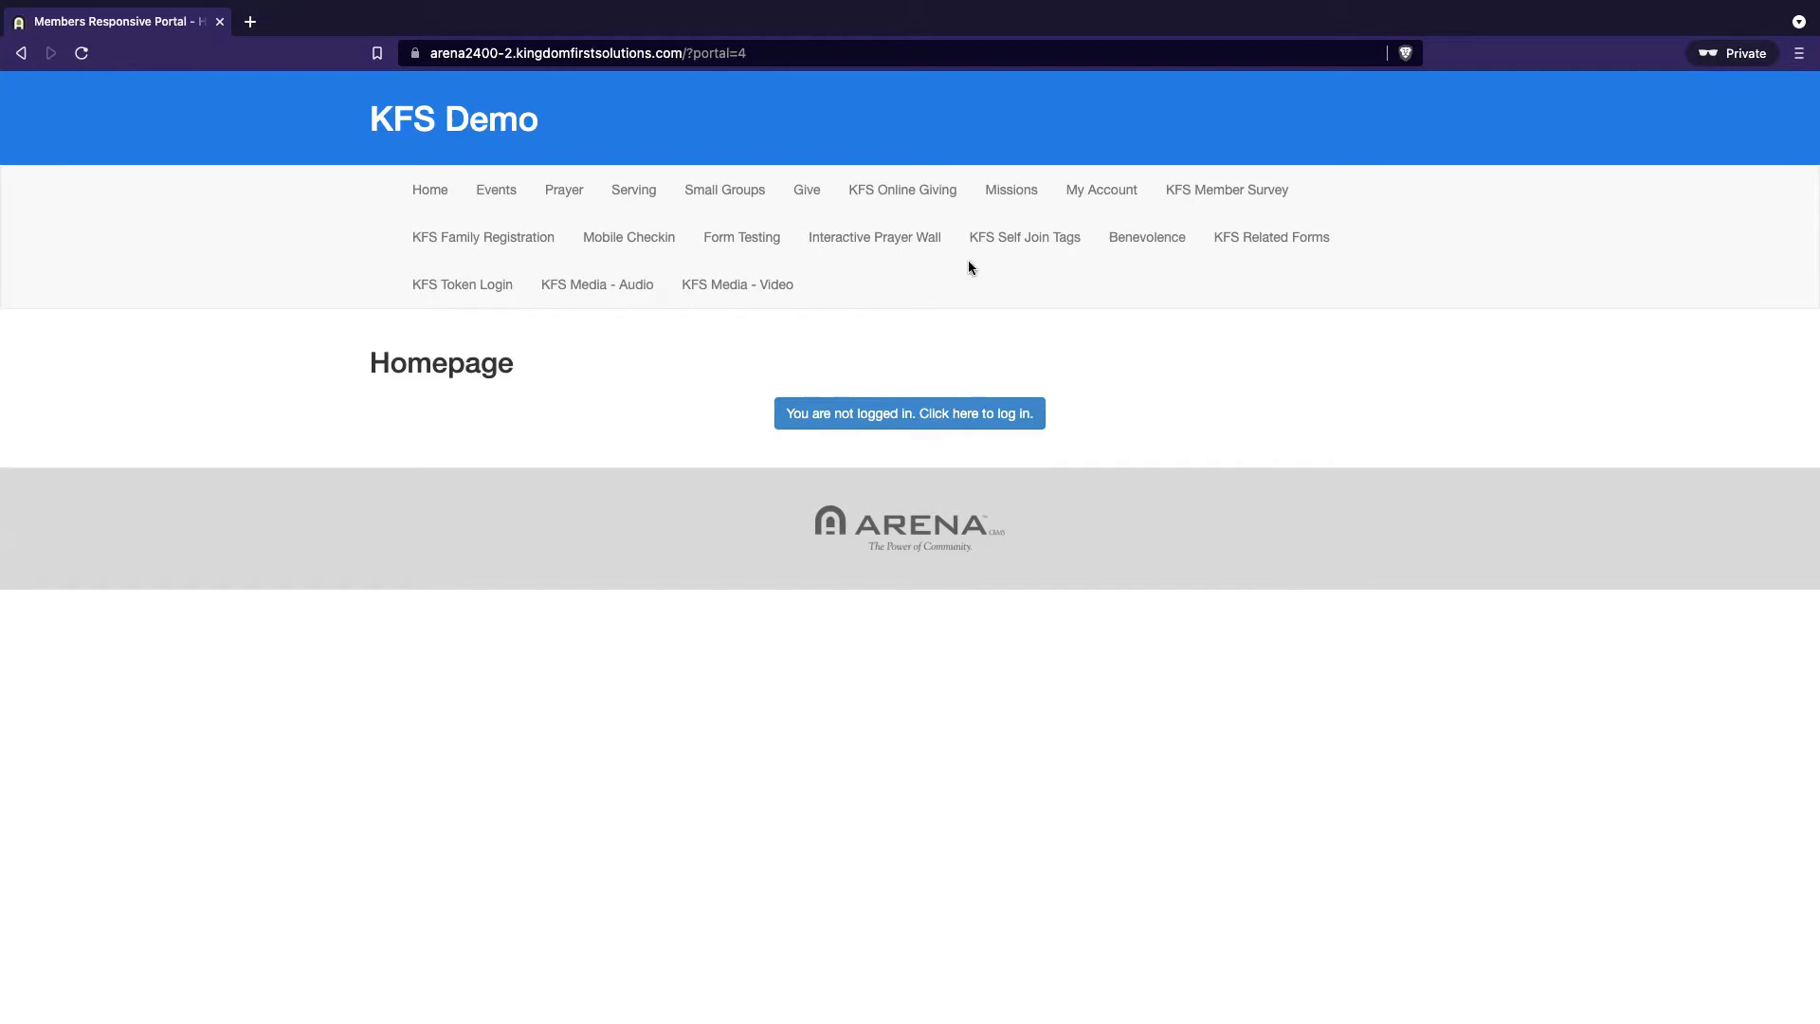
# Open the KFS Online Giving Give Now form and review its login, contact, amount and card sections
pyautogui.click(902, 191)
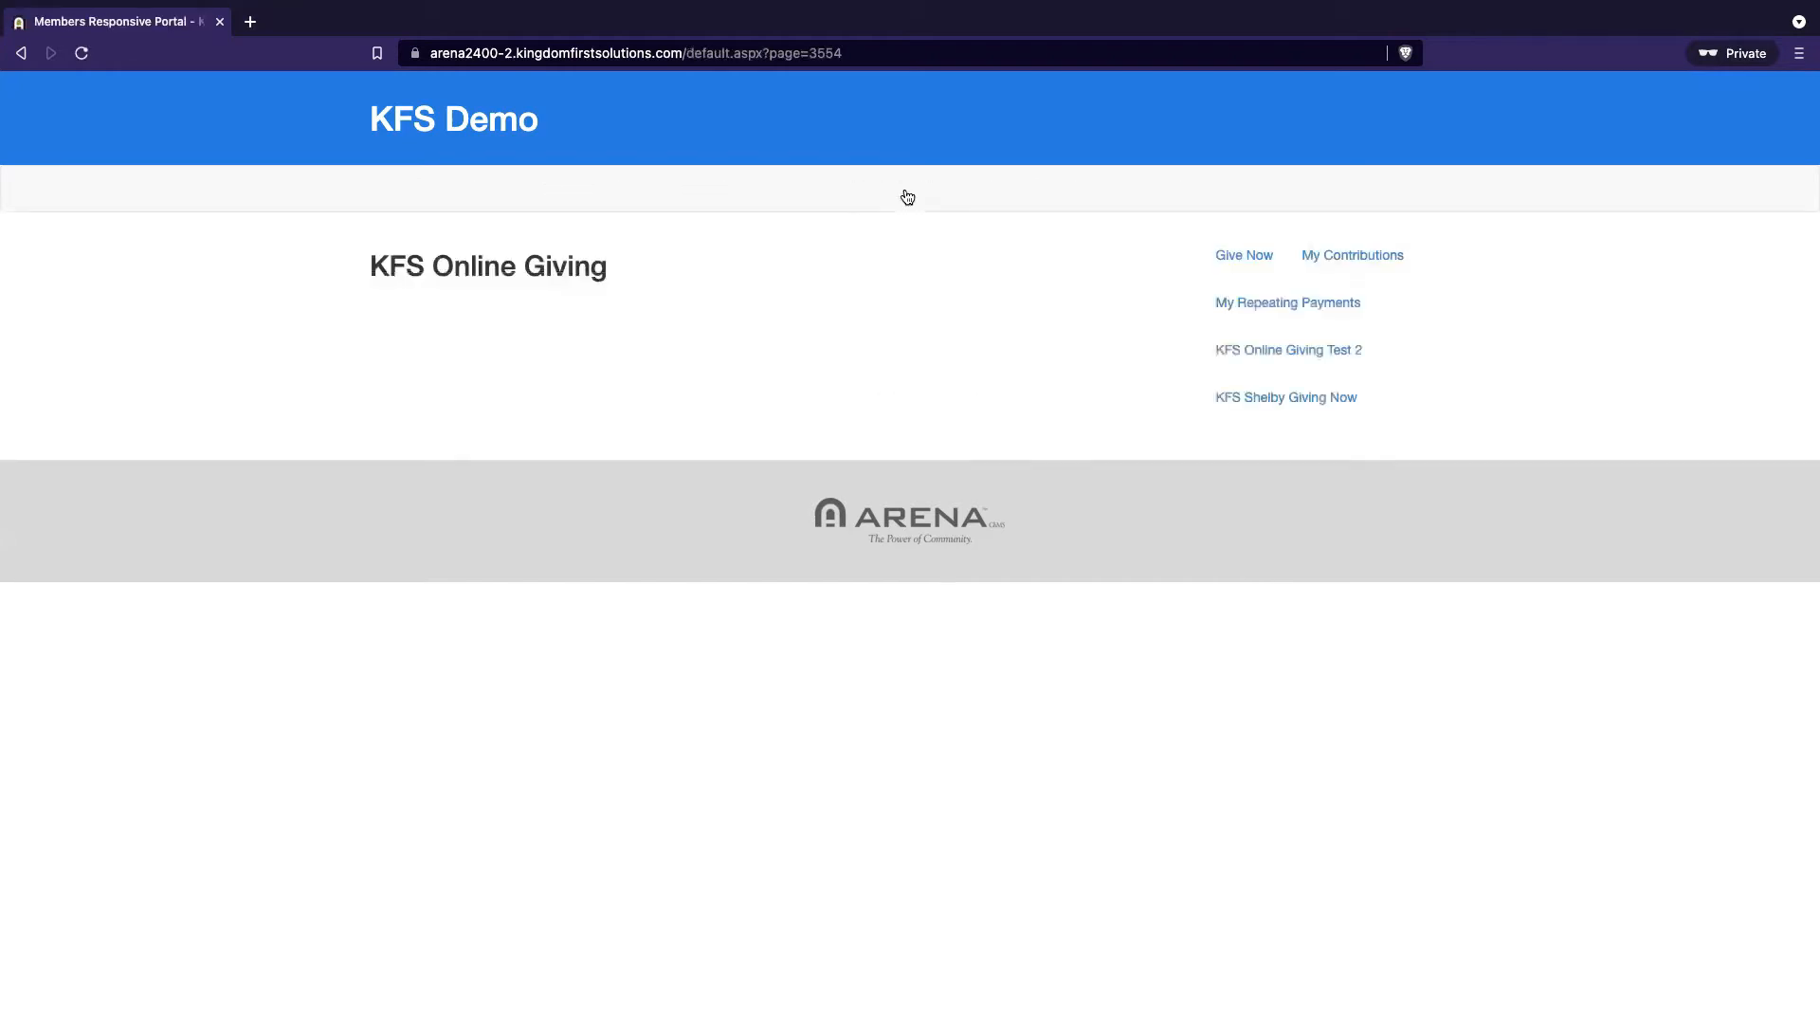
pyautogui.click(1239, 255)
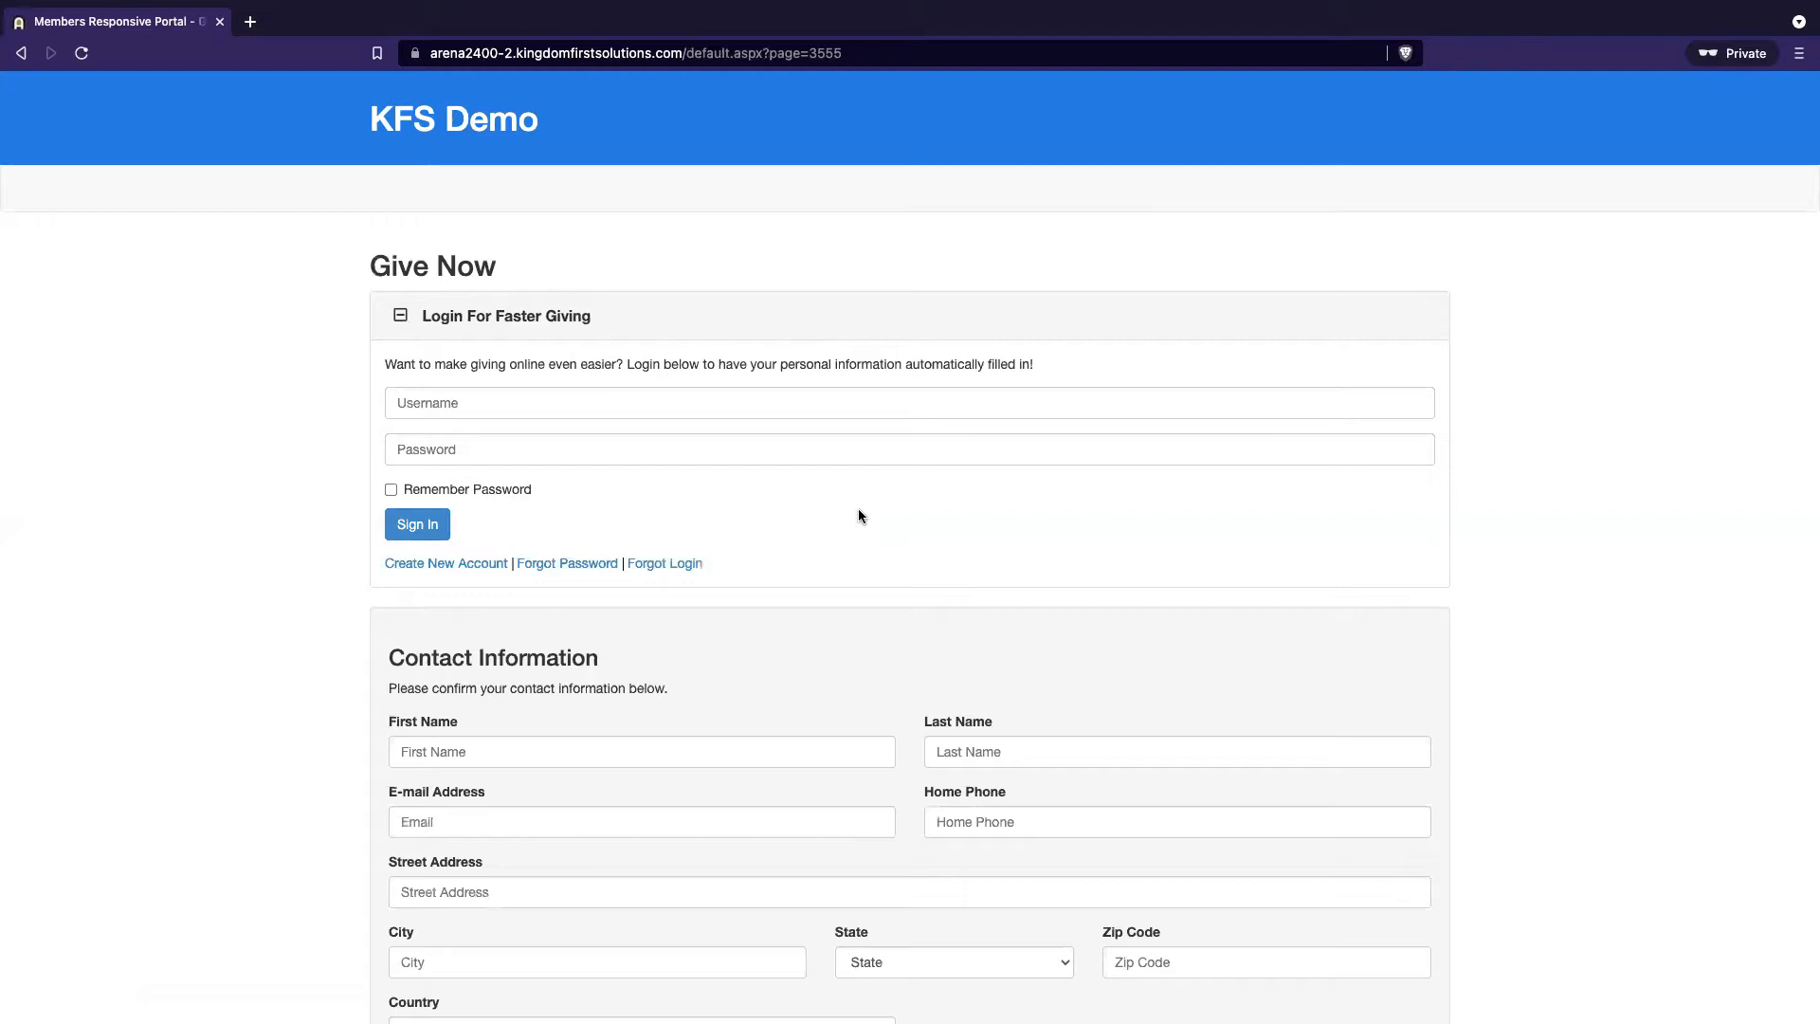
pyautogui.scroll(-8, 970, 488)
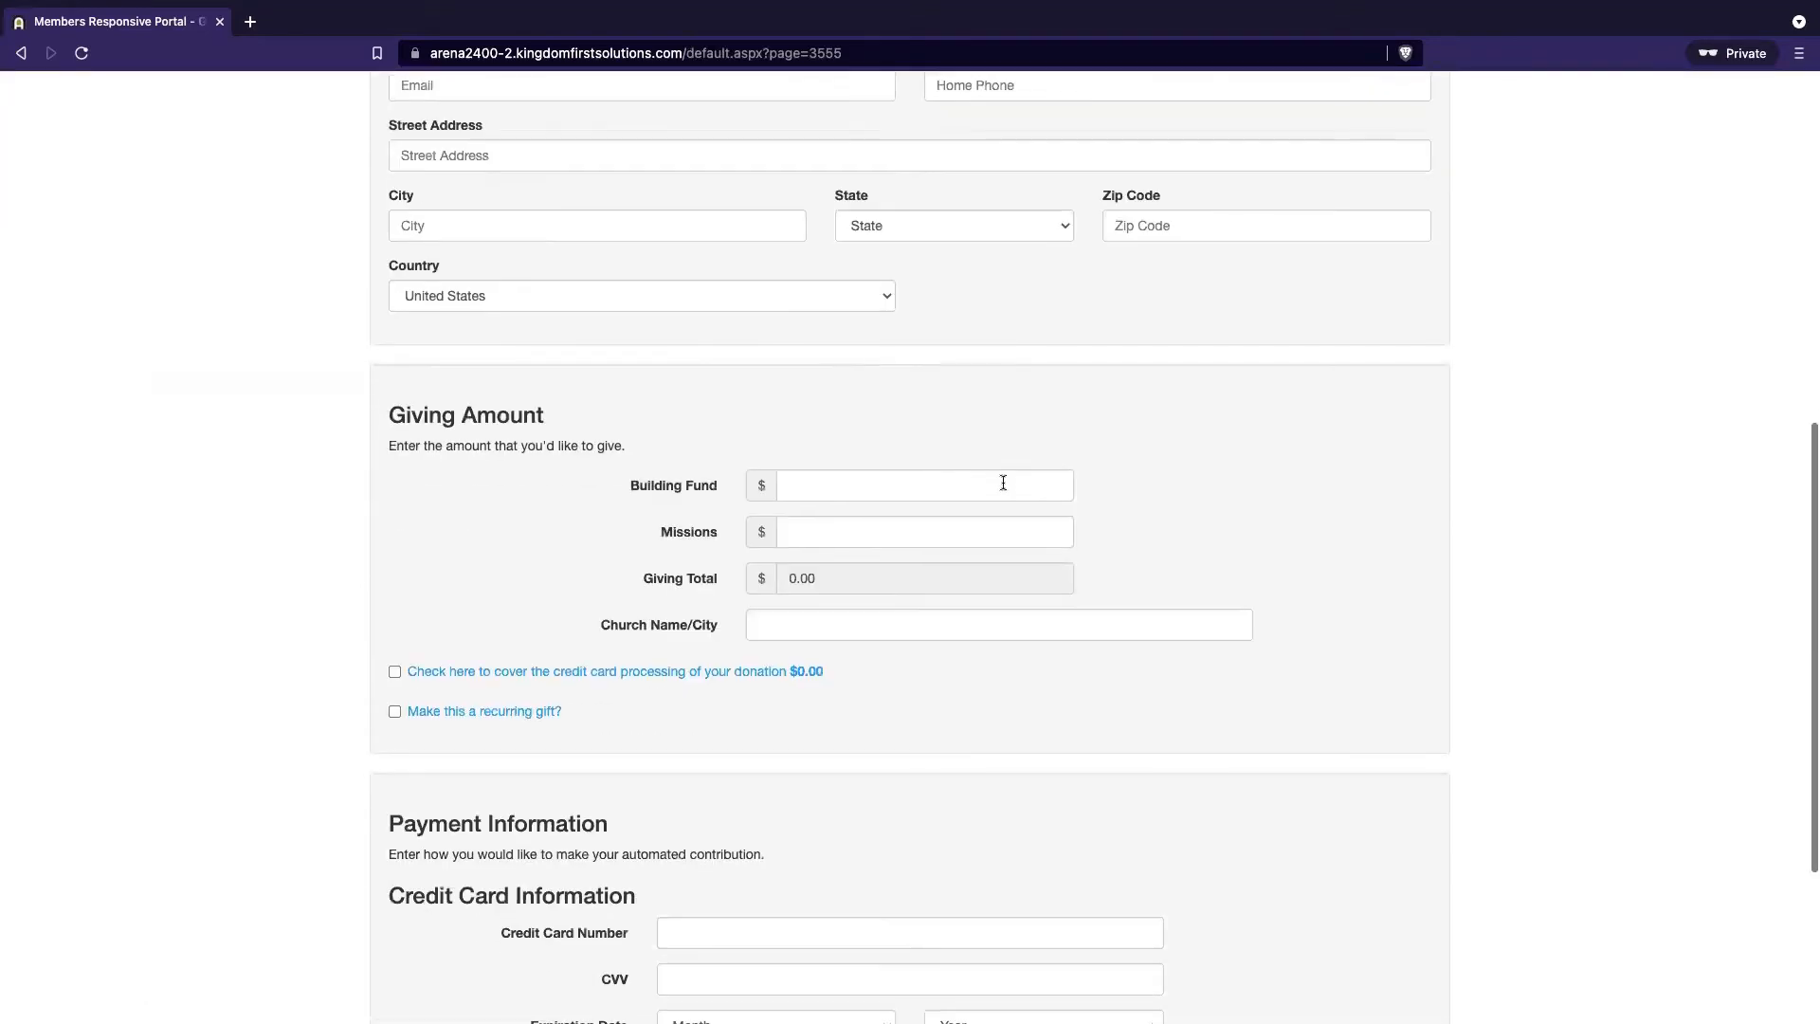
pyautogui.scroll(-2, 1246, 664)
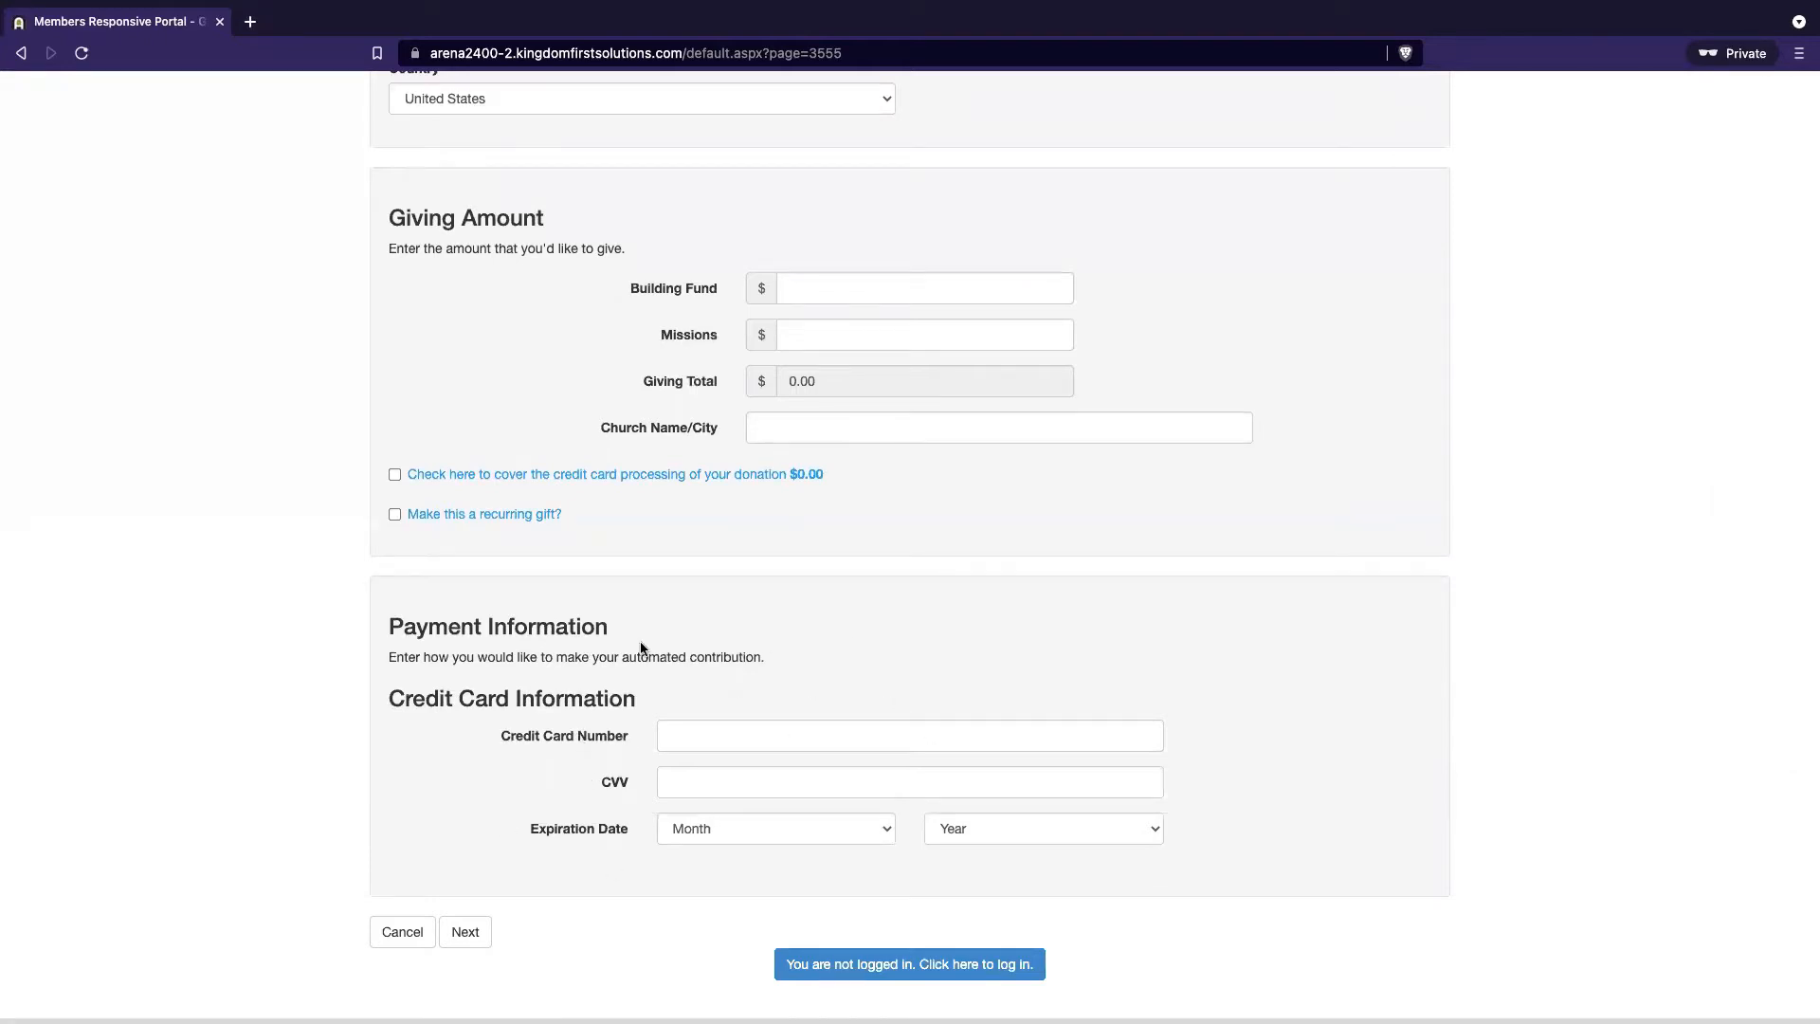
pyautogui.scroll(7, 758, 775)
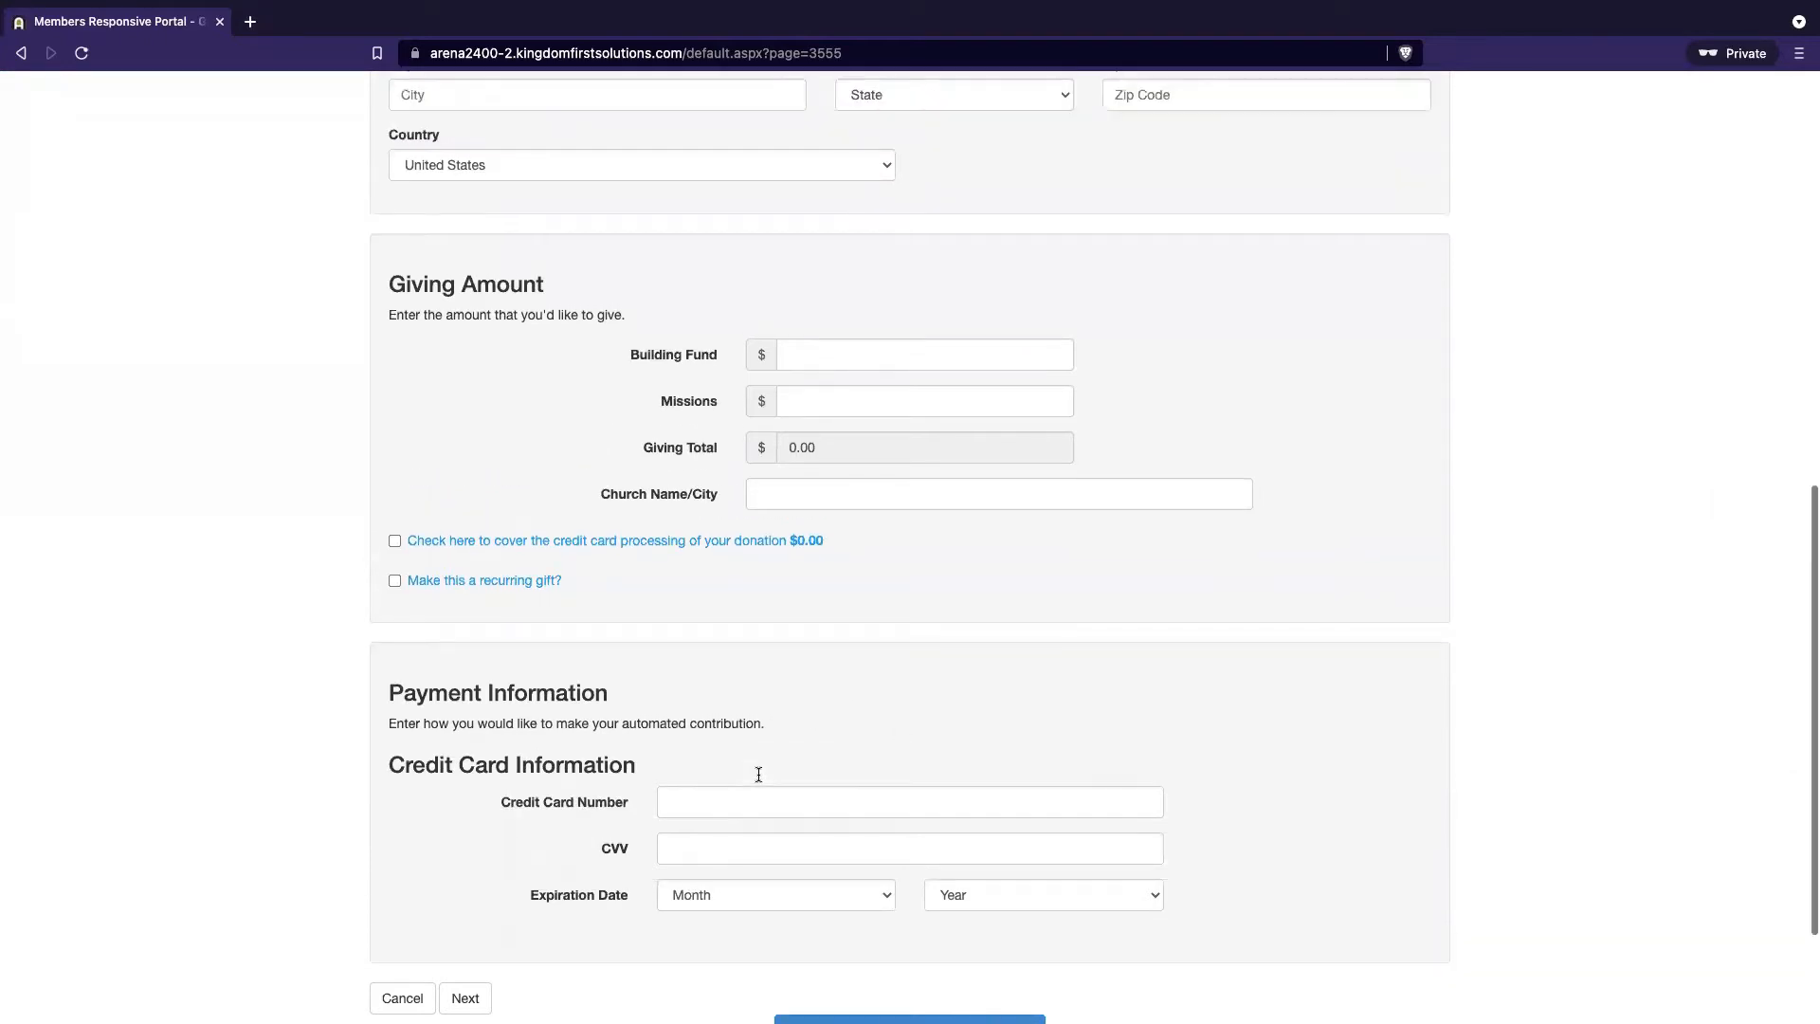
pyautogui.scroll(2, 759, 779)
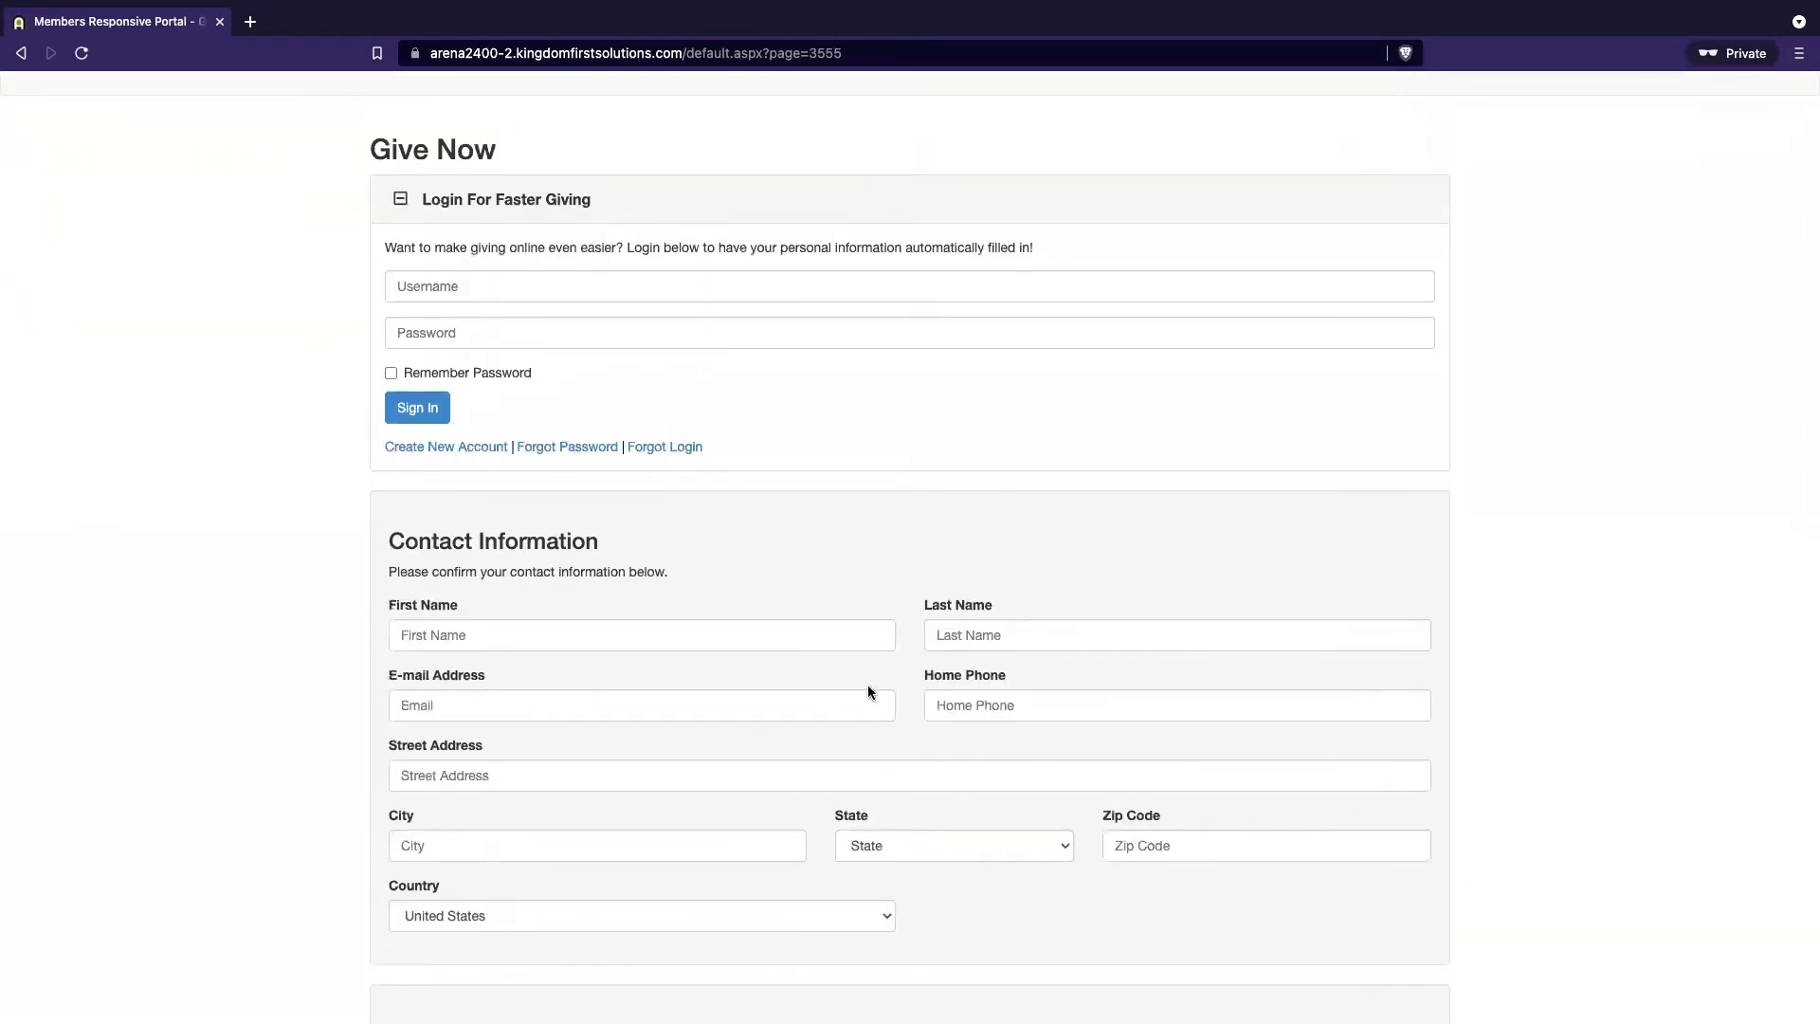
pyautogui.scroll(2, 868, 692)
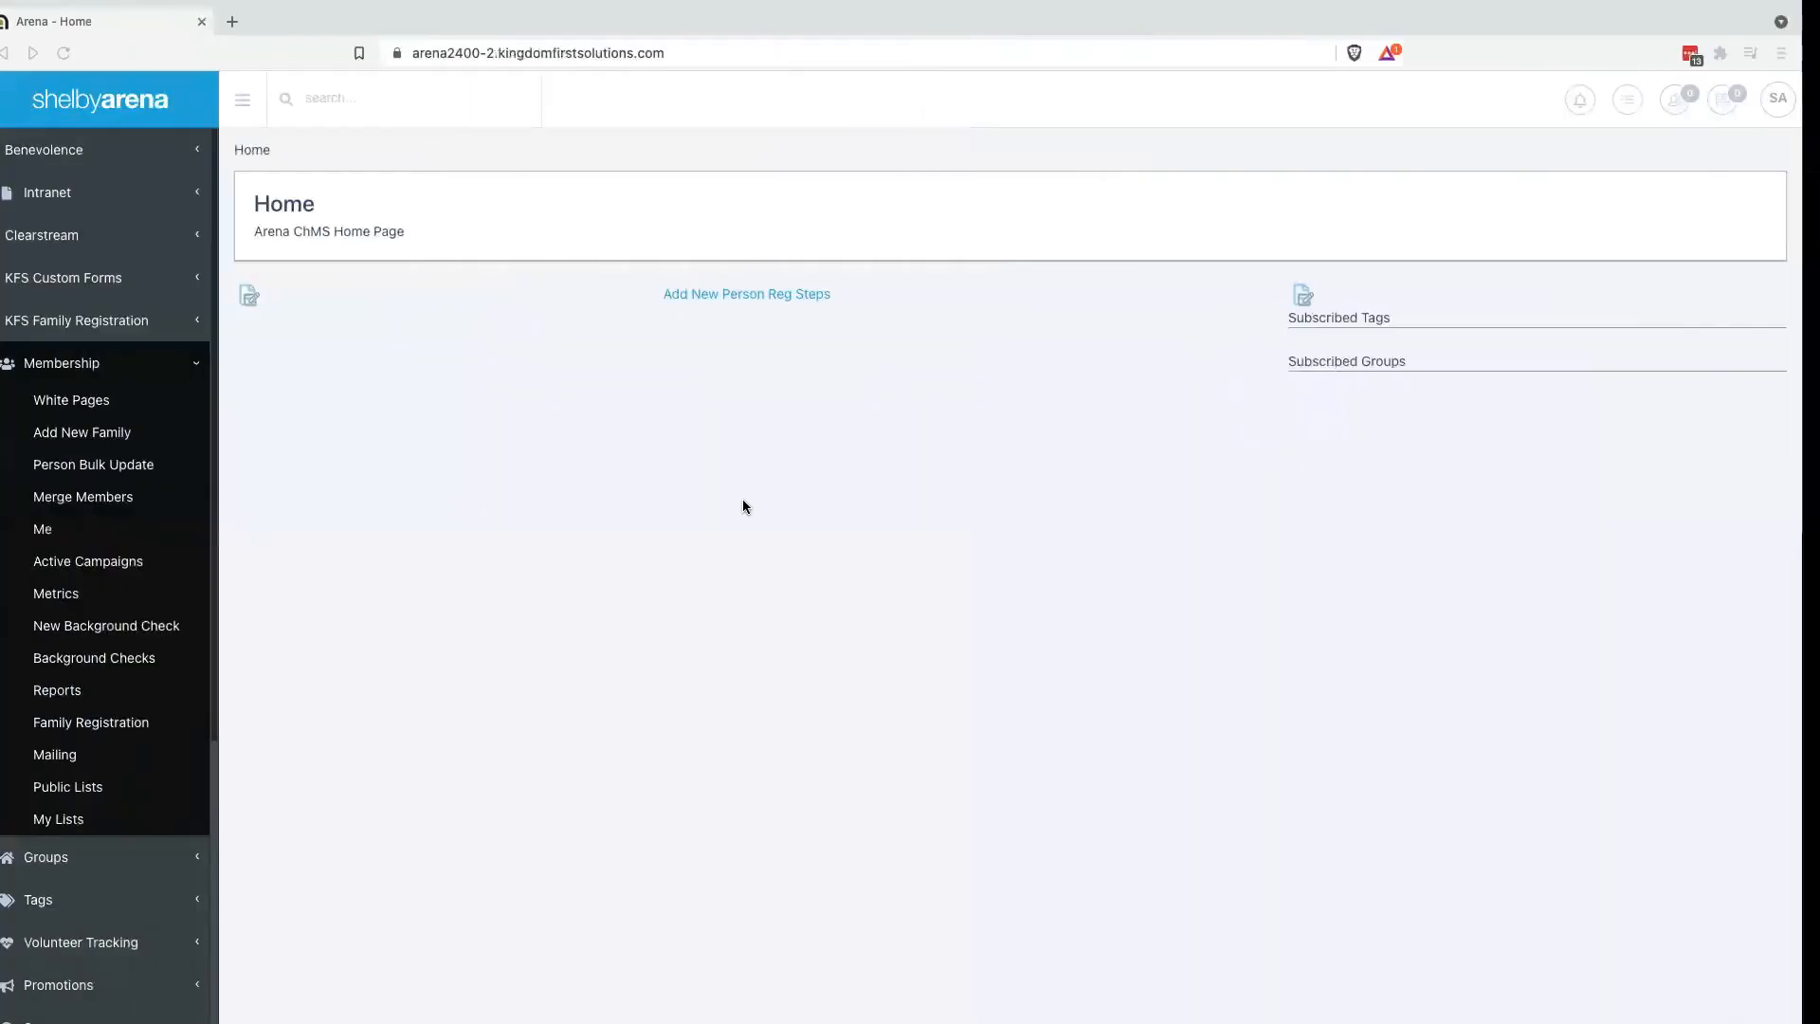
# Go to the Give Now page (pageid 3555) in the admin pages and list its main content modules
pyautogui.scroll(-4, 215, 711)
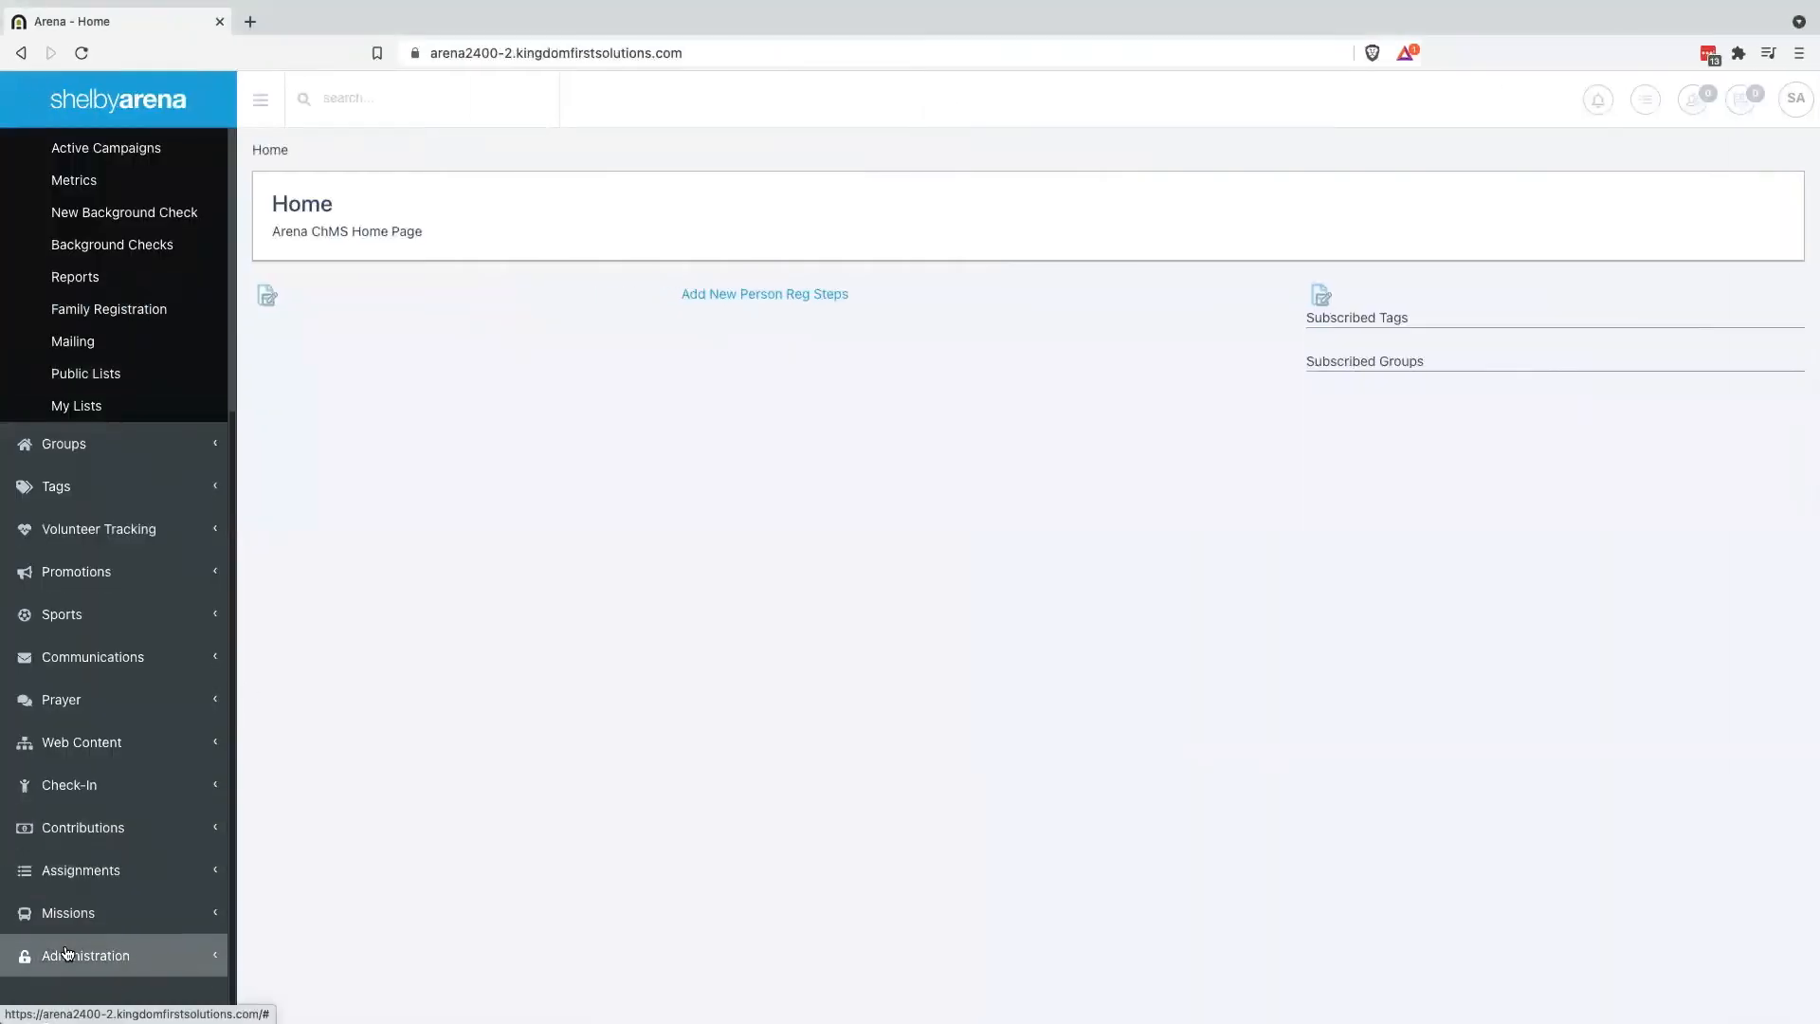
pyautogui.click(51, 944)
pyautogui.click(55, 823)
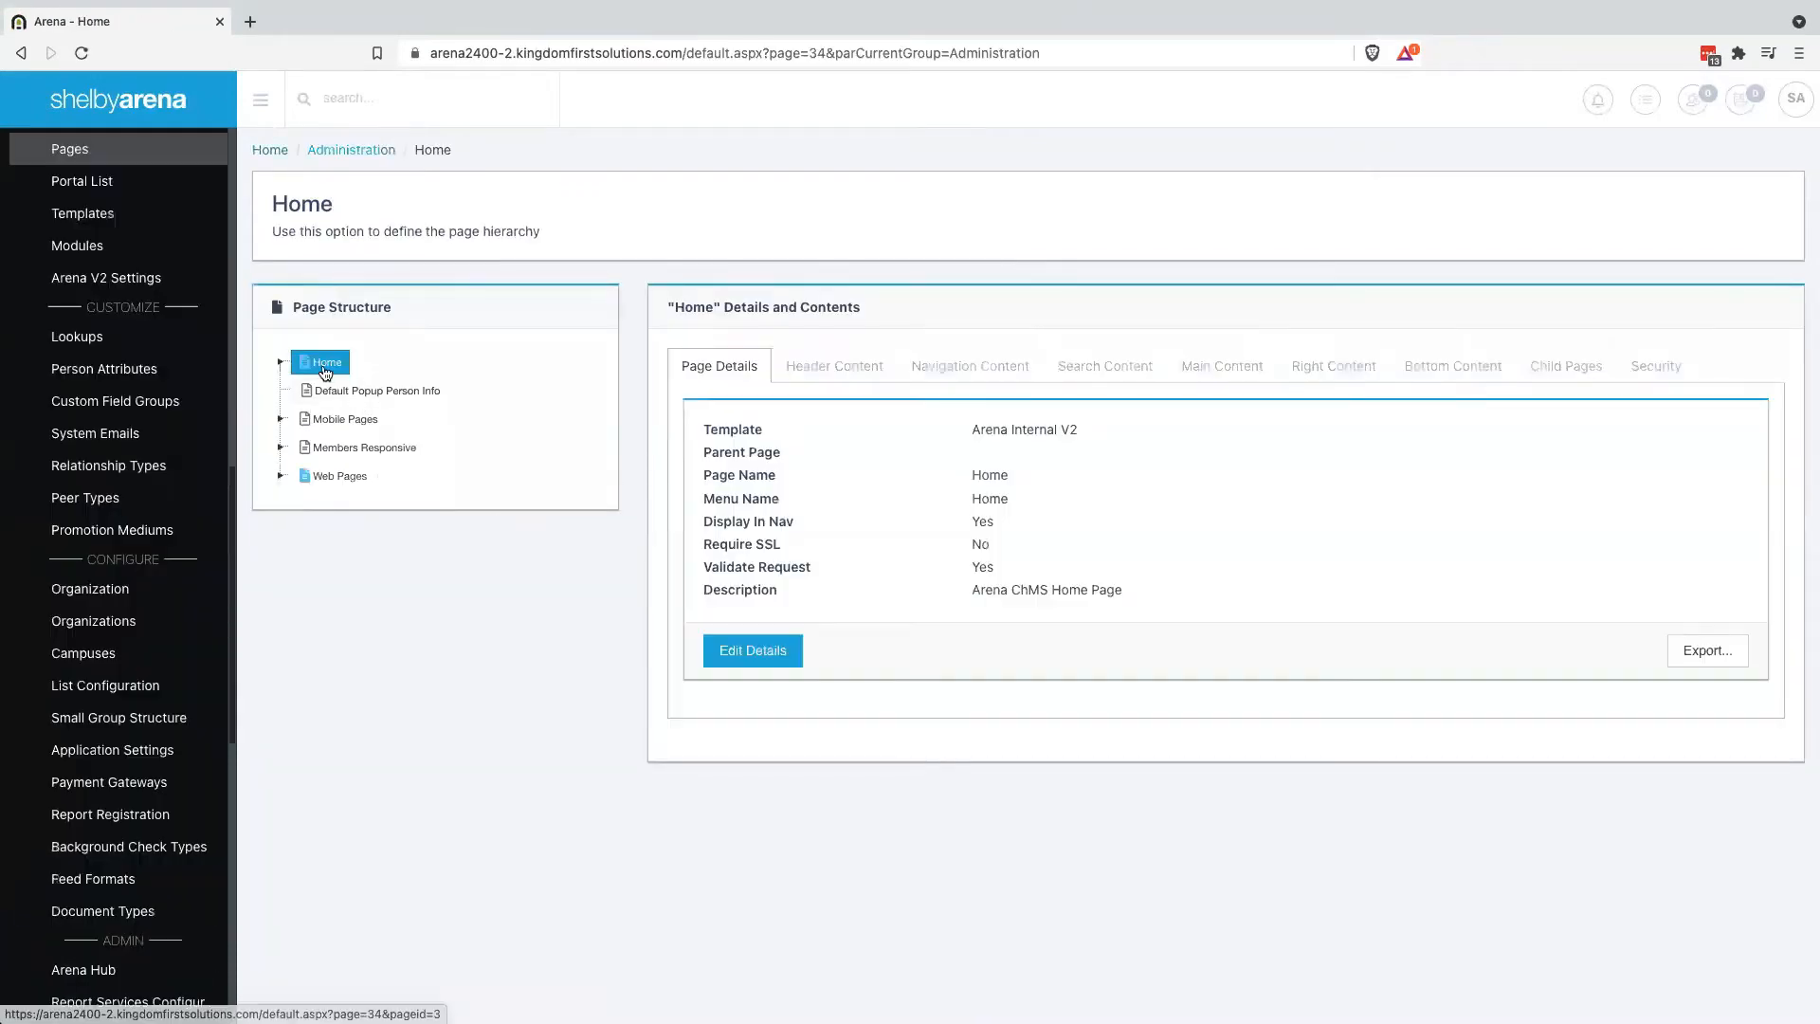
pyautogui.click(326, 368)
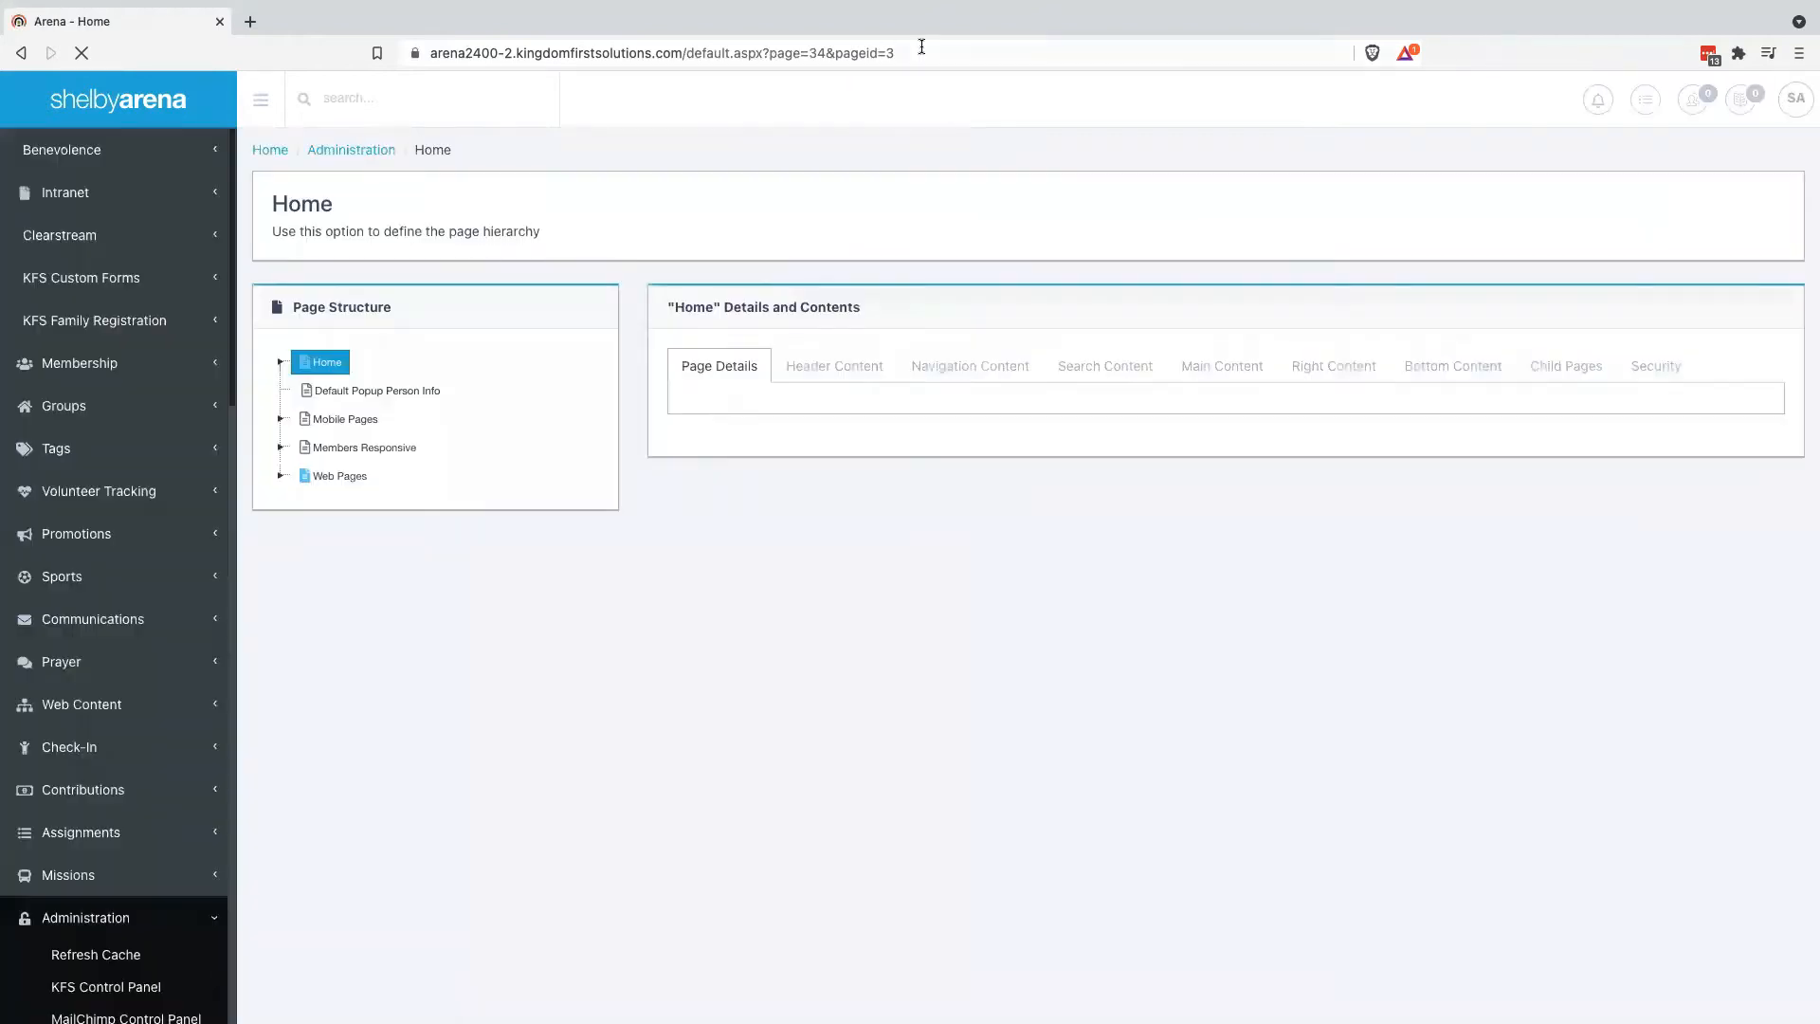
pyautogui.click(921, 47)
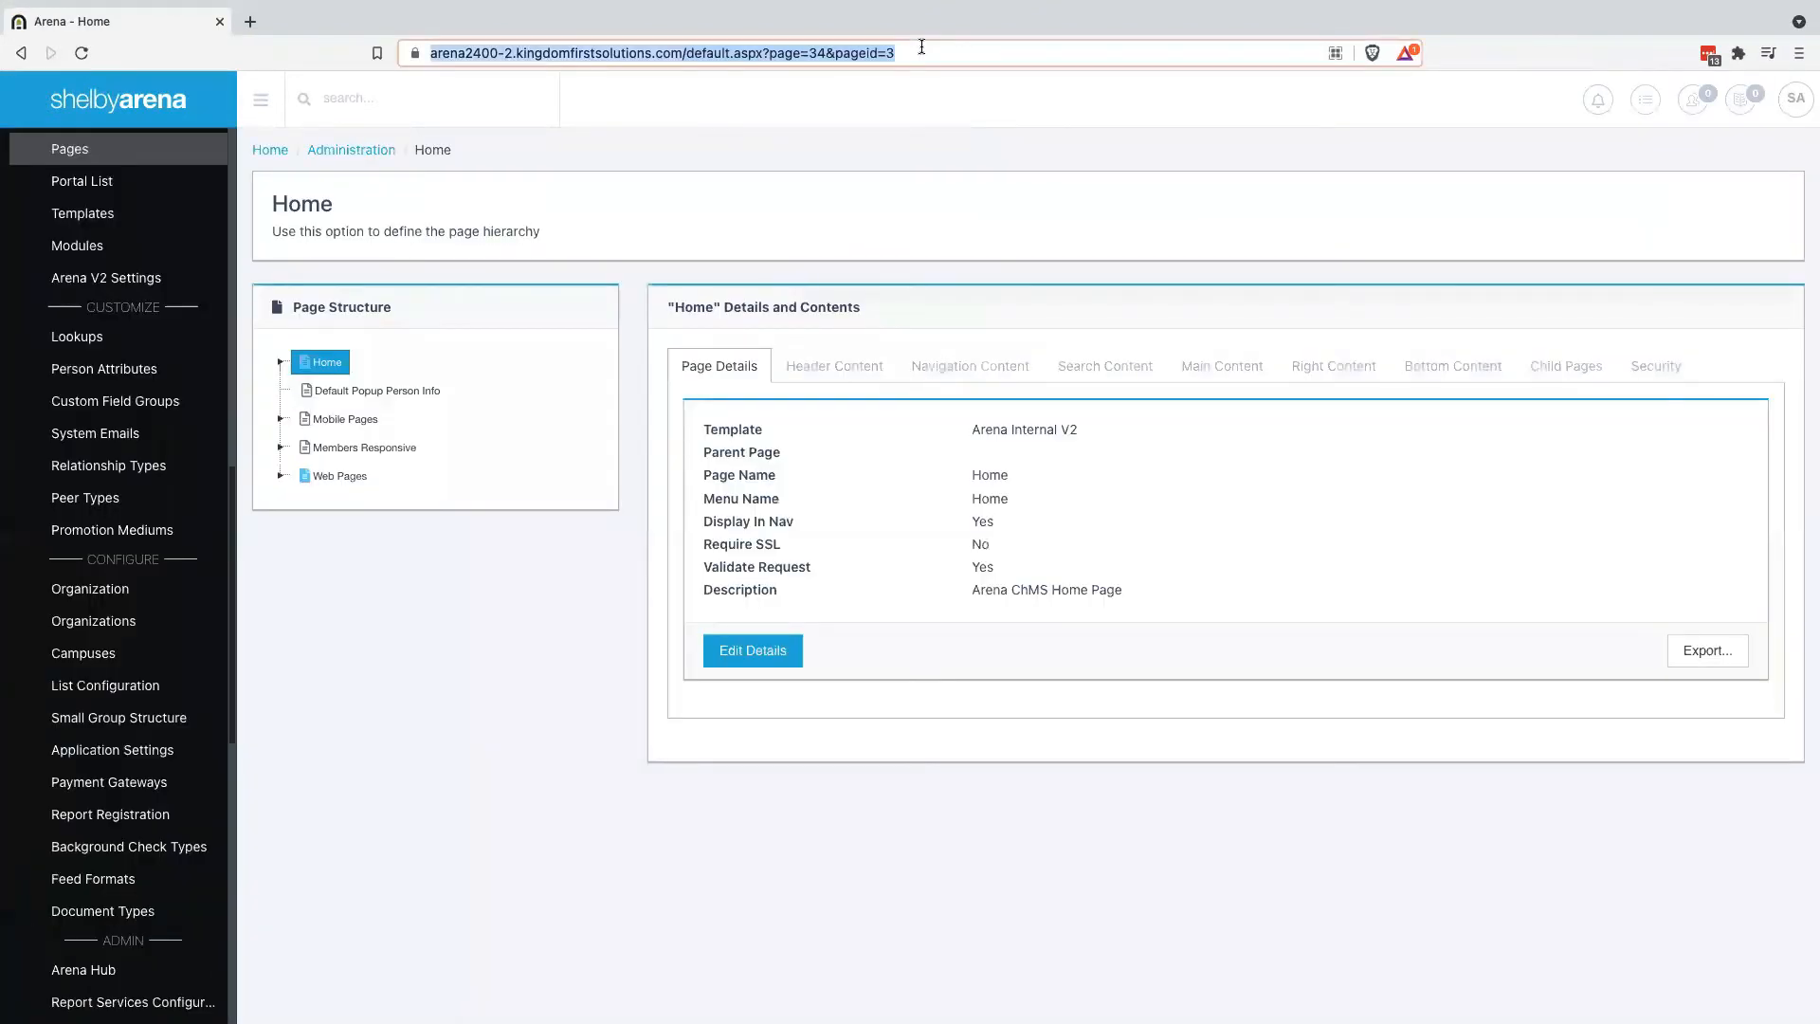
pyautogui.write('555')
pyautogui.press('Return')
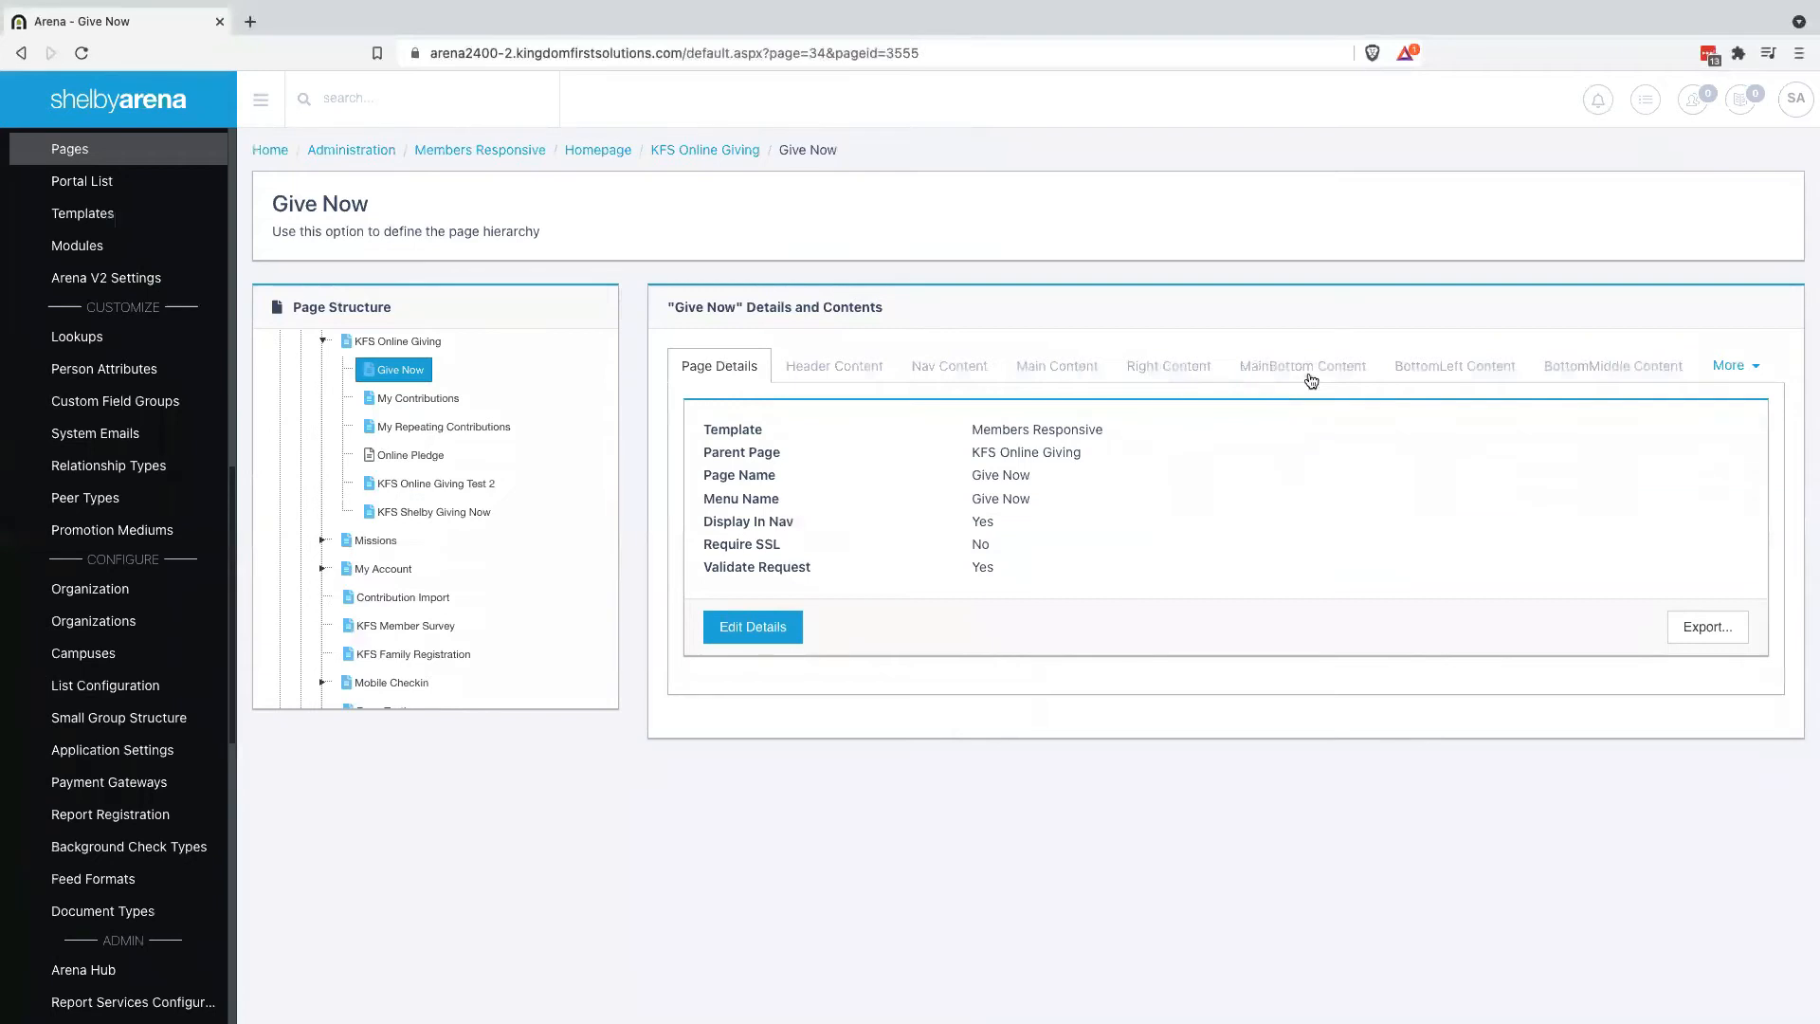
pyautogui.click(1053, 369)
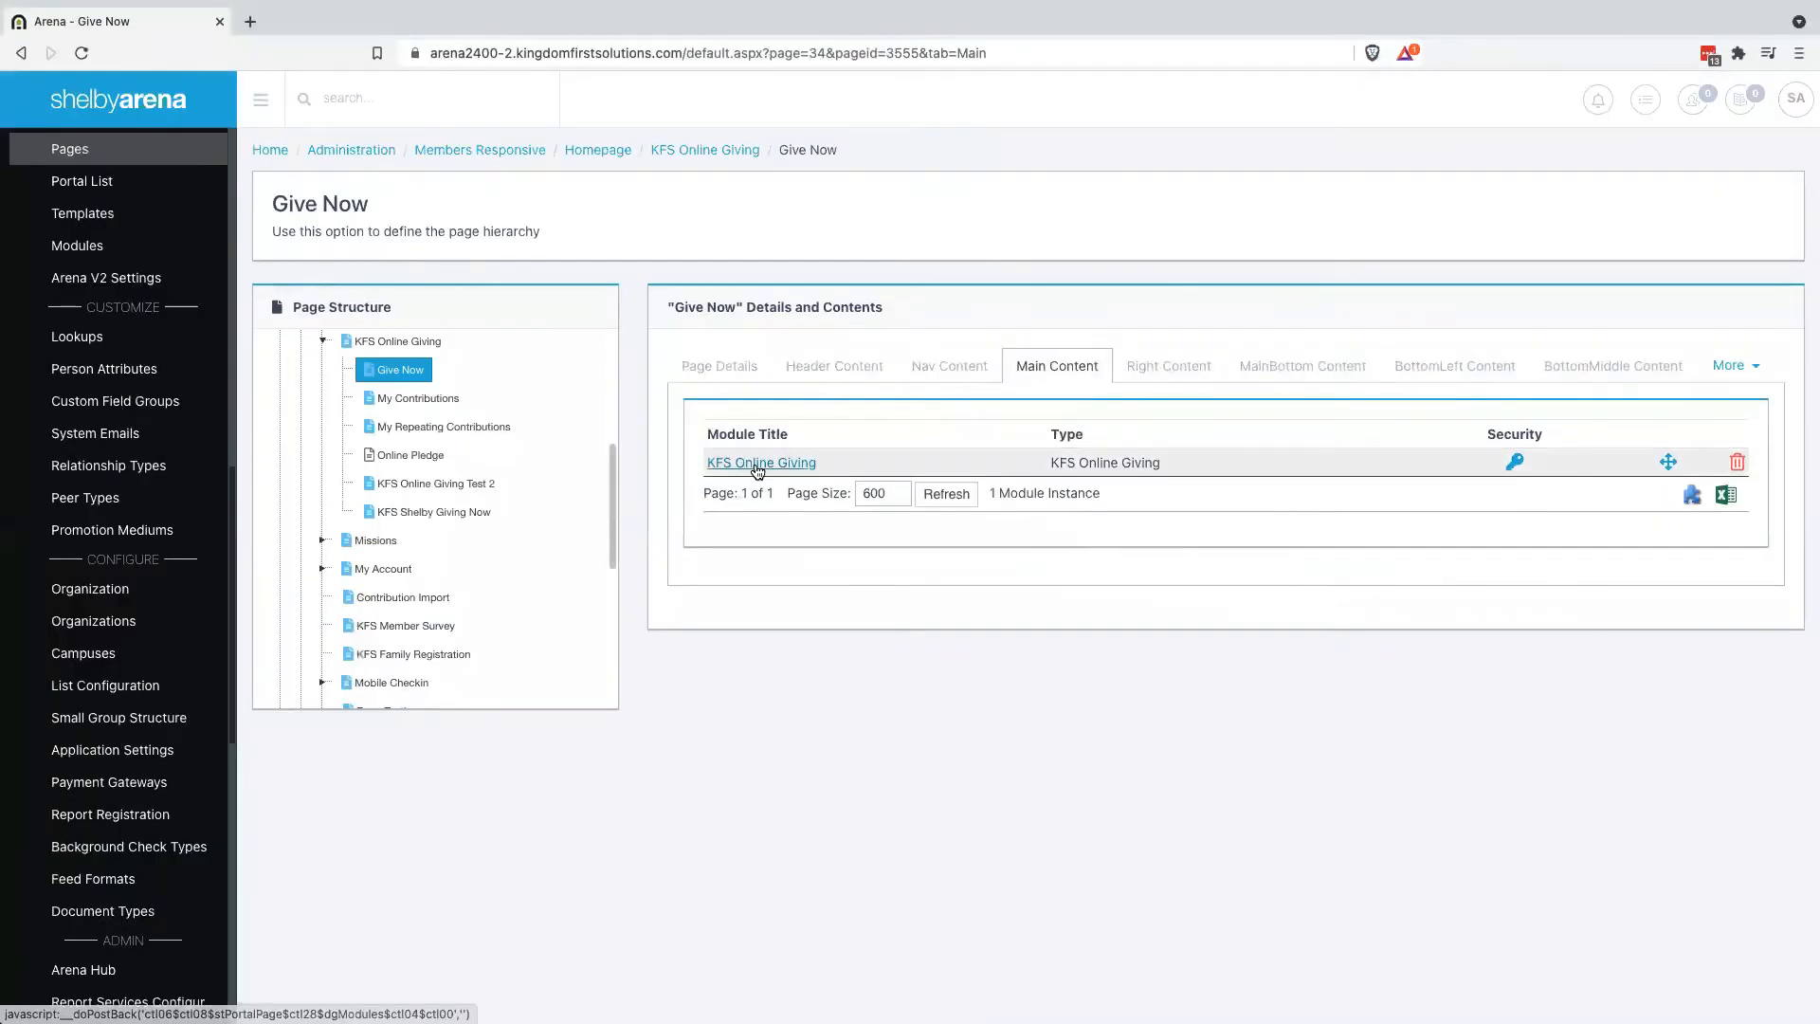
# Set Allow Business Selection to True in the KFS Online Giving module and save it
pyautogui.click(758, 465)
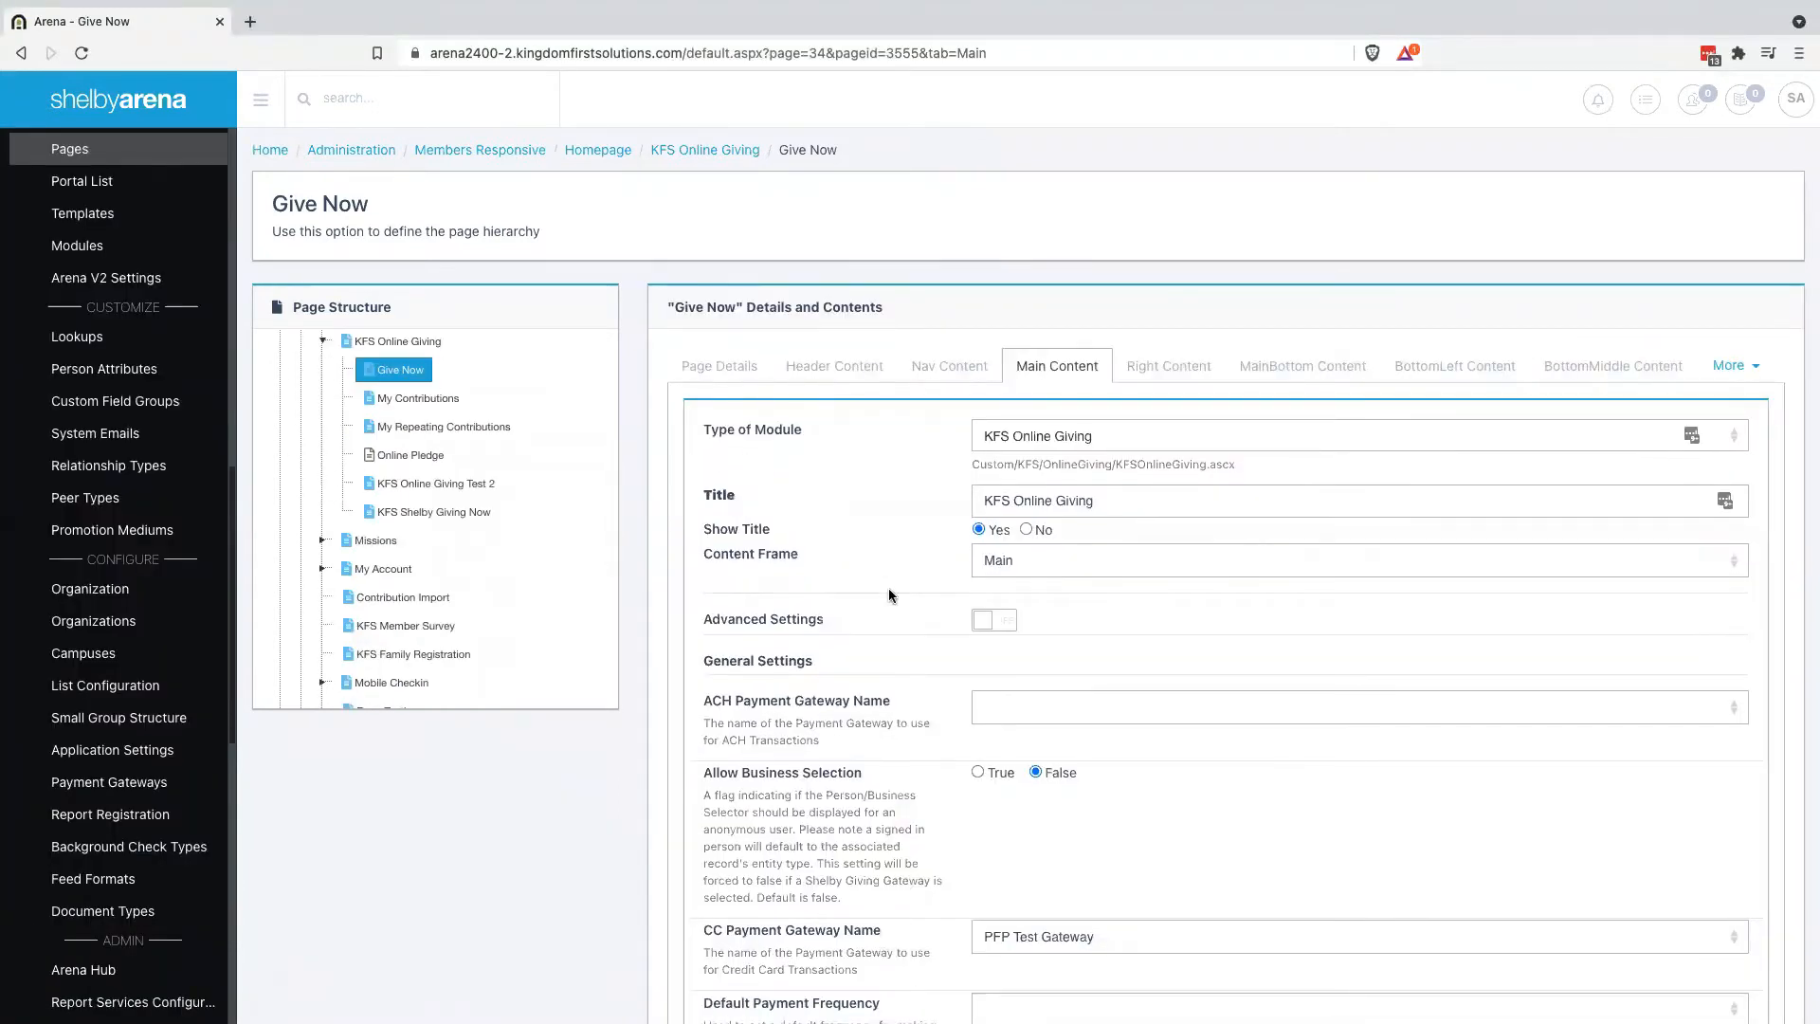
pyautogui.hotkey('ctrl', 'f')
pyautogui.write('busine')
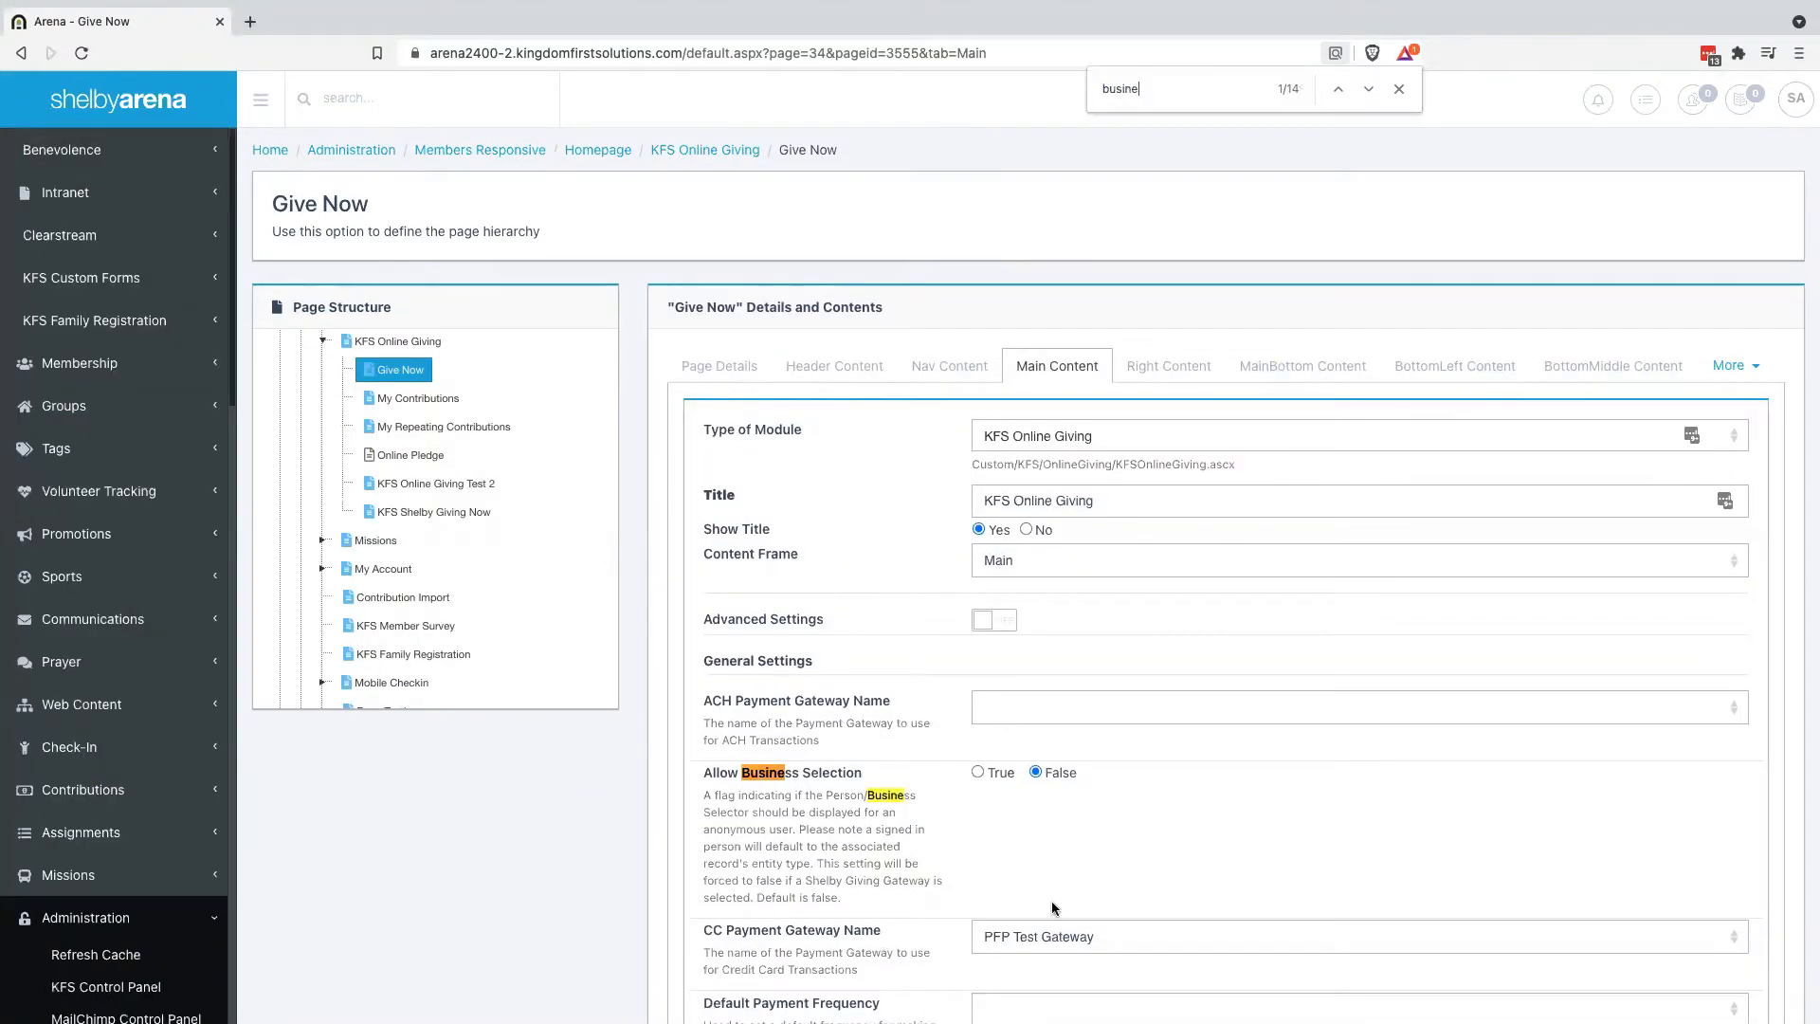
pyautogui.scroll(-1, 1053, 905)
pyautogui.click(979, 712)
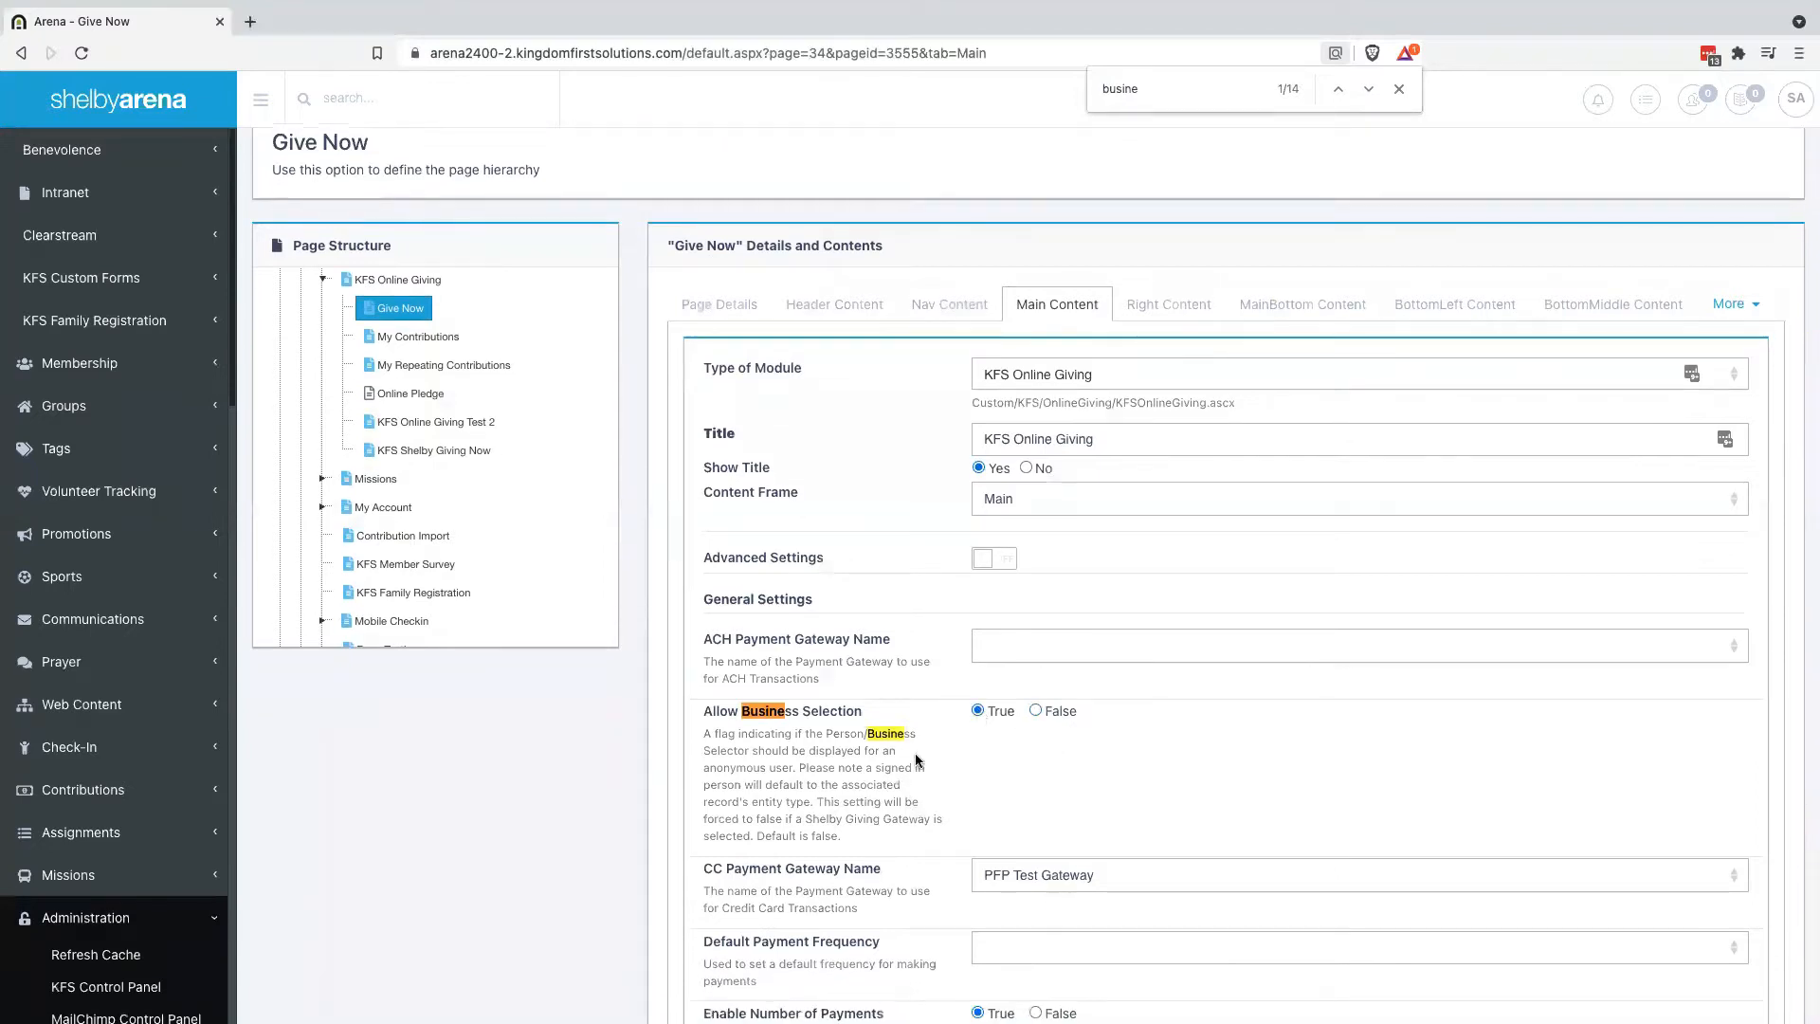
pyautogui.scroll(-2, 916, 758)
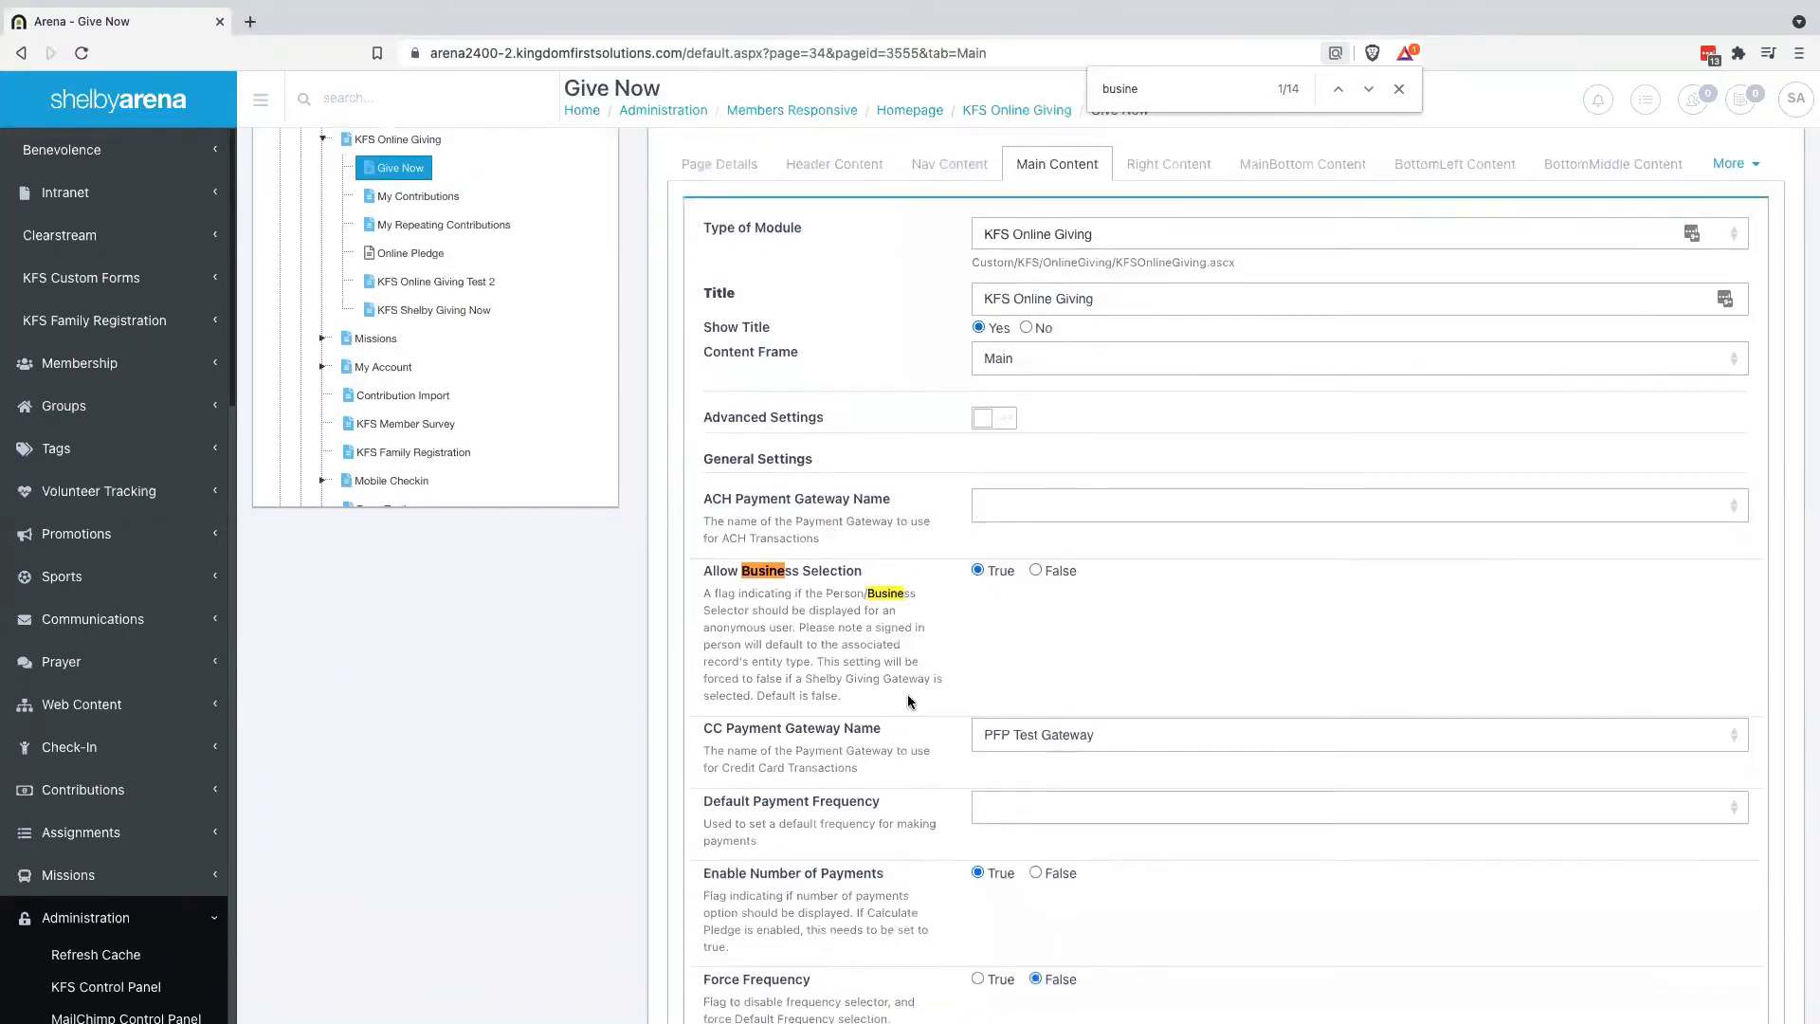
pyautogui.scroll(-20, 908, 699)
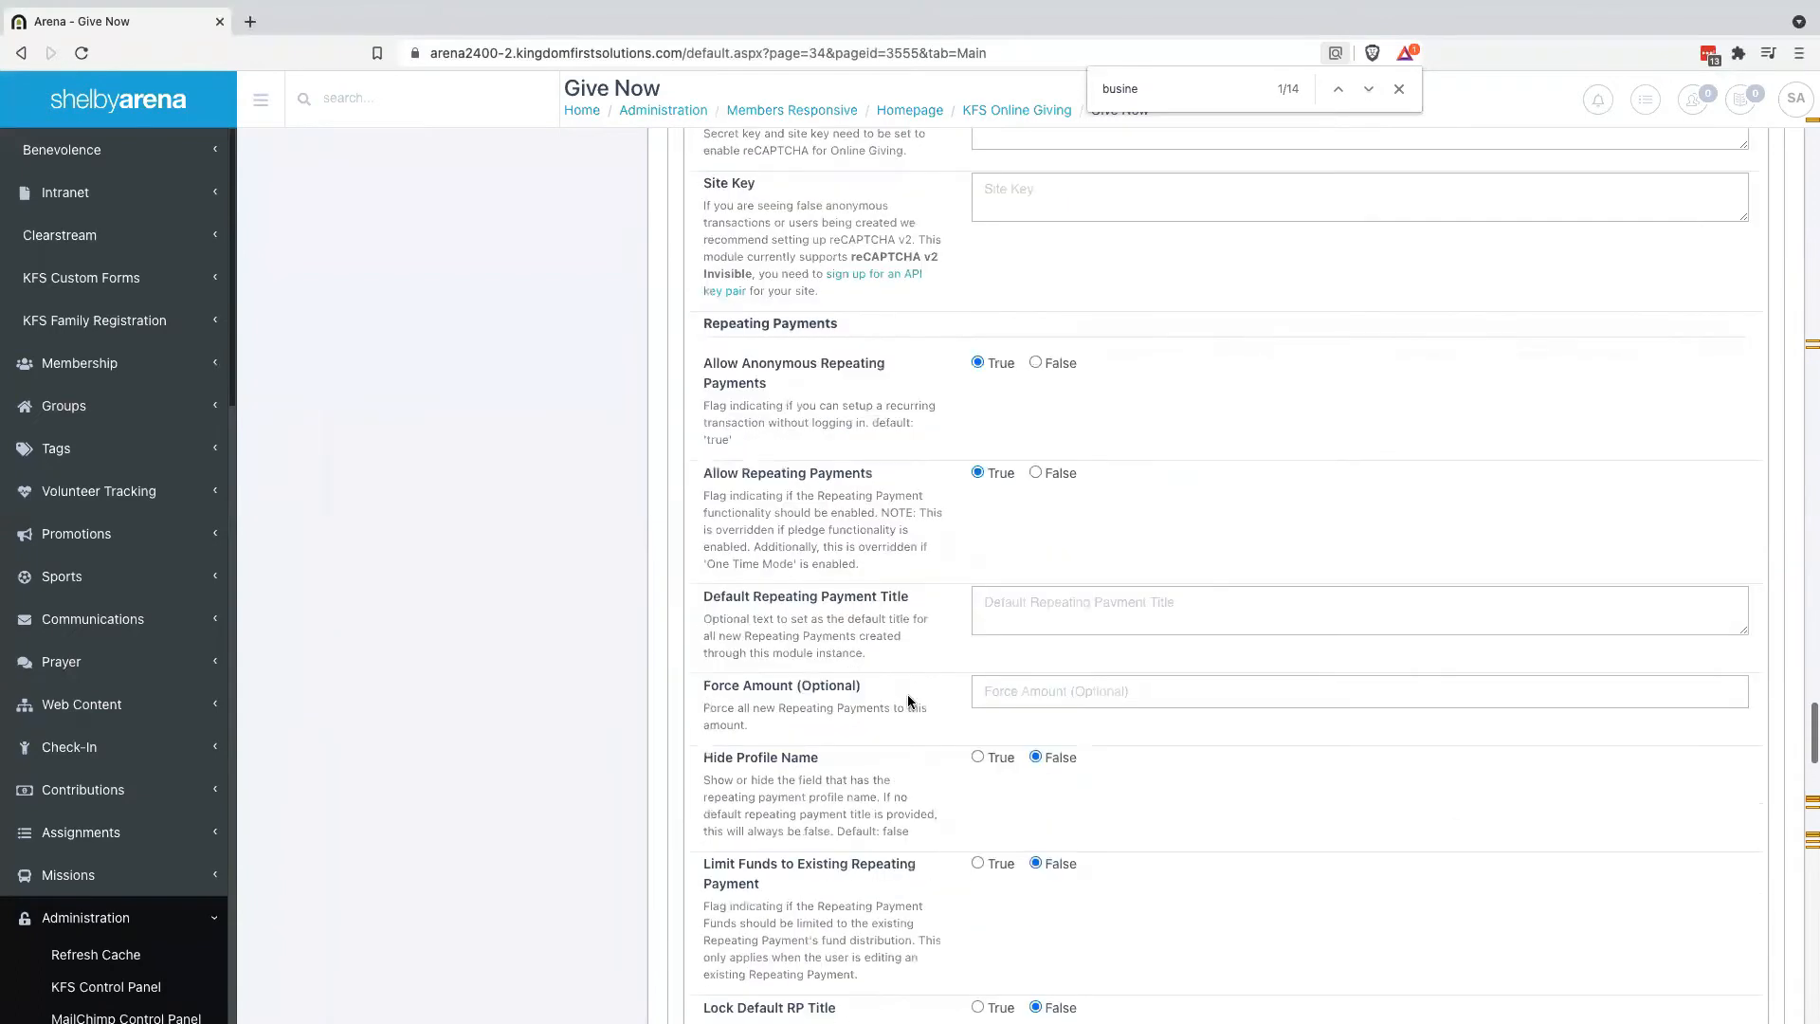
pyautogui.scroll(-15, 907, 699)
pyautogui.click(740, 841)
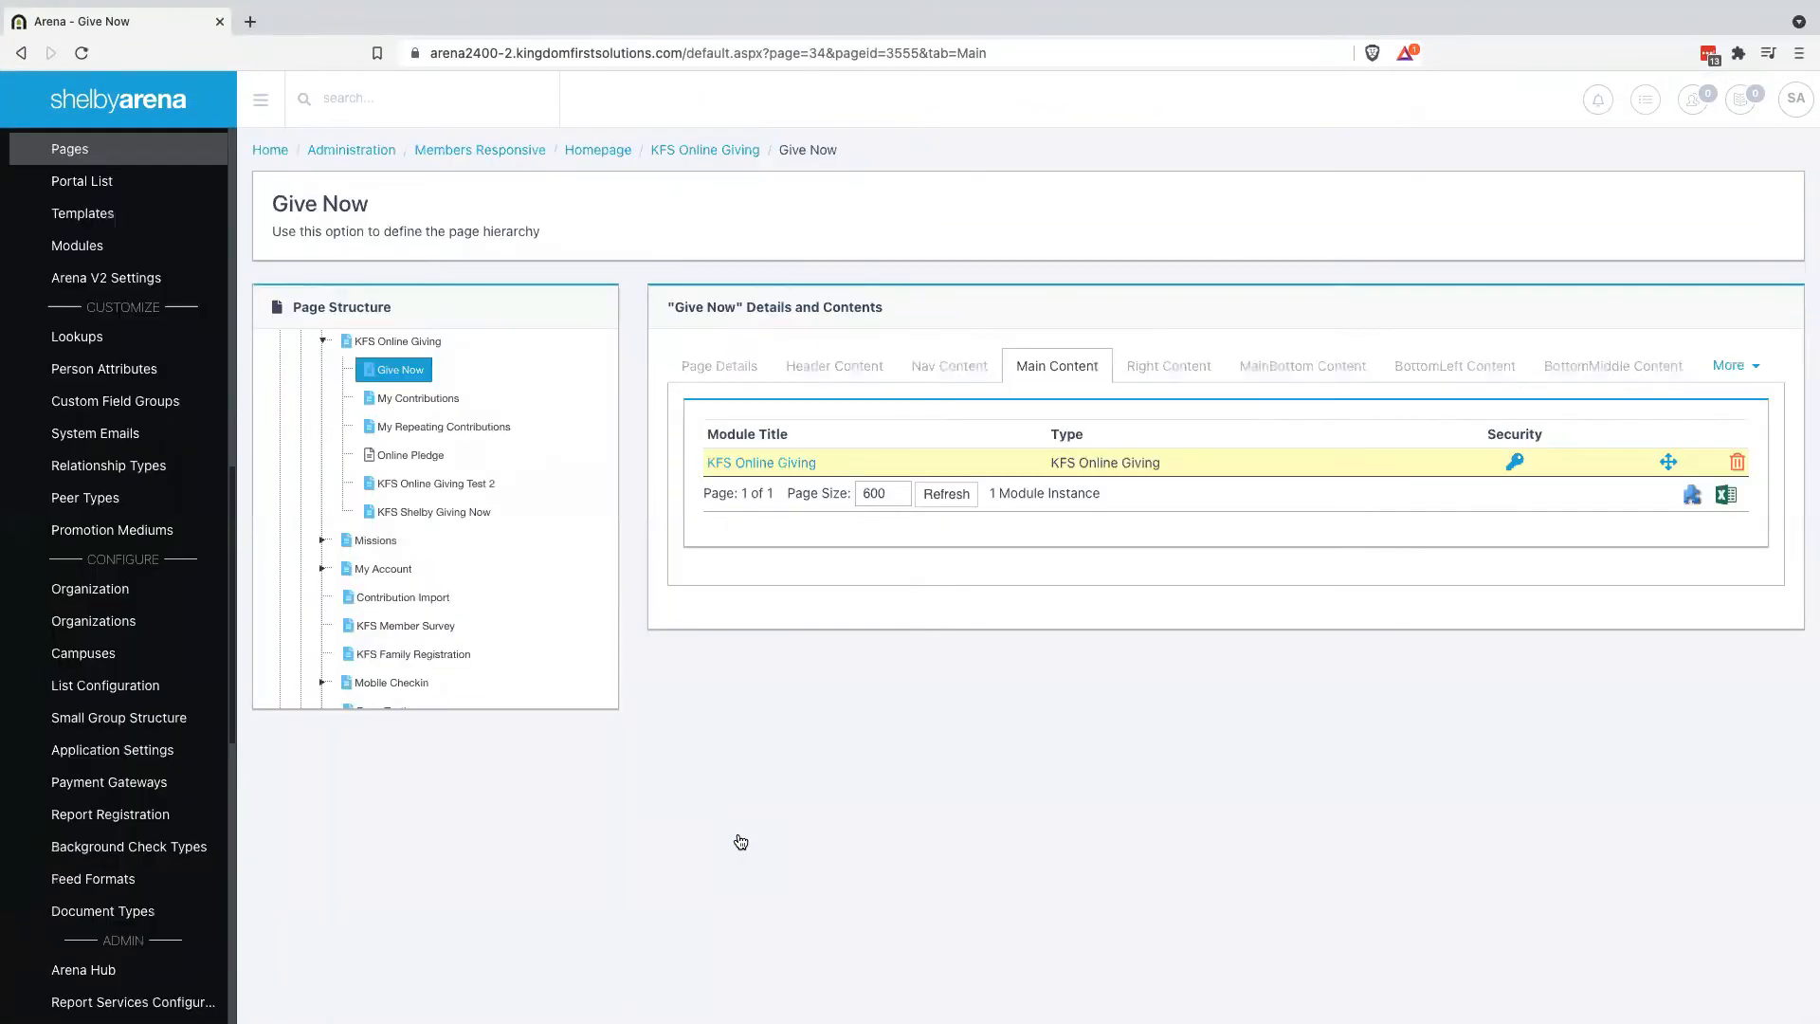
pyautogui.hotkey('ctrl', 'Right')
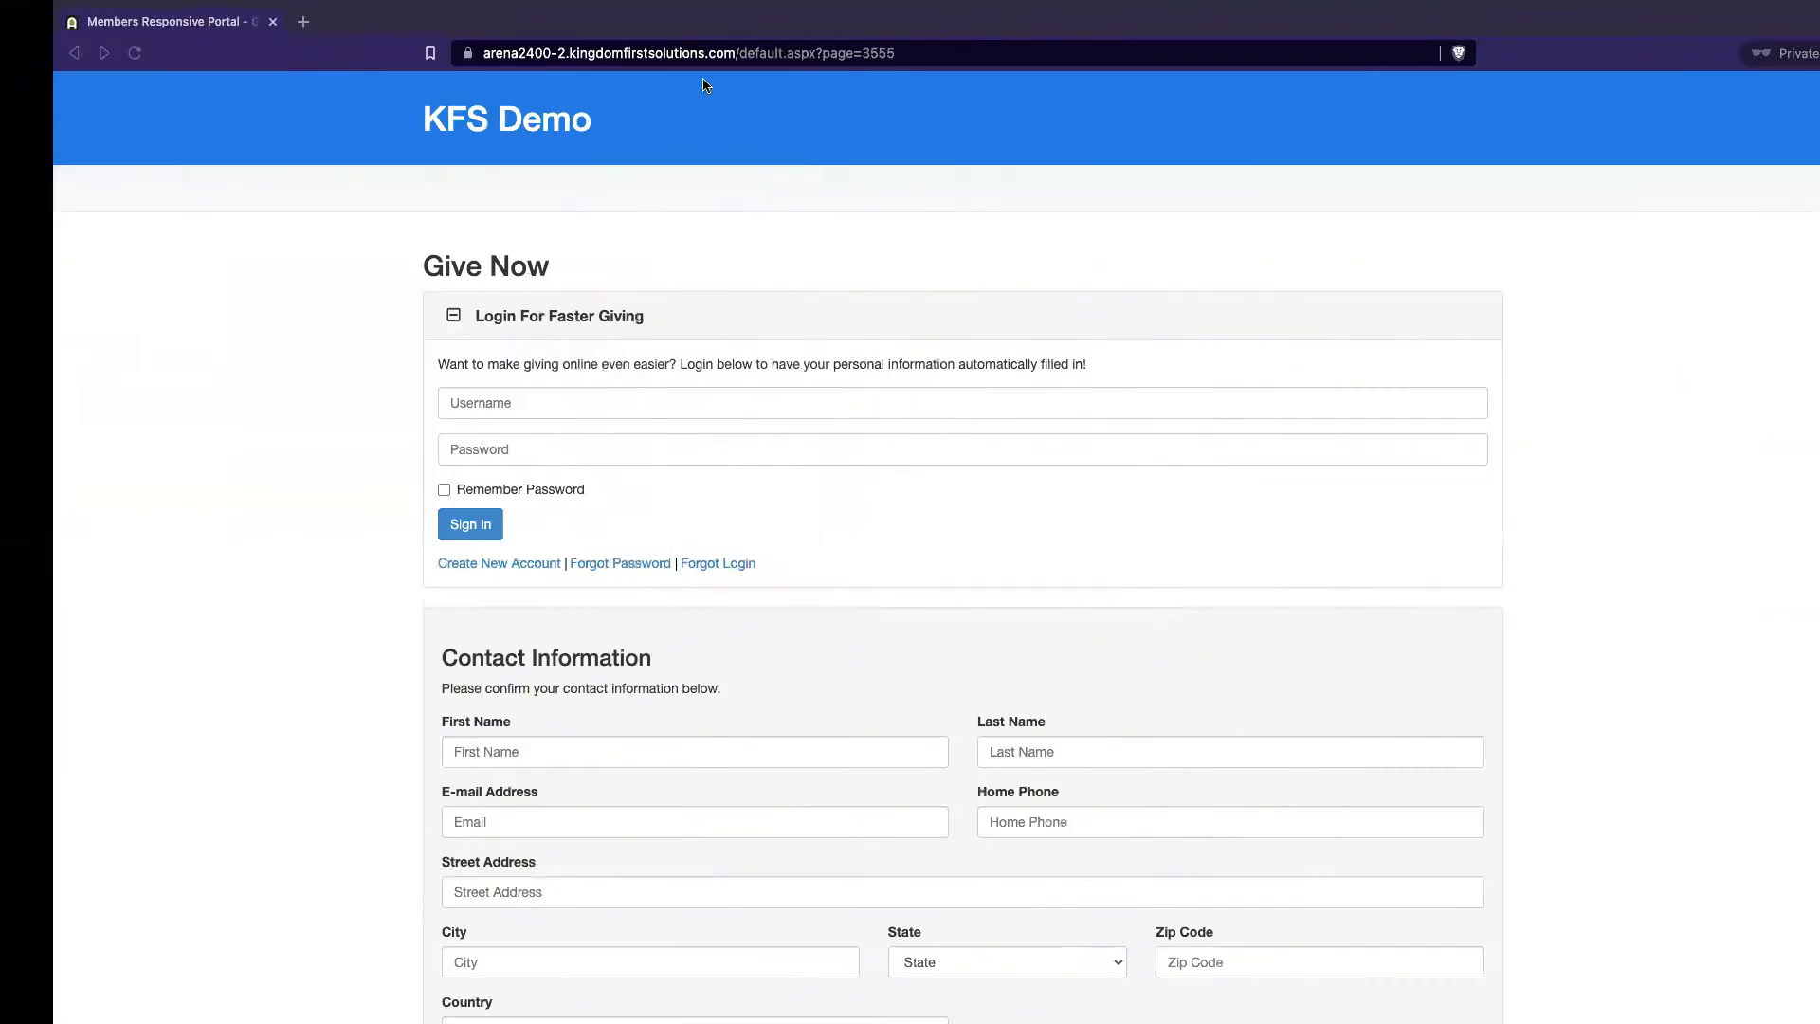
# Reload the public Give Now page with &refreshcache=1 appended to the address
pyautogui.click(922, 50)
pyautogui.click(922, 49)
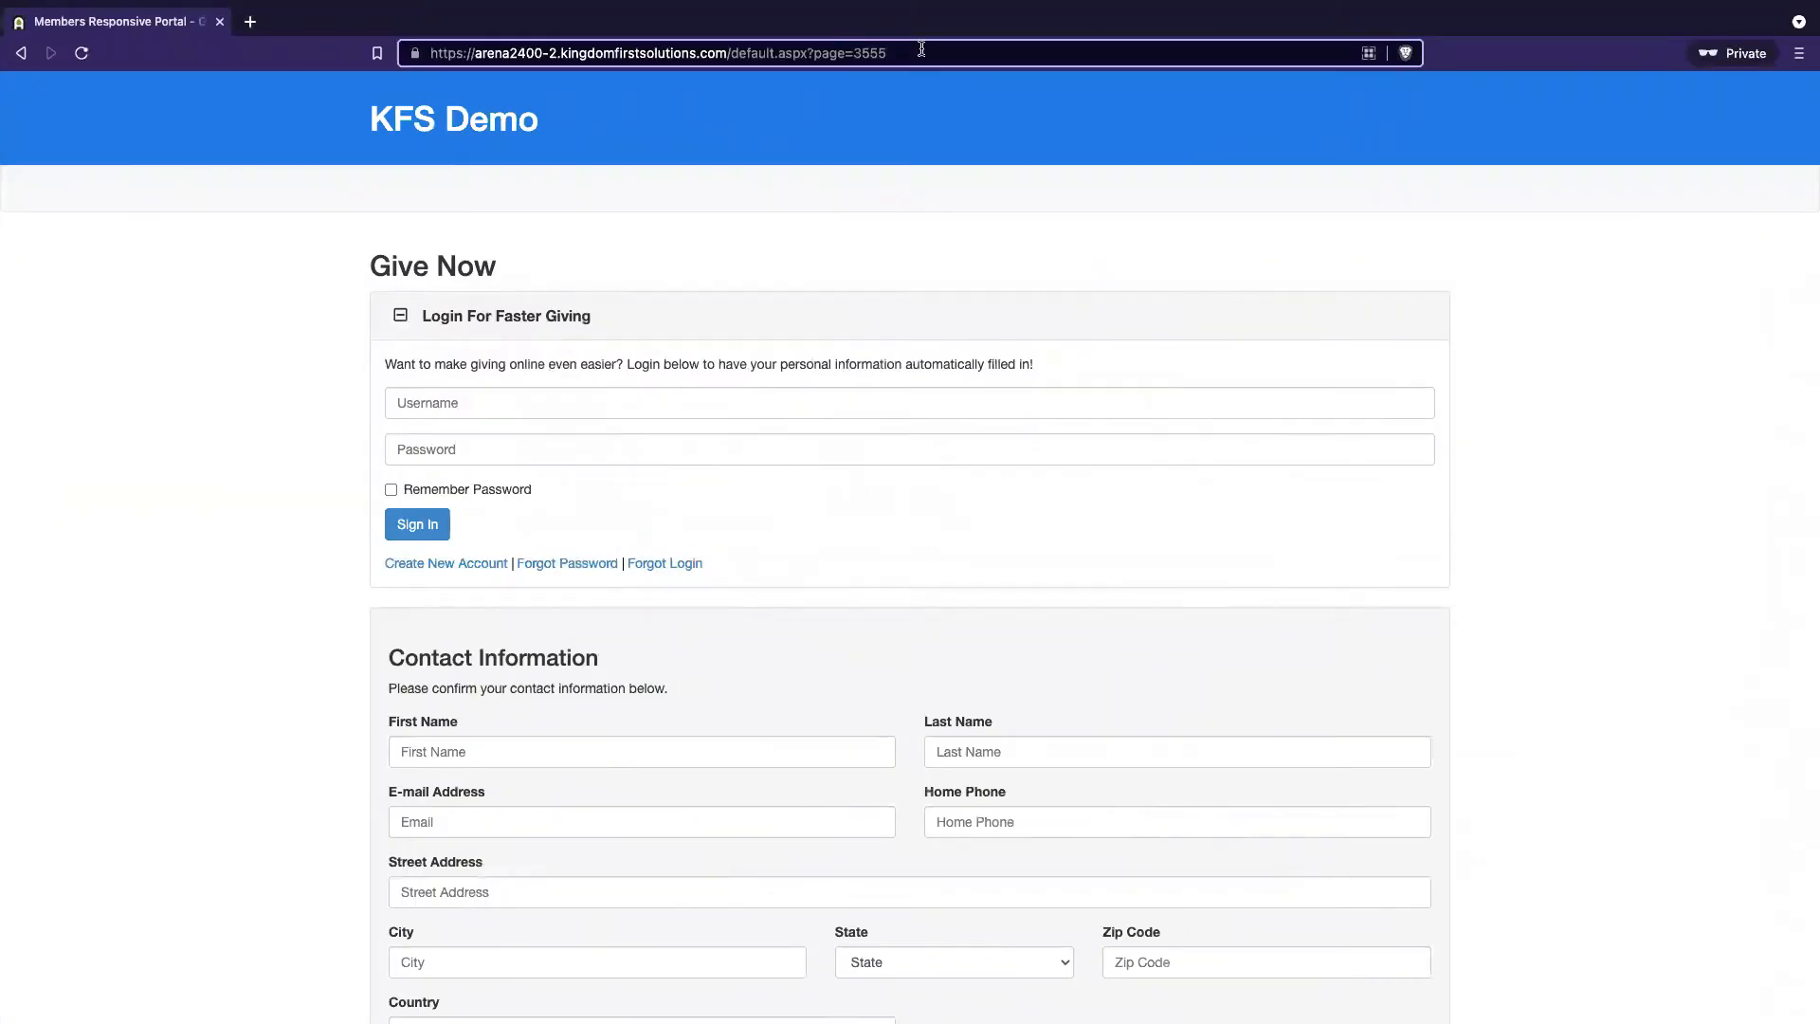
pyautogui.write('&refreshcache')
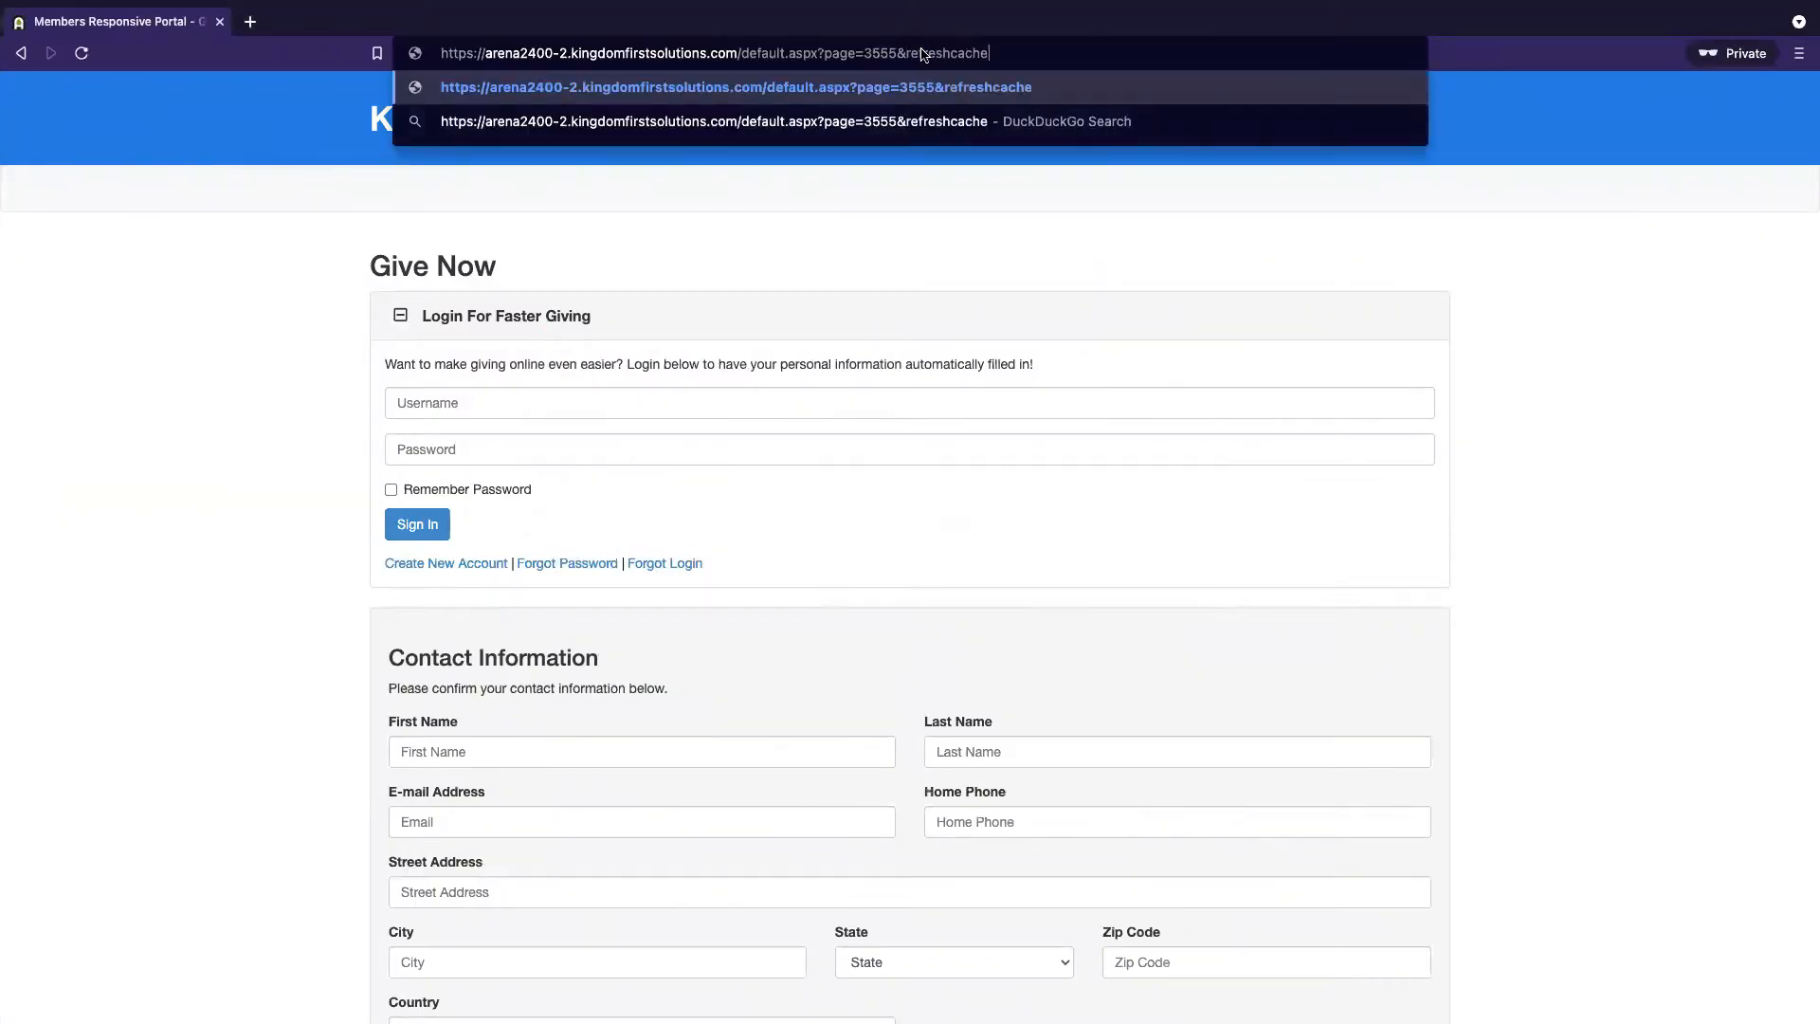
pyautogui.write('=1')
pyautogui.moveTo(905, 53); pyautogui.dragTo(1005, 53)
pyautogui.click(1018, 61)
pyautogui.press('Return')
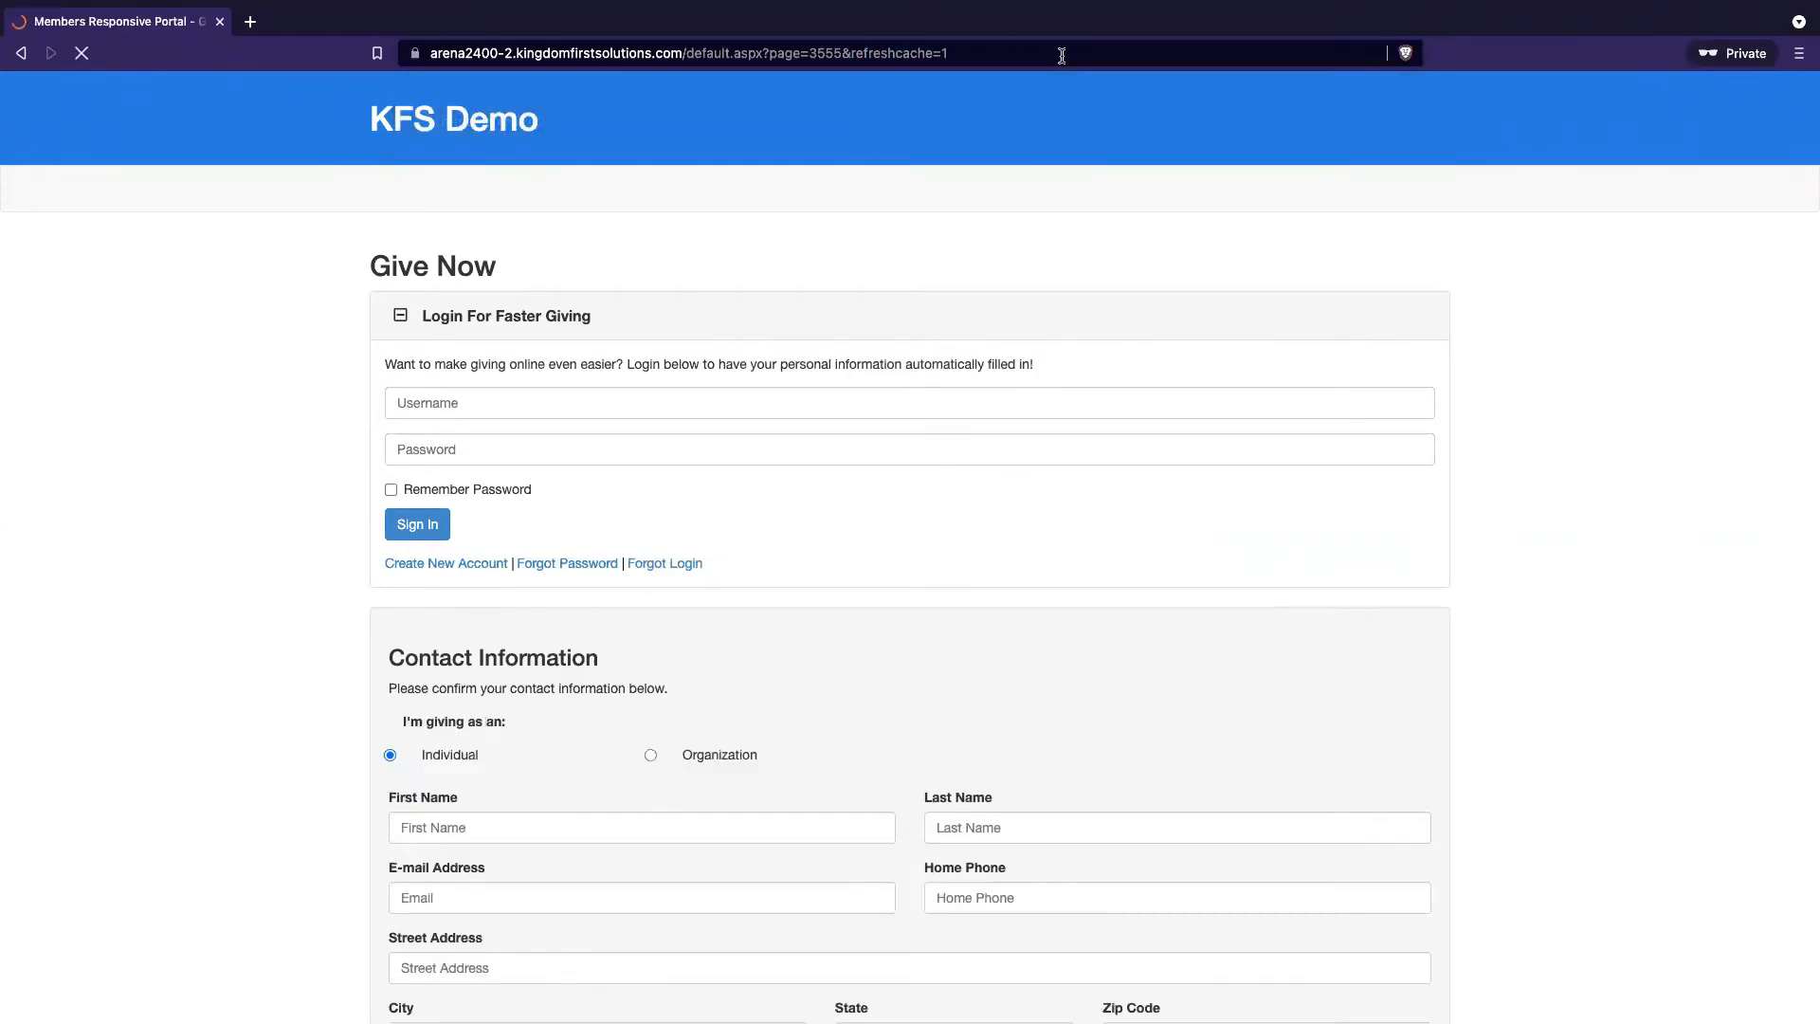
# Try the form's new Individual and Organization choices, then reopen the KFS Online Giving module settings
pyautogui.scroll(-3, 1055, 699)
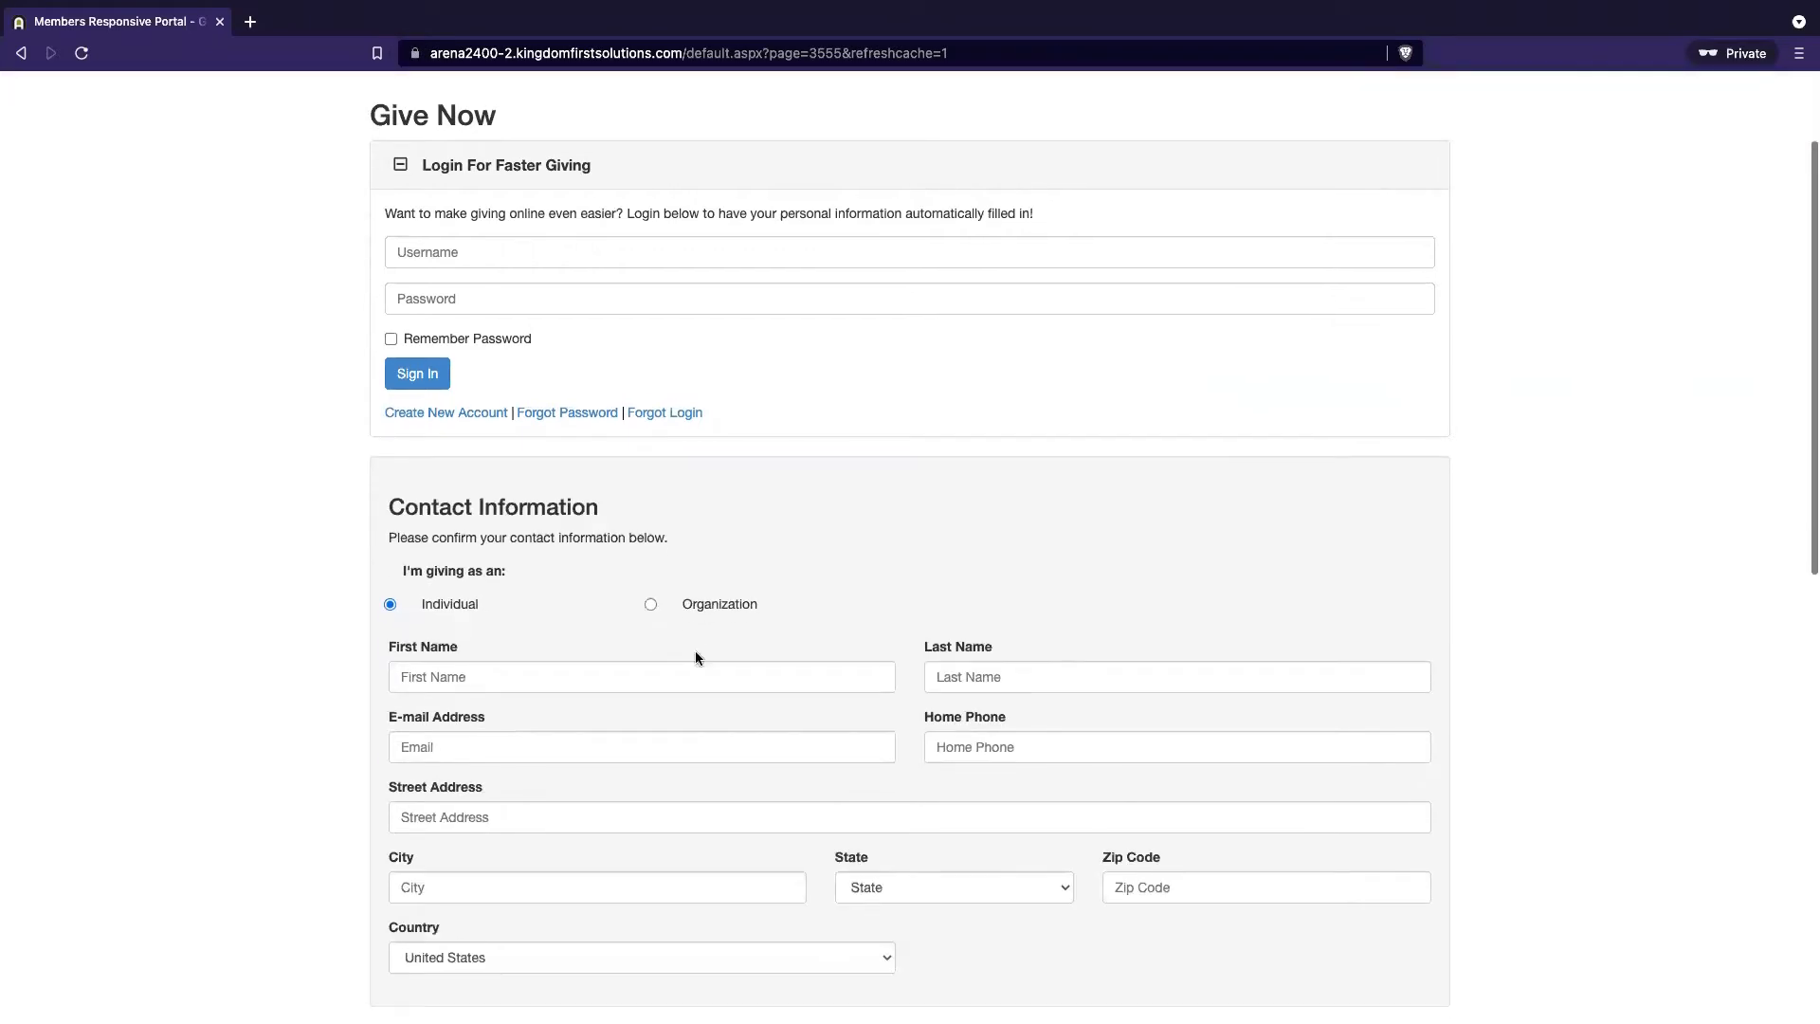
pyautogui.click(651, 604)
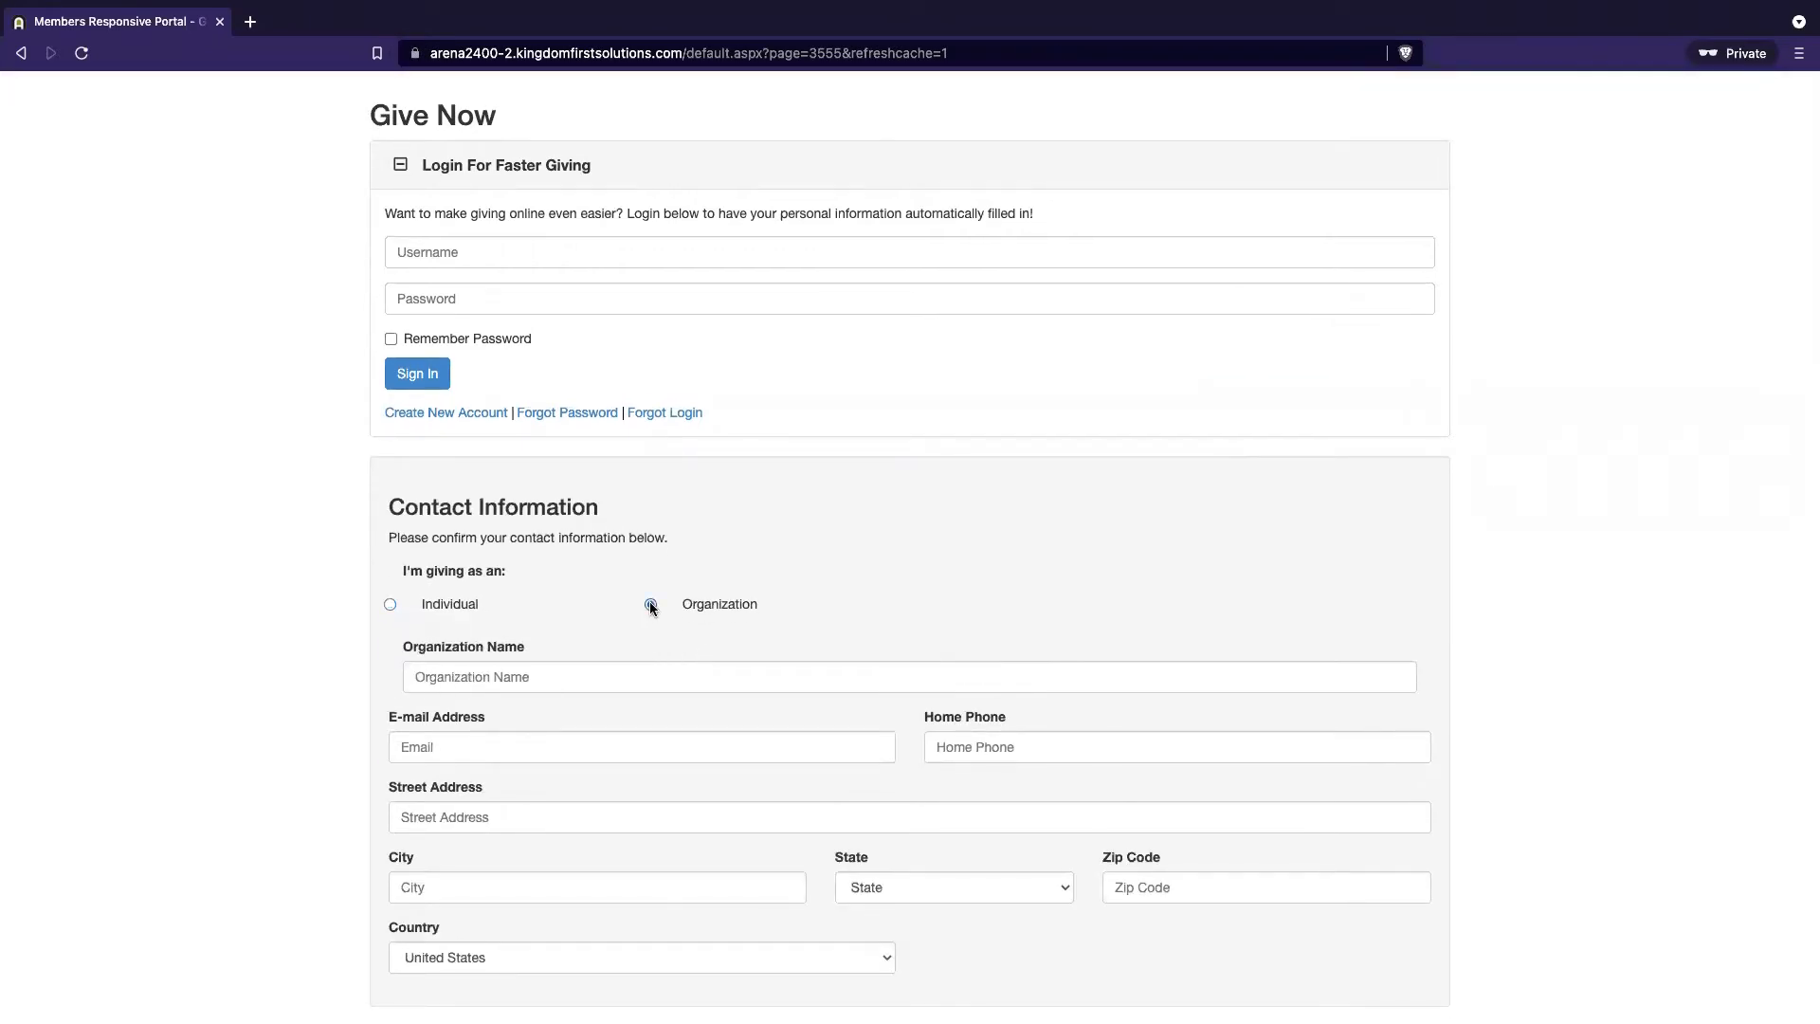
pyautogui.click(587, 679)
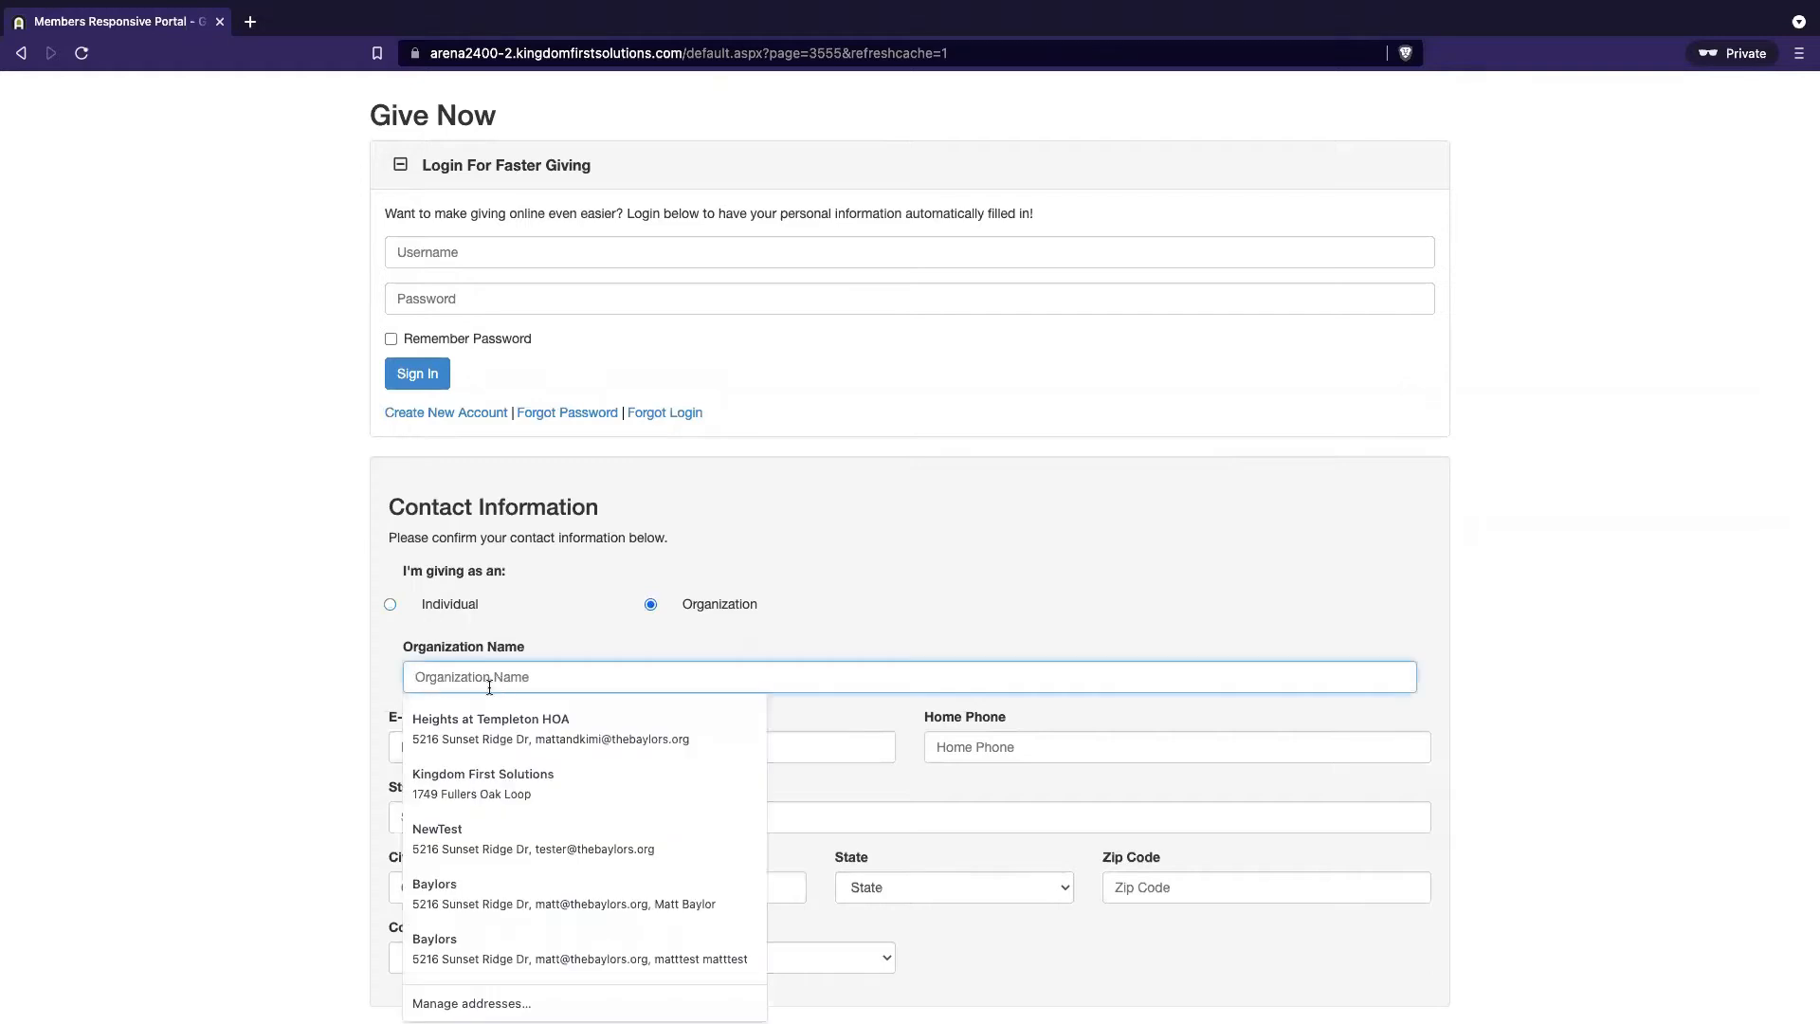
pyautogui.click(389, 605)
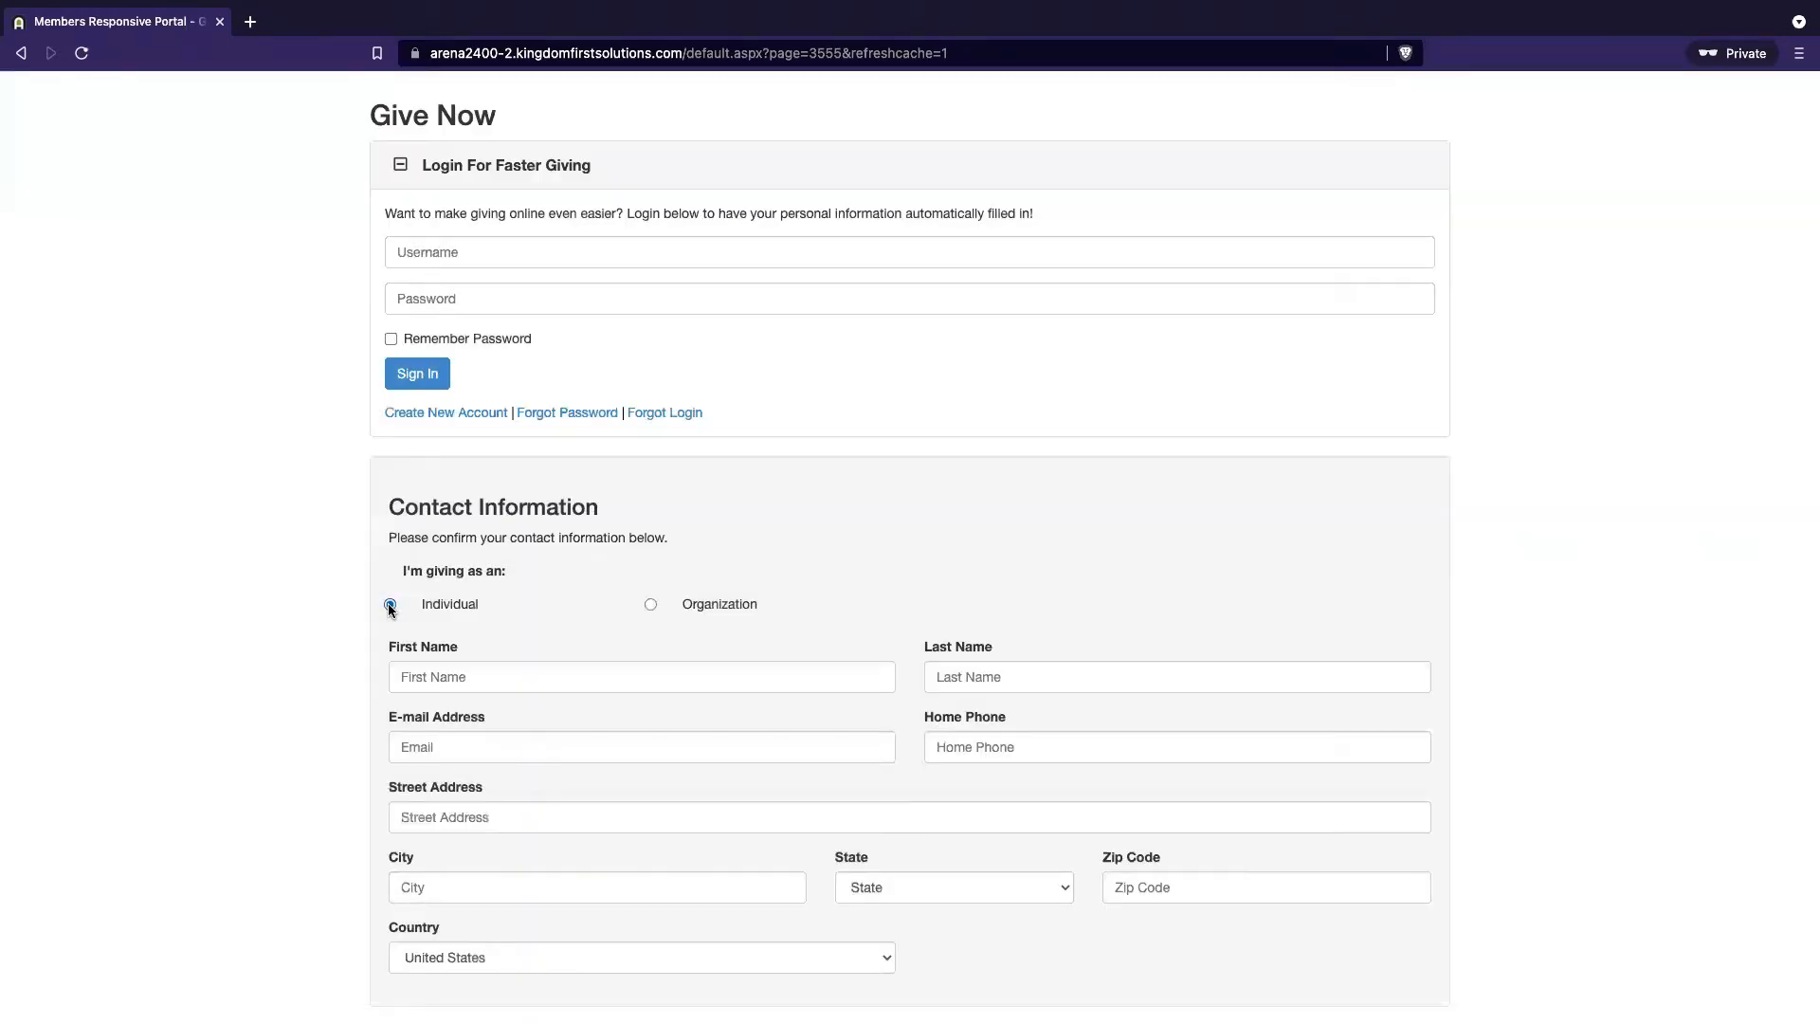
pyautogui.click(651, 605)
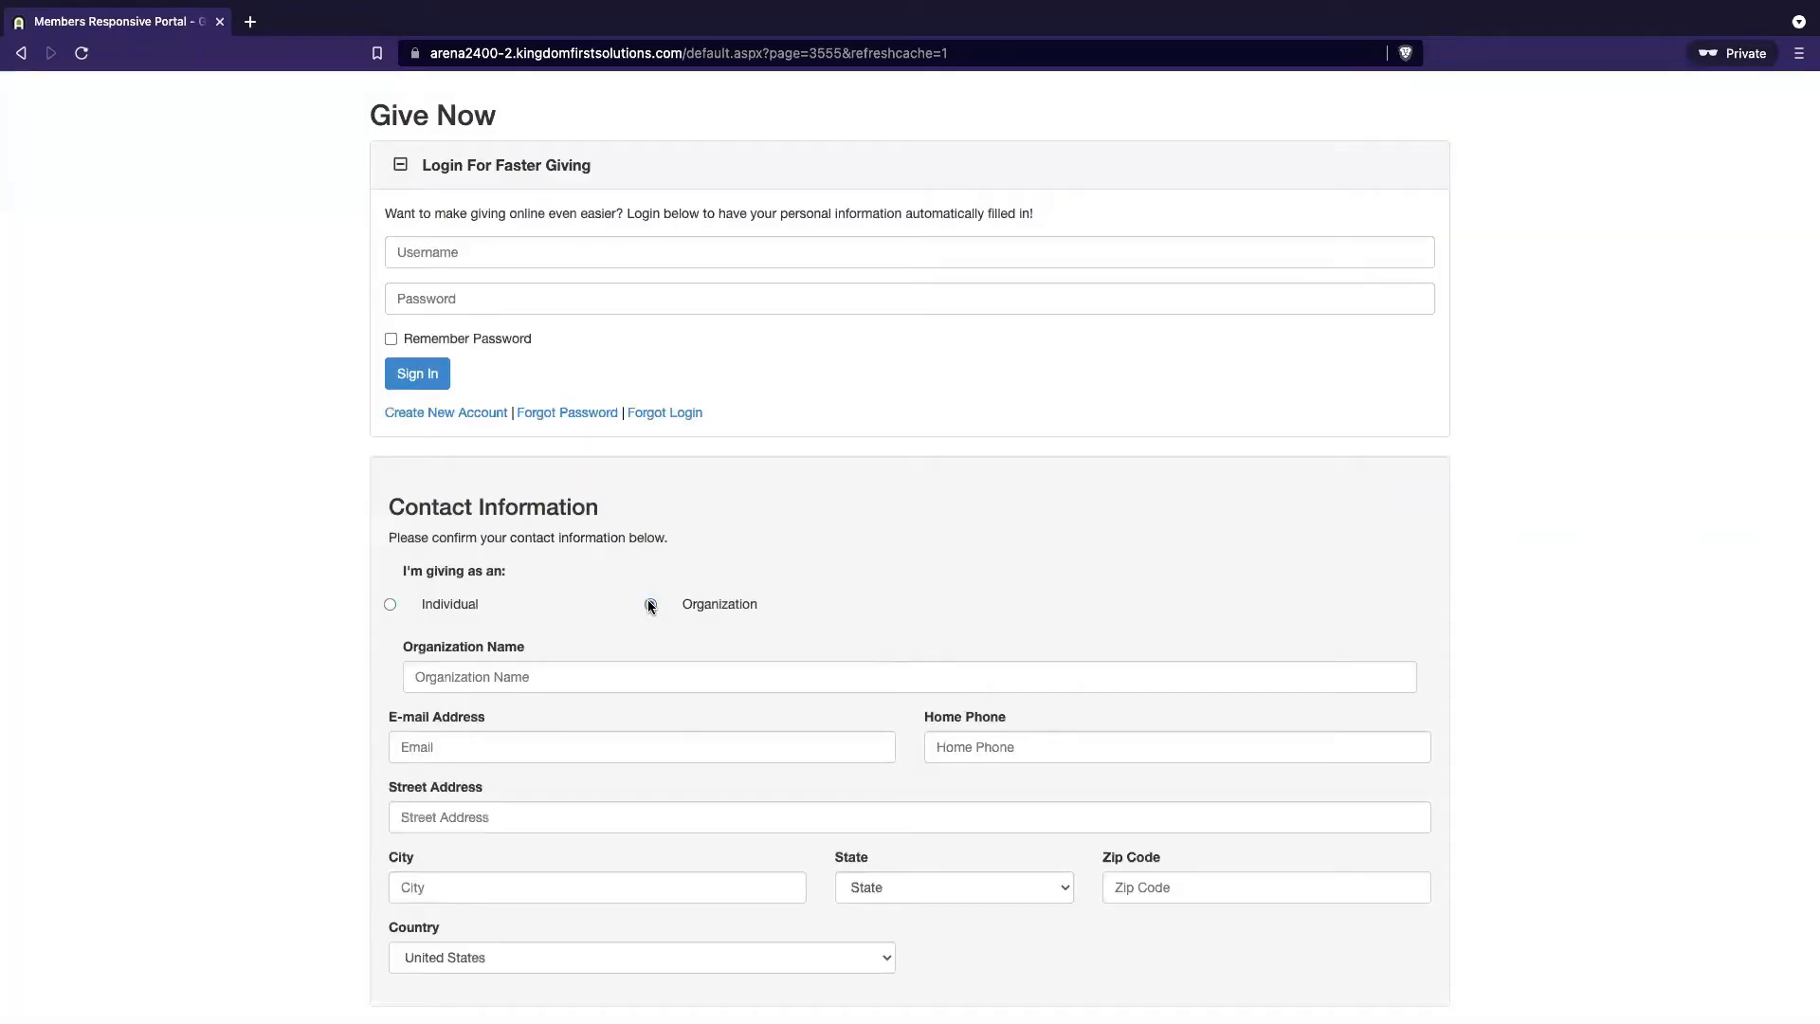
pyautogui.click(389, 605)
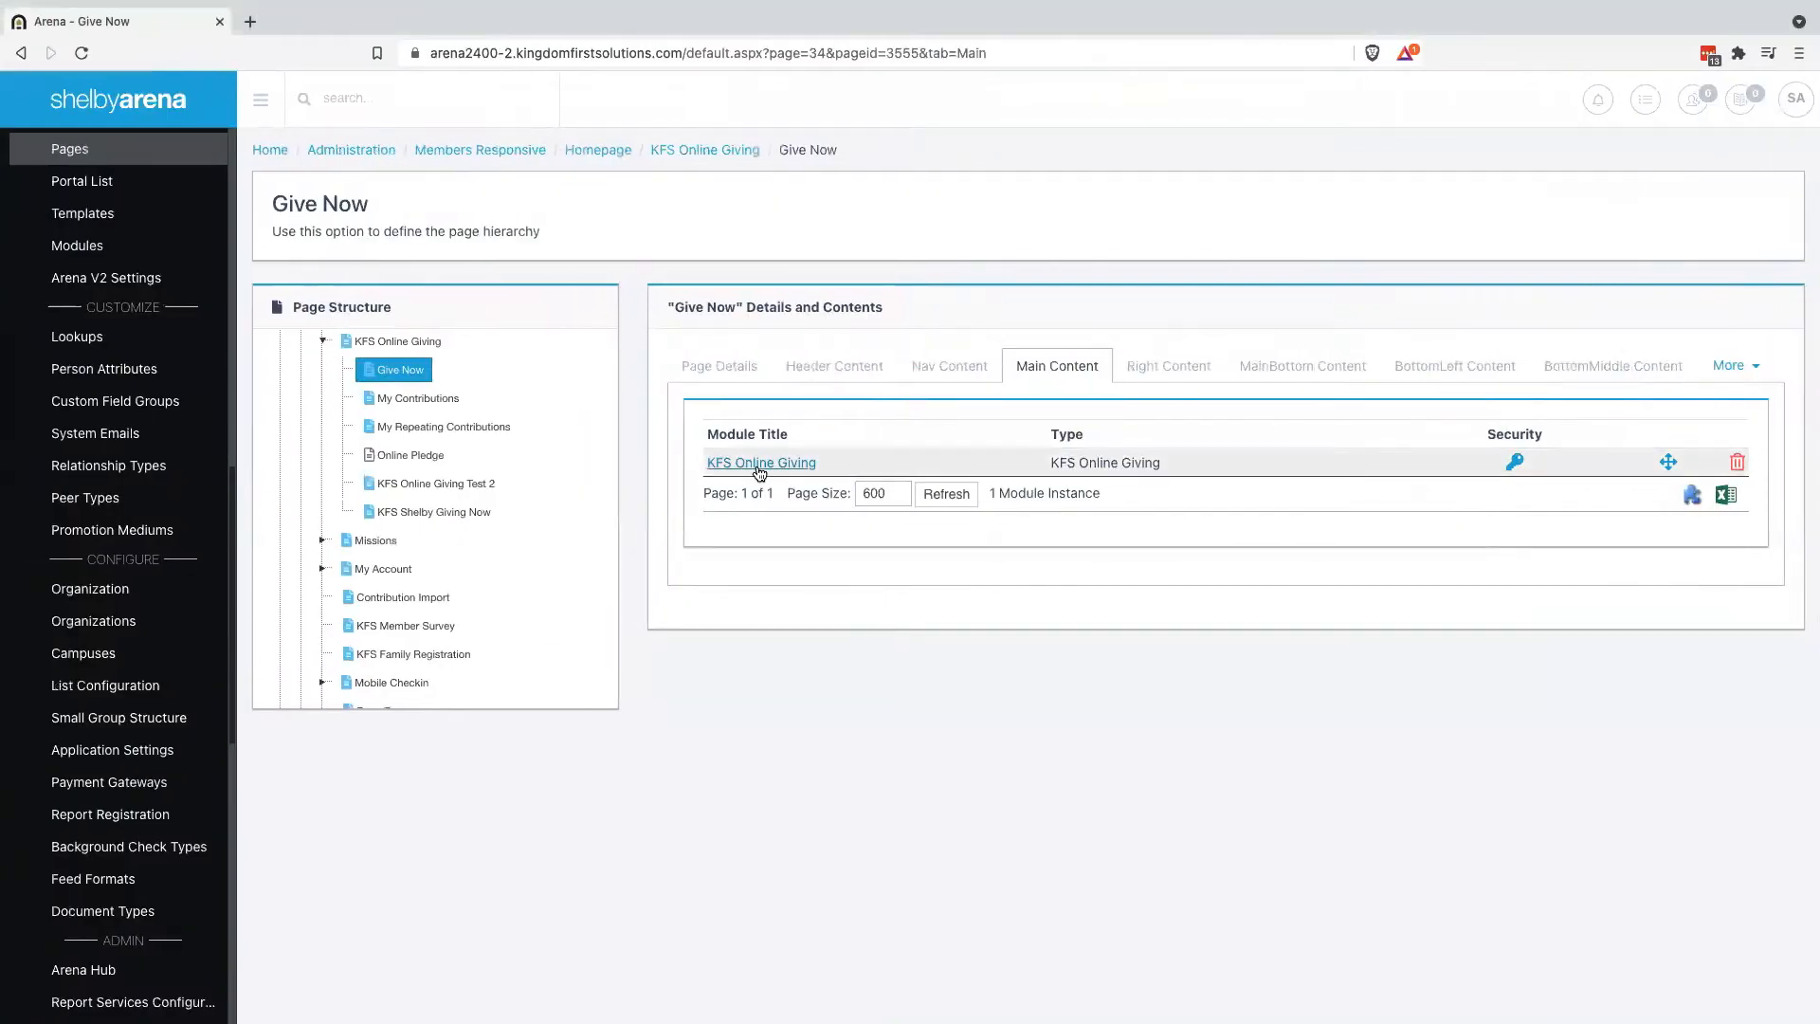
pyautogui.click(759, 465)
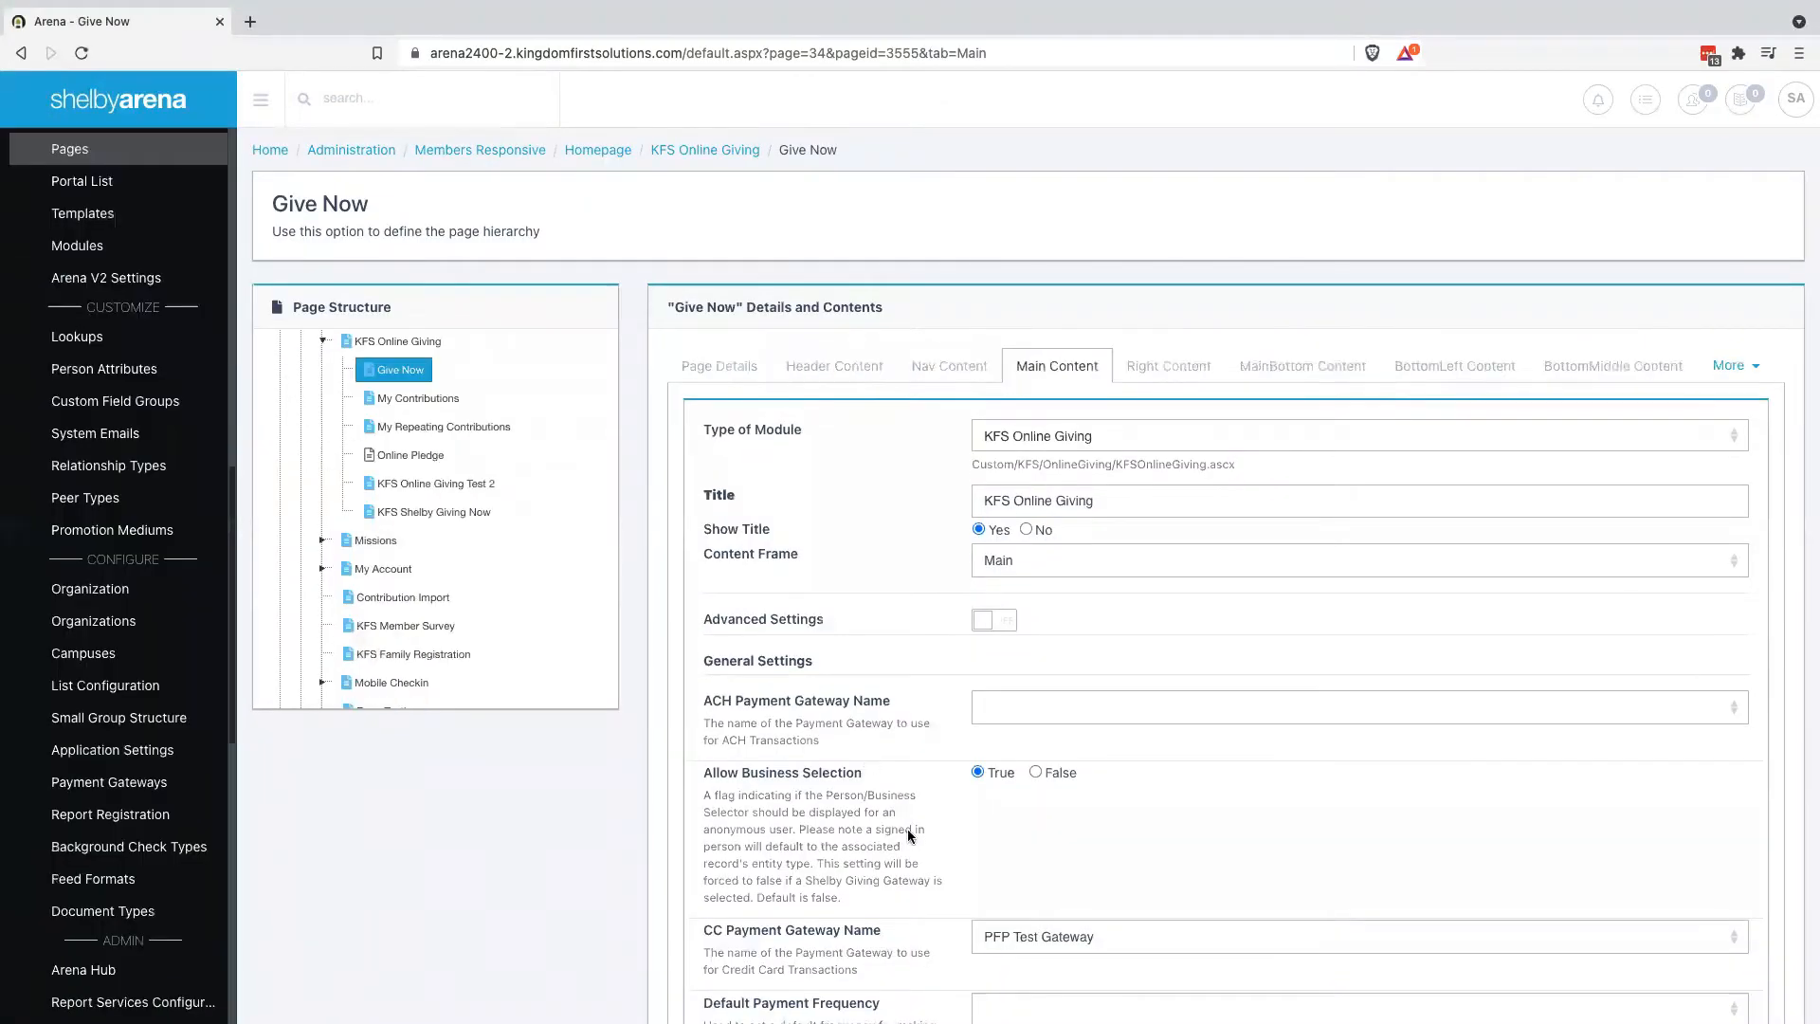
# Set the CC Payment Gateway to ShelbyGiving Gateway, leave ACH blank, and save the module
pyautogui.scroll(-1, 910, 839)
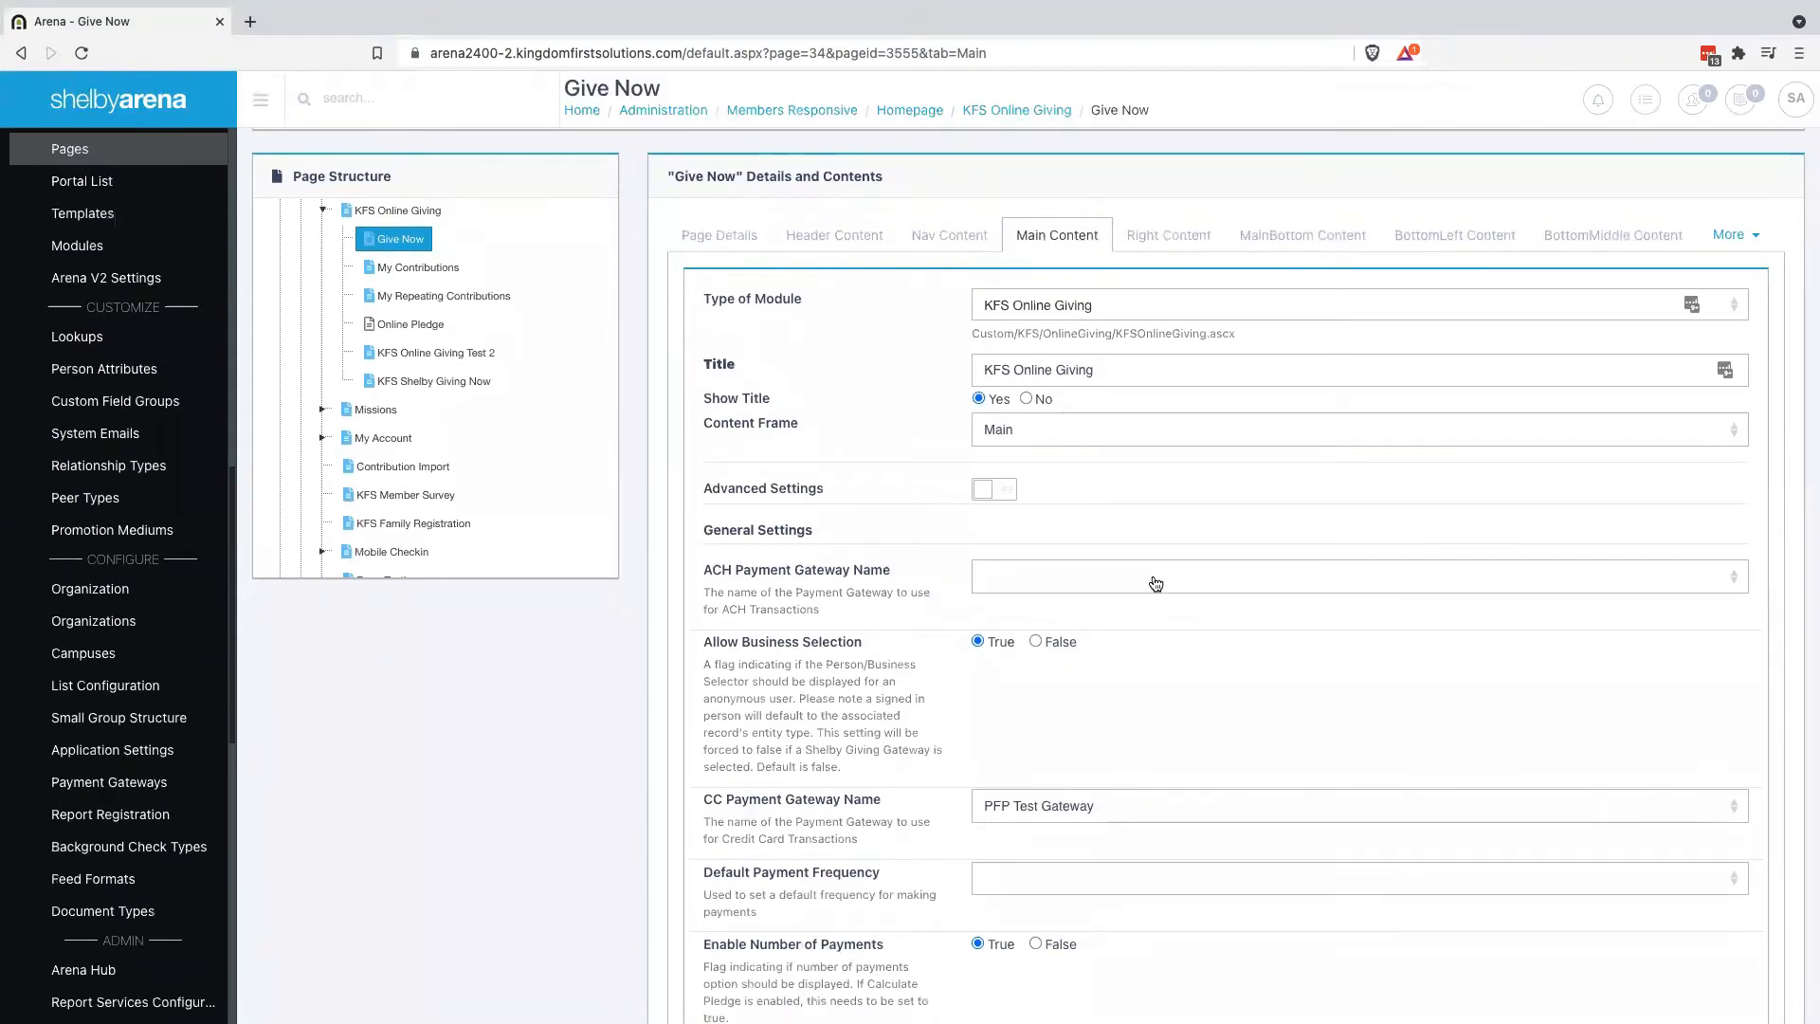
pyautogui.click(1155, 578)
pyautogui.click(1156, 580)
pyautogui.scroll(-1, 990, 721)
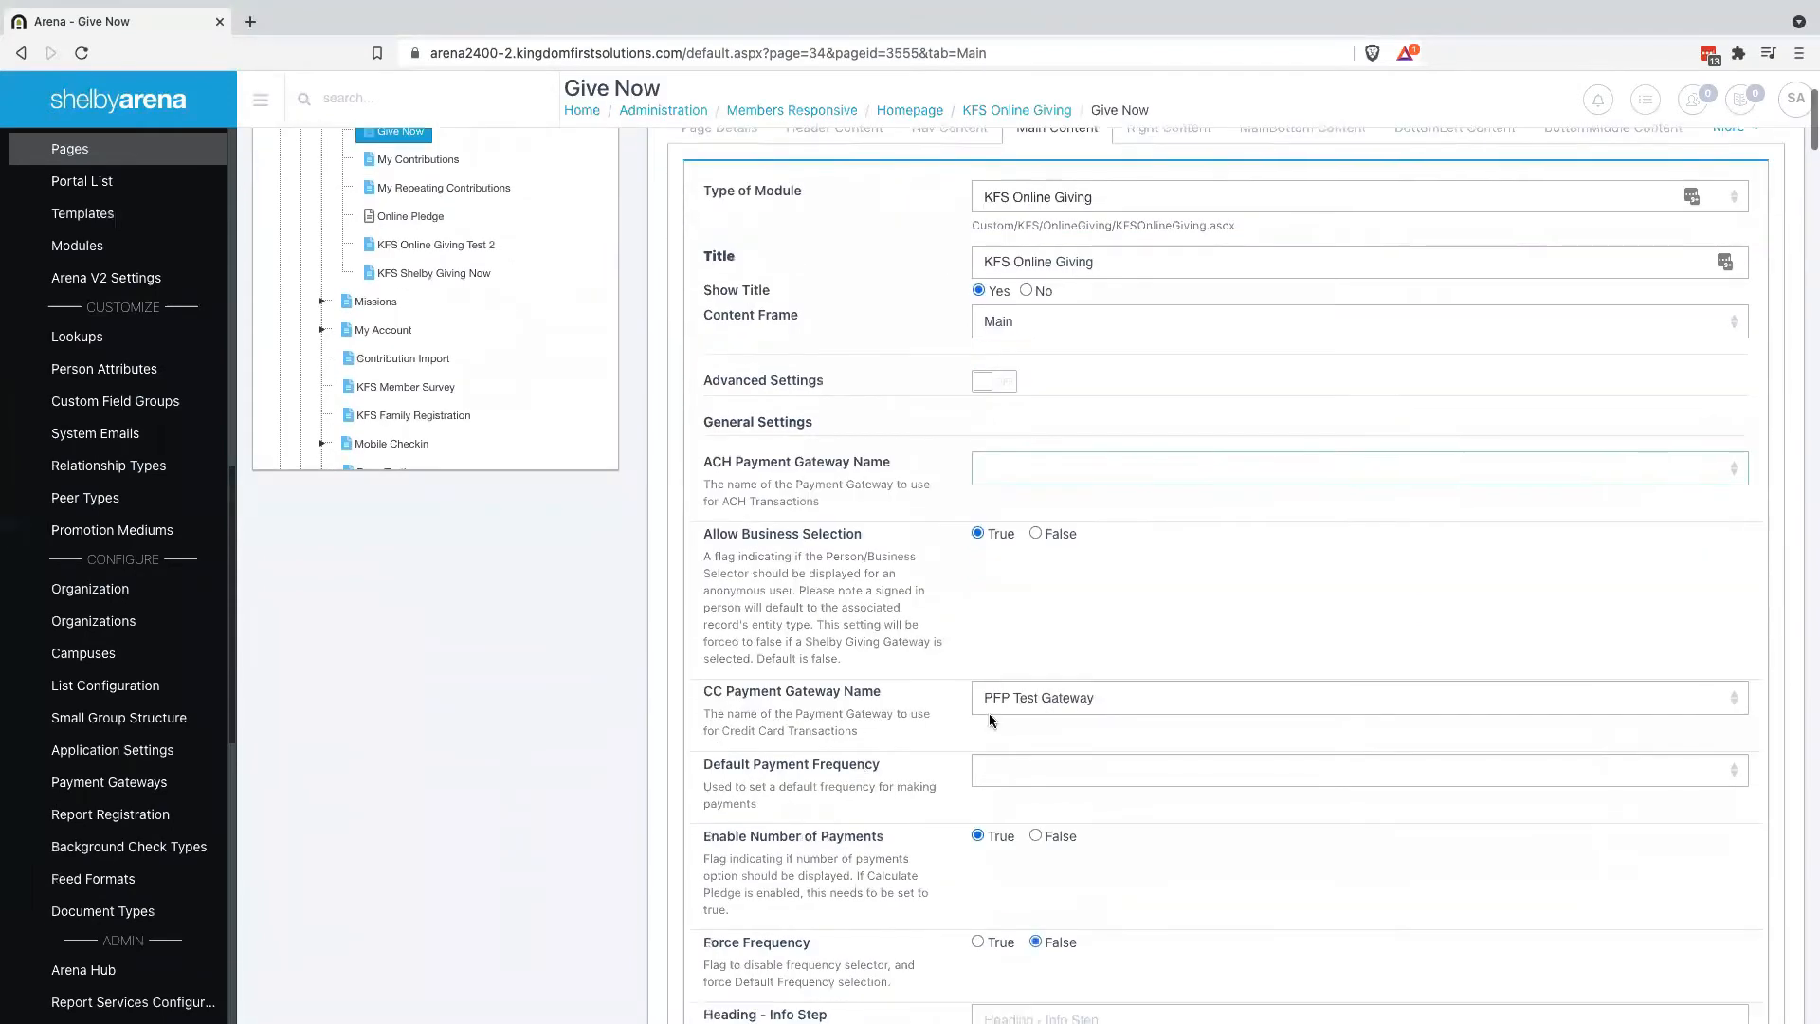
pyautogui.click(1118, 705)
pyautogui.click(1118, 720)
pyautogui.scroll(-1, 781, 749)
pyautogui.scroll(-10, 781, 749)
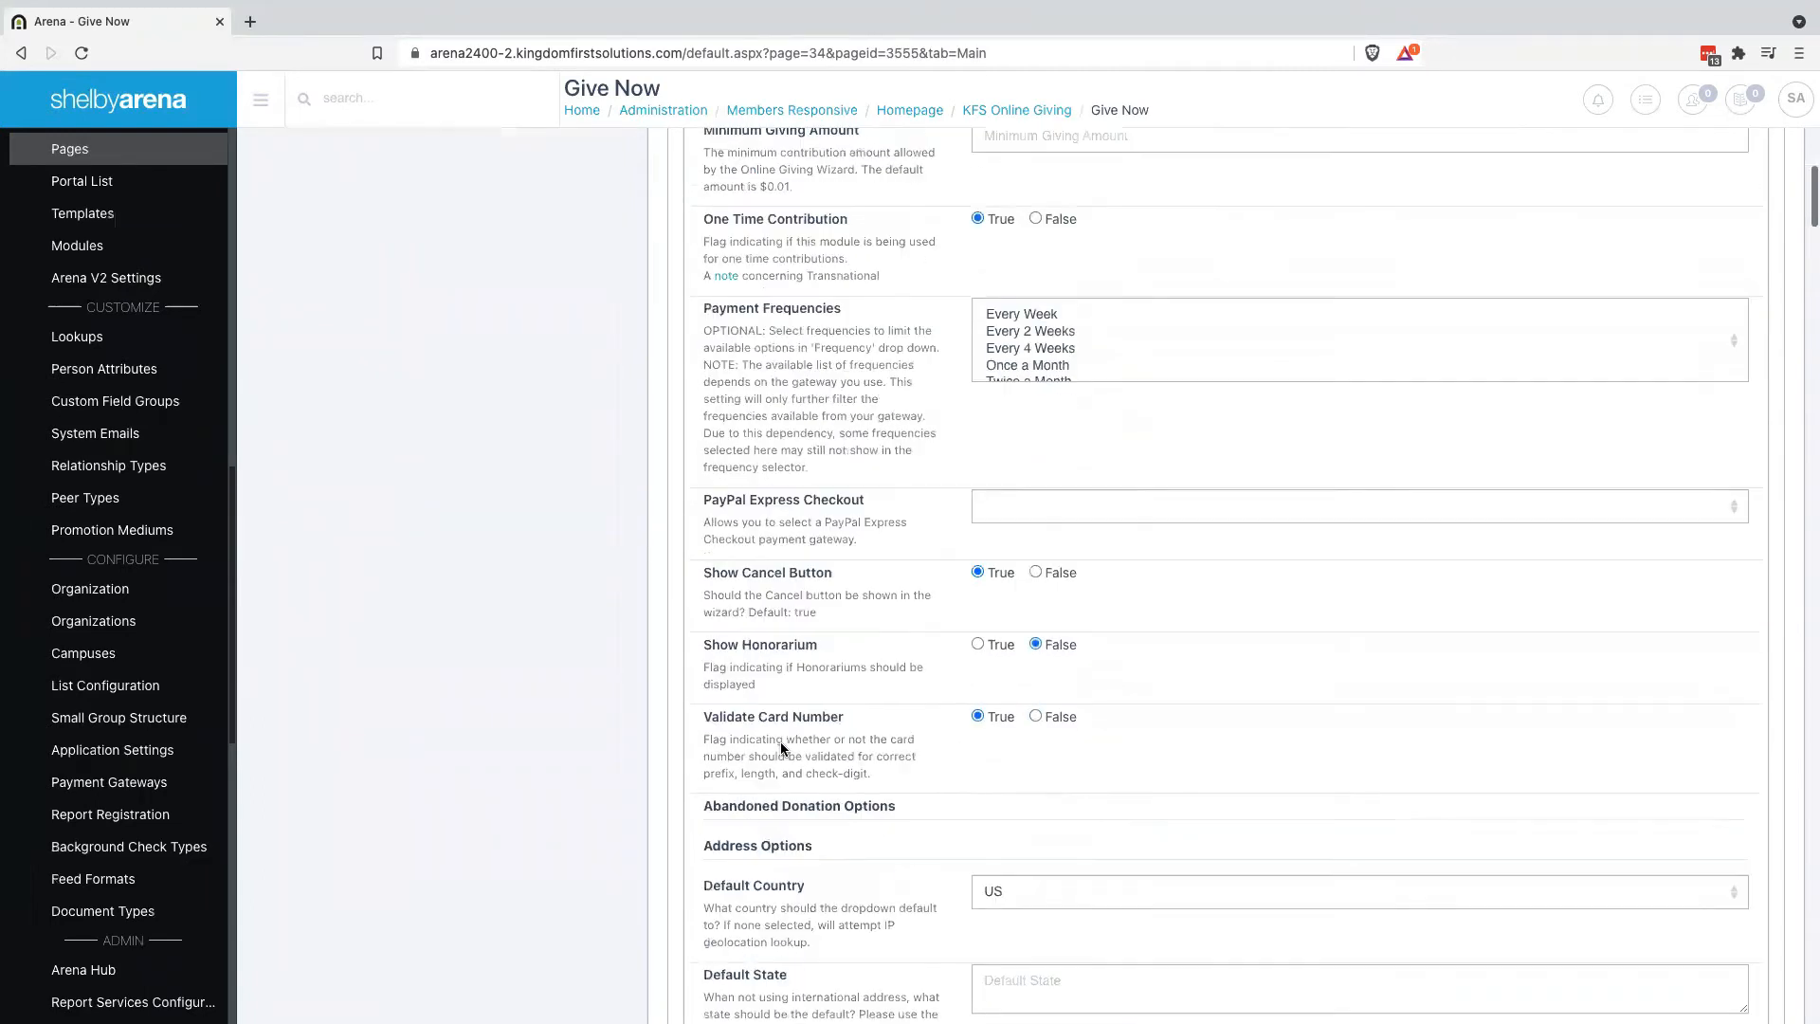
pyautogui.scroll(8, 781, 749)
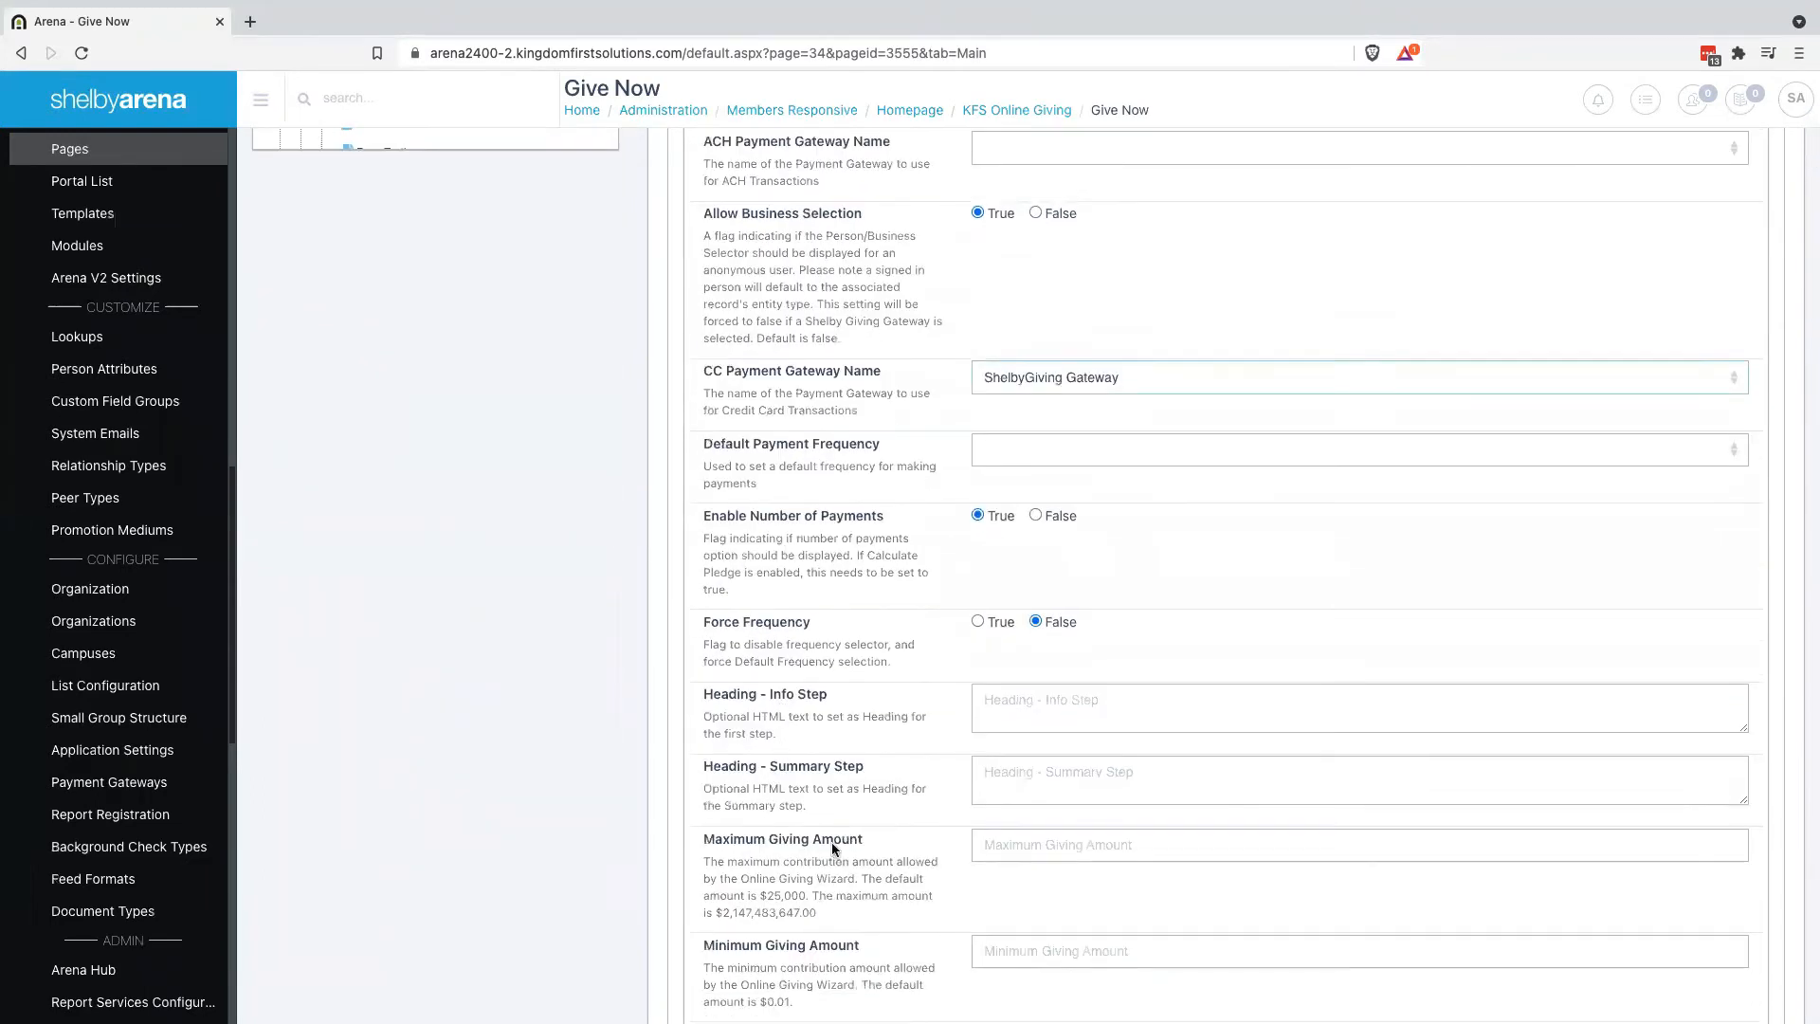
pyautogui.scroll(-20, 832, 844)
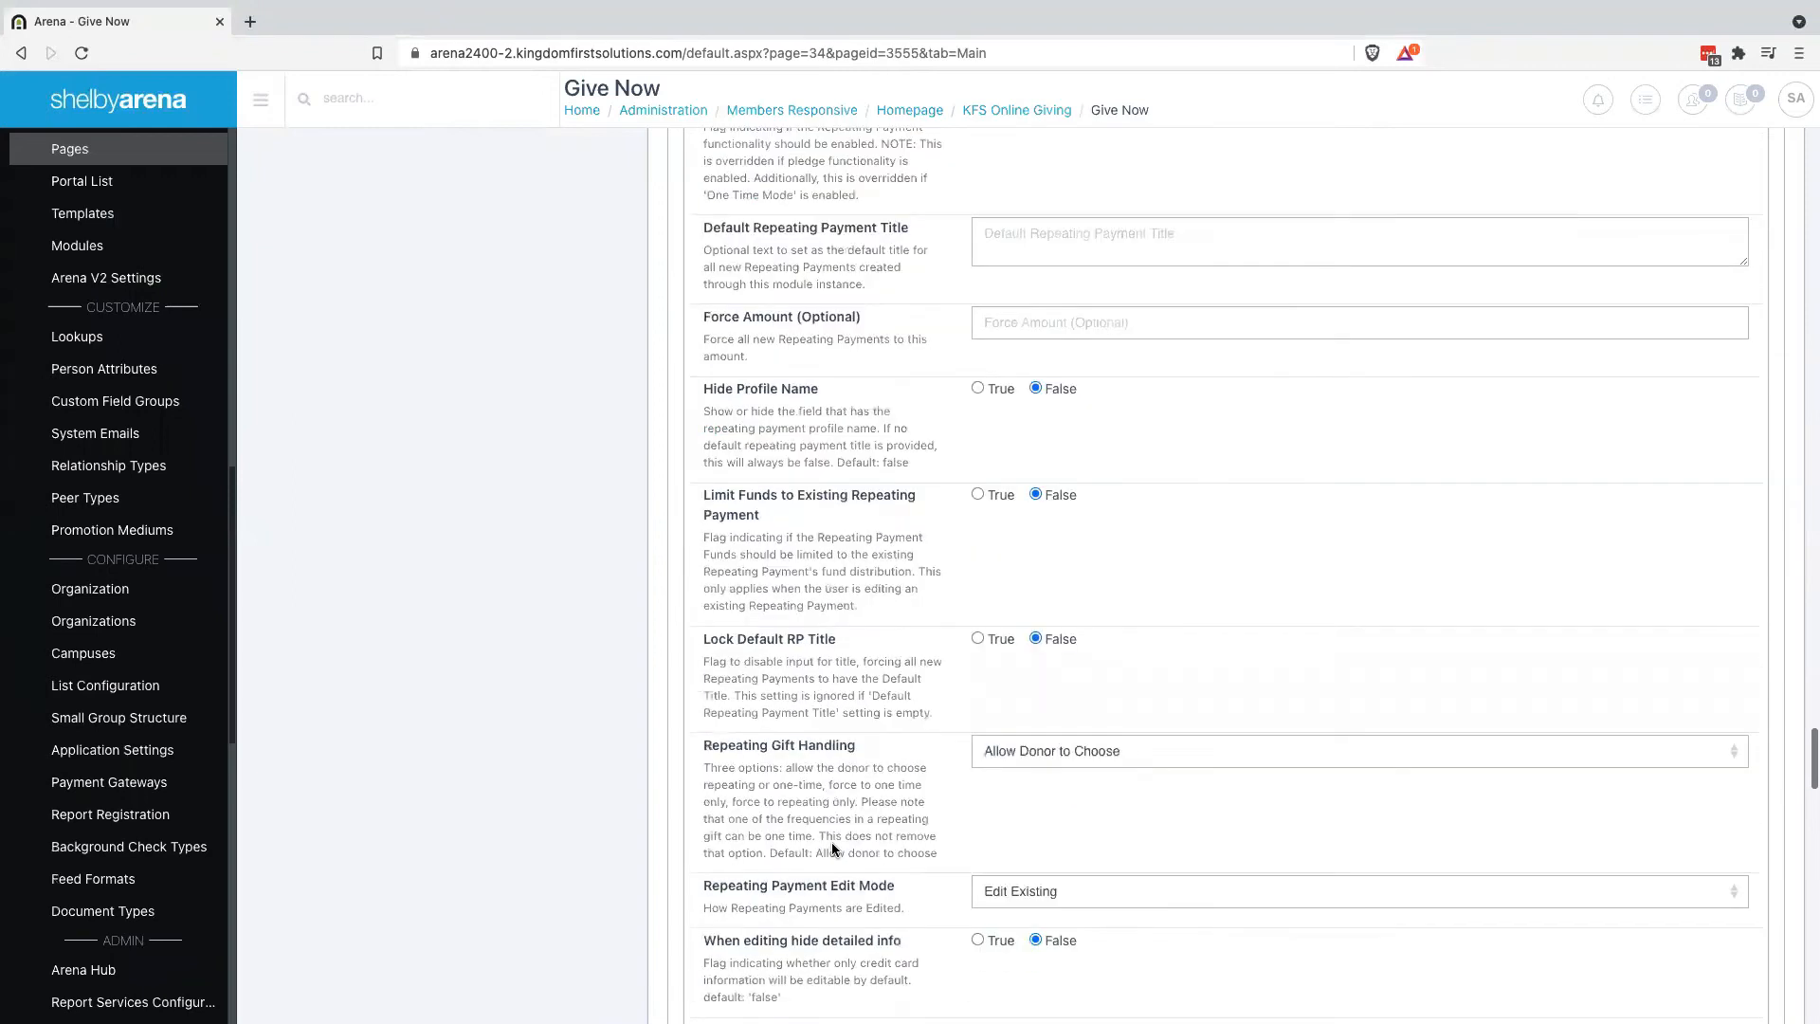
pyautogui.scroll(-20, 833, 844)
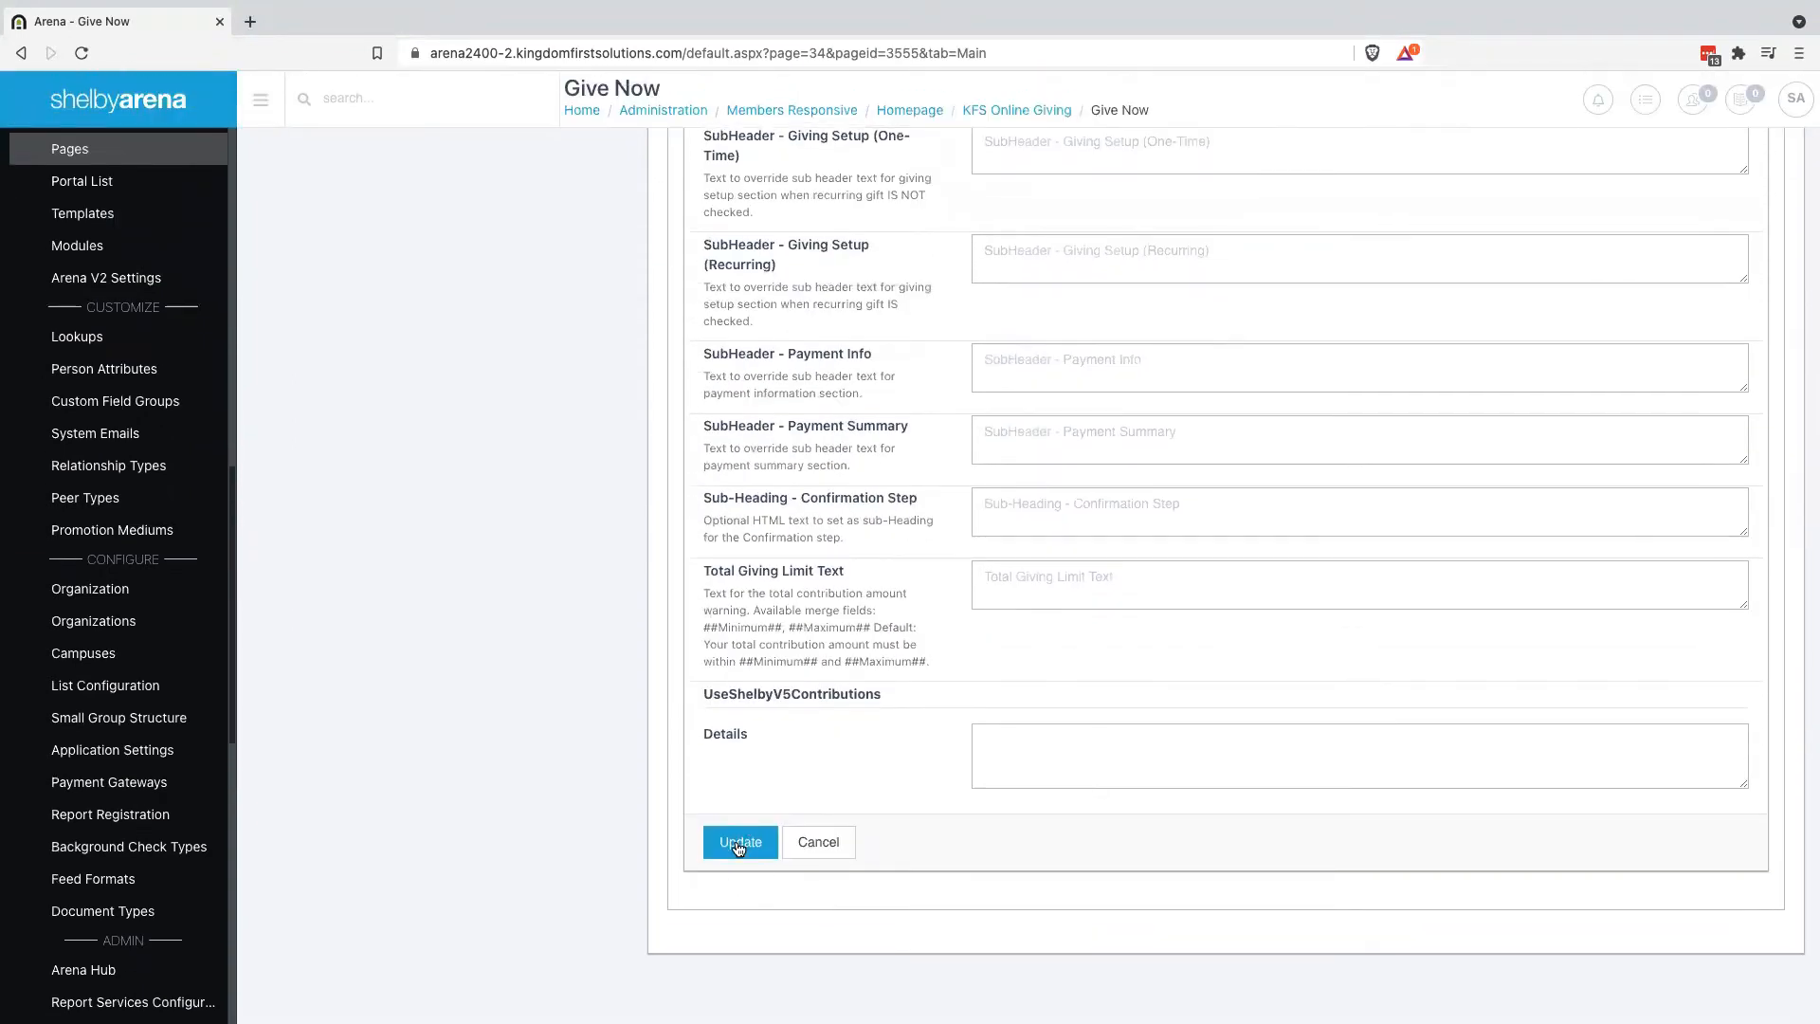
pyautogui.click(738, 845)
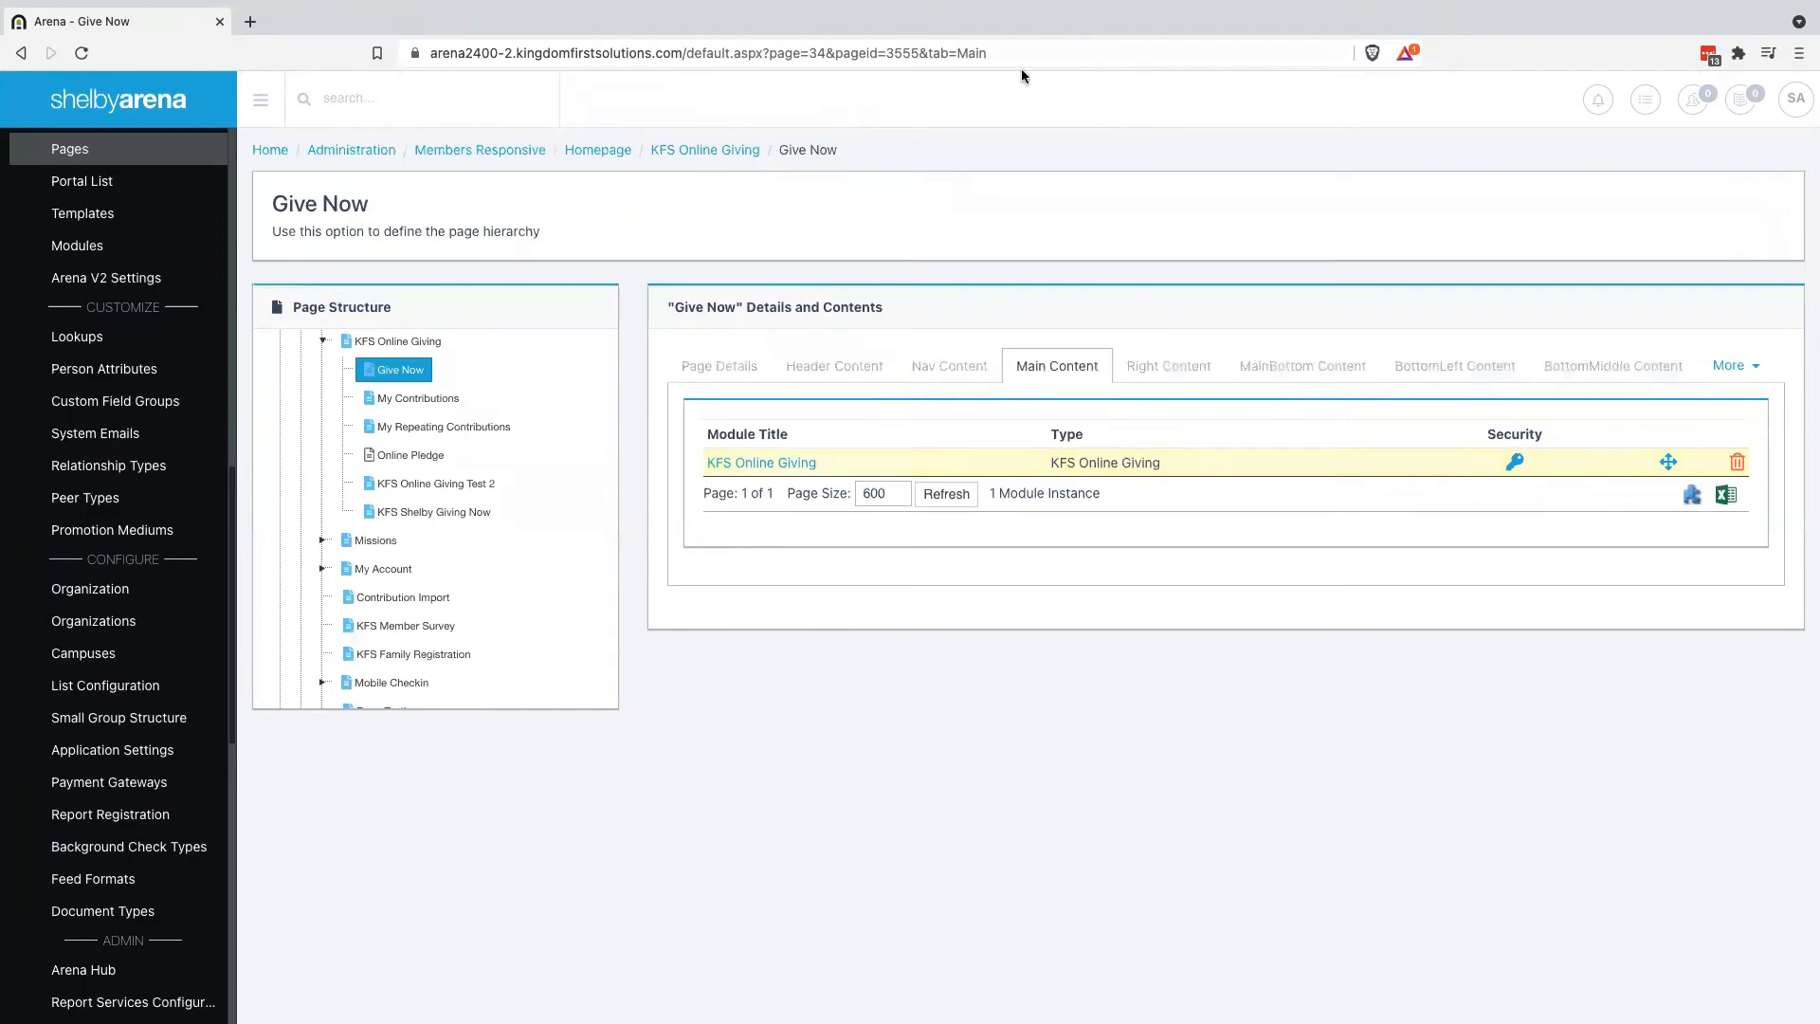
pyautogui.hotkey('ctrl', 'Right')
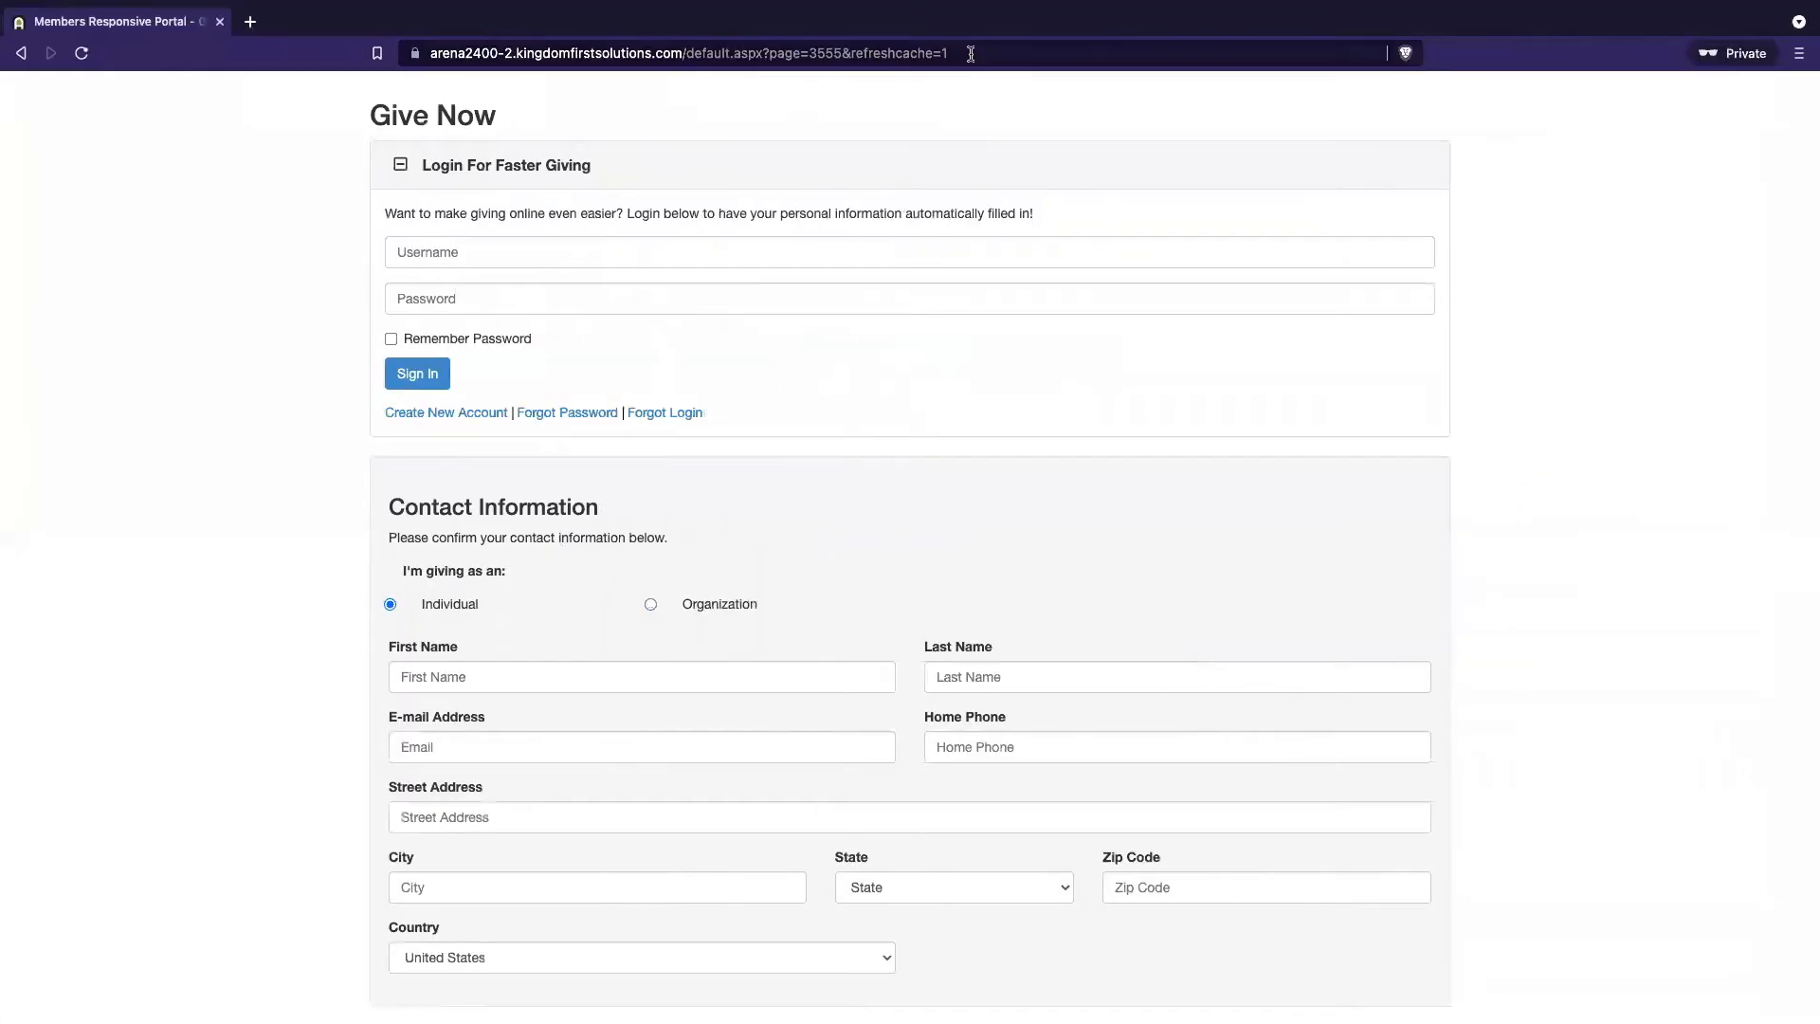
# Reload Give Now and review the login intro sentence and the blank Building Fund and Missions form
pyautogui.click(971, 53)
pyautogui.press('Return')
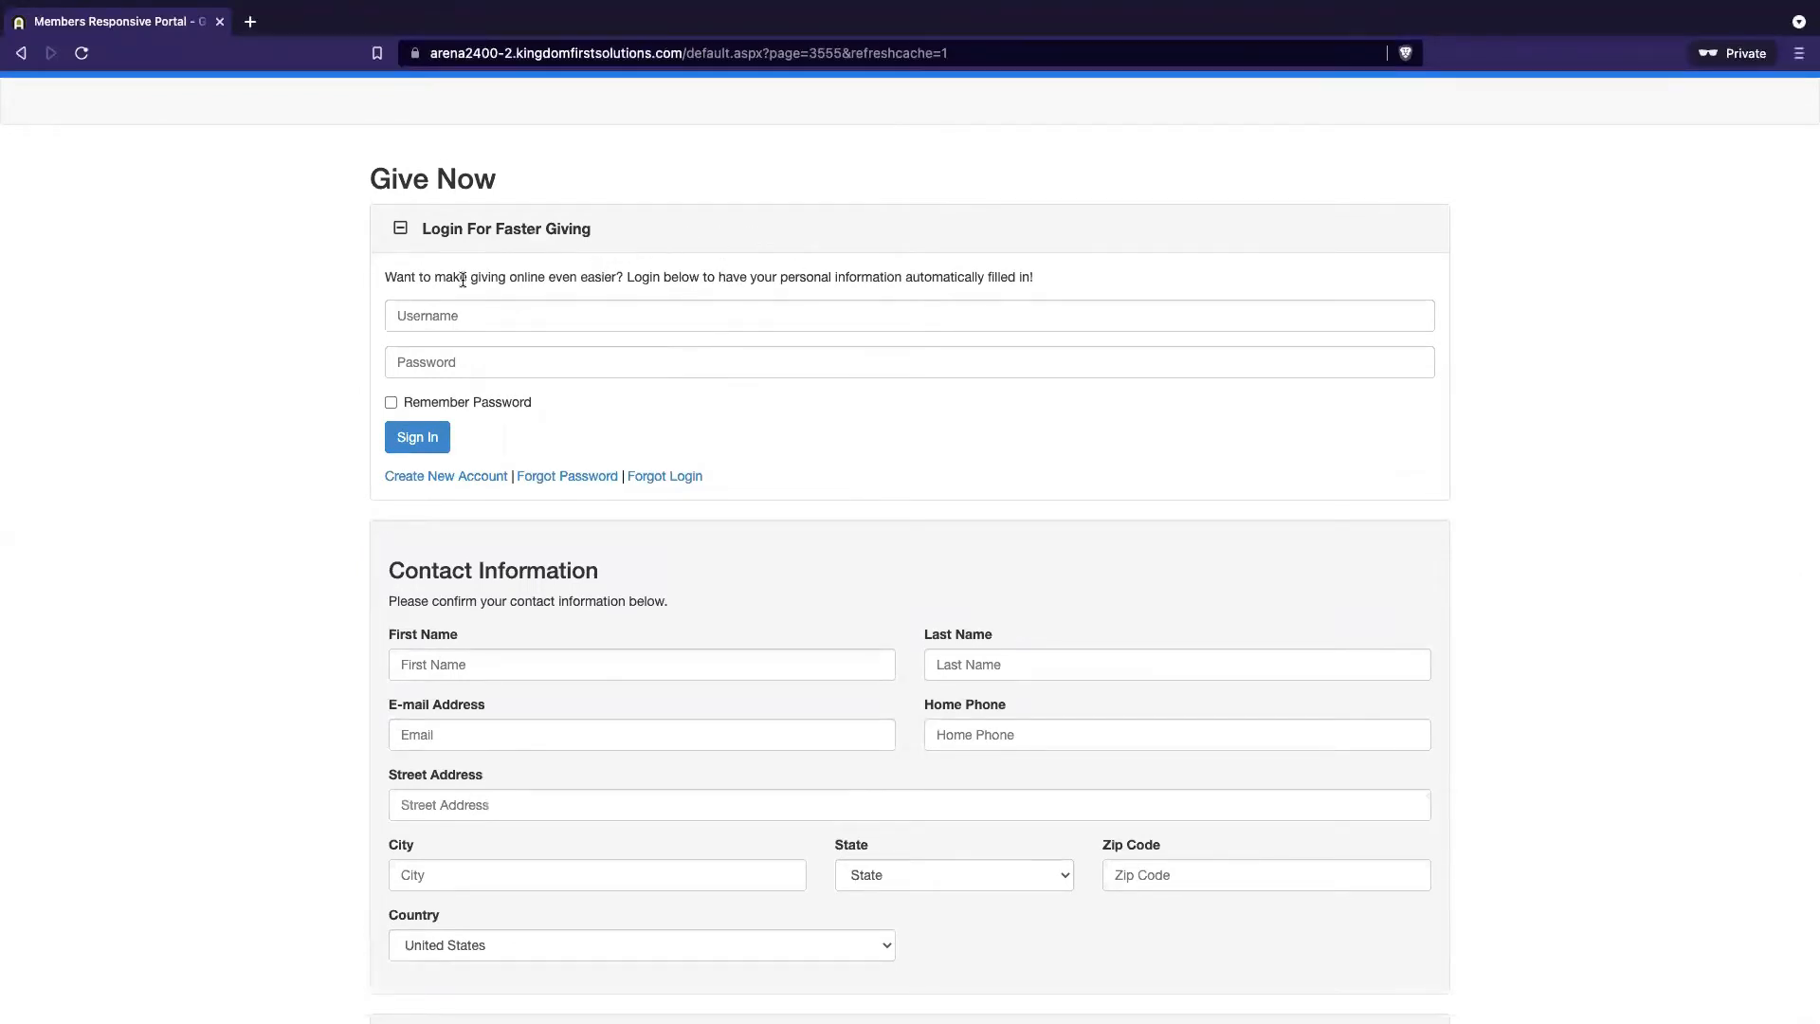
pyautogui.moveTo(385, 277); pyautogui.dragTo(874, 295)
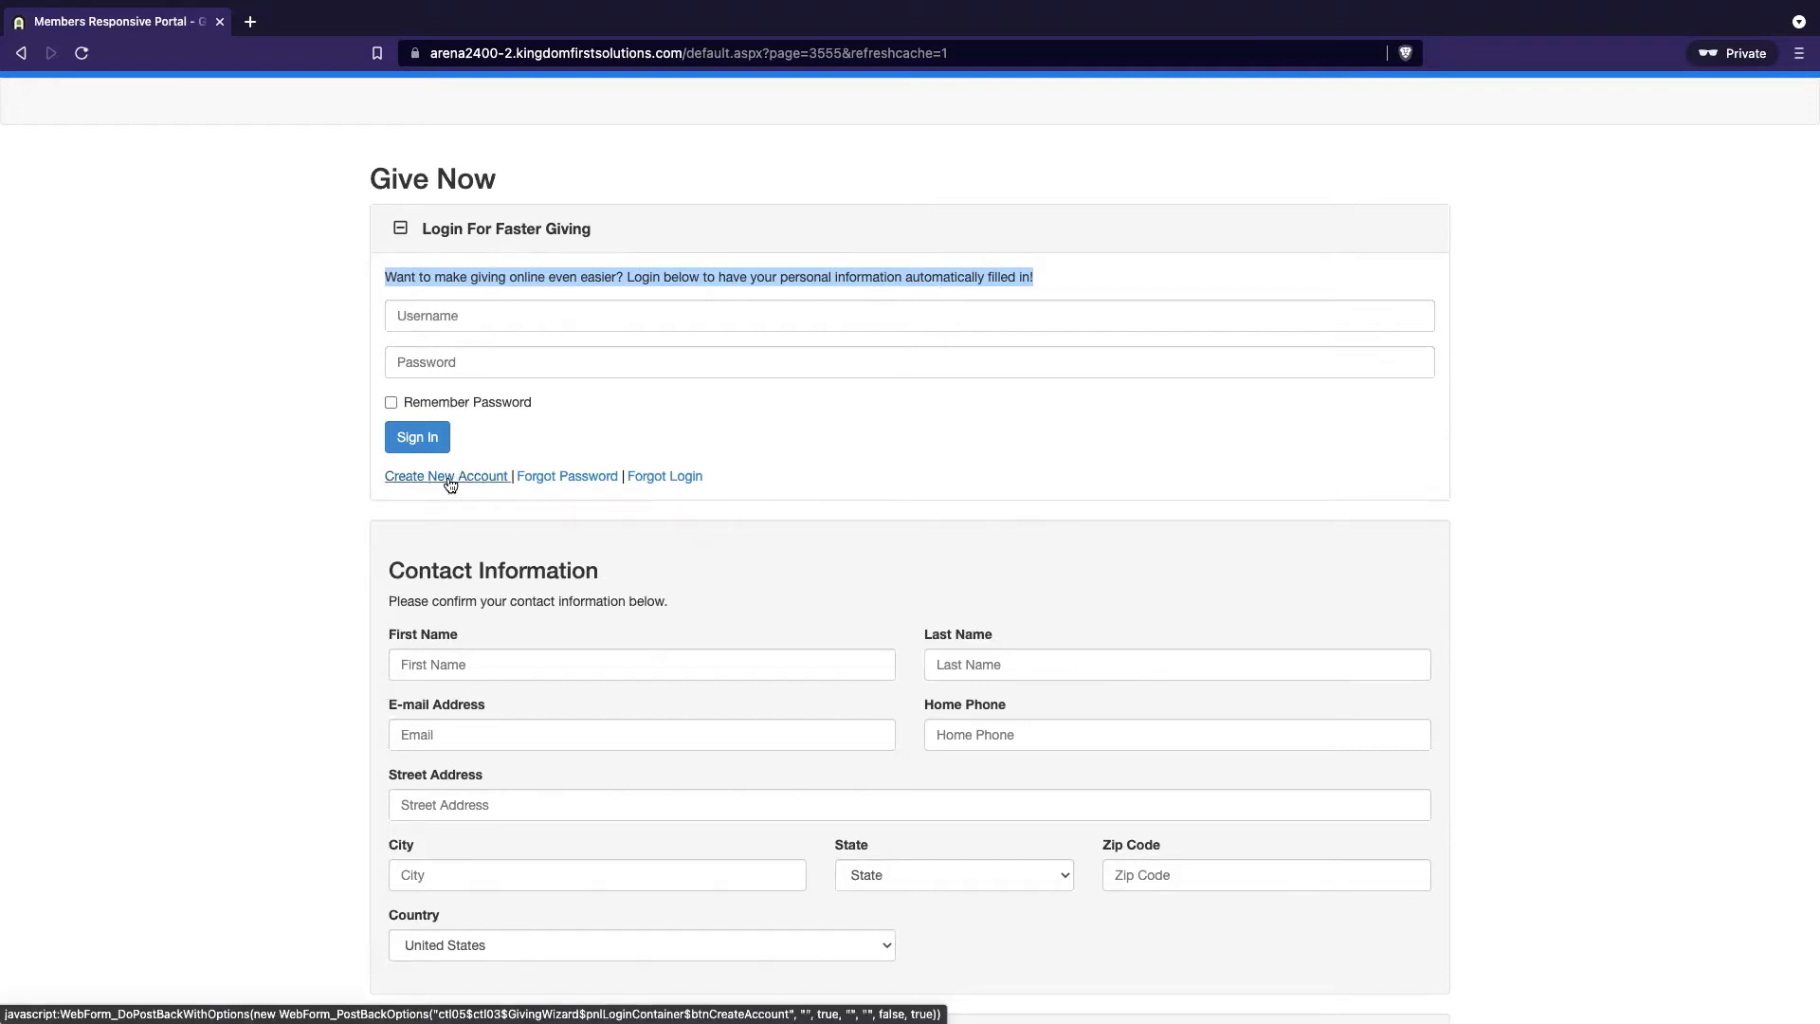
pyautogui.scroll(-3, 660, 475)
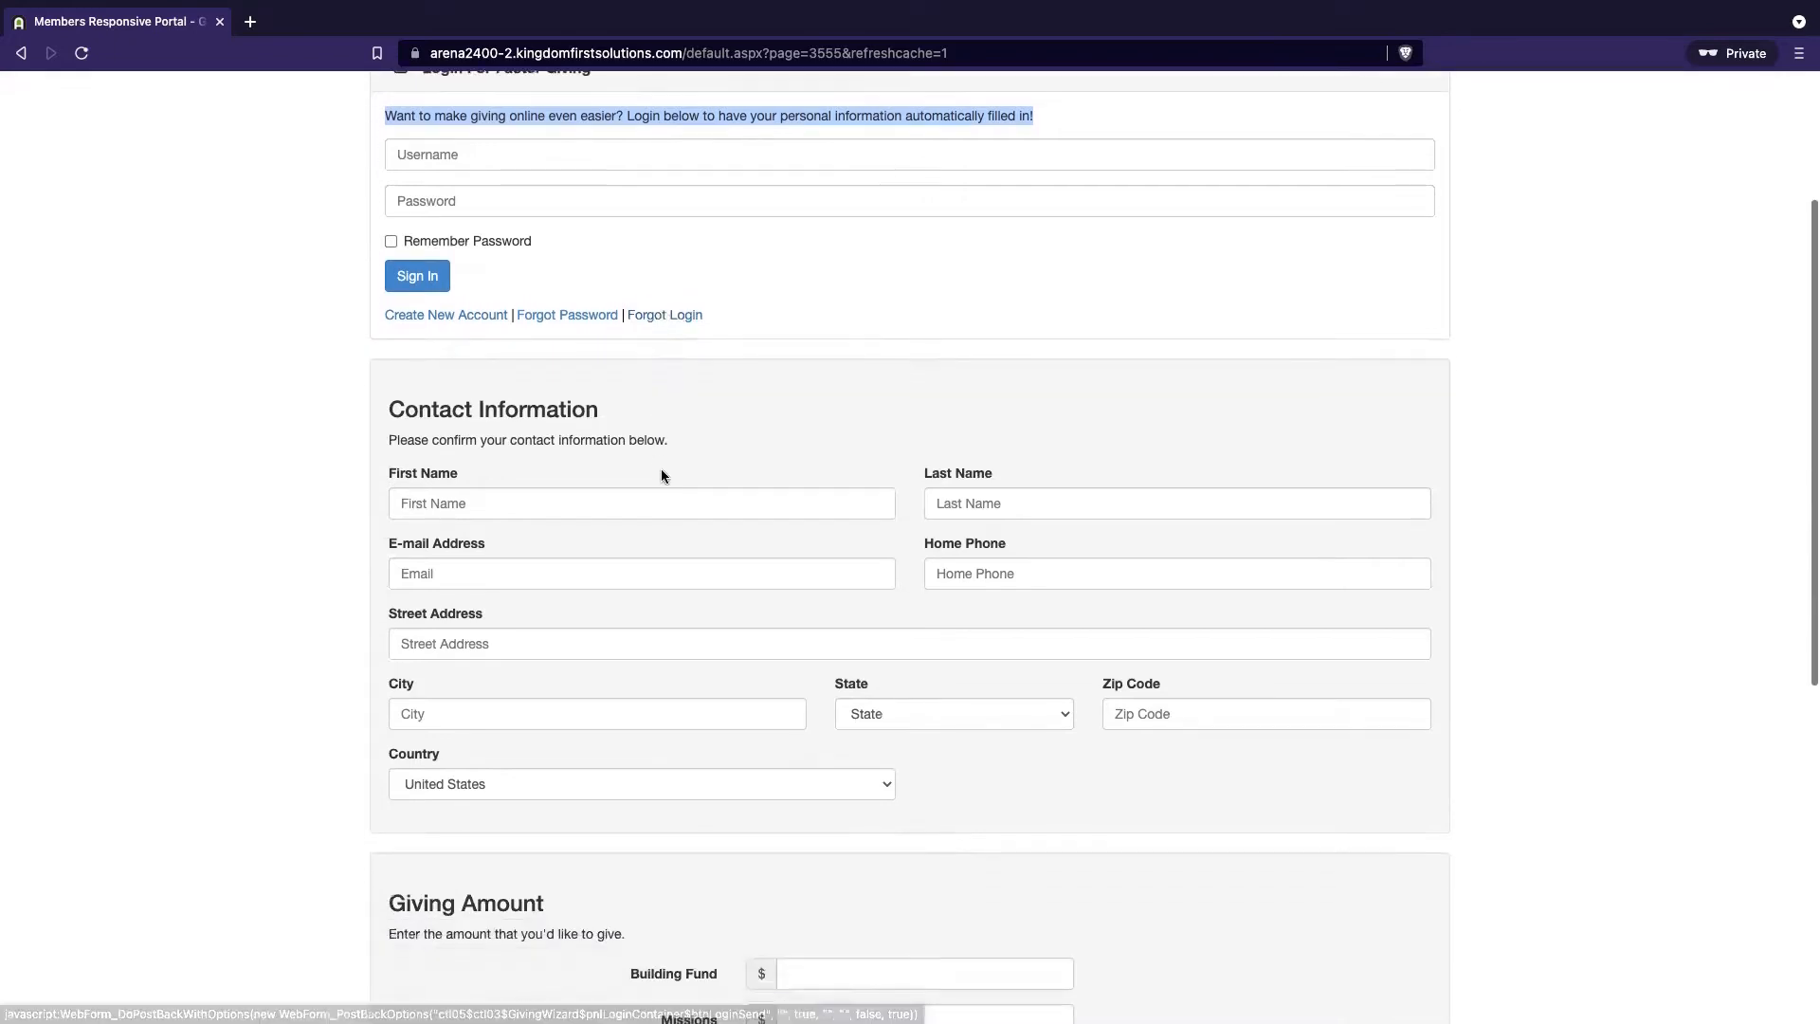
pyautogui.scroll(3, 661, 475)
pyautogui.scroll(-8, 661, 475)
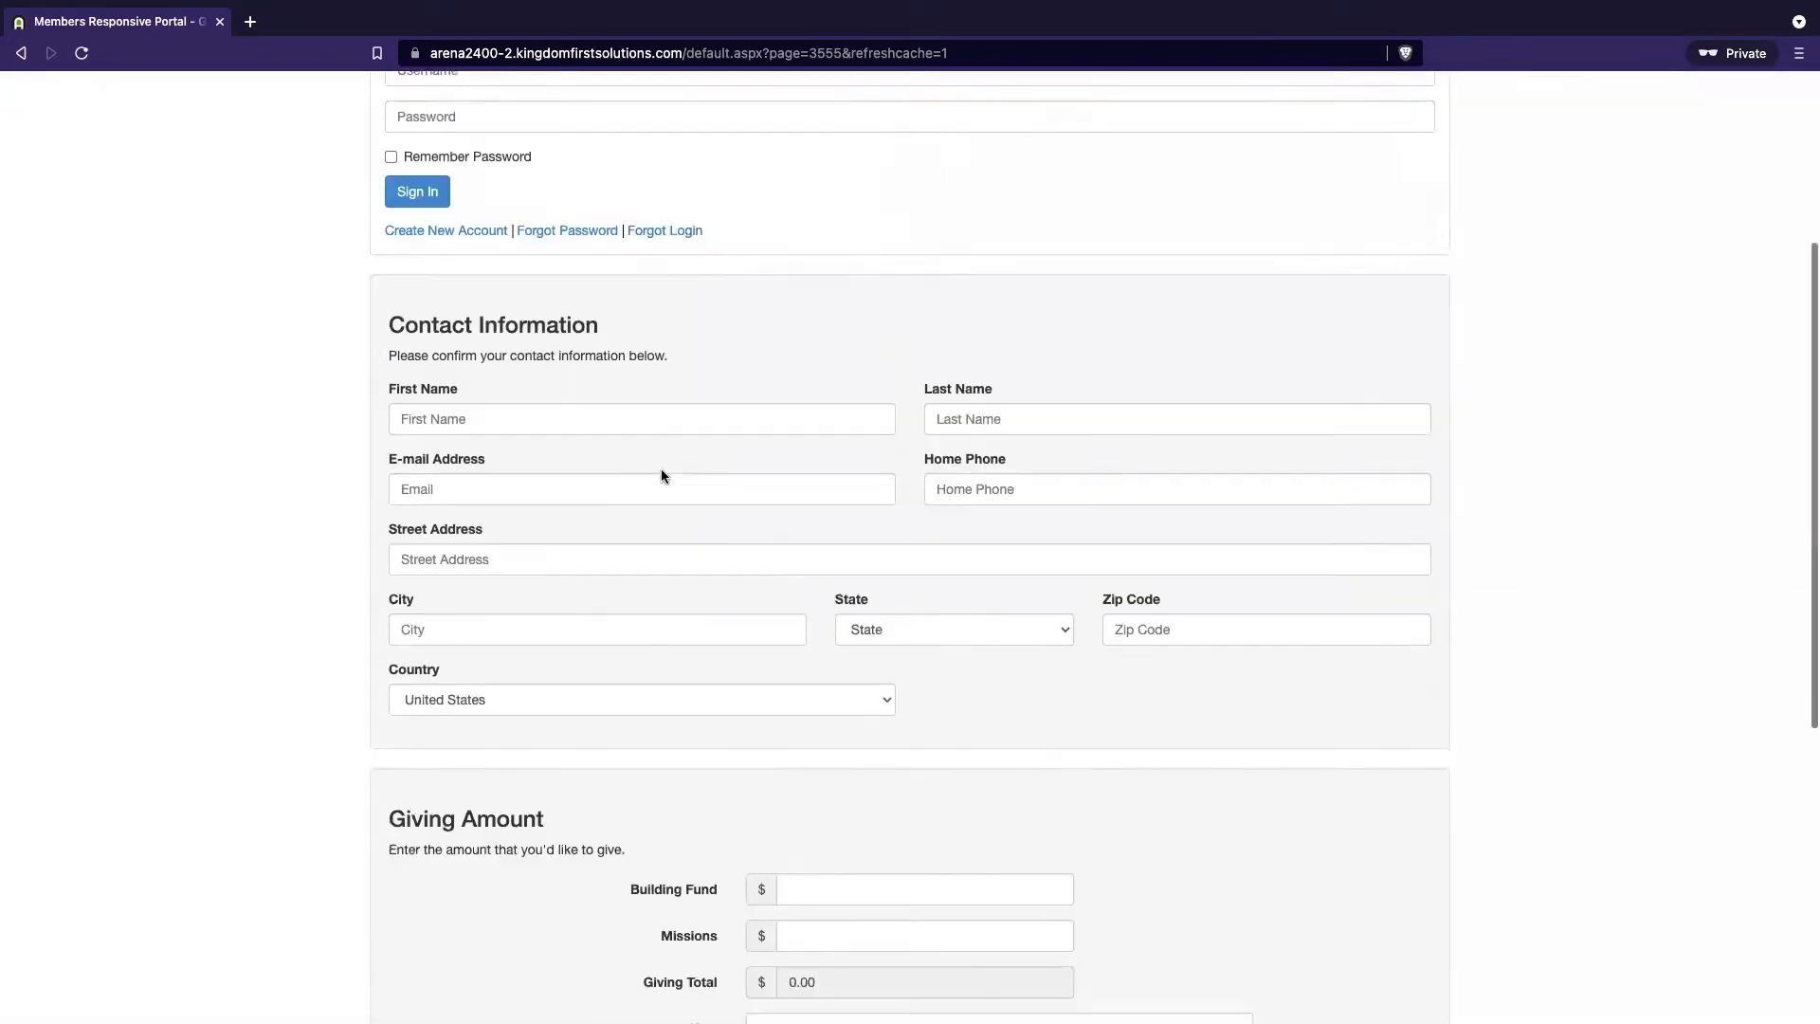
pyautogui.click(798, 730)
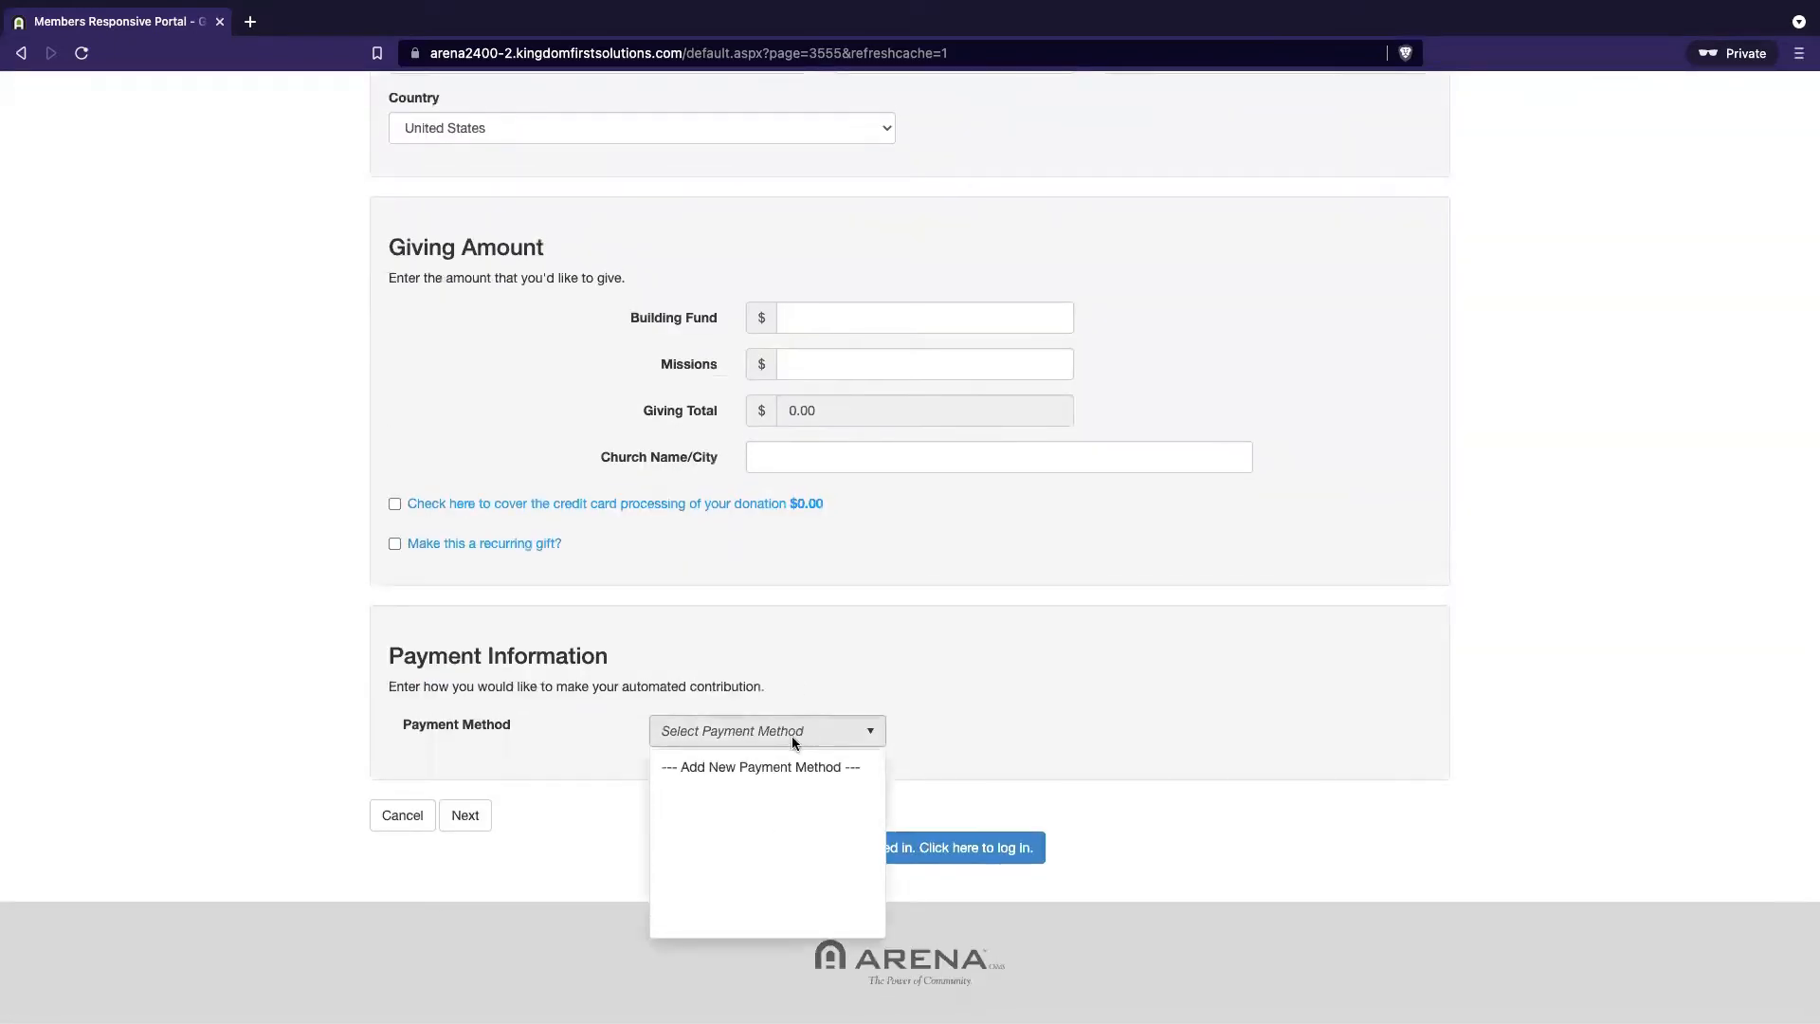
pyautogui.click(758, 764)
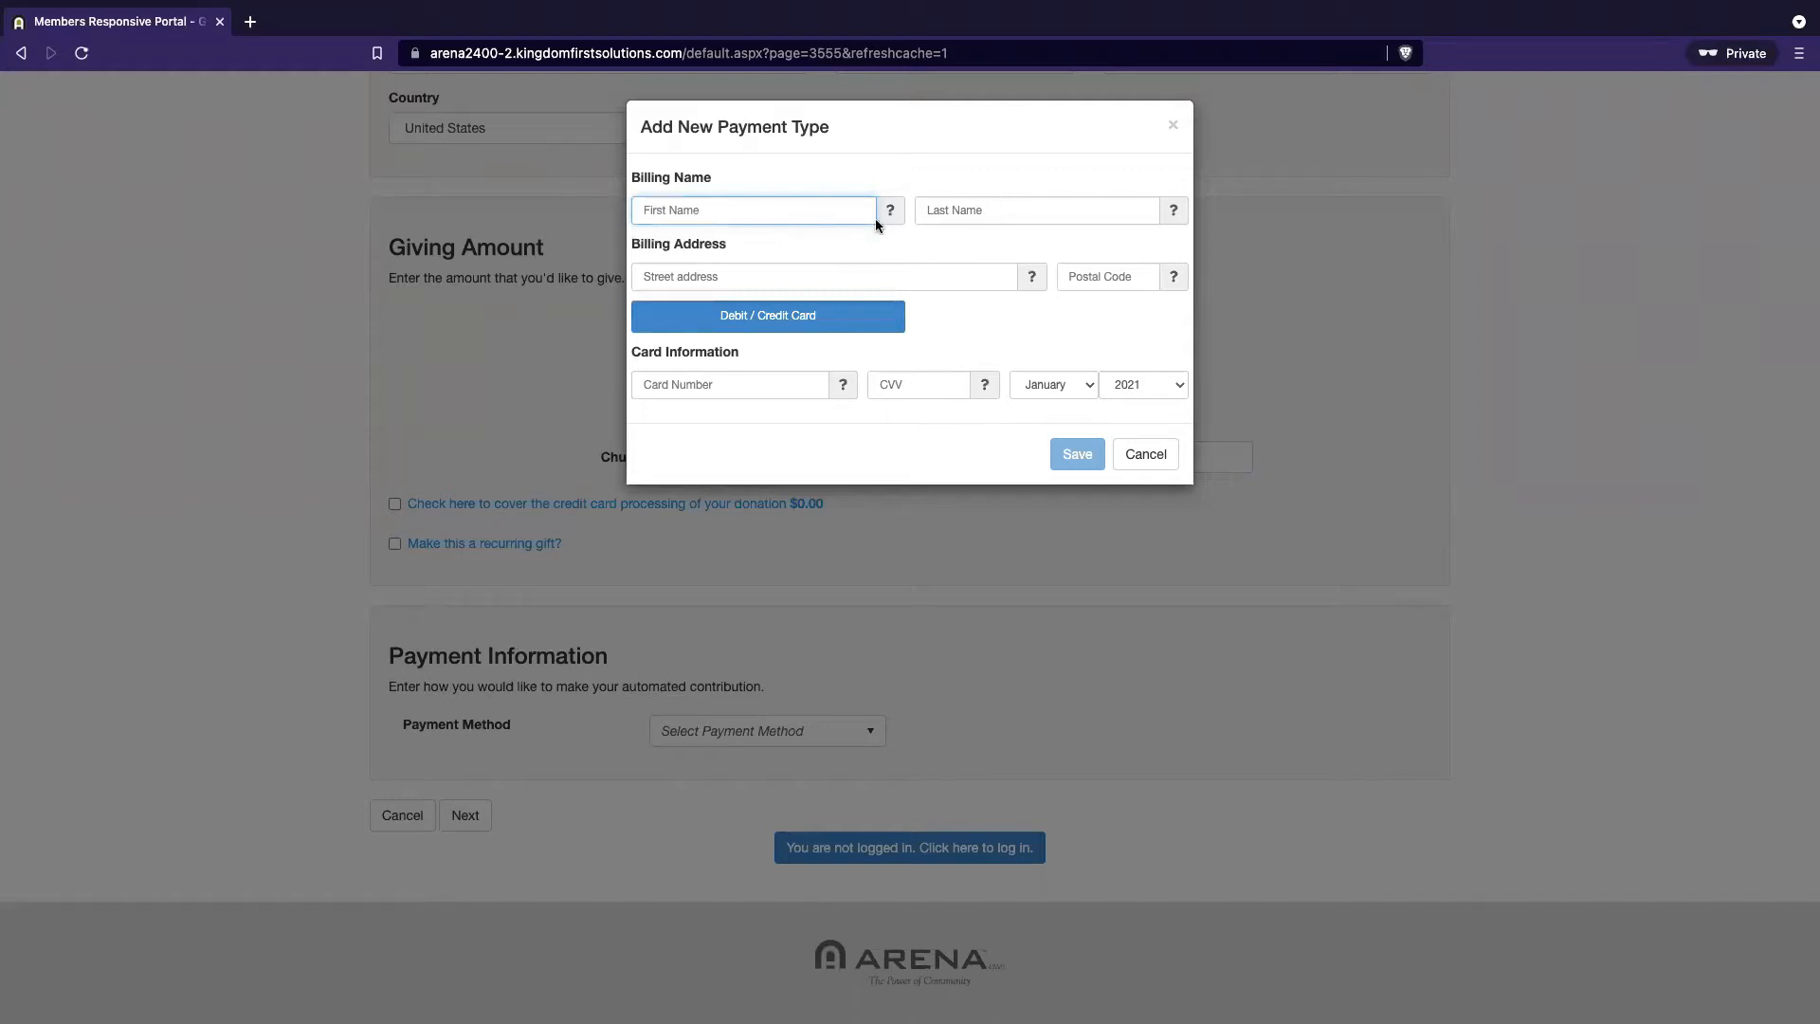
pyautogui.click(1166, 457)
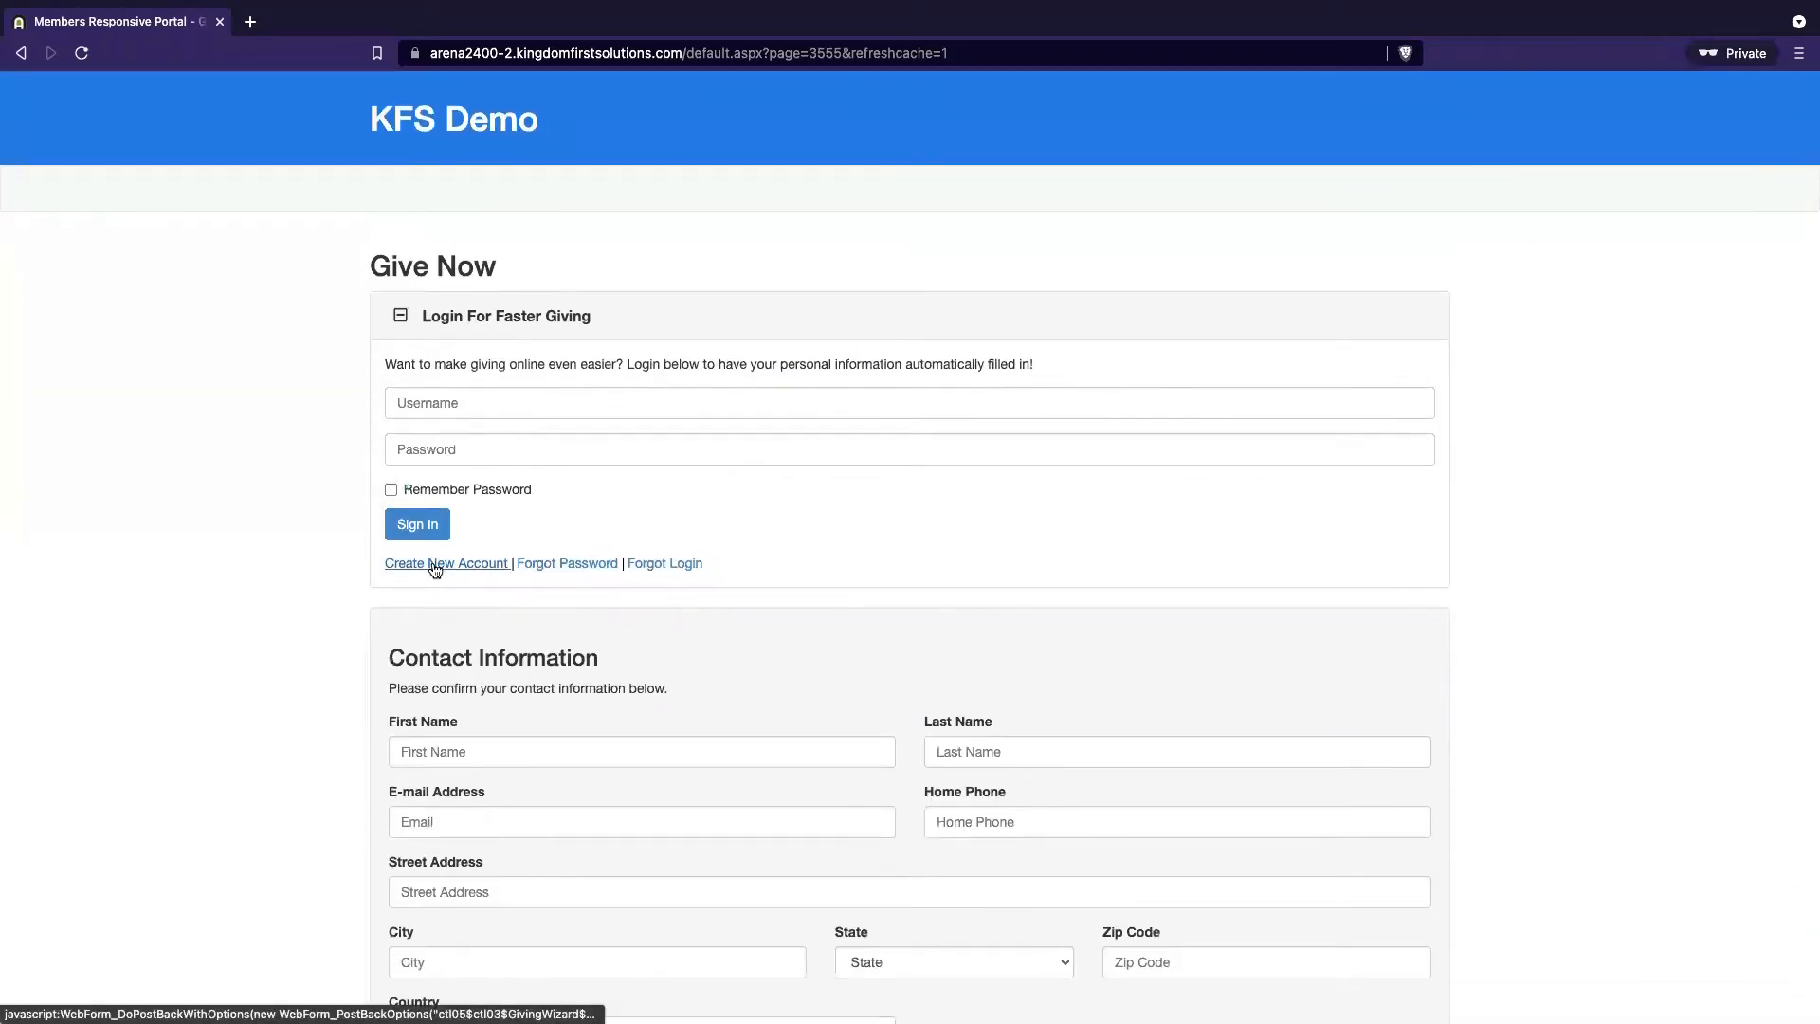
# Reopen the KFS Online Giving module settings in the Arena admin window
pyautogui.hotkey('ctrl', 'Left')
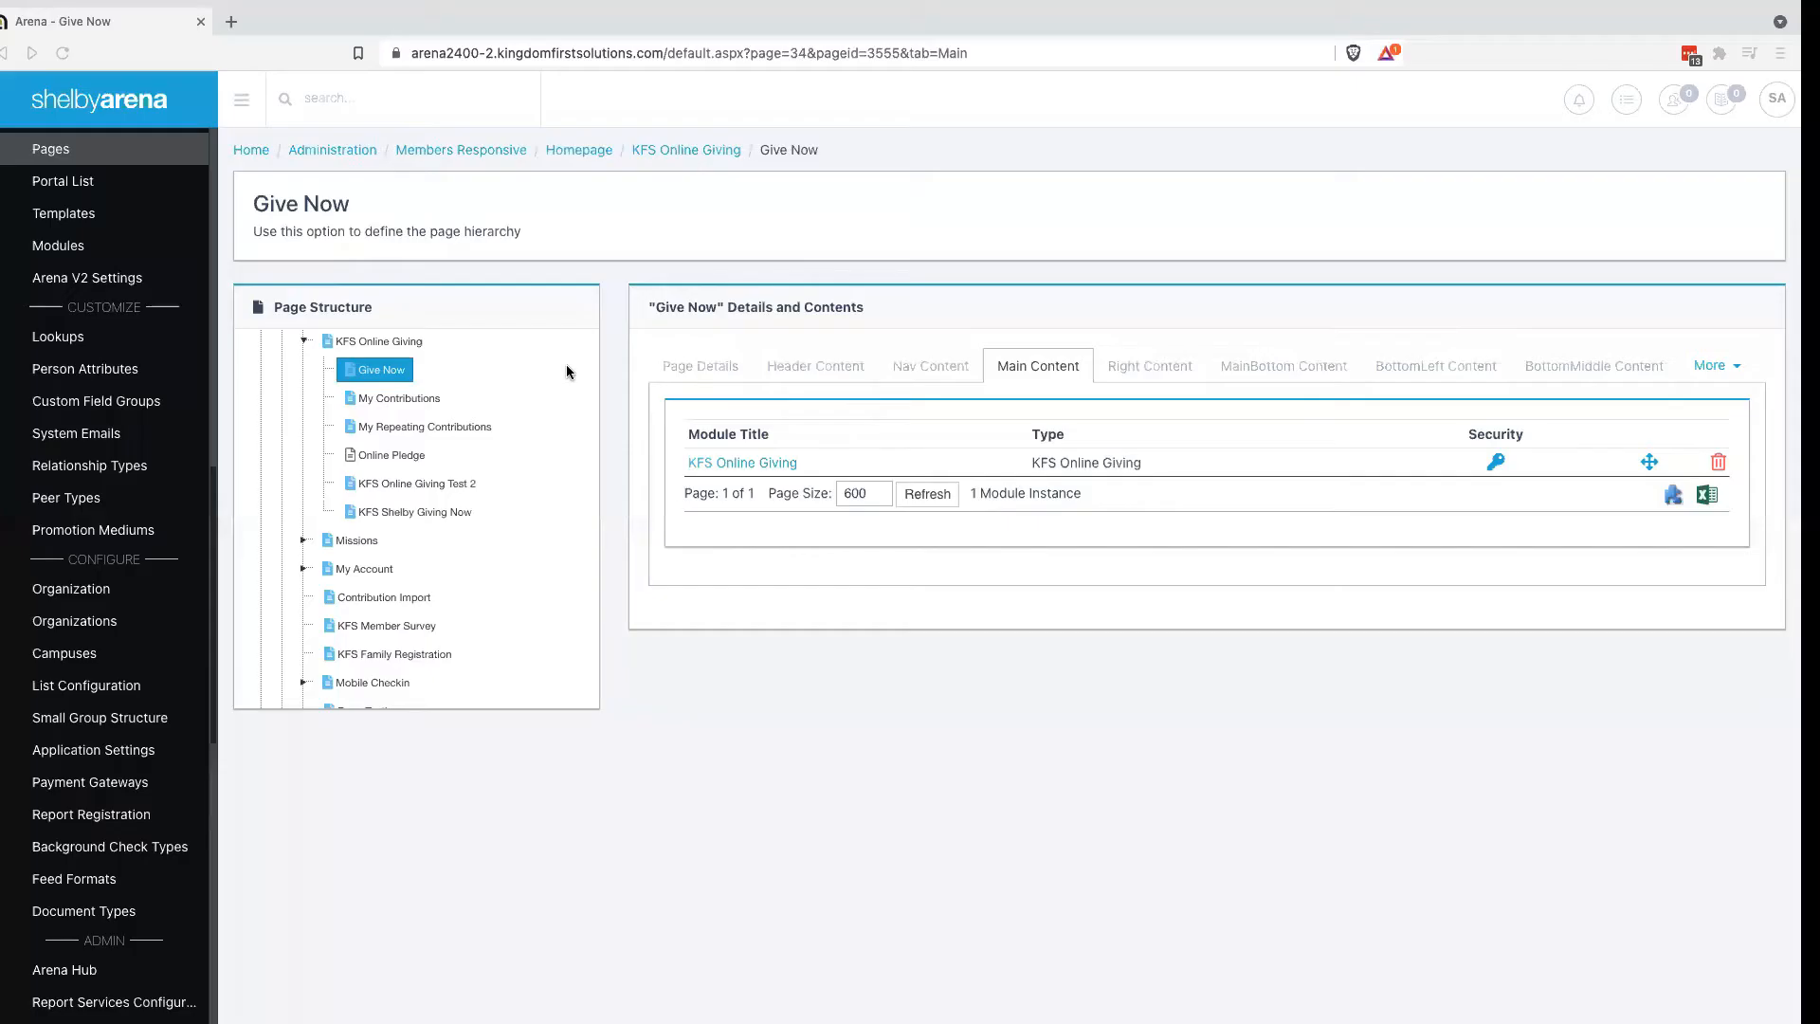
pyautogui.click(744, 463)
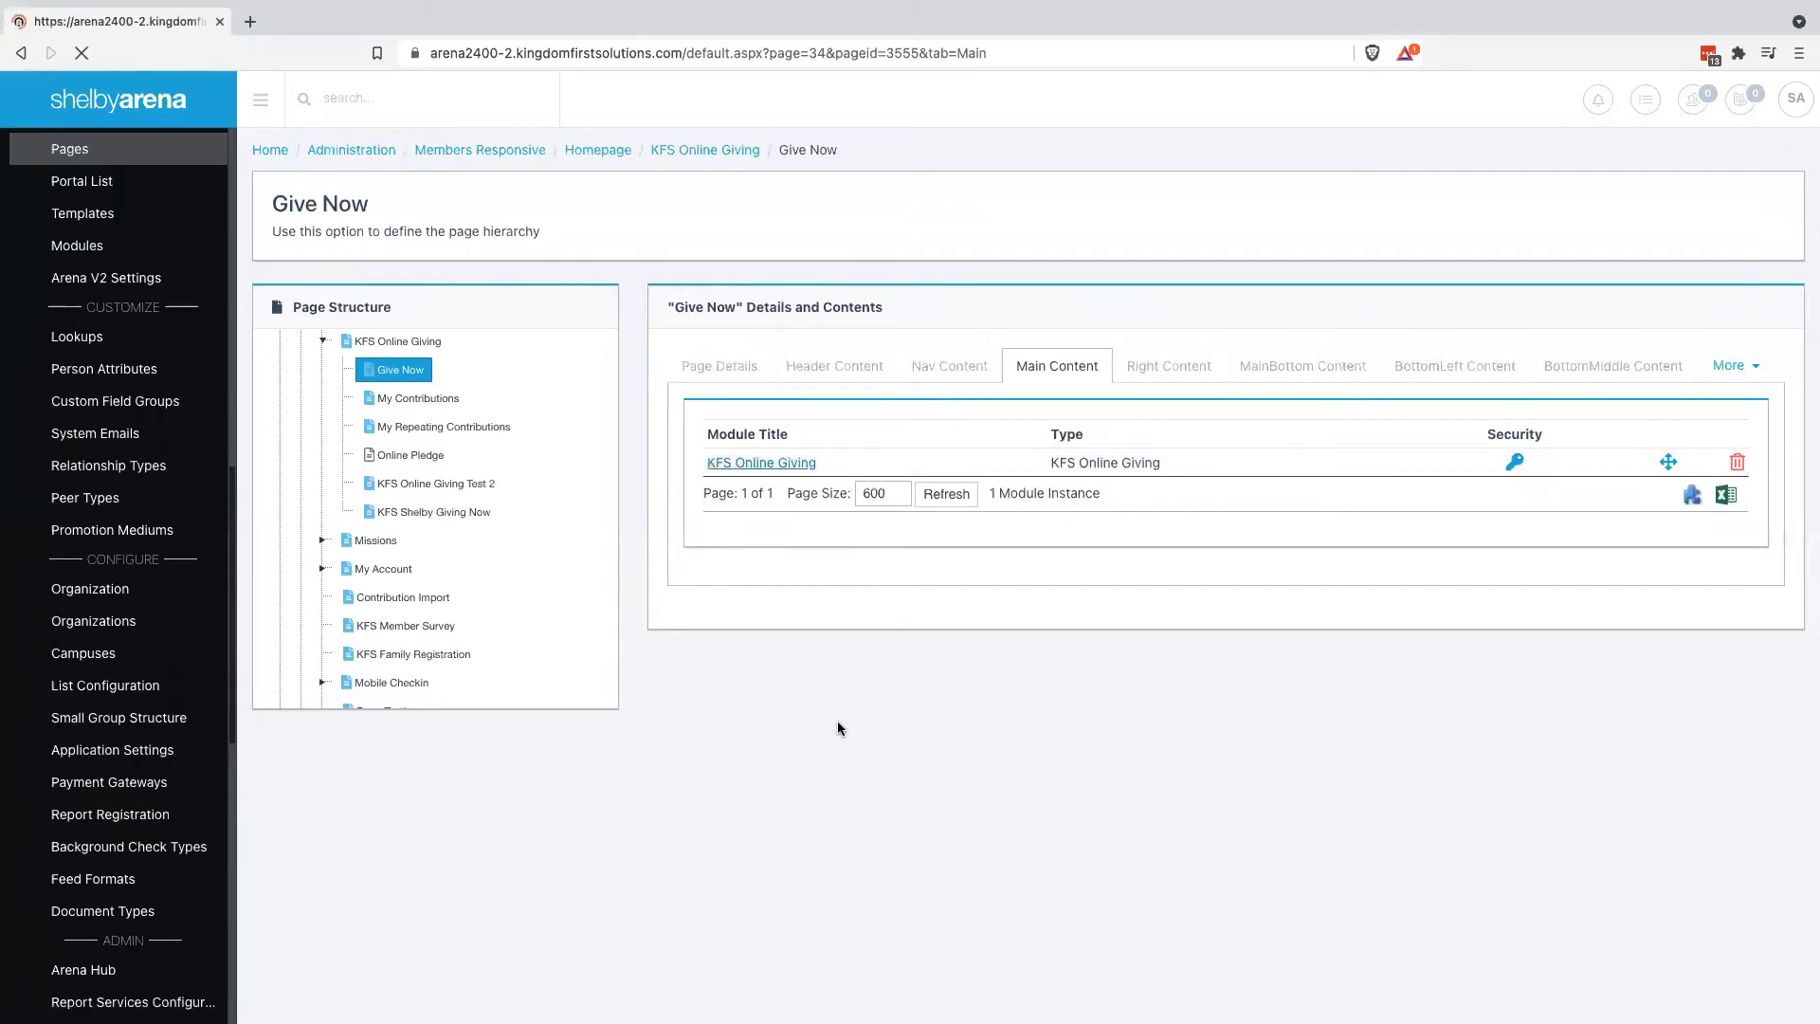
pyautogui.hotkey('ctrl', 'Right')
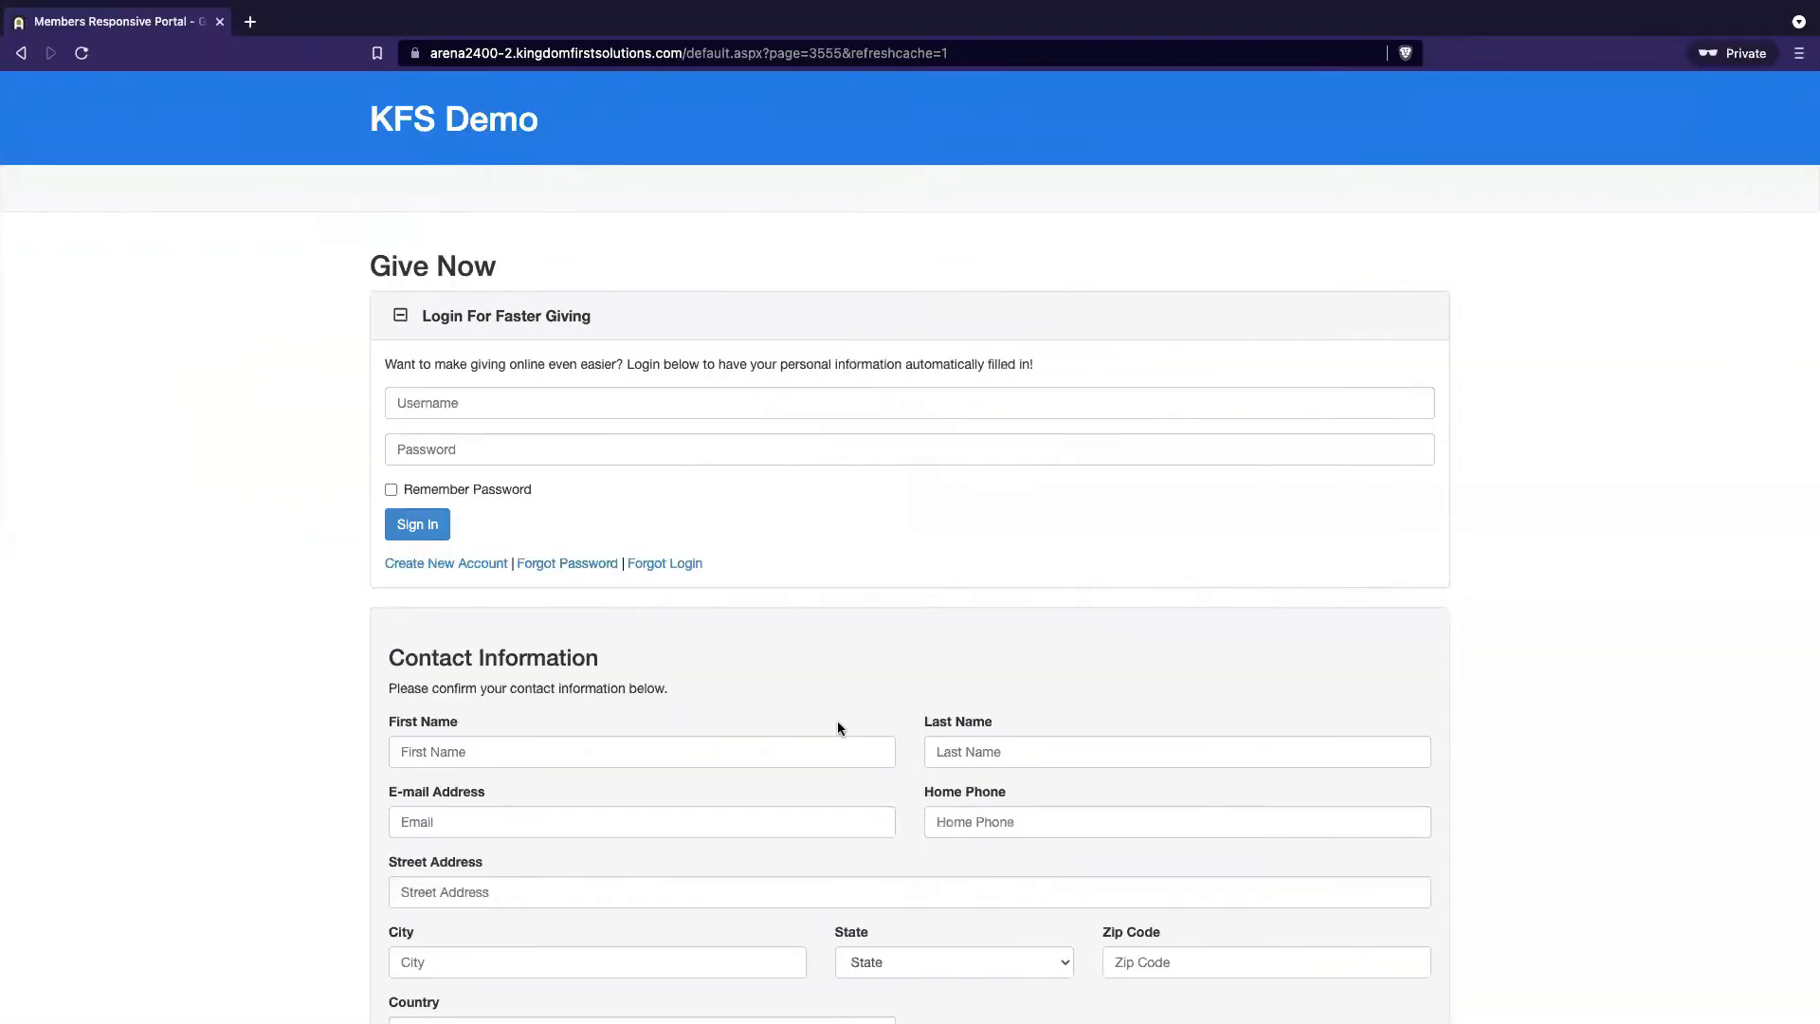
pyautogui.hotkey('ctrl', 'Left')
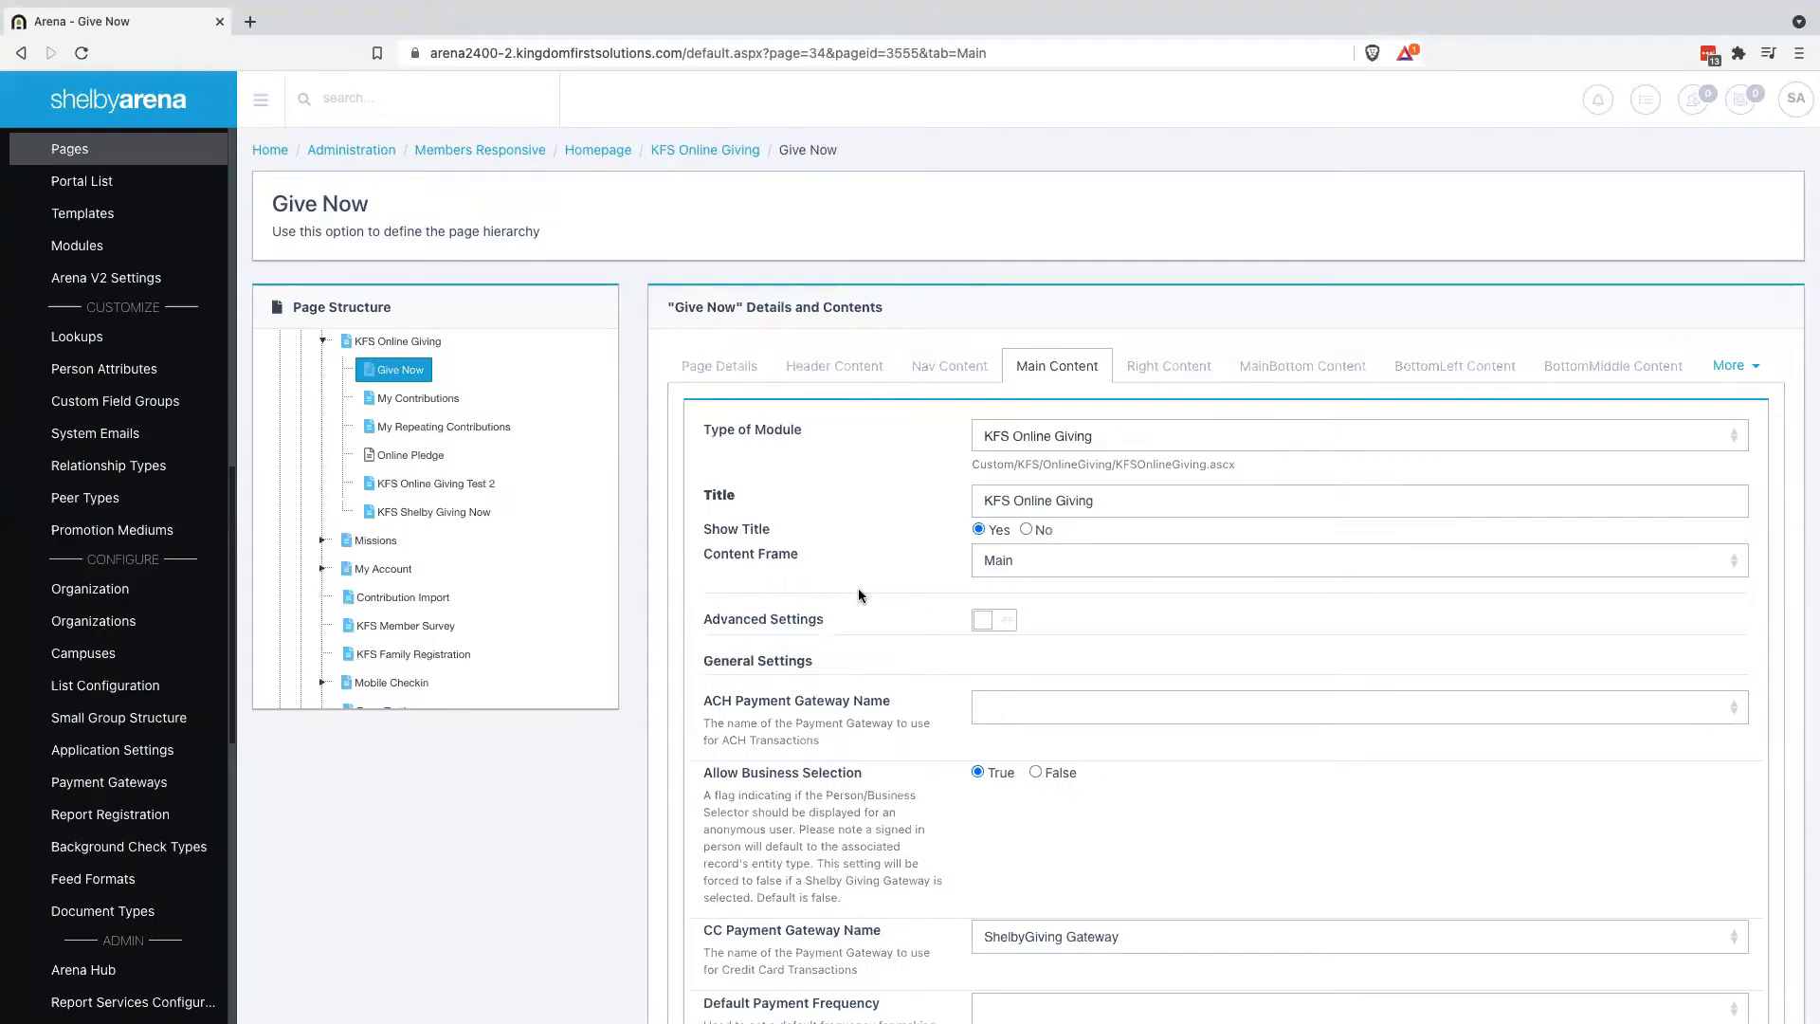
# Find 'login' and review Login Control: Expand on Load, Hide Labels, Show Login Accordion all True
pyautogui.hotkey('ctrl', 'f')
pyautogui.write('login')
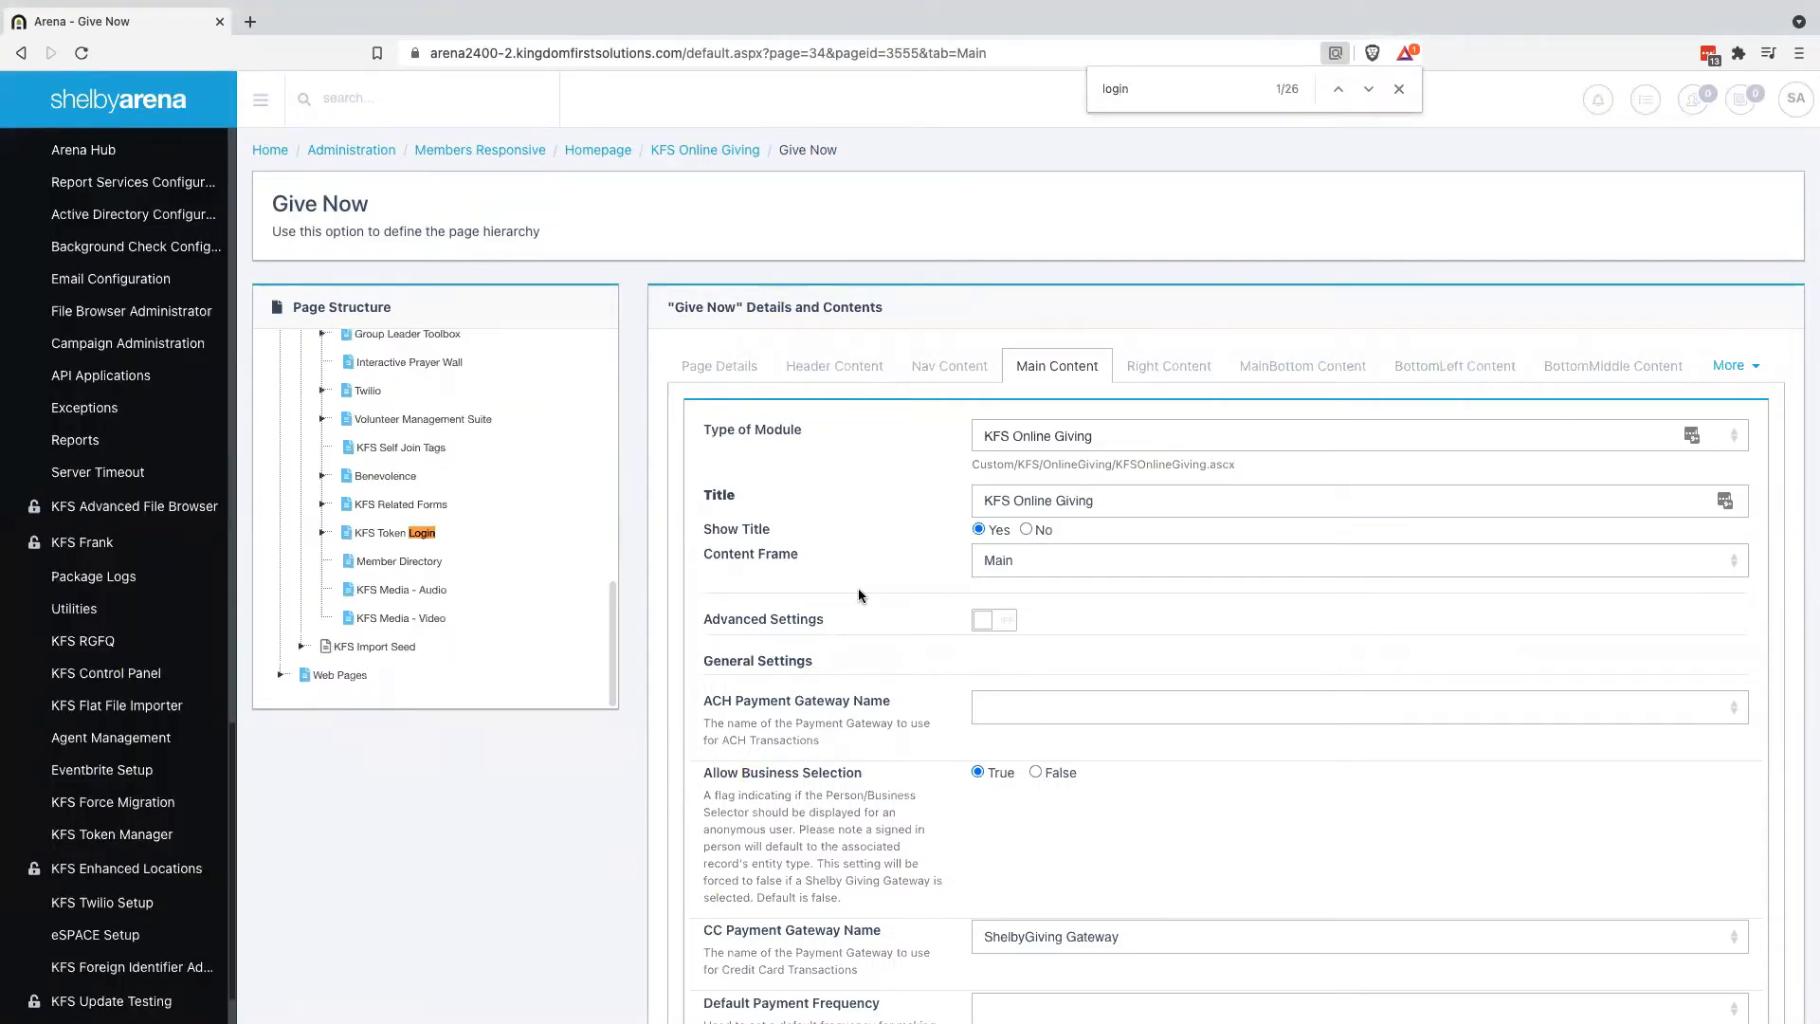
pyautogui.click(1373, 89)
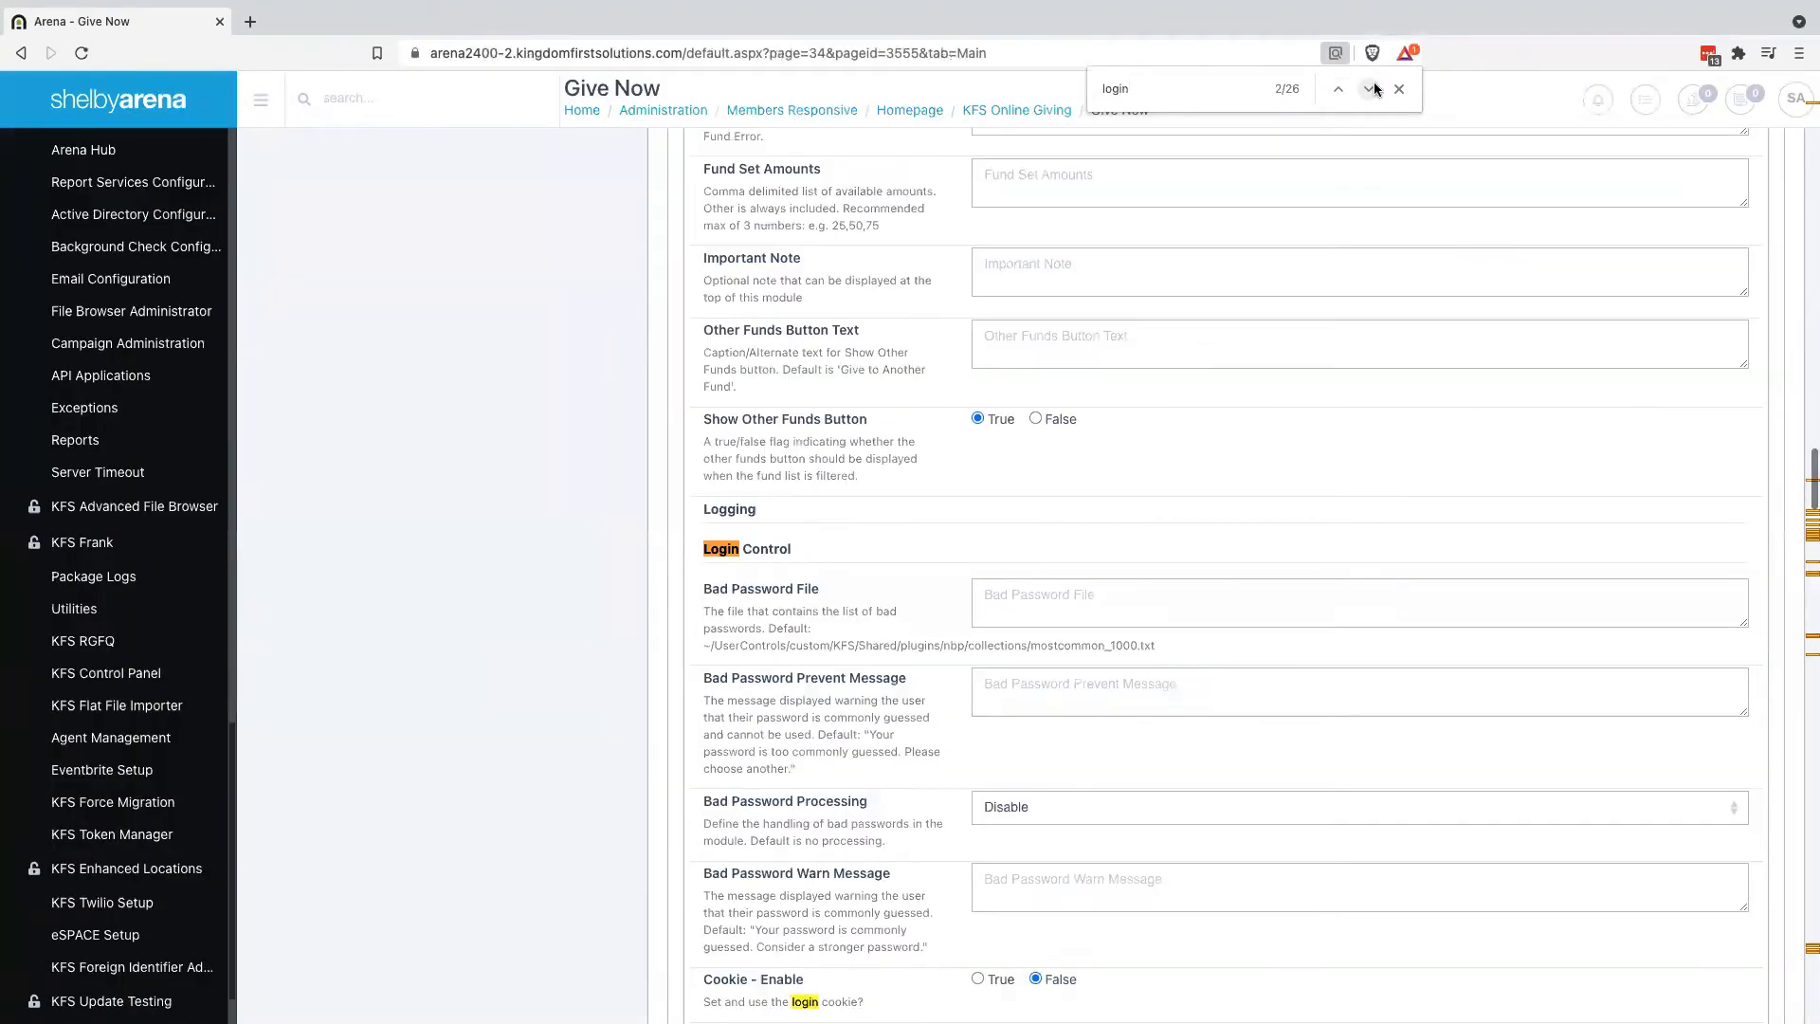
pyautogui.scroll(-2, 948, 739)
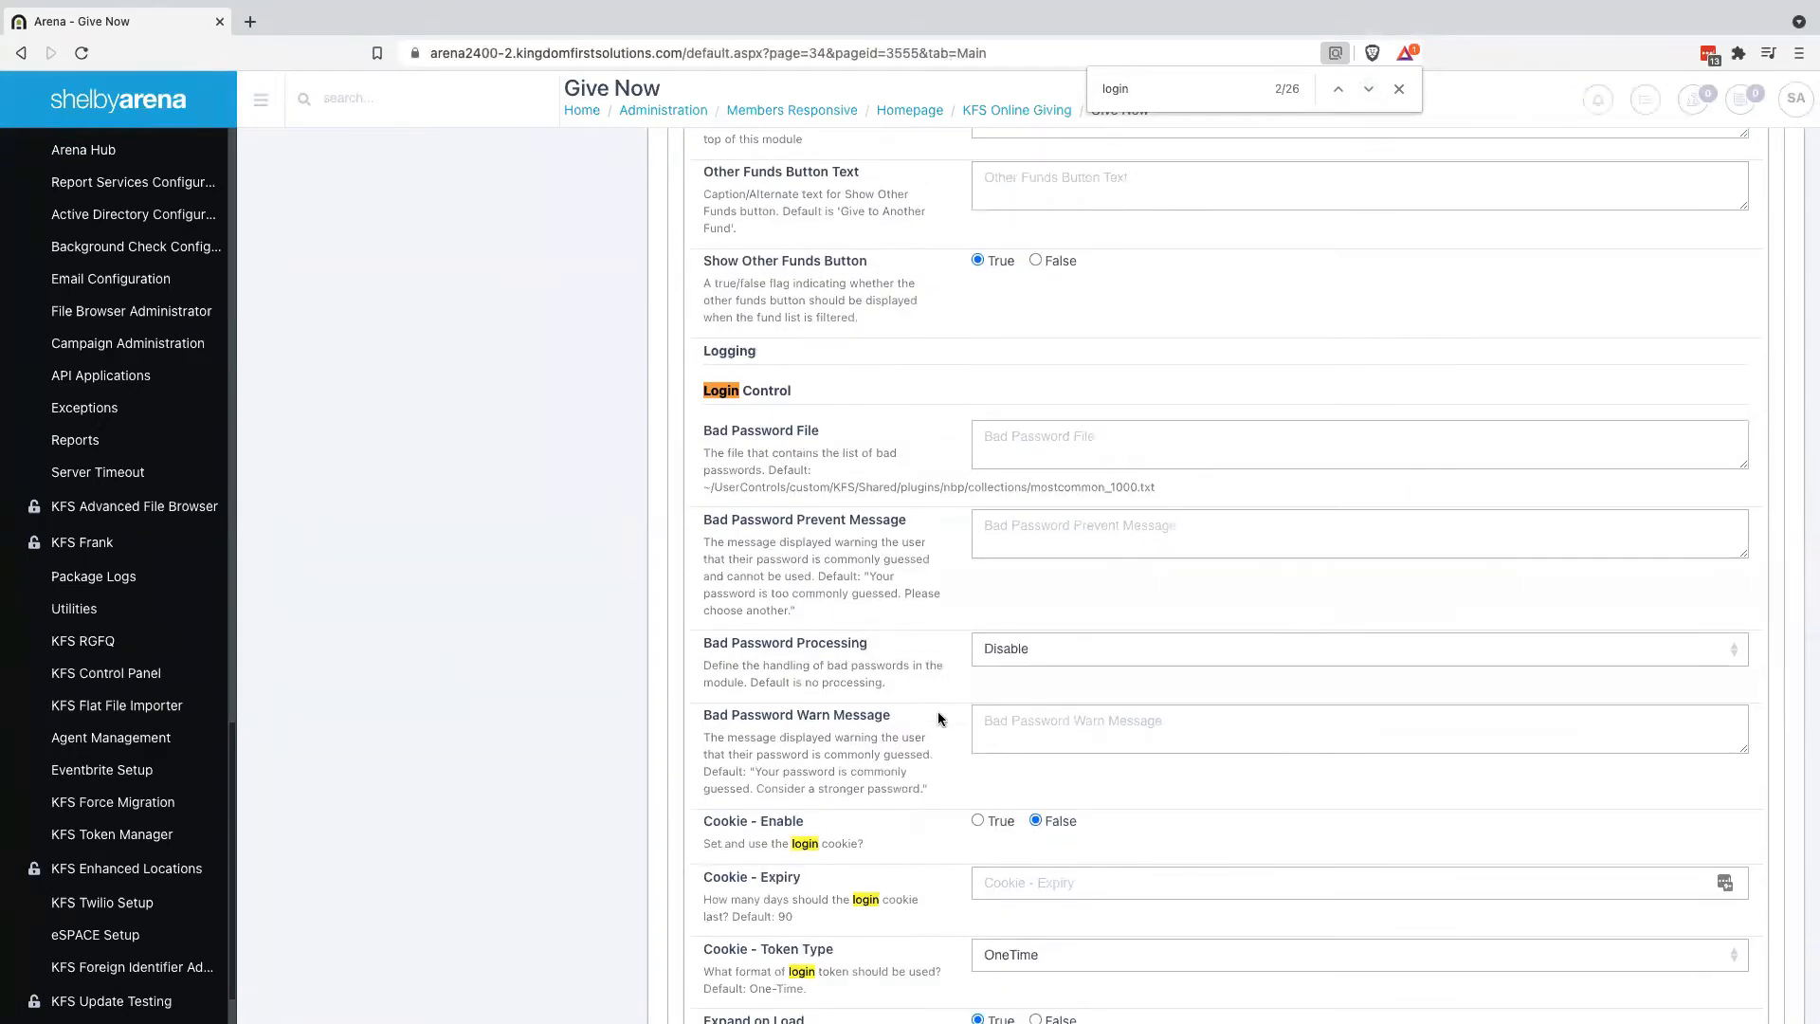
pyautogui.scroll(-2, 799, 743)
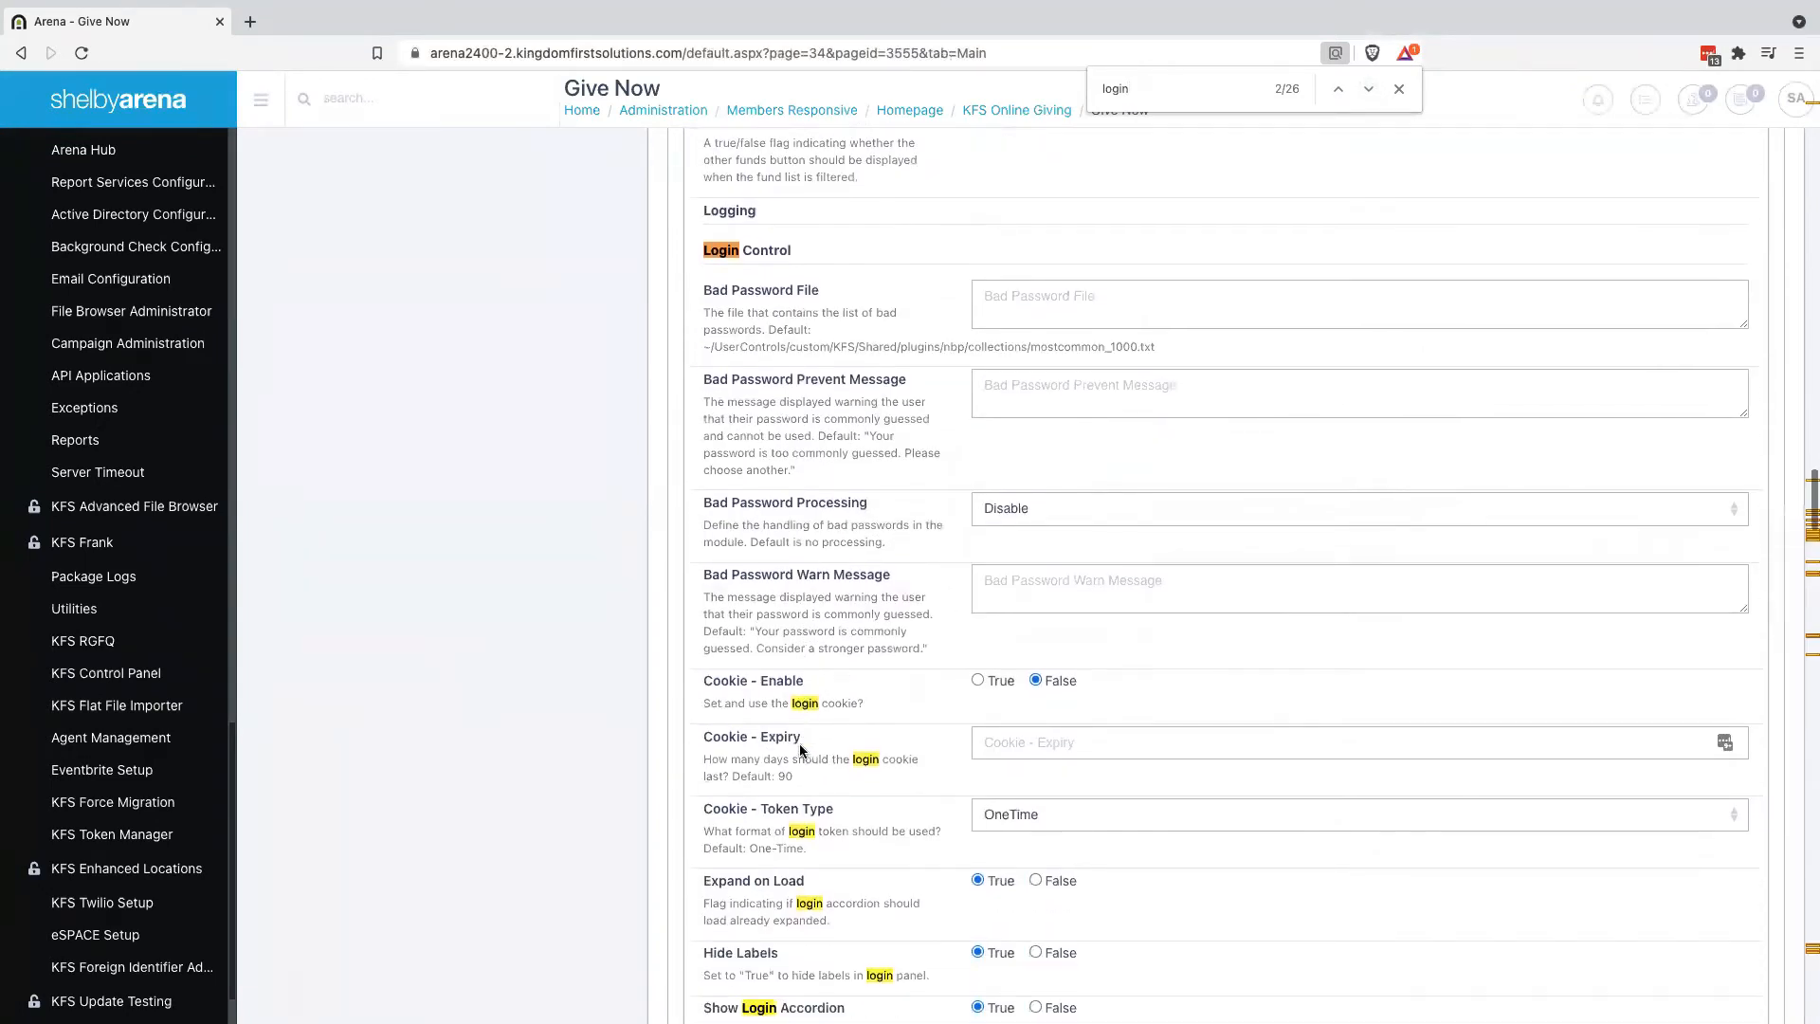
pyautogui.scroll(-1, 801, 750)
pyautogui.scroll(-1, 855, 806)
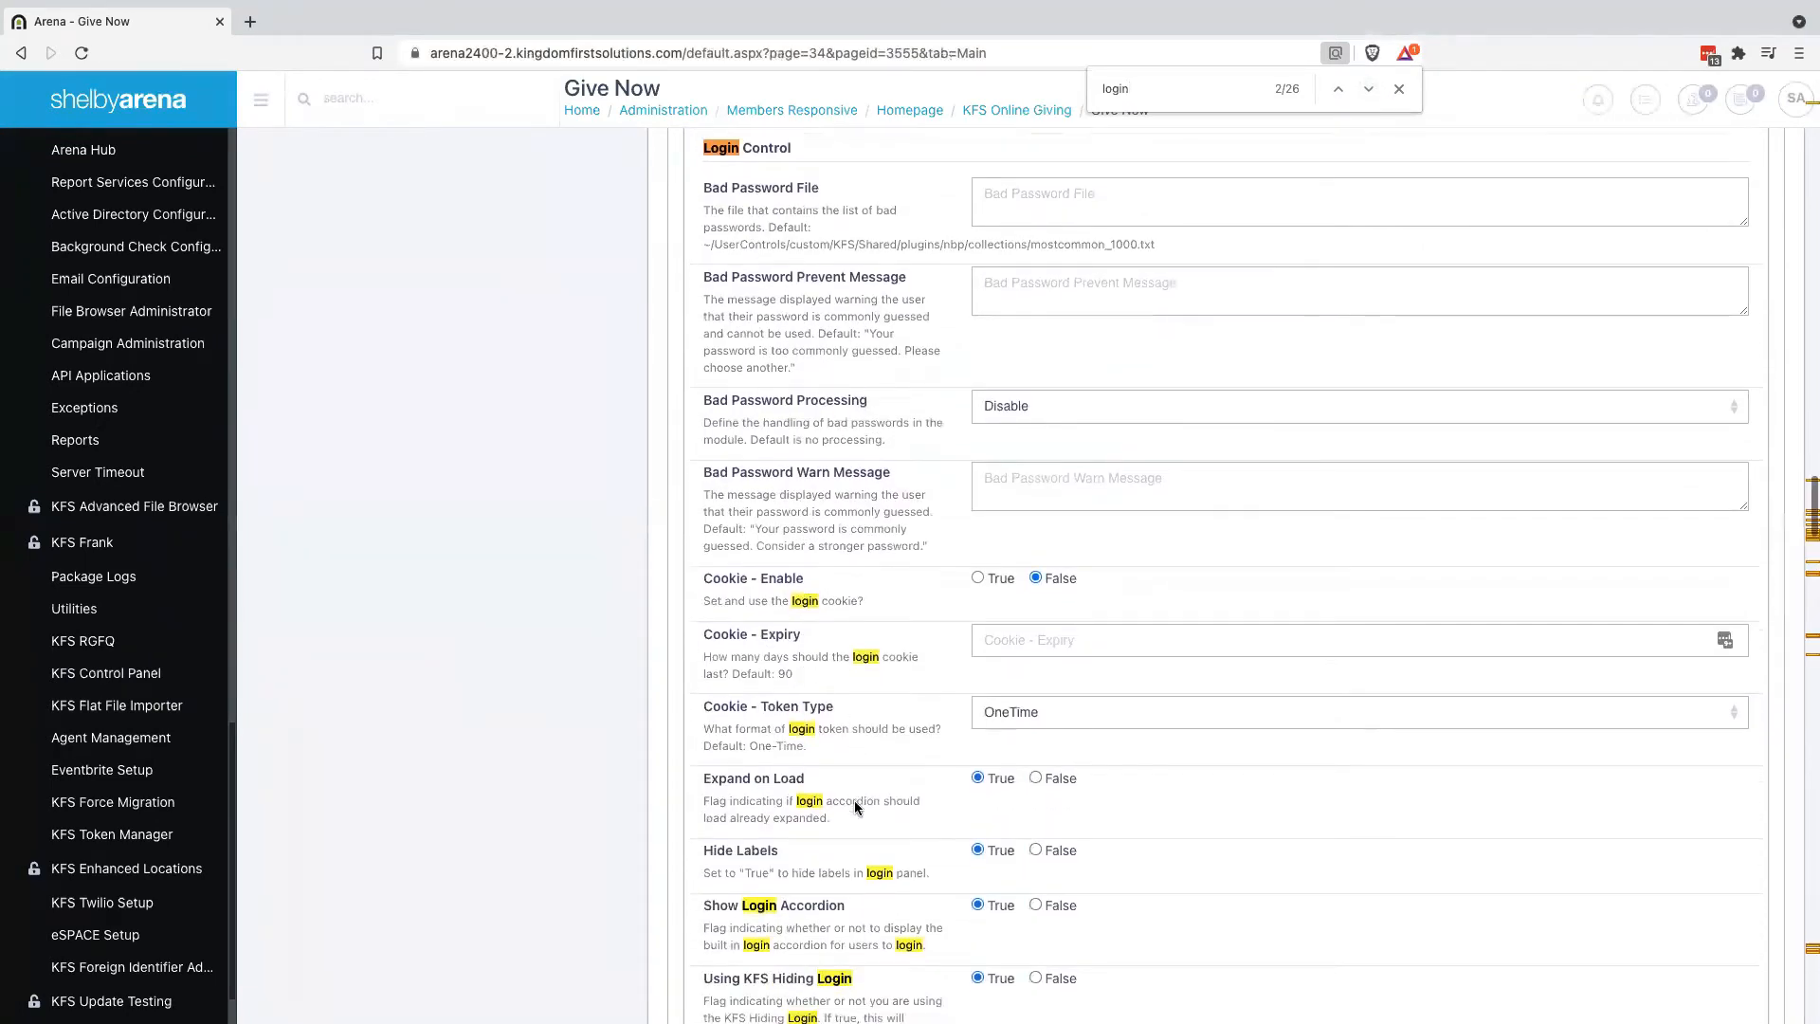
pyautogui.scroll(-3, 854, 802)
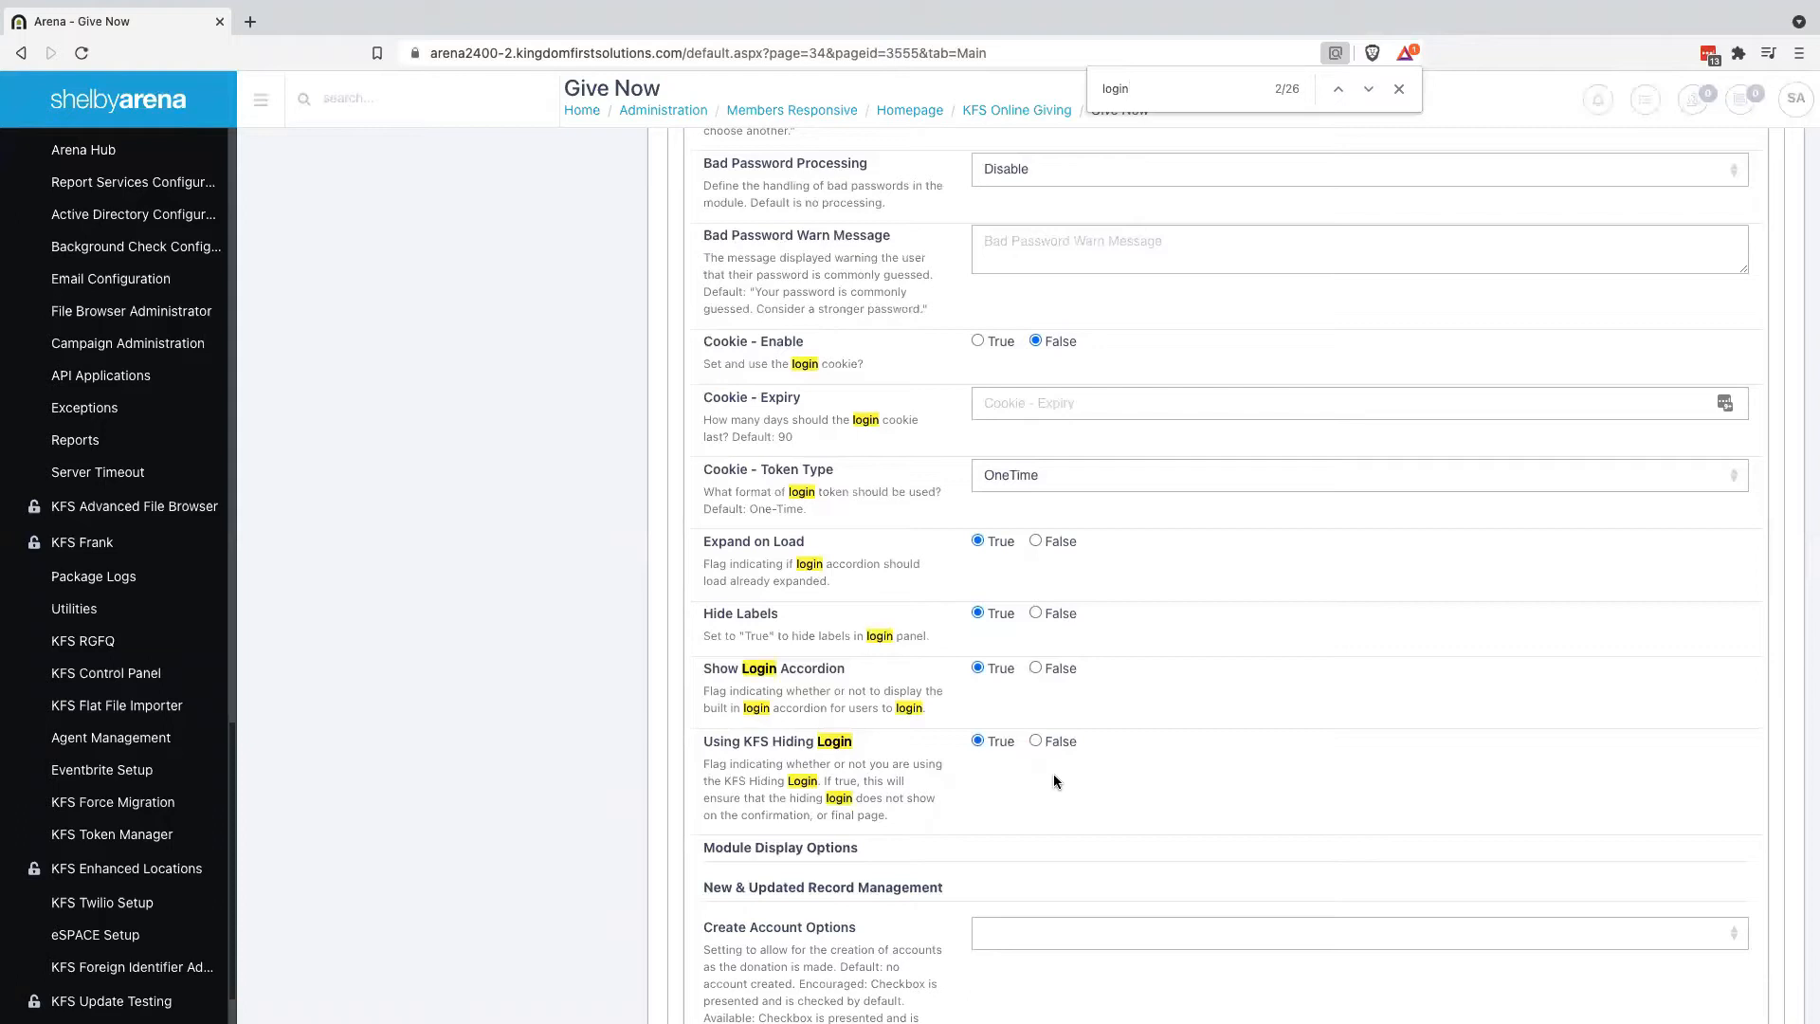
pyautogui.scroll(2, 860, 780)
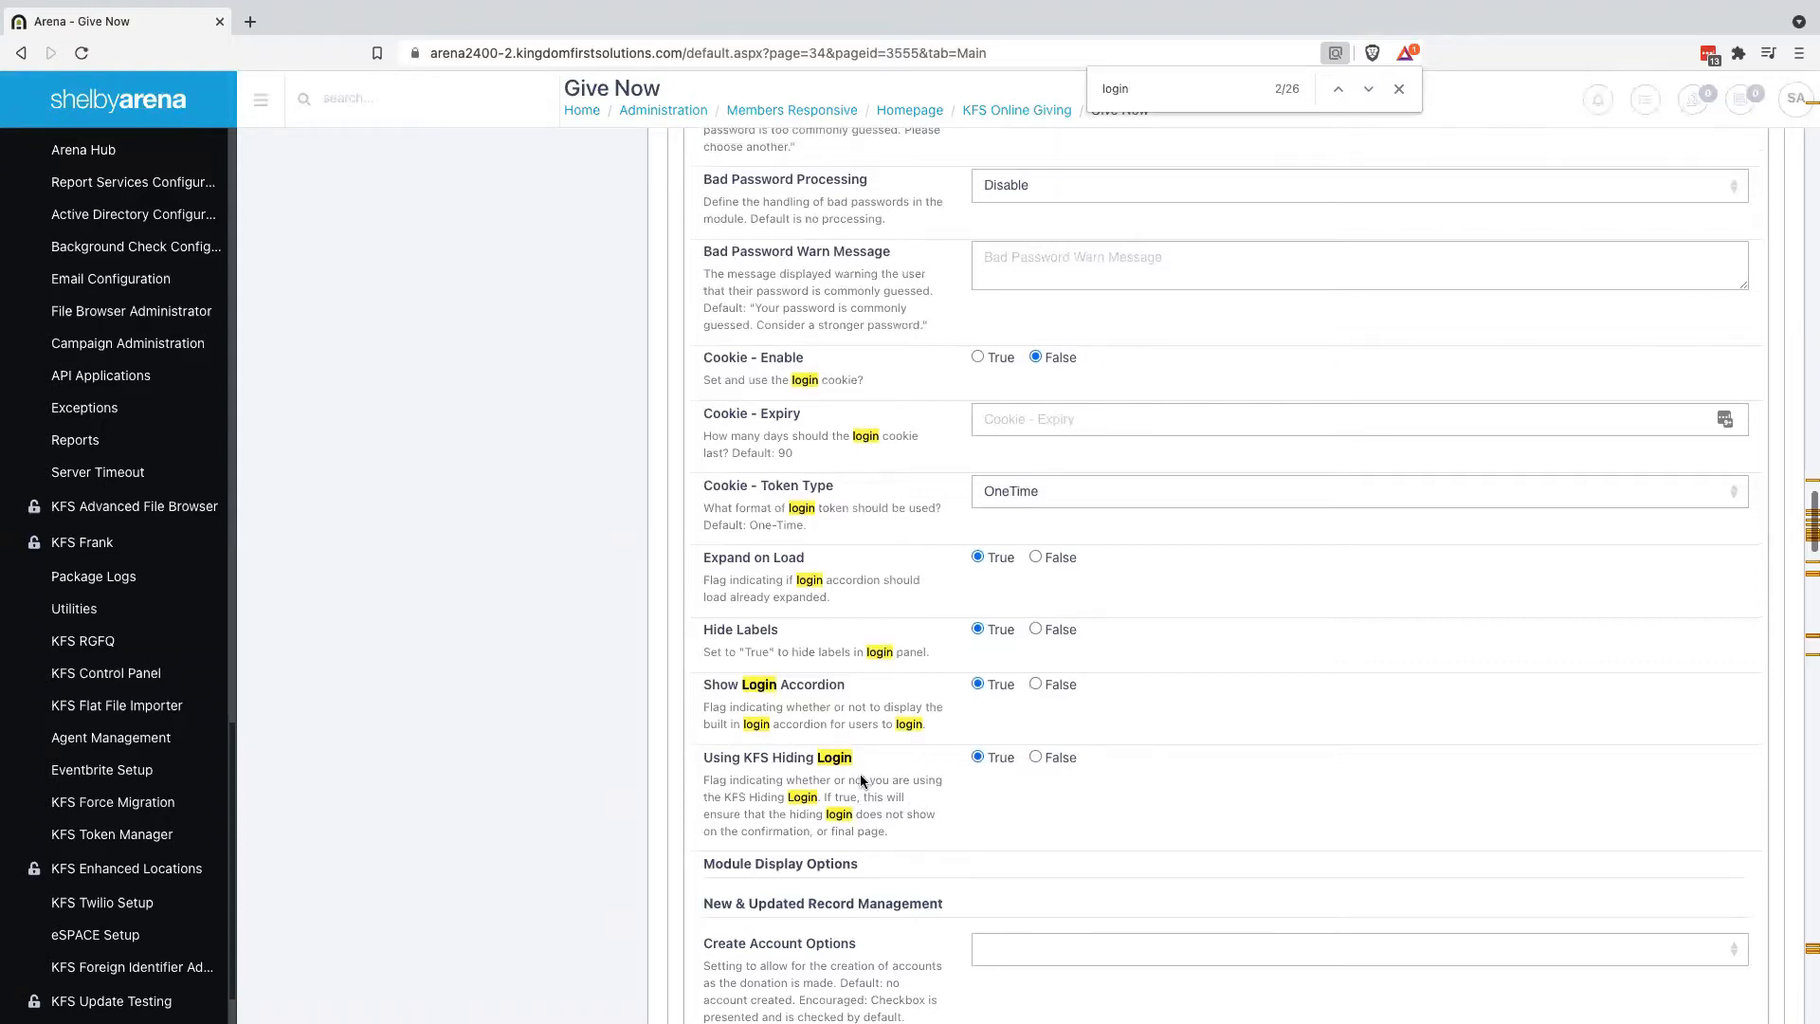
pyautogui.scroll(2, 861, 778)
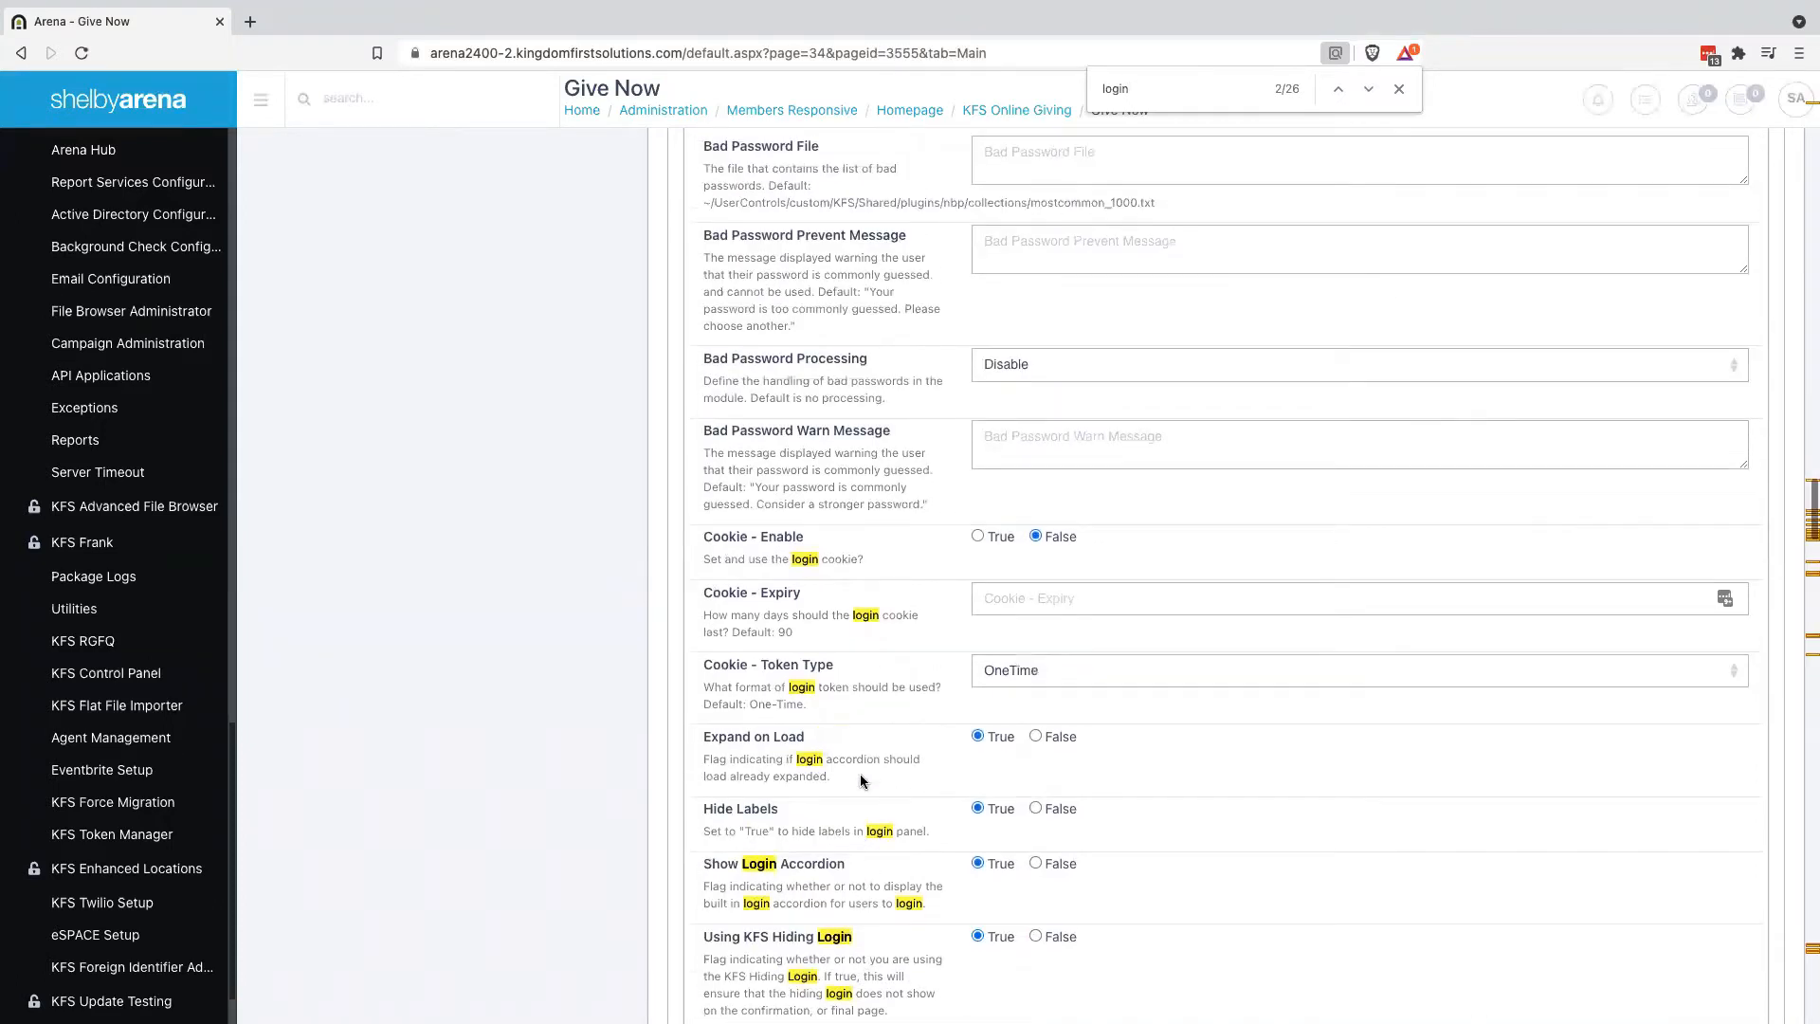
pyautogui.scroll(2, 860, 779)
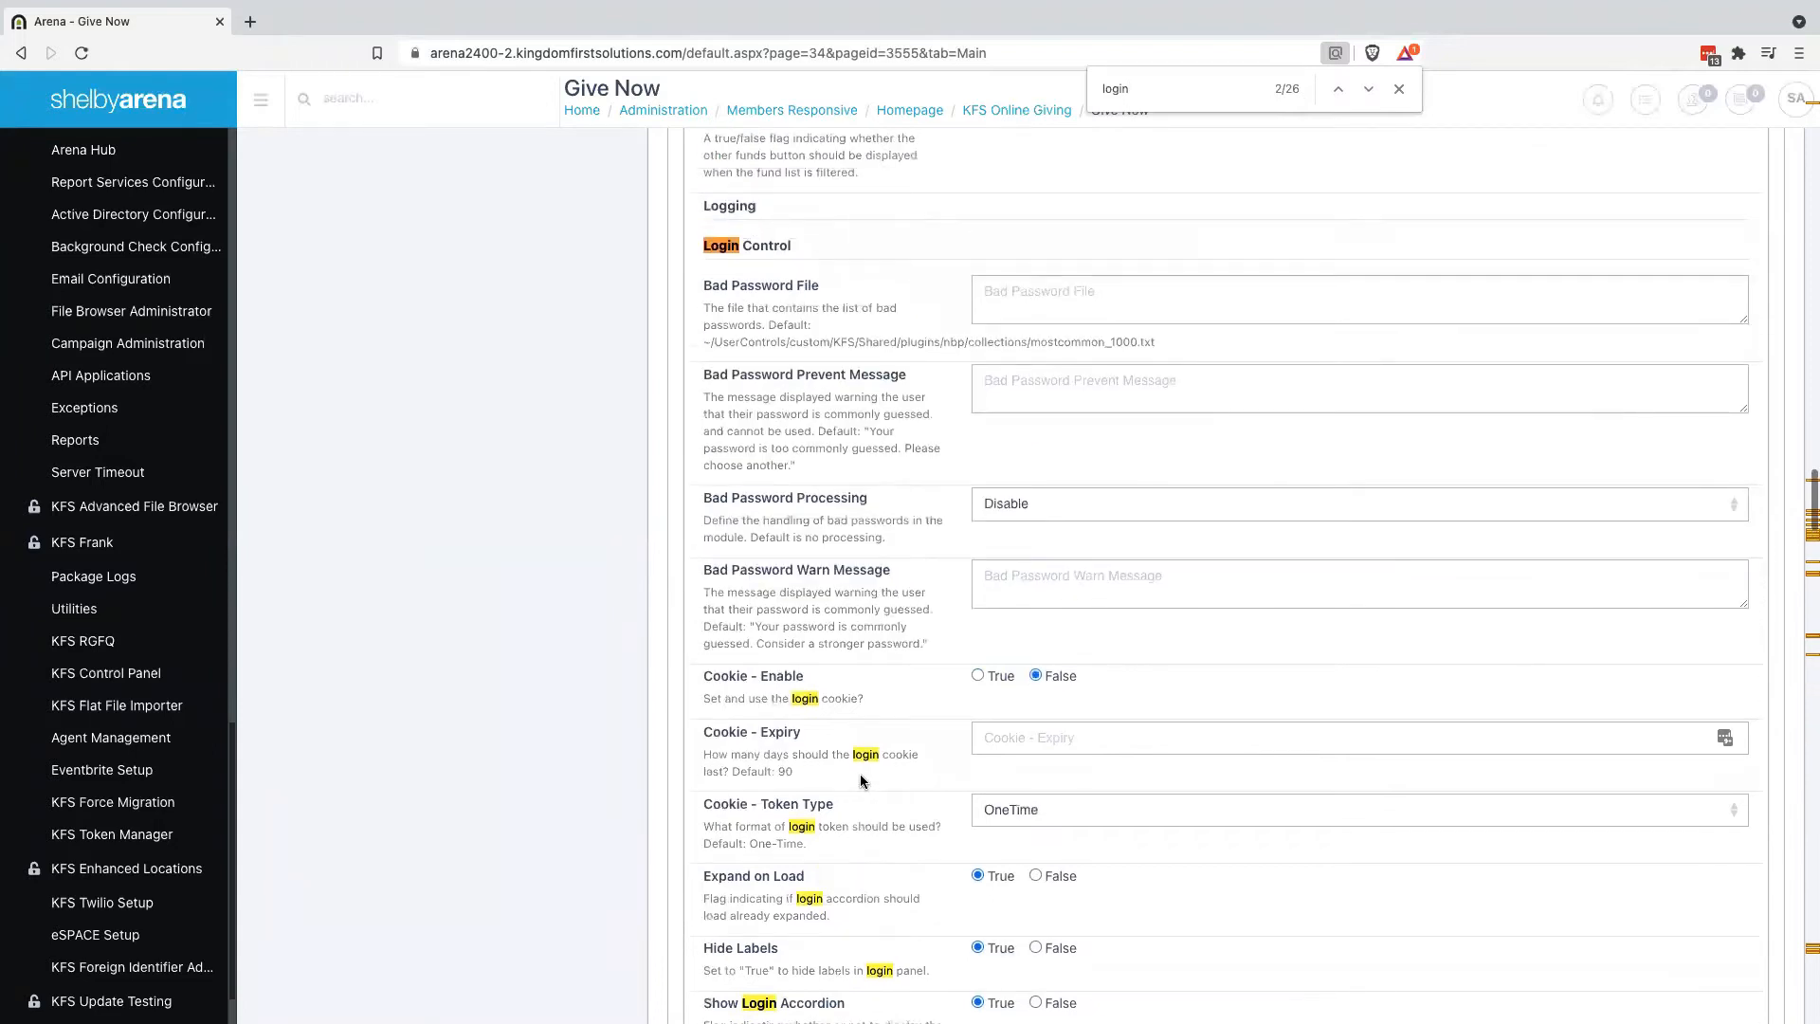
pyautogui.scroll(-3, 863, 780)
pyautogui.scroll(4, 863, 780)
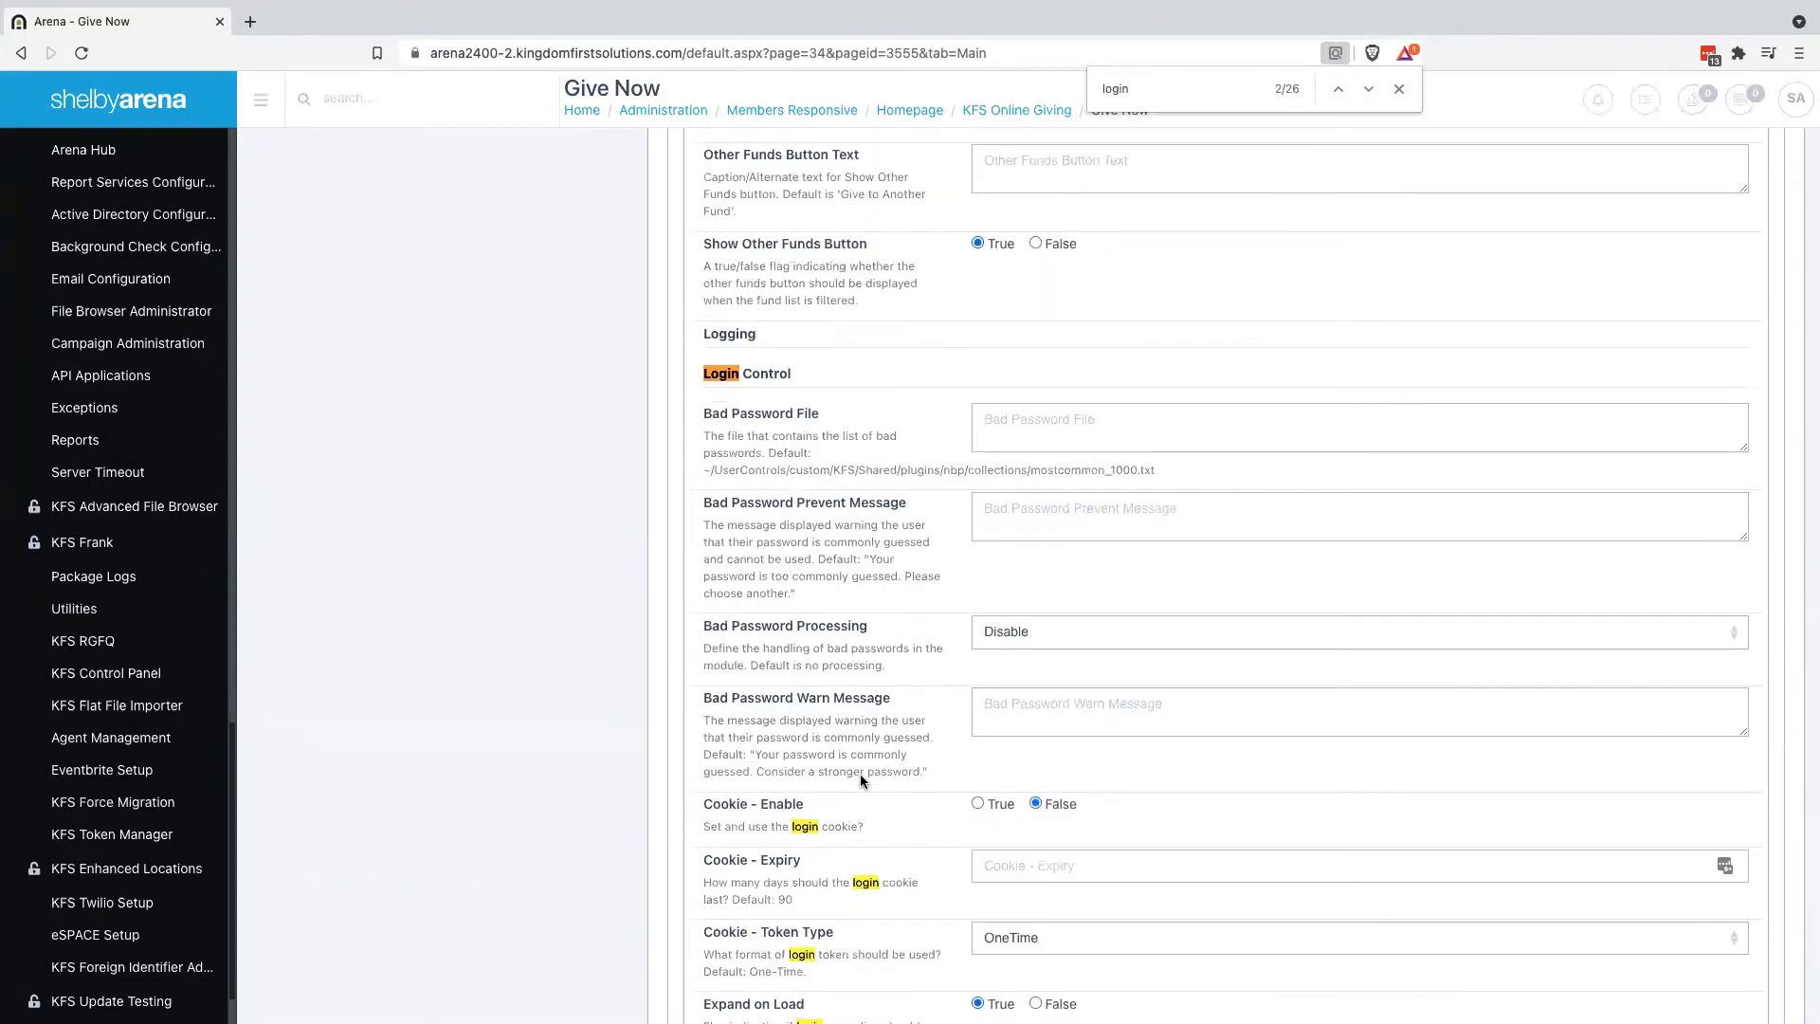
pyautogui.scroll(-6, 861, 773)
pyautogui.scroll(-1, 861, 774)
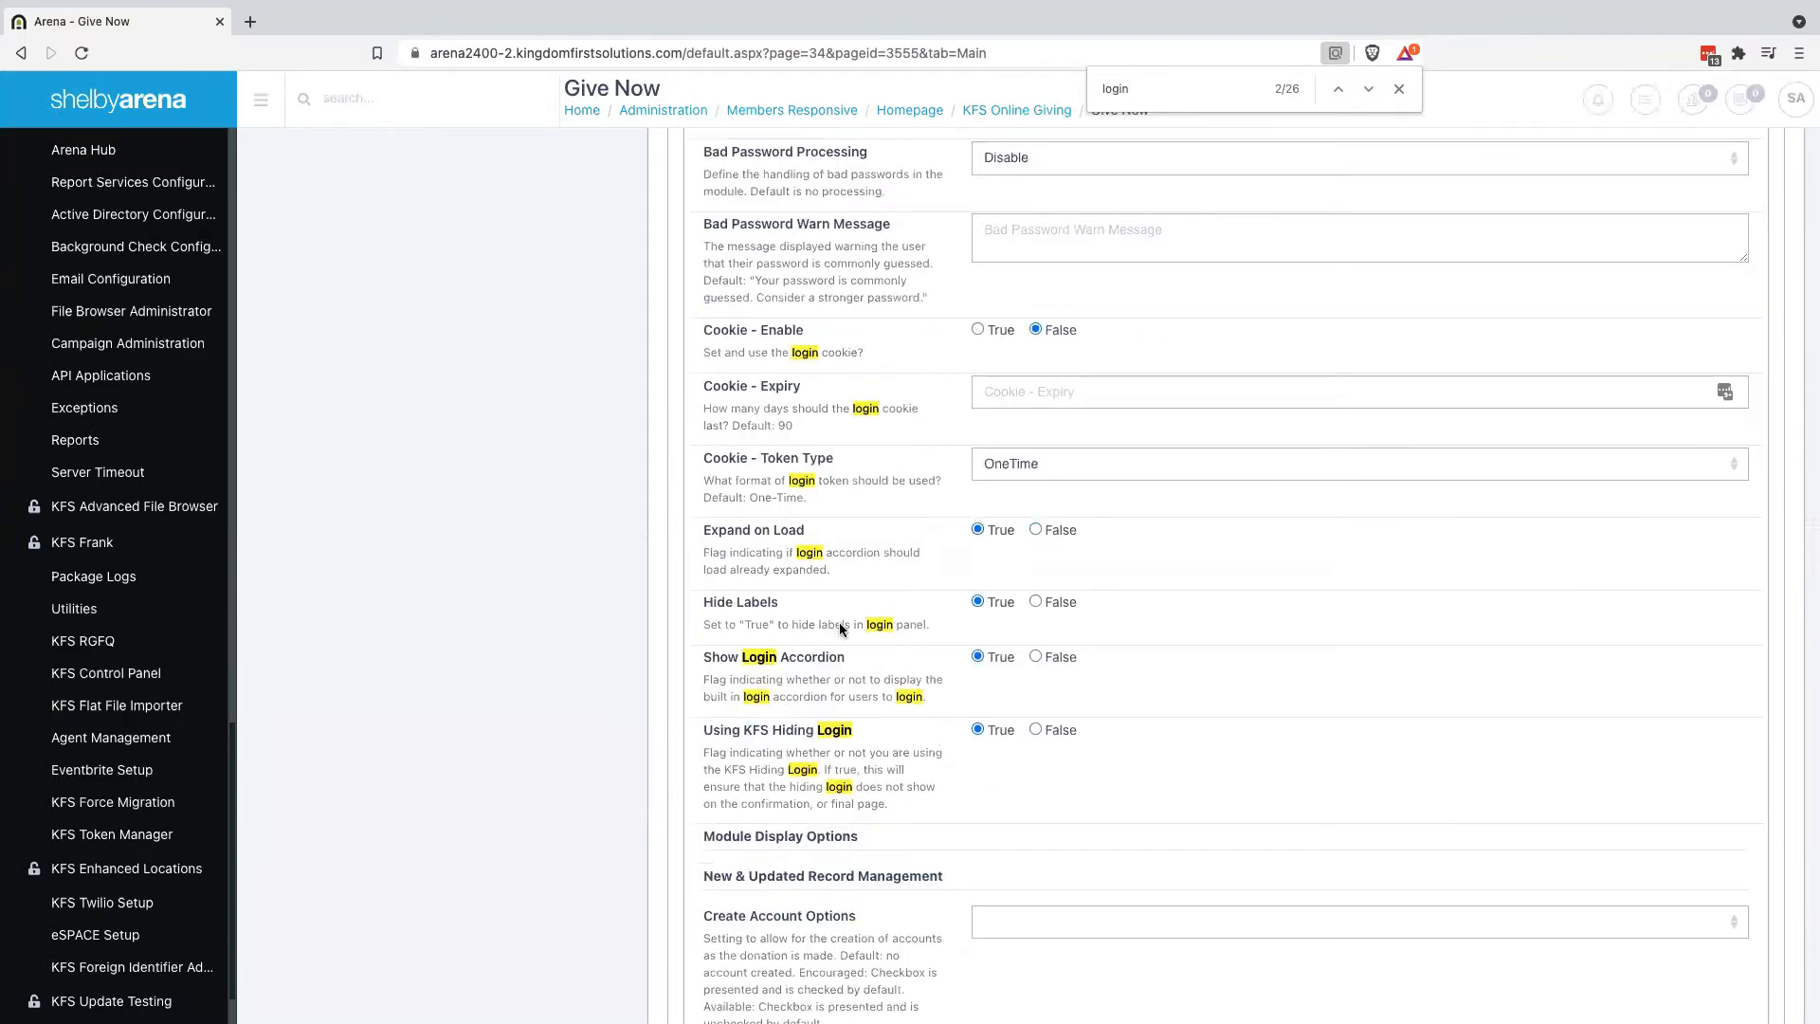
pyautogui.scroll(1, 834, 571)
pyautogui.scroll(-5, 834, 571)
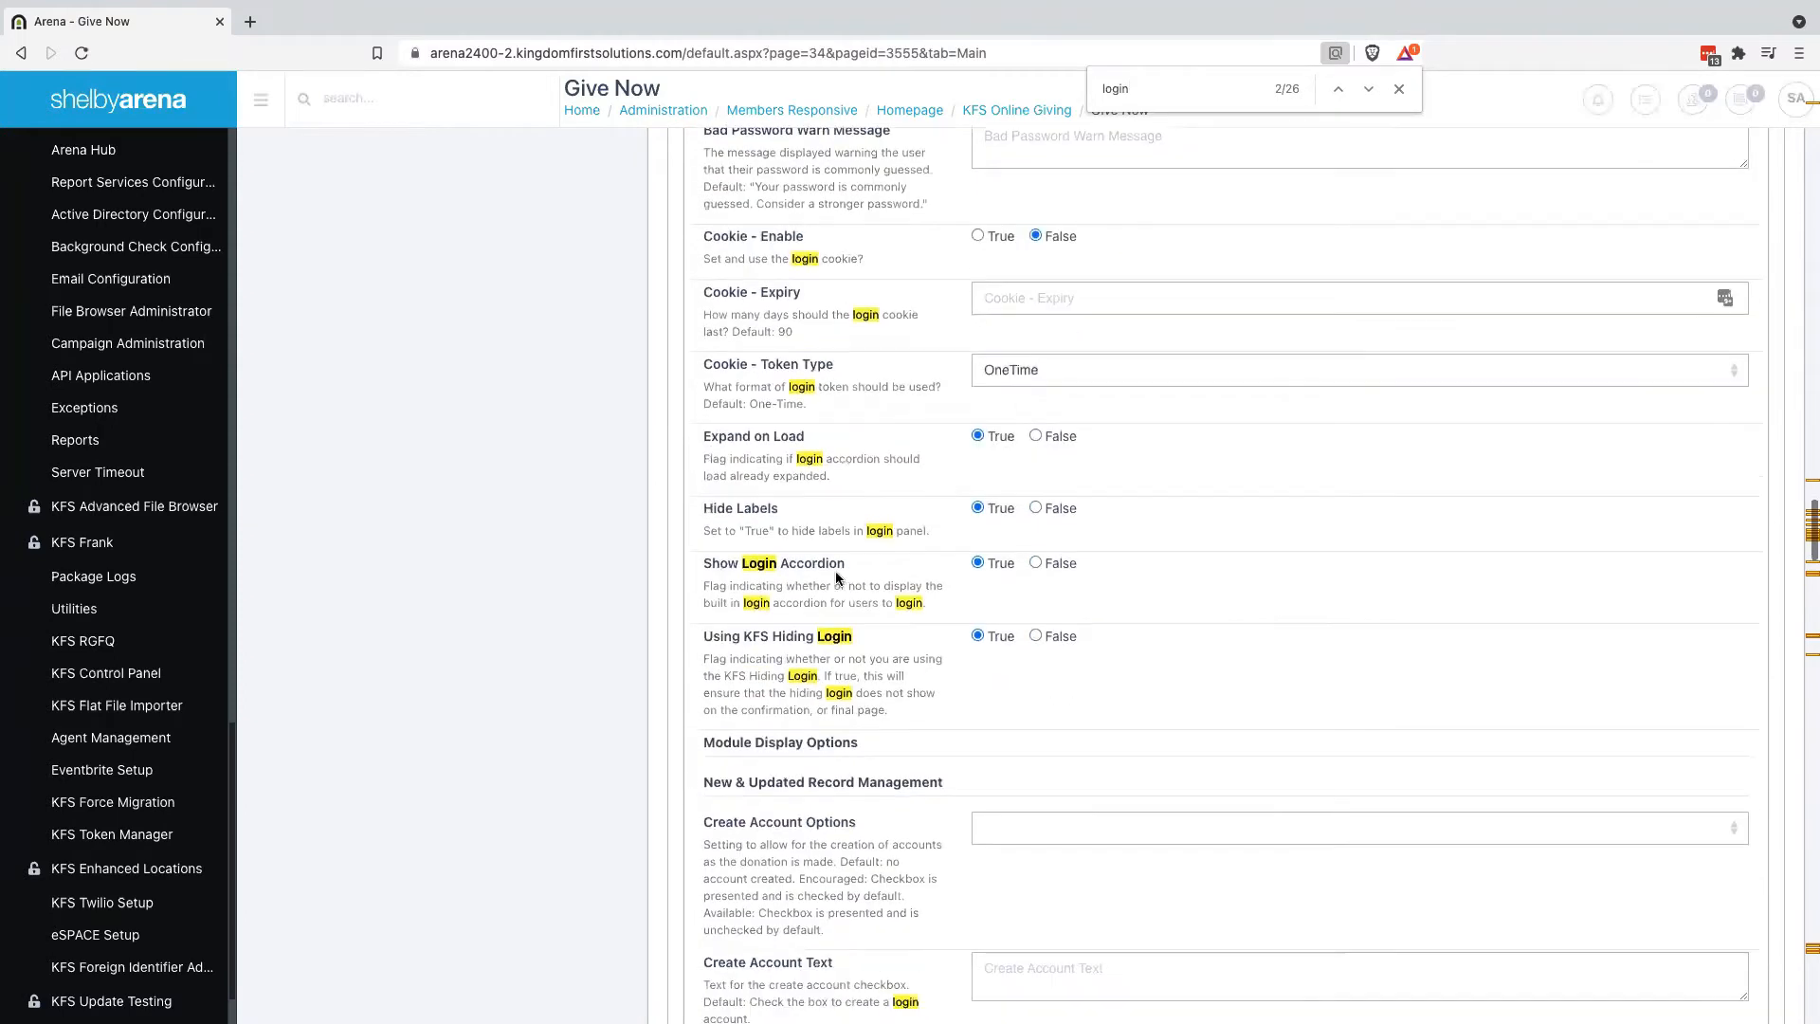
pyautogui.click(1369, 89)
pyautogui.click(1368, 89)
pyautogui.click(1368, 89)
pyautogui.click(1368, 89)
pyautogui.click(1368, 89)
pyautogui.click(1368, 89)
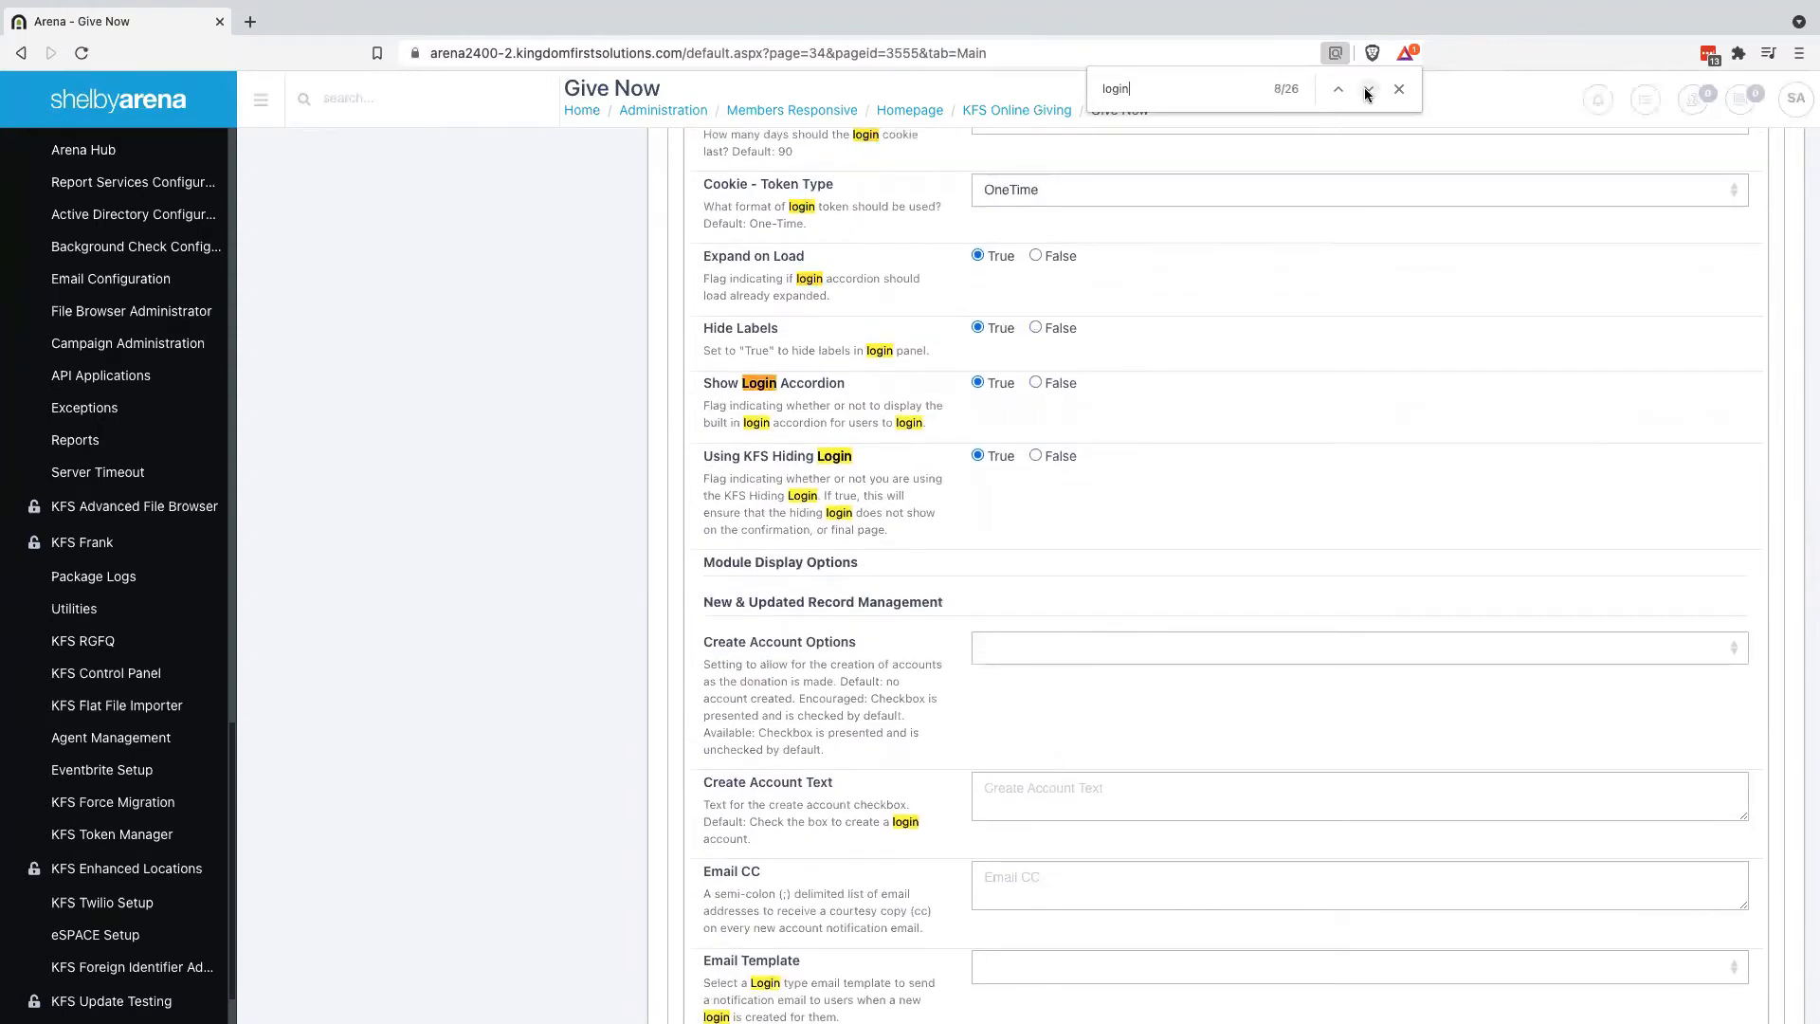
pyautogui.click(1368, 89)
pyautogui.click(1368, 89)
pyautogui.click(1368, 89)
pyautogui.click(1368, 89)
pyautogui.click(1368, 89)
pyautogui.click(1368, 89)
pyautogui.click(1368, 89)
pyautogui.click(1368, 89)
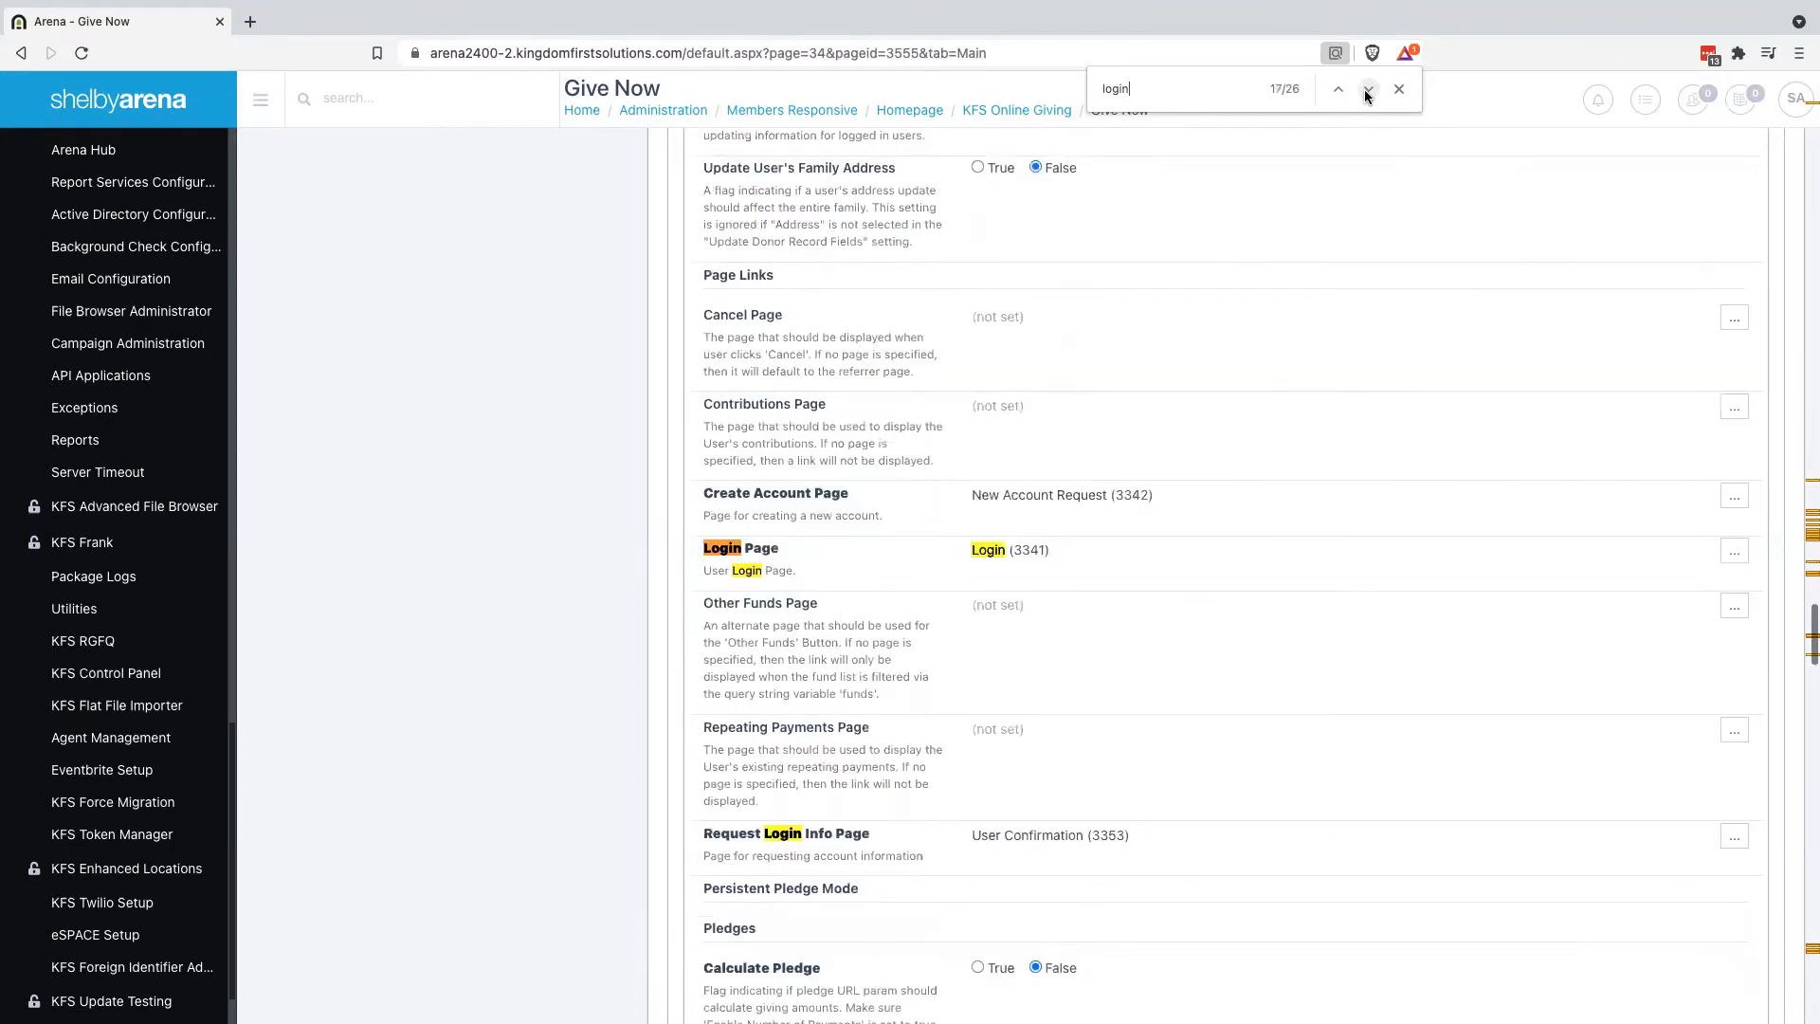
pyautogui.click(1368, 89)
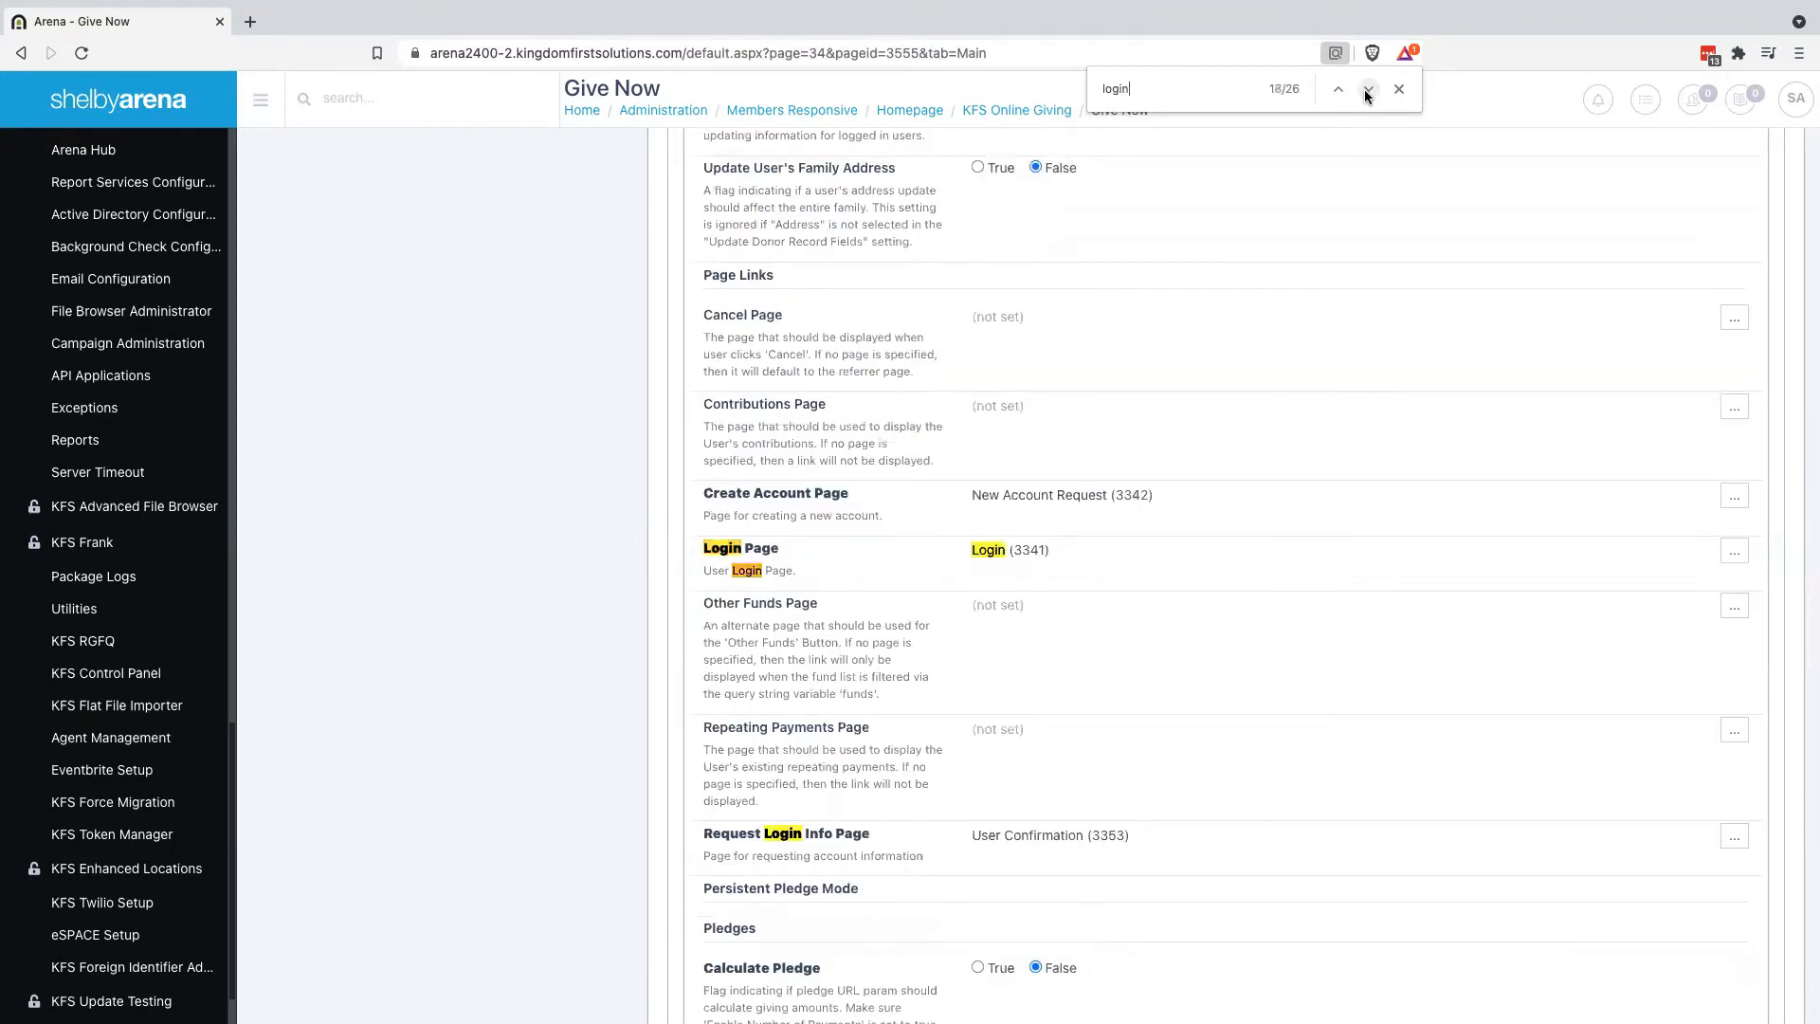
pyautogui.click(1368, 89)
pyautogui.click(1368, 89)
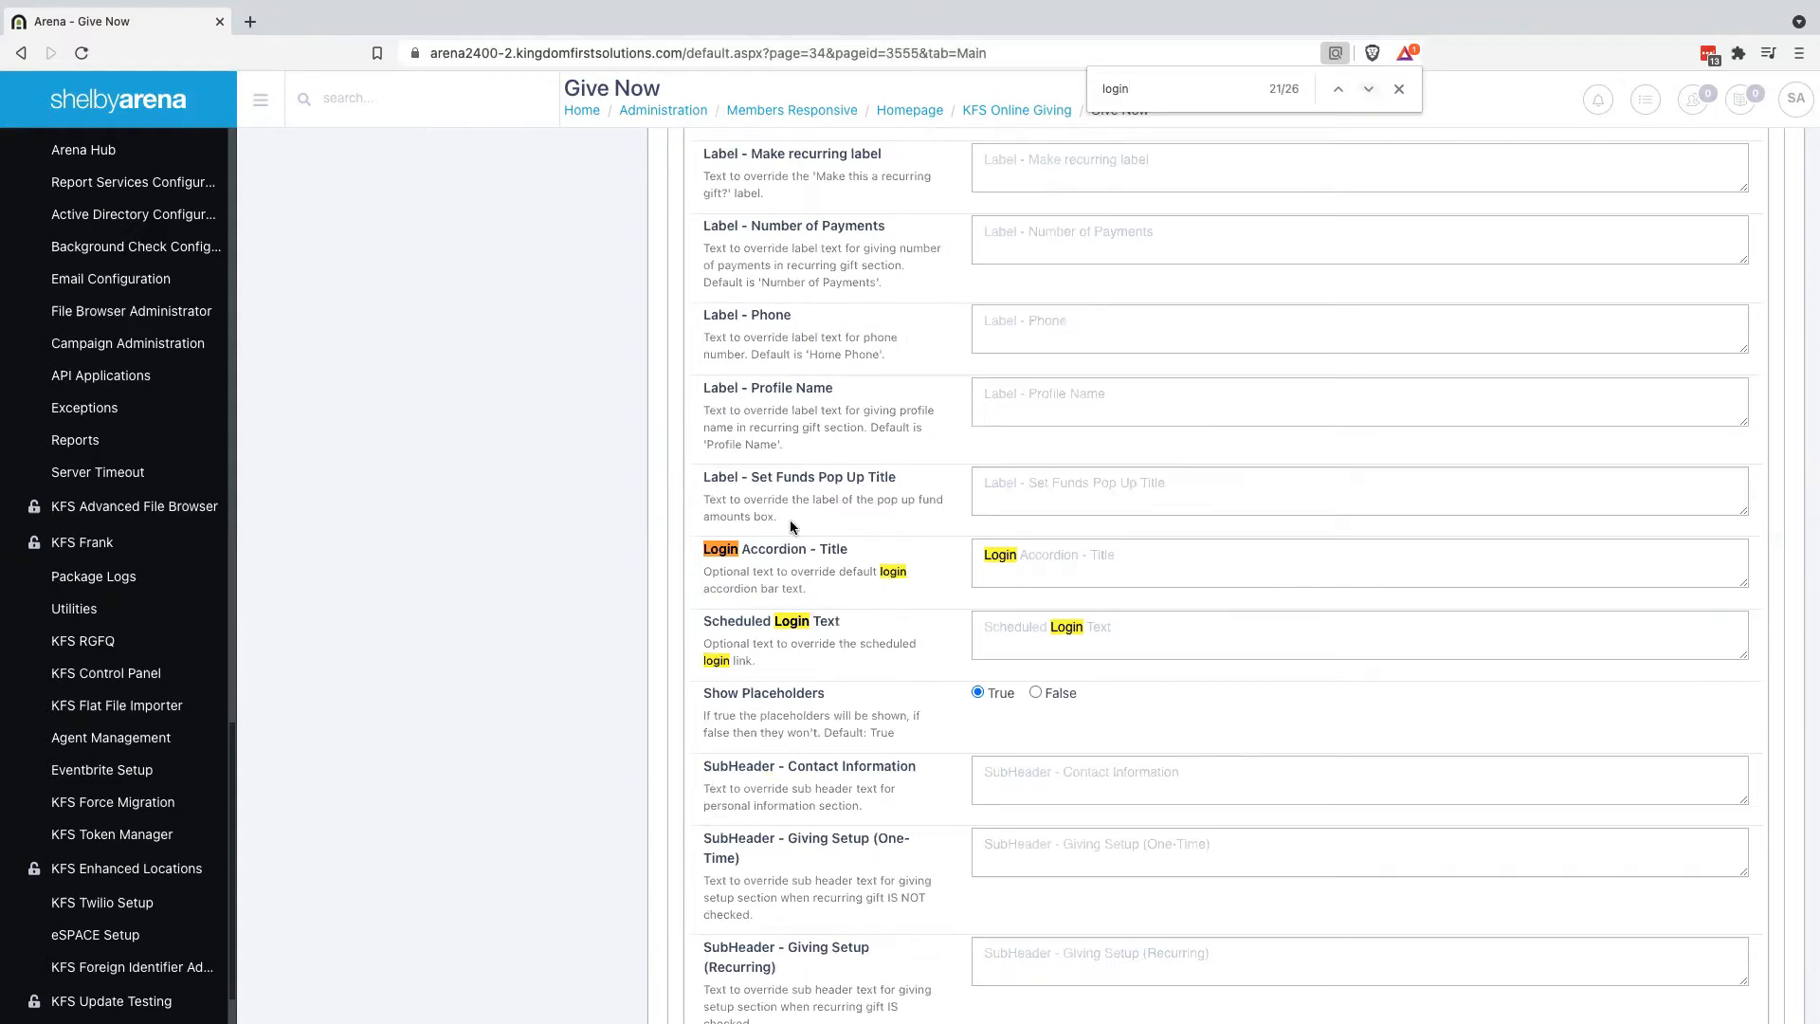
pyautogui.hotkey('ctrl', 'Right')
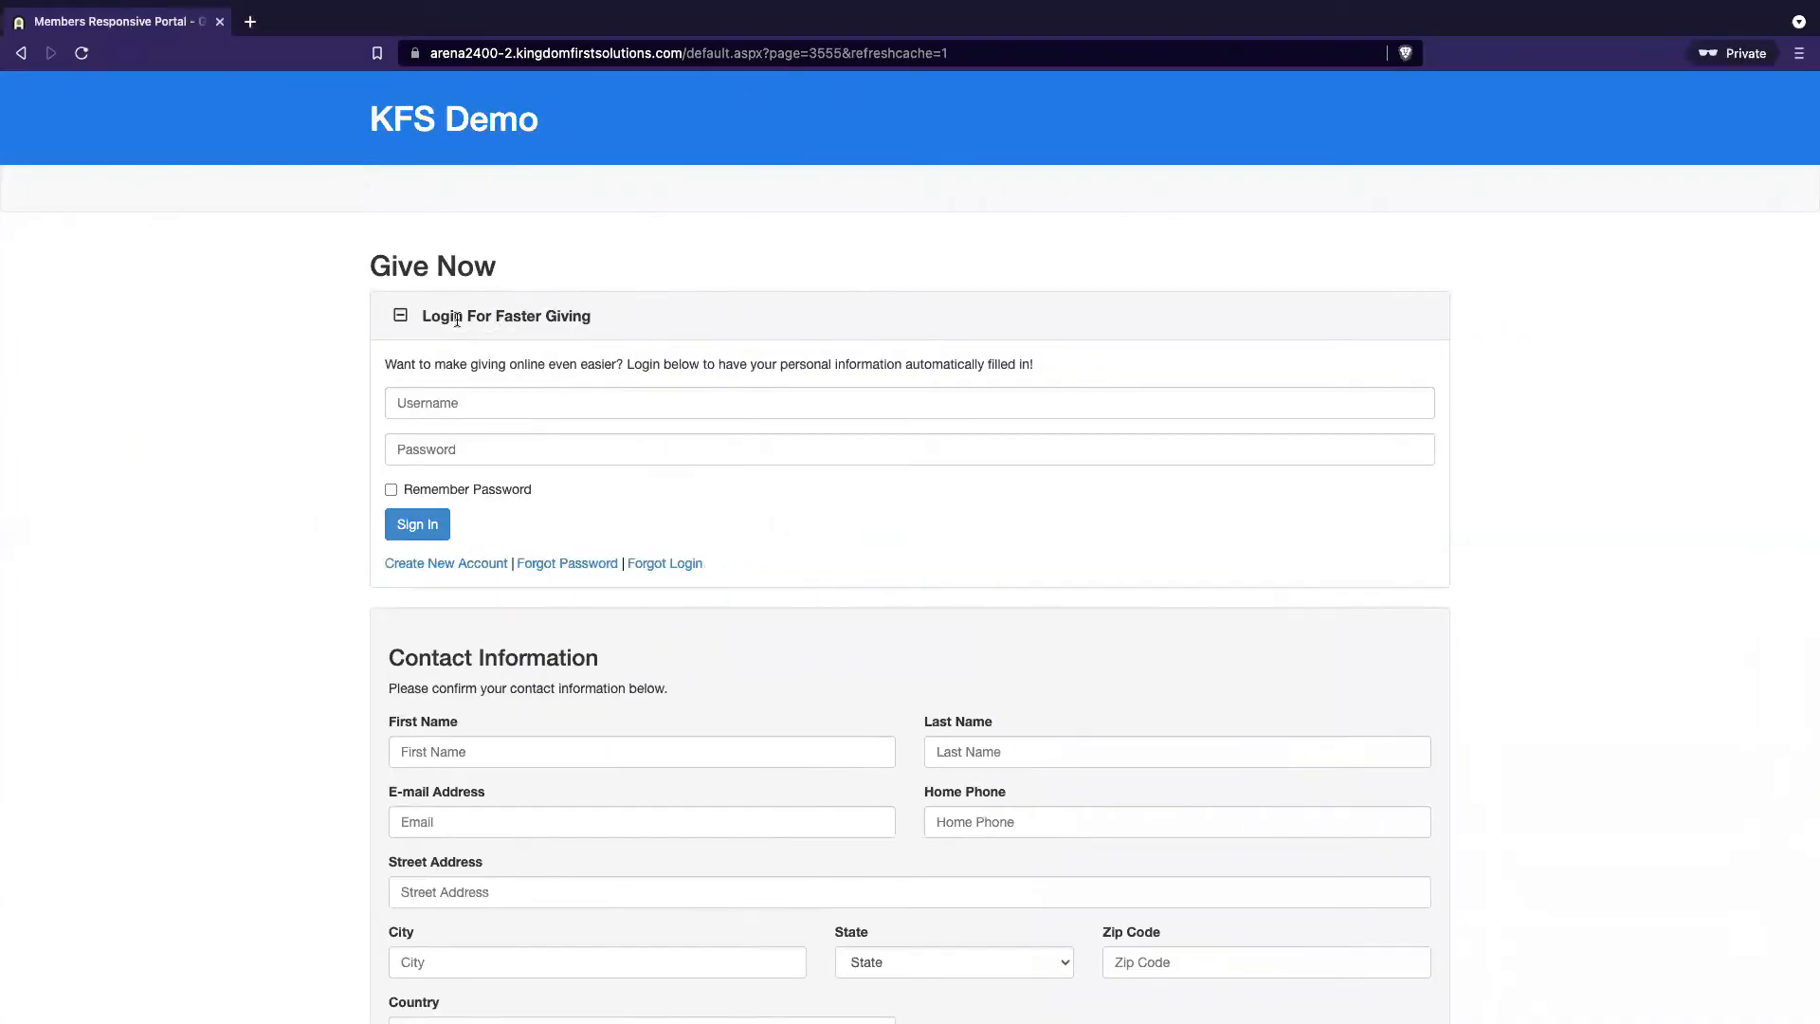
pyautogui.hotkey('ctrl', 'Left')
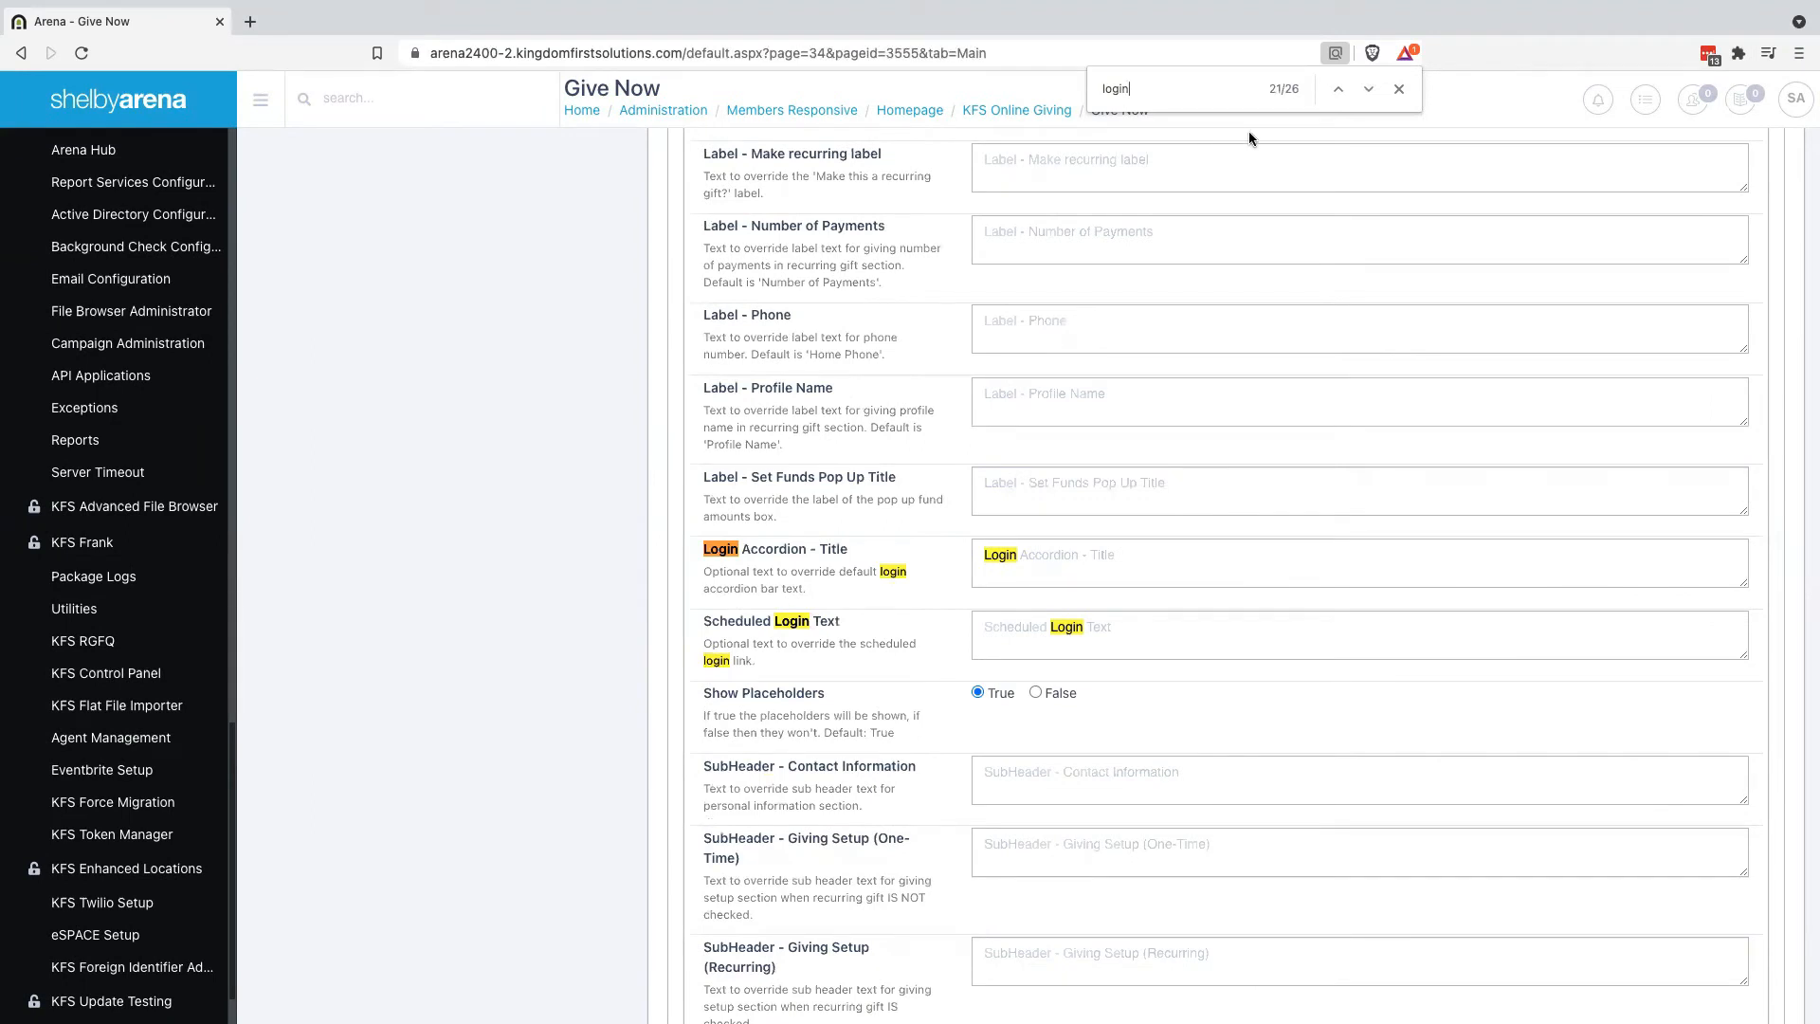
pyautogui.click(1366, 90)
pyautogui.click(1366, 90)
pyautogui.click(1366, 90)
pyautogui.click(1366, 90)
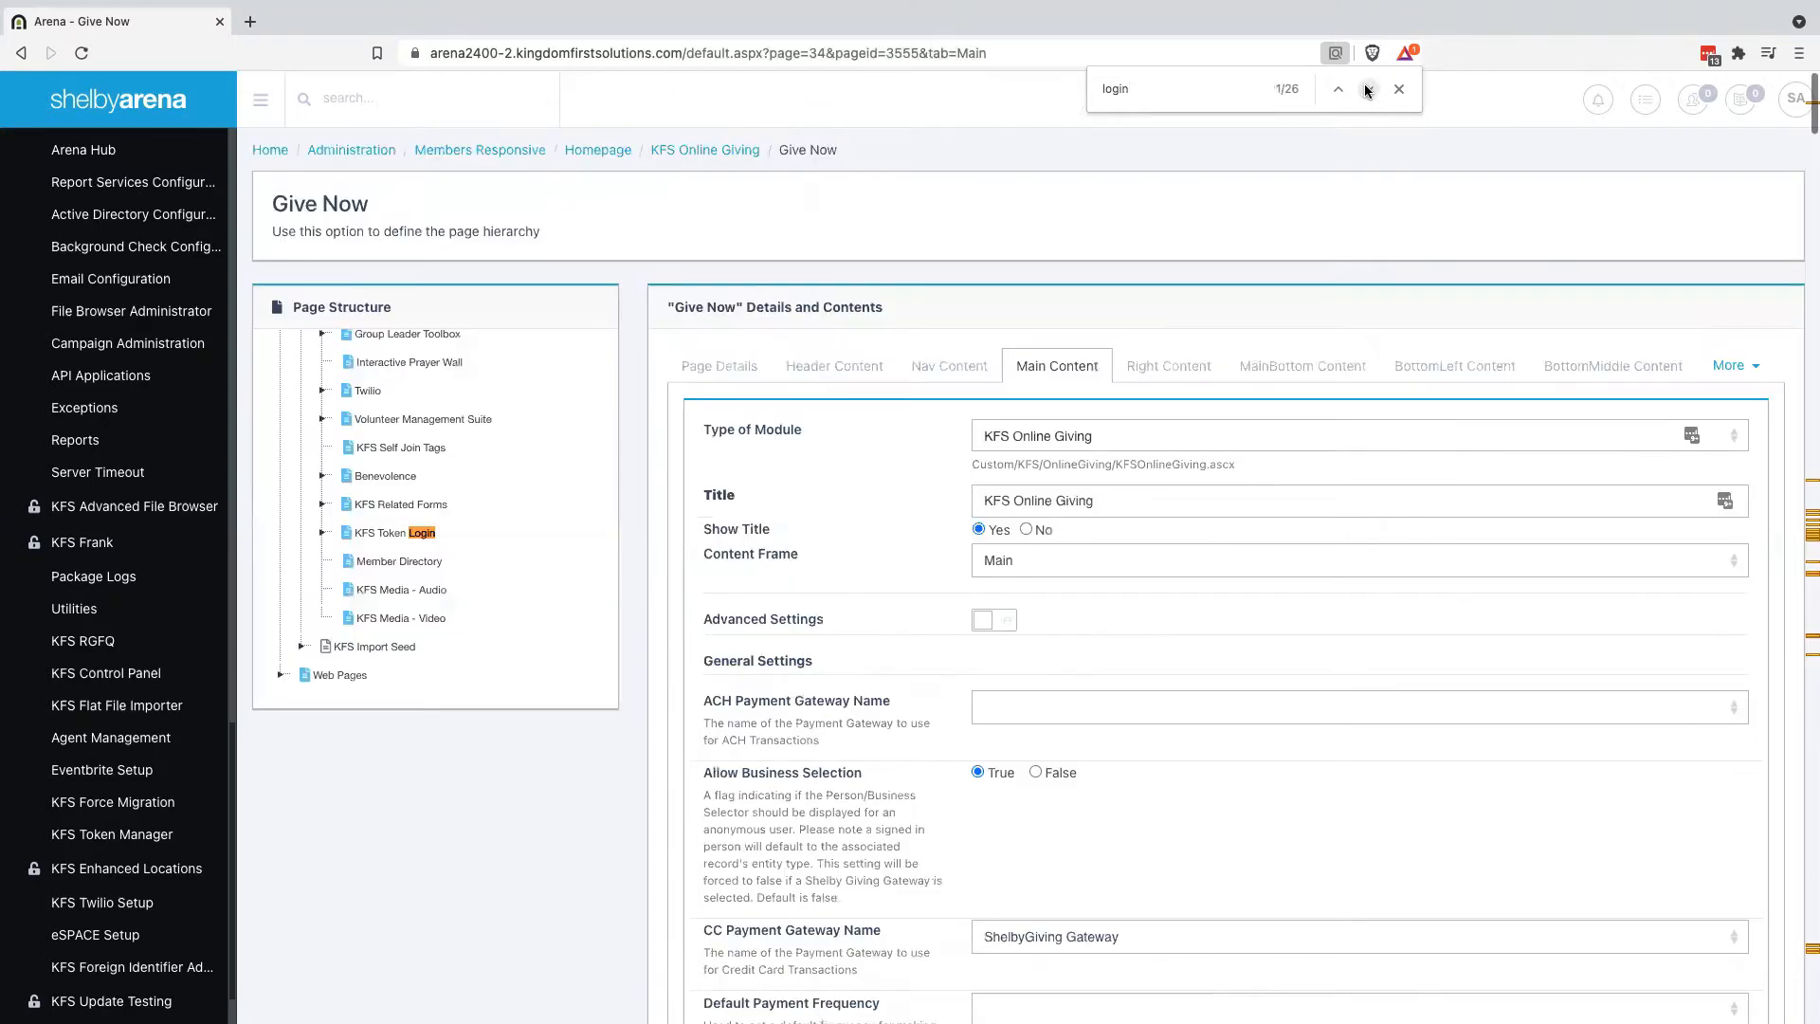
pyautogui.scroll(-10, 1011, 674)
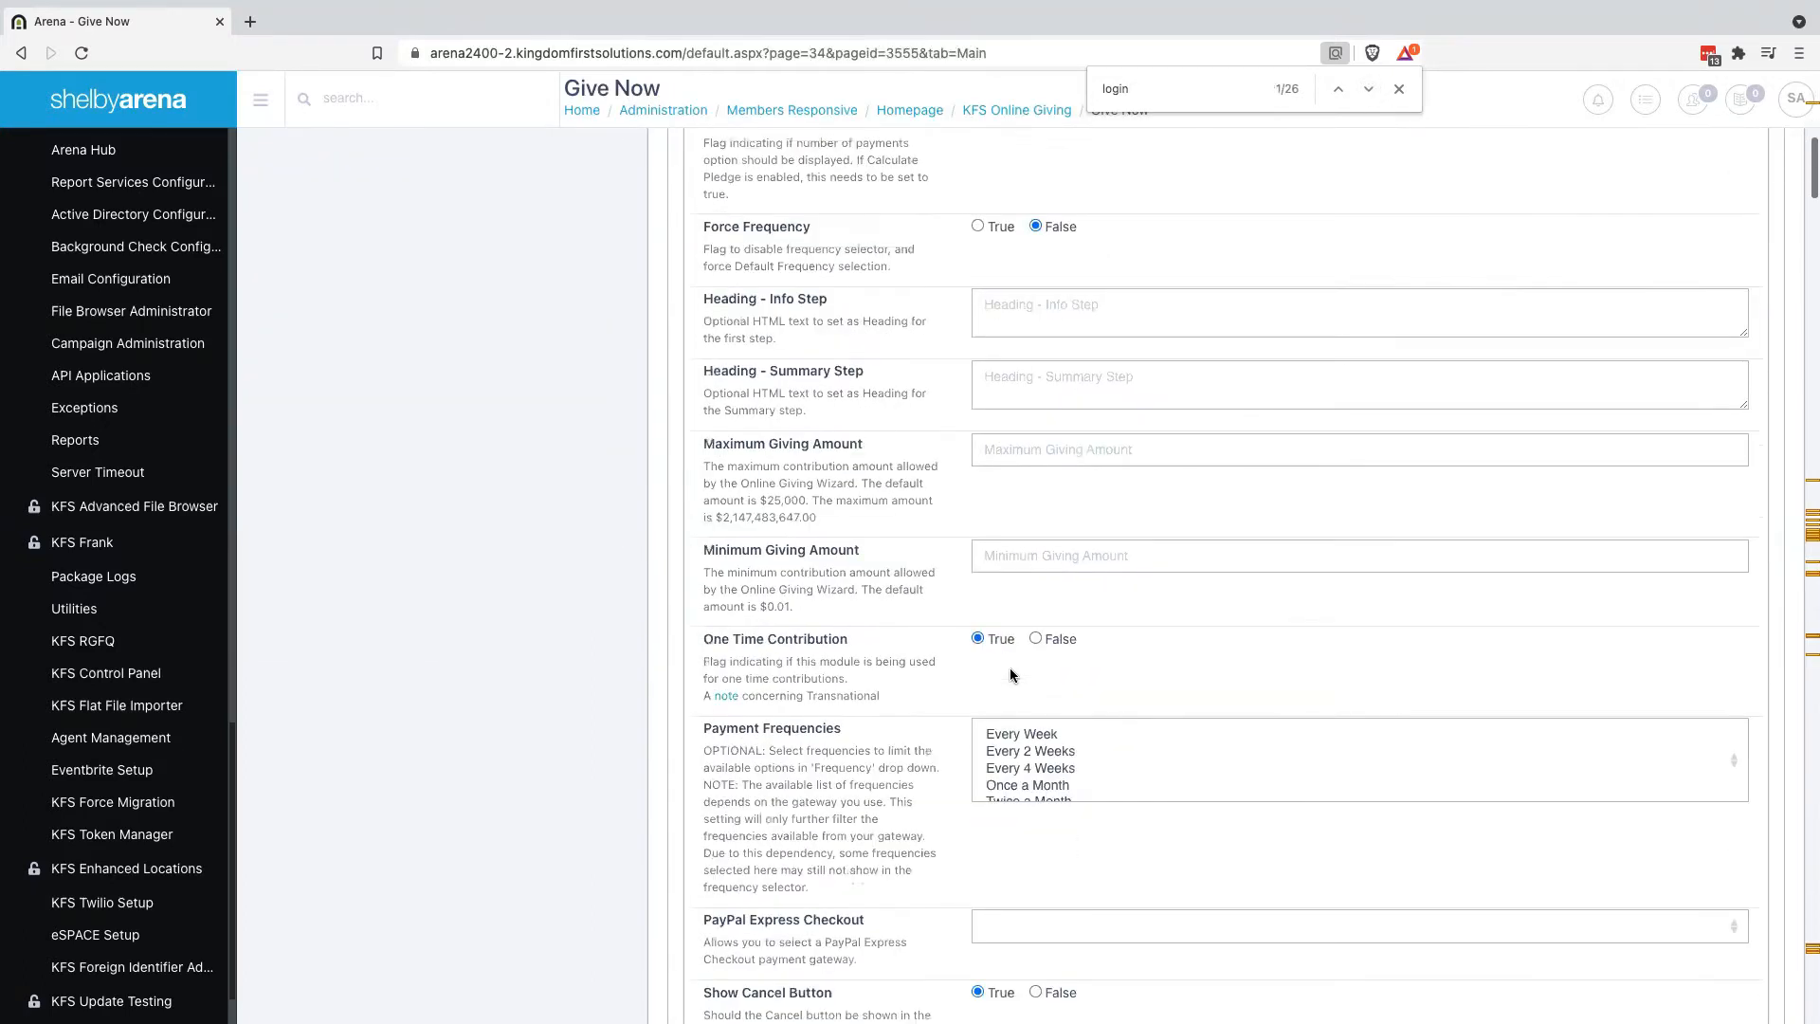
pyautogui.scroll(-15, 874, 755)
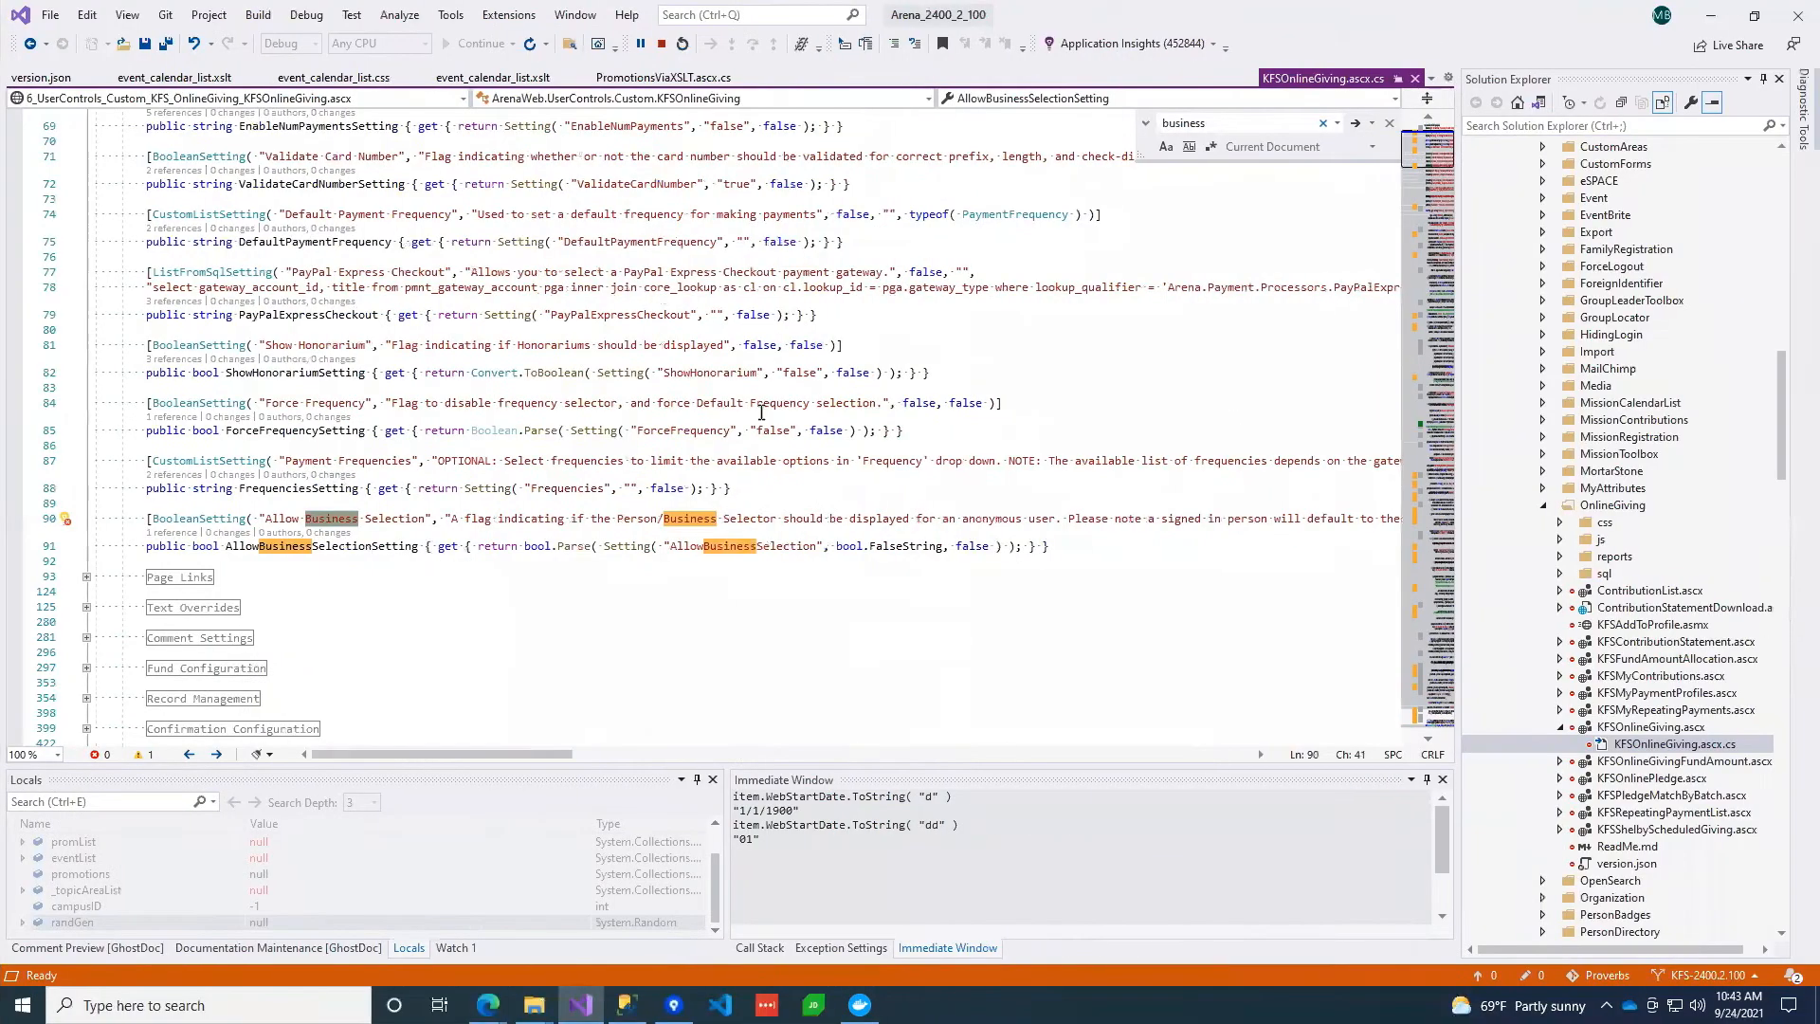
# Search KFSOnlineGiving.ascx.cs for 'Want to make' and inspect the ImportantNote text on line 1101
pyautogui.scroll(4, 761, 413)
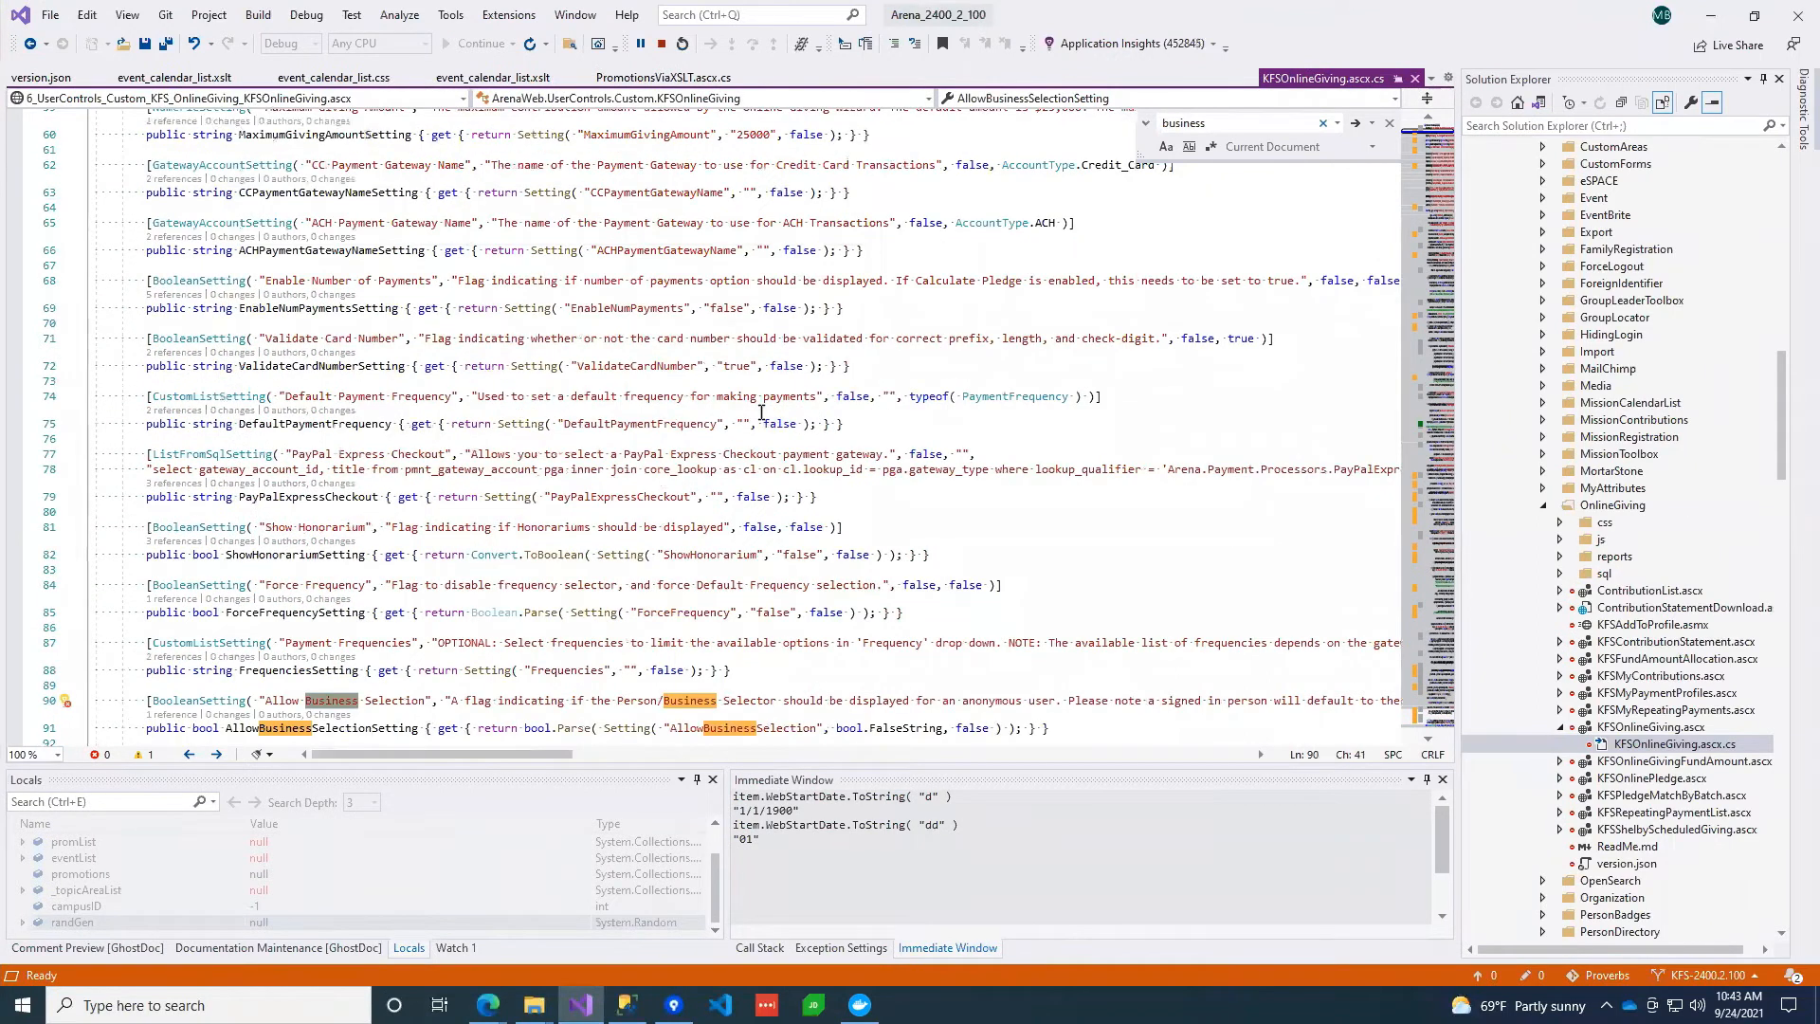
pyautogui.hotkey('ctrl', 'f')
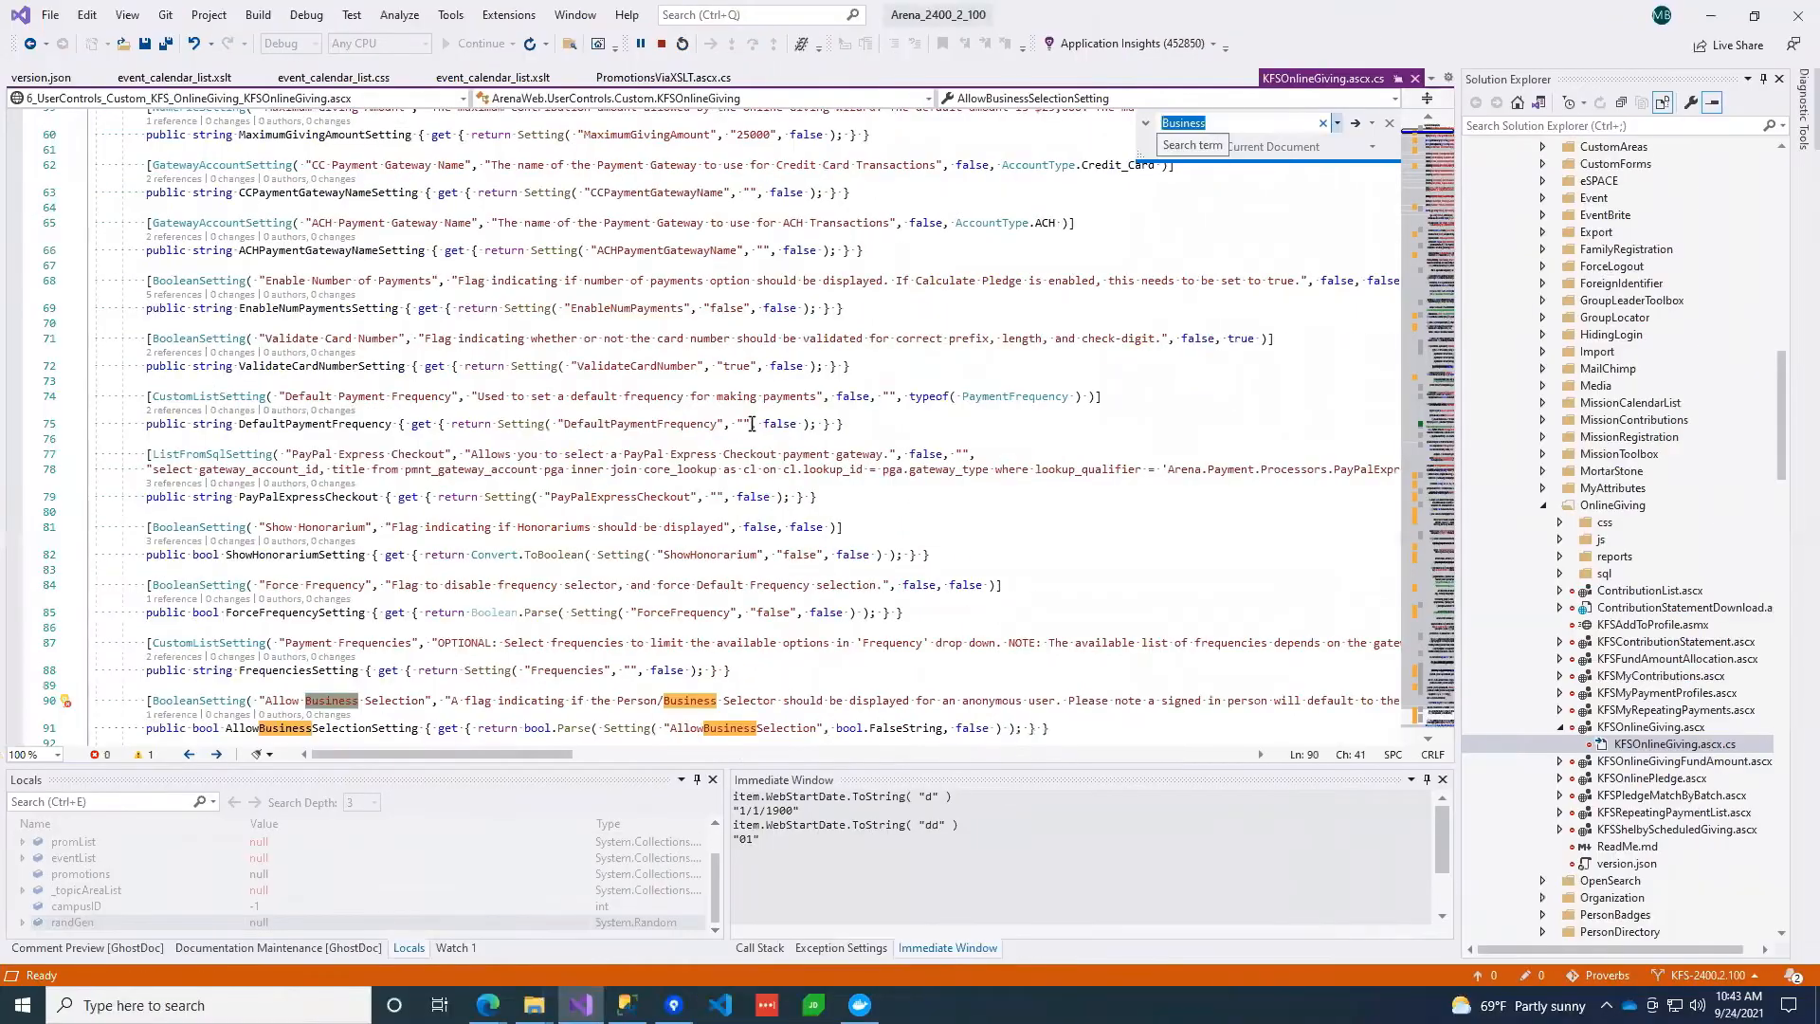
pyautogui.write('Want to')
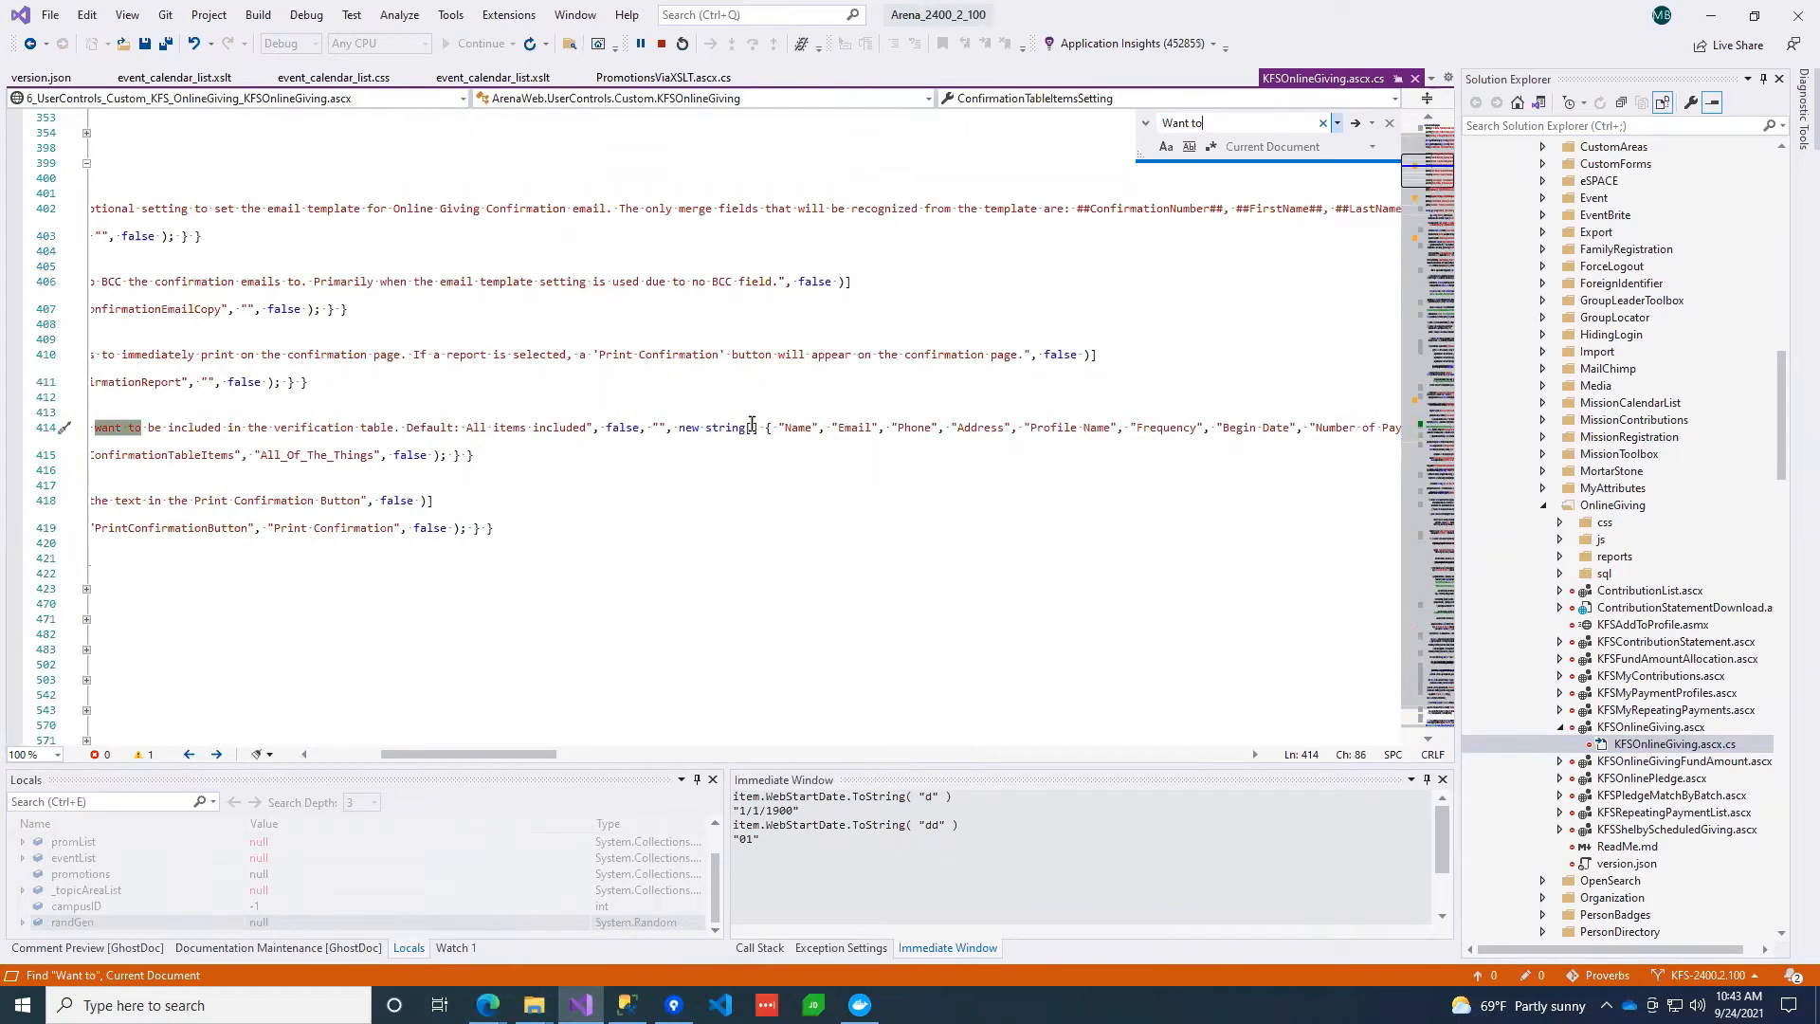
pyautogui.write(' make')
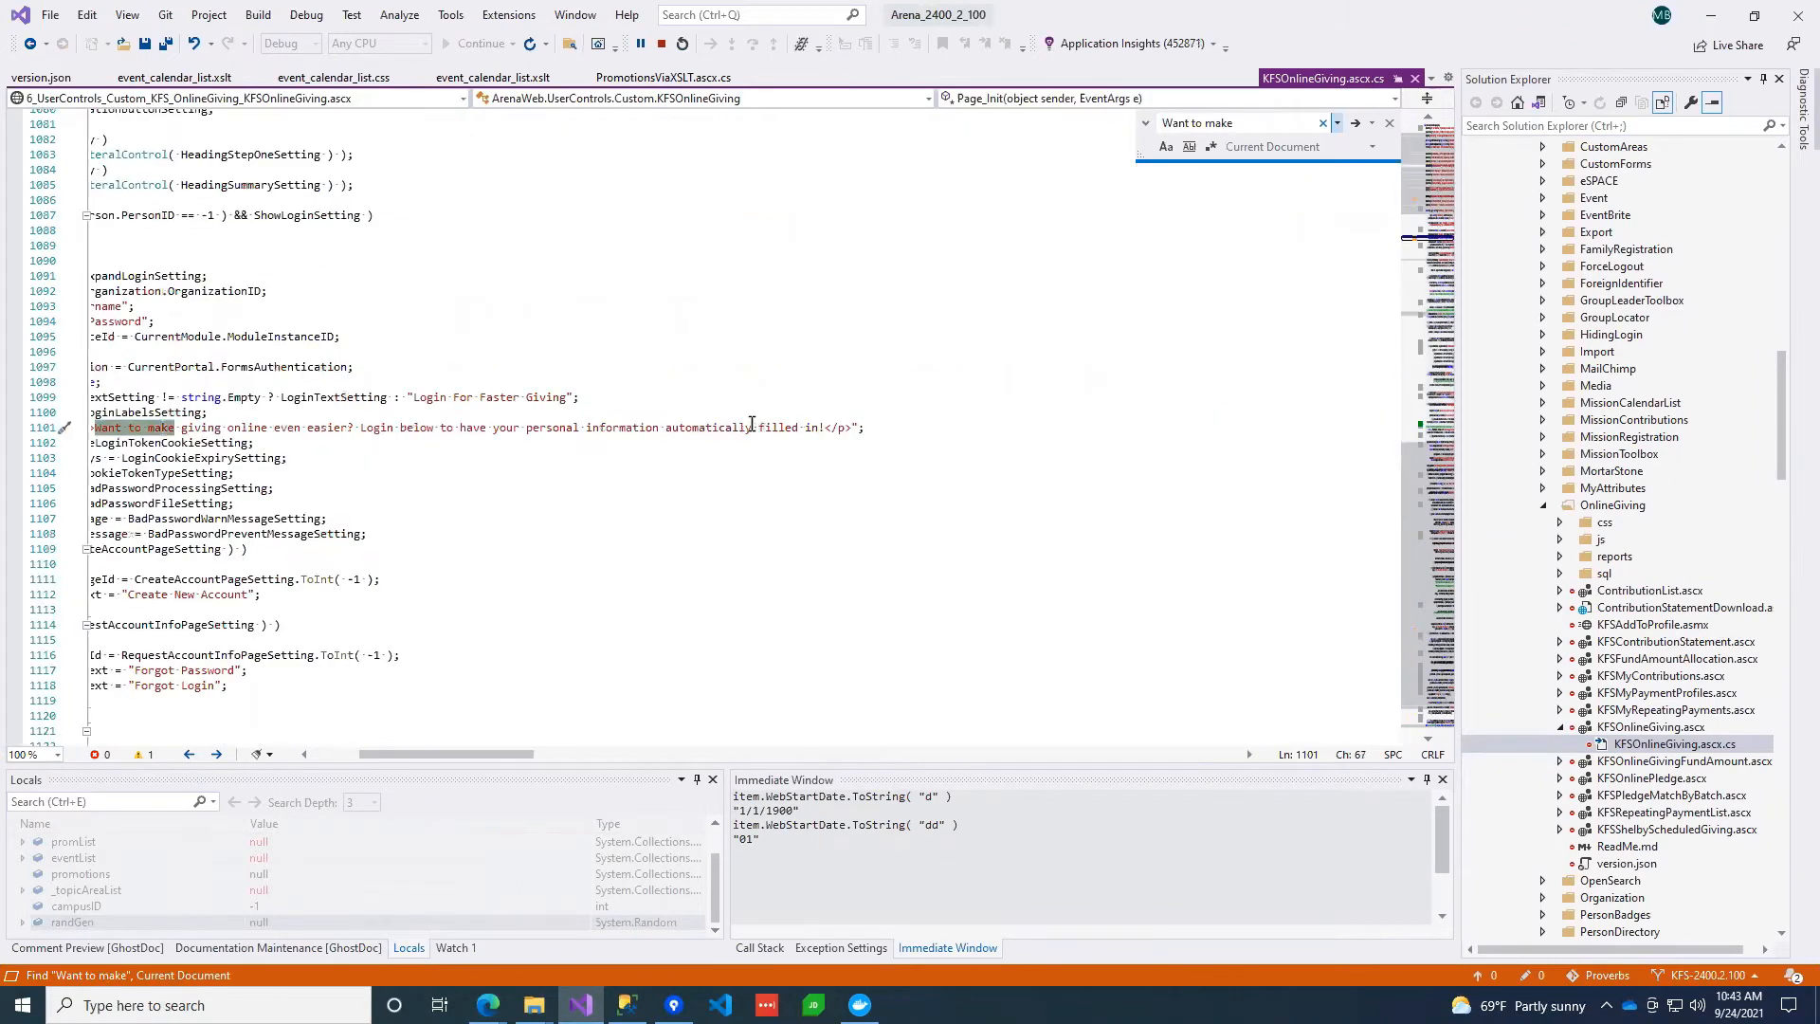
pyautogui.moveTo(515, 752); pyautogui.dragTo(402, 772)
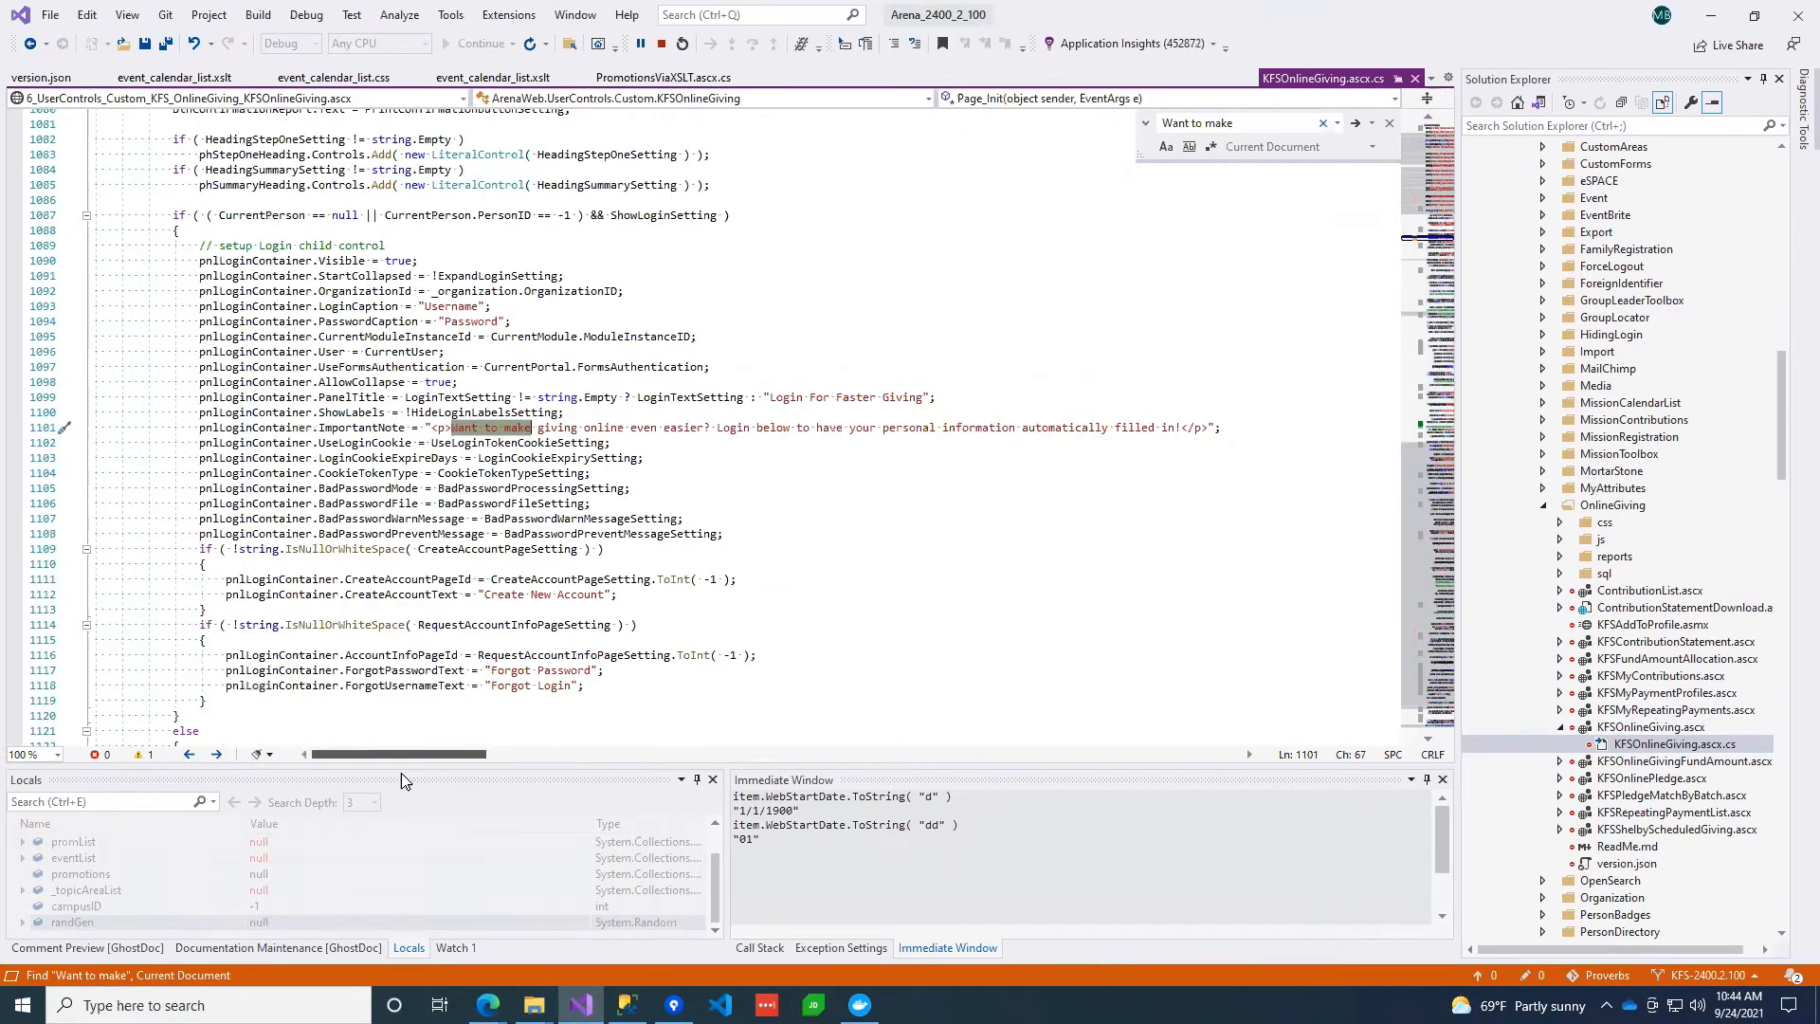
pyautogui.doubleClick(369, 428)
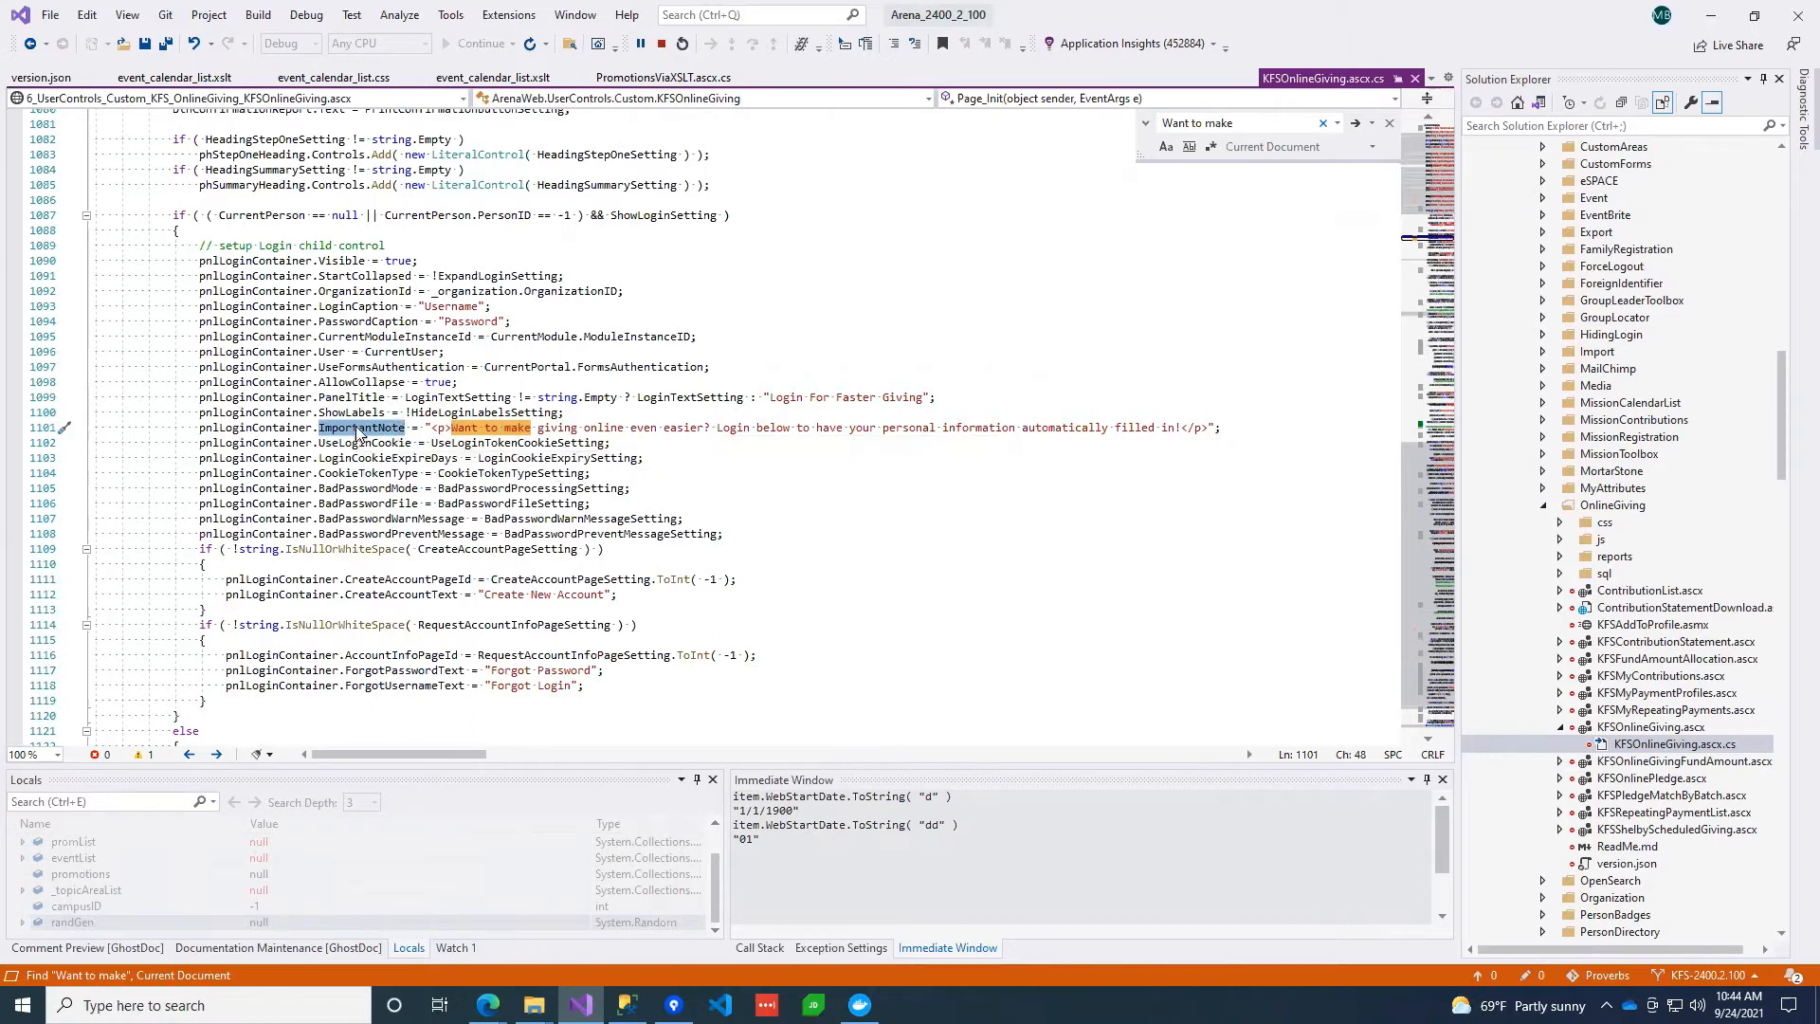
pyautogui.moveTo(626, 442); pyautogui.dragTo(688, 419)
pyautogui.click(626, 433)
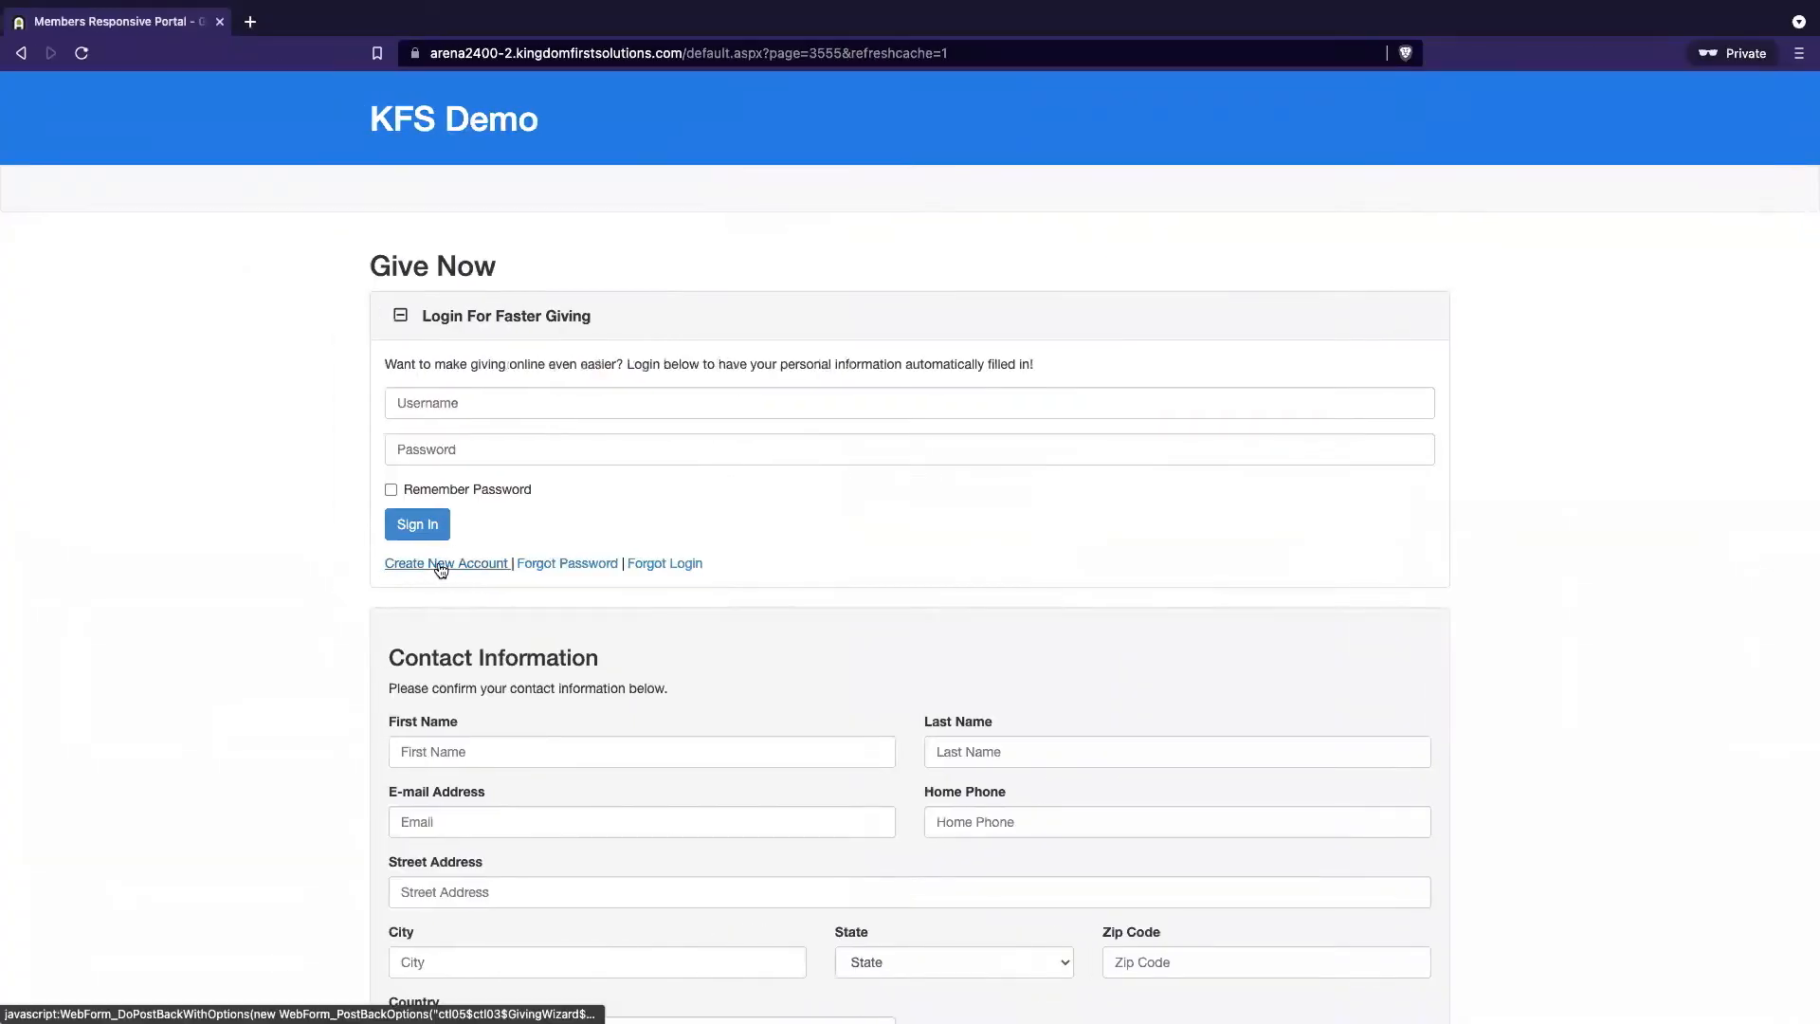
# Open the public New Account Request form, then load admin page 3342's details
pyautogui.click(441, 566)
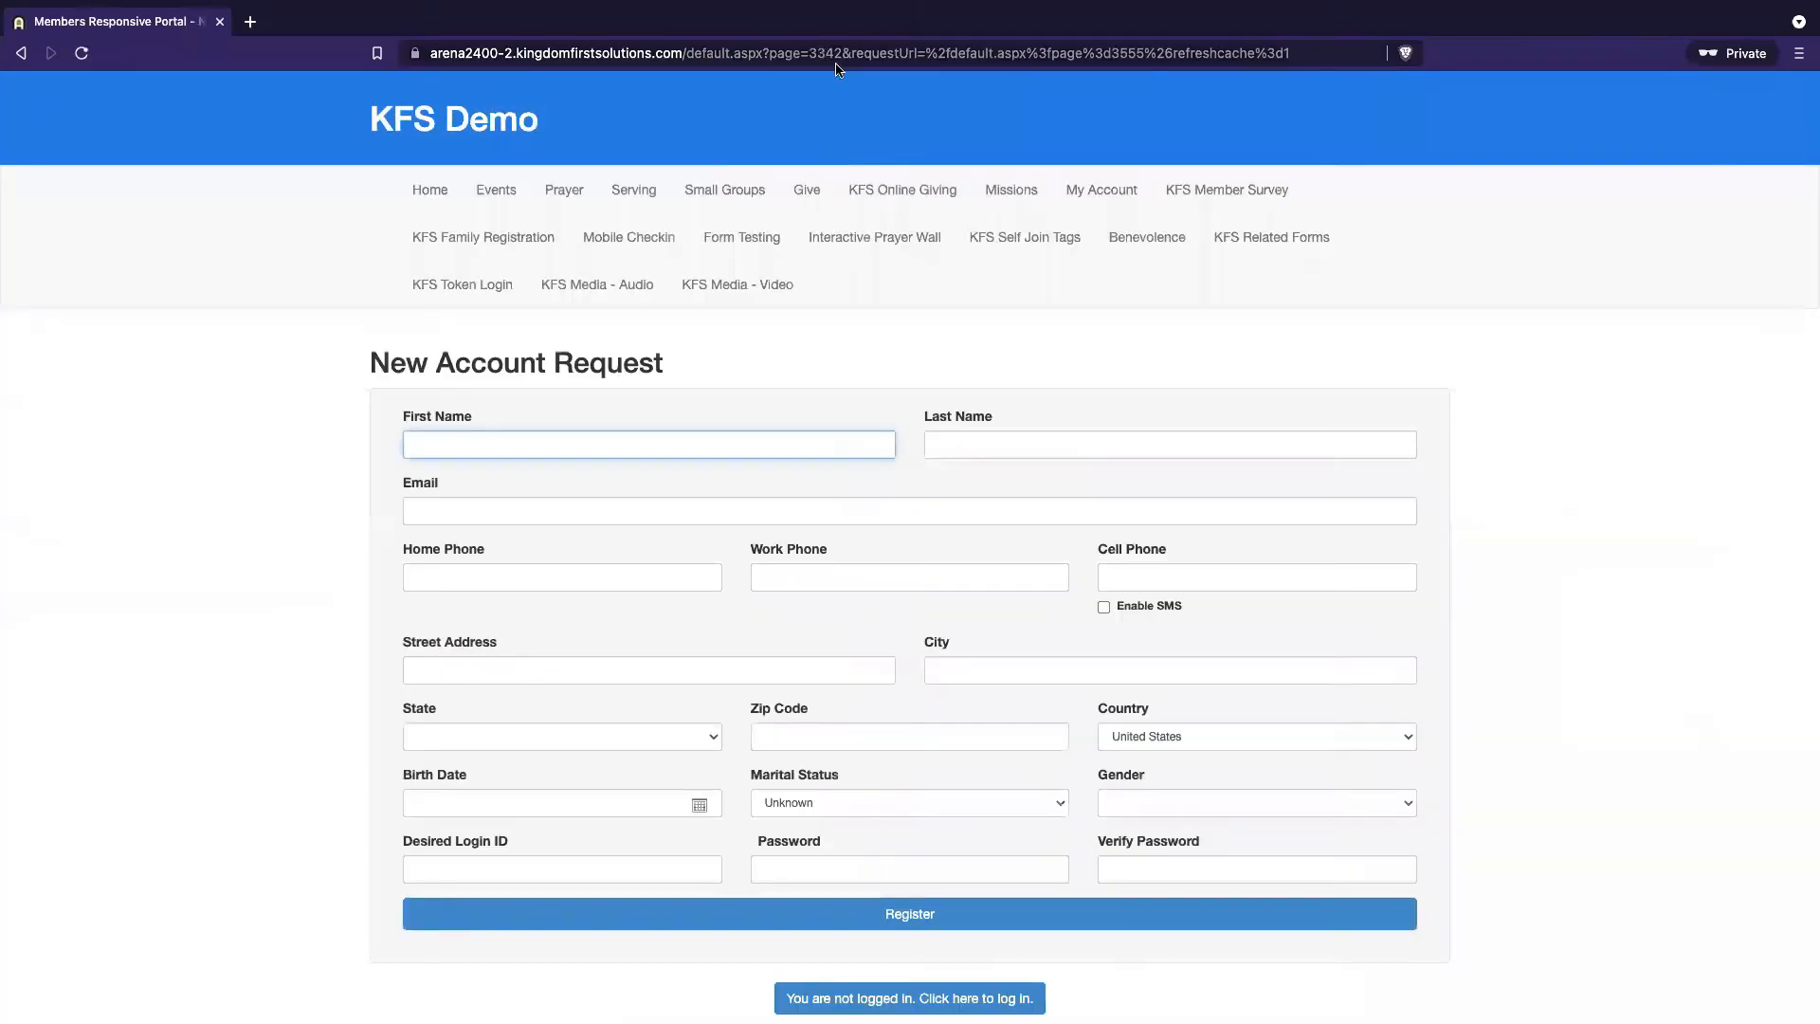
pyautogui.hotkey('ctrl', 'Left')
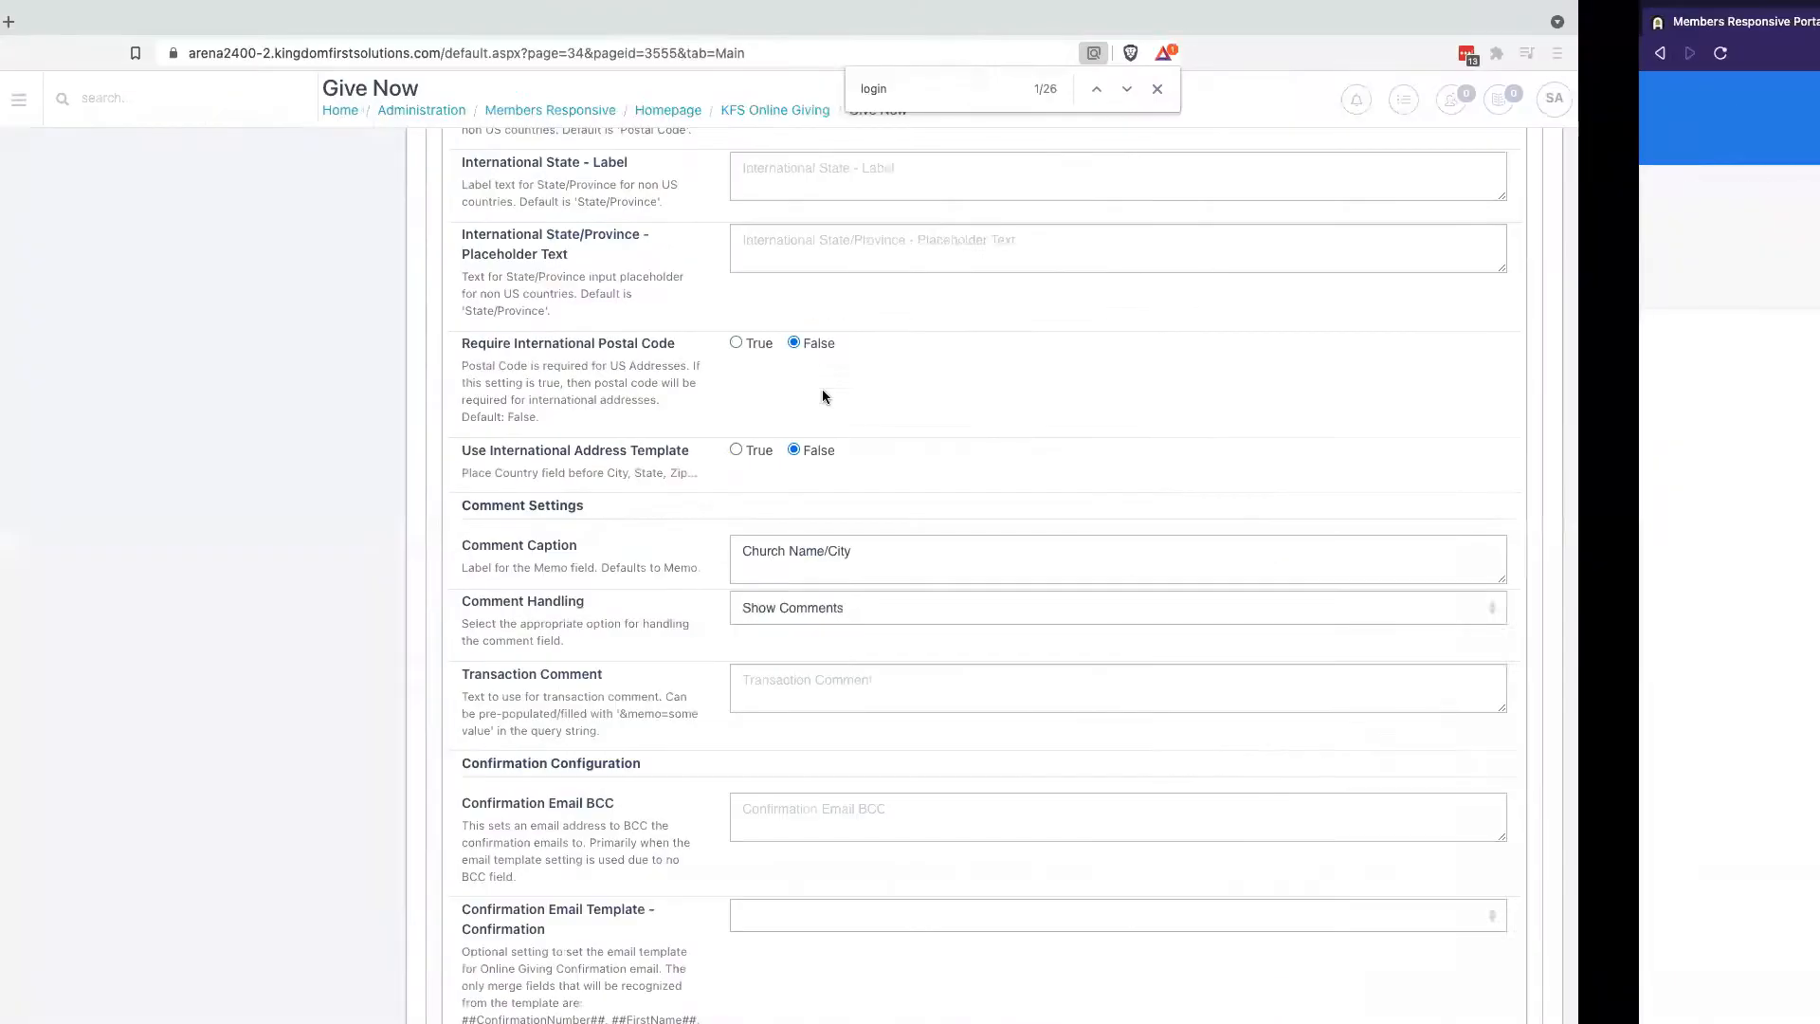
pyautogui.scroll(2, 728, 311)
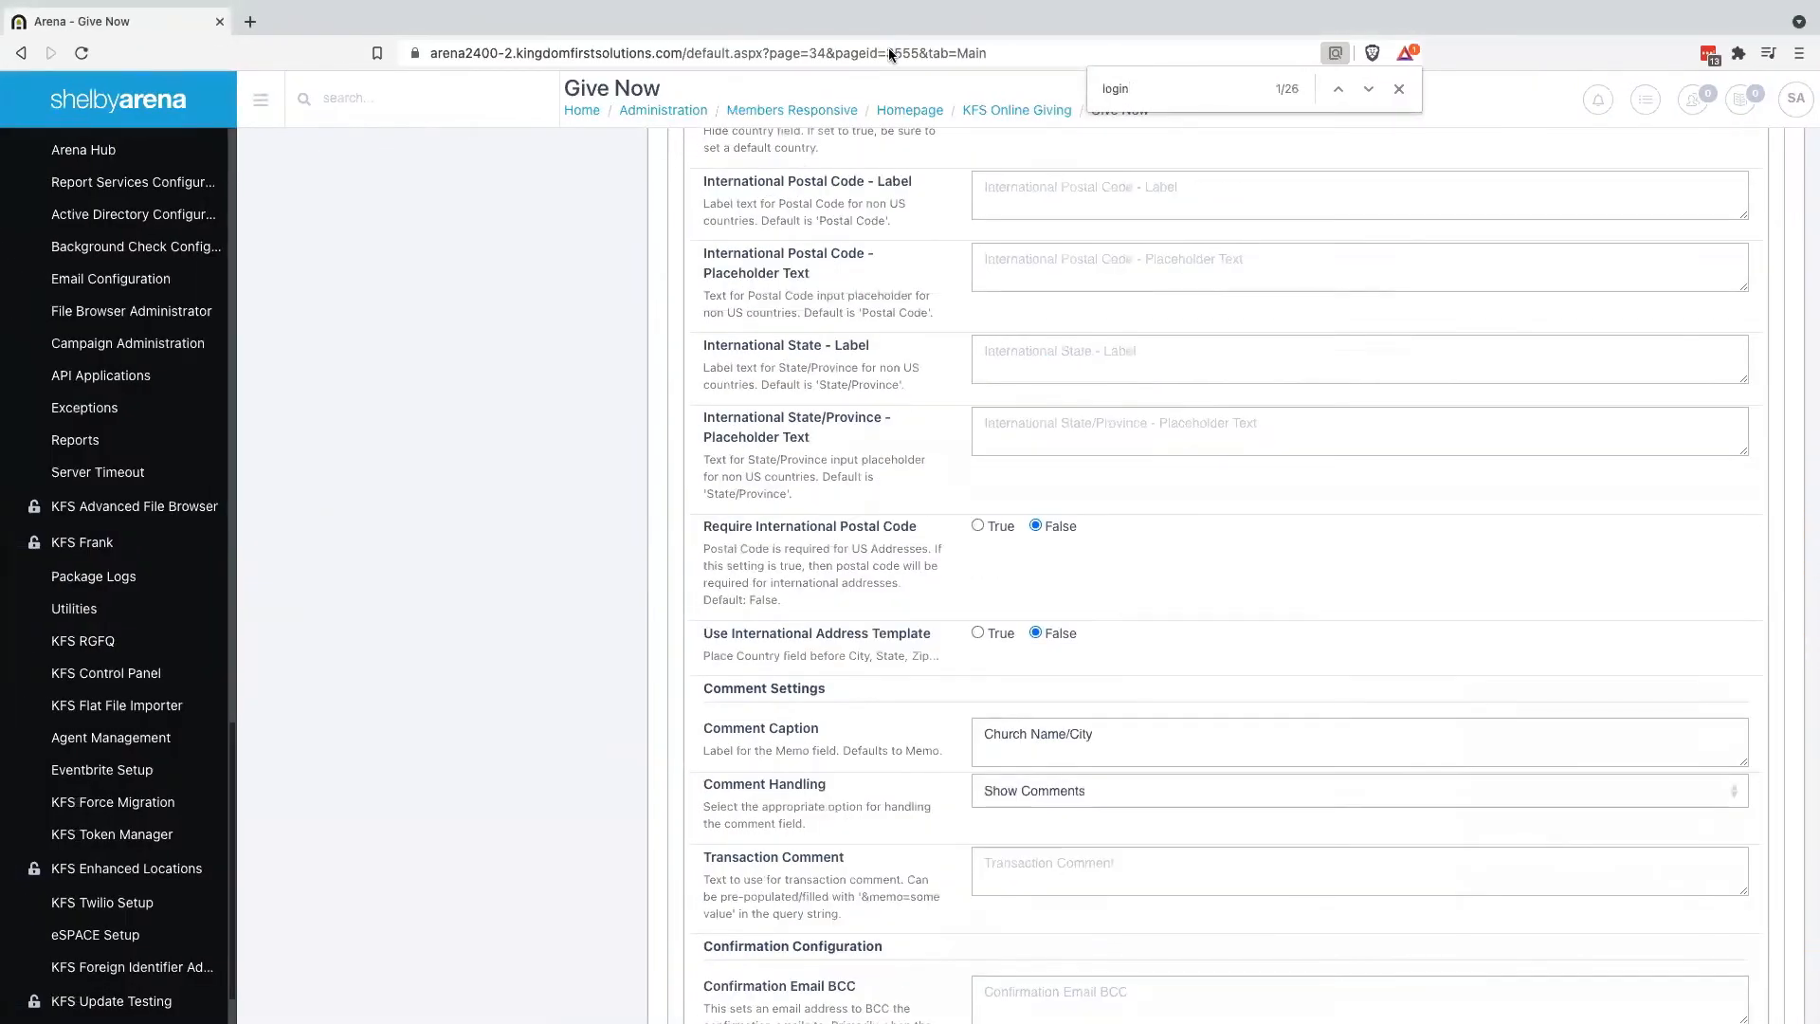
pyautogui.click(889, 54)
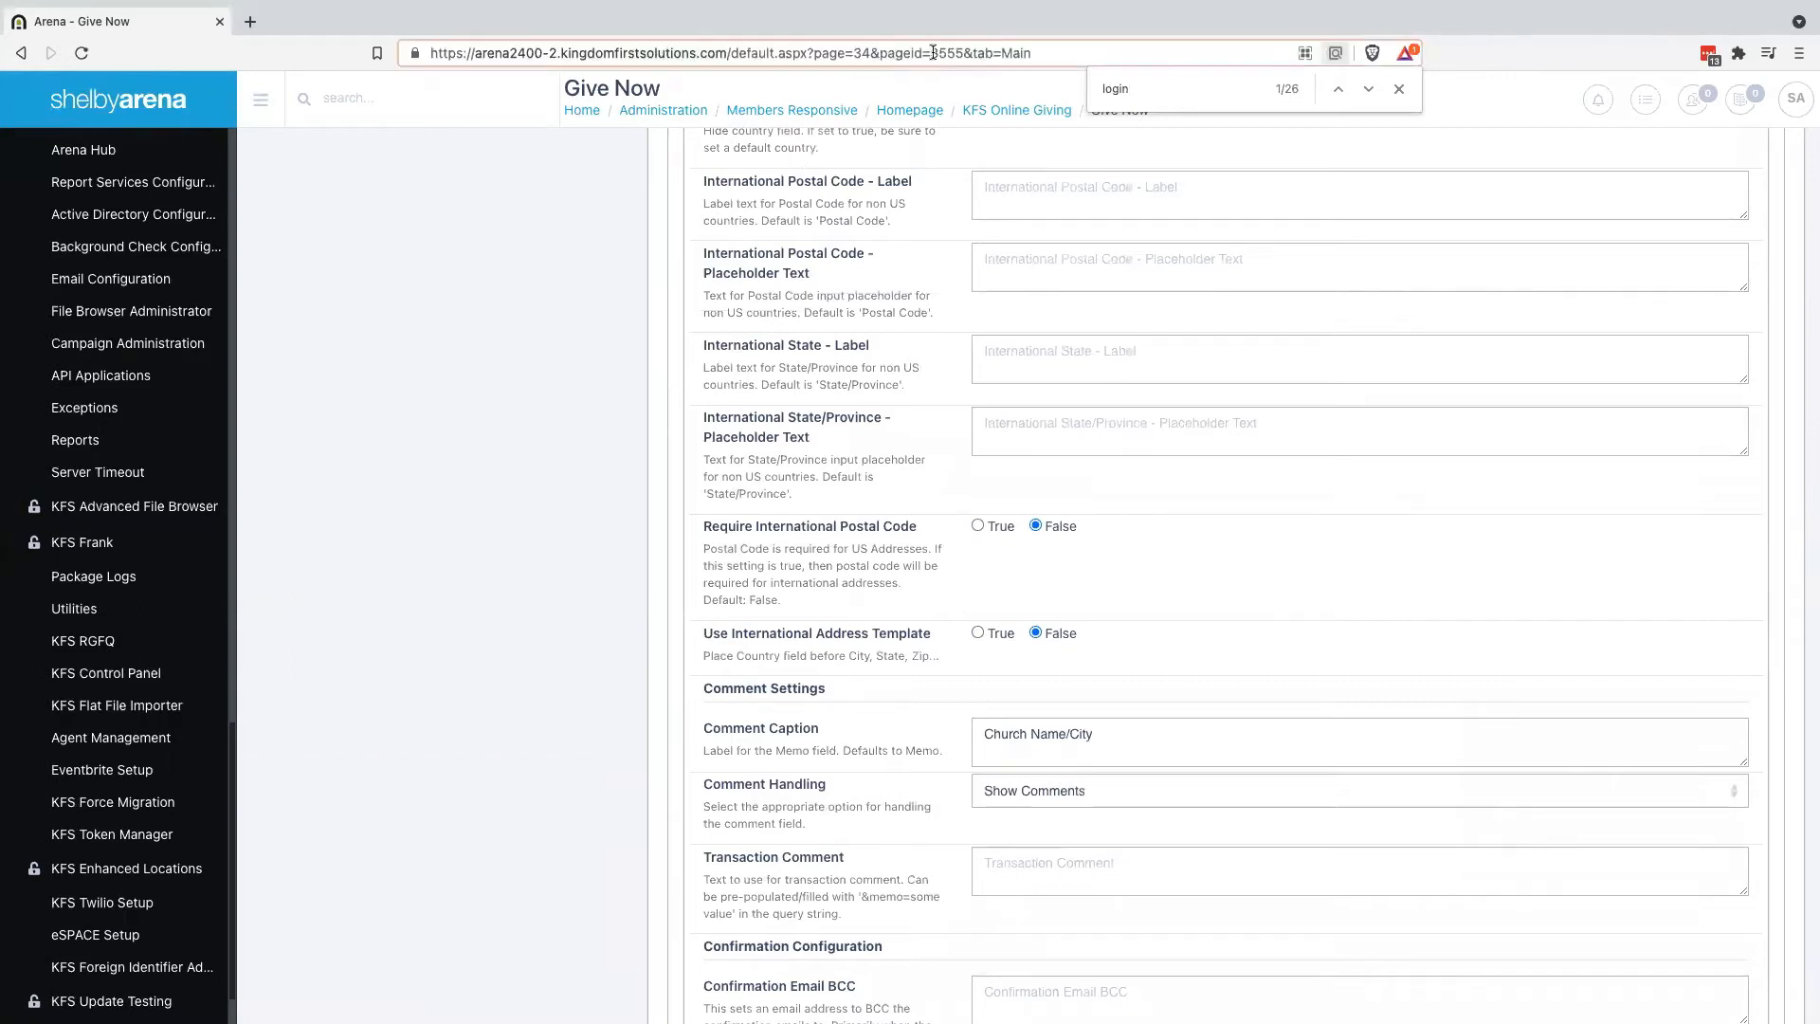
pyautogui.moveTo(932, 53); pyautogui.dragTo(1421, 33)
pyautogui.write('3342')
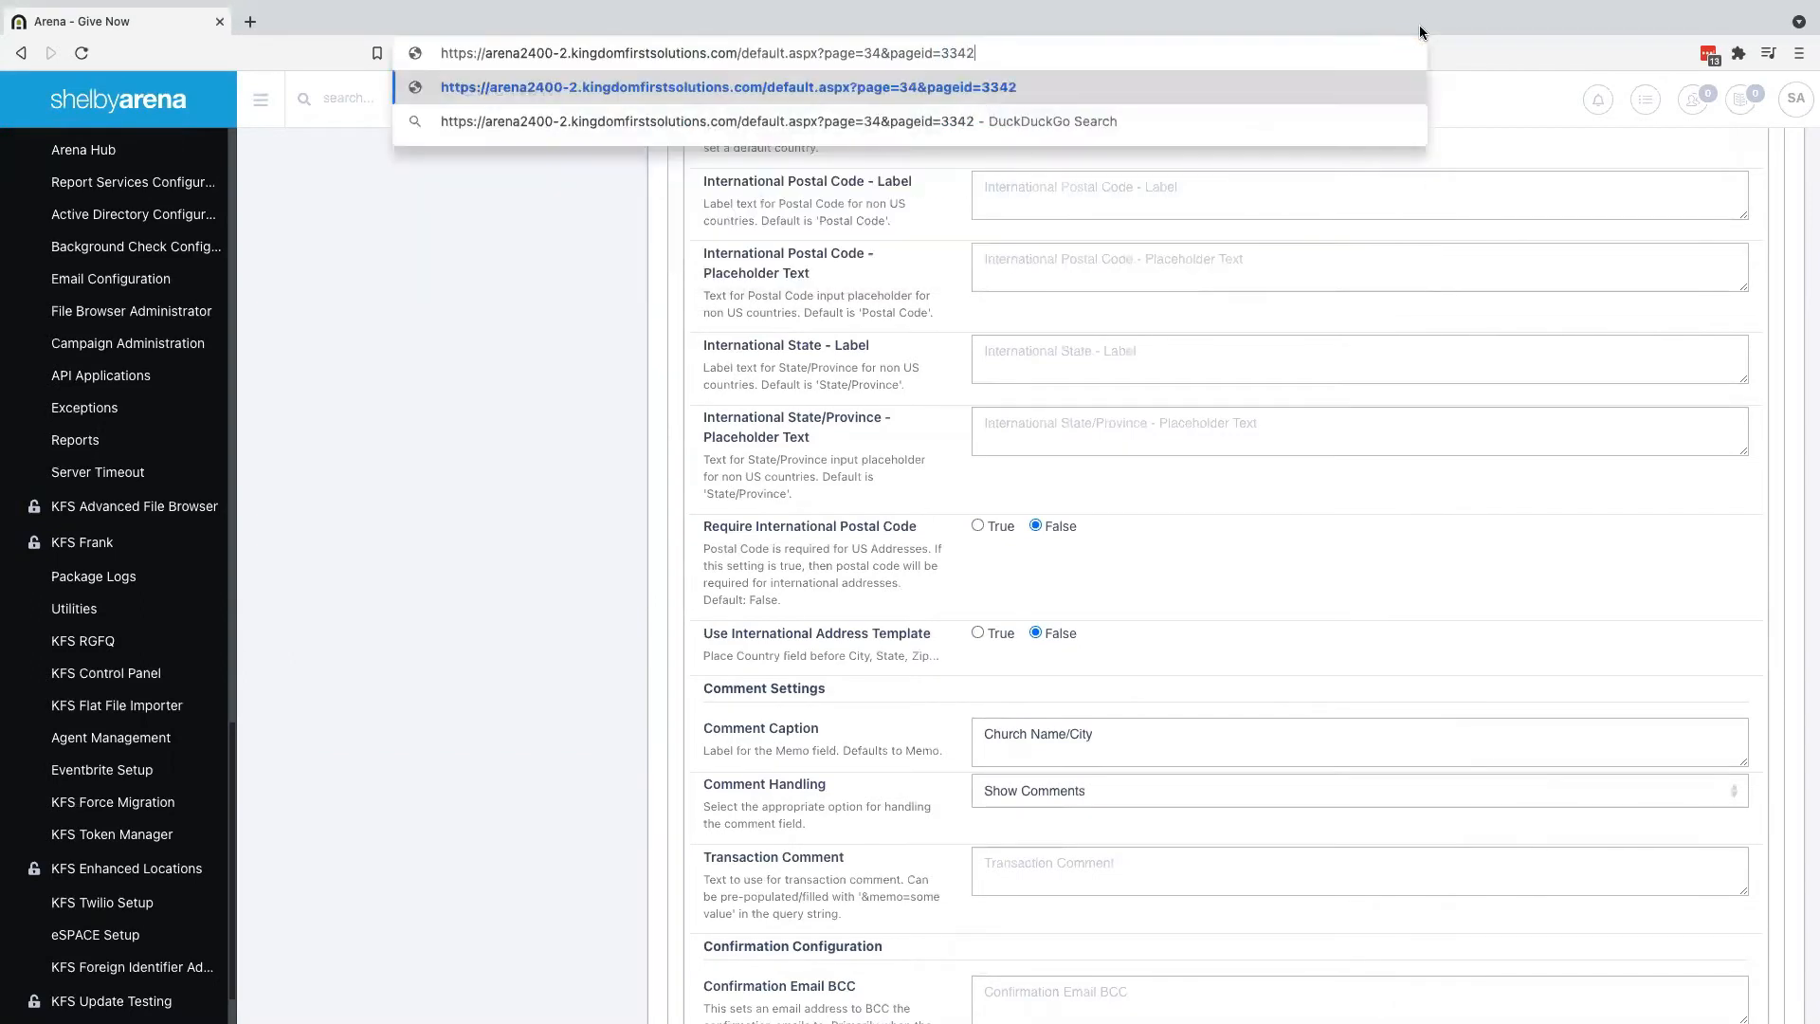
pyautogui.press('Return')
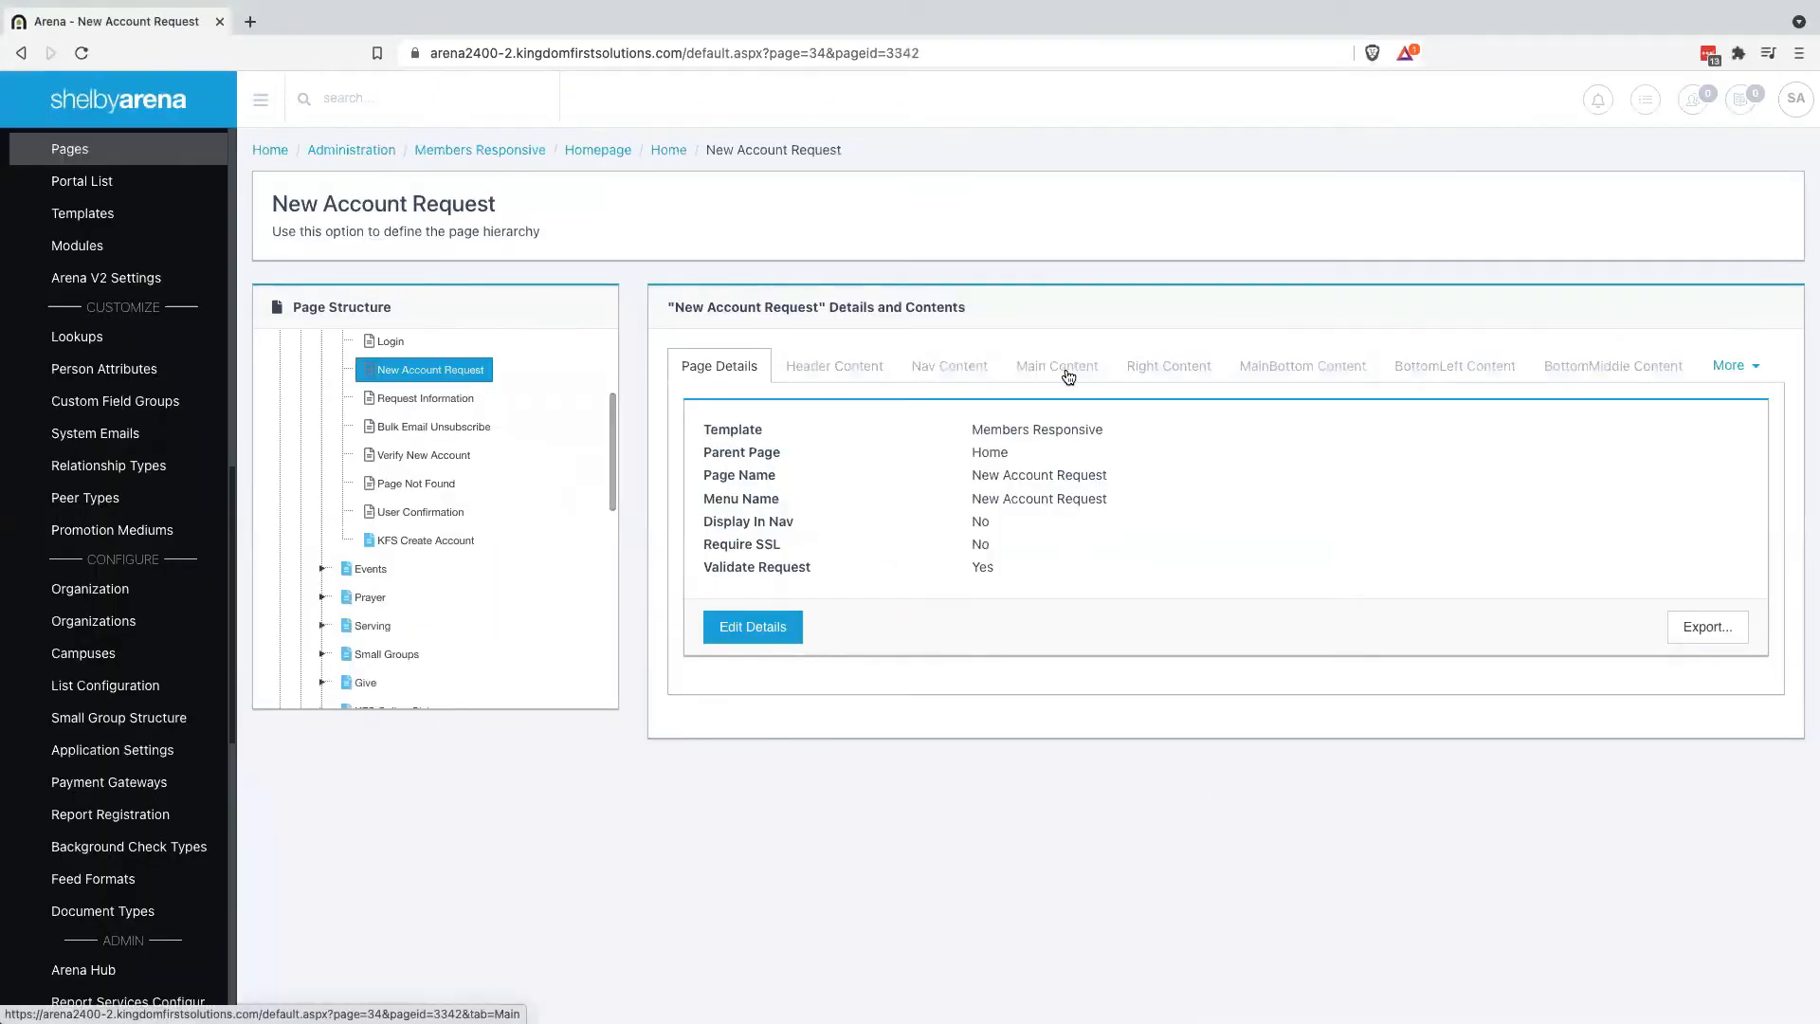
# Open the settings of the New Account Request module in page 3342's main content
pyautogui.click(1066, 370)
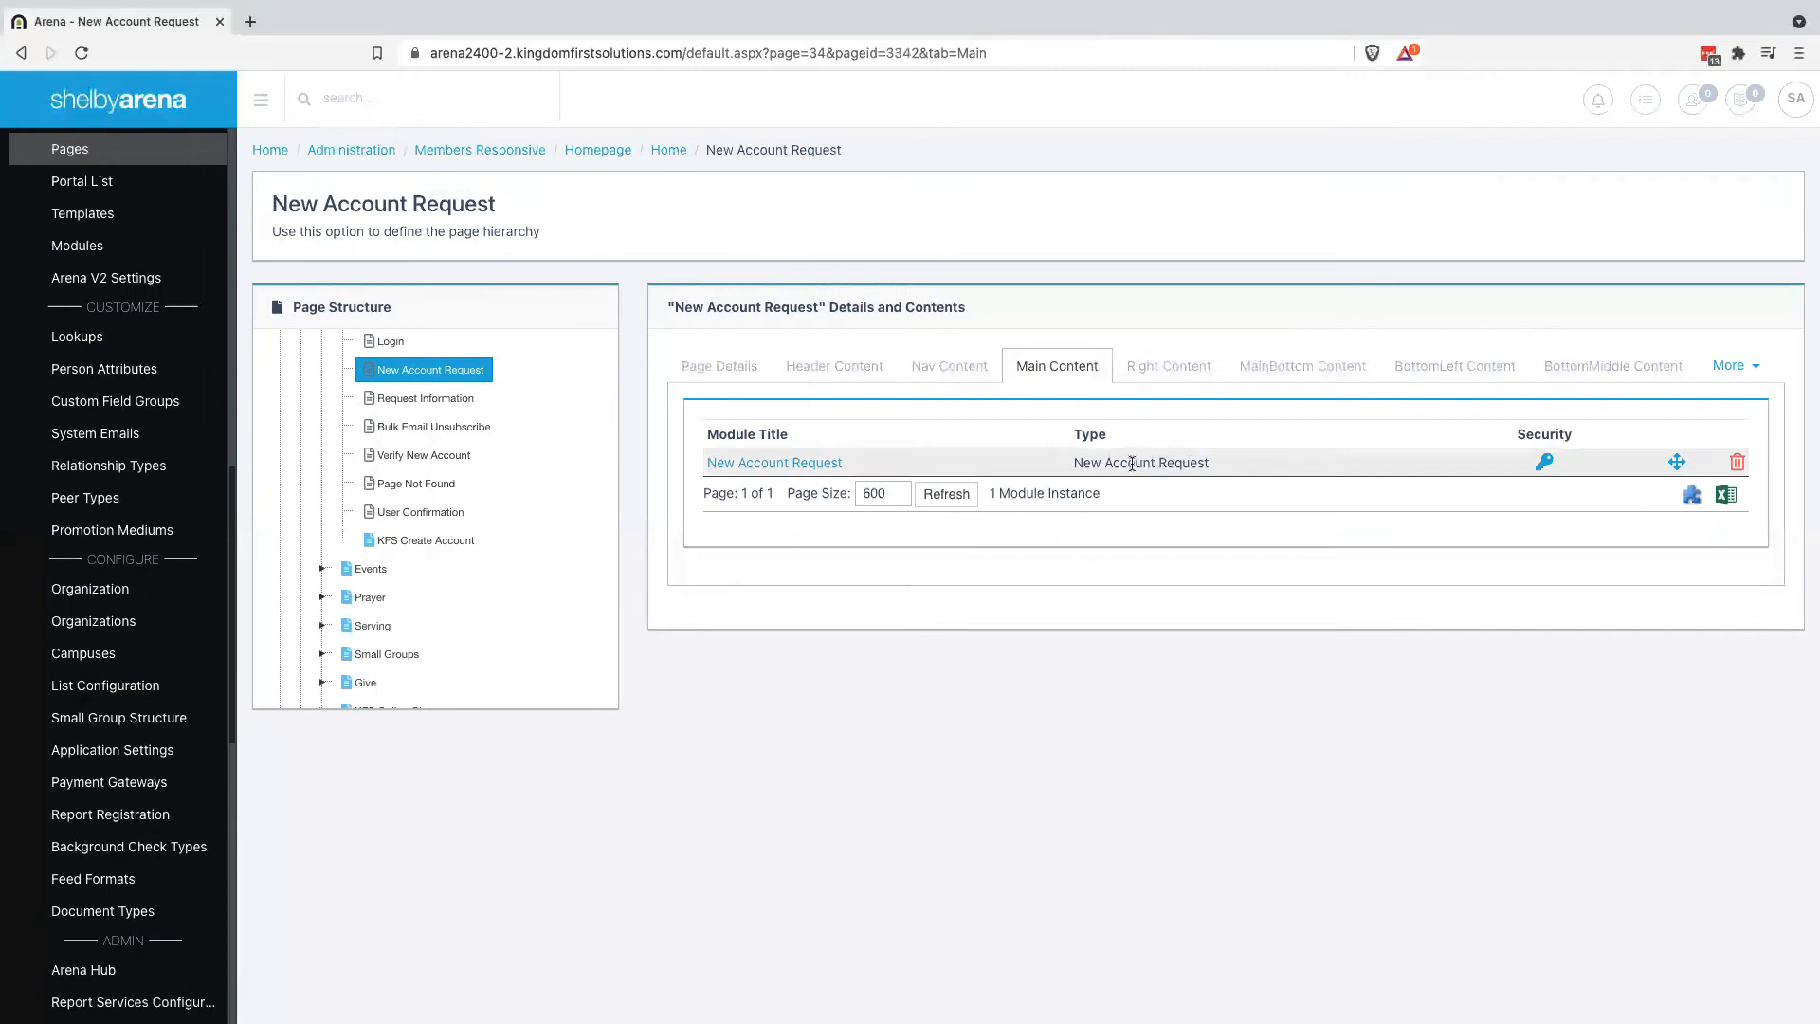
pyautogui.scroll(2, 528, 506)
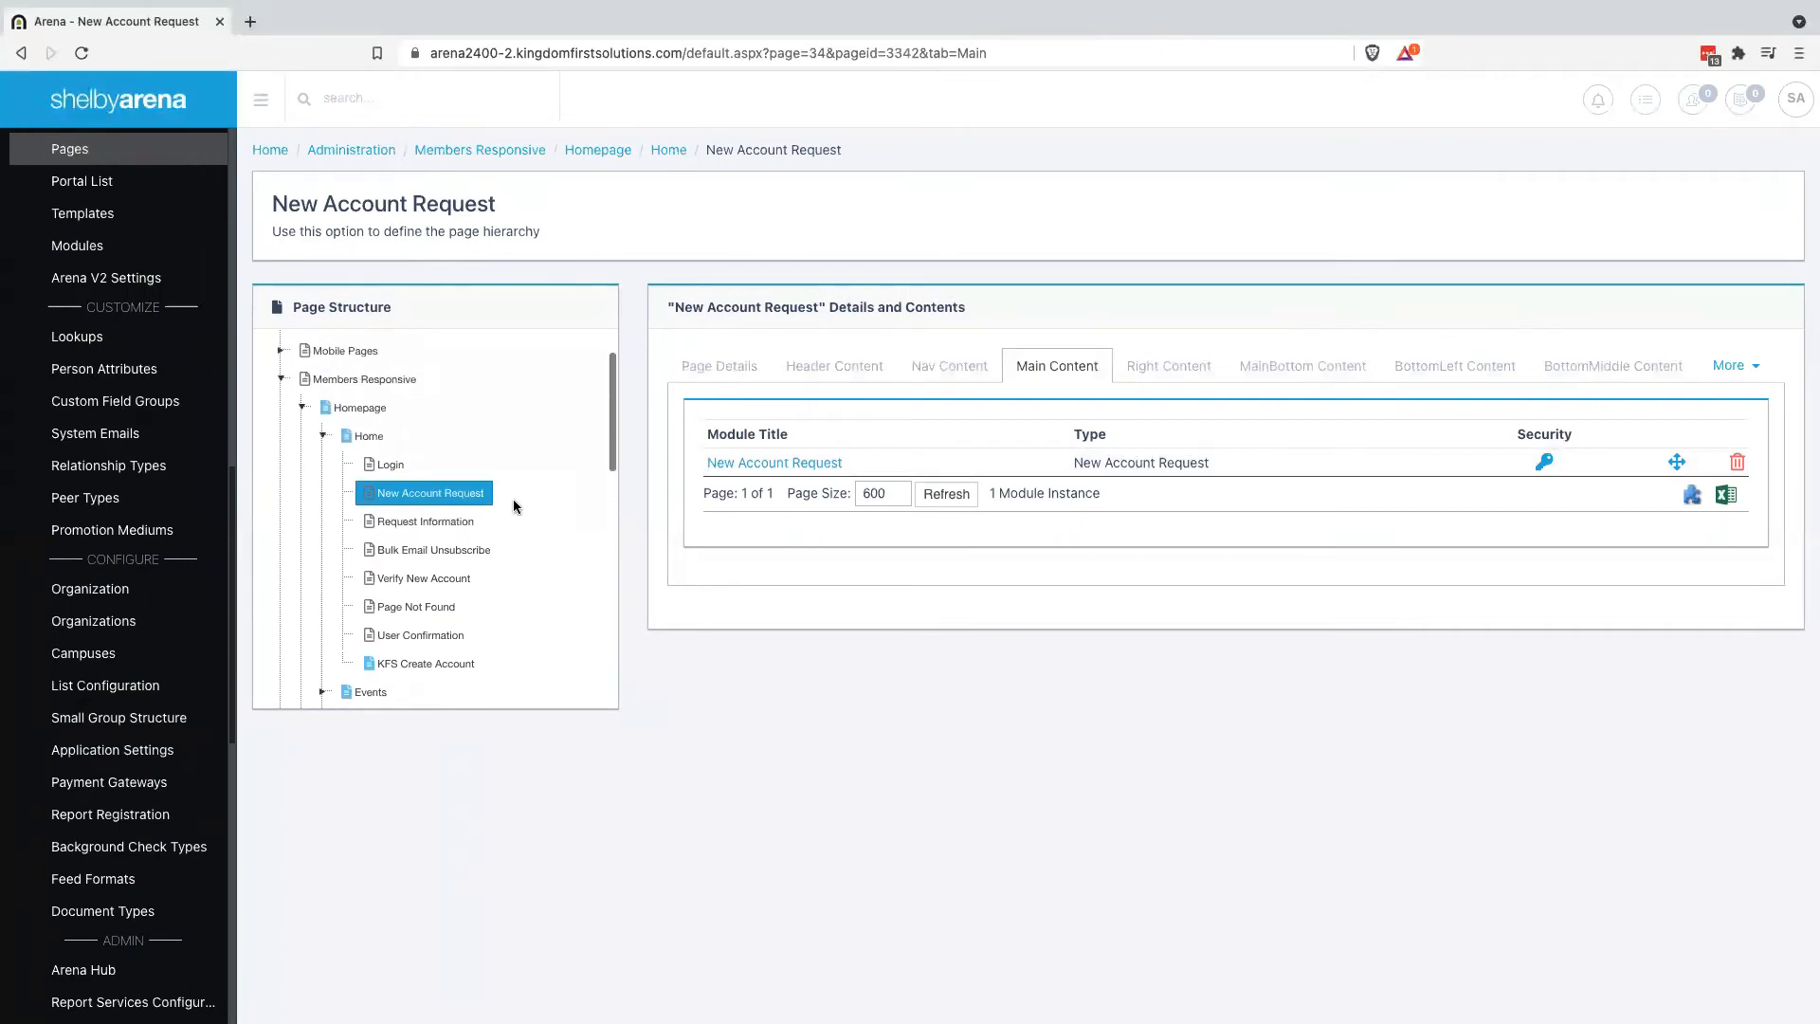
pyautogui.scroll(-1, 485, 545)
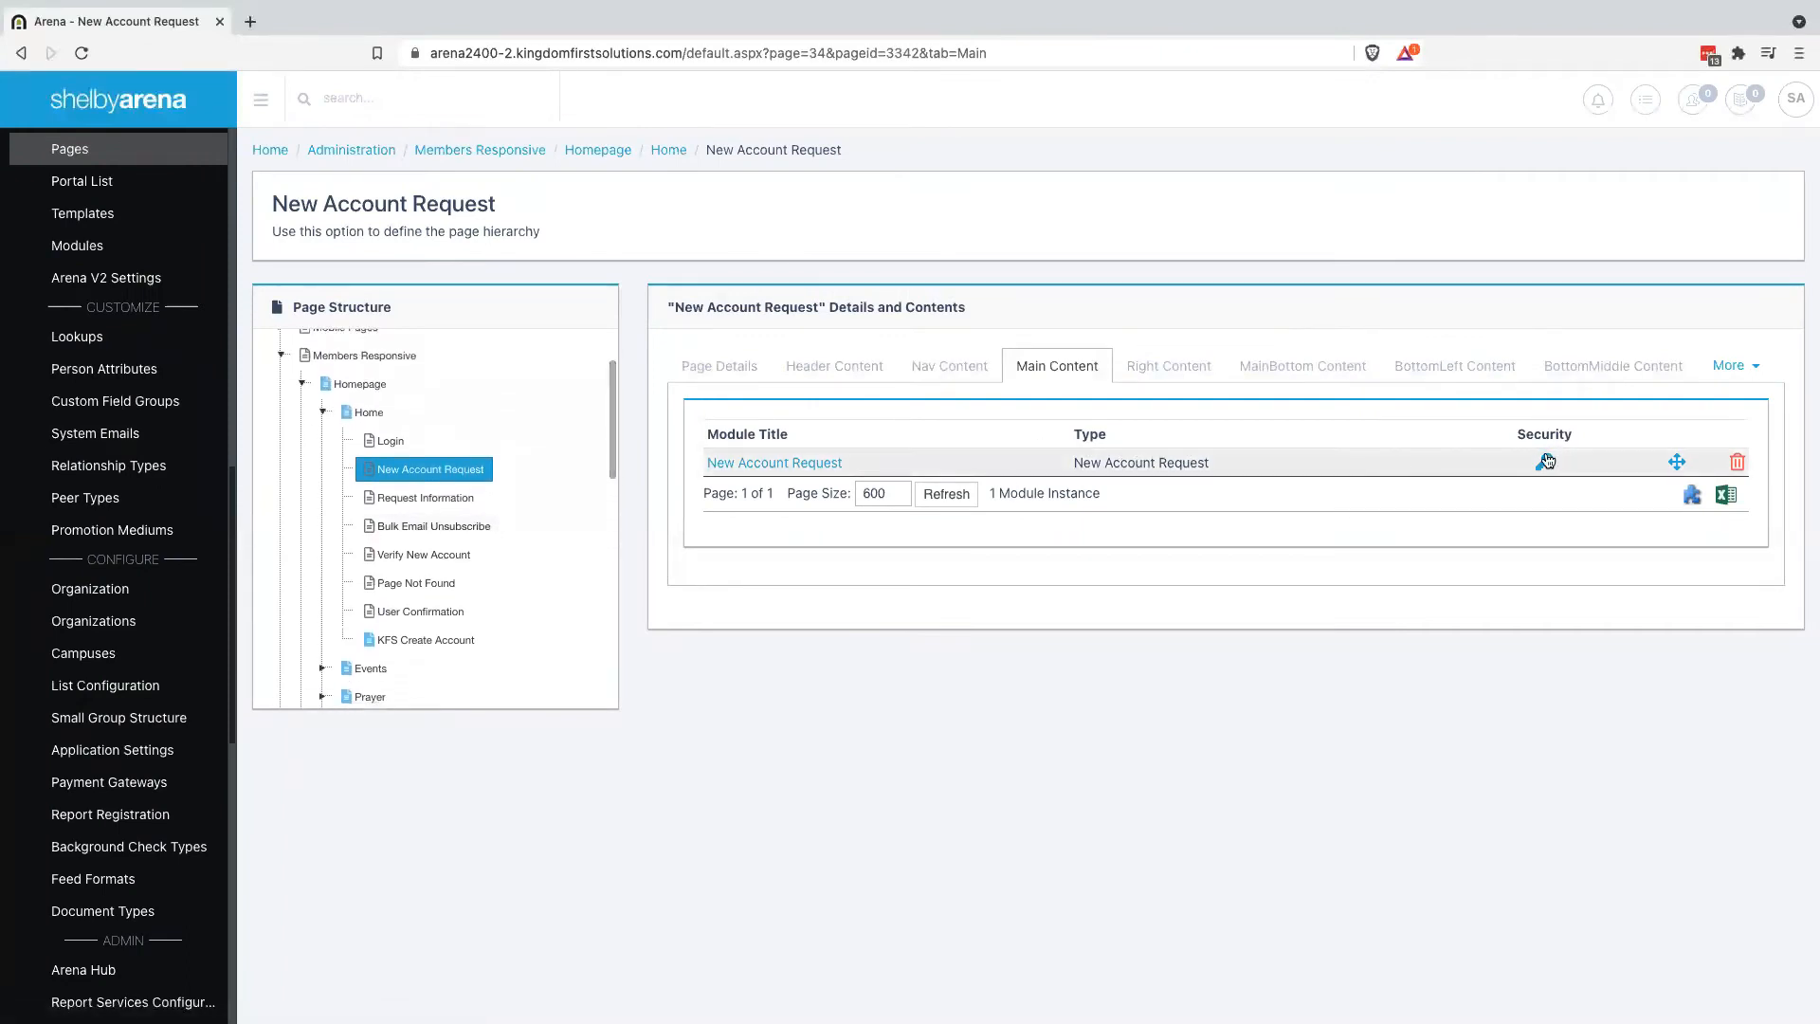
pyautogui.click(763, 462)
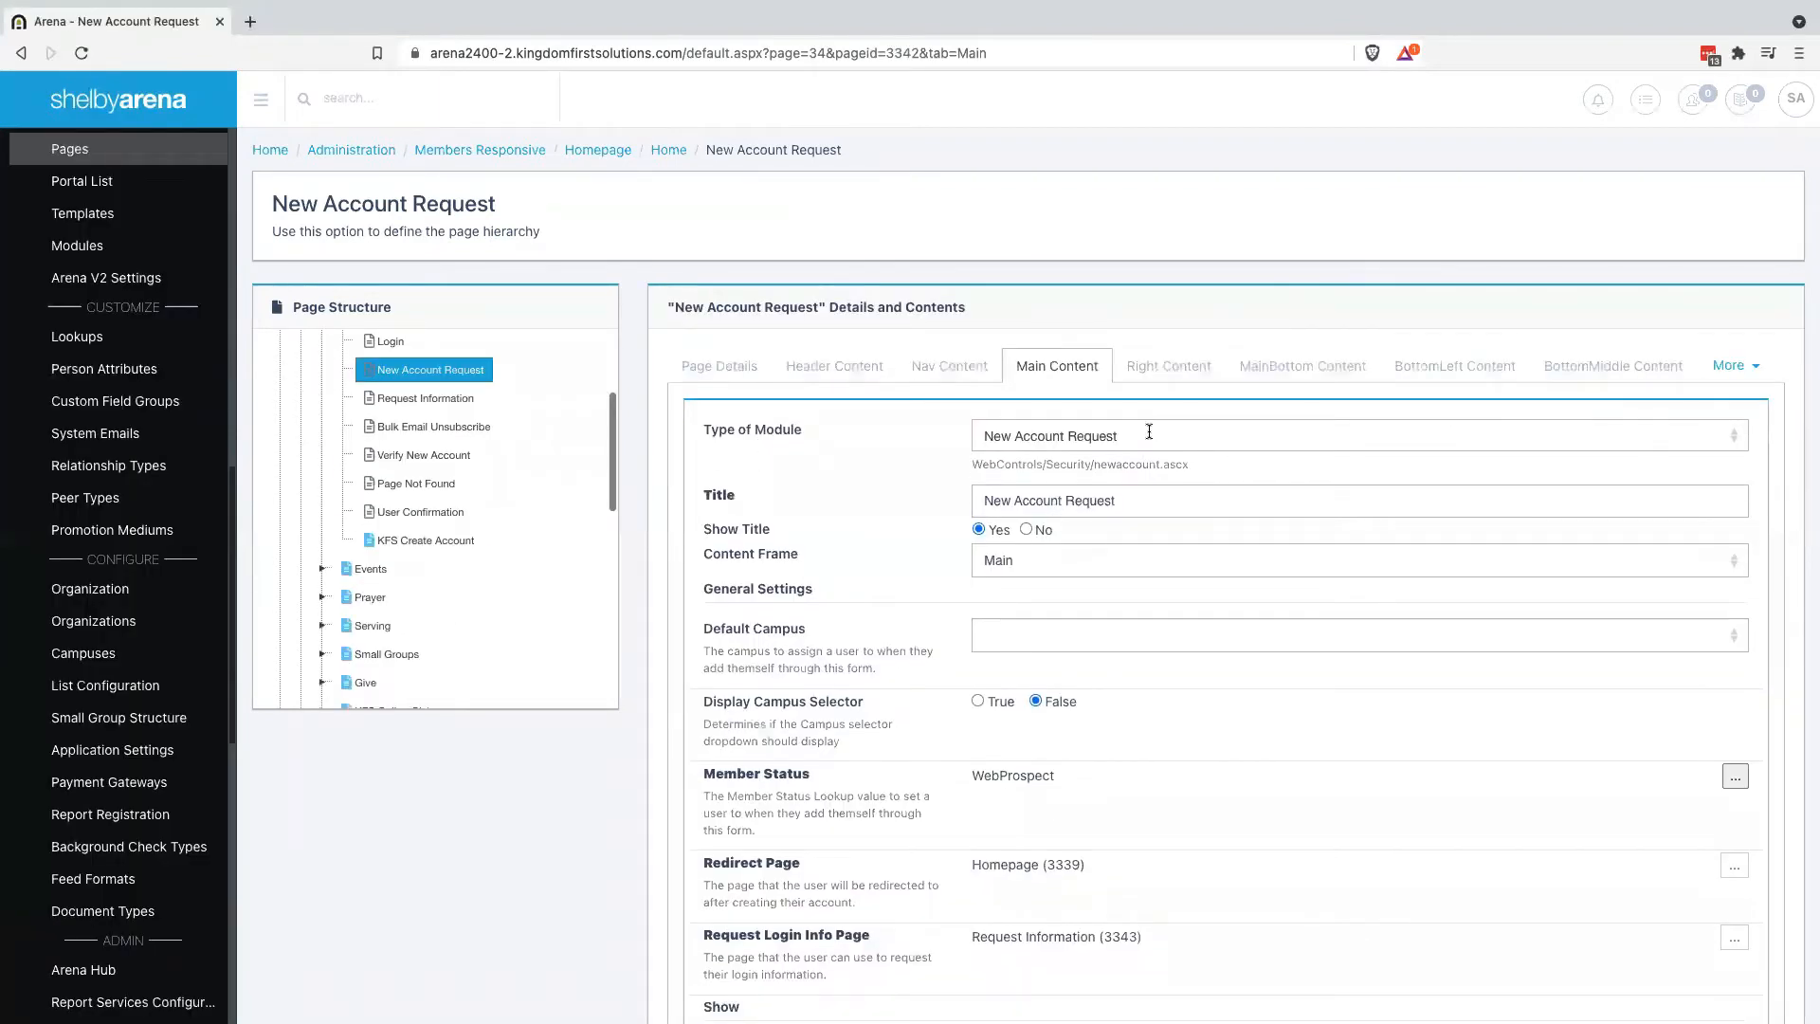
# Change the module type to KFS Create Account by filtering the type list for 'kfs'
pyautogui.click(1180, 435)
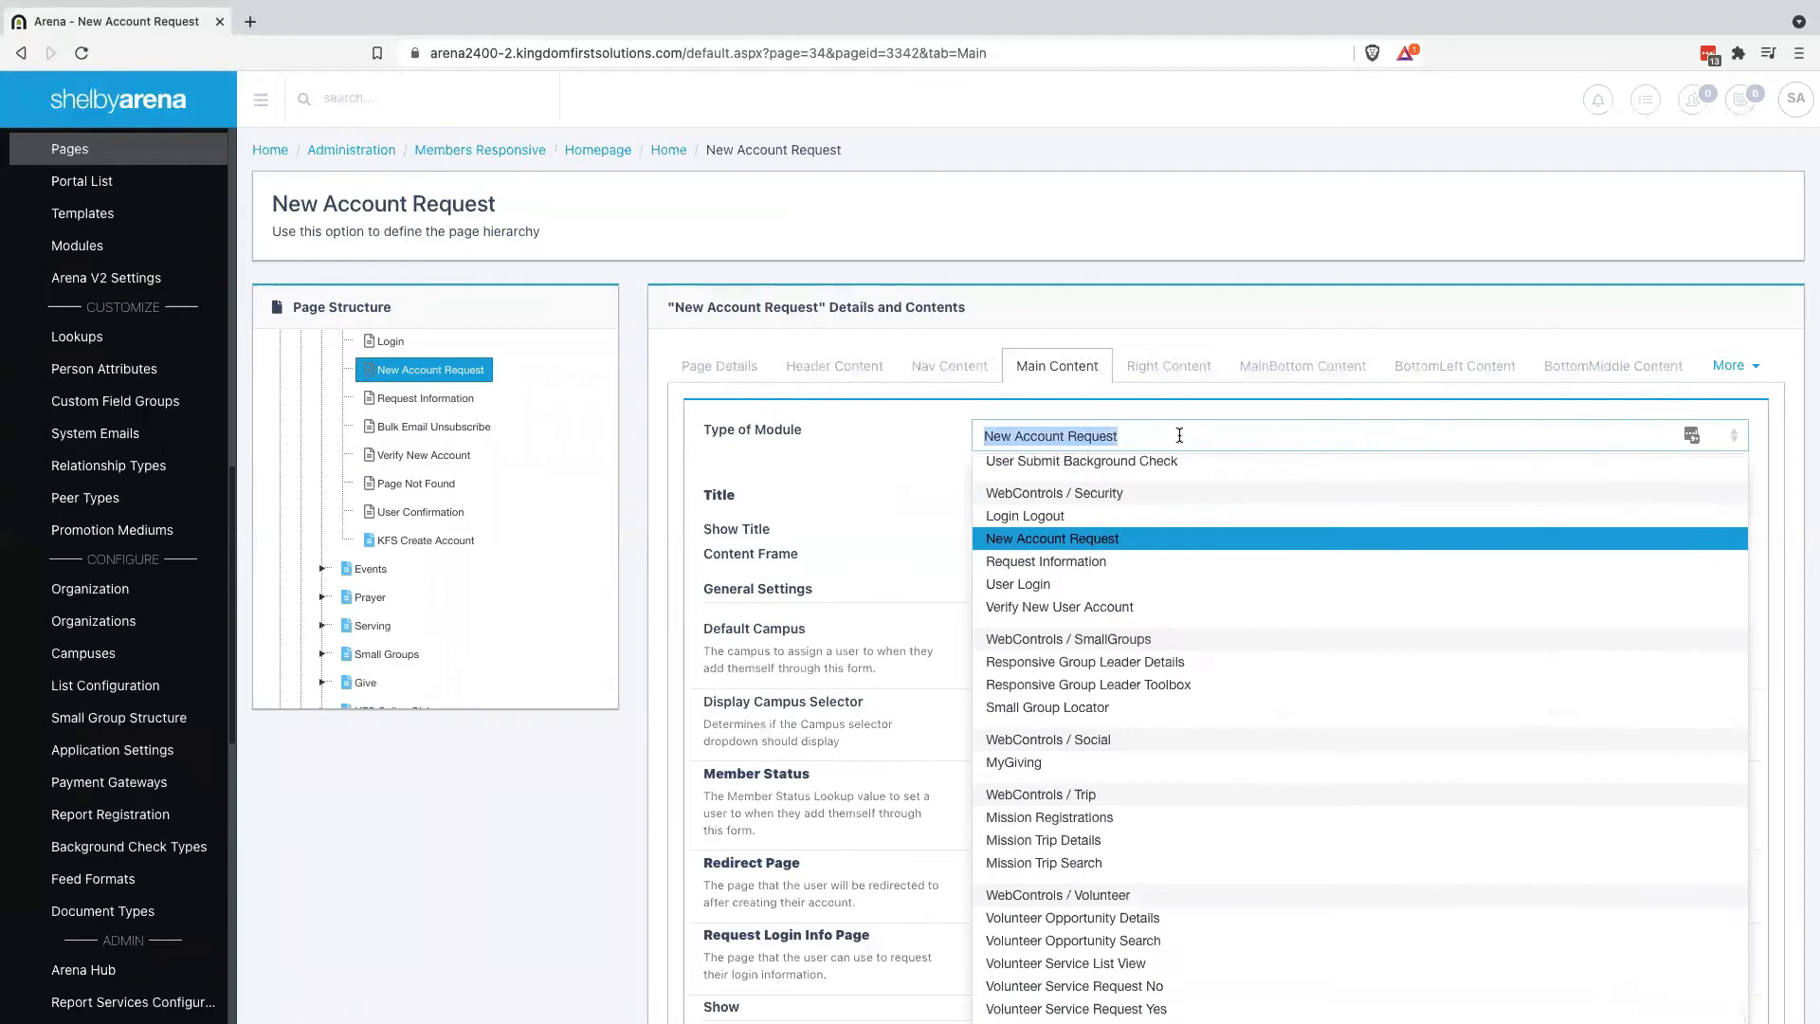
pyautogui.write('kfs')
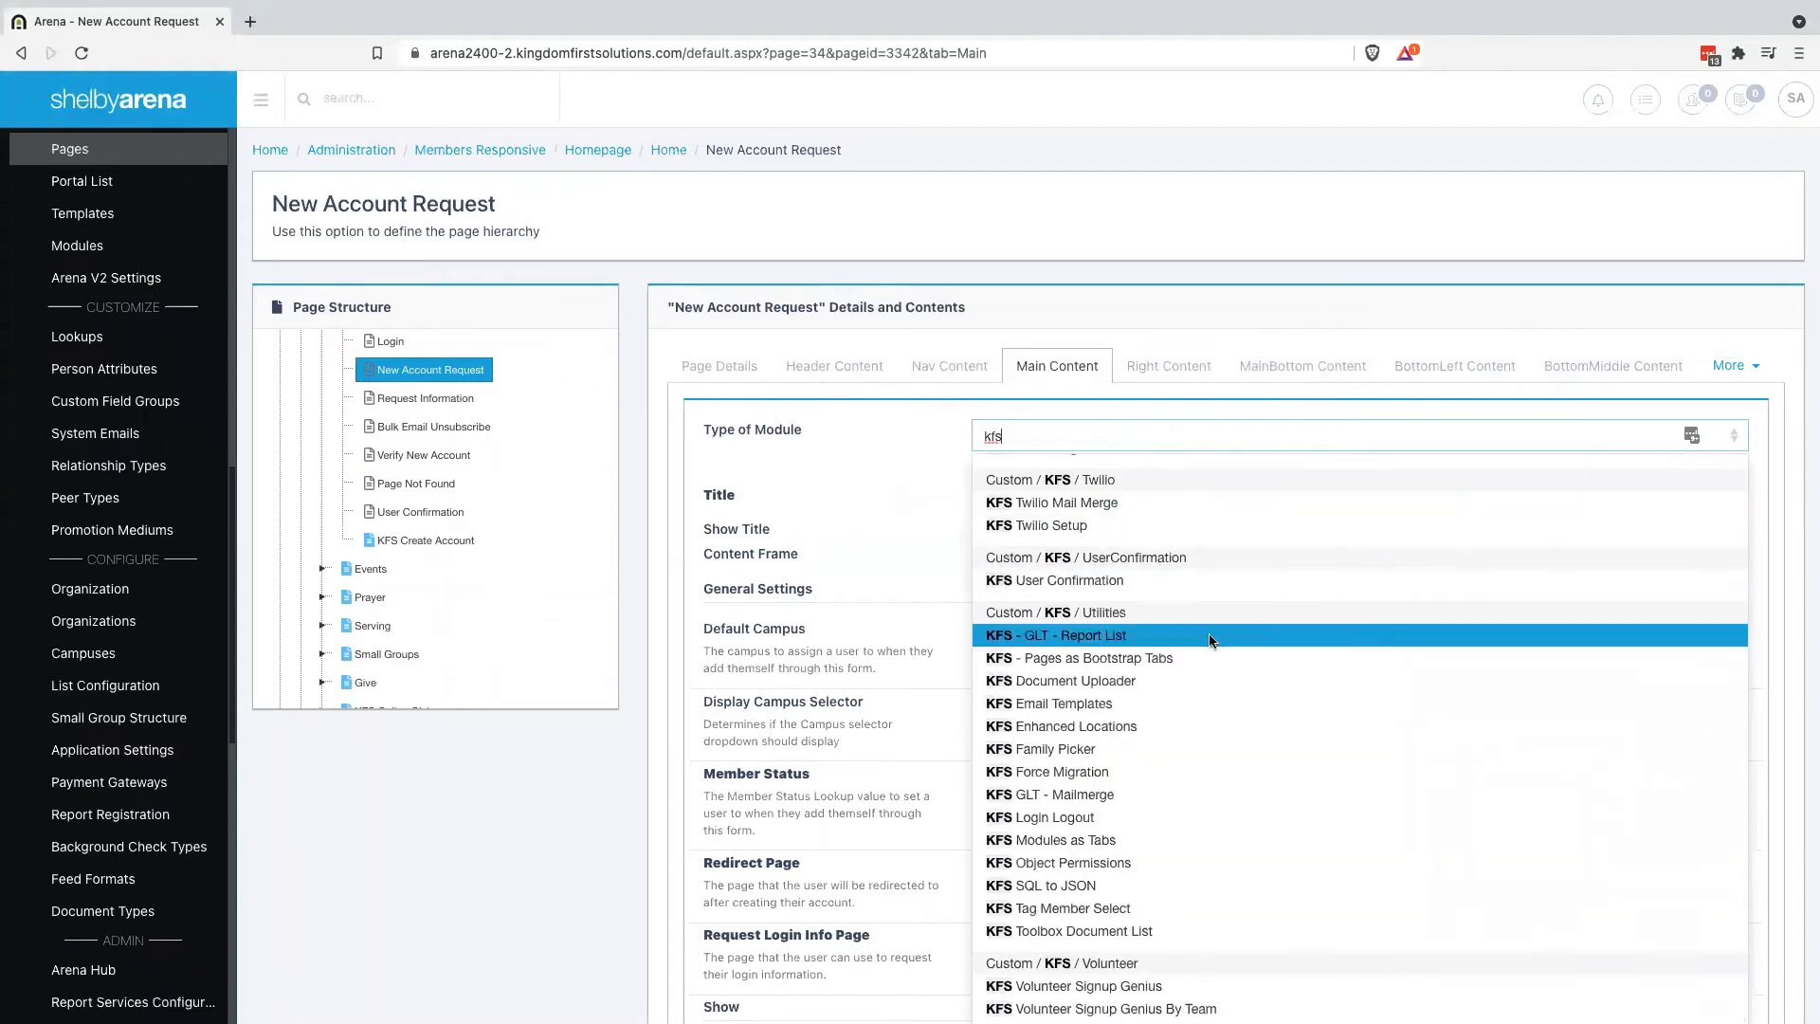
pyautogui.scroll(-2, 1221, 719)
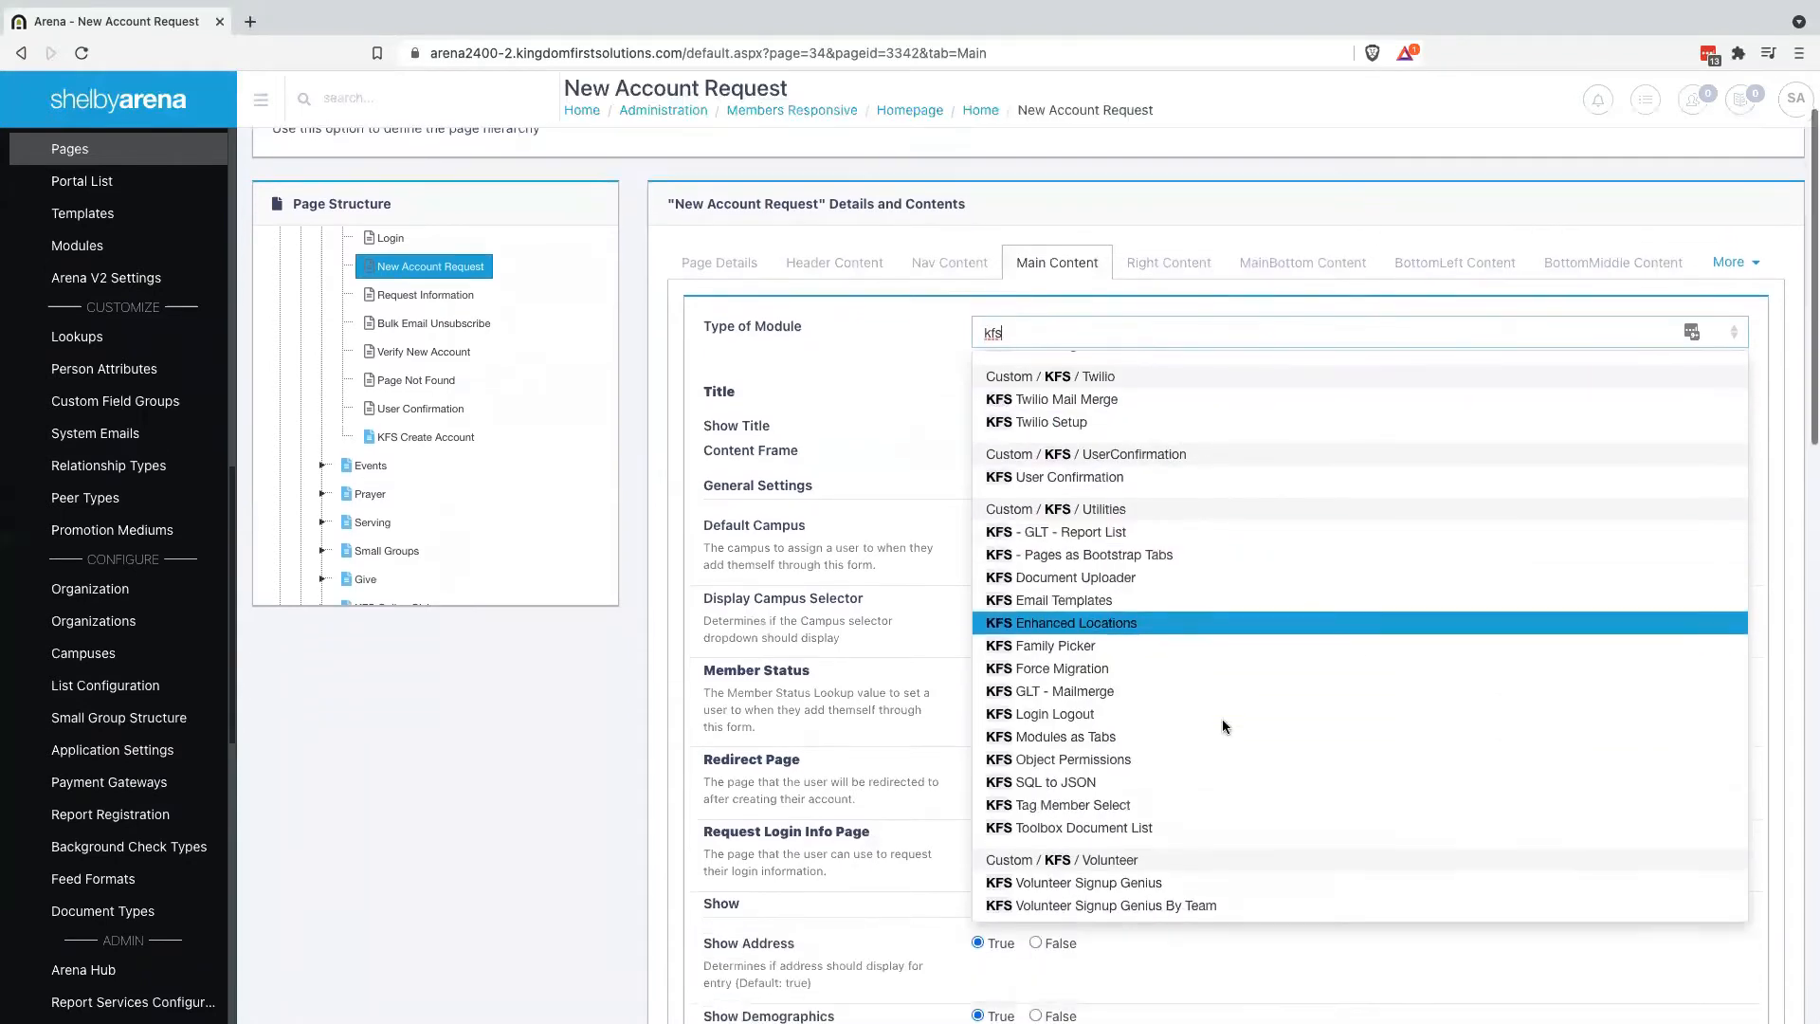
pyautogui.scroll(8, 1223, 727)
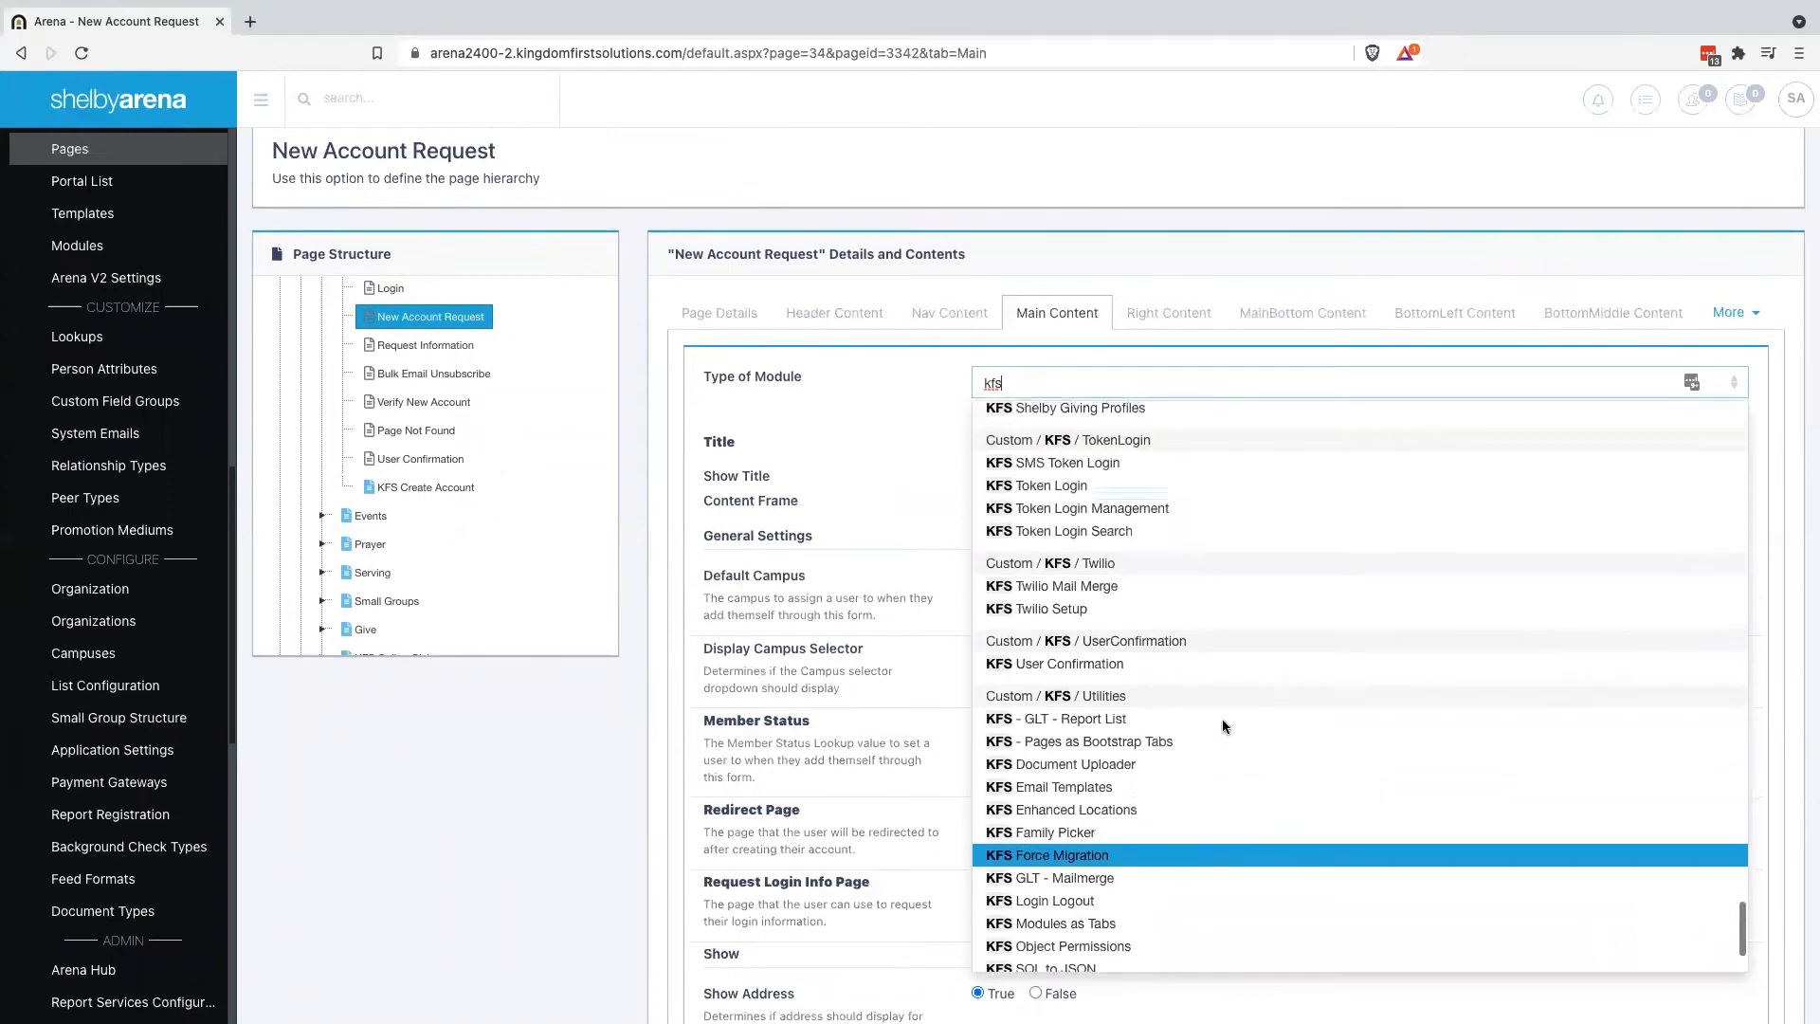
pyautogui.scroll(4, 1223, 726)
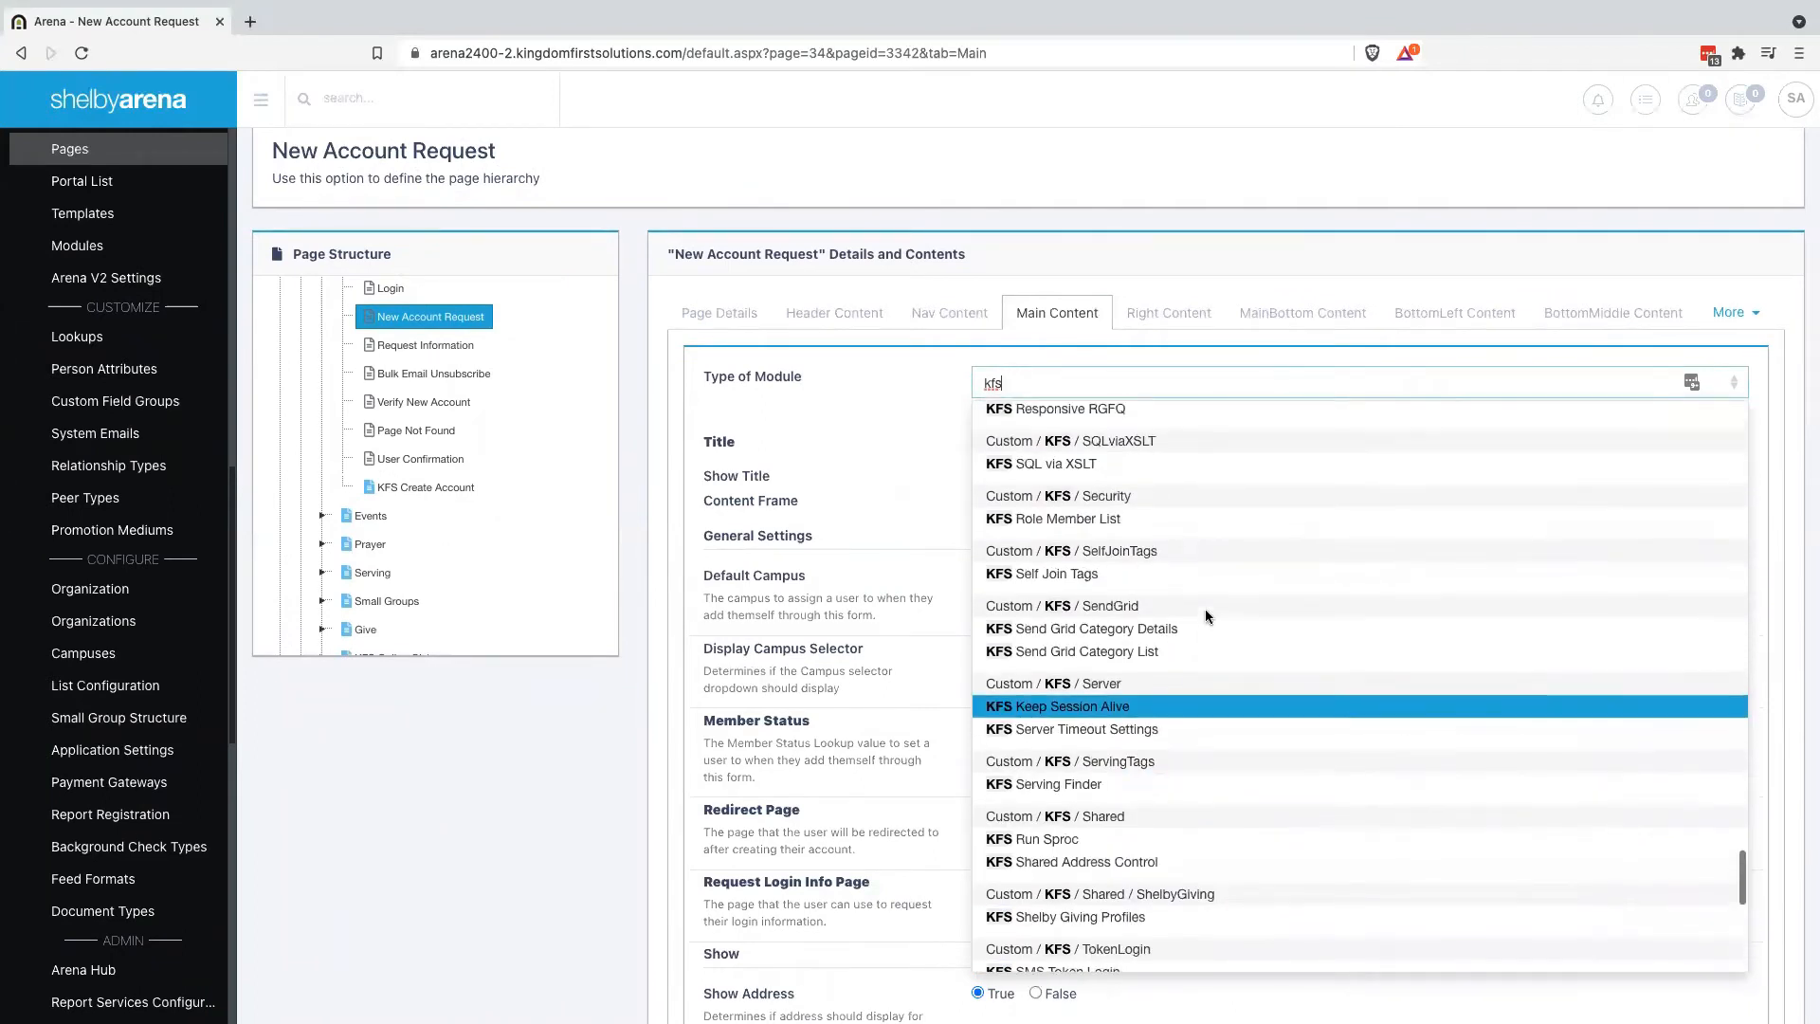
pyautogui.scroll(7, 1206, 616)
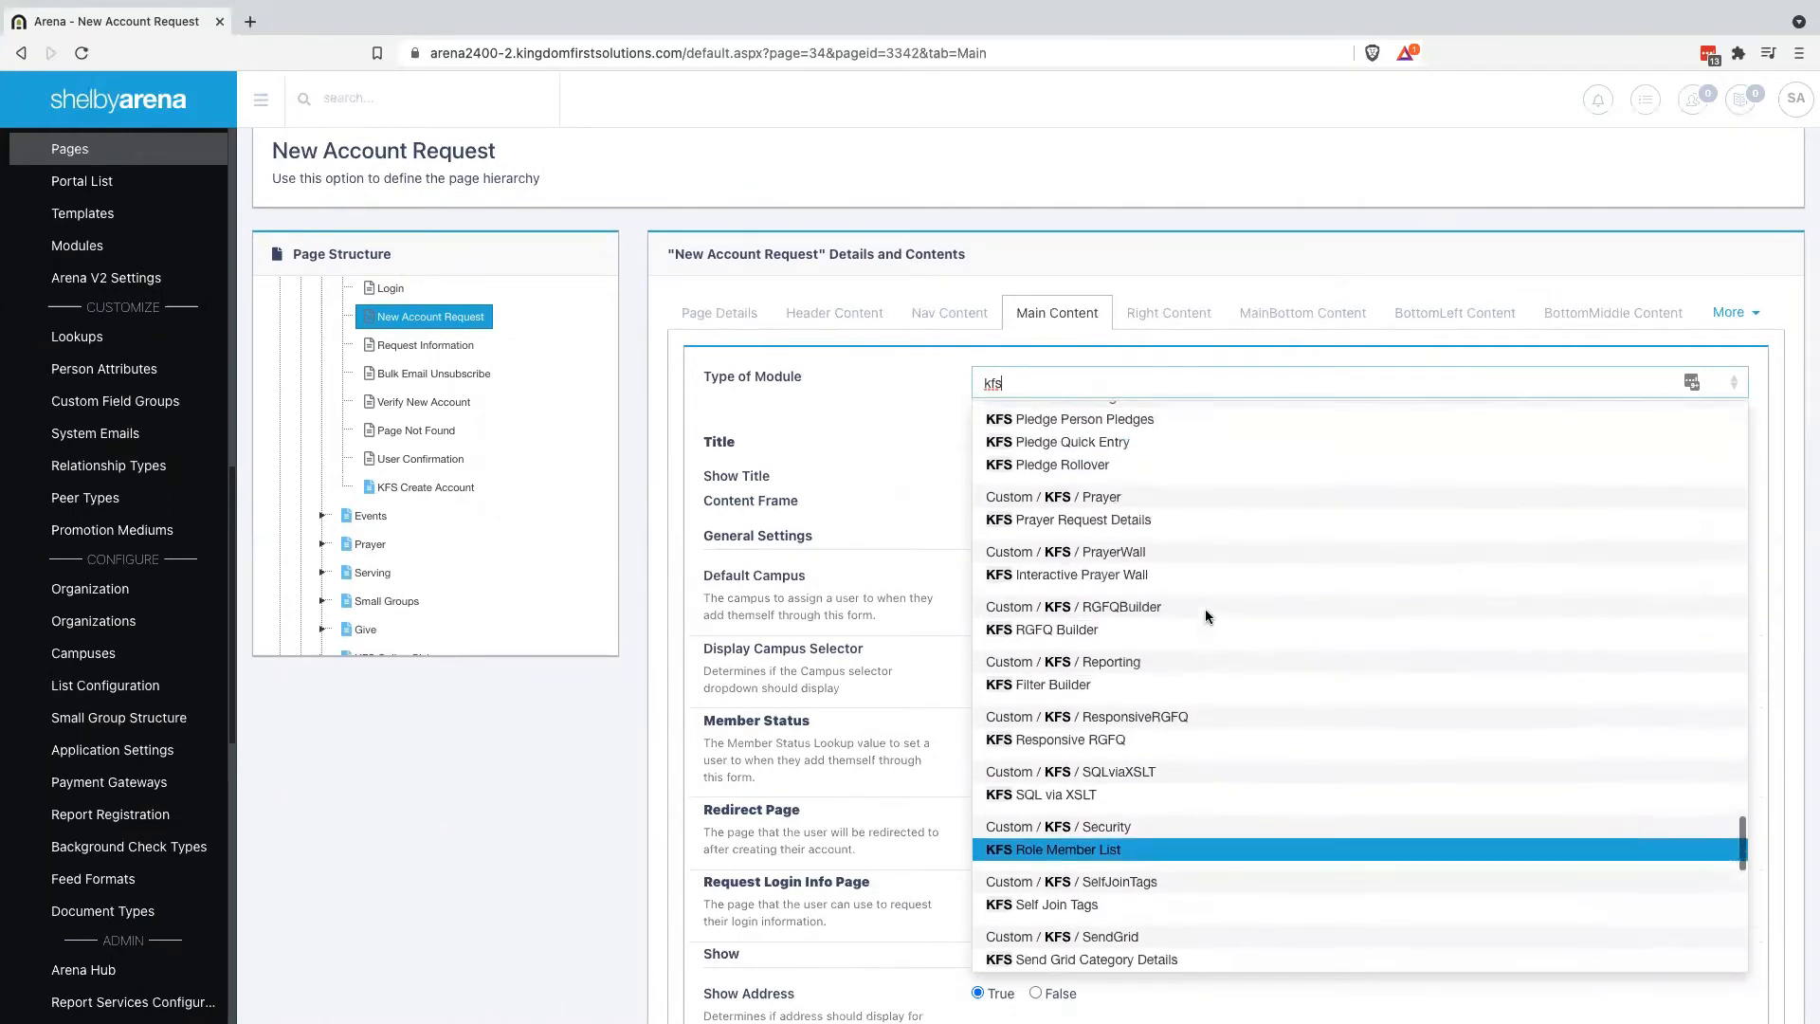
pyautogui.scroll(10, 1204, 609)
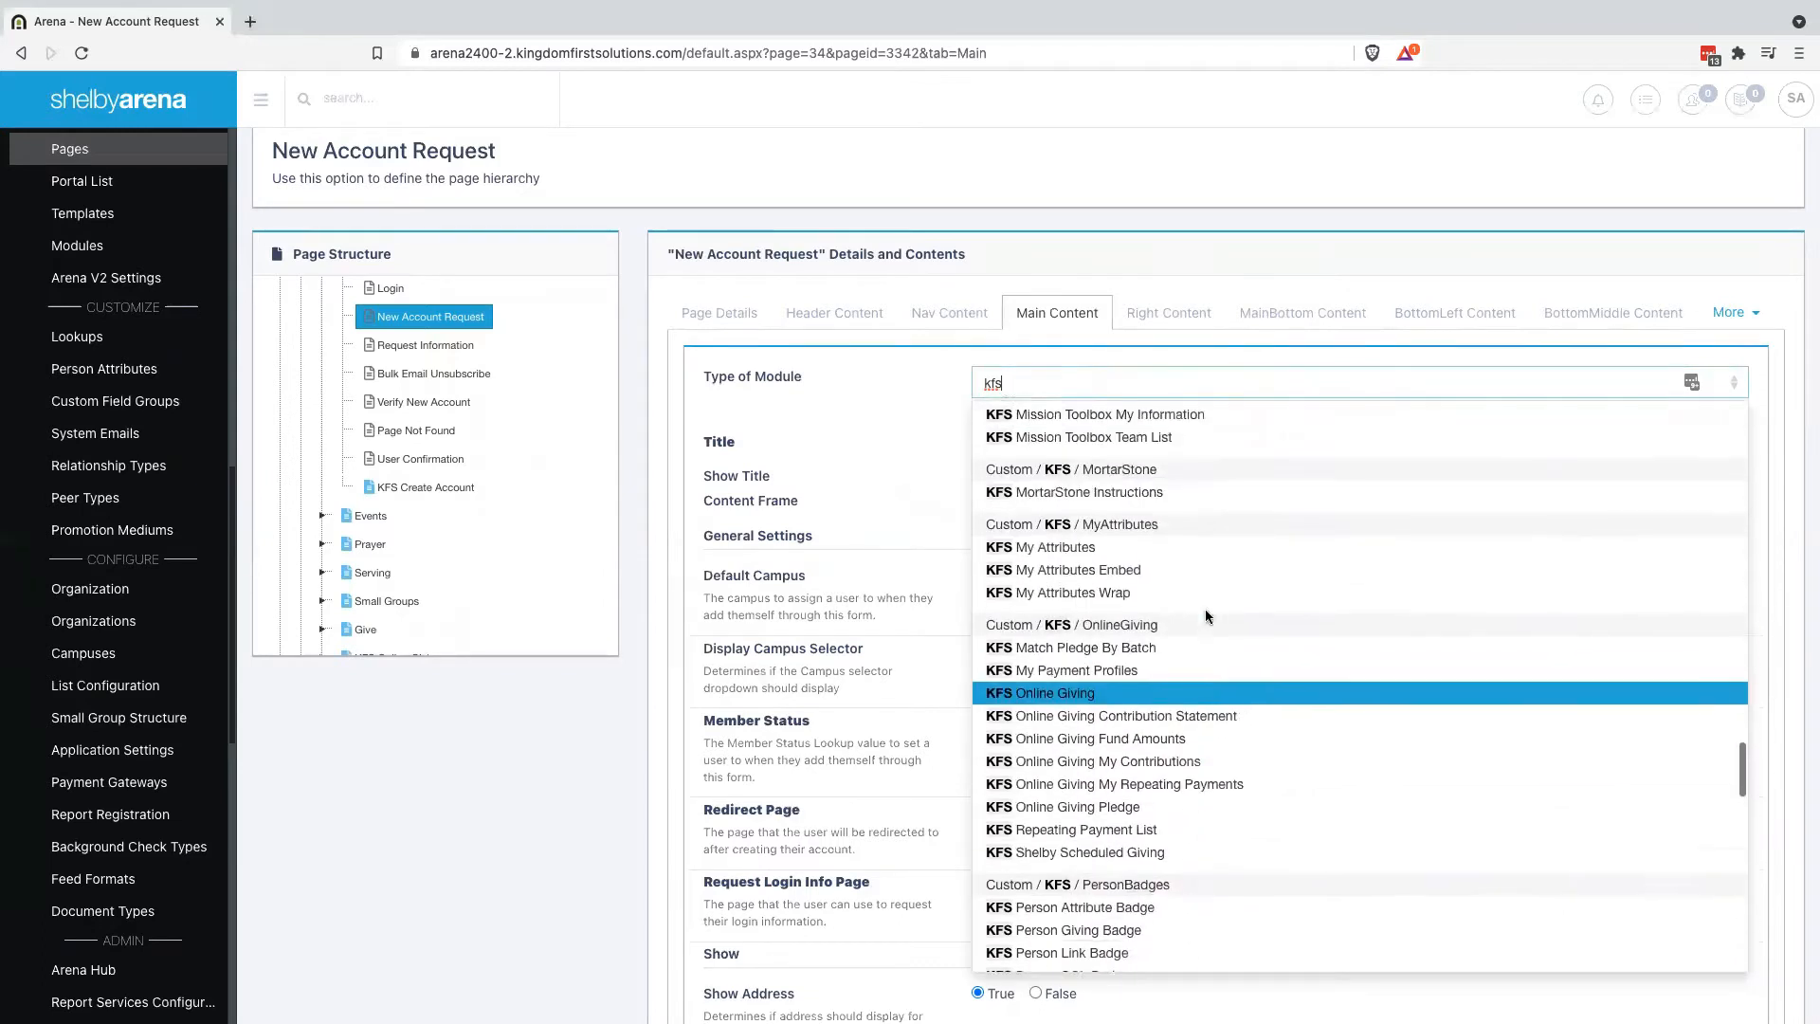
pyautogui.scroll(10, 1206, 614)
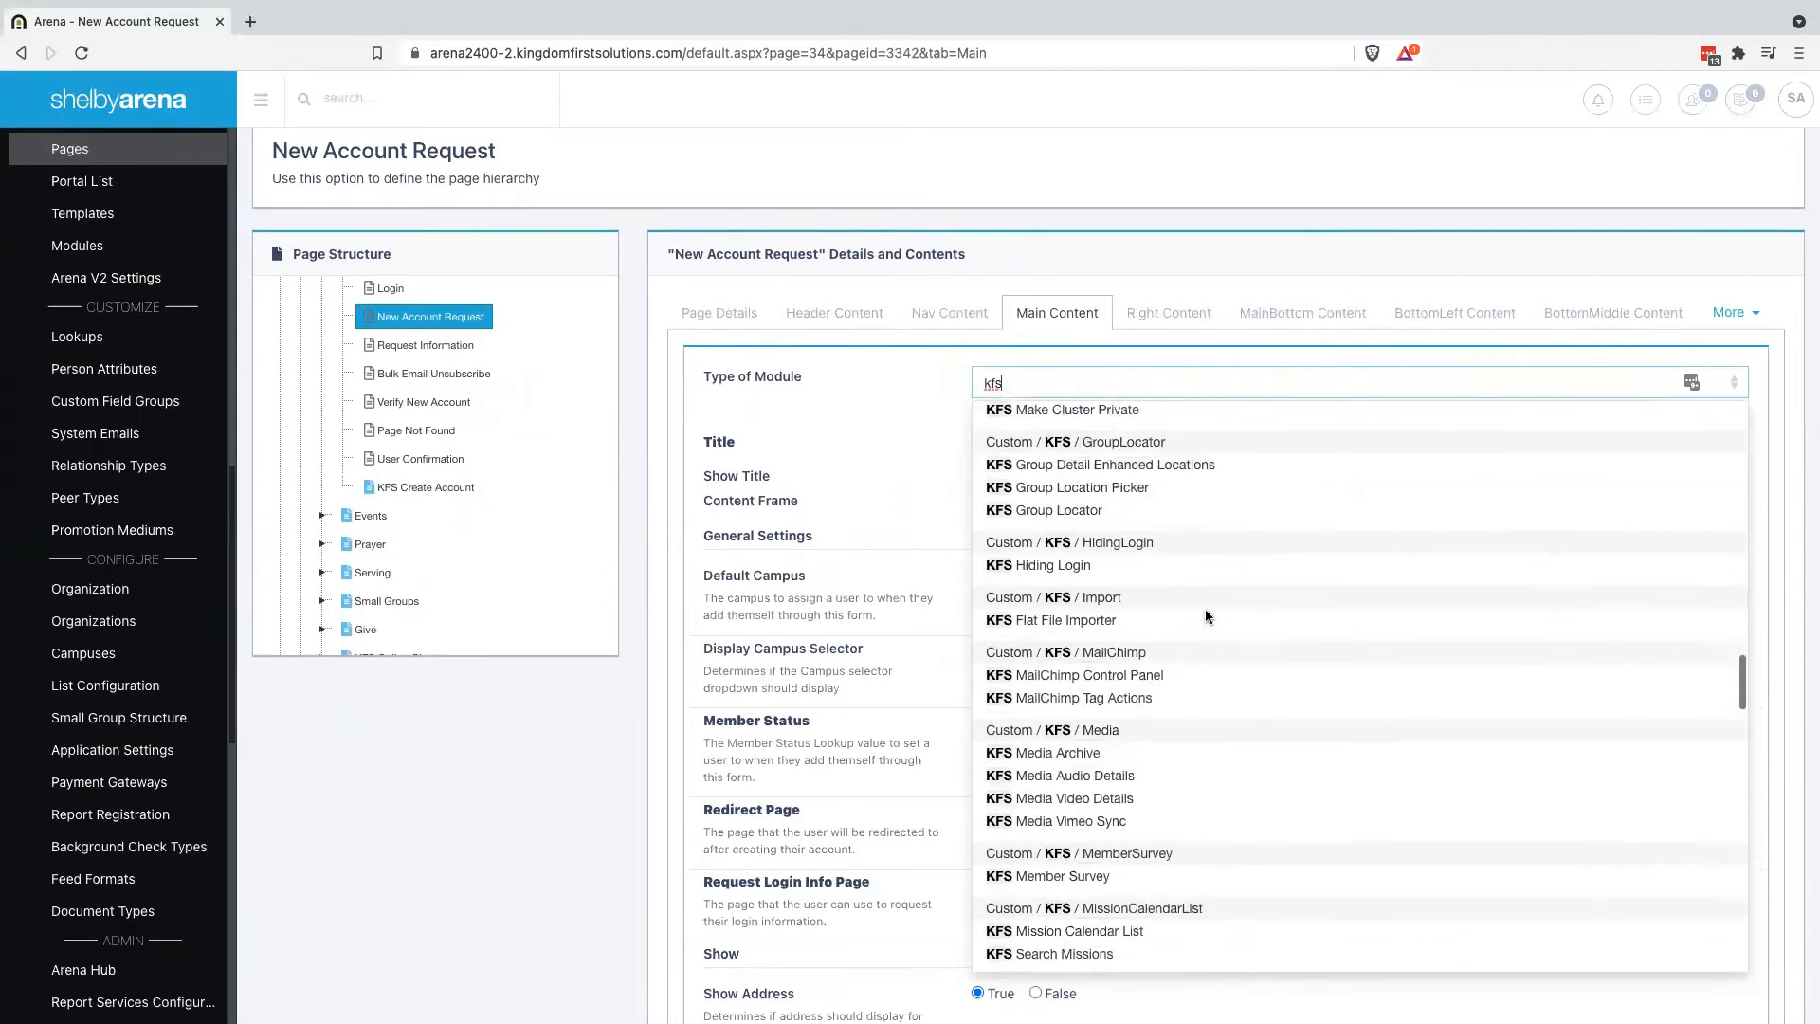
pyautogui.scroll(10, 1206, 616)
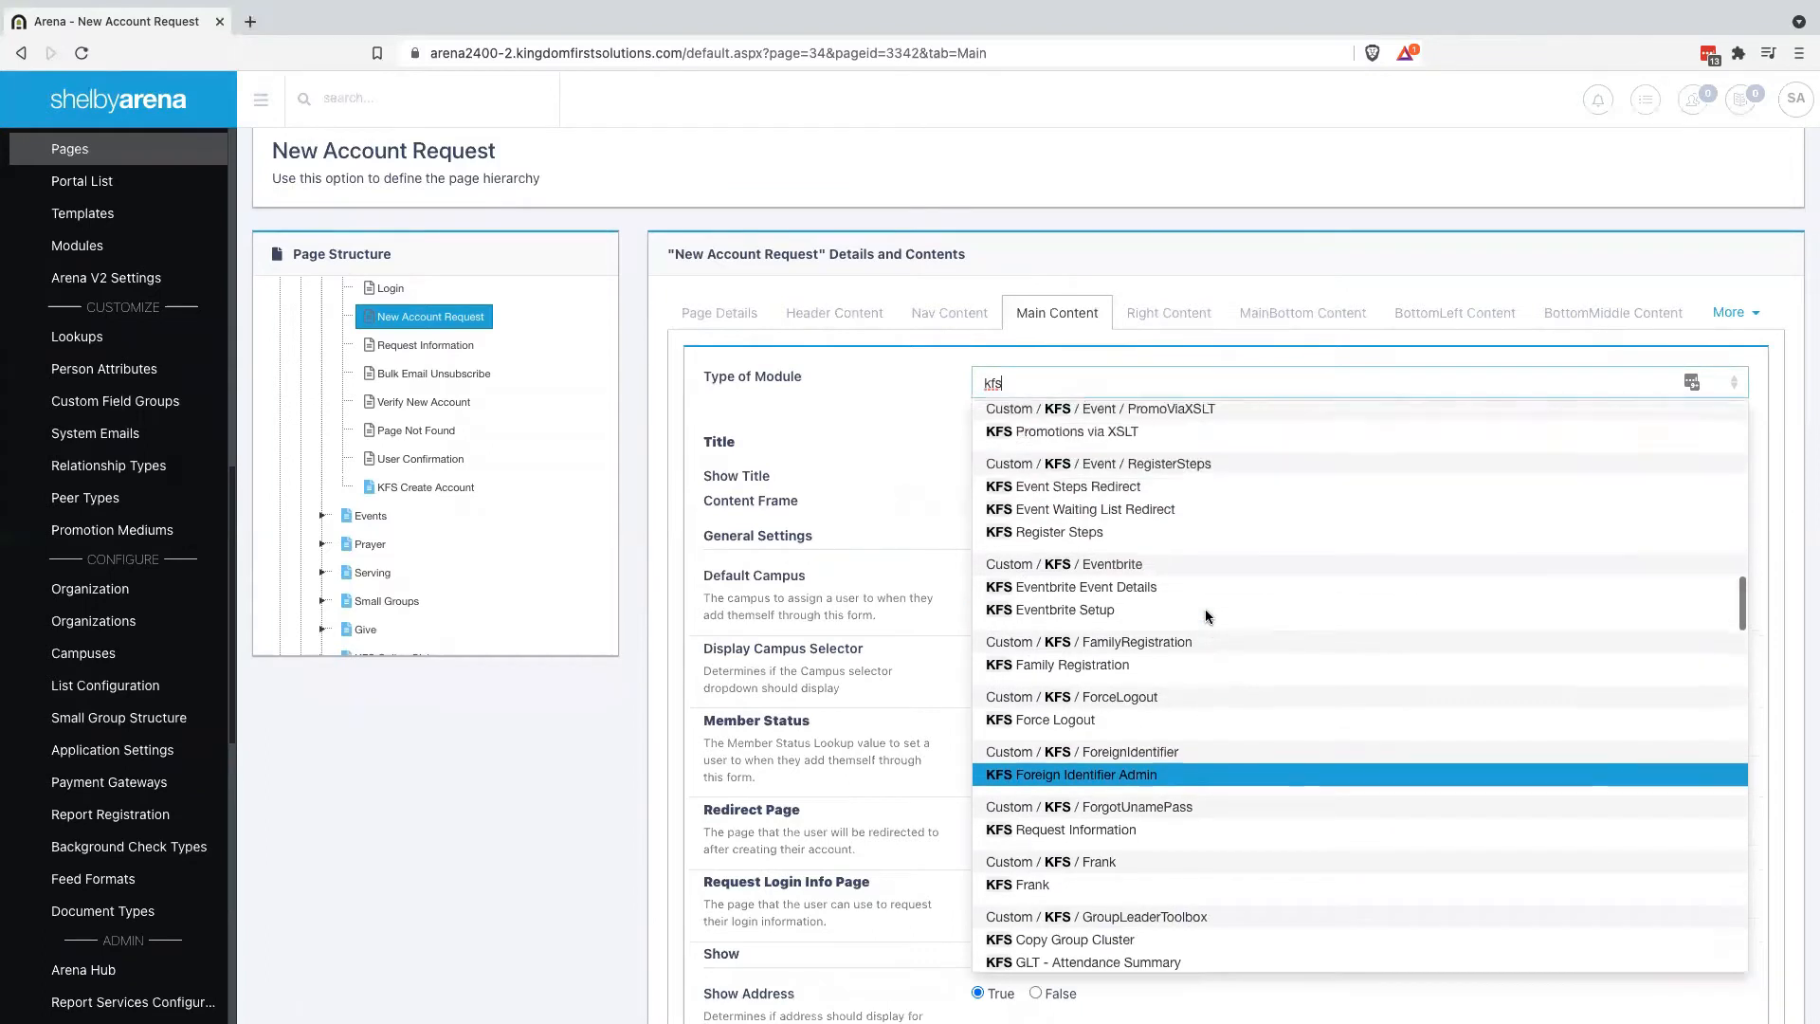
pyautogui.scroll(10, 1204, 617)
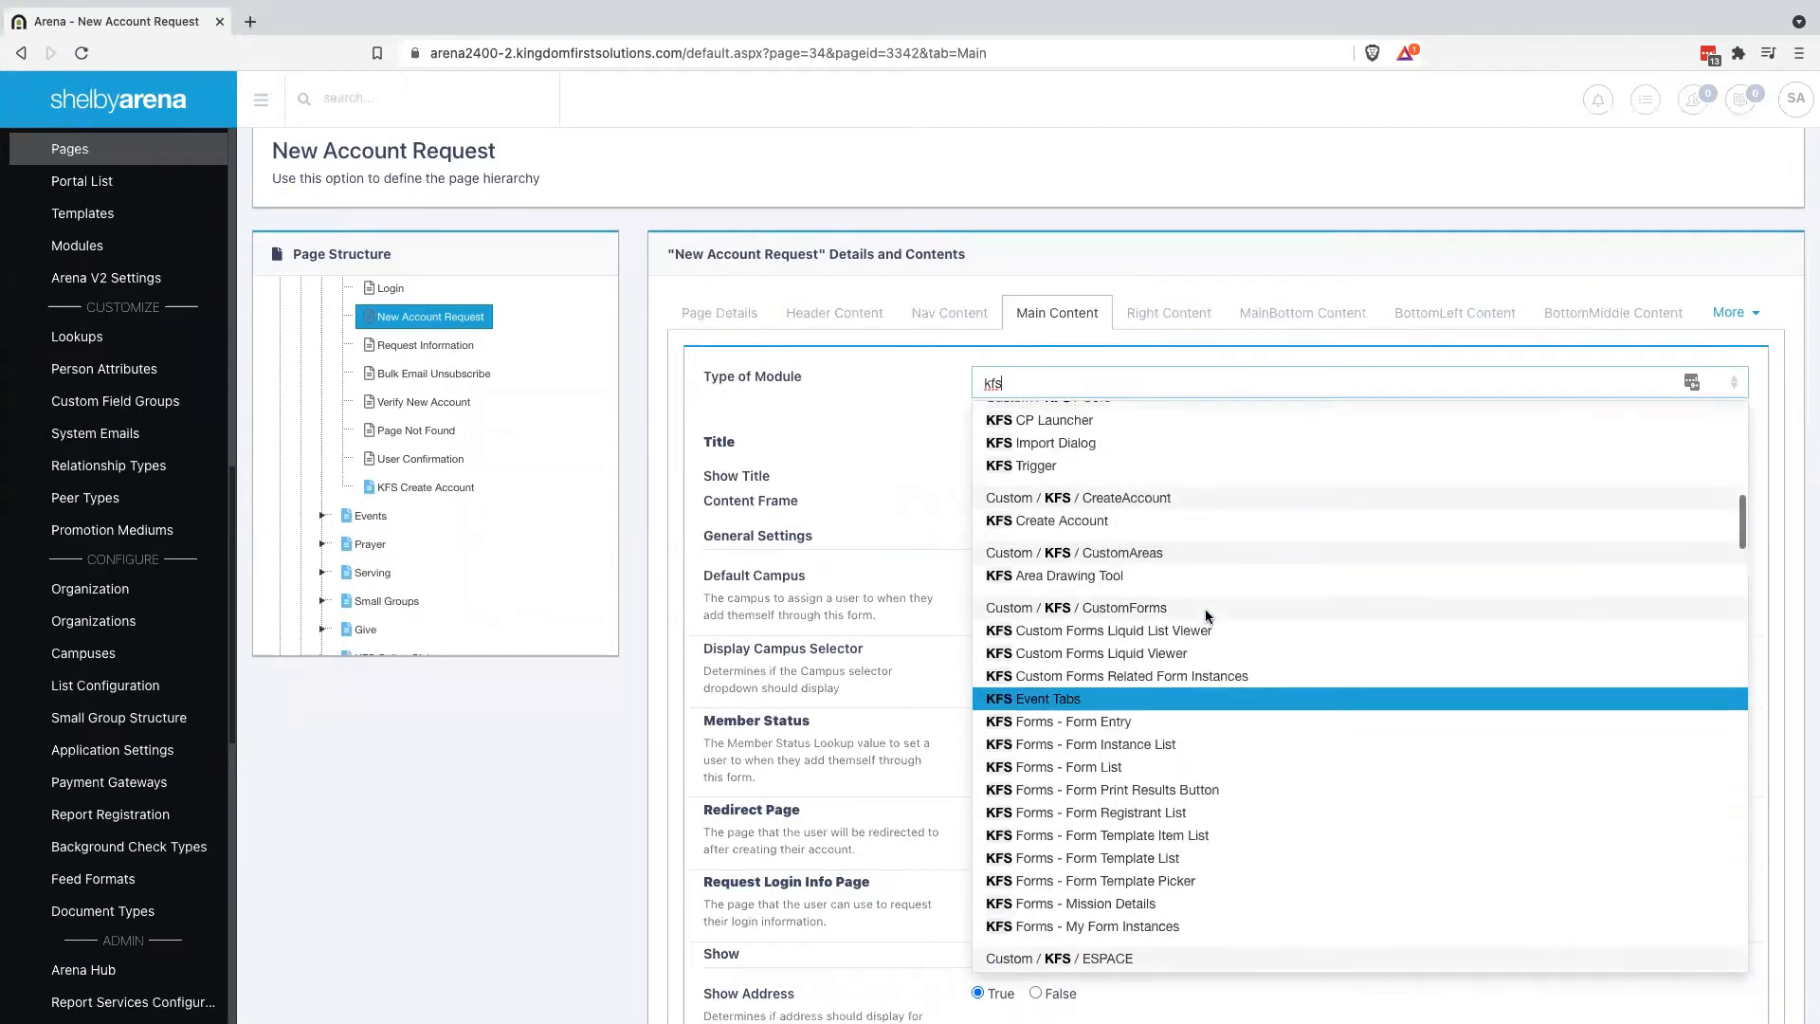
pyautogui.scroll(1, 1204, 617)
pyautogui.click(1124, 685)
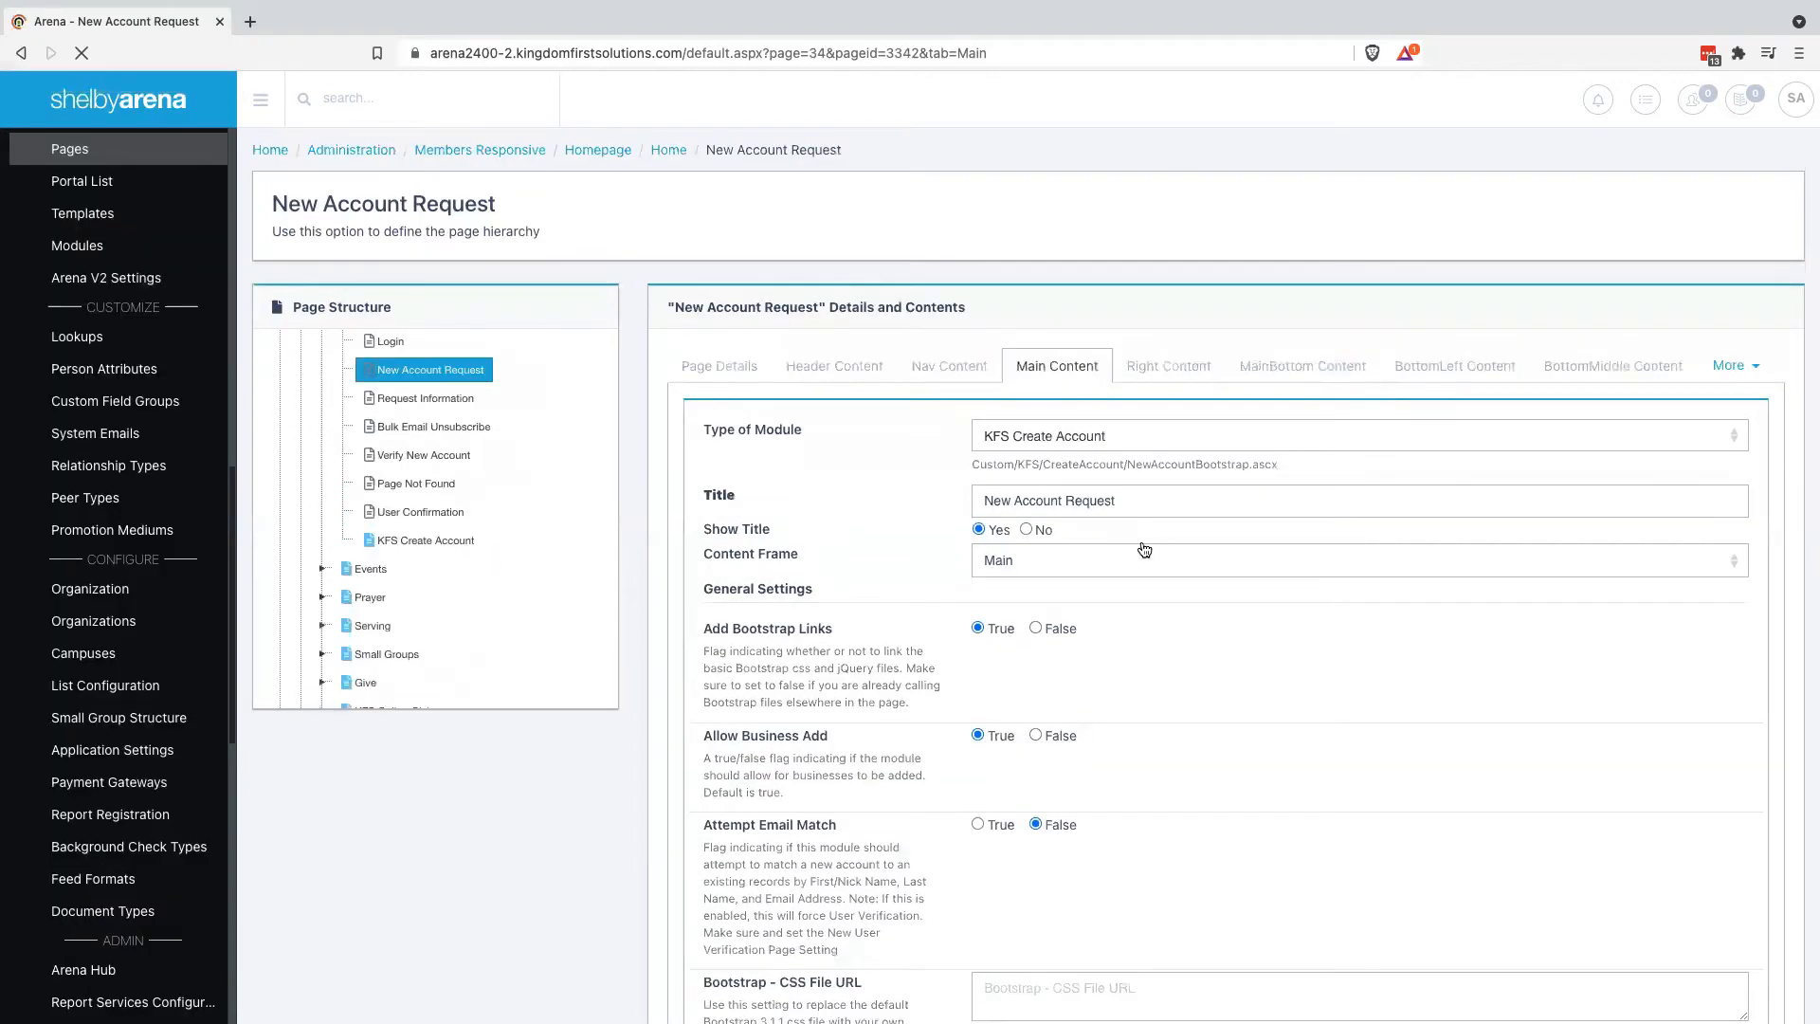
# Set Add Bootstrap Links to False, leaving Attempt Email Match at False
pyautogui.scroll(-1, 1221, 713)
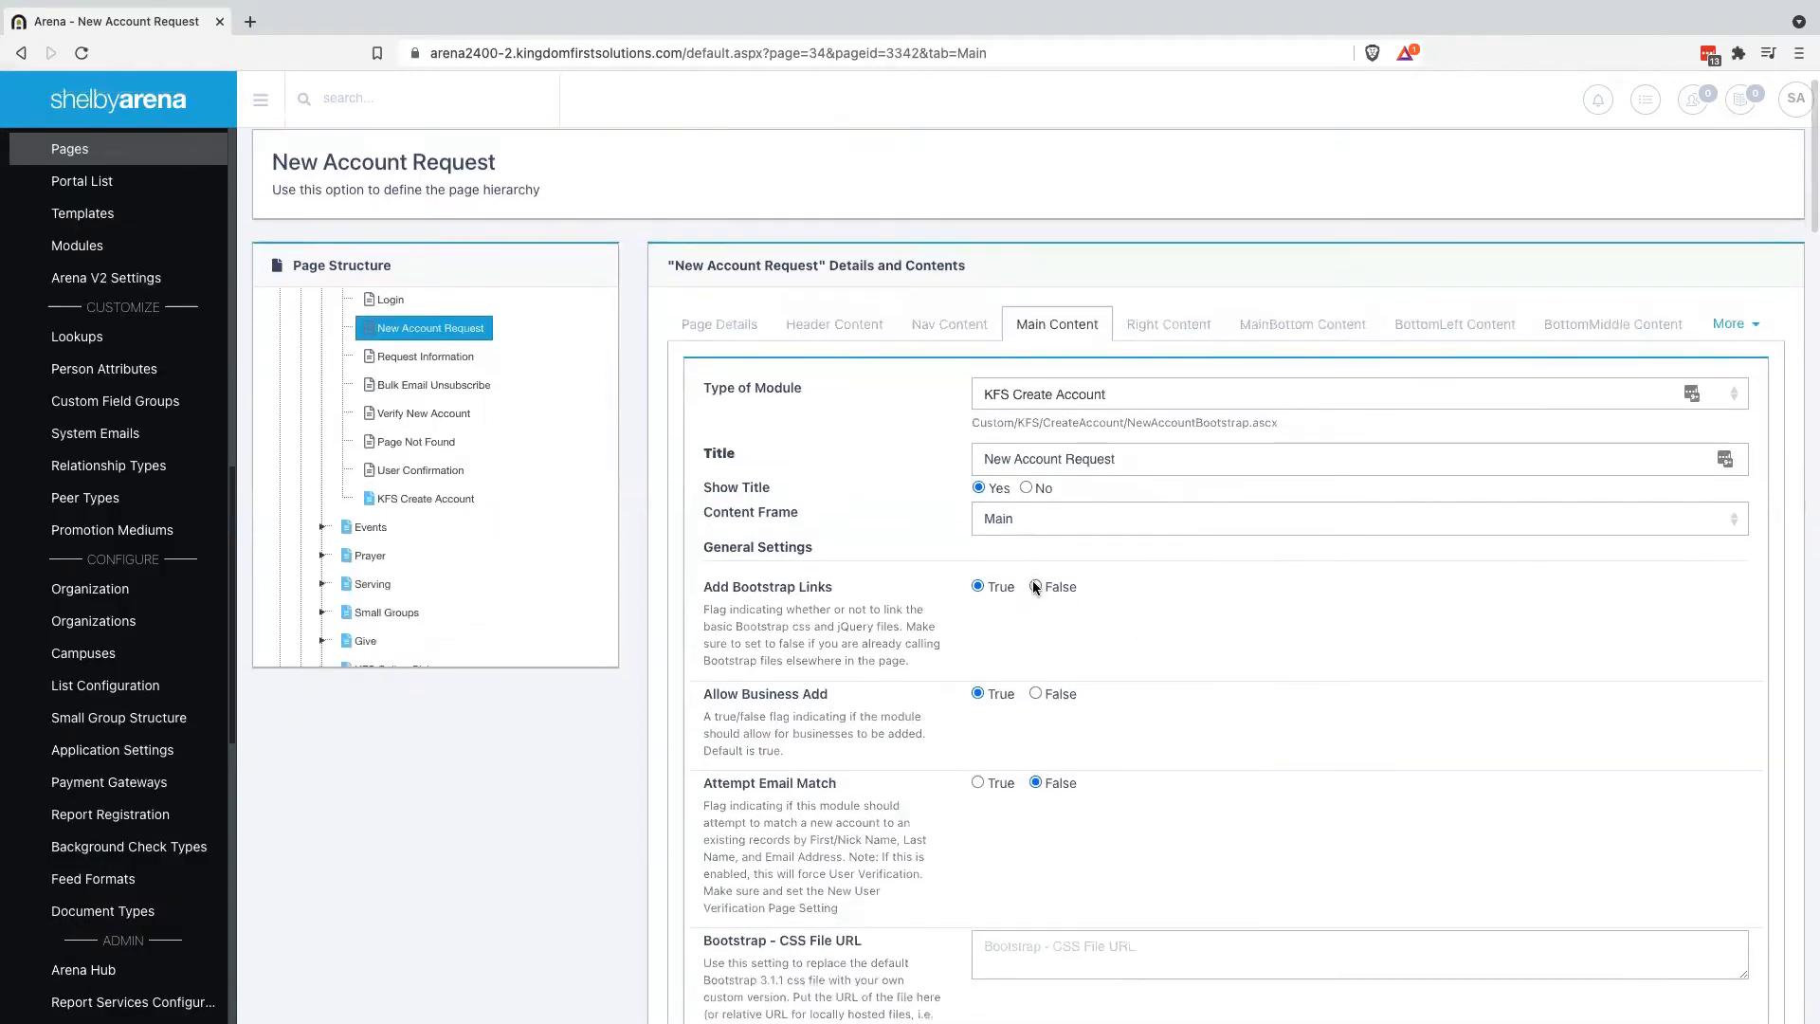
pyautogui.click(1035, 587)
pyautogui.scroll(-1, 1178, 622)
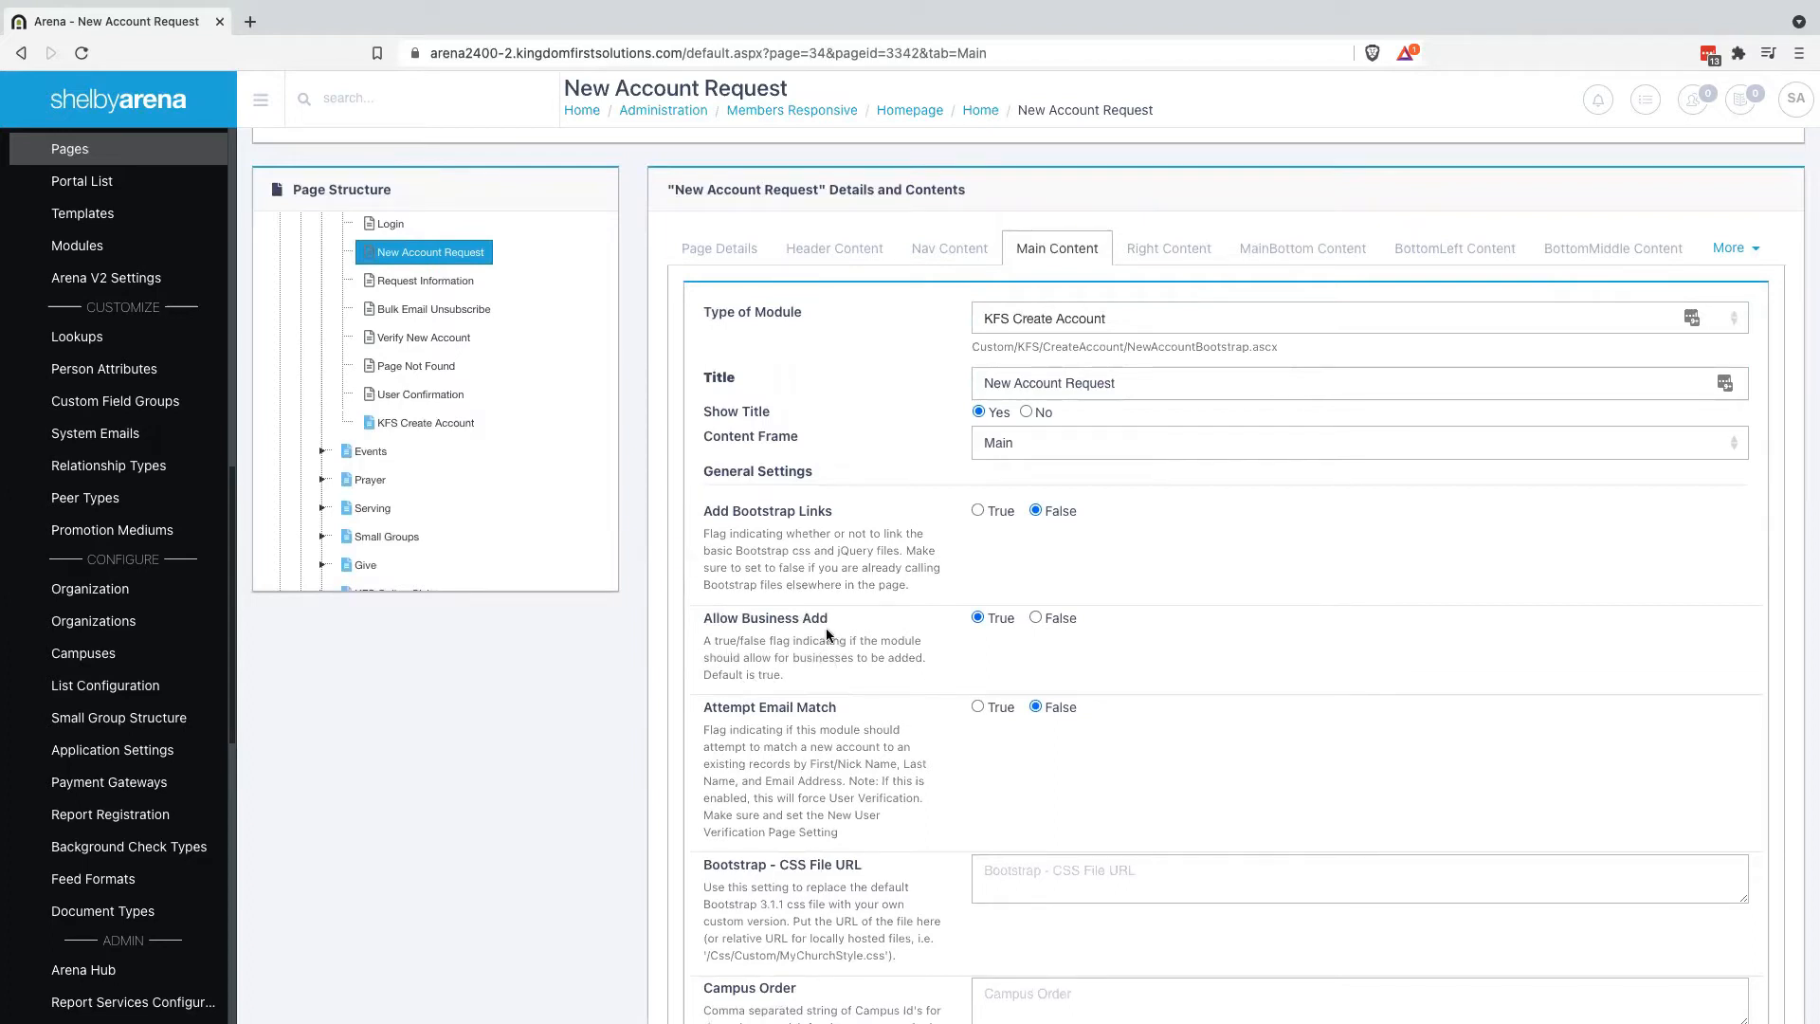
pyautogui.click(977, 707)
pyautogui.scroll(-2, 878, 753)
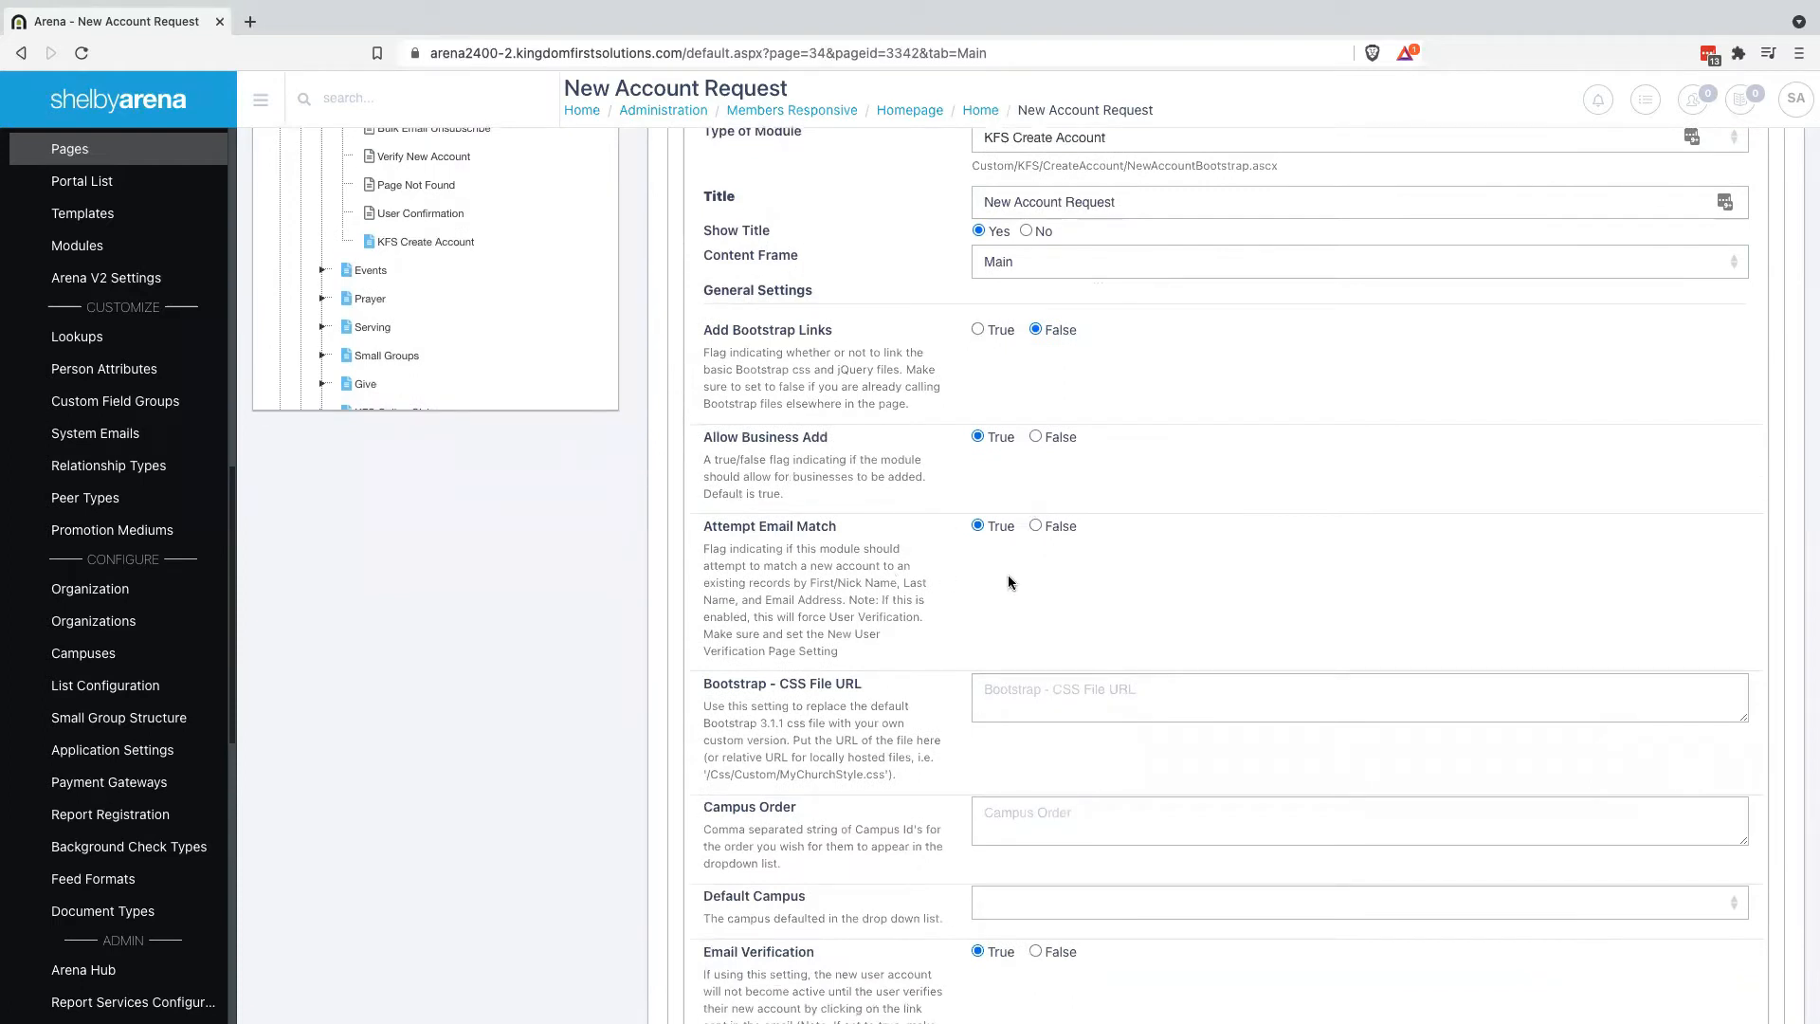
pyautogui.click(1035, 525)
# Choose Main Campus as the Default Campus and set Email Verification to False
pyautogui.scroll(-2, 870, 686)
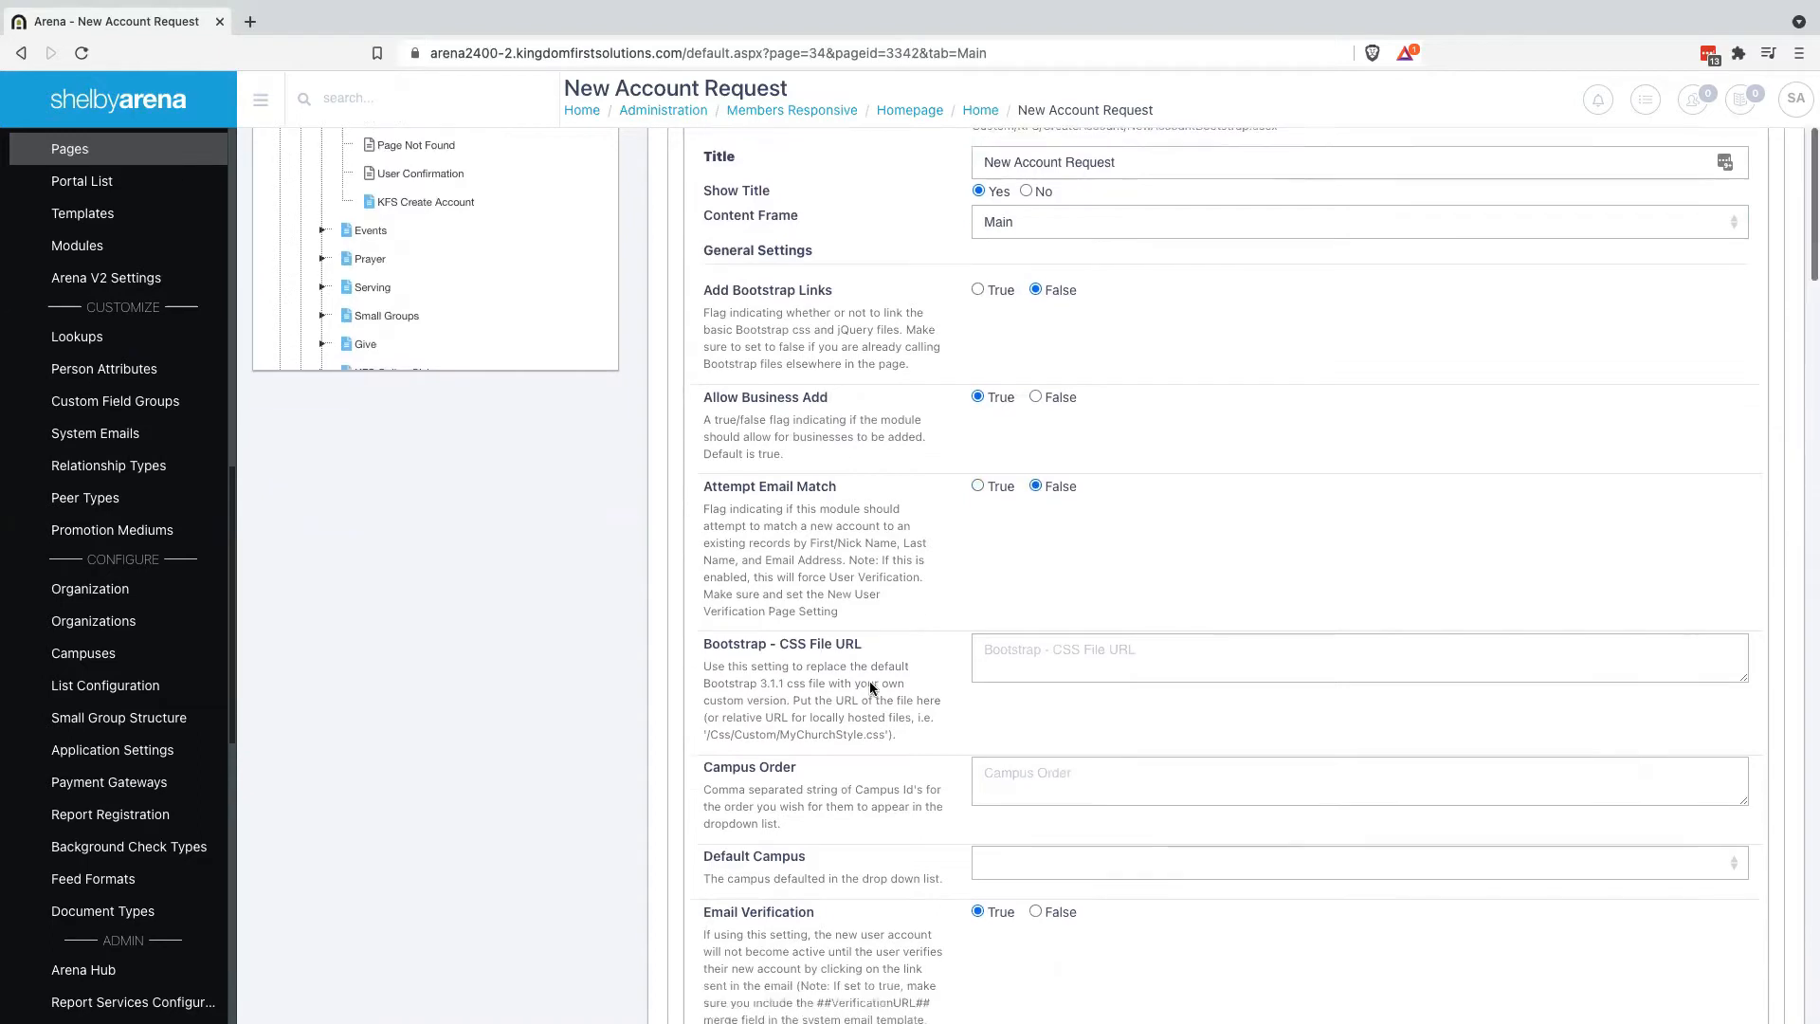
pyautogui.scroll(-4, 871, 687)
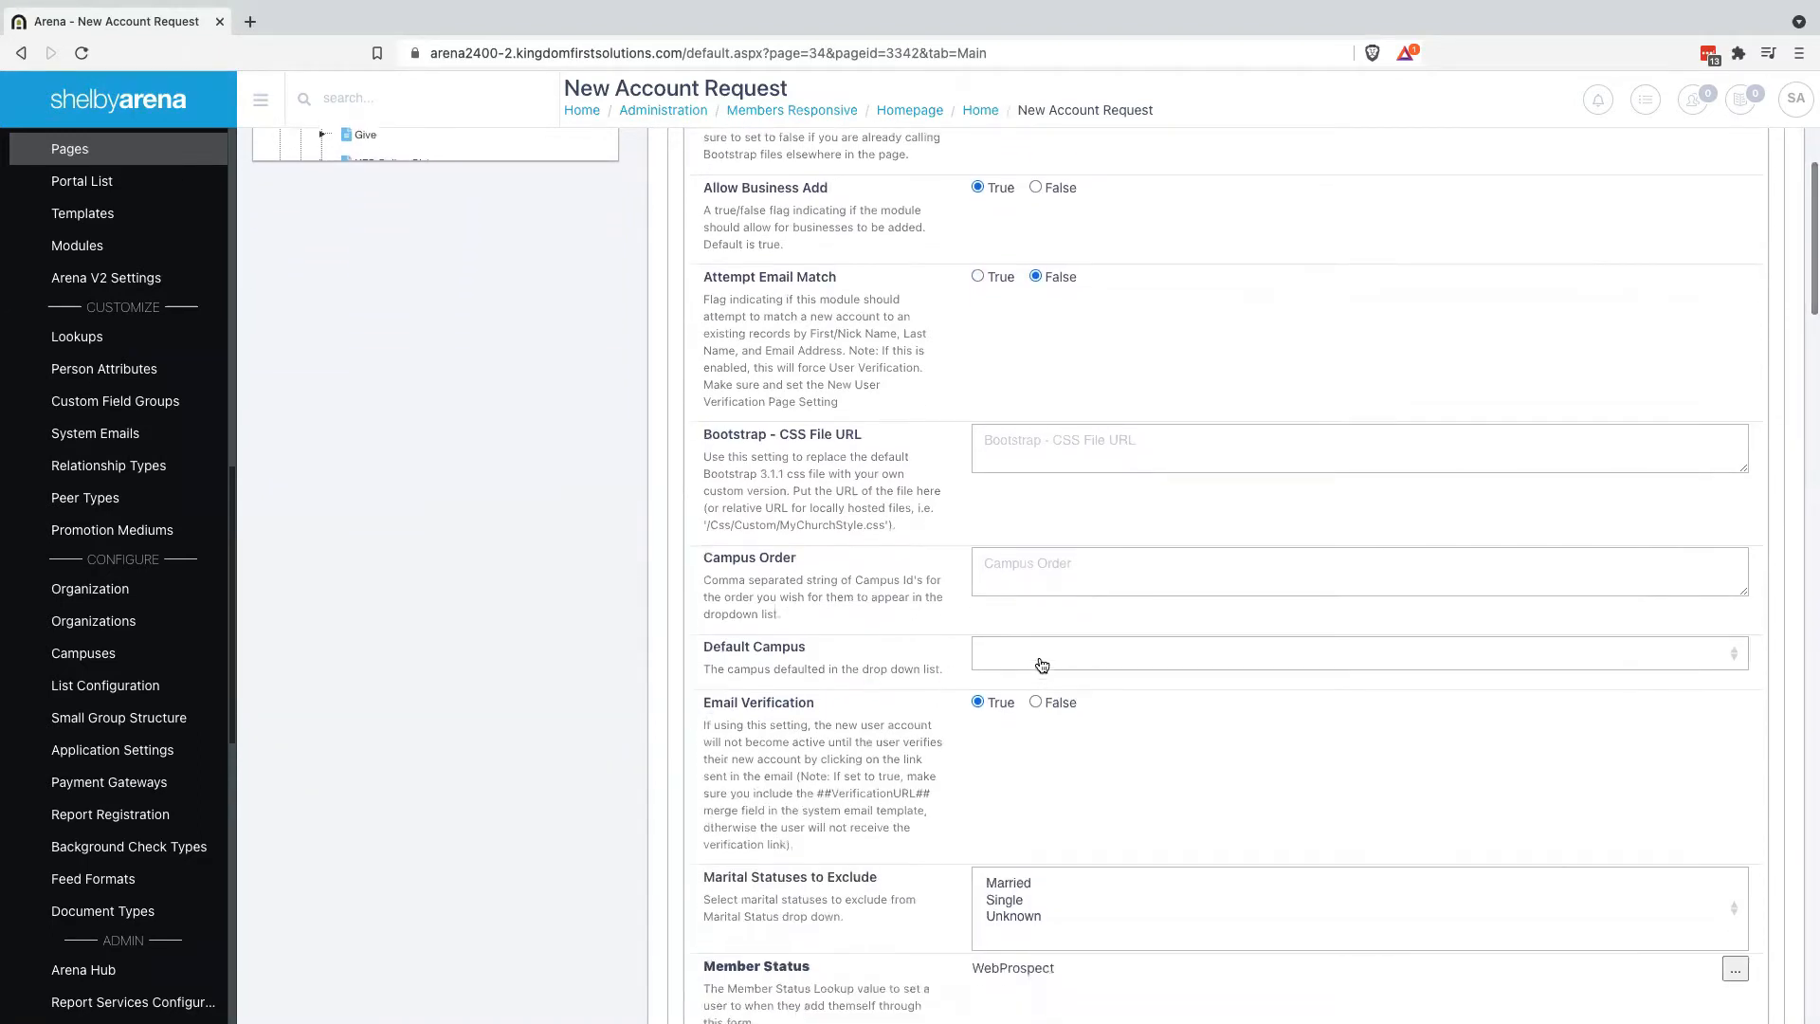
pyautogui.click(1042, 666)
pyautogui.click(995, 687)
pyautogui.scroll(-1, 857, 754)
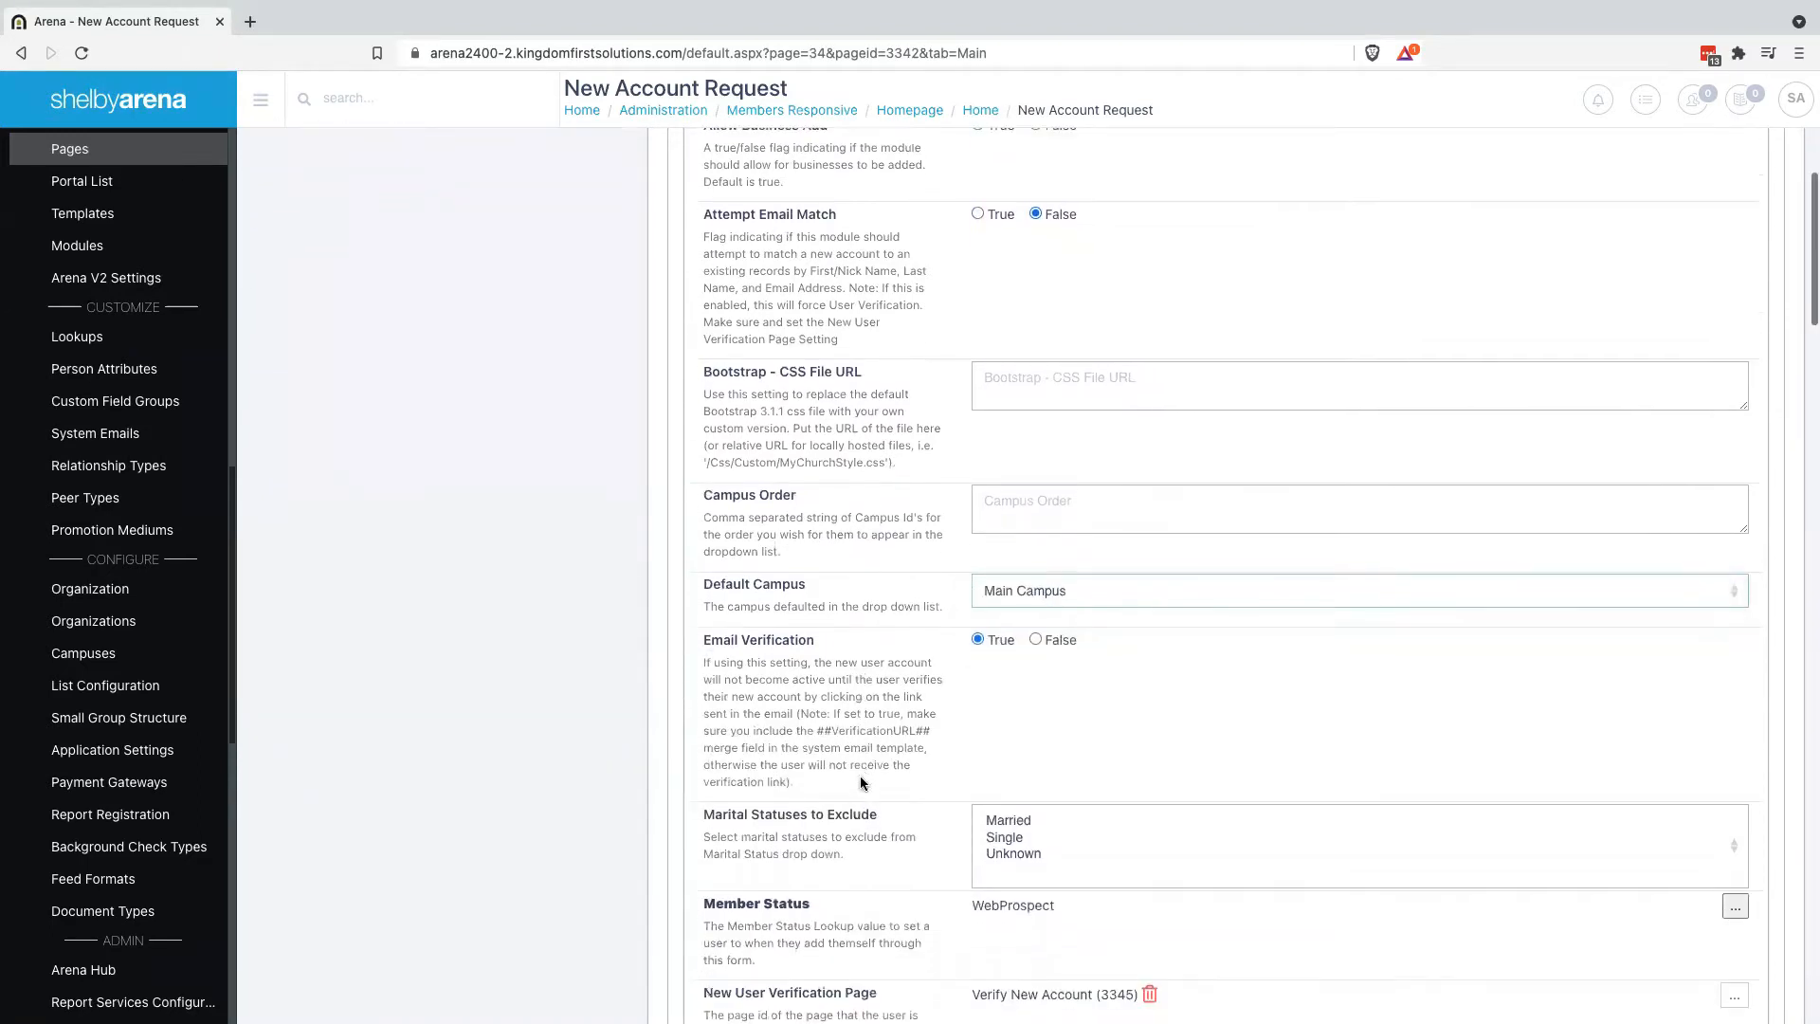
pyautogui.scroll(-1, 861, 781)
pyautogui.click(1035, 570)
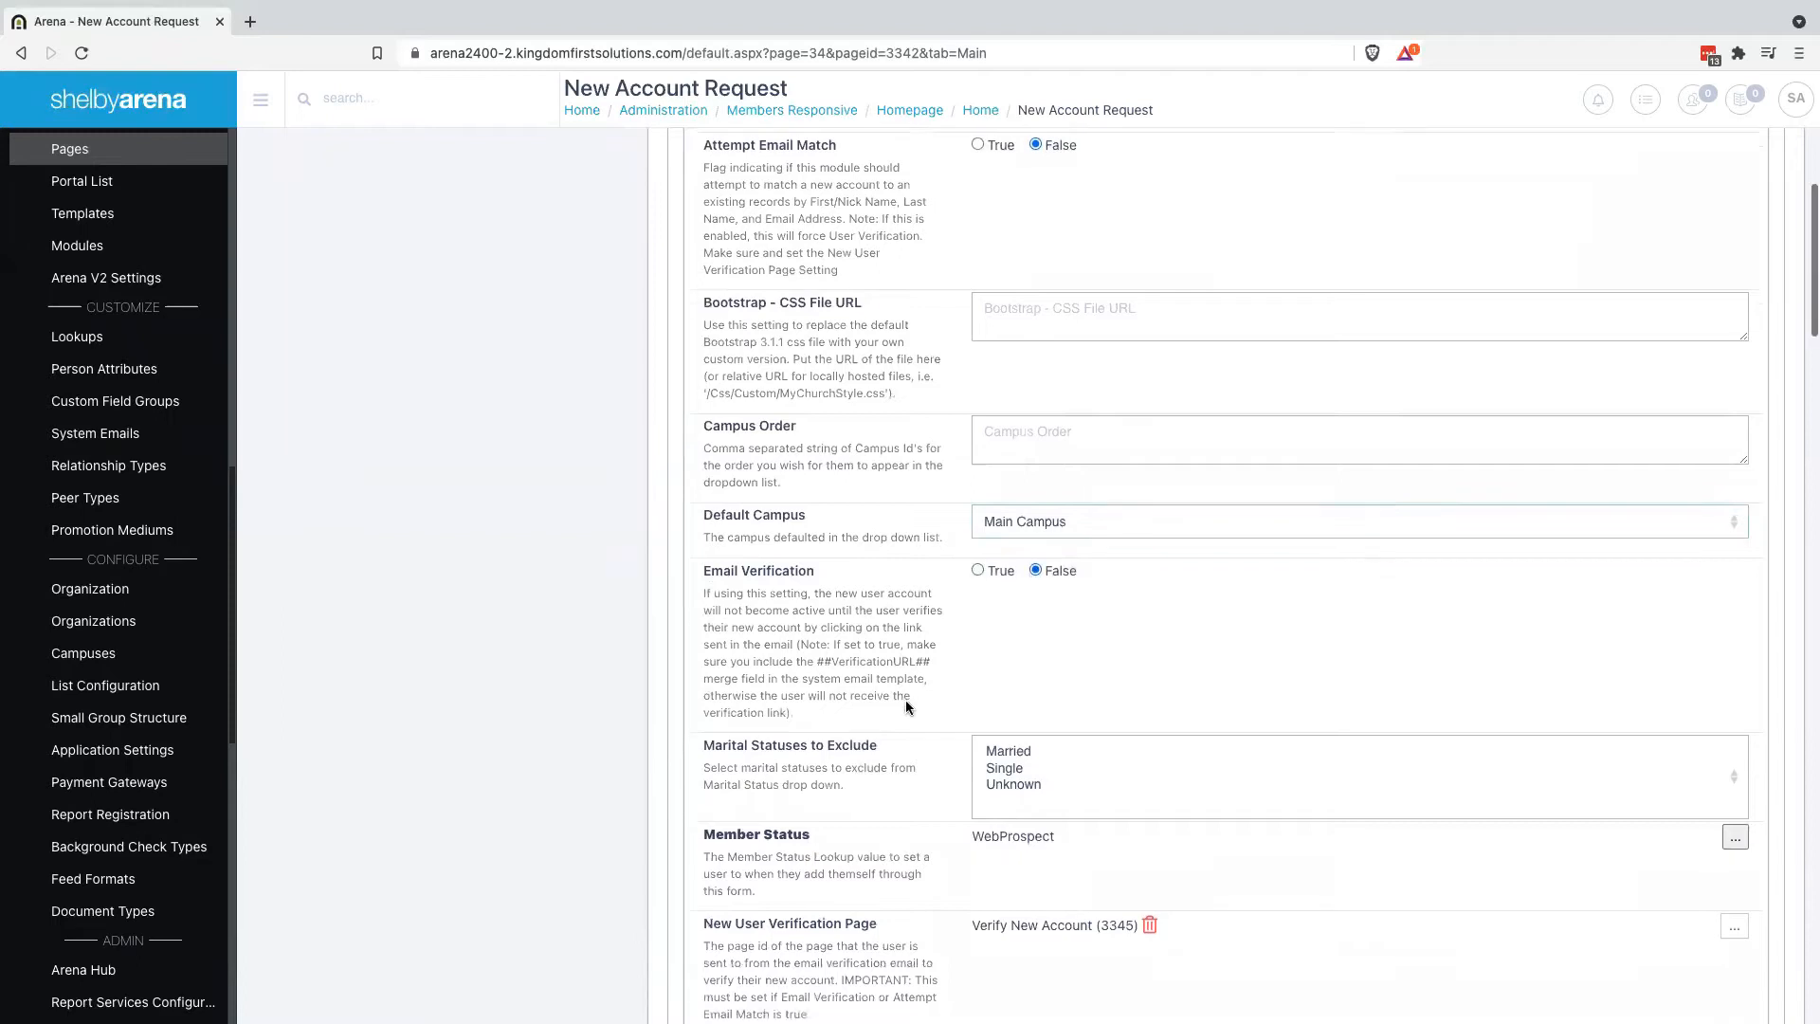
pyautogui.scroll(-3, 906, 706)
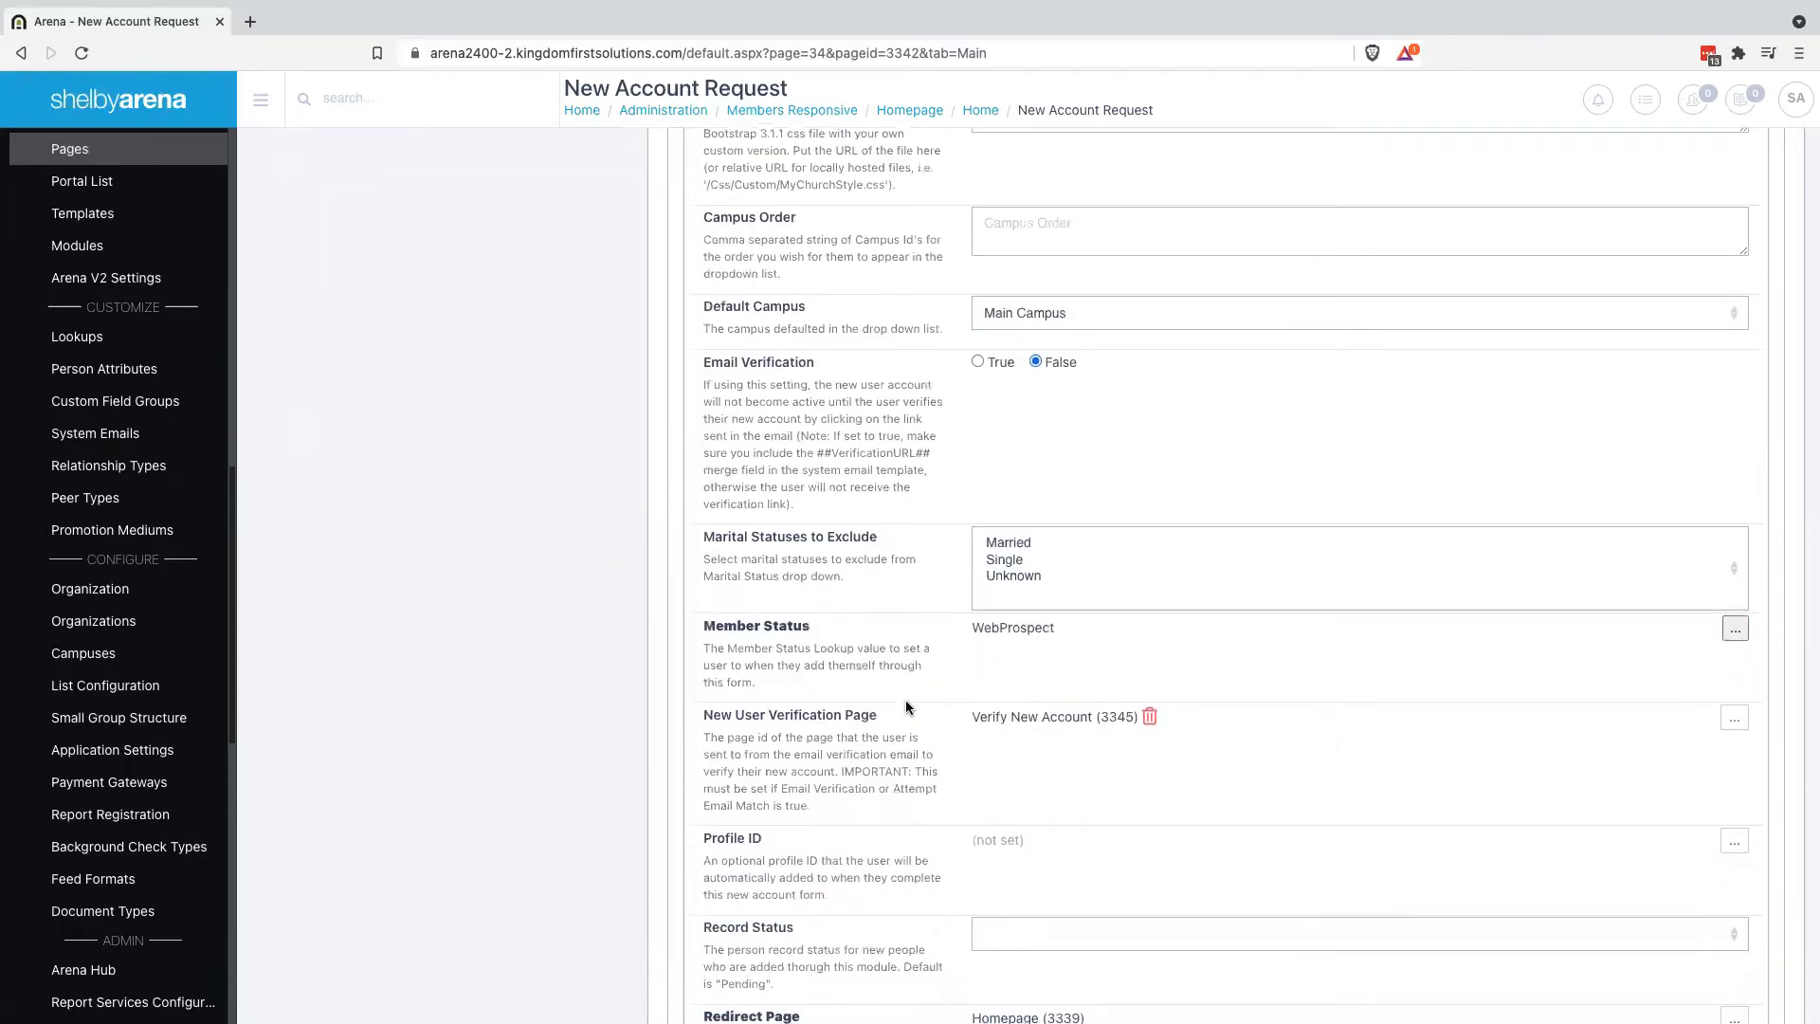
pyautogui.scroll(-1, 906, 707)
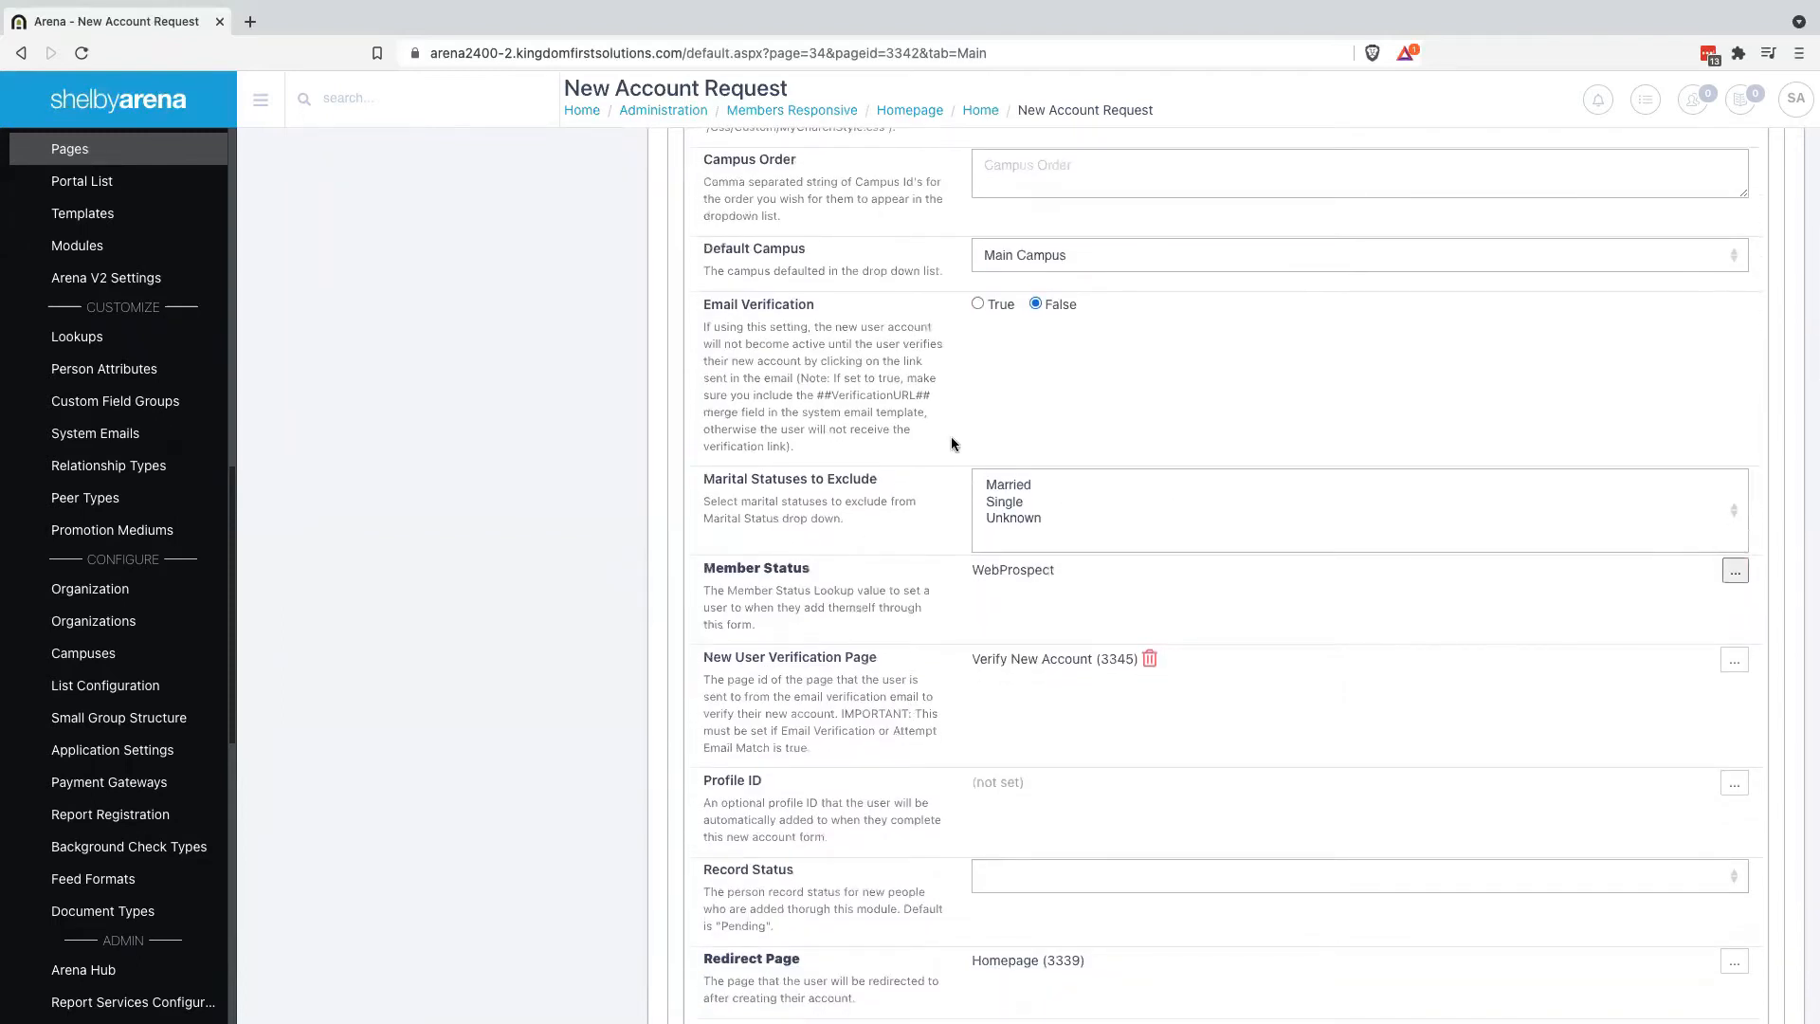
pyautogui.scroll(-1, 812, 630)
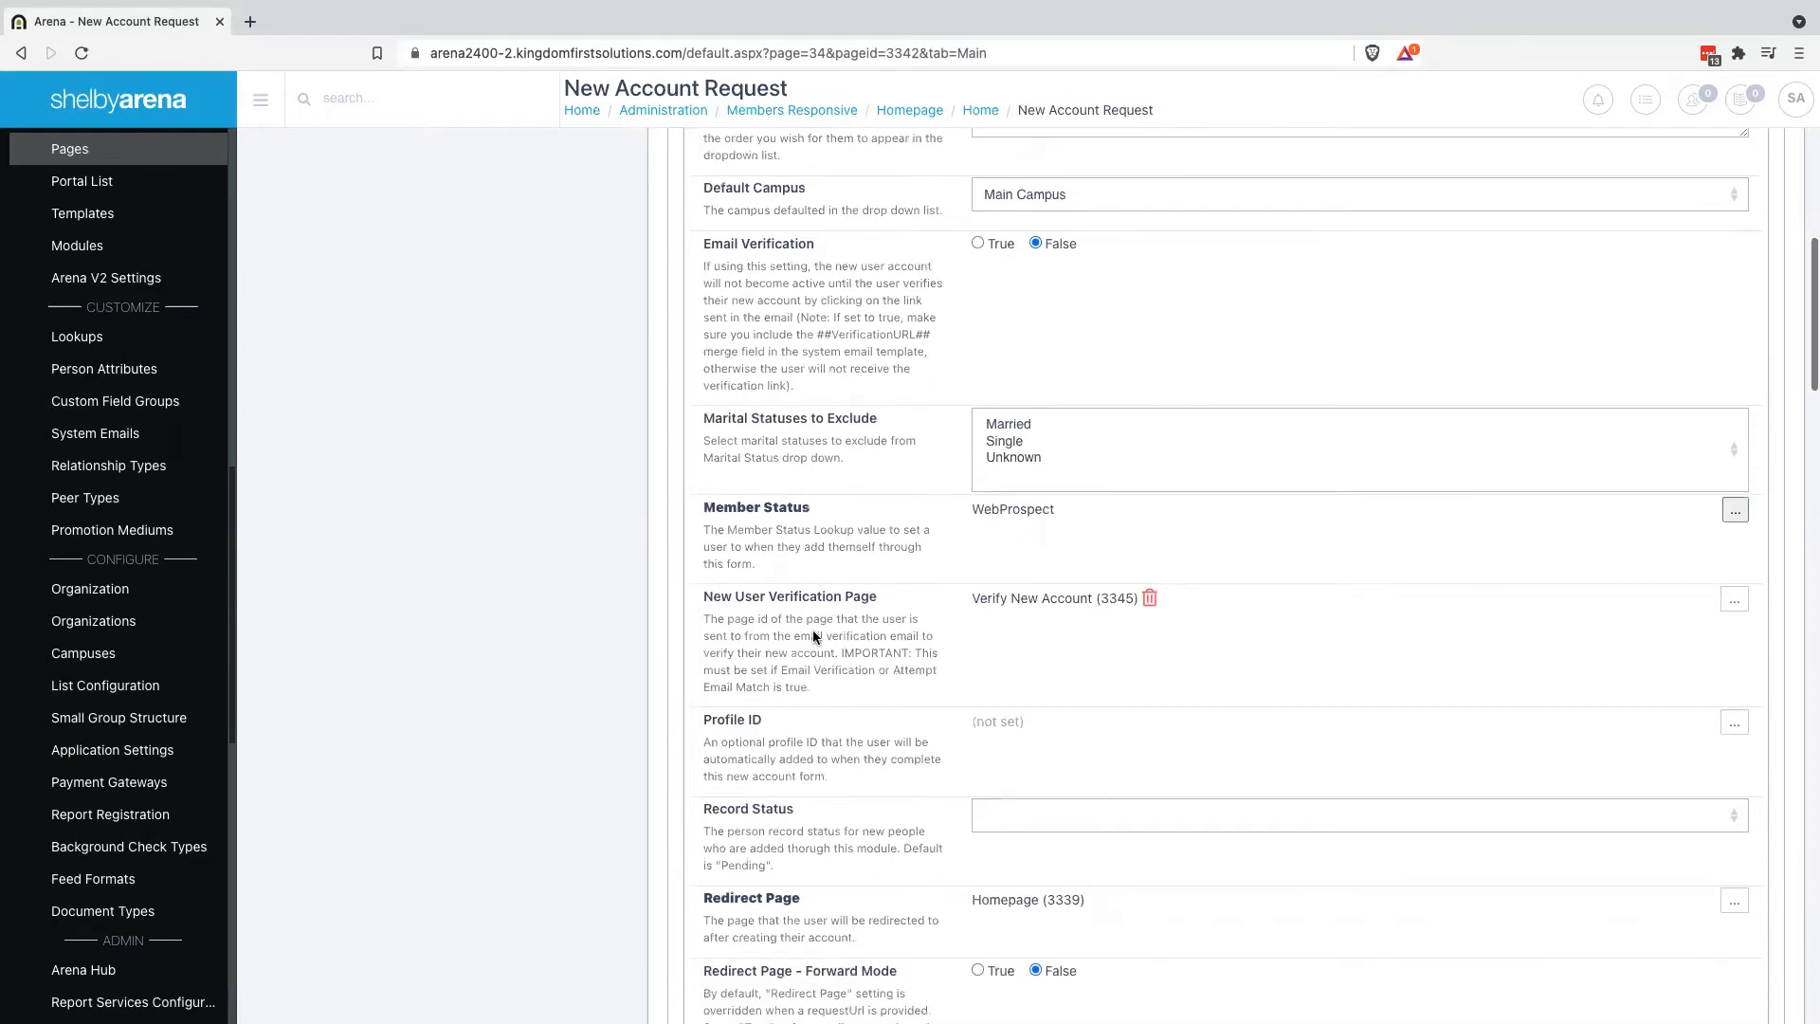
pyautogui.scroll(-1, 878, 709)
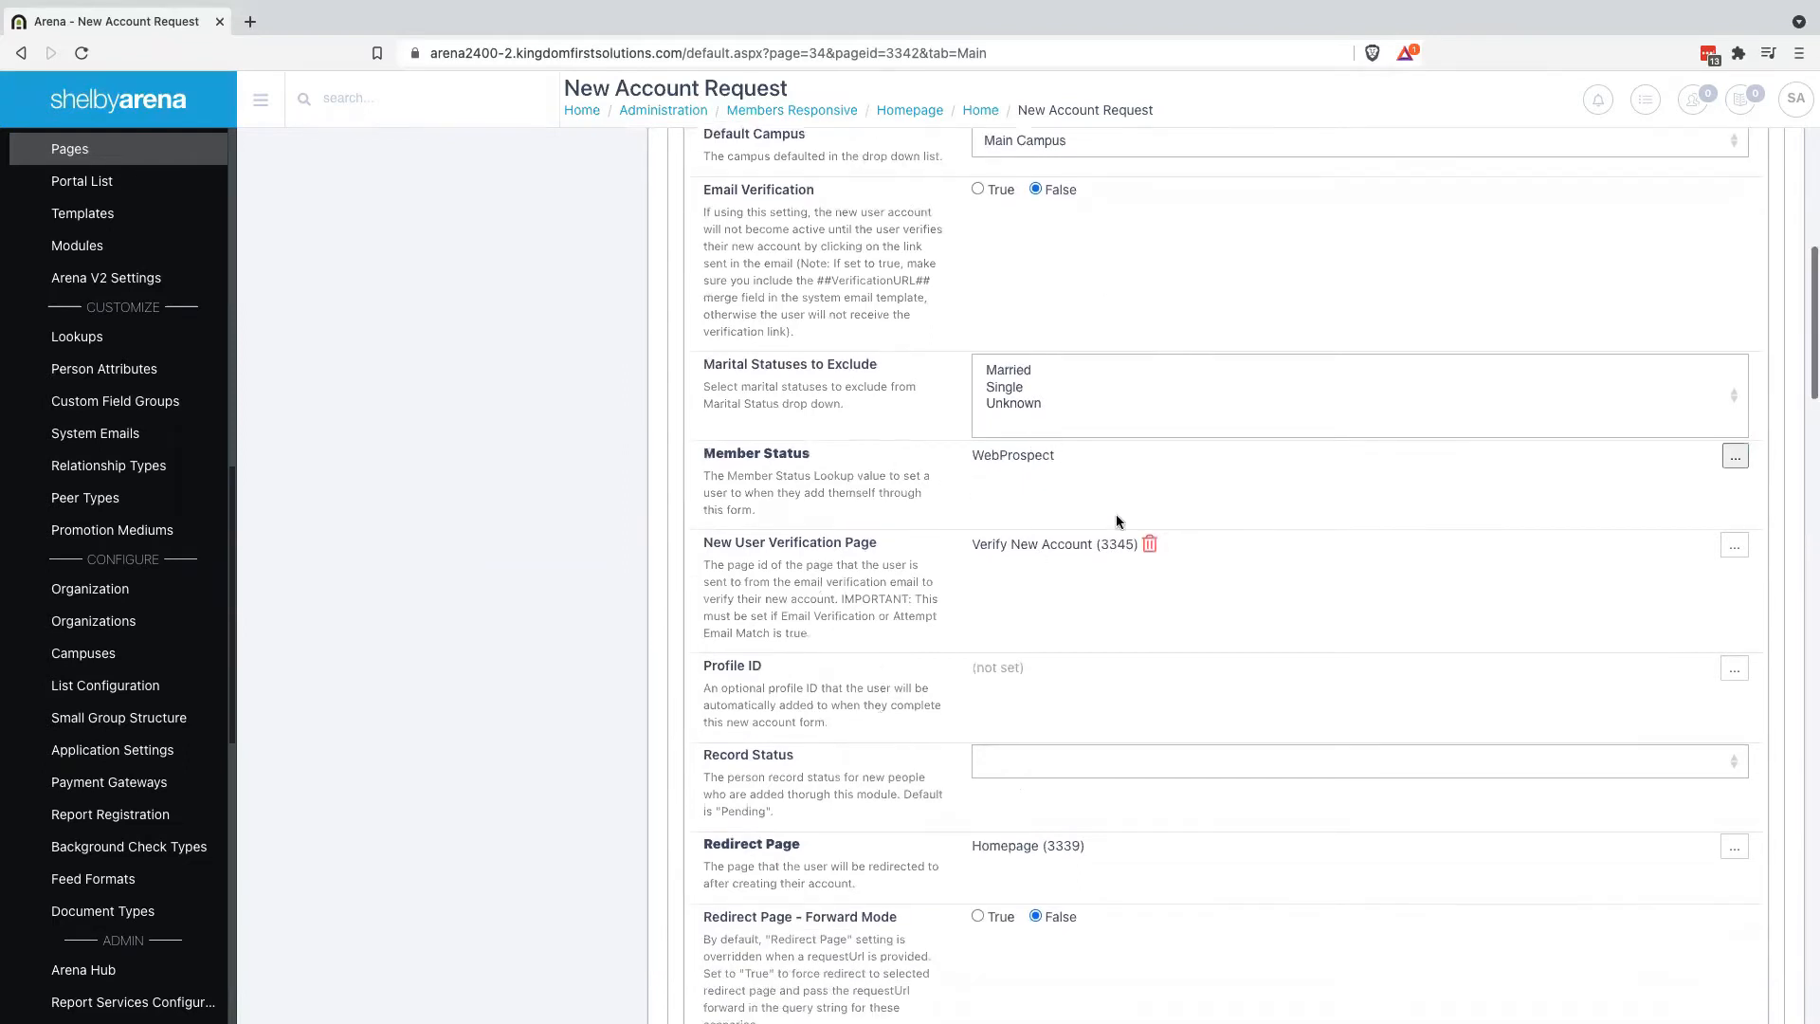
pyautogui.scroll(-1, 716, 751)
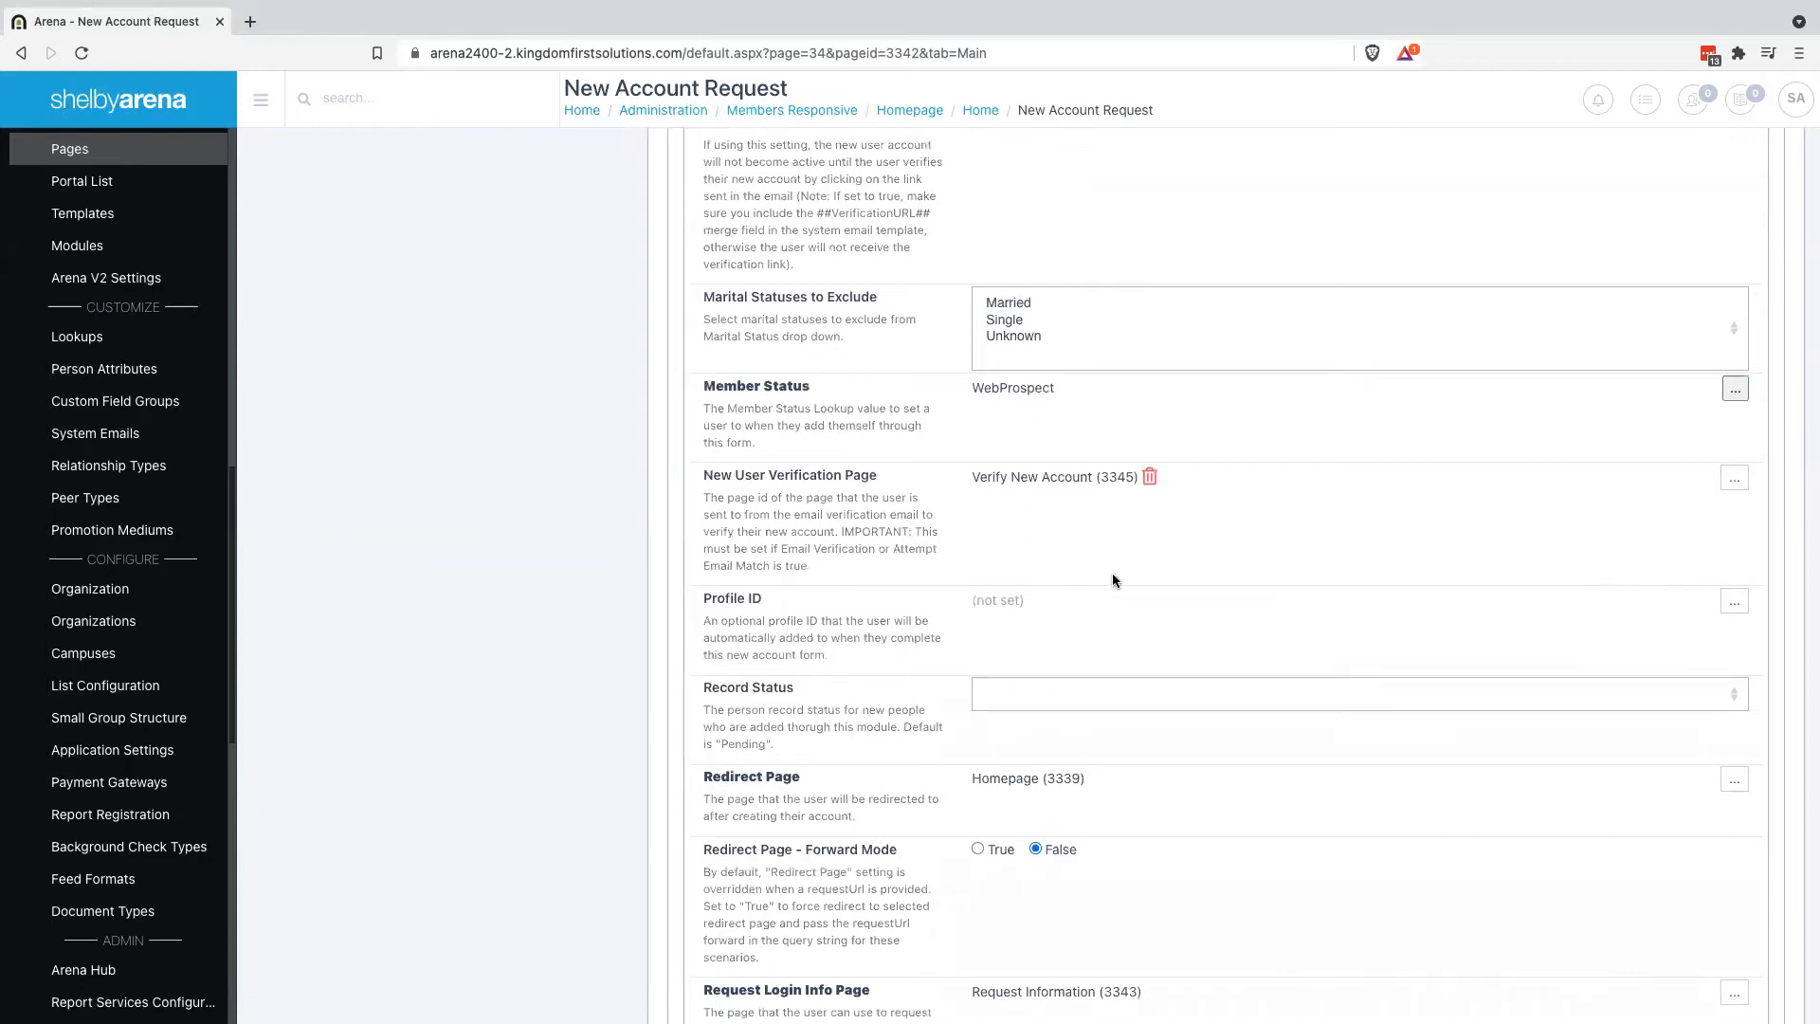
pyautogui.scroll(-1, 865, 685)
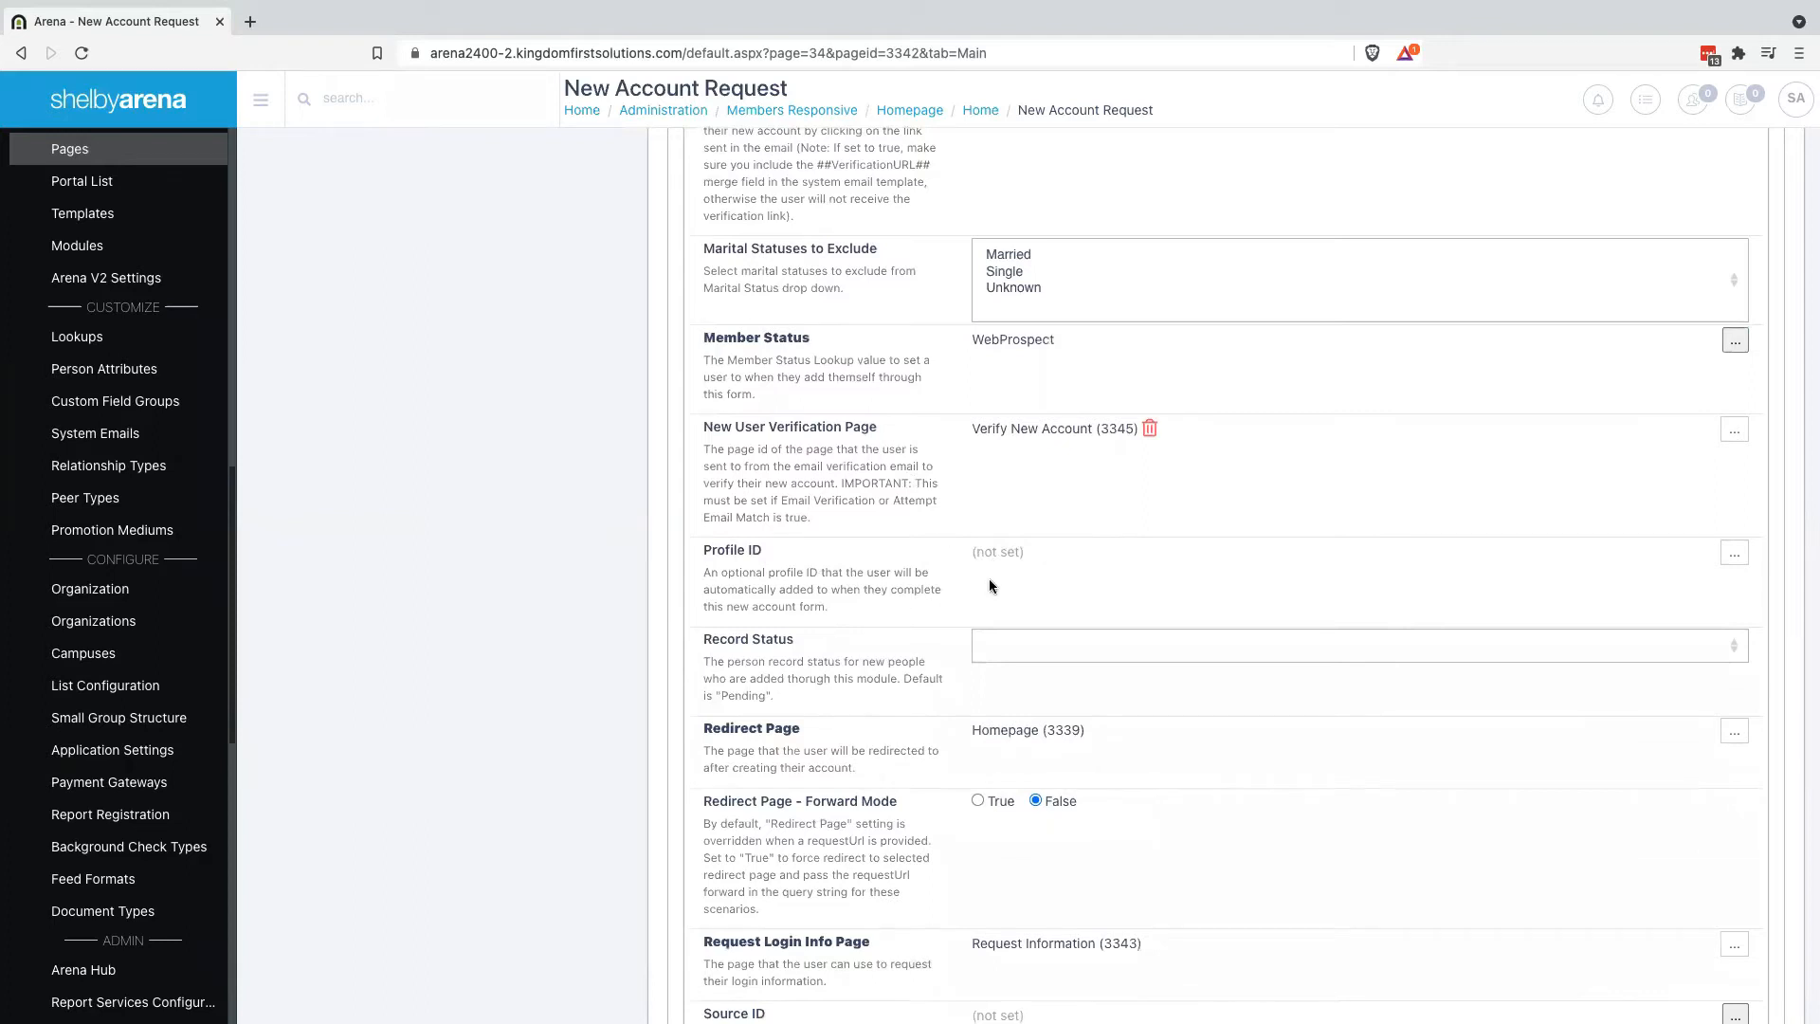
pyautogui.click(1055, 654)
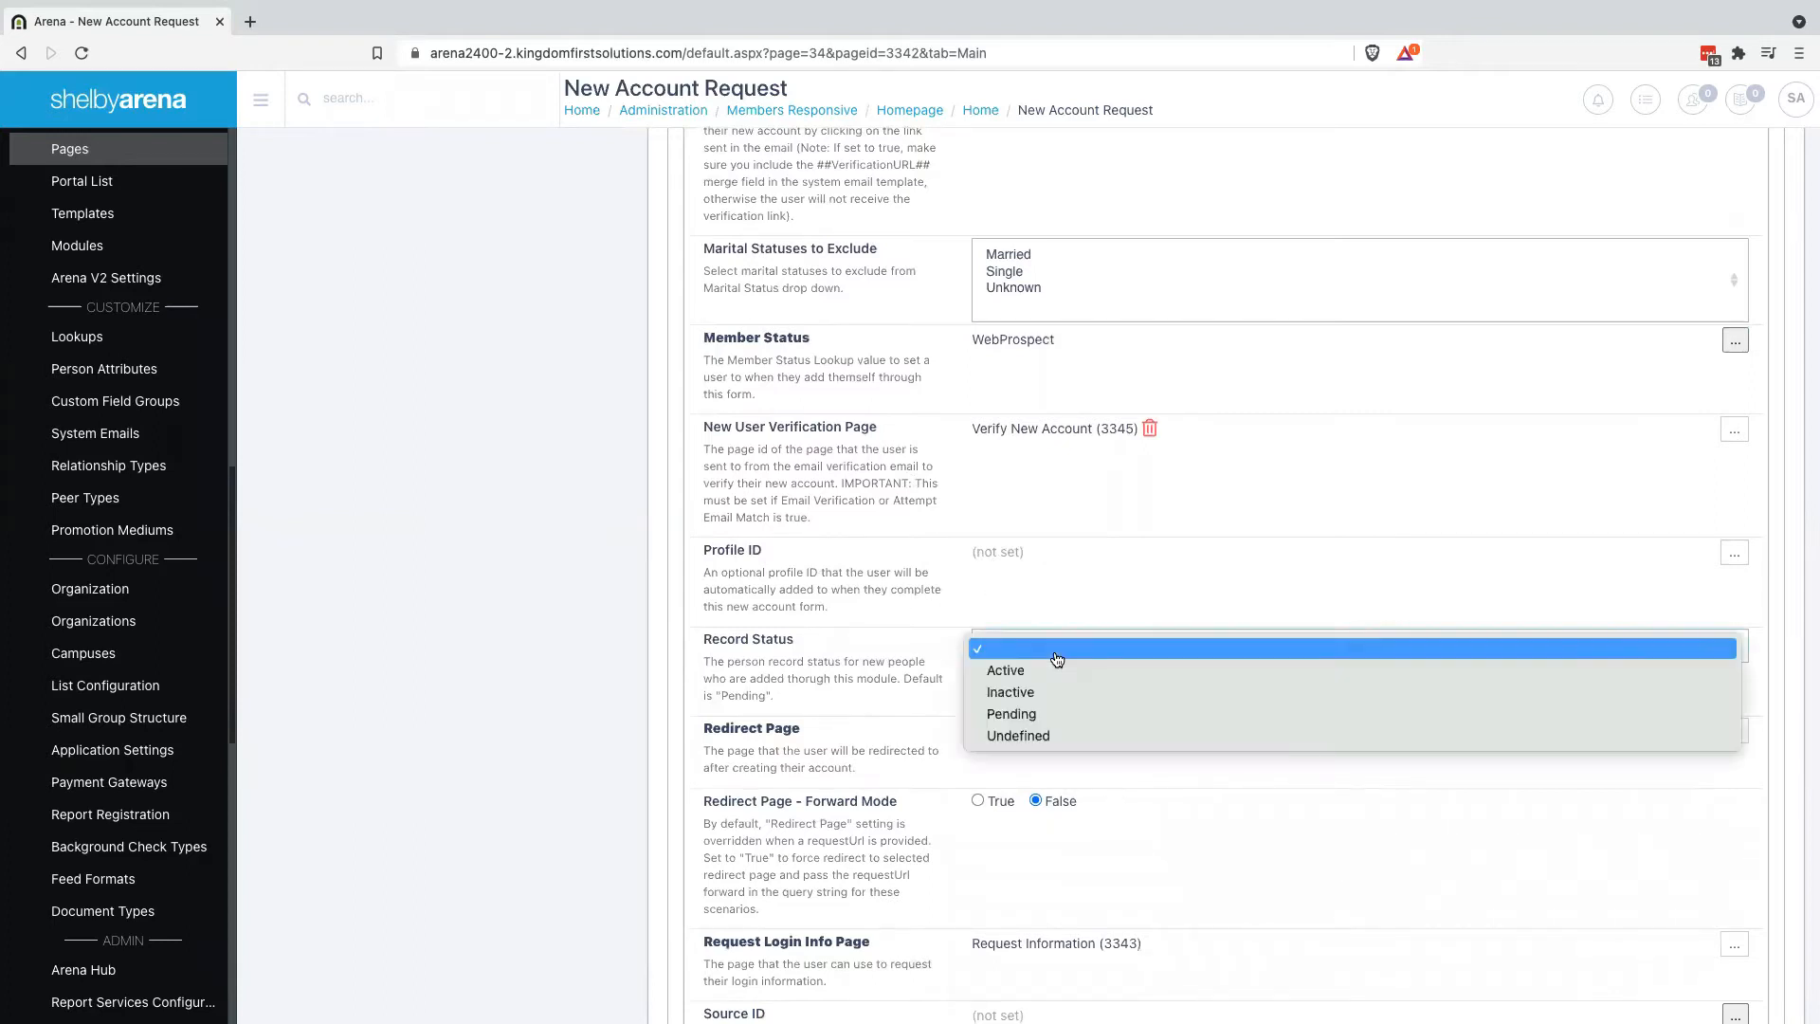
pyautogui.click(1026, 716)
pyautogui.scroll(-3, 858, 696)
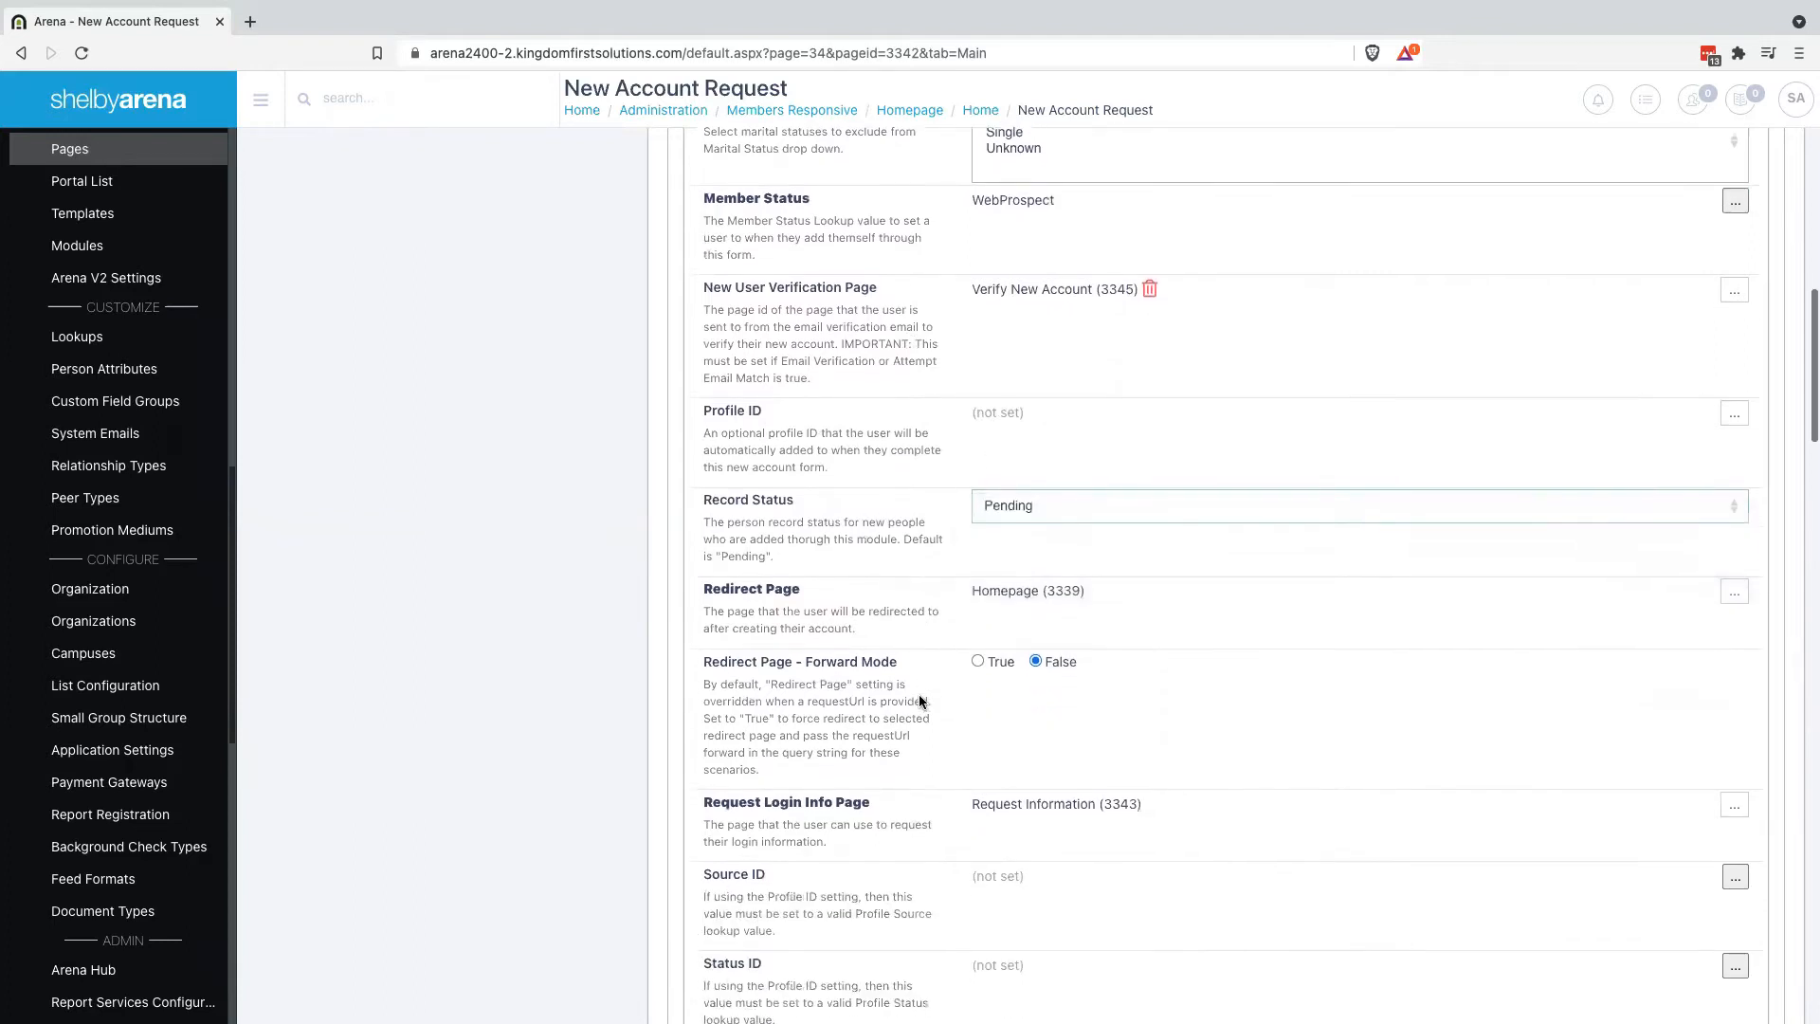
pyautogui.scroll(-1, 854, 720)
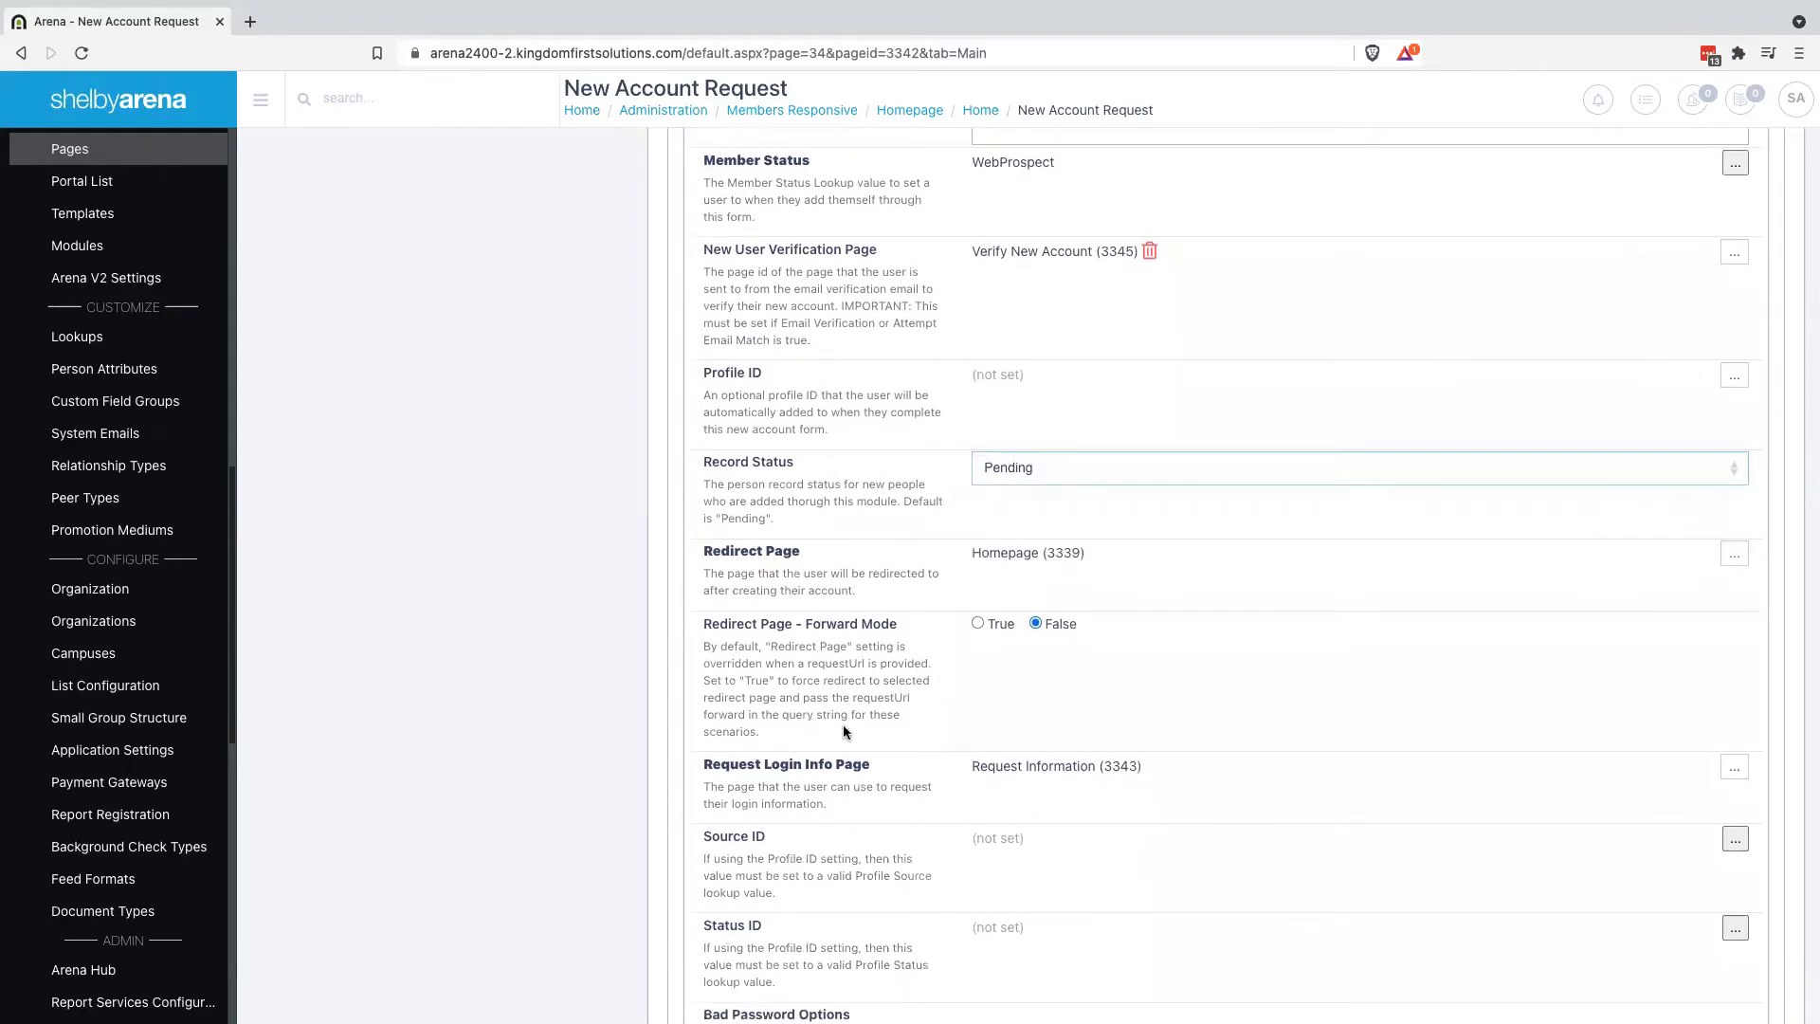
pyautogui.scroll(-1, 845, 731)
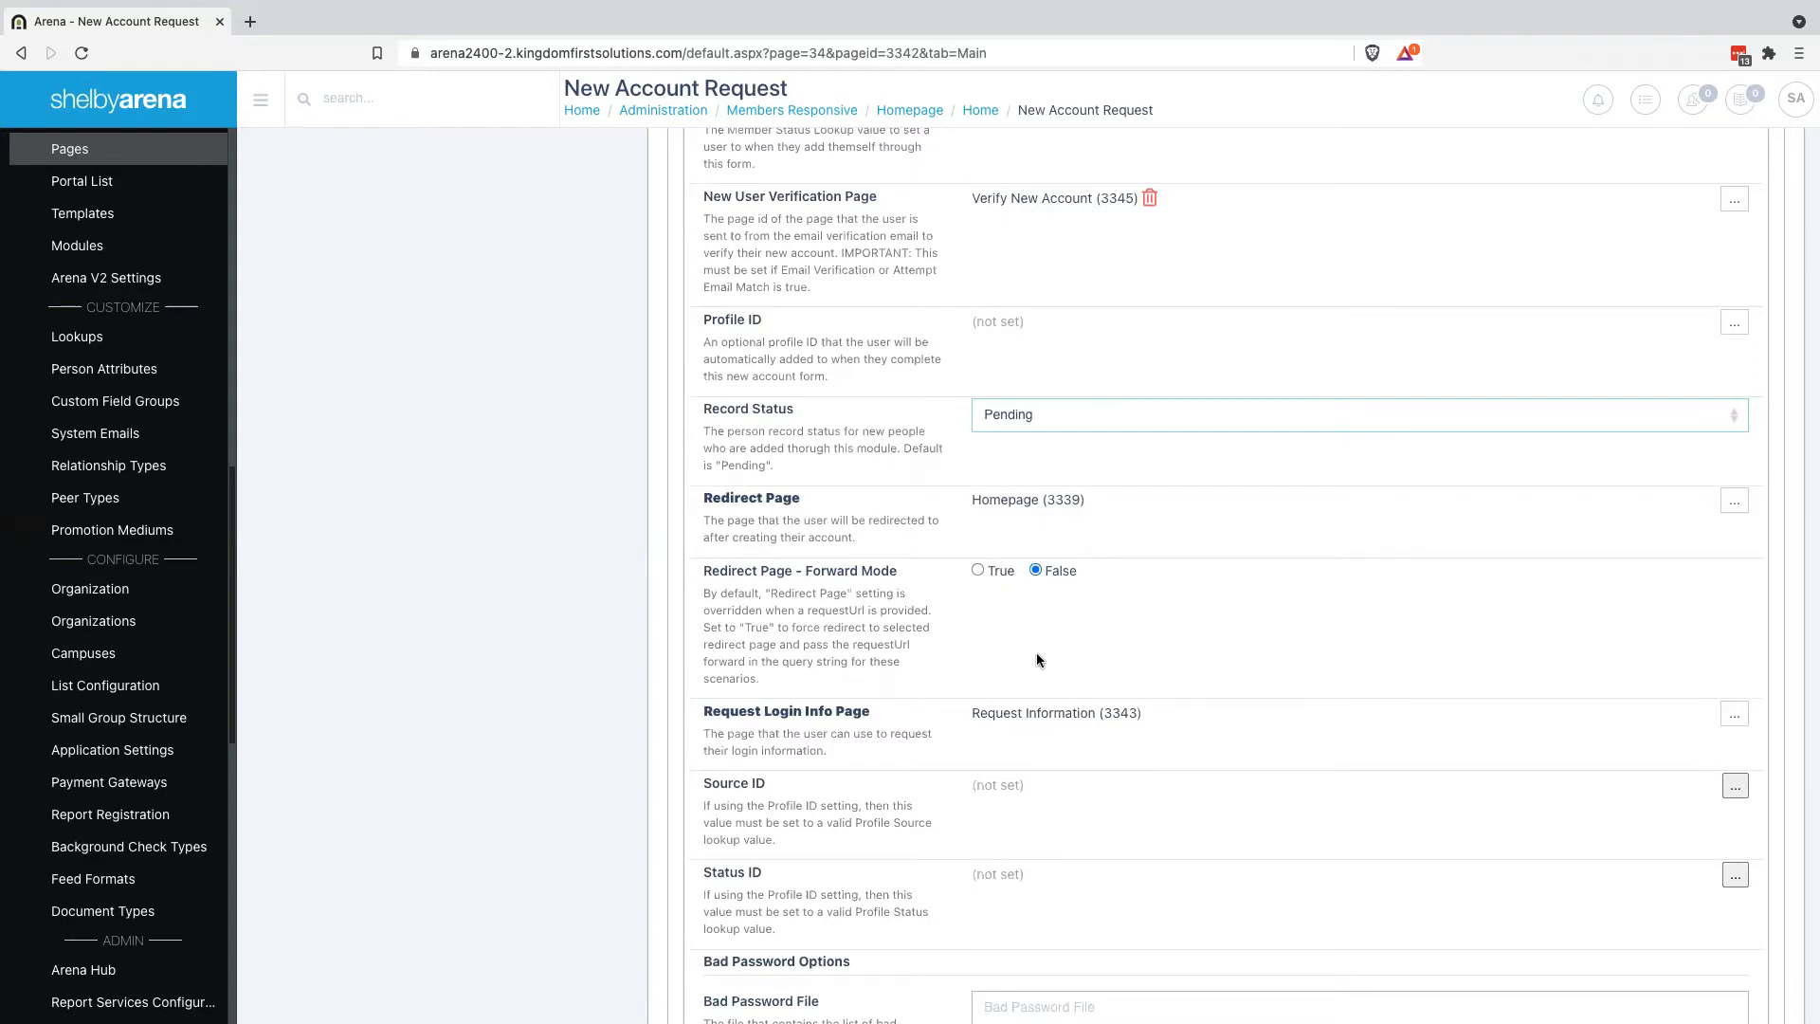
pyautogui.scroll(-1, 1038, 654)
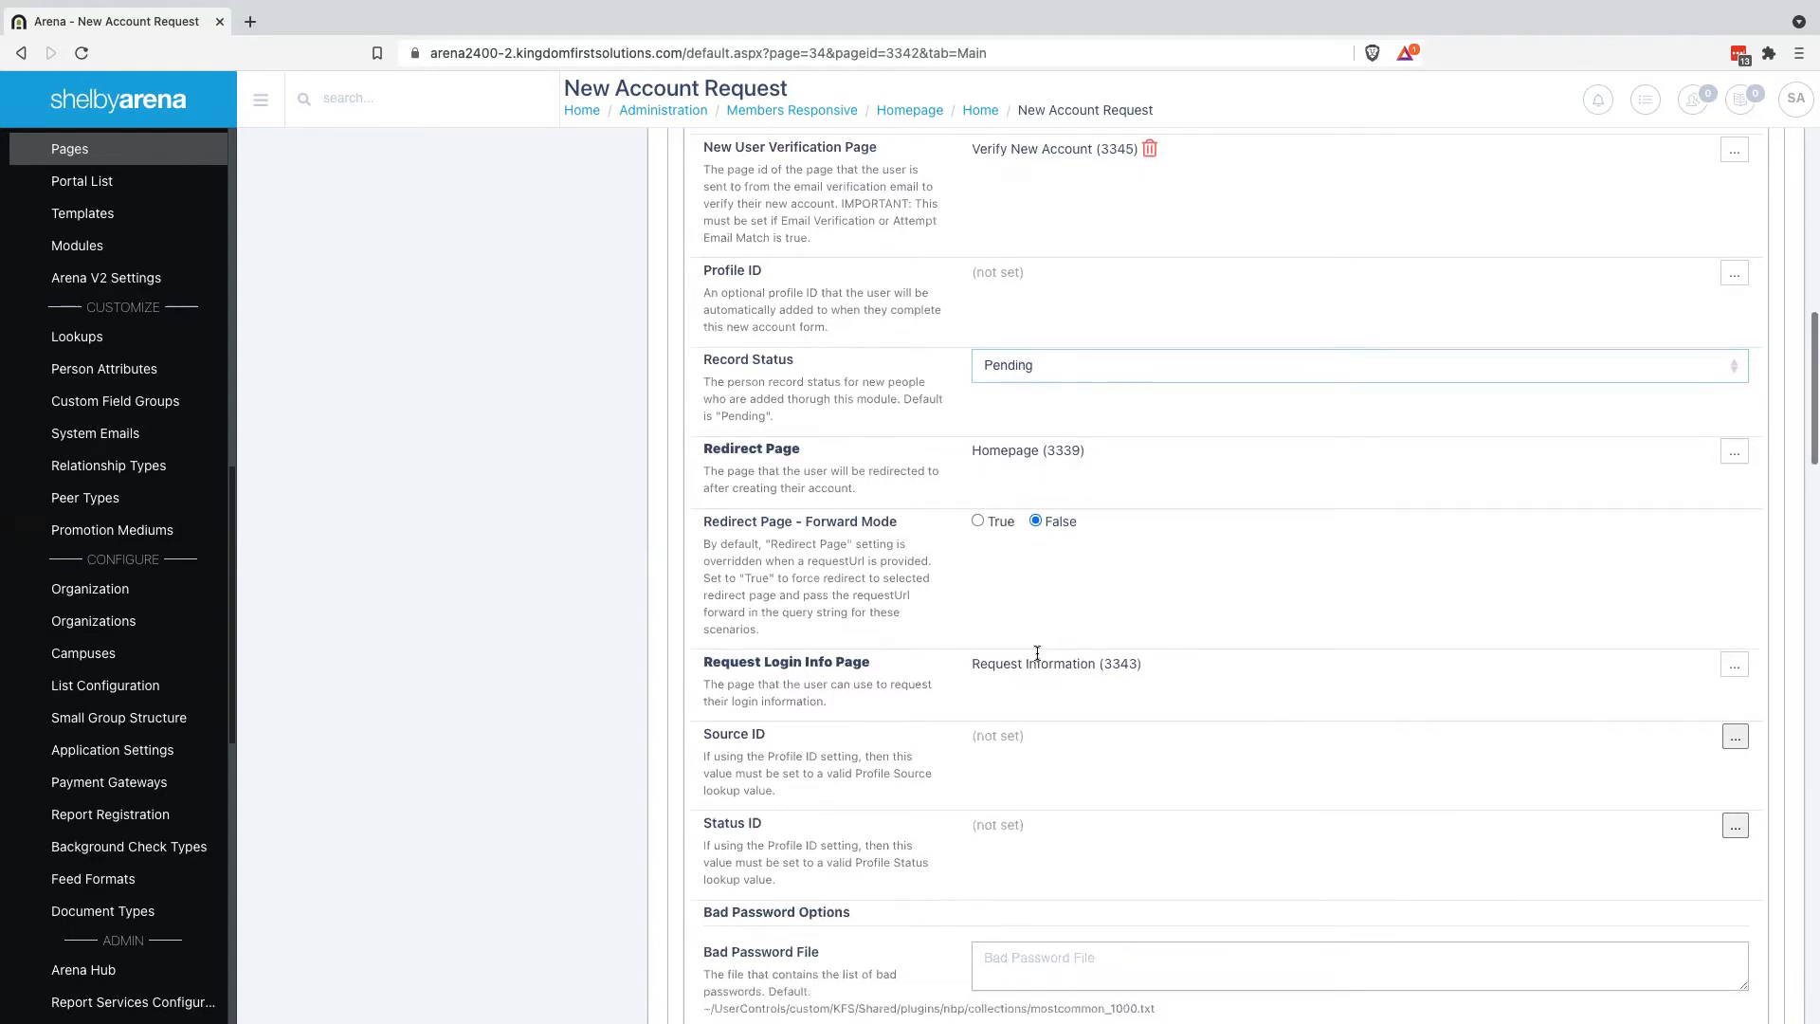
pyautogui.scroll(-2, 971, 531)
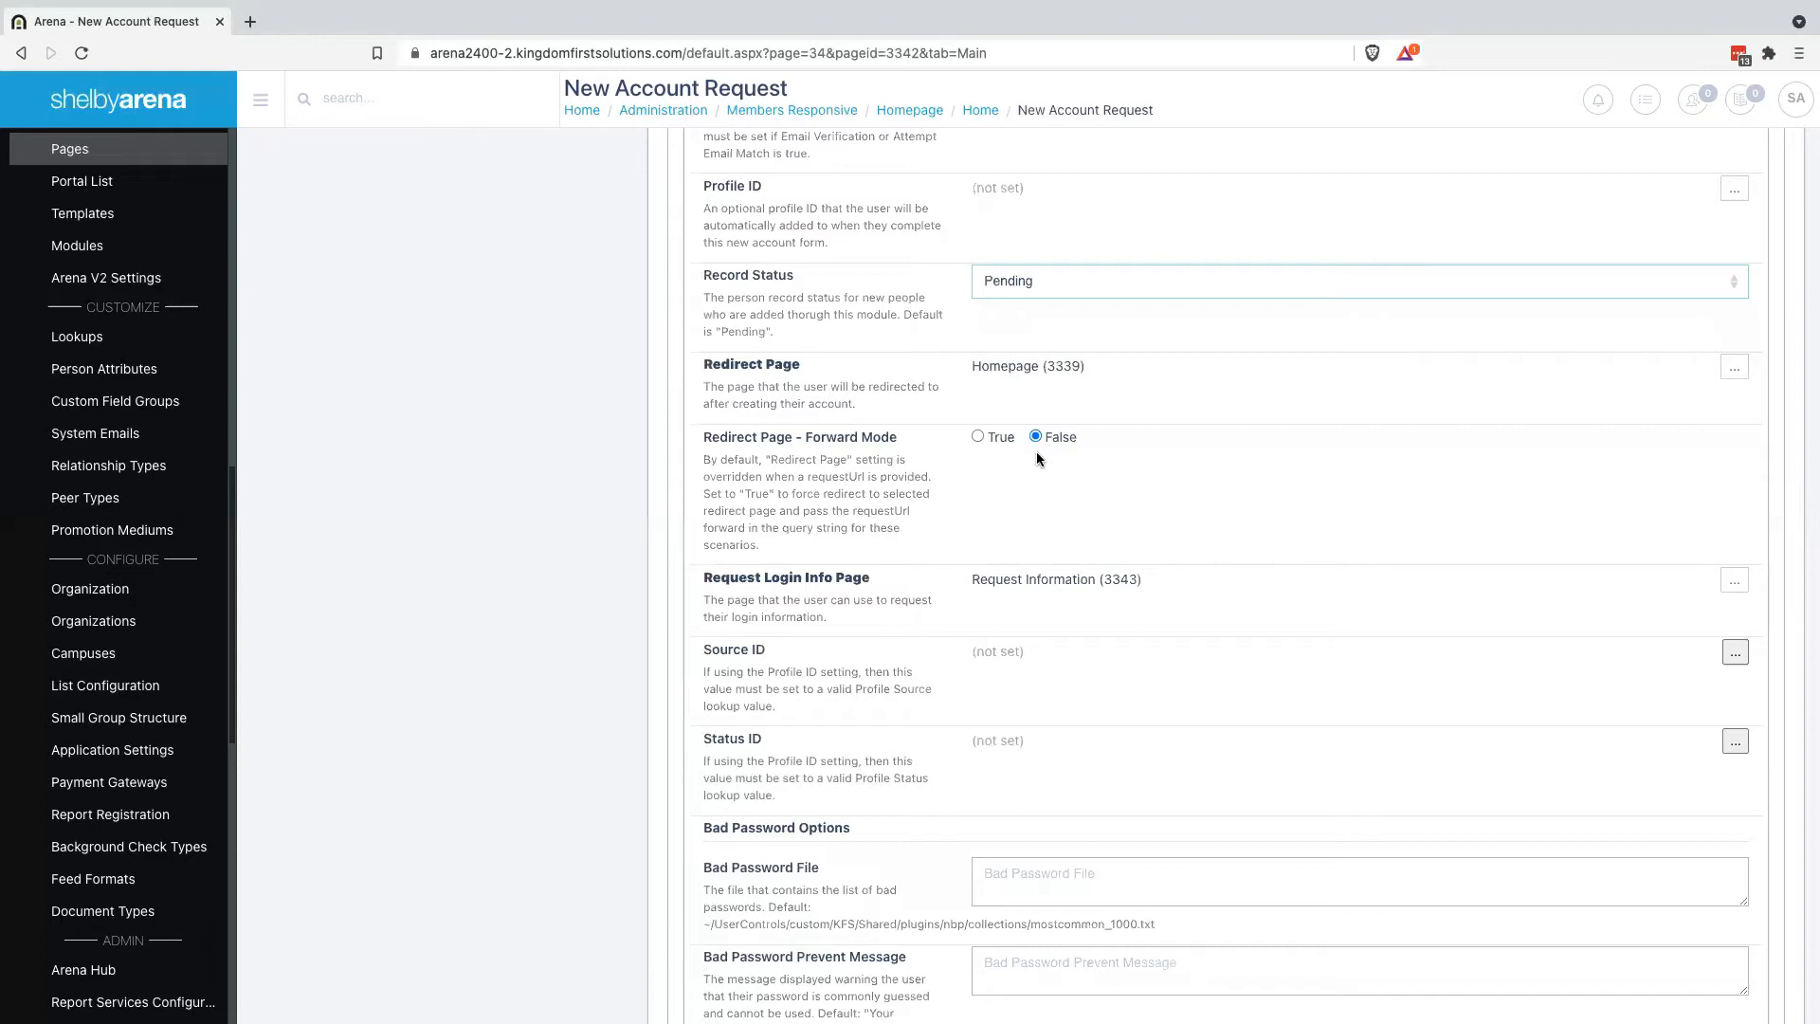
pyautogui.doubleClick(828, 481)
pyautogui.hotkey('ctrl', 'Right')
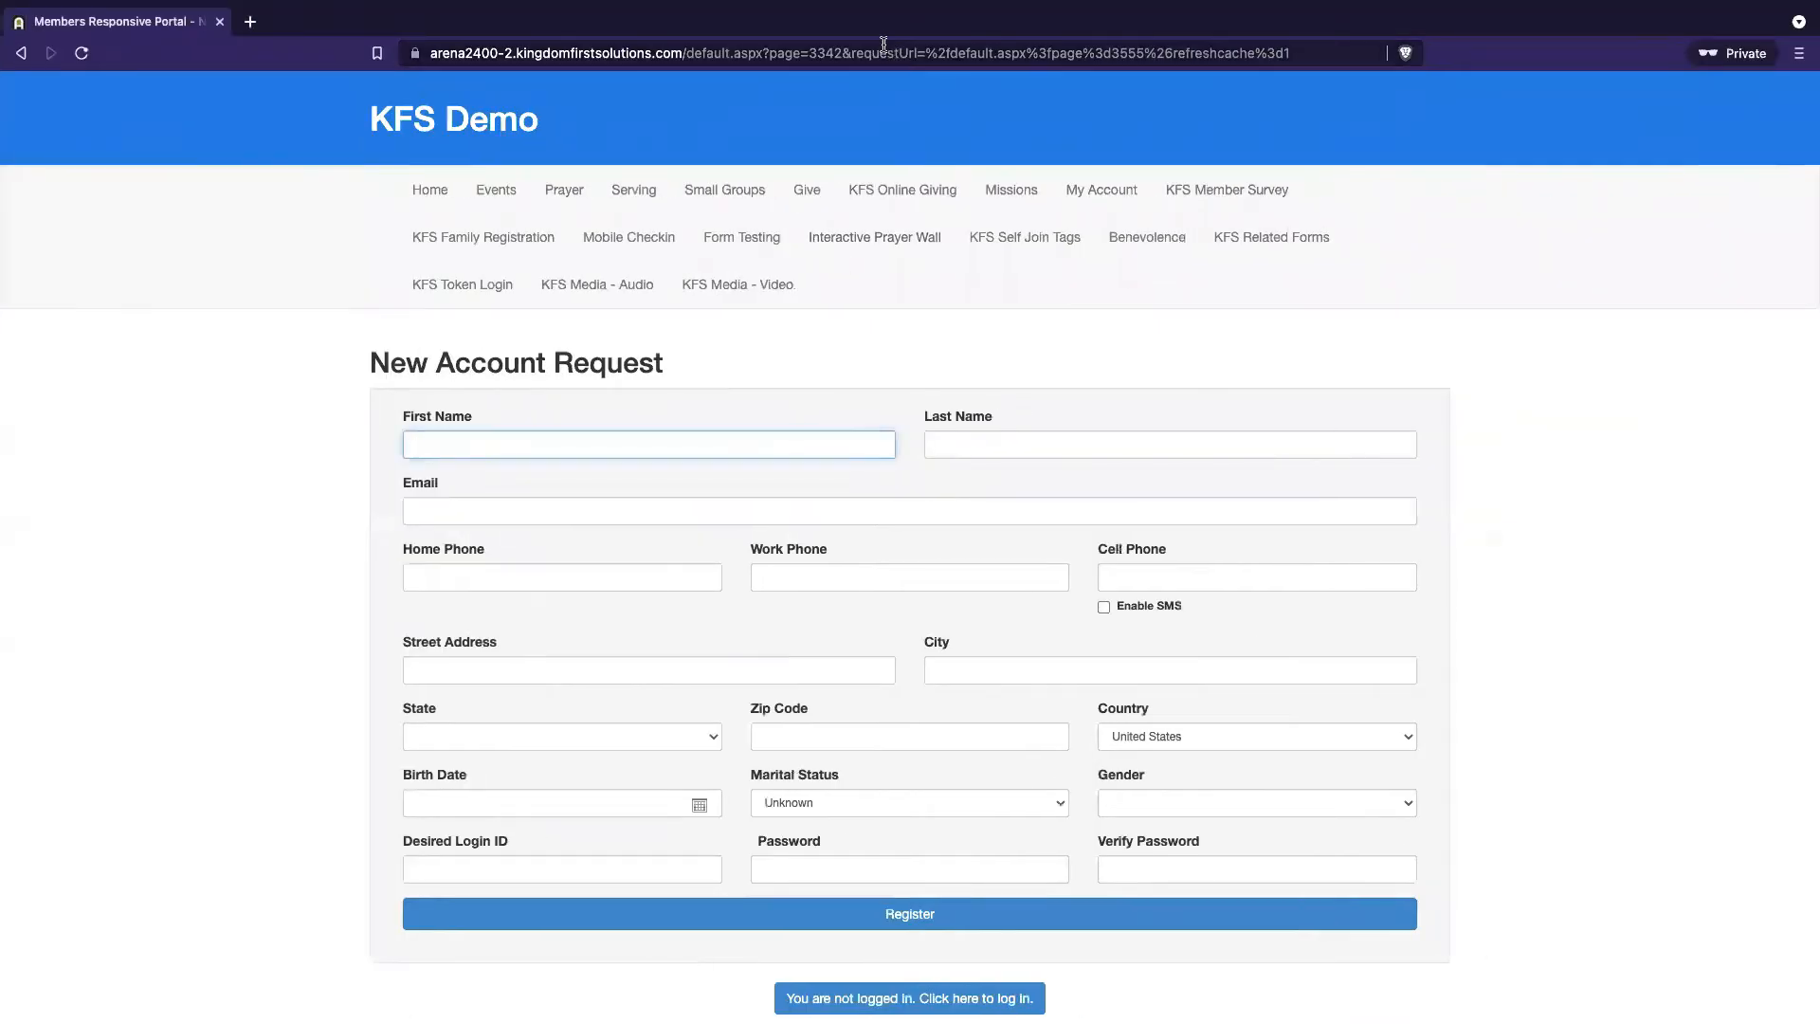
pyautogui.doubleClick(883, 51)
pyautogui.click(916, 52)
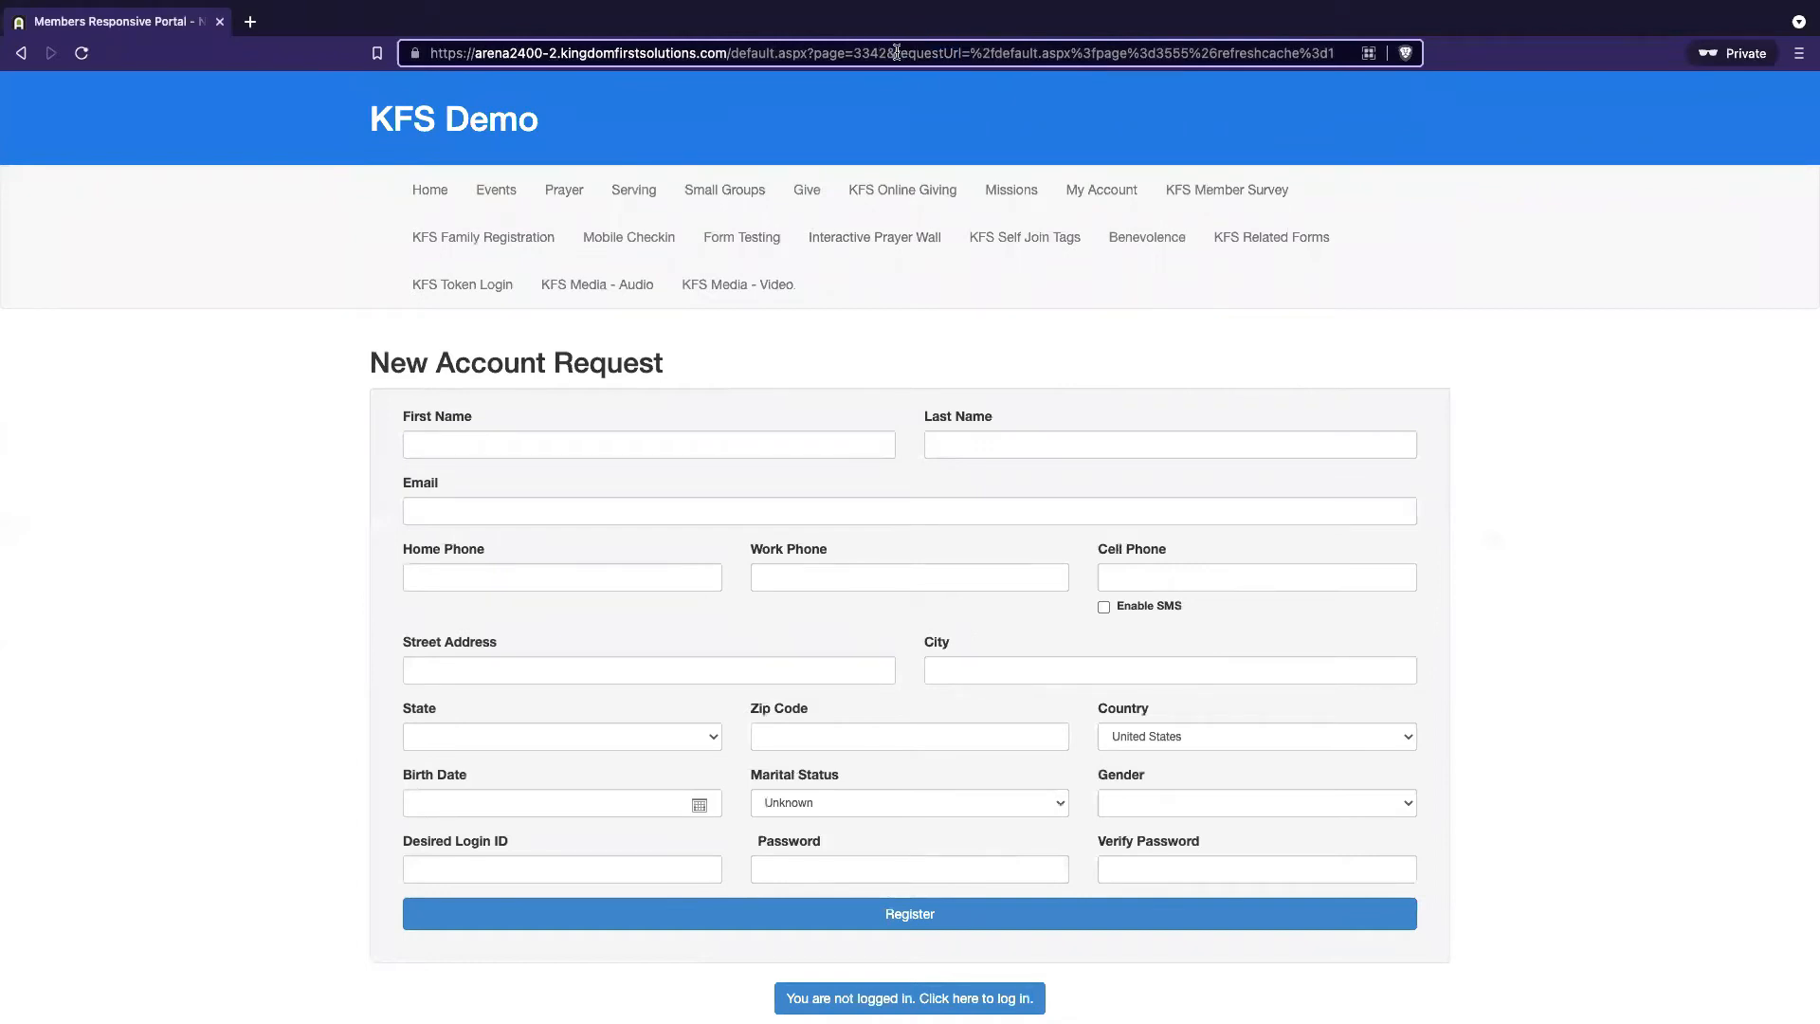
pyautogui.moveTo(896, 52); pyautogui.dragTo(1275, 52)
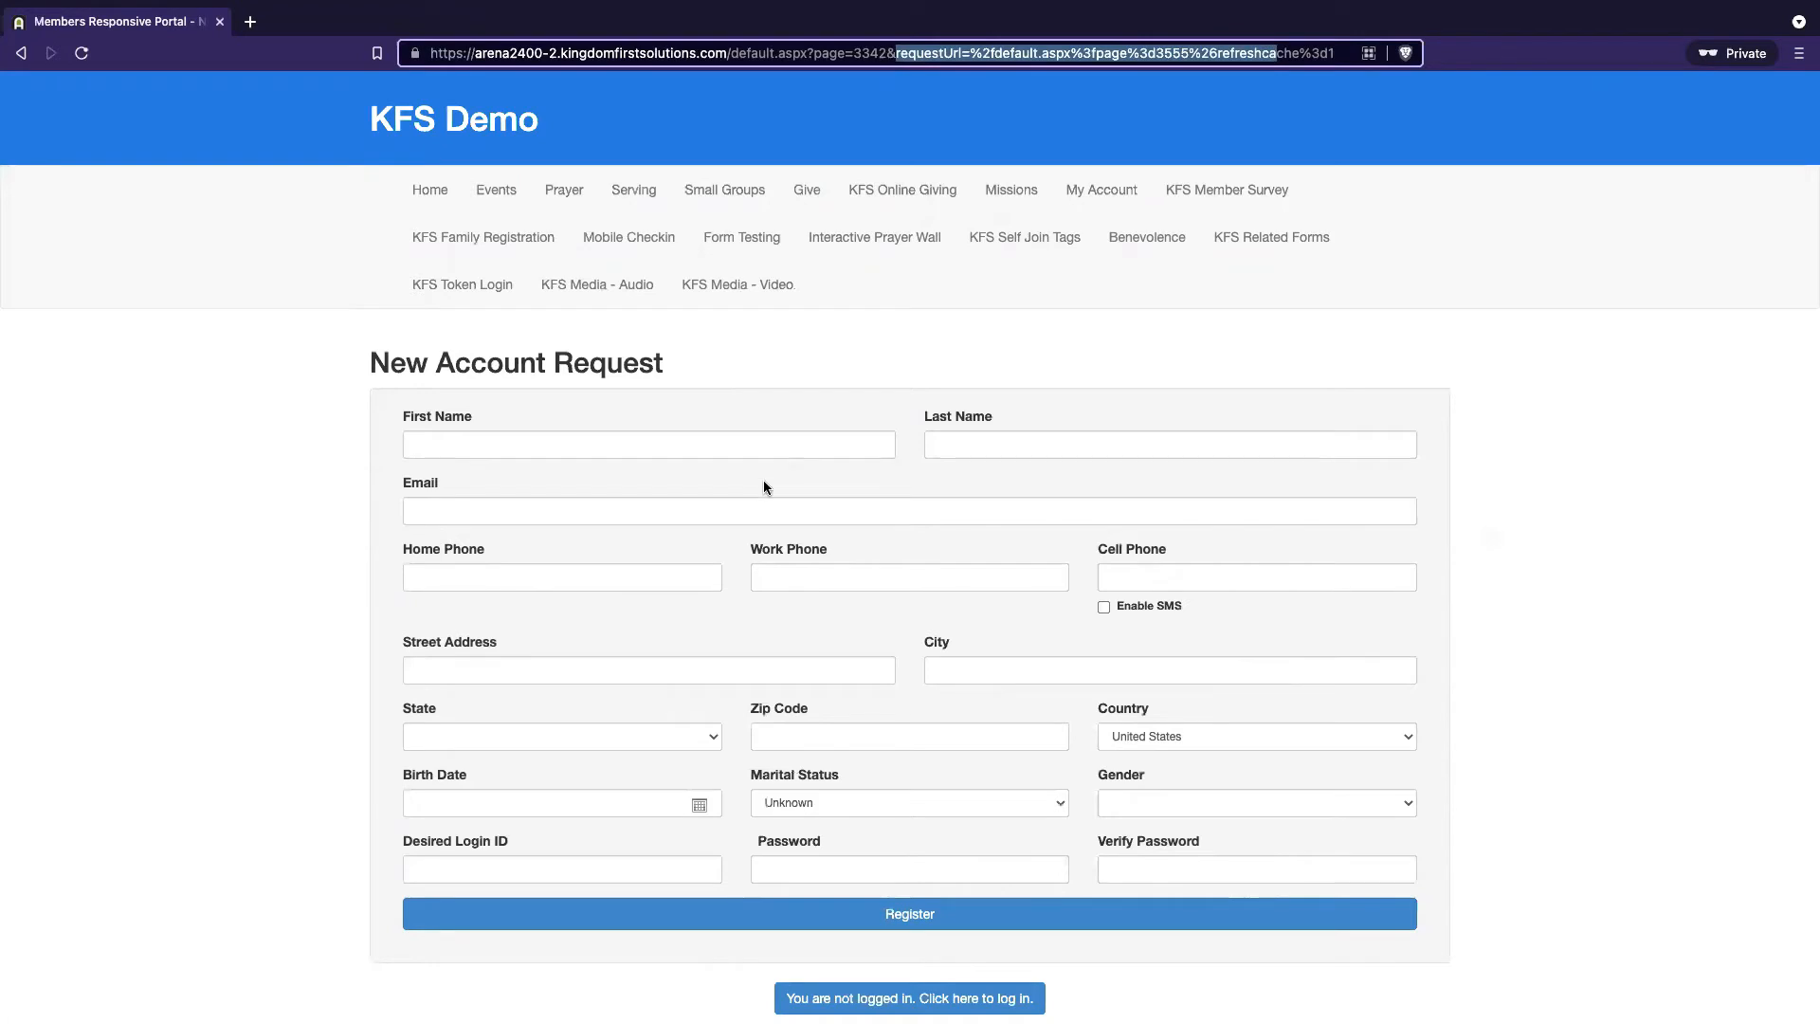
pyautogui.hotkey('ctrl', 'Left')
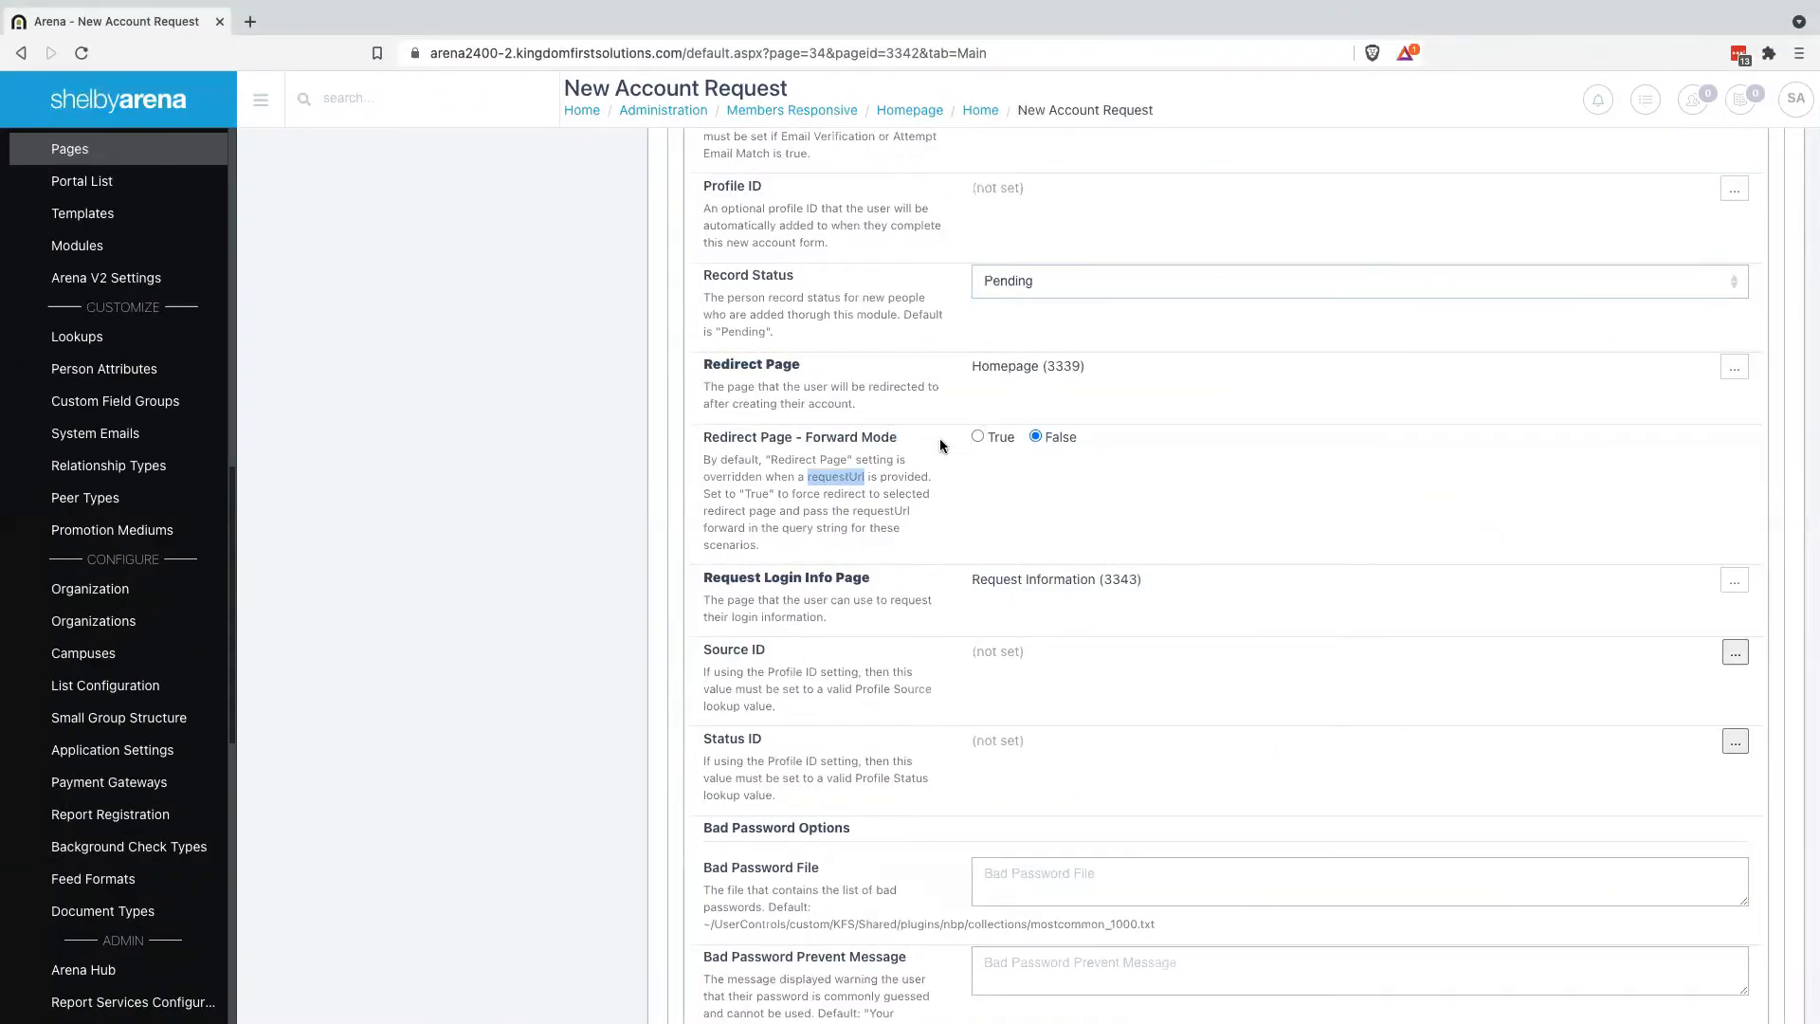
pyautogui.click(1060, 478)
pyautogui.scroll(-2, 1035, 569)
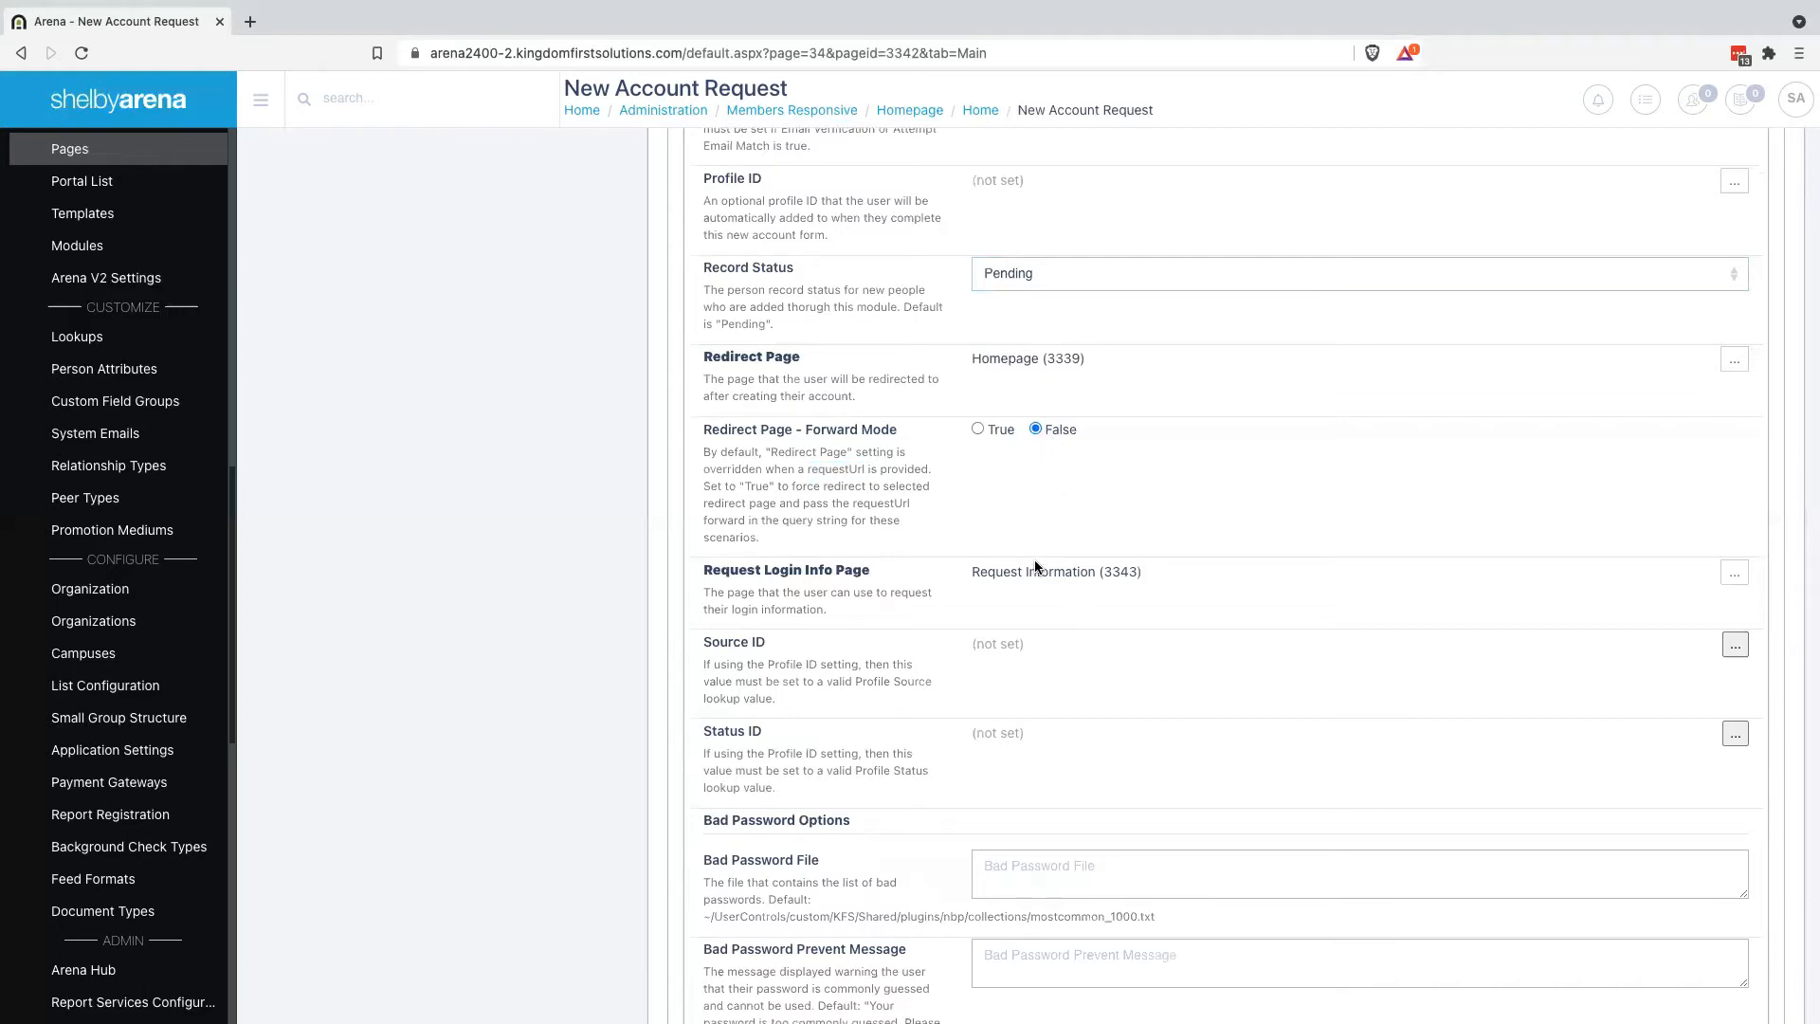
pyautogui.scroll(-1, 1100, 560)
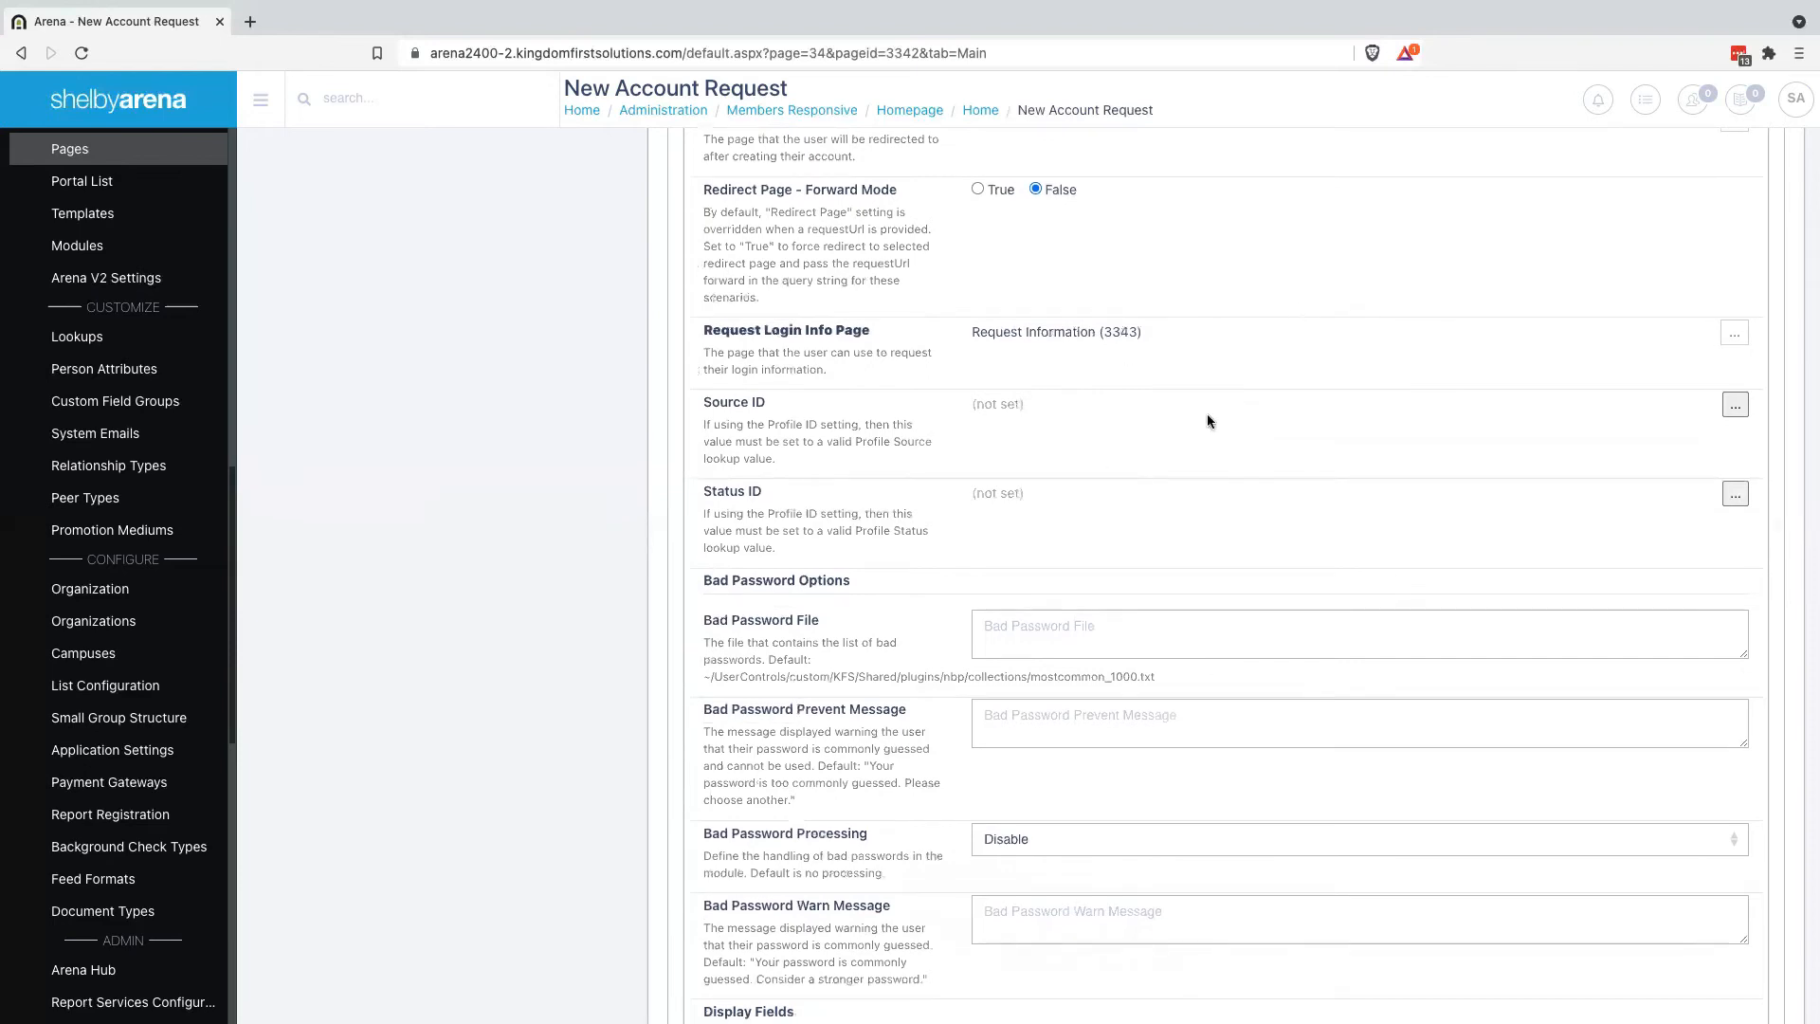
pyautogui.scroll(-3, 1187, 451)
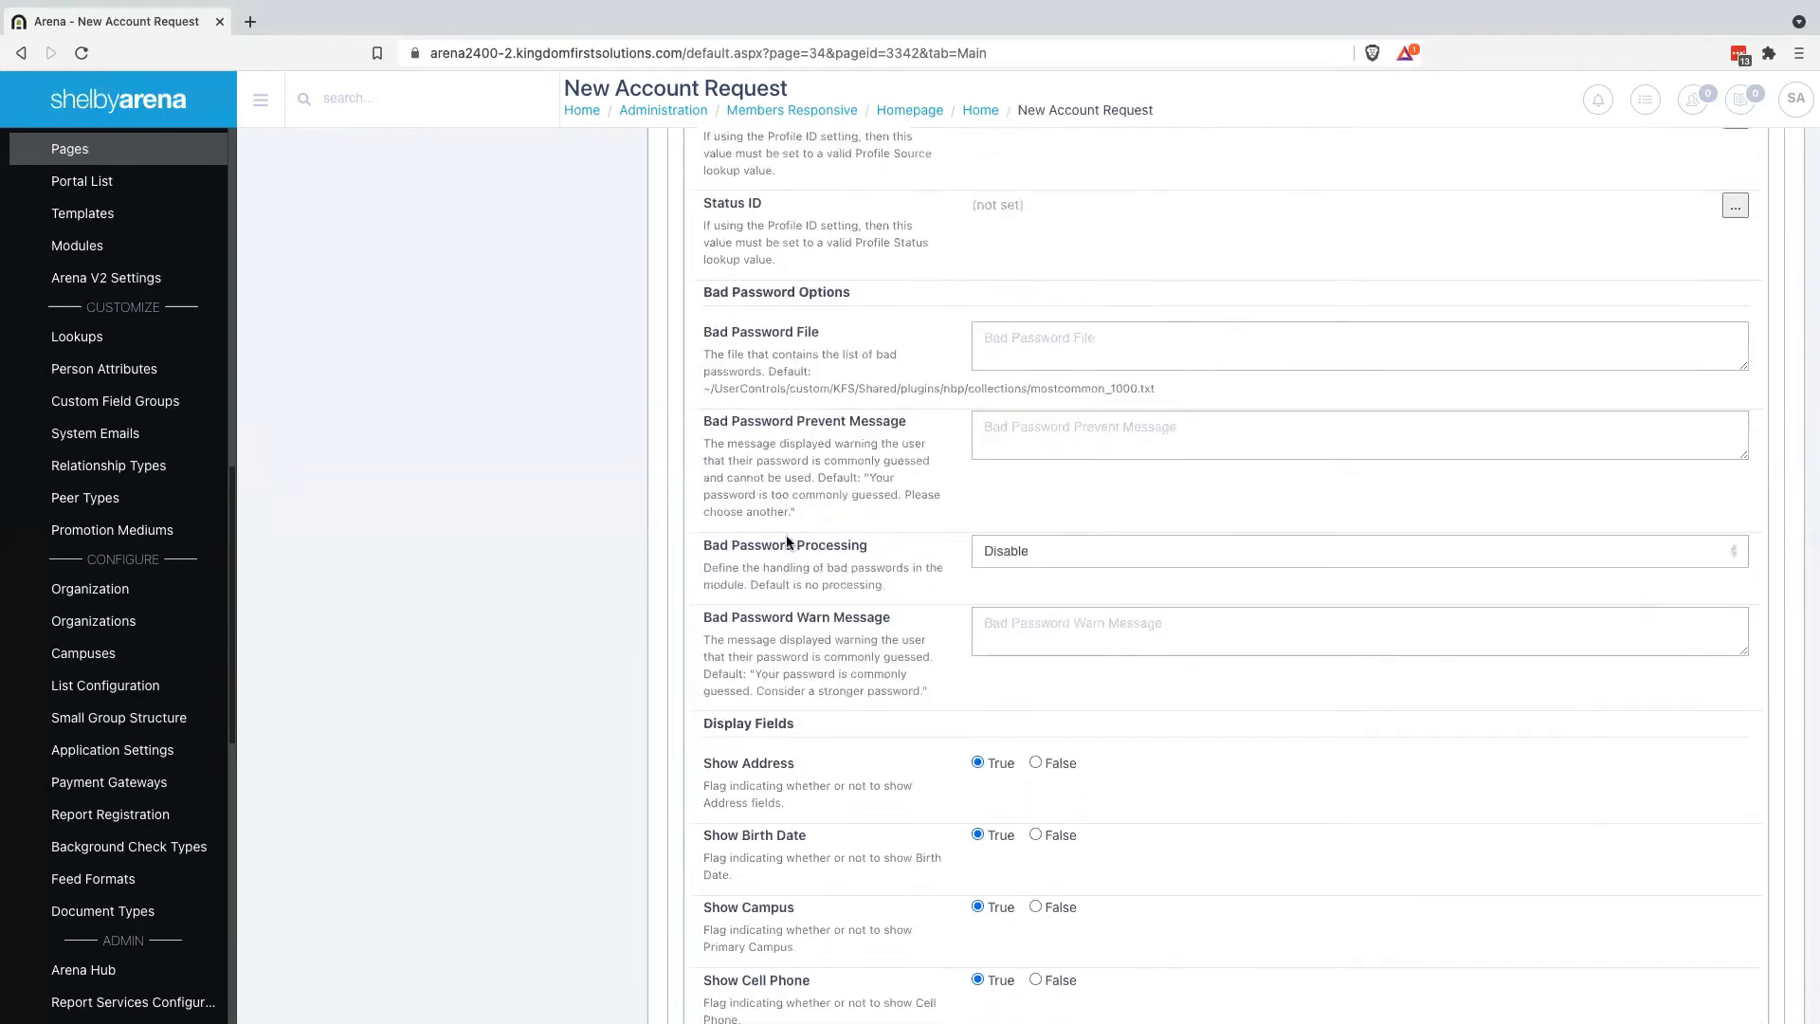
pyautogui.scroll(-3, 834, 697)
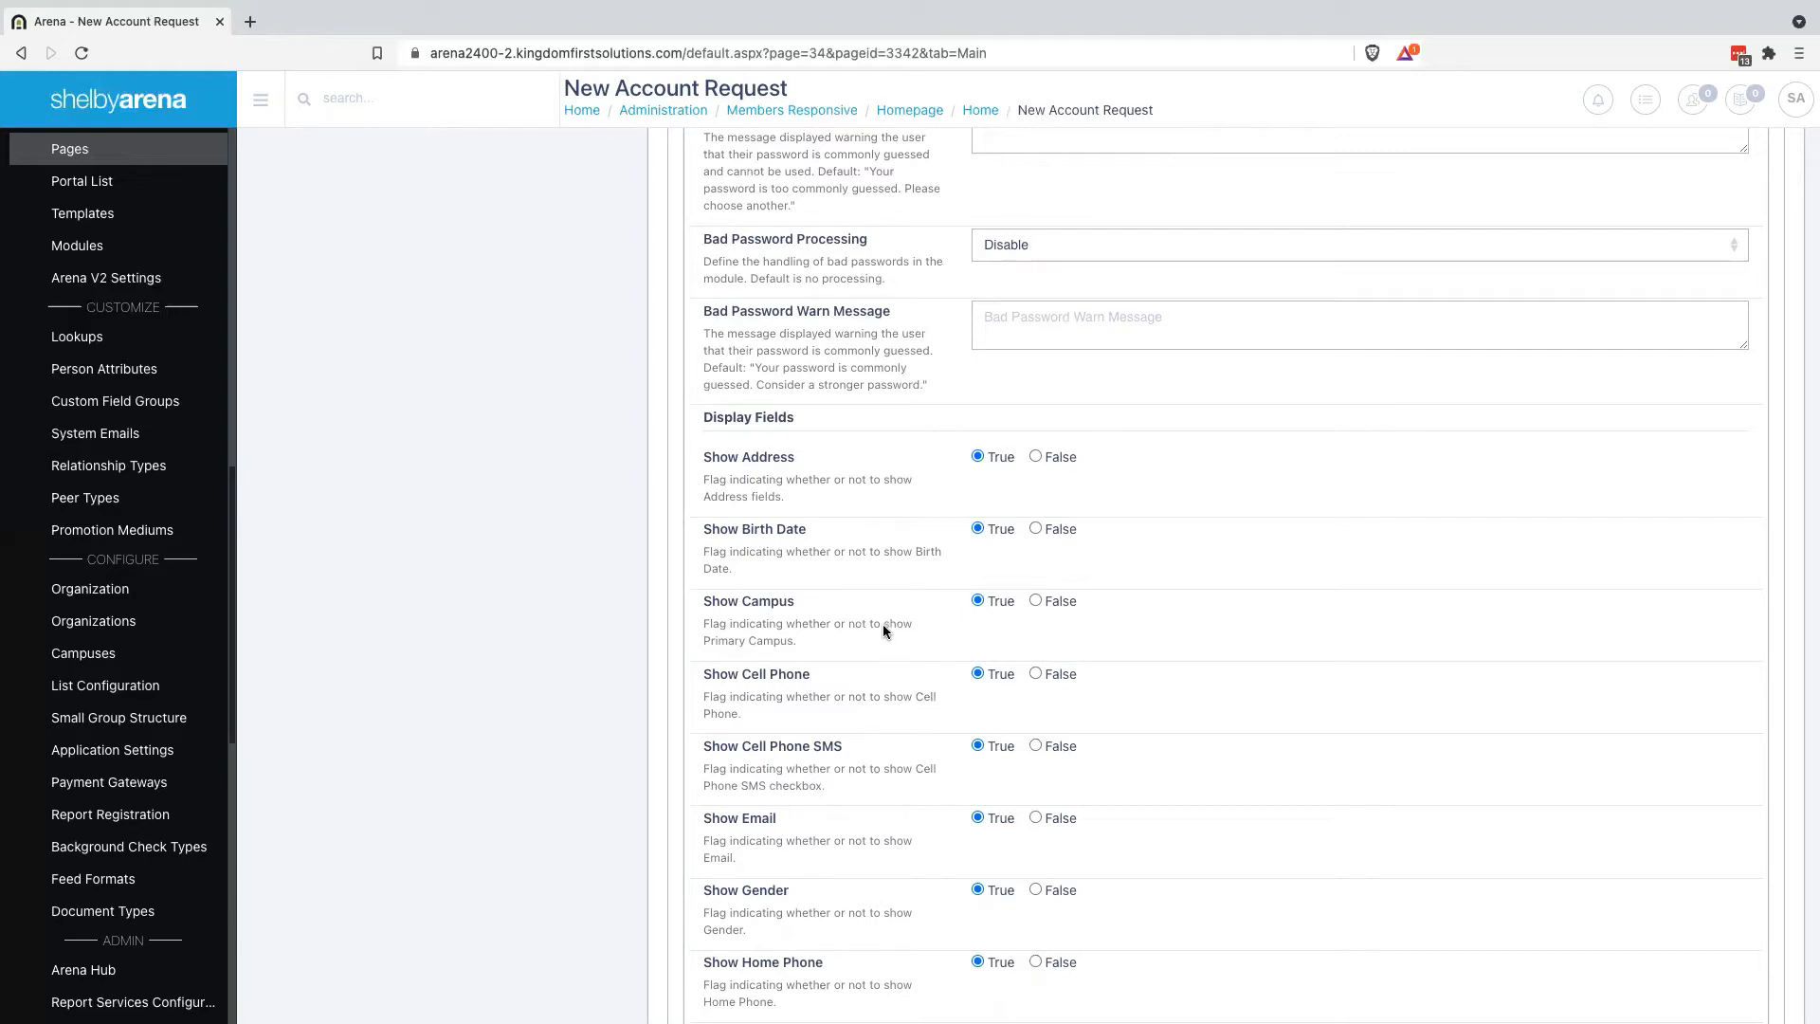
# Hide the birth date, campus and marital status fields on the signup form
pyautogui.click(1036, 529)
pyautogui.scroll(-1, 1213, 654)
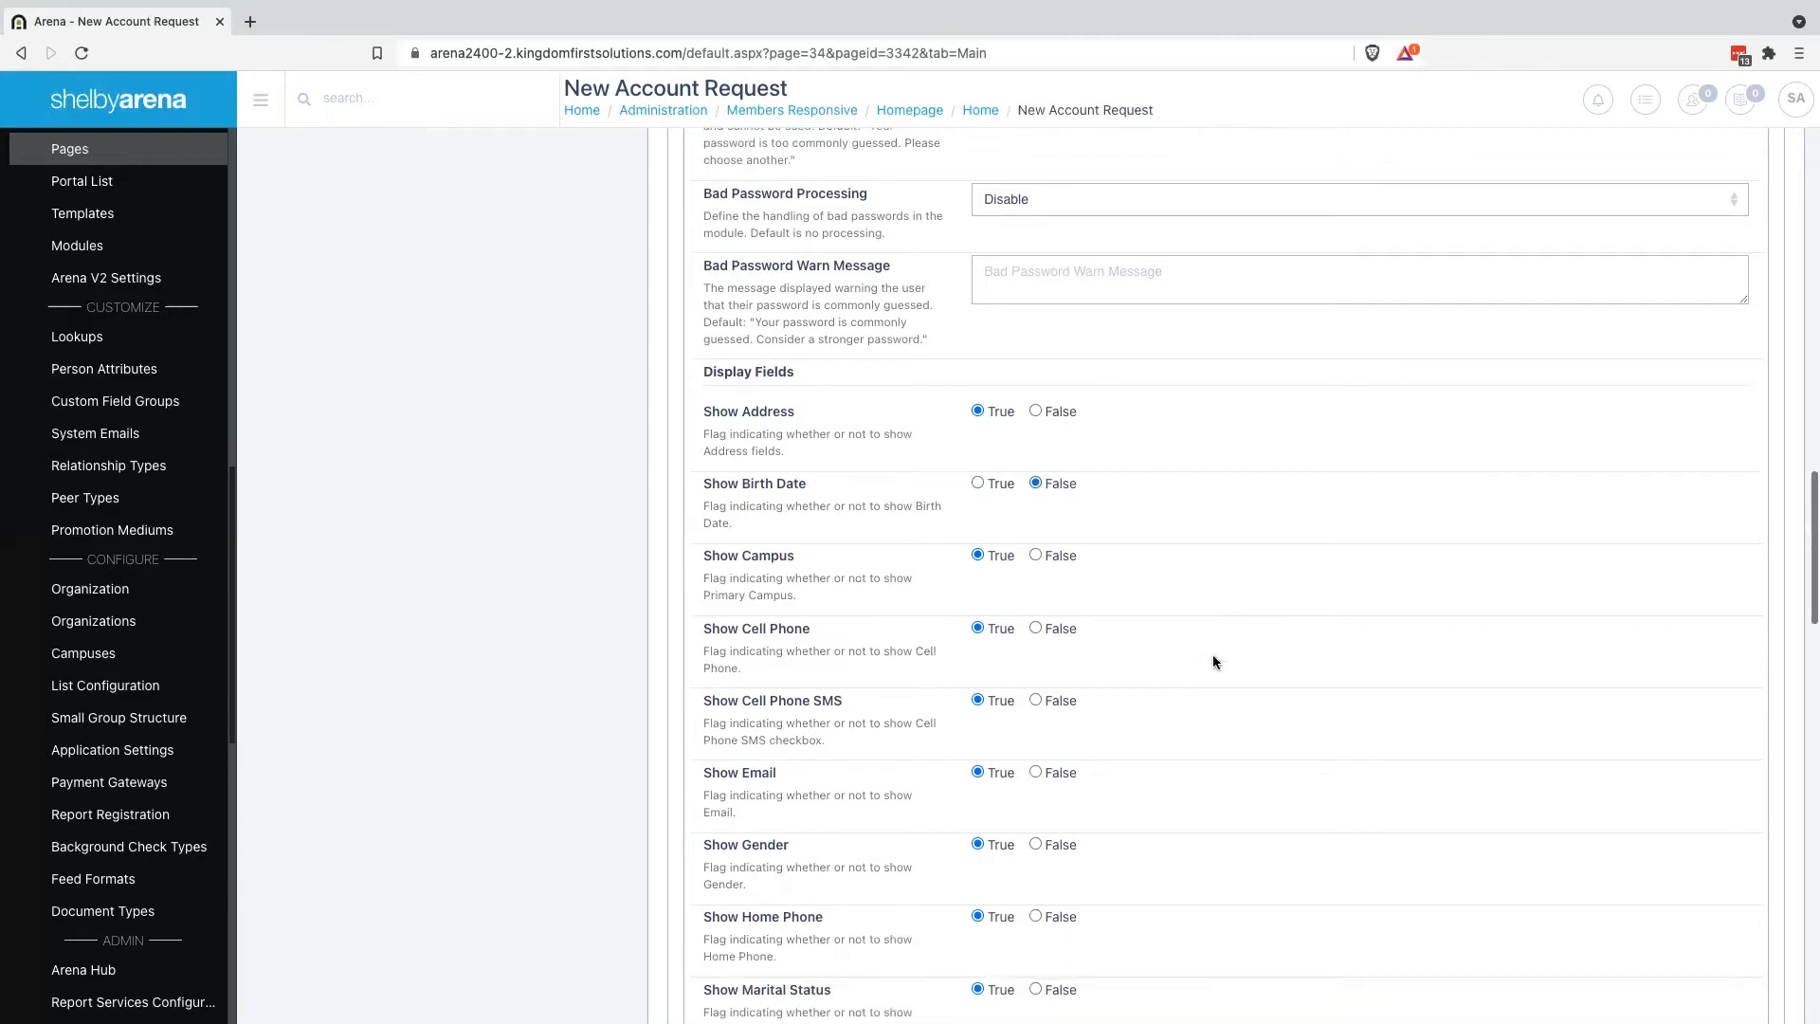
pyautogui.click(1037, 513)
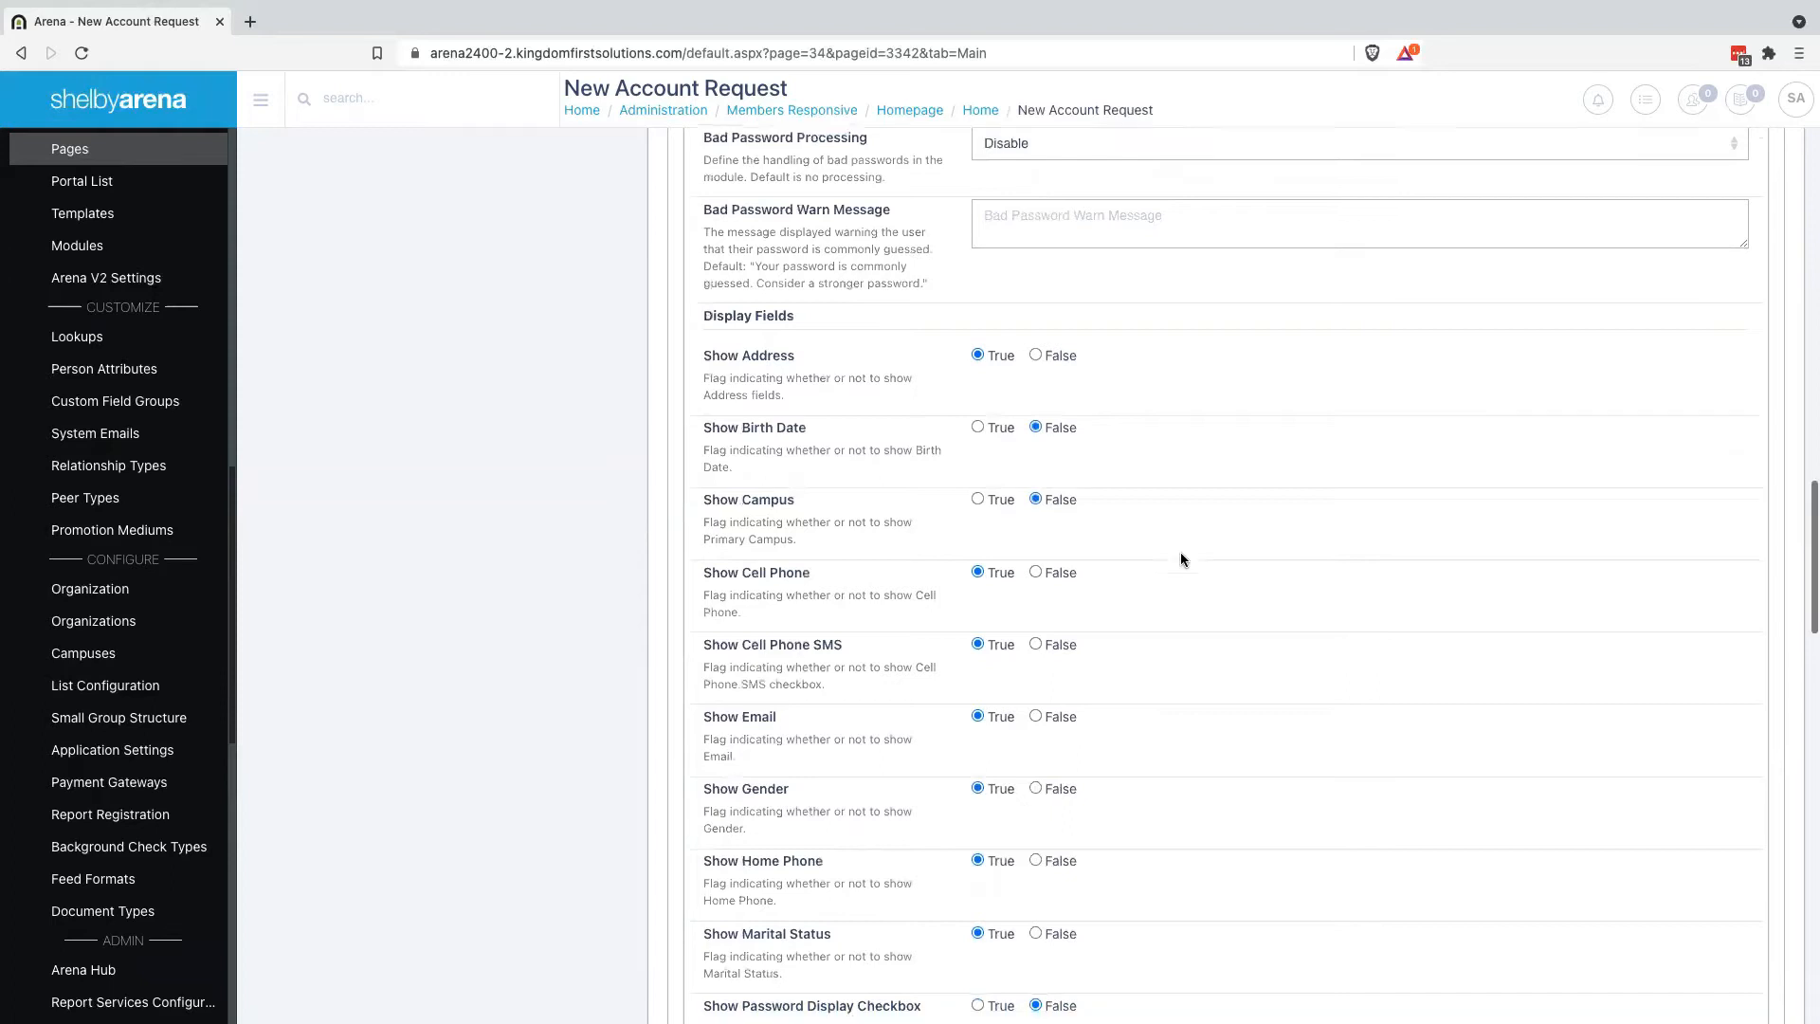
pyautogui.scroll(-1, 1176, 555)
pyautogui.scroll(-1, 1072, 599)
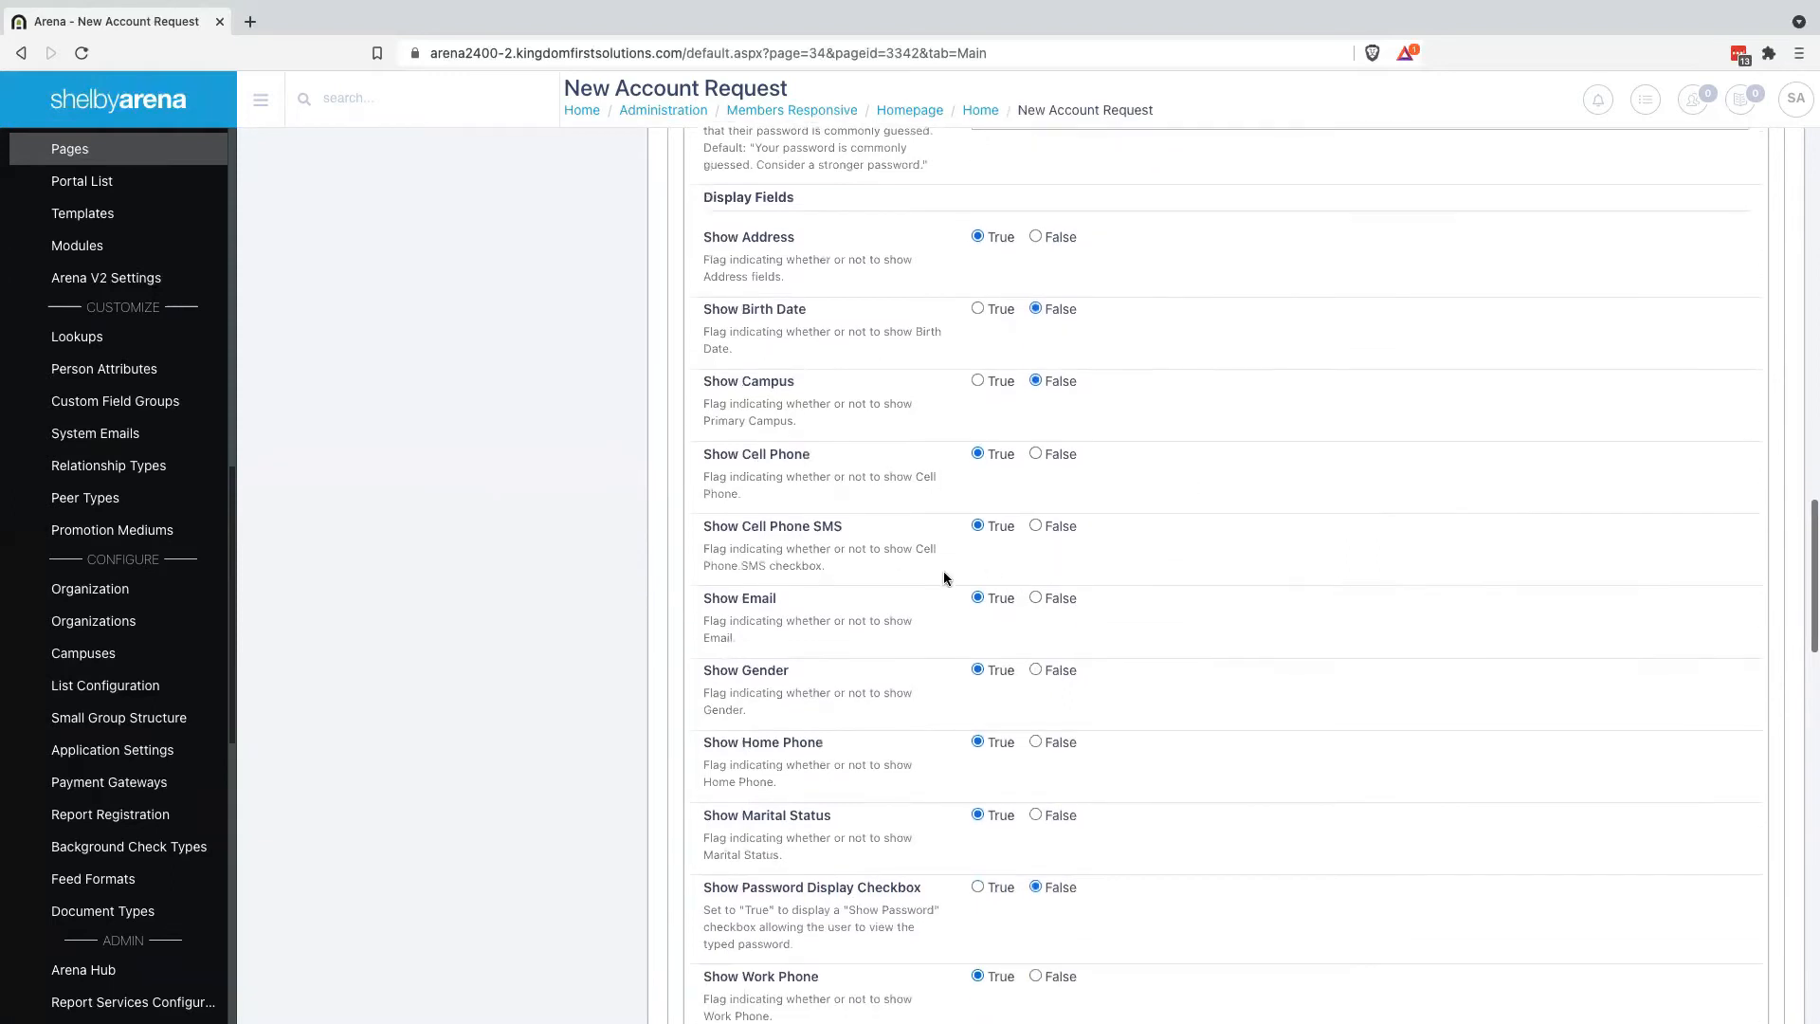
pyautogui.scroll(-1, 1185, 606)
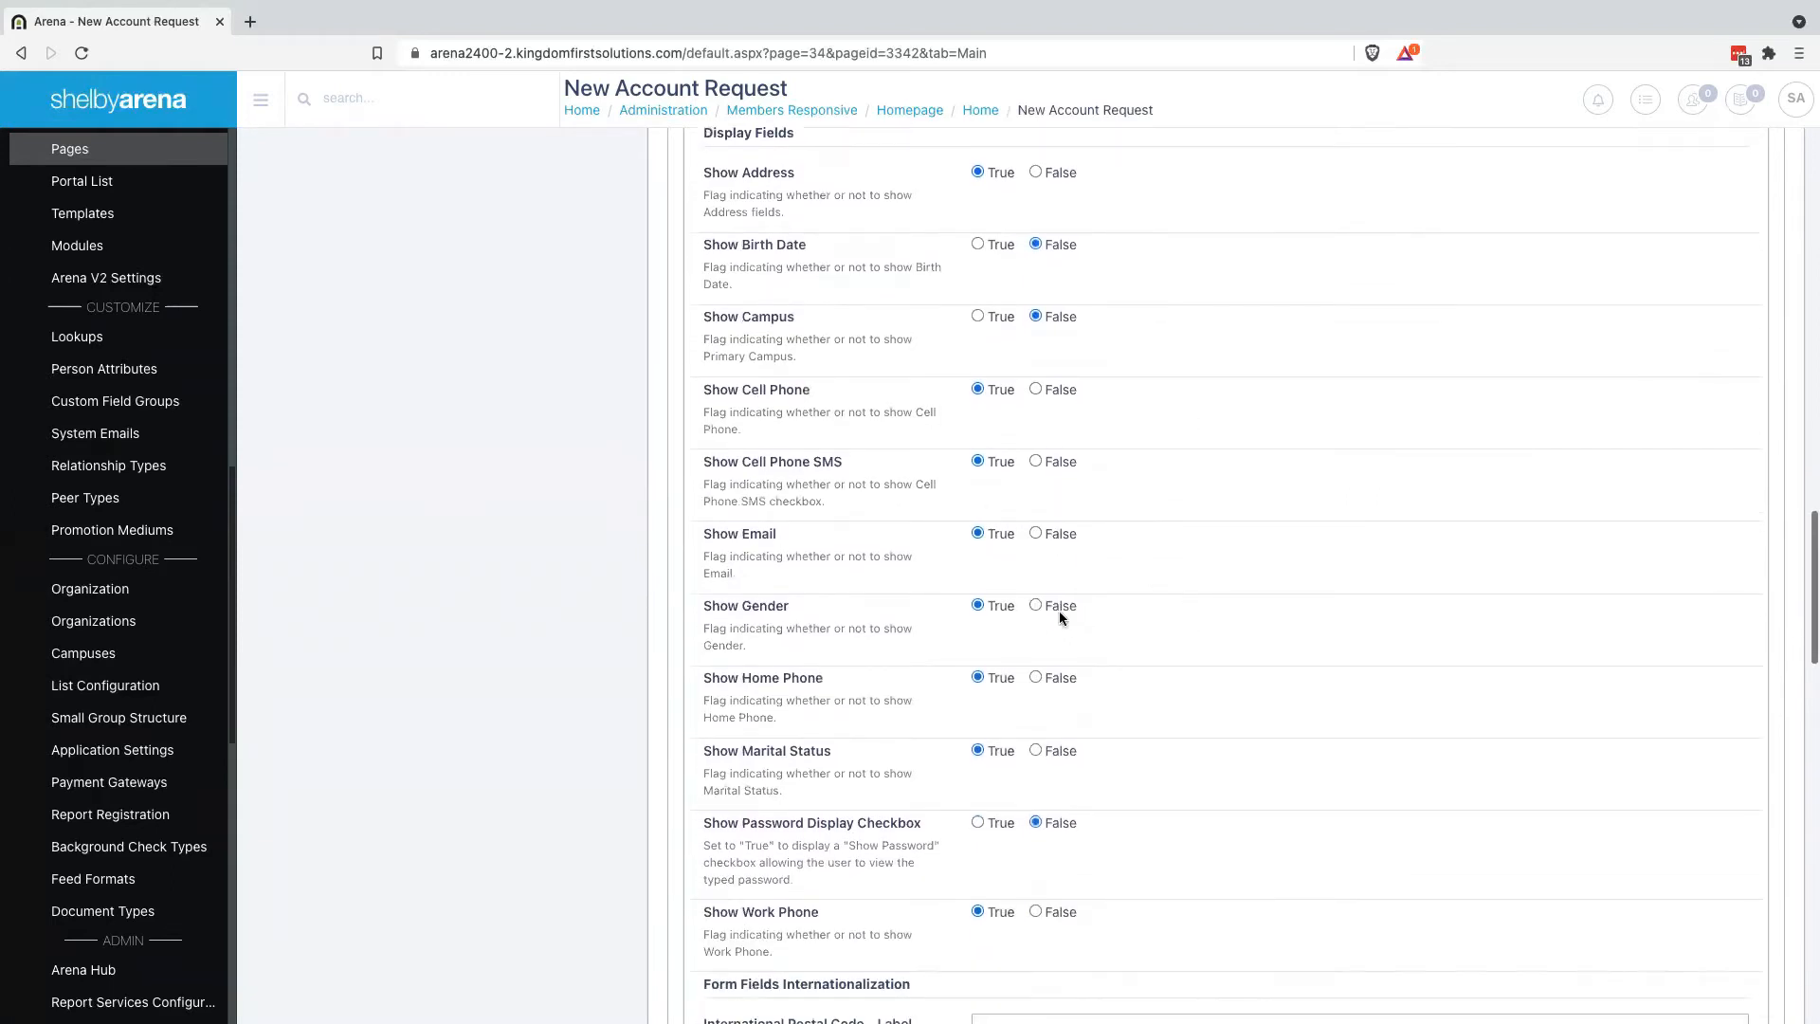
pyautogui.scroll(-2, 1101, 626)
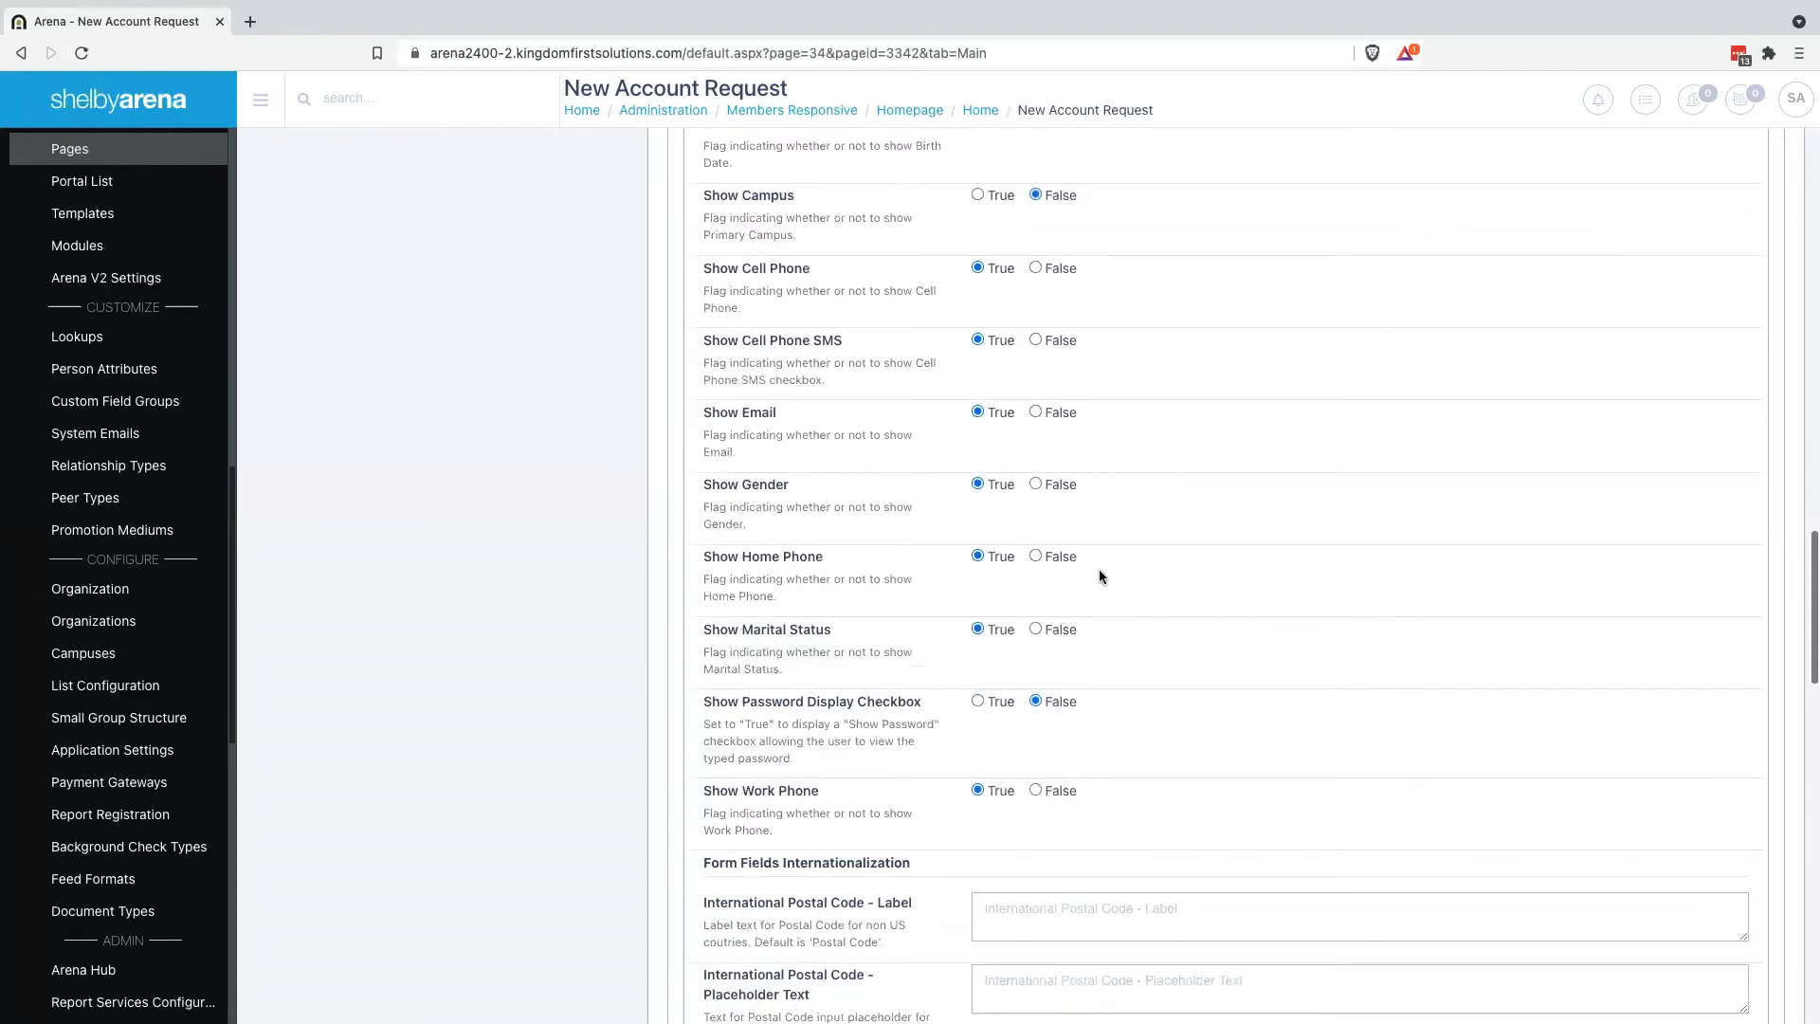
pyautogui.scroll(-1, 1089, 576)
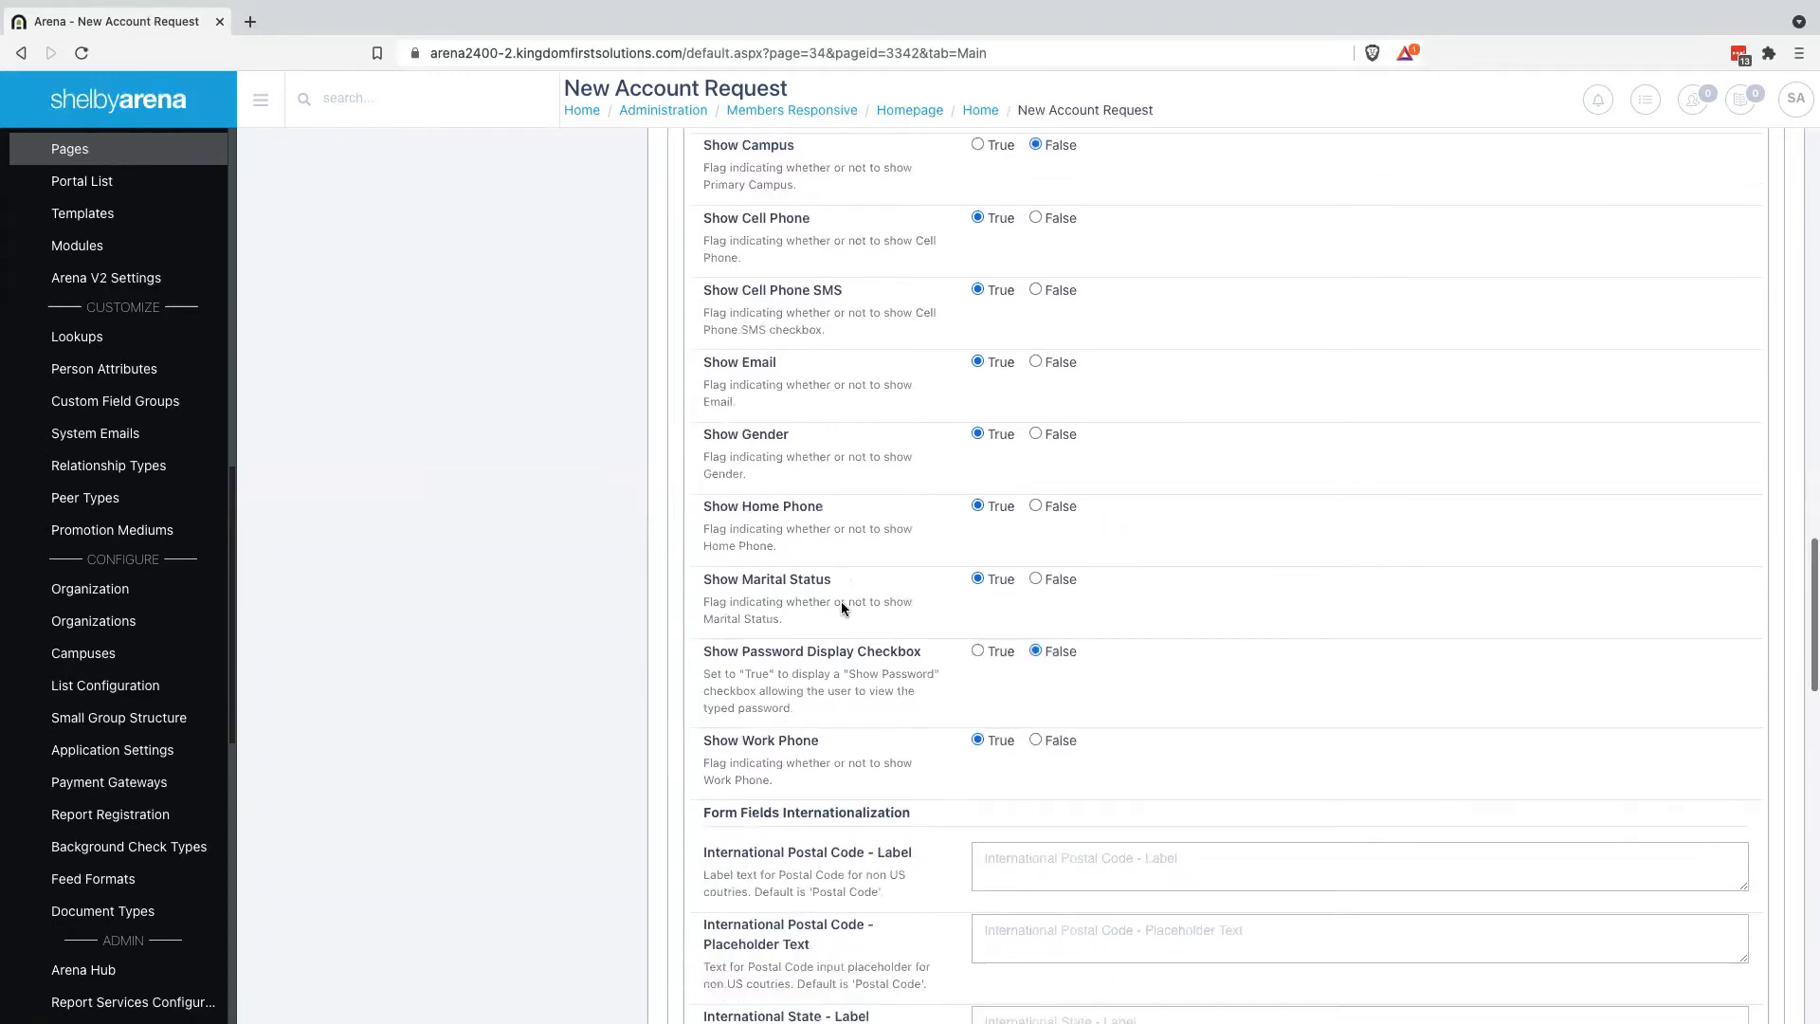
pyautogui.click(1035, 579)
pyautogui.scroll(-4, 1178, 628)
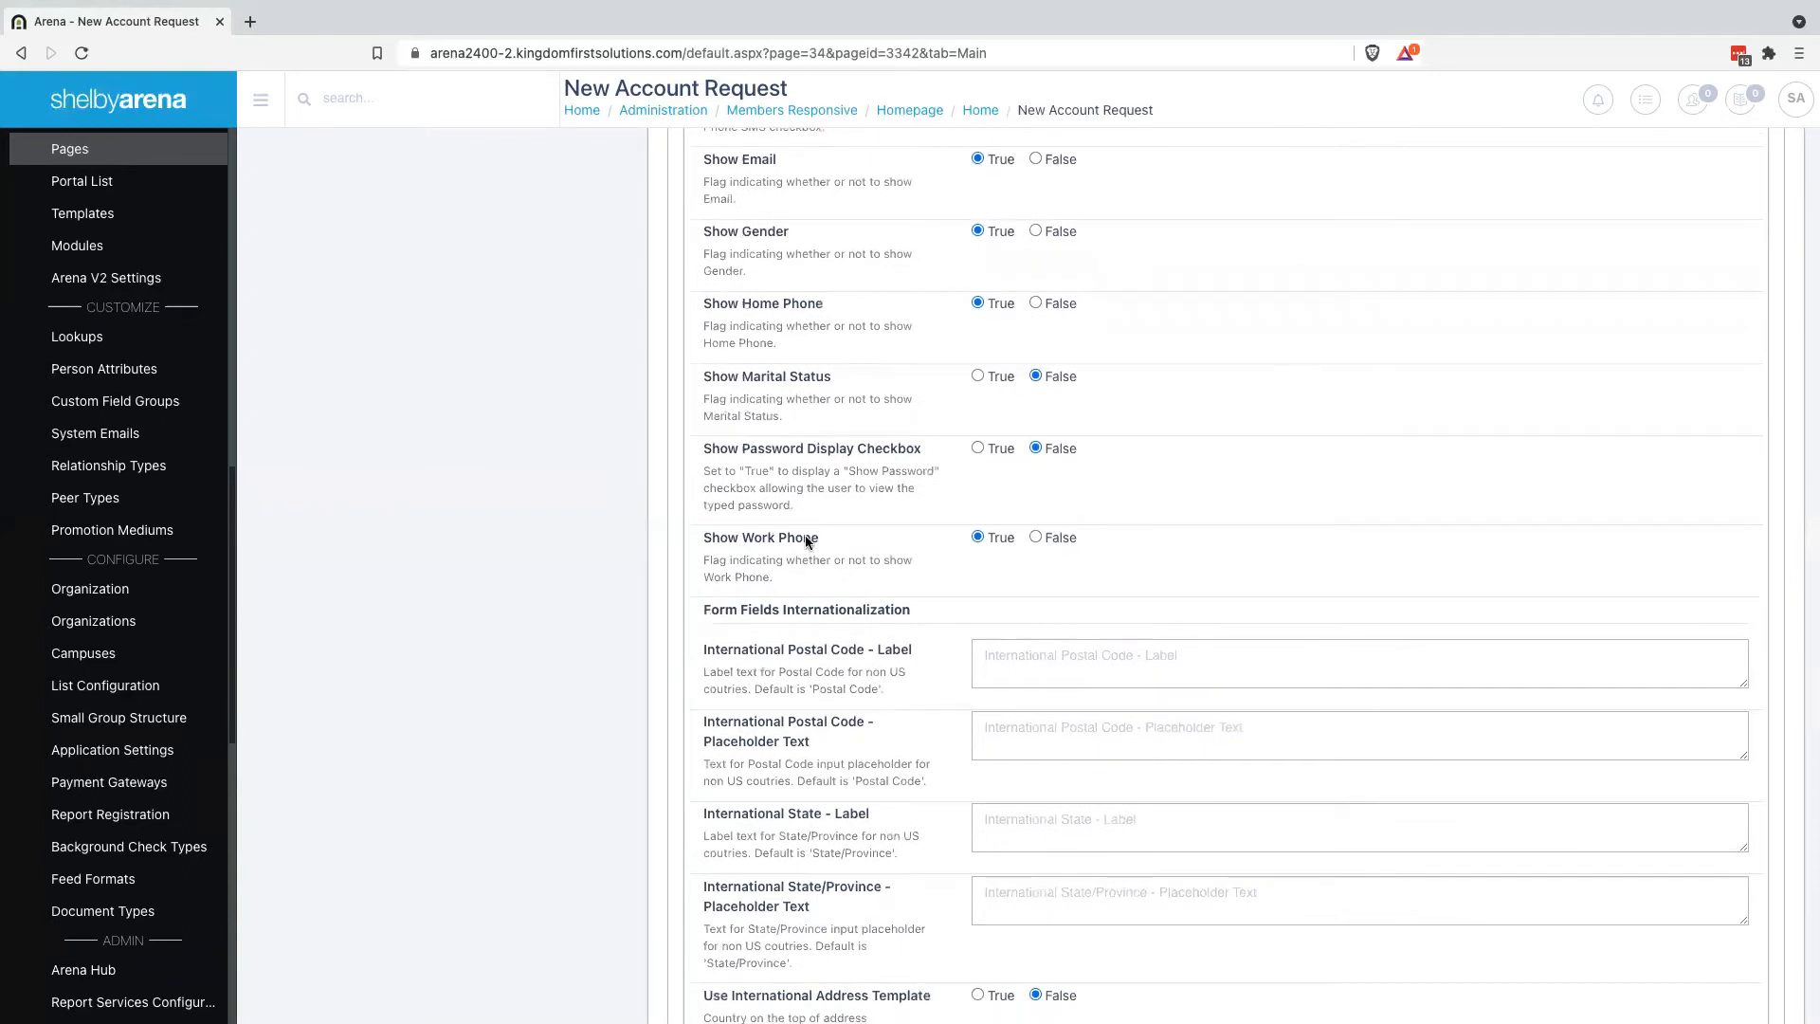
pyautogui.scroll(-5, 1174, 514)
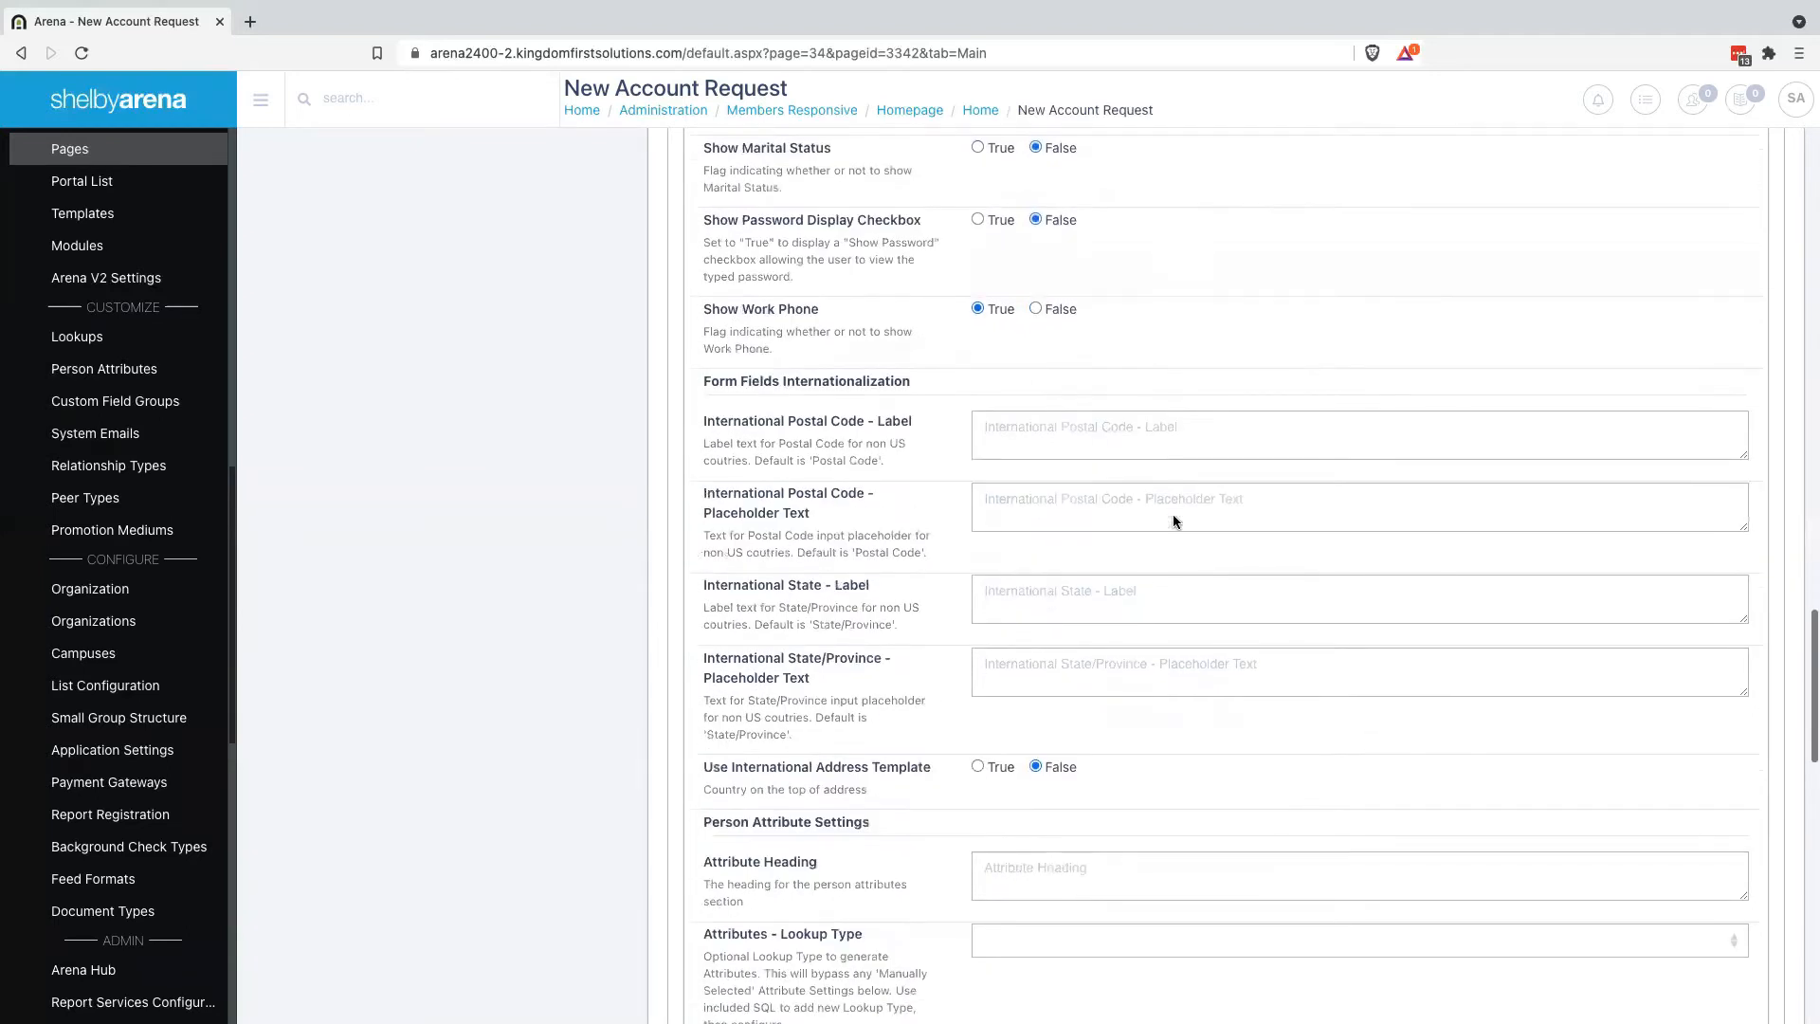
pyautogui.scroll(-1, 852, 383)
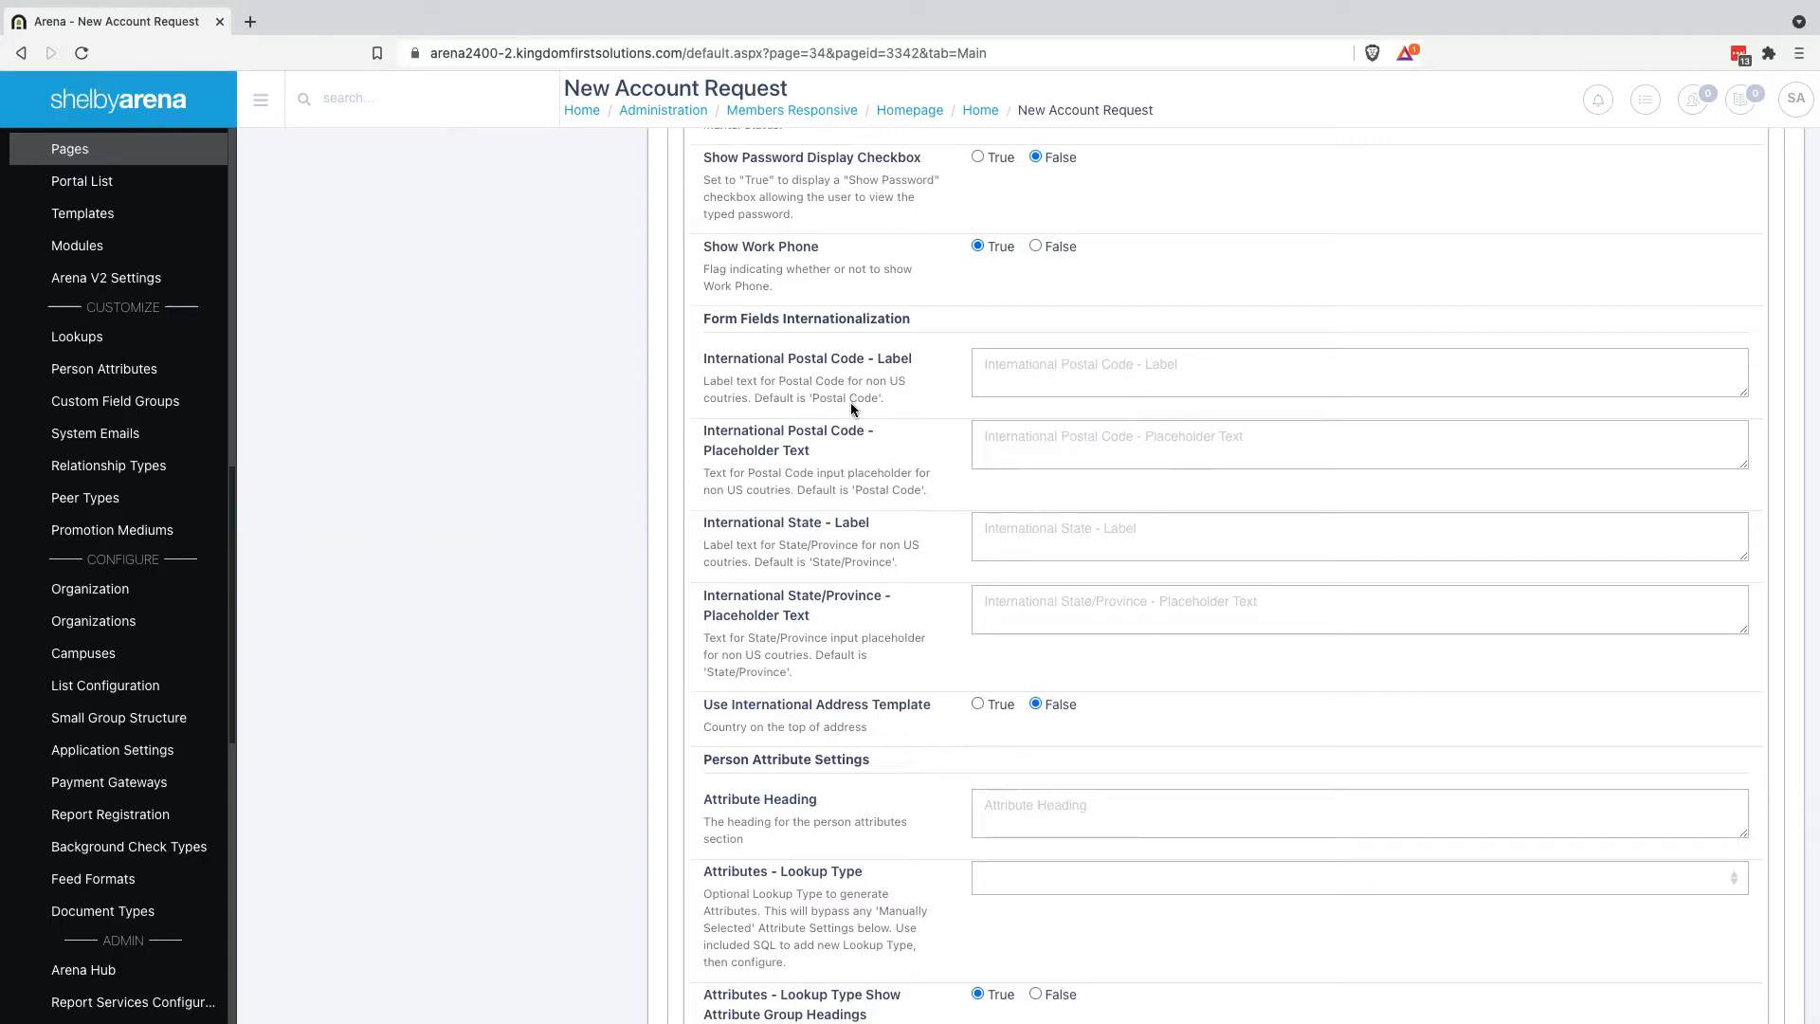
# Edit the International Postal Code - Label setting
pyautogui.click(1116, 363)
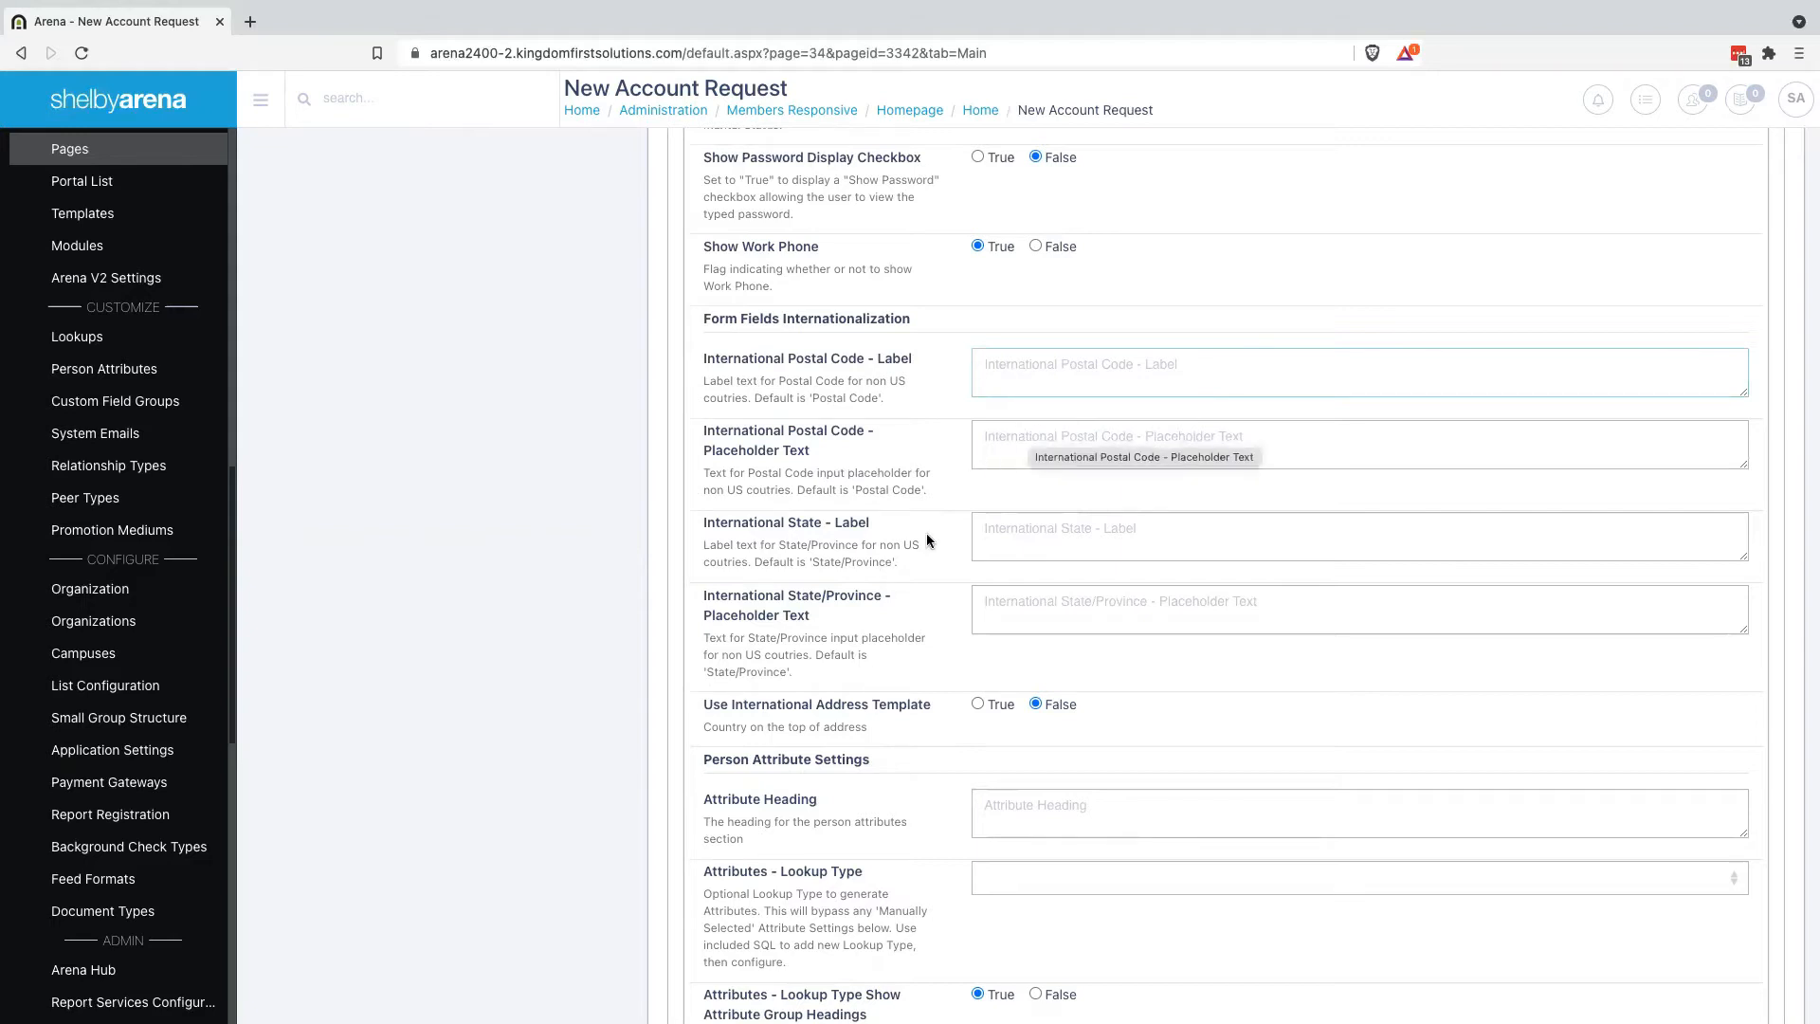
pyautogui.scroll(-1, 927, 541)
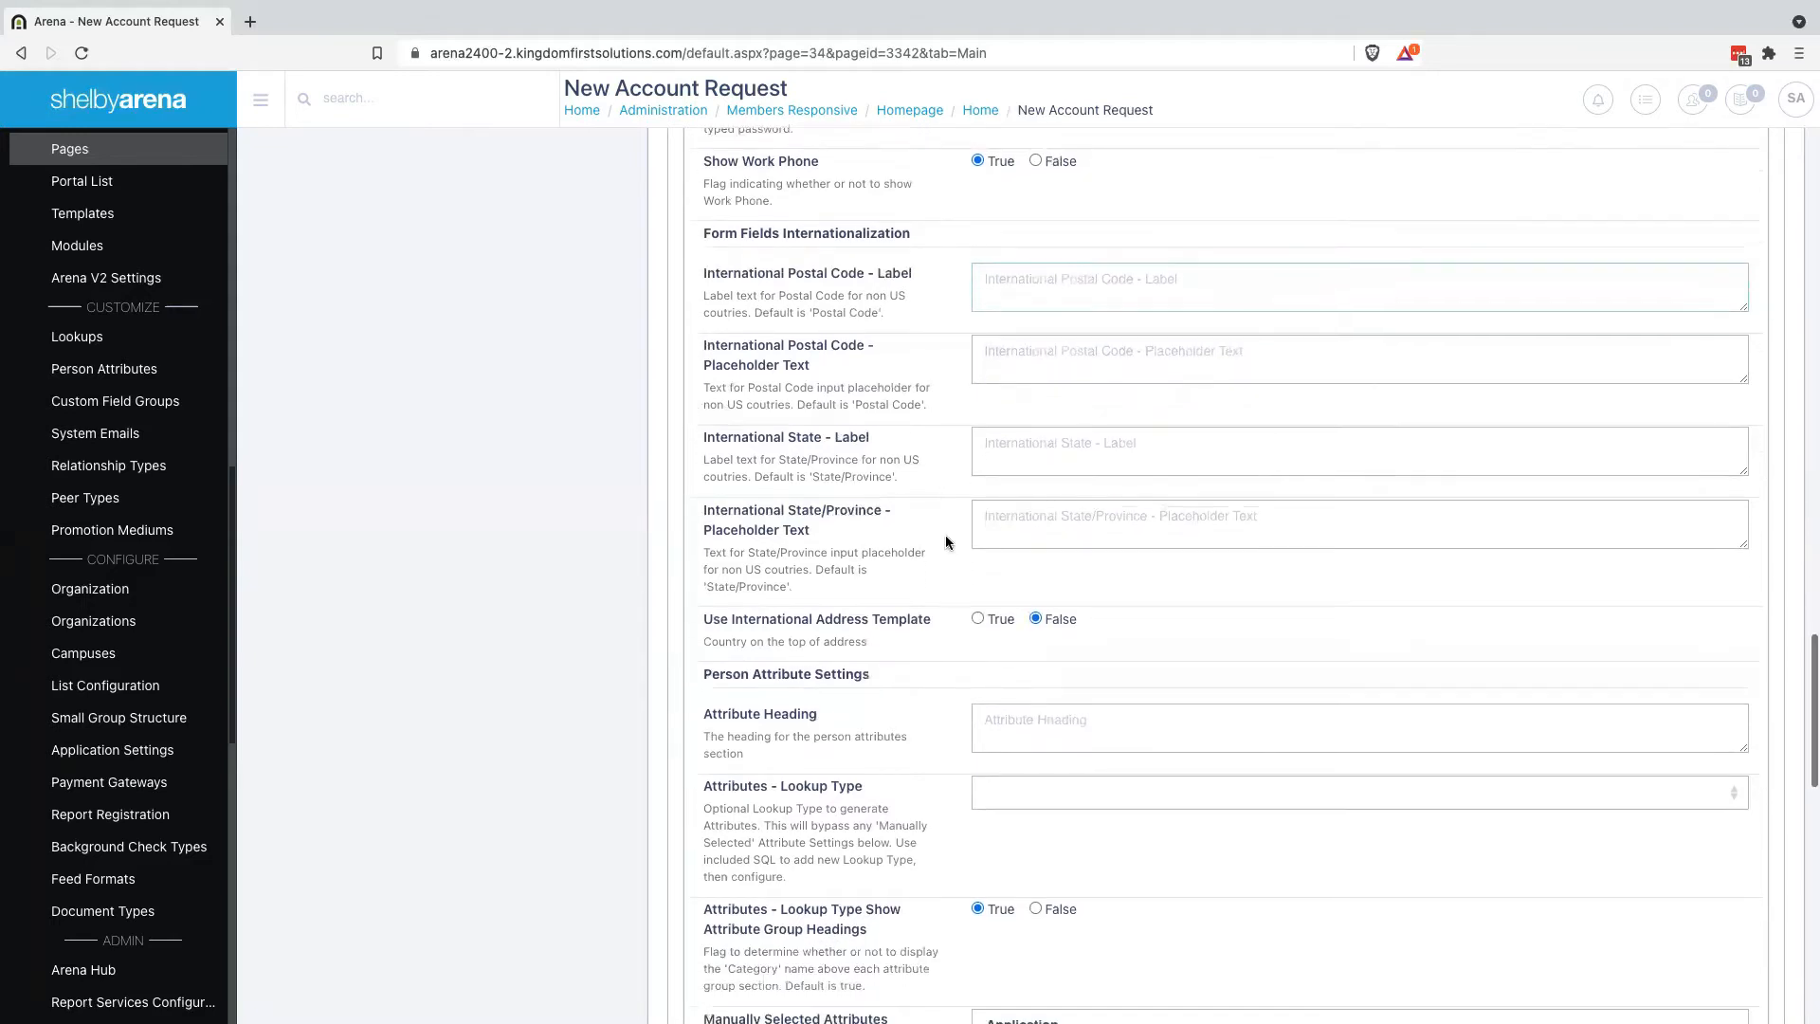
pyautogui.scroll(-3, 946, 542)
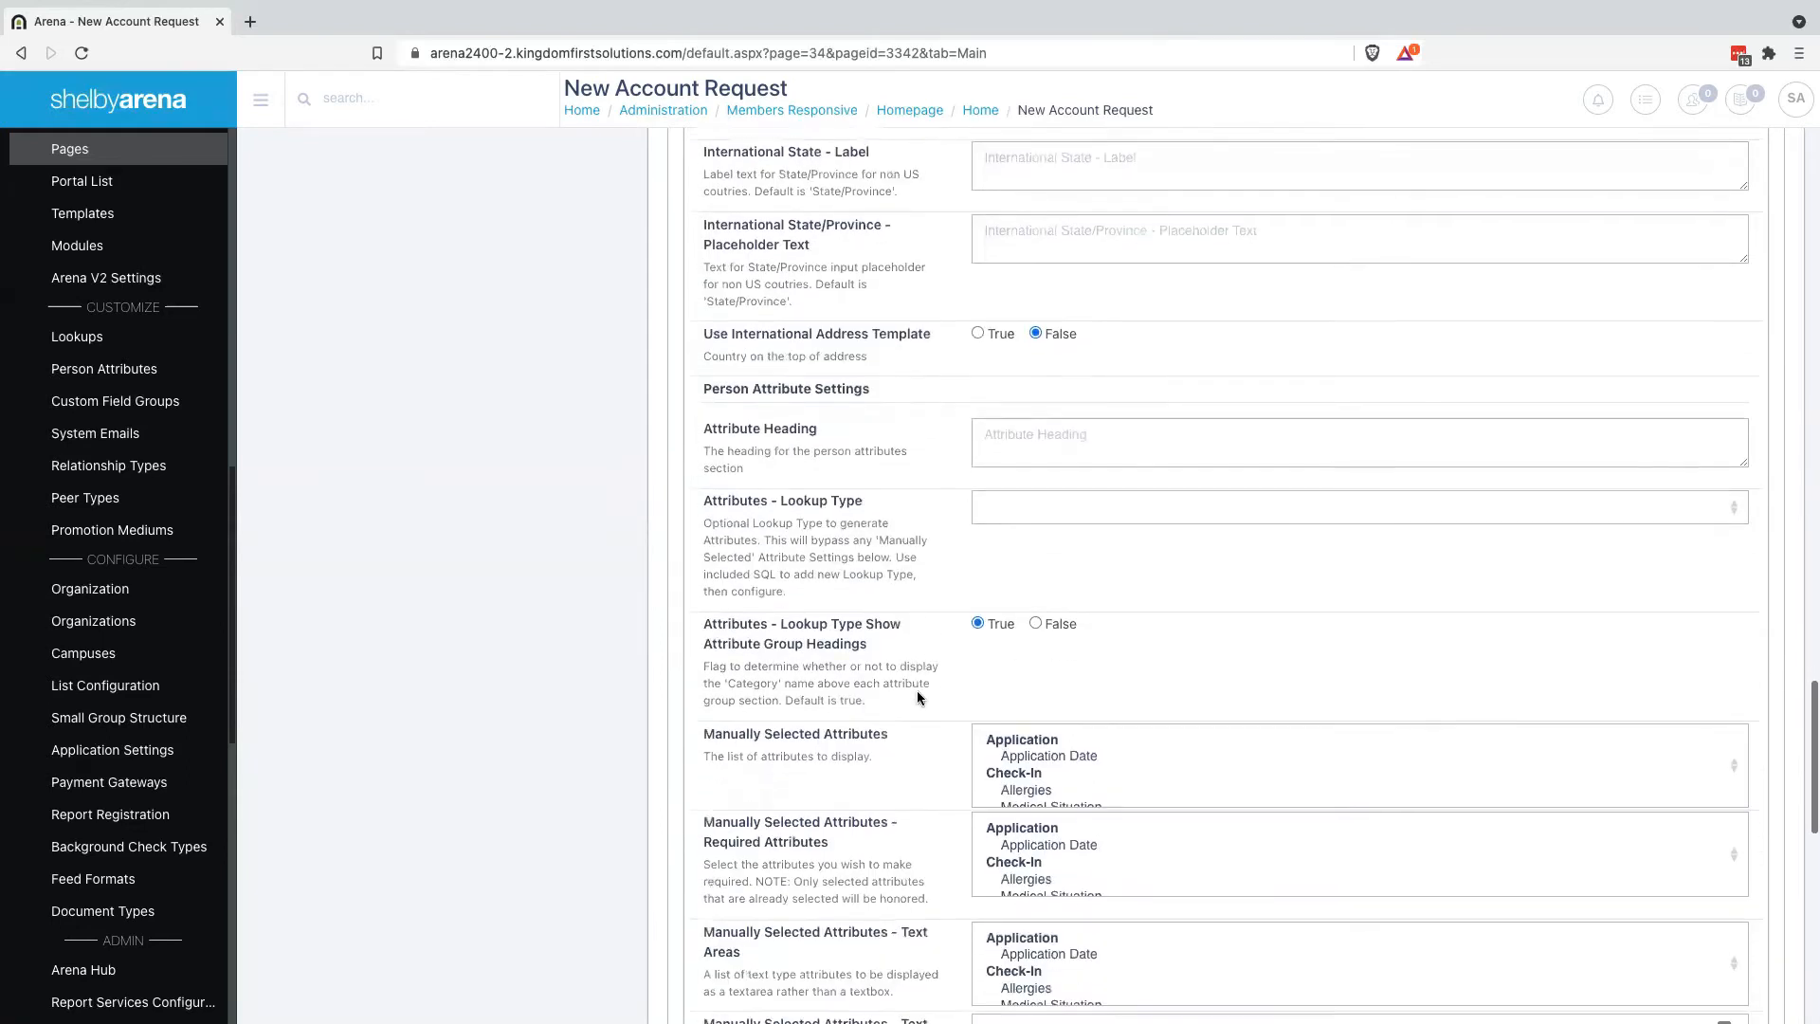
pyautogui.scroll(-1, 917, 699)
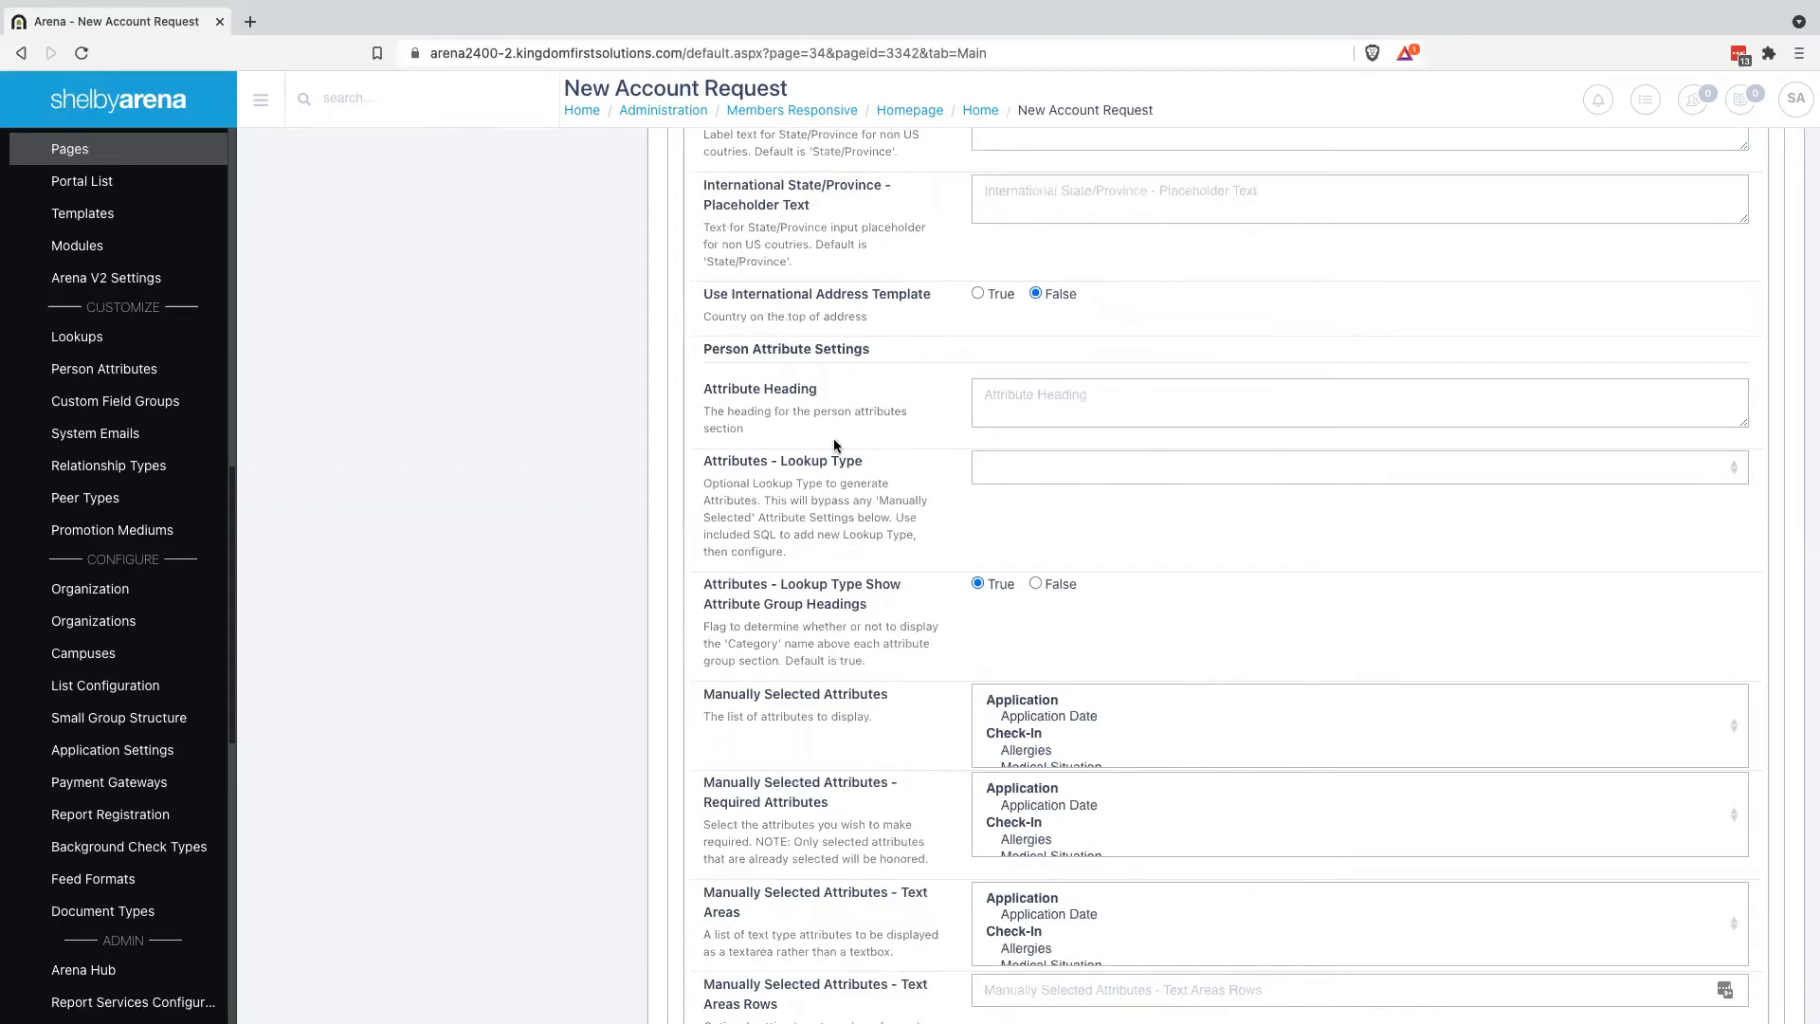
pyautogui.scroll(-1, 973, 752)
pyautogui.scroll(-1, 934, 769)
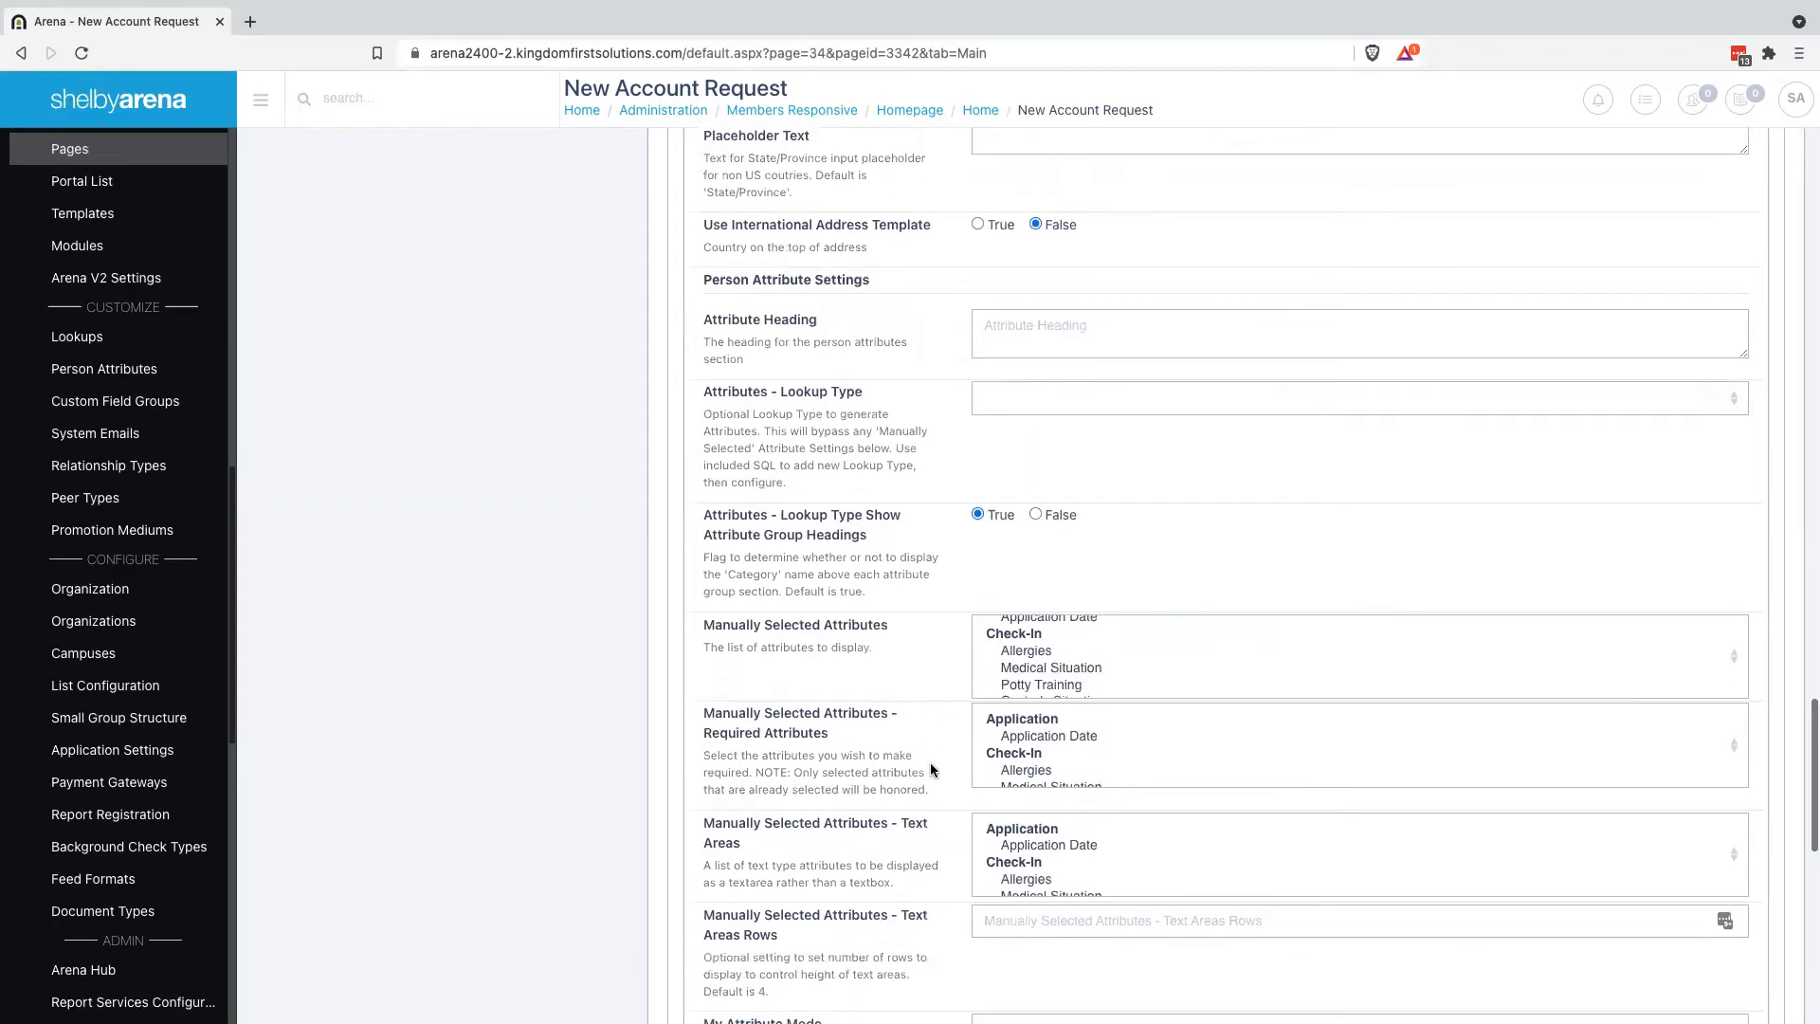
# Turn off the attribute category headings on the form
pyautogui.click(1036, 515)
pyautogui.scroll(-5, 902, 699)
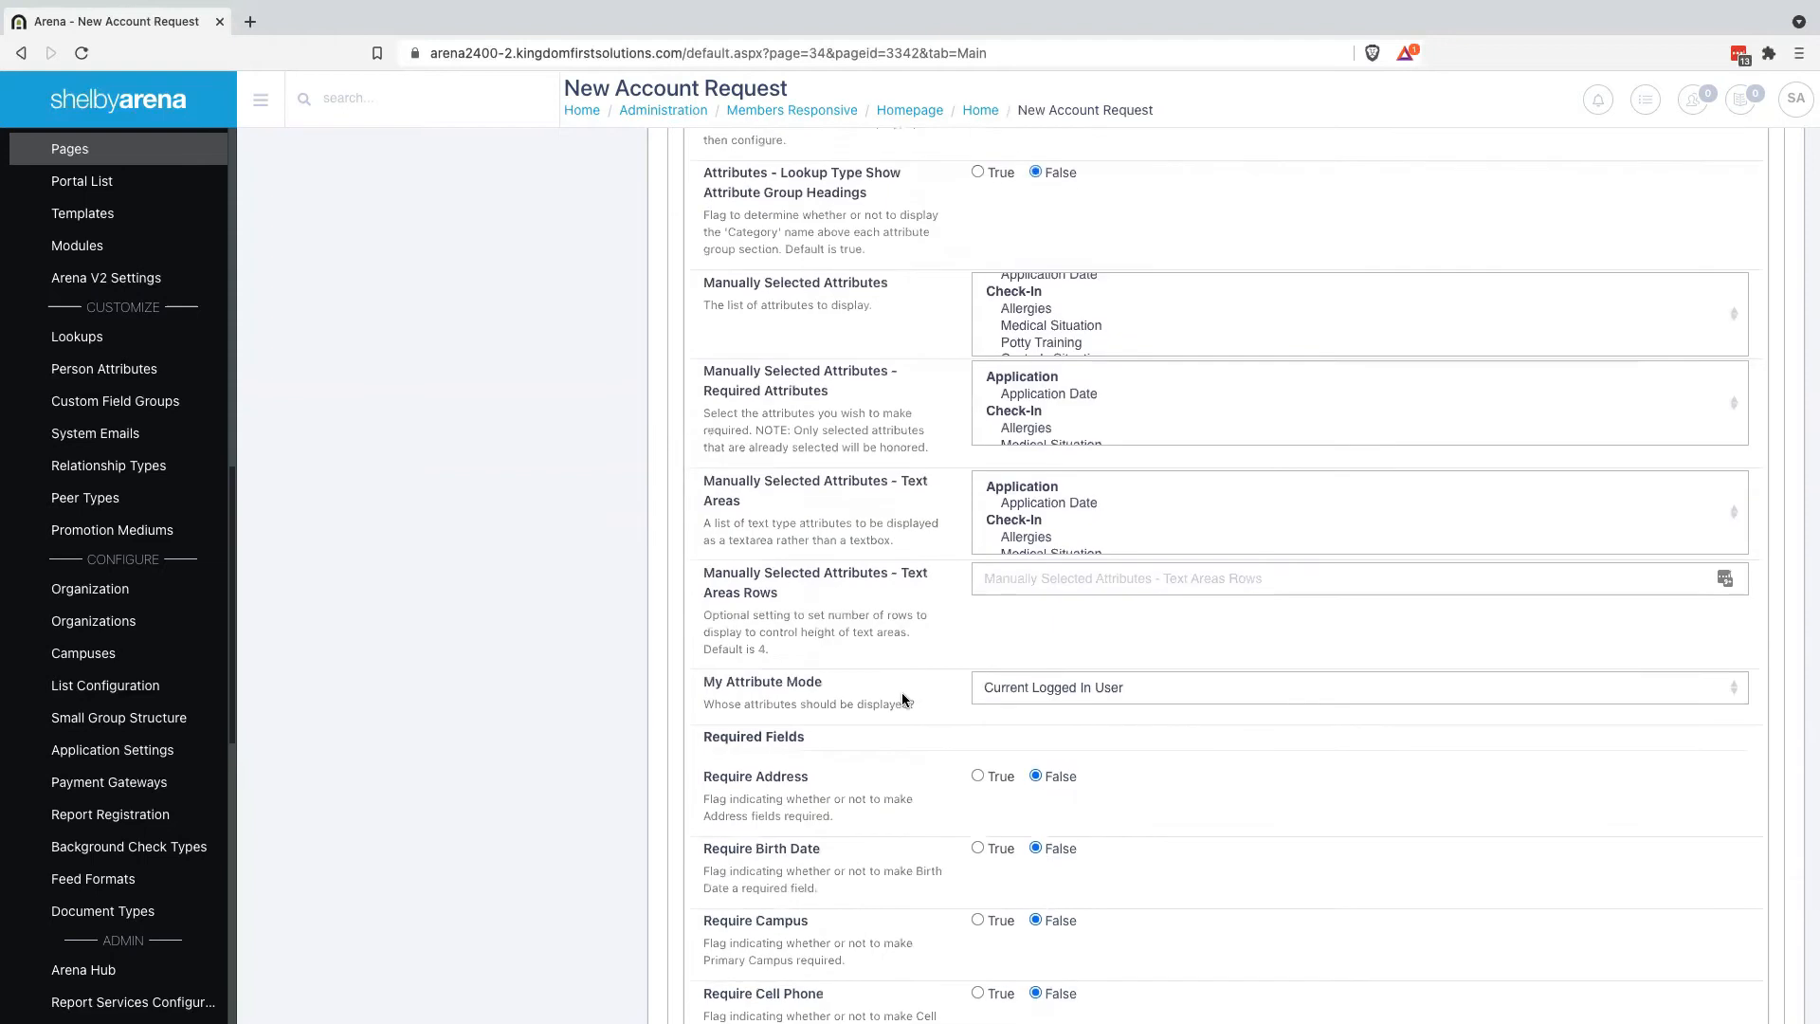
pyautogui.scroll(-2, 902, 699)
pyautogui.scroll(-1, 903, 698)
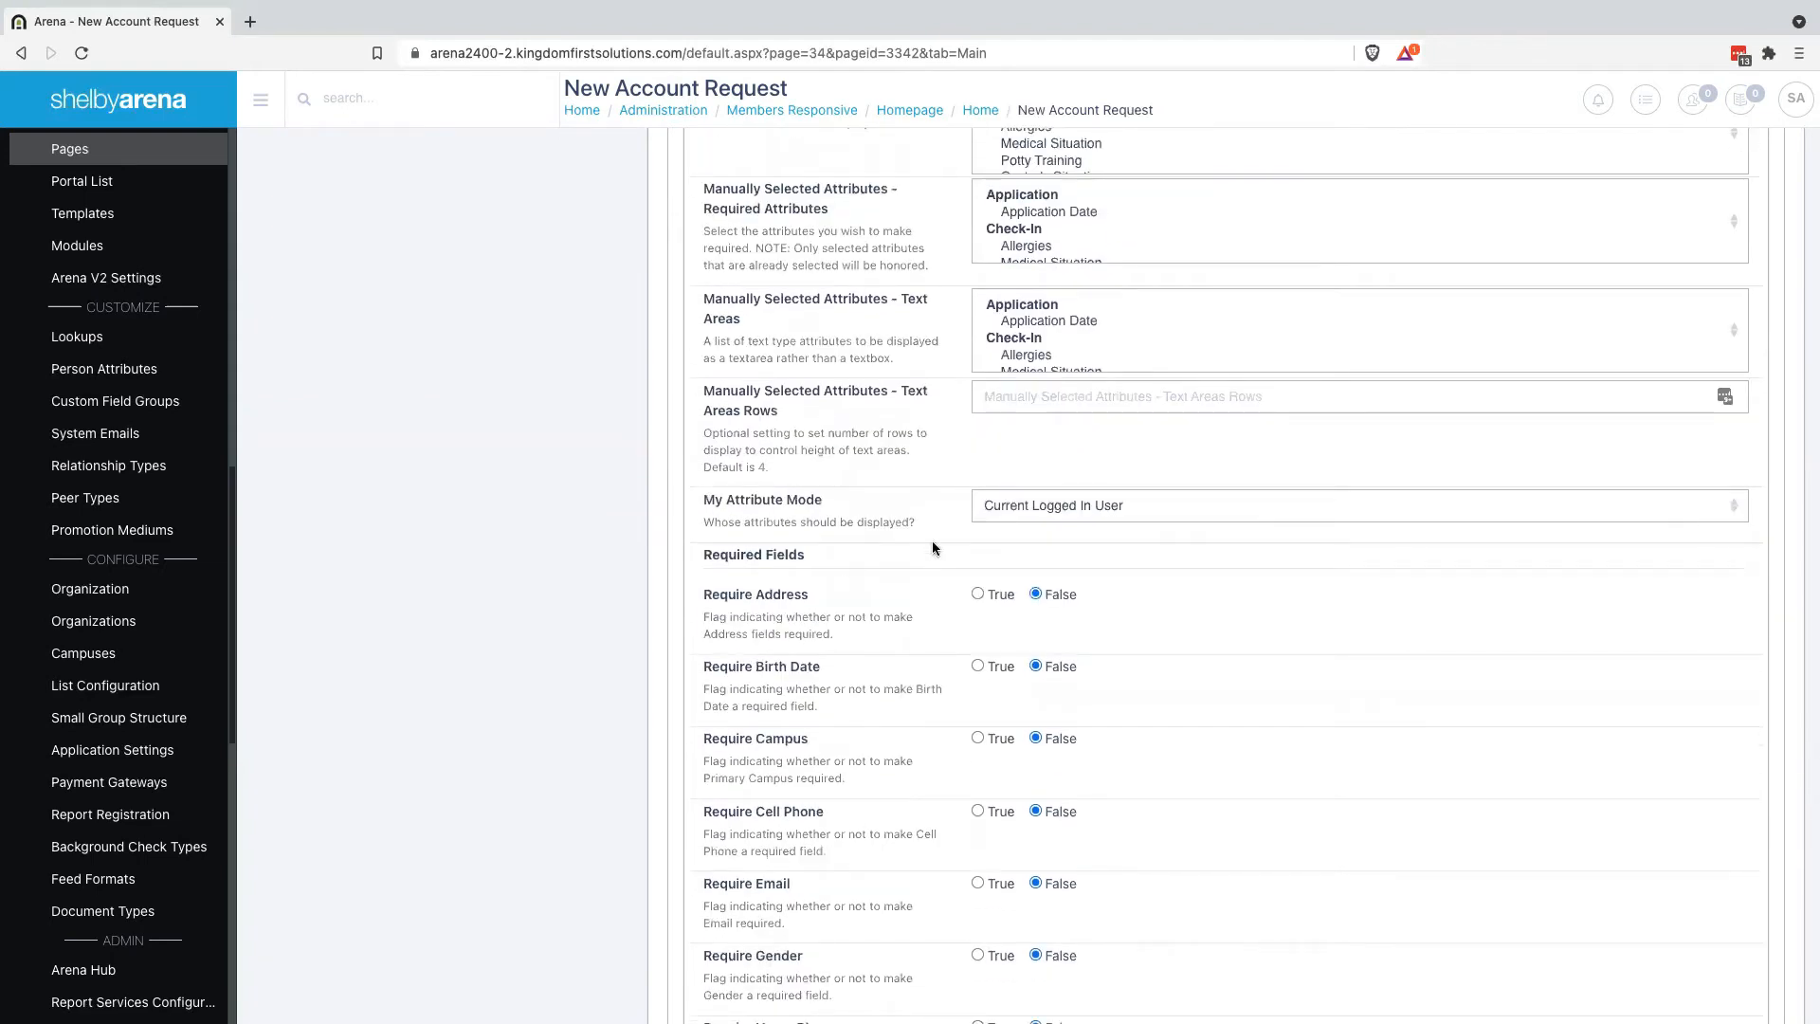
pyautogui.scroll(-2, 1163, 595)
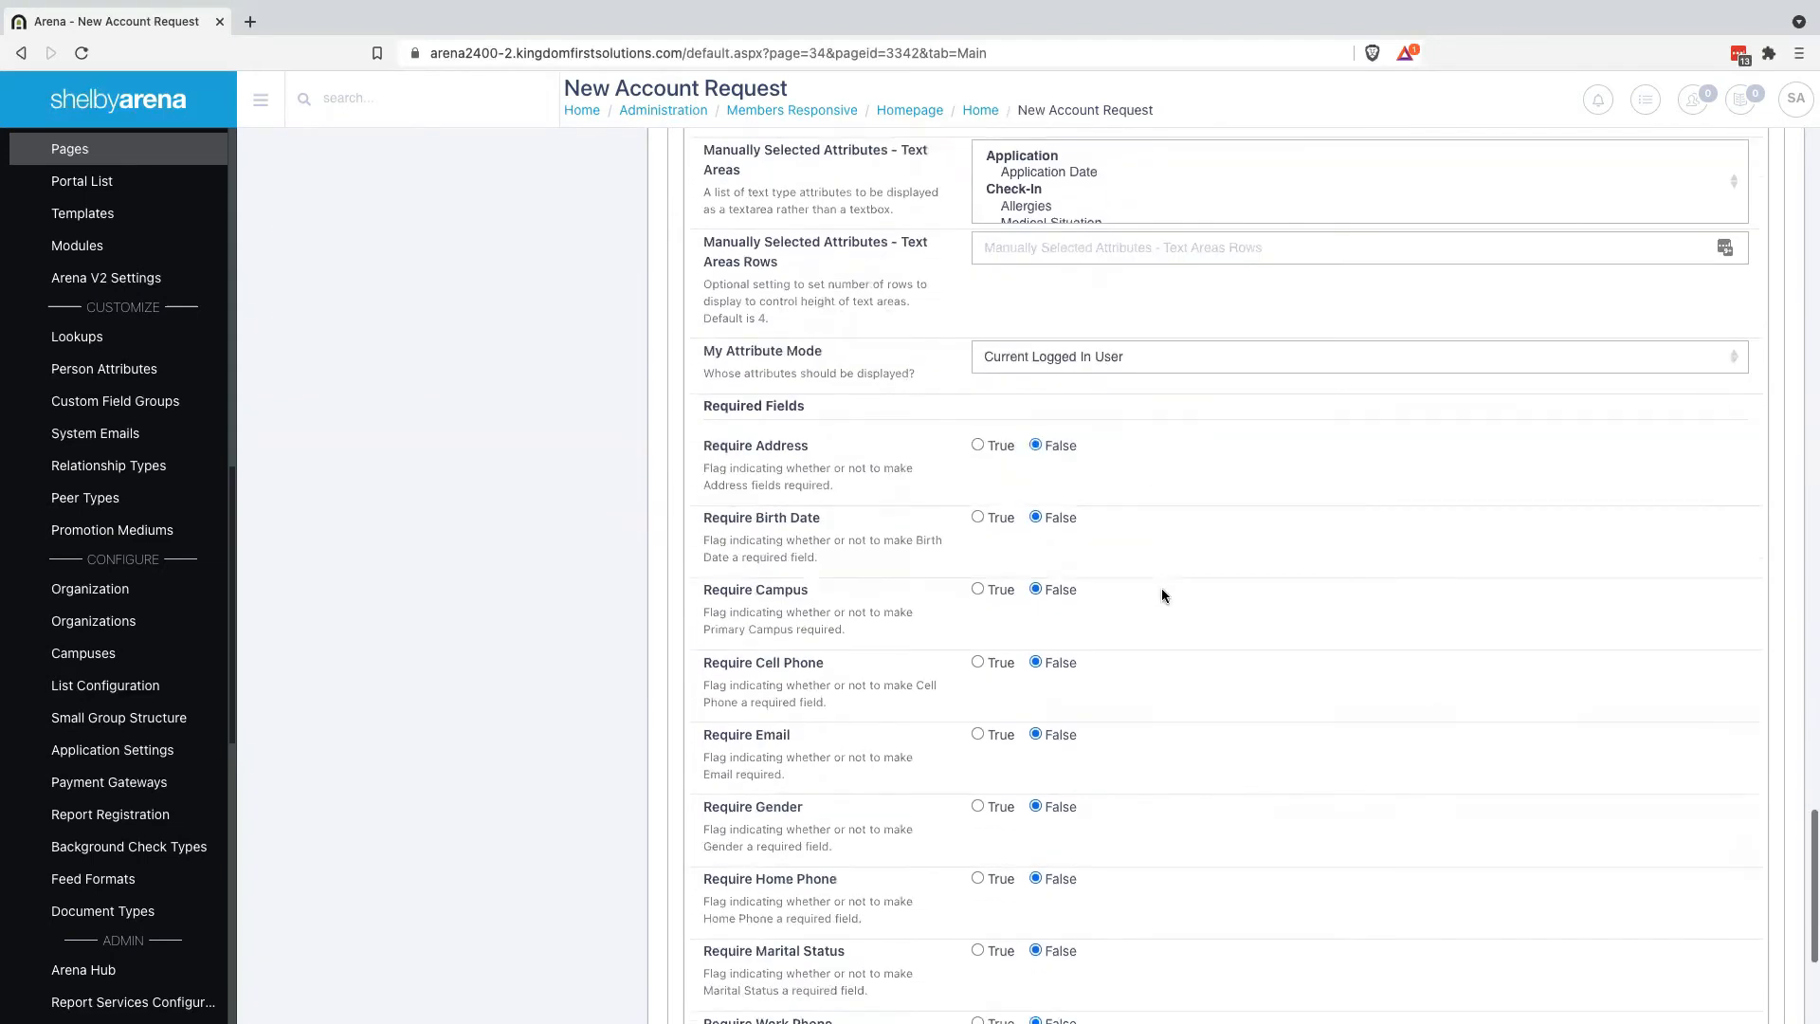
# Make address, cell phone and email required, then save the module settings with Update
pyautogui.click(978, 444)
pyautogui.scroll(-1, 1052, 563)
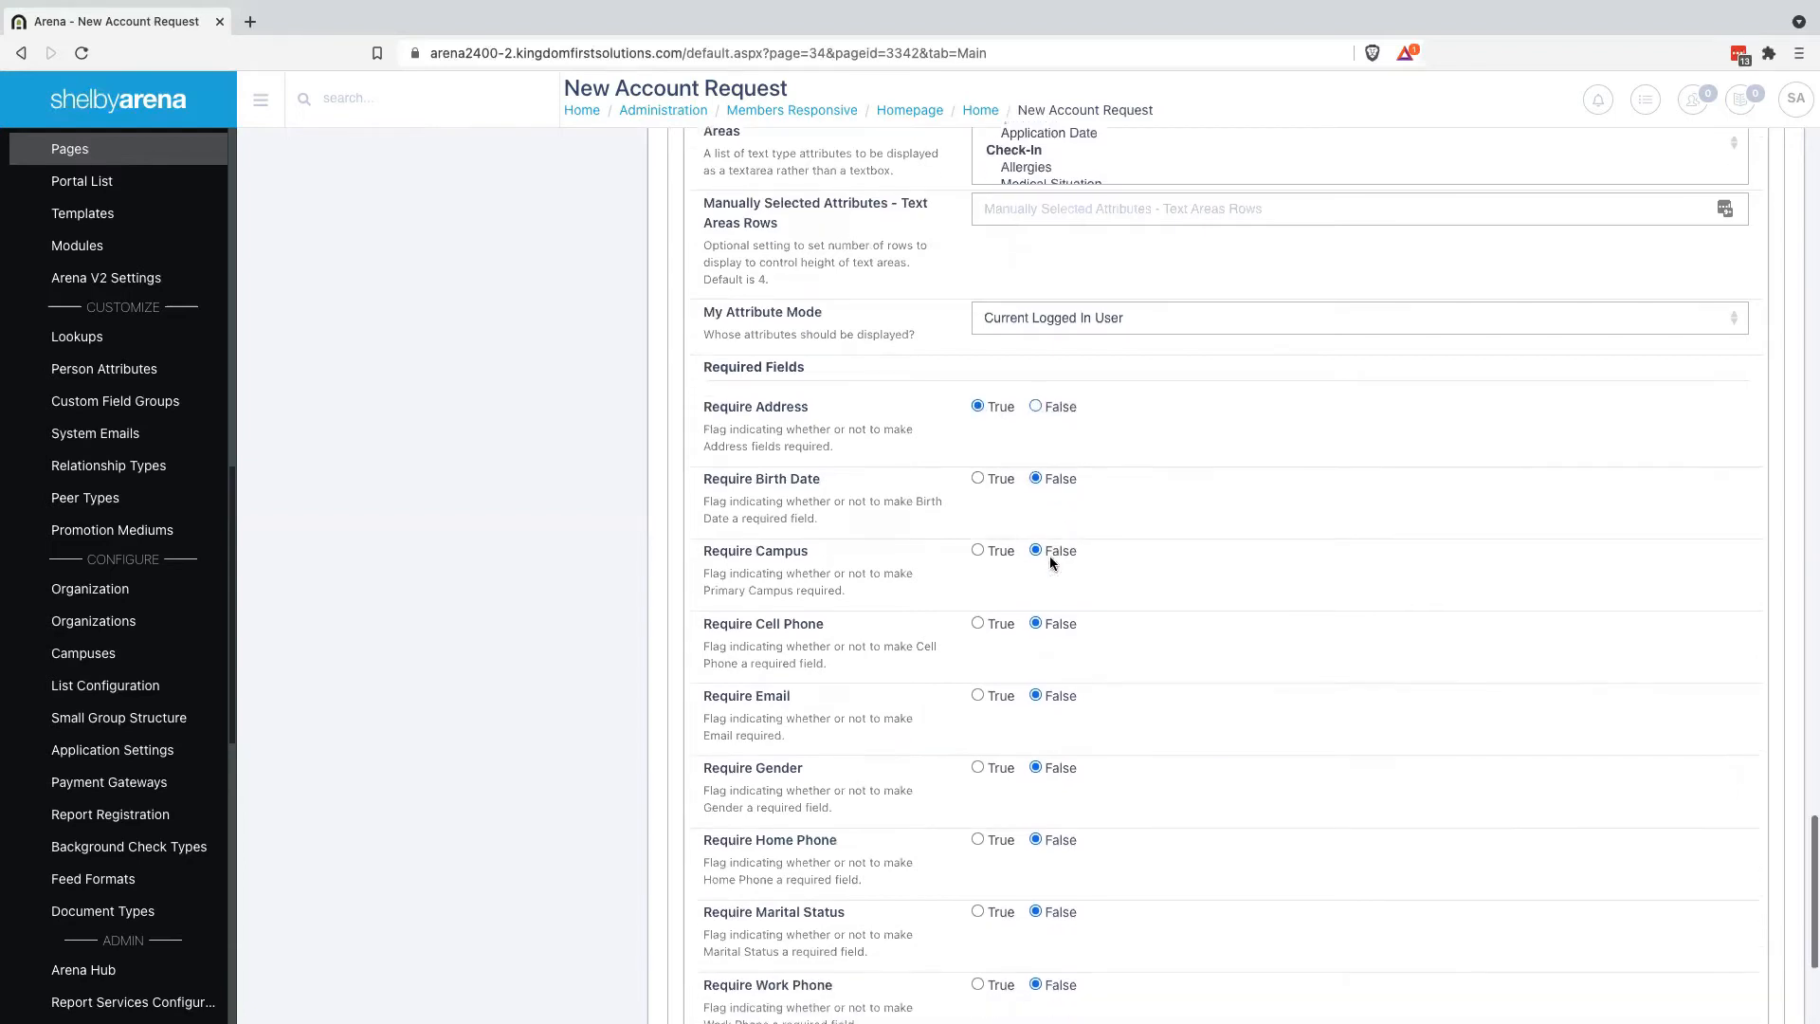
pyautogui.scroll(-1, 1051, 563)
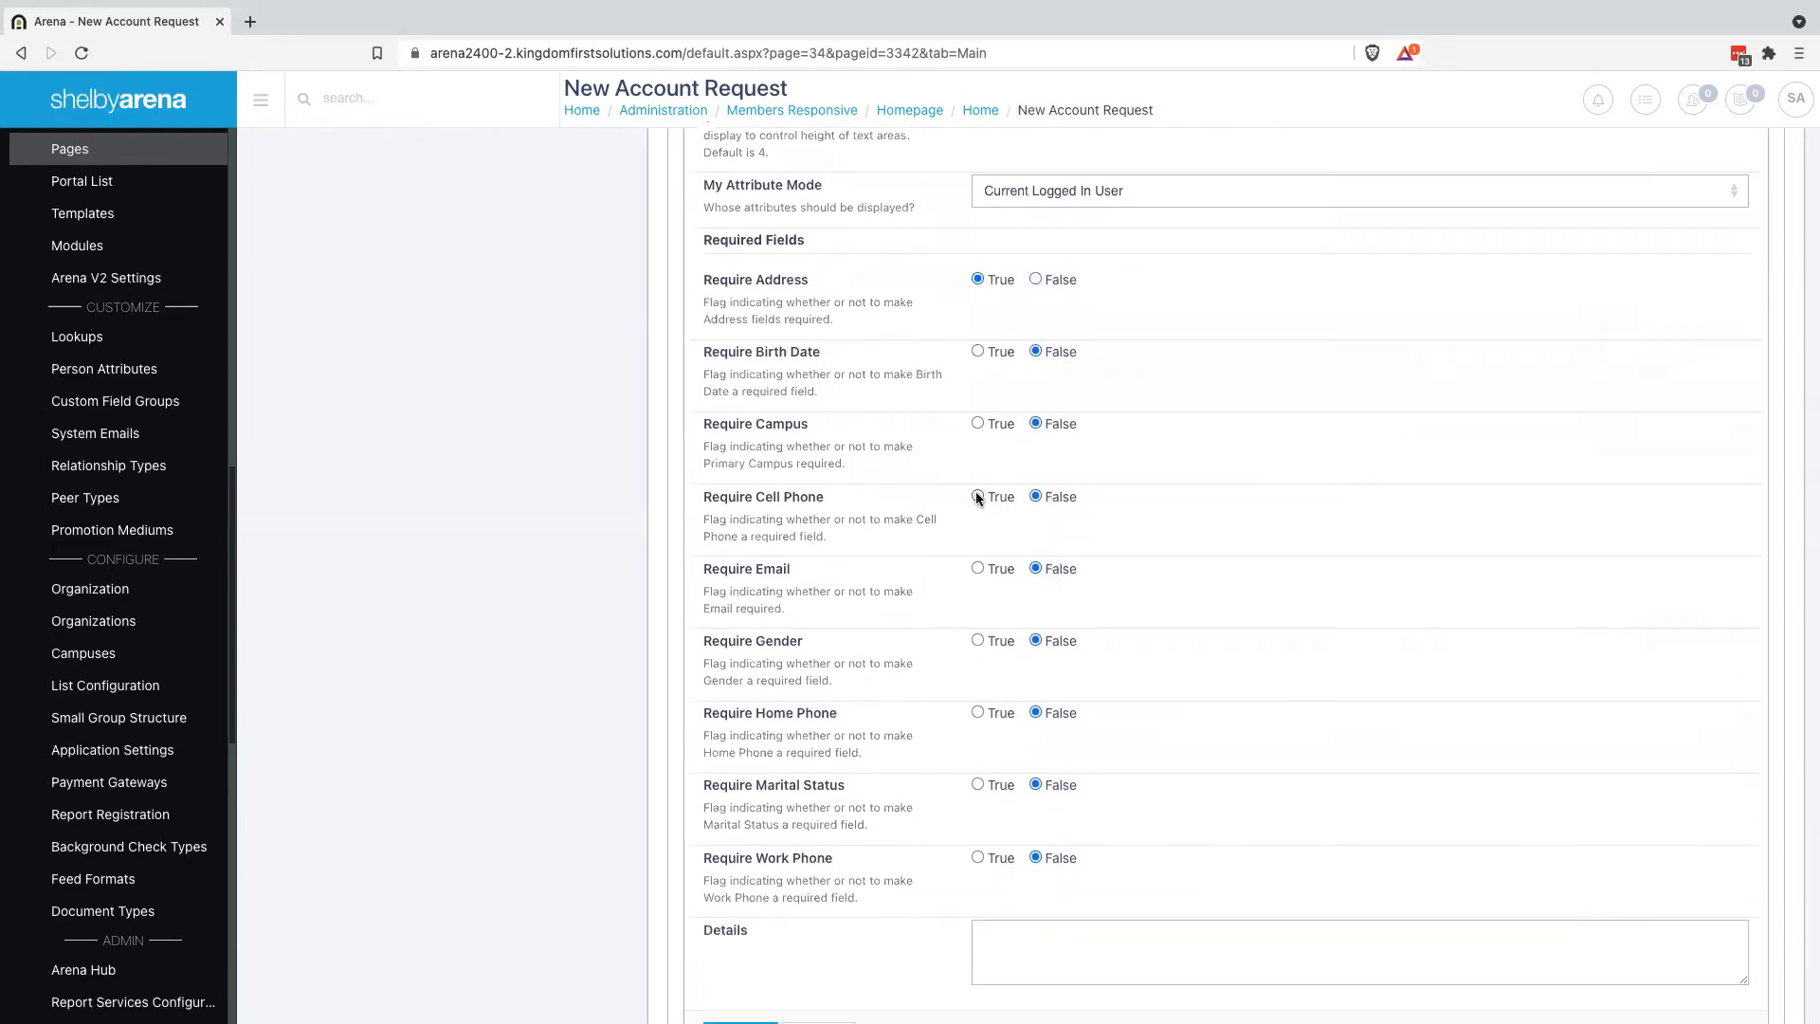
pyautogui.click(977, 496)
pyautogui.scroll(-1, 954, 688)
pyautogui.click(977, 547)
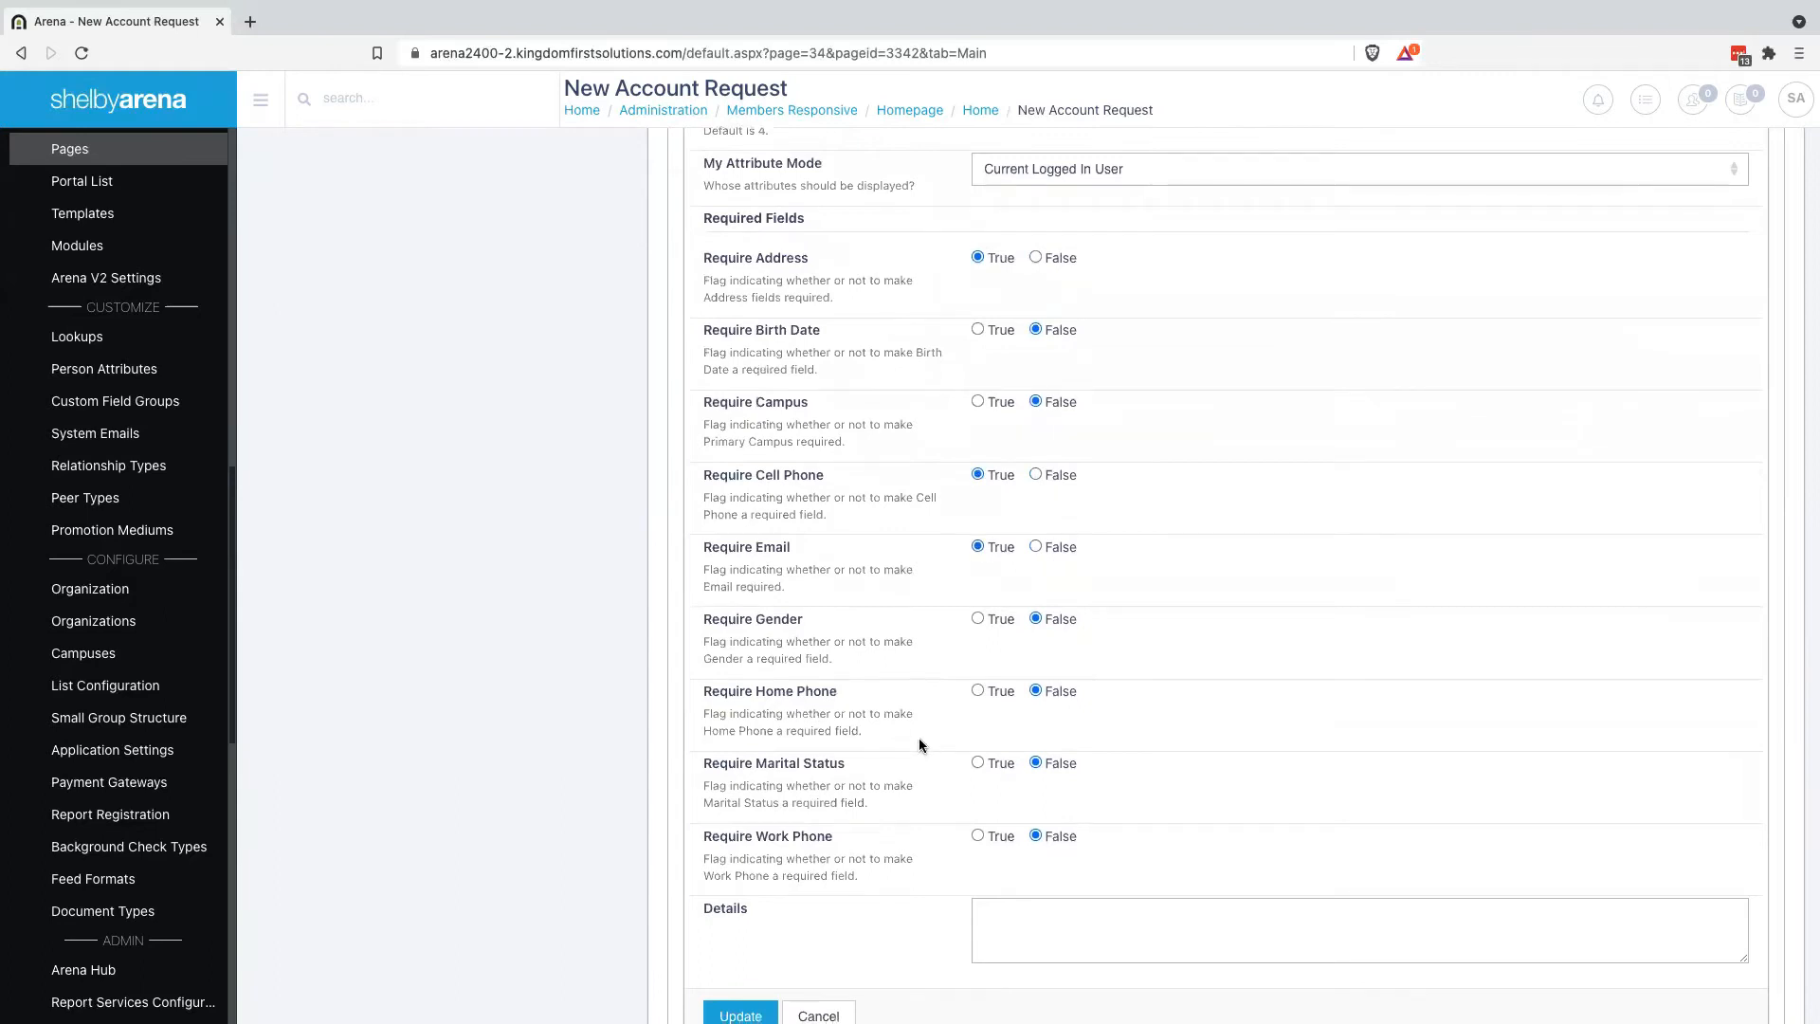
pyautogui.scroll(-2, 919, 738)
pyautogui.click(743, 854)
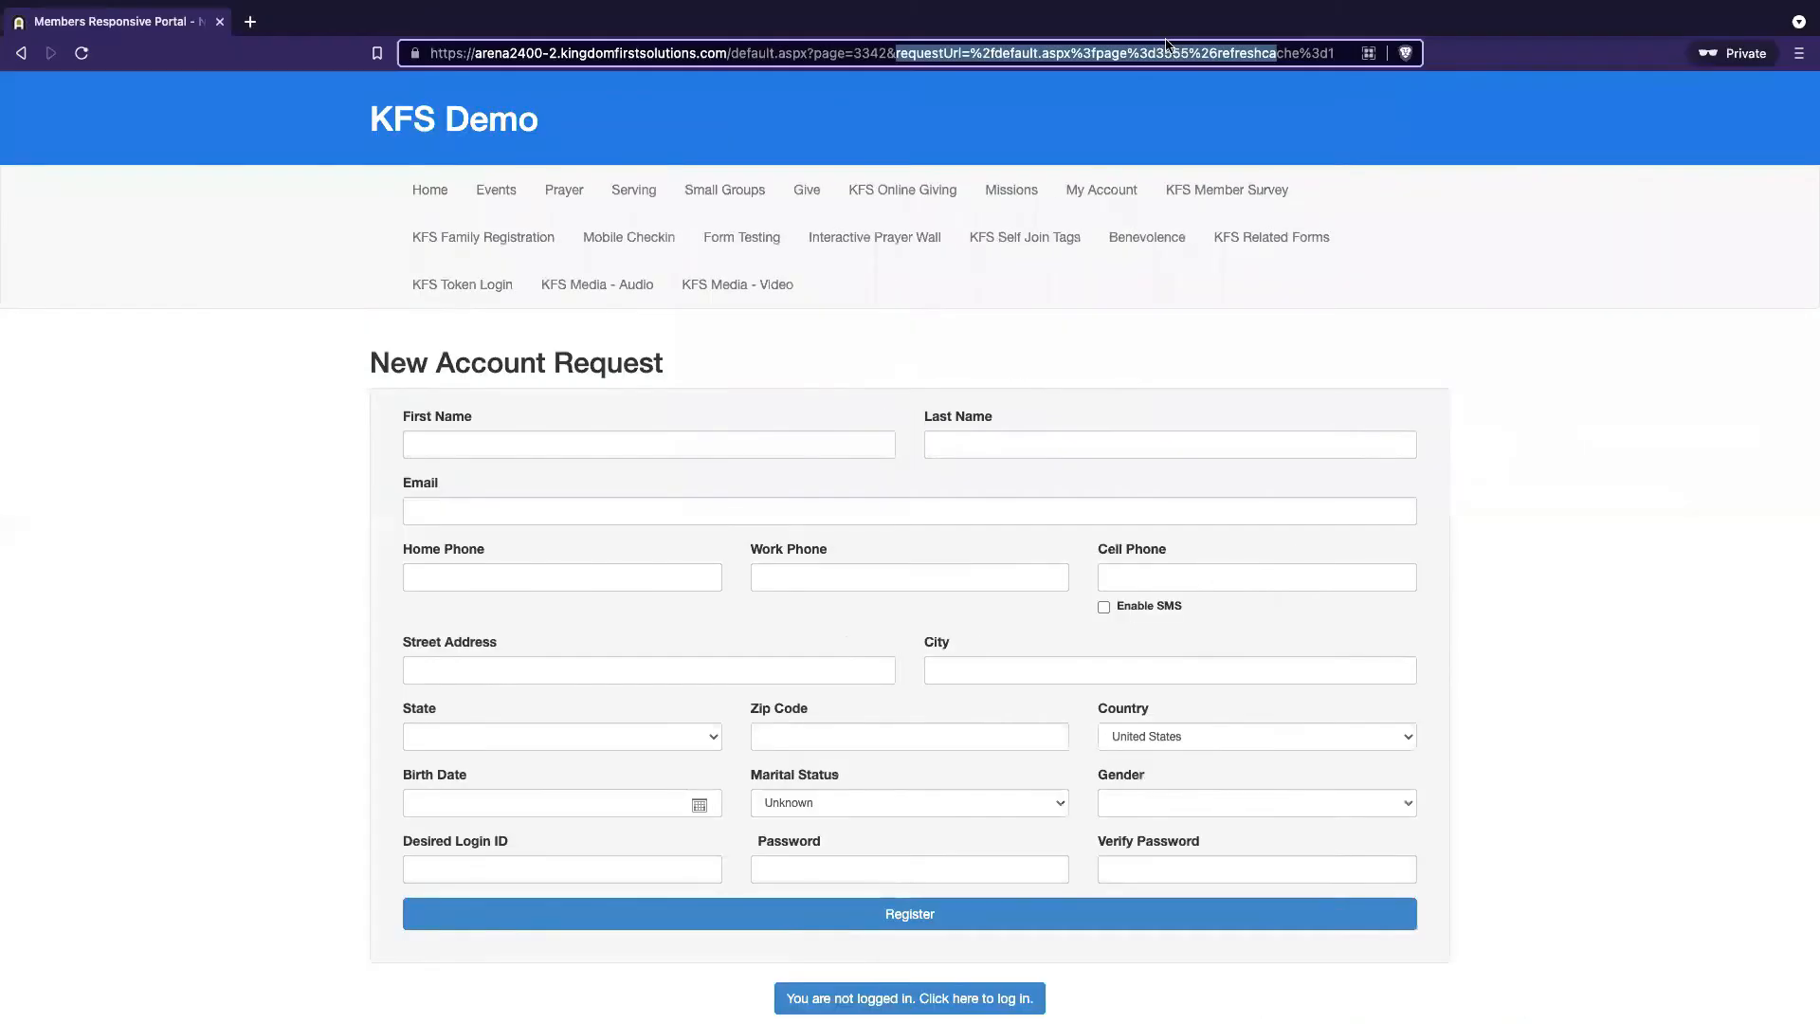
# In the private window, go back to Give Now, reload it, and open Create New Account
pyautogui.click(1261, 57)
pyautogui.click(1291, 49)
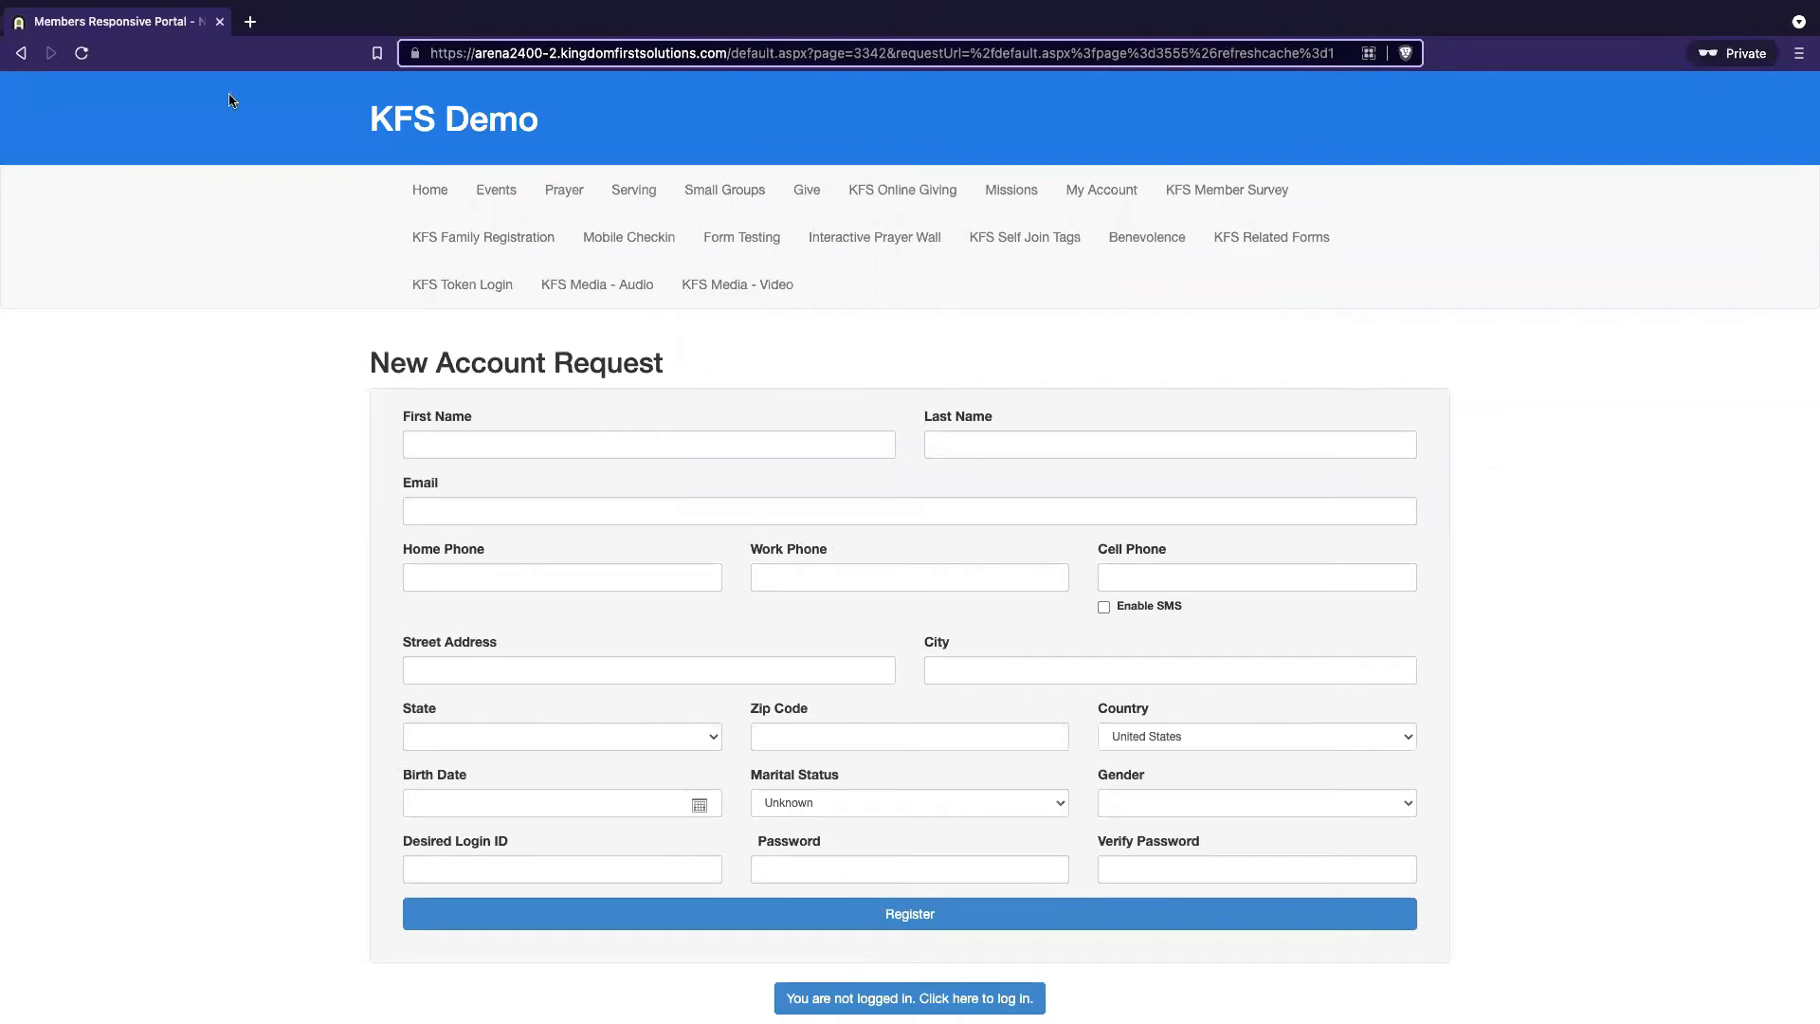
pyautogui.click(21, 55)
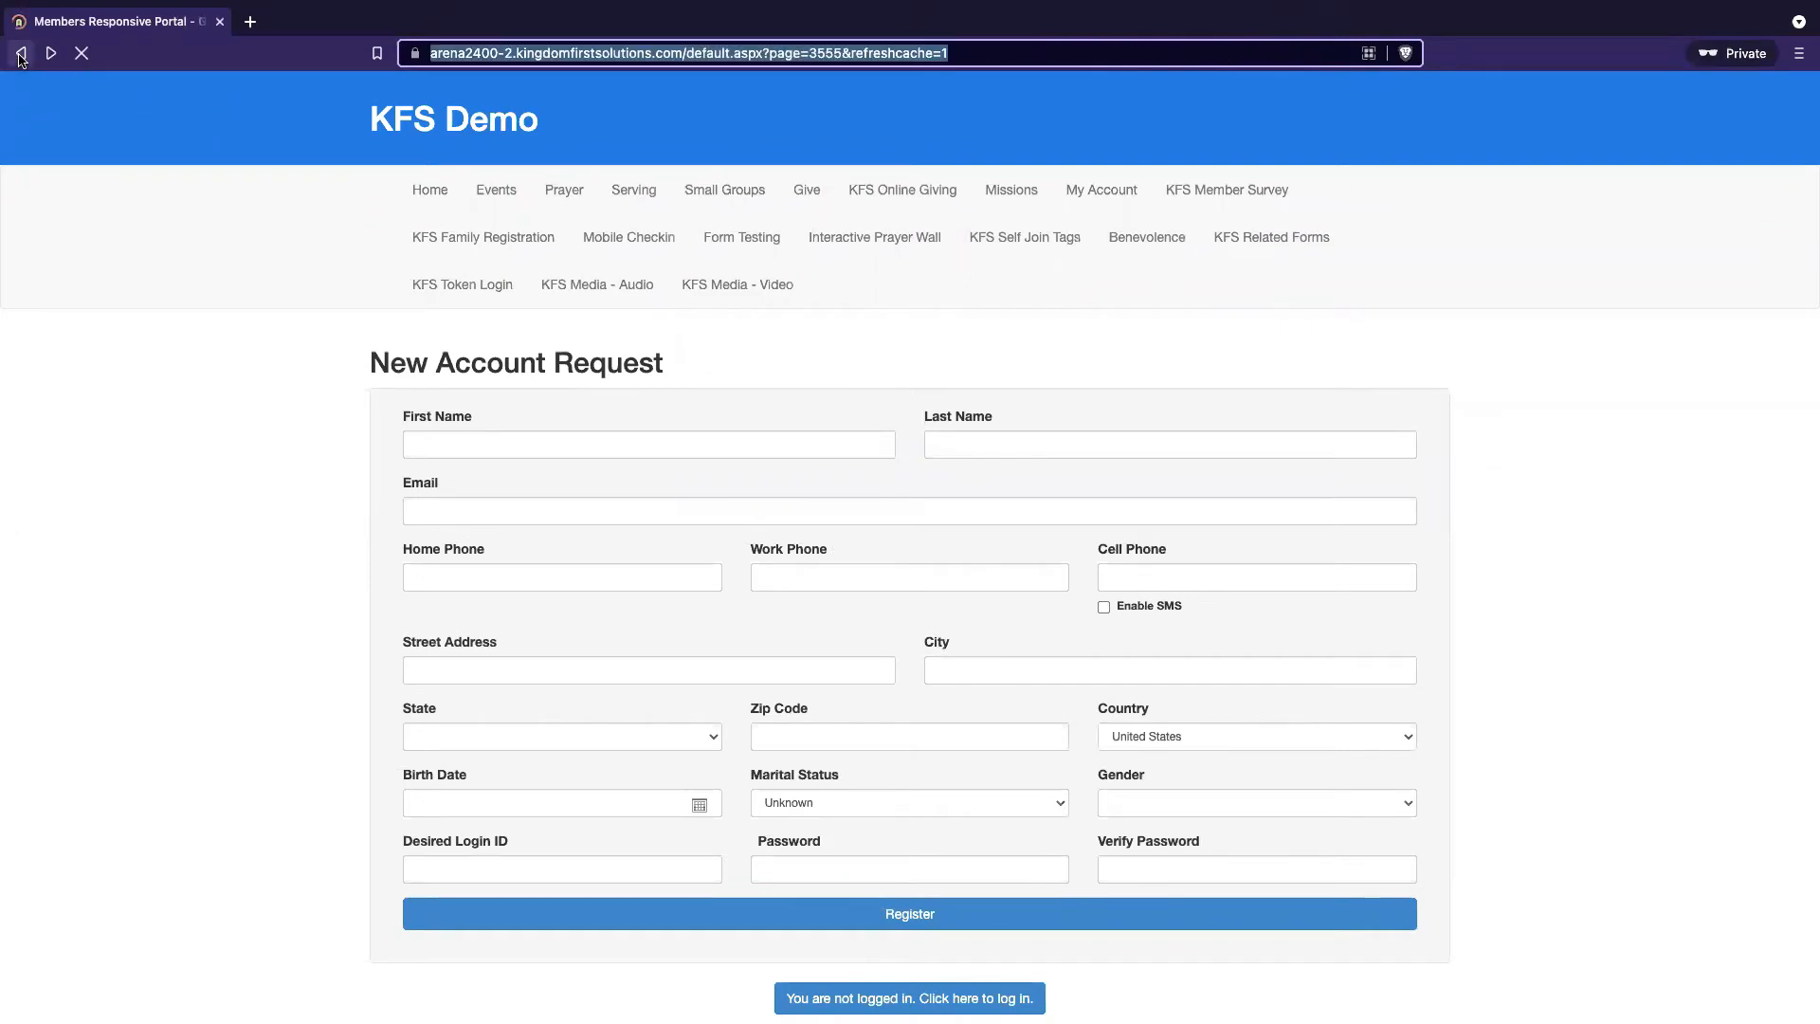
pyautogui.click(1048, 48)
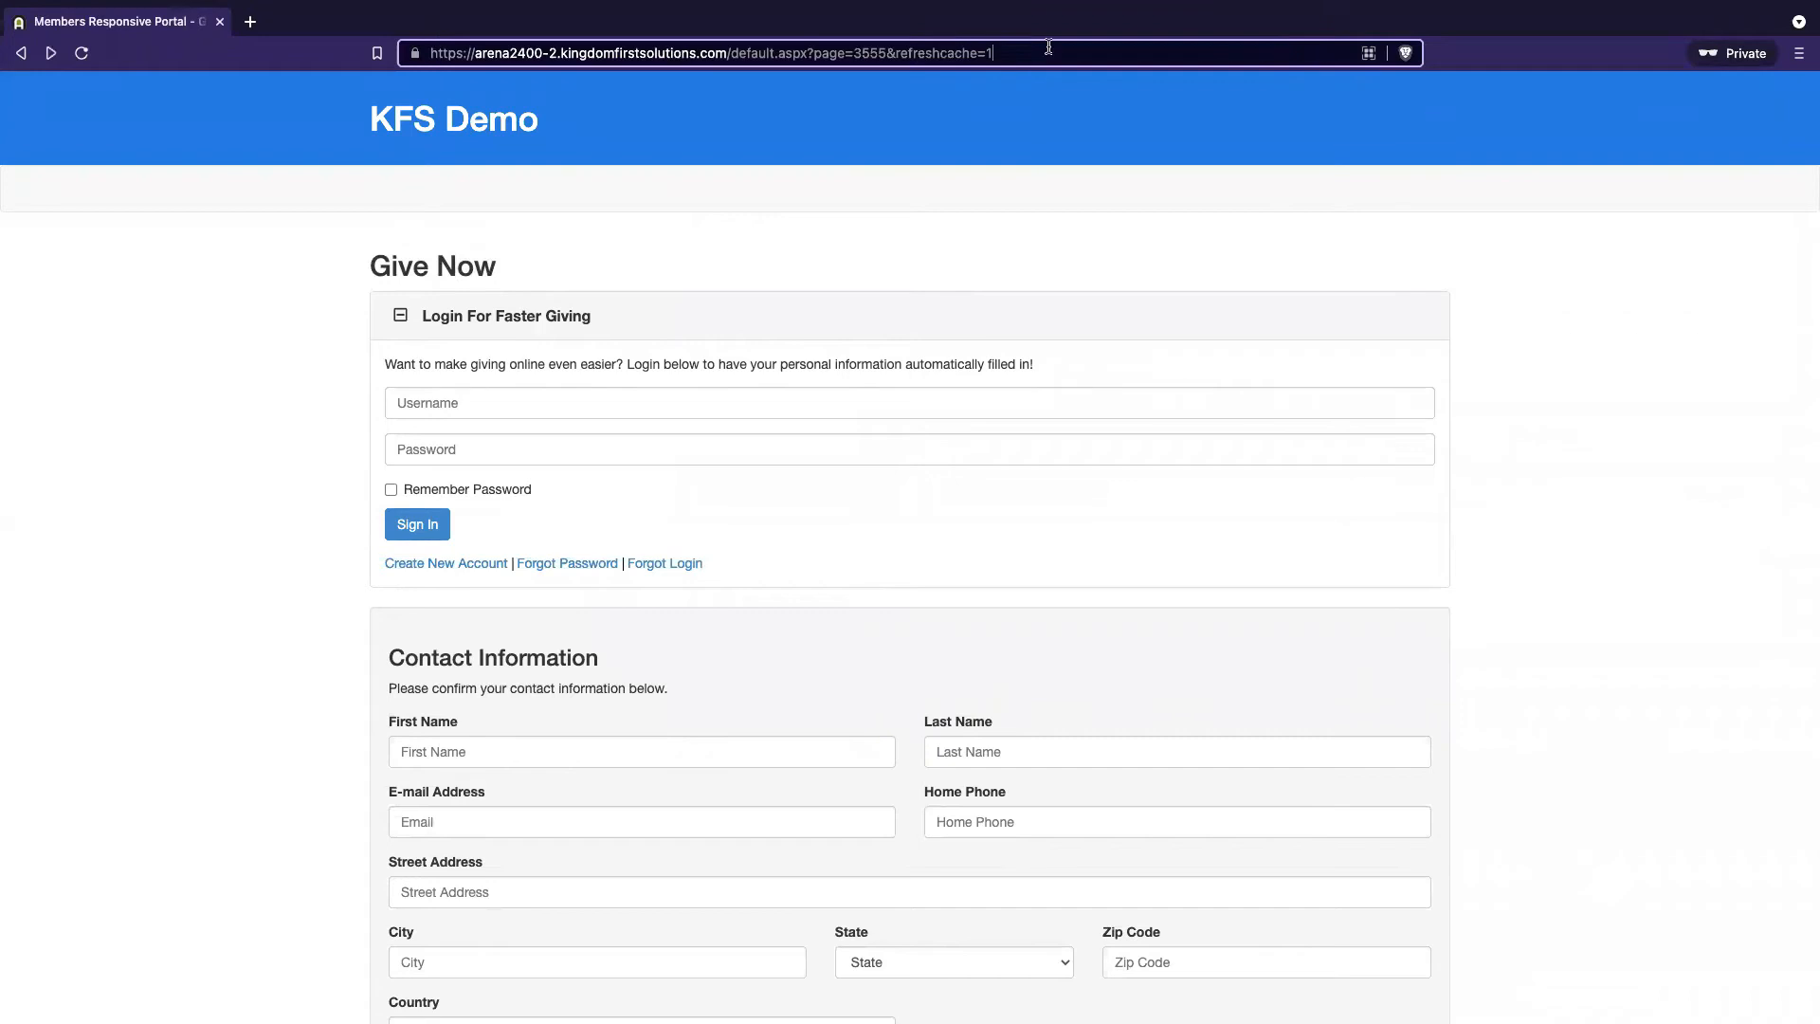
pyautogui.press('Return')
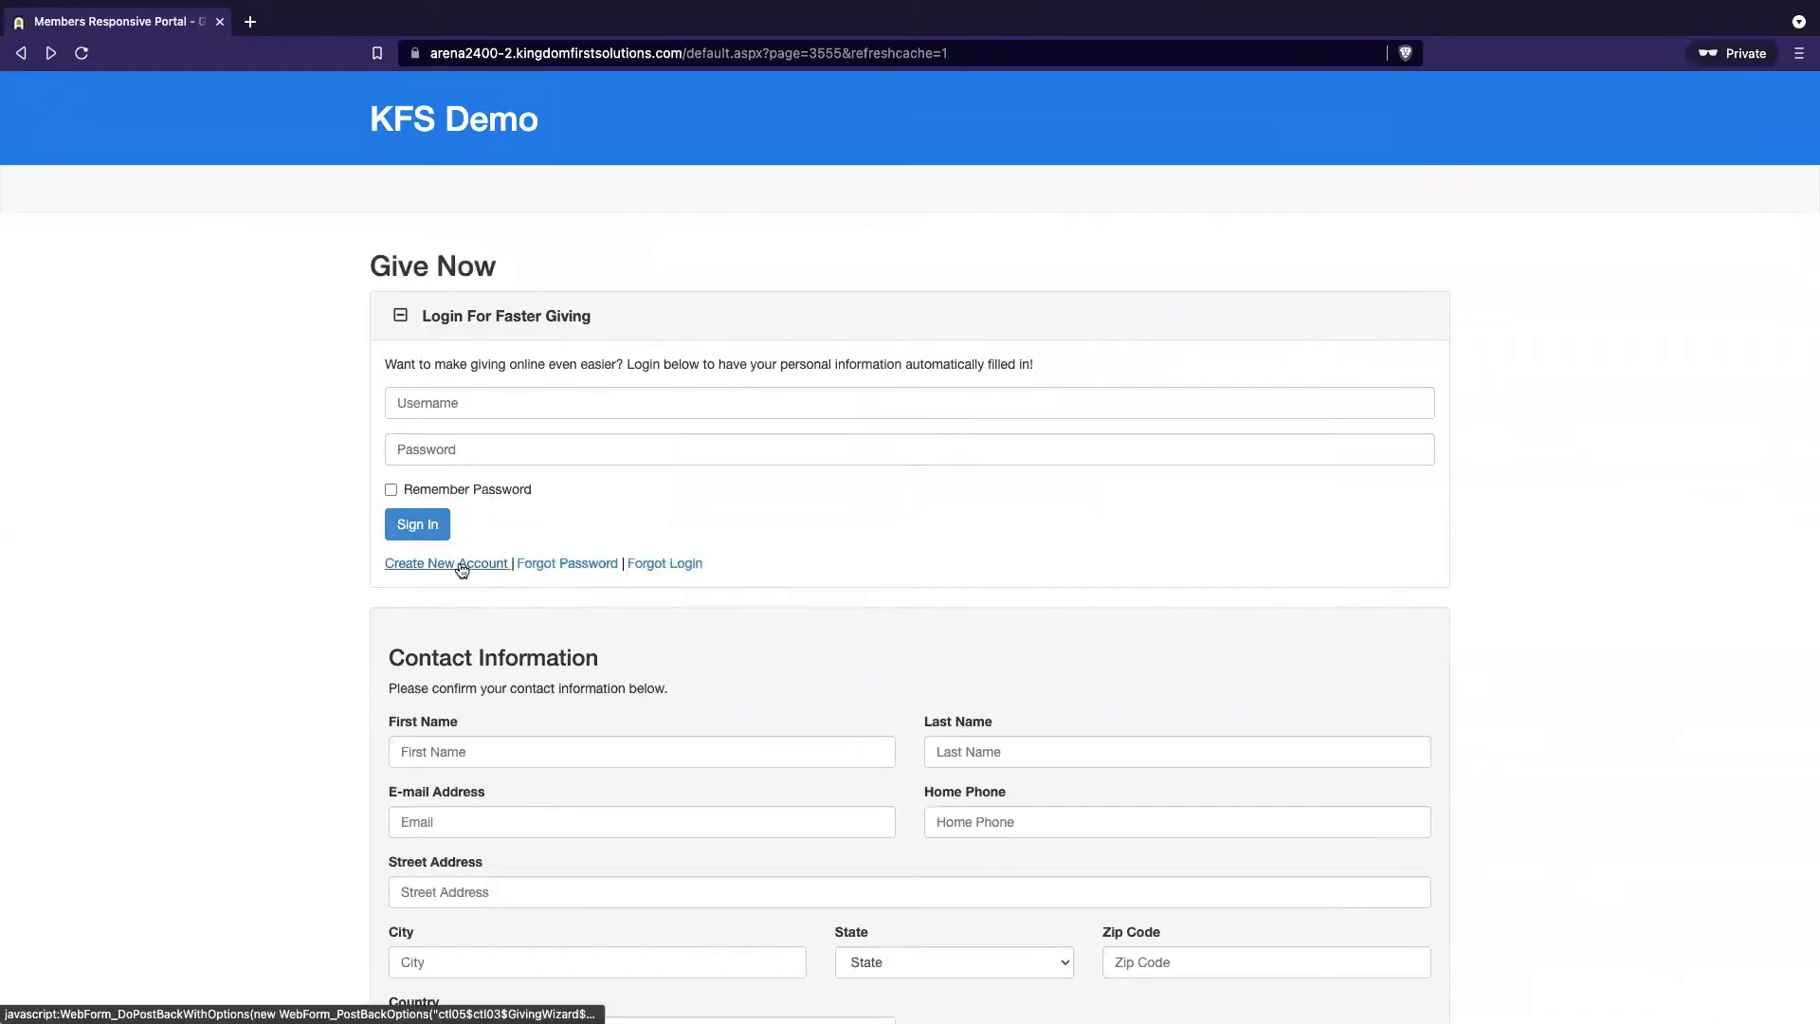
pyautogui.click(461, 566)
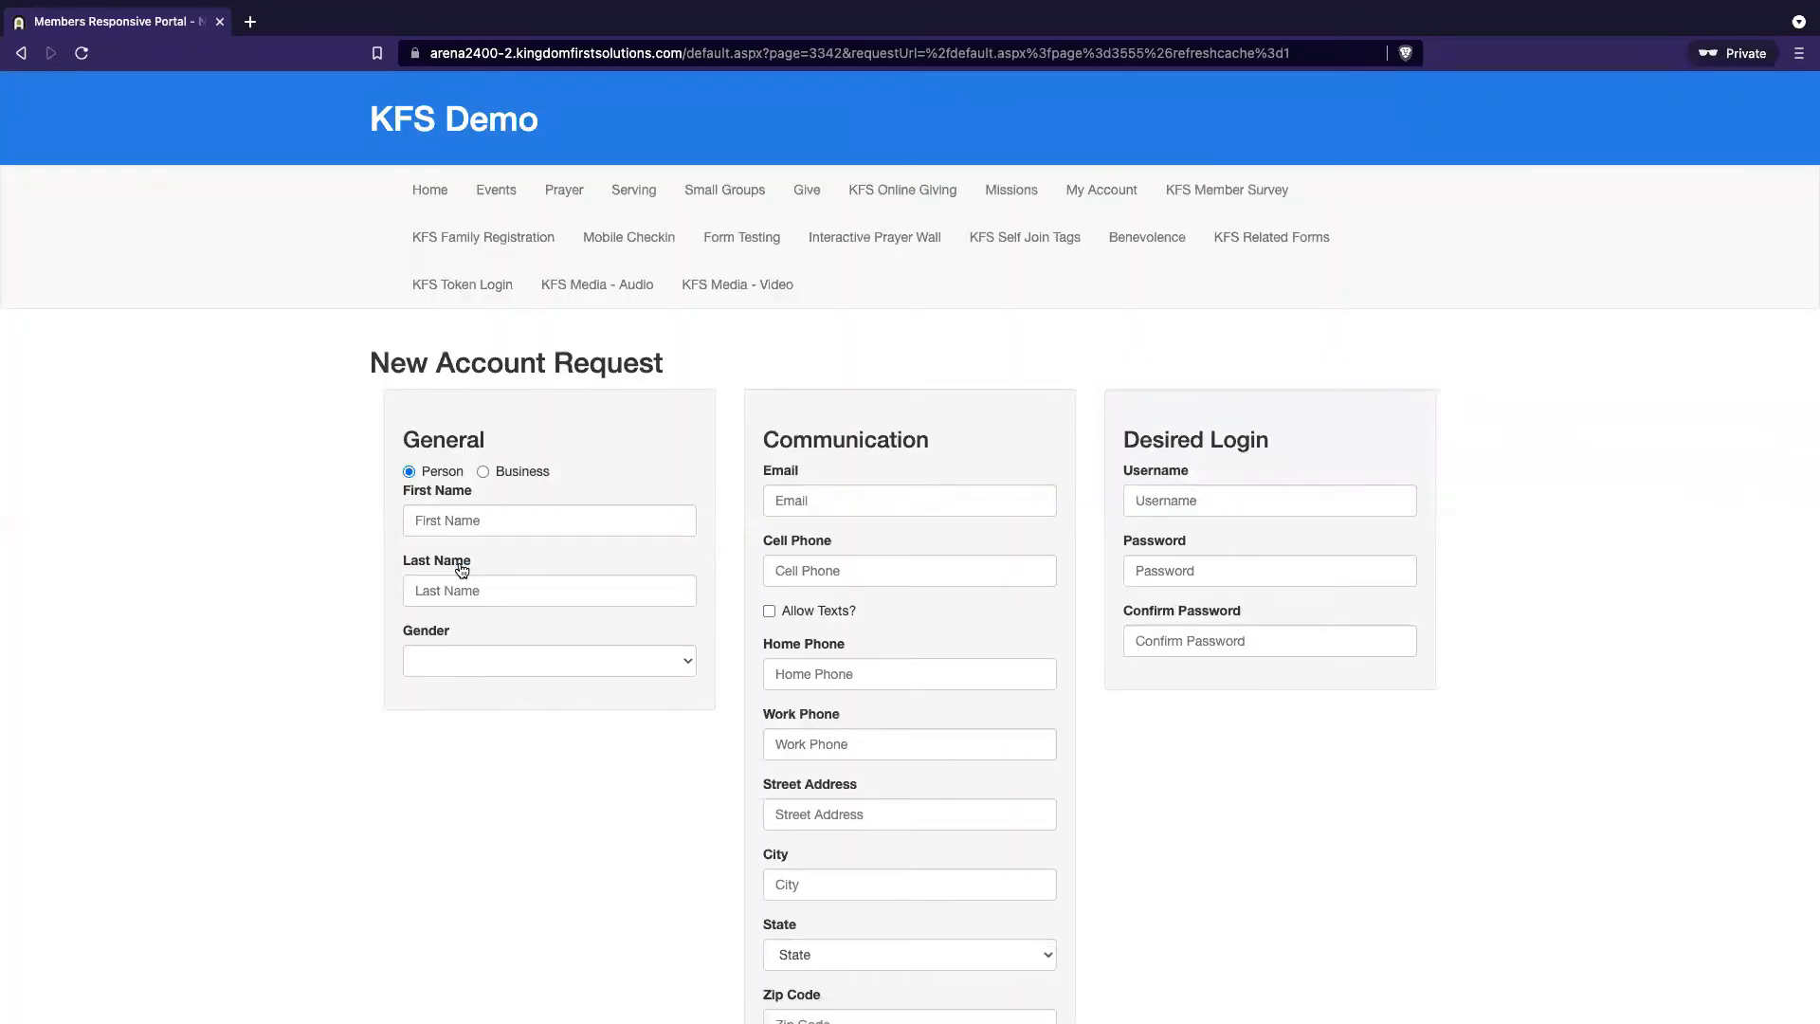
# Choose Business as the account type for the new request
pyautogui.click(484, 472)
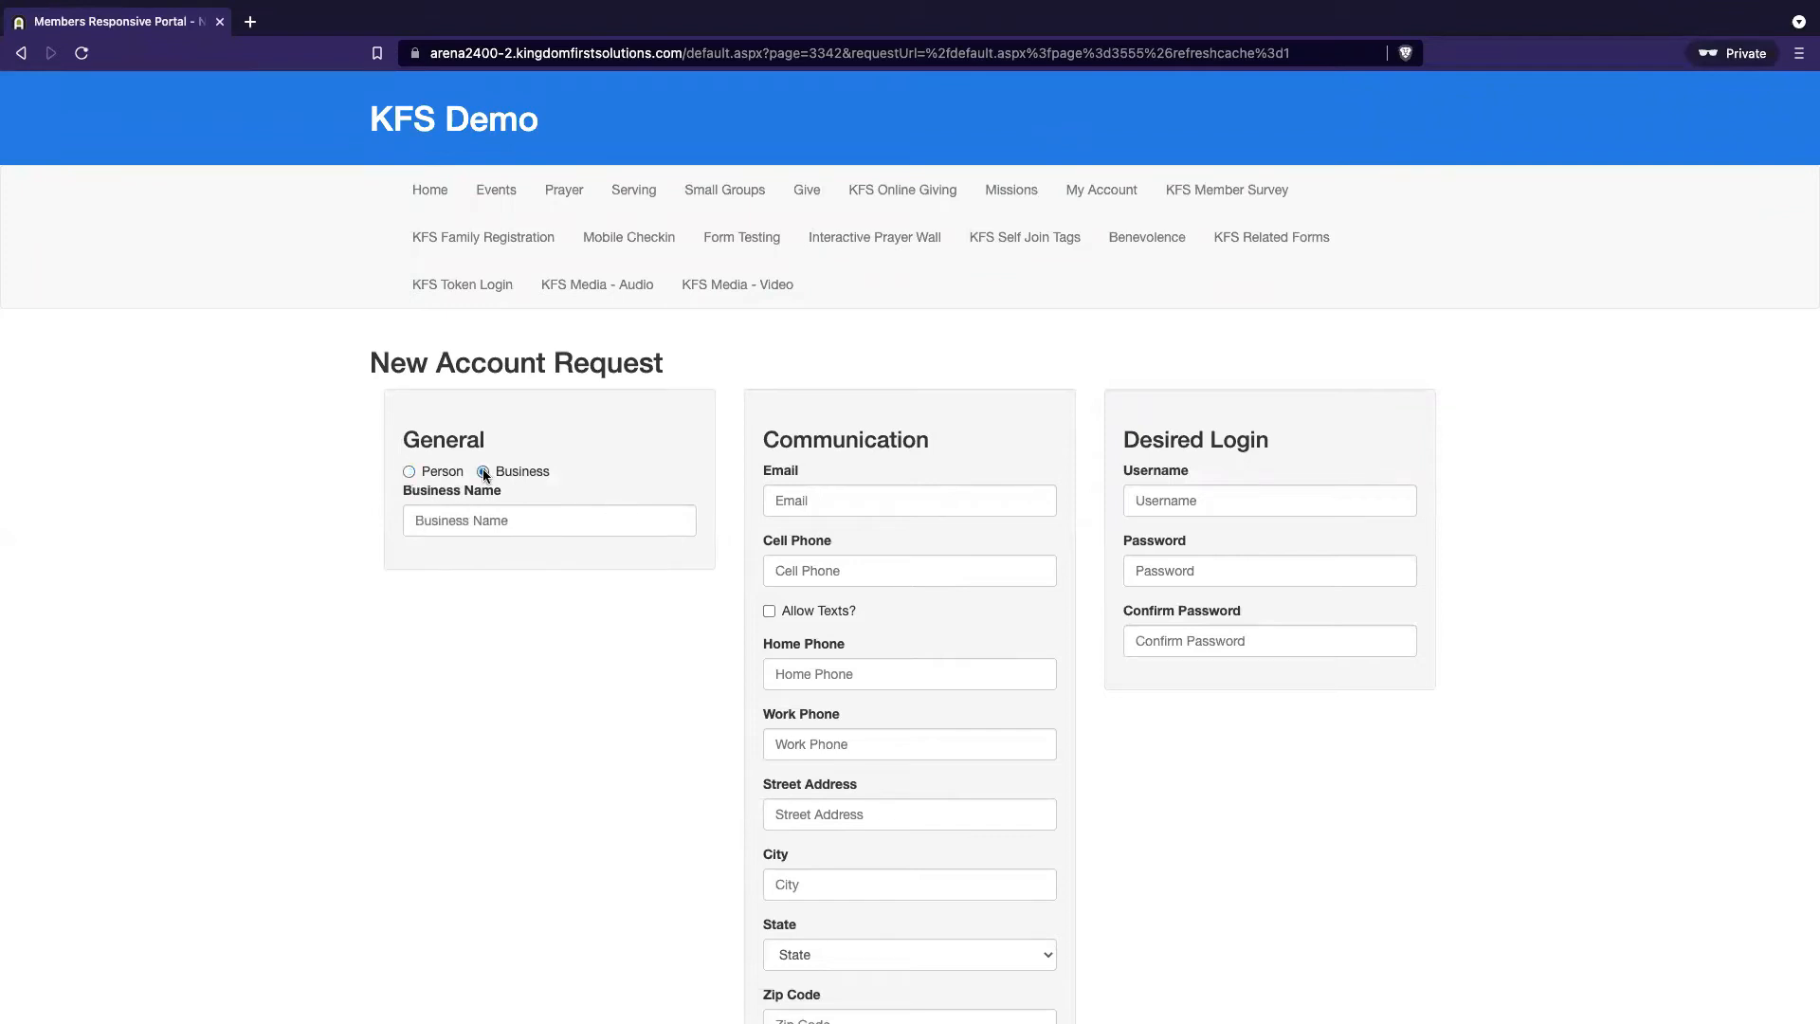
pyautogui.click(557, 521)
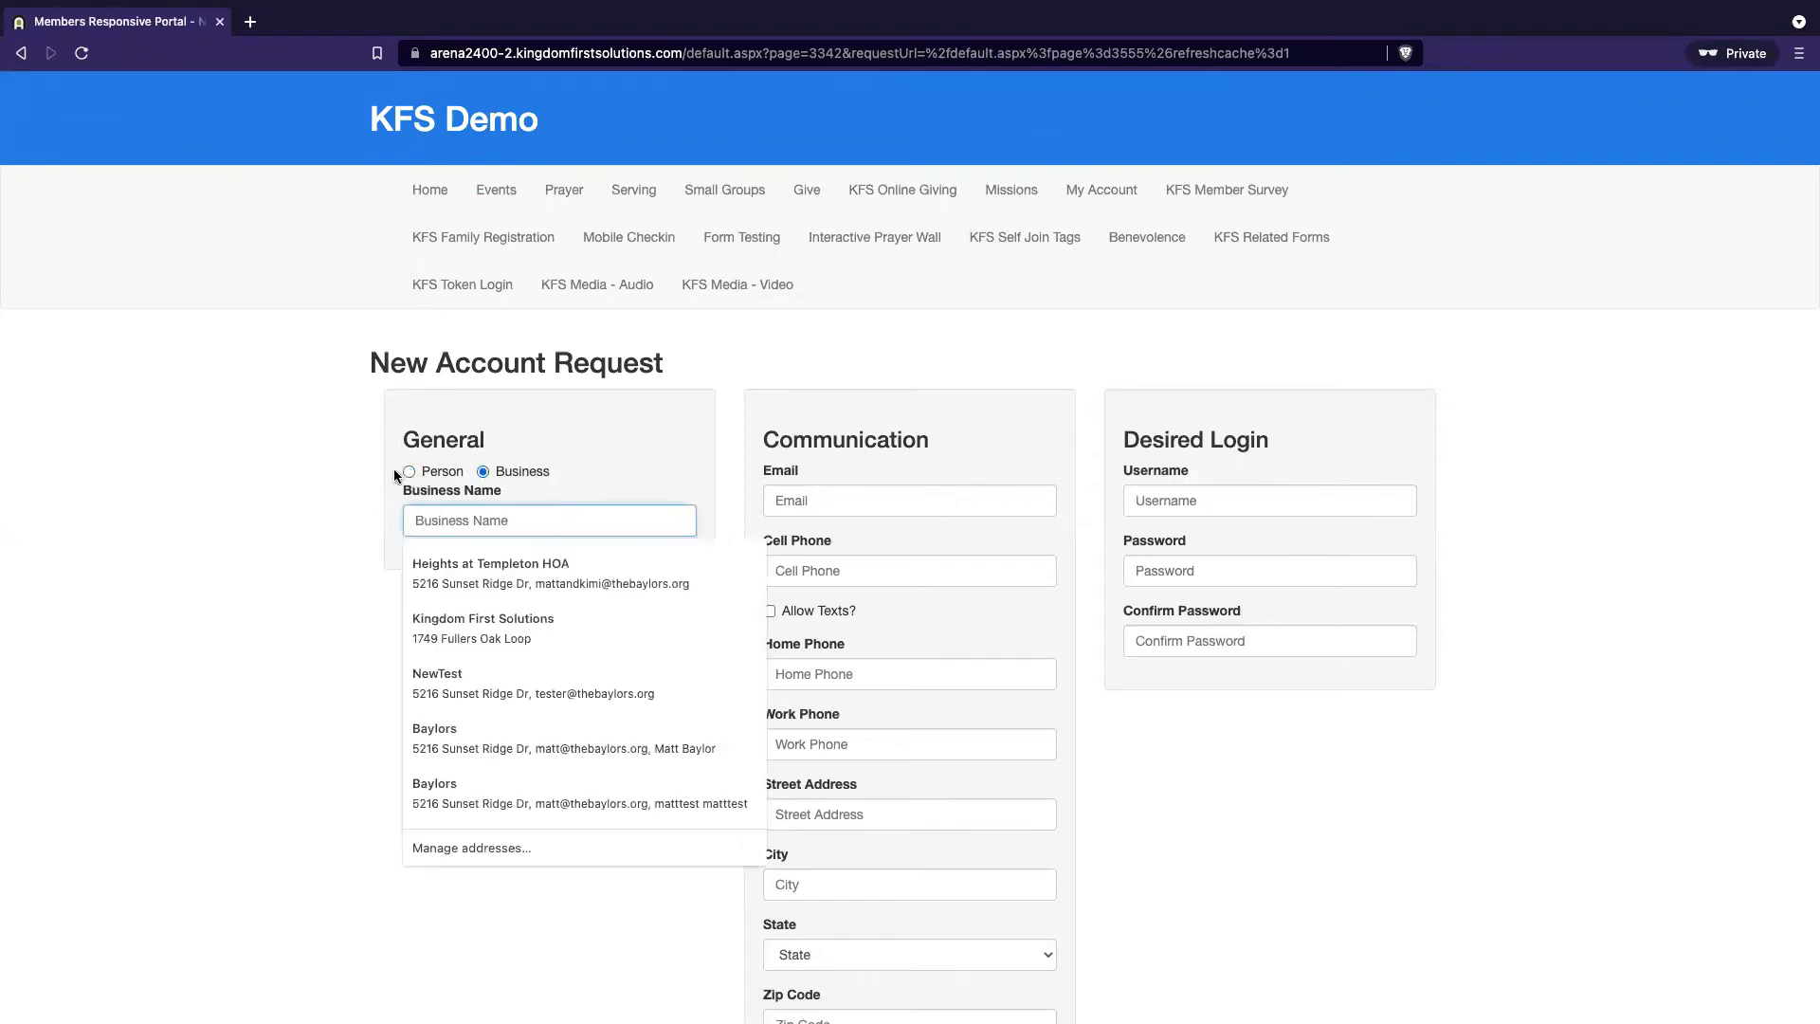
pyautogui.click(396, 475)
pyautogui.click(409, 472)
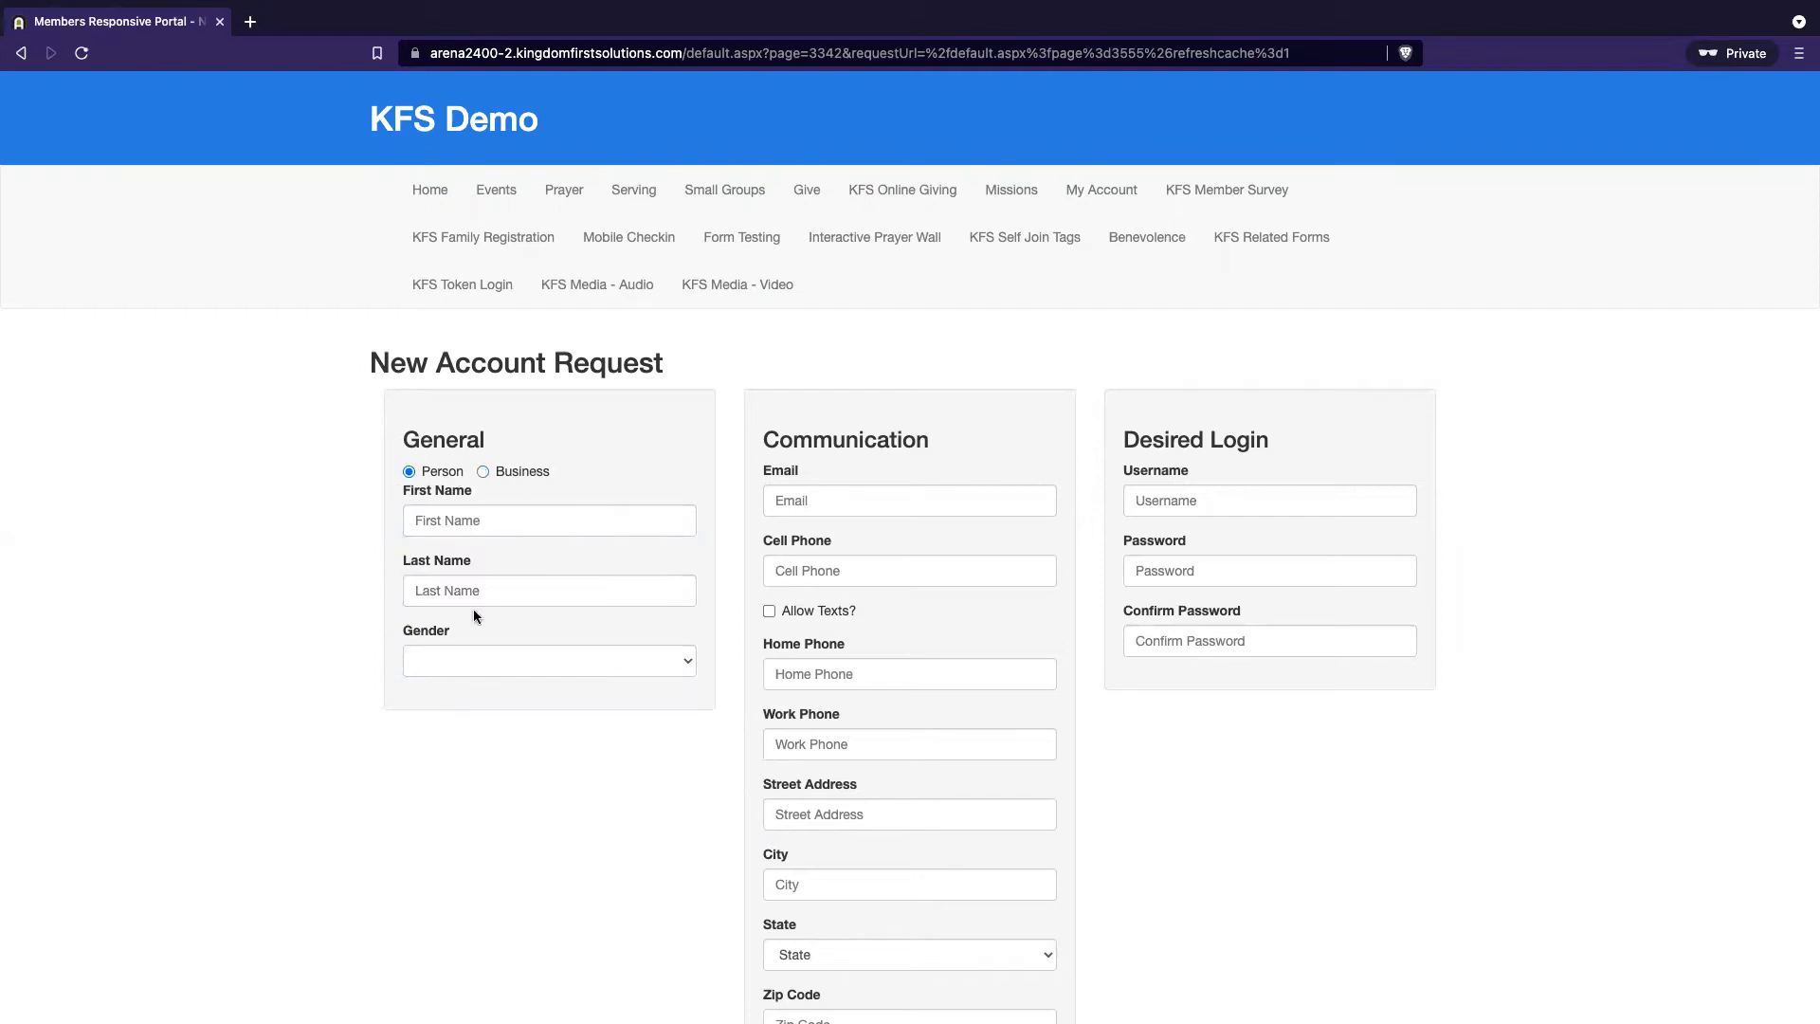
pyautogui.click(483, 472)
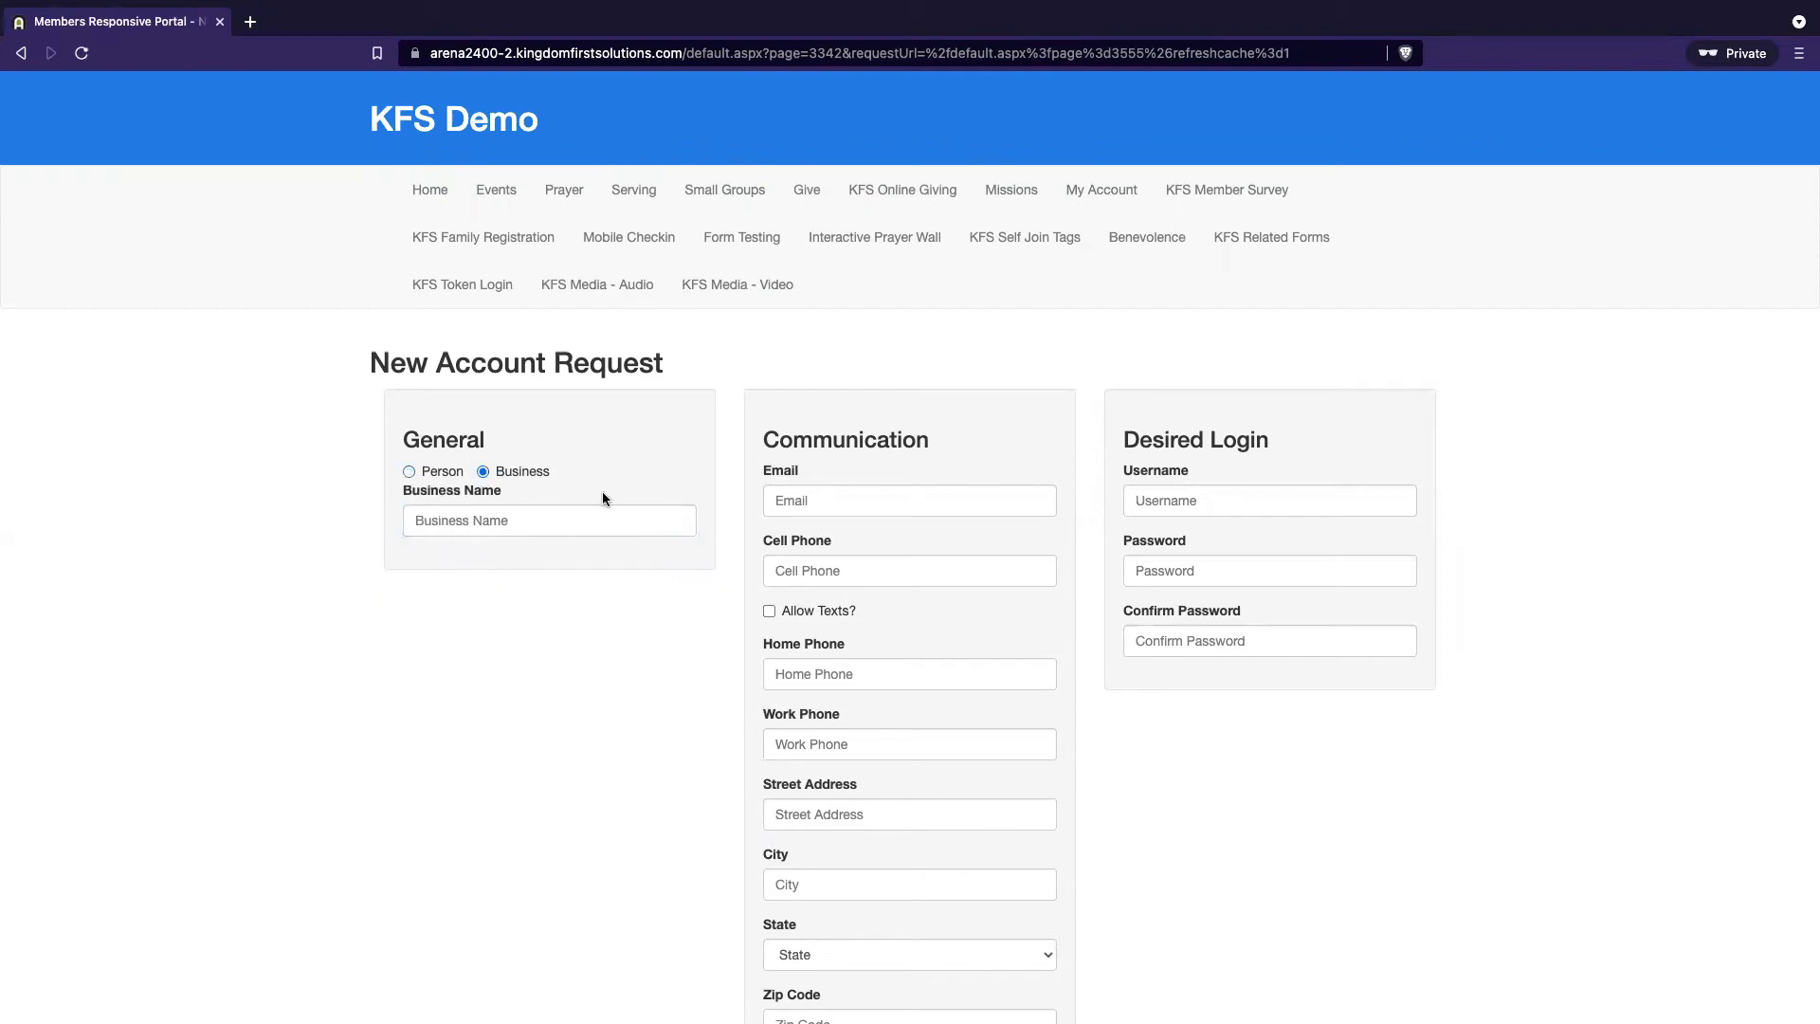
pyautogui.click(514, 523)
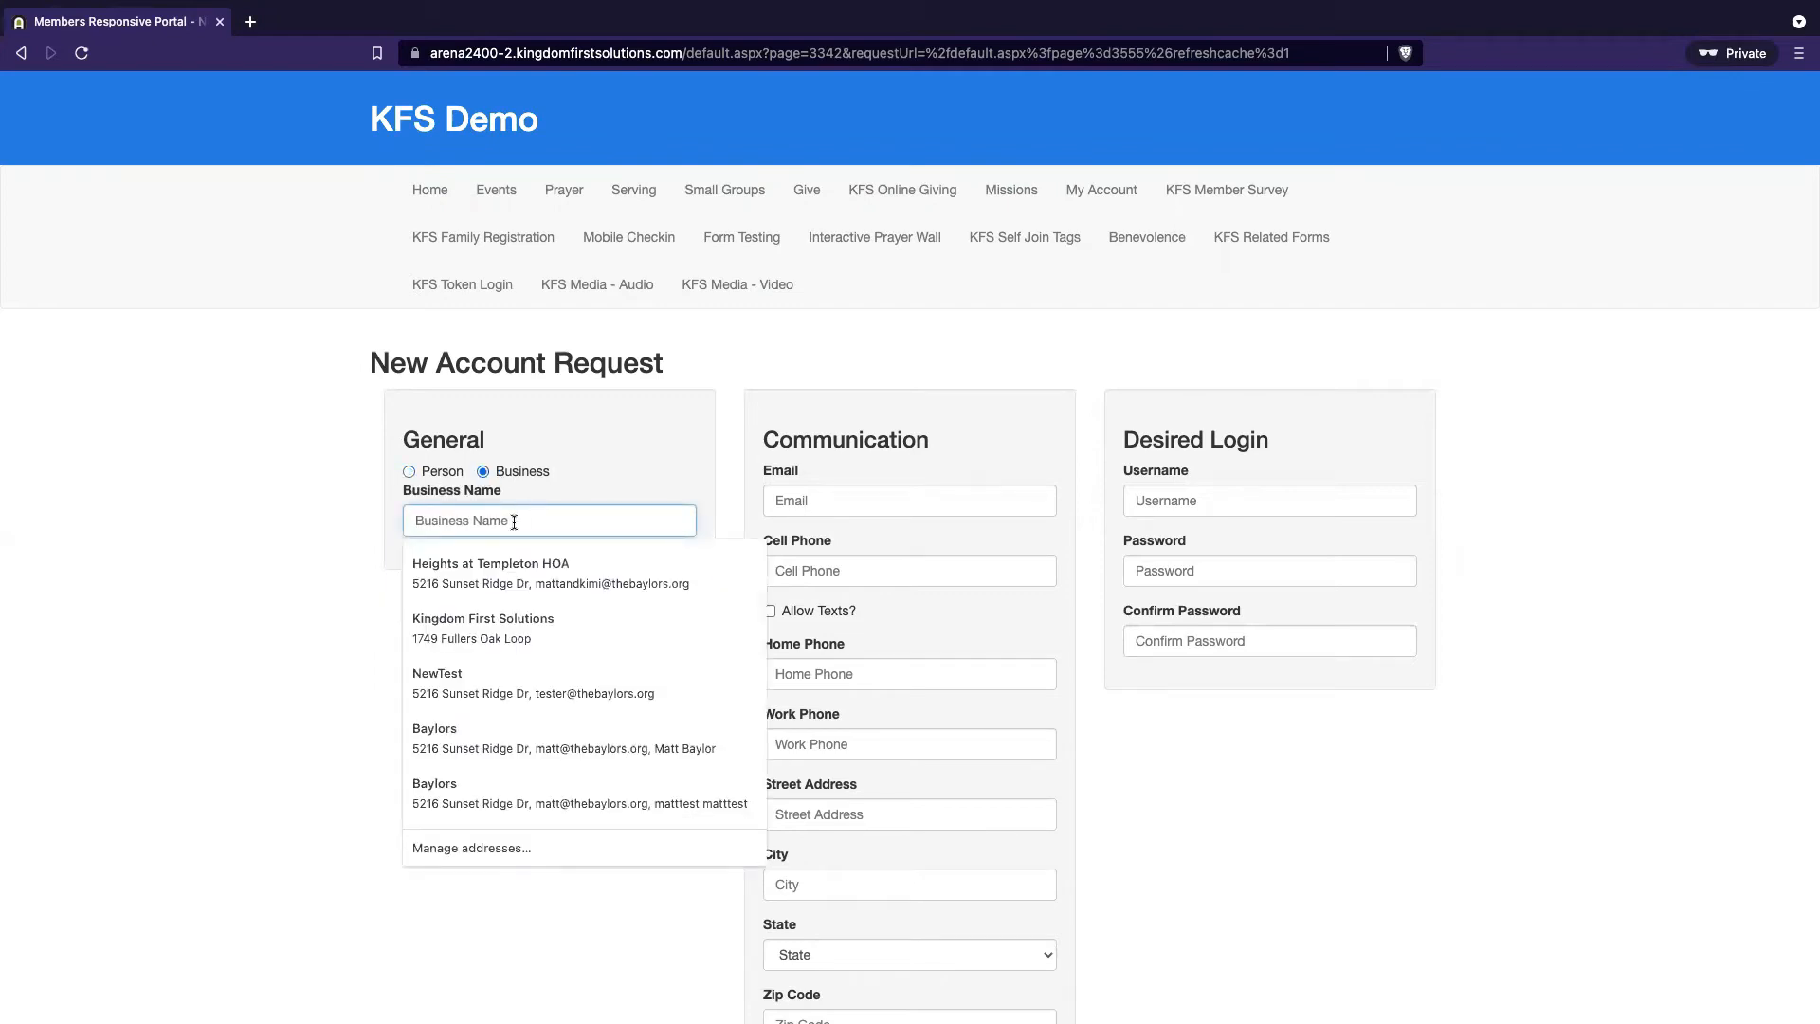
pyautogui.click(328, 577)
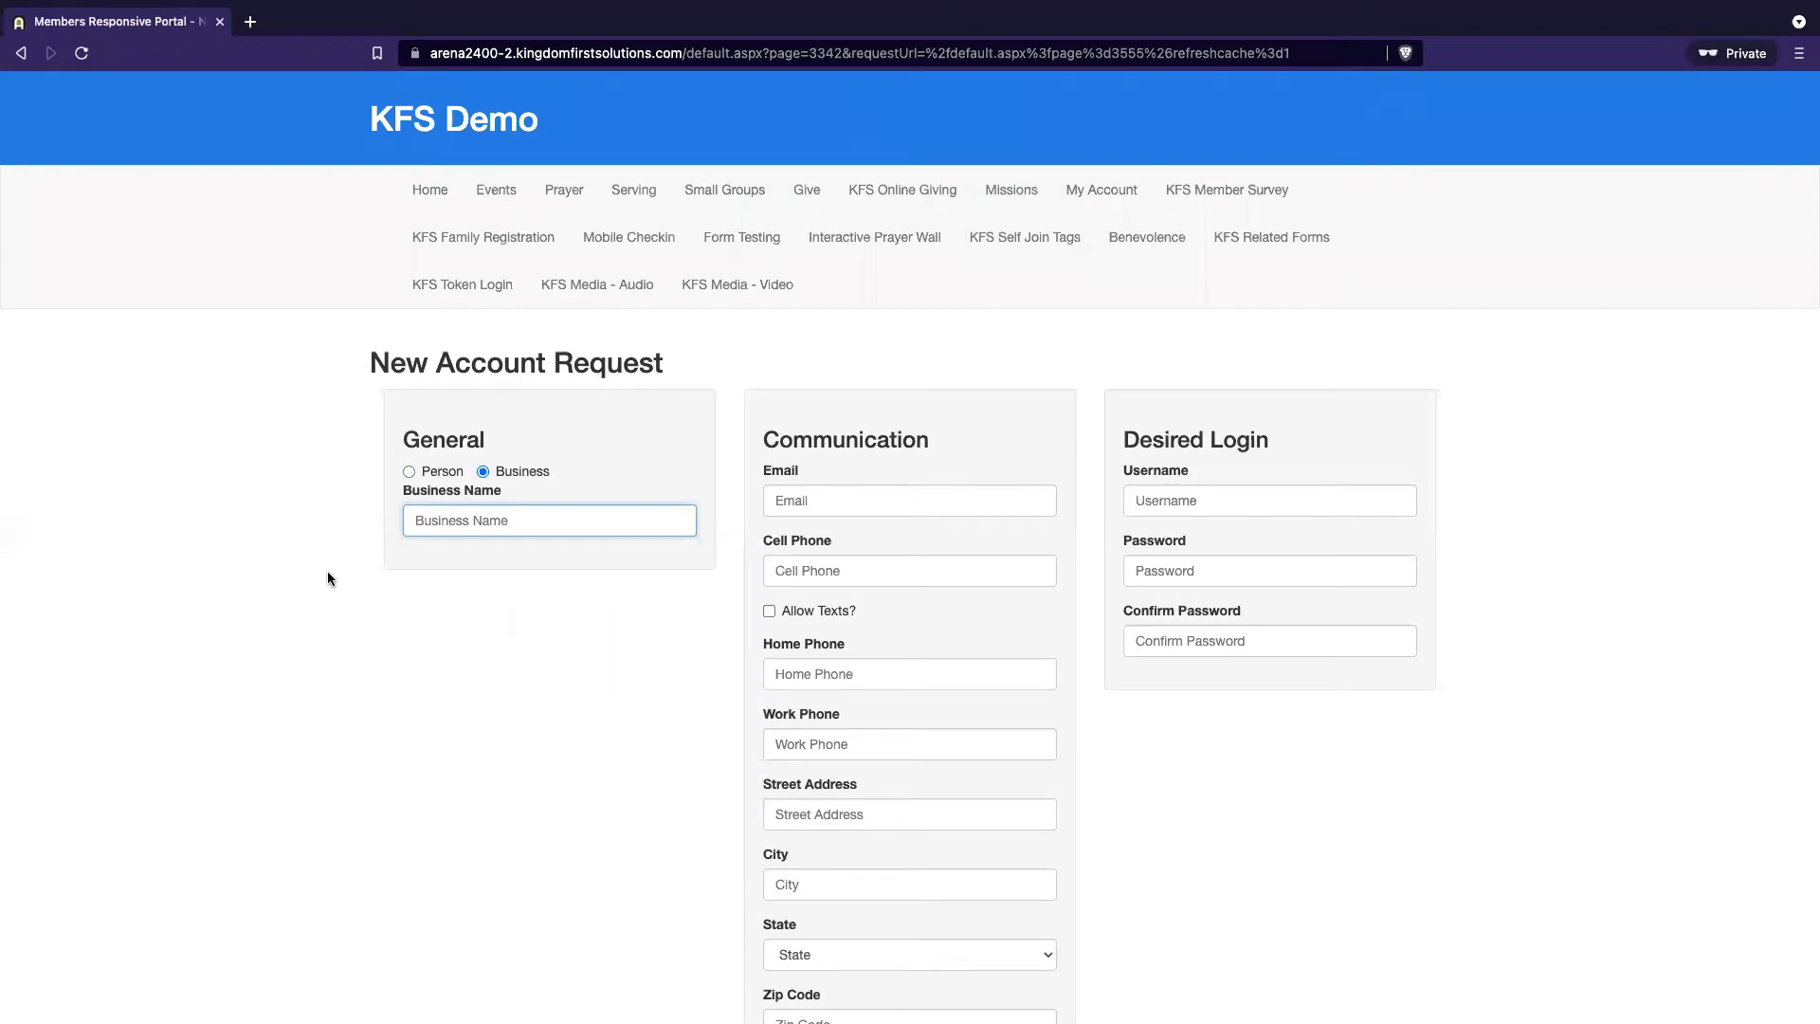
pyautogui.click(433, 523)
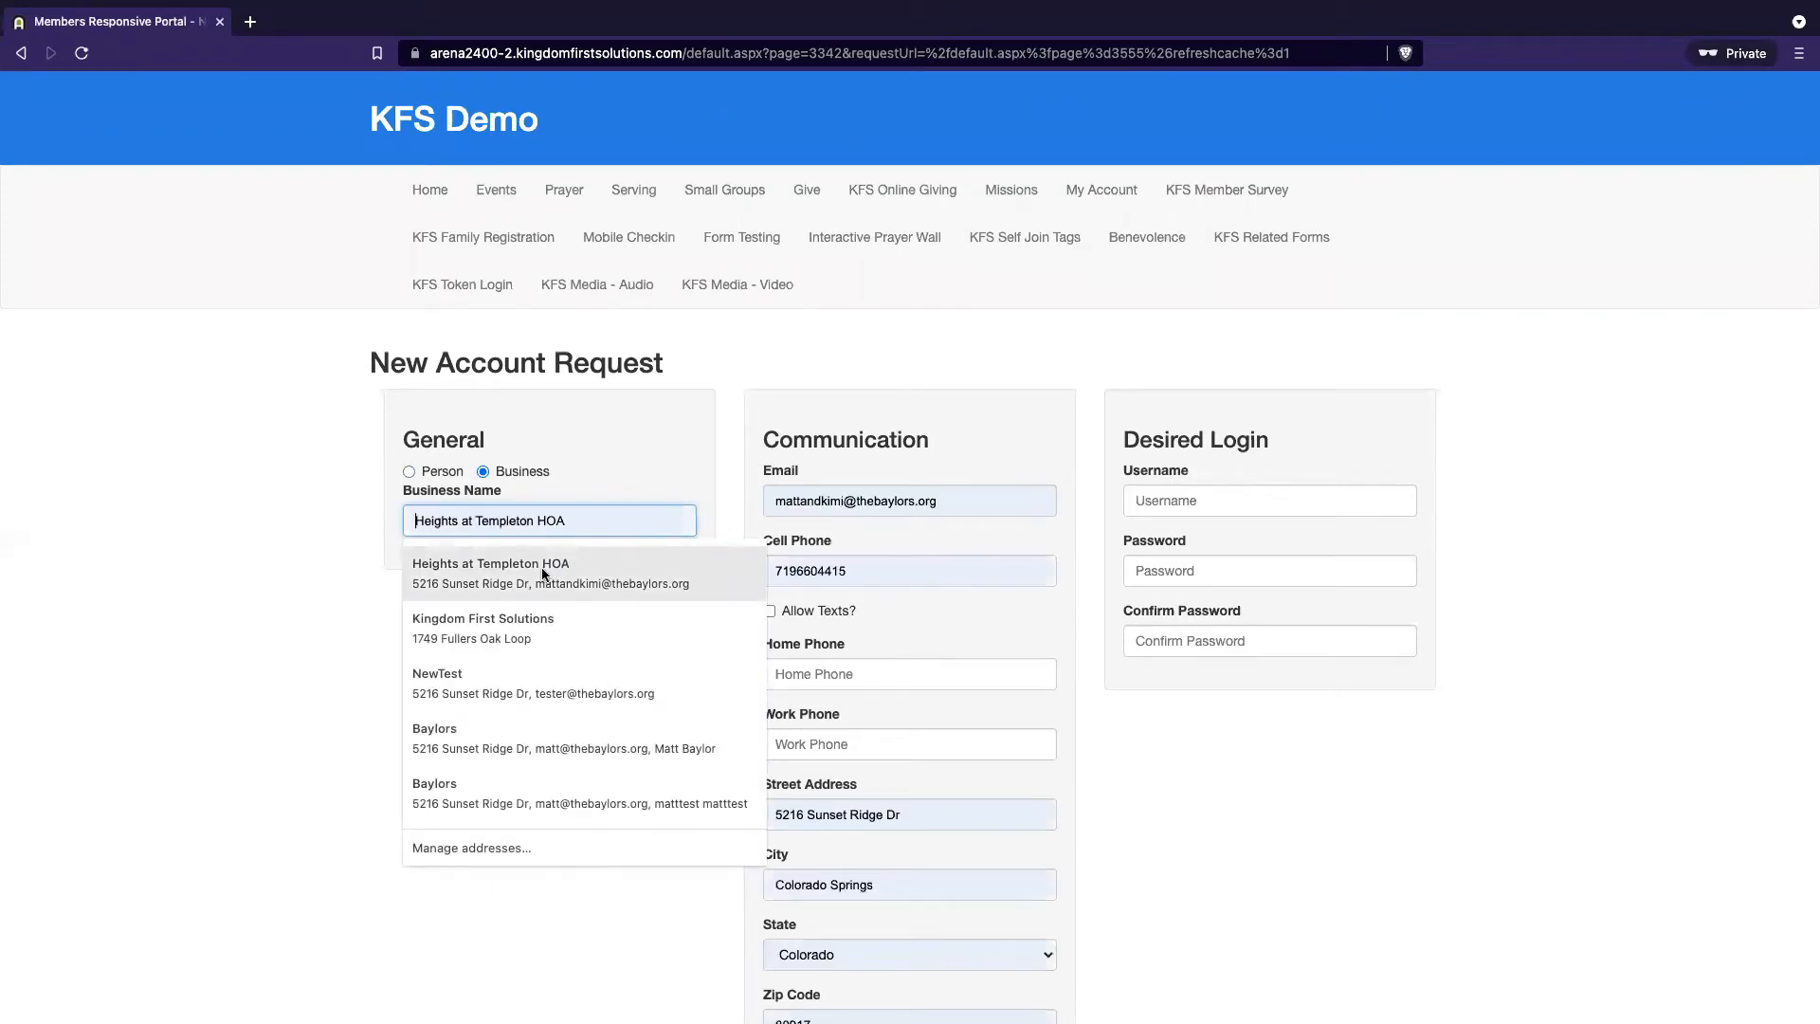
# Enter the business name, contact e-mail and cell phone number, and allow texts
pyautogui.write("Matt's New")
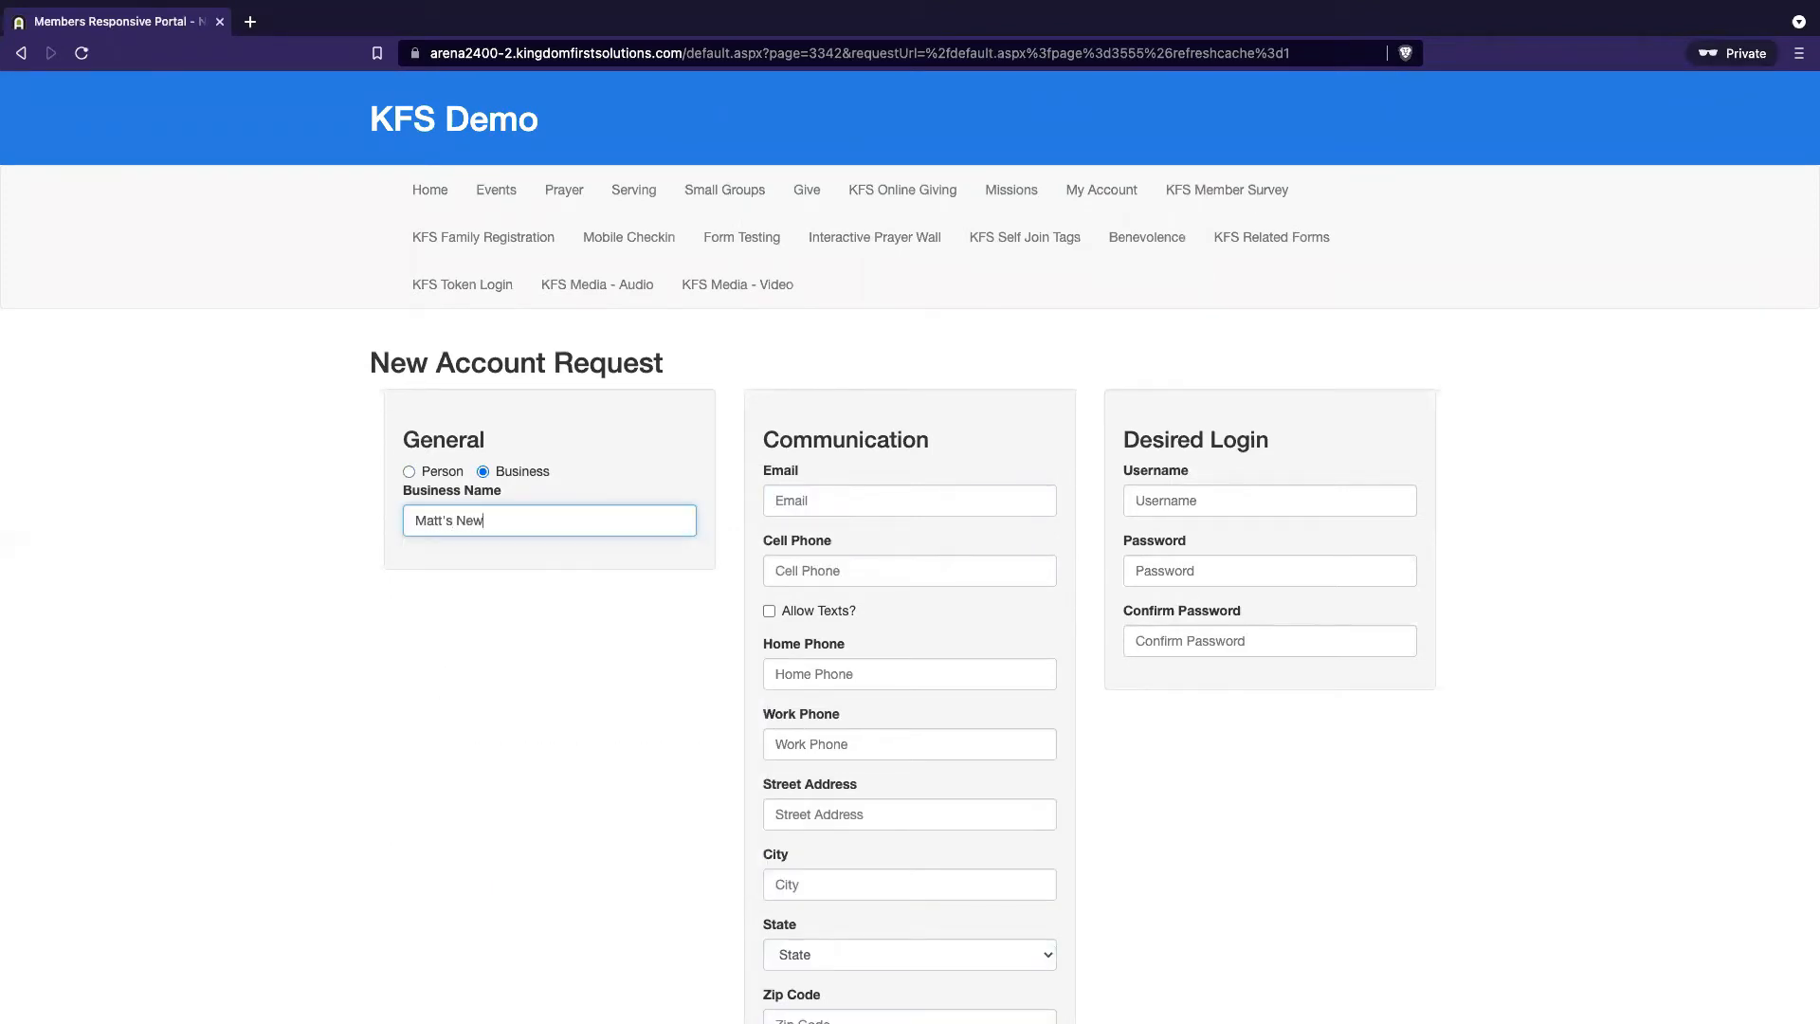
pyautogui.write(' Online Business')
pyautogui.press('Tab')
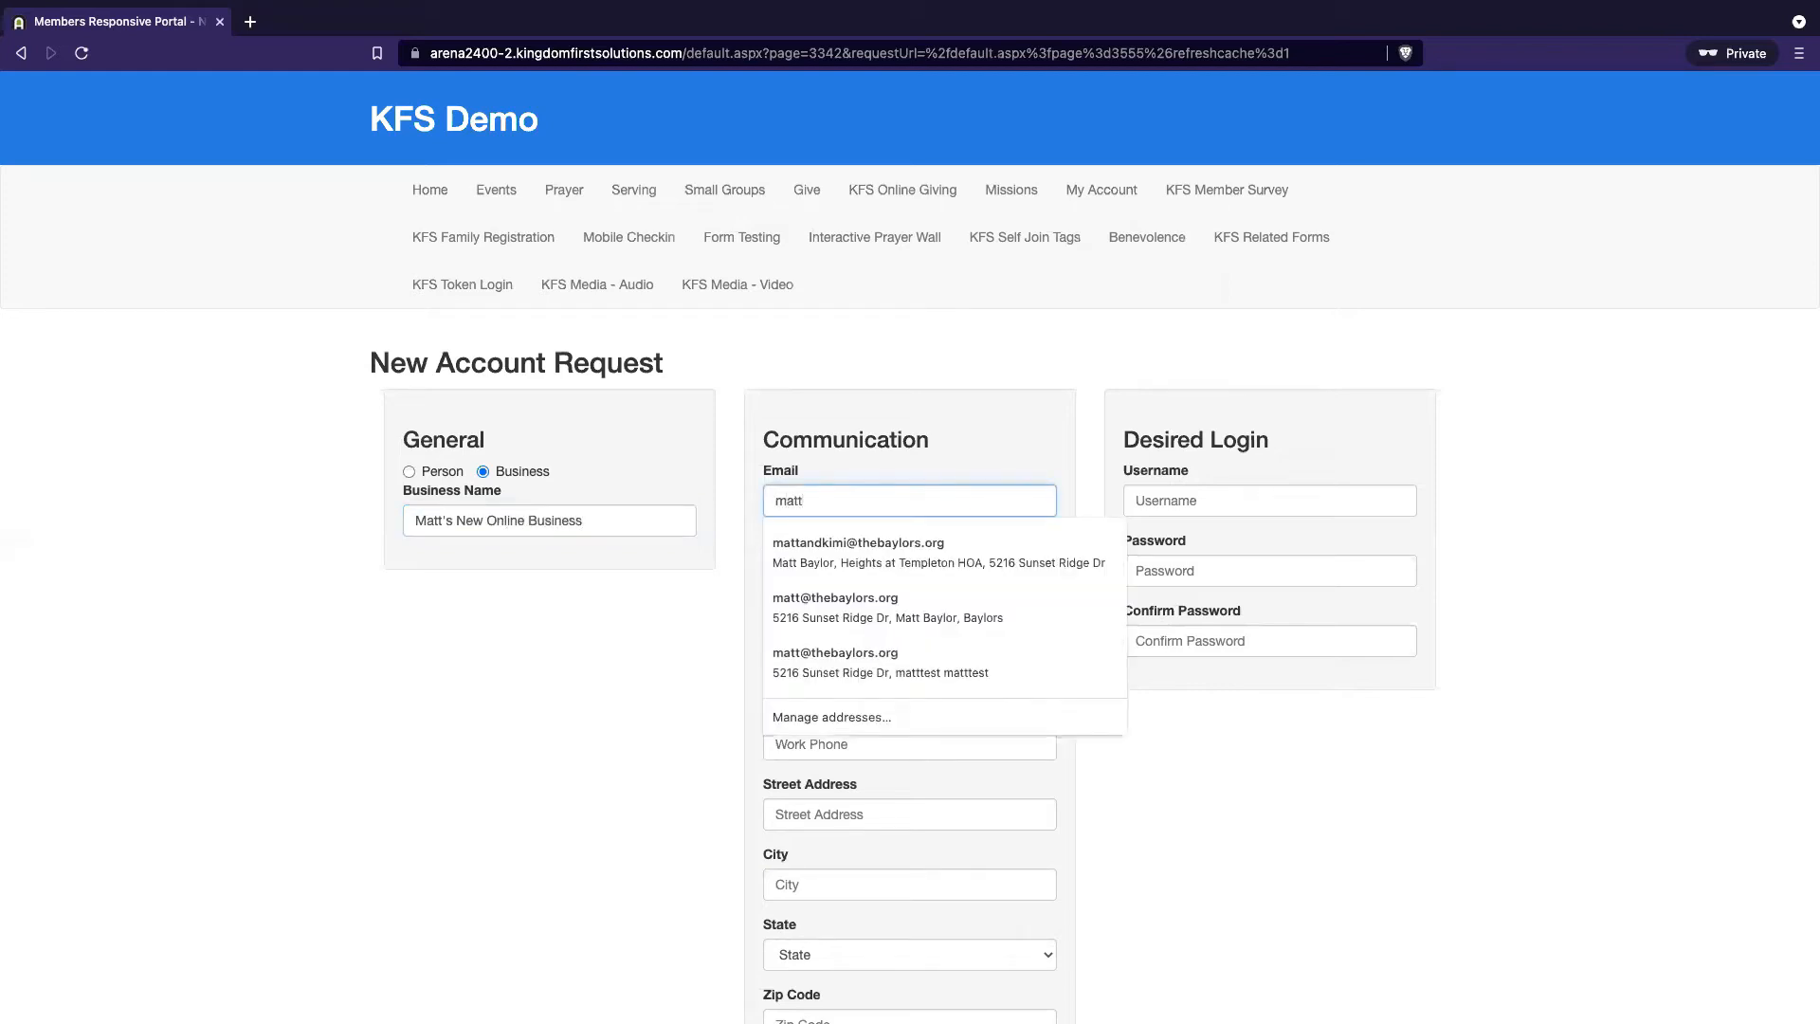
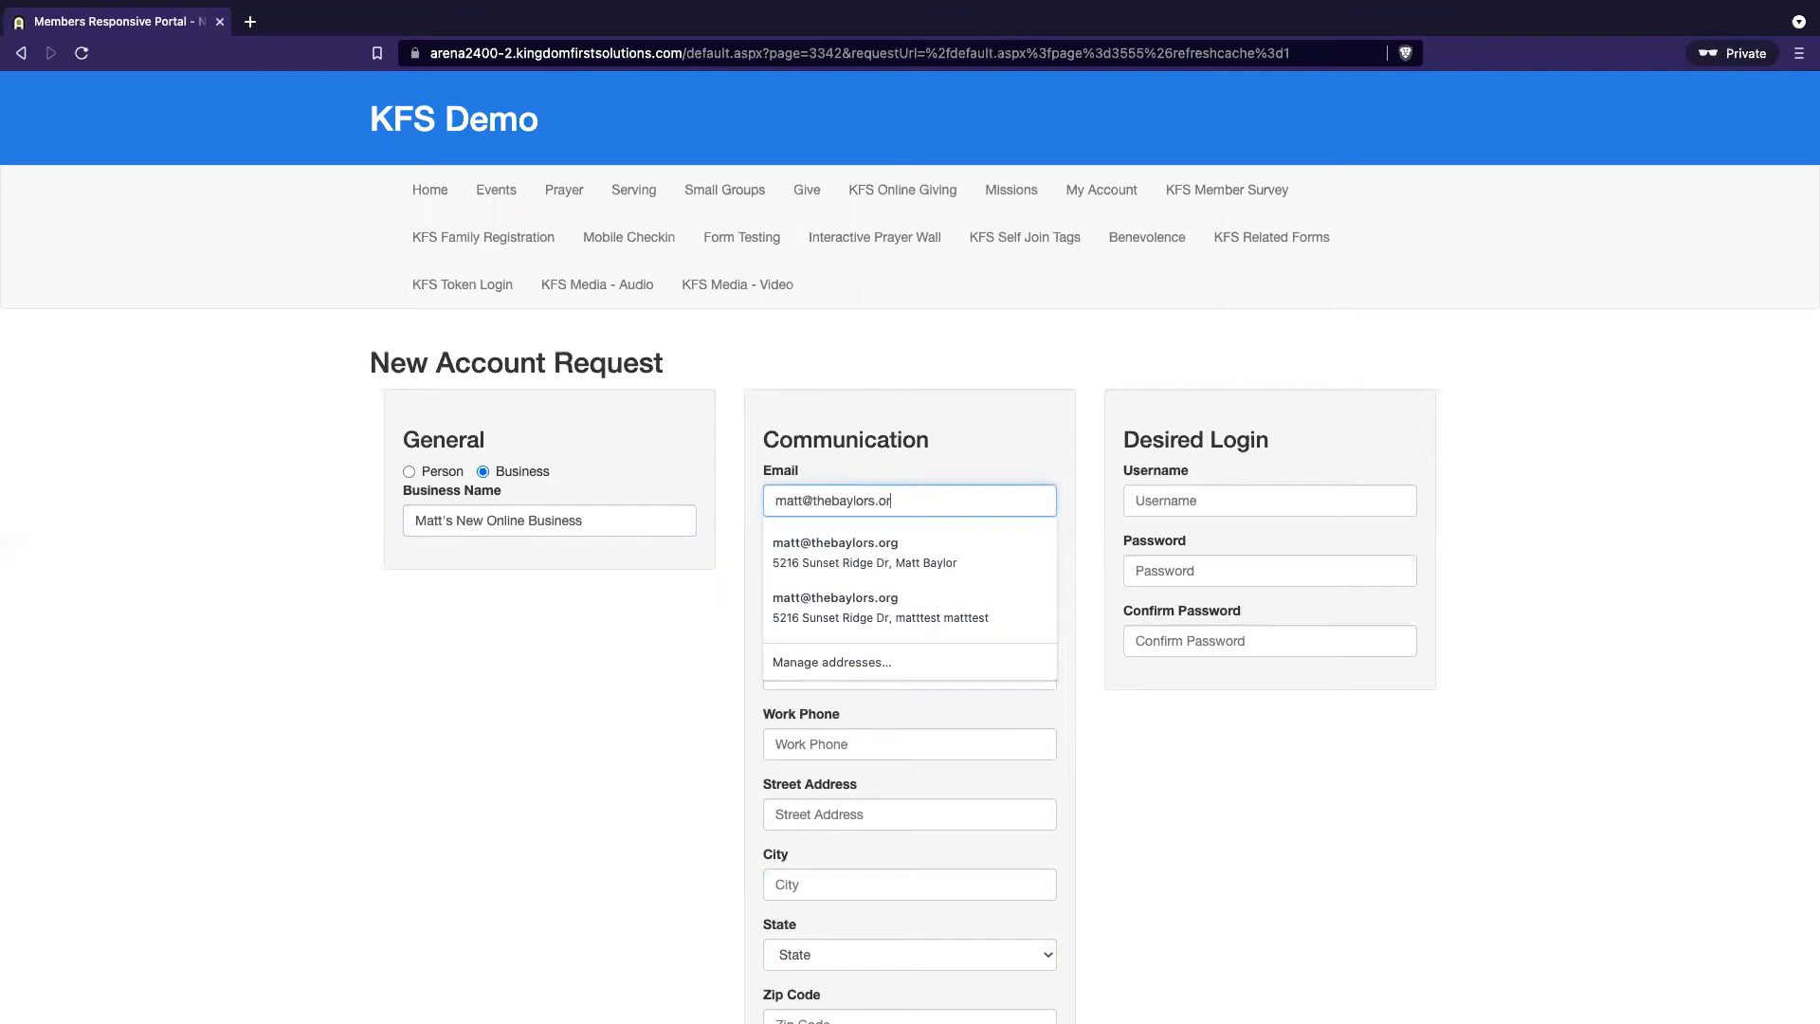
pyautogui.press('Tab')
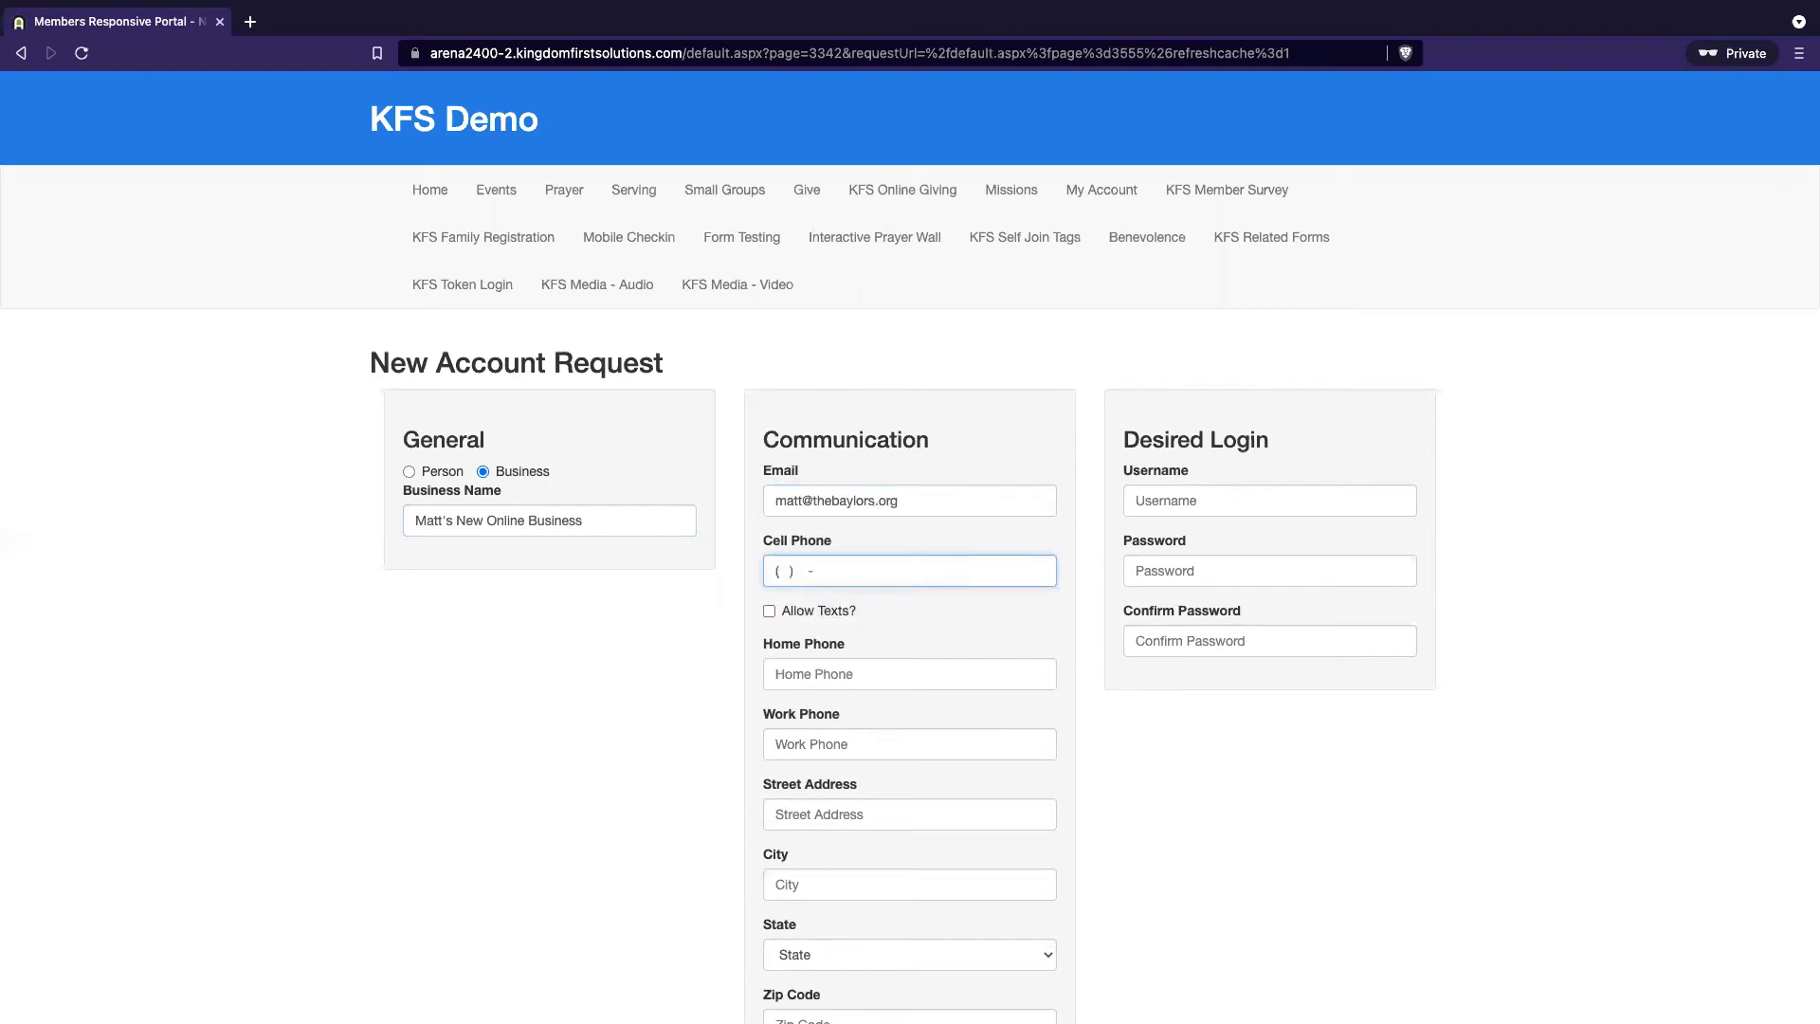
pyautogui.write('7195551212')
pyautogui.press('Tab')
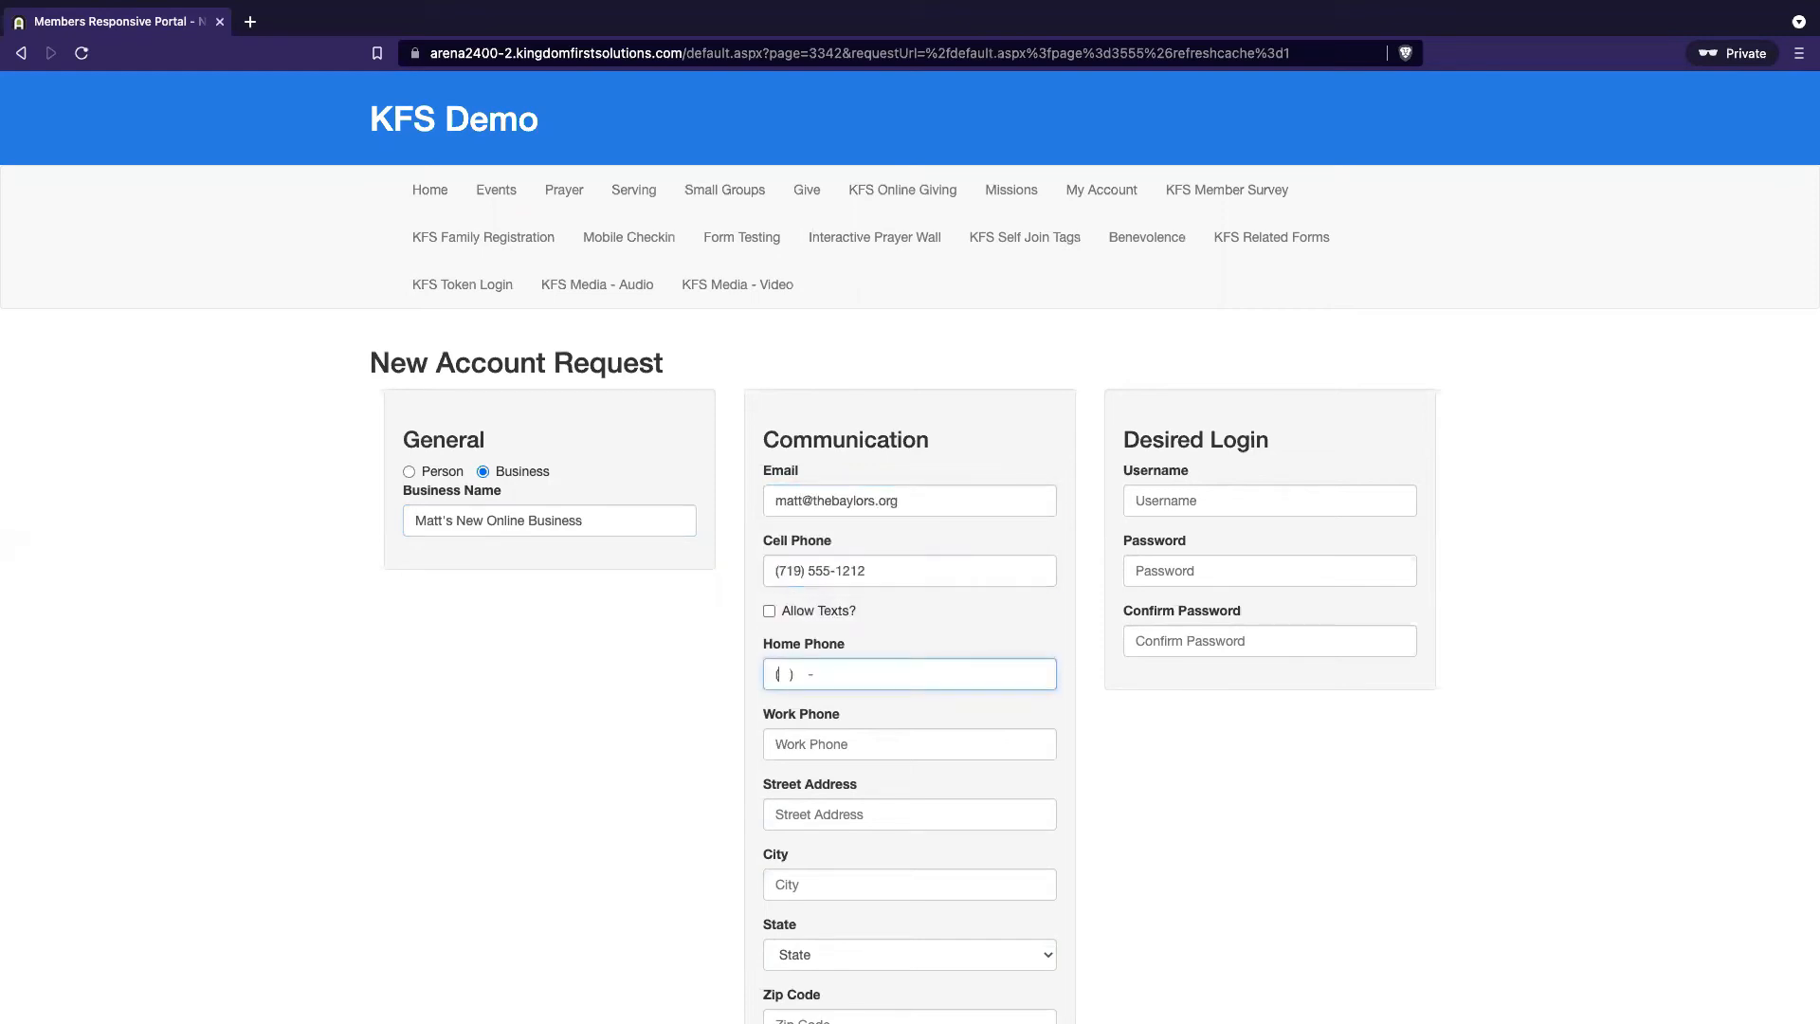
pyautogui.click(769, 611)
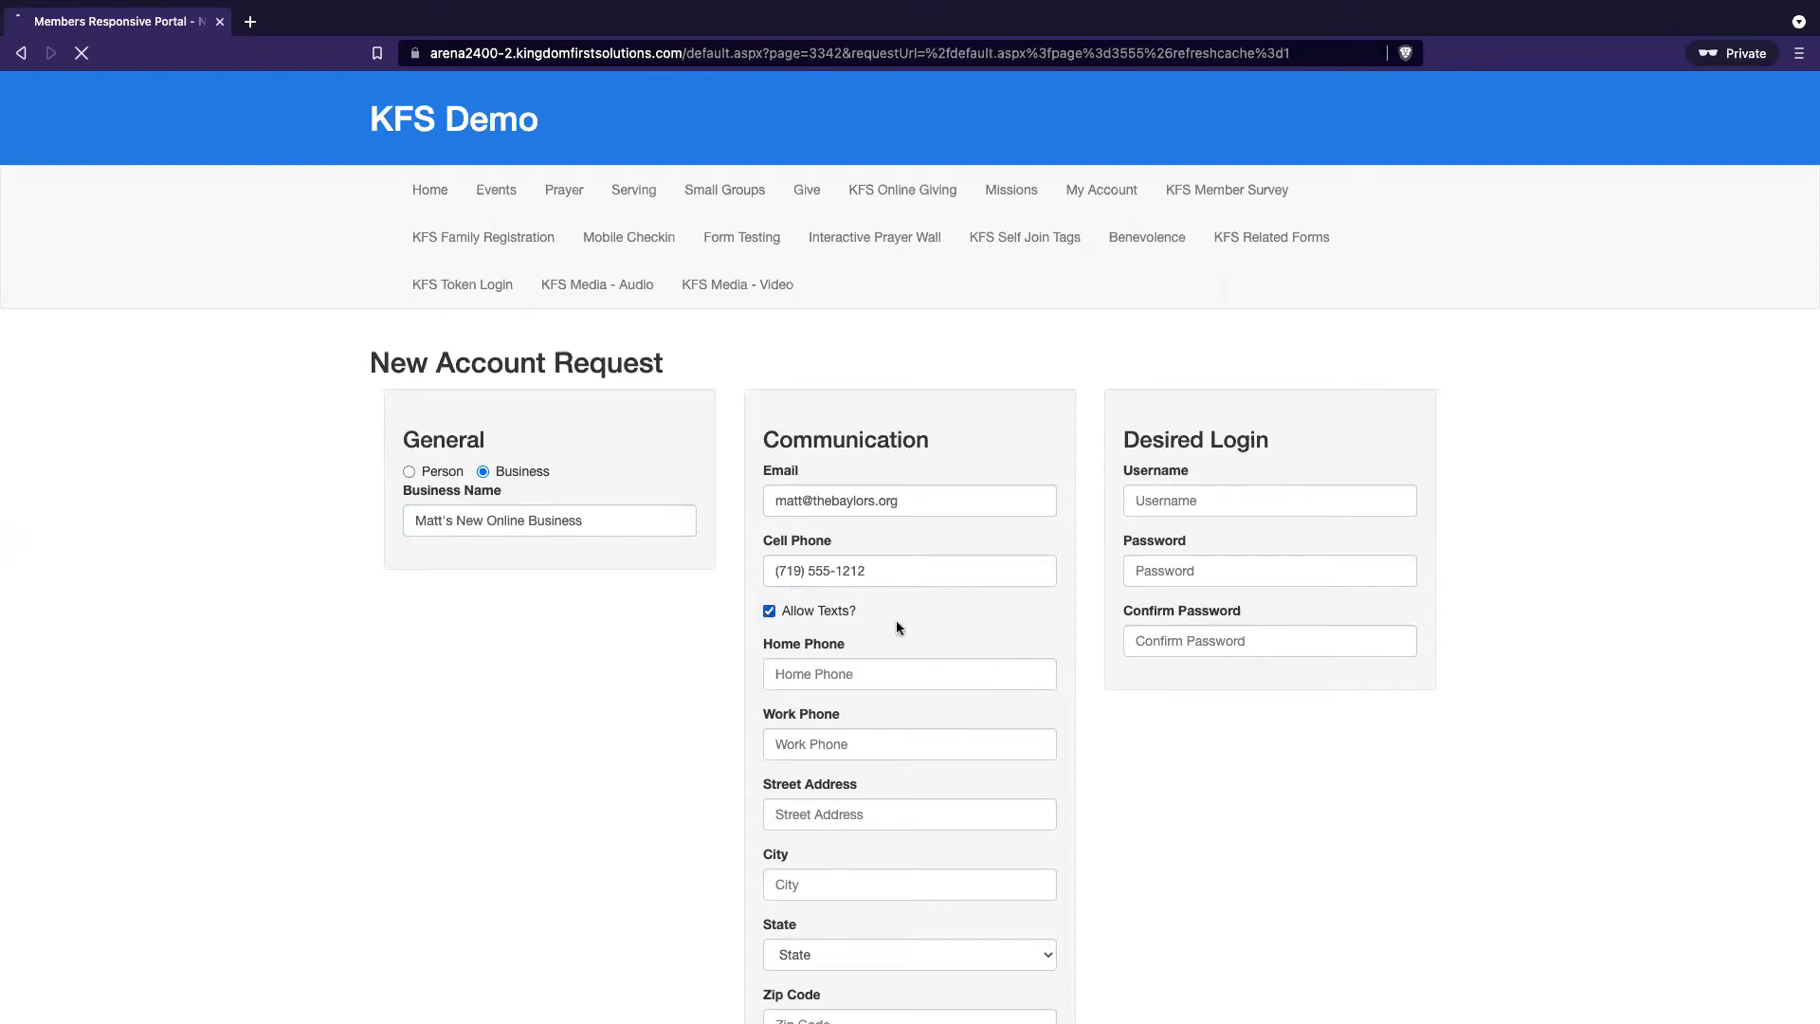
# Fill in the business's street address, city, state California and zip code
pyautogui.scroll(-1, 882, 753)
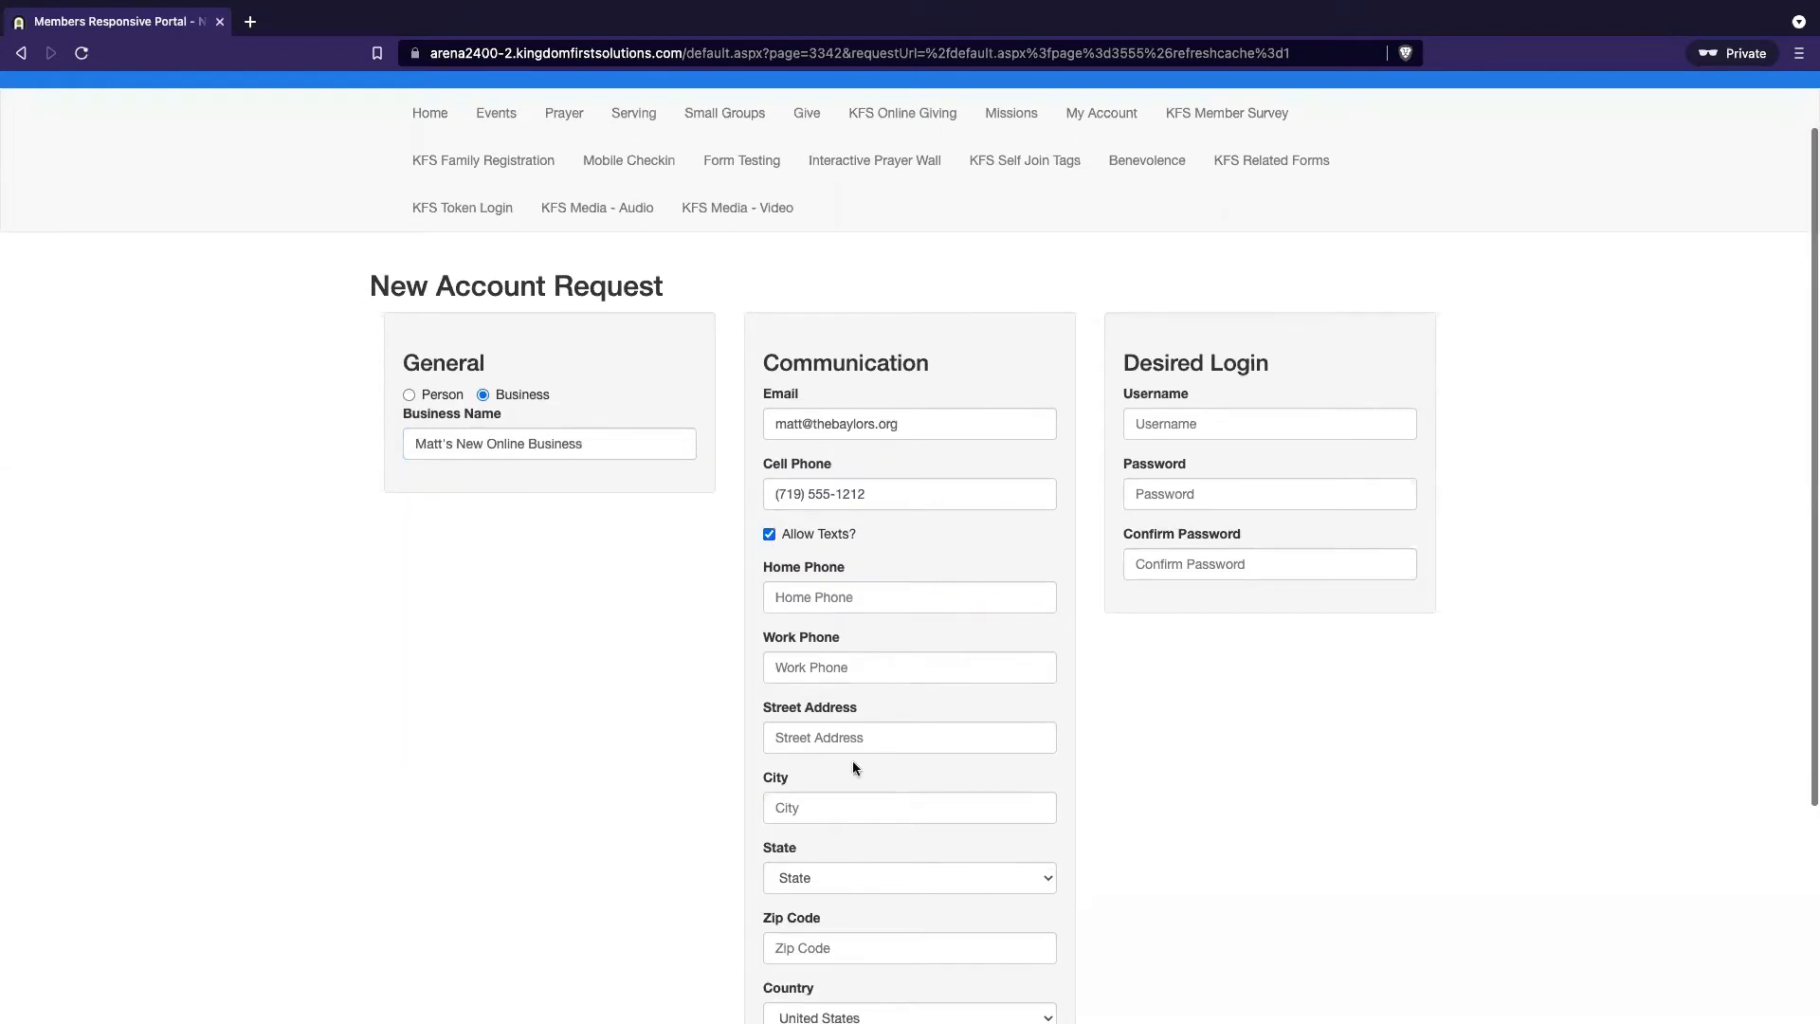
pyautogui.click(866, 741)
pyautogui.write('1234 Test')
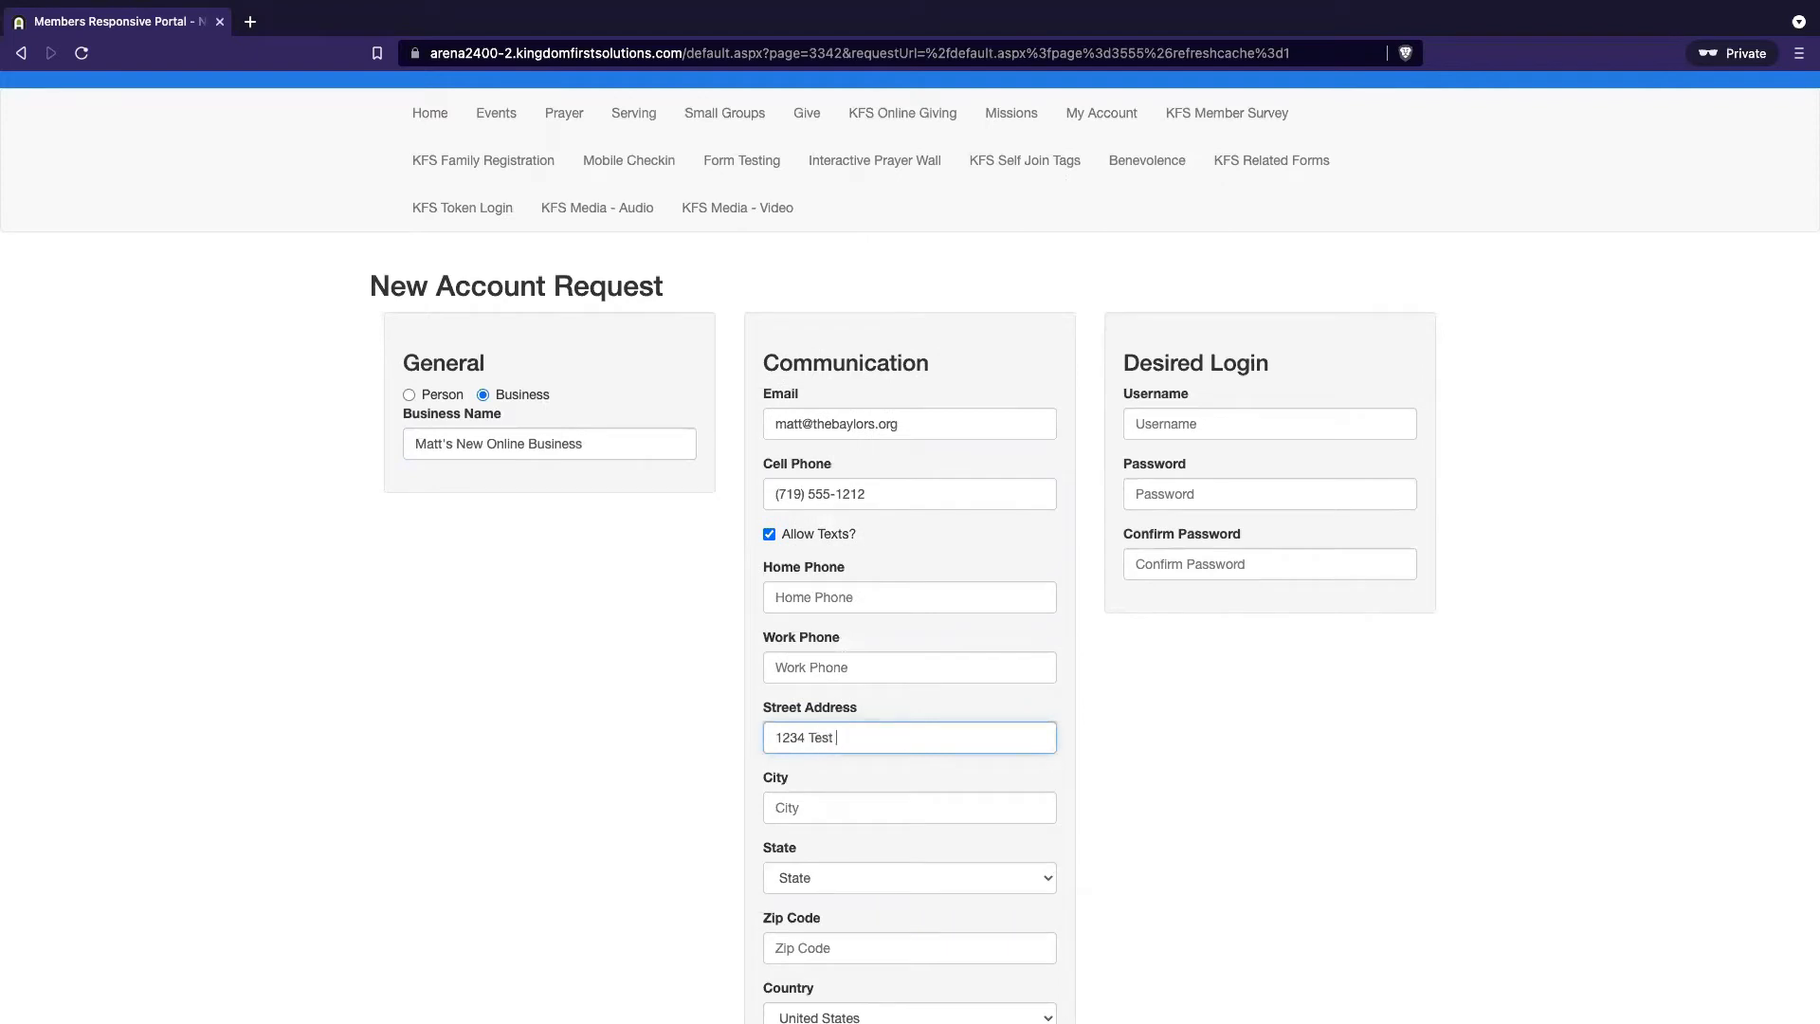
pyautogui.write(' Drive')
pyautogui.press('Tab')
pyautogui.write('Te')
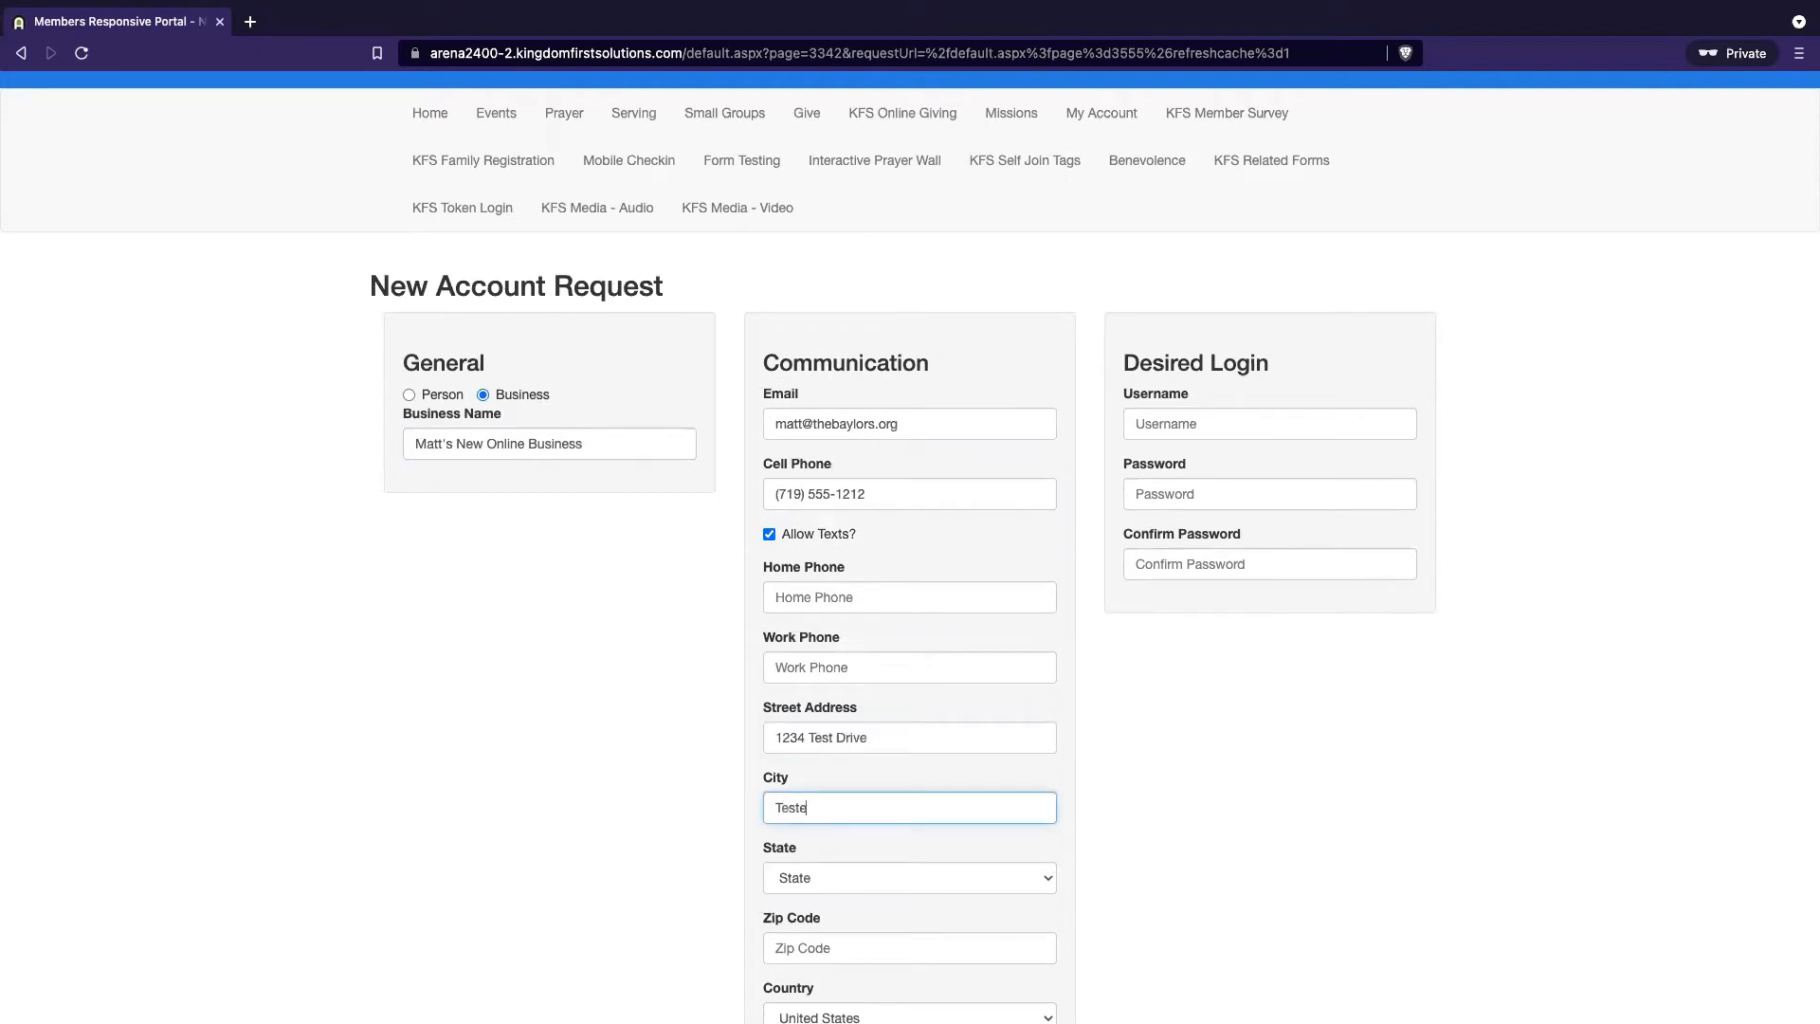
pyautogui.press('BackSpace')
pyautogui.write('ville')
pyautogui.press('Tab')
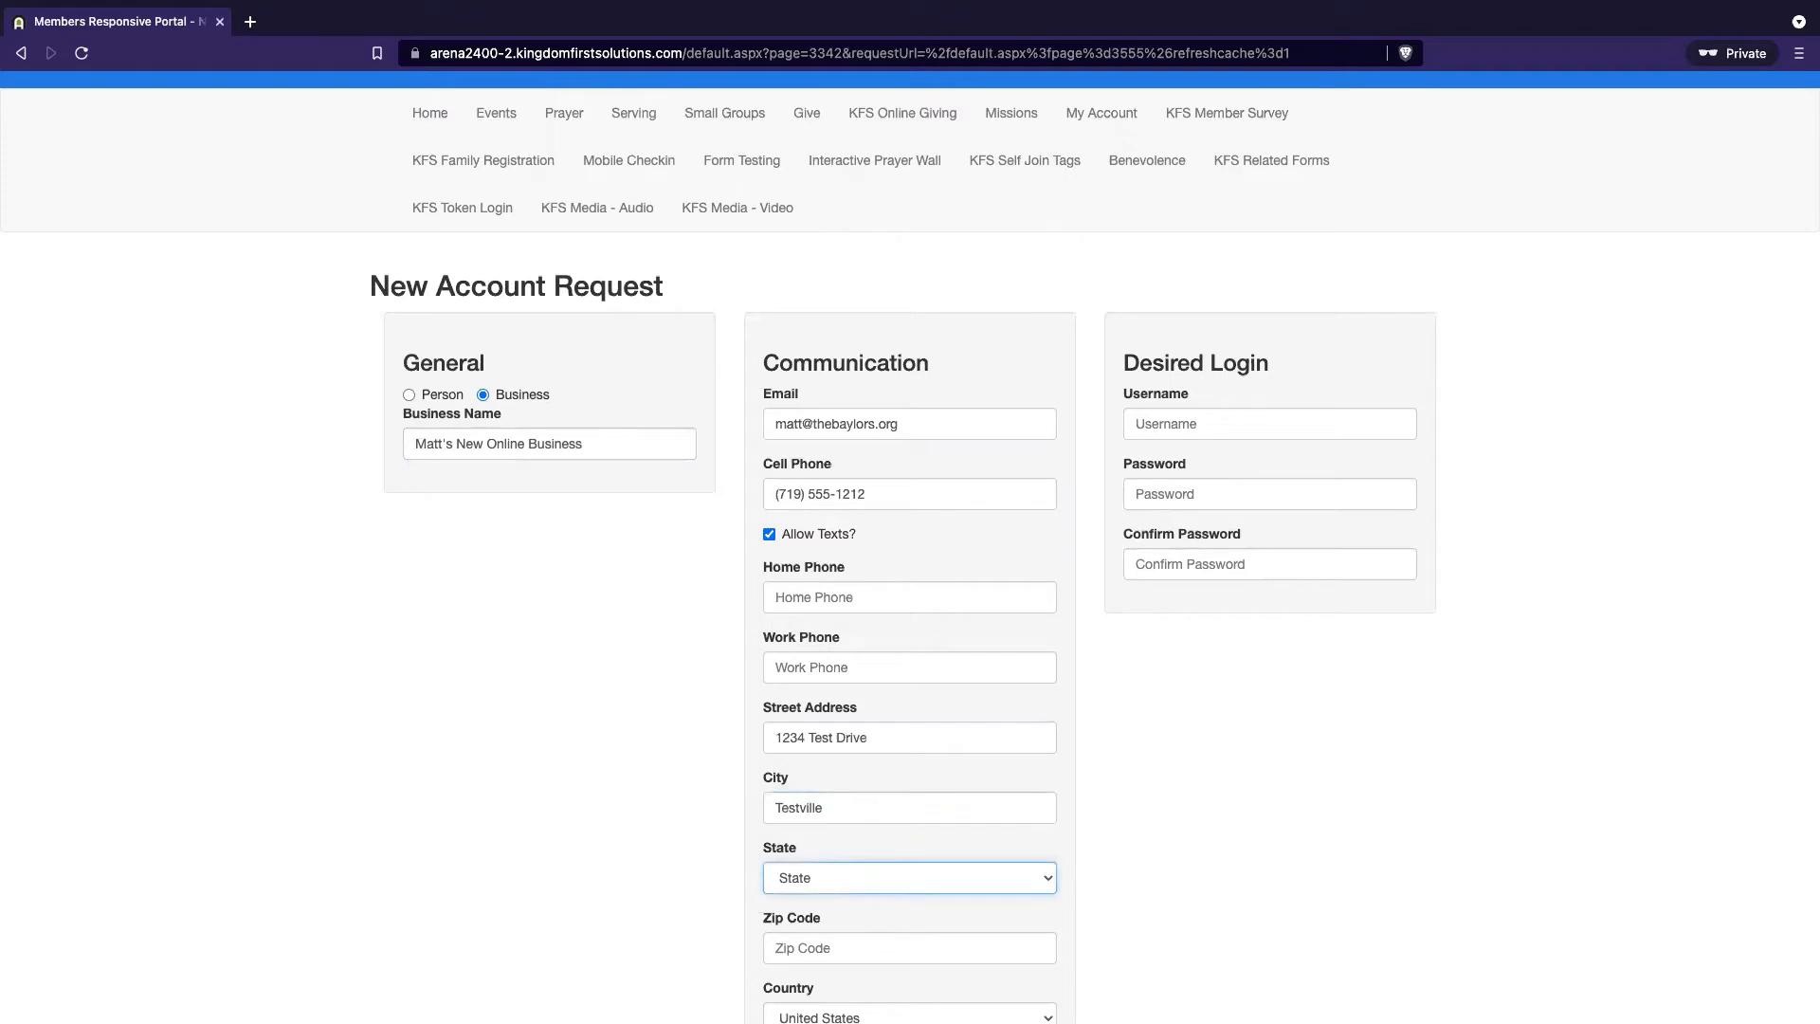
pyautogui.write('co')
pyautogui.press('Tab')
pyautogui.hotkey('shift', 'Tab')
pyautogui.press('c')
pyautogui.press('c')
pyautogui.press('c')
pyautogui.press('c')
pyautogui.press('c')
pyautogui.press('Tab')
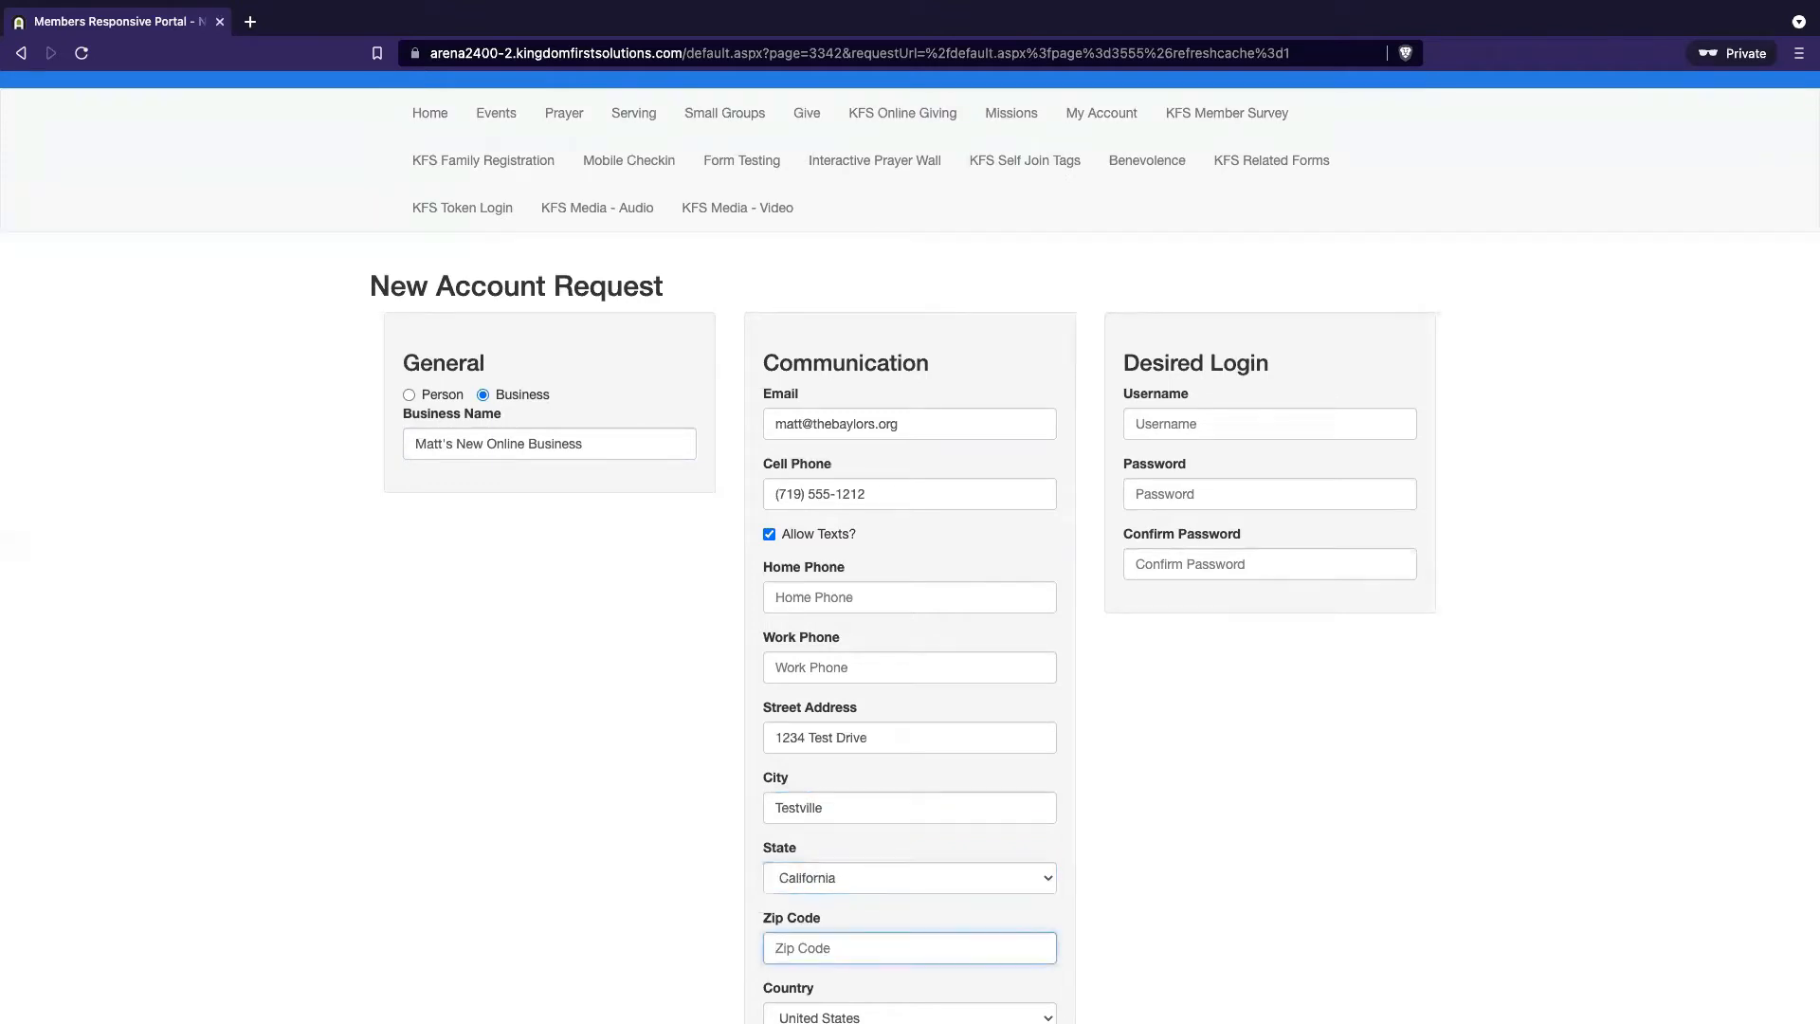
pyautogui.write('90210')
pyautogui.press('Tab')
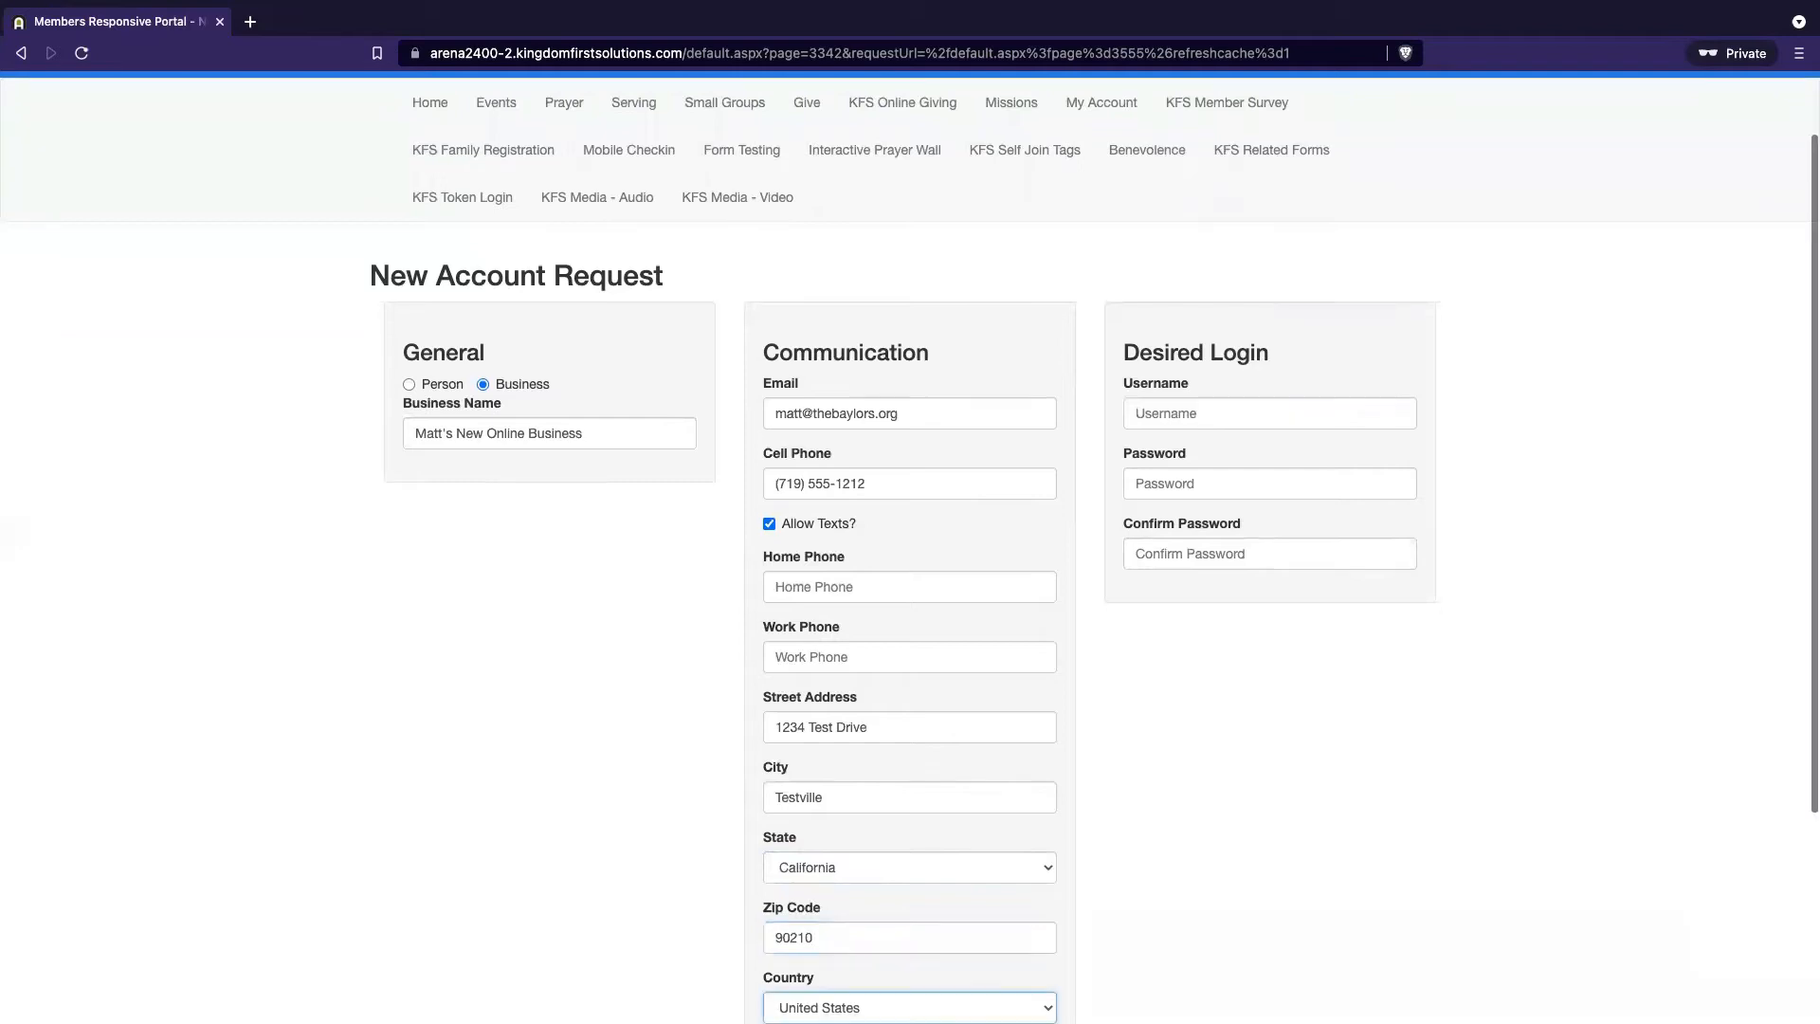
pyautogui.scroll(-3, 1264, 719)
# Enter the desired username, password and password confirmation, then submit the registration
pyautogui.click(1202, 284)
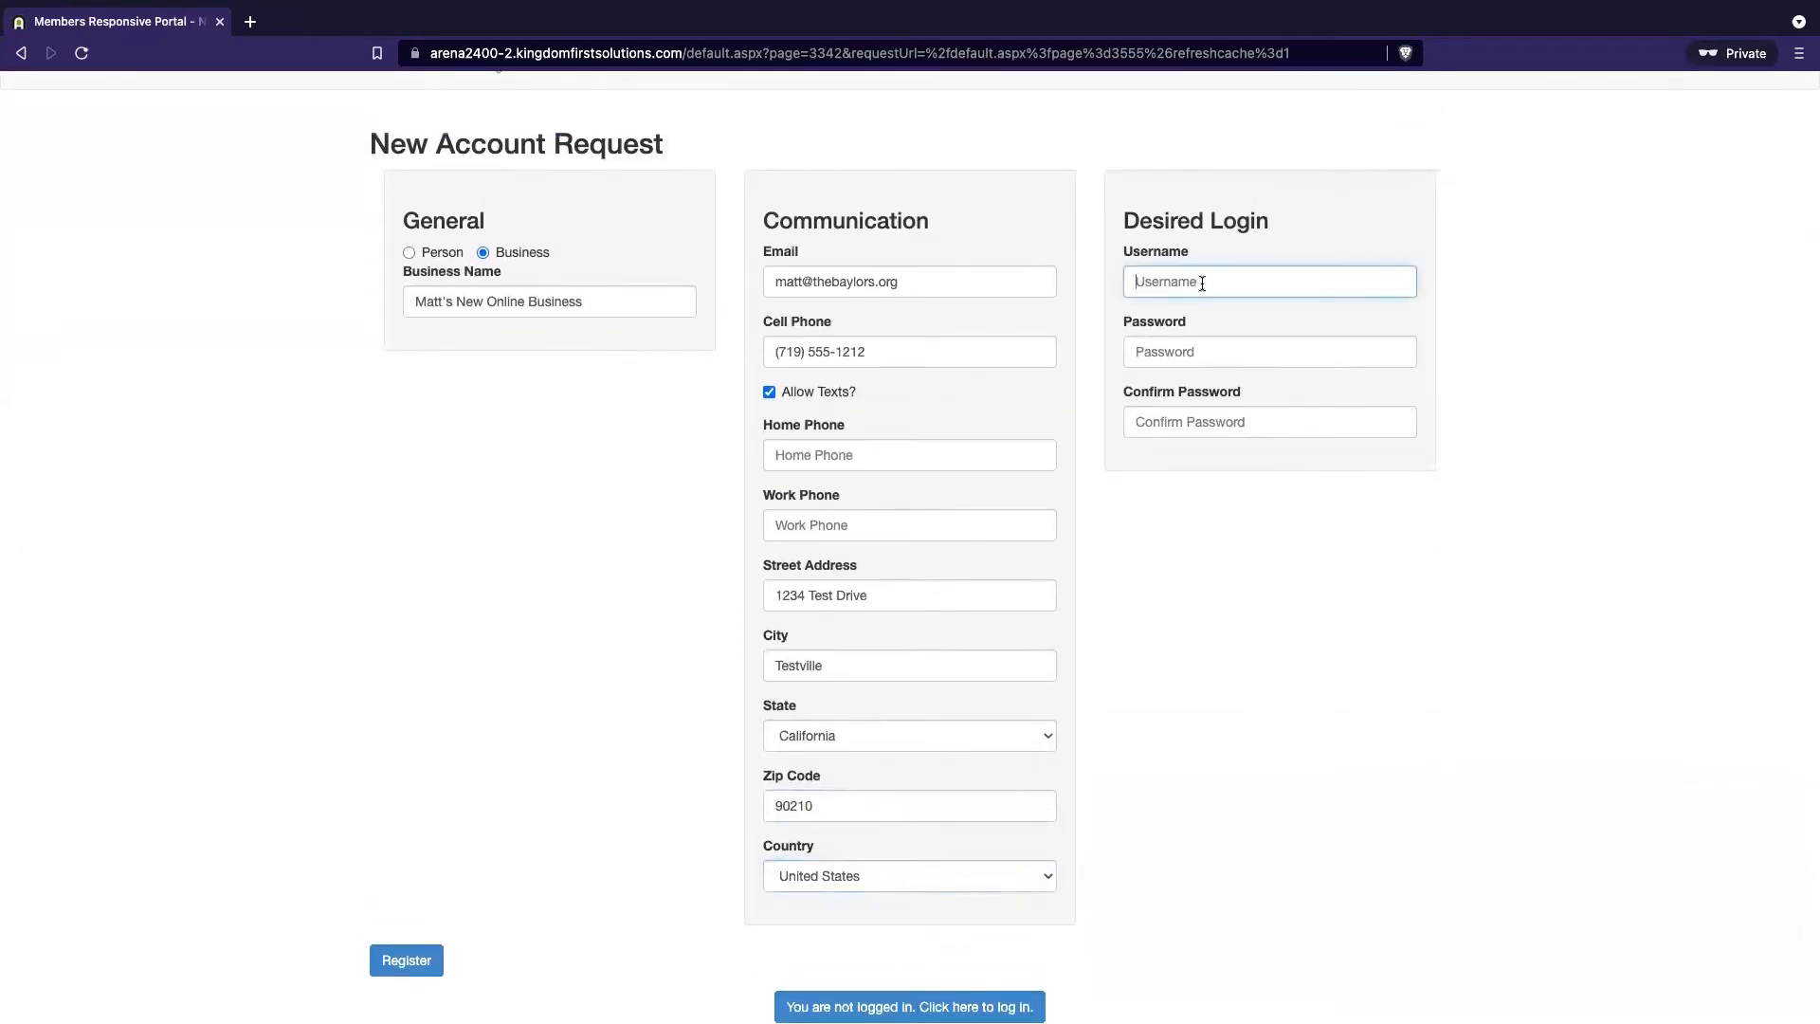
pyautogui.write('mnob')
pyautogui.press('Tab')
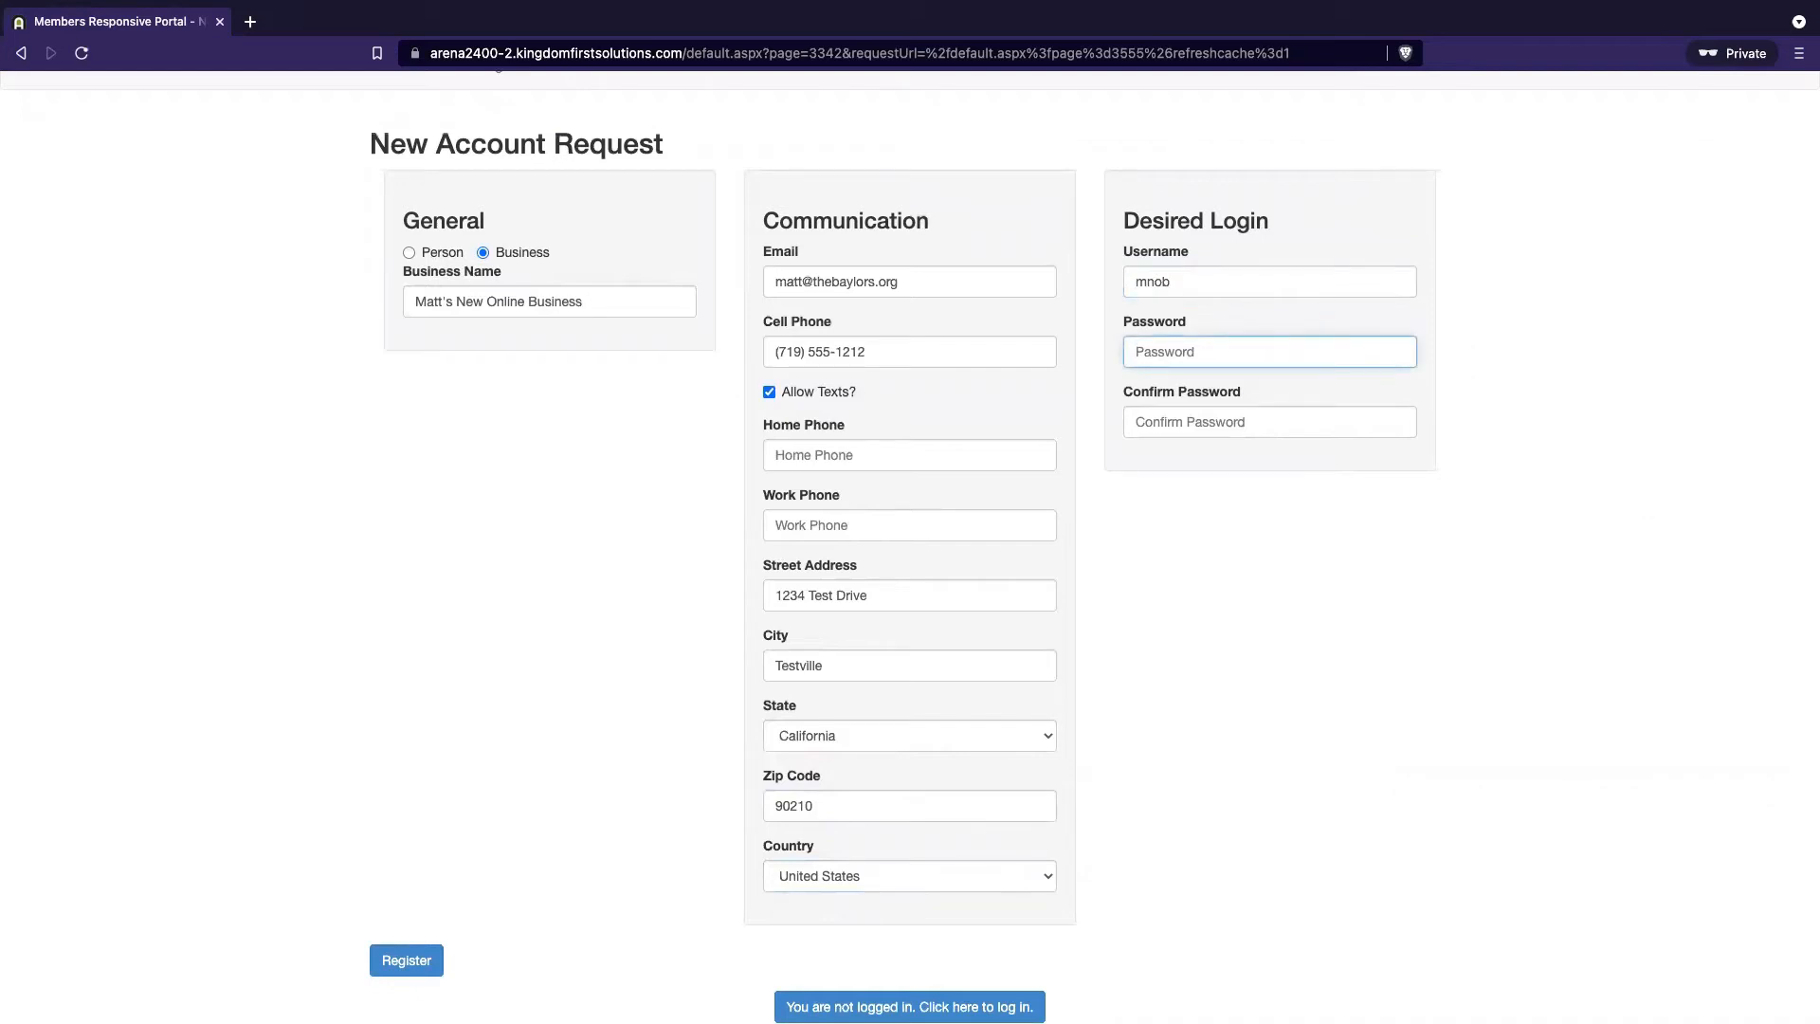
pyautogui.write('••••••••')
pyautogui.press('Tab')
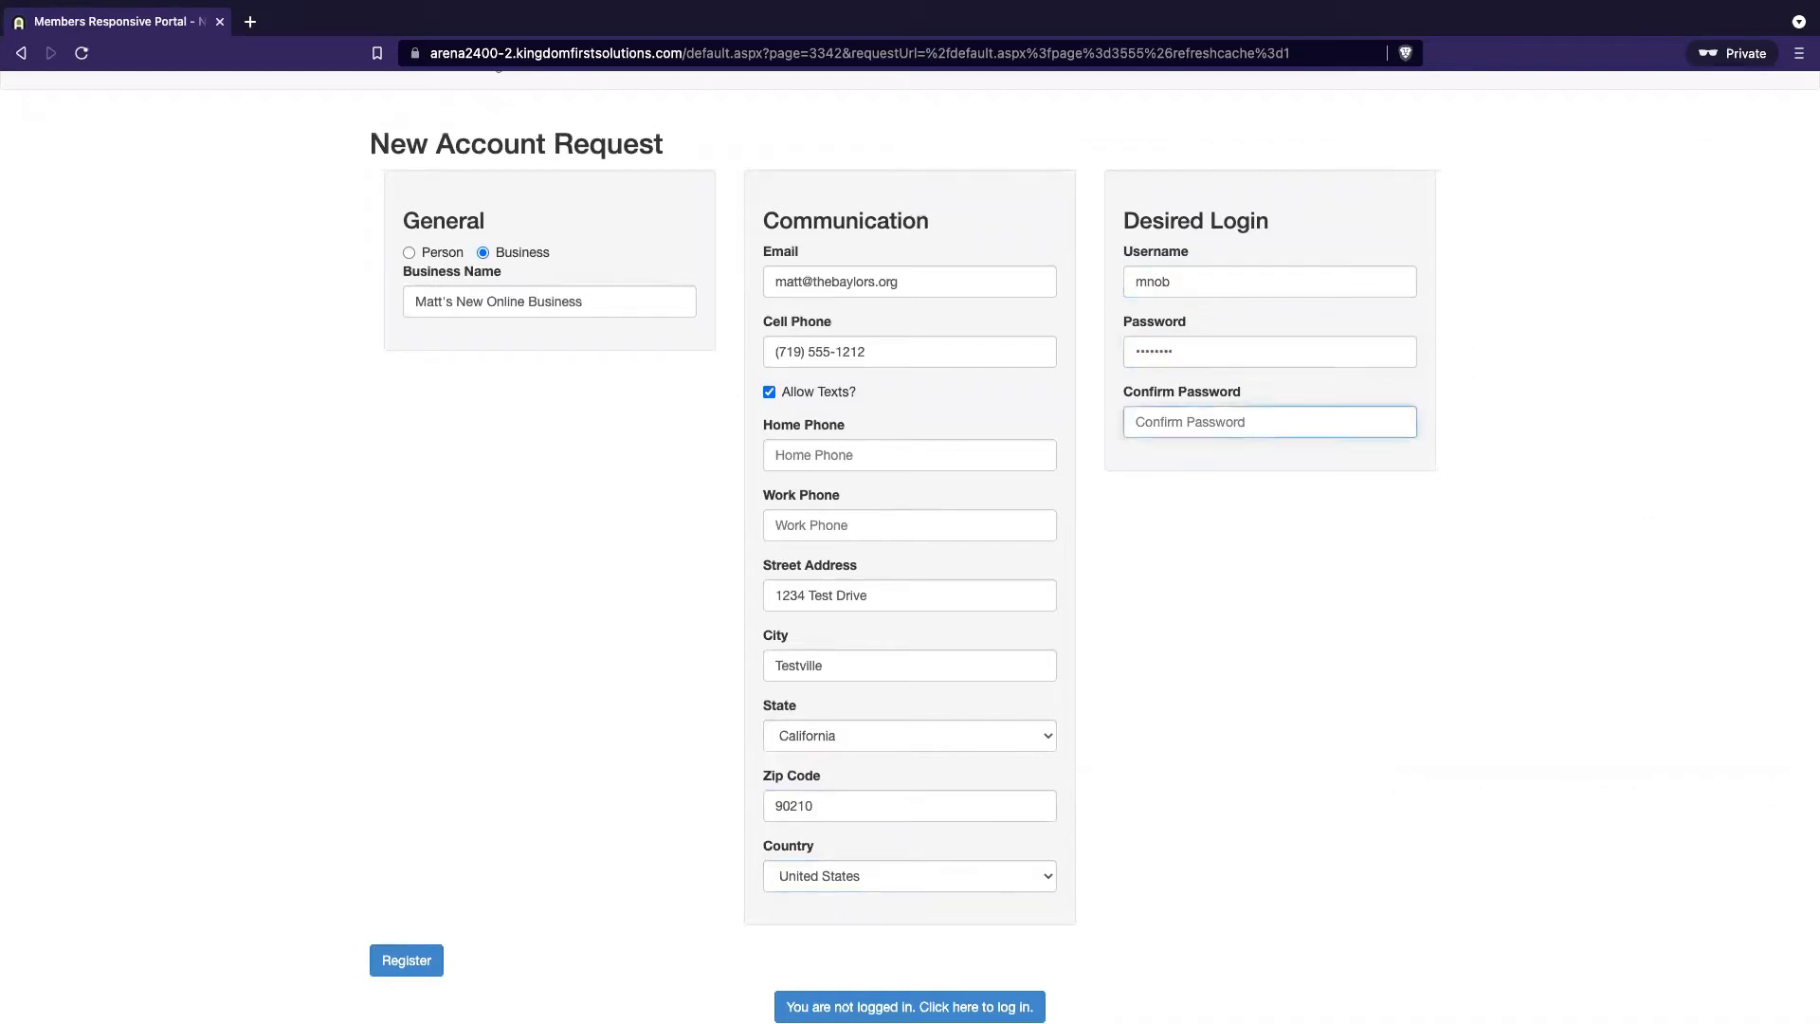
pyautogui.write('••••')
pyautogui.scroll(-3, 862, 654)
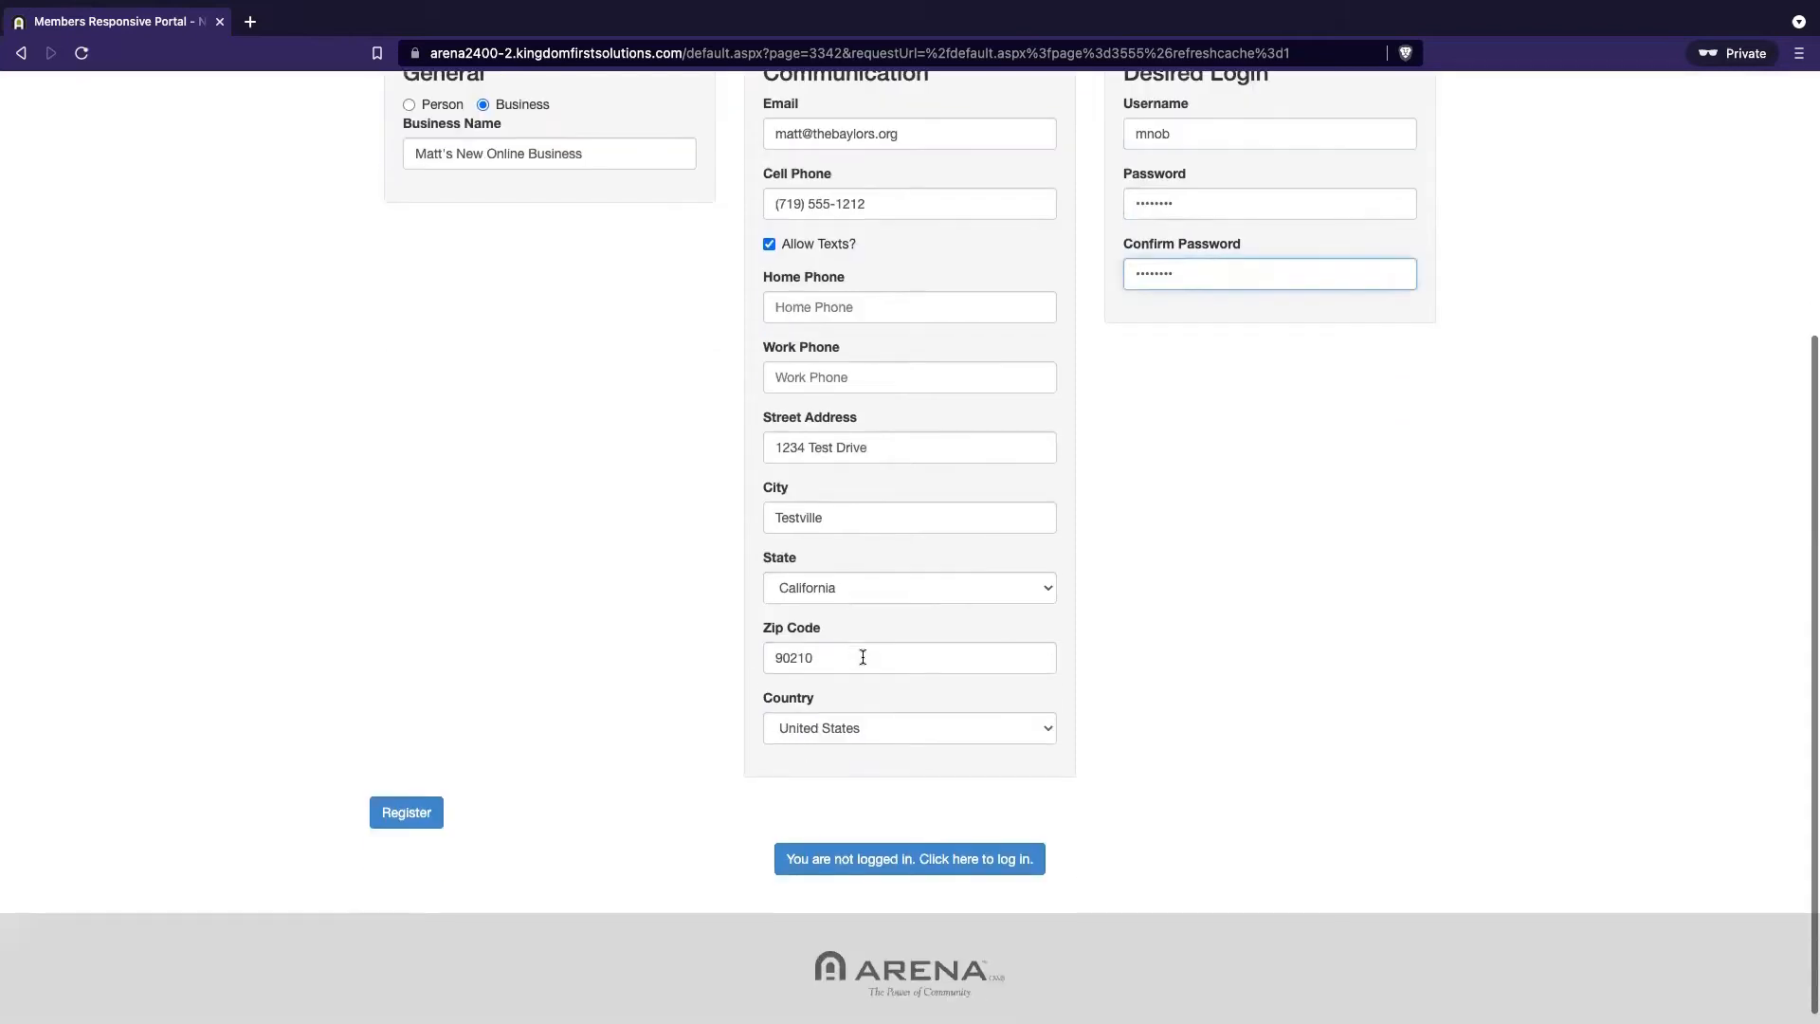
pyautogui.click(413, 818)
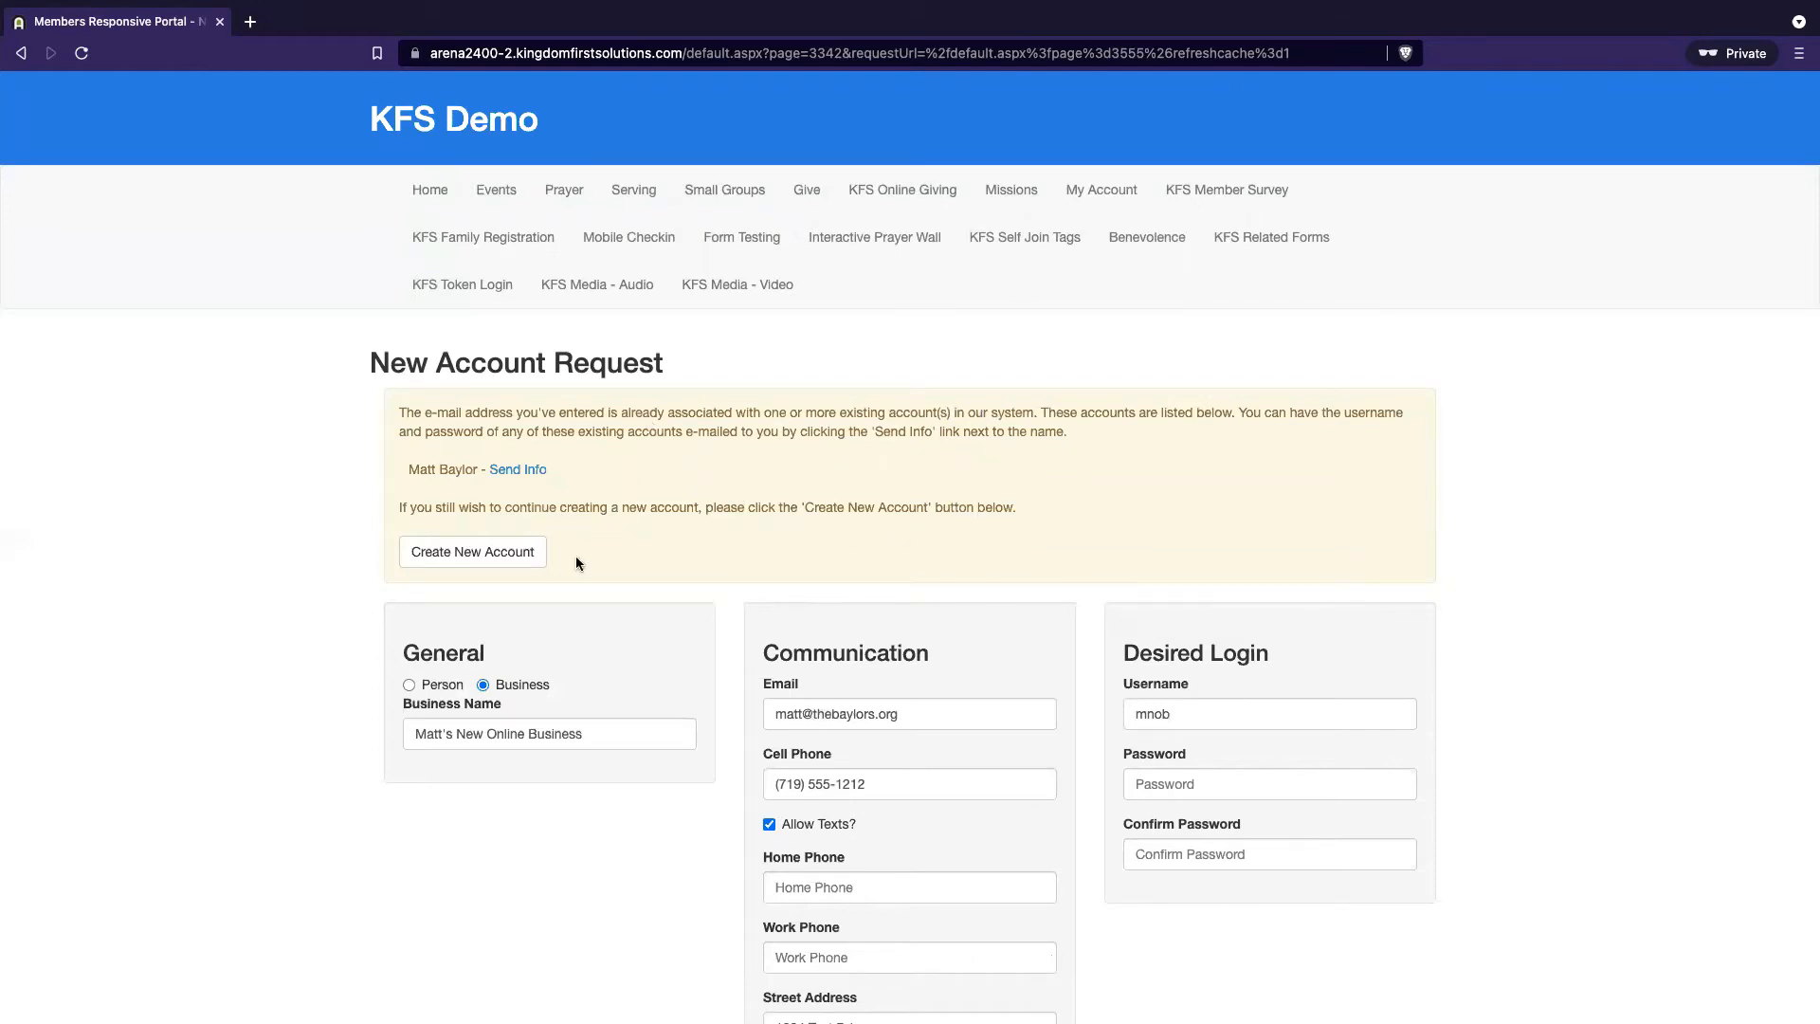
# Create the account anyway despite the existing-email notice and review the prefilled Give Now form
pyautogui.click(490, 560)
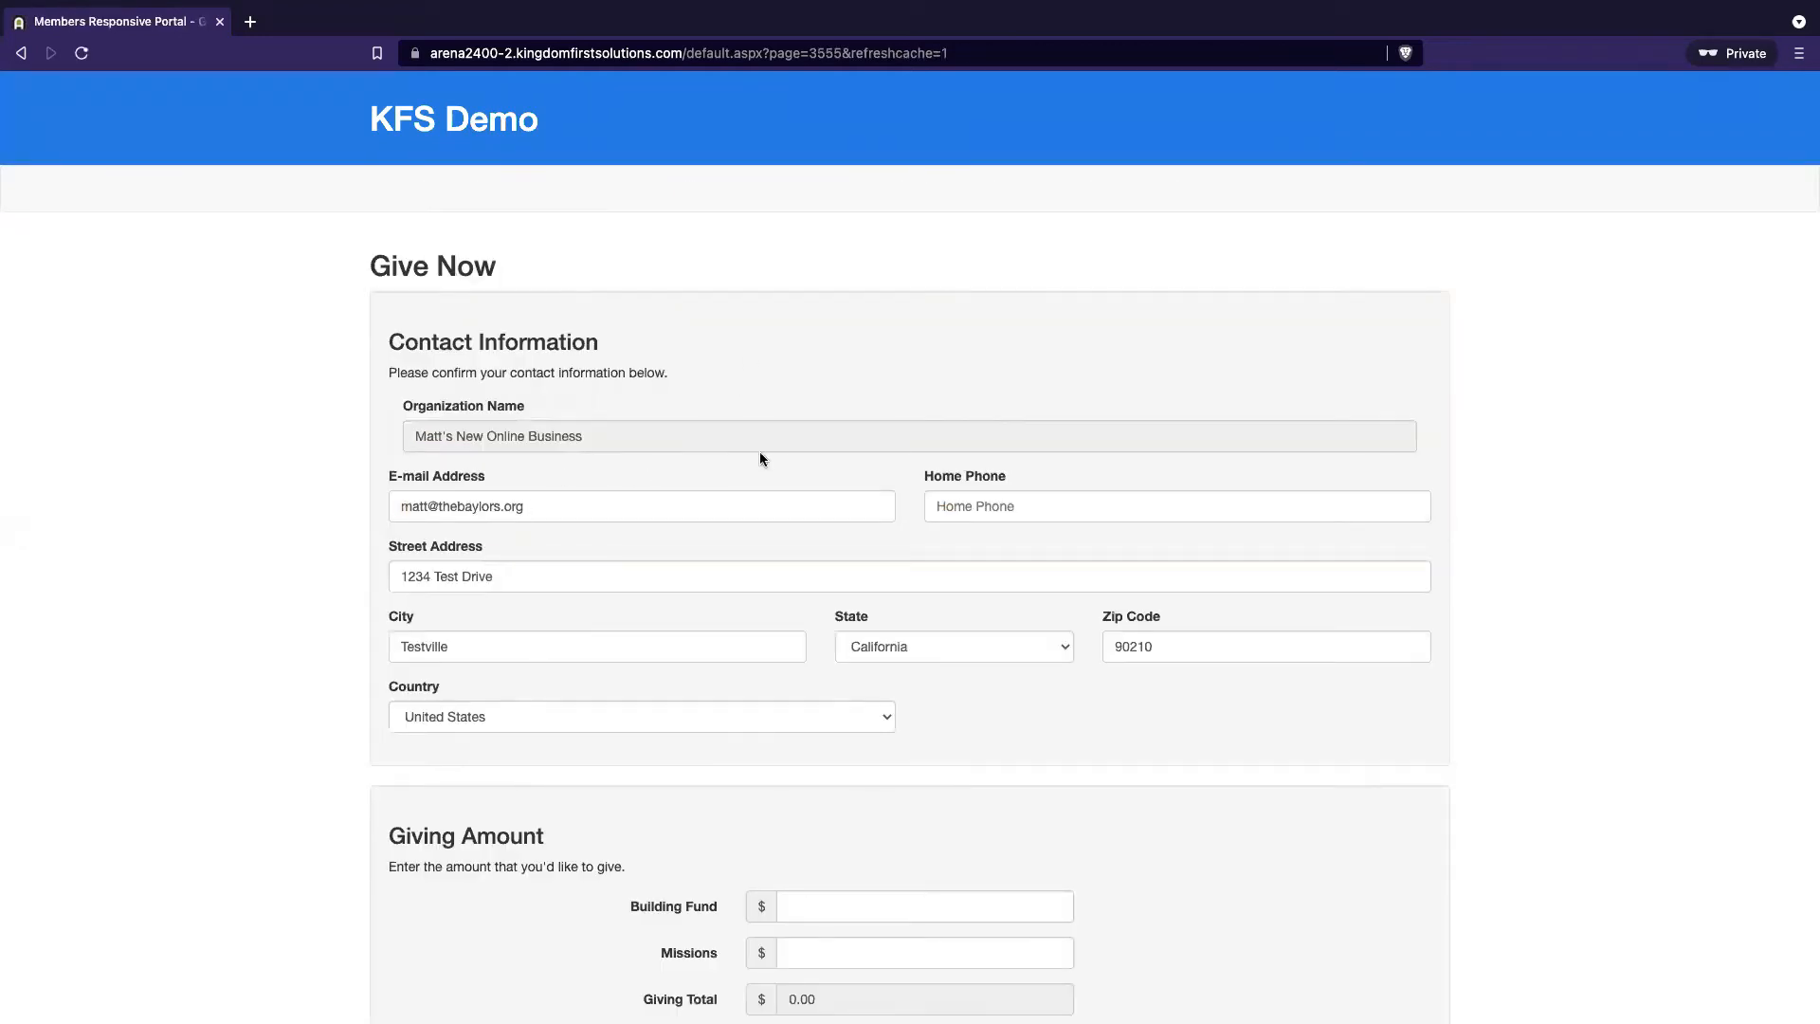
pyautogui.scroll(-5, 783, 535)
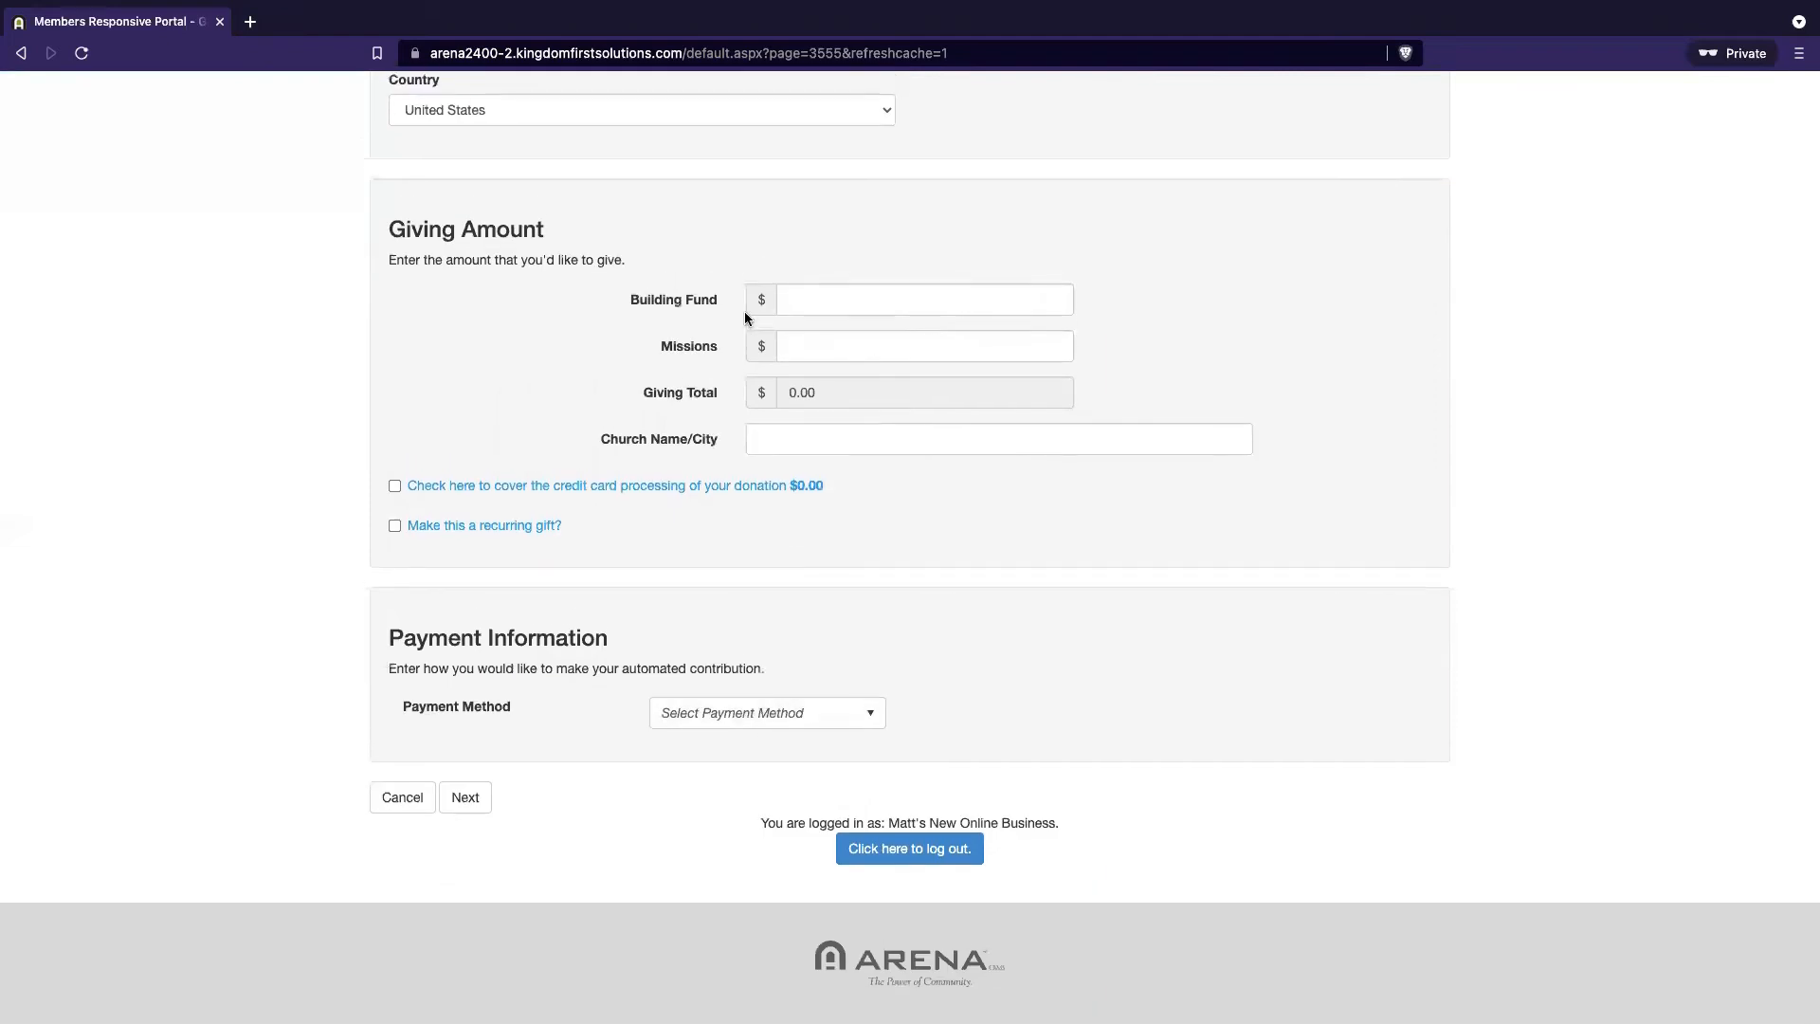
pyautogui.scroll(5, 748, 311)
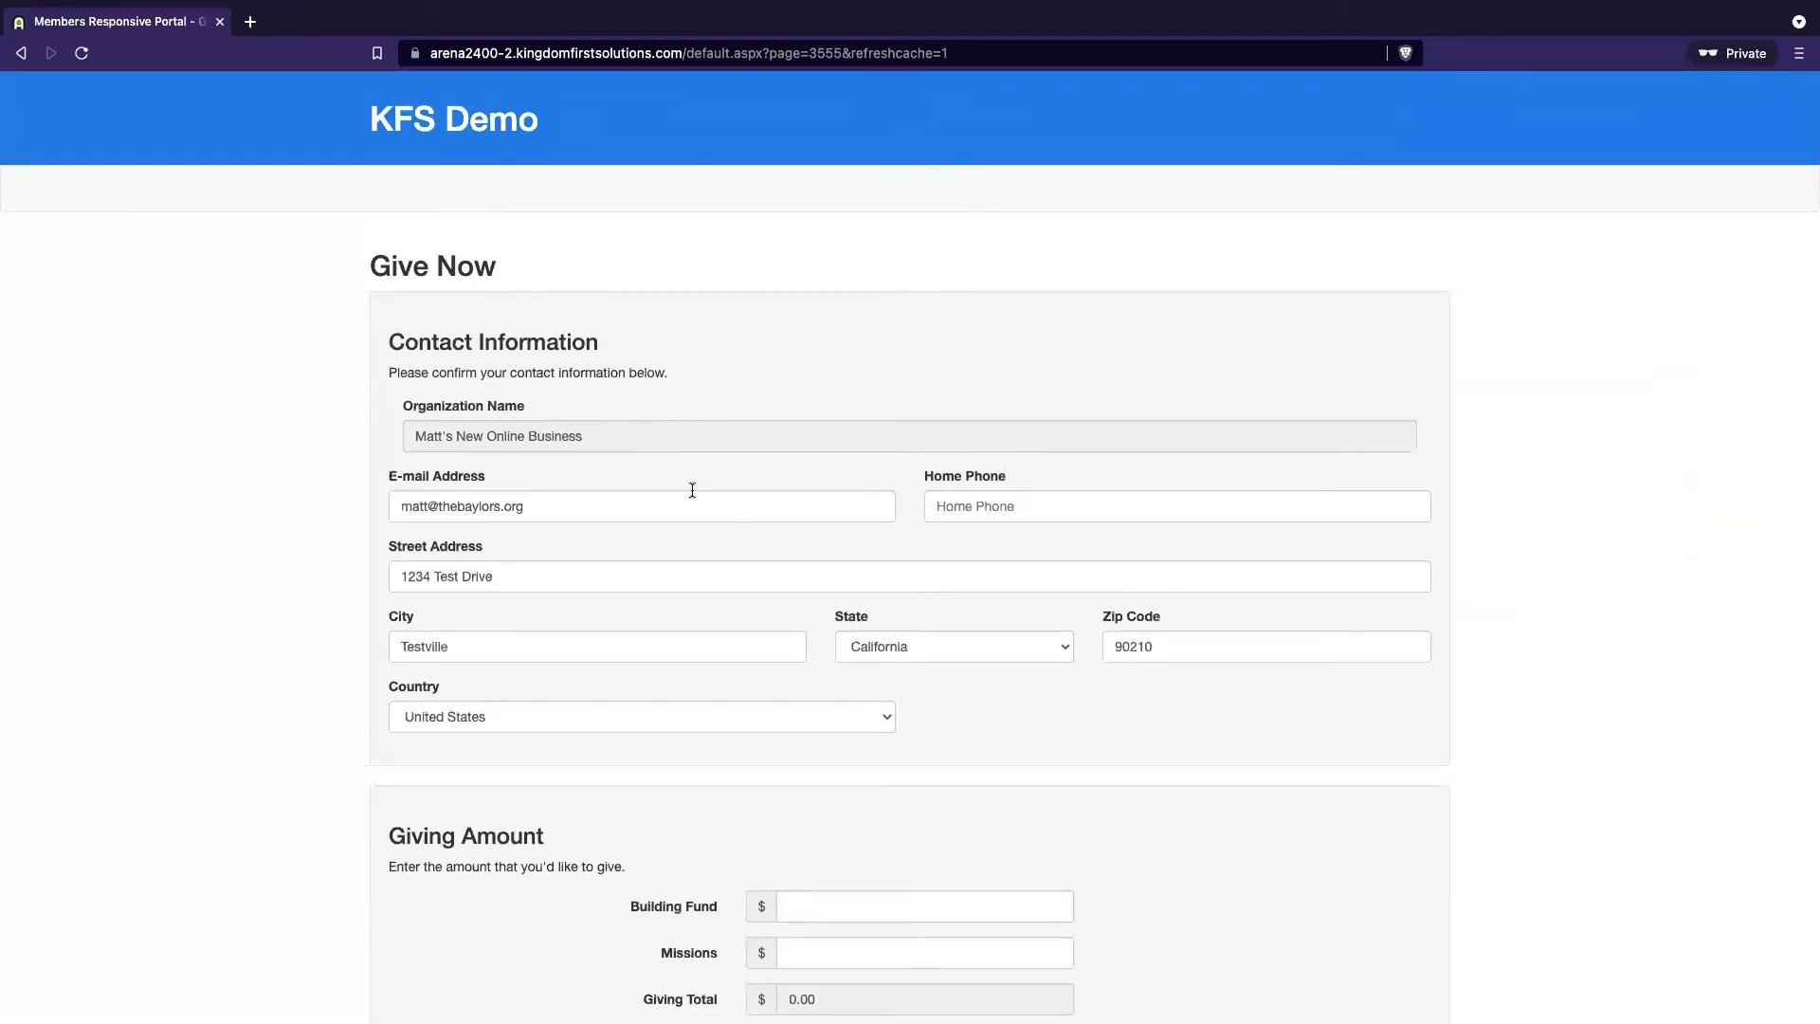
pyautogui.scroll(-3, 692, 490)
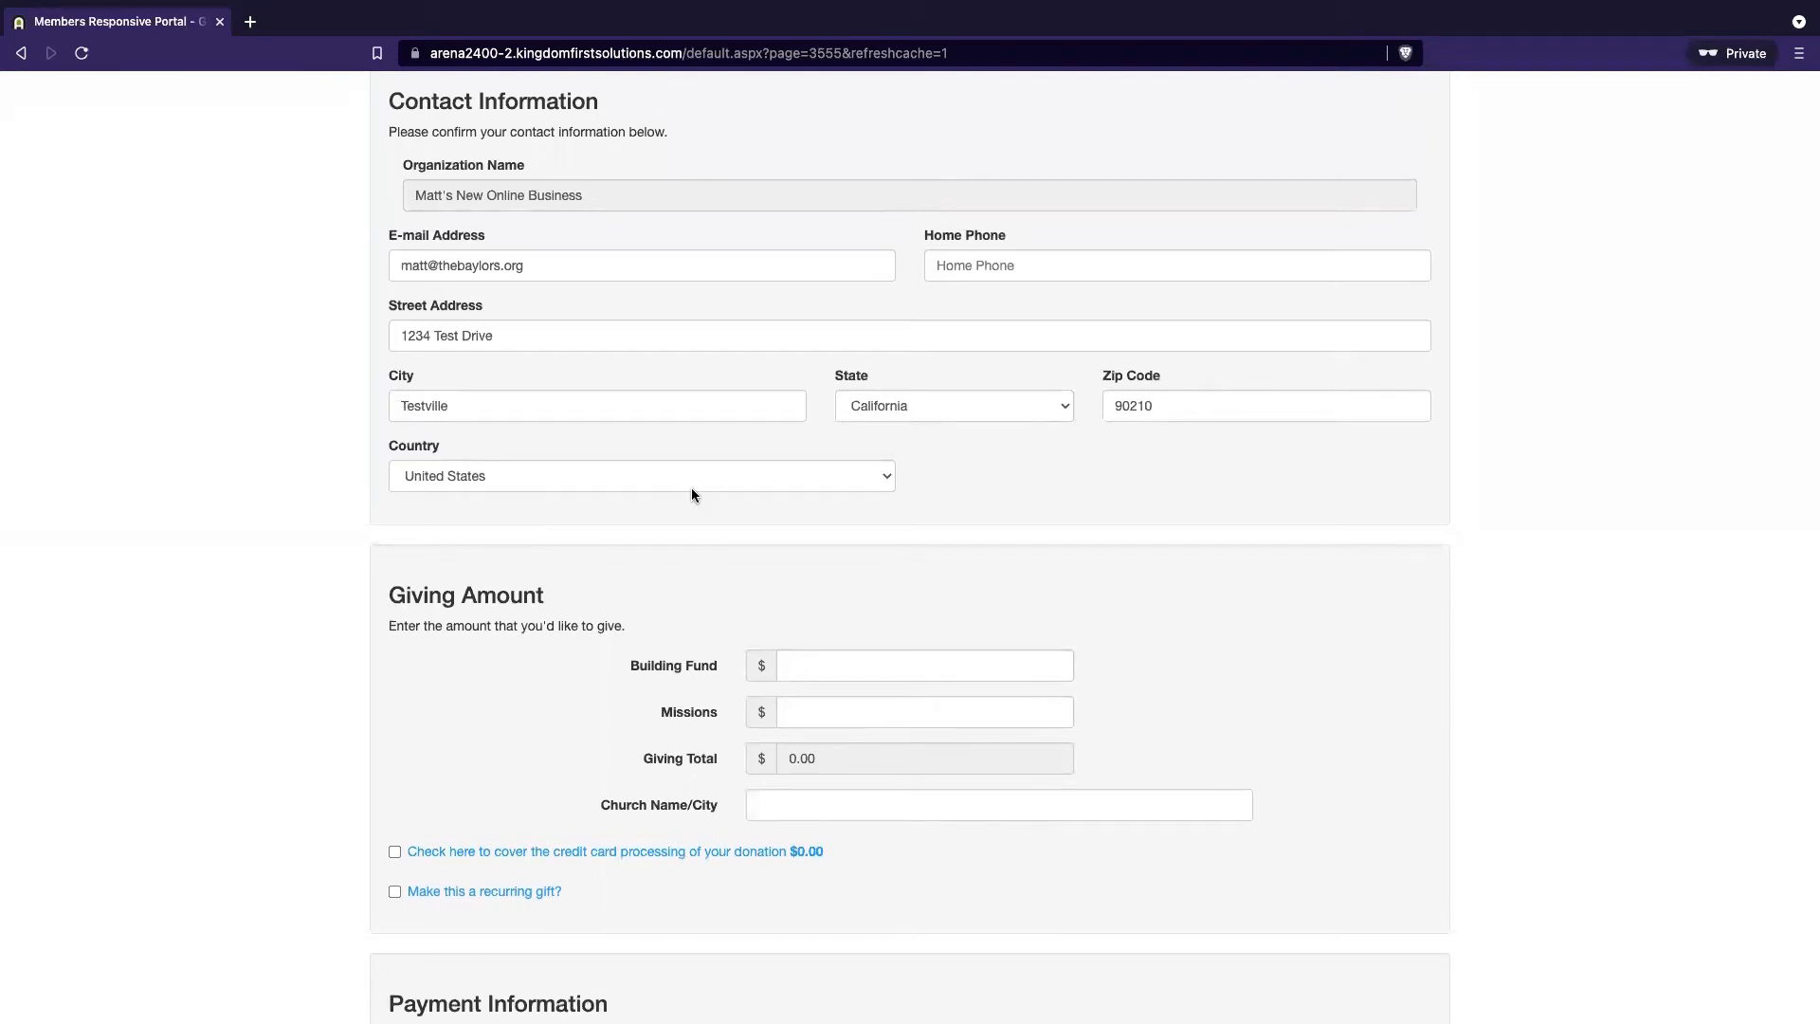
pyautogui.scroll(3, 692, 494)
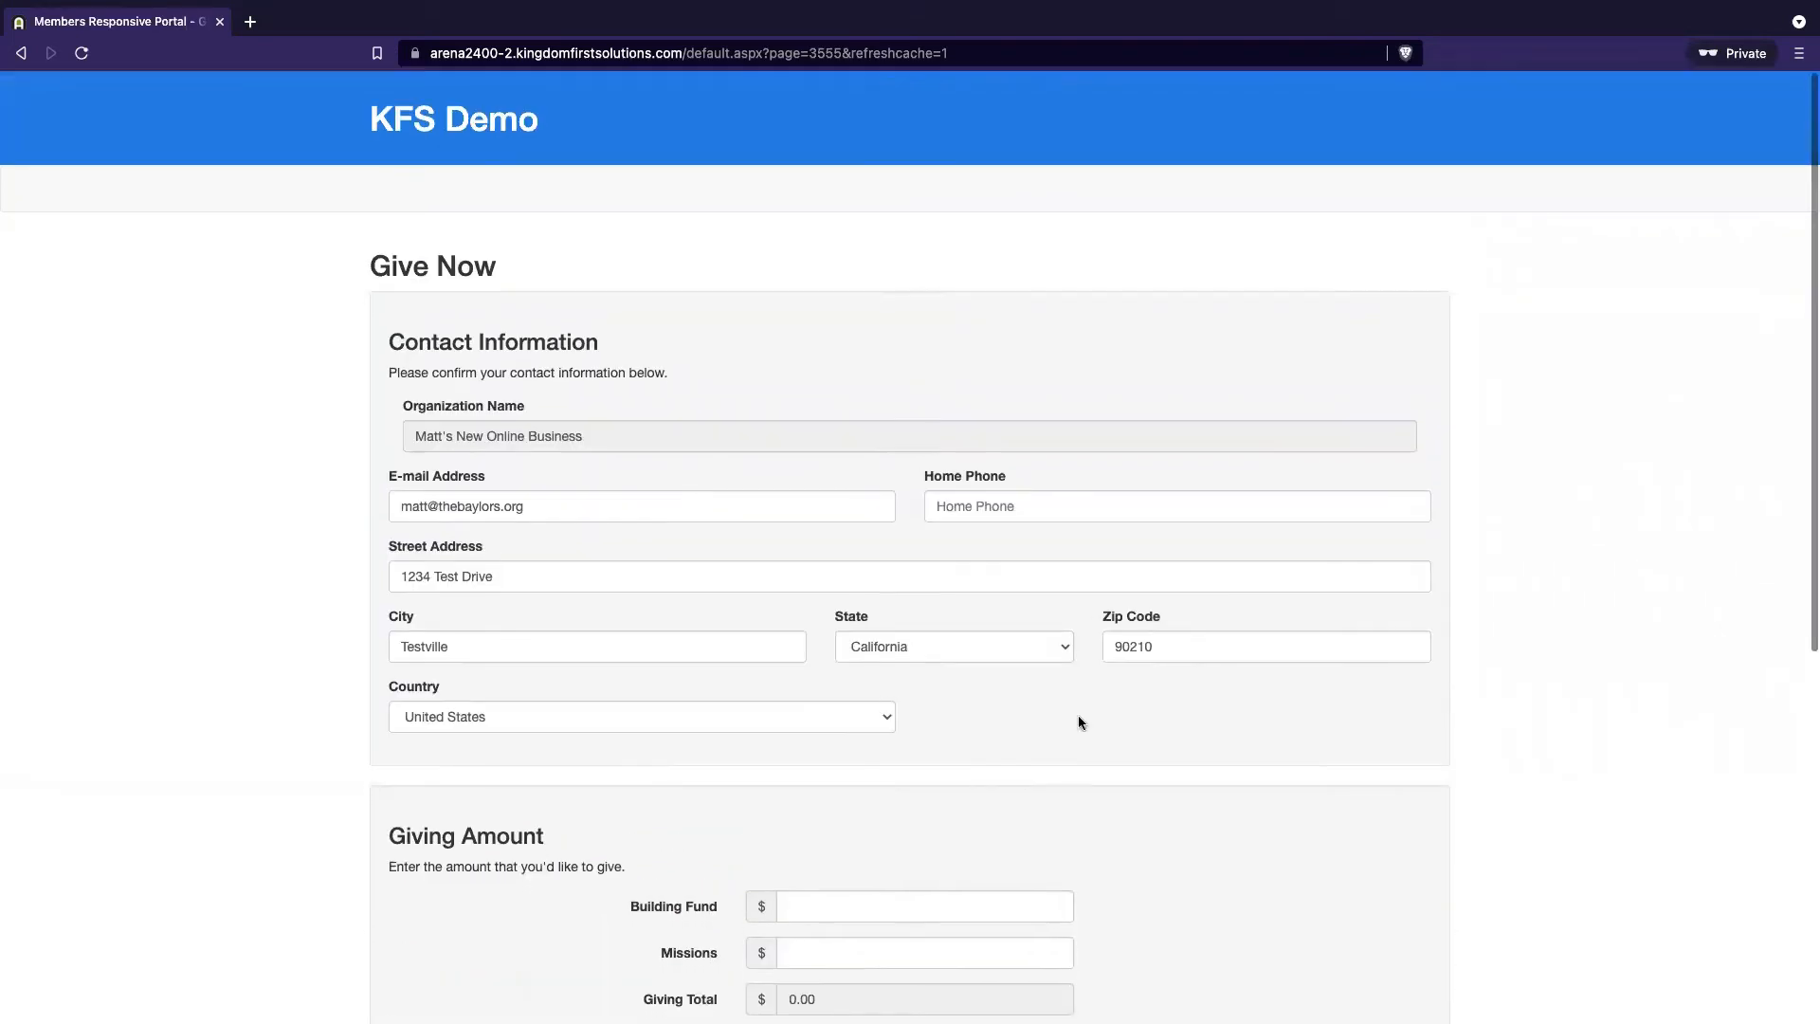
pyautogui.scroll(-6, 990, 730)
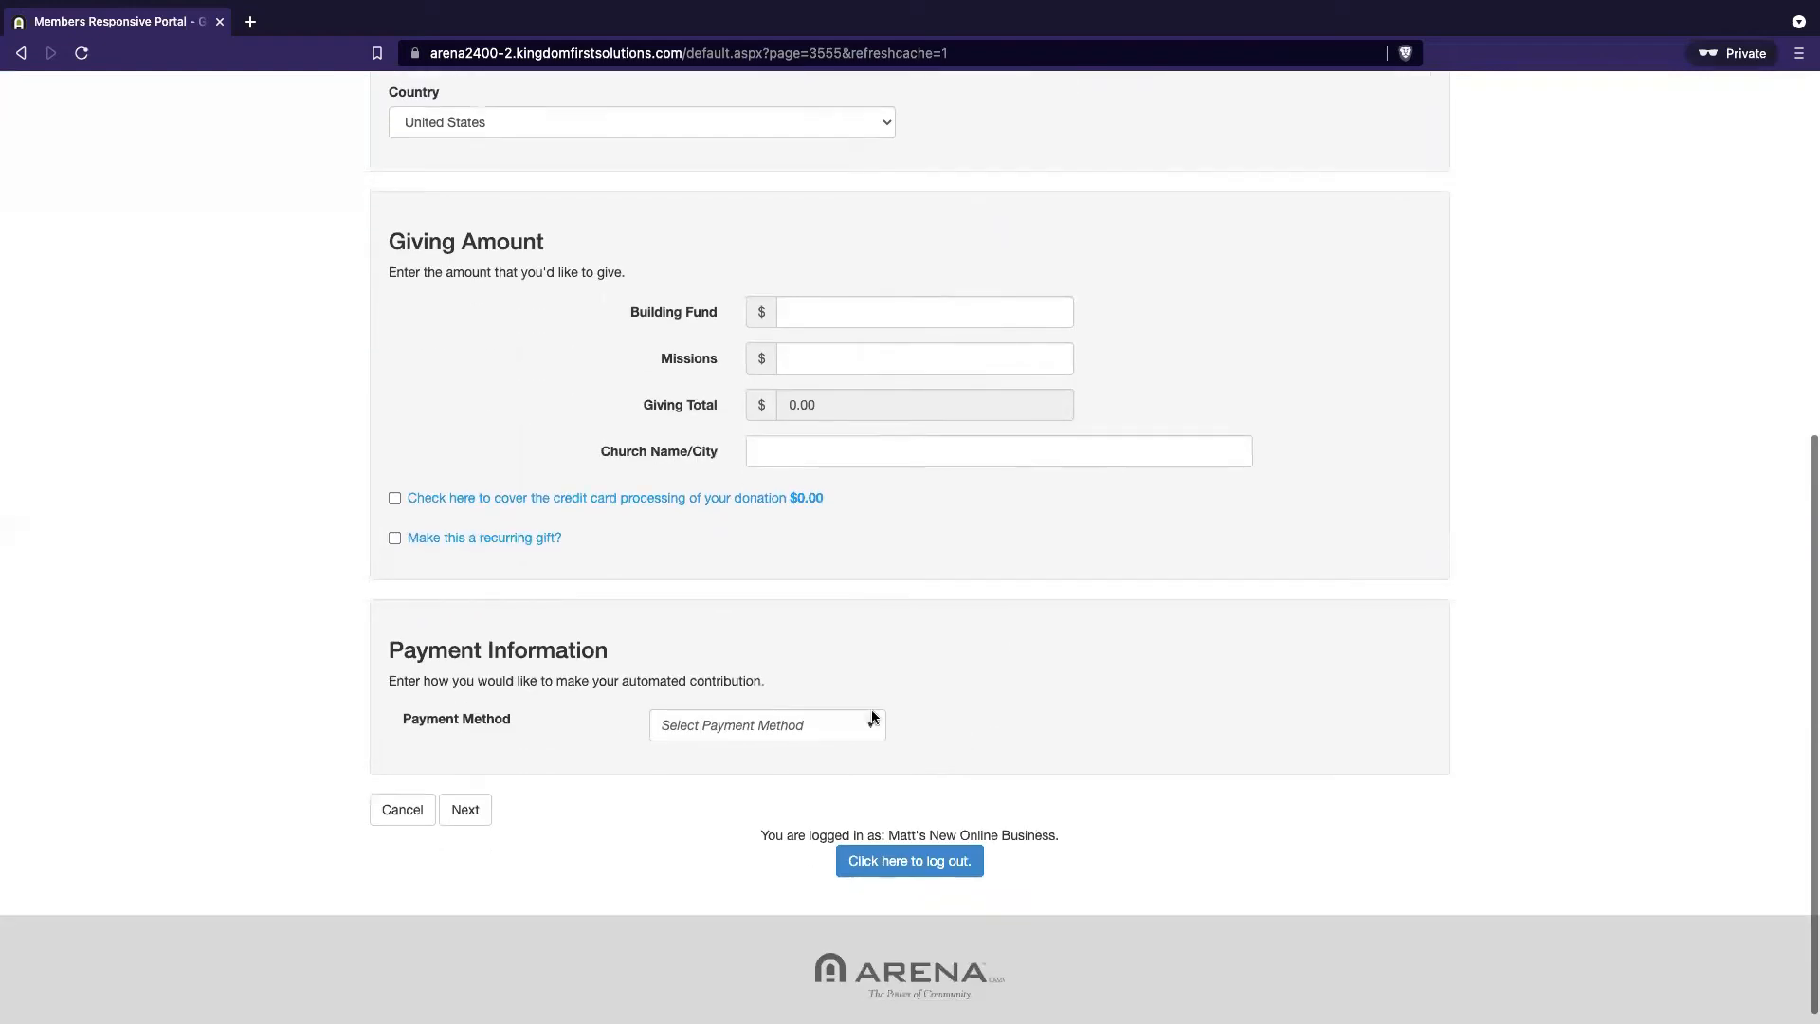
# Check the available choices in the Payment Method dropdown
pyautogui.click(860, 729)
pyautogui.click(1032, 668)
pyautogui.scroll(6, 1033, 668)
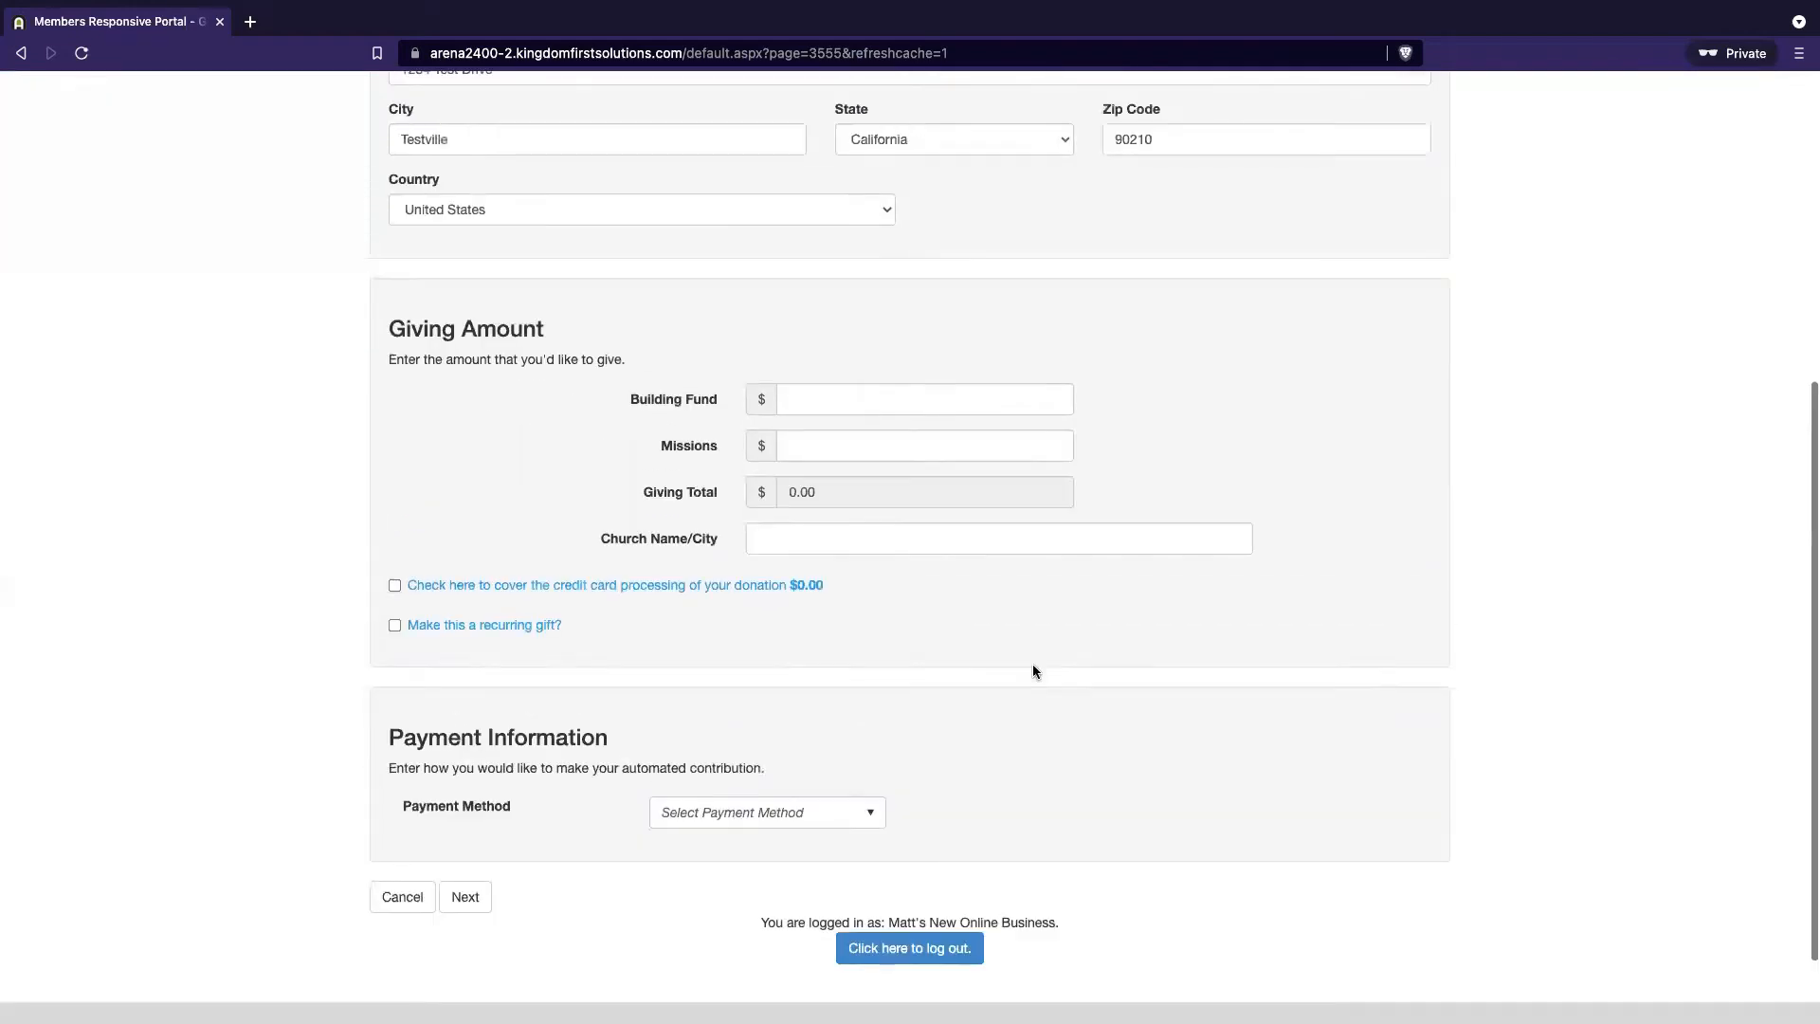
pyautogui.scroll(1, 1033, 664)
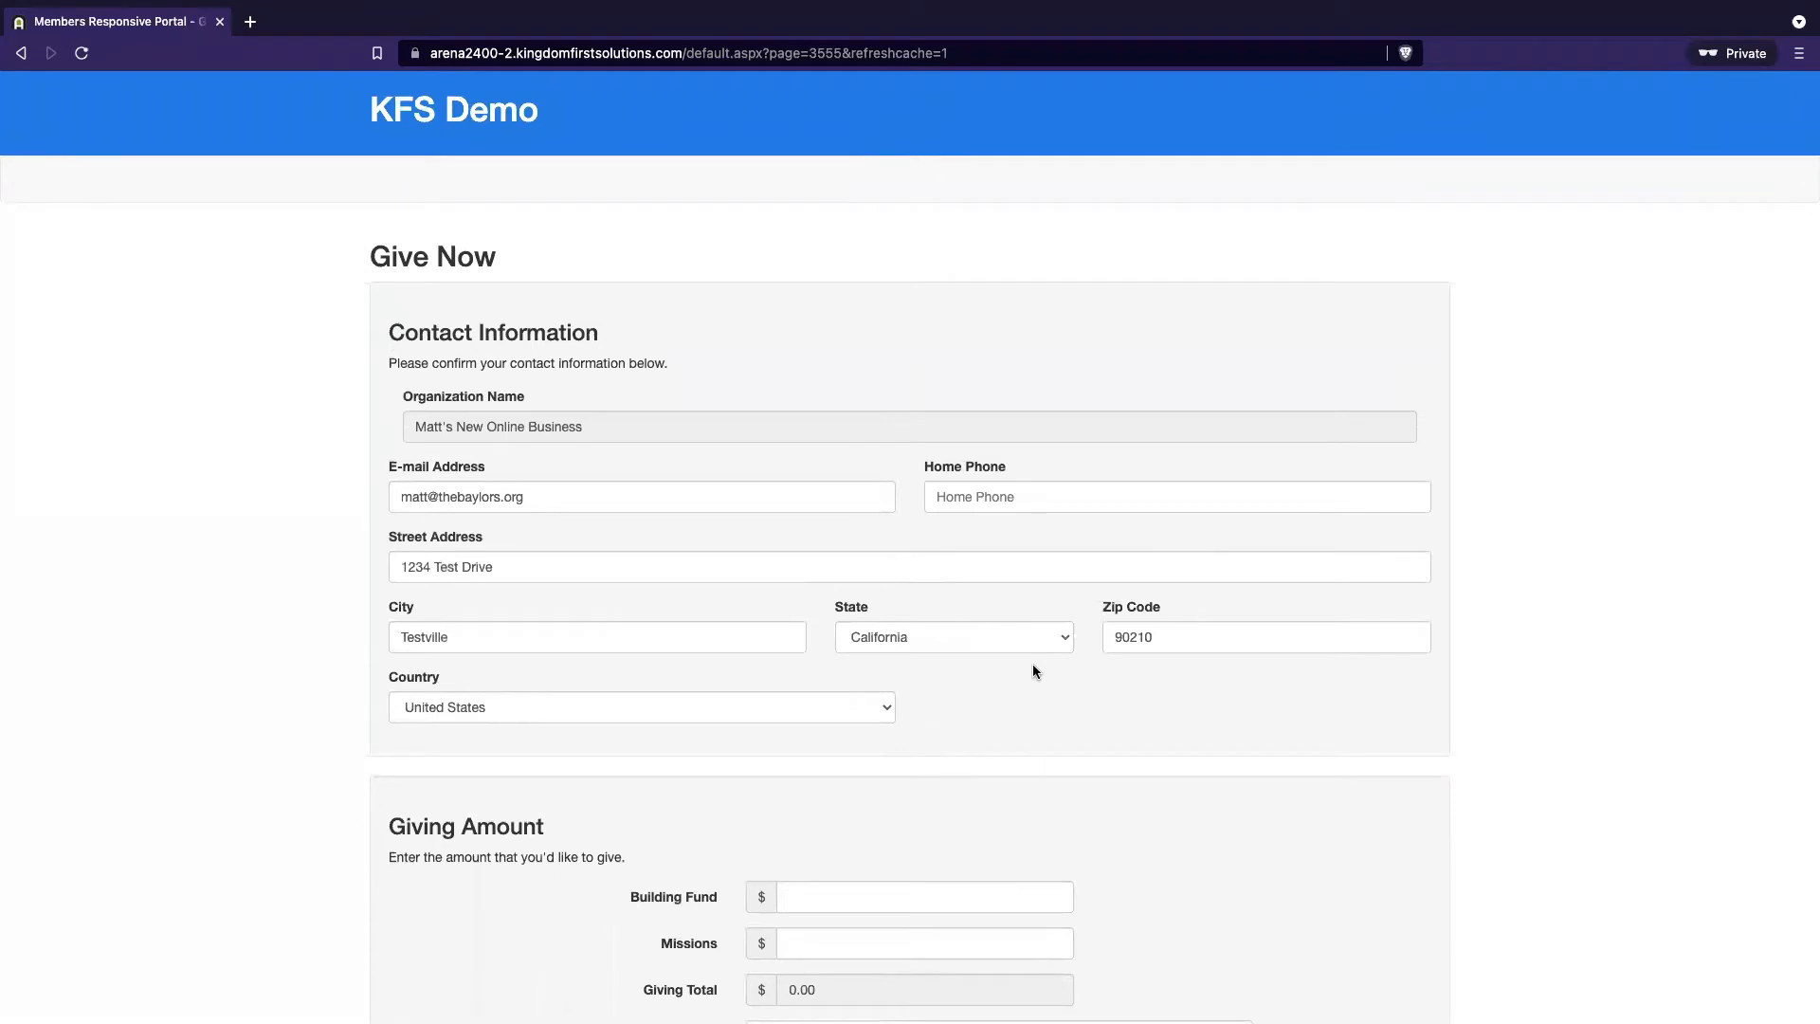
pyautogui.scroll(-5, 1033, 671)
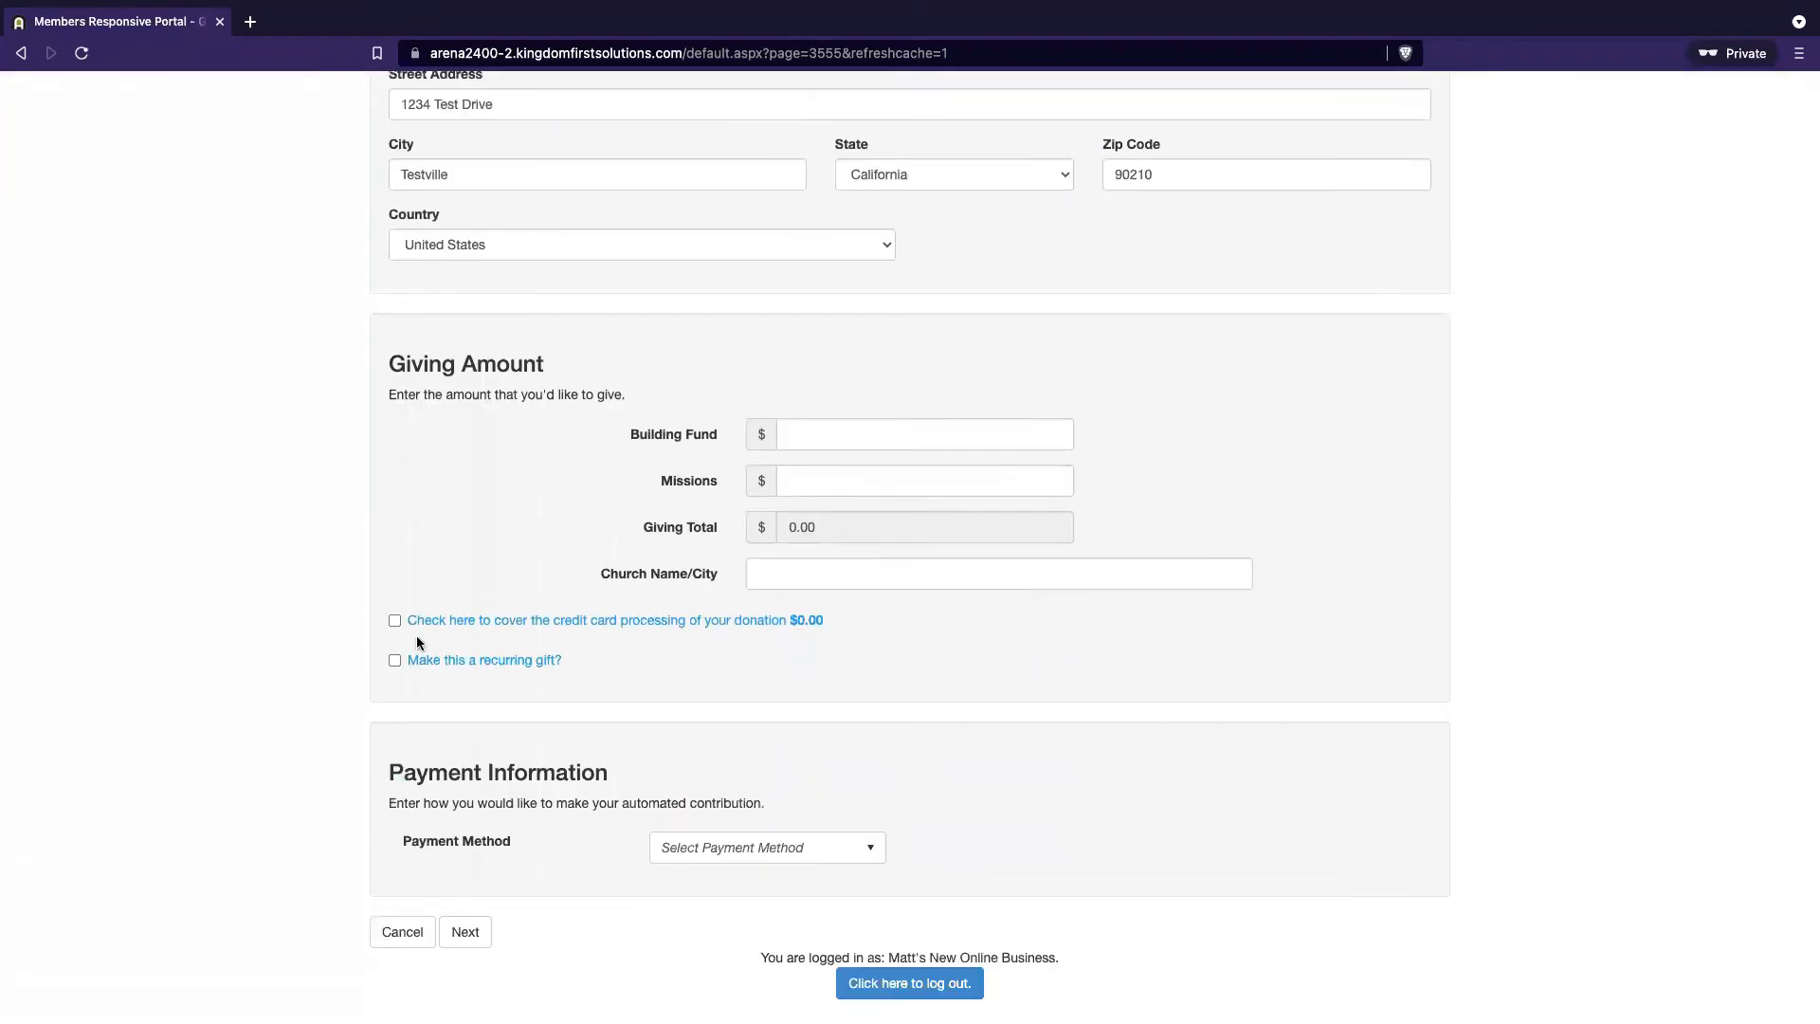
# Make the Give Now gift recurring, review its weekly frequency fields, then go to the admin search box
pyautogui.click(394, 660)
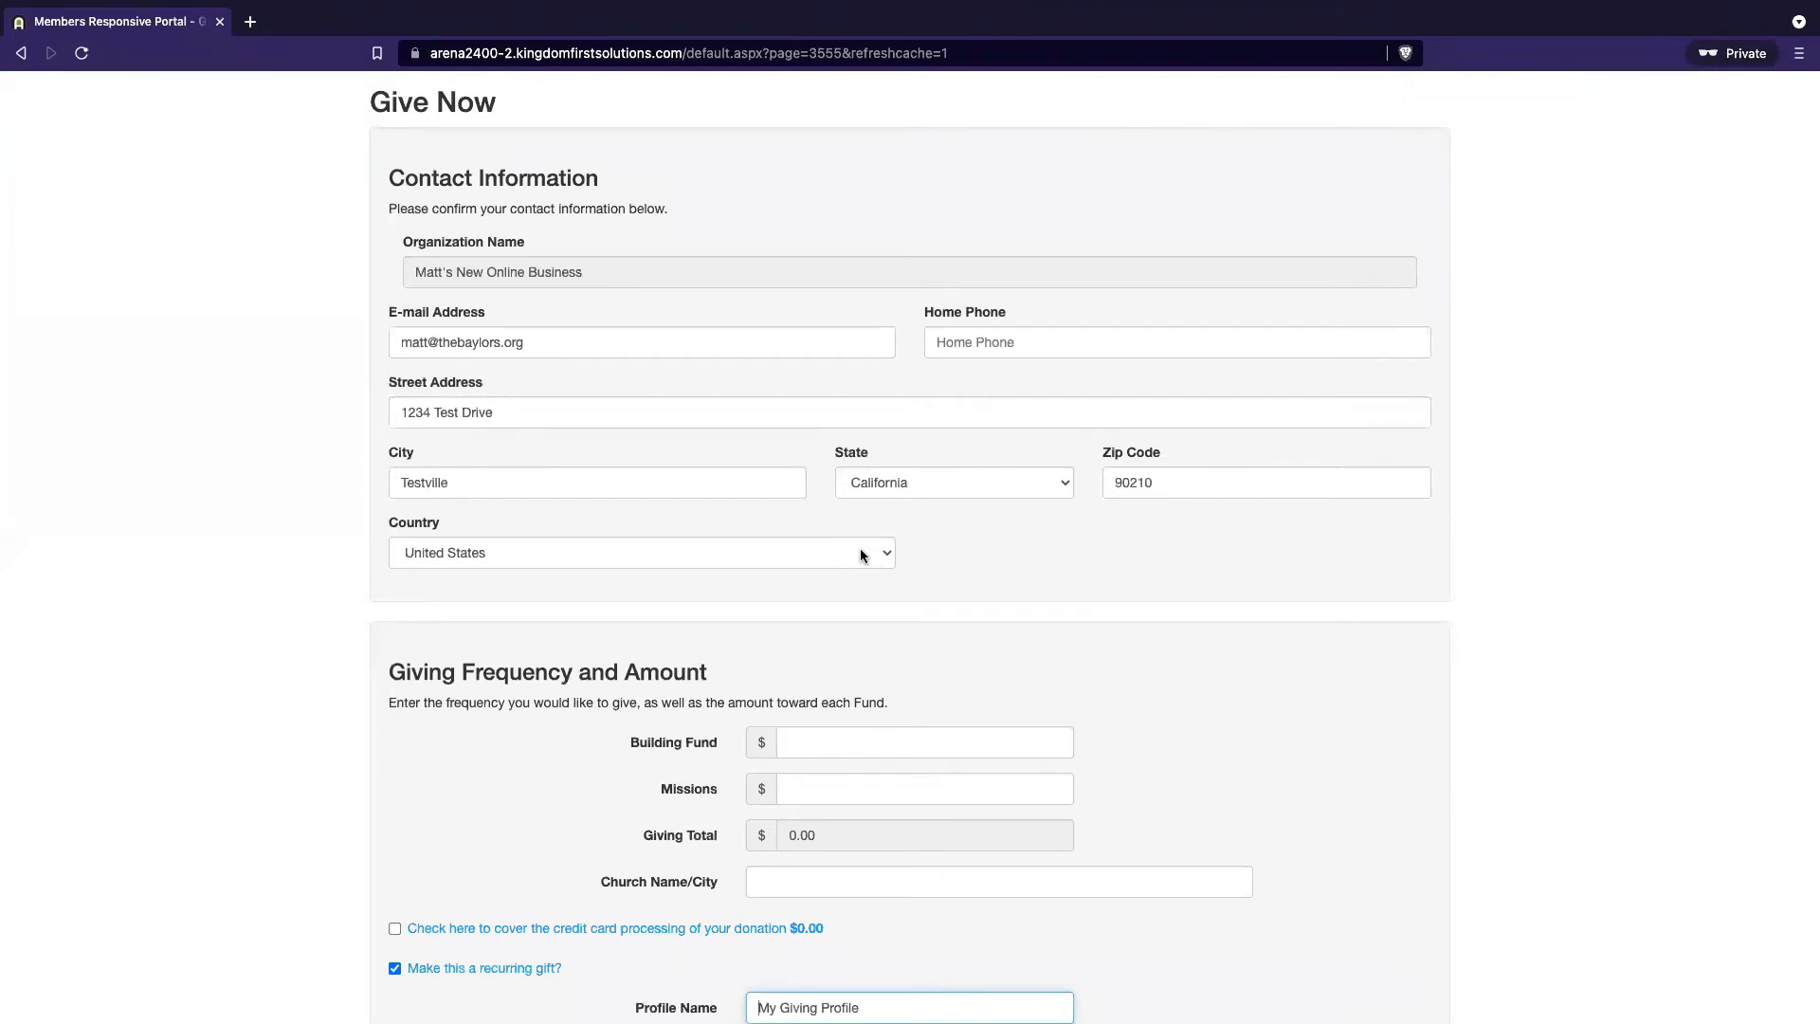
pyautogui.scroll(2, 863, 555)
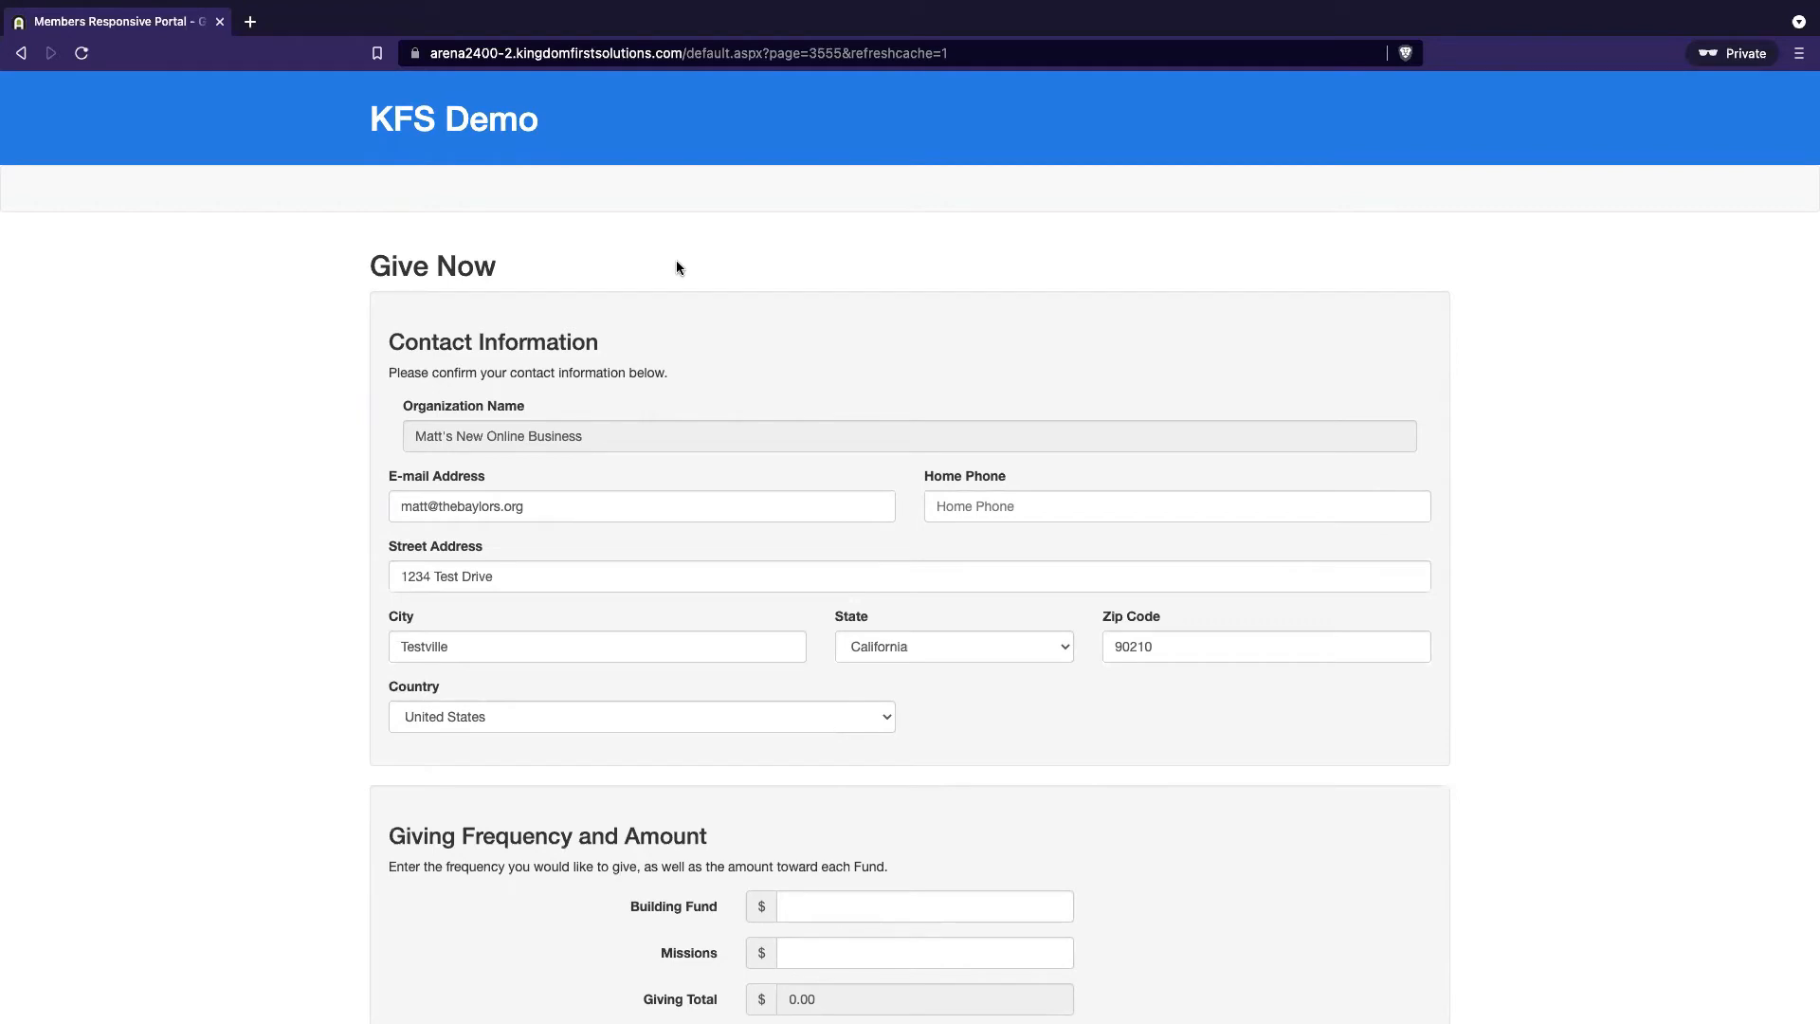
pyautogui.scroll(-5, 697, 544)
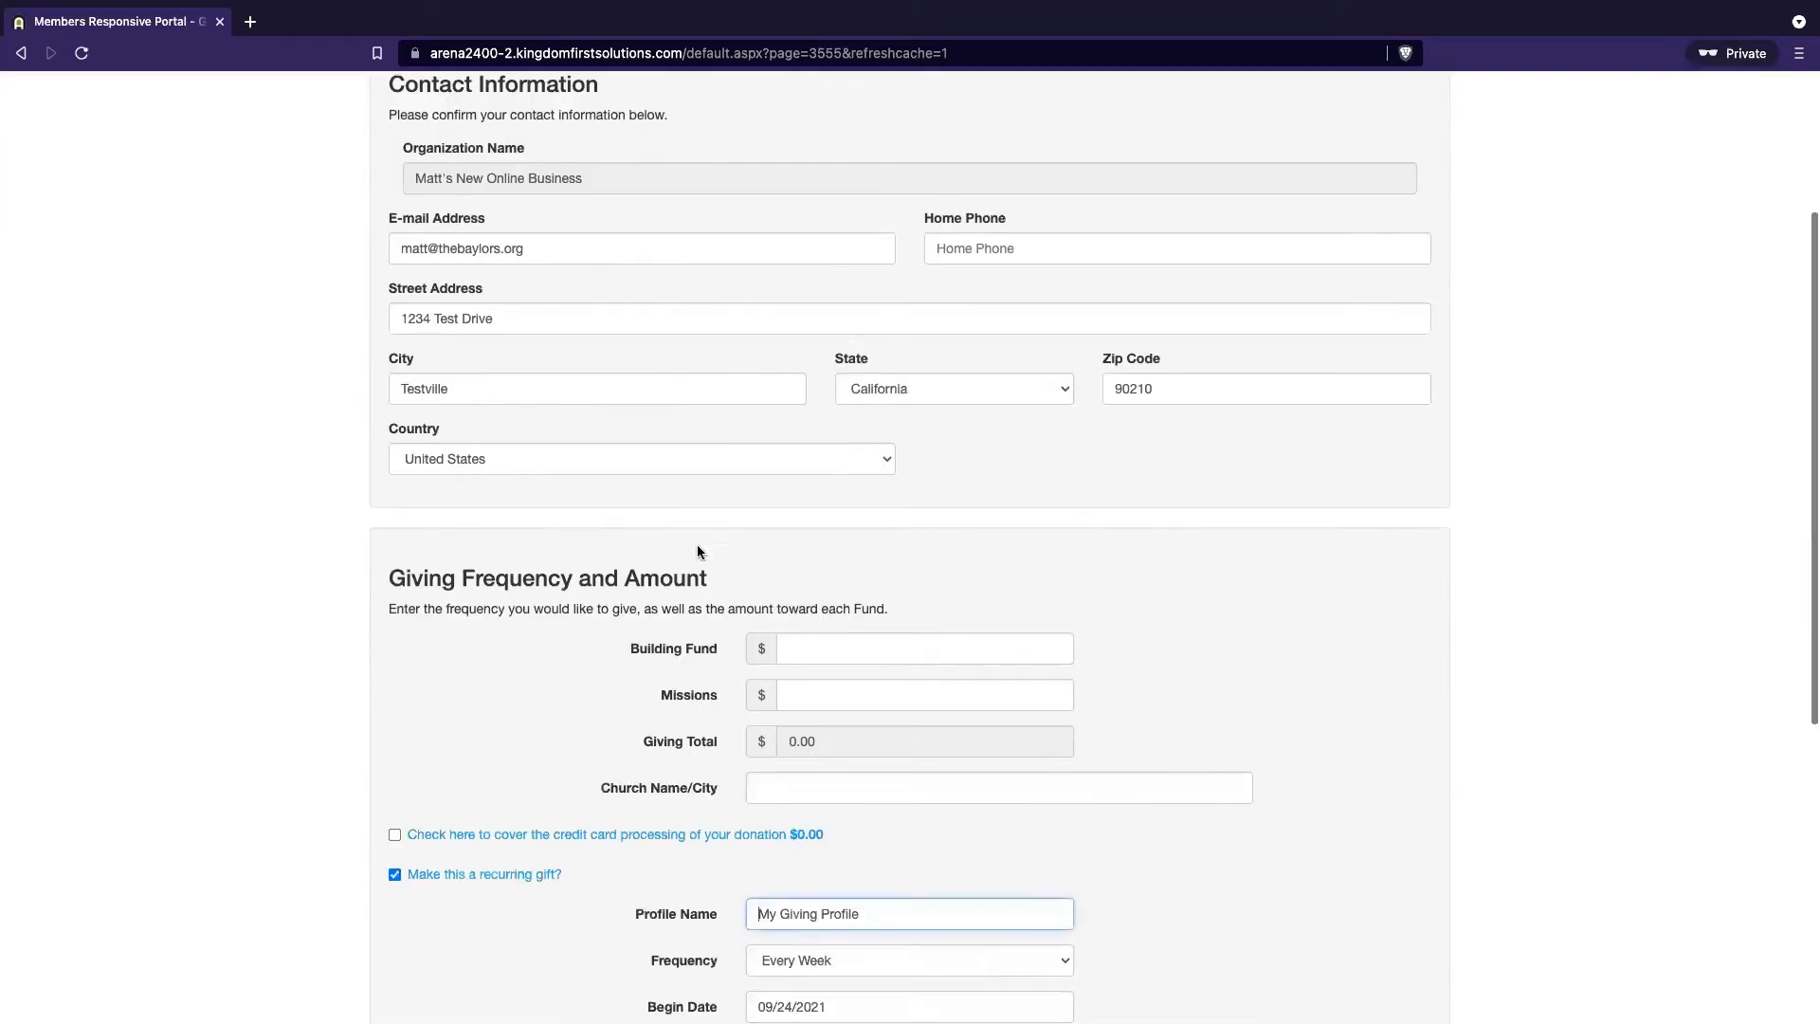
pyautogui.scroll(-3, 760, 658)
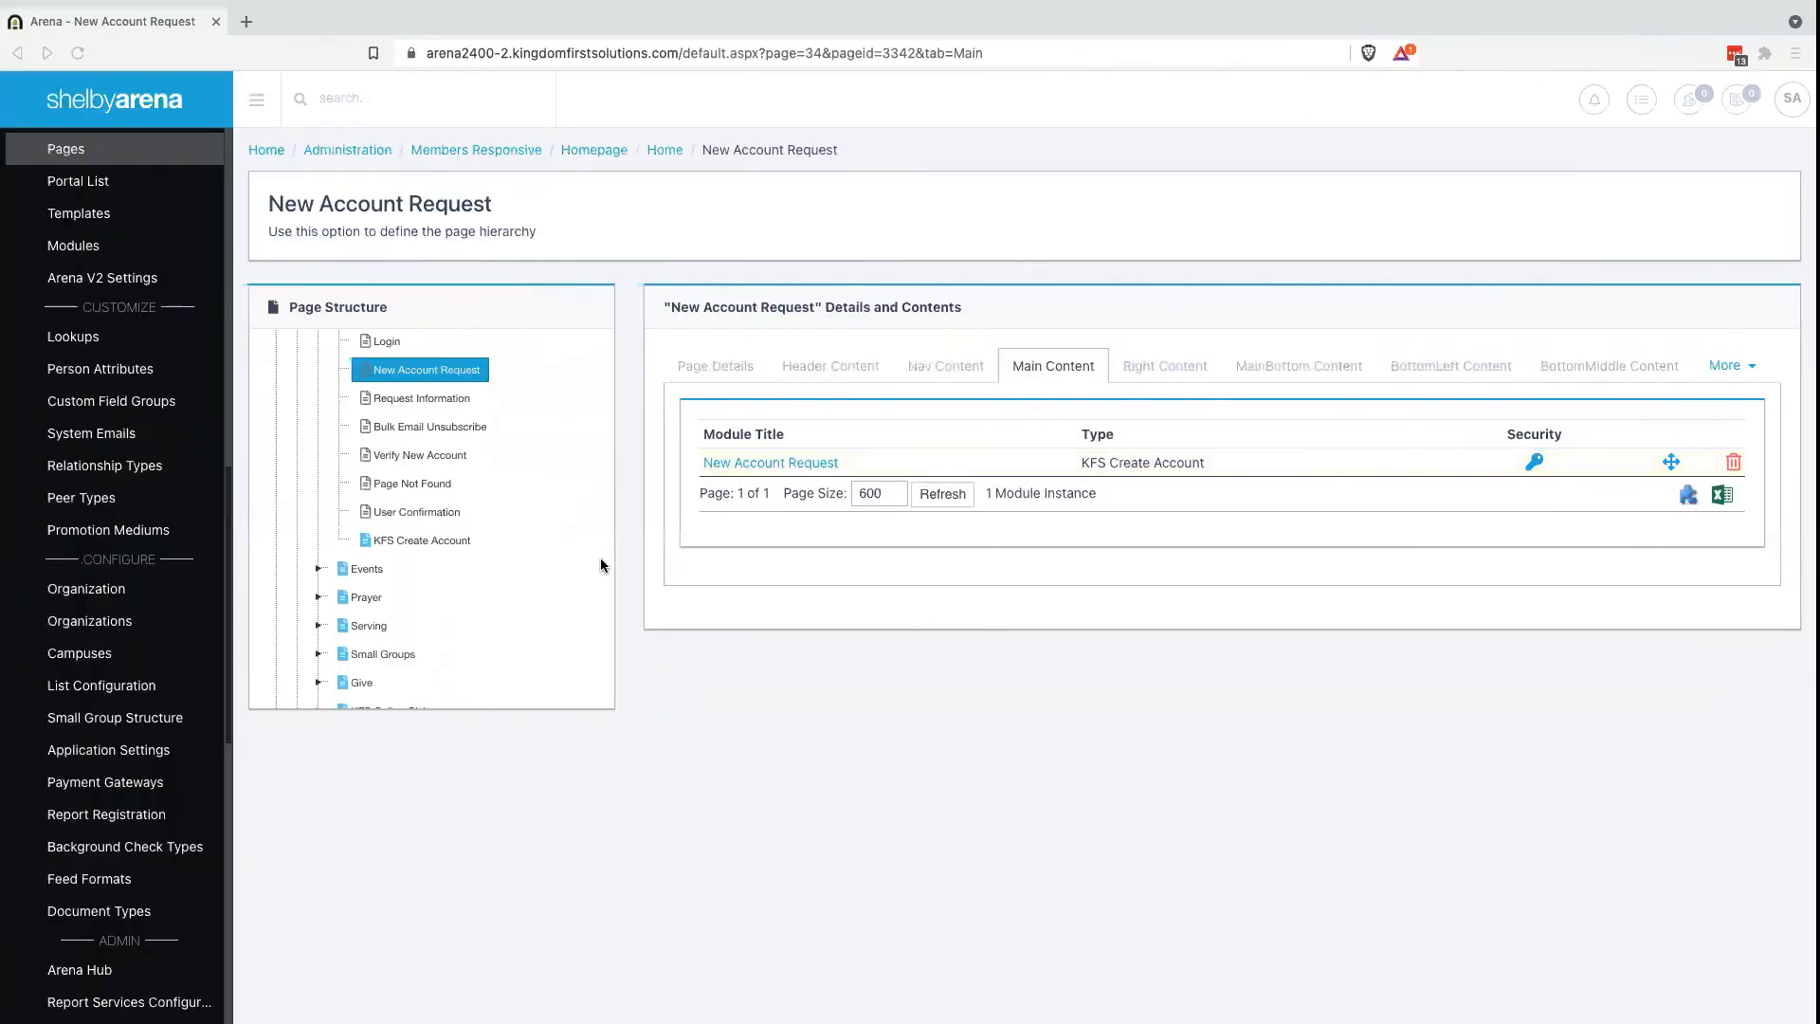
pyautogui.click(362, 87)
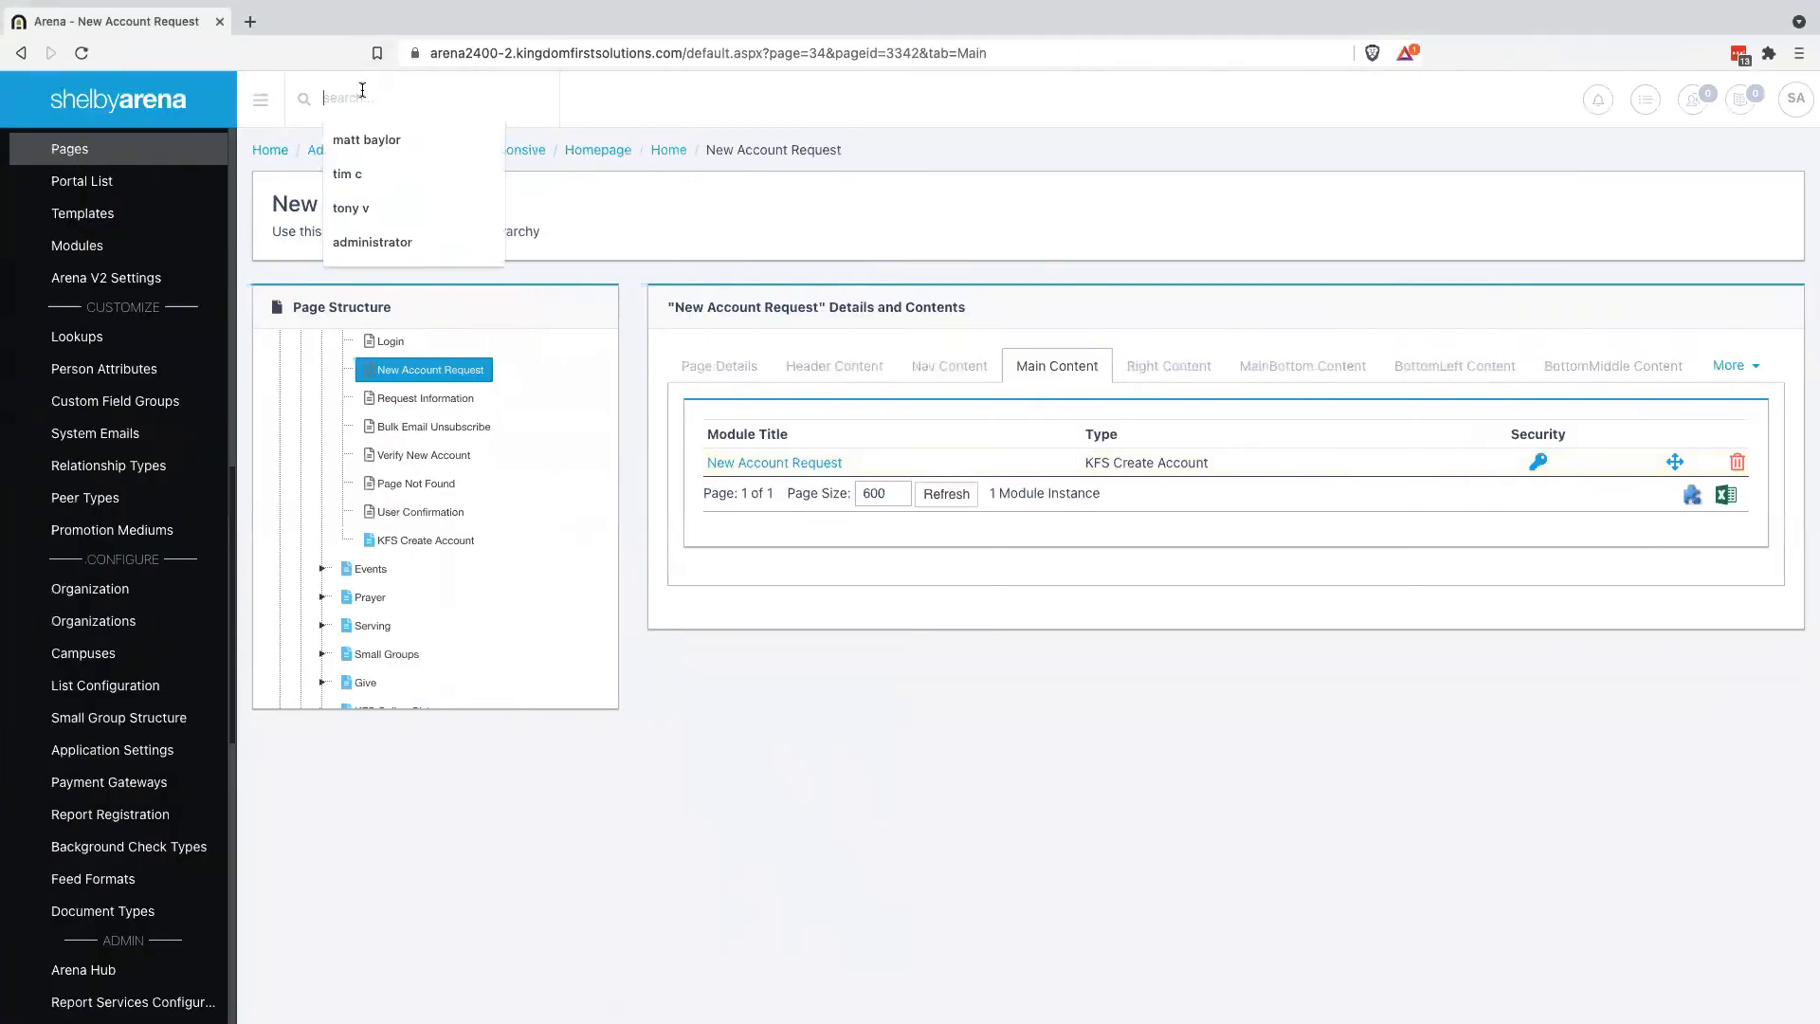
# Search the top search box for 'matt's new online business' and then for 'online'
pyautogui.write("matt's new online")
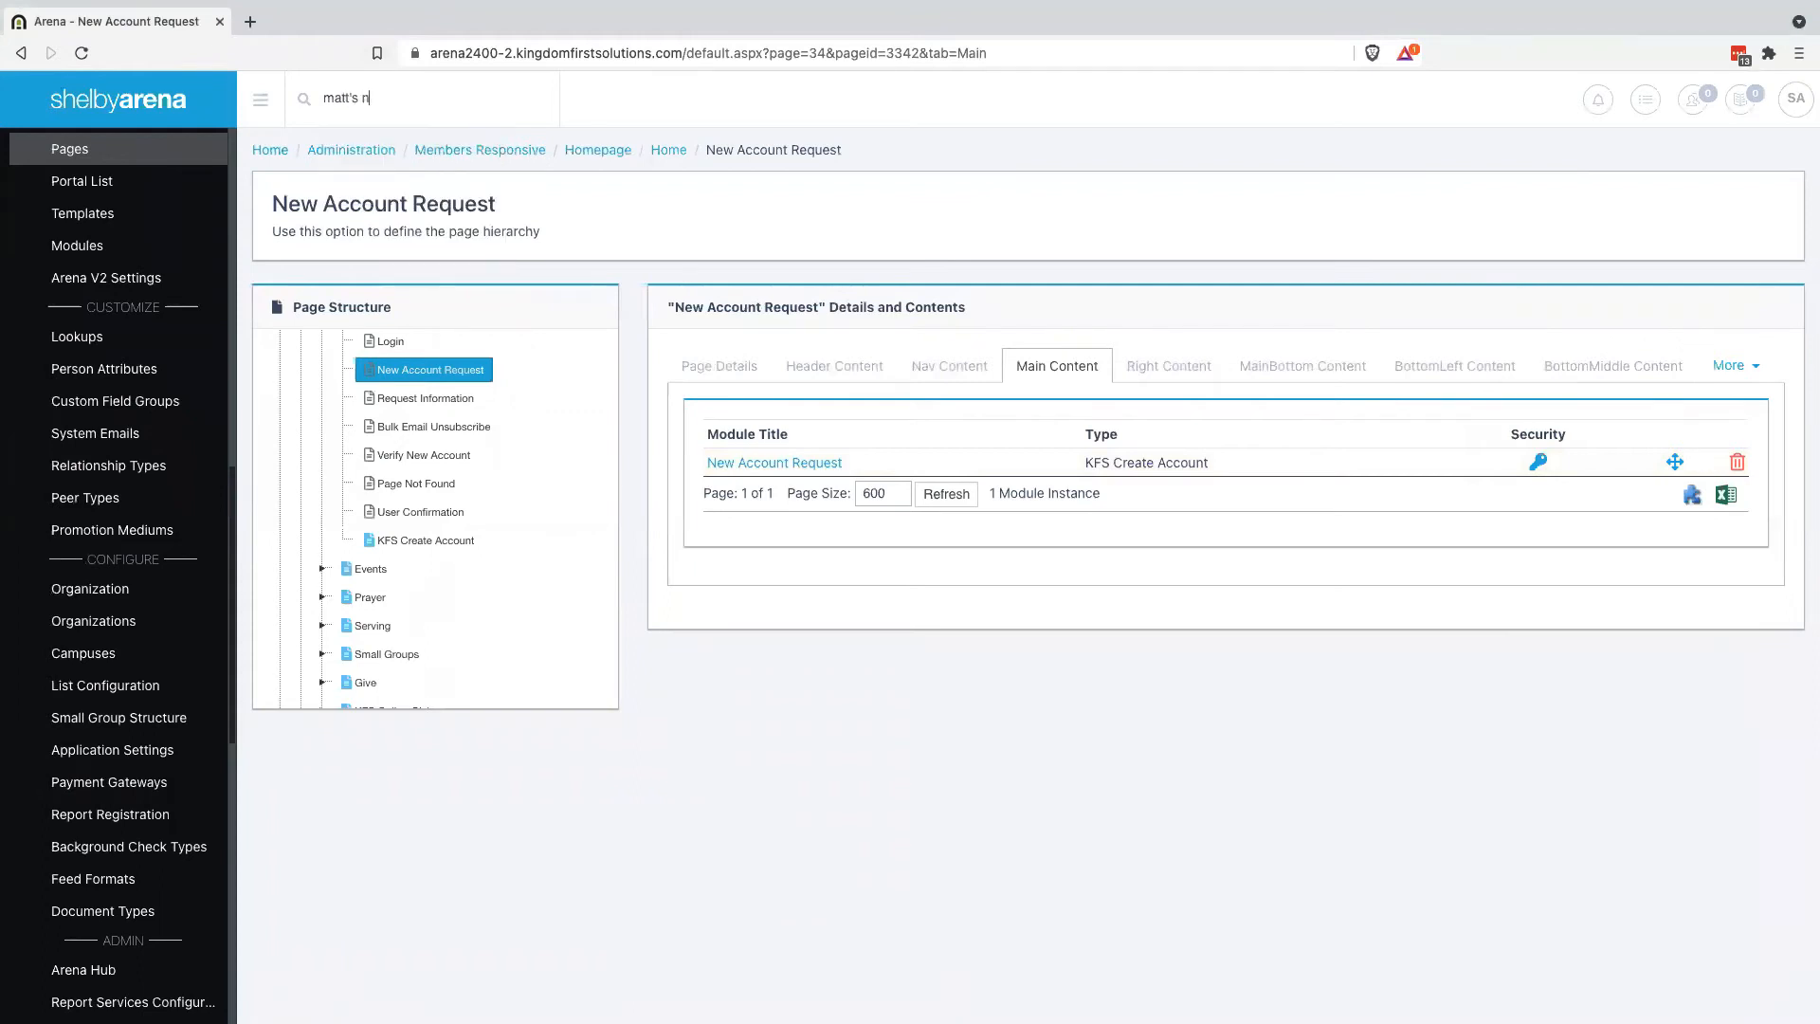
pyautogui.write(' business')
pyautogui.press('Return')
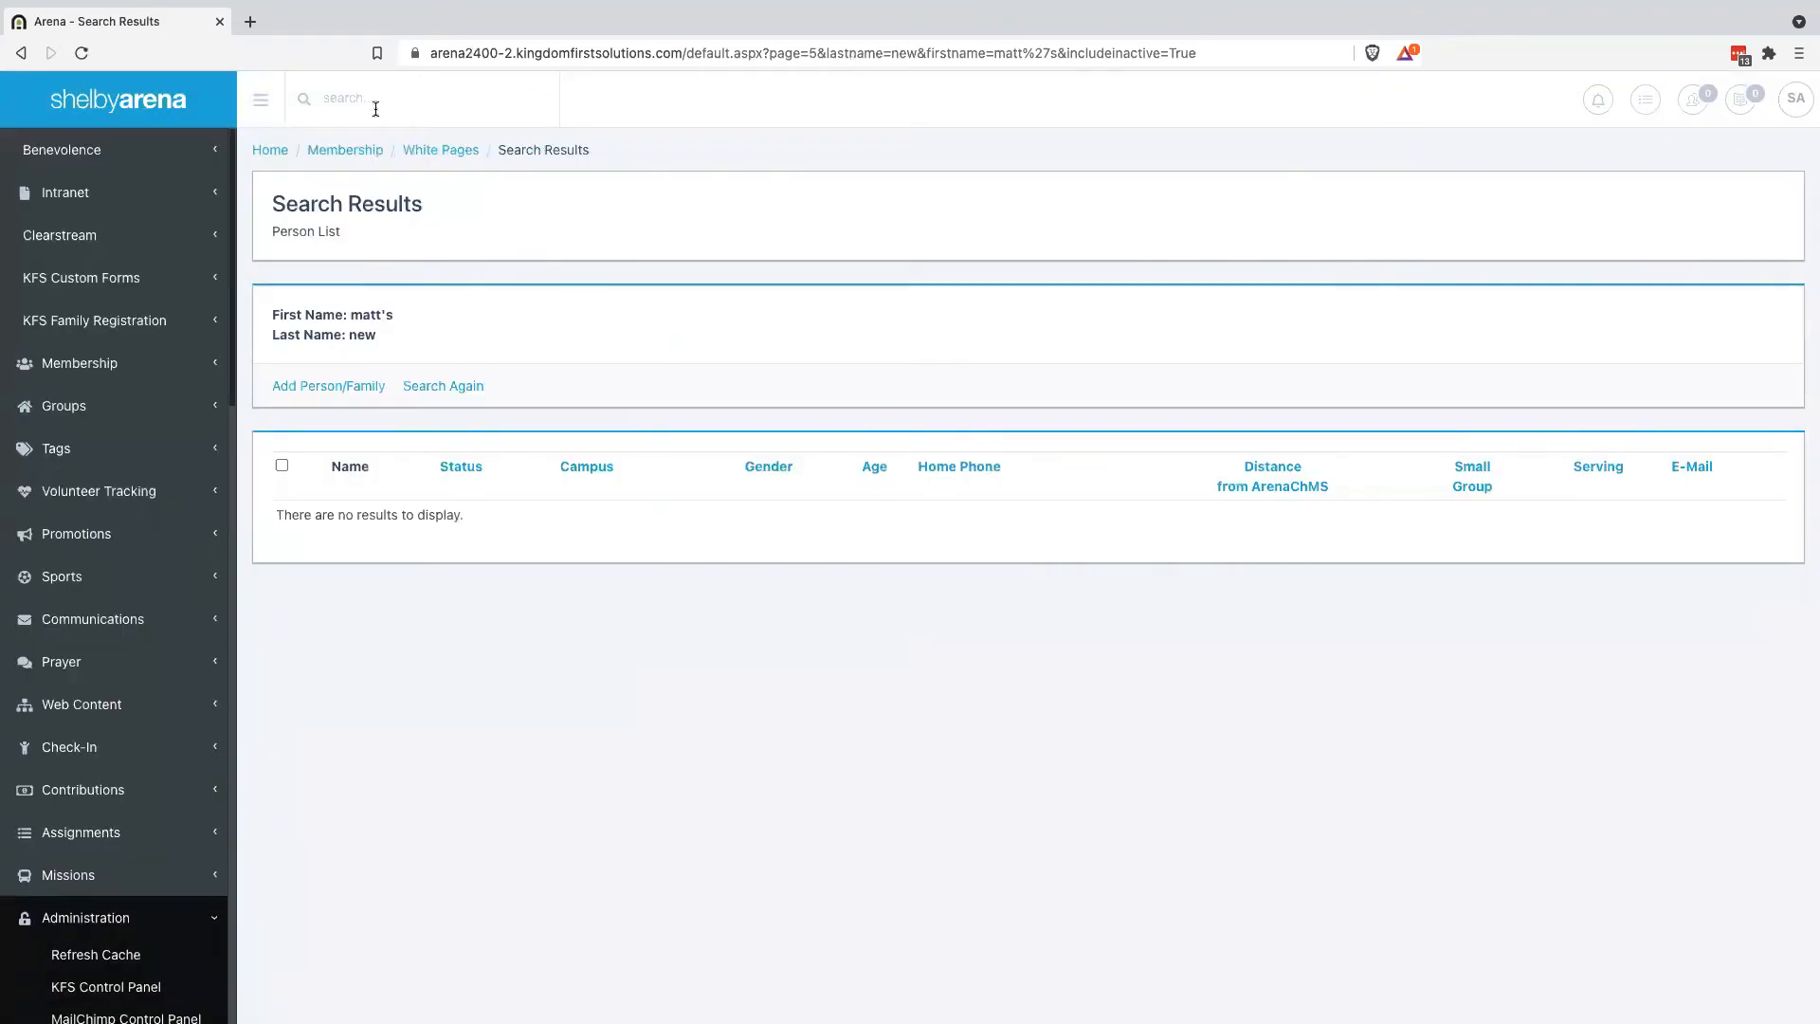
pyautogui.click(375, 108)
pyautogui.write('online')
pyautogui.press('Return')
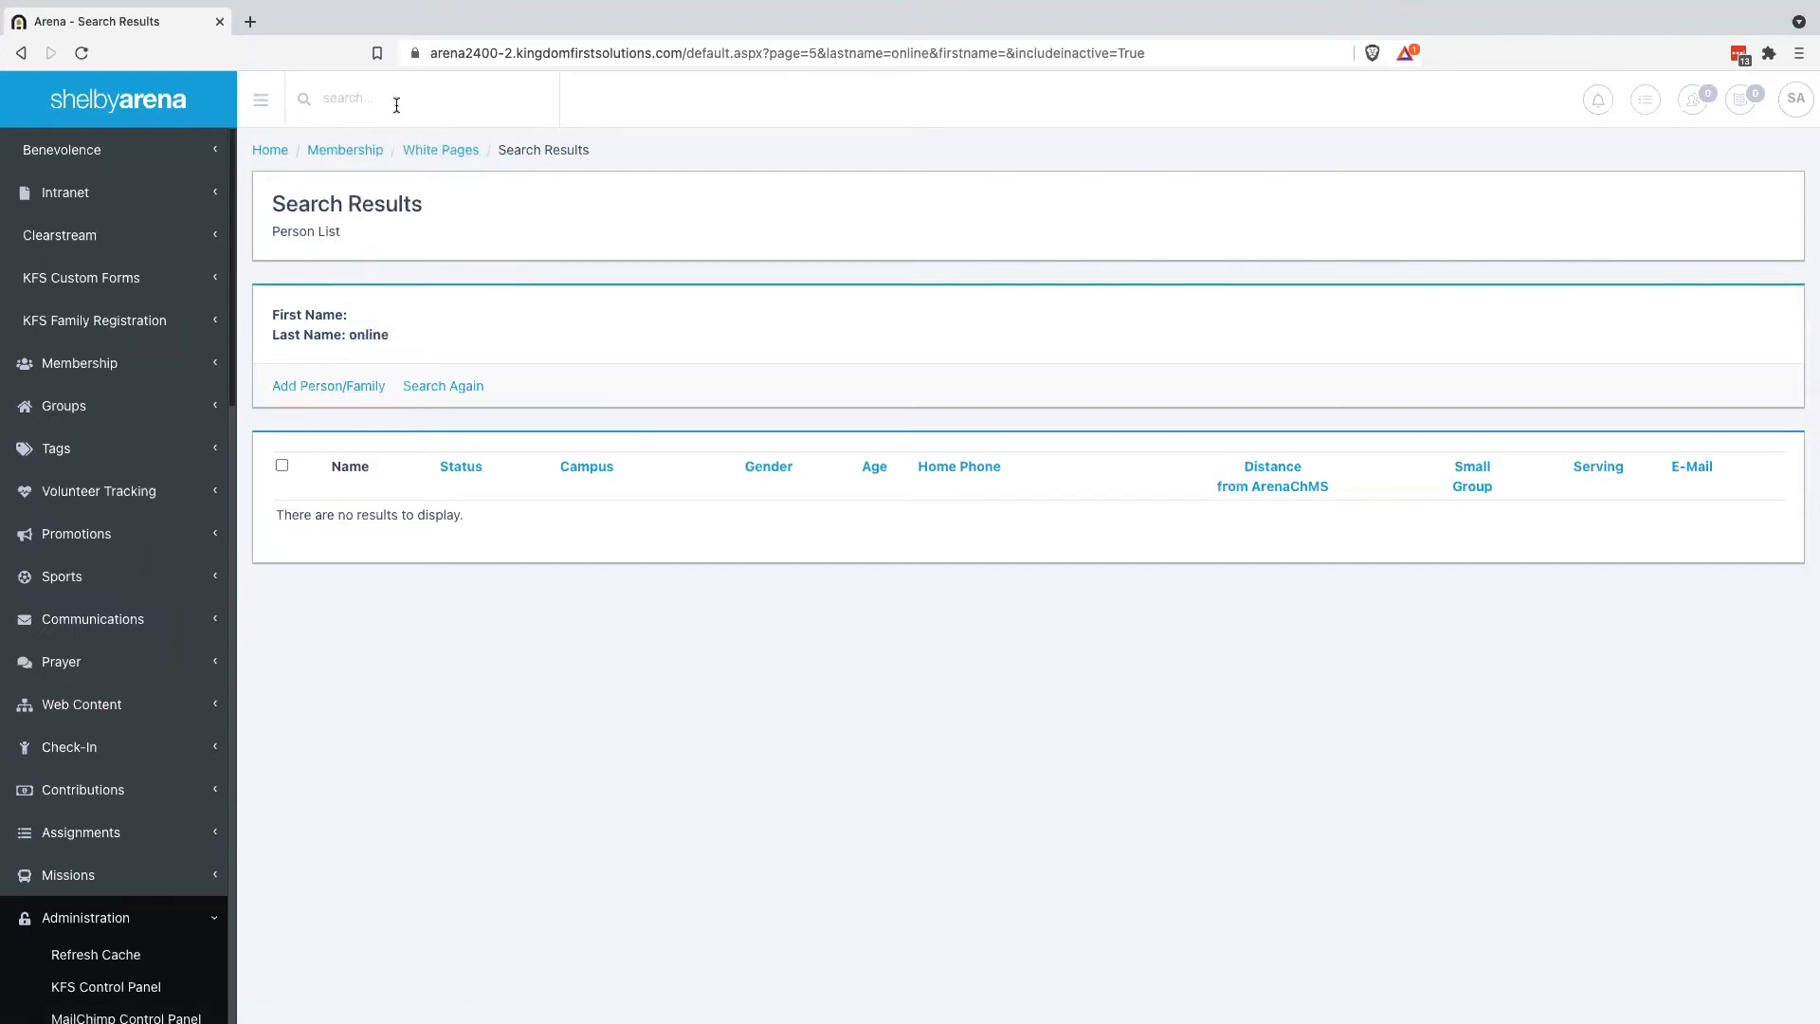
# Search White Pages by the business e-mail, review the matching person, and return to White Pages
pyautogui.click(460, 154)
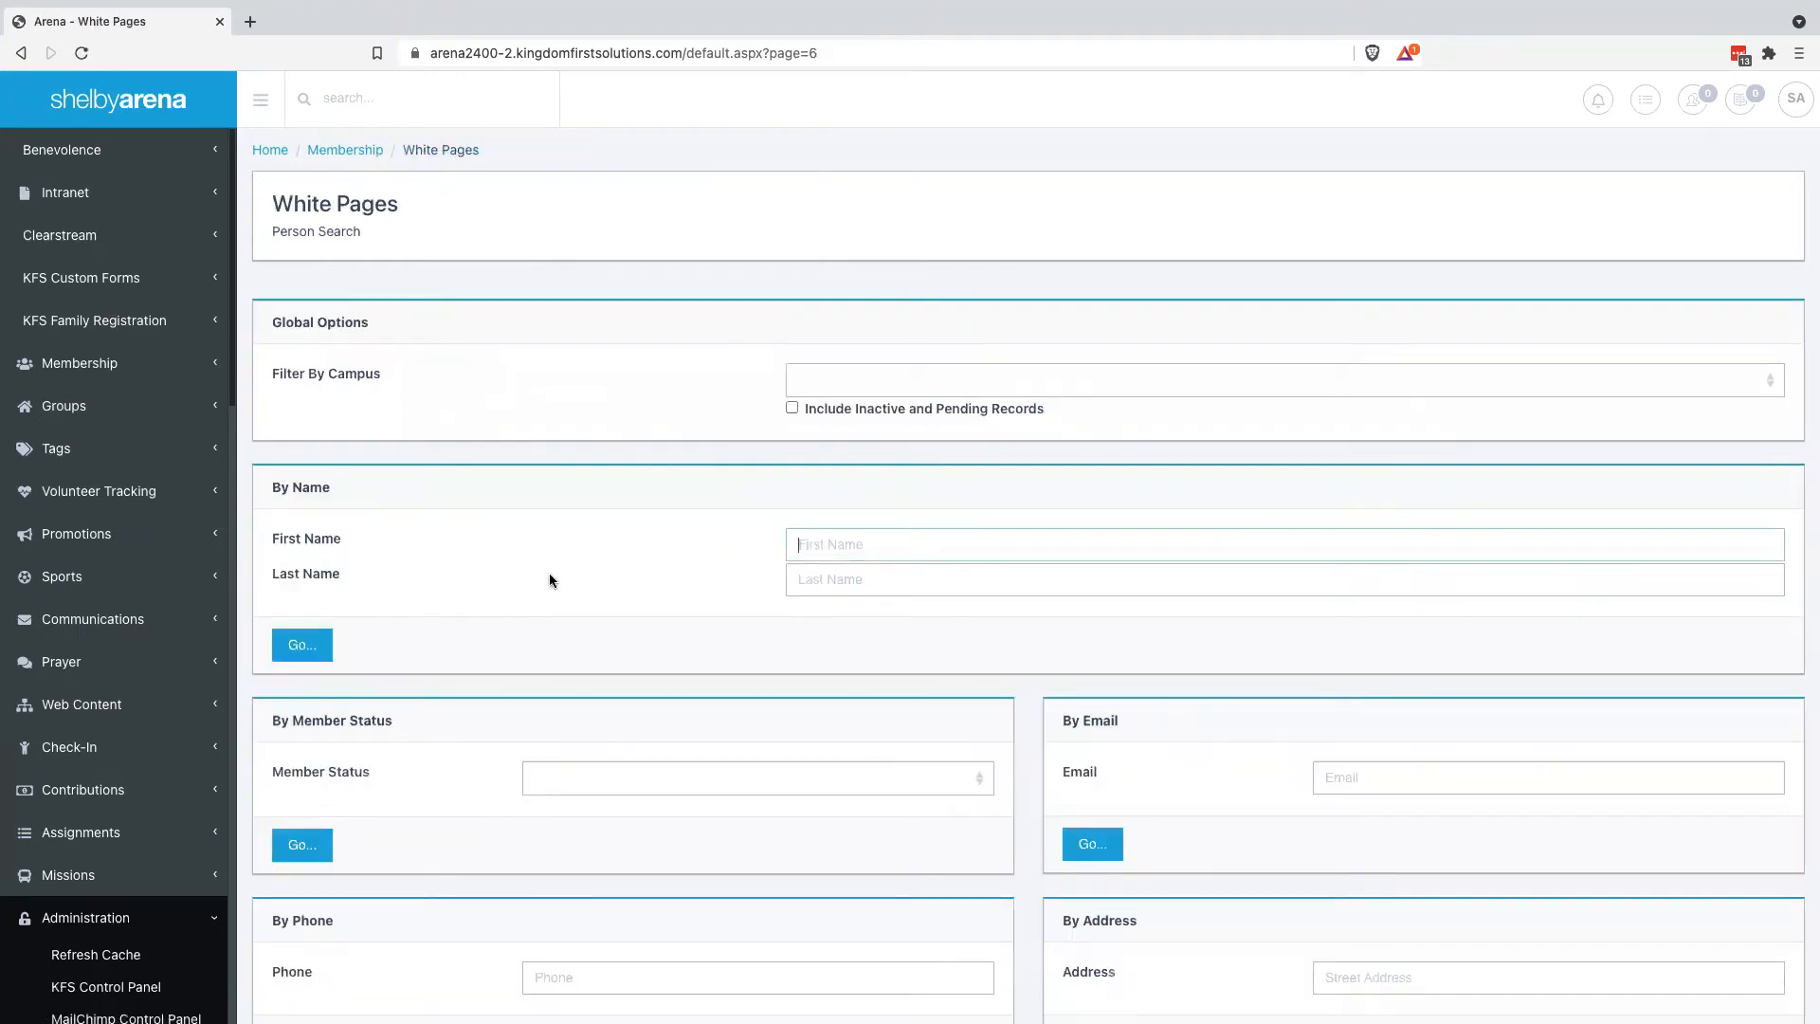
pyautogui.scroll(-3, 551, 580)
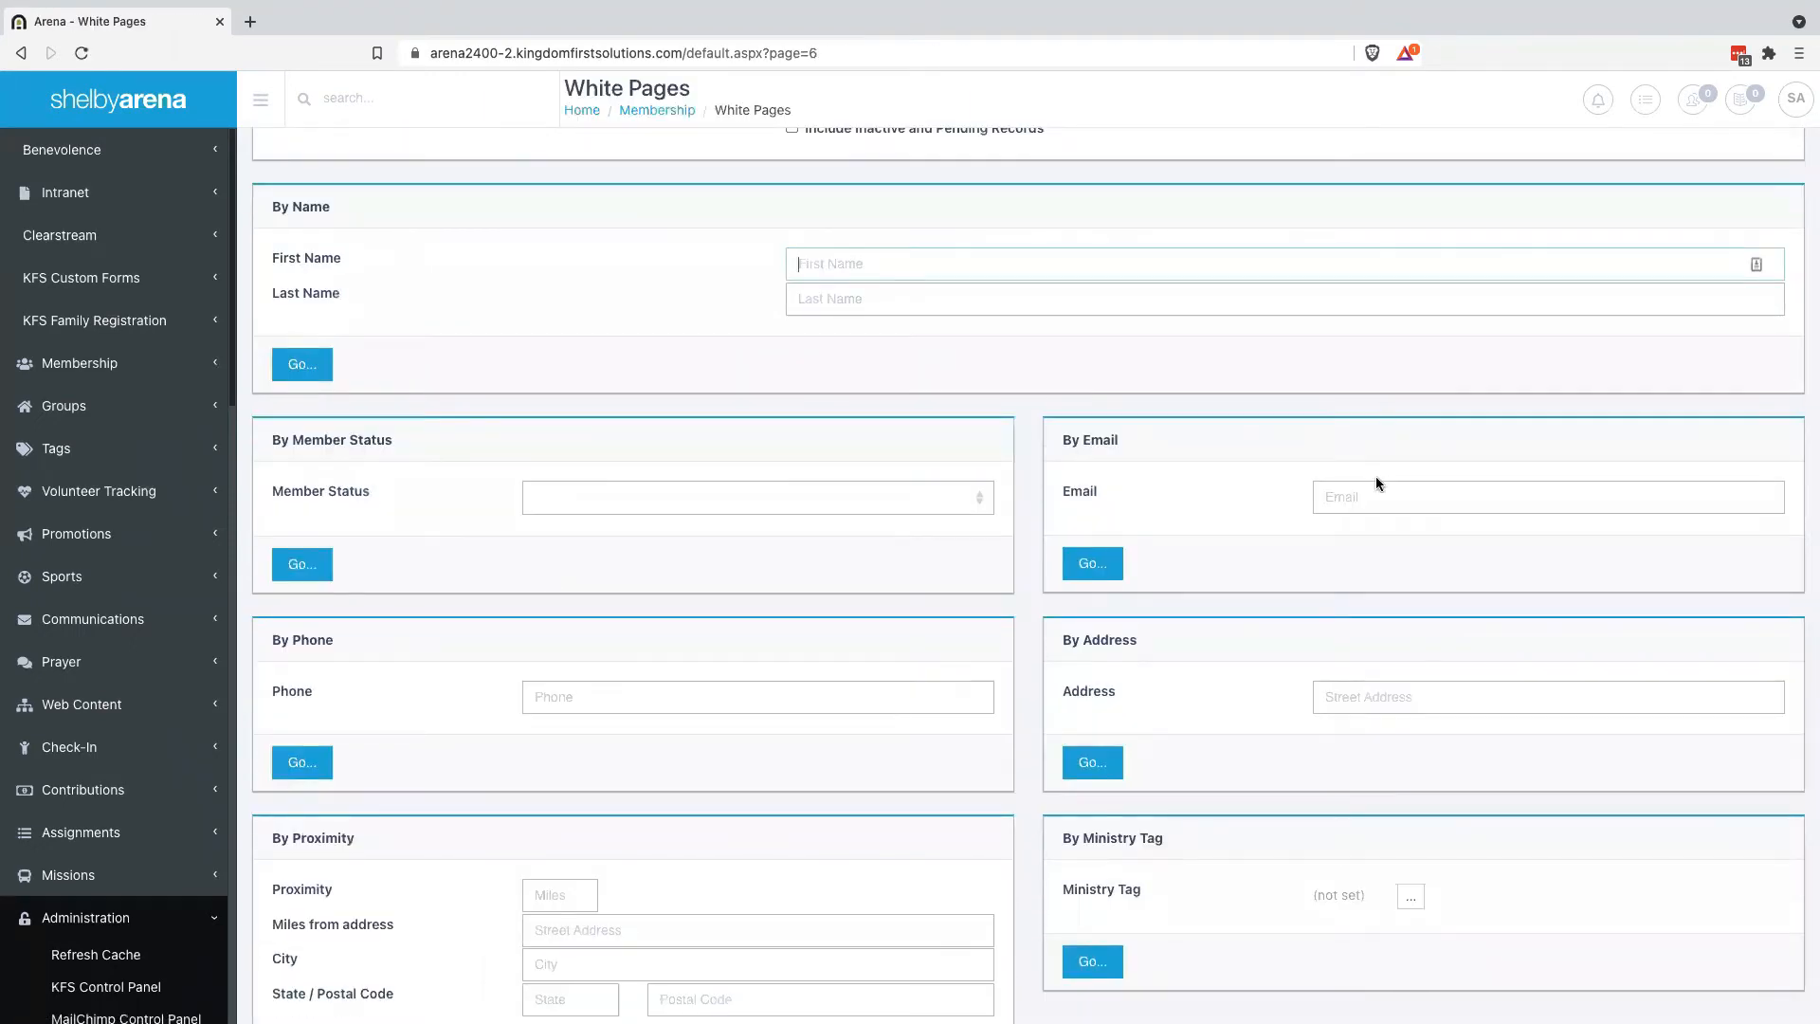
pyautogui.click(1368, 496)
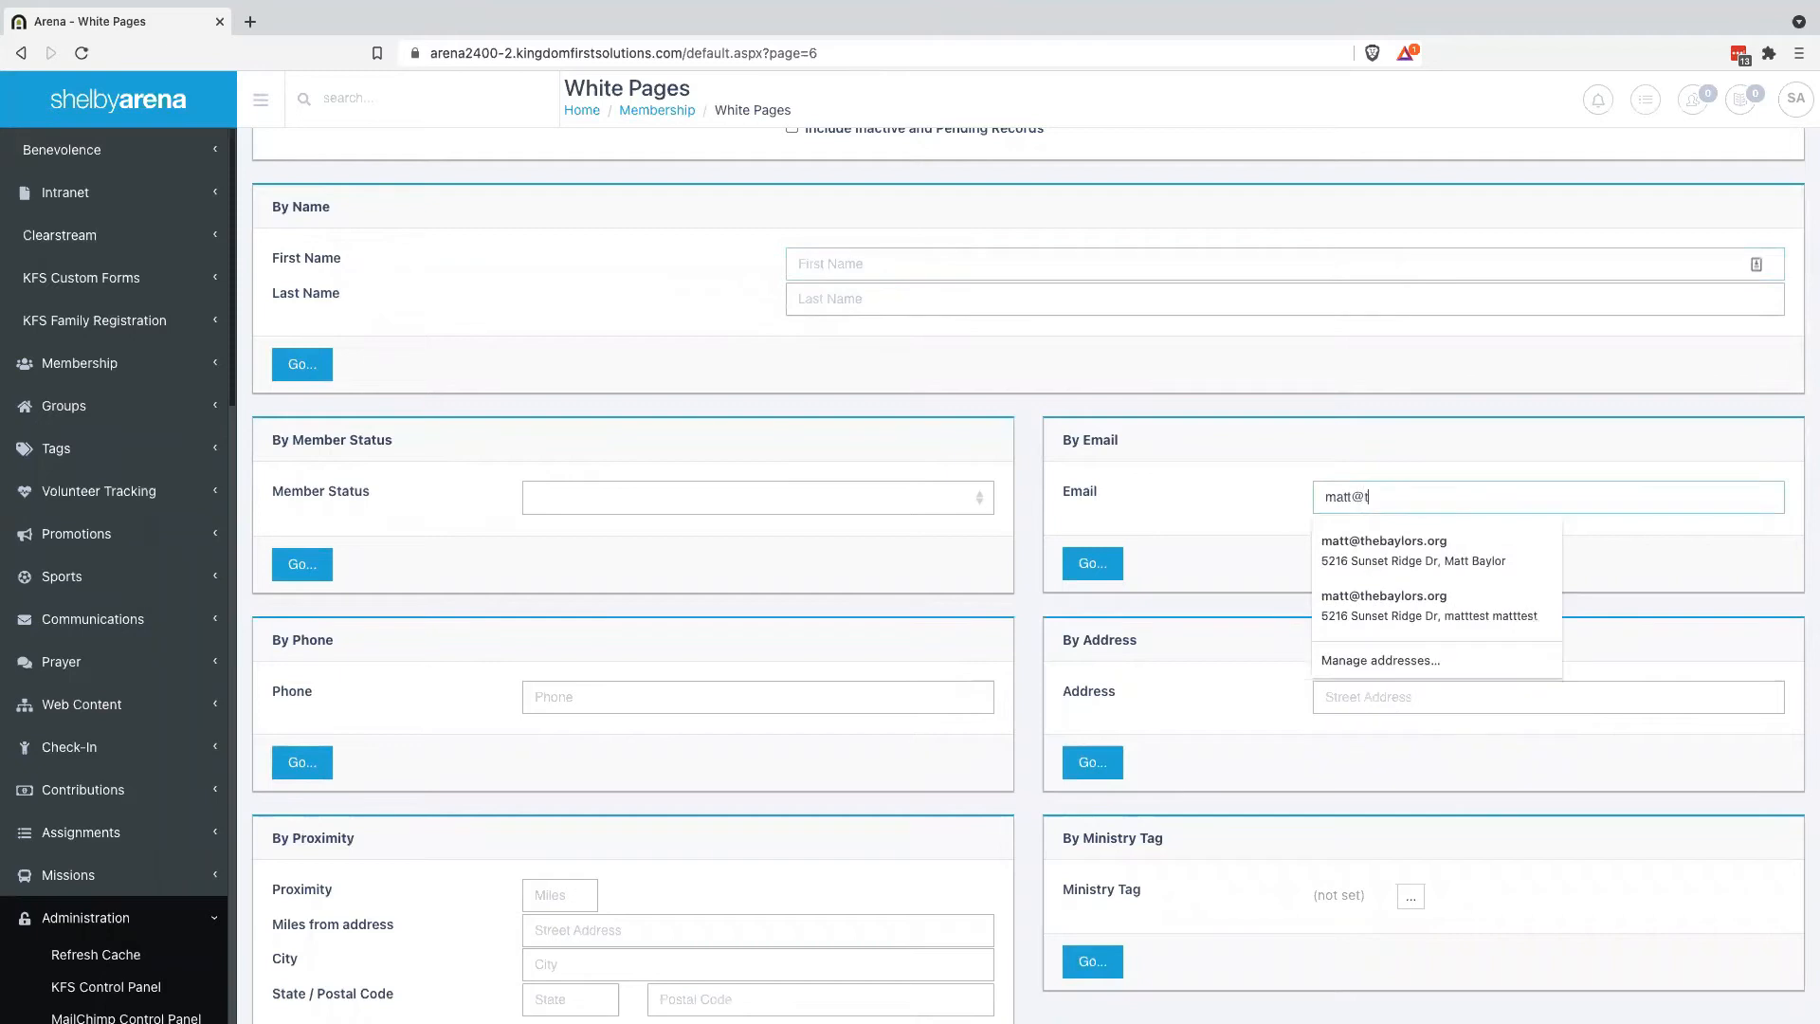
pyautogui.press('Return')
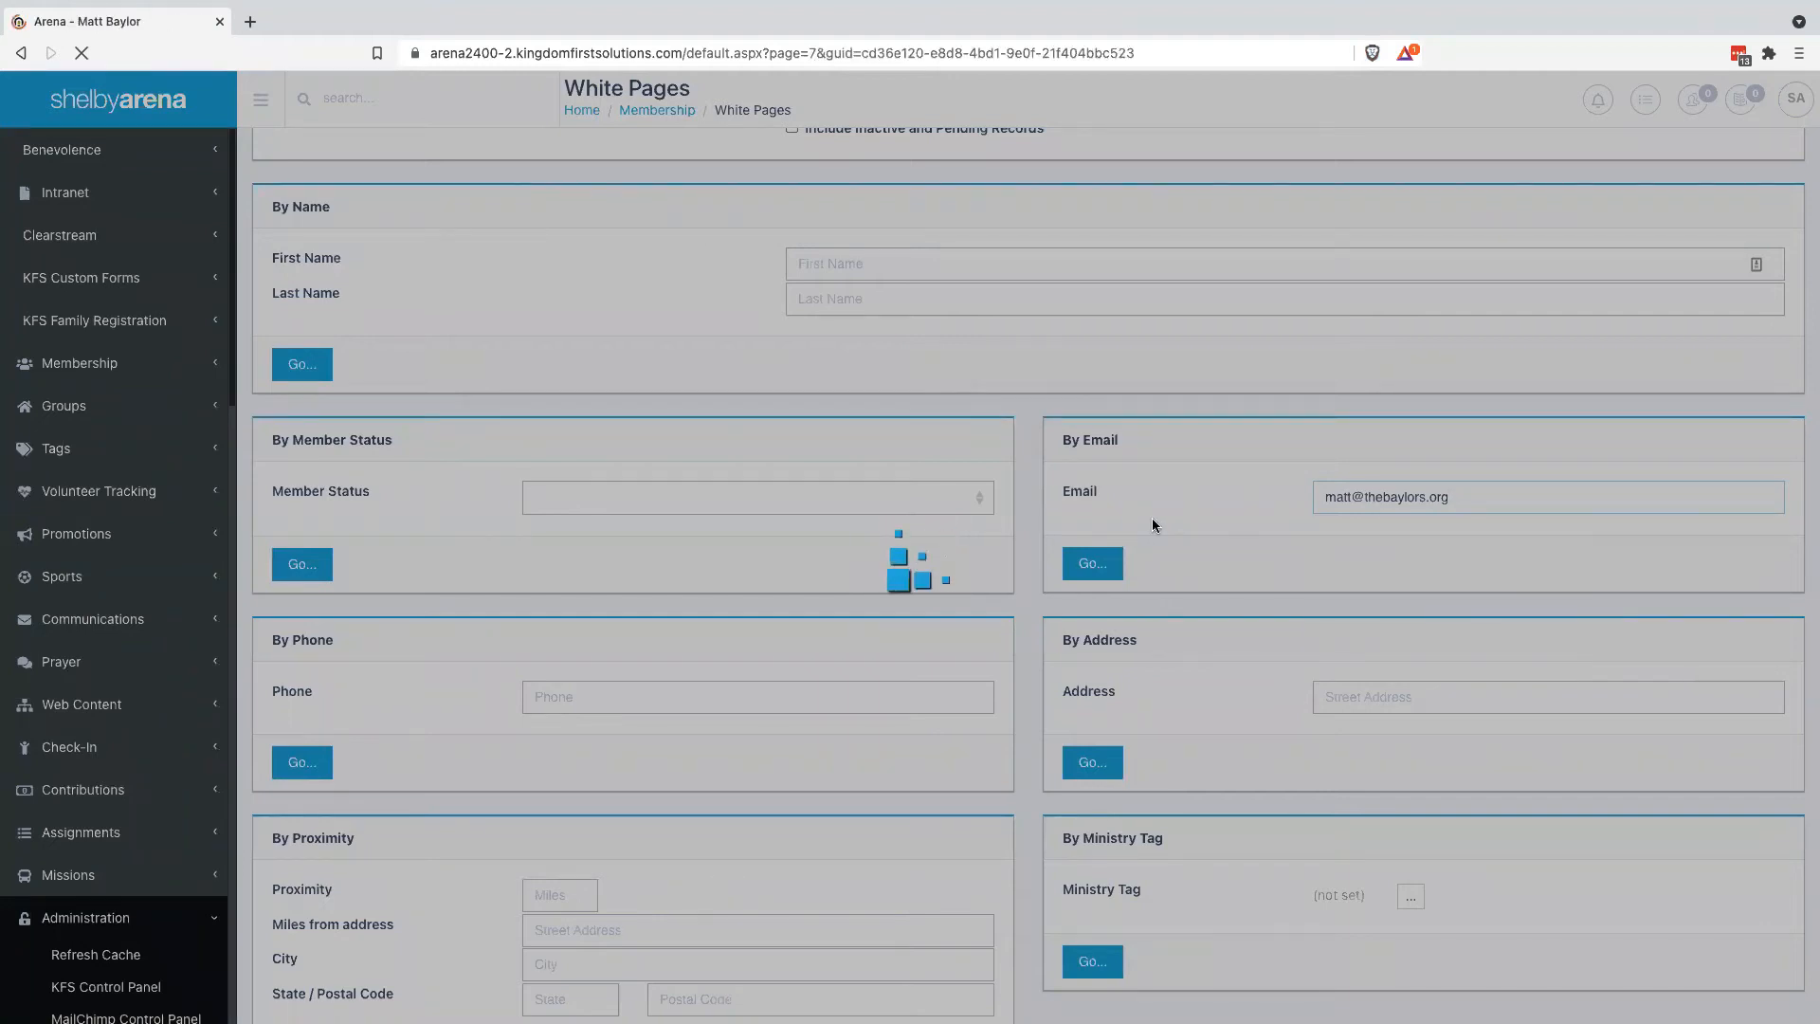
pyautogui.scroll(-8, 971, 679)
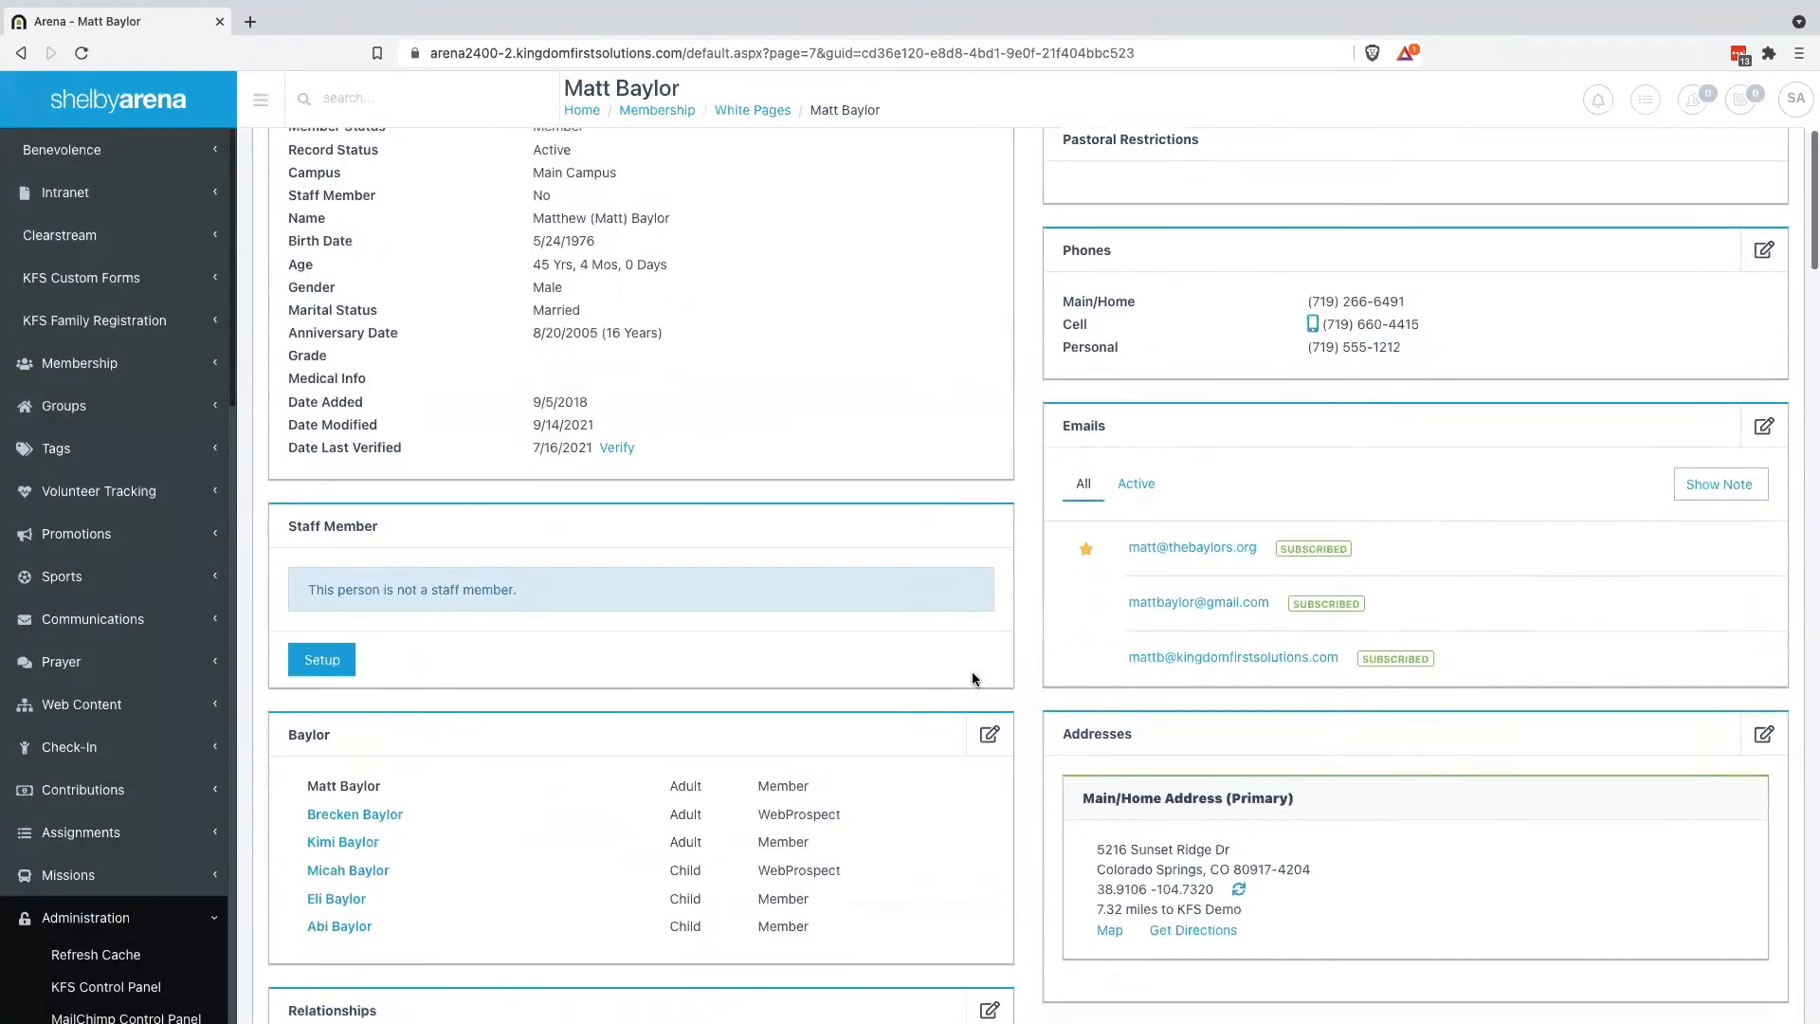
pyautogui.scroll(-13, 972, 675)
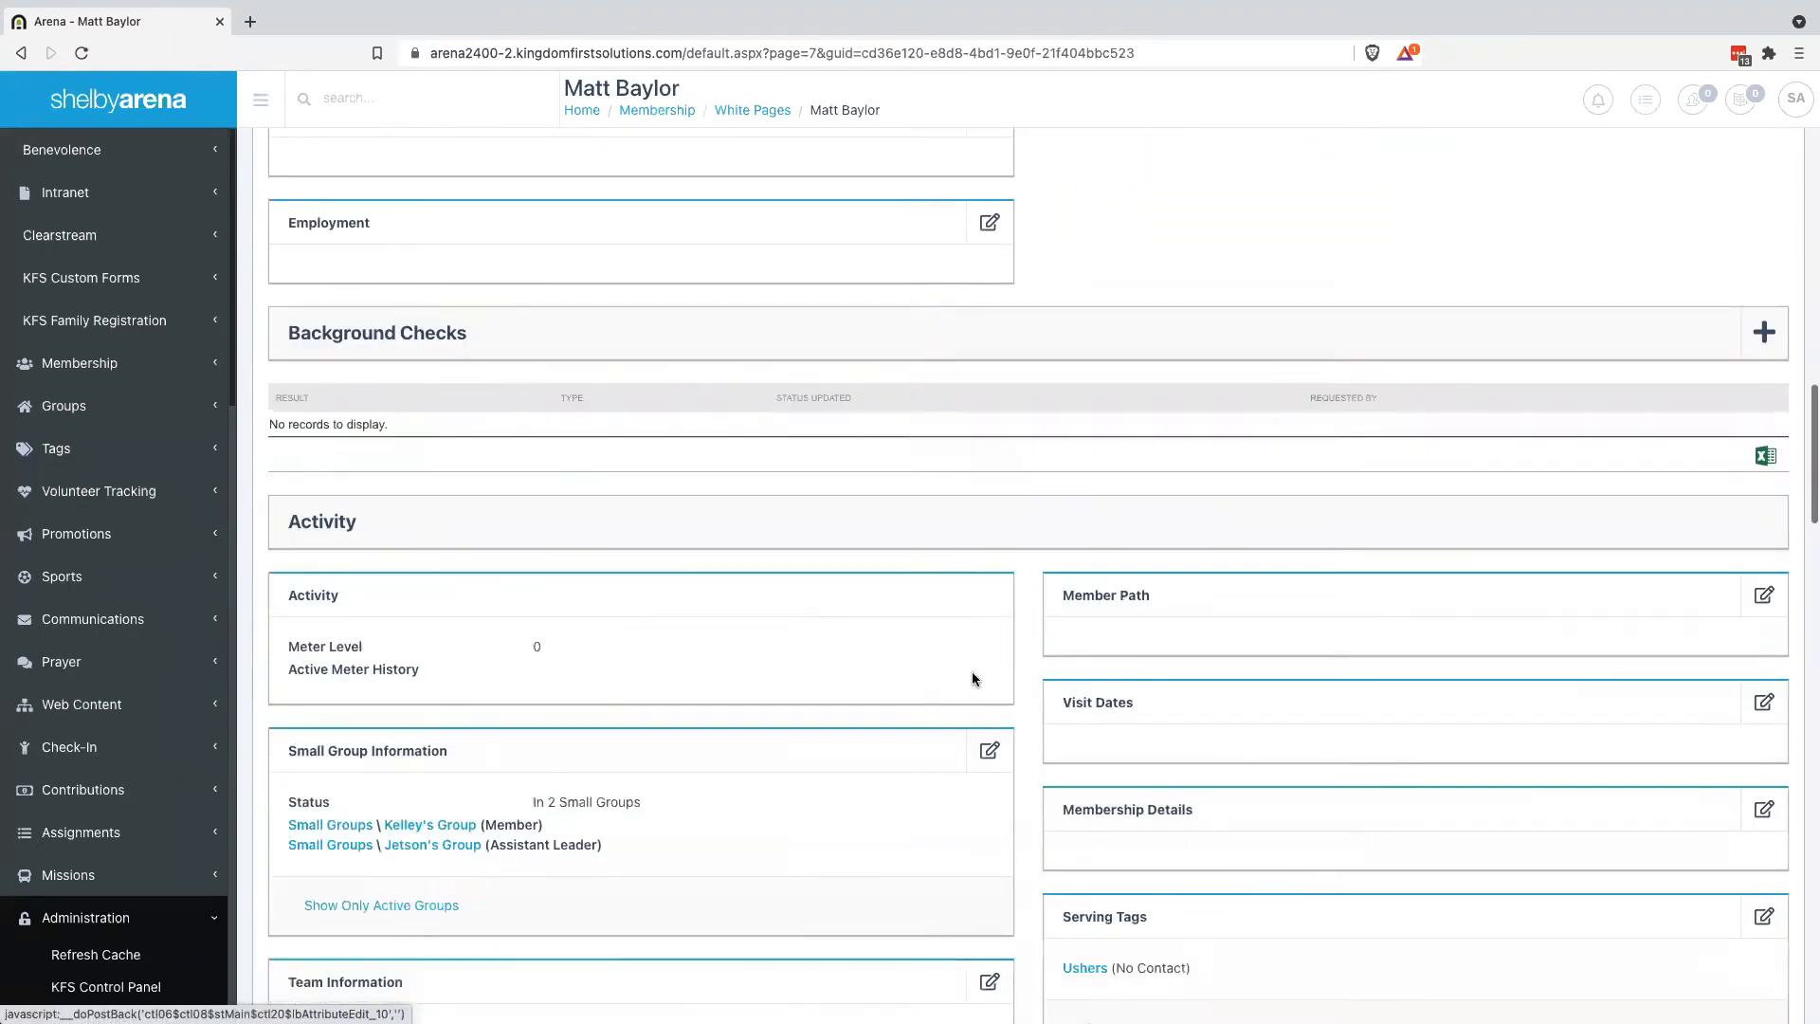
pyautogui.scroll(20, 970, 671)
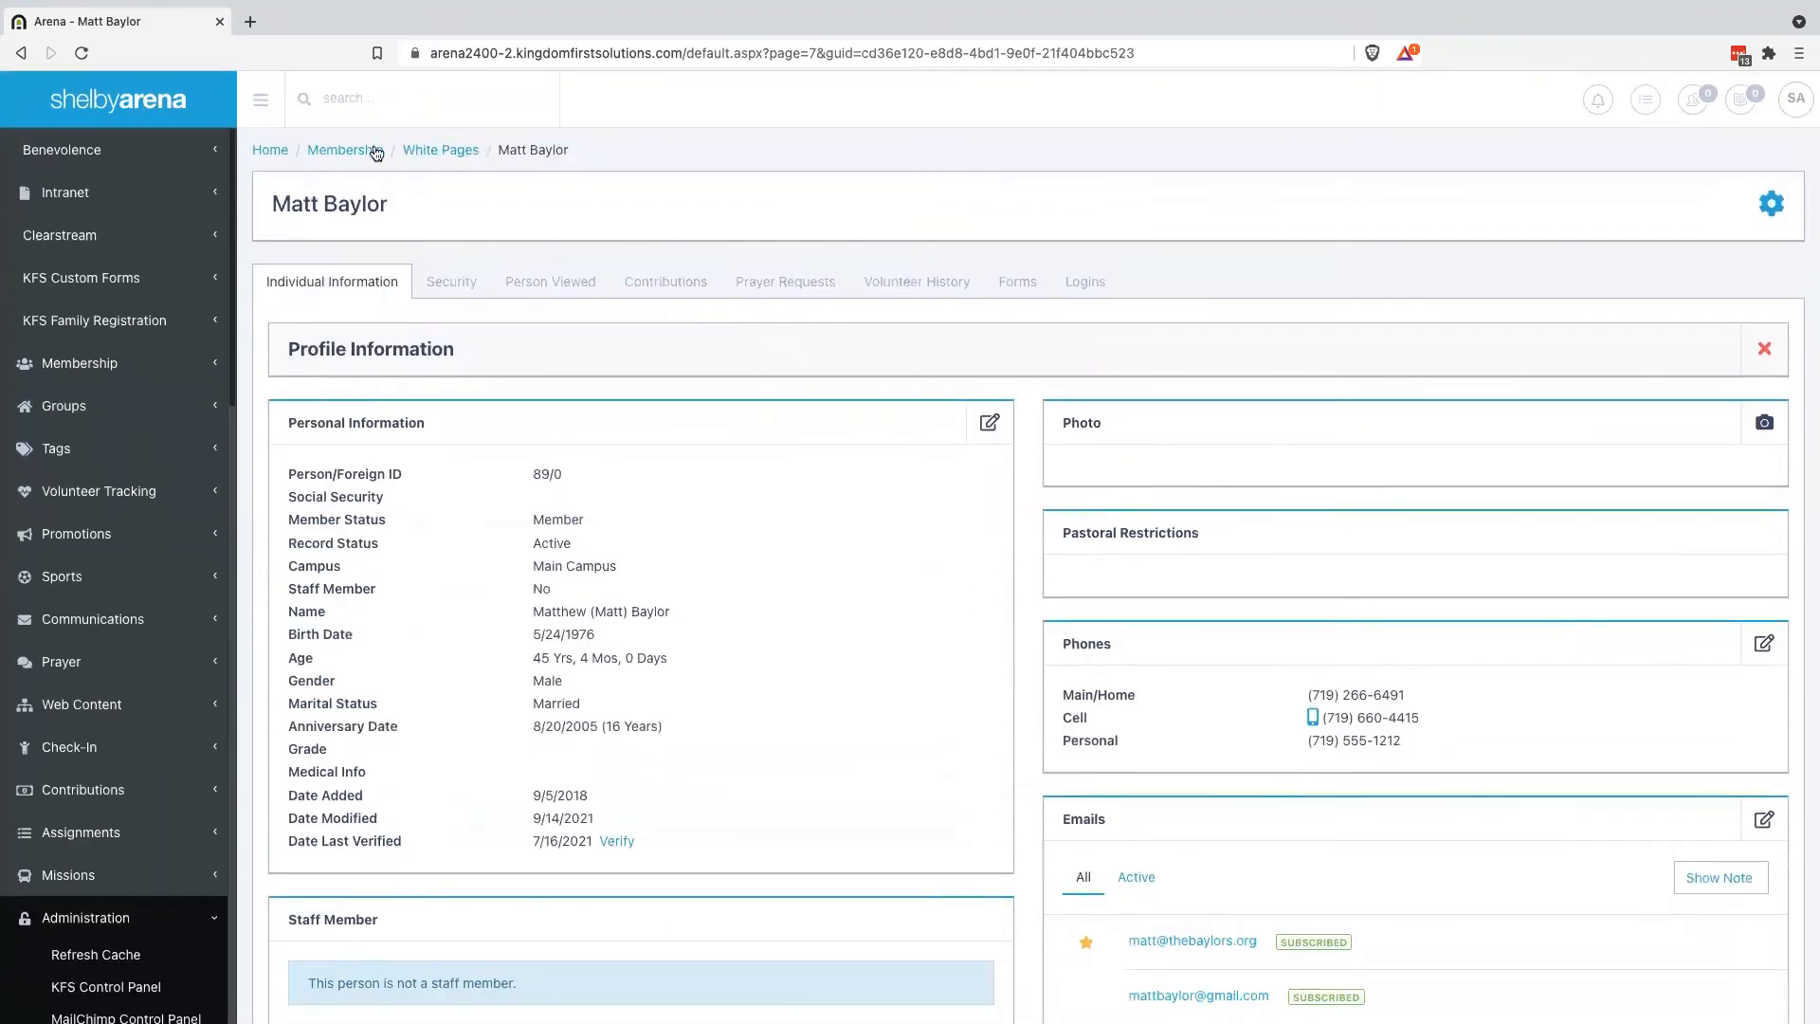
pyautogui.click(442, 151)
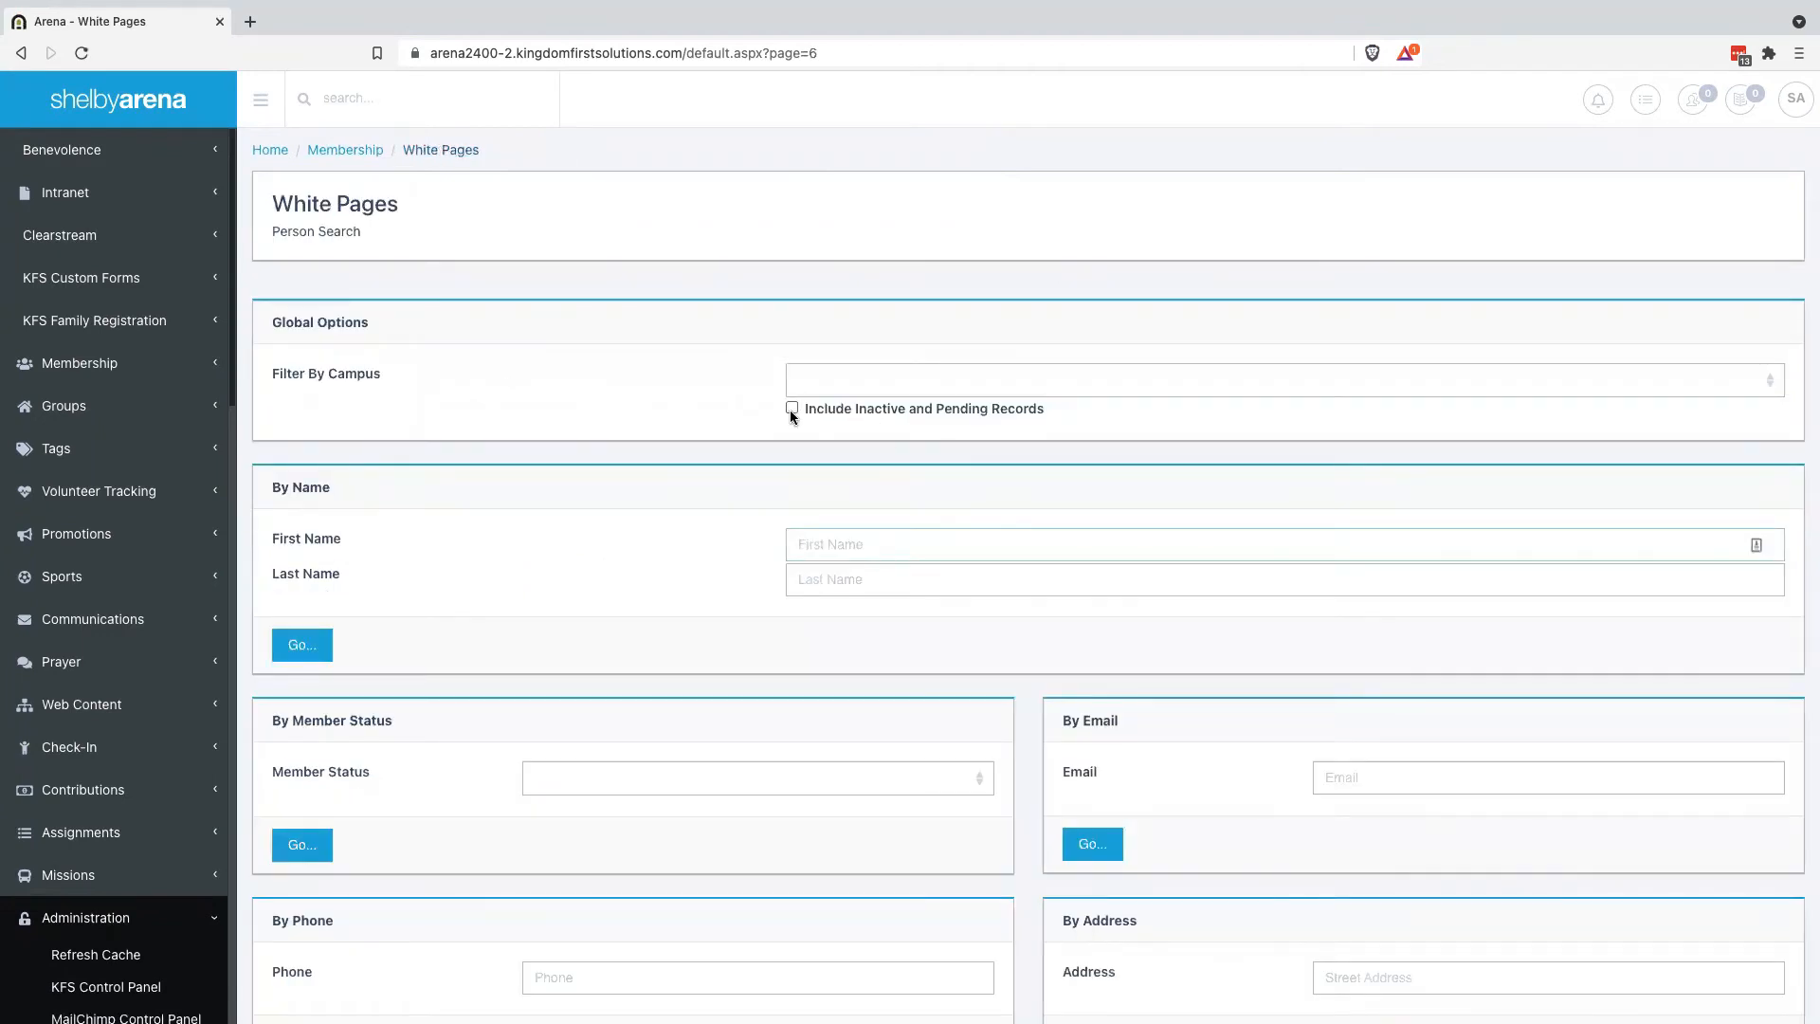
# Include inactive and pending records, search White Pages by the business e-mail, and open the business's record
pyautogui.click(791, 409)
pyautogui.scroll(-2, 745, 580)
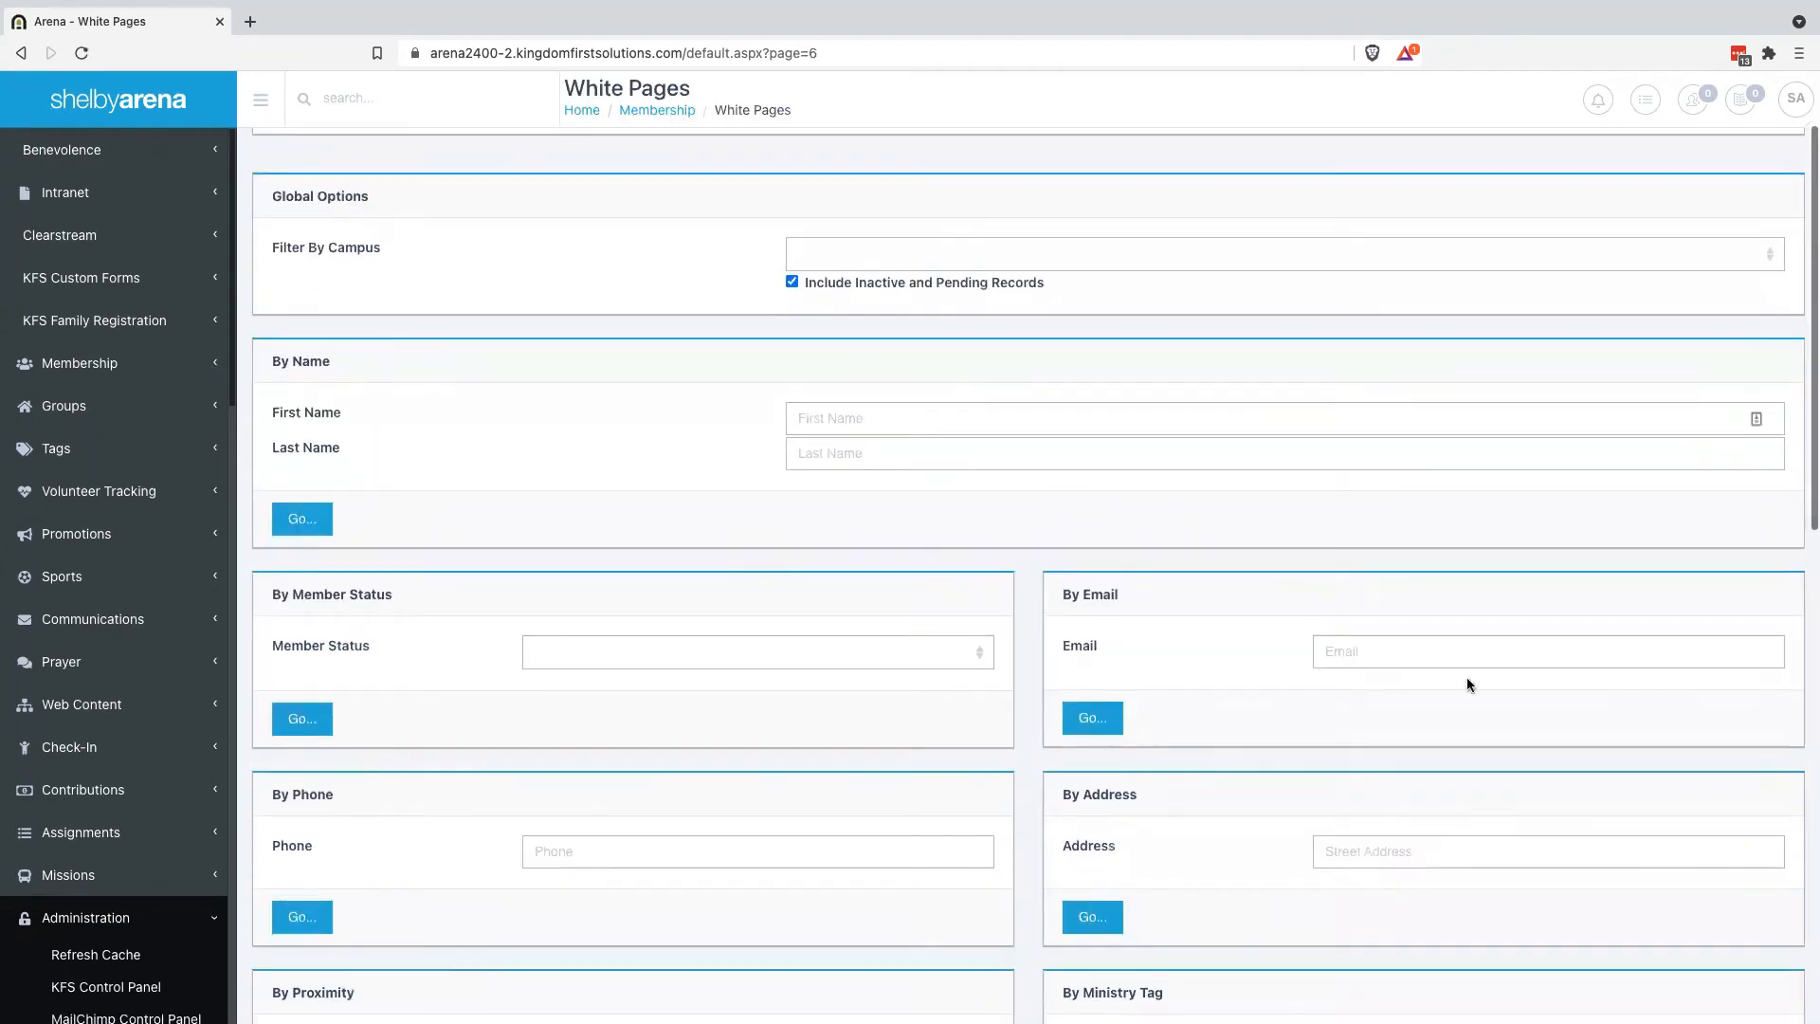
pyautogui.click(1427, 651)
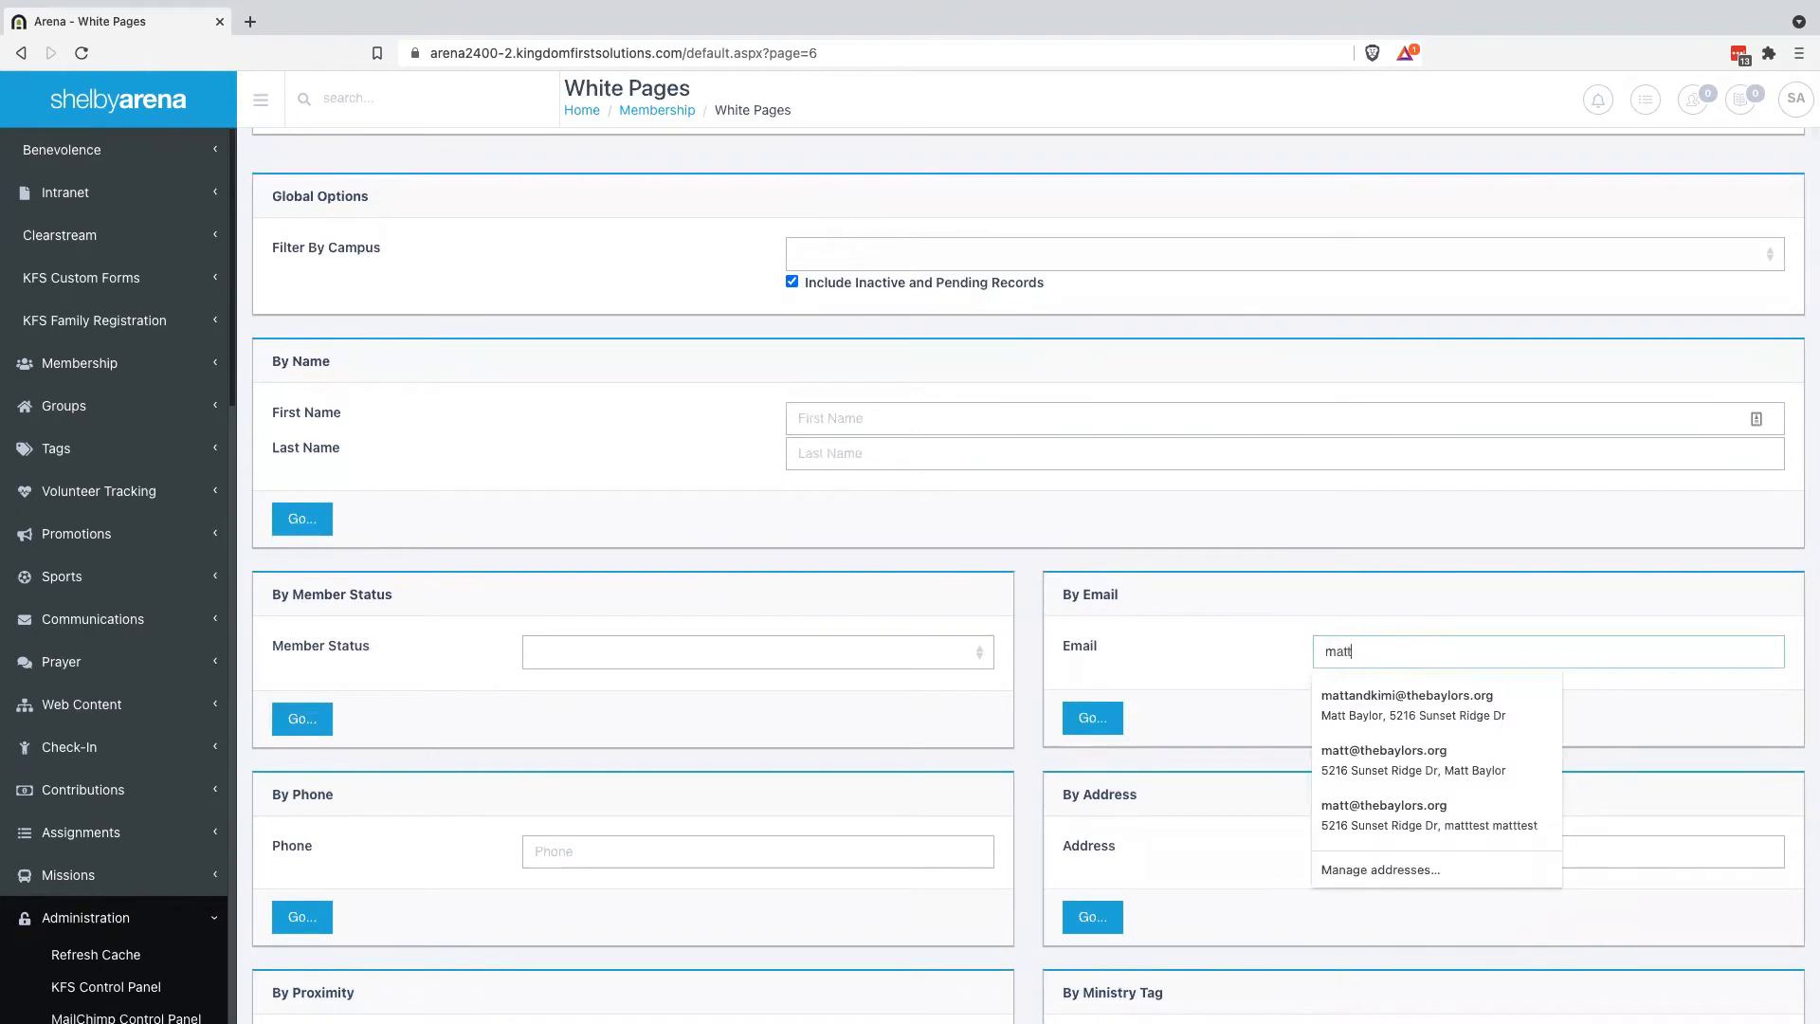
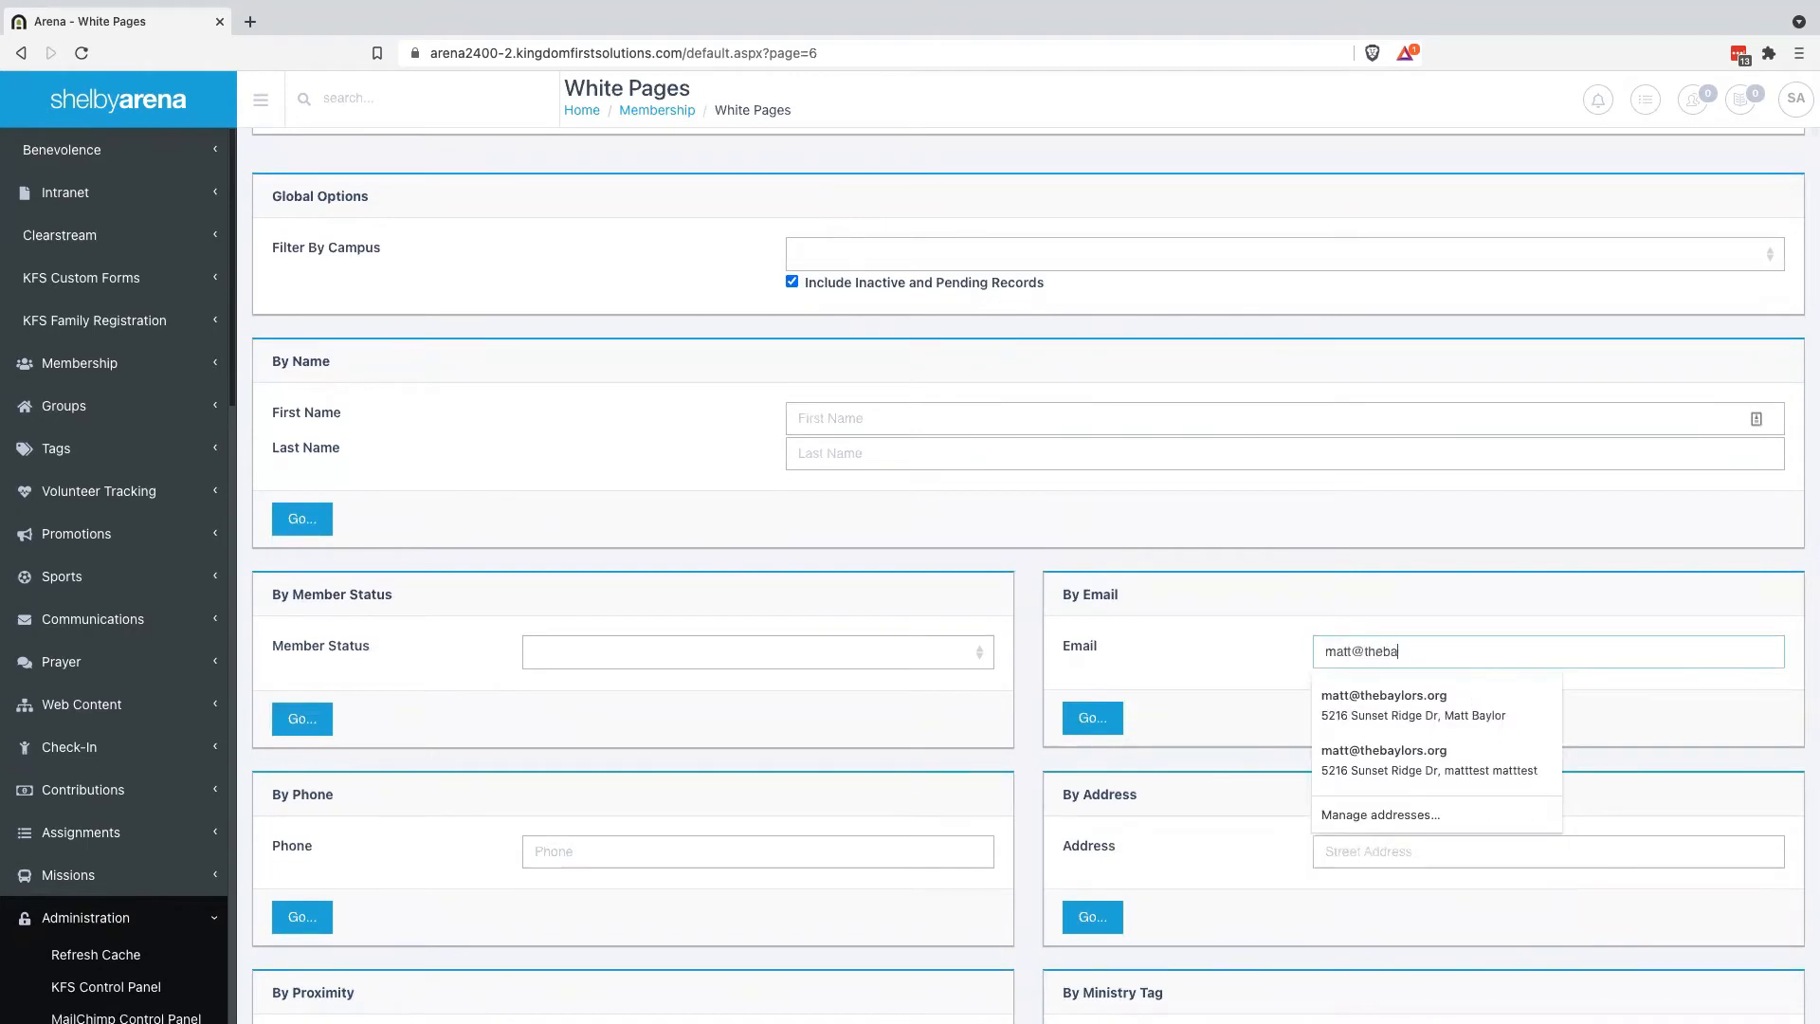
pyautogui.click(1155, 725)
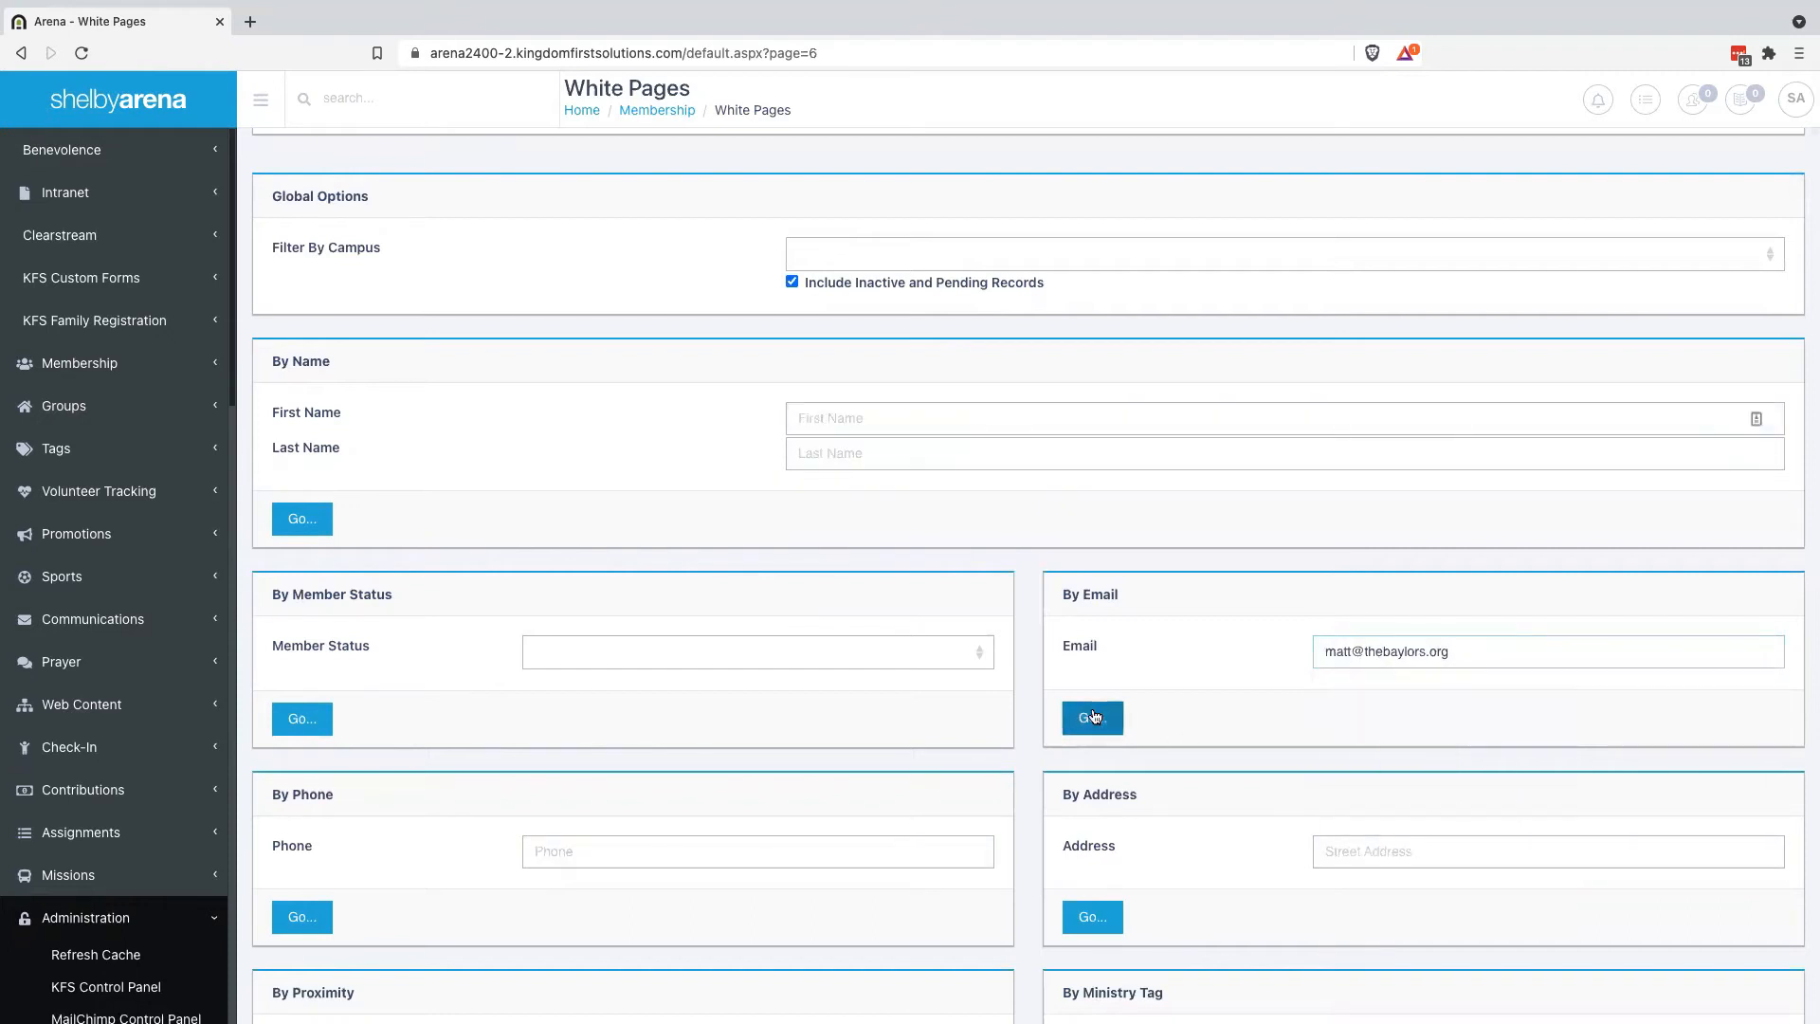
pyautogui.click(1094, 717)
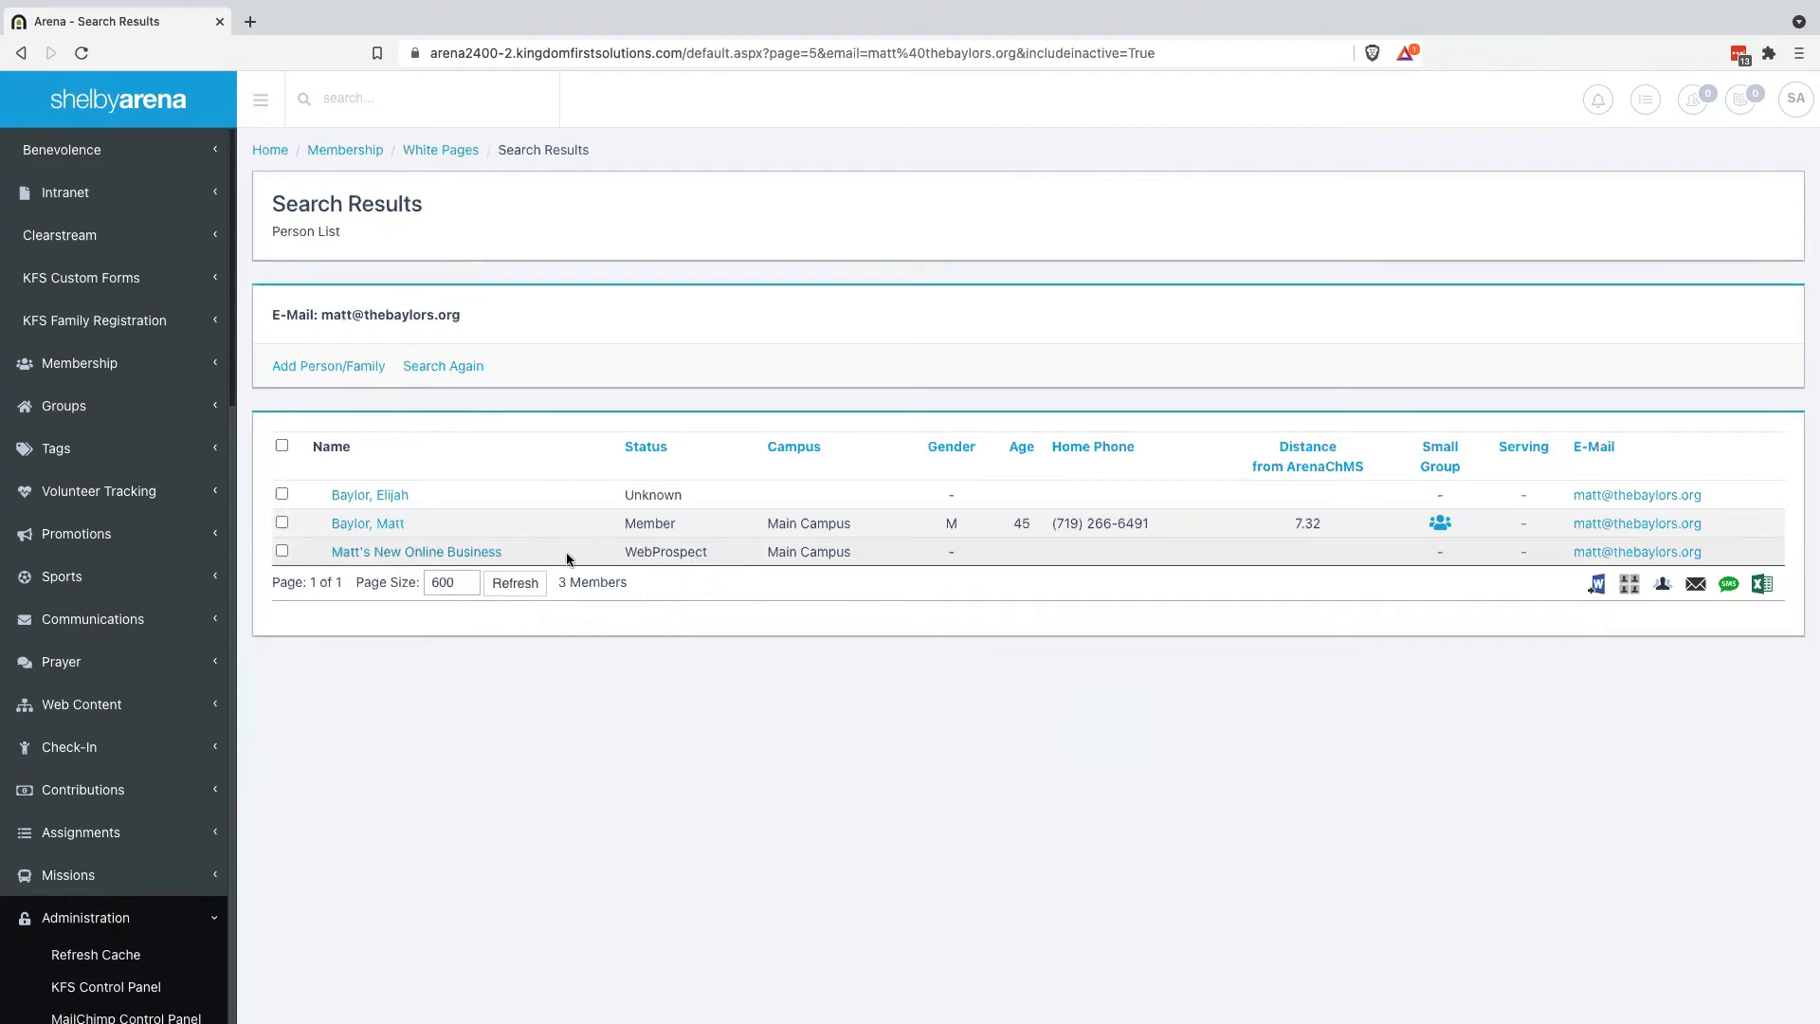
pyautogui.click(453, 556)
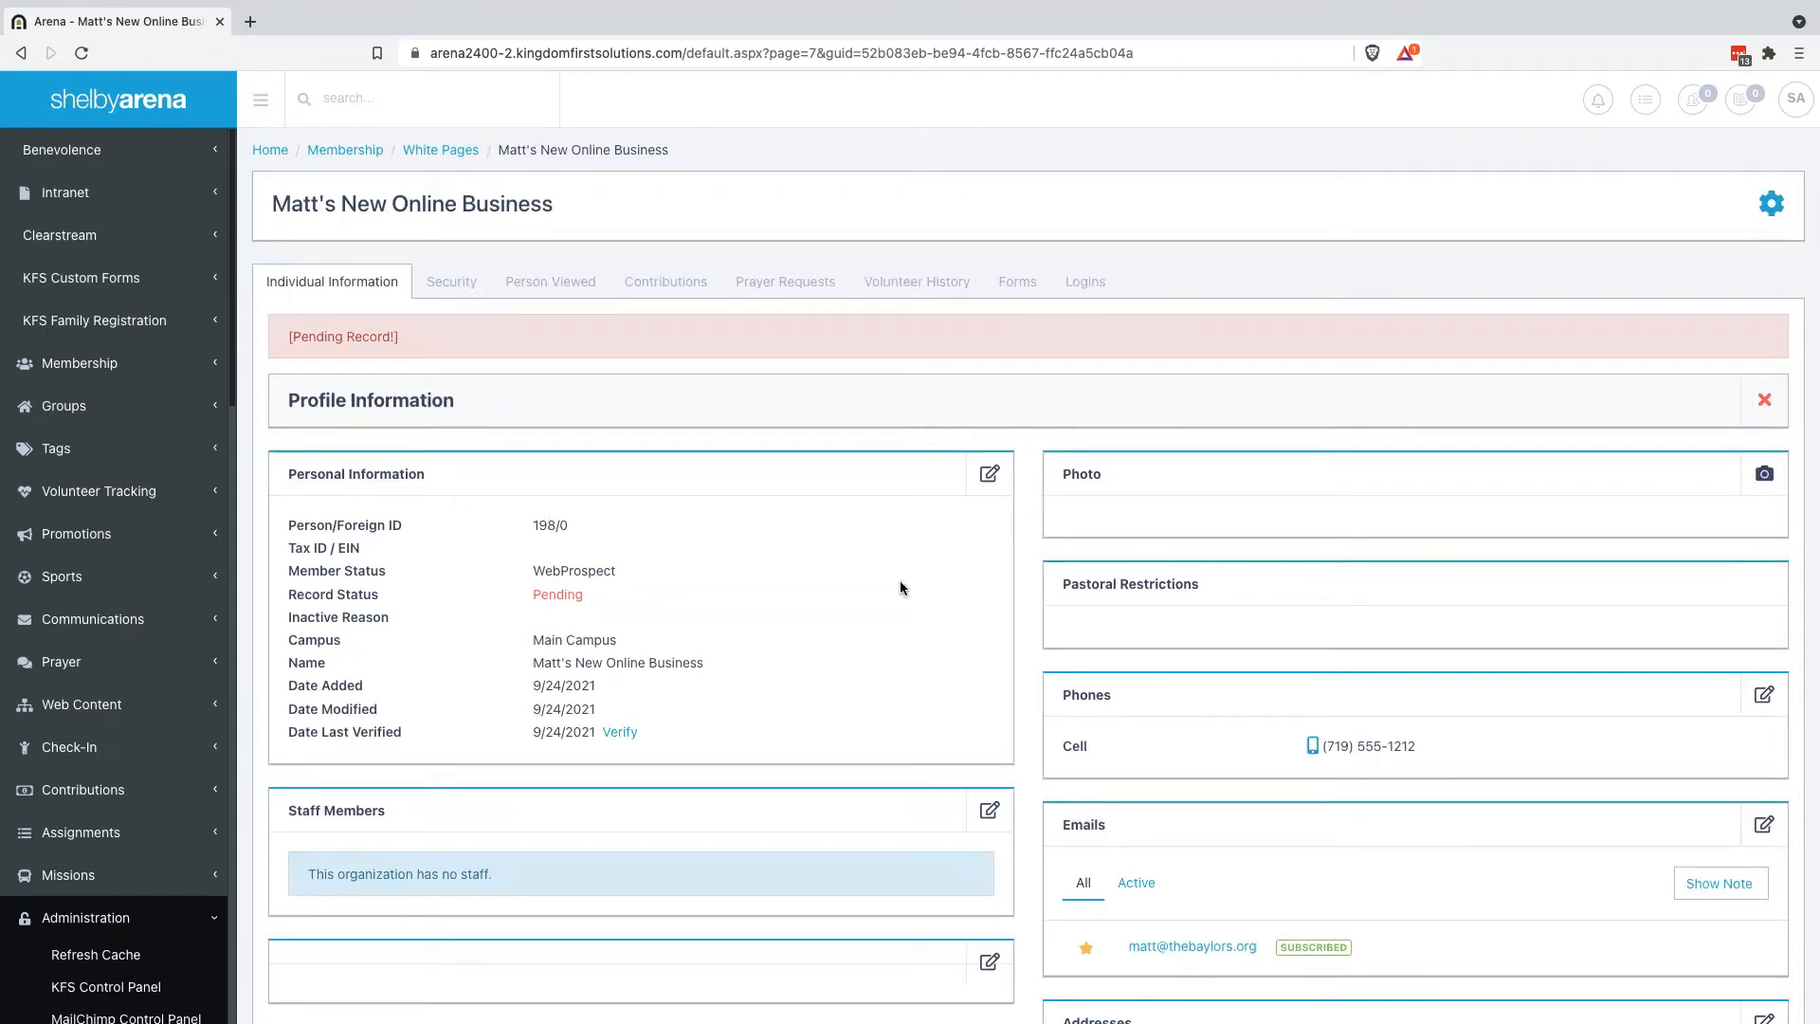
# Change the business's Record Status from Pending to Active, save, and reload the page
pyautogui.click(989, 474)
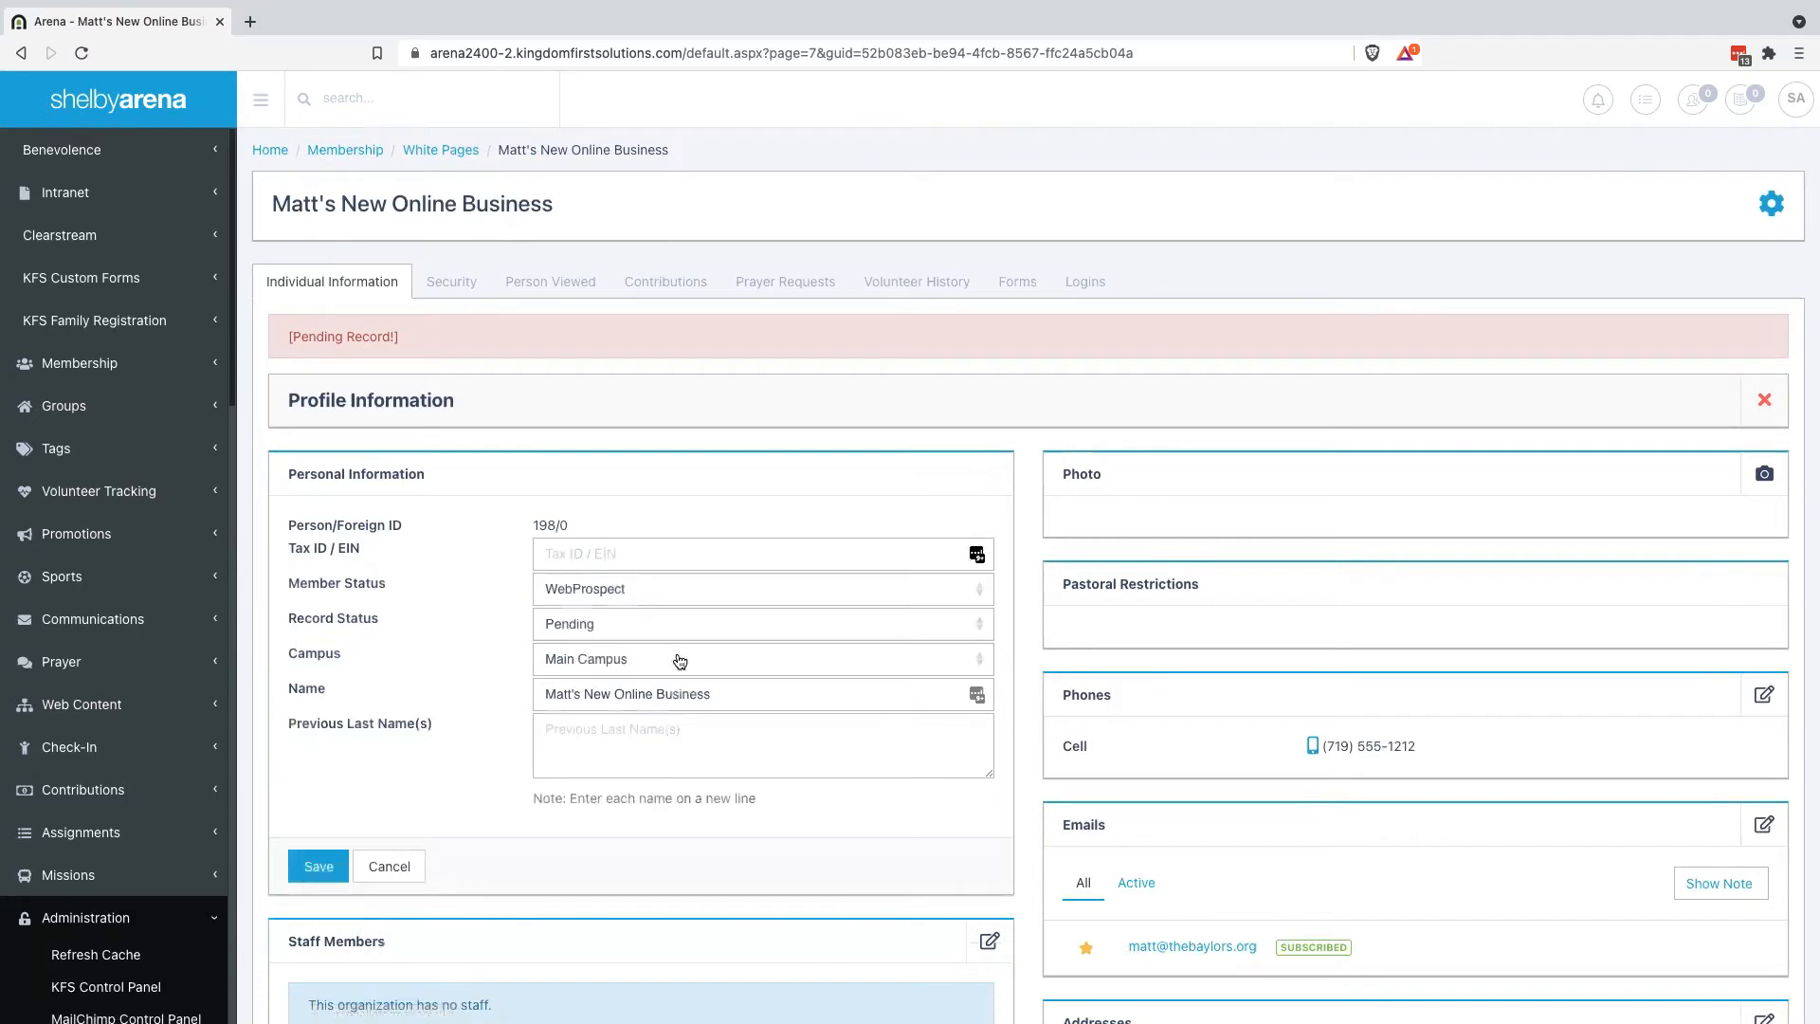
pyautogui.click(614, 626)
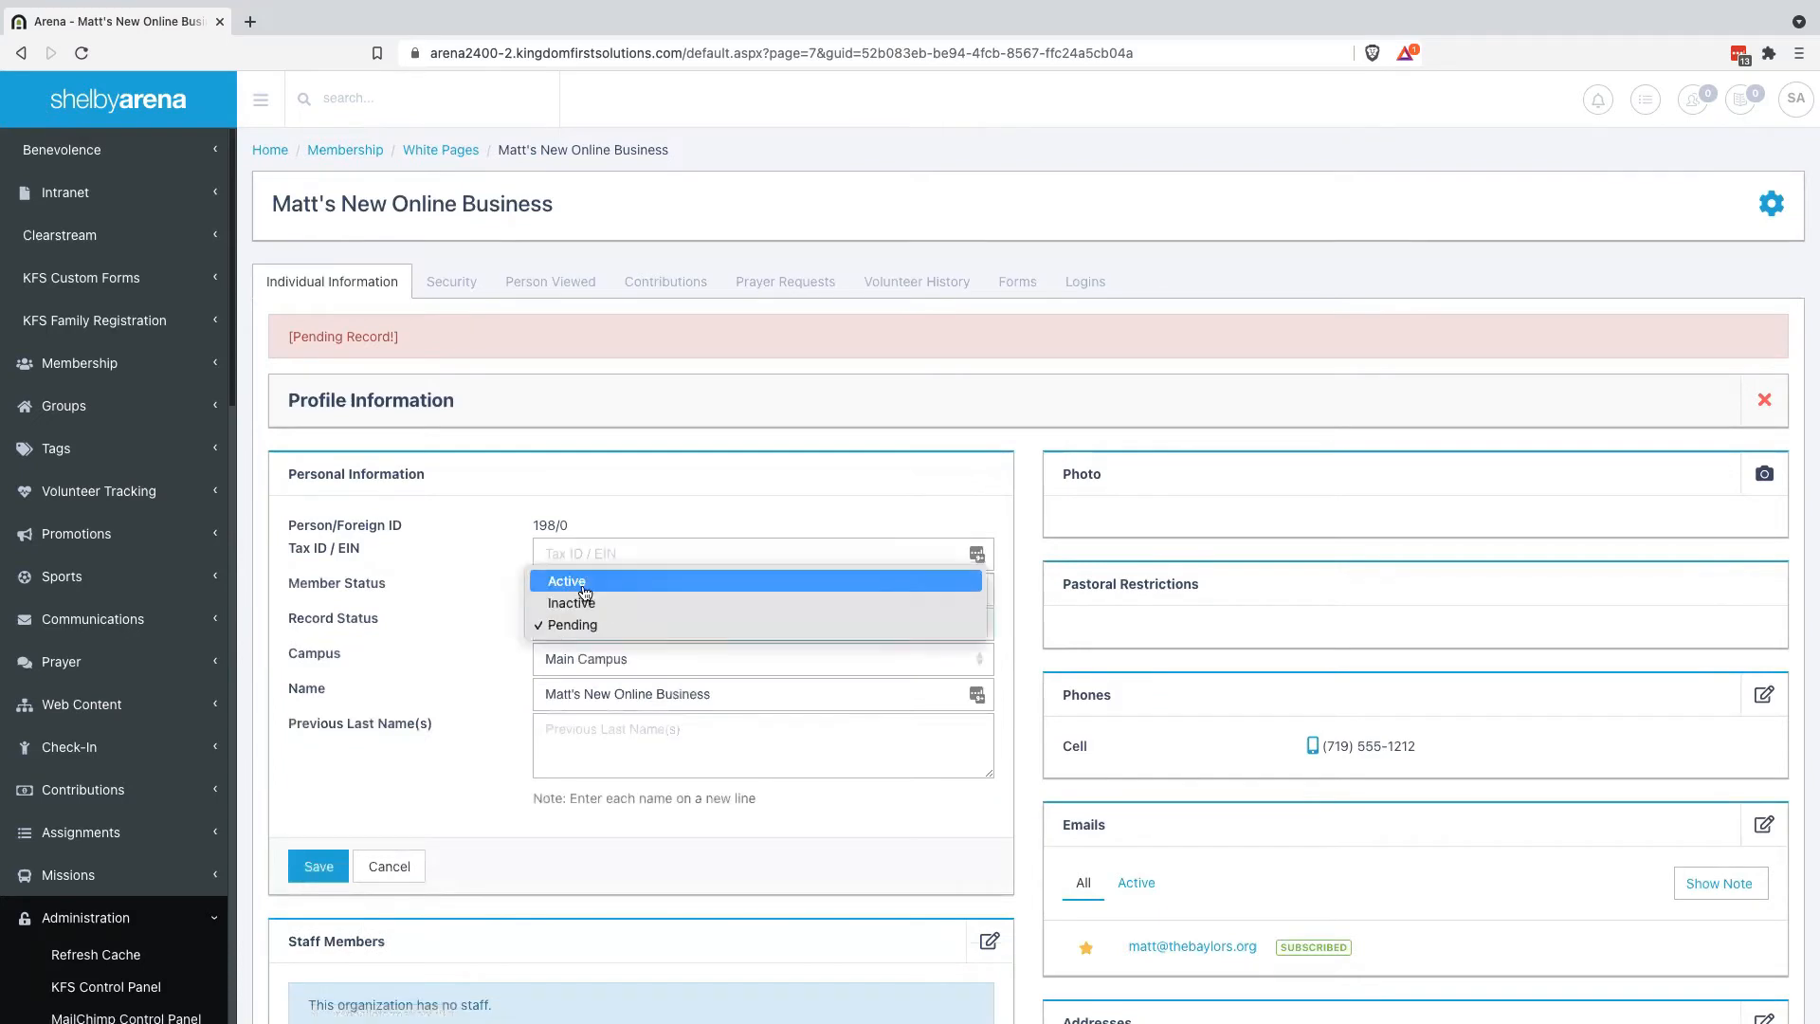
pyautogui.click(581, 584)
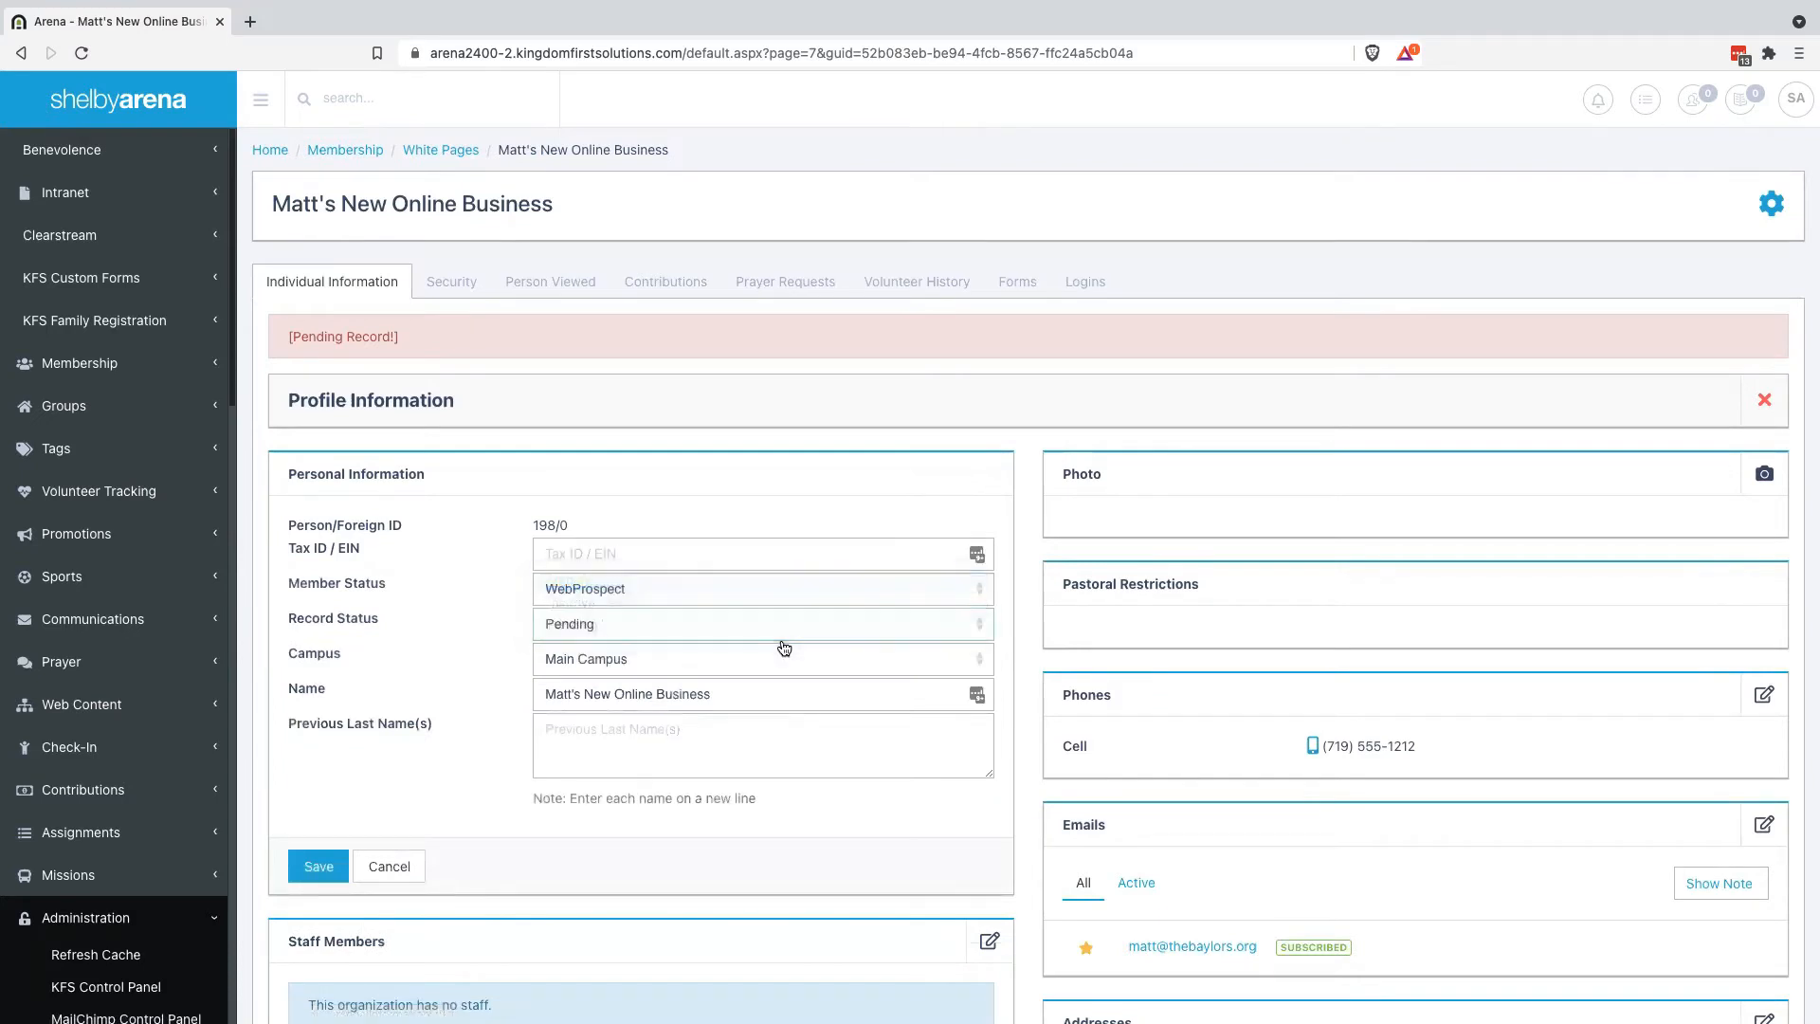
pyautogui.click(318, 866)
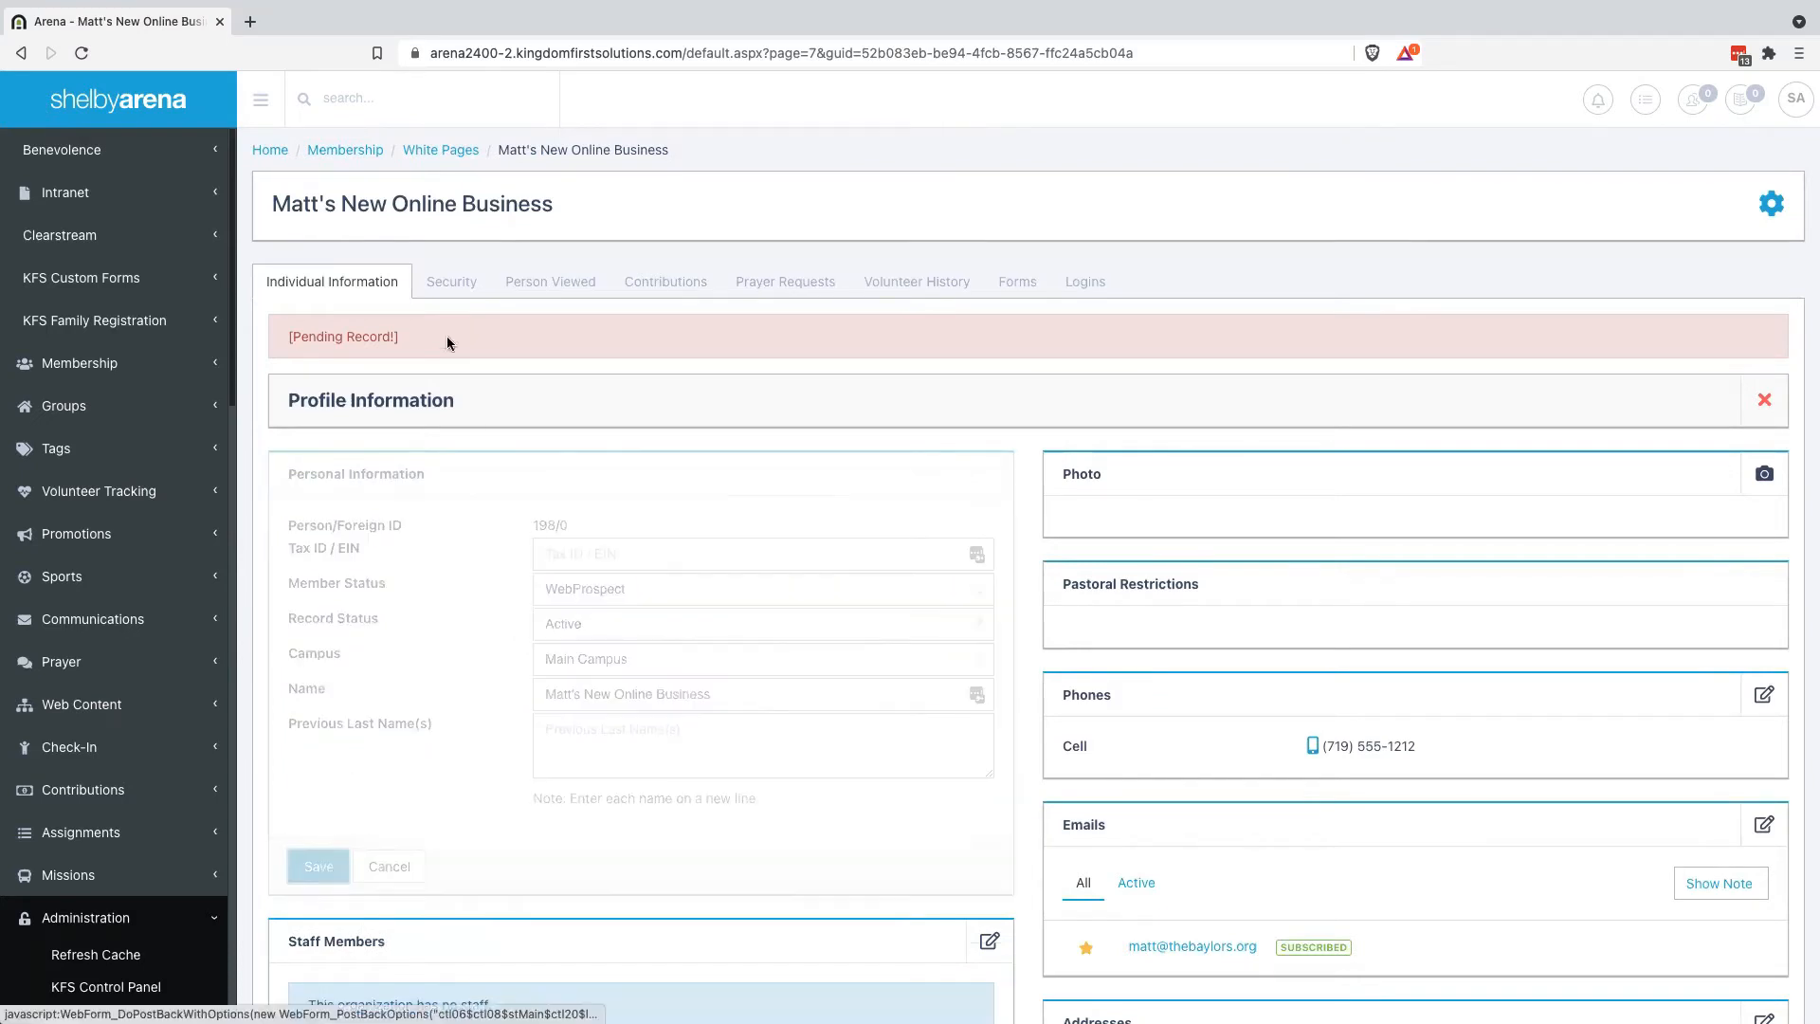
pyautogui.click(1170, 52)
pyautogui.press('Return')
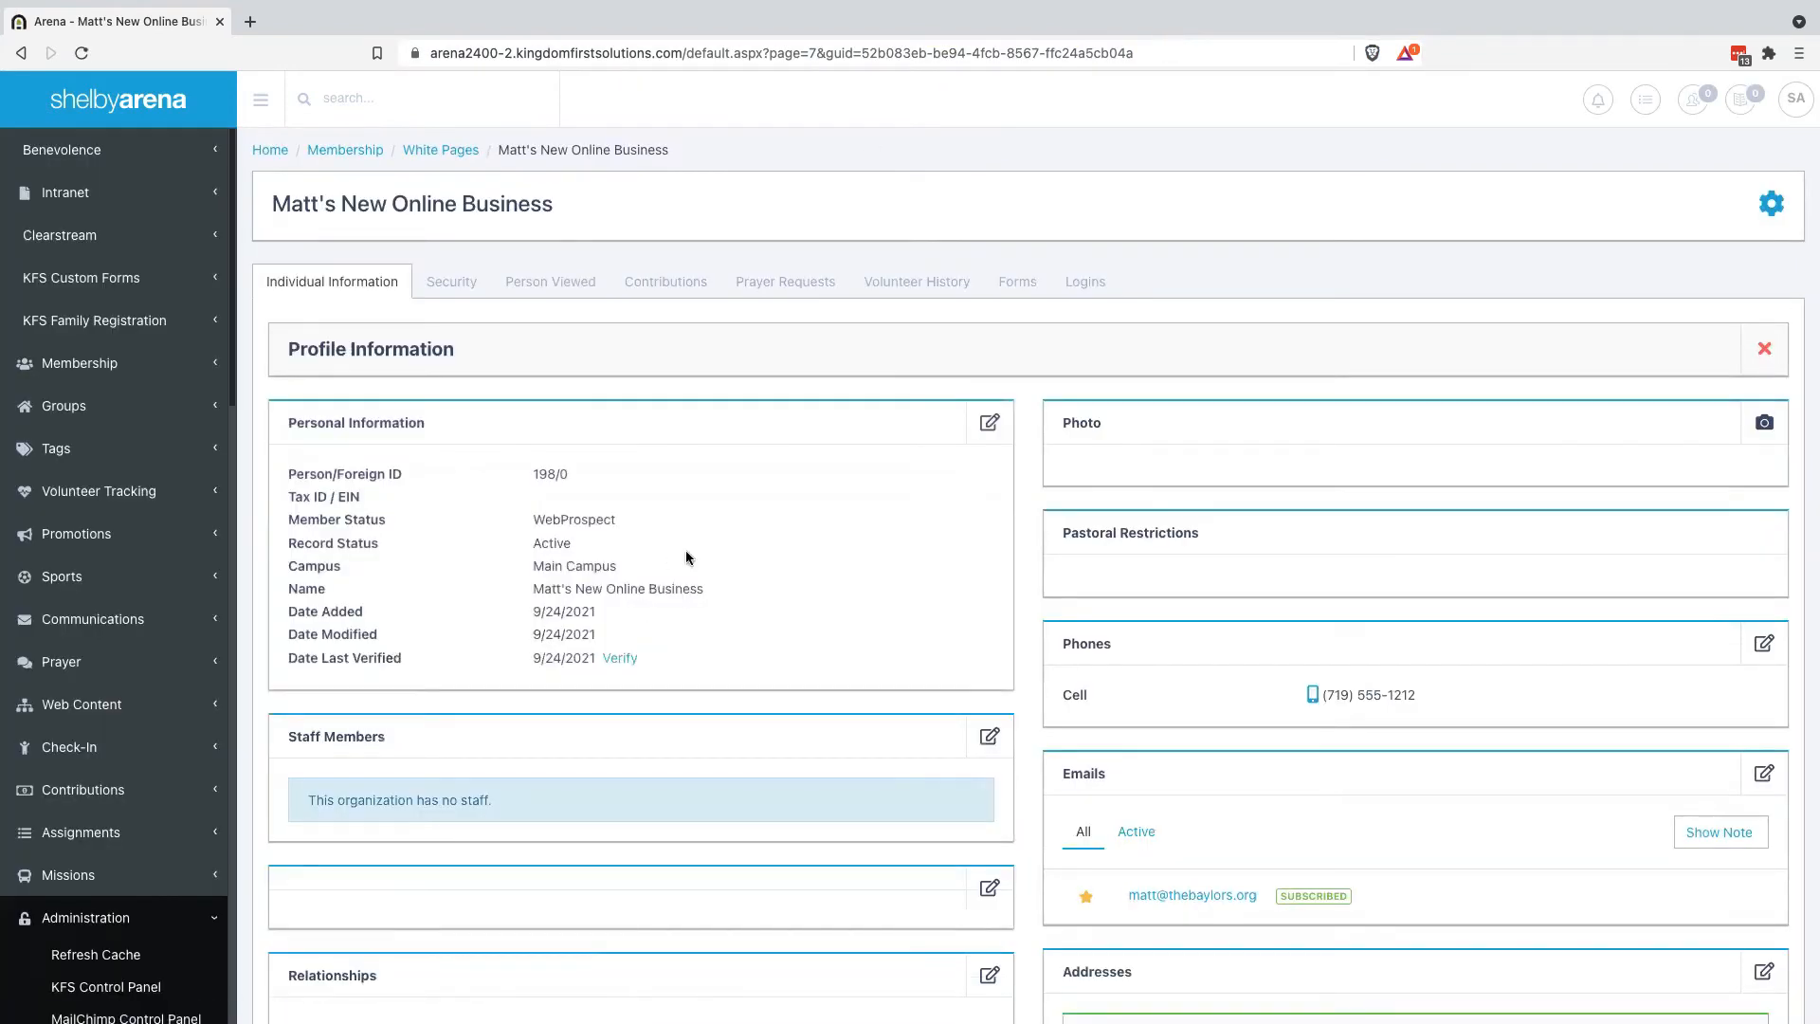
# Reopen the Personal Information editor and cancel it without changes
pyautogui.scroll(-1, 805, 615)
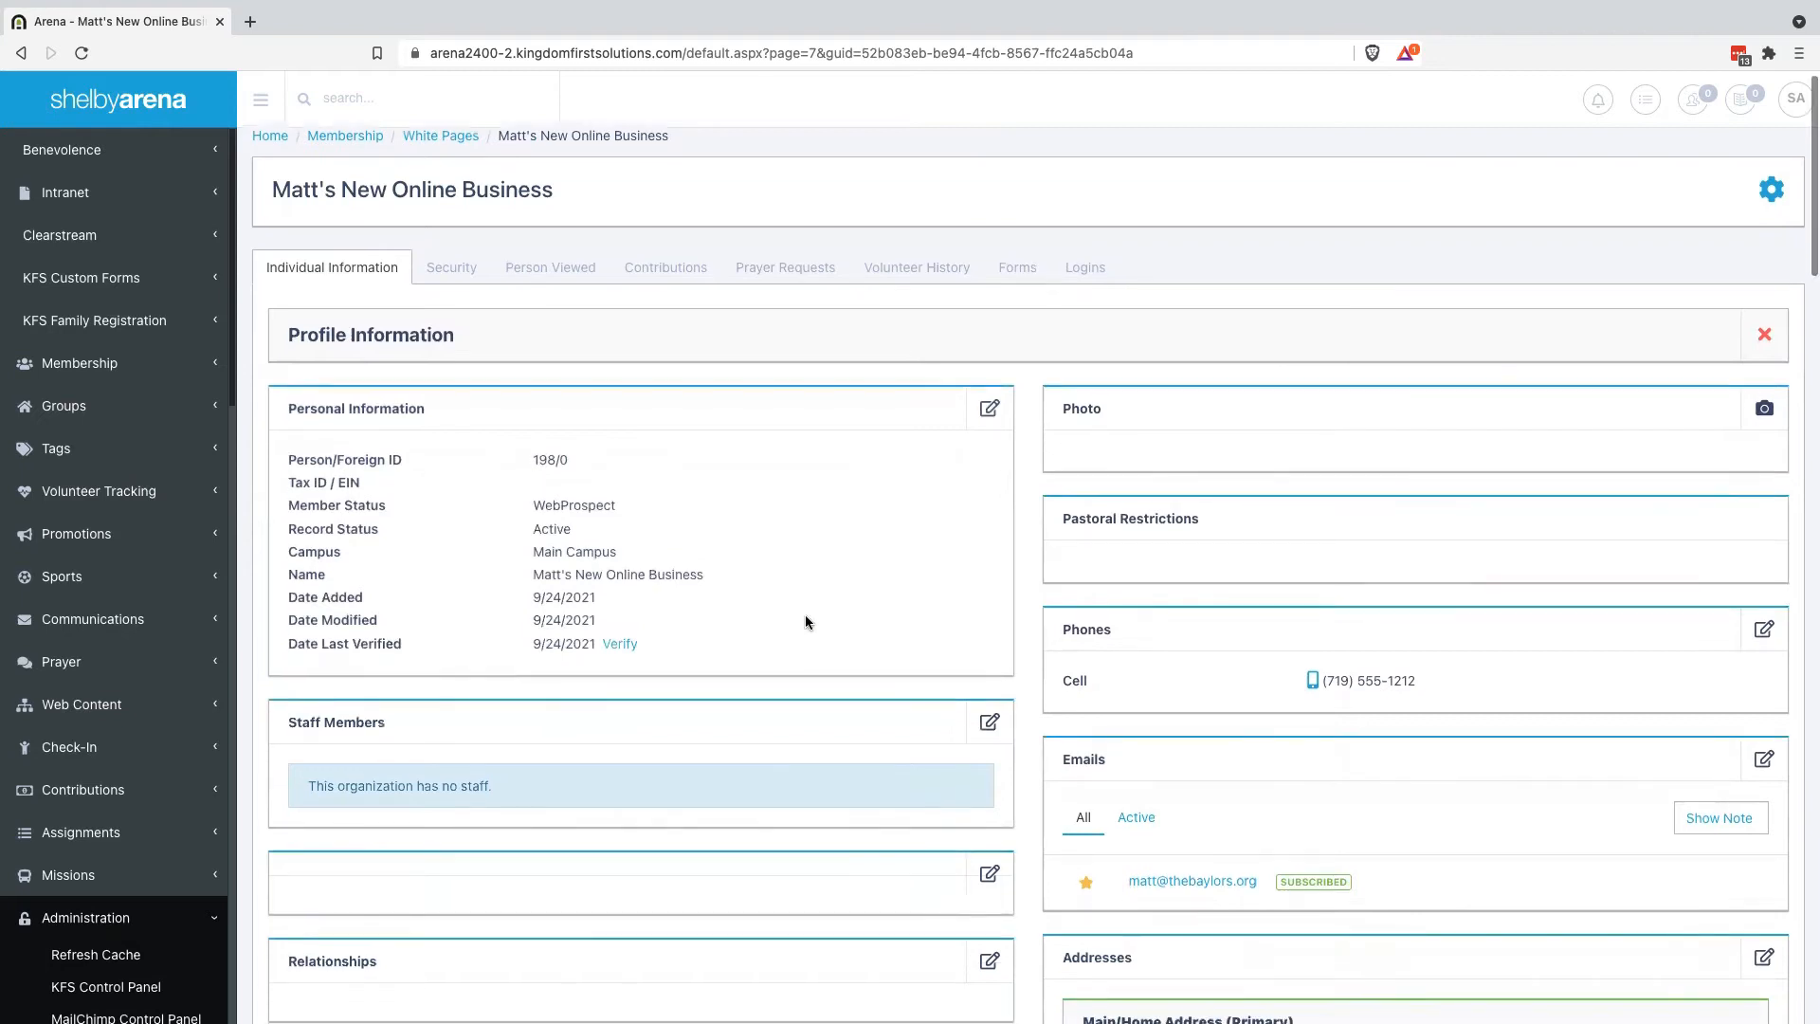
pyautogui.click(987, 413)
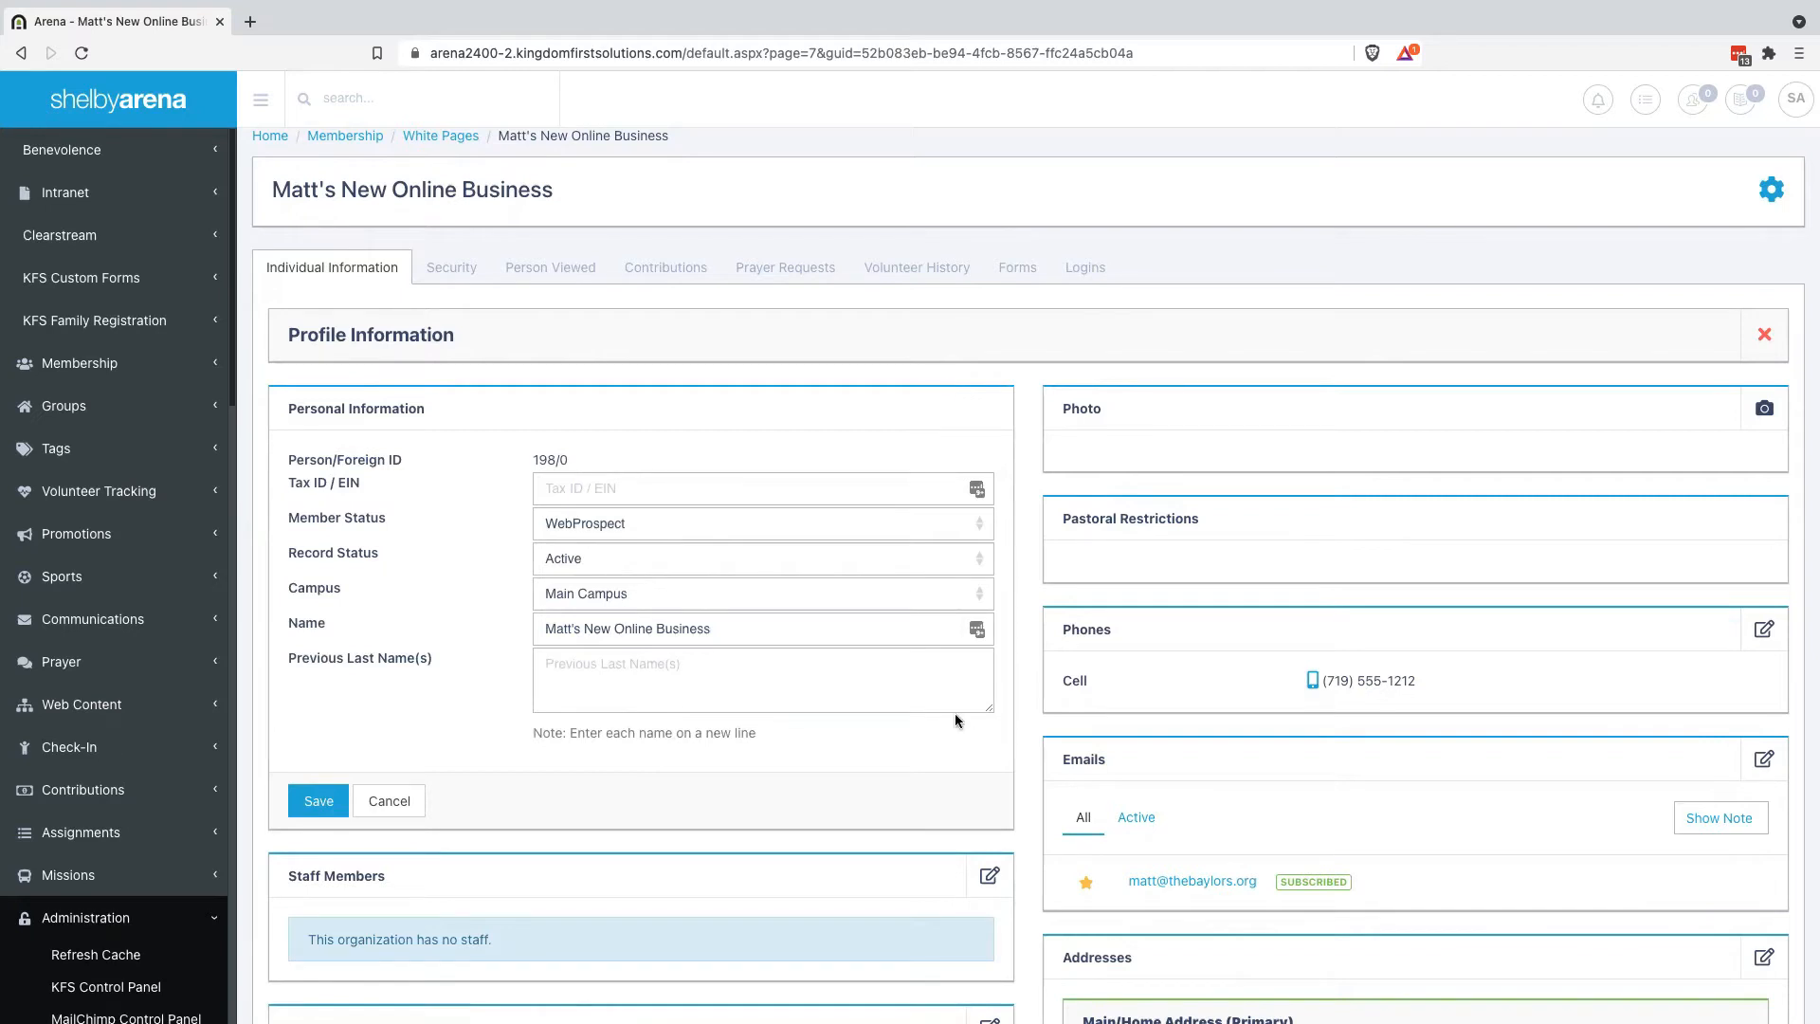
pyautogui.click(394, 801)
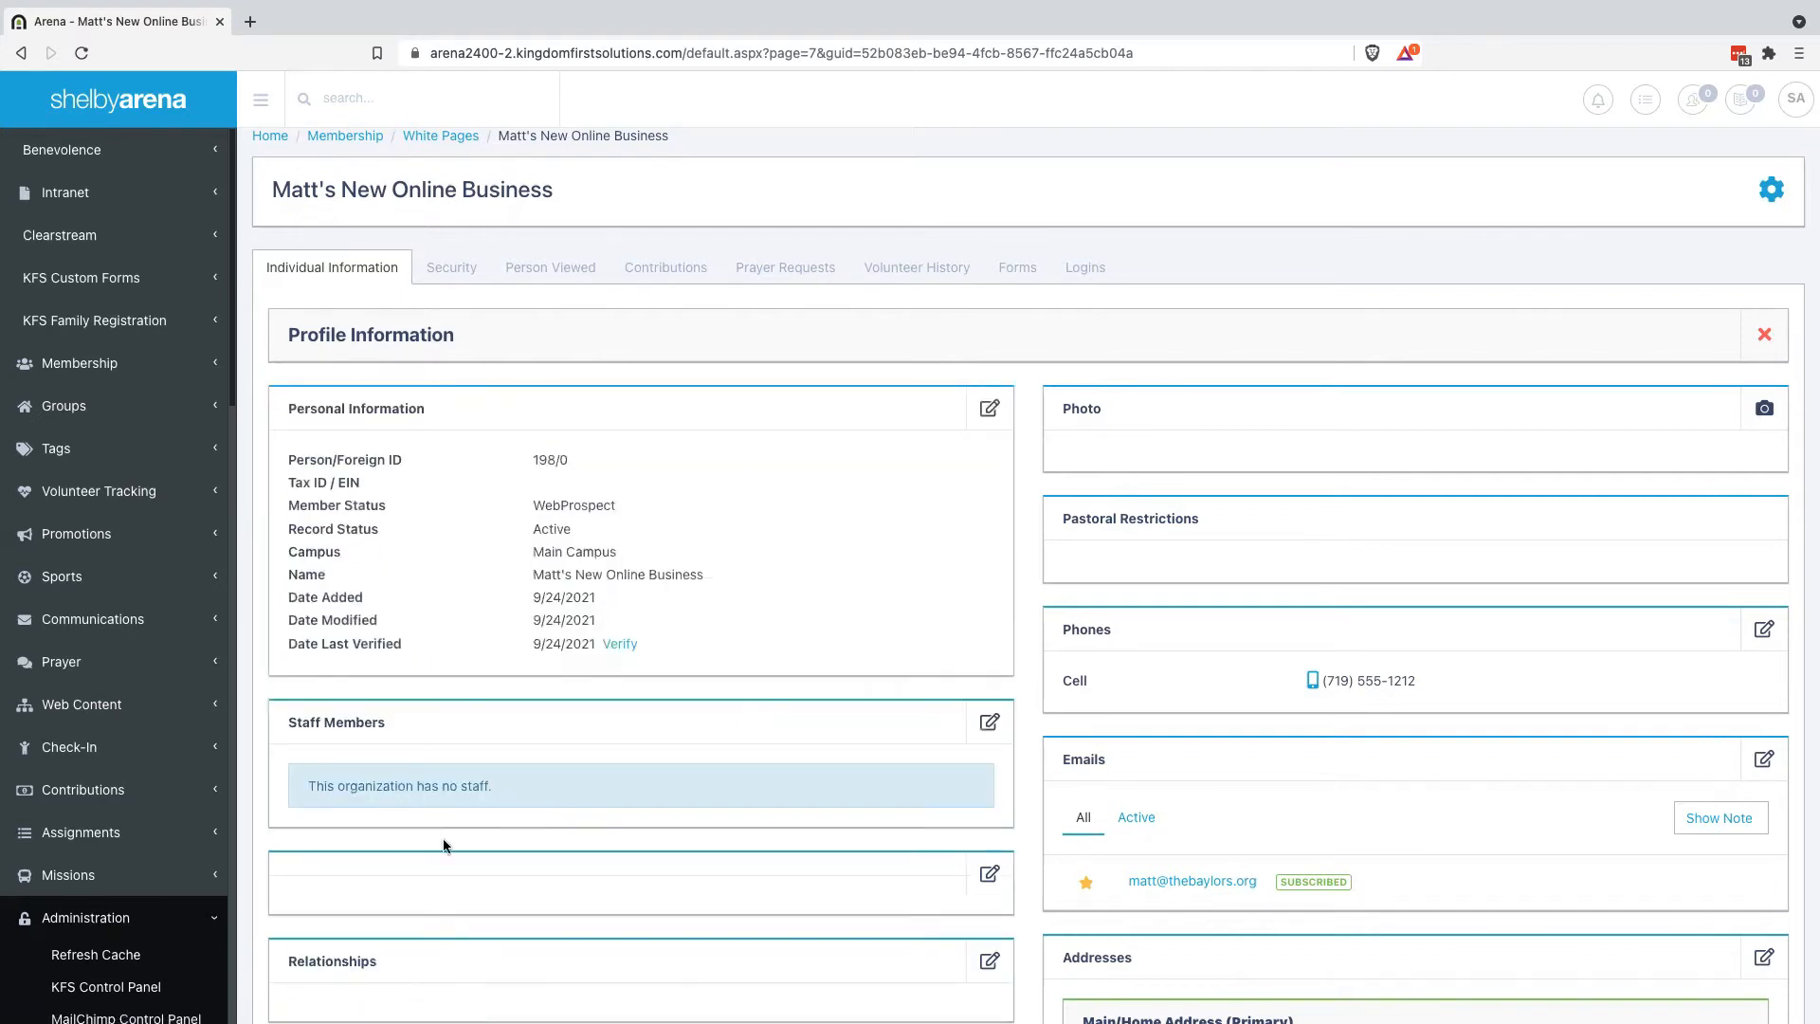
pyautogui.scroll(-5, 442, 838)
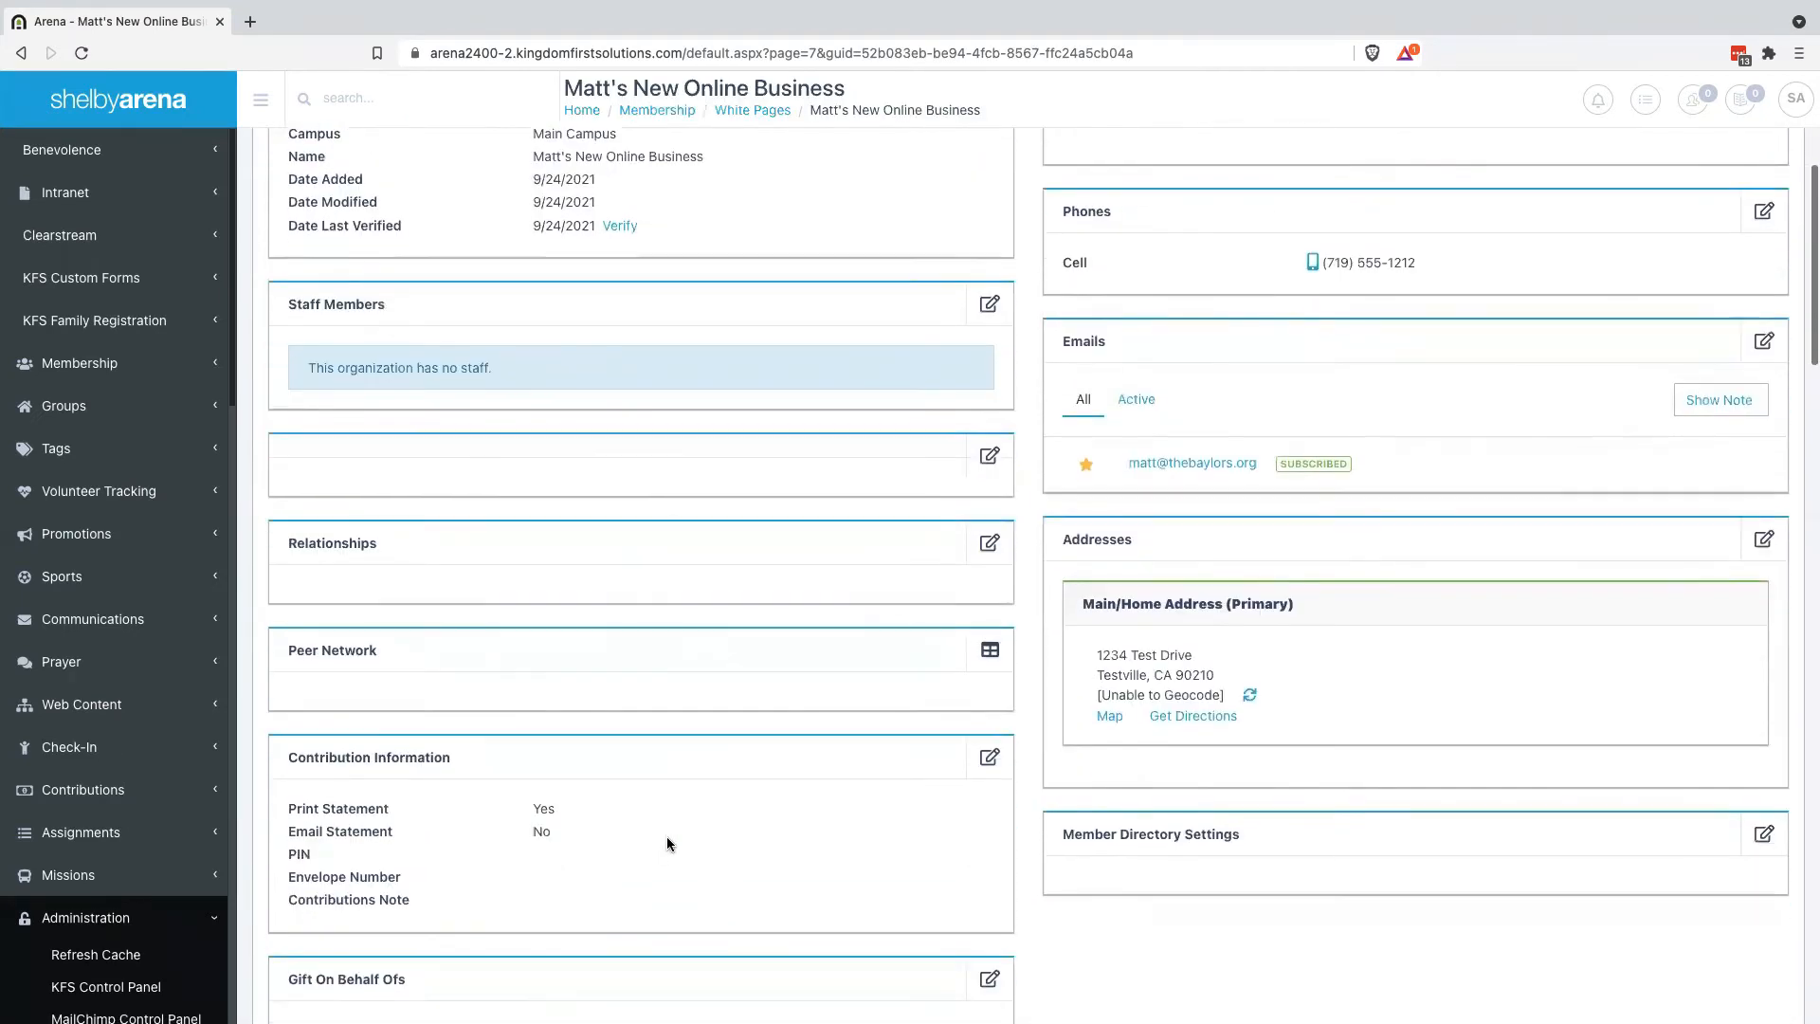
pyautogui.scroll(-4, 668, 844)
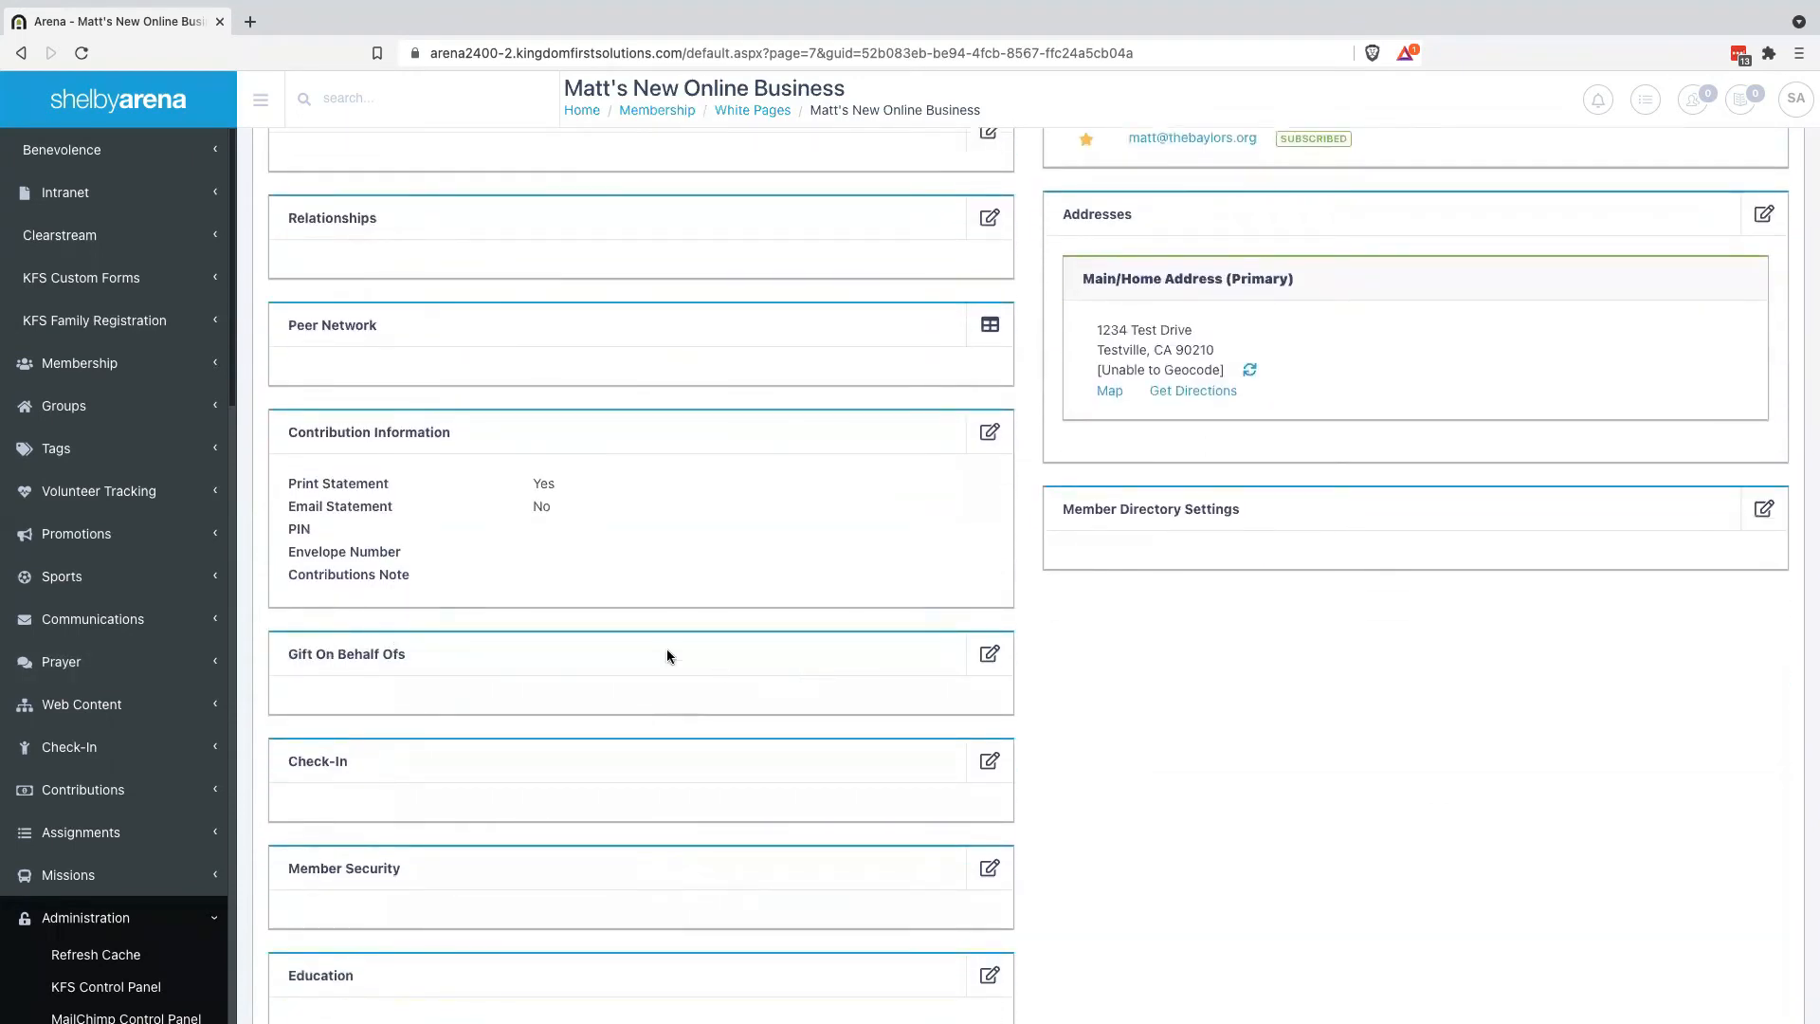
# Start editing Gift On Behalf Ofs and run a person search using parts of the member's name
pyautogui.click(989, 656)
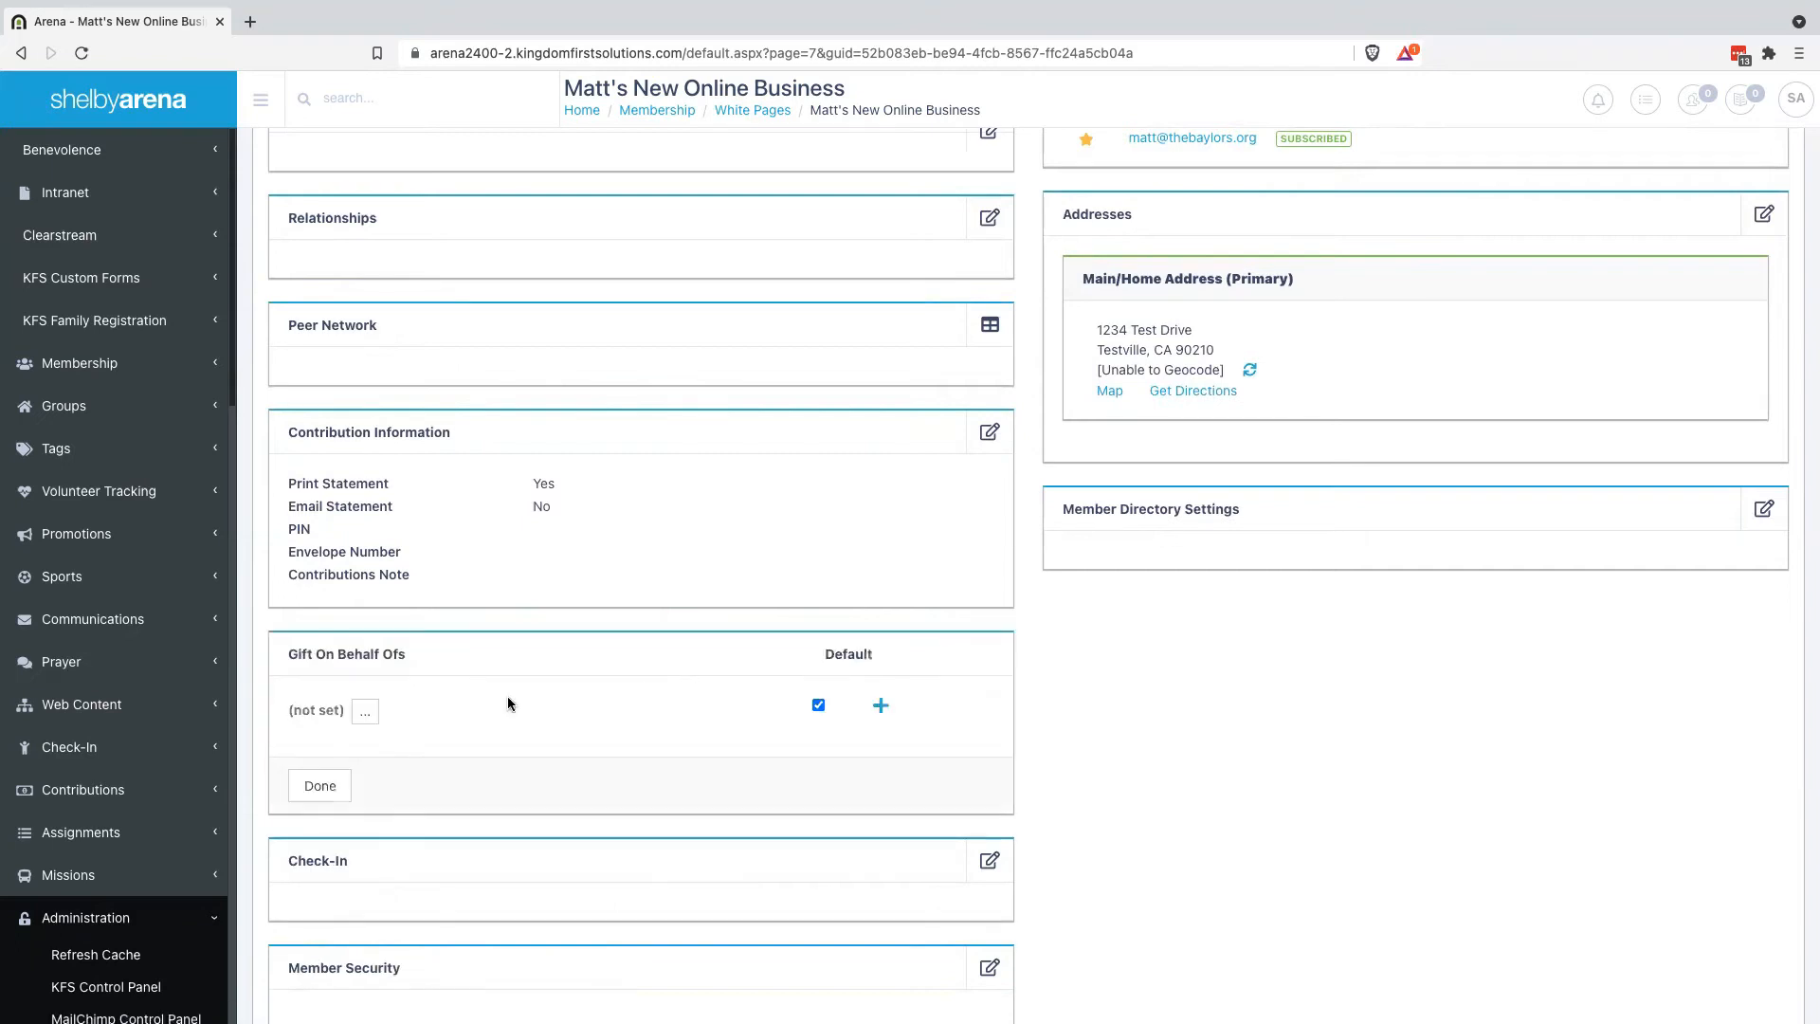
pyautogui.click(367, 711)
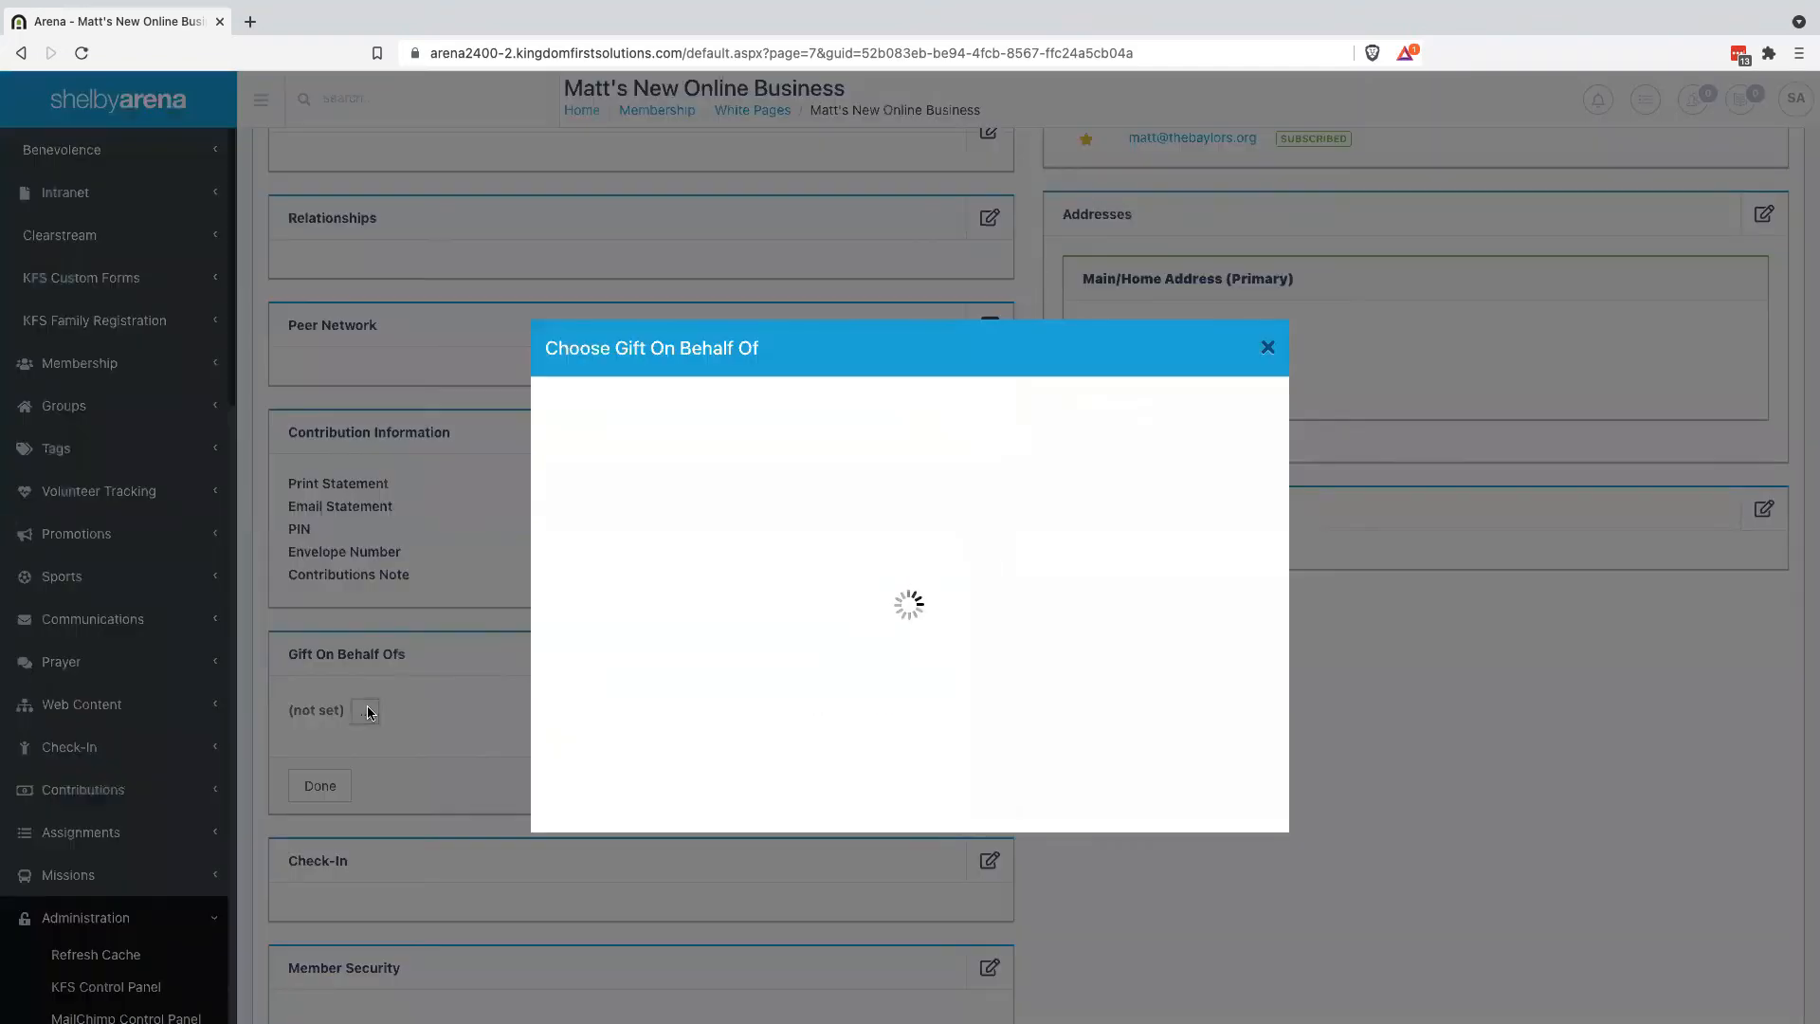
pyautogui.write('matt')
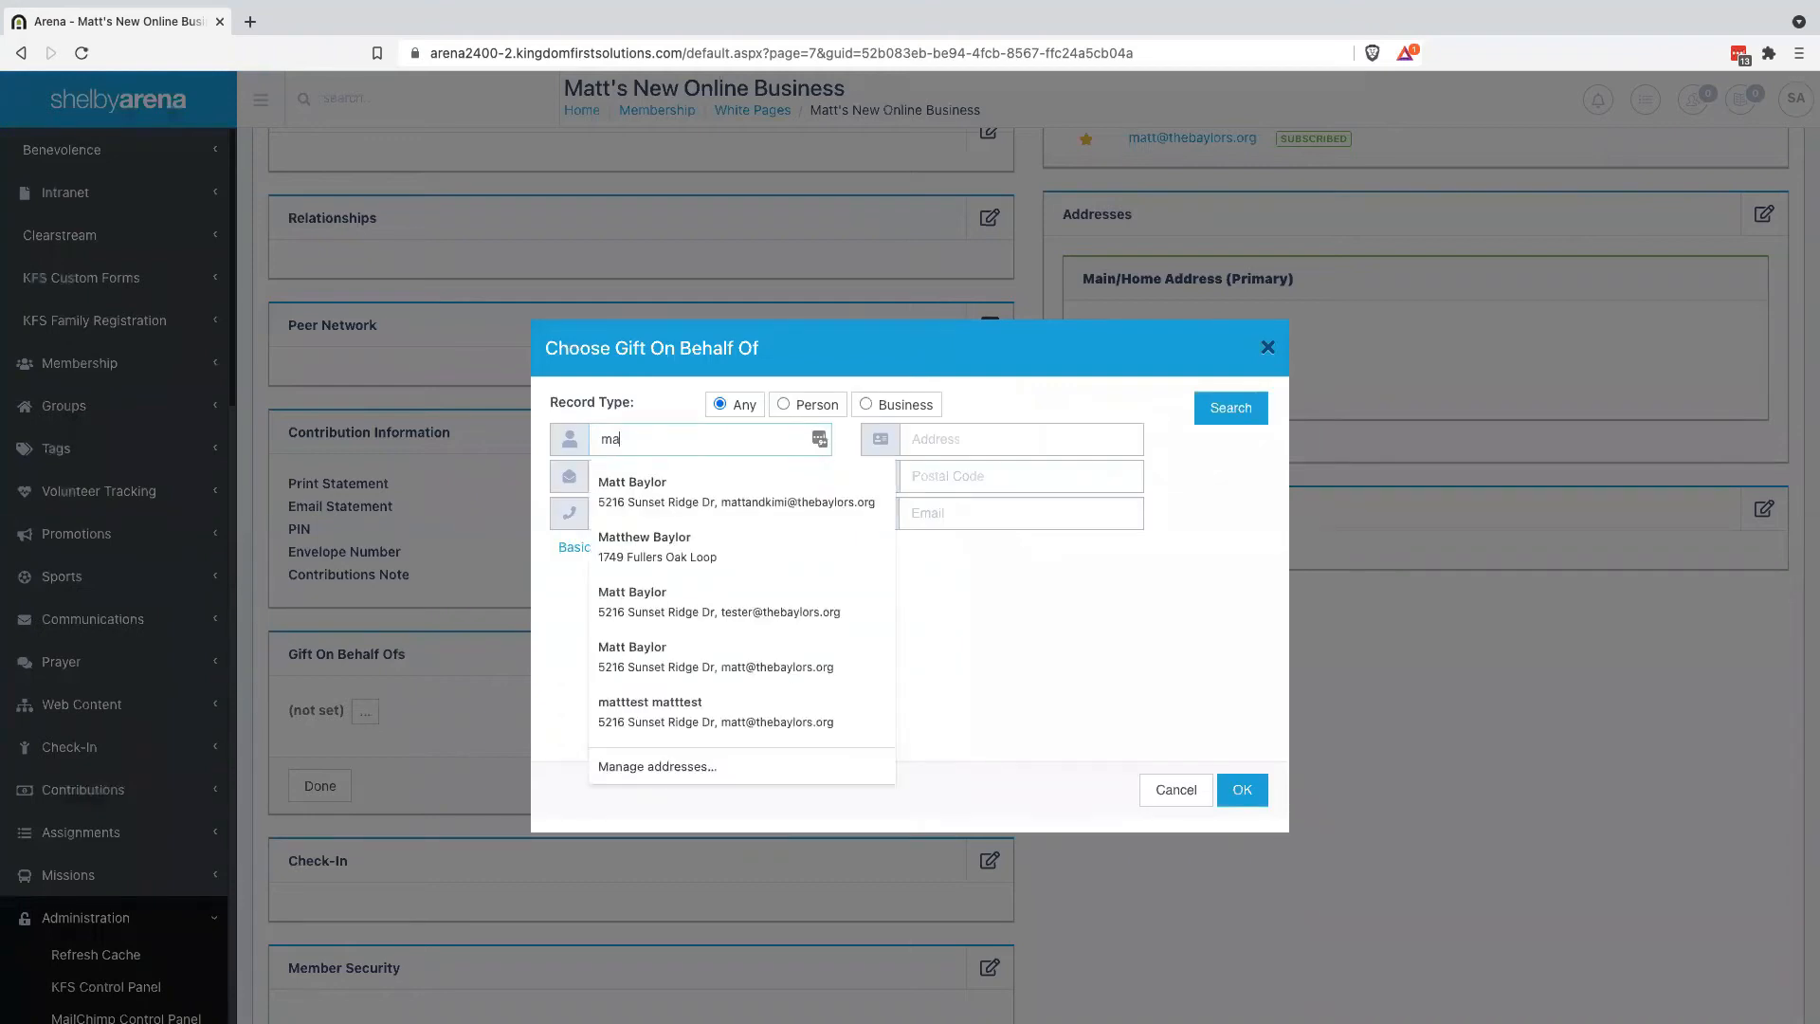
pyautogui.press('Tab')
pyautogui.write('Bay')
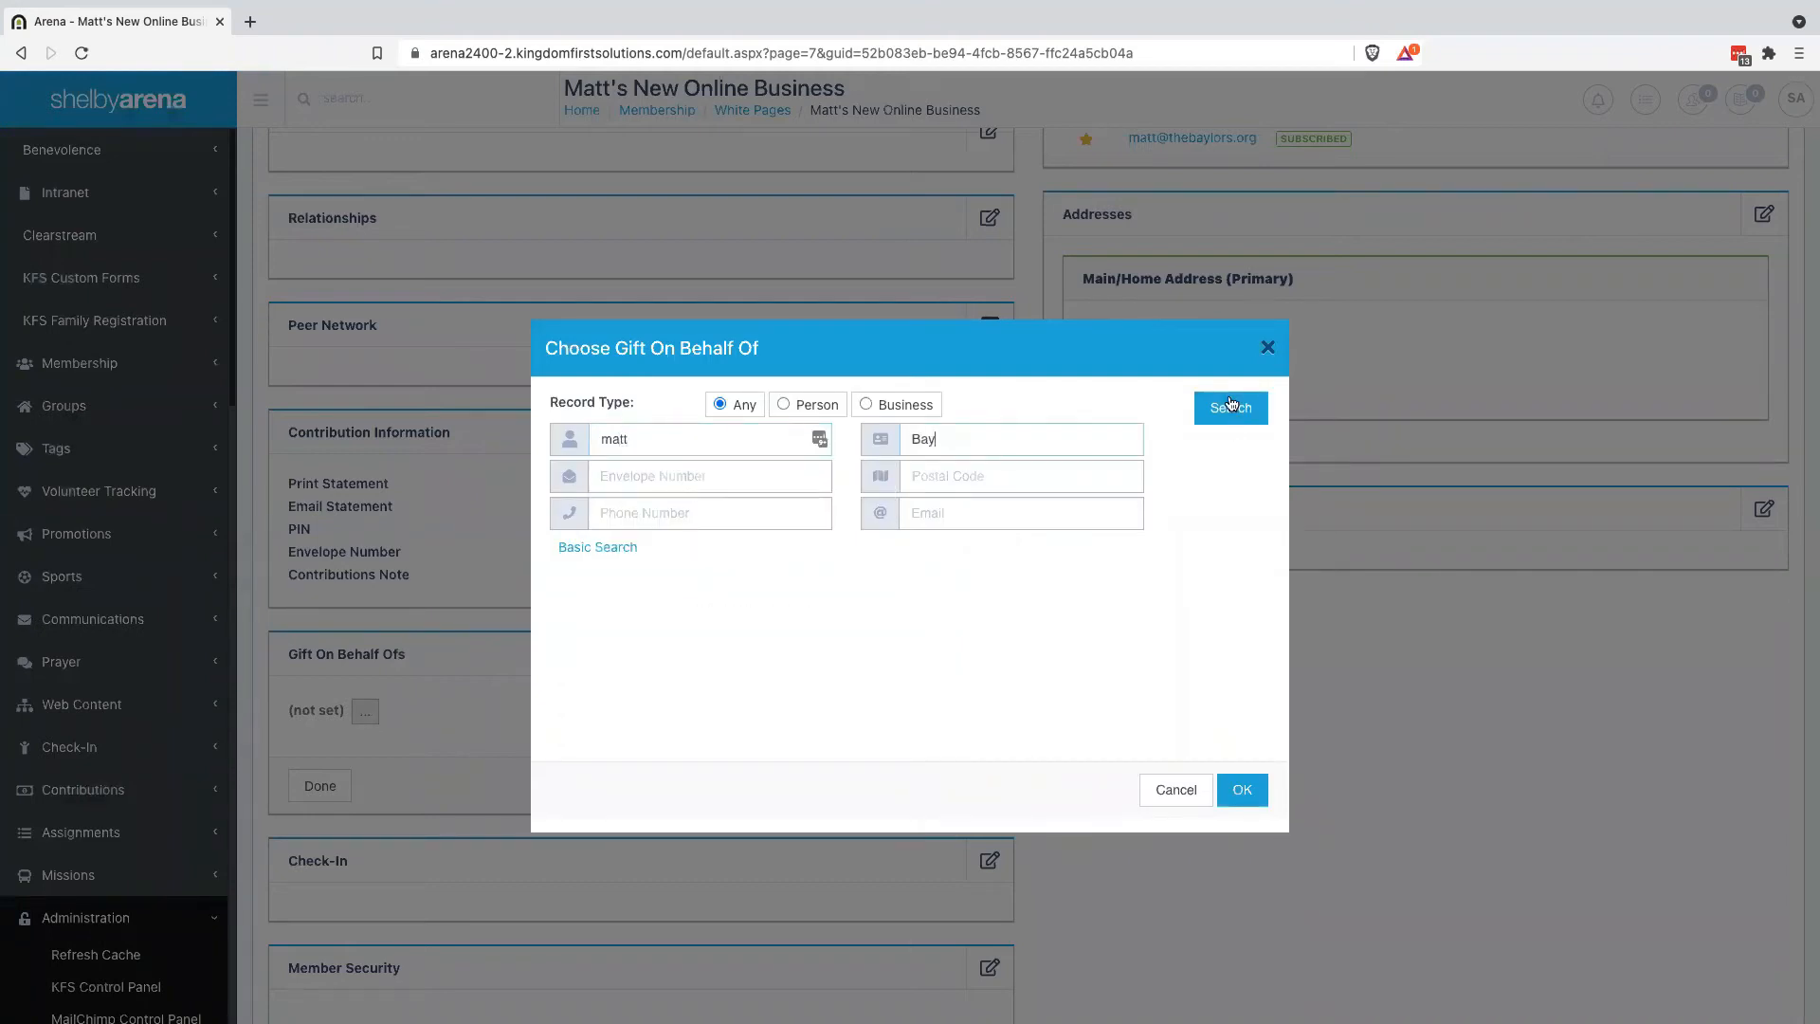
pyautogui.click(1231, 407)
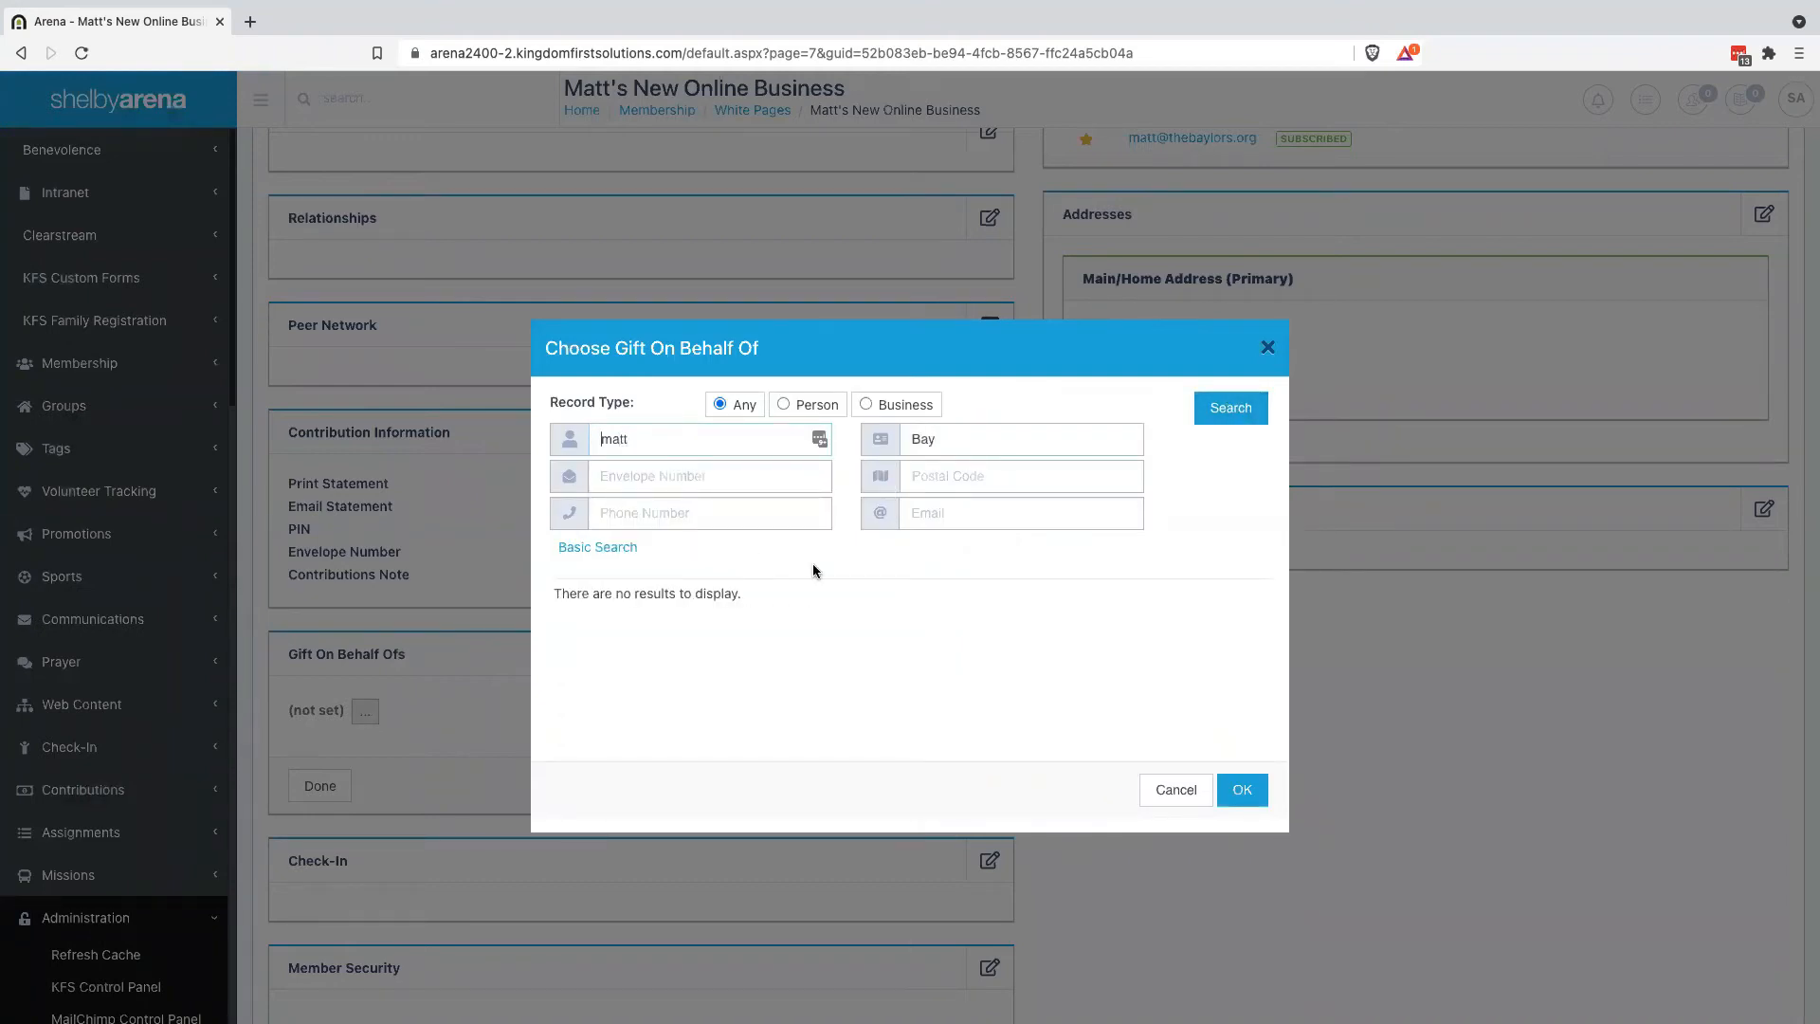
# Clear the search fields, search by the member's full name, and confirm the matching member
pyautogui.doubleClick(639, 442)
pyautogui.press('BackSpace')
pyautogui.doubleClick(978, 441)
pyautogui.press('BackSpace')
pyautogui.click(678, 443)
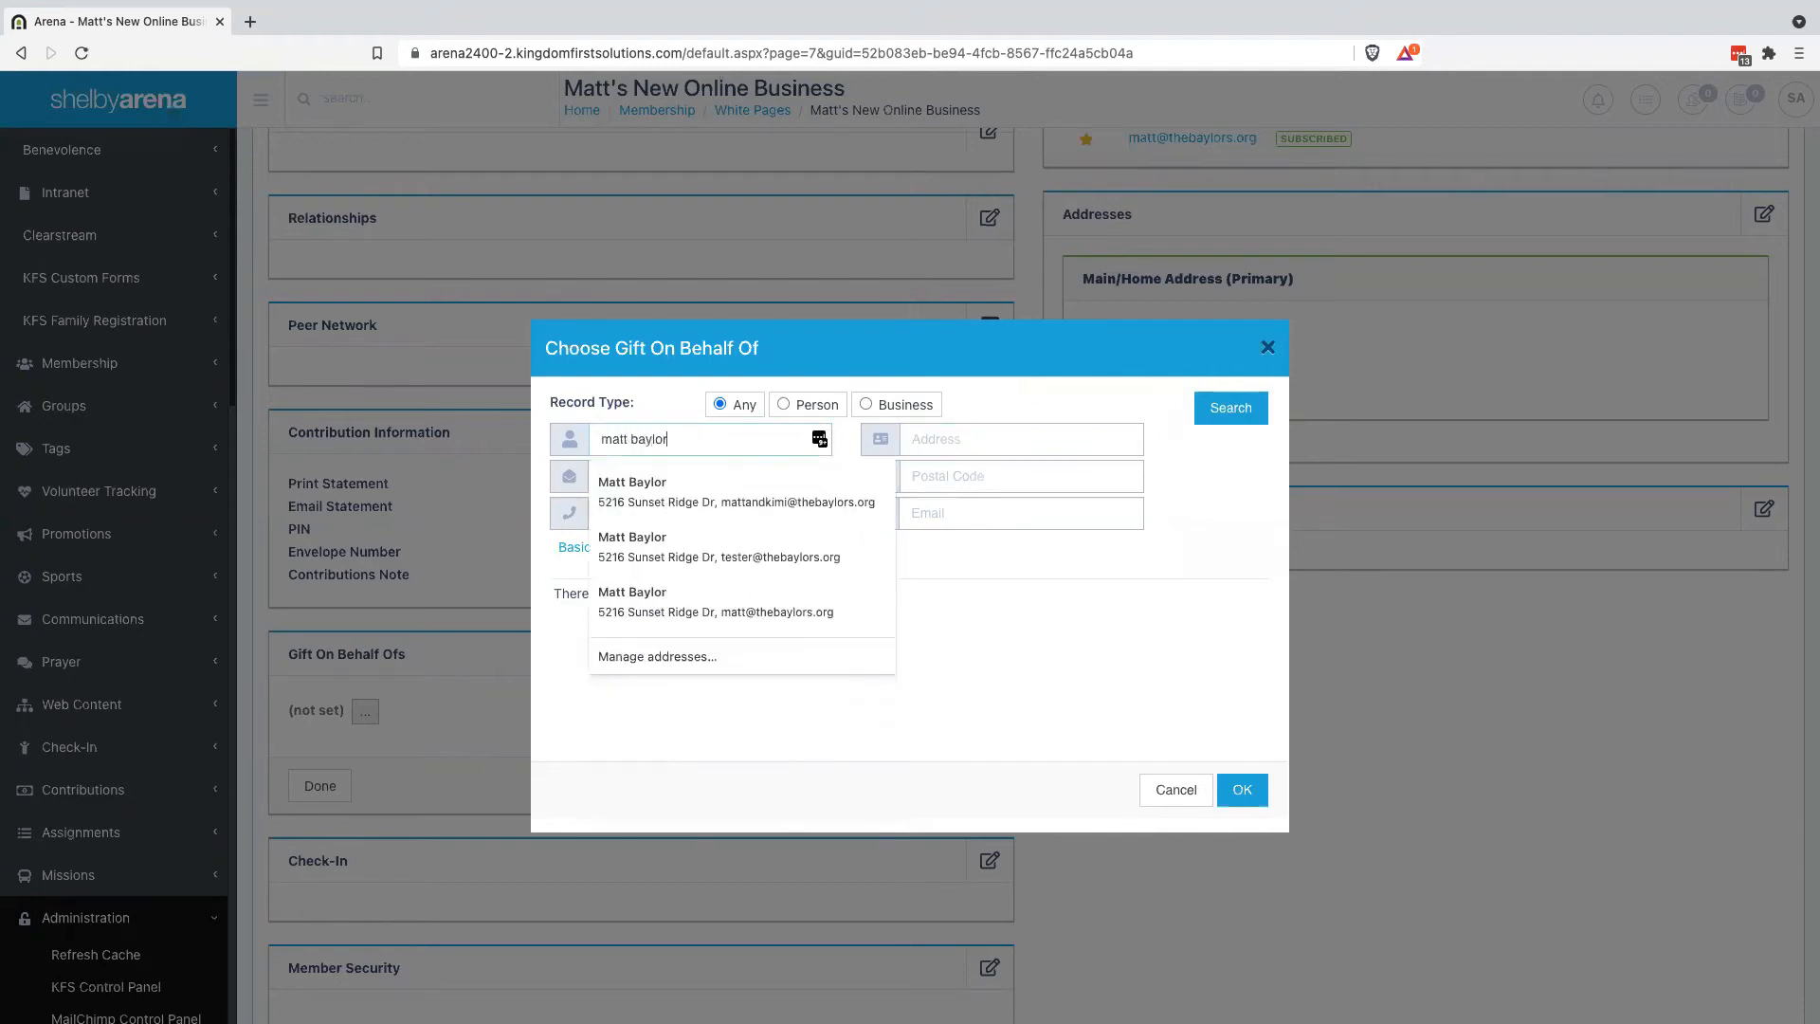
pyautogui.press('Return')
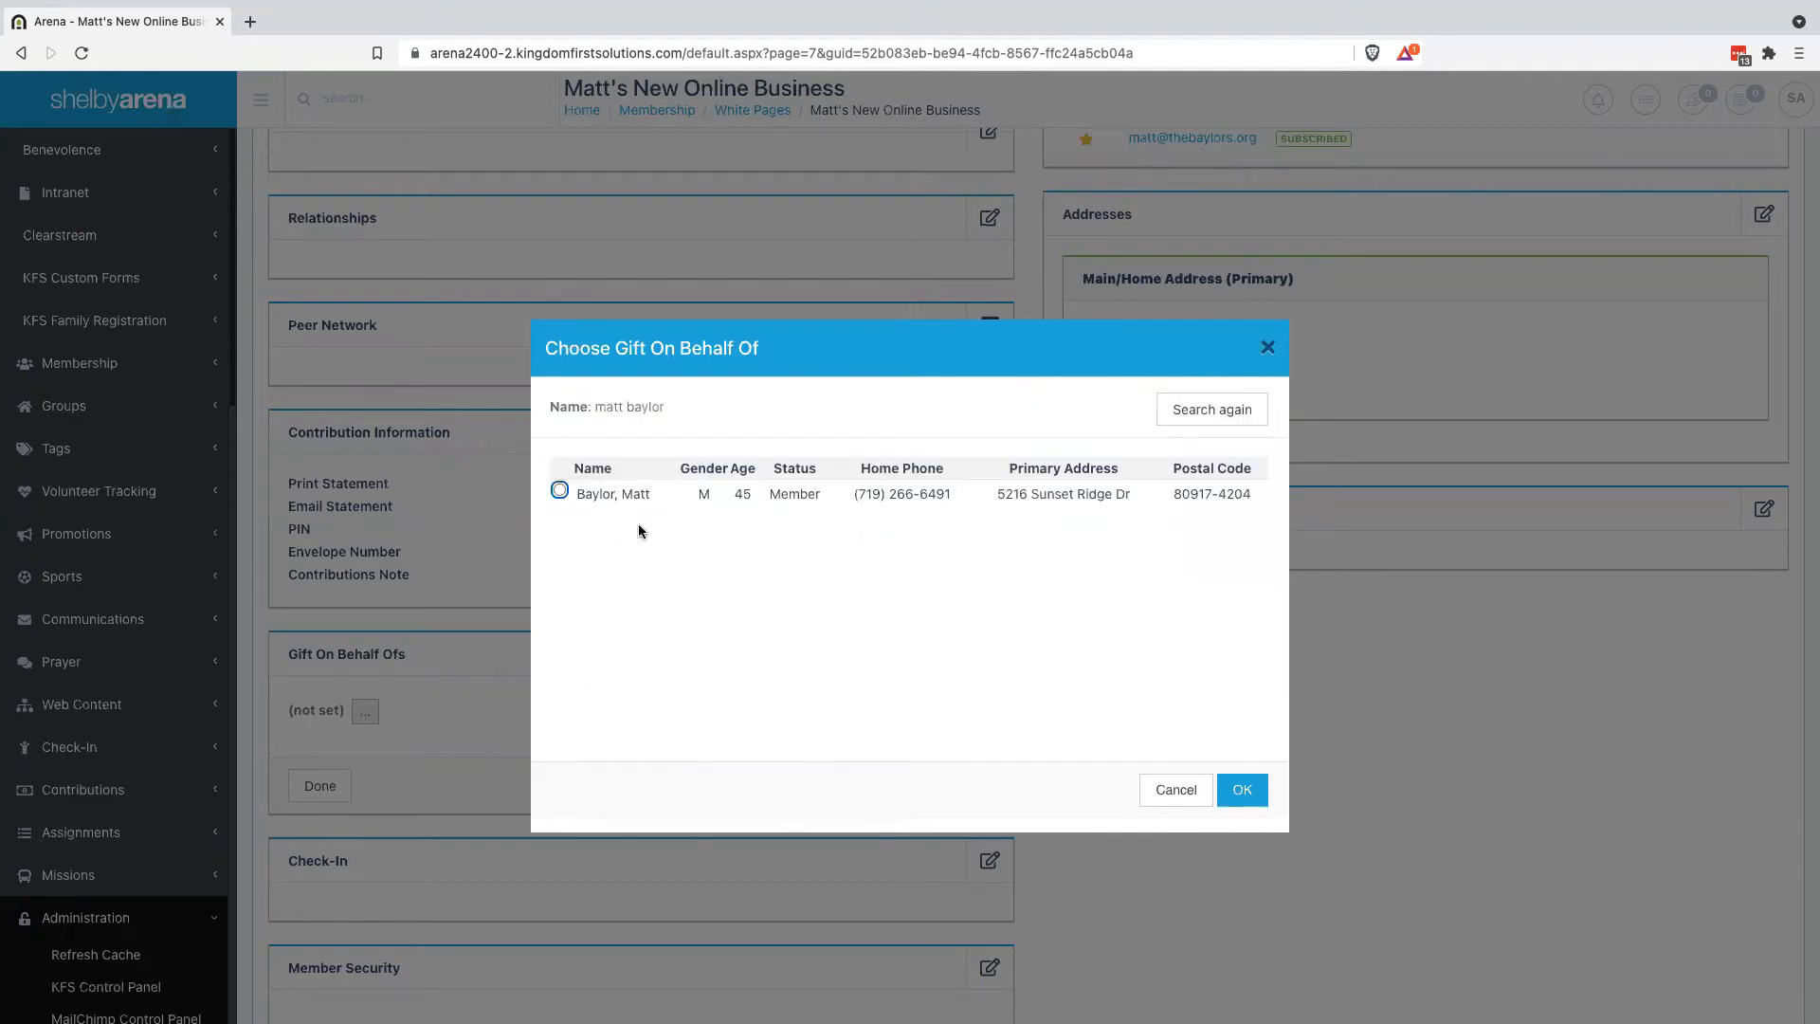
pyautogui.click(560, 490)
pyautogui.click(1246, 799)
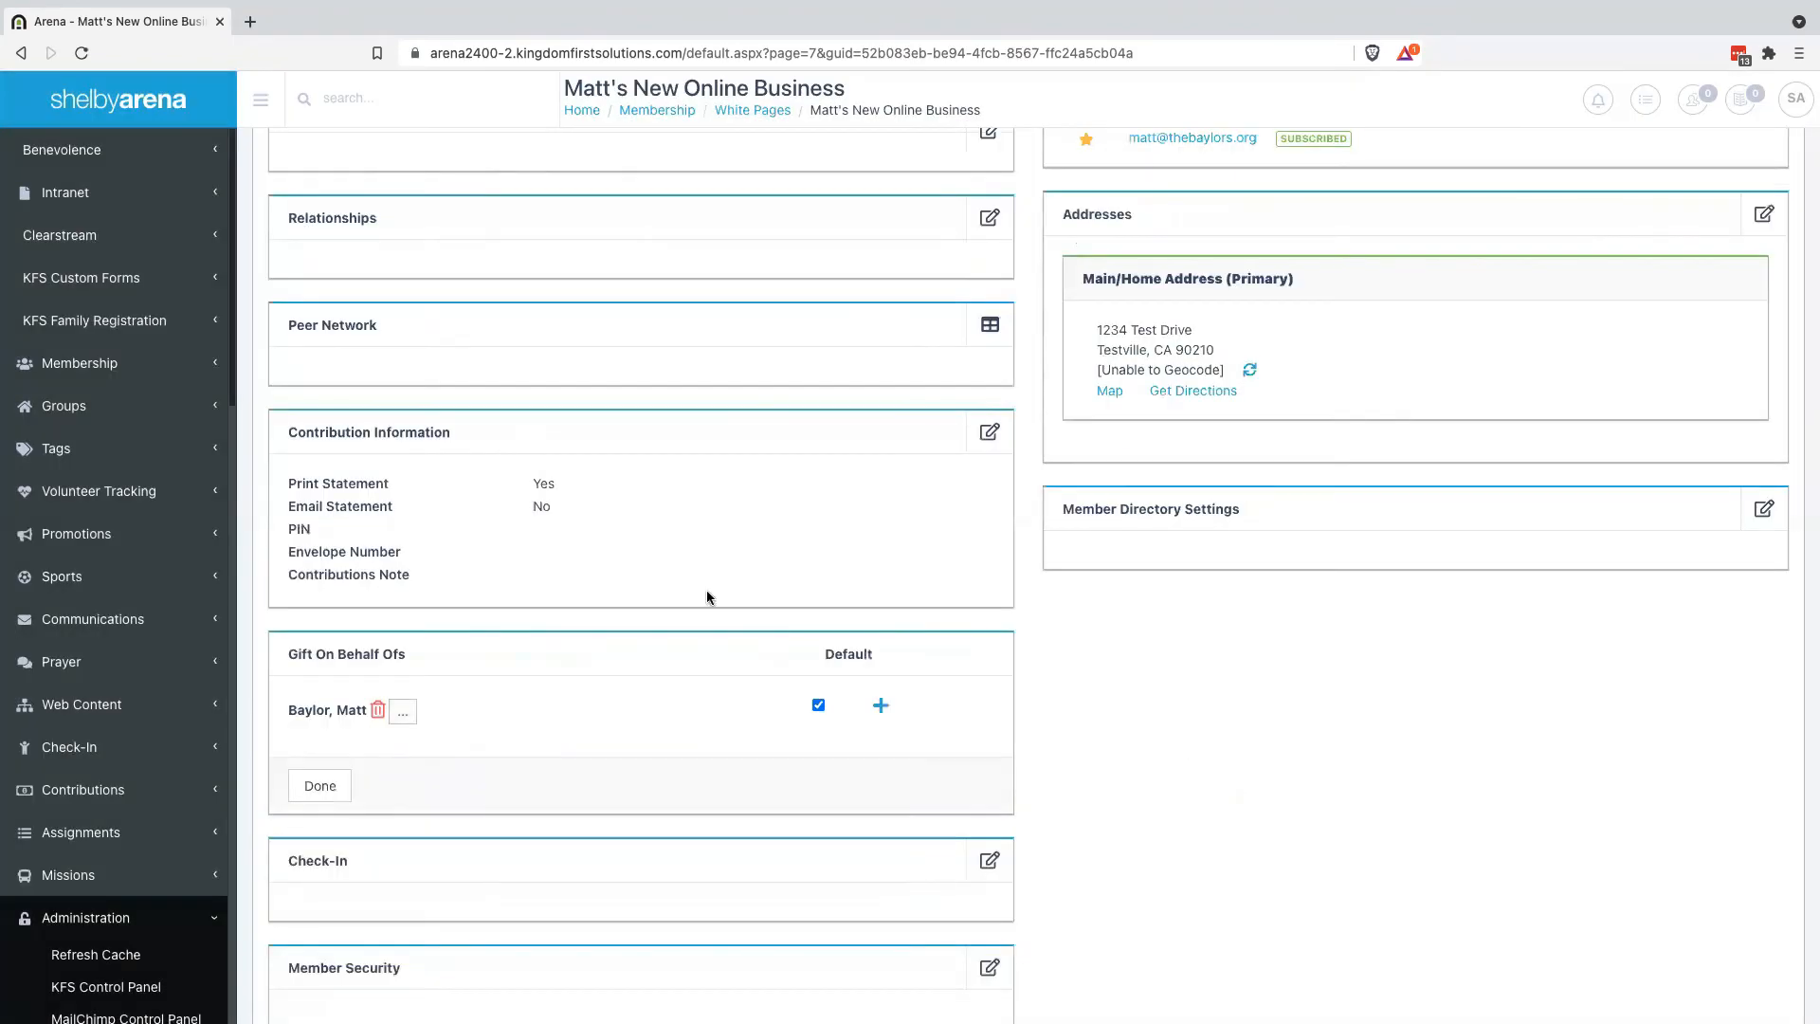
# Finish editing so the chosen member is saved as the default Gift On Behalf Of
pyautogui.click(320, 785)
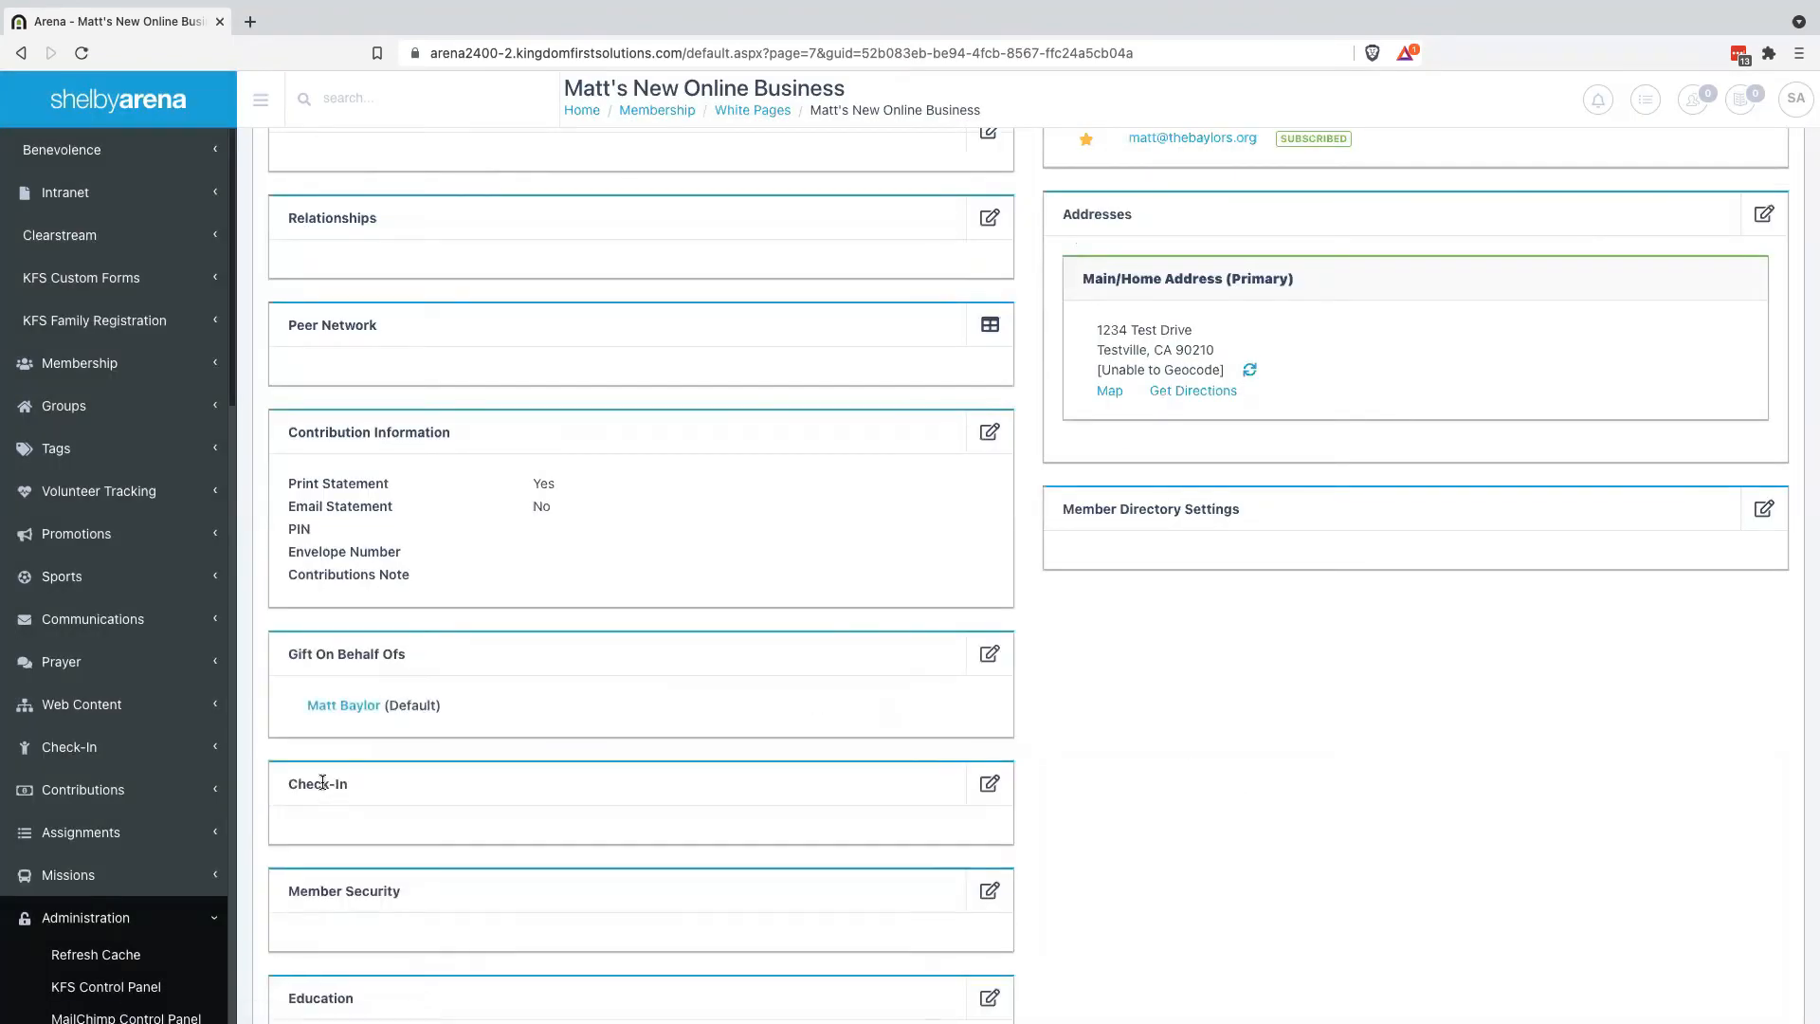
pyautogui.scroll(3, 879, 415)
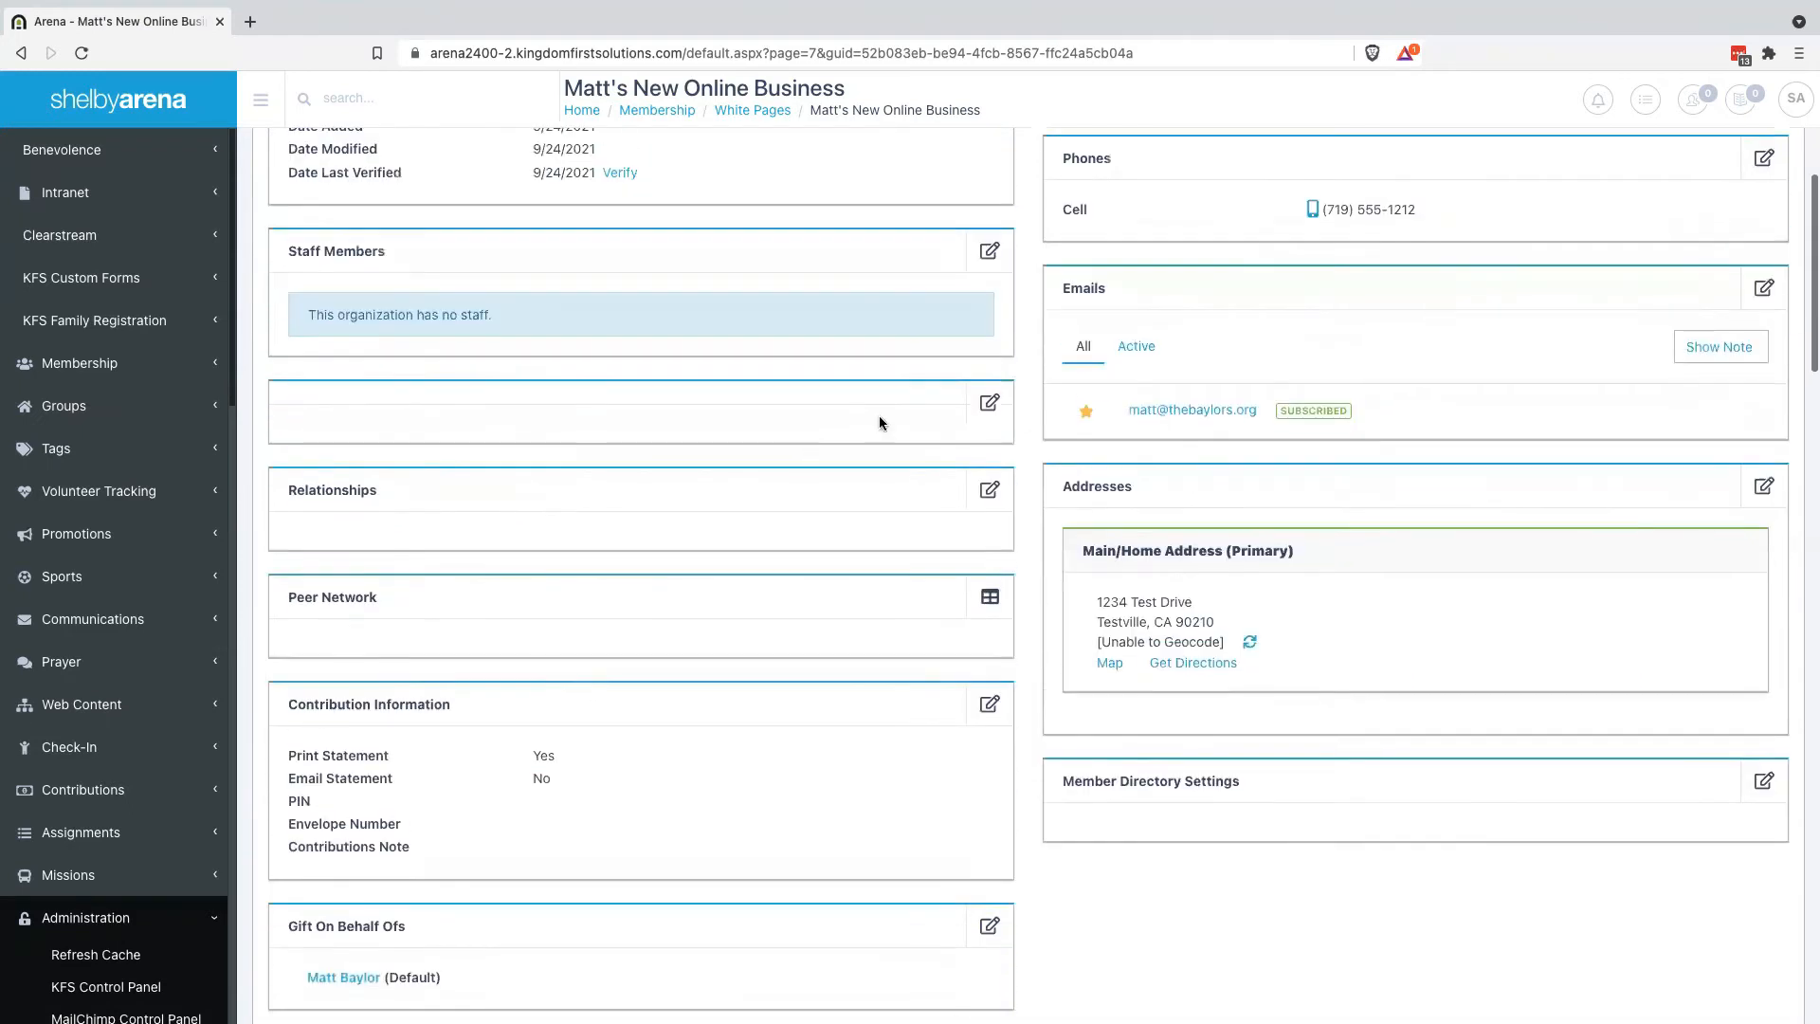
pyautogui.scroll(-2, 810, 370)
pyautogui.scroll(-2, 809, 370)
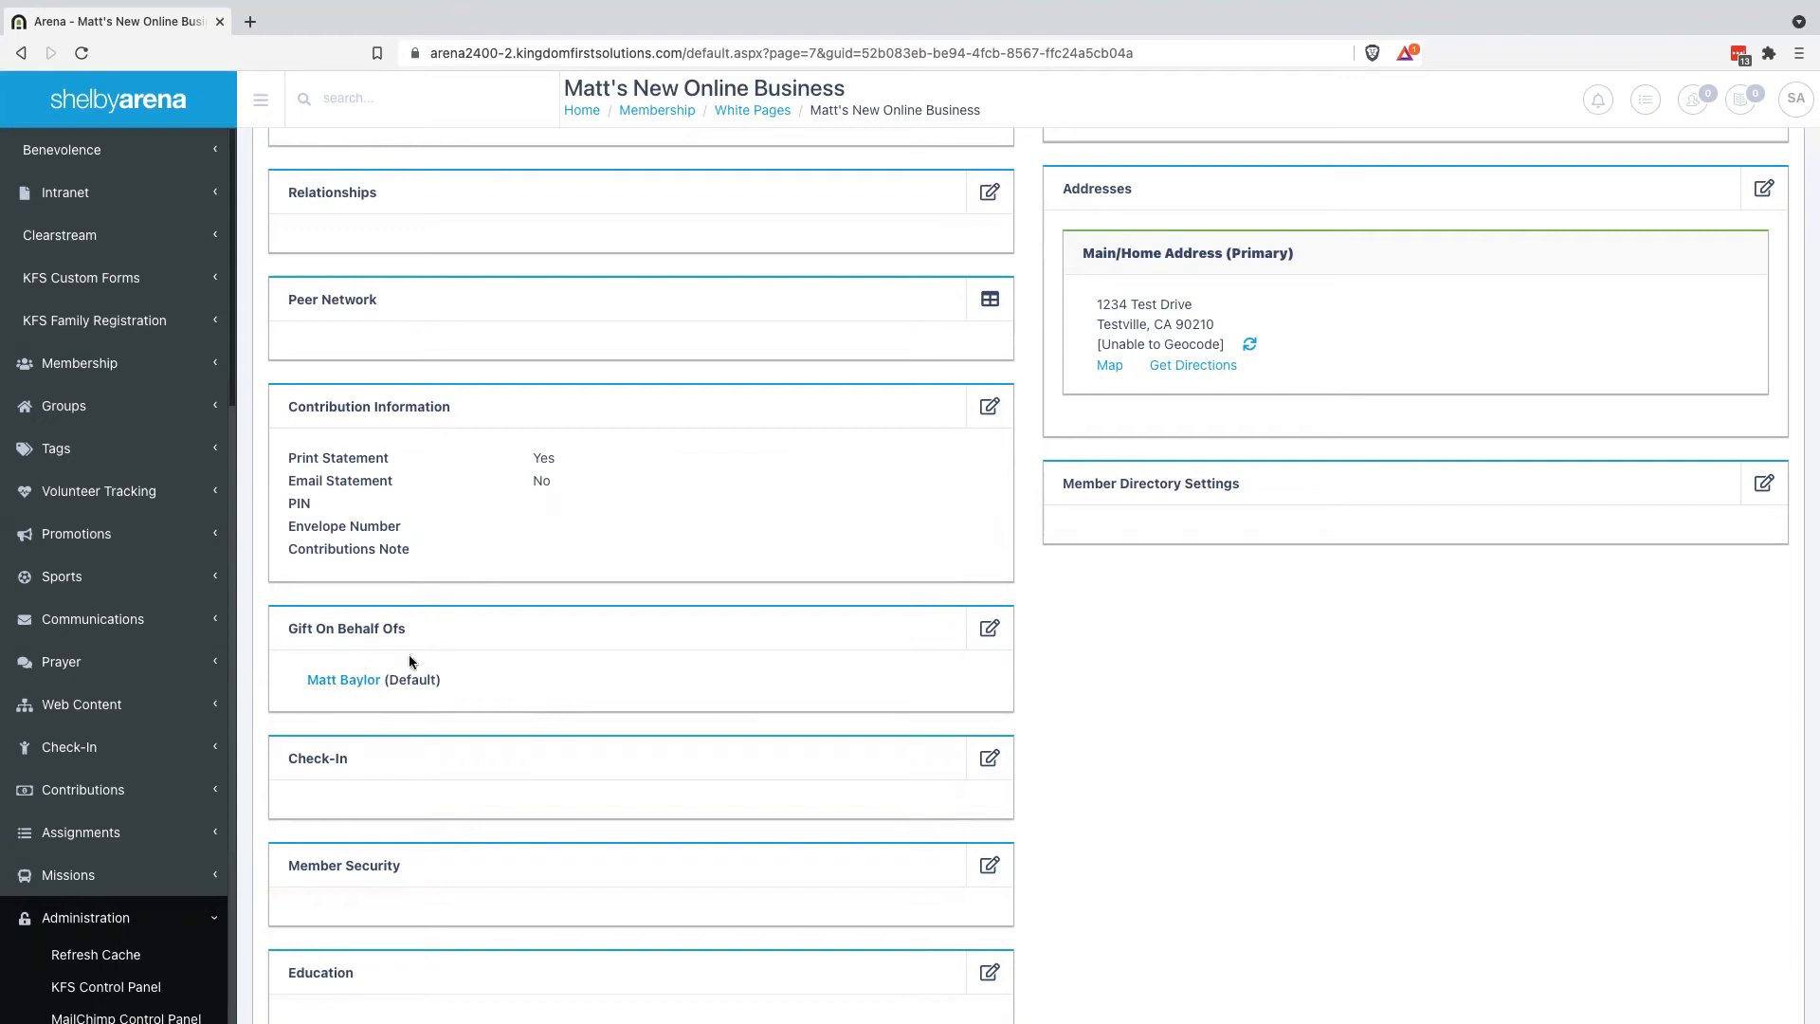
# Open the business's Relationships editor and check which relationship types the dropdown offers
pyautogui.scroll(2, 605, 586)
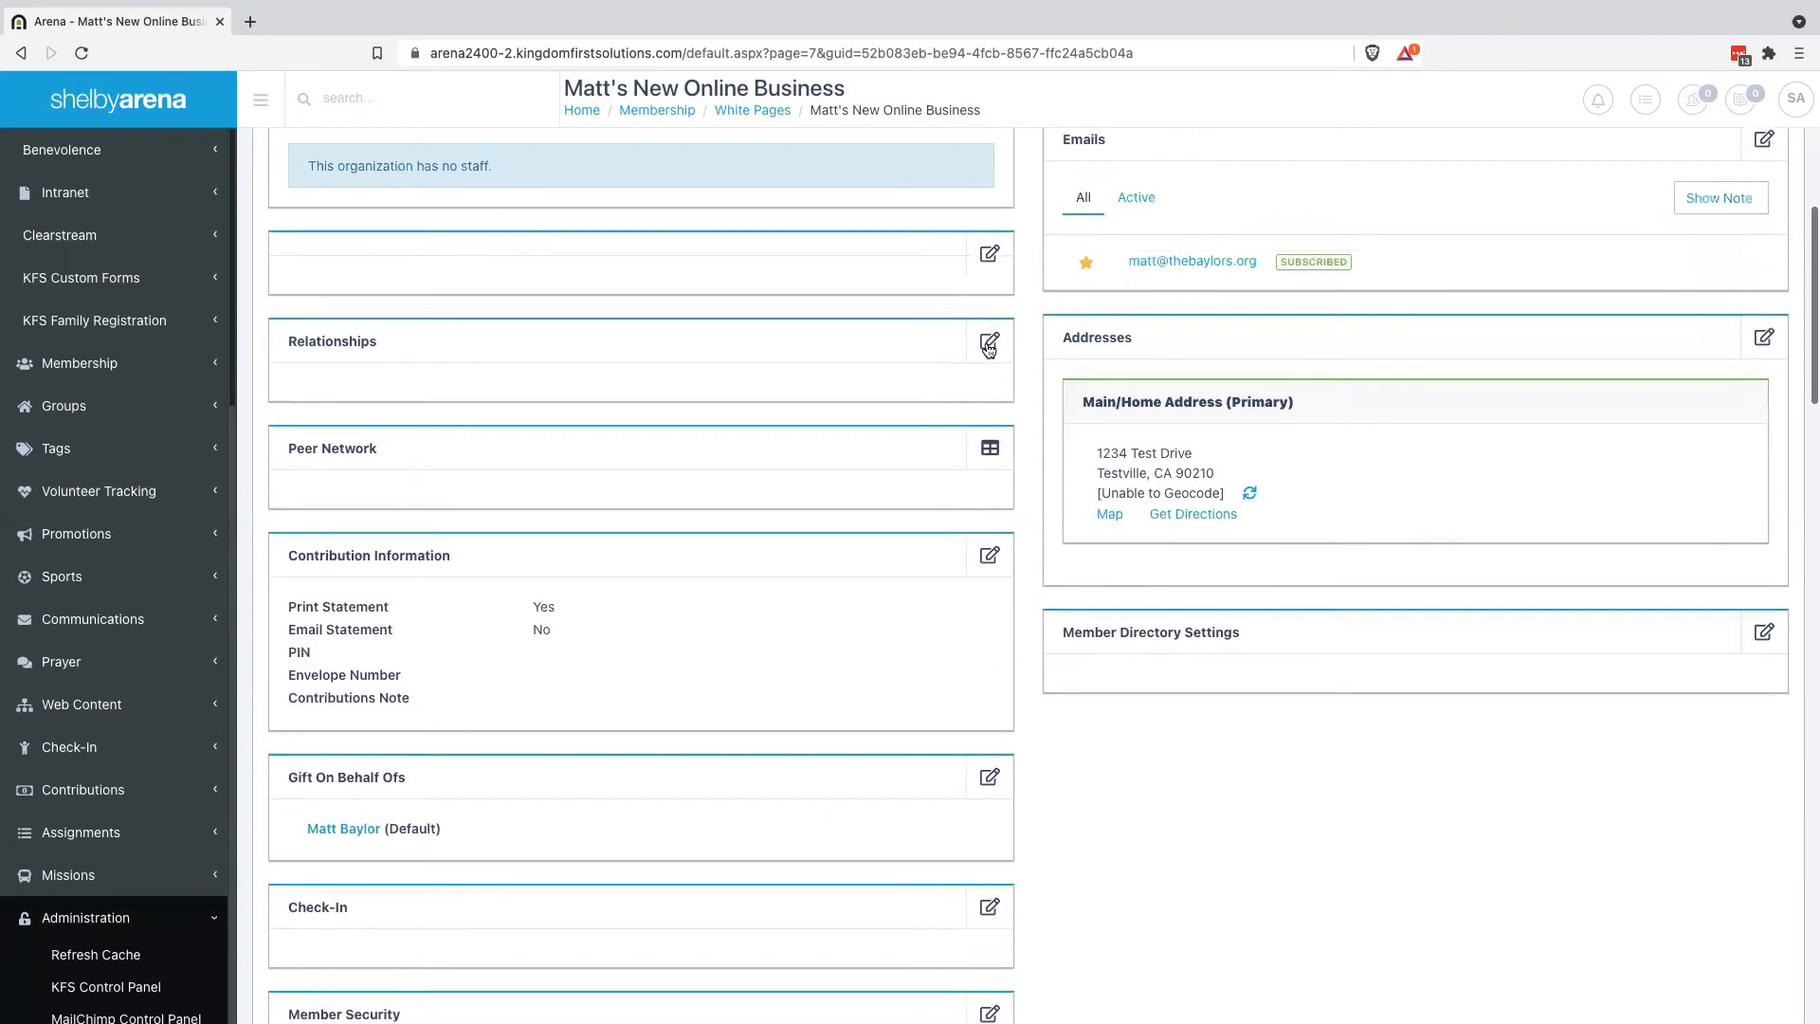
pyautogui.click(988, 342)
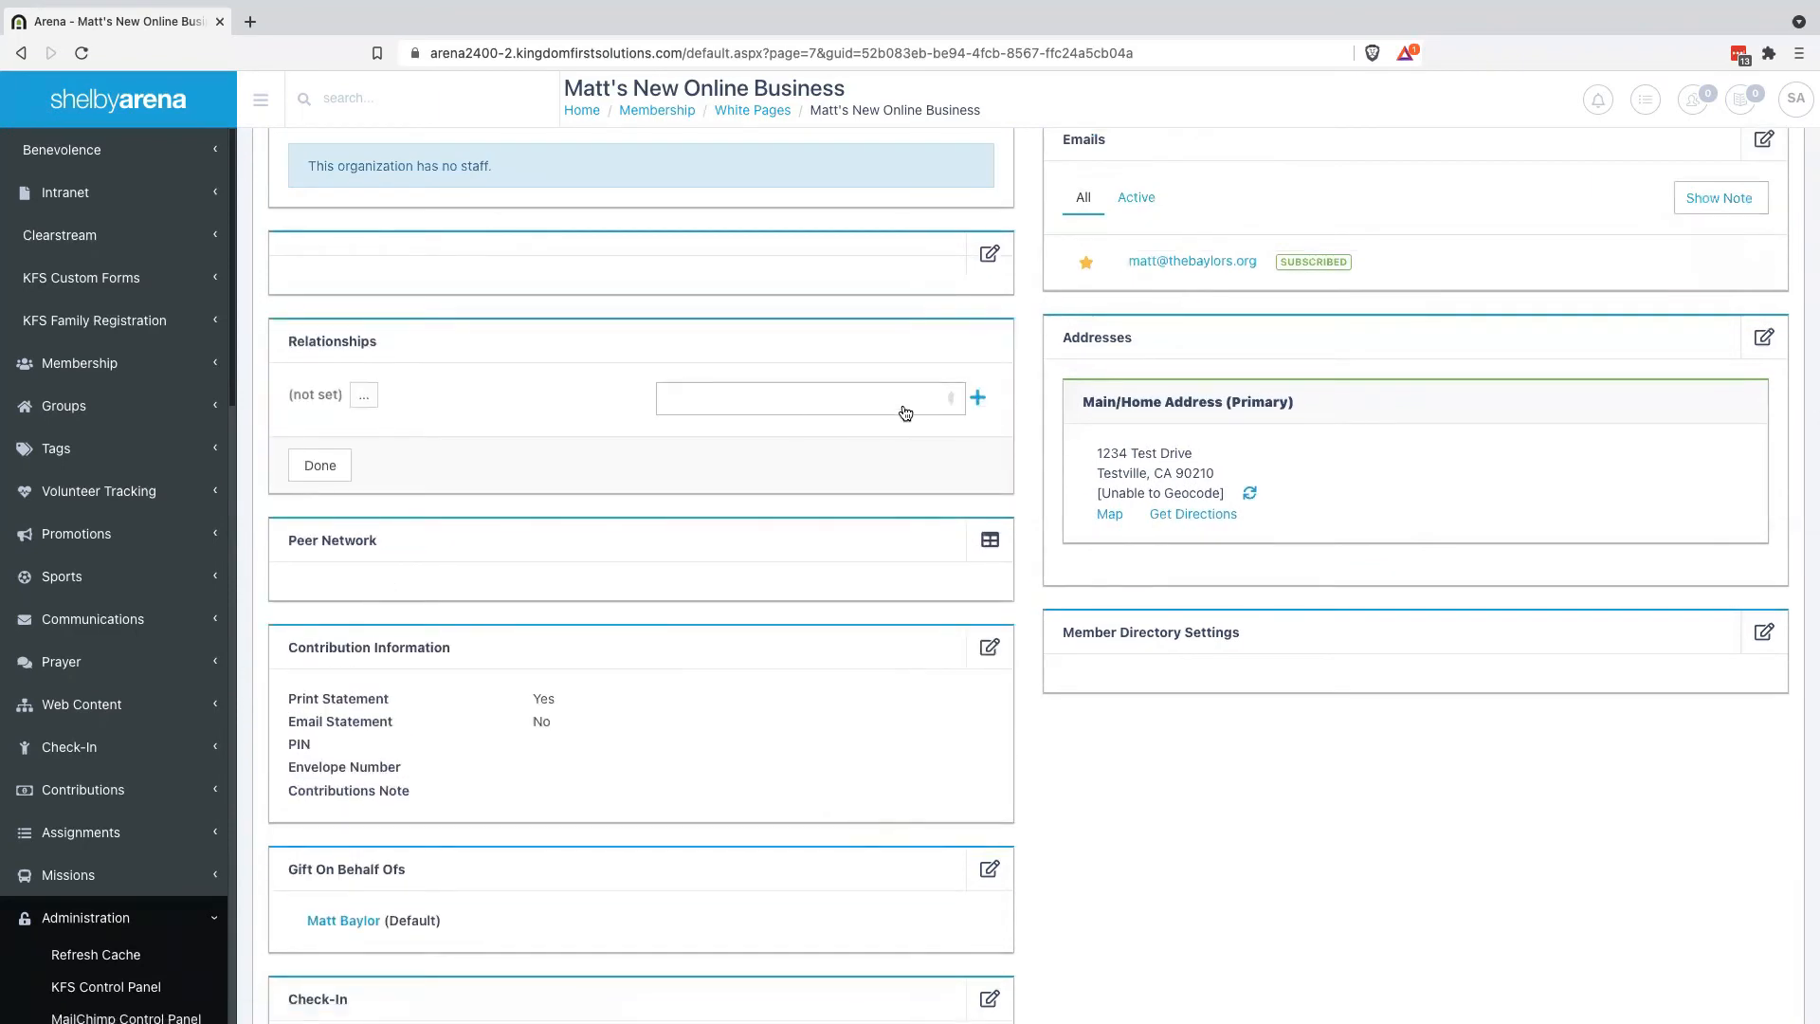
pyautogui.click(905, 411)
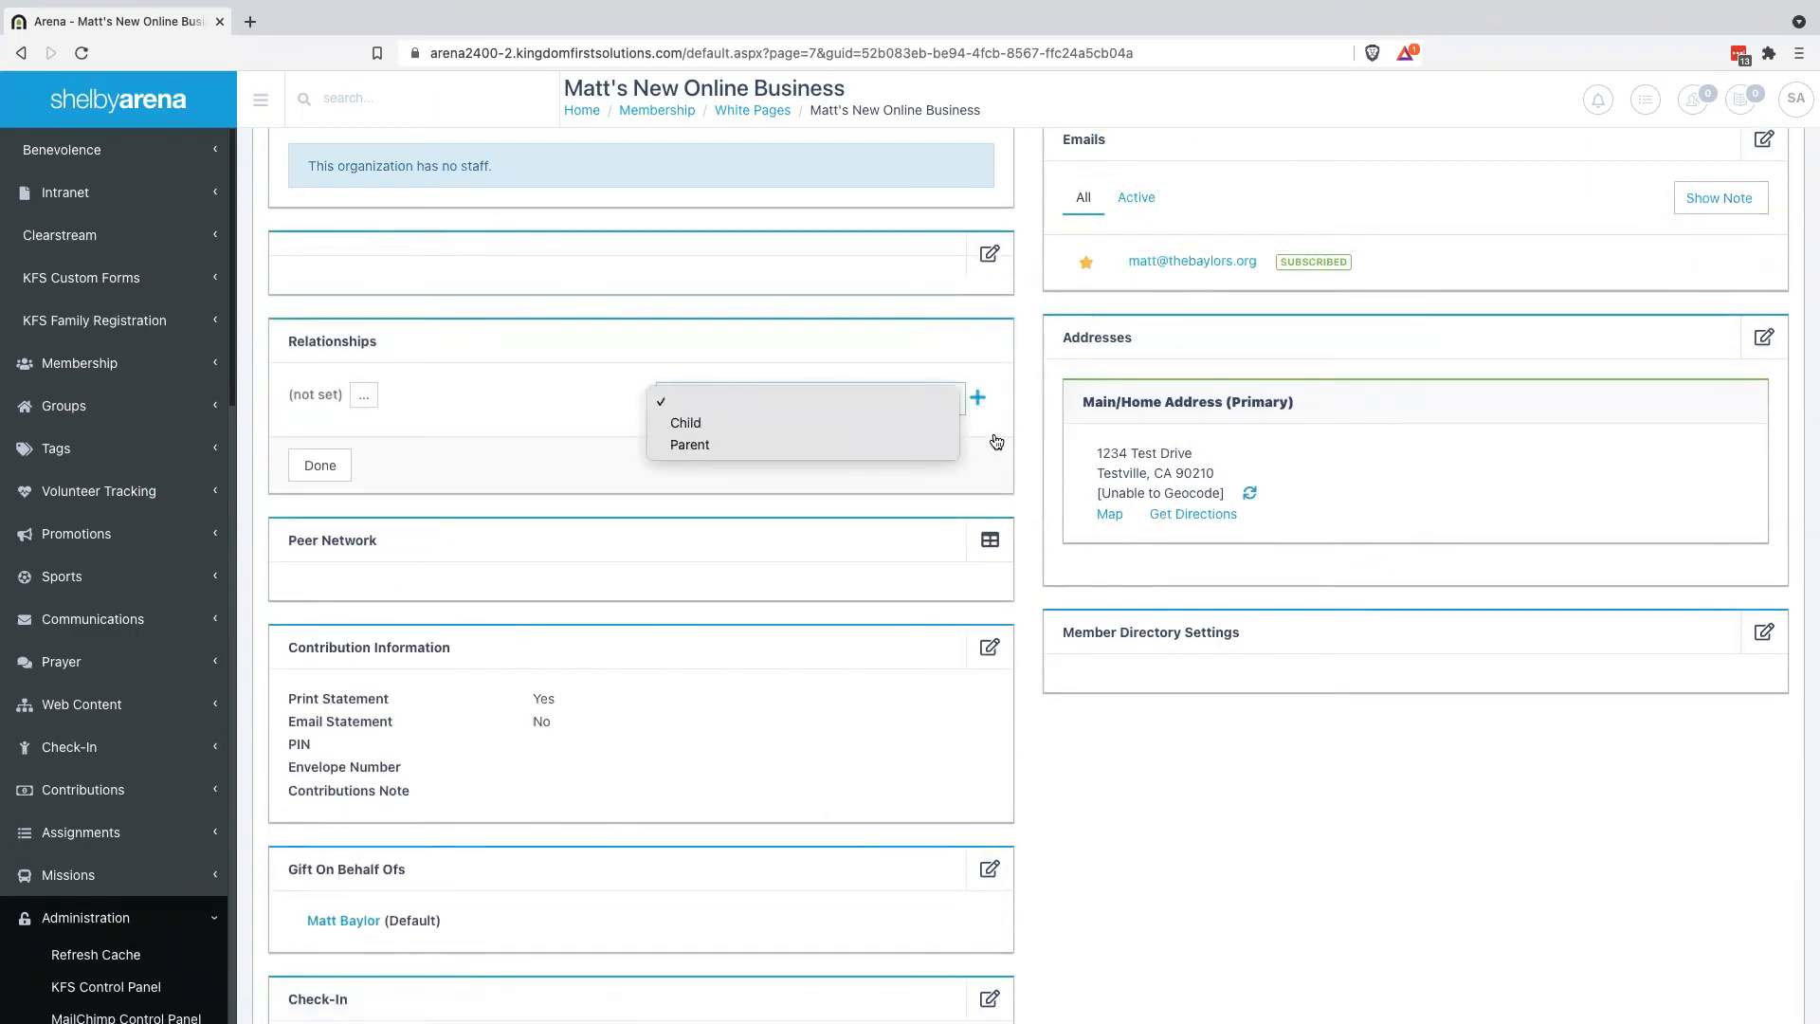
pyautogui.click(982, 406)
pyautogui.click(981, 406)
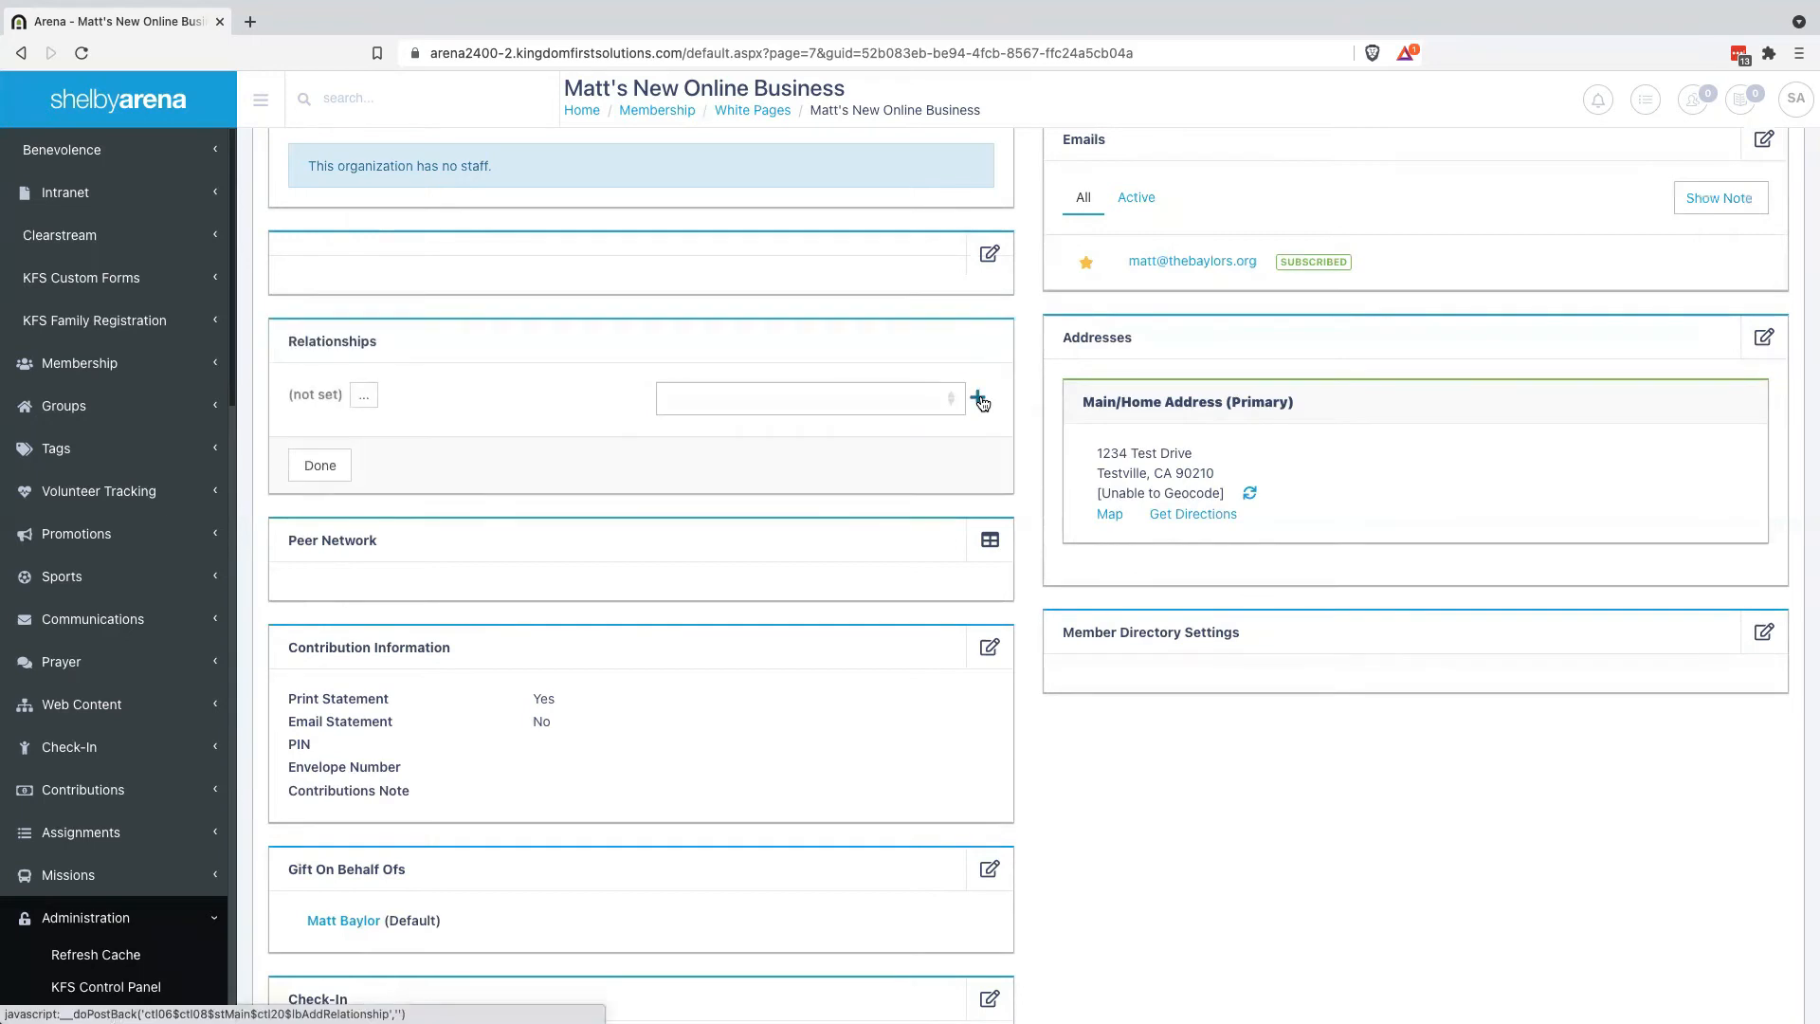
# Go to Administration > Relationship Types, which lists only Child and Parent
pyautogui.scroll(-15, 95, 661)
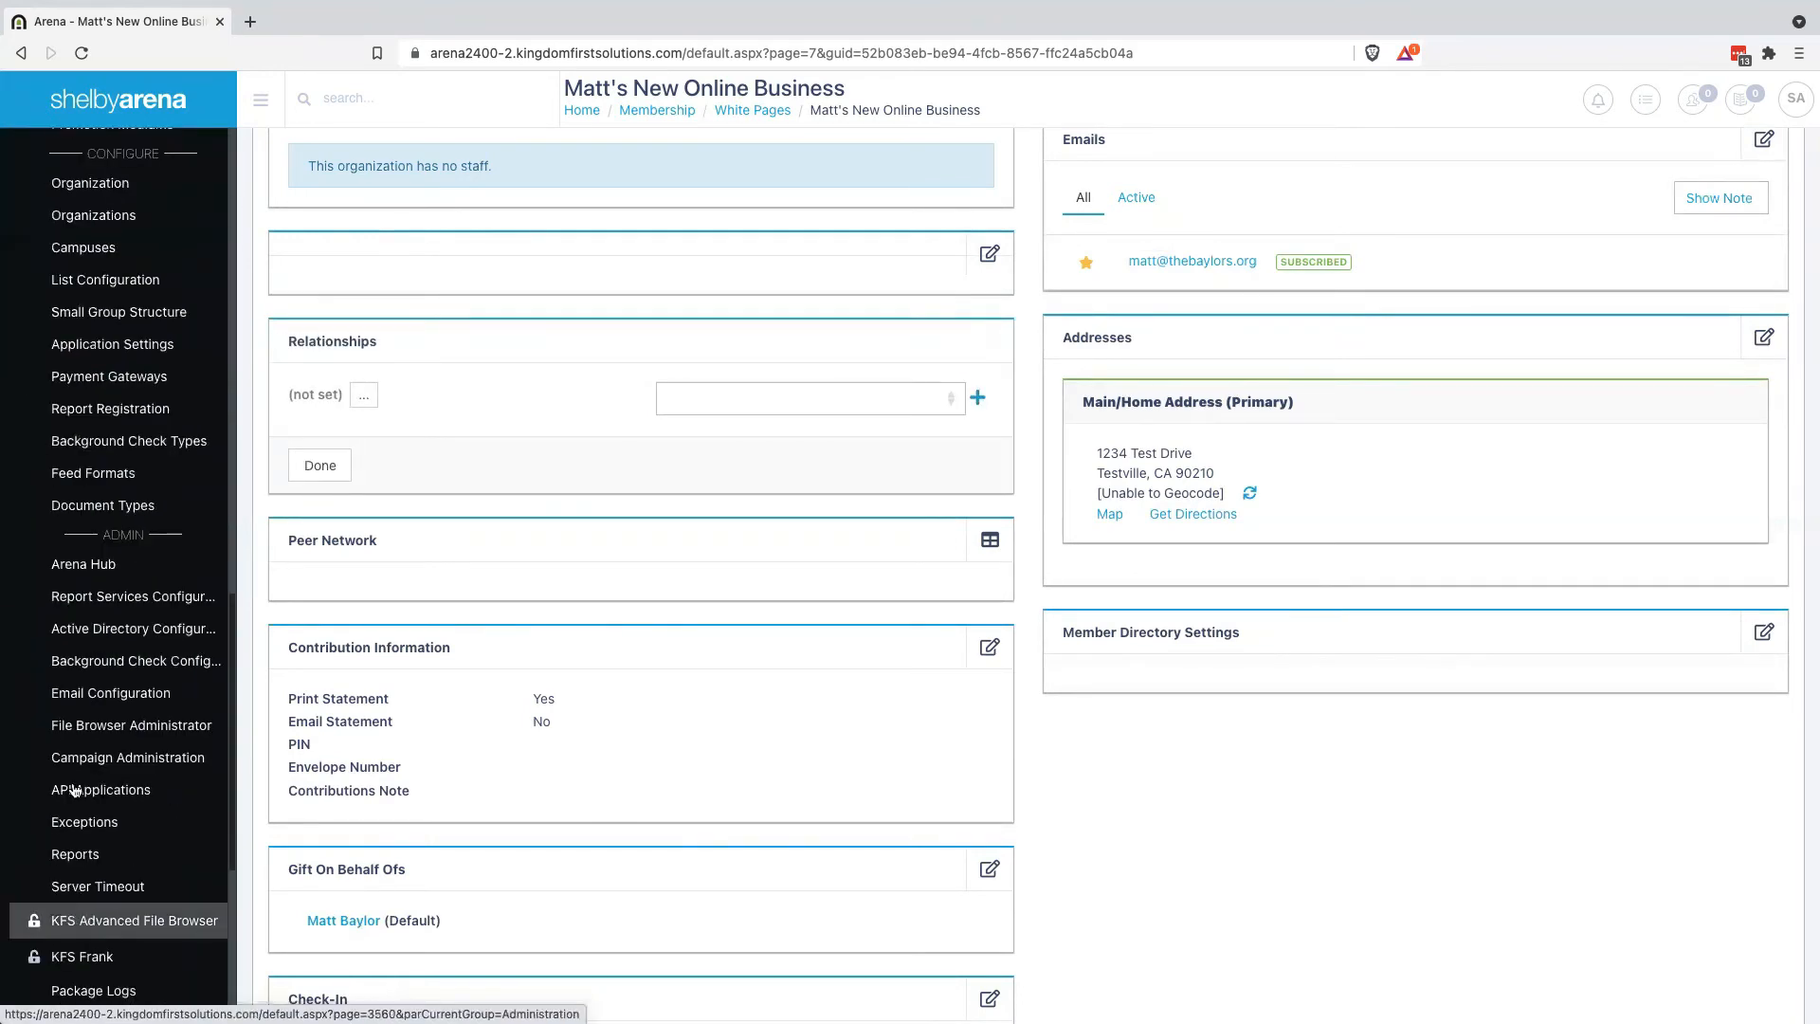
pyautogui.scroll(-5, 95, 661)
pyautogui.scroll(10, 95, 661)
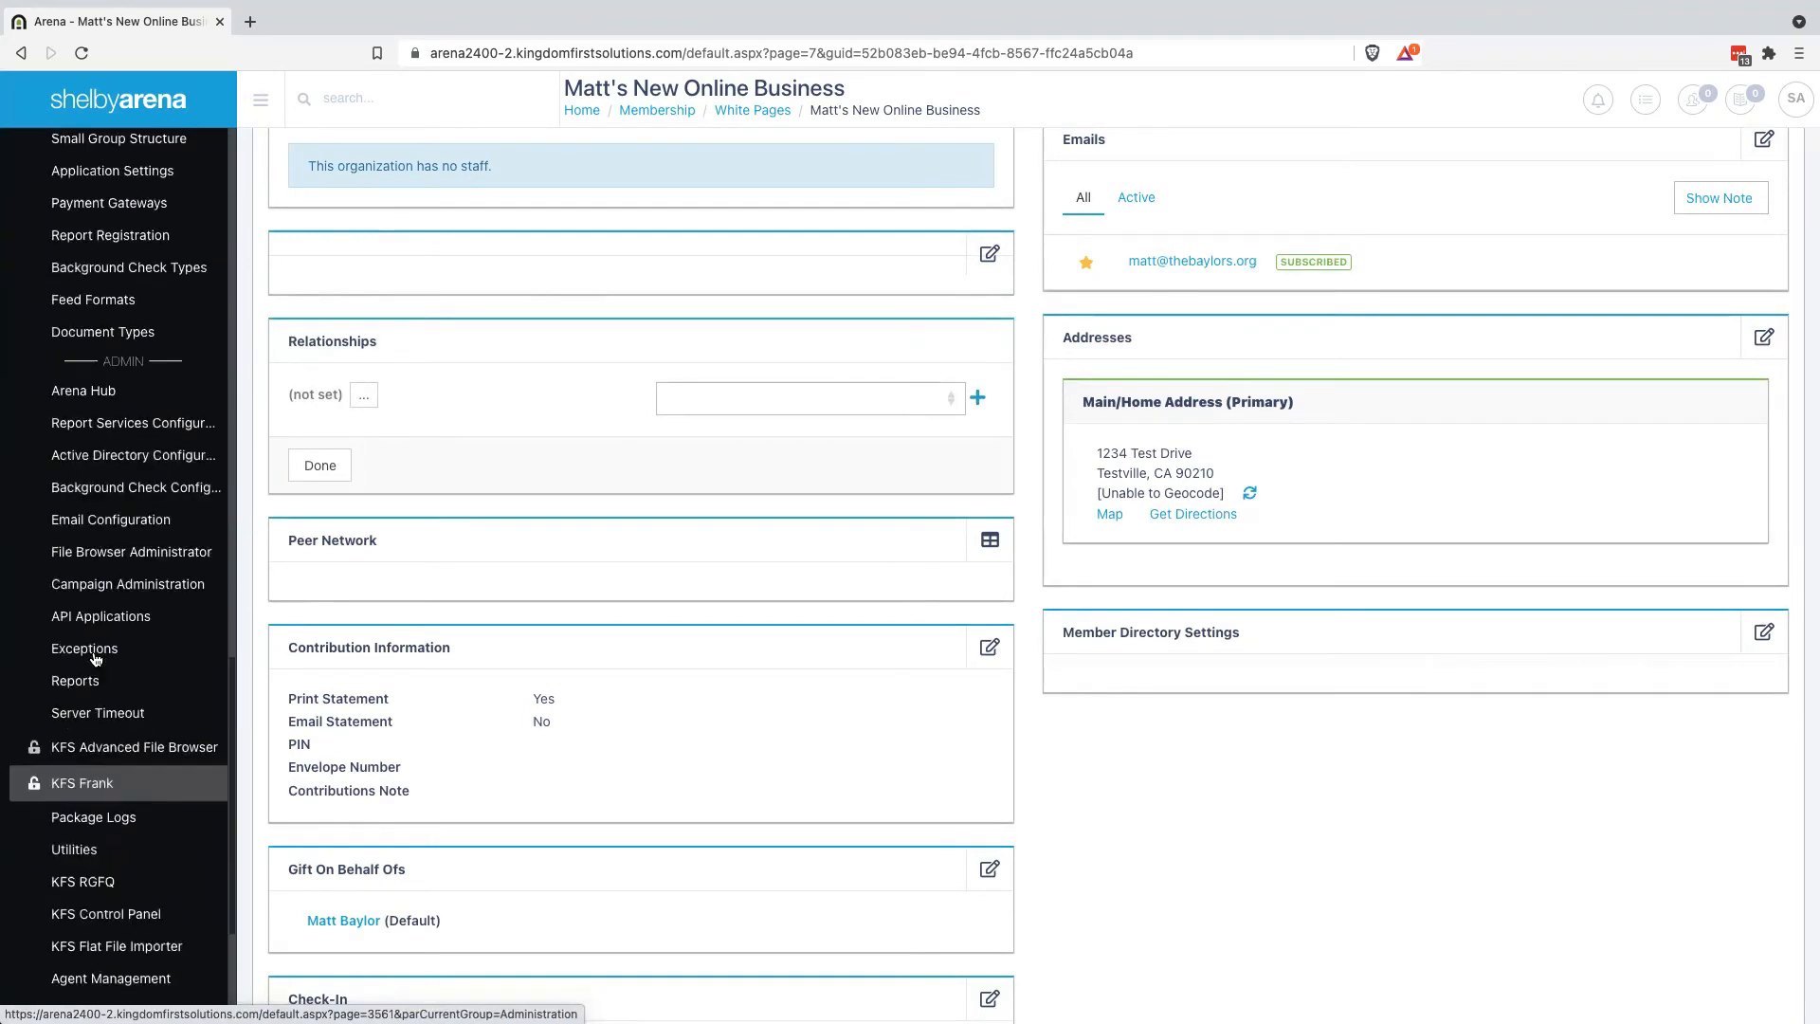
pyautogui.scroll(6, 95, 660)
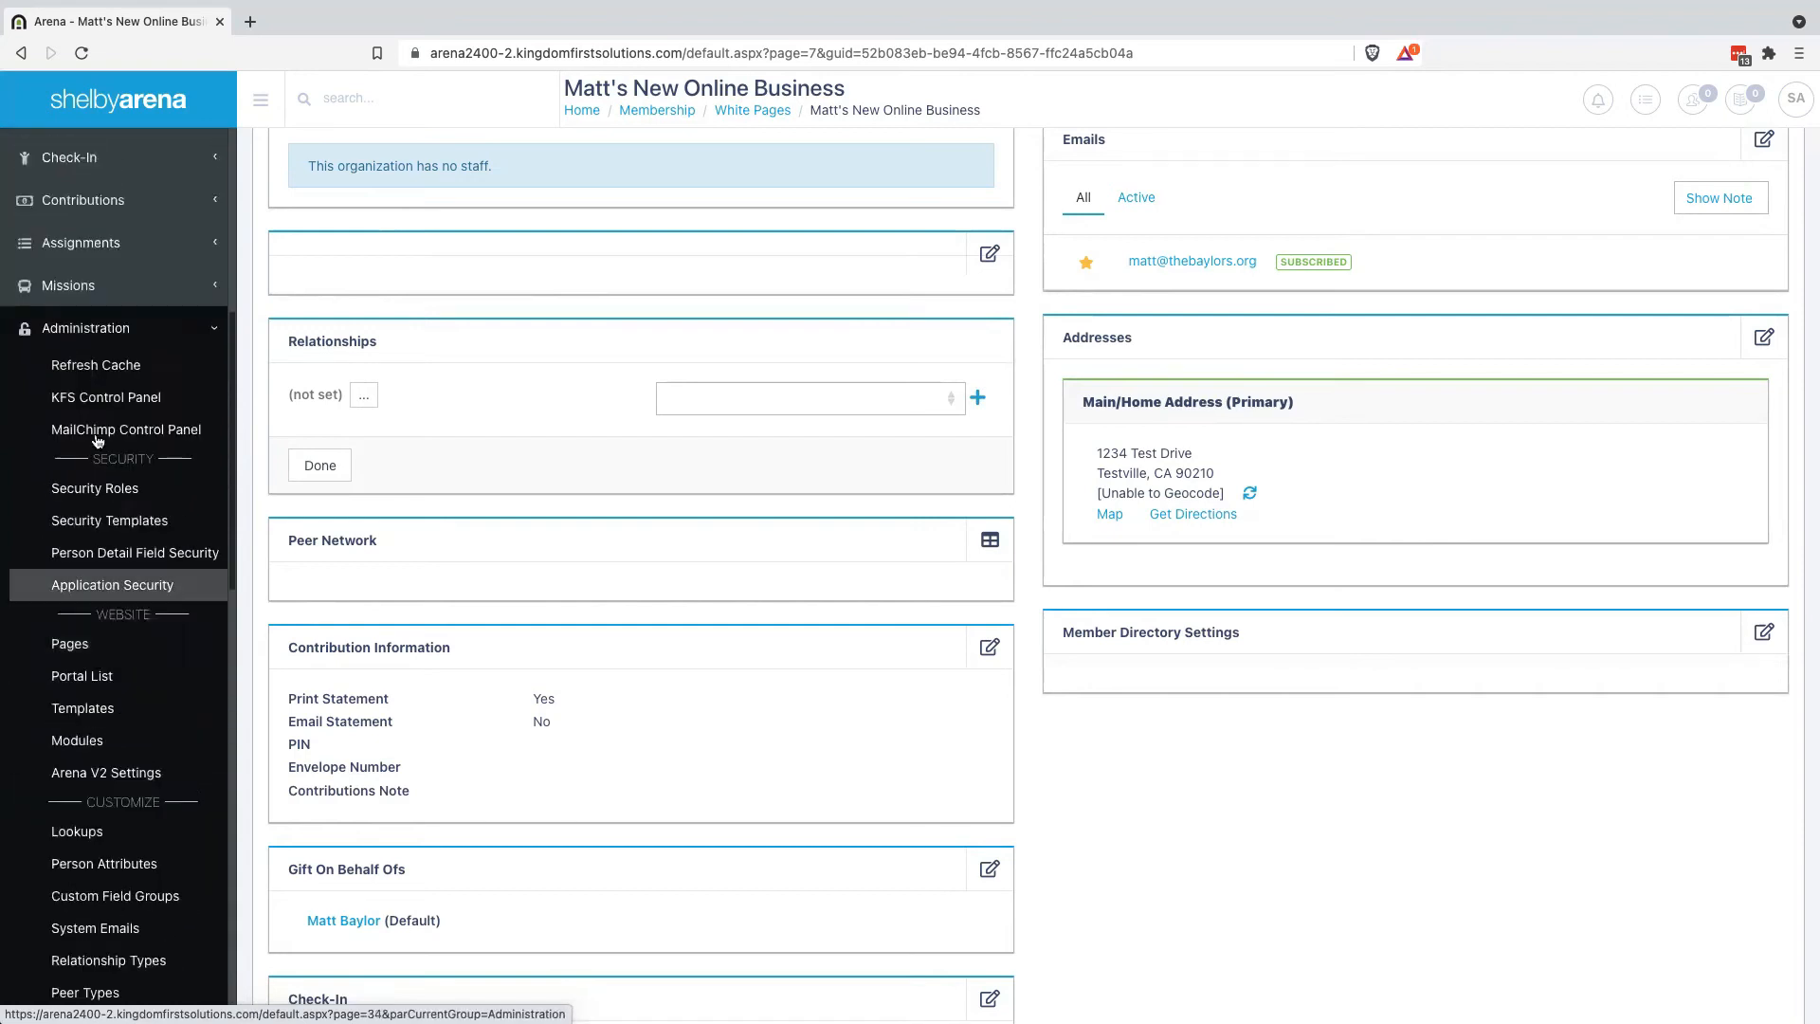
pyautogui.scroll(-5, 119, 627)
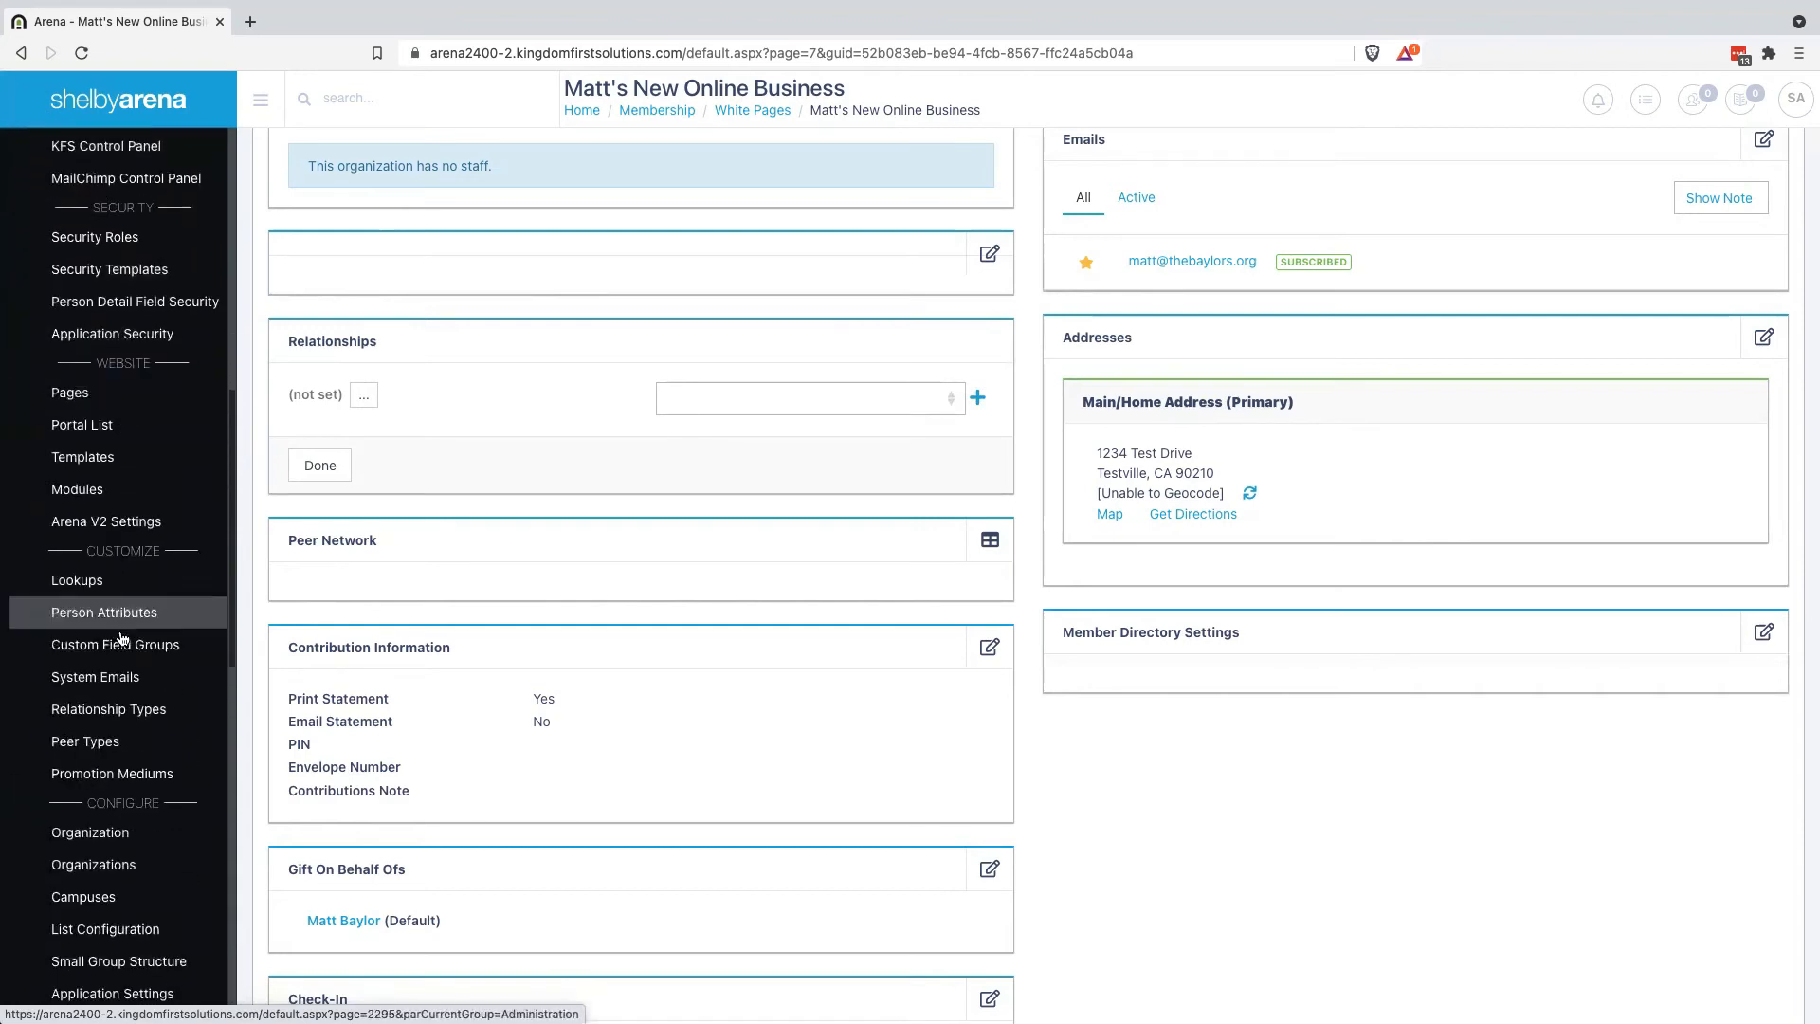
pyautogui.click(113, 717)
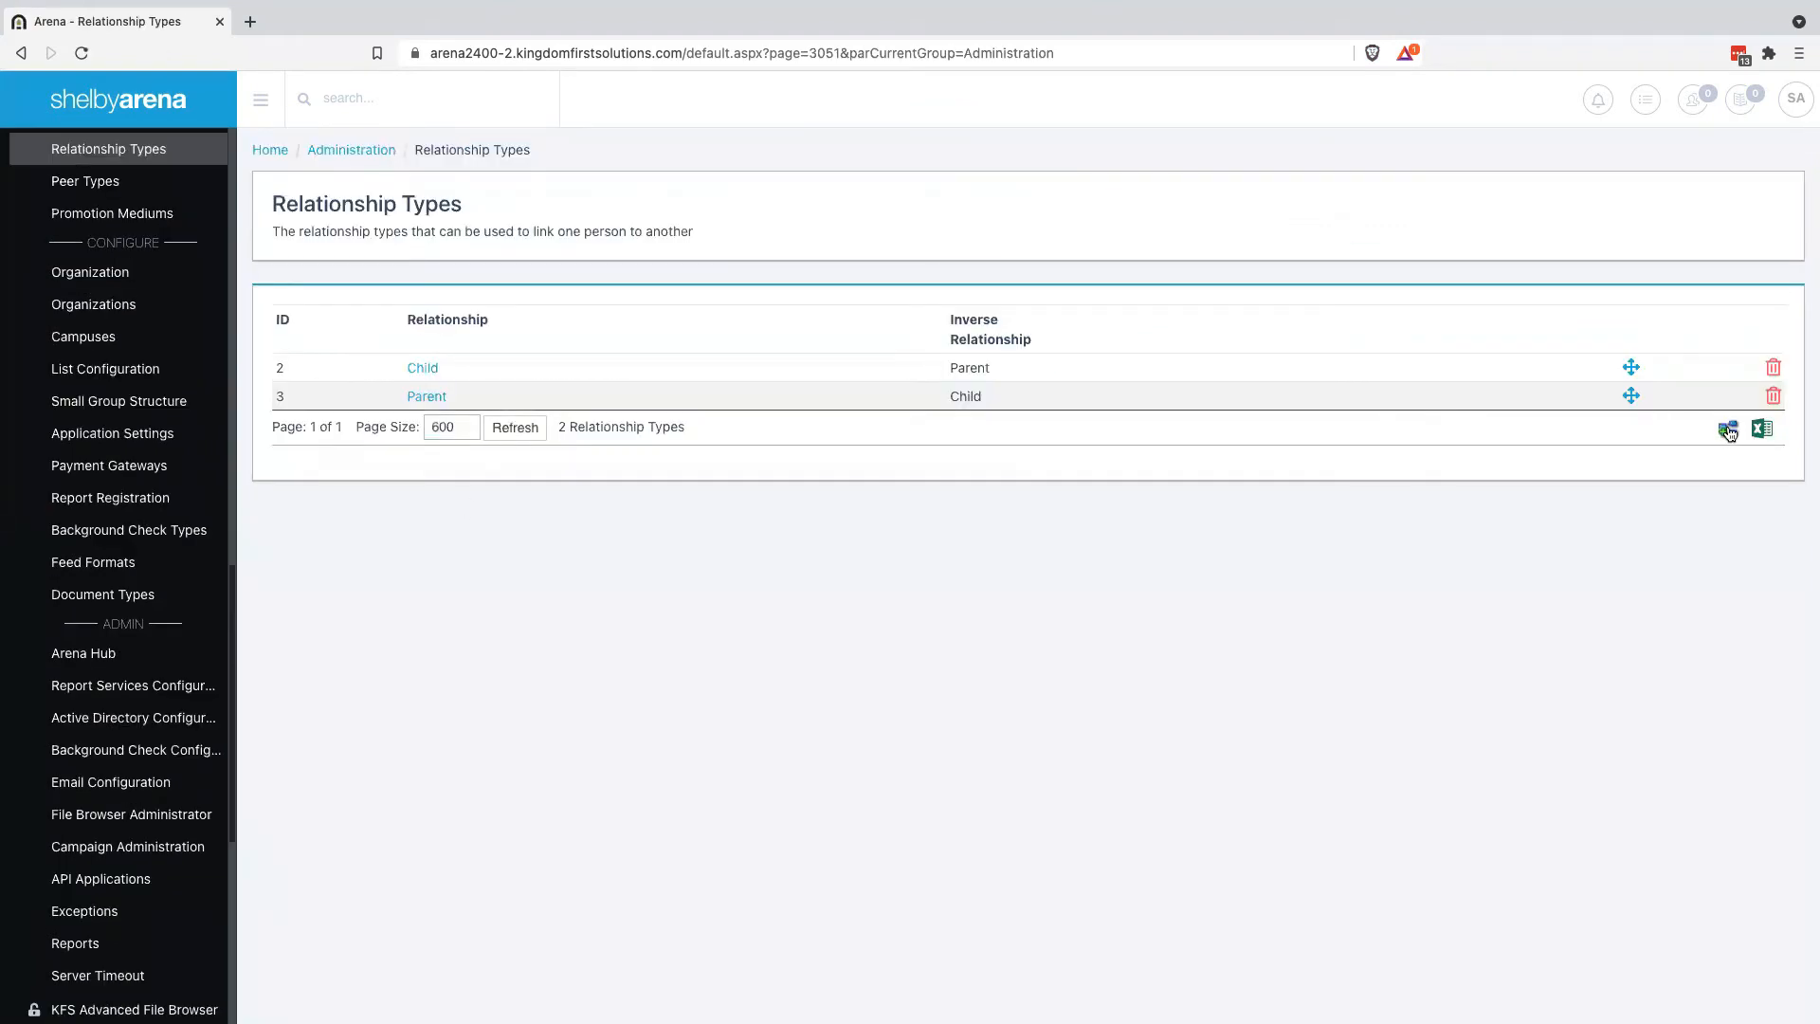
# Add a new relationship type named Owner
pyautogui.click(1728, 431)
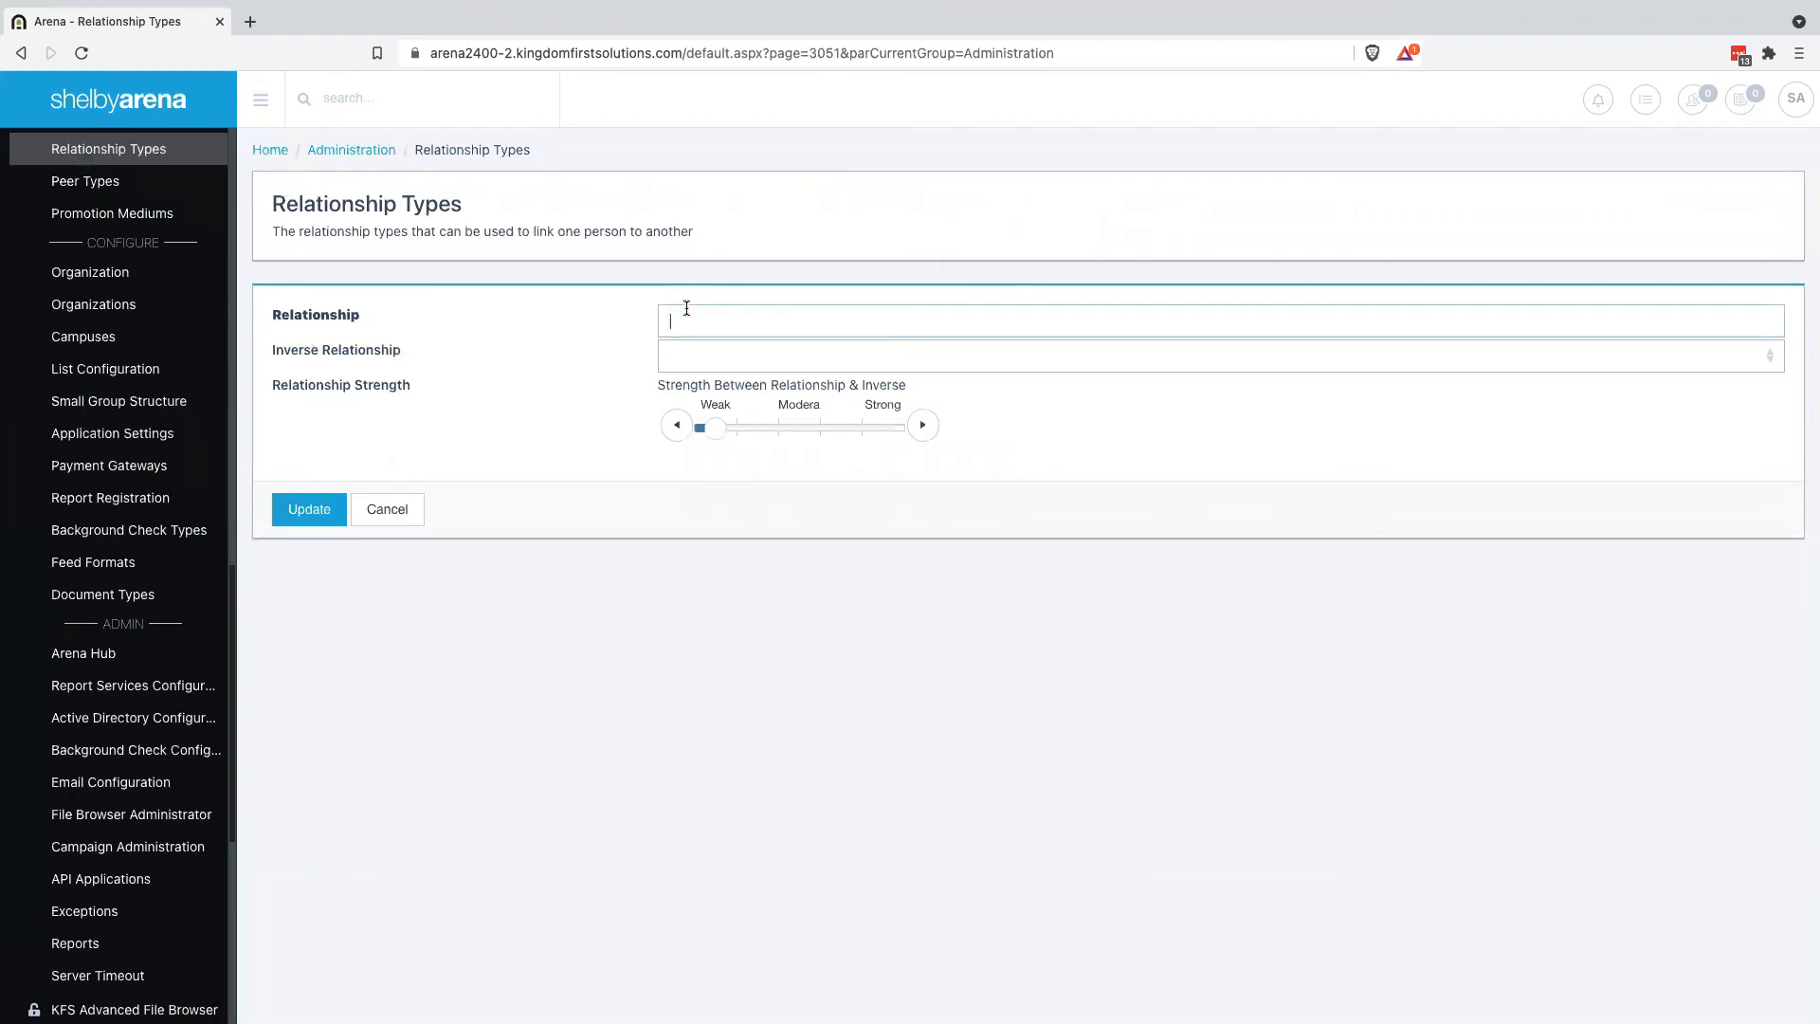
pyautogui.write('Owner')
pyautogui.click(706, 356)
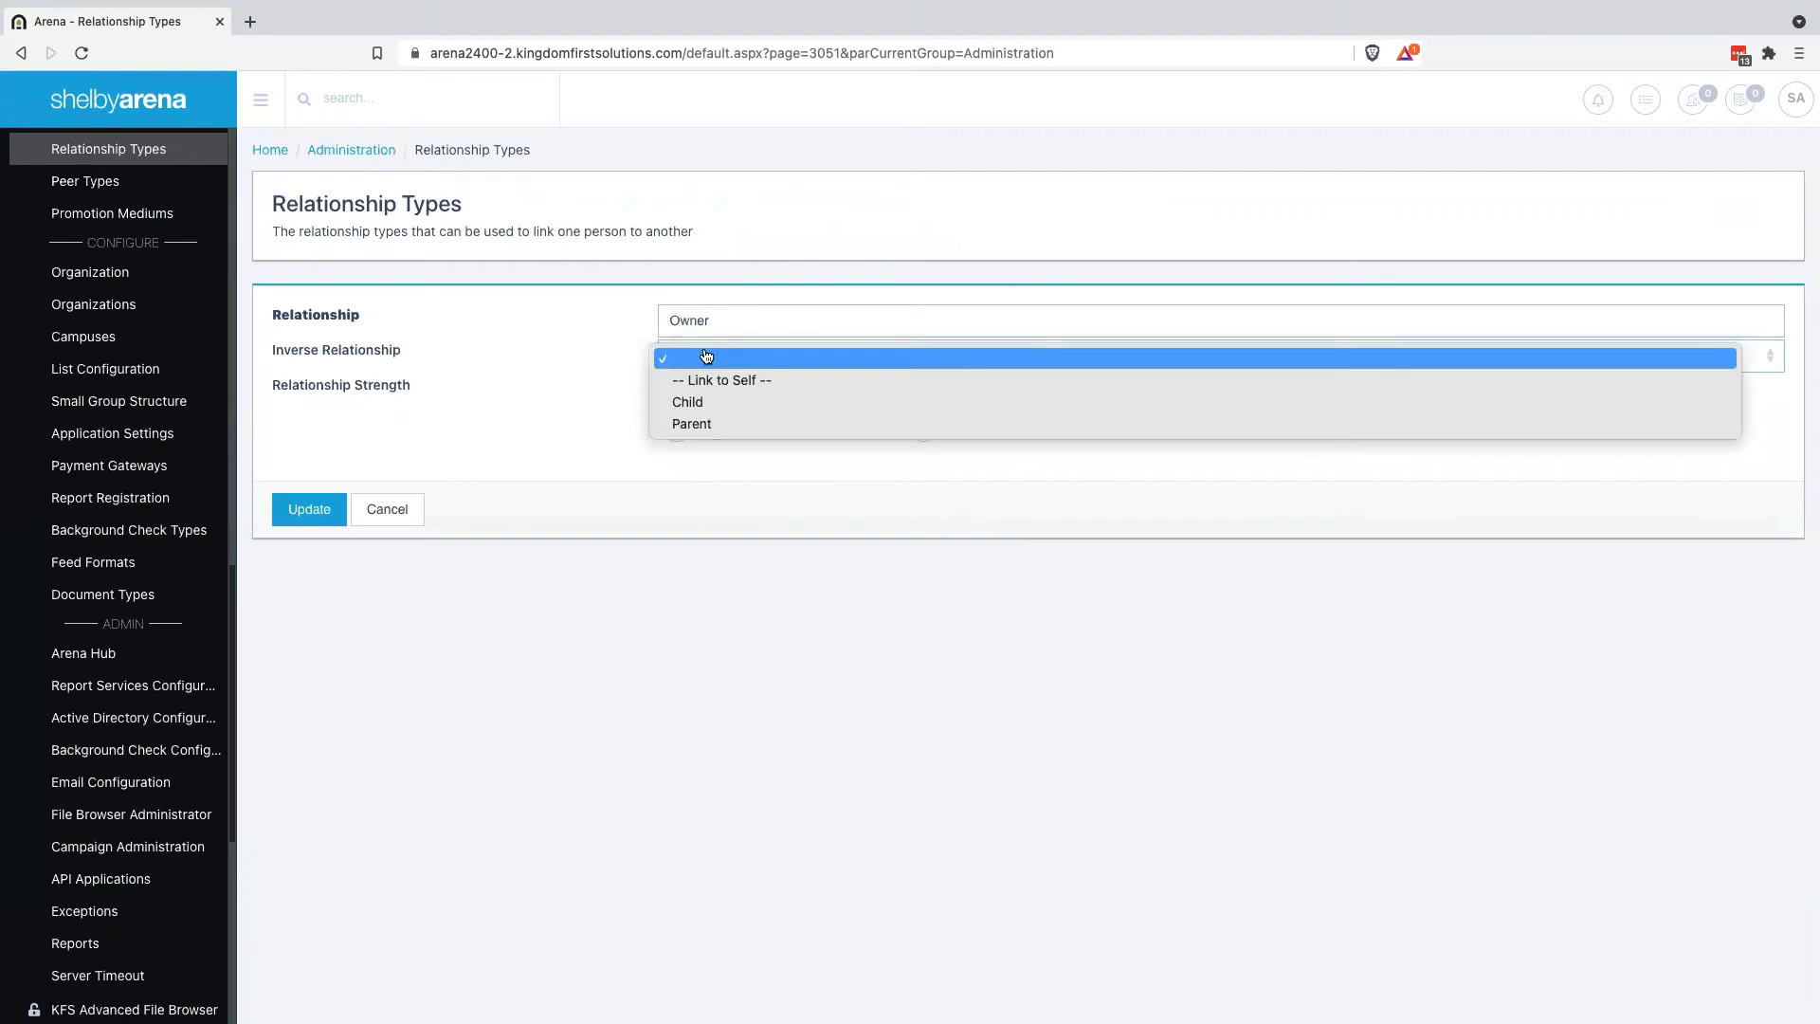
pyautogui.click(590, 394)
pyautogui.click(317, 512)
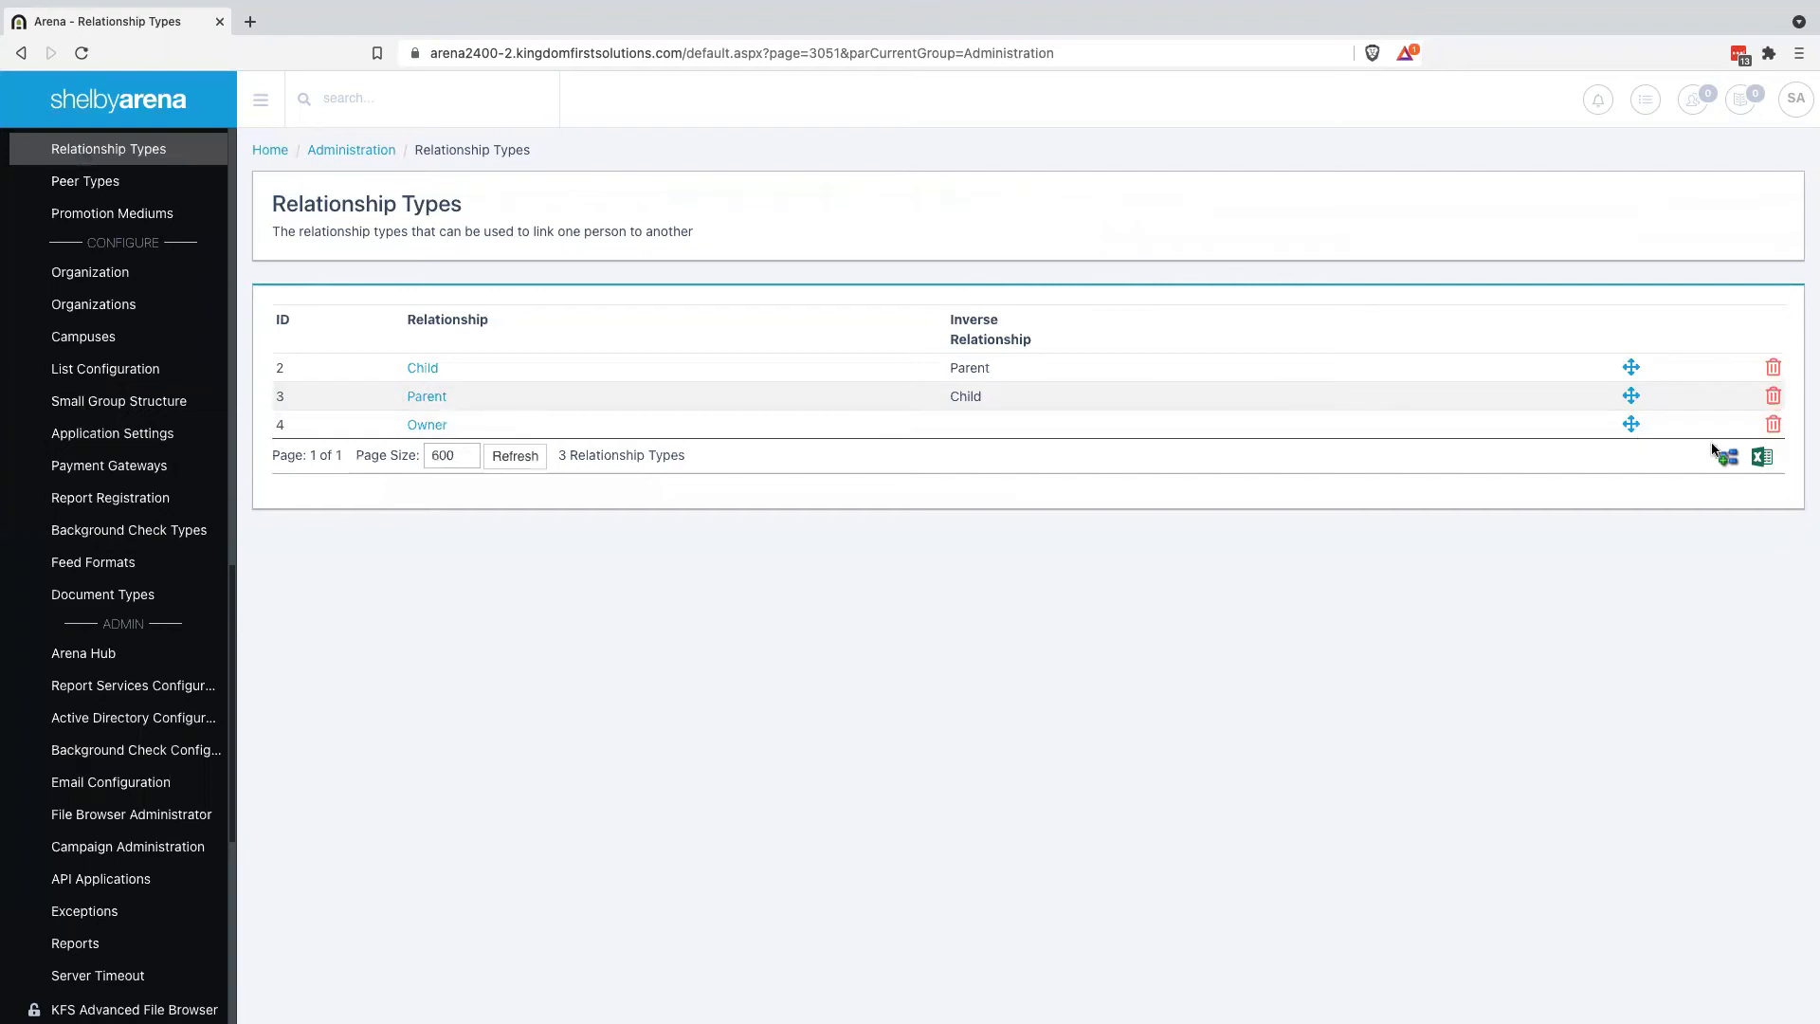
# Add a Business relationship type with Owner as its inverse
pyautogui.click(1728, 458)
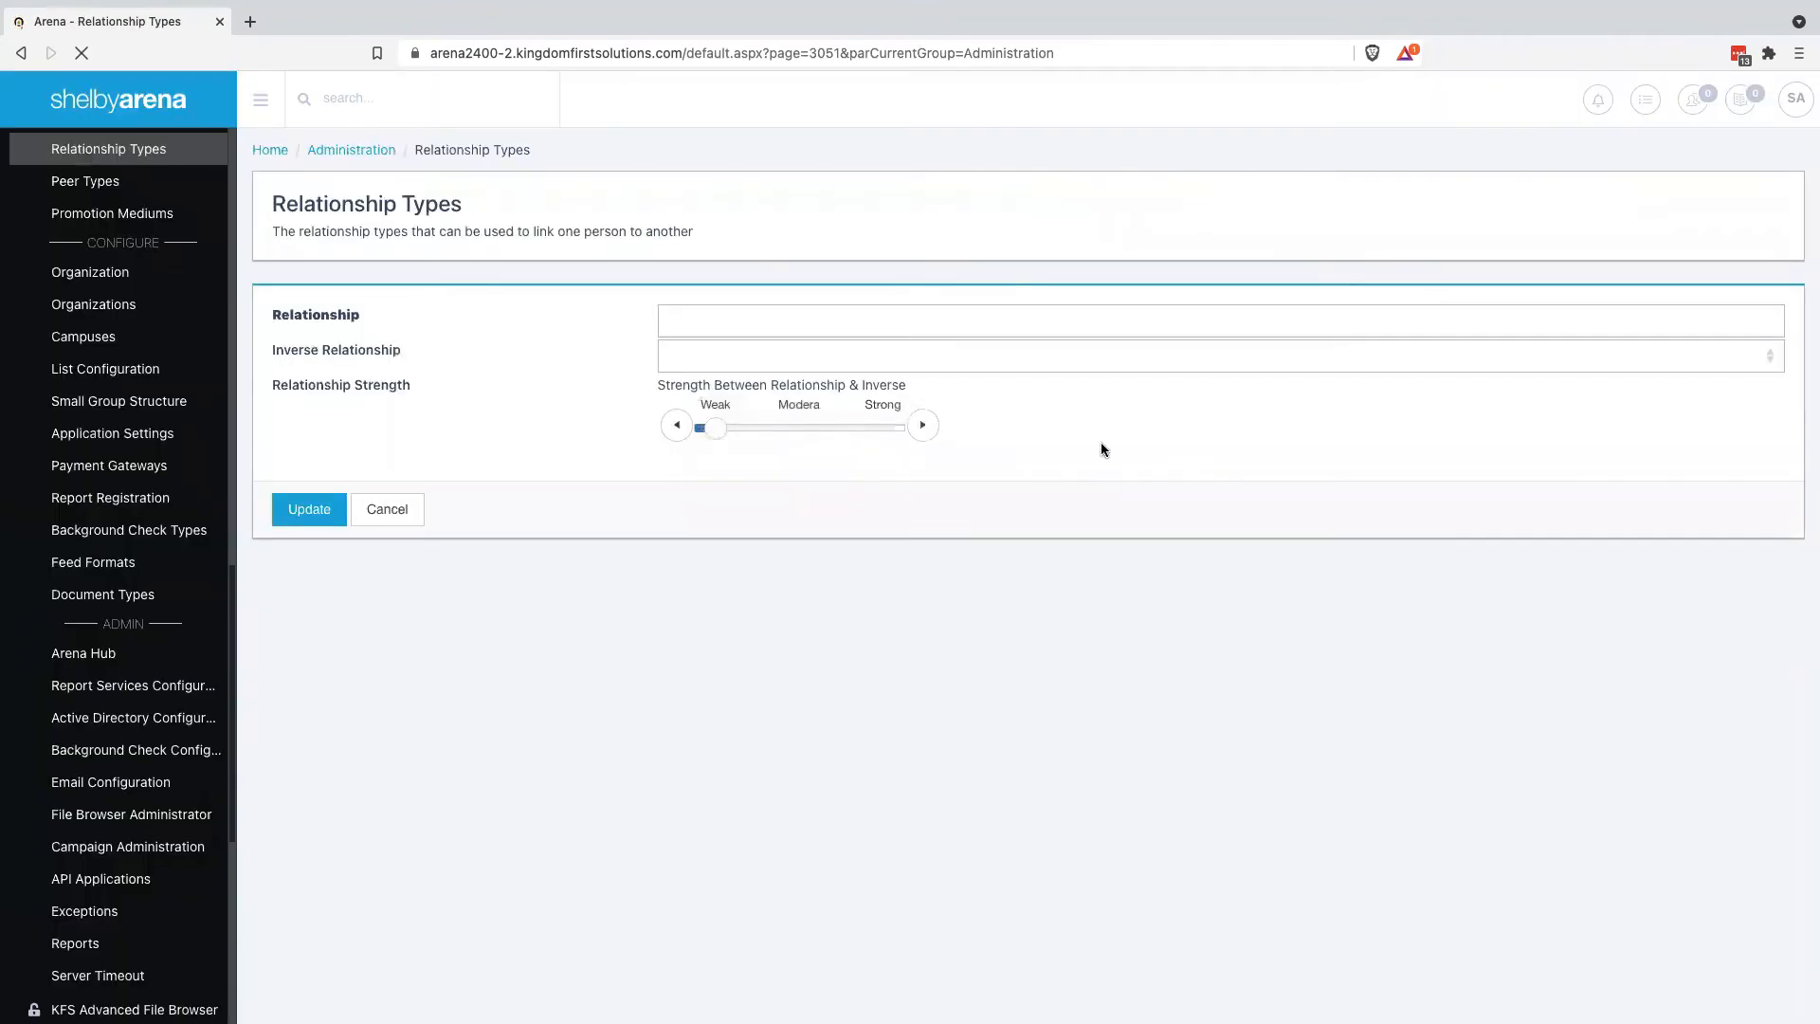
pyautogui.click(753, 317)
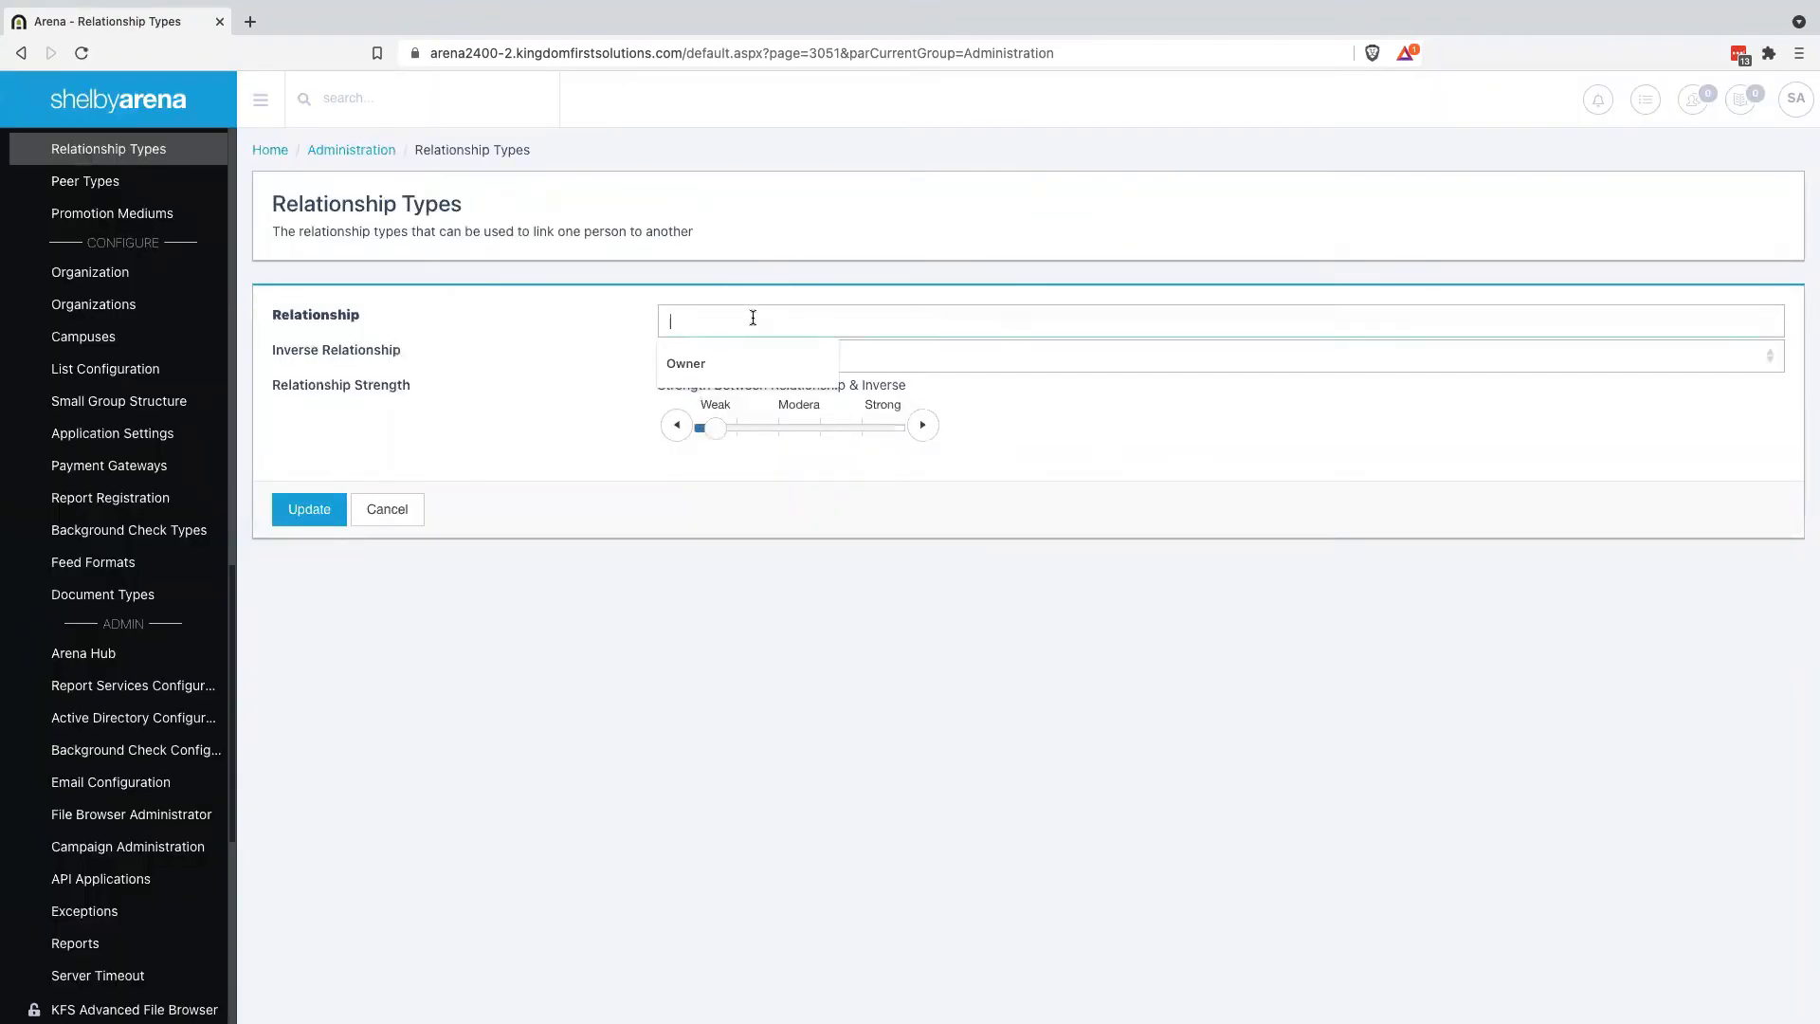
pyautogui.write('Business')
pyautogui.press('Tab')
pyautogui.press('o')
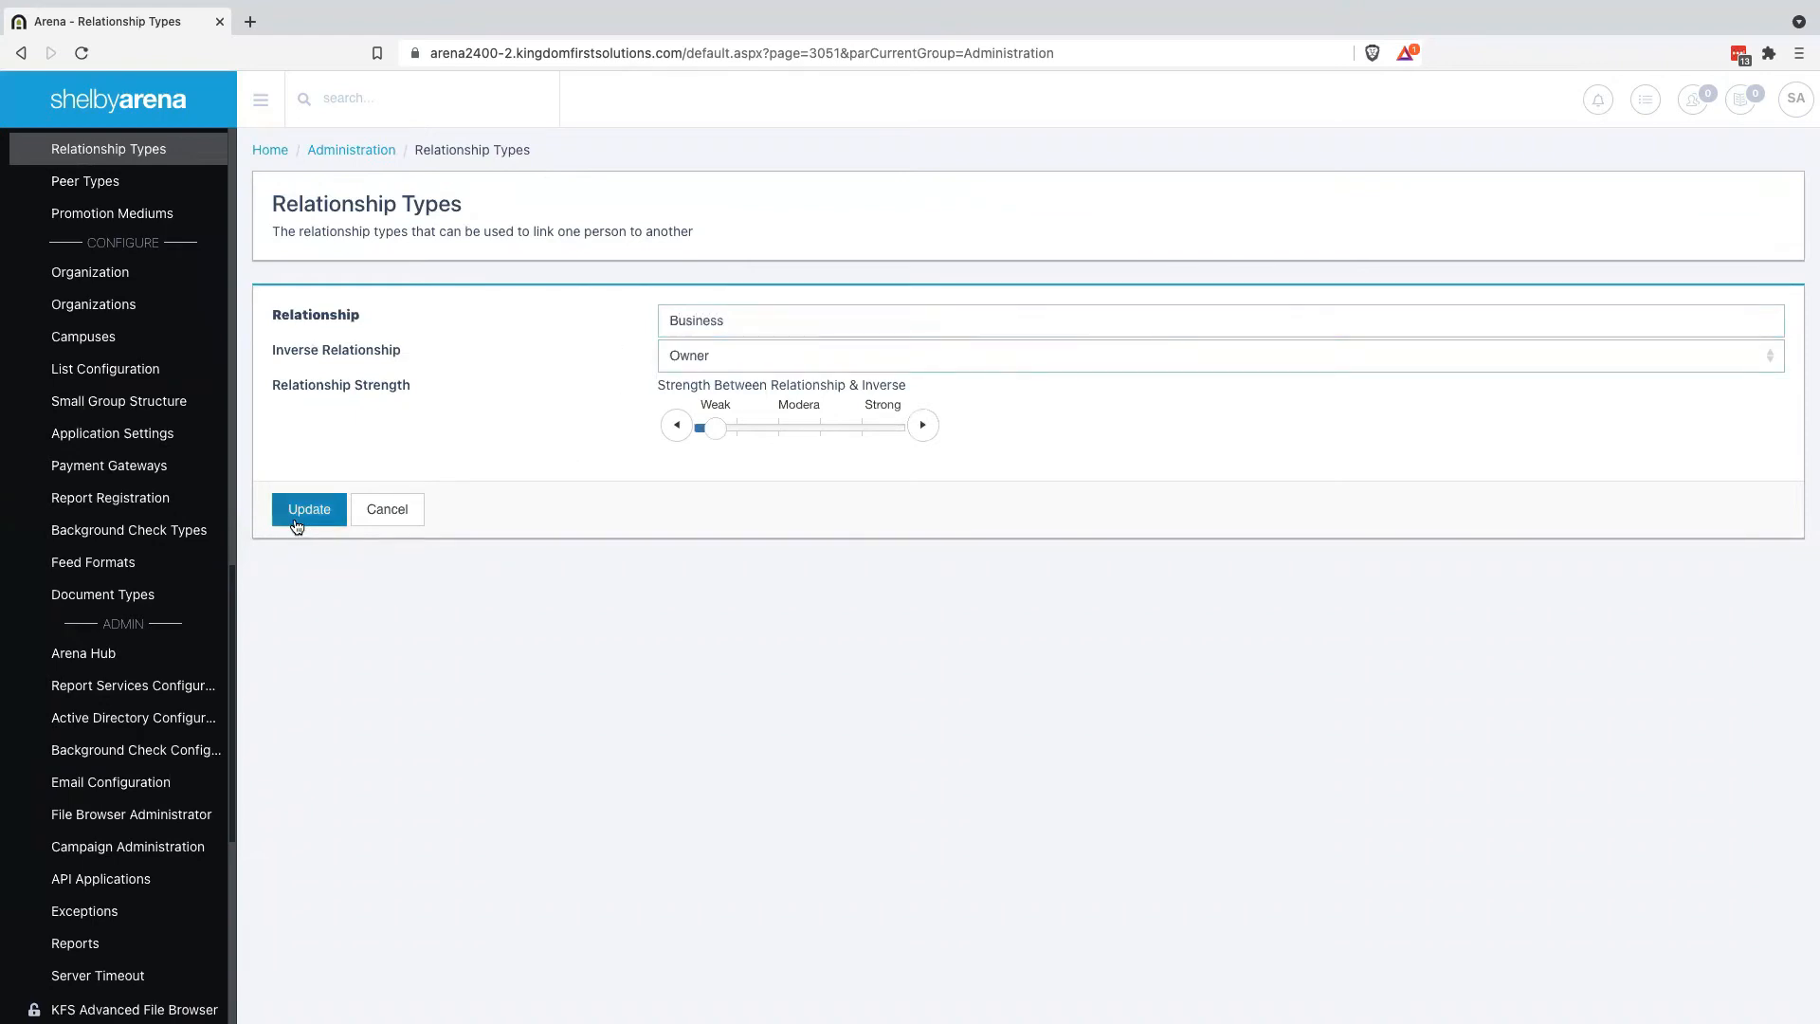
pyautogui.click(302, 512)
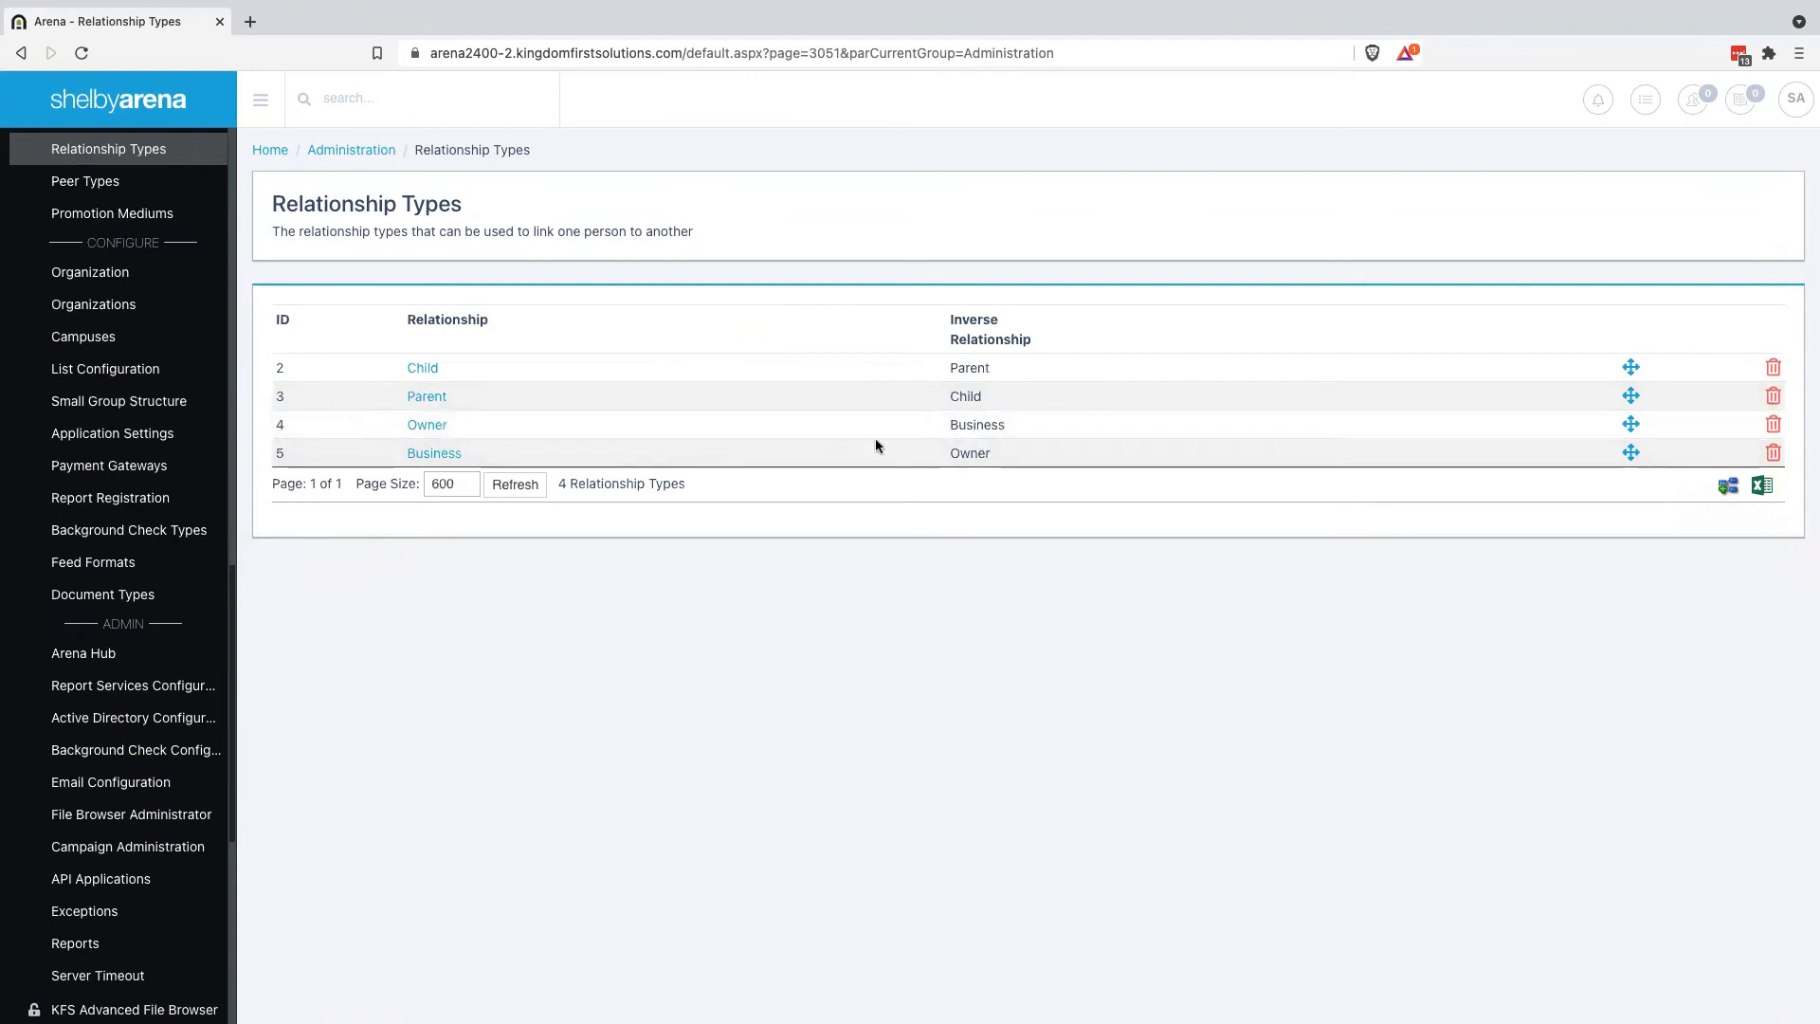
# Go back through the browser history to the business's profile page
pyautogui.click(20, 54)
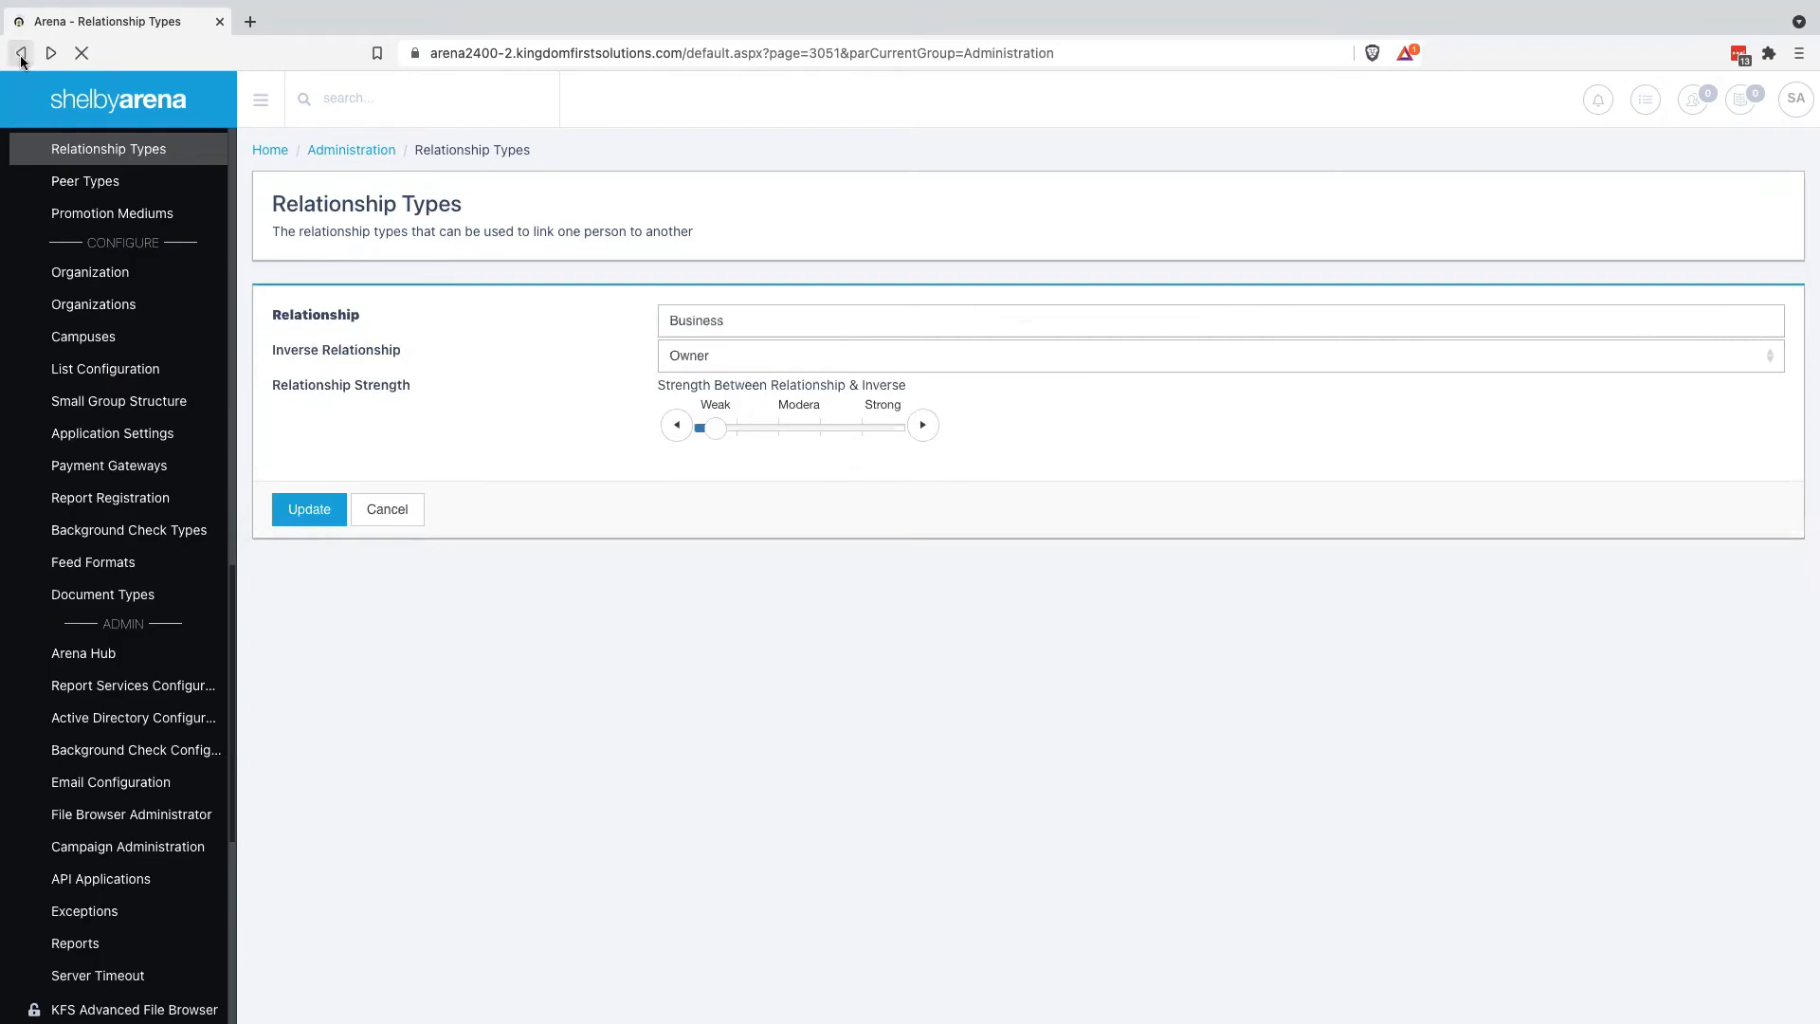
pyautogui.click(21, 57)
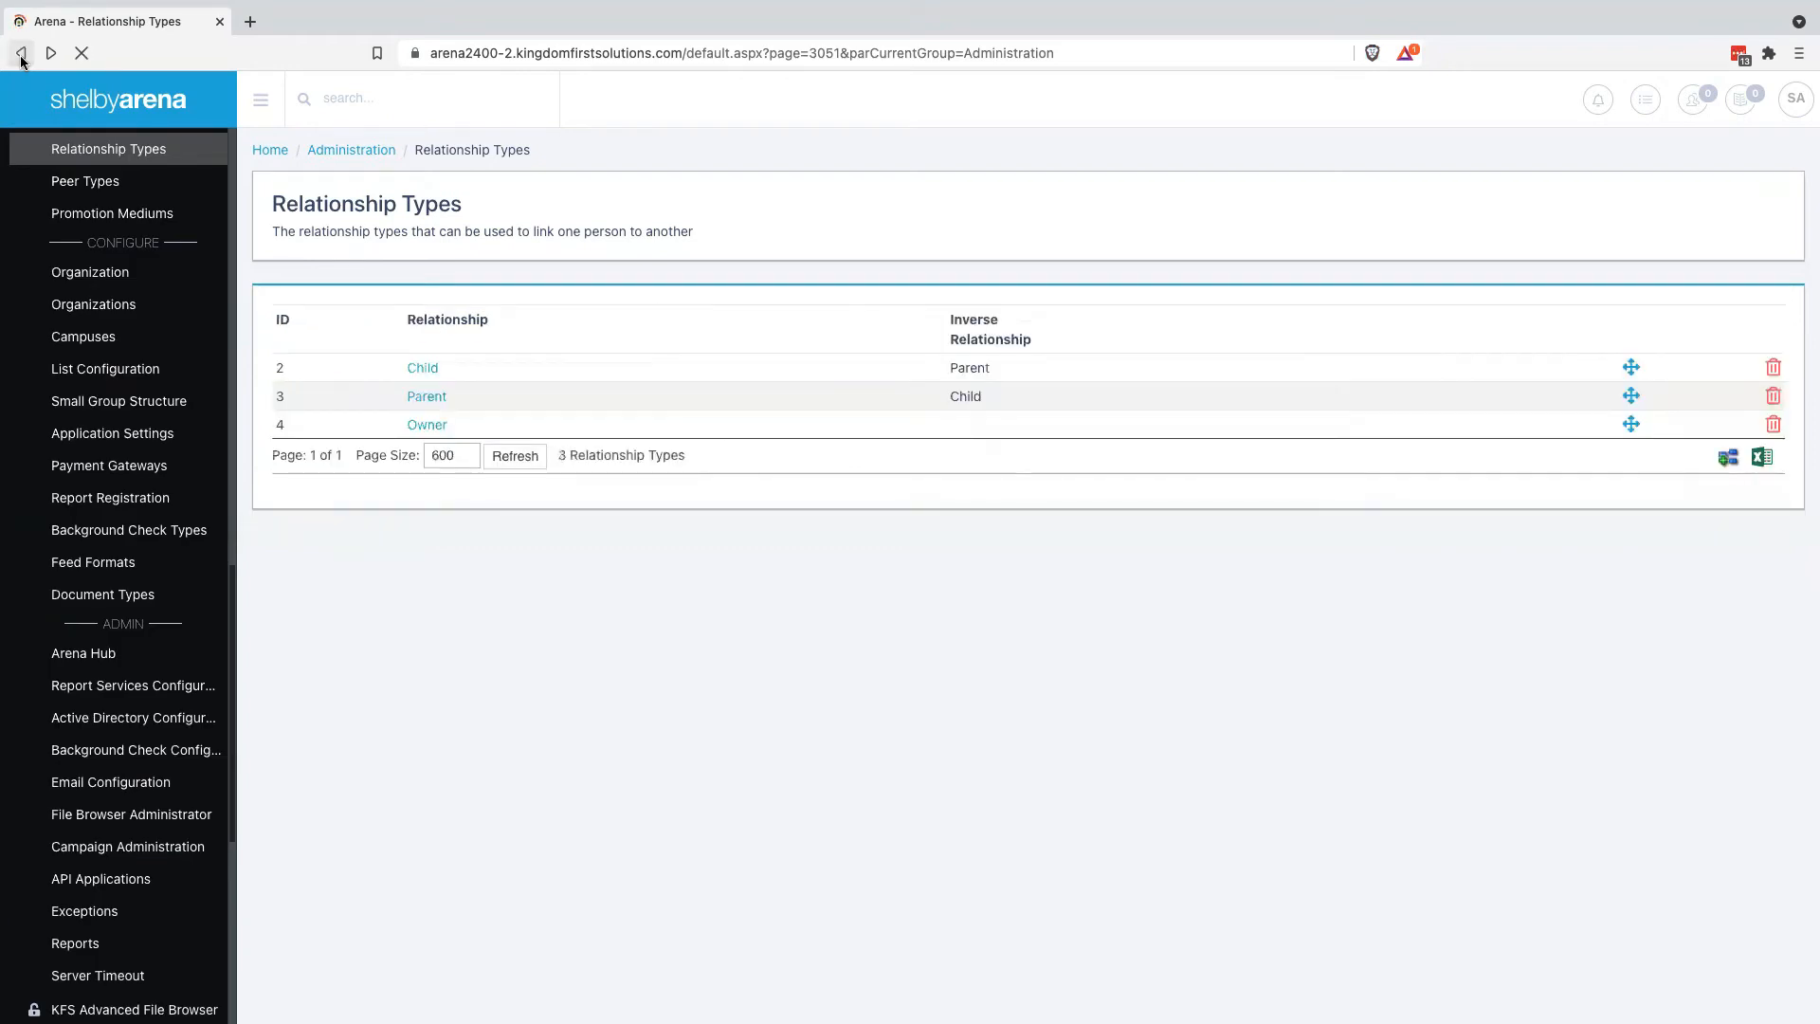
pyautogui.click(21, 56)
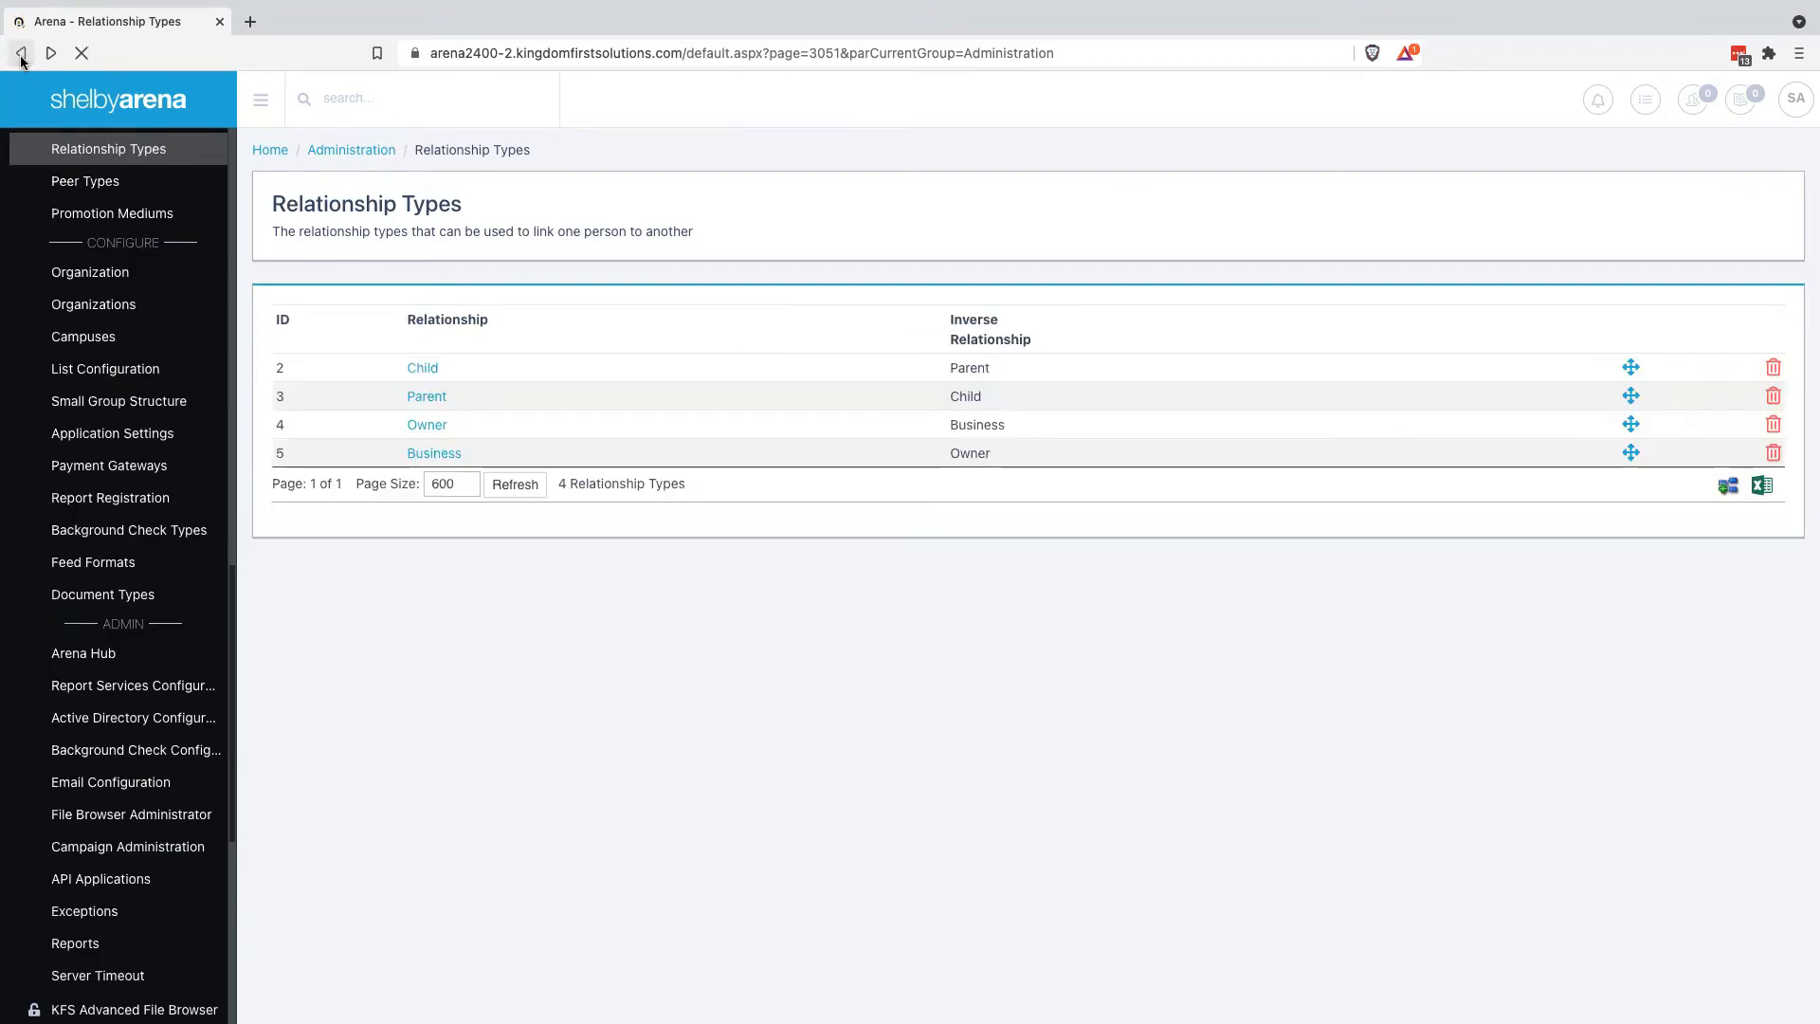
pyautogui.click(21, 54)
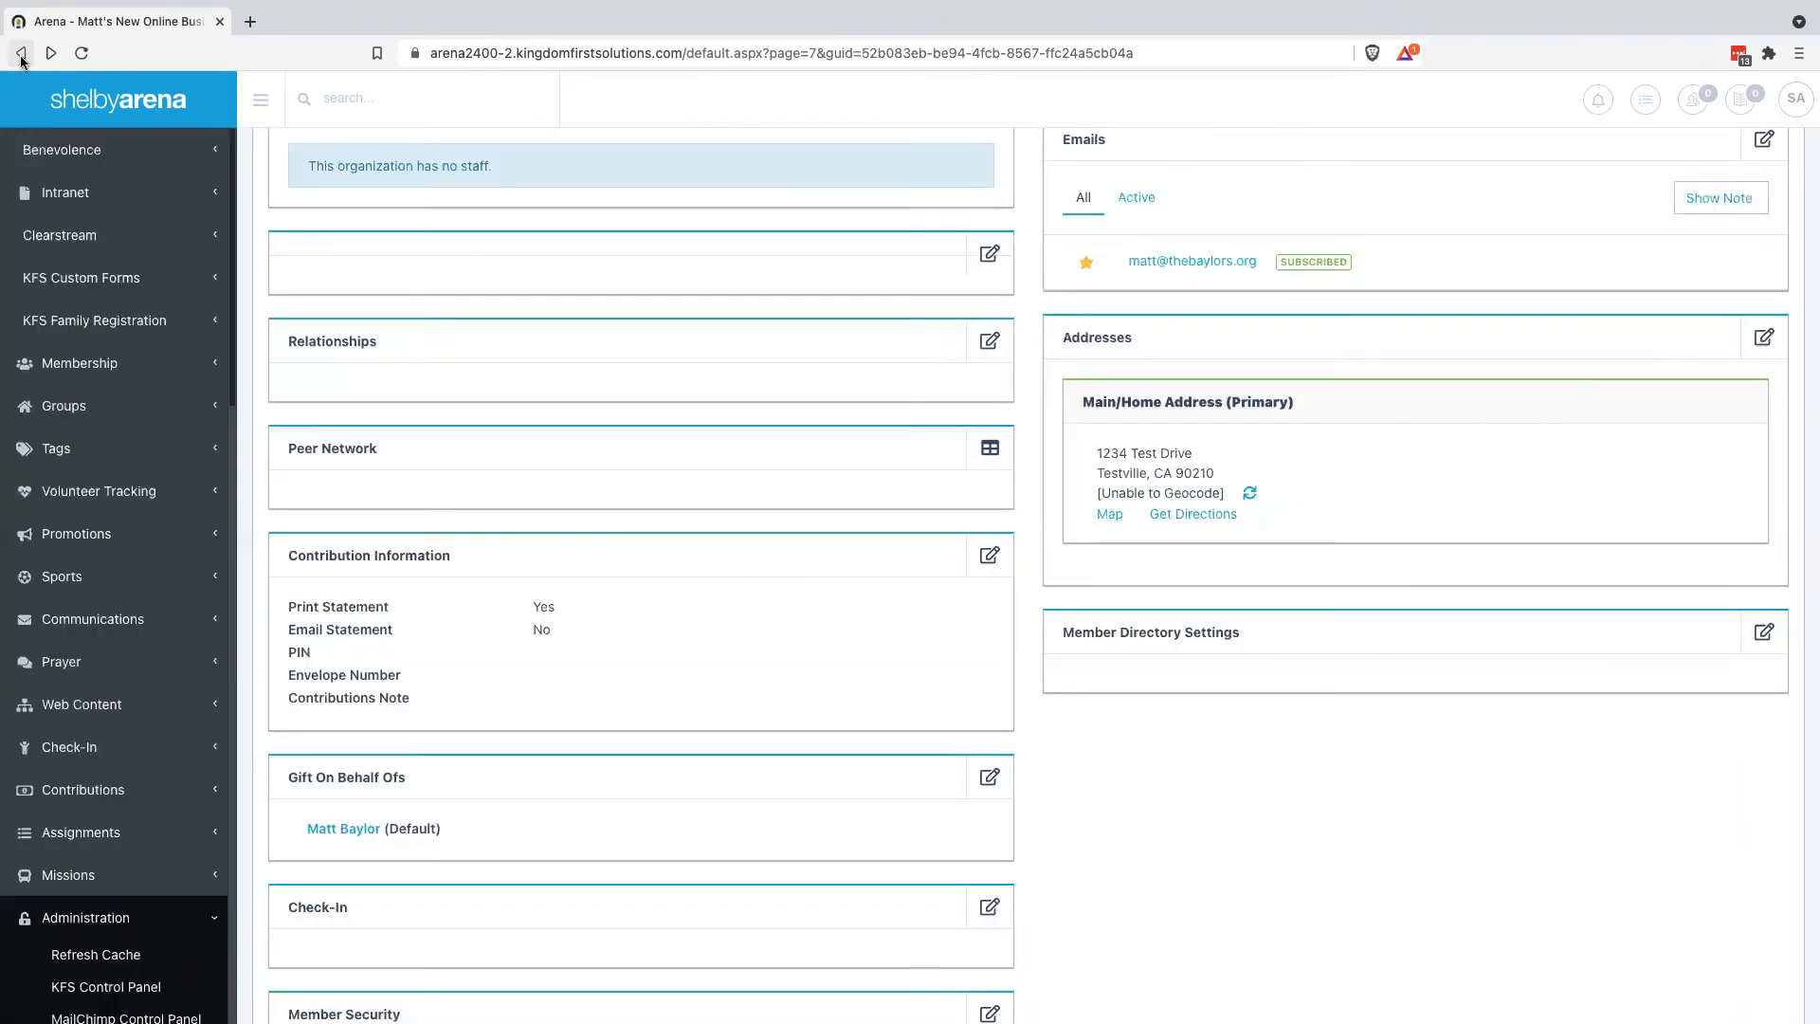
# Reload the business's profile page
pyautogui.scroll(7, 520, 512)
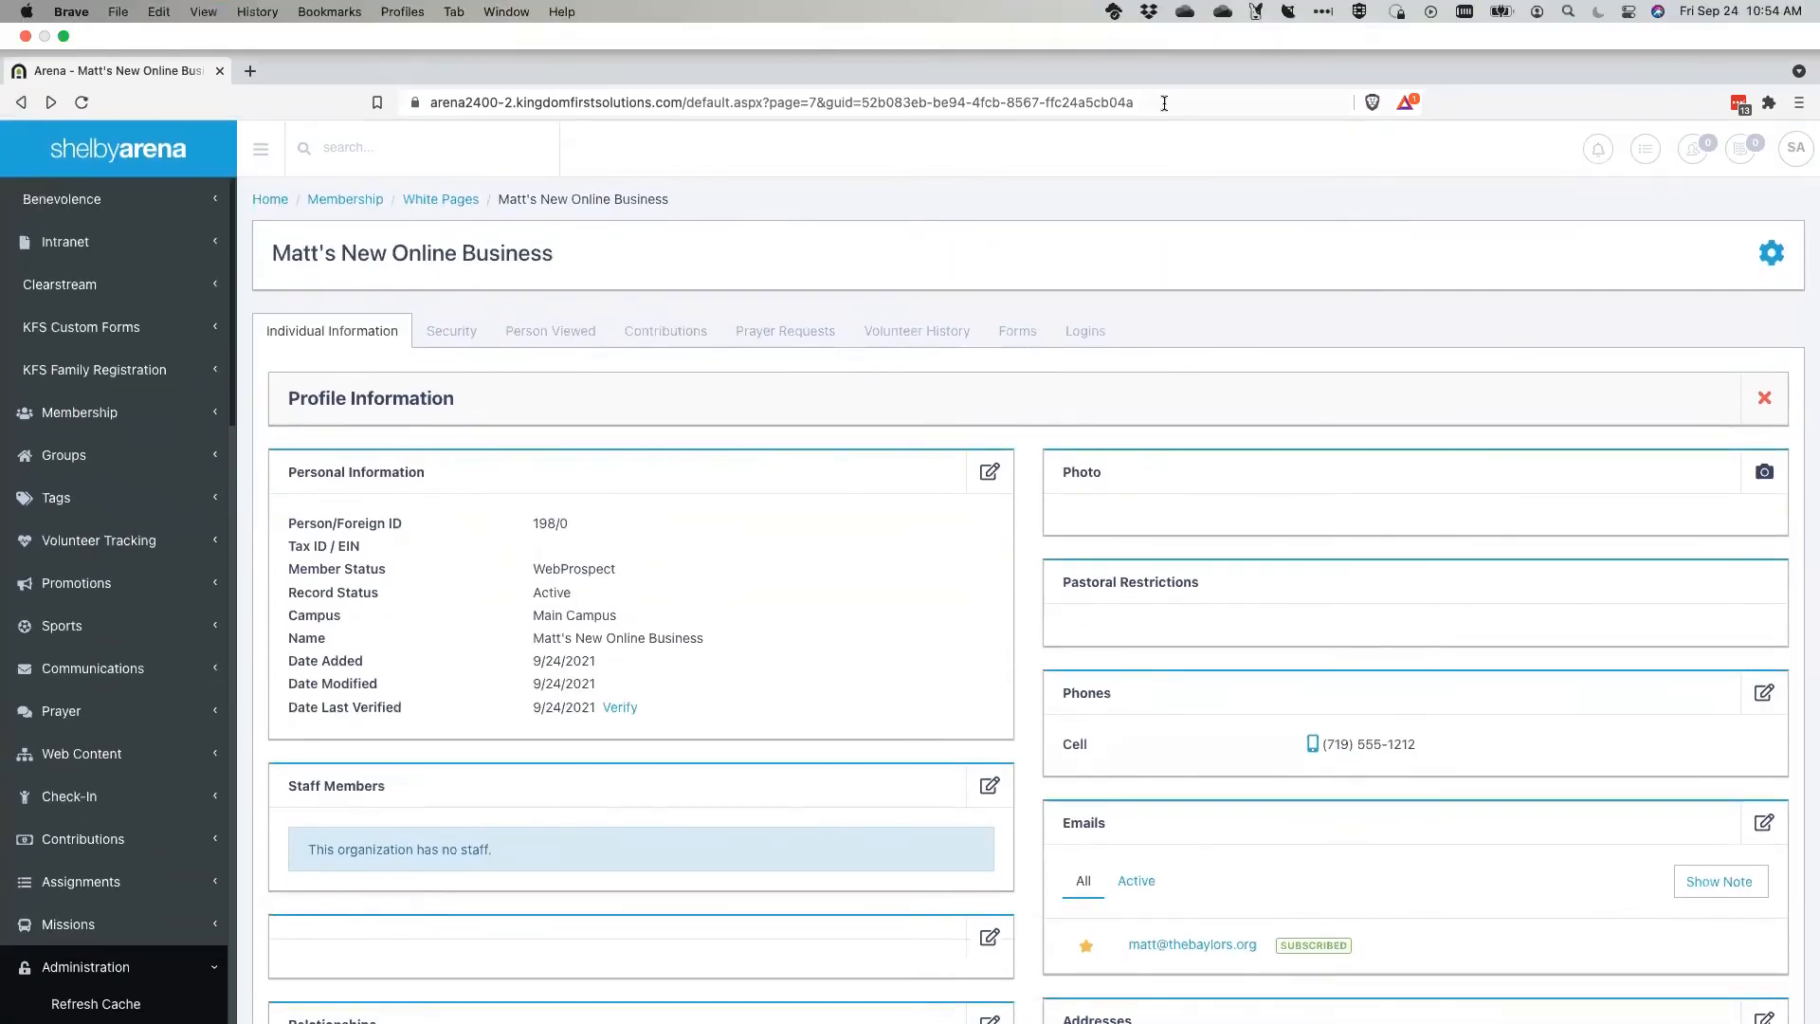
pyautogui.click(1164, 103)
pyautogui.press('Return')
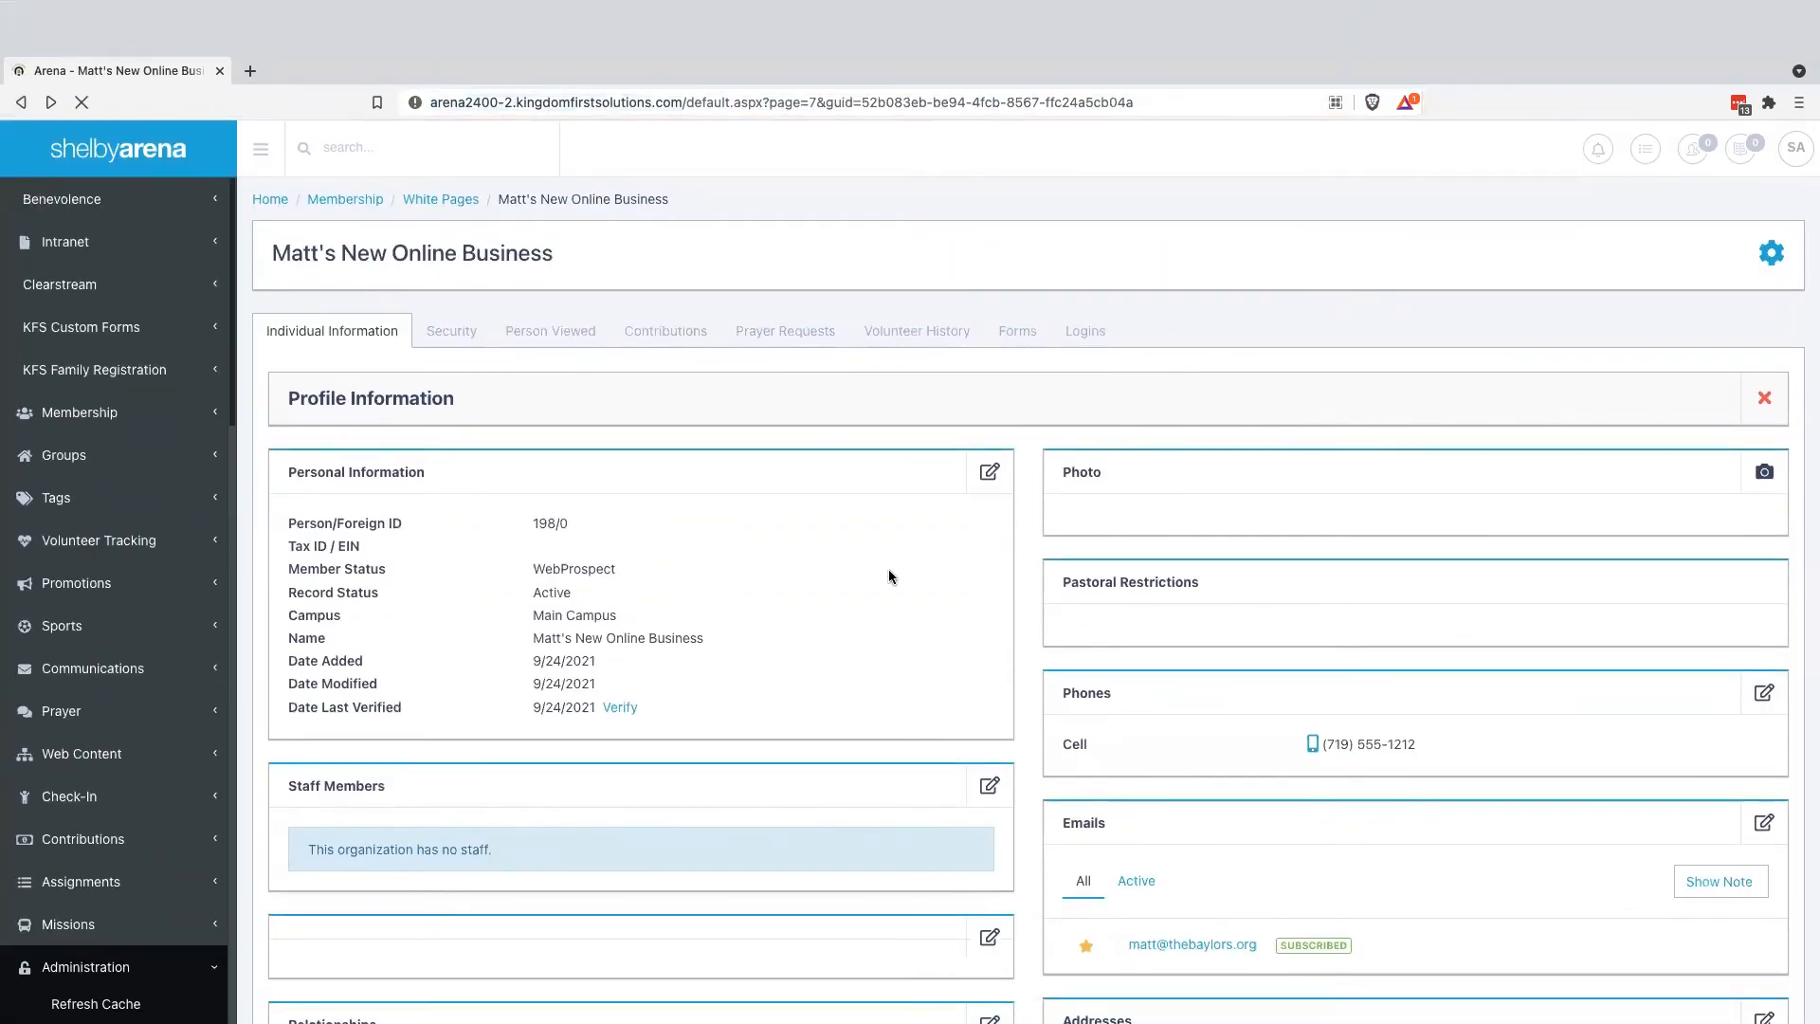
pyautogui.scroll(-3, 821, 790)
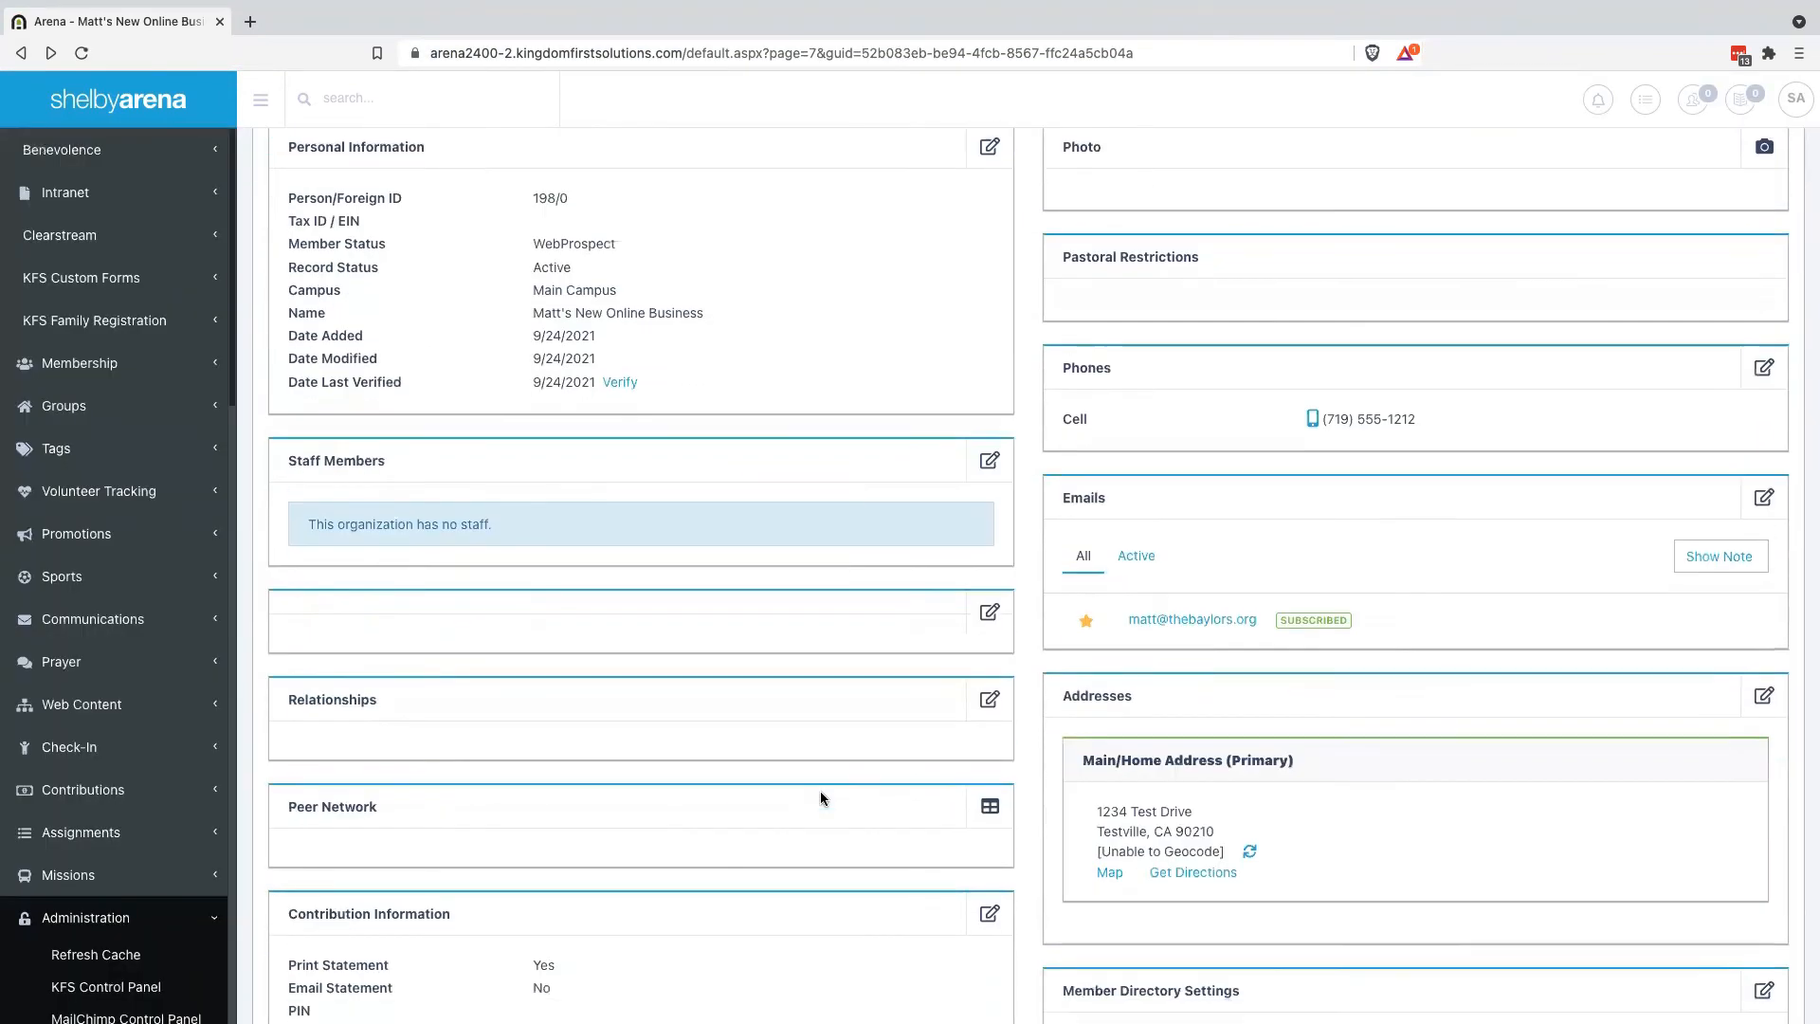
# Add the person found by name search to the business's Relationships as Owner
pyautogui.click(987, 701)
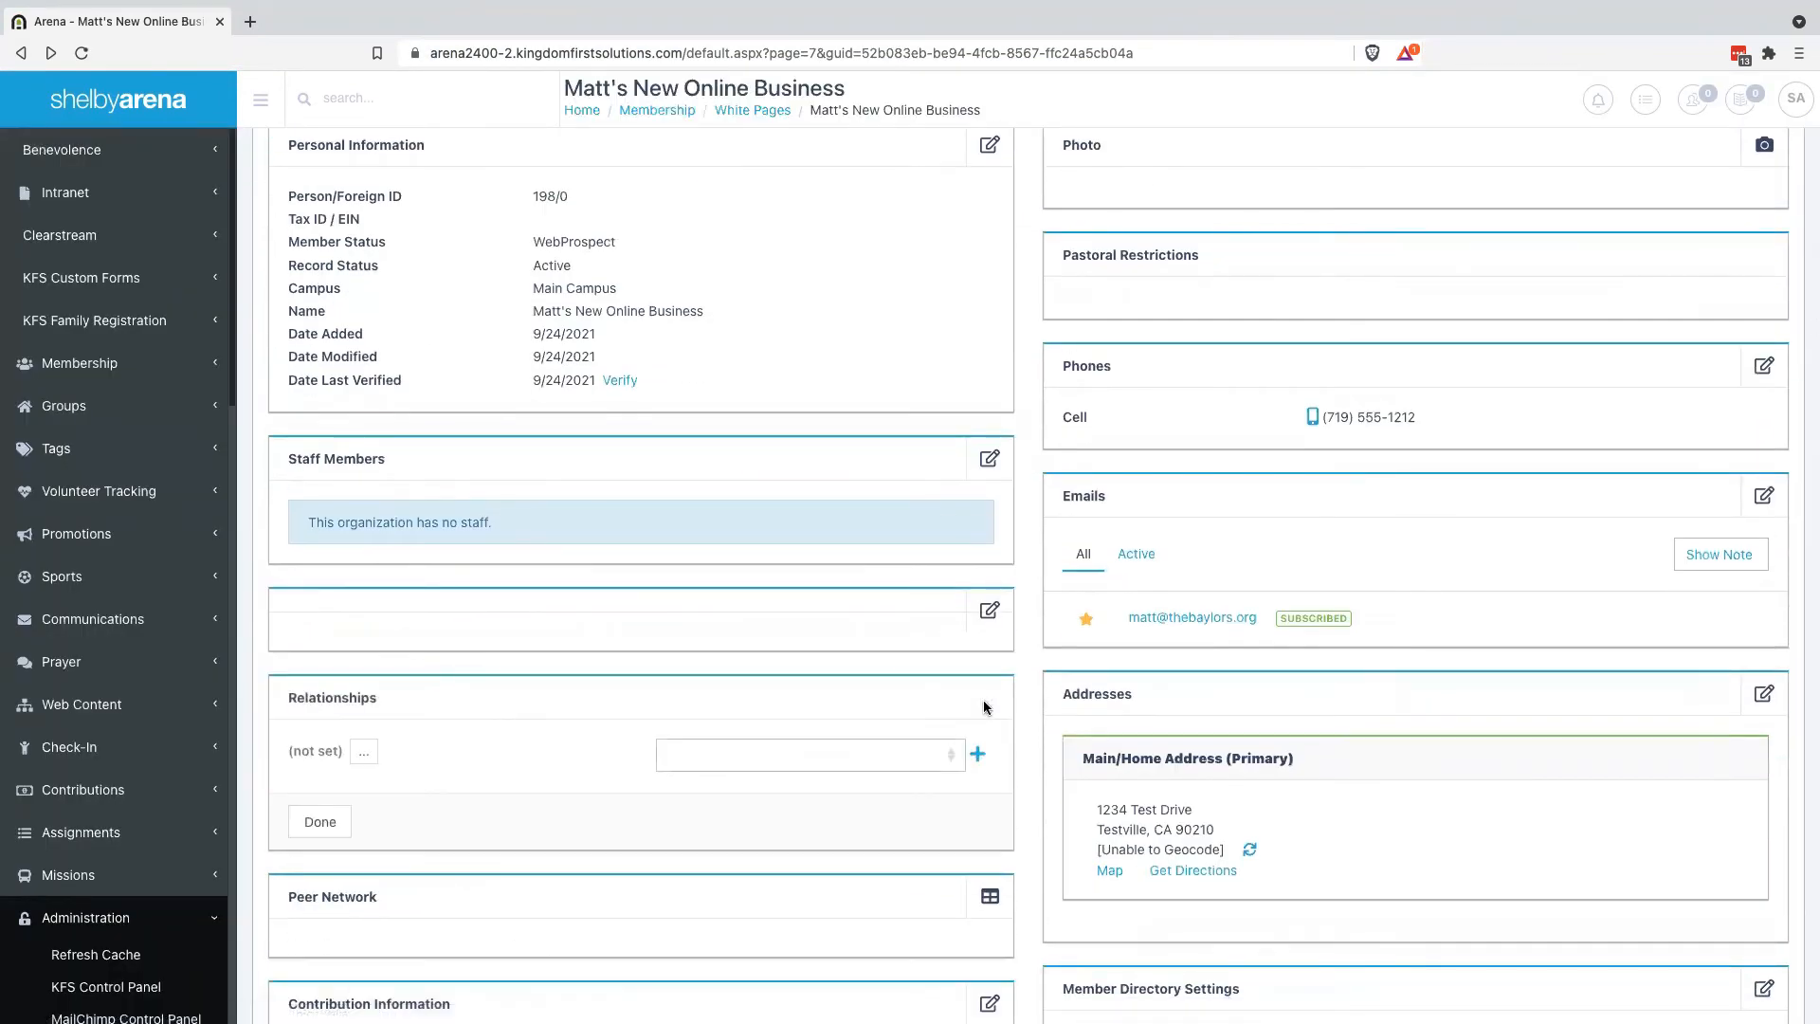
pyautogui.click(359, 753)
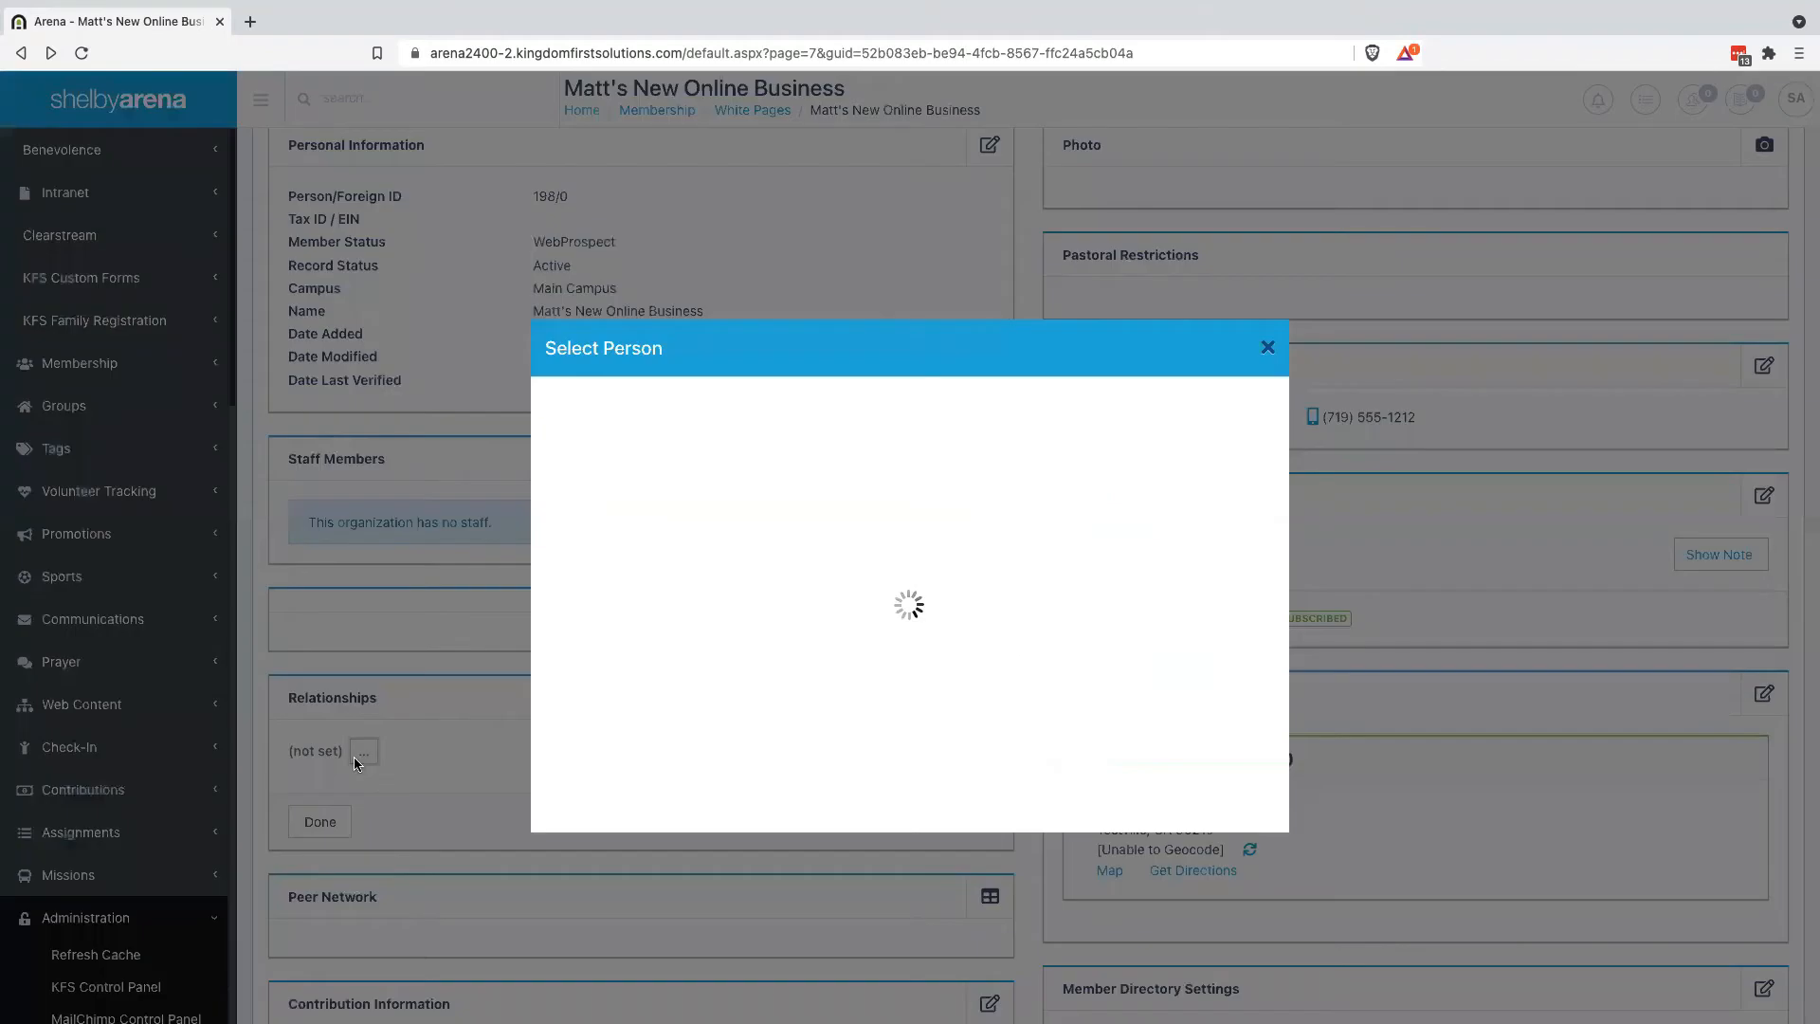
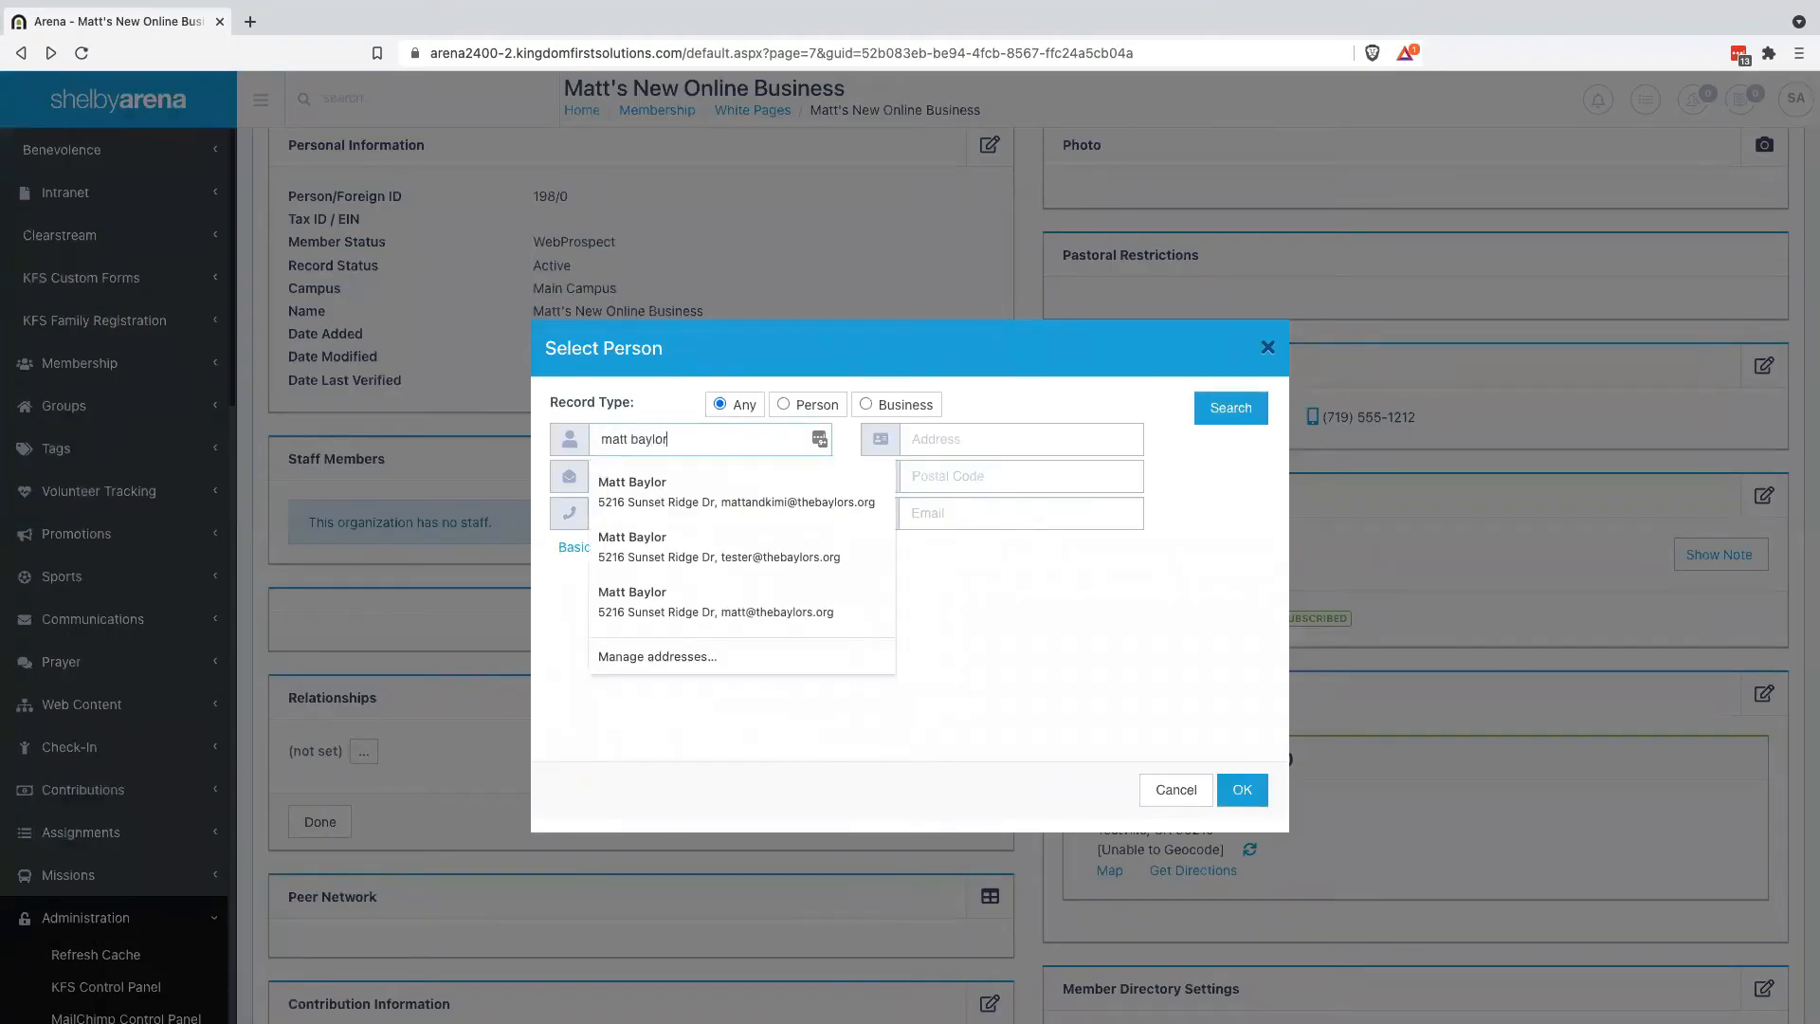
pyautogui.press('Return')
pyautogui.click(559, 490)
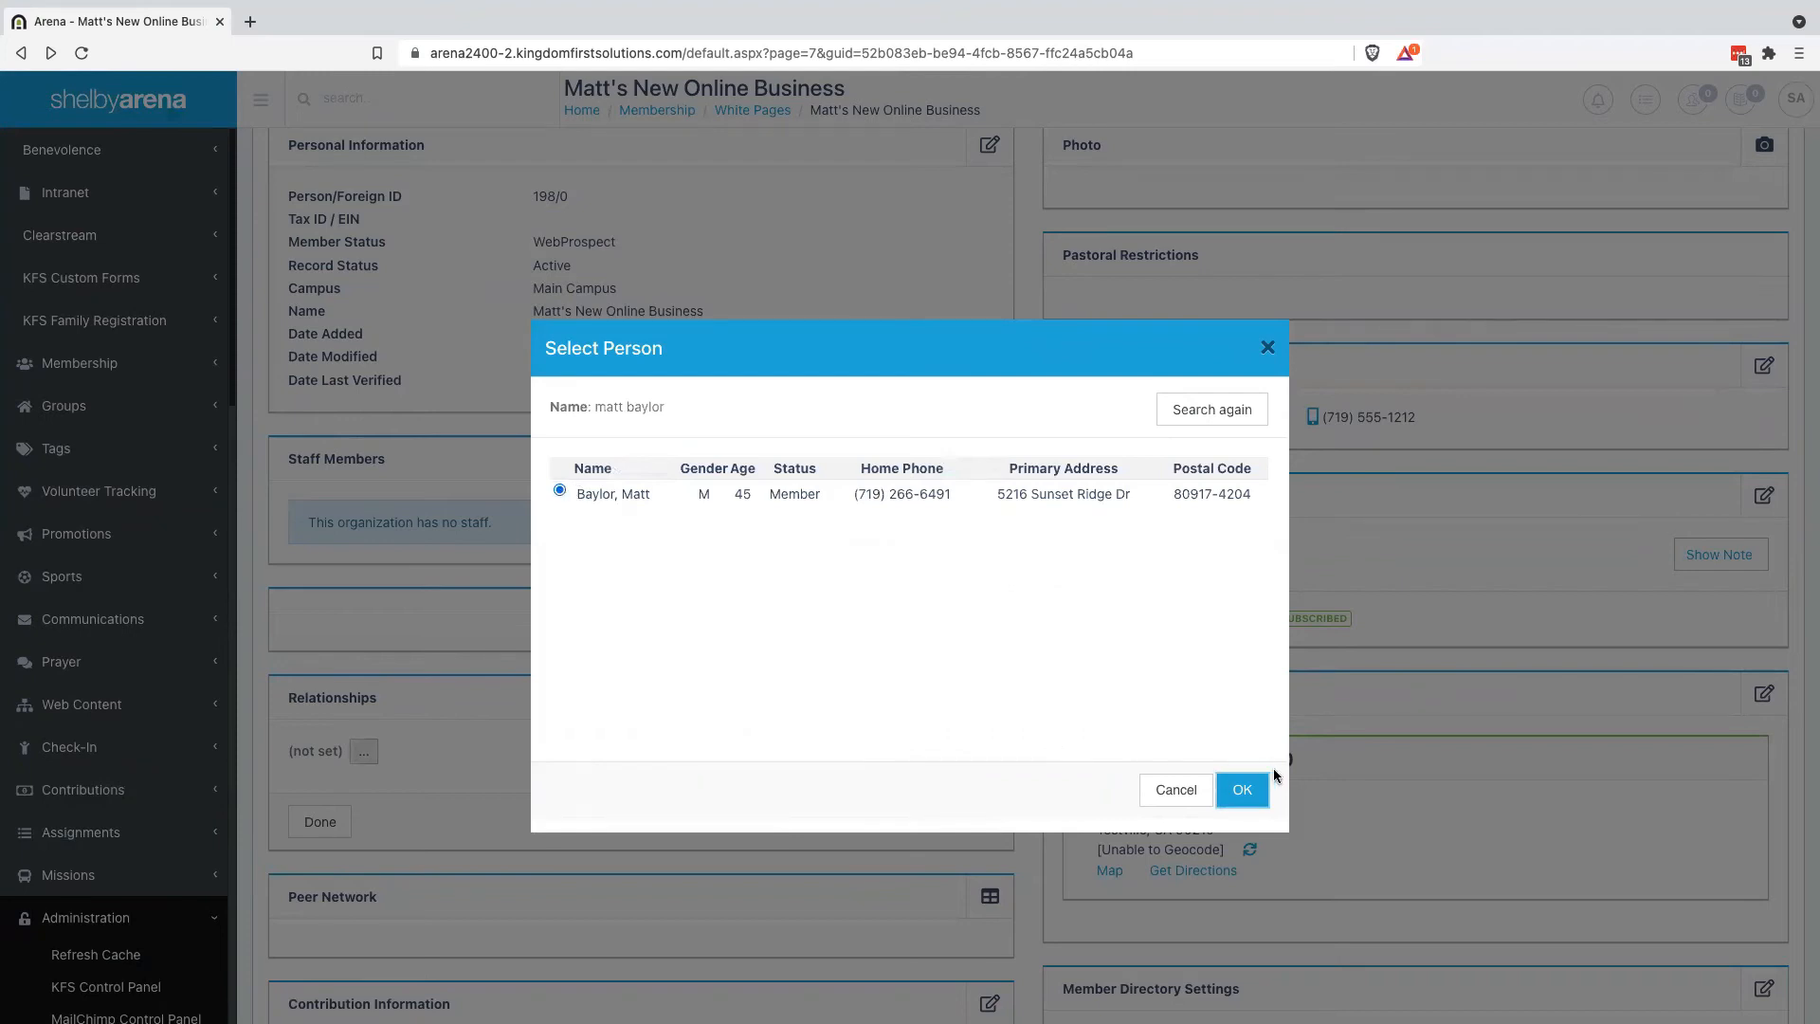
pyautogui.click(1244, 796)
pyautogui.click(810, 754)
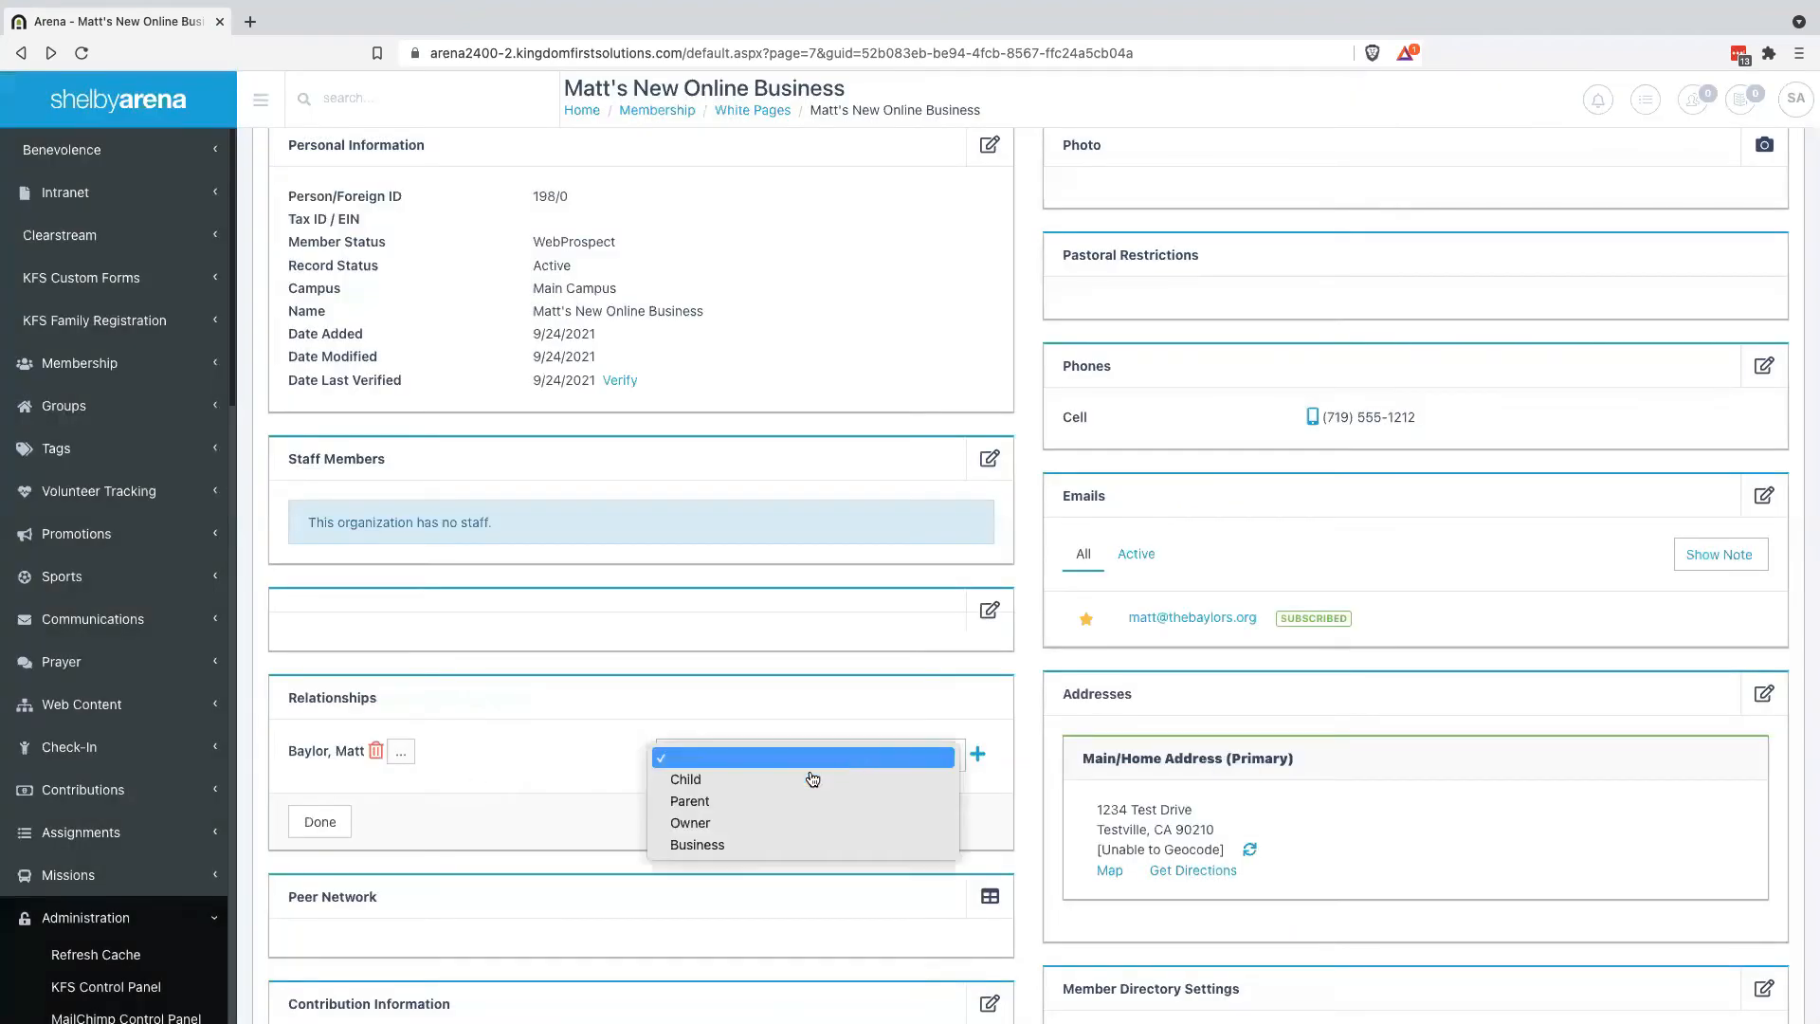
pyautogui.click(731, 823)
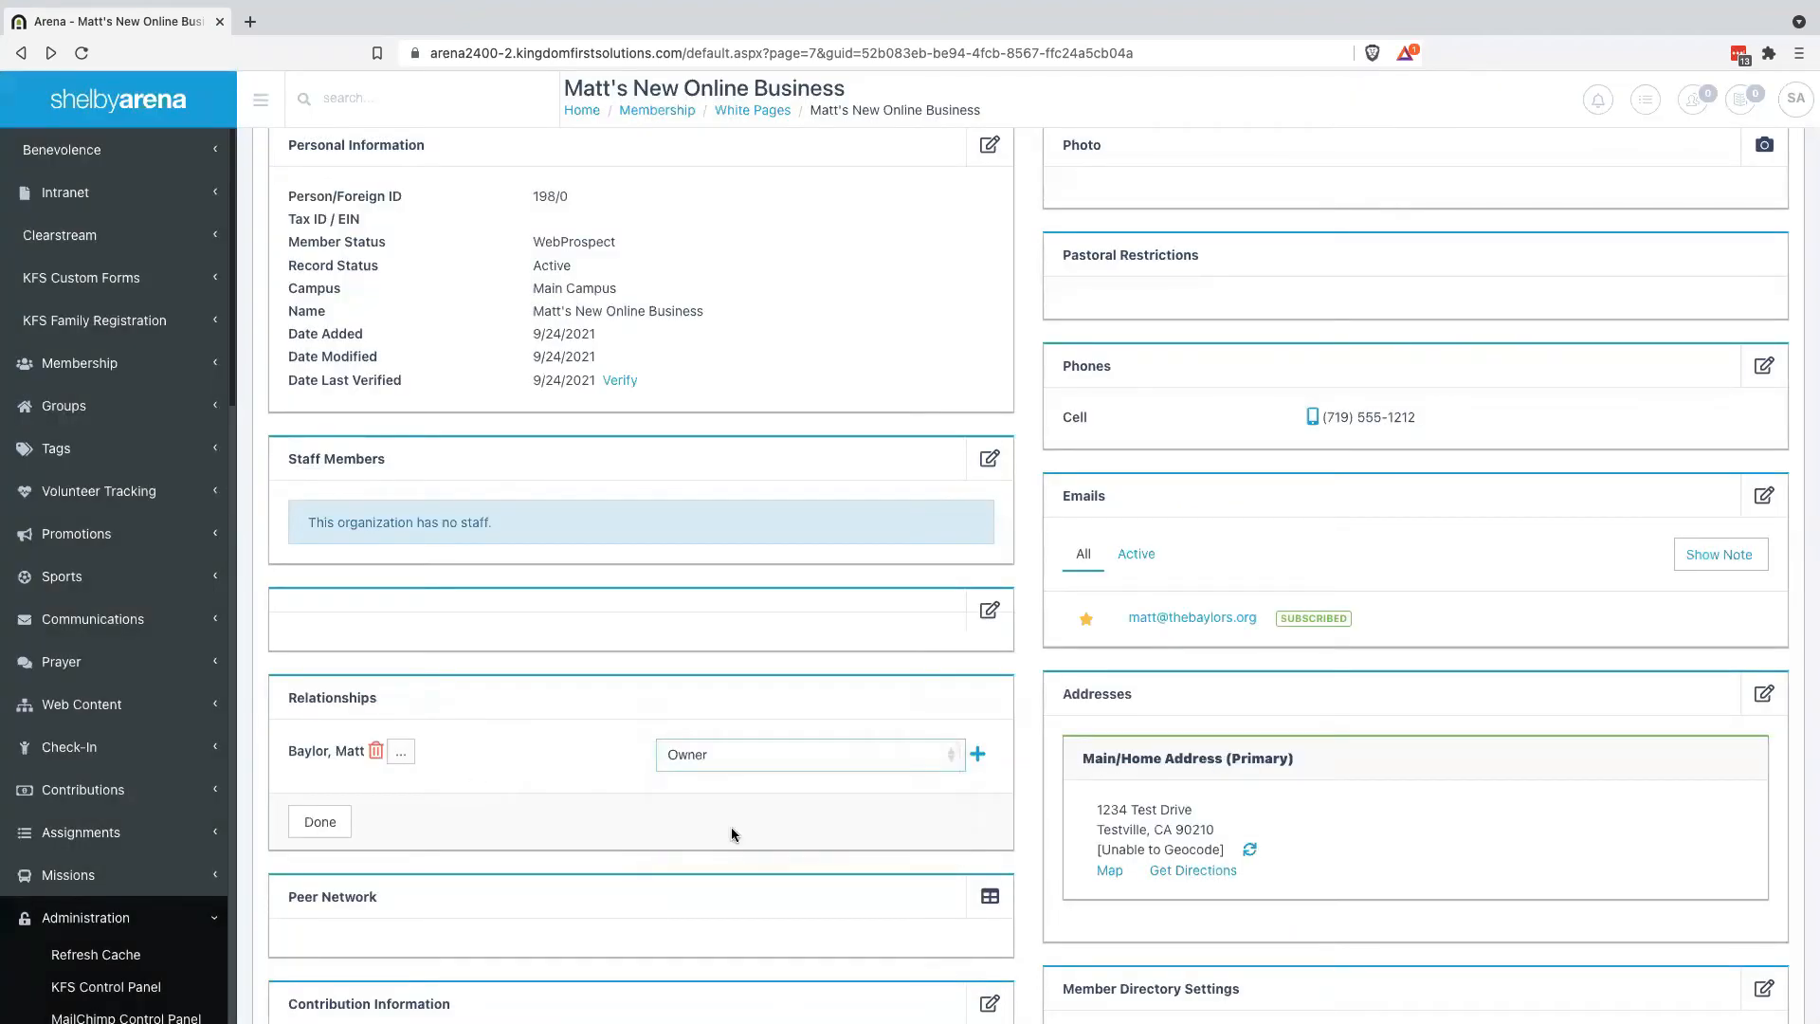
pyautogui.click(332, 822)
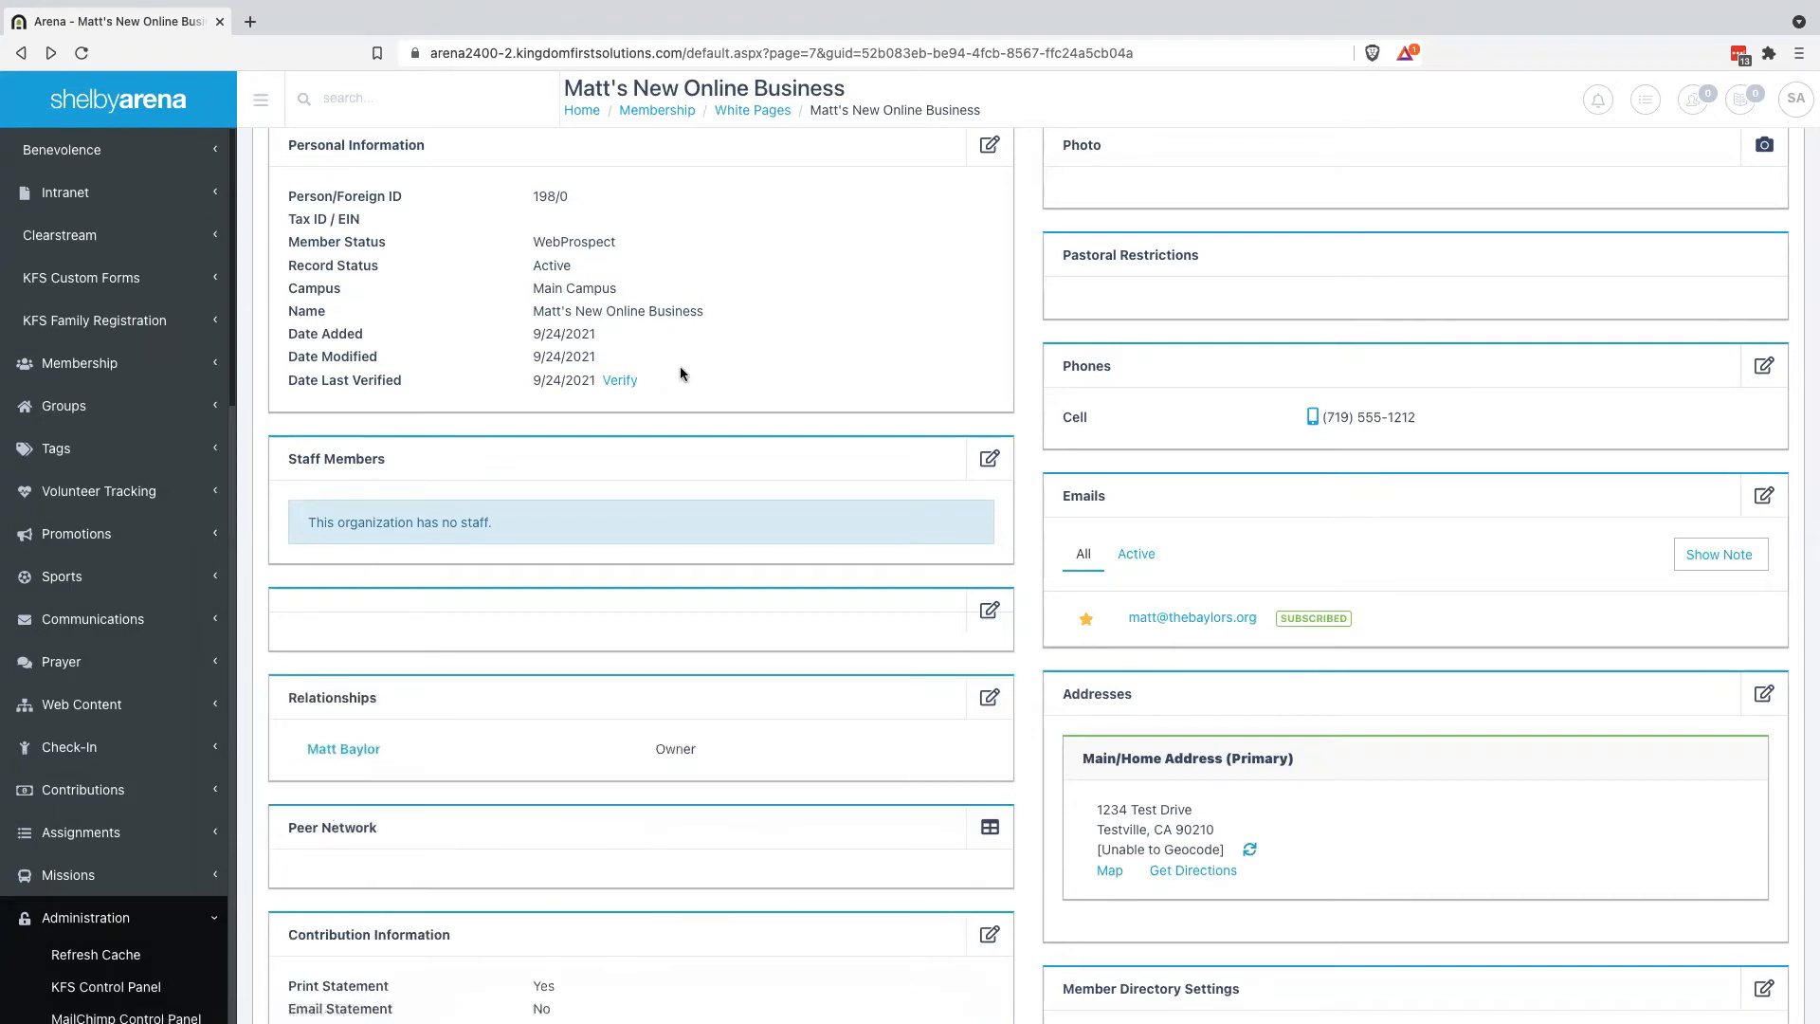
# Add a Contact relationship type with Business as its inverse, then search for the family member
pyautogui.scroll(-5, 93, 649)
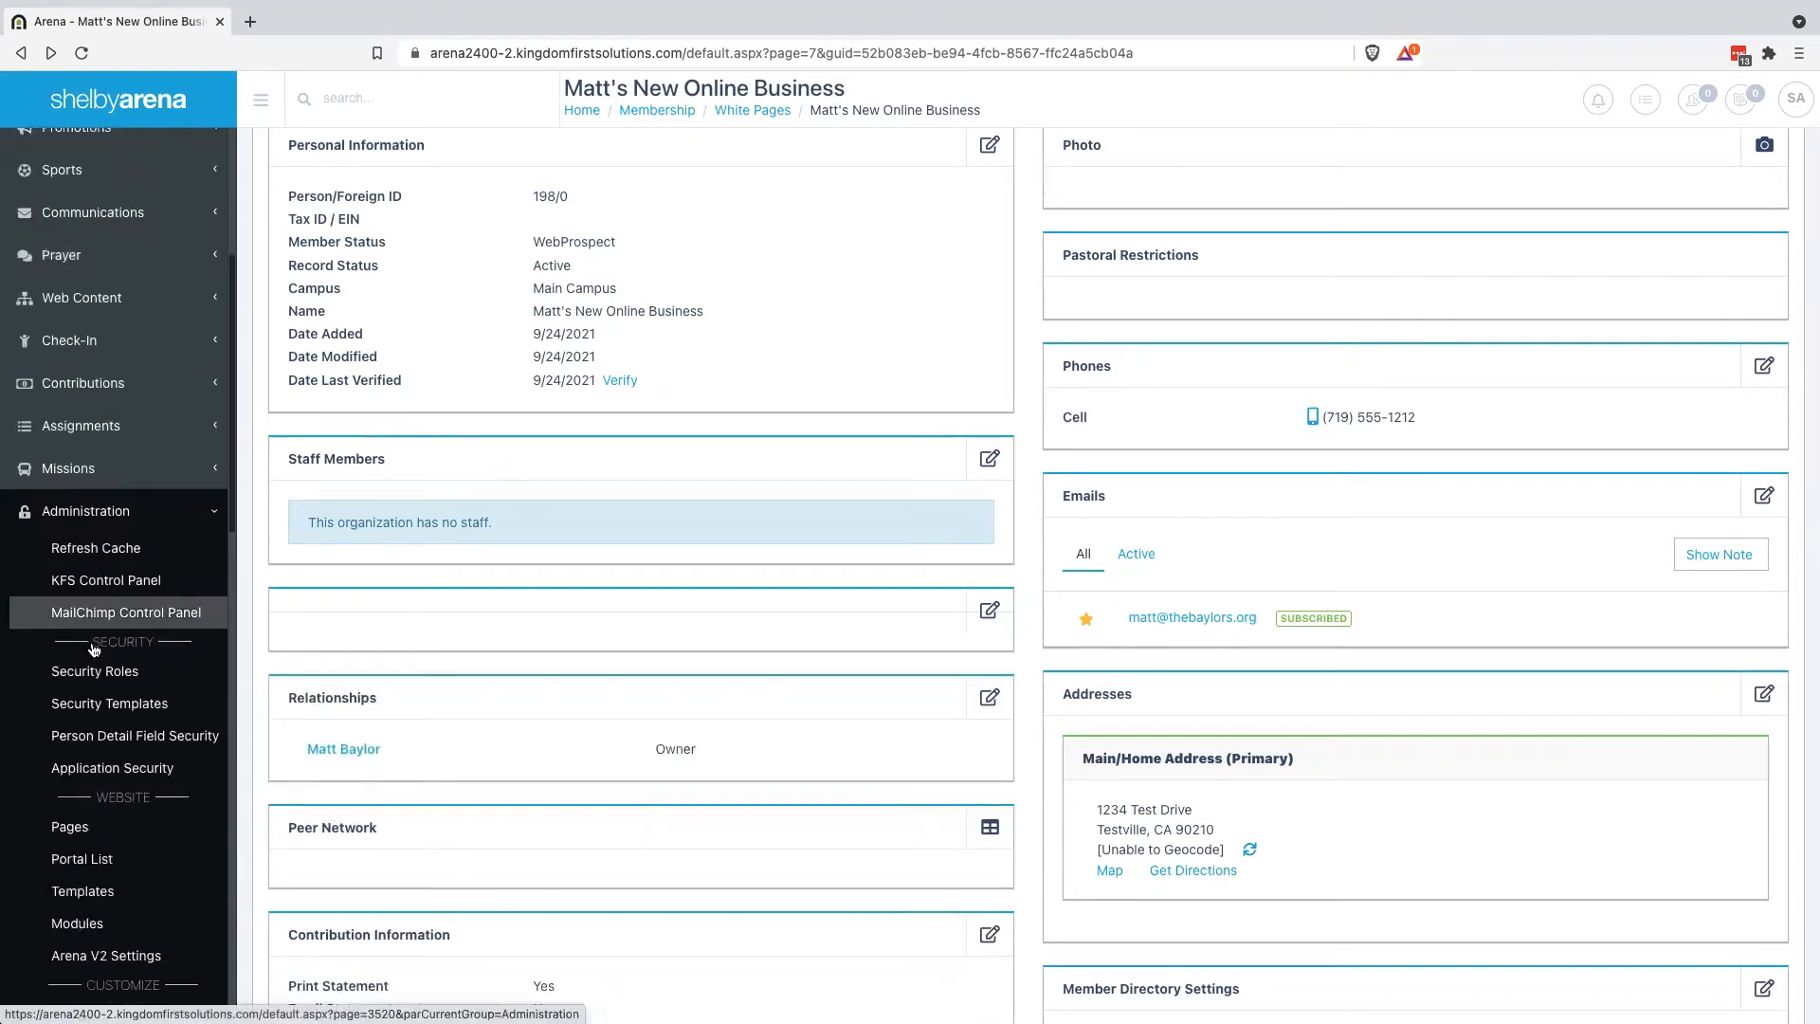
pyautogui.scroll(-3, 99, 645)
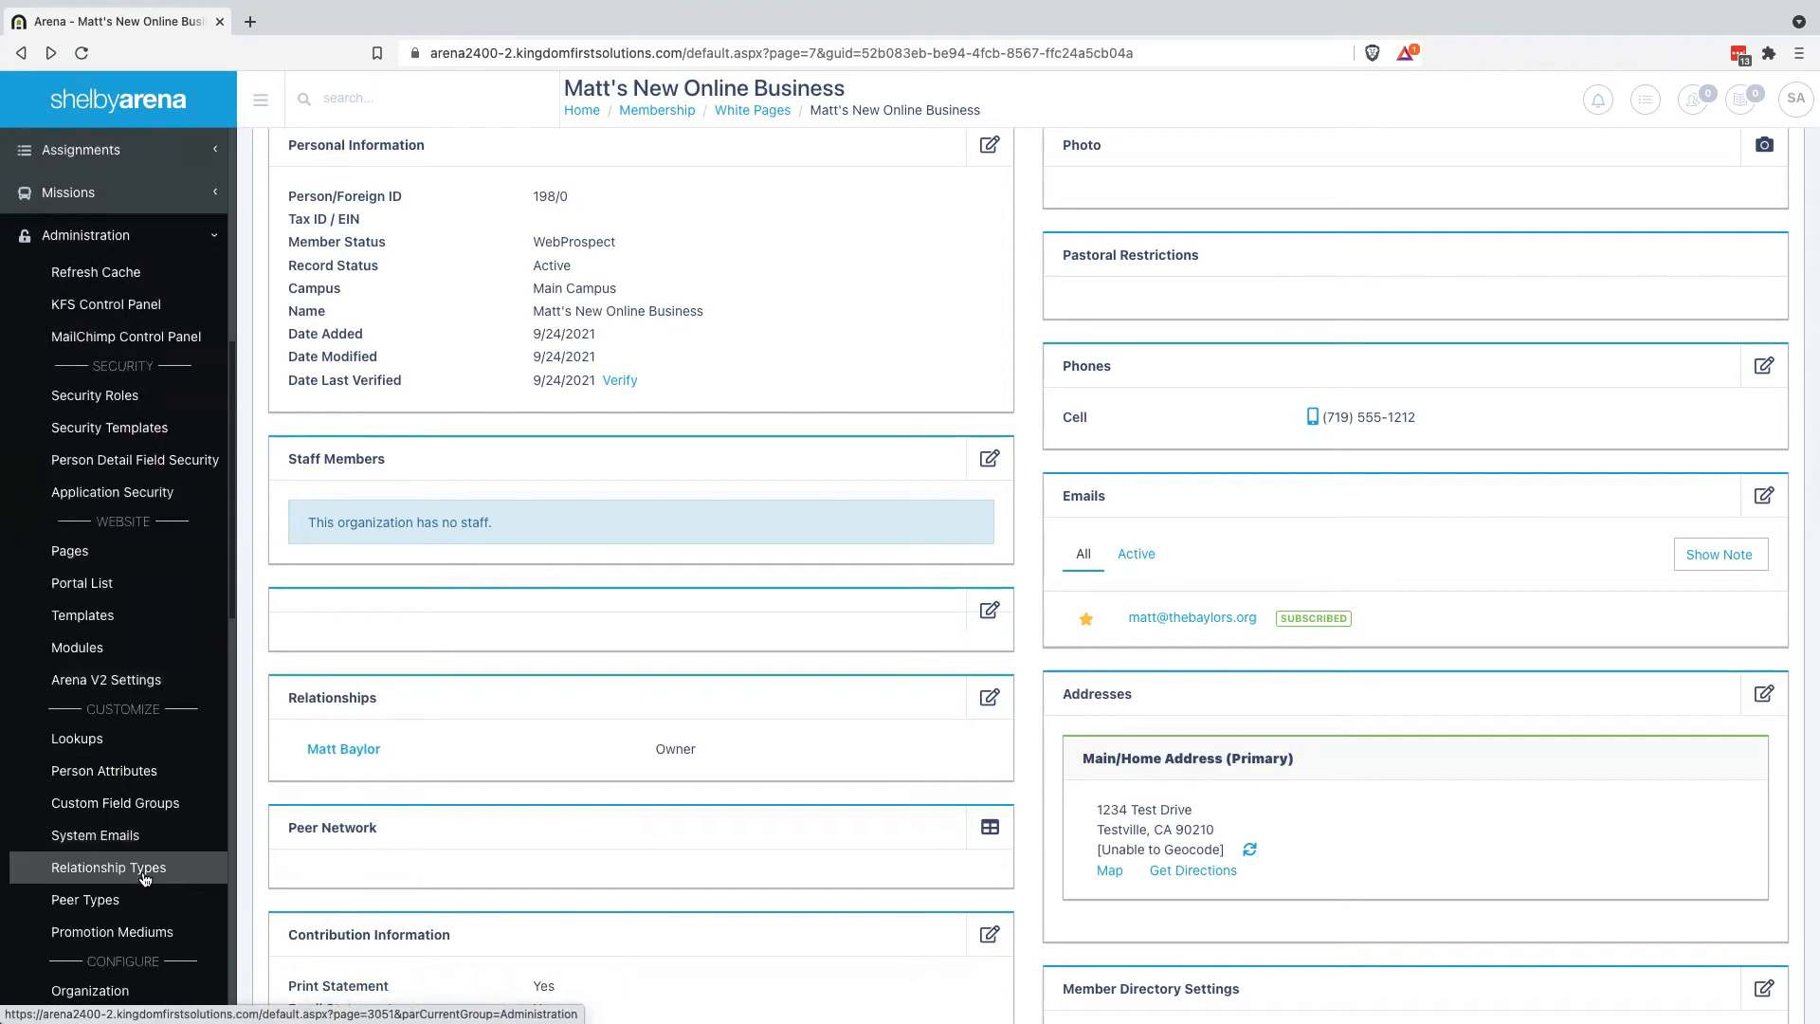
pyautogui.click(145, 878)
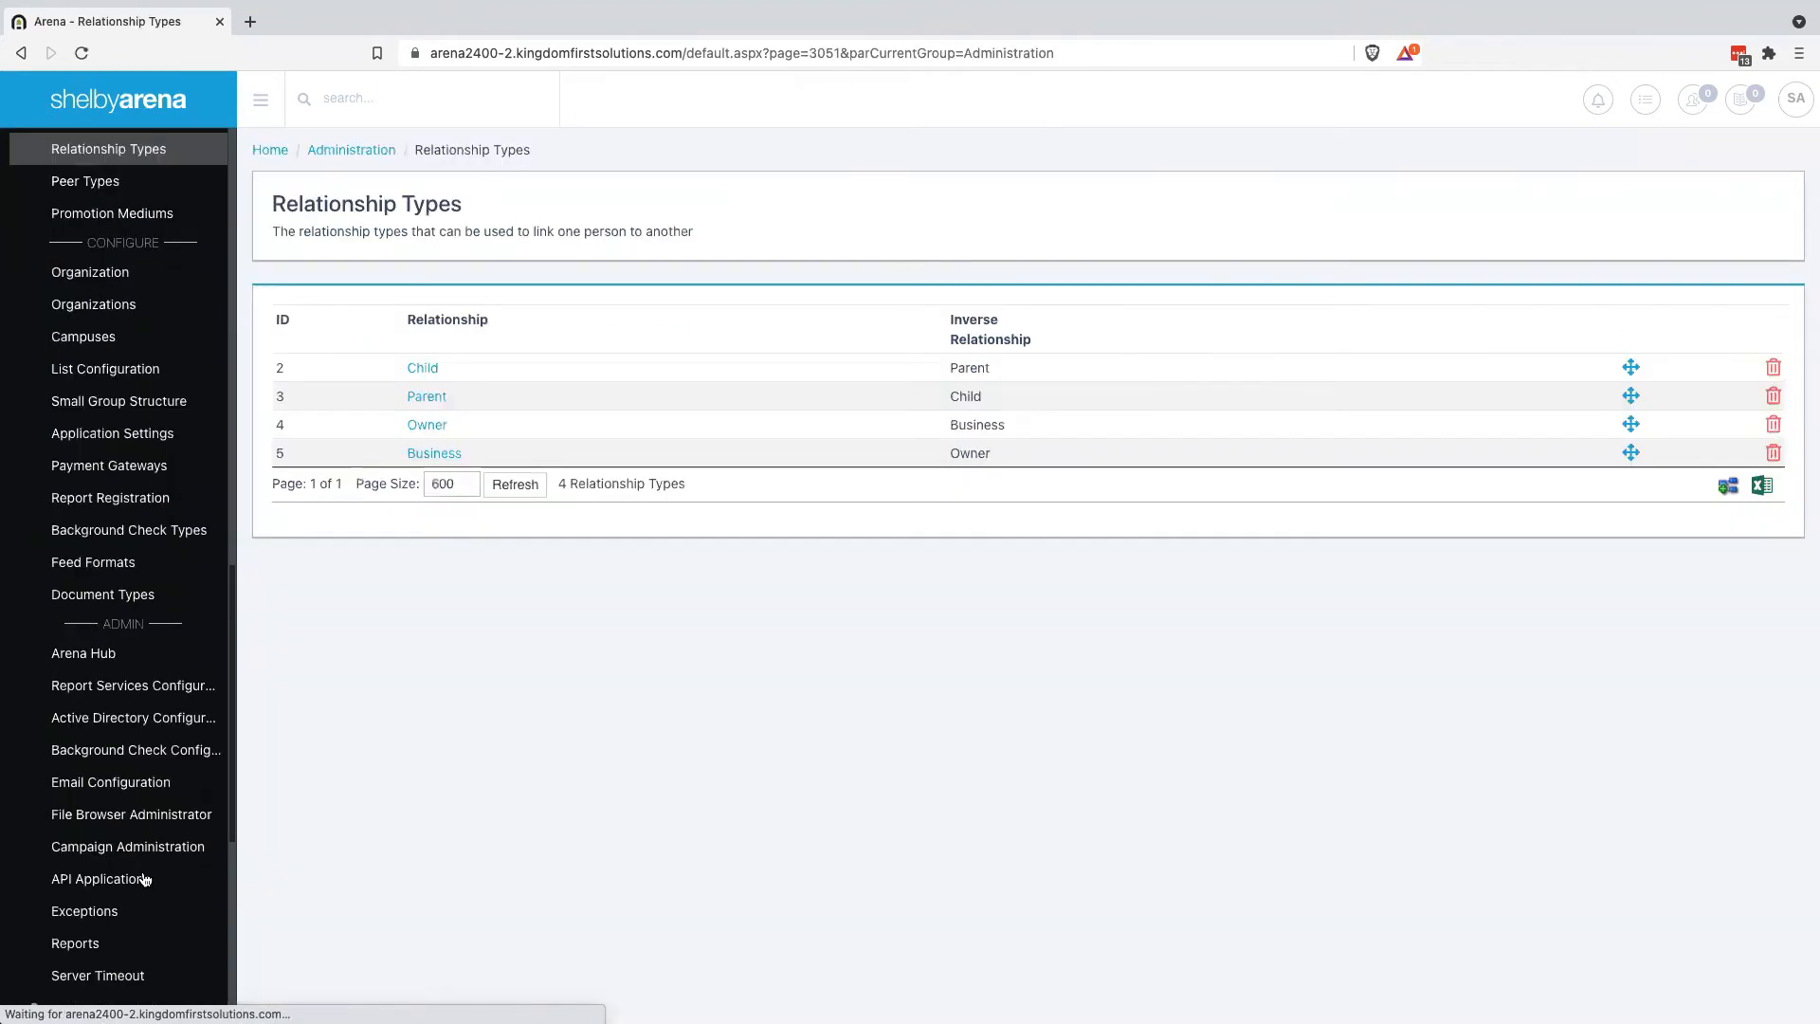
pyautogui.click(1728, 489)
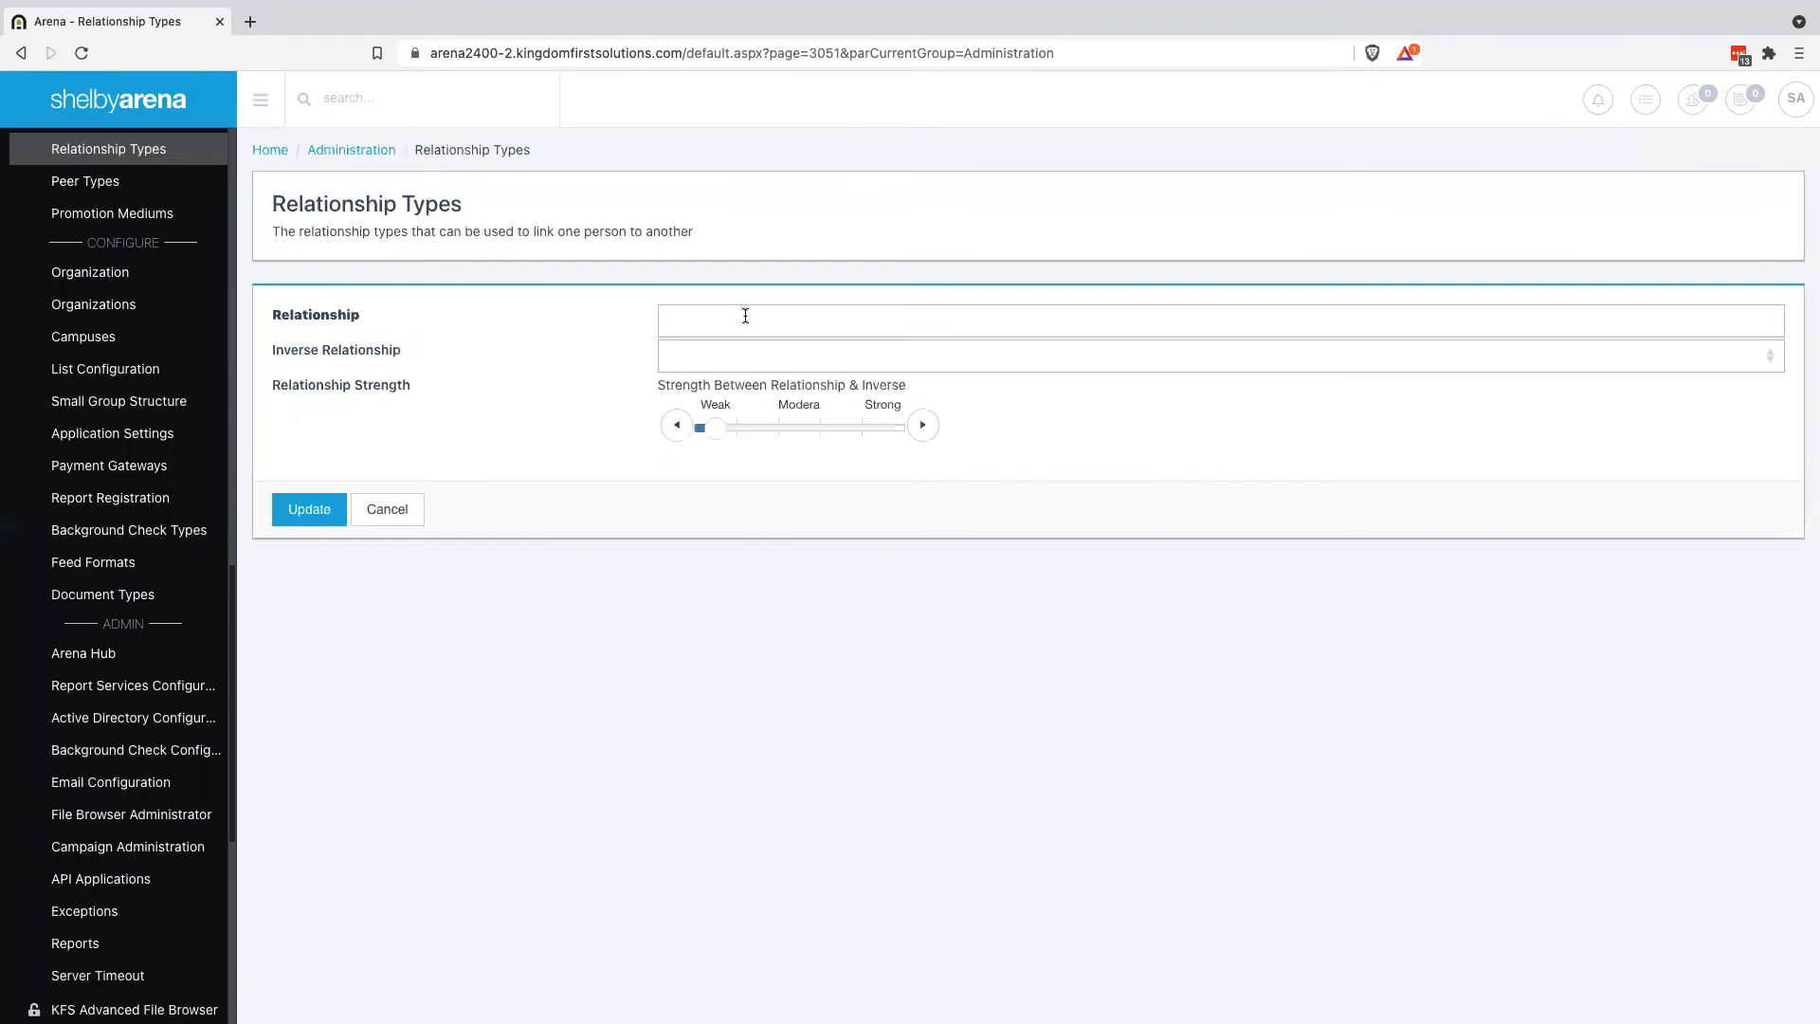
pyautogui.click(745, 315)
pyautogui.write('Contactb')
pyautogui.click(319, 511)
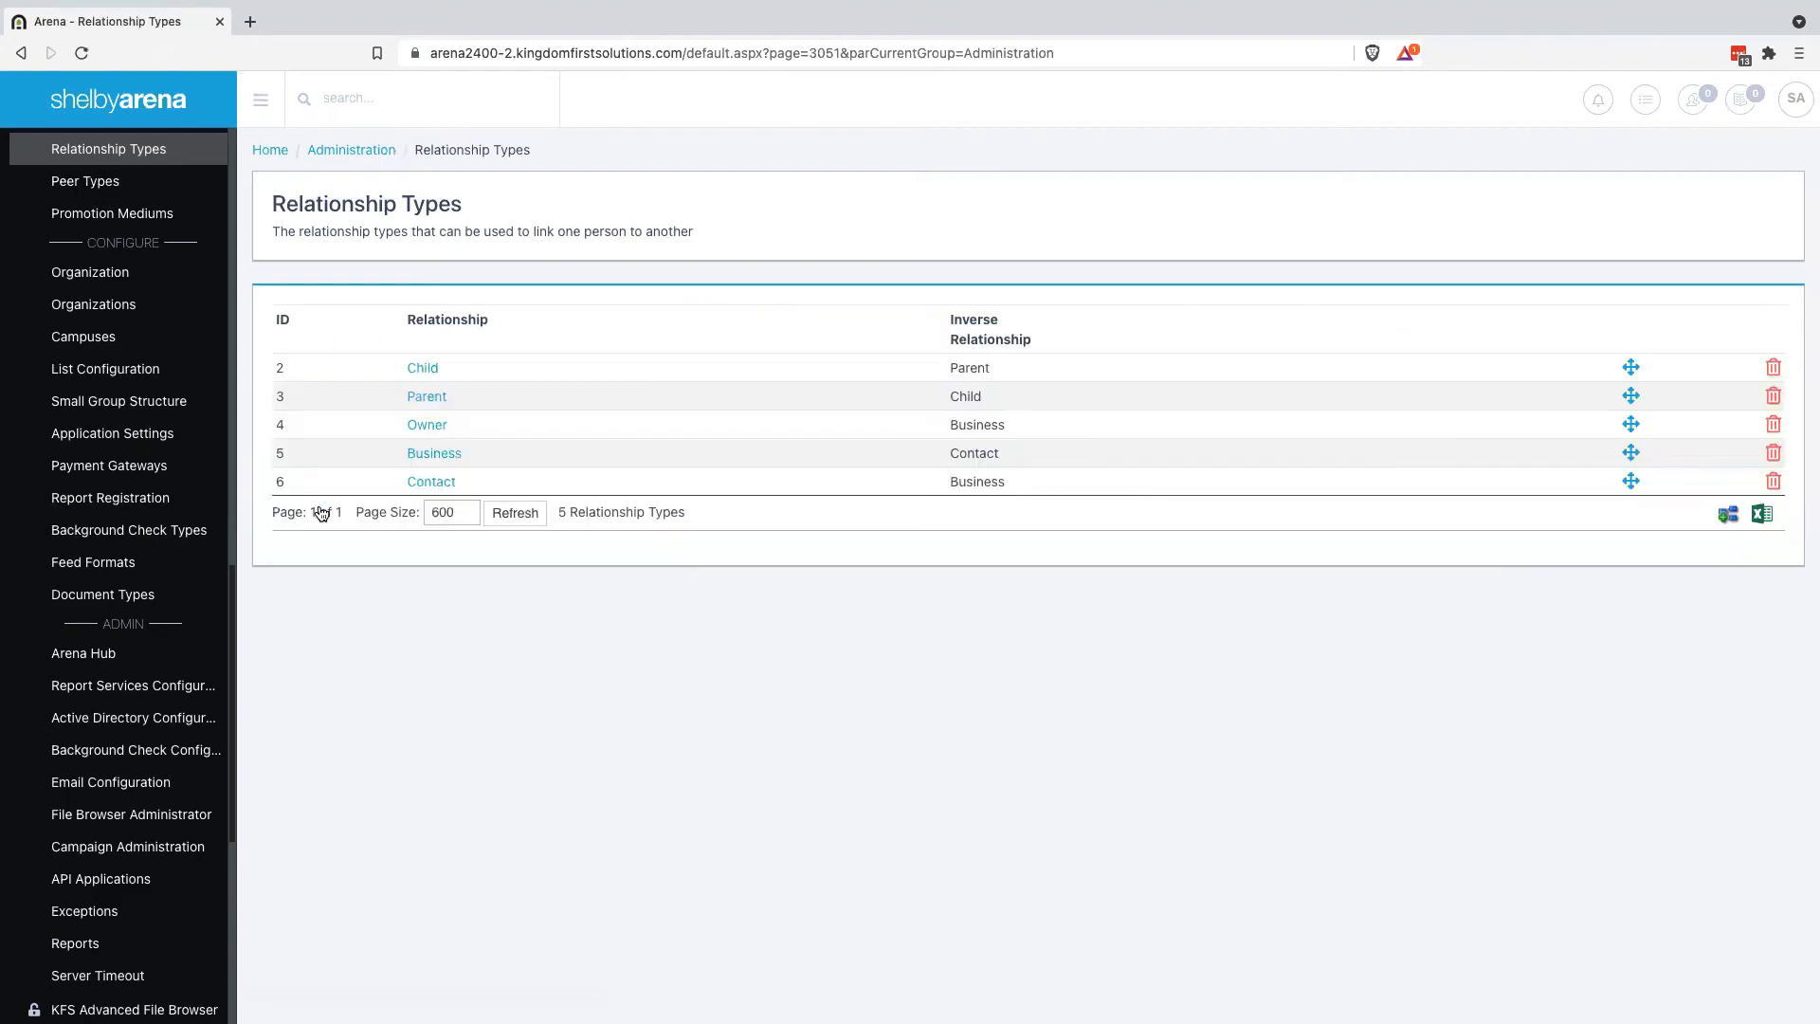
pyautogui.click(362, 104)
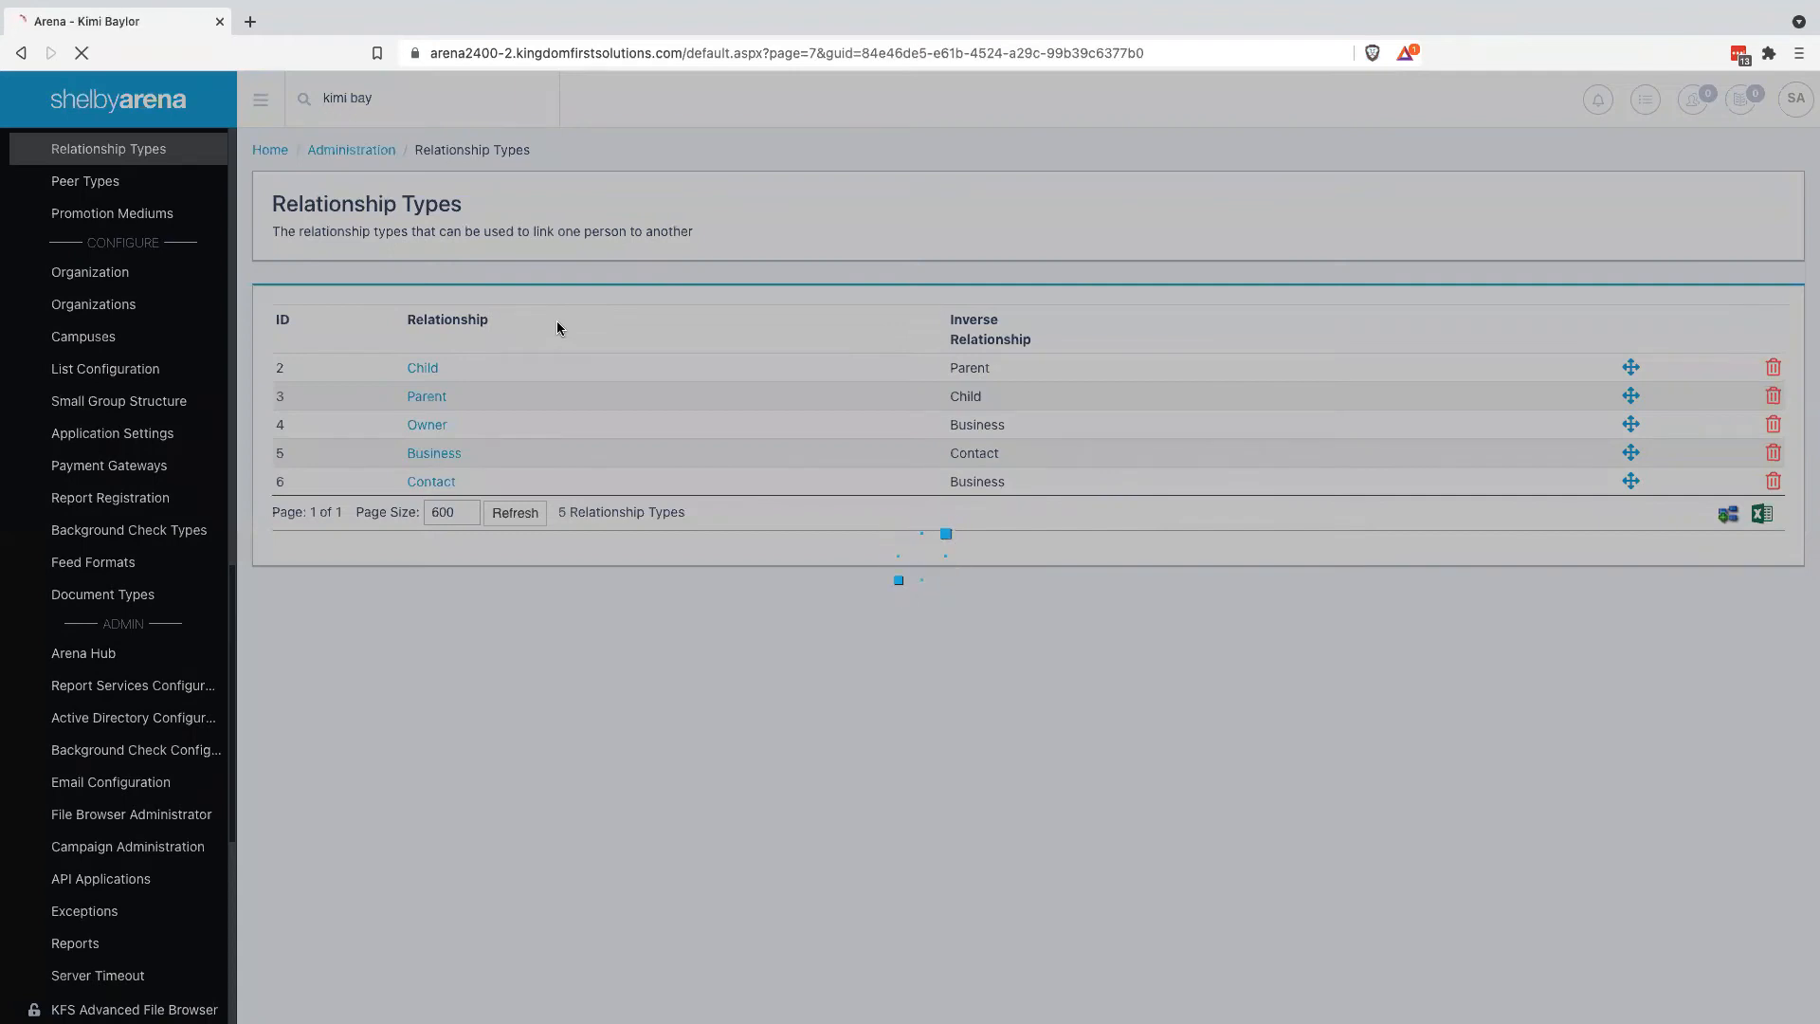
# Edit the person's Relationships and search for the online business by name
pyautogui.scroll(-1, 631, 595)
pyautogui.scroll(-2, 634, 601)
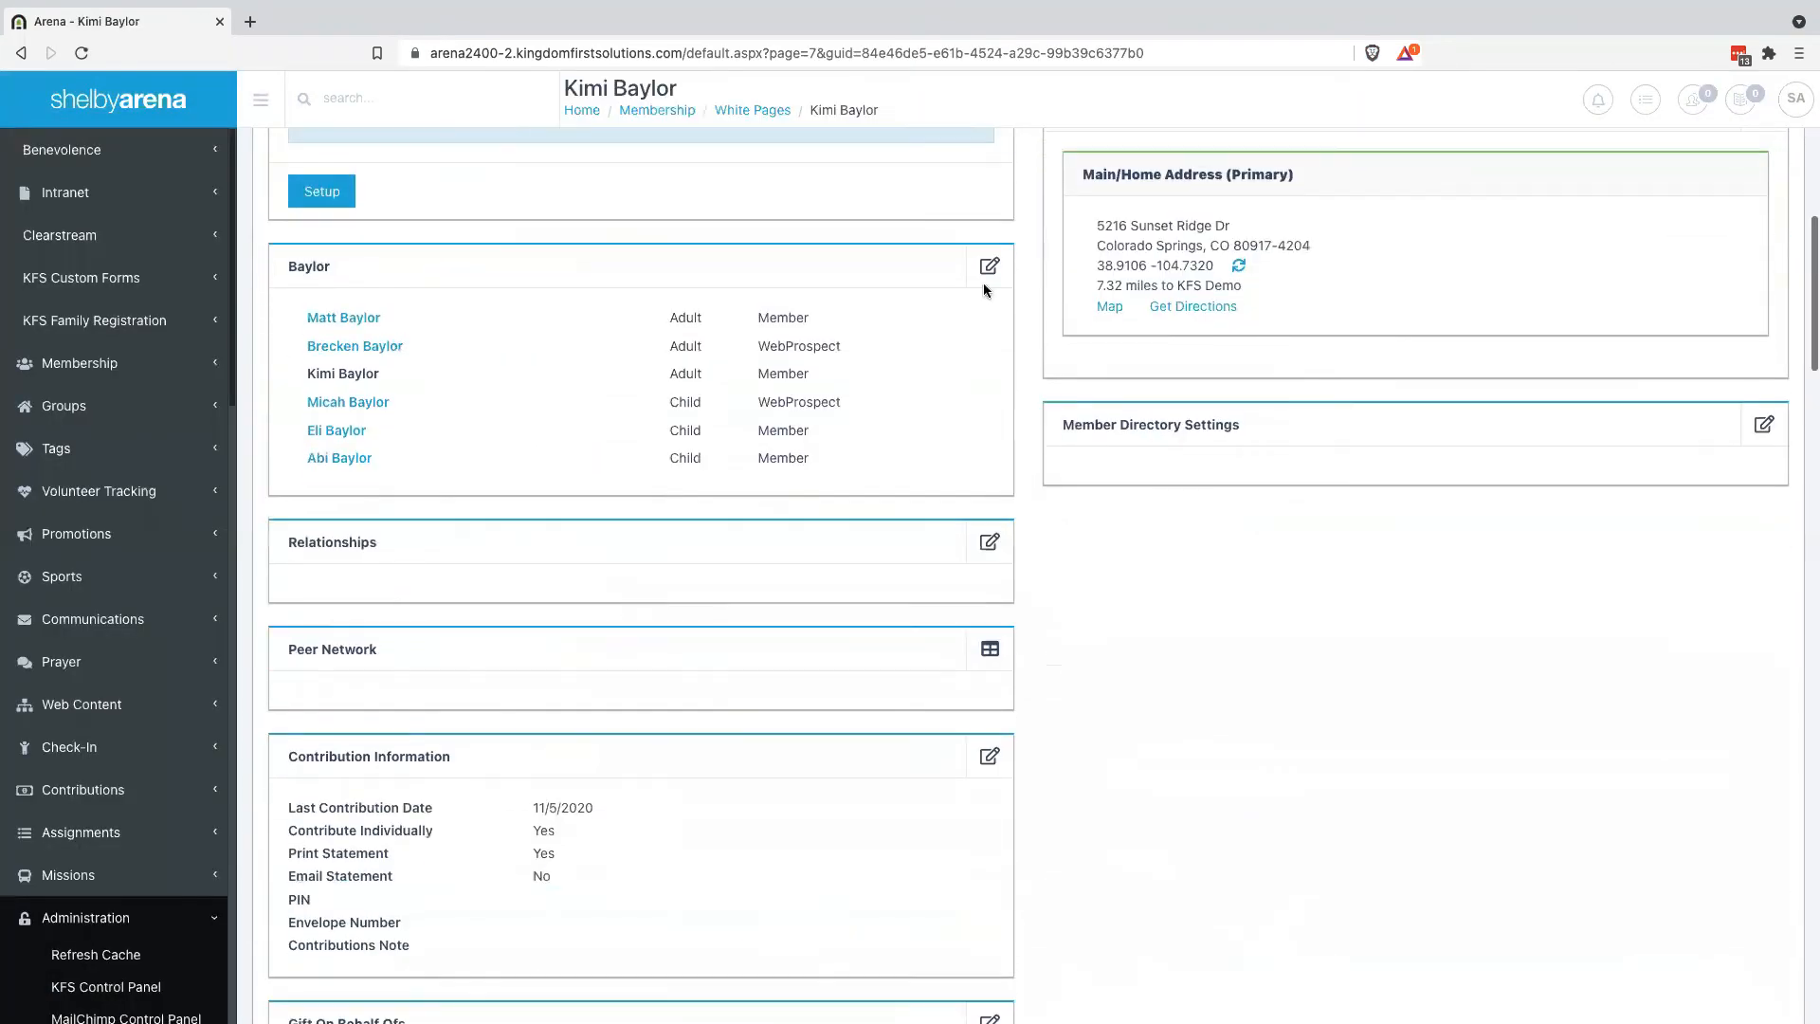
pyautogui.click(993, 265)
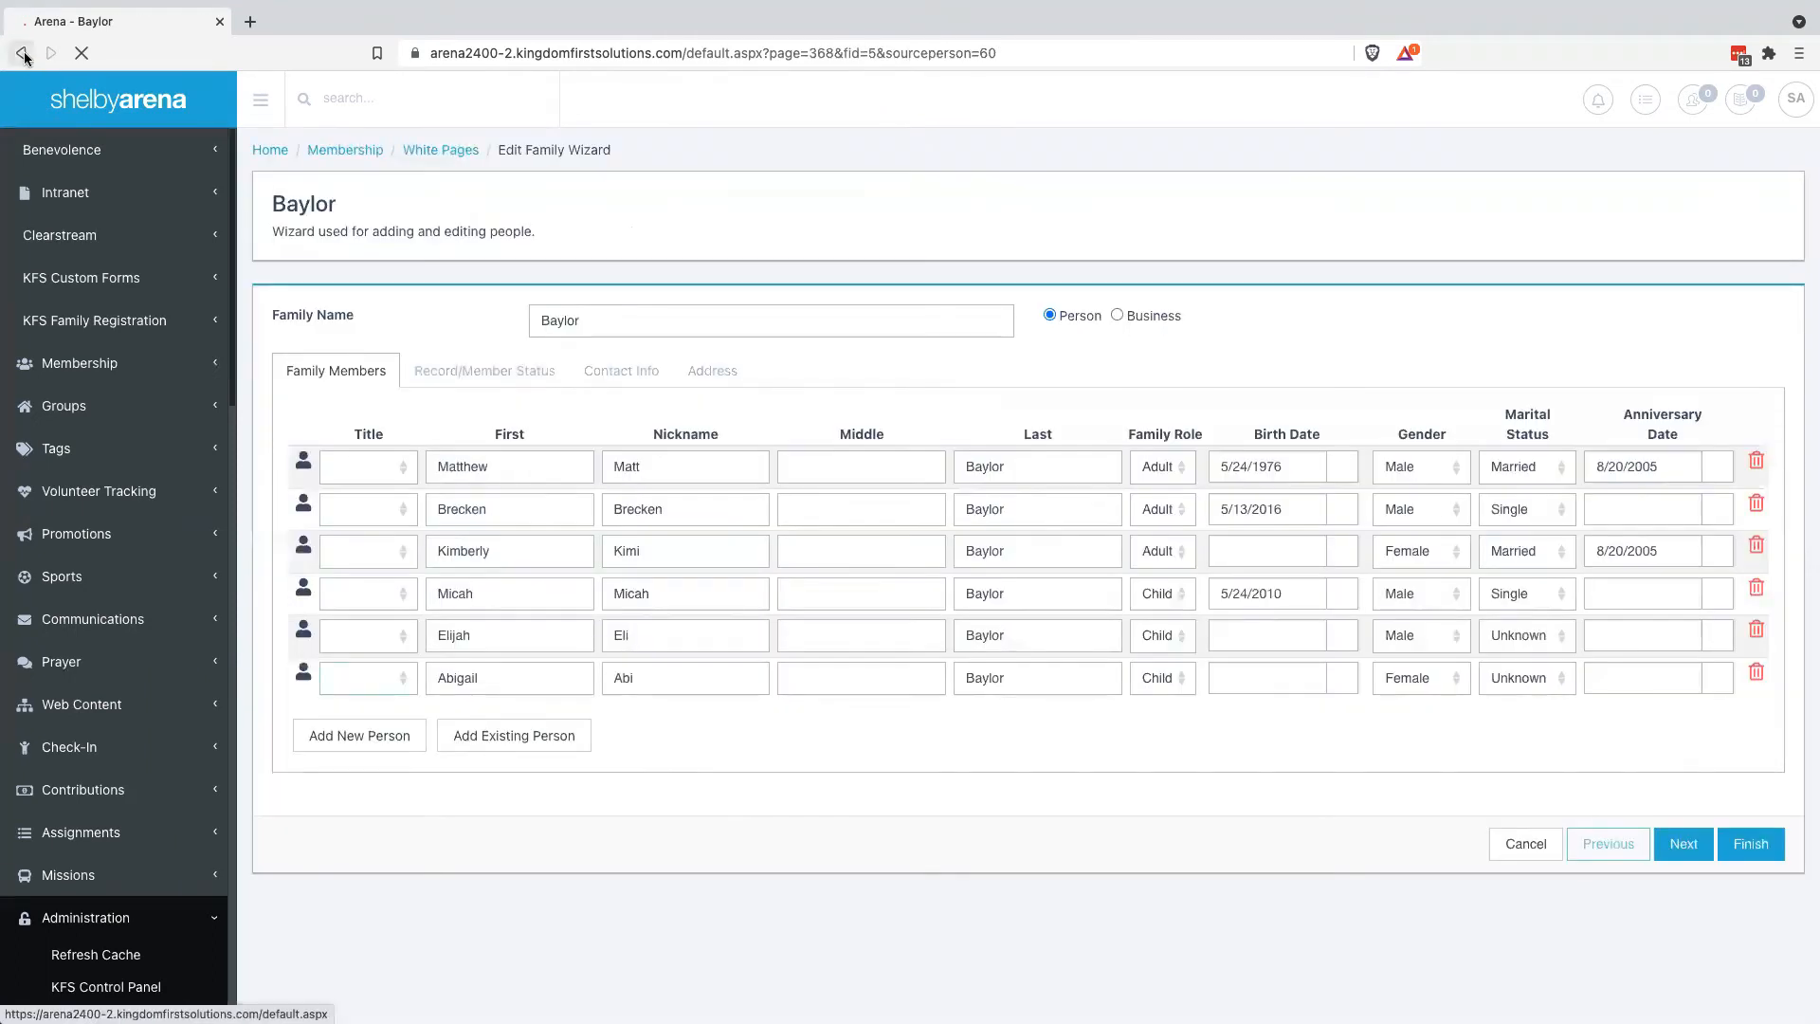
pyautogui.click(21, 53)
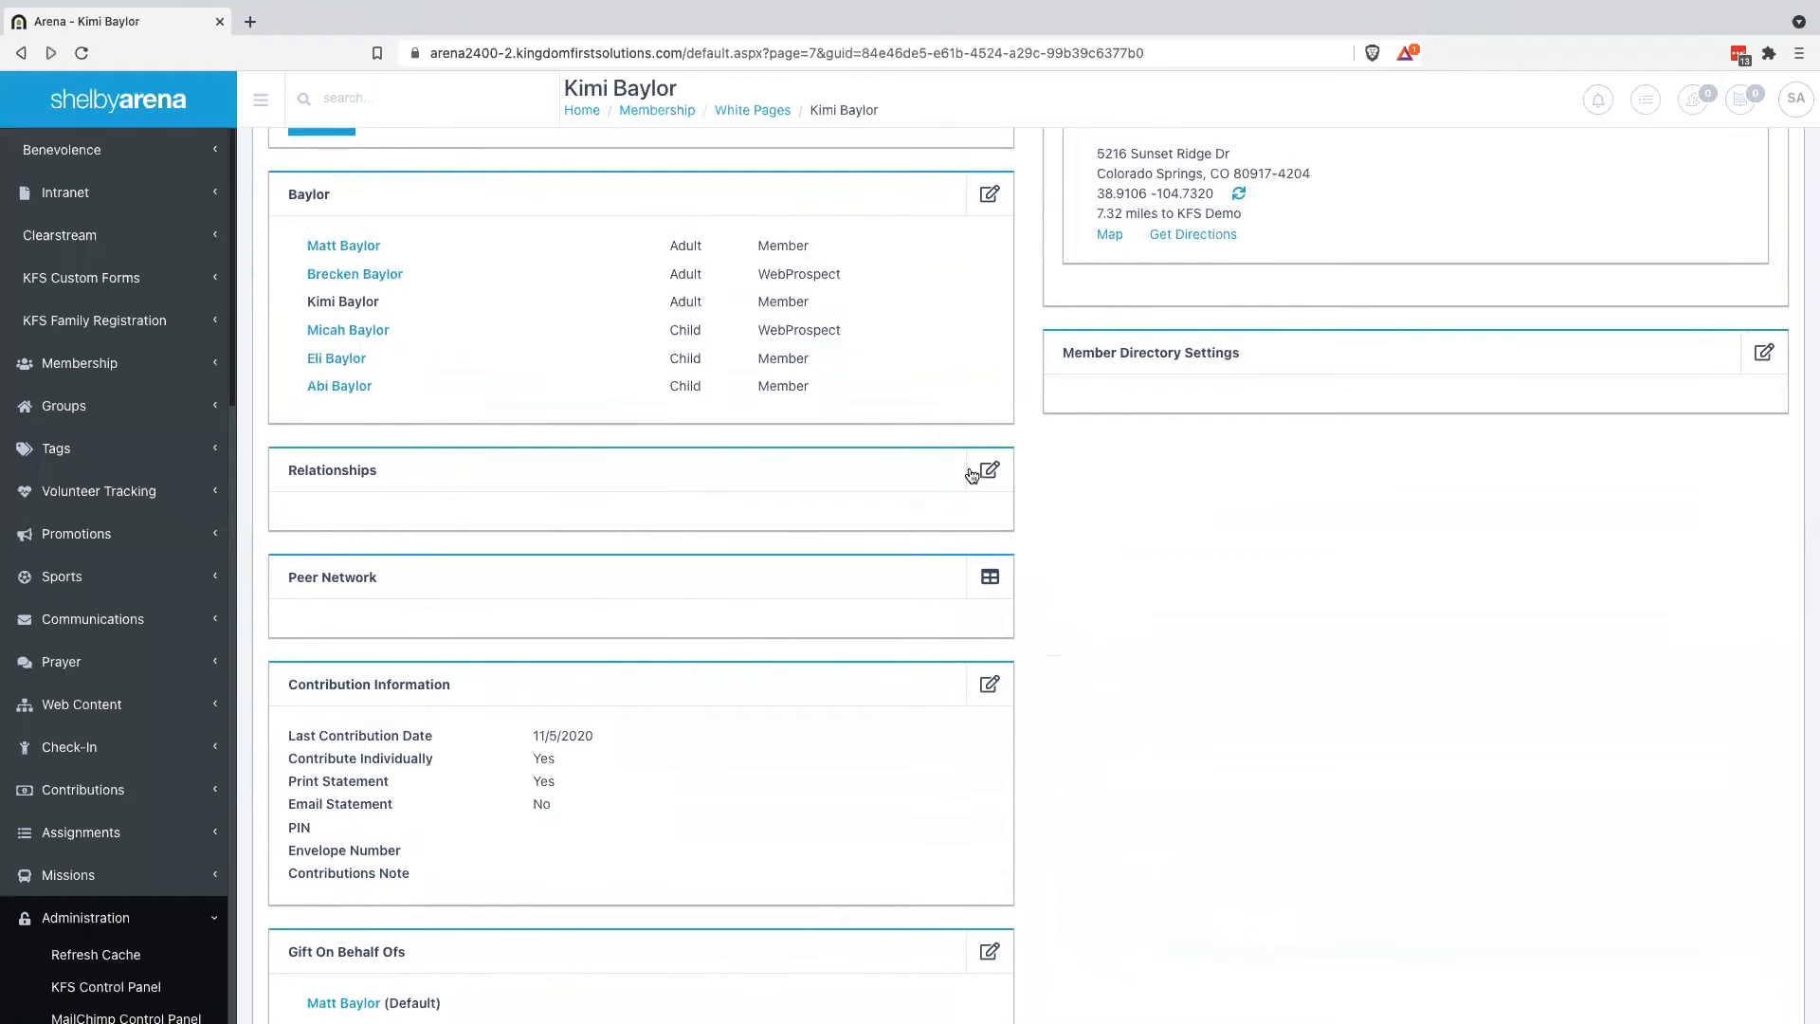
pyautogui.click(987, 479)
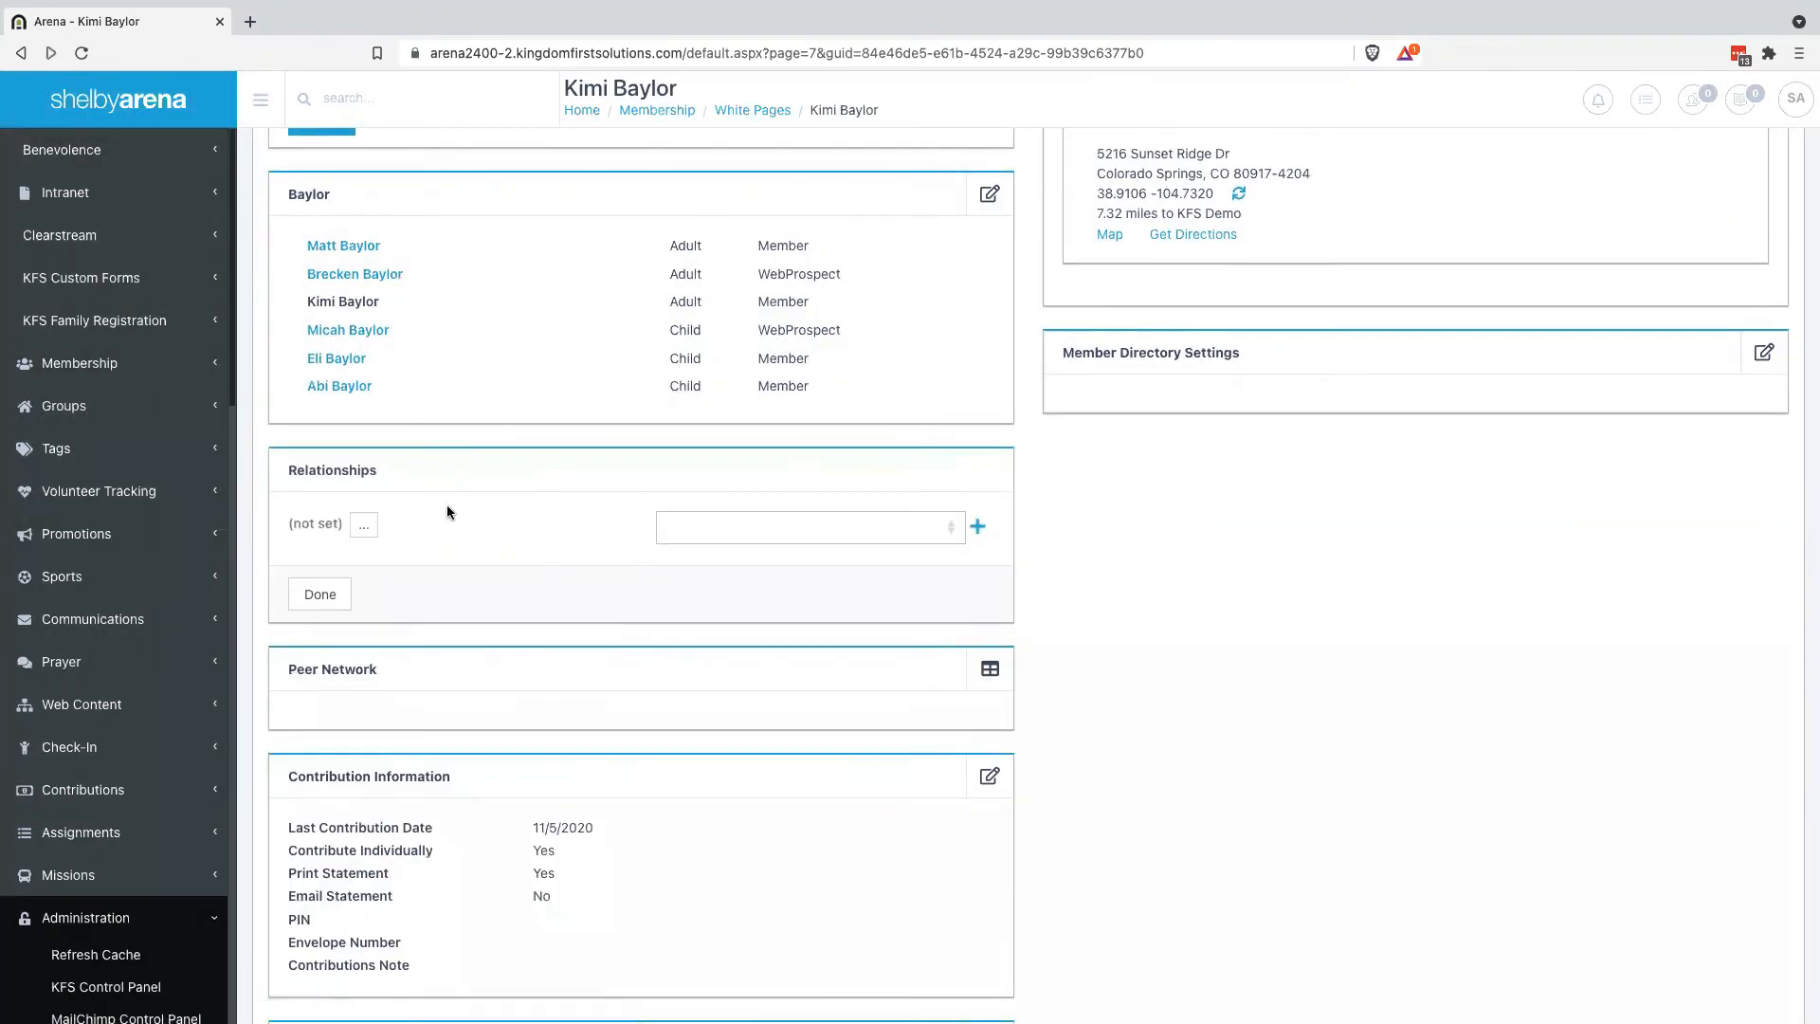
pyautogui.click(355, 531)
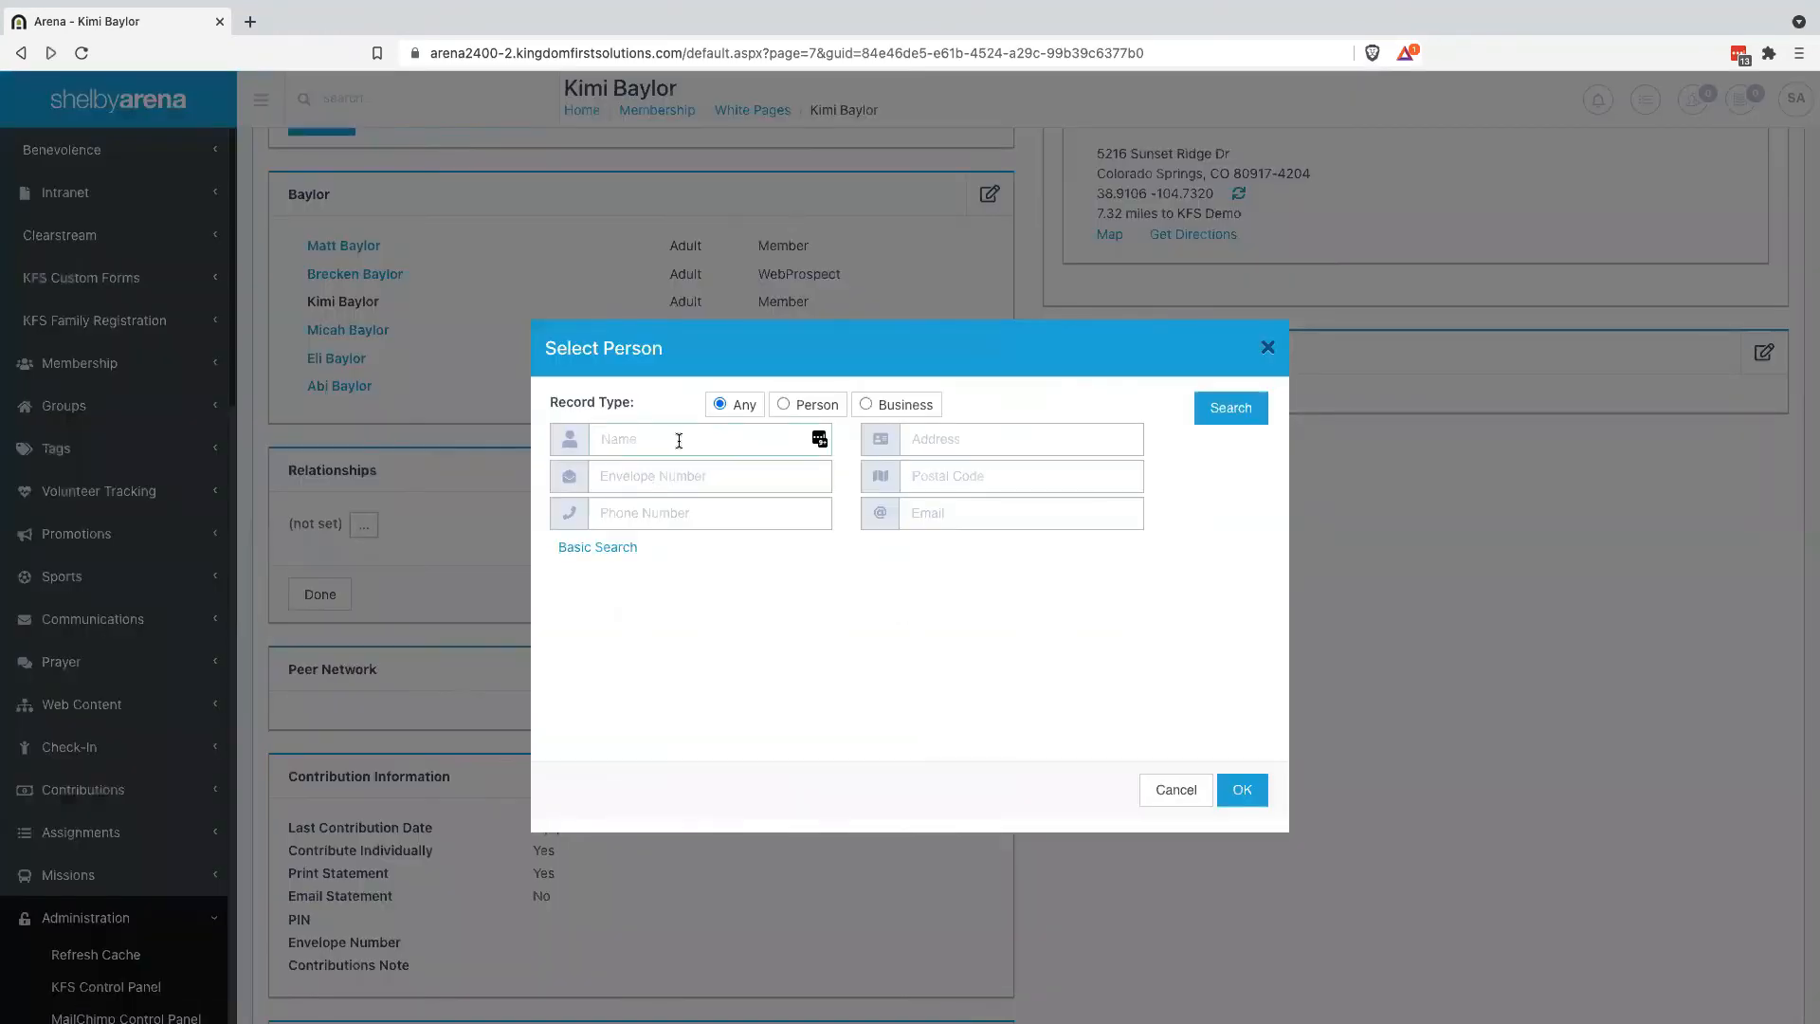
pyautogui.write('matt')
pyautogui.click(1233, 409)
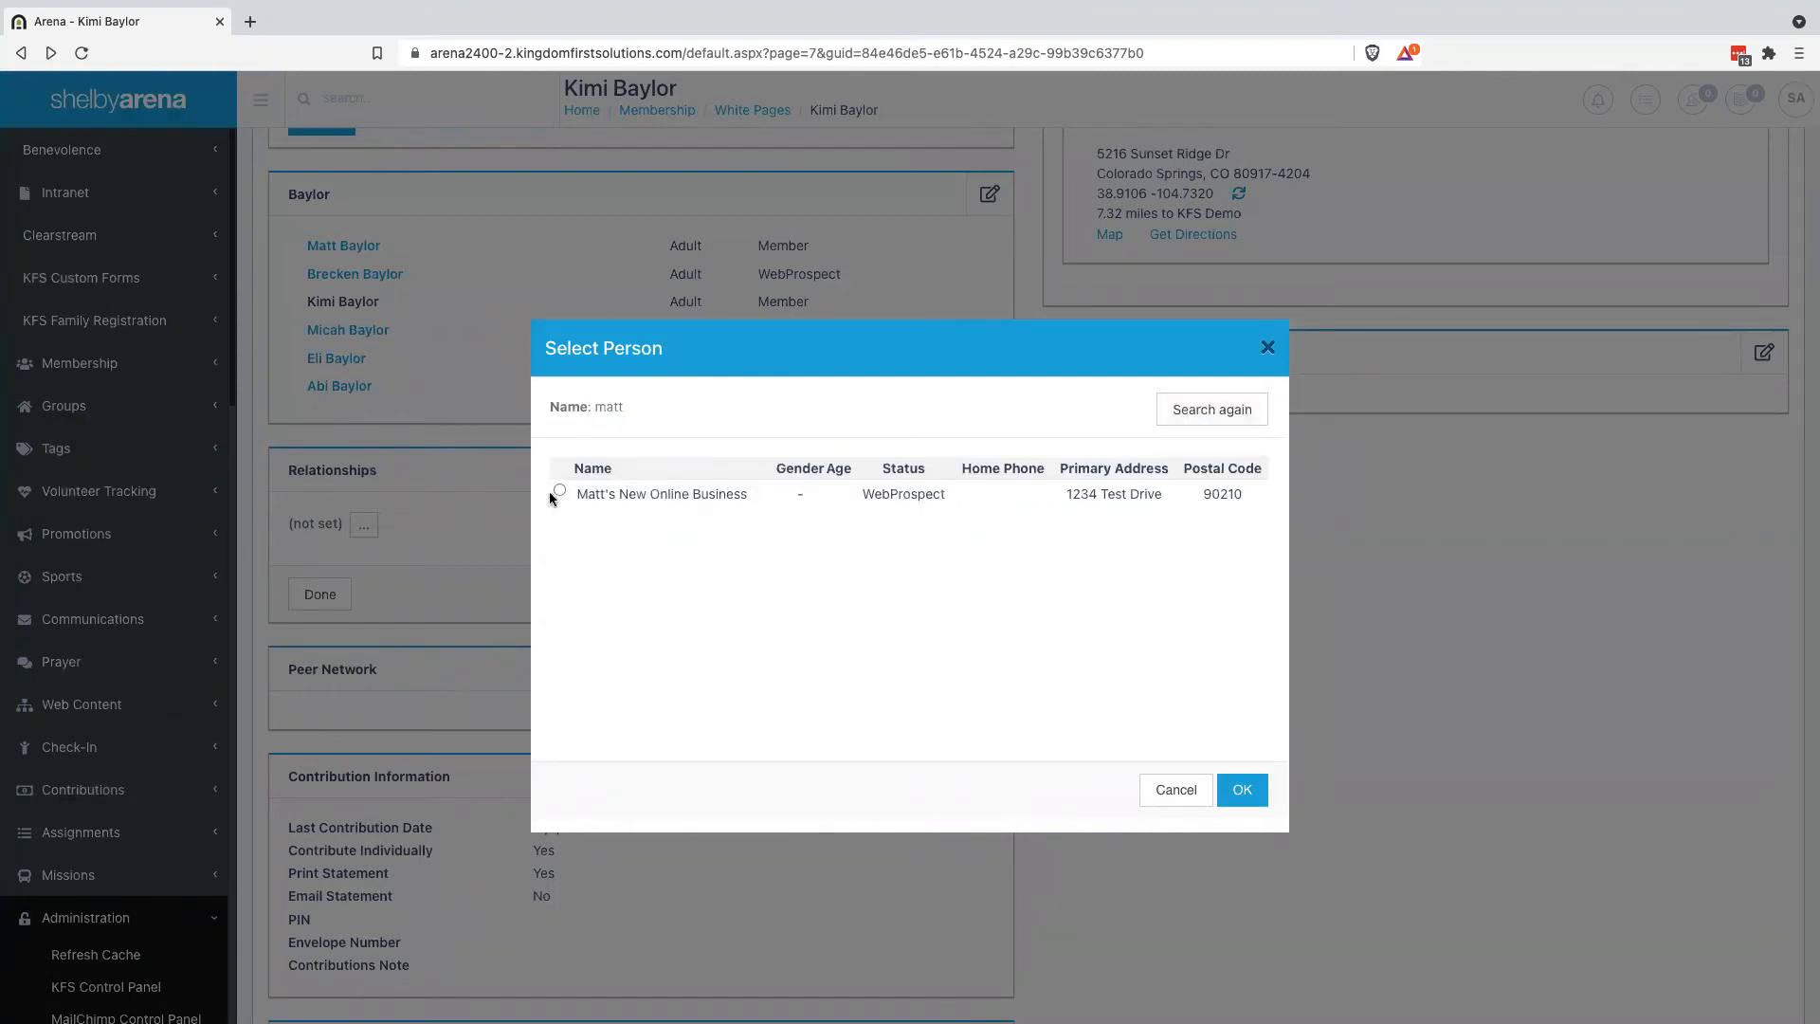
# Add the online business as a Contact relationship, save, and open the business's record
pyautogui.click(561, 492)
pyautogui.click(1242, 789)
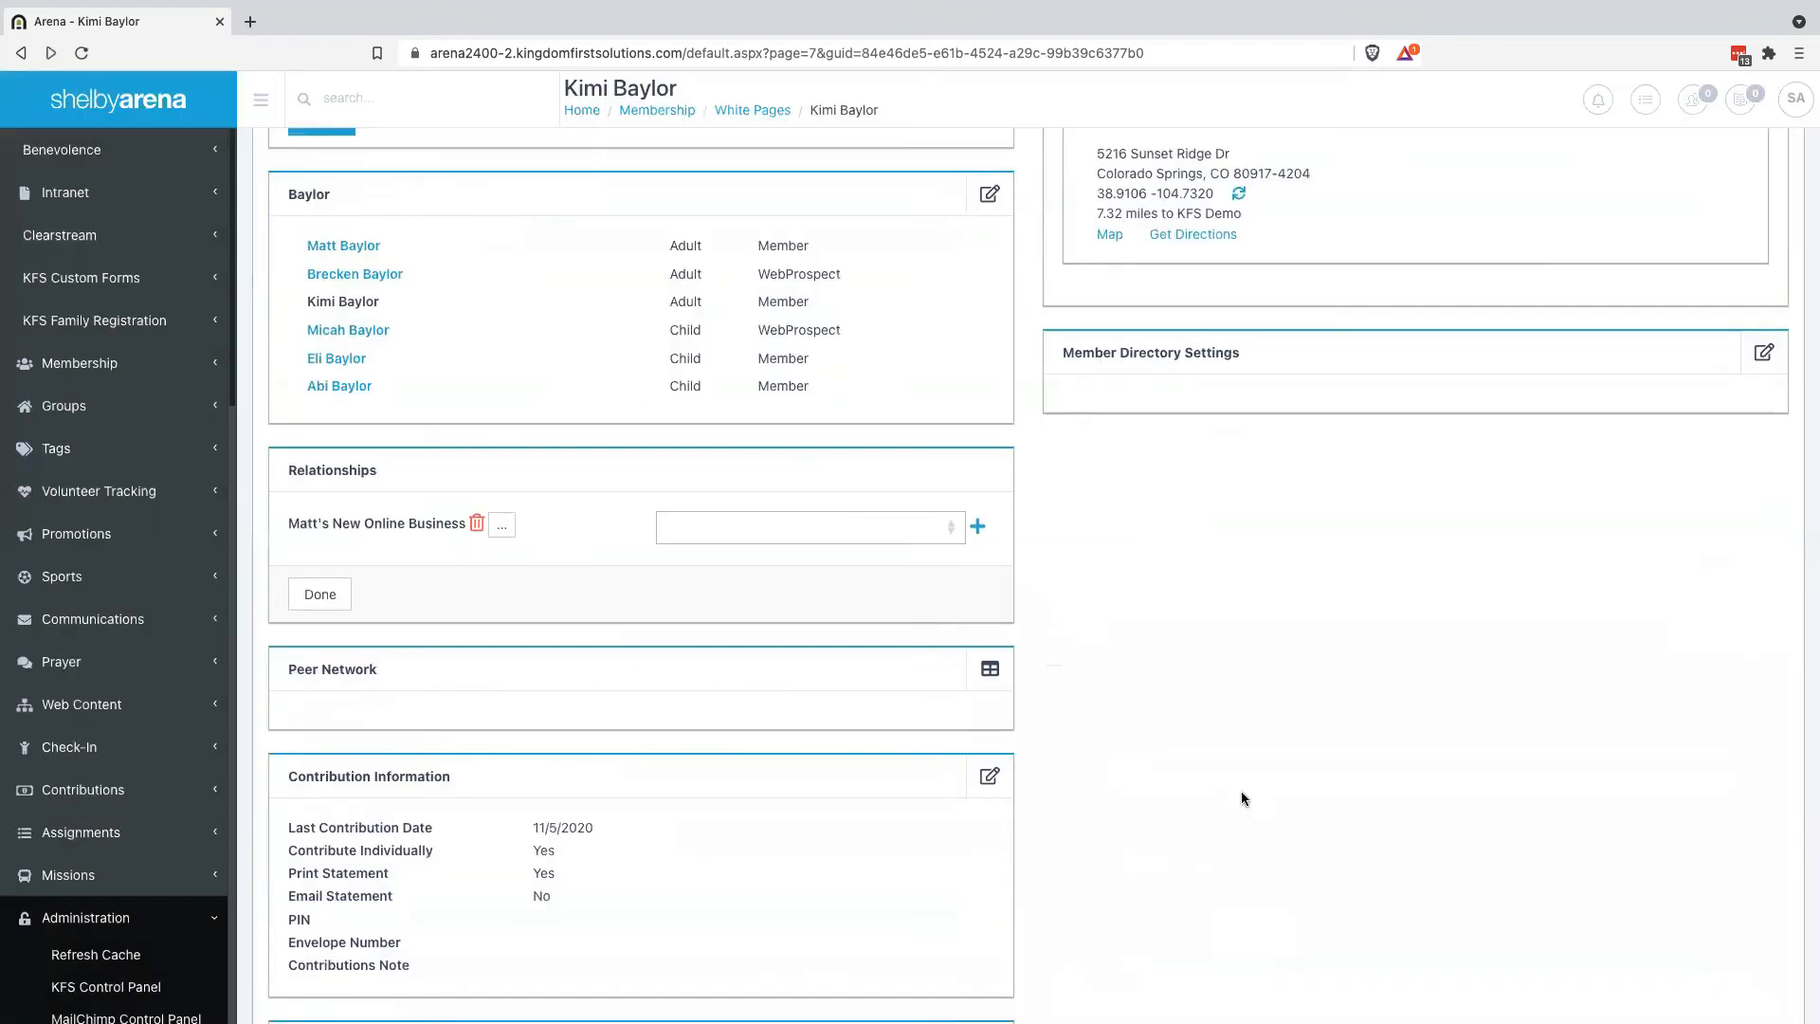
pyautogui.click(870, 528)
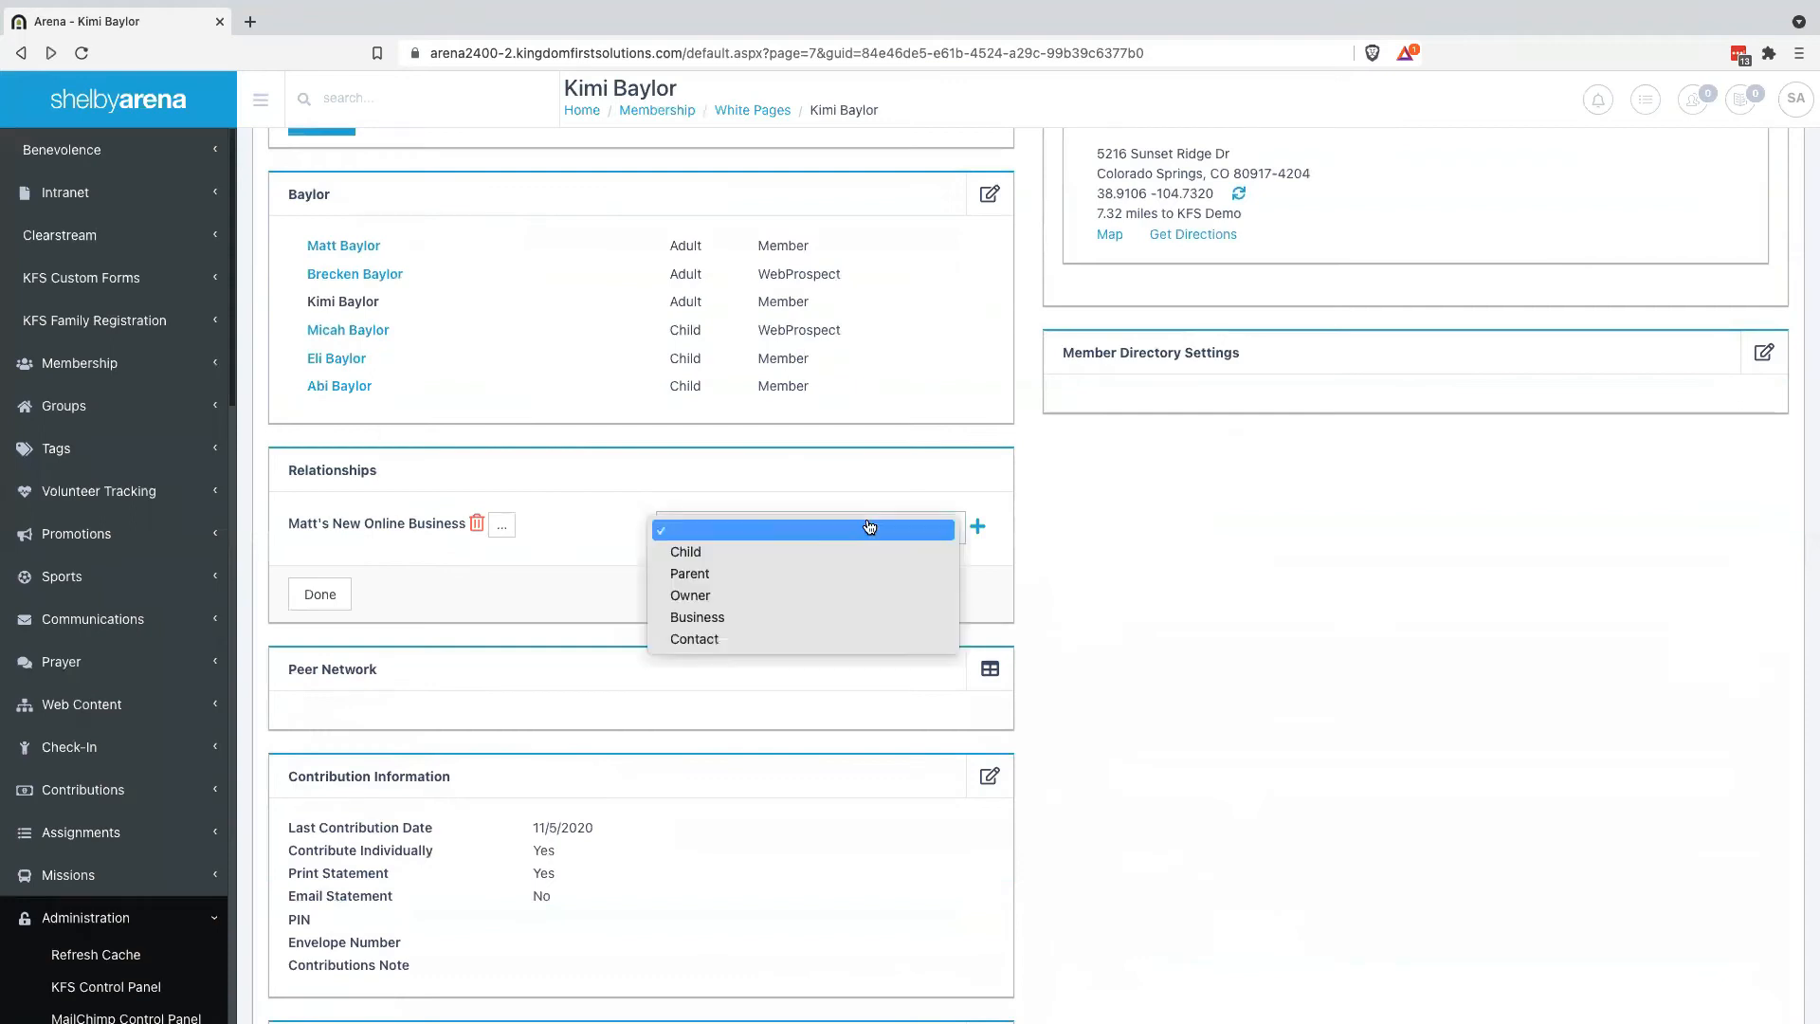
pyautogui.click(753, 640)
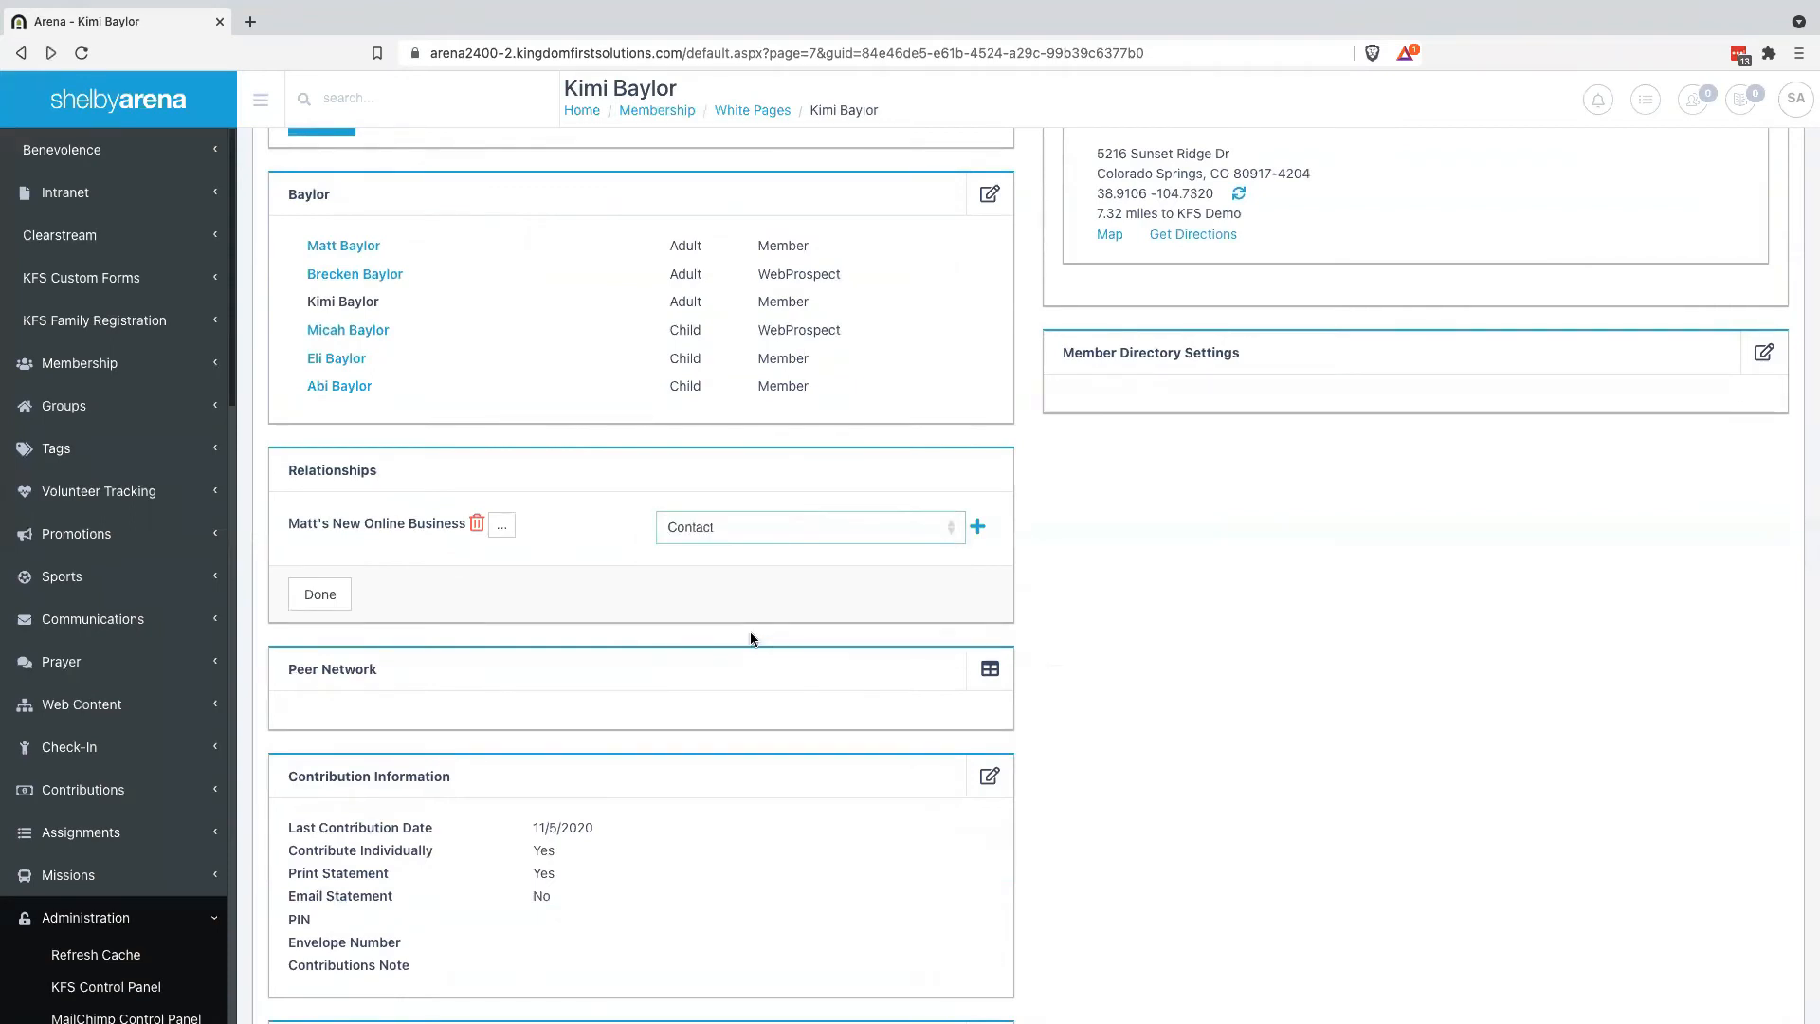
pyautogui.click(323, 595)
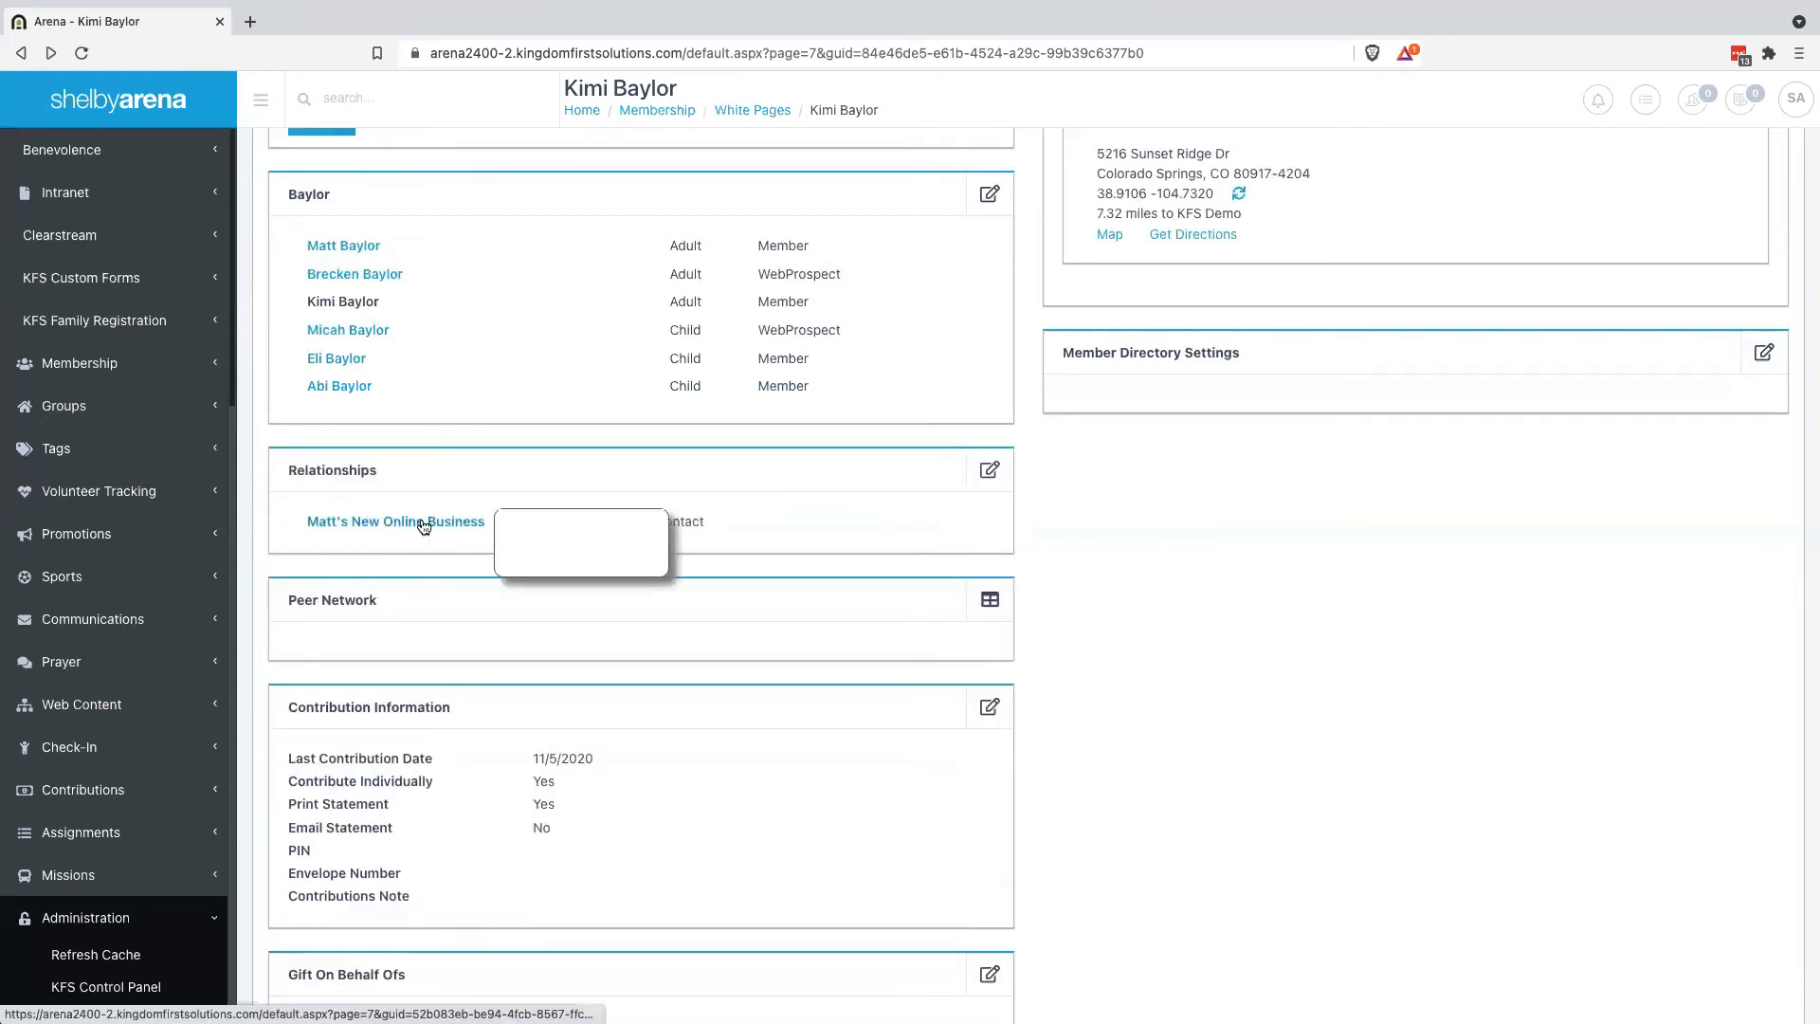
pyautogui.click(423, 527)
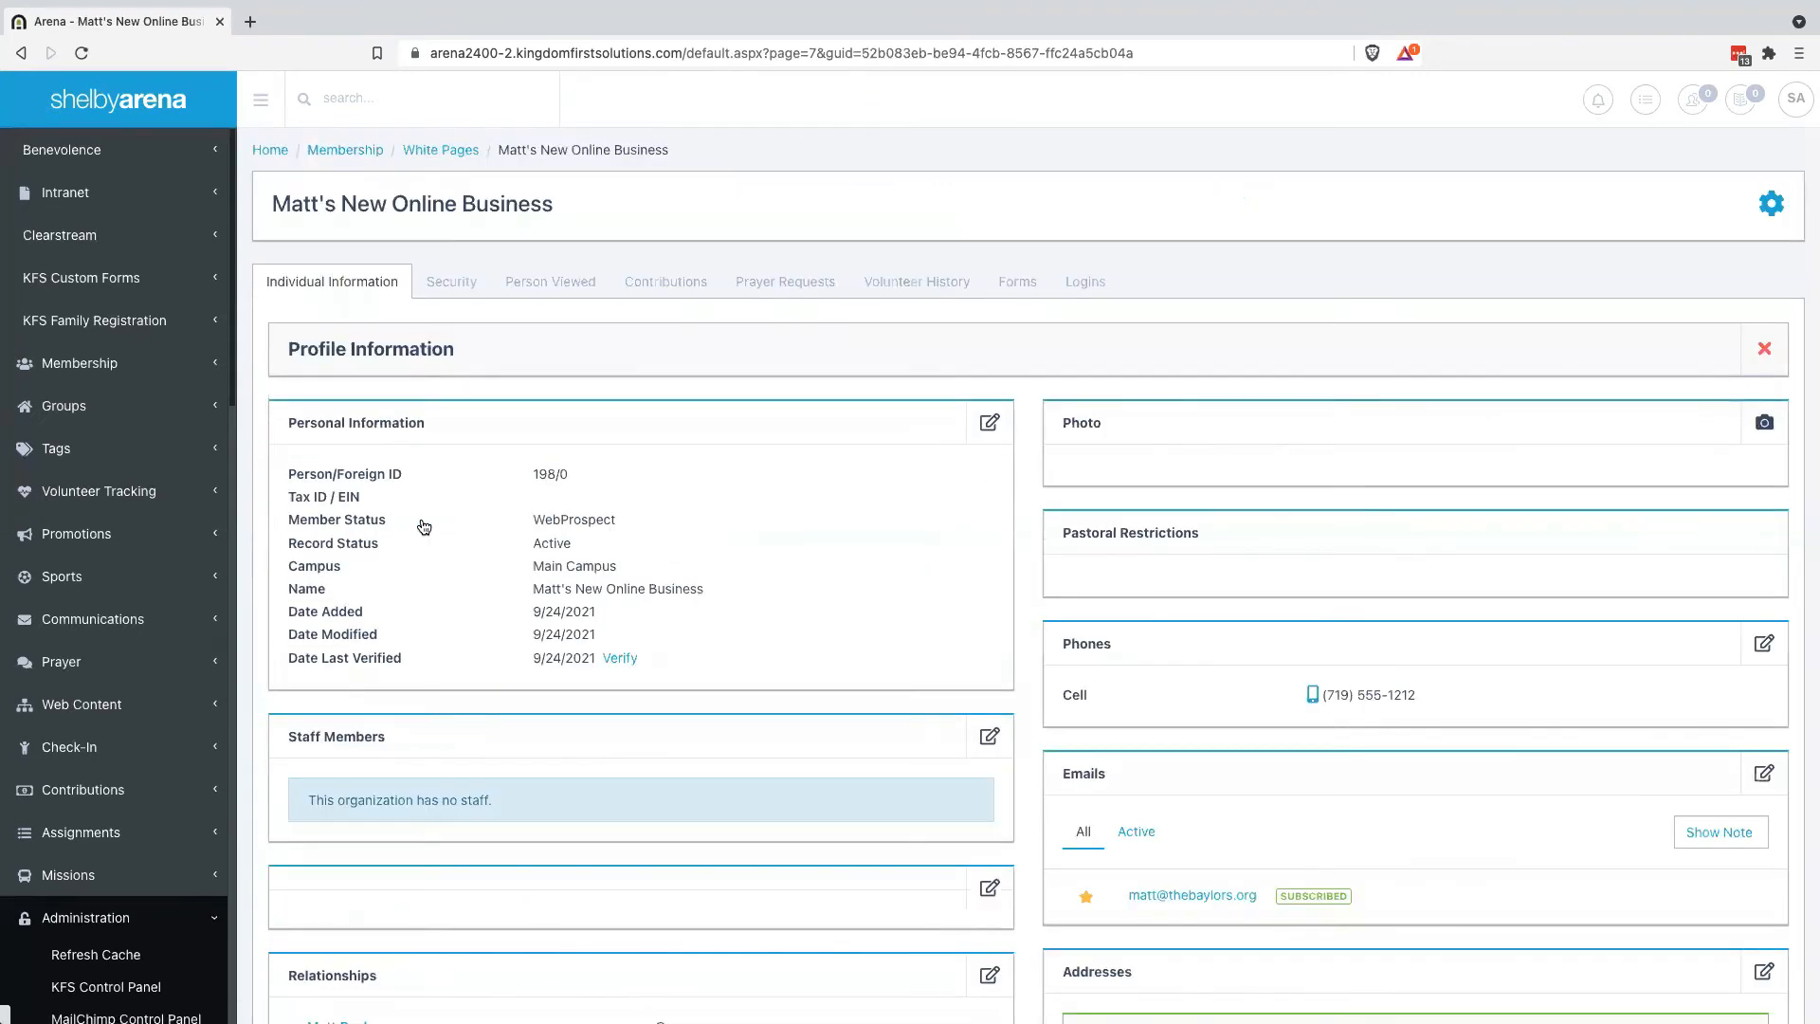
# Edit the business's Relationships and remove the existing Business row
pyautogui.scroll(-5, 424, 529)
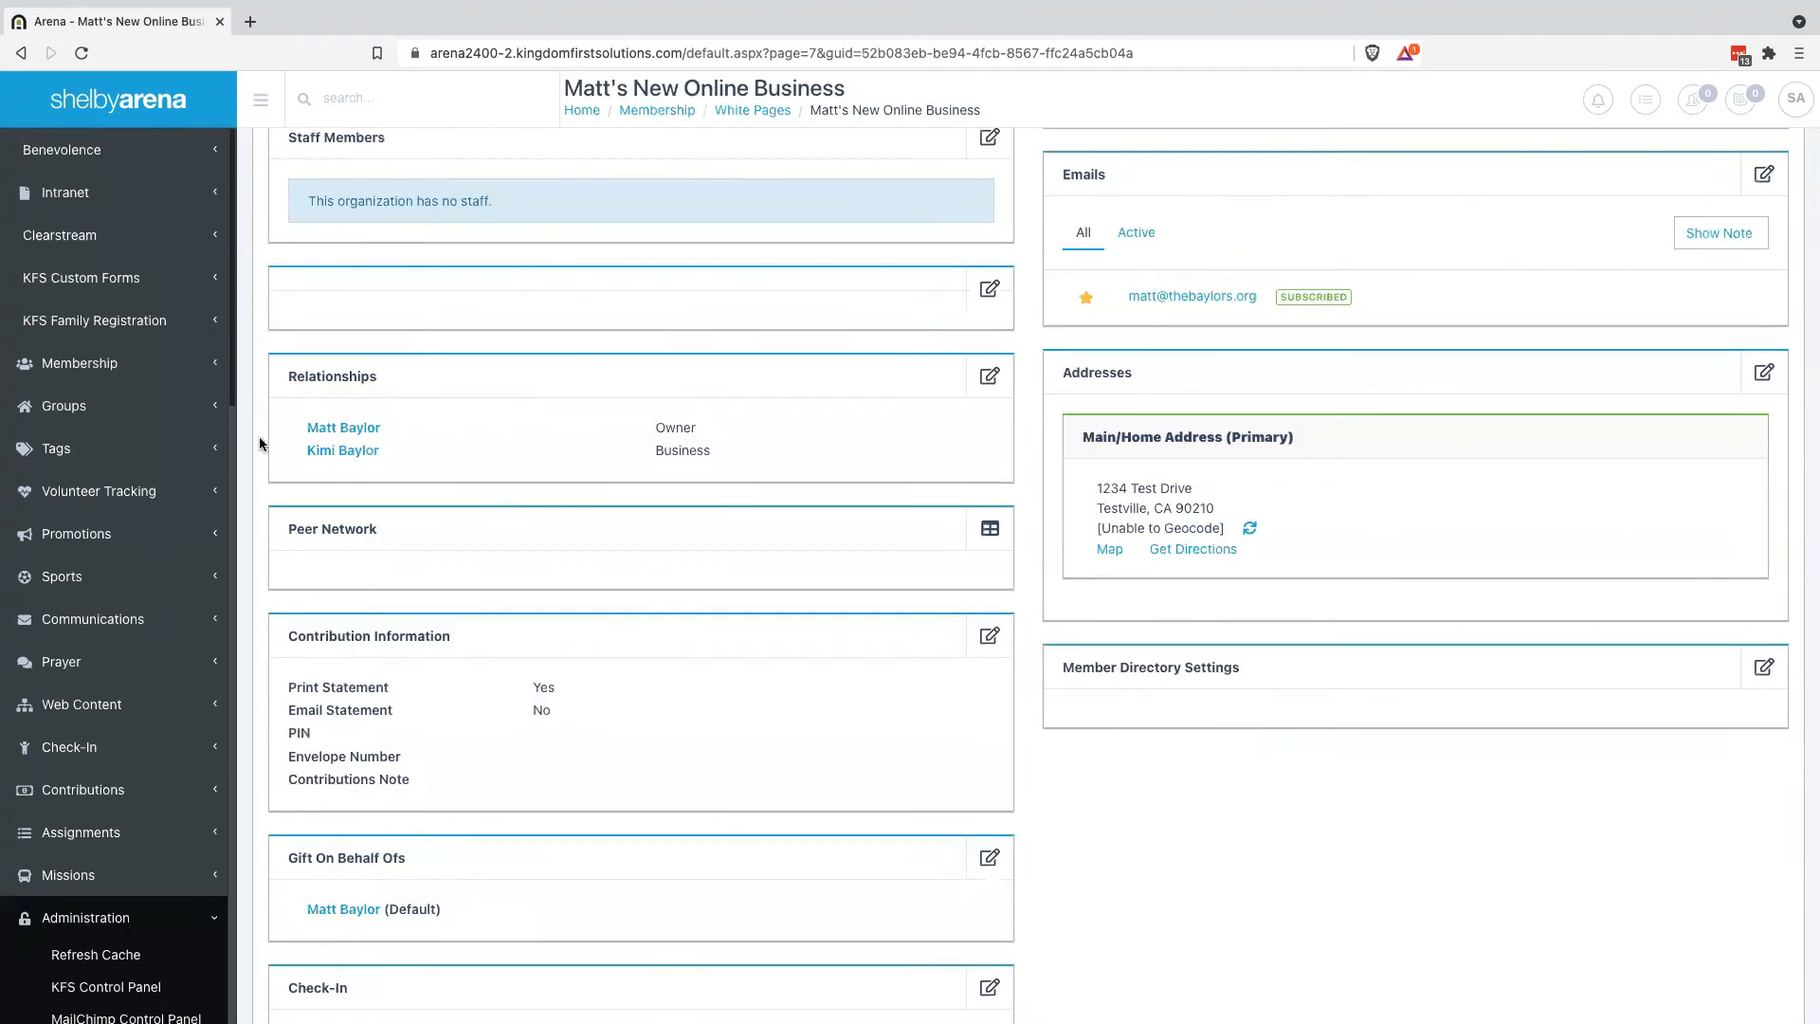
pyautogui.moveTo(342, 450)
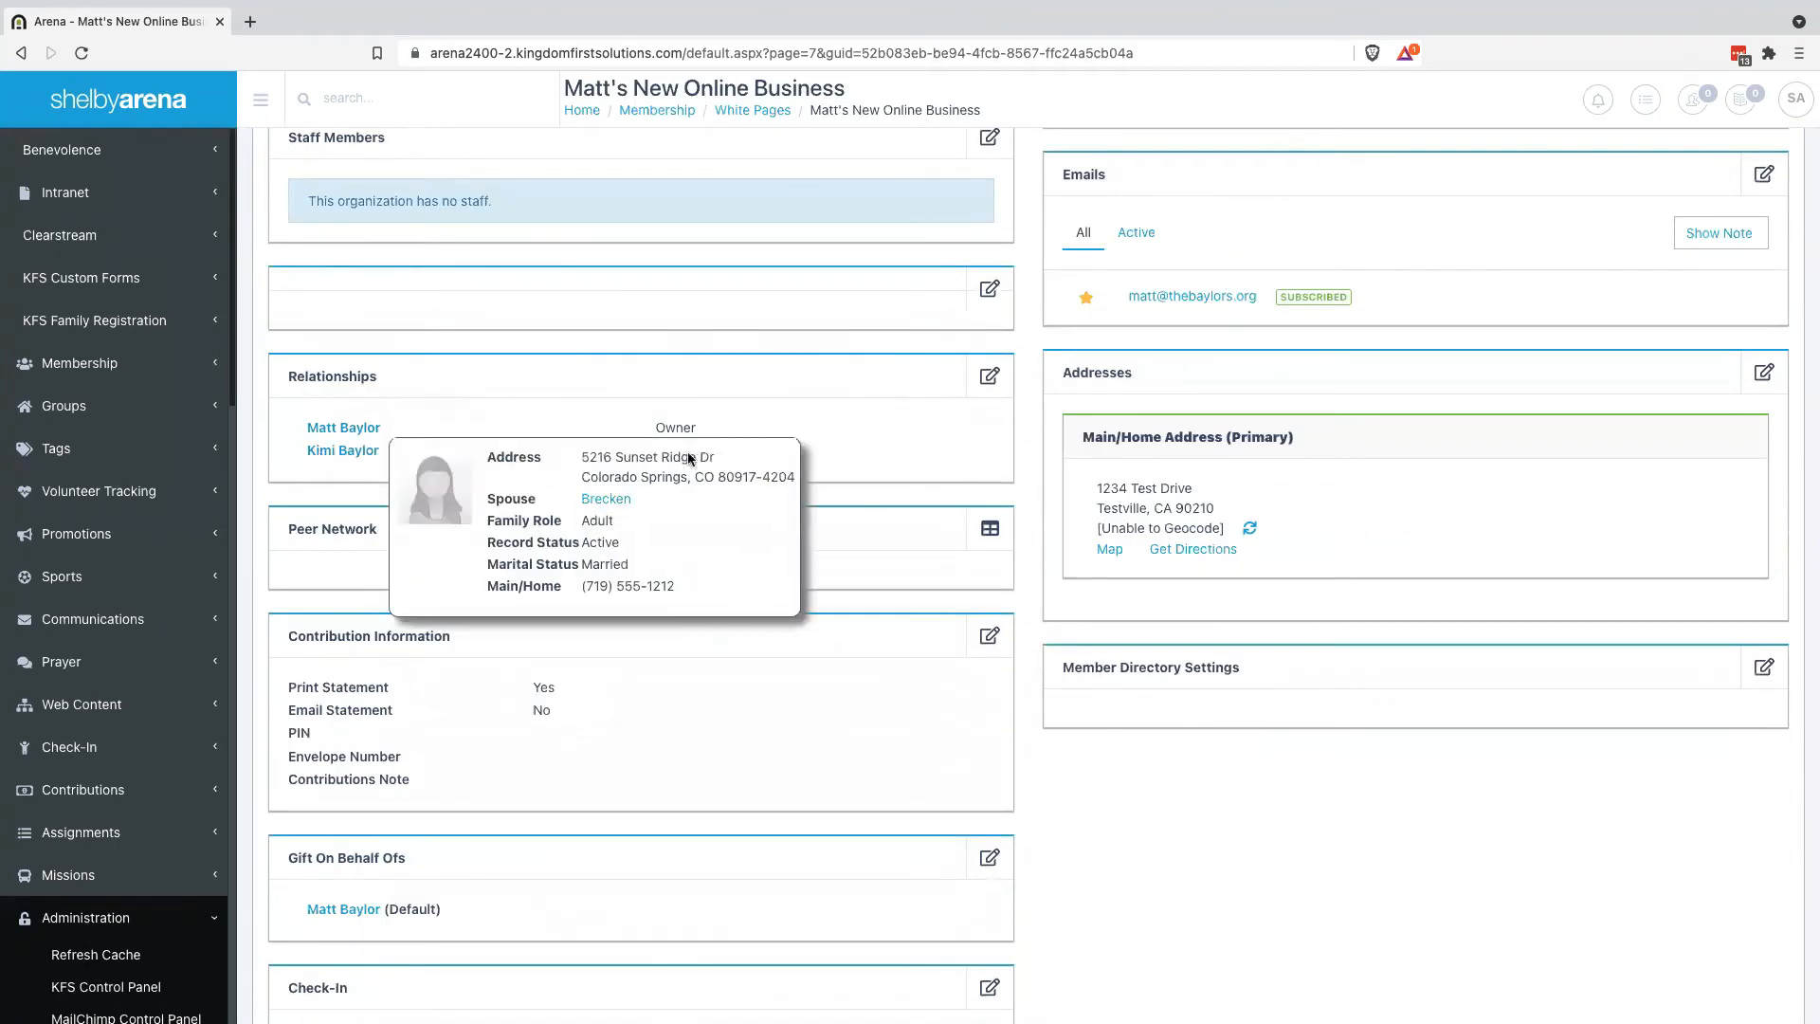
pyautogui.click(989, 375)
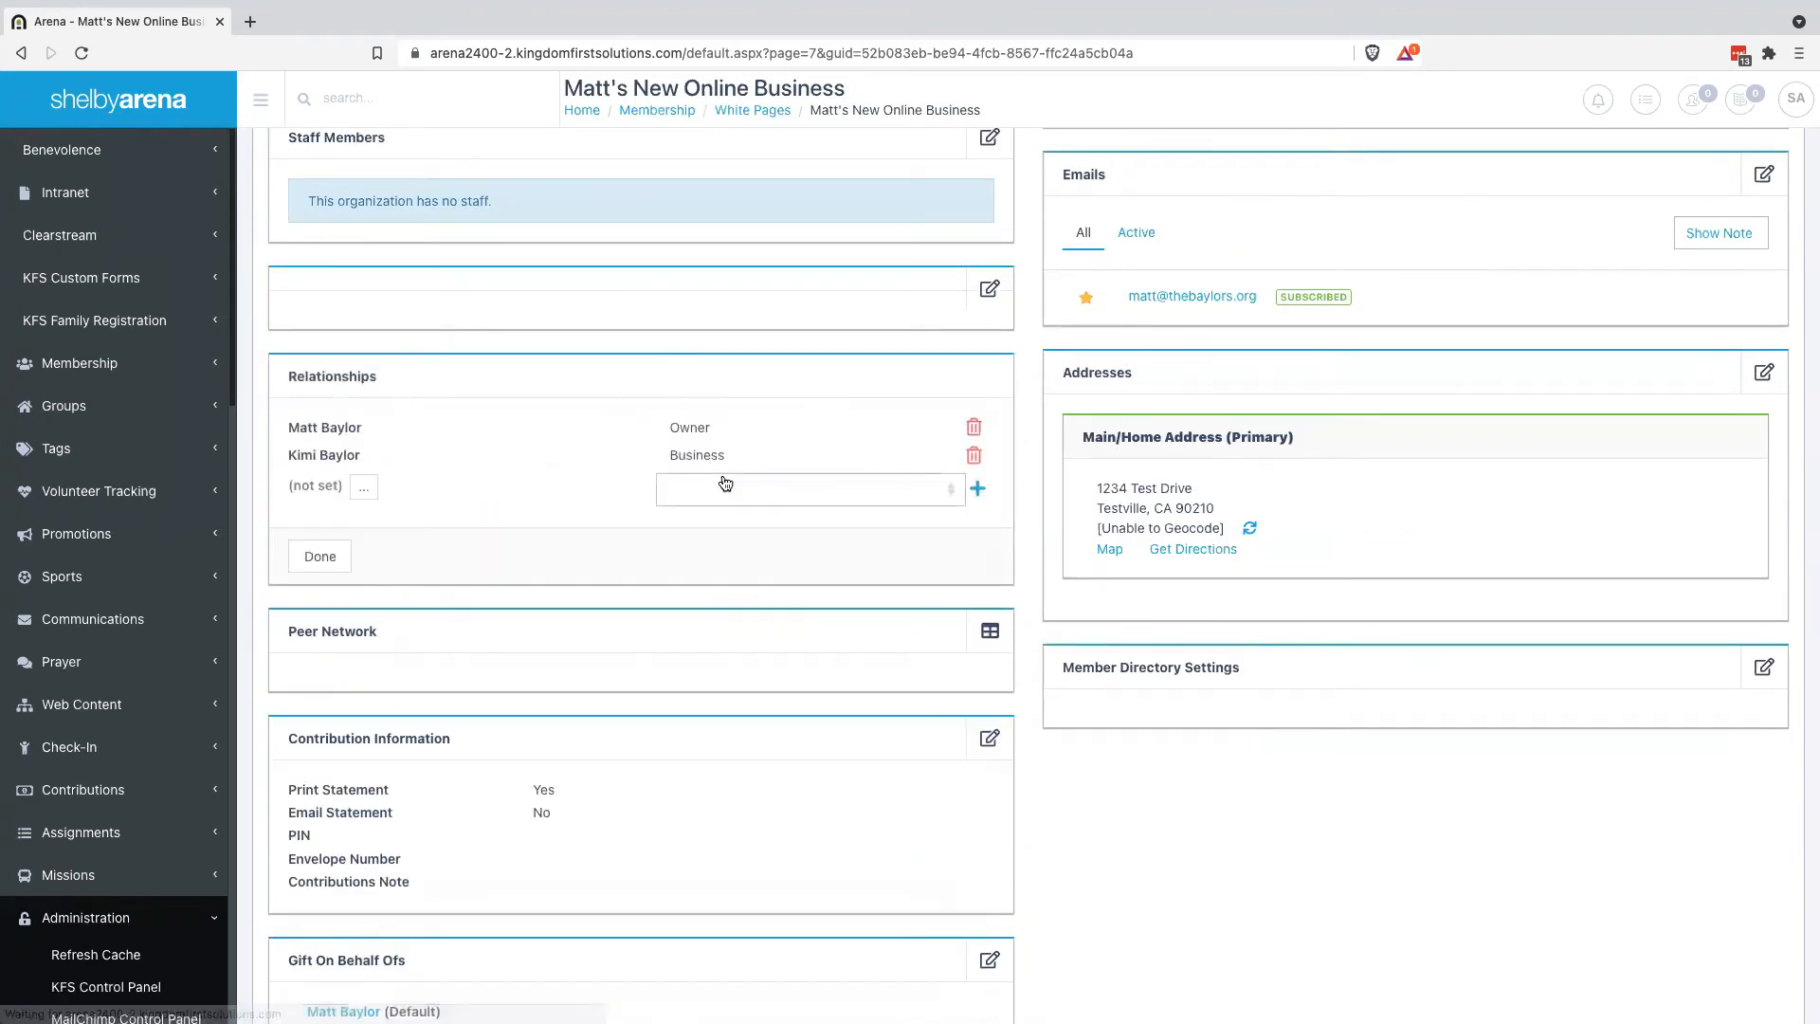
pyautogui.click(975, 456)
# Add the family member to the business's Relationships as Contact and save
pyautogui.click(366, 459)
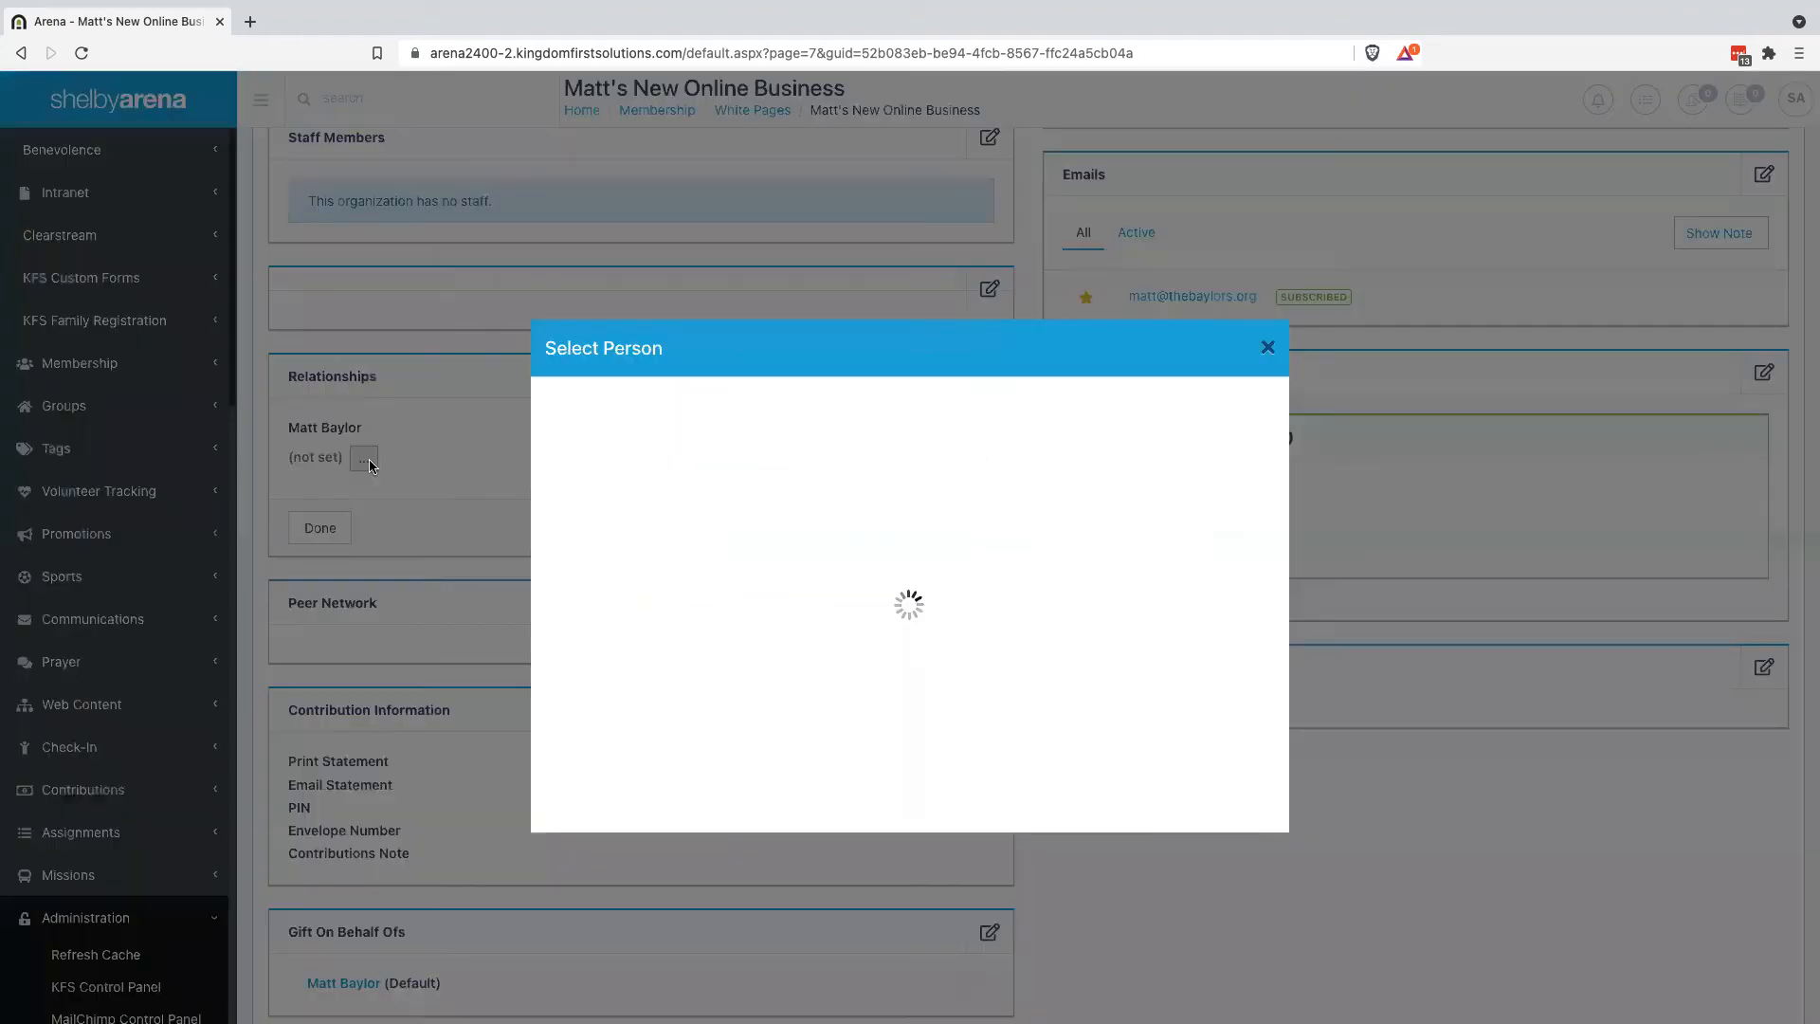
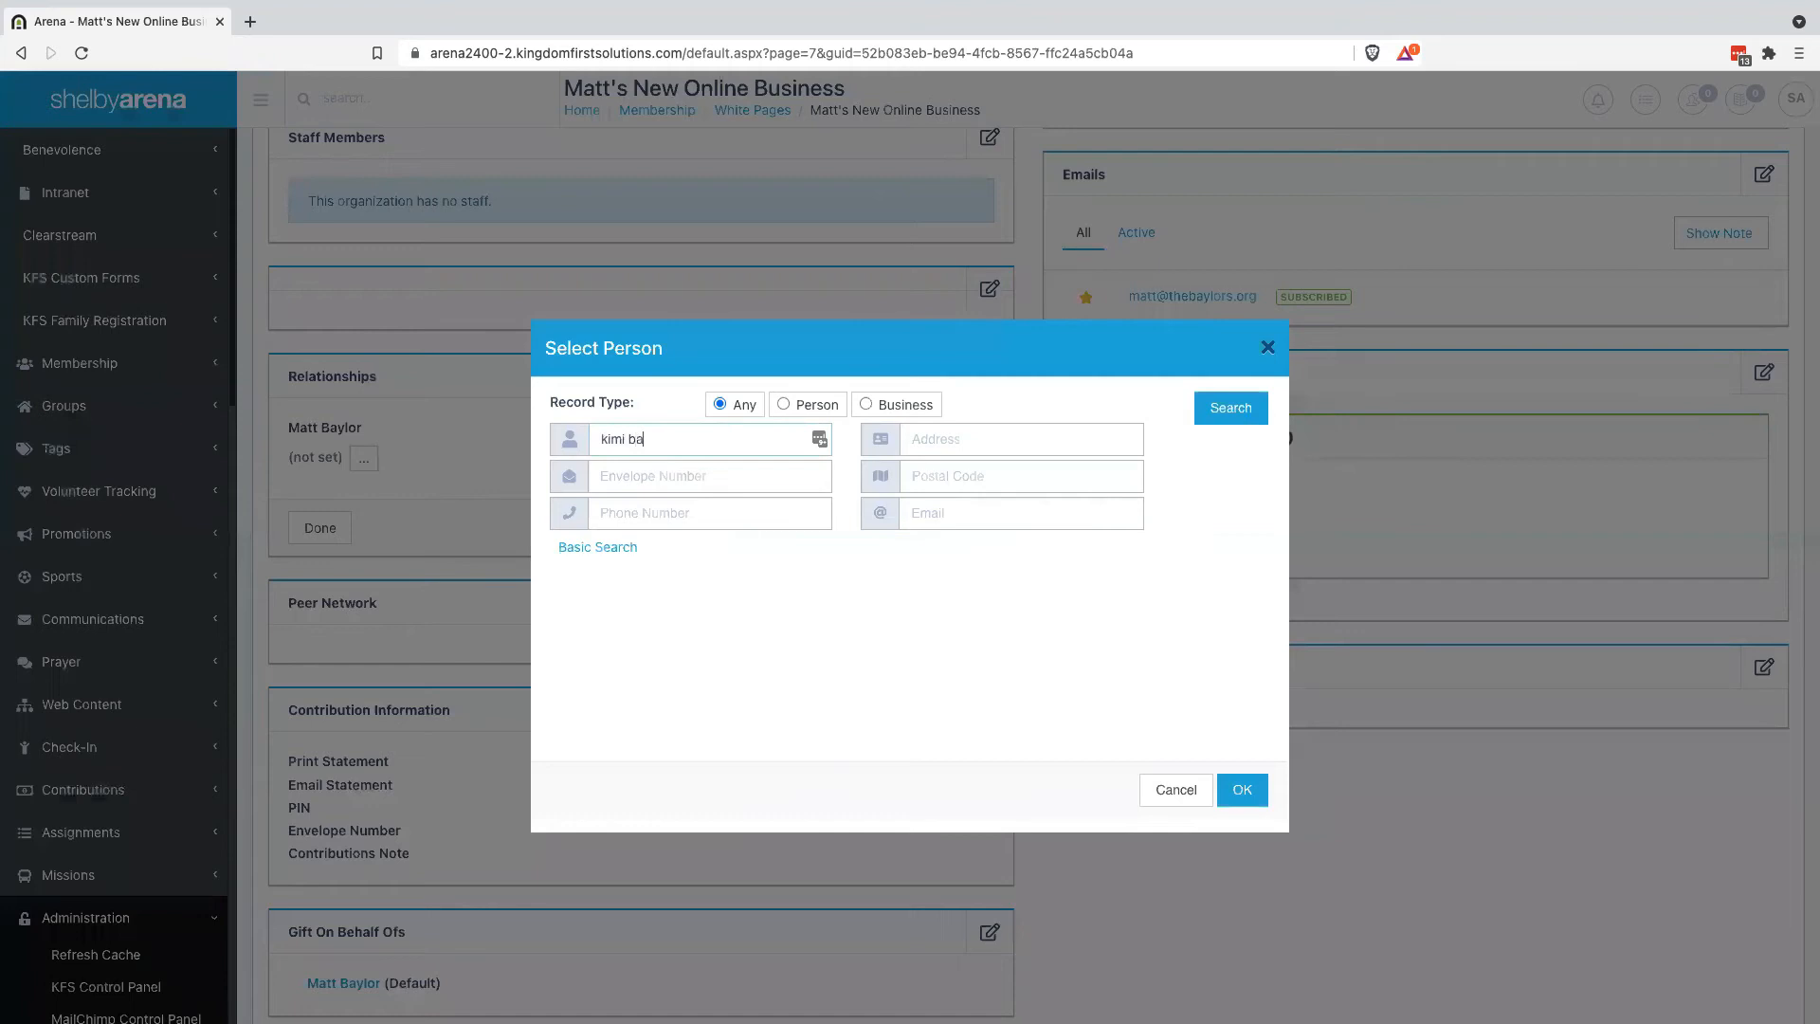
pyautogui.click(1231, 409)
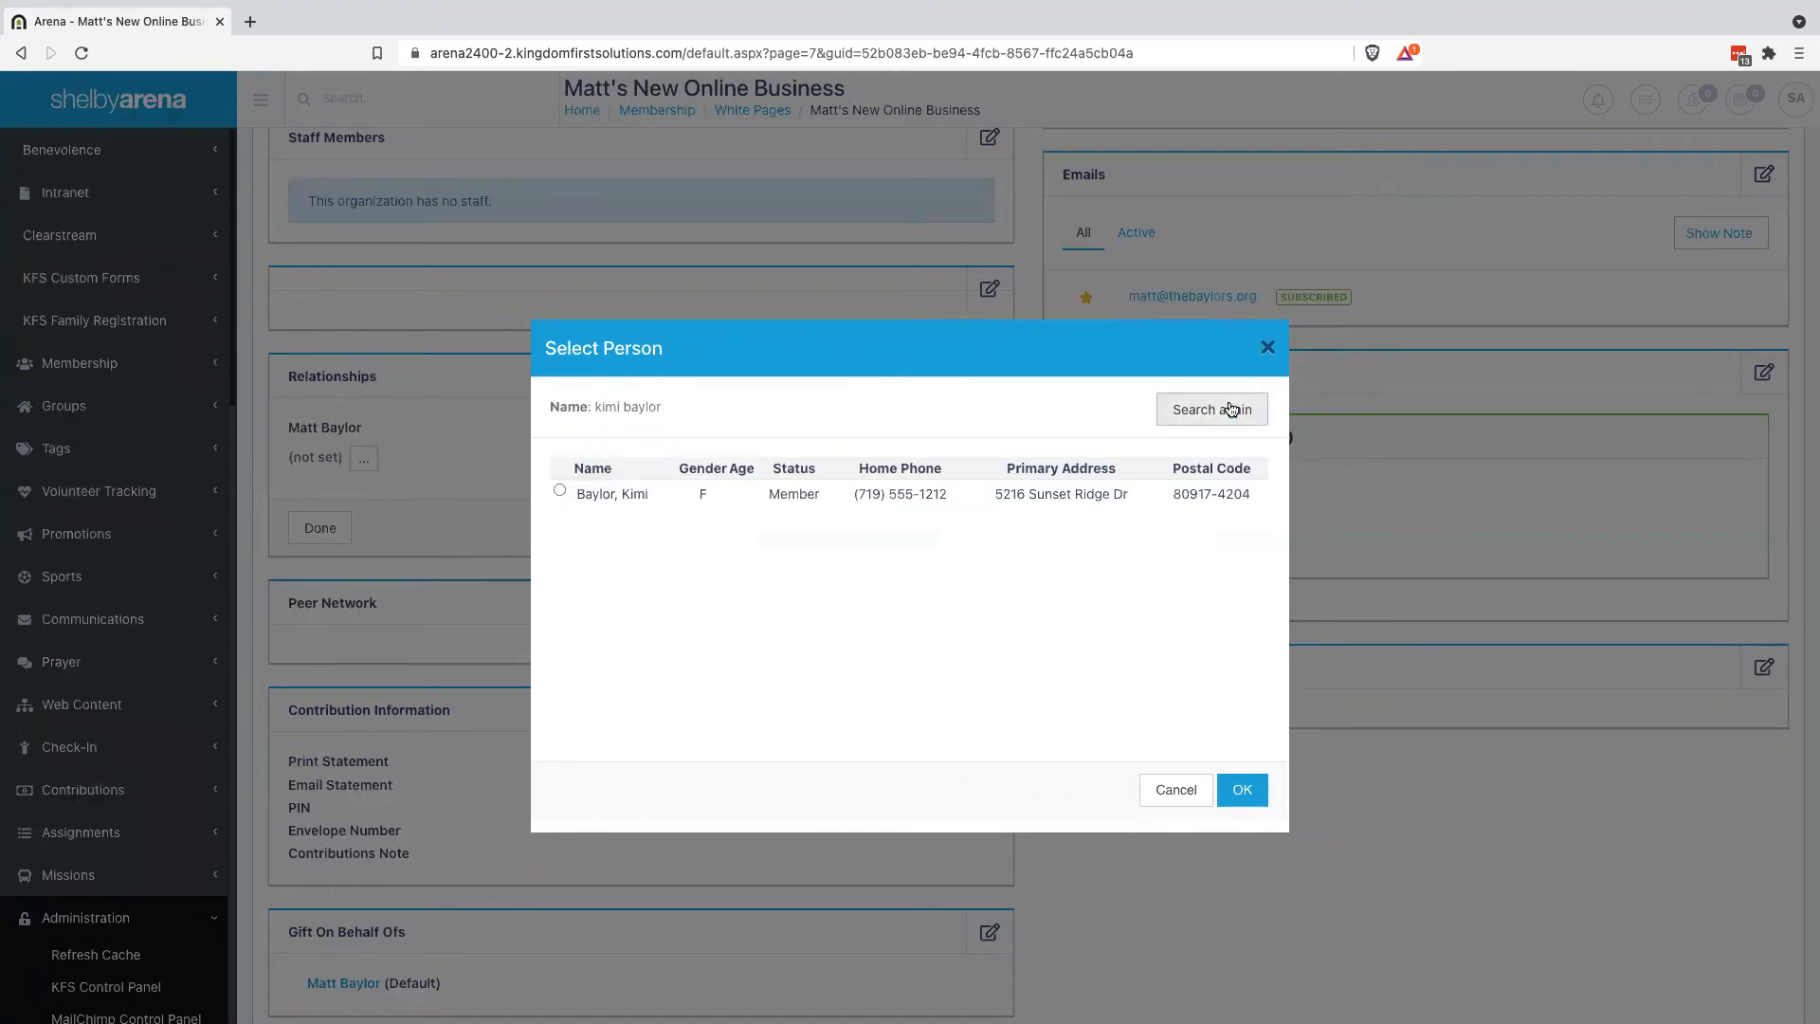
pyautogui.click(560, 491)
pyautogui.click(1242, 790)
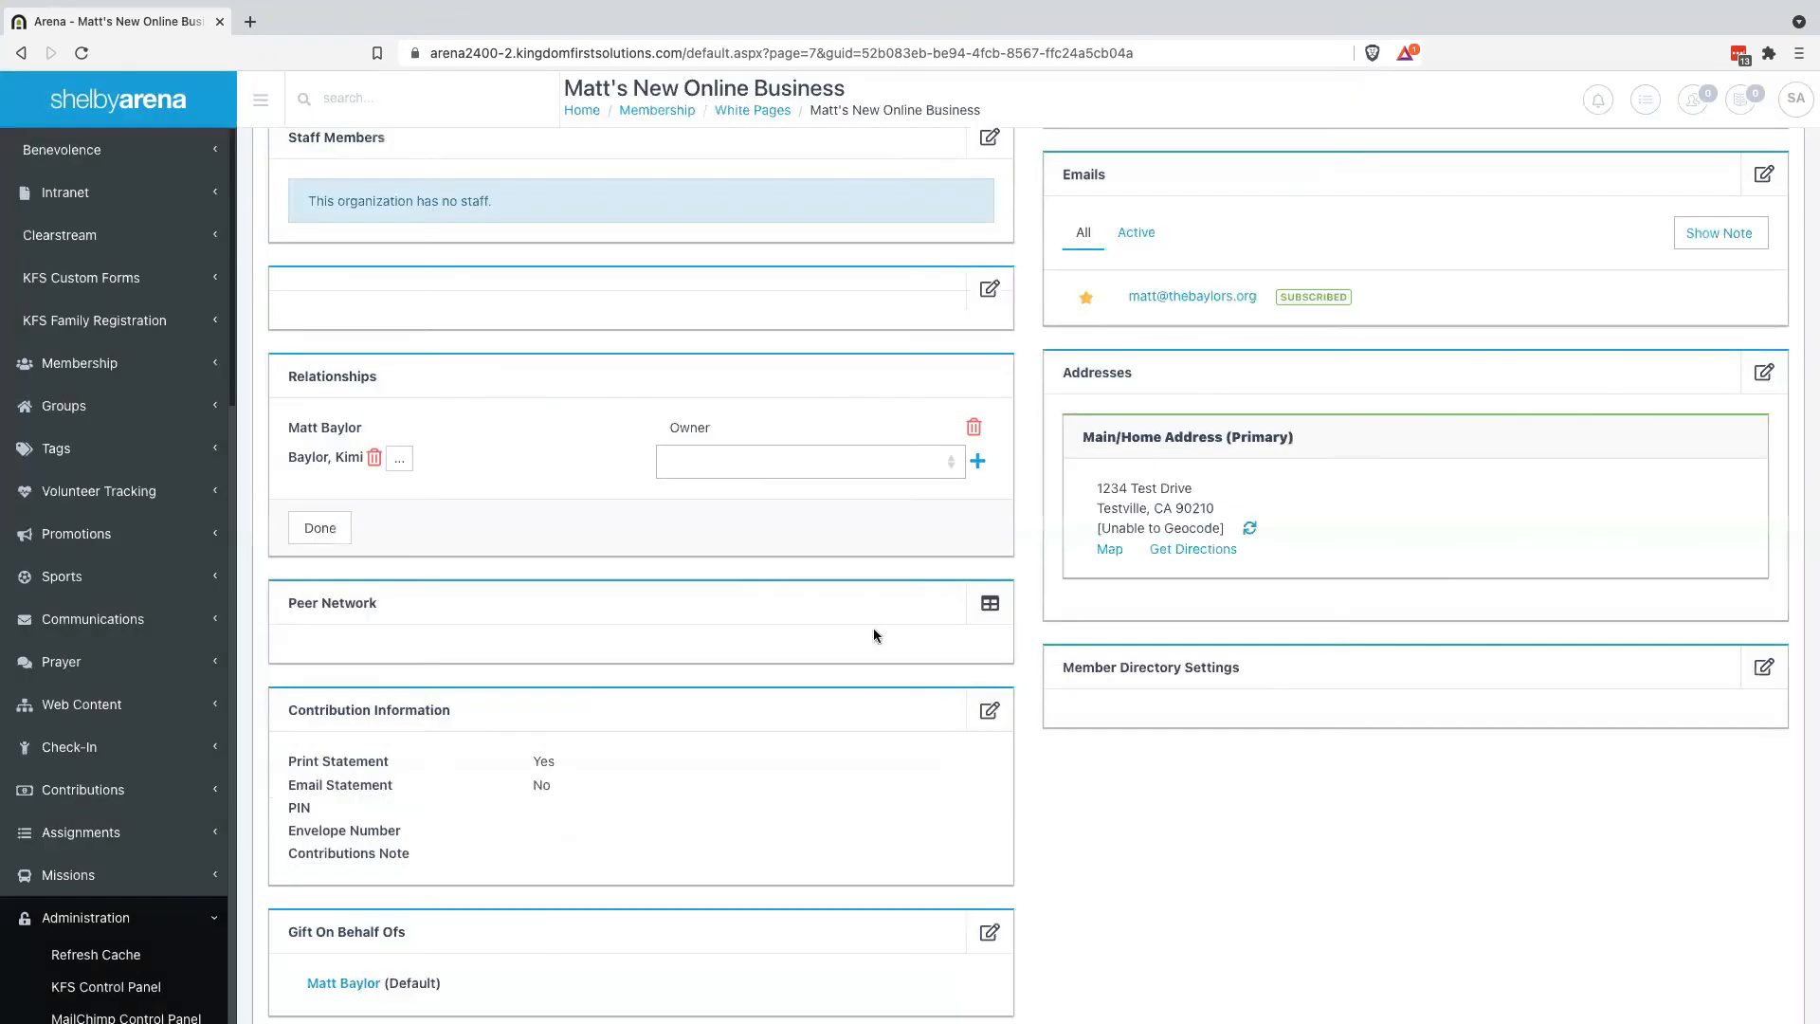
pyautogui.click(894, 461)
pyautogui.click(737, 574)
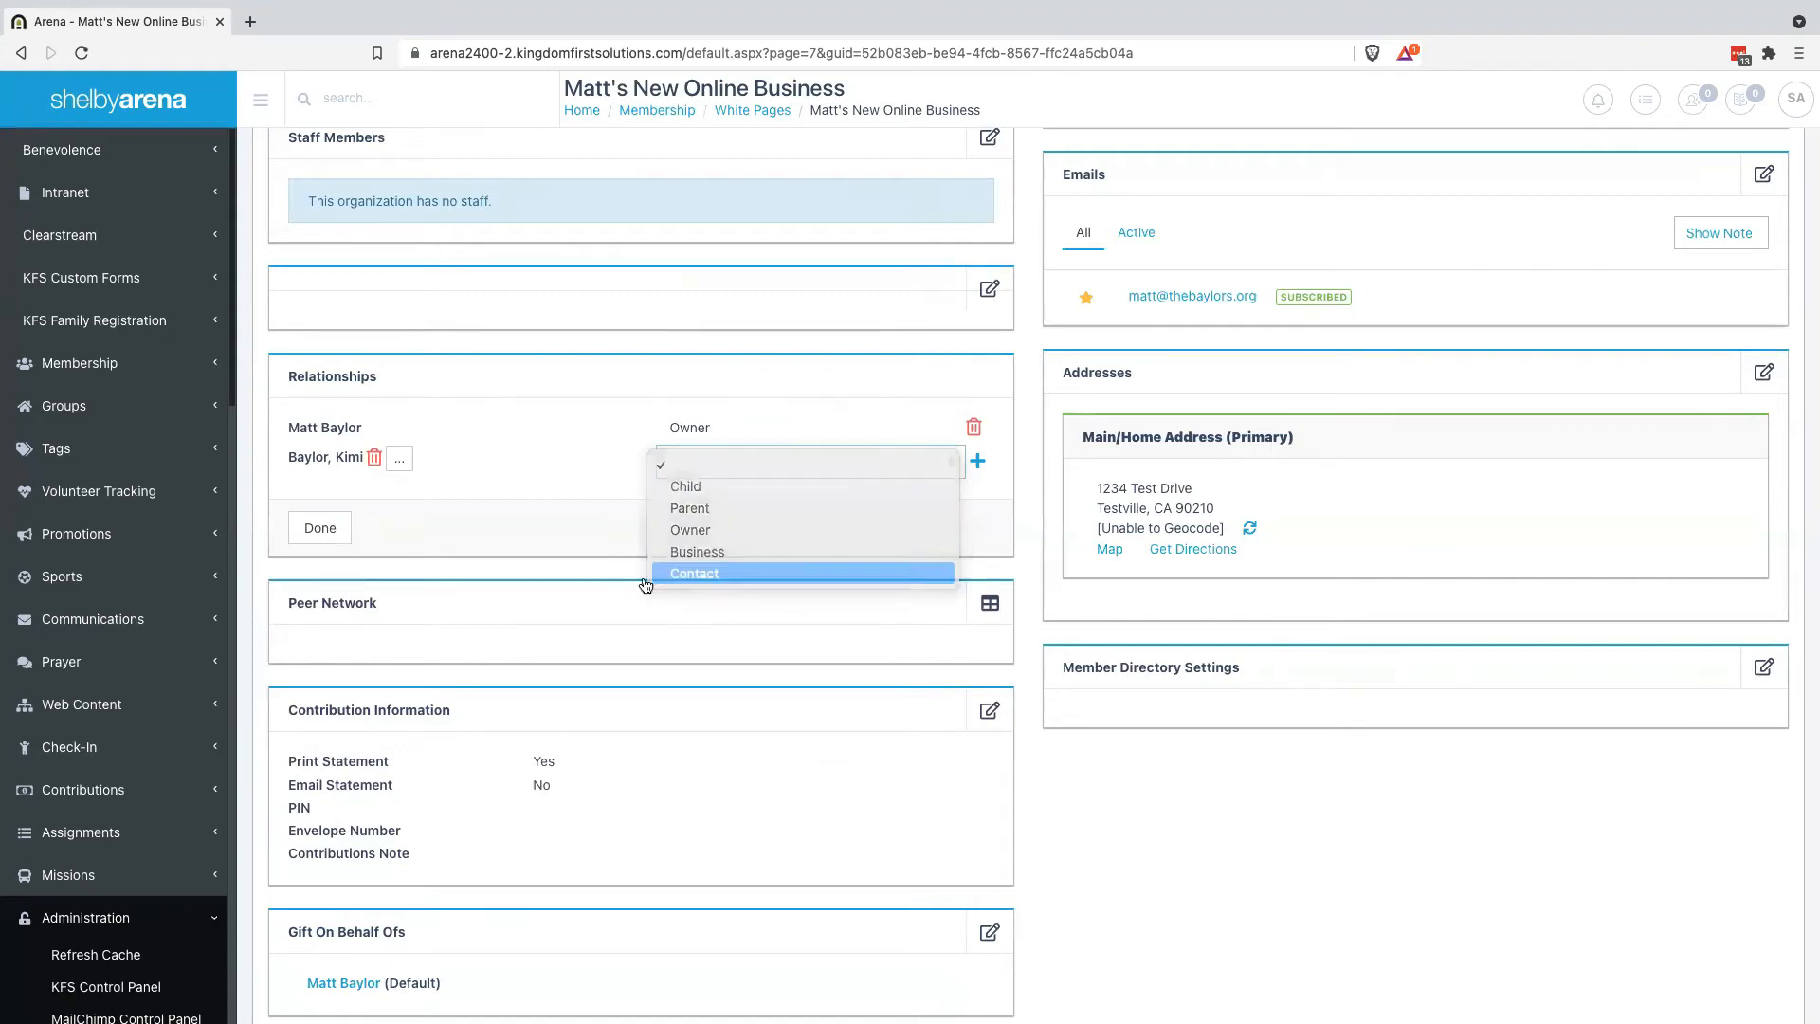
pyautogui.click(326, 527)
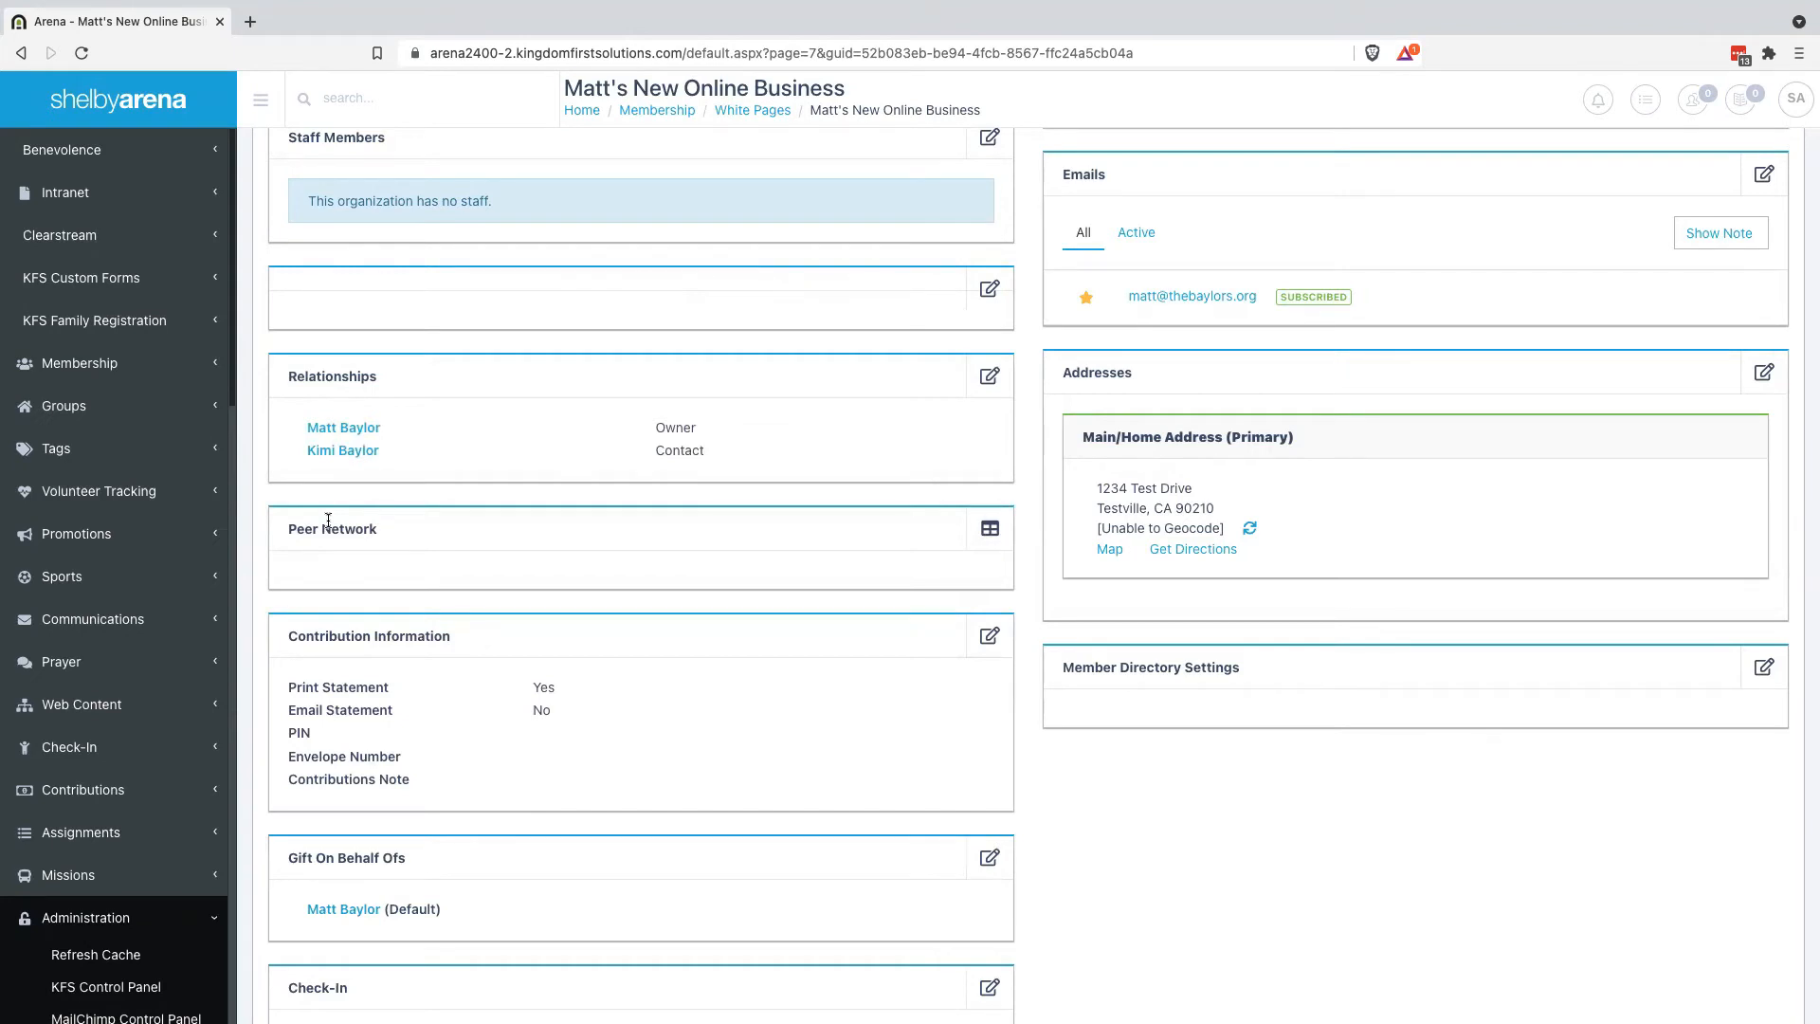
pyautogui.scroll(6, 771, 506)
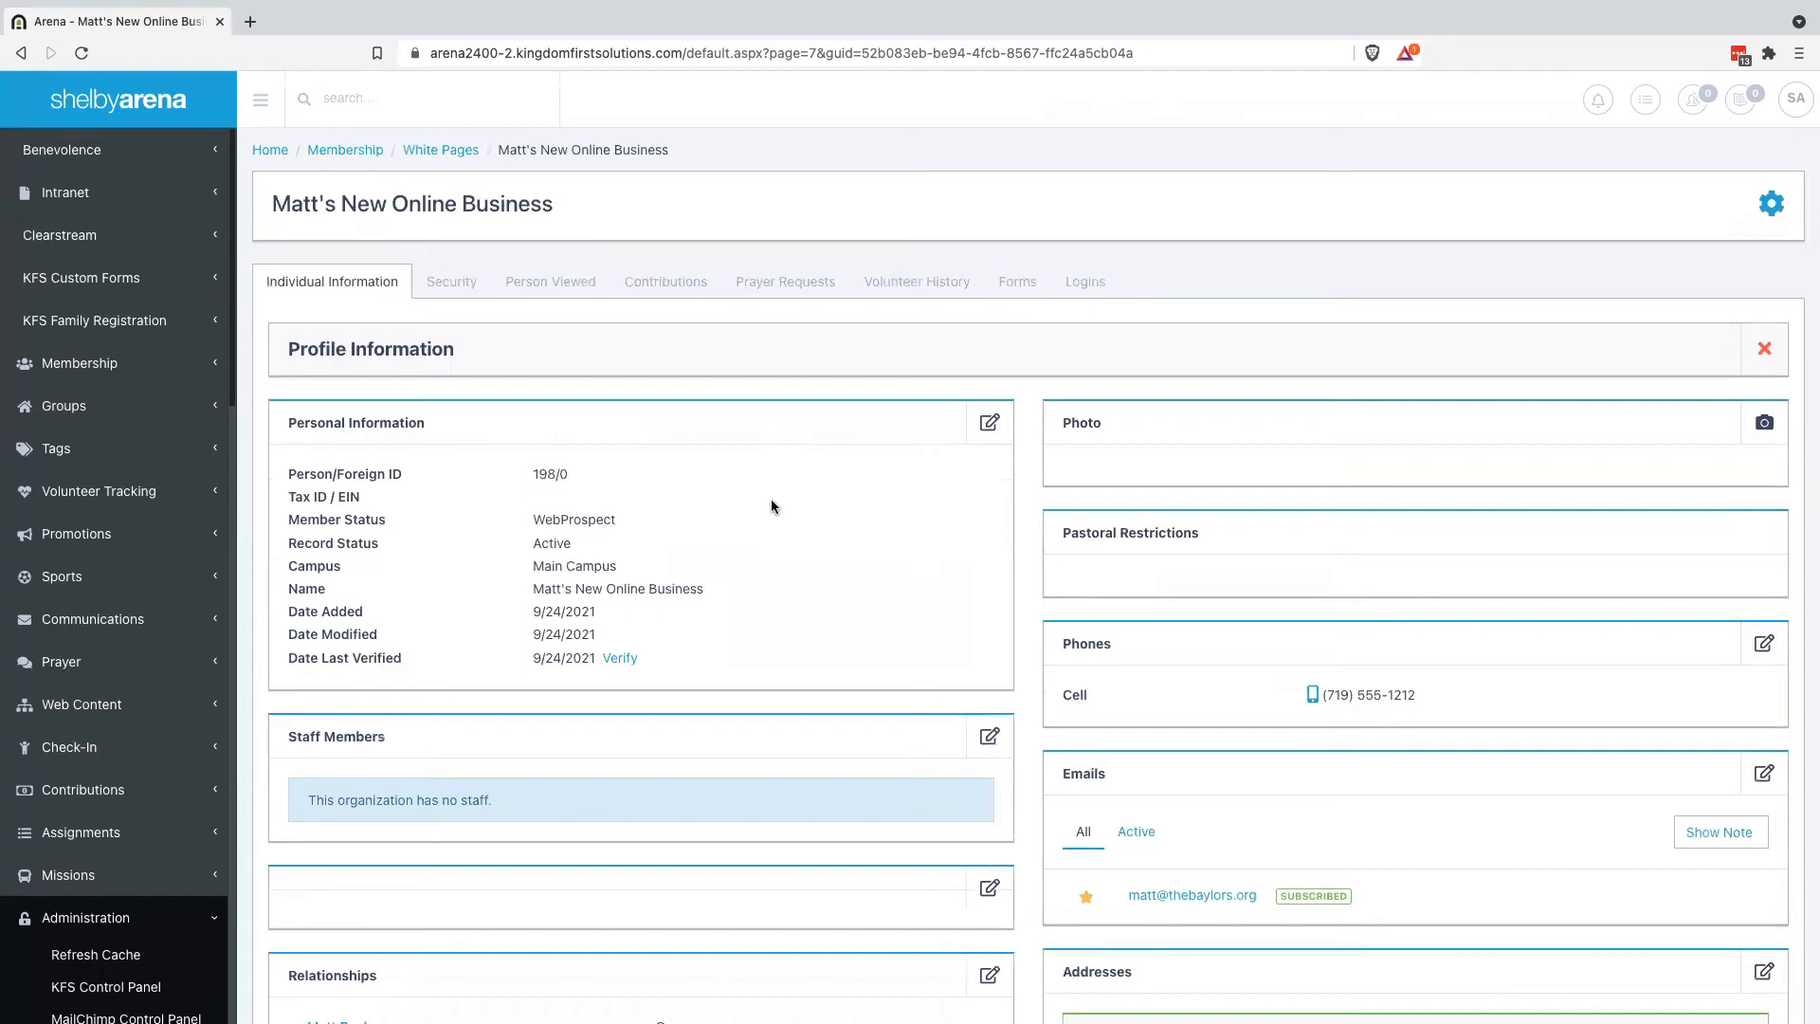
pyautogui.hotkey('ctrl', 'Right')
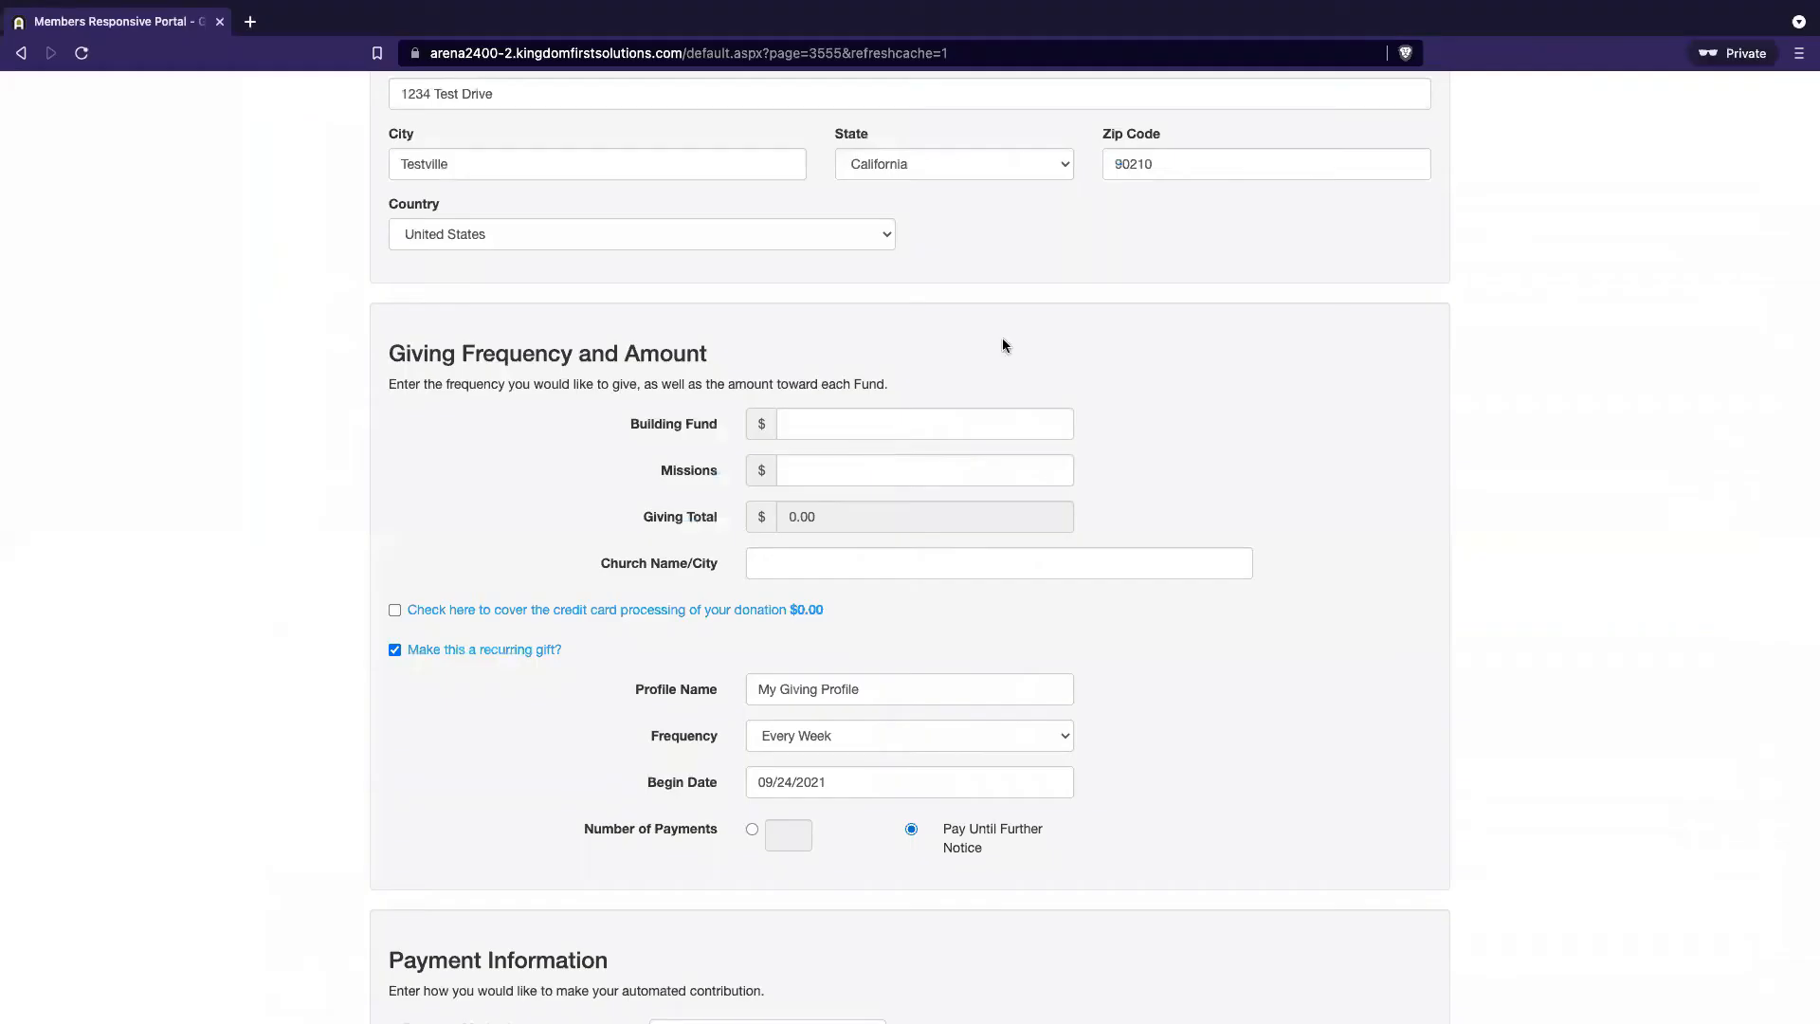
pyautogui.scroll(2, 1145, 533)
pyautogui.scroll(3, 1146, 532)
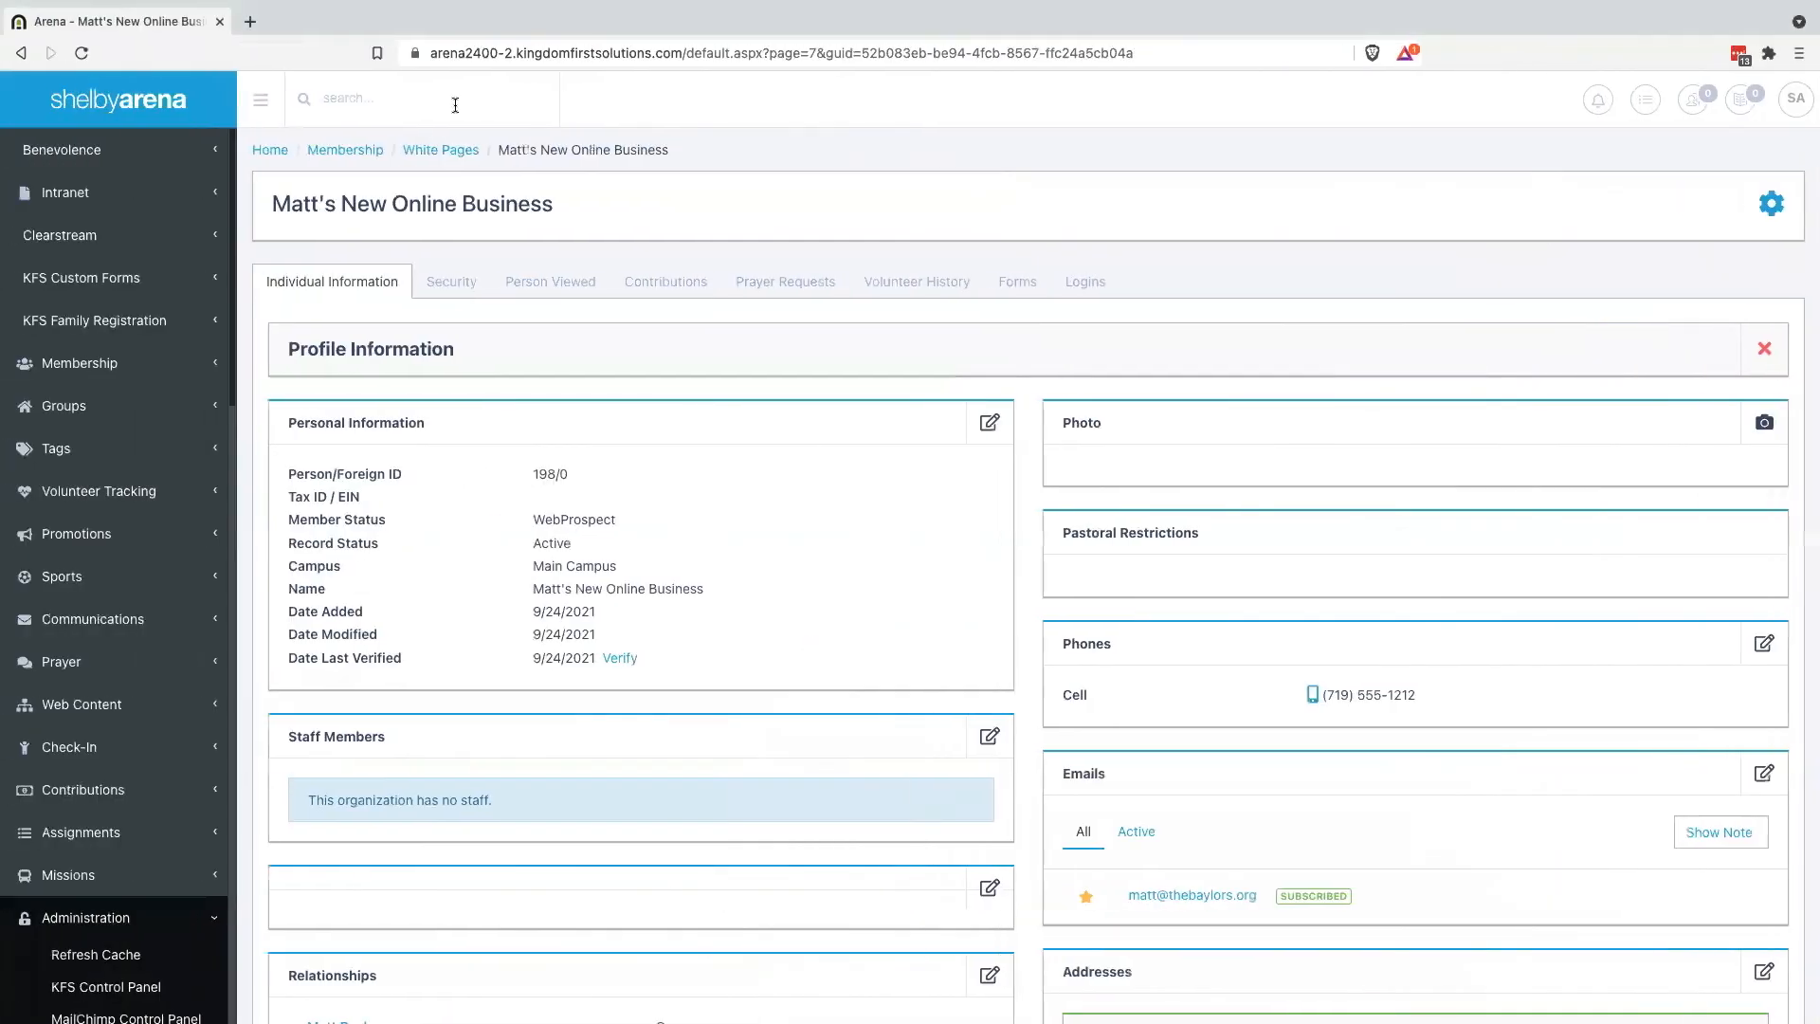
pyautogui.hotkey('ctrl', 'Right')
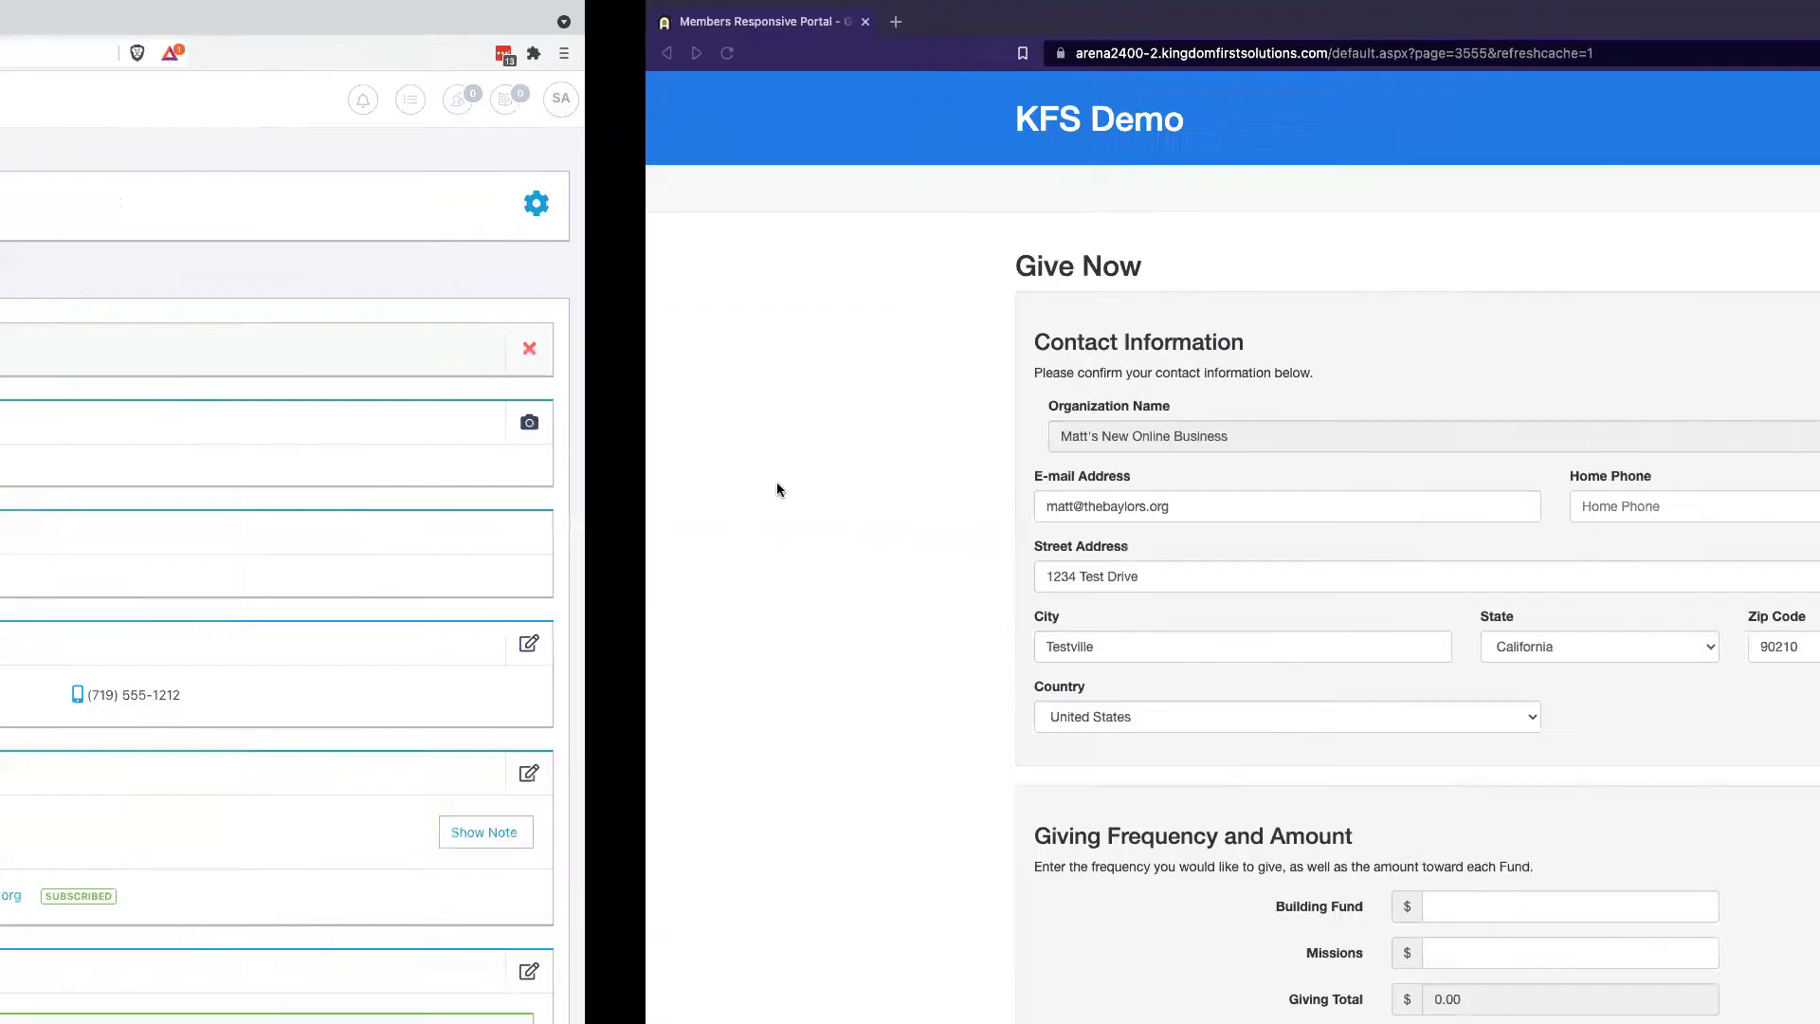
pyautogui.scroll(-2, 851, 814)
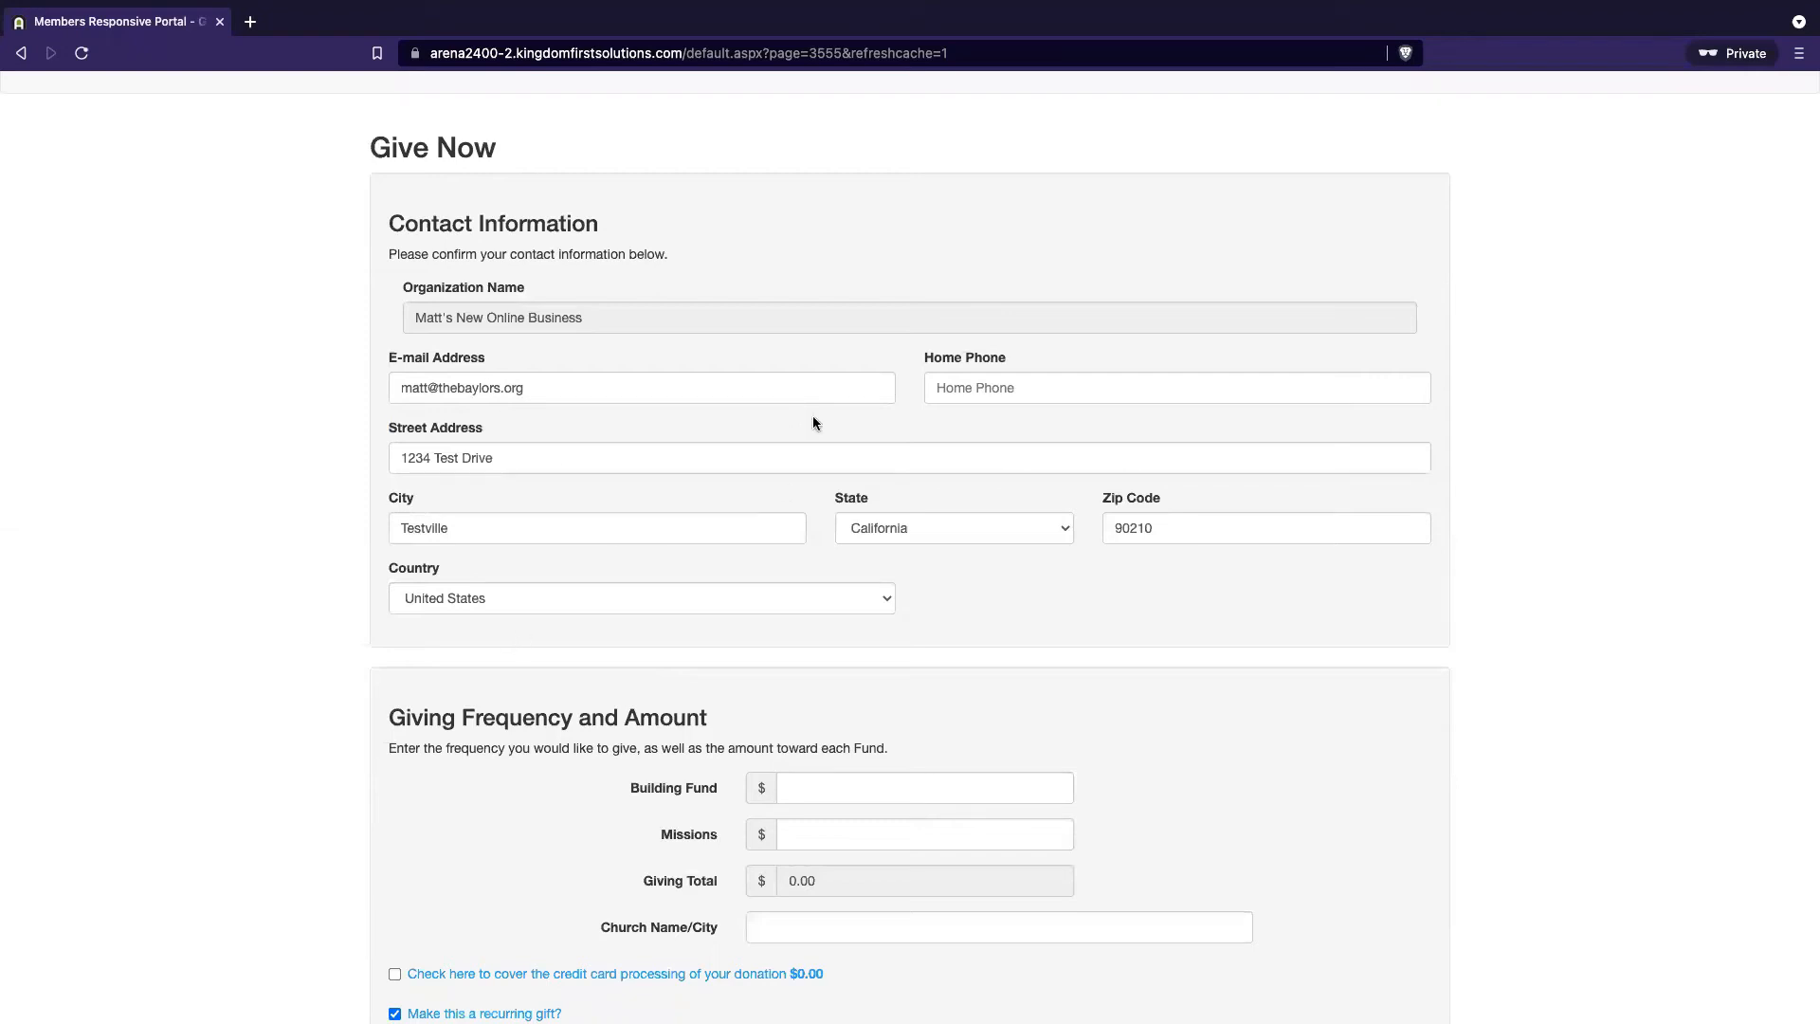
pyautogui.scroll(2, 1167, 347)
pyautogui.scroll(-2, 764, 870)
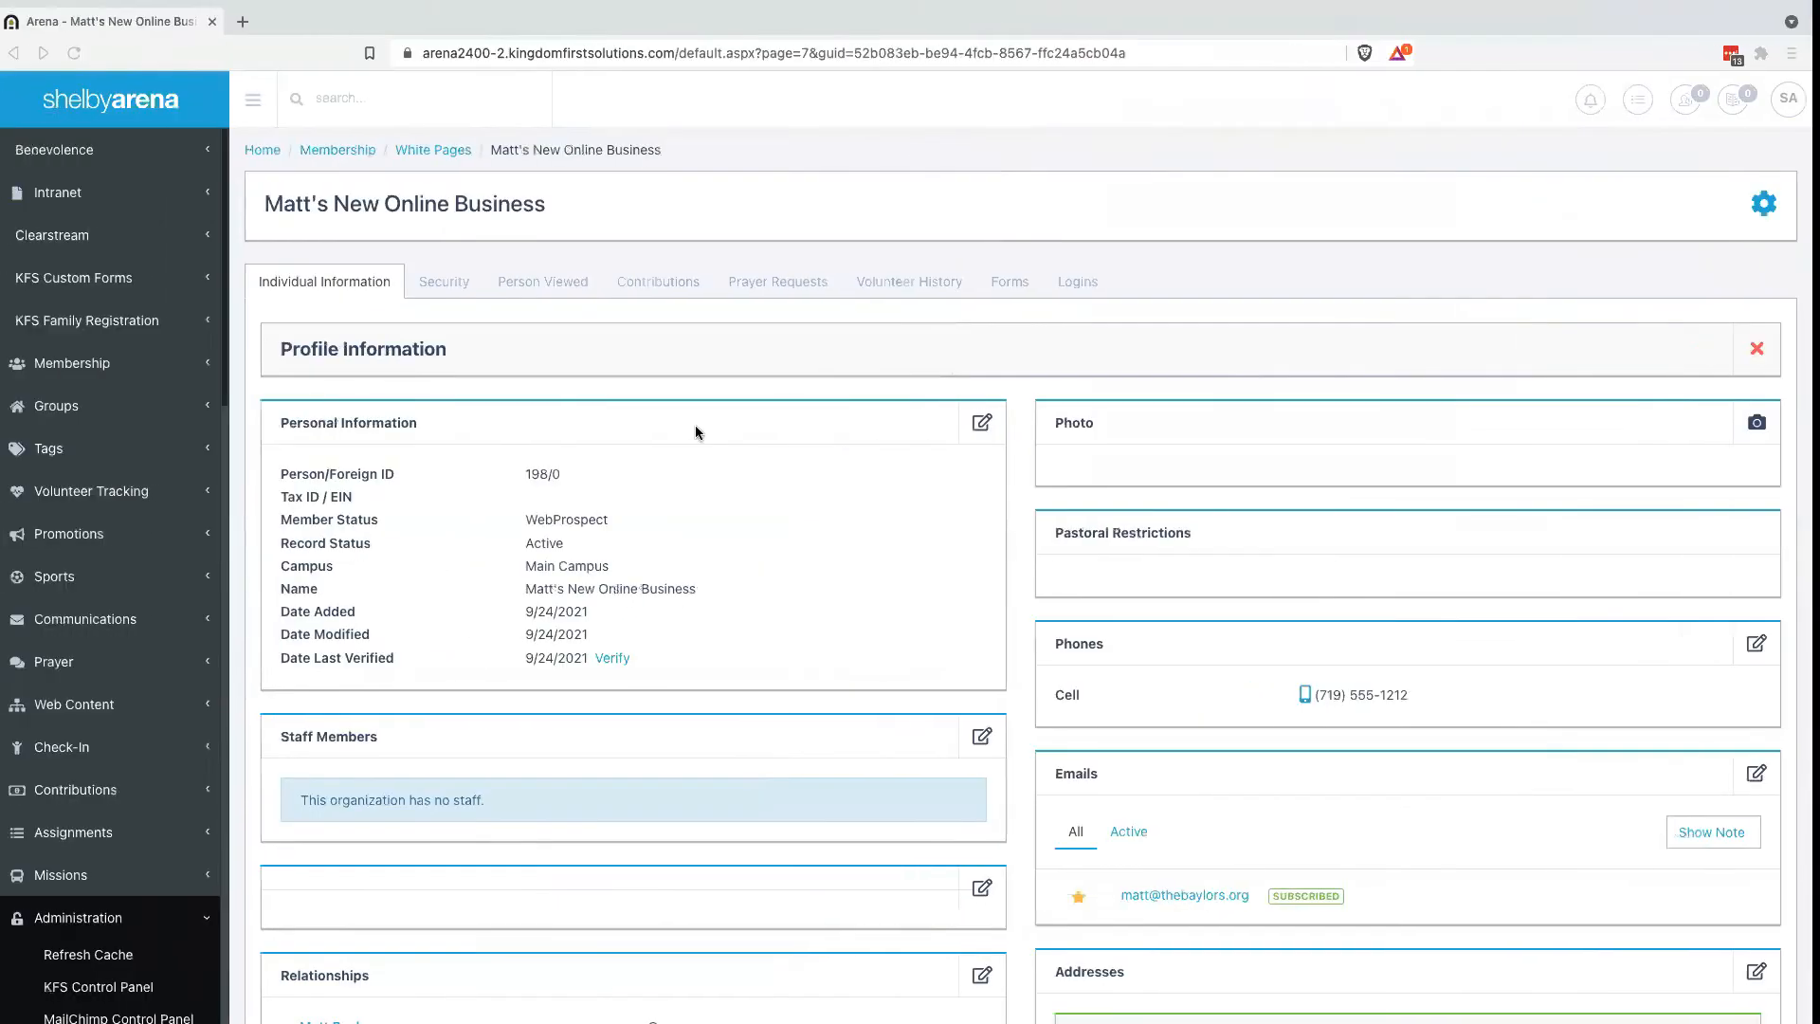
# Open Administration > Pages and select the Home page in the page tree
pyautogui.scroll(-15, 81, 664)
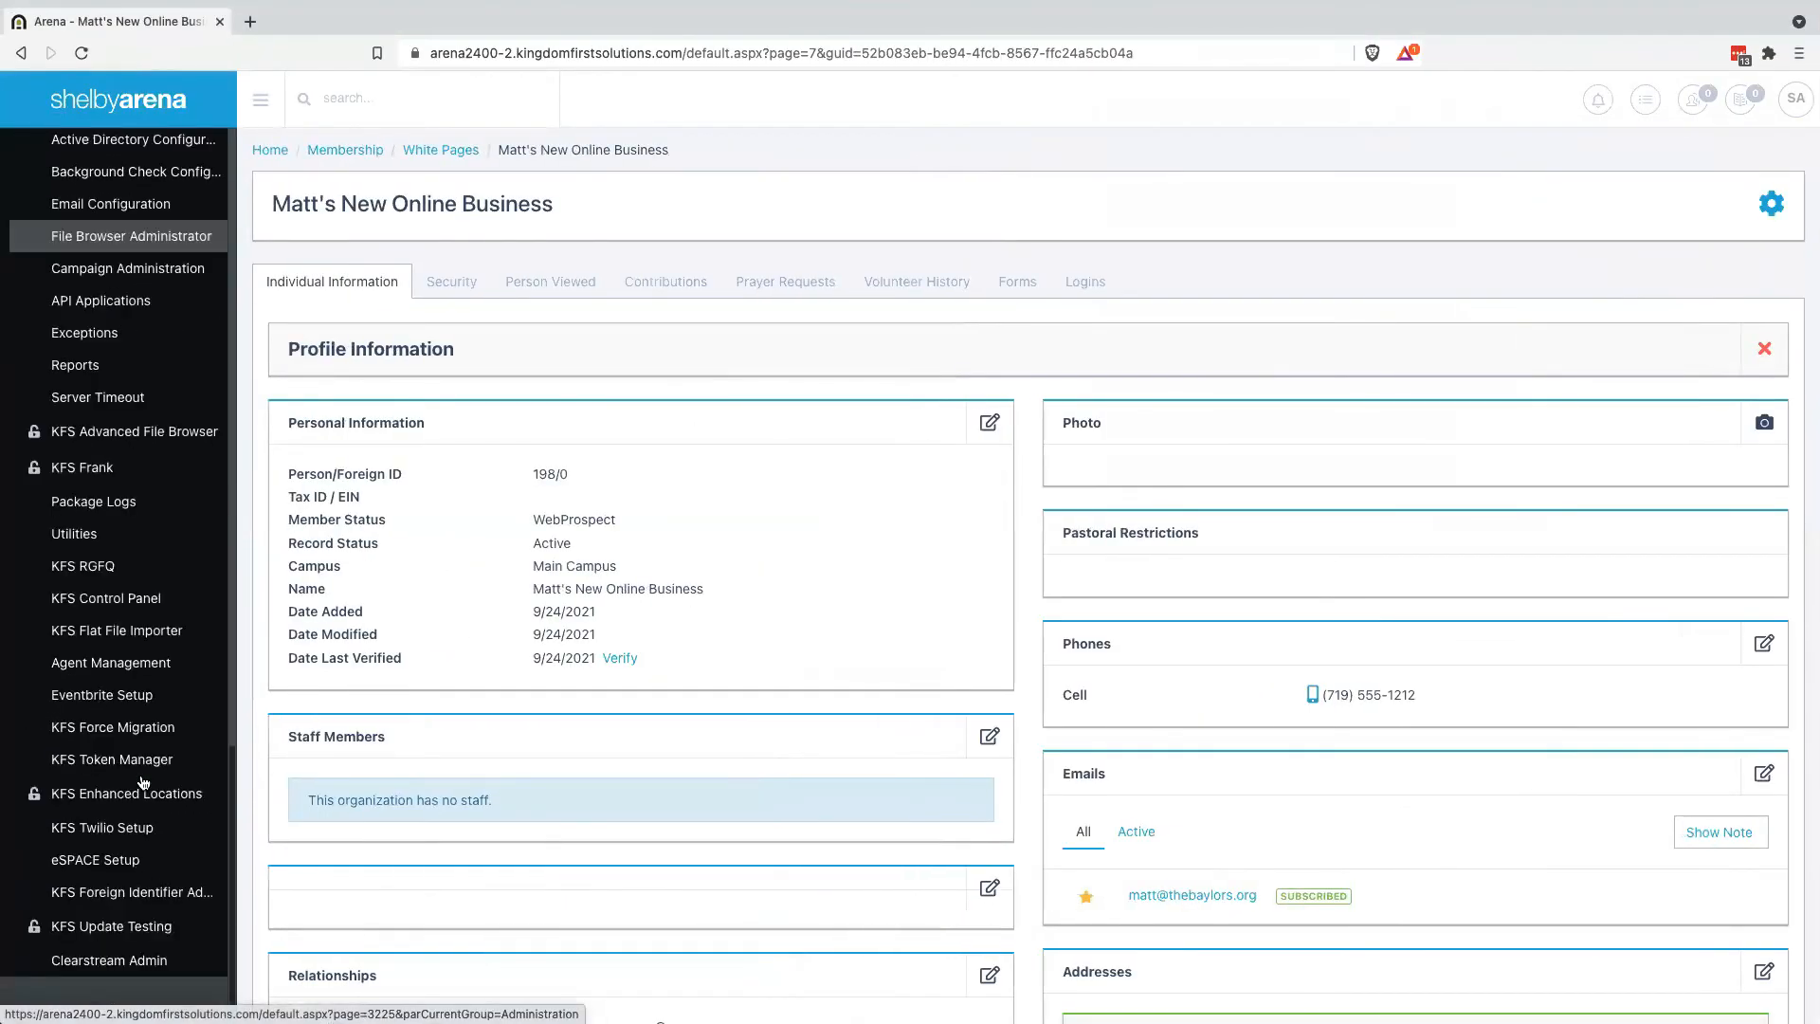
pyautogui.scroll(6, 60, 339)
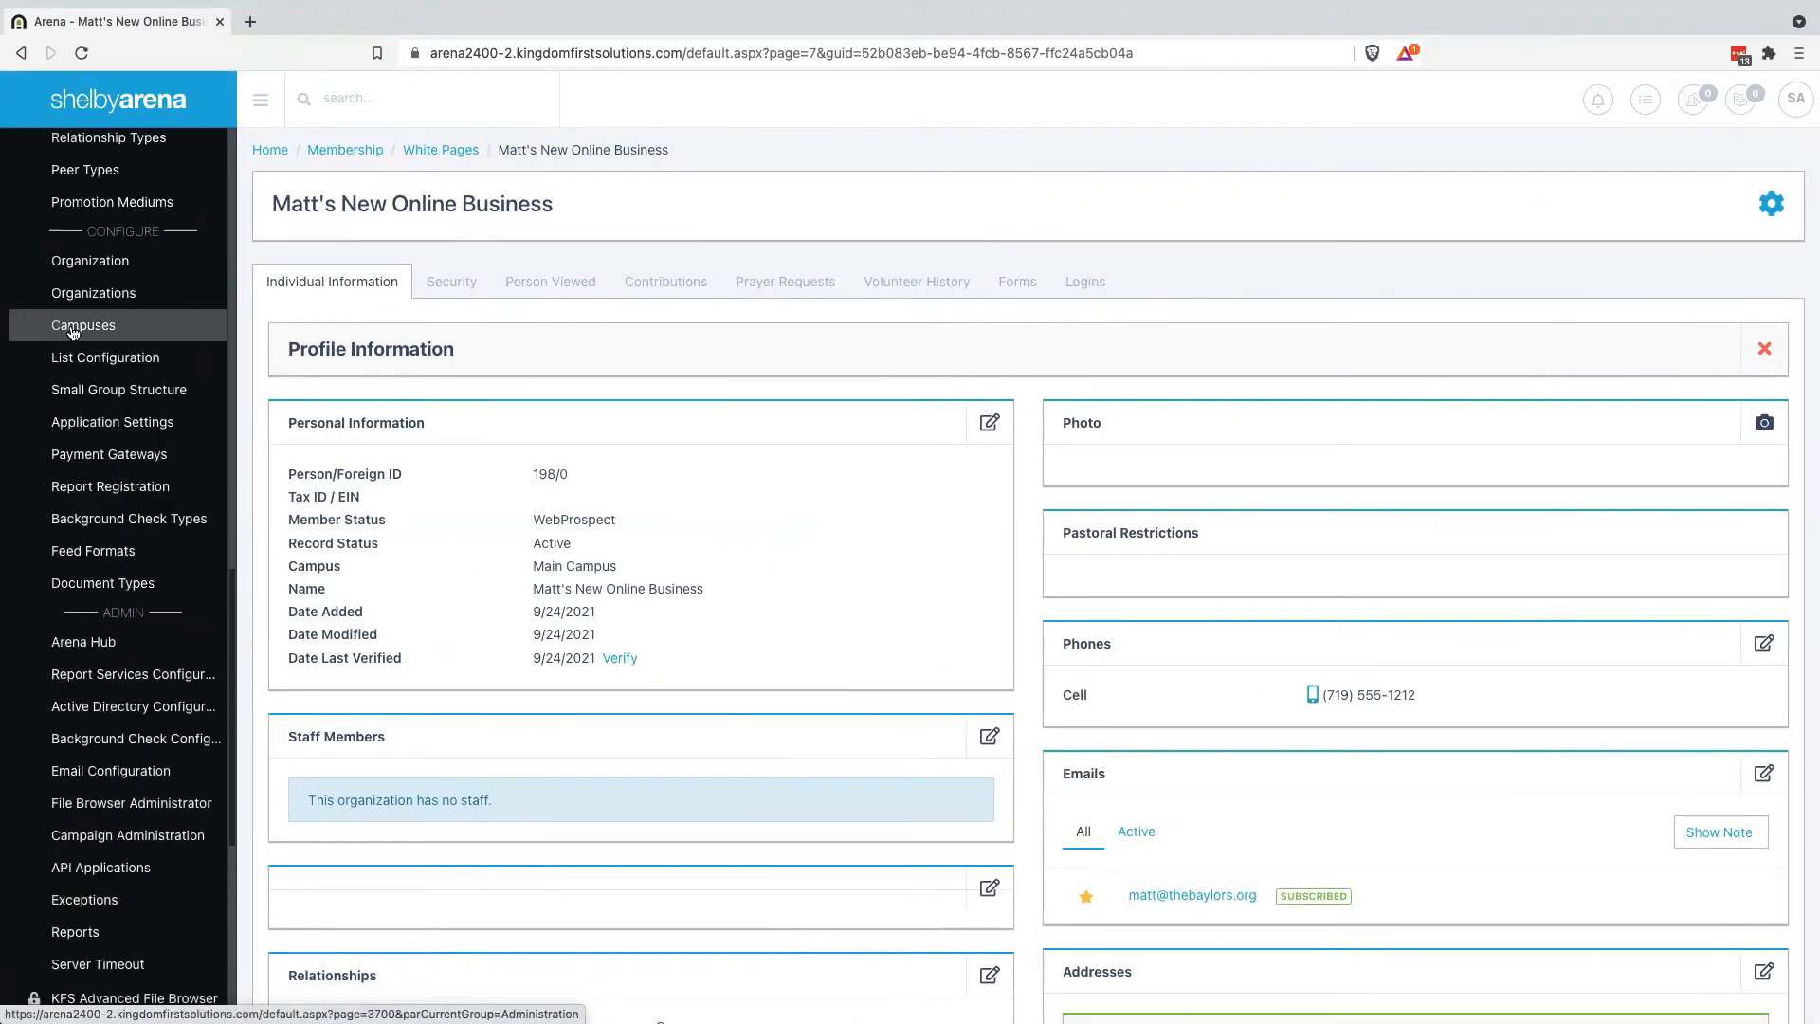
pyautogui.scroll(4, 109, 408)
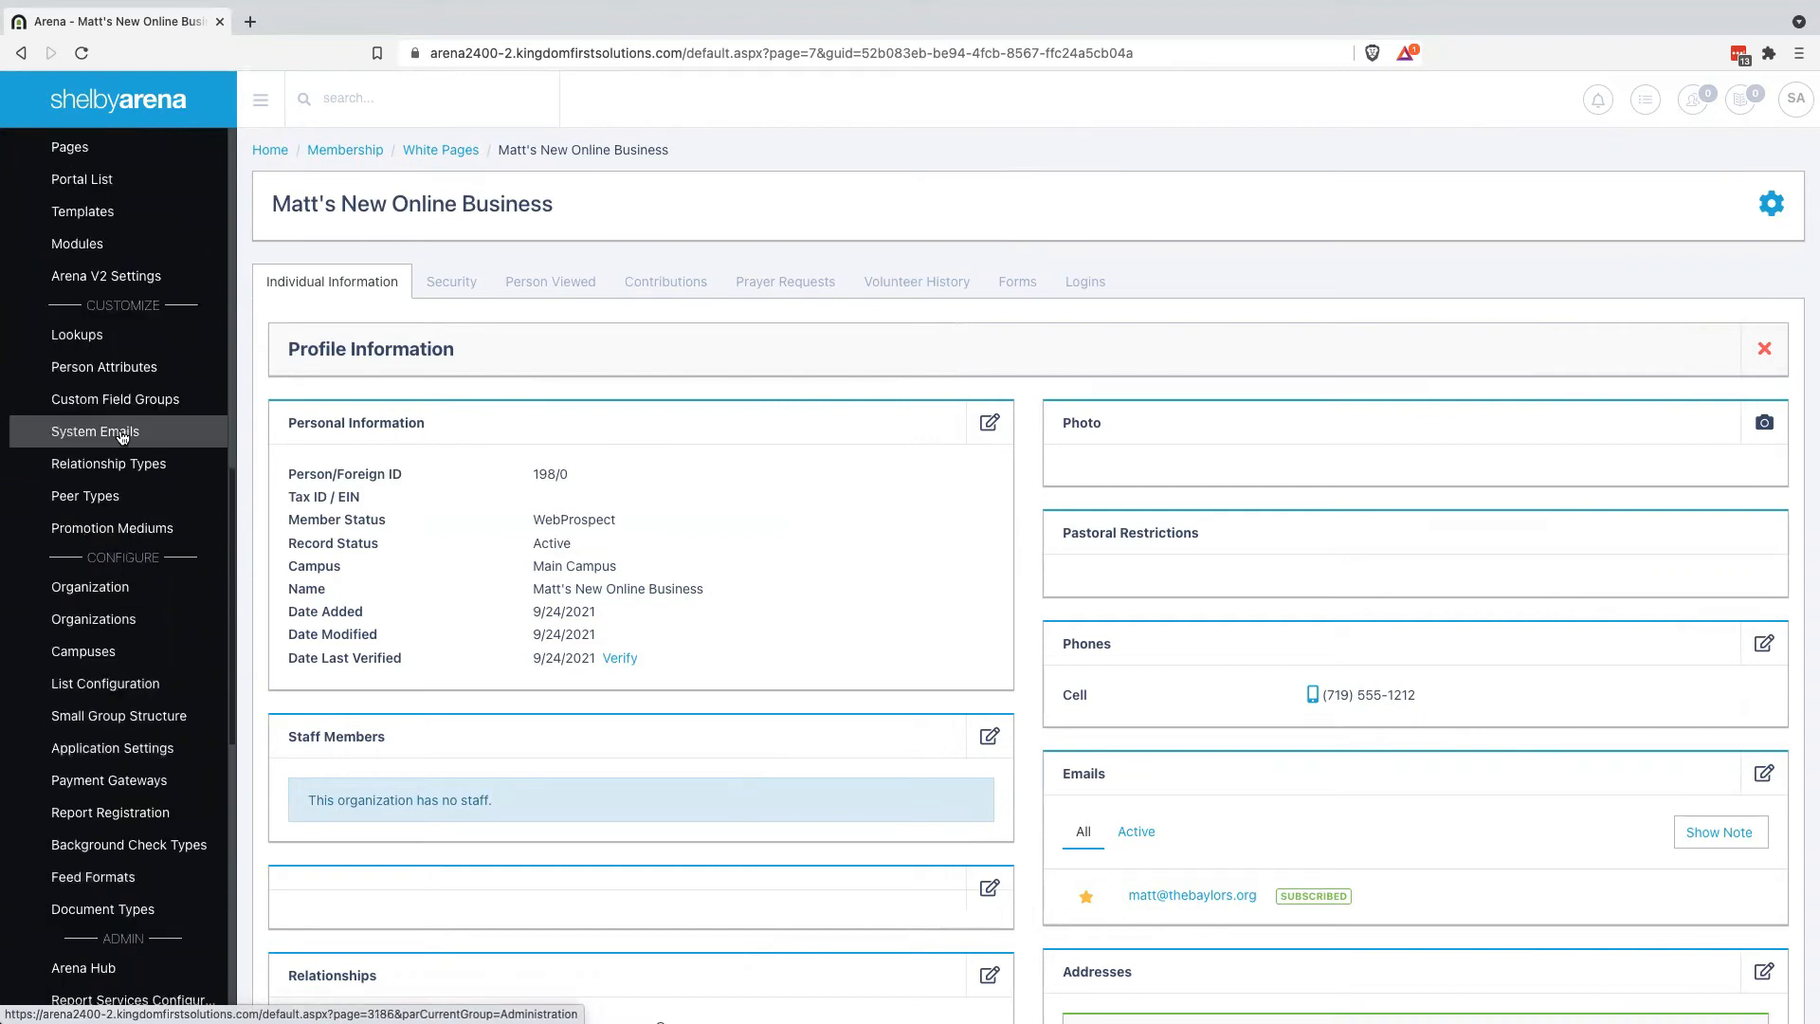
pyautogui.click(73, 207)
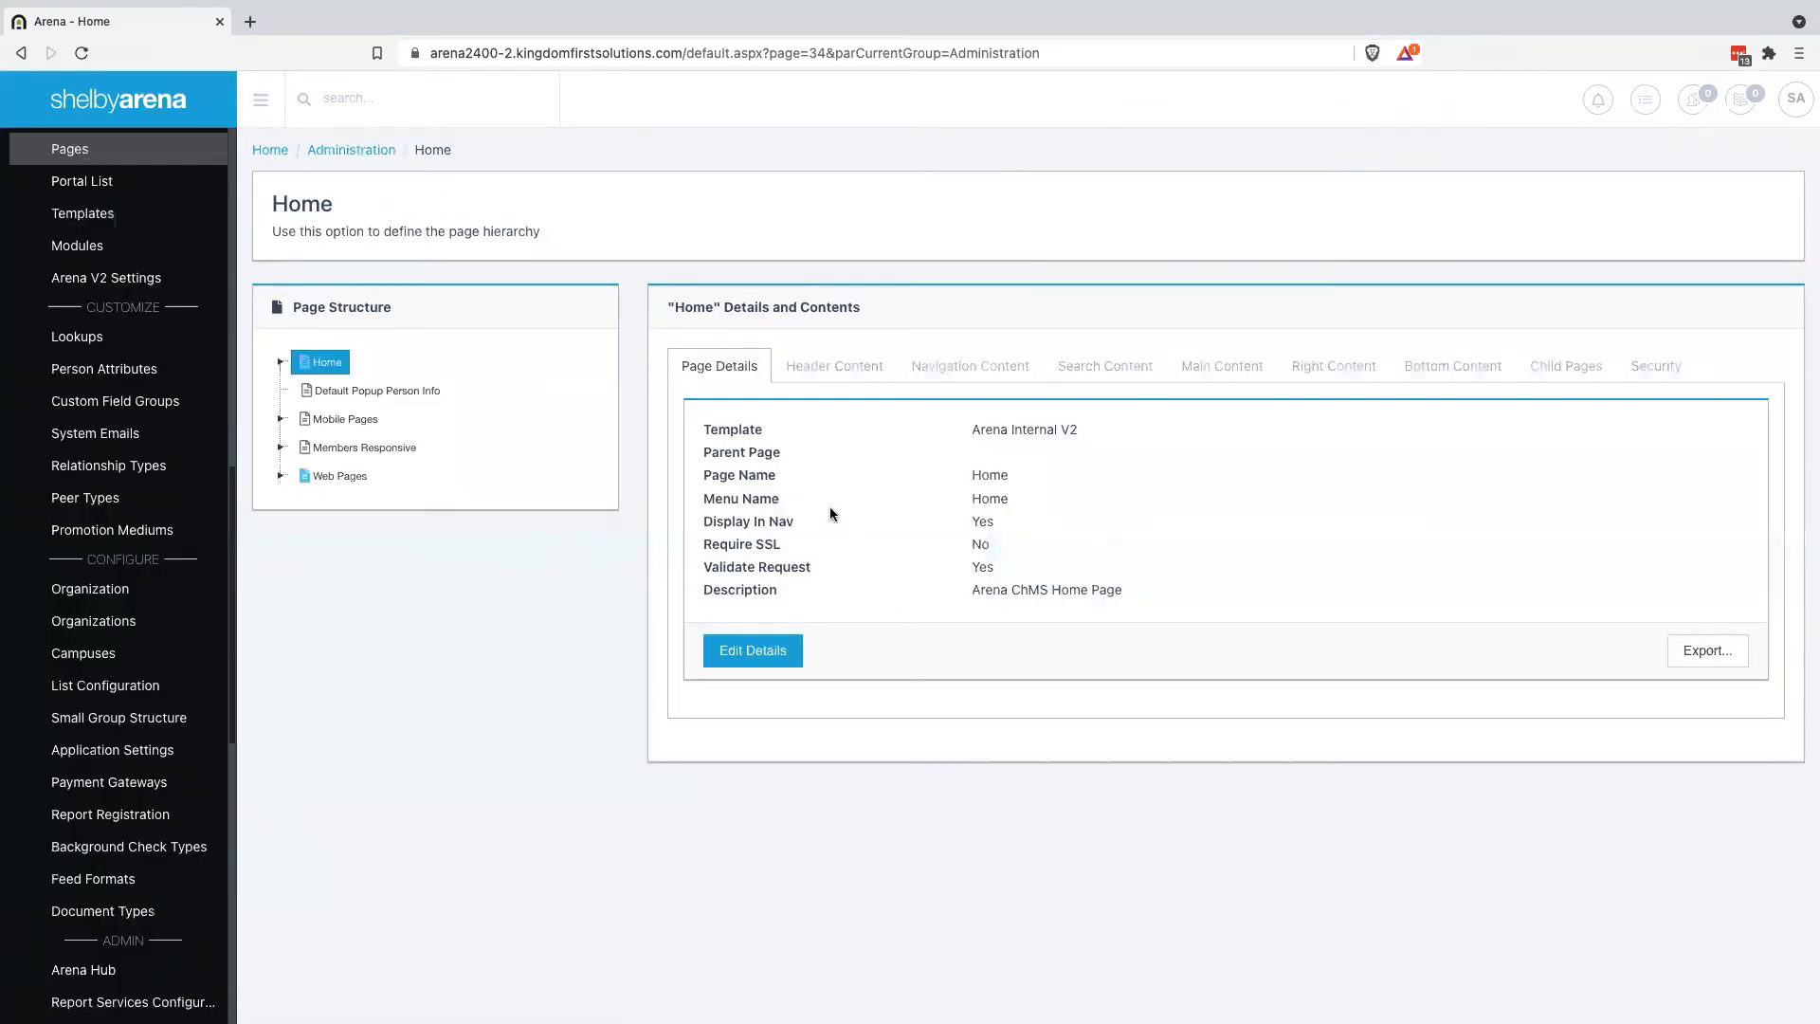
pyautogui.click(324, 363)
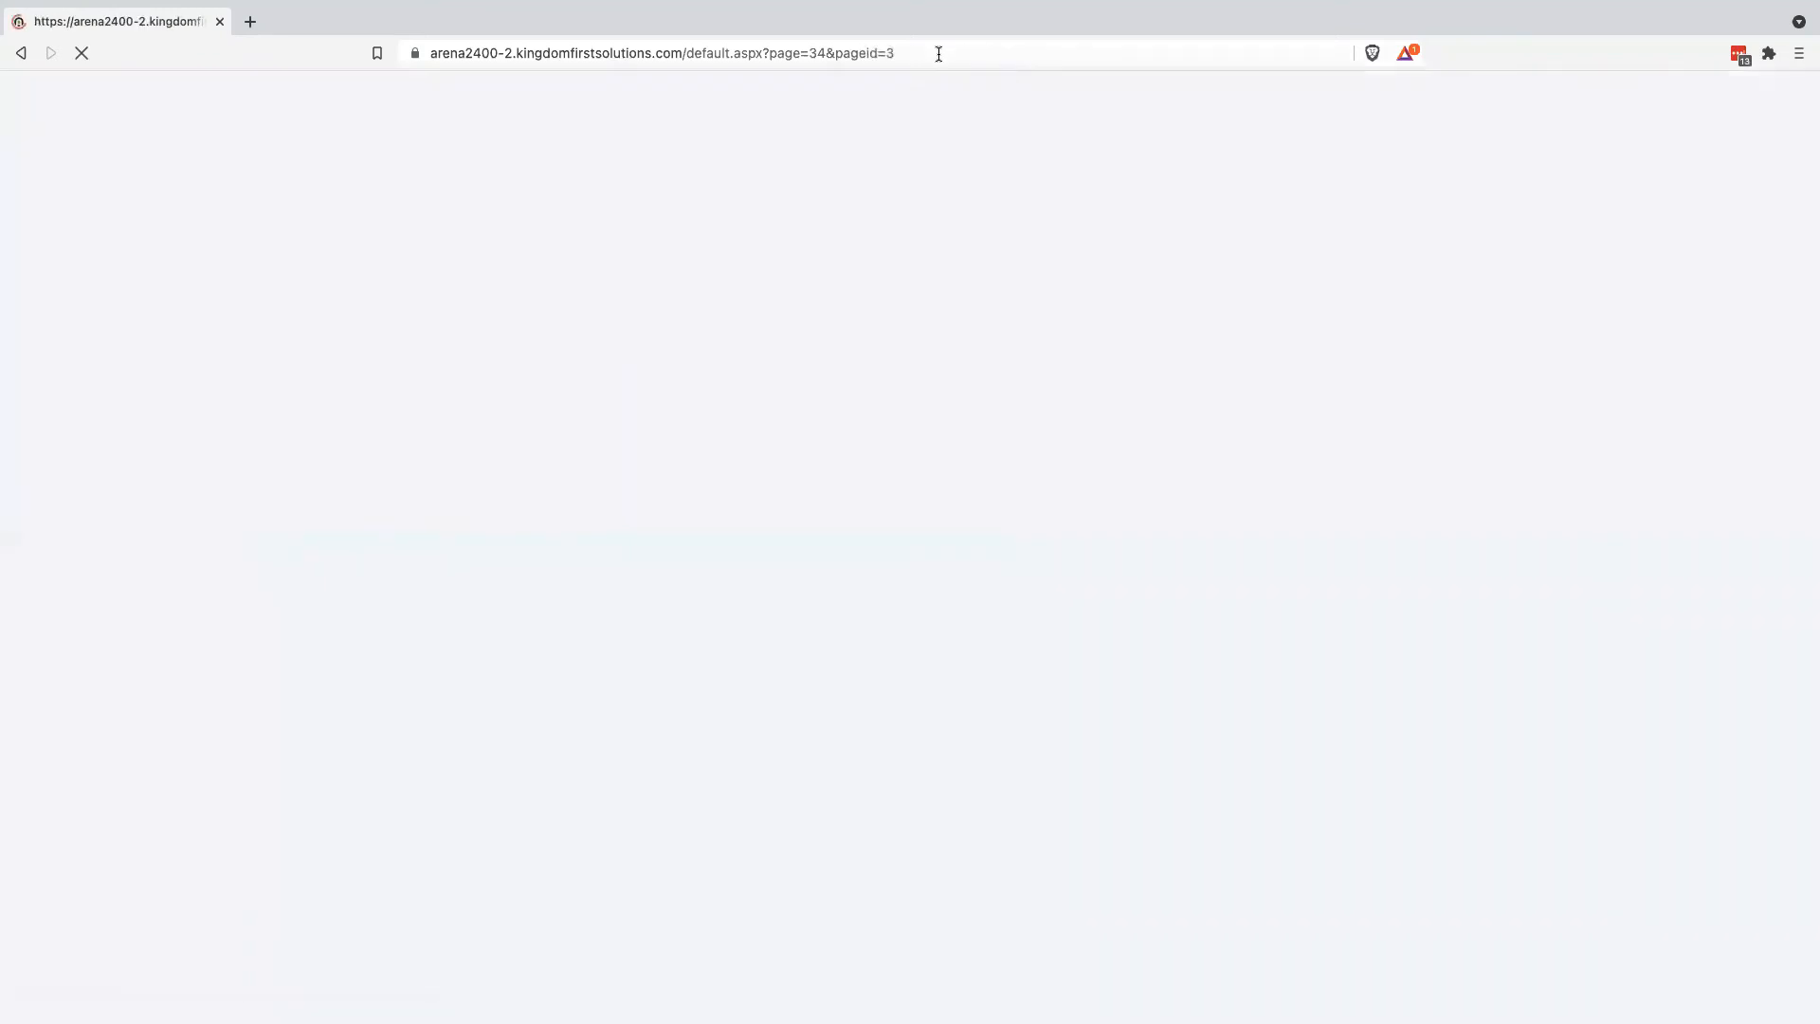
# Load the Give Now page via pageid=3555 and show its Main Content modules
pyautogui.click(939, 52)
pyautogui.click(954, 50)
pyautogui.write('555')
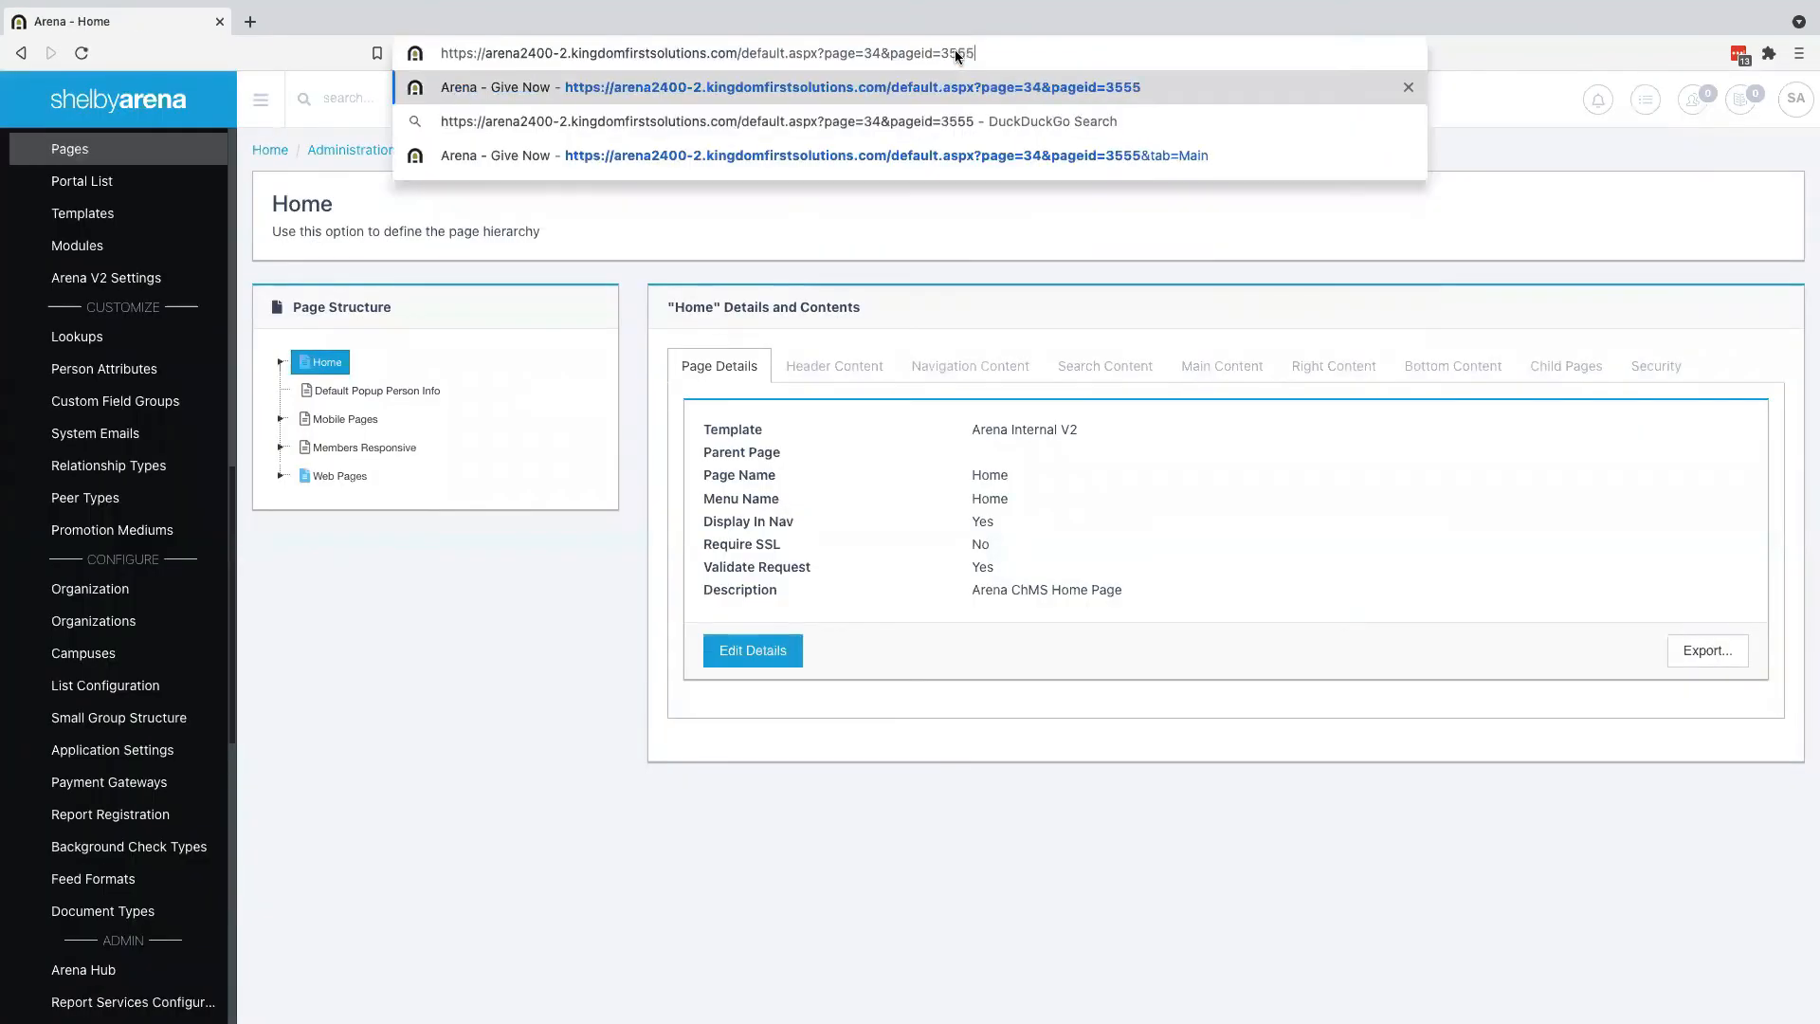
pyautogui.press('Return')
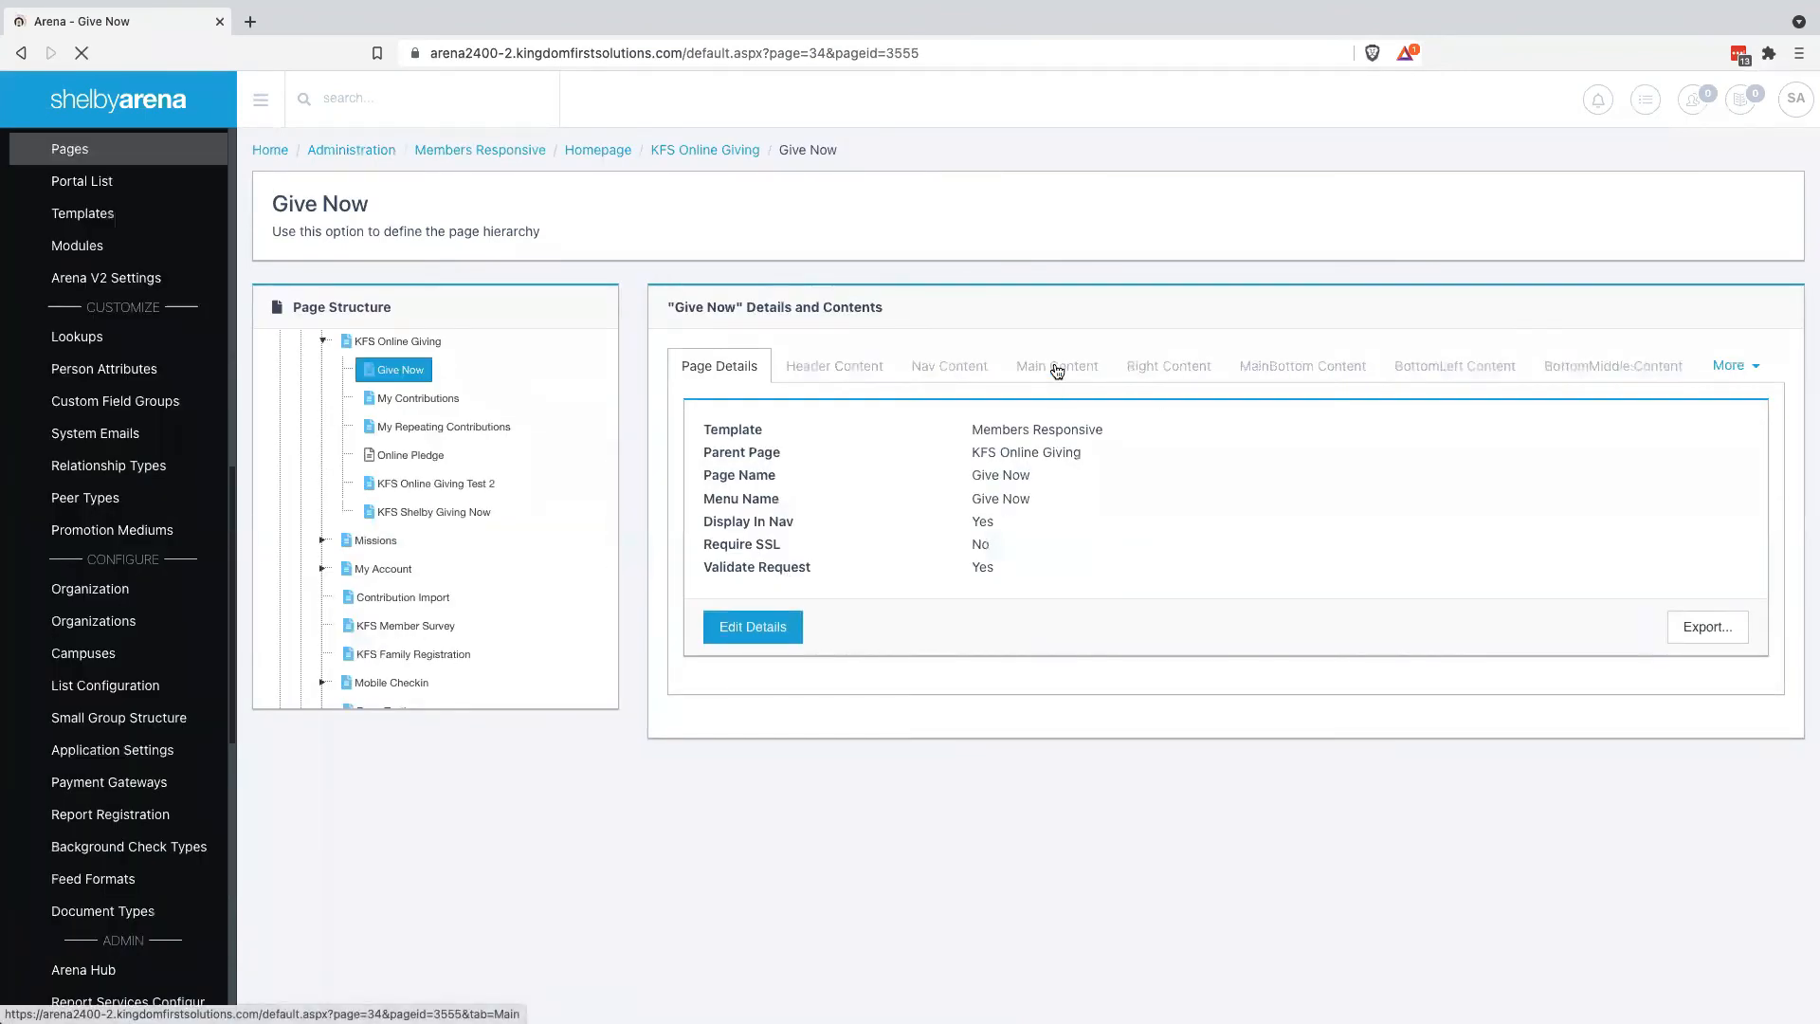
pyautogui.click(1057, 369)
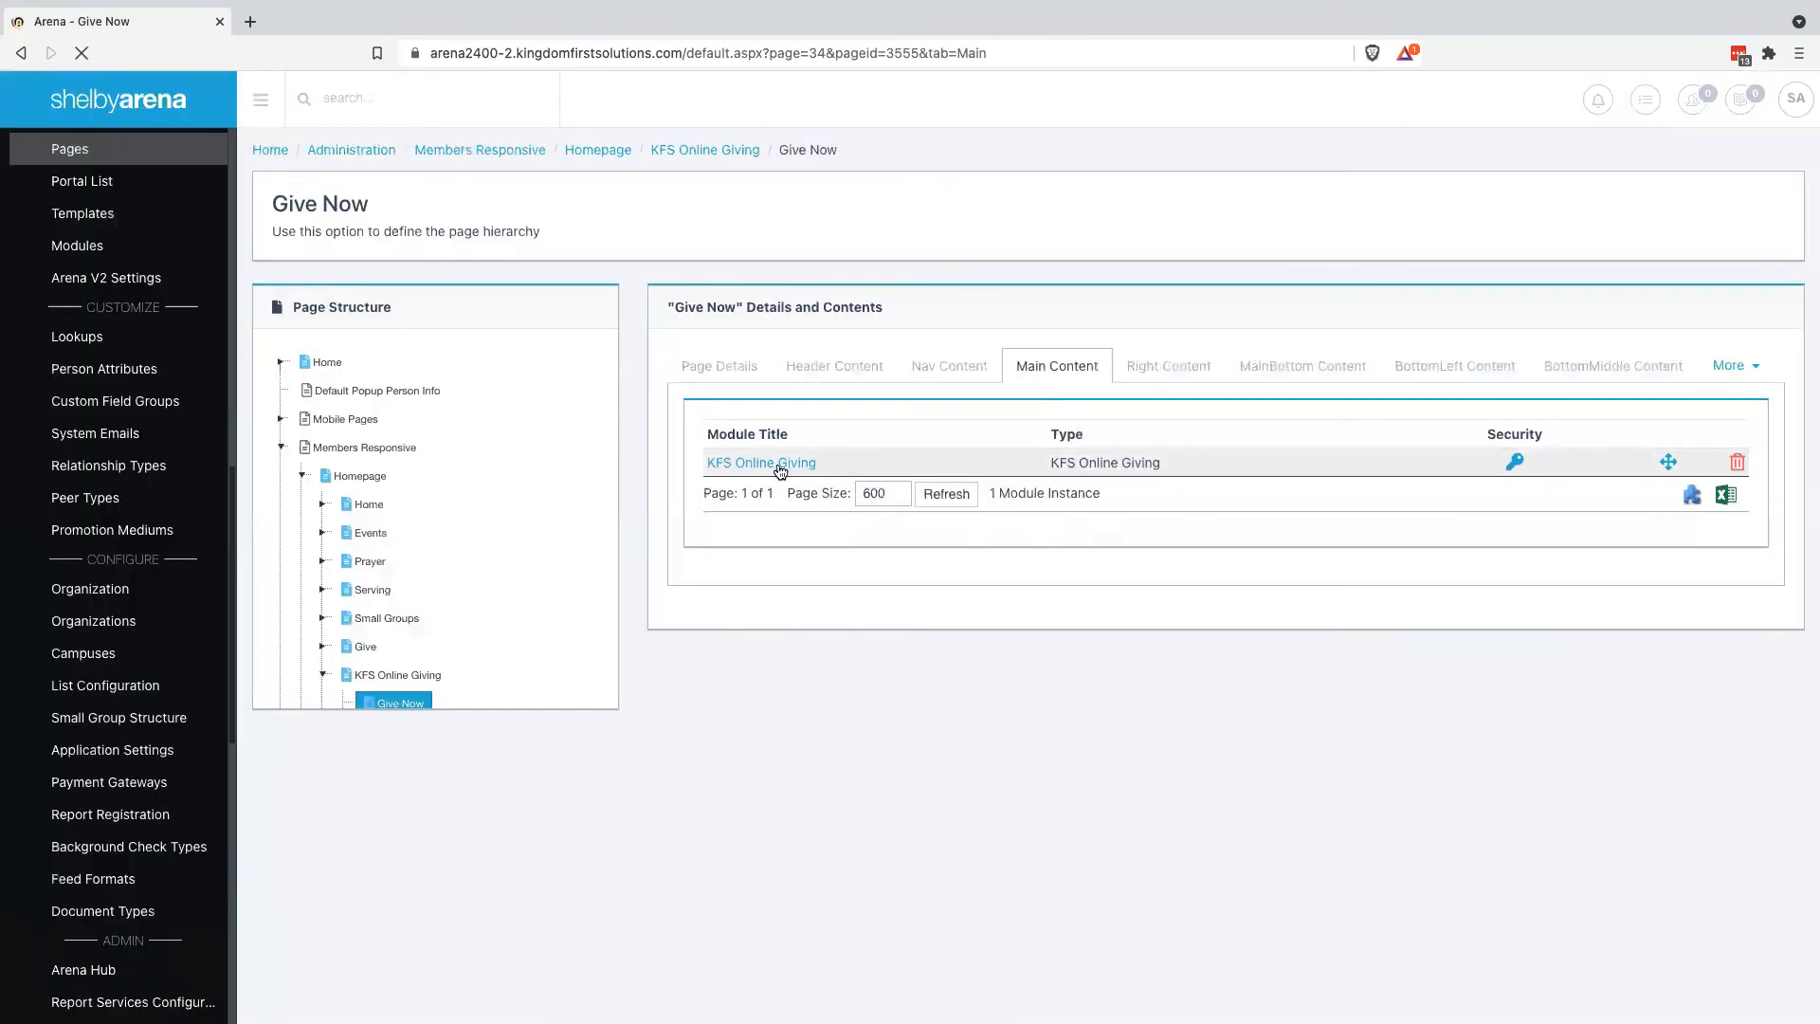
# In the KFS Online Giving module settings, set Enable Fund Search to True
pyautogui.click(778, 465)
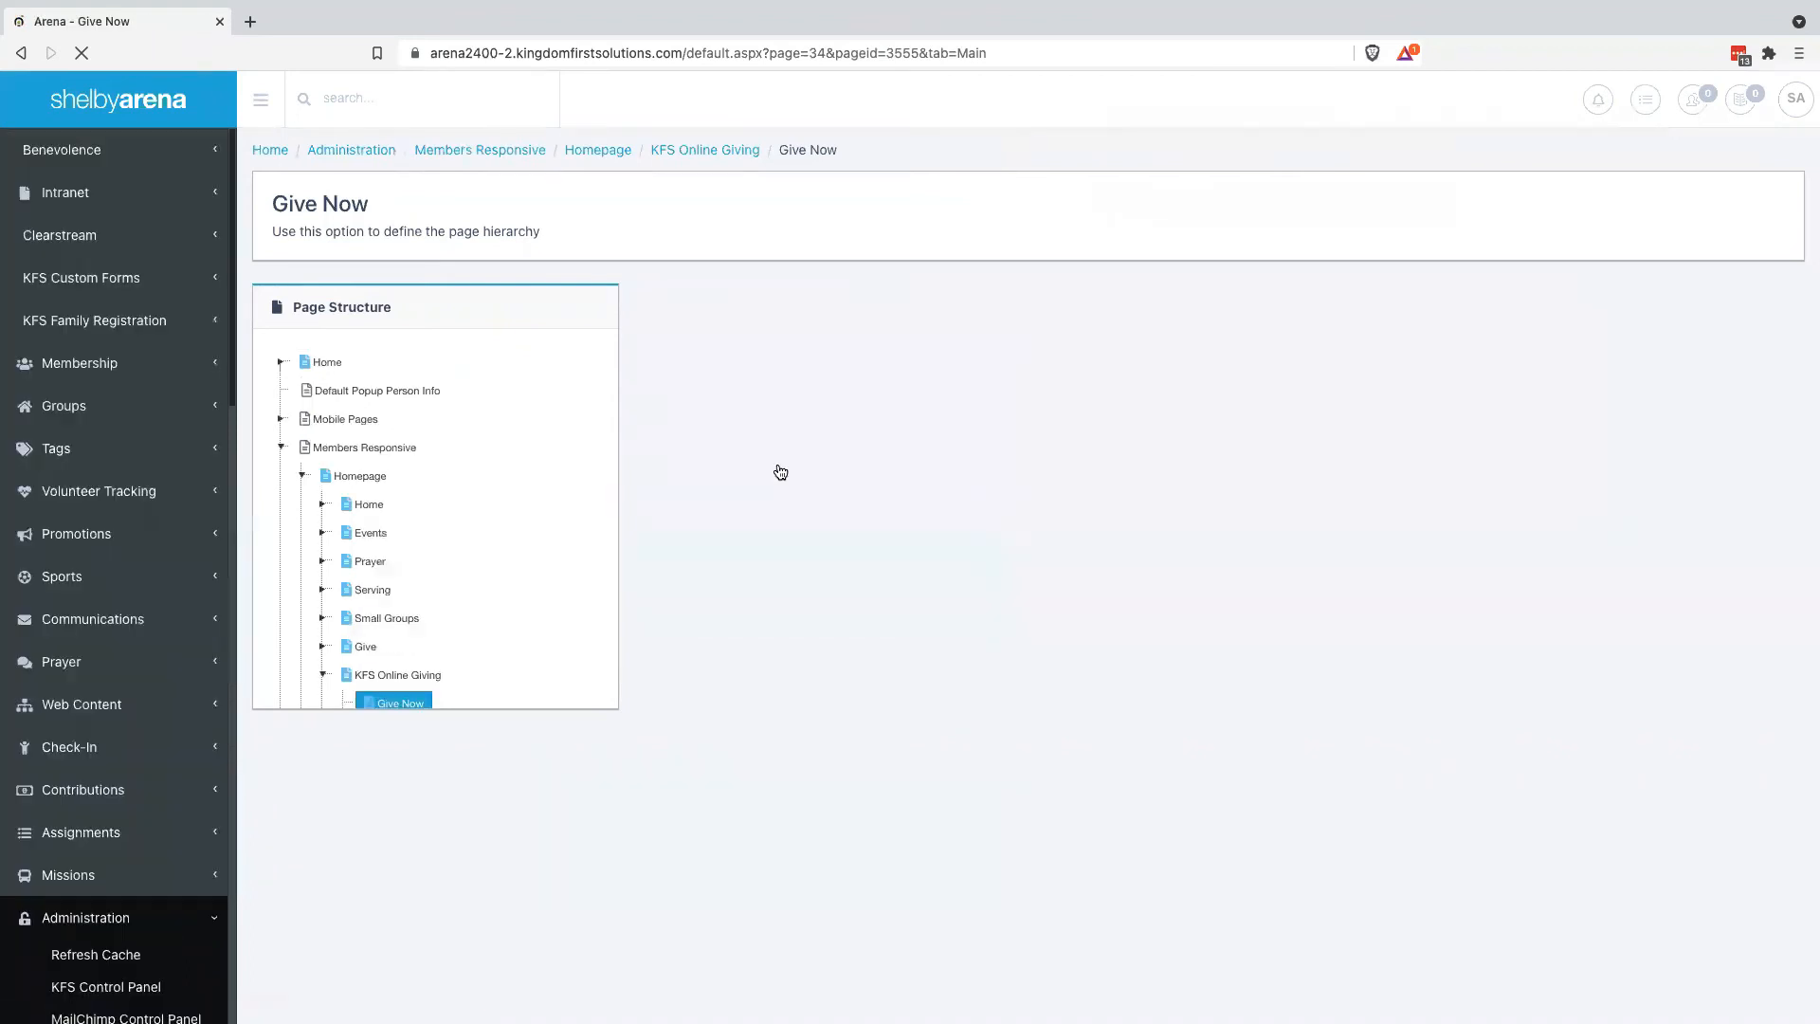
pyautogui.scroll(-3, 840, 800)
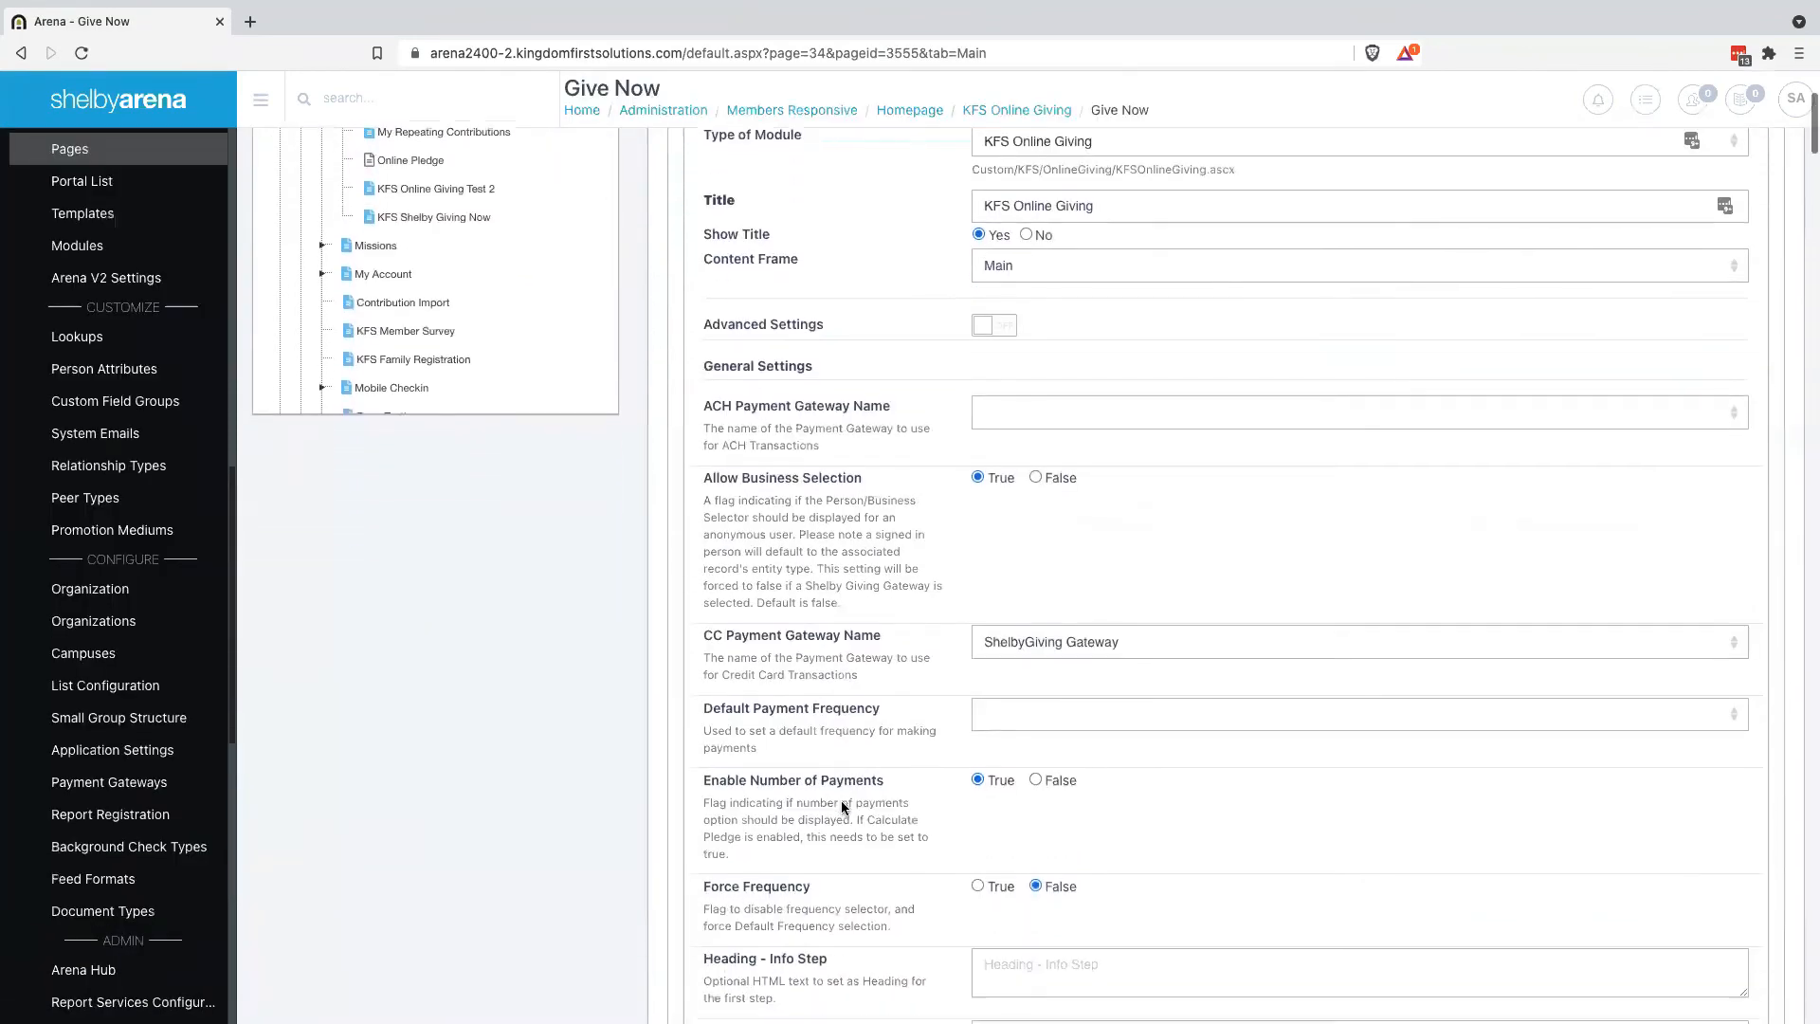
pyautogui.hotkey('ctrl', 'f')
pyautogui.write('search')
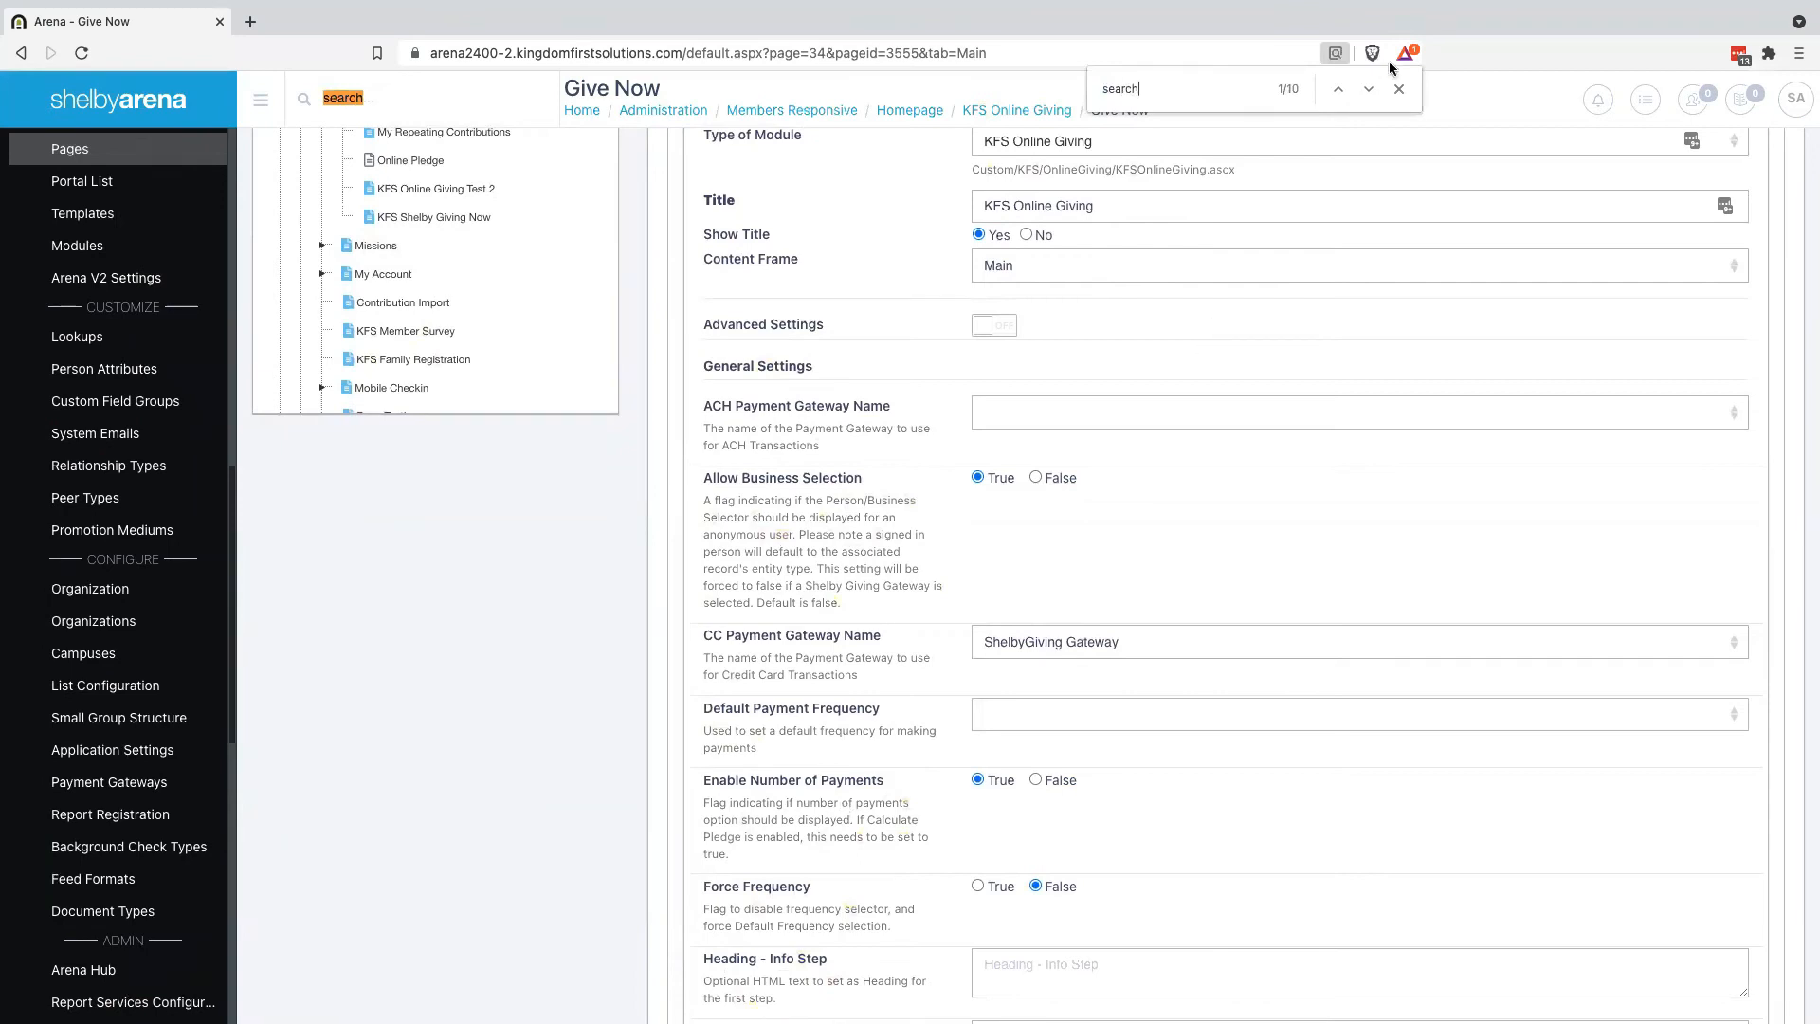
pyautogui.click(1369, 89)
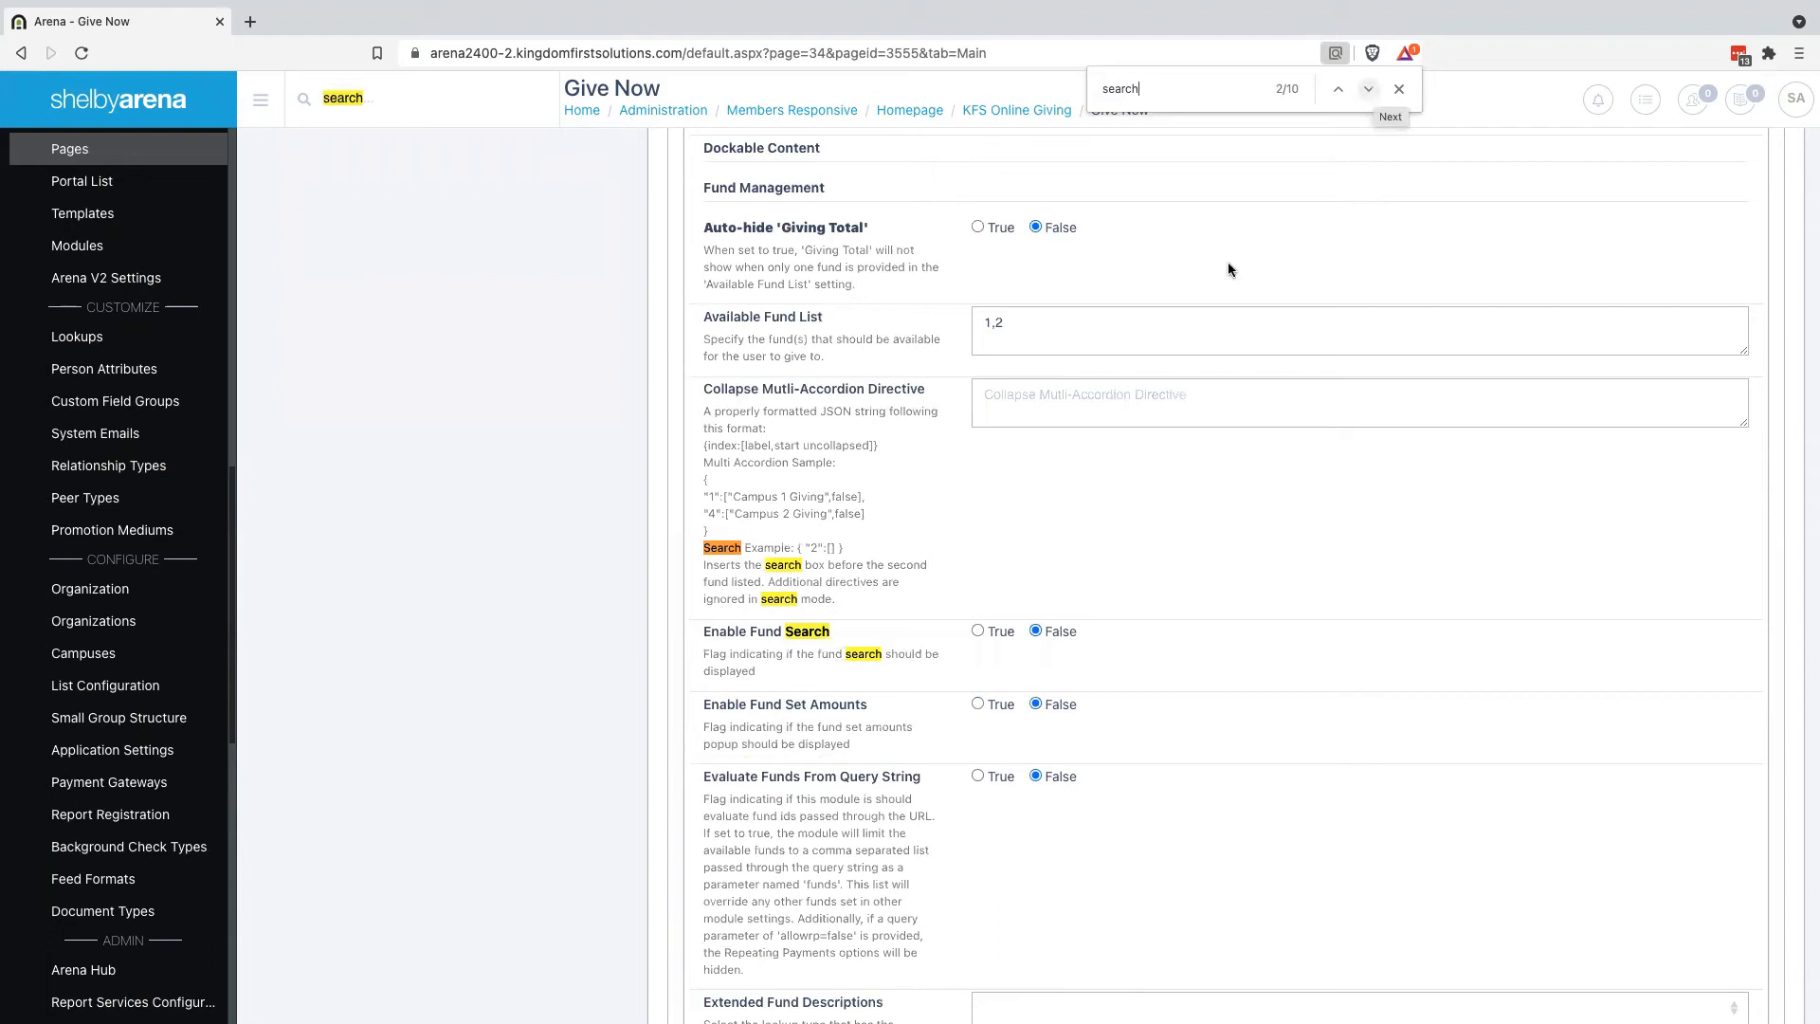
pyautogui.click(977, 631)
# Step through the remaining 'search' matches in the module settings
pyautogui.scroll(-3, 1209, 590)
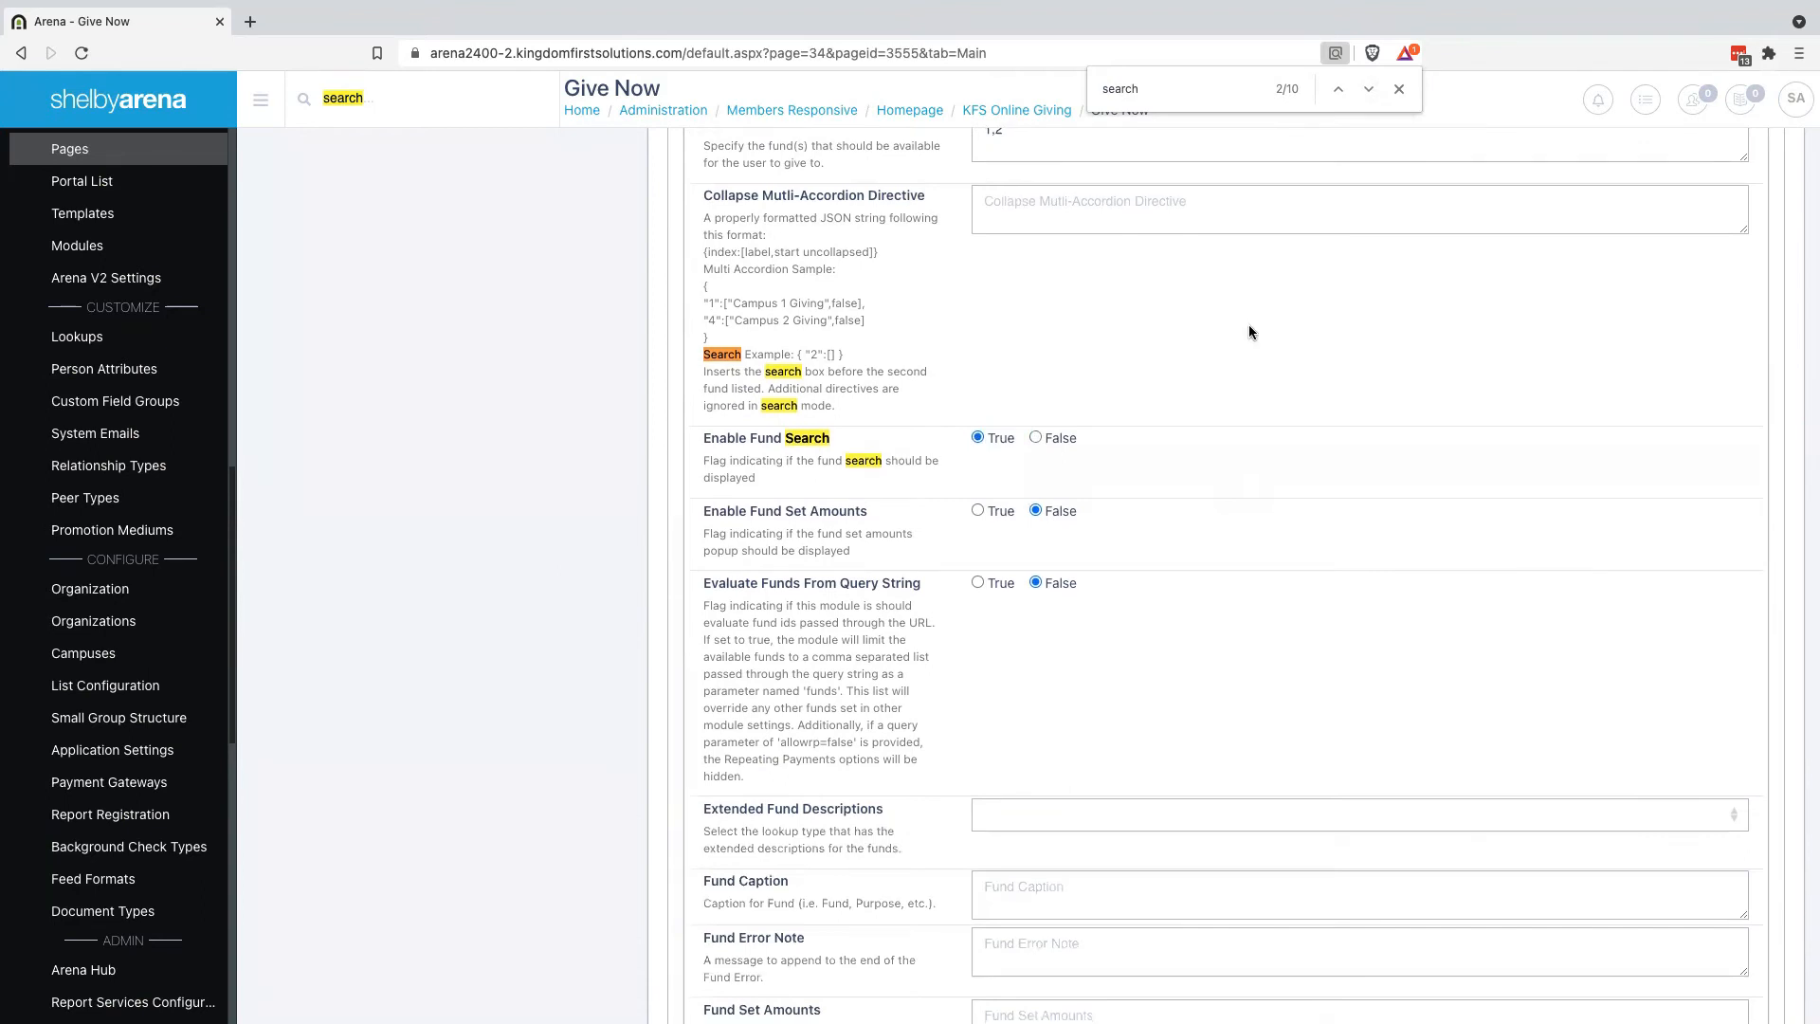
pyautogui.scroll(-1, 1249, 325)
pyautogui.scroll(-4, 1277, 336)
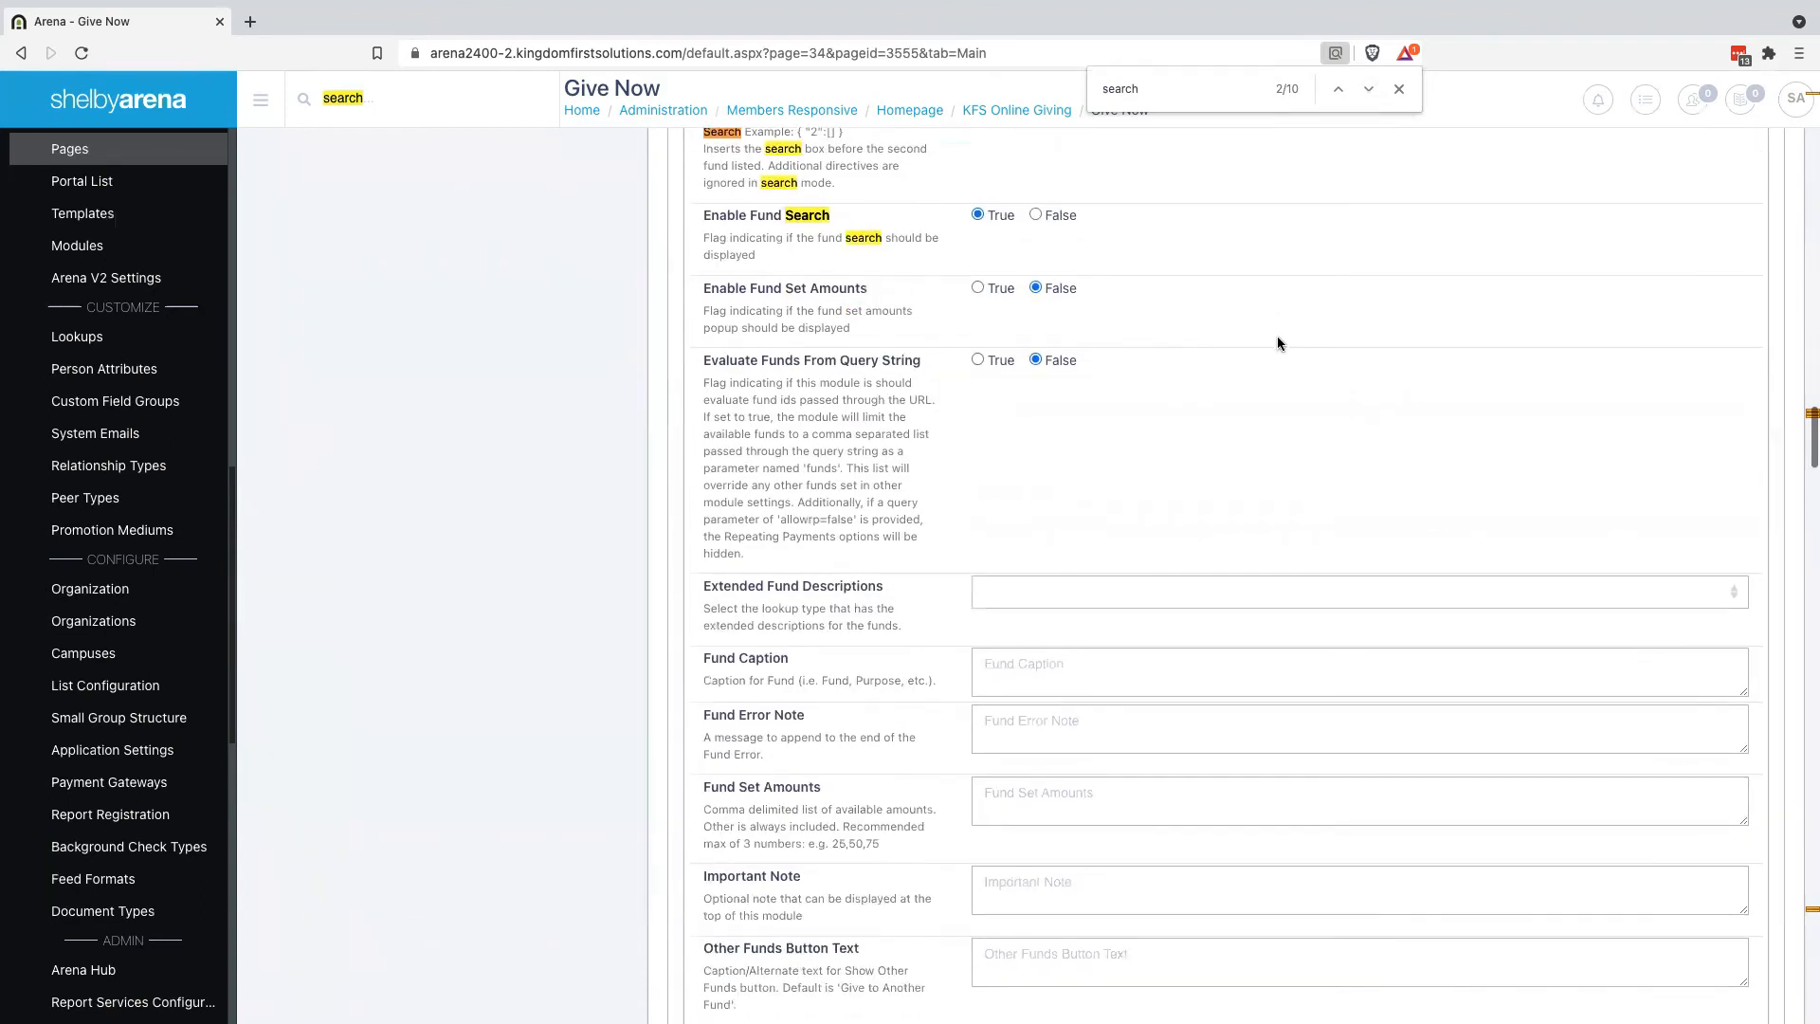
pyautogui.click(1370, 91)
pyautogui.click(1370, 91)
pyautogui.click(1370, 91)
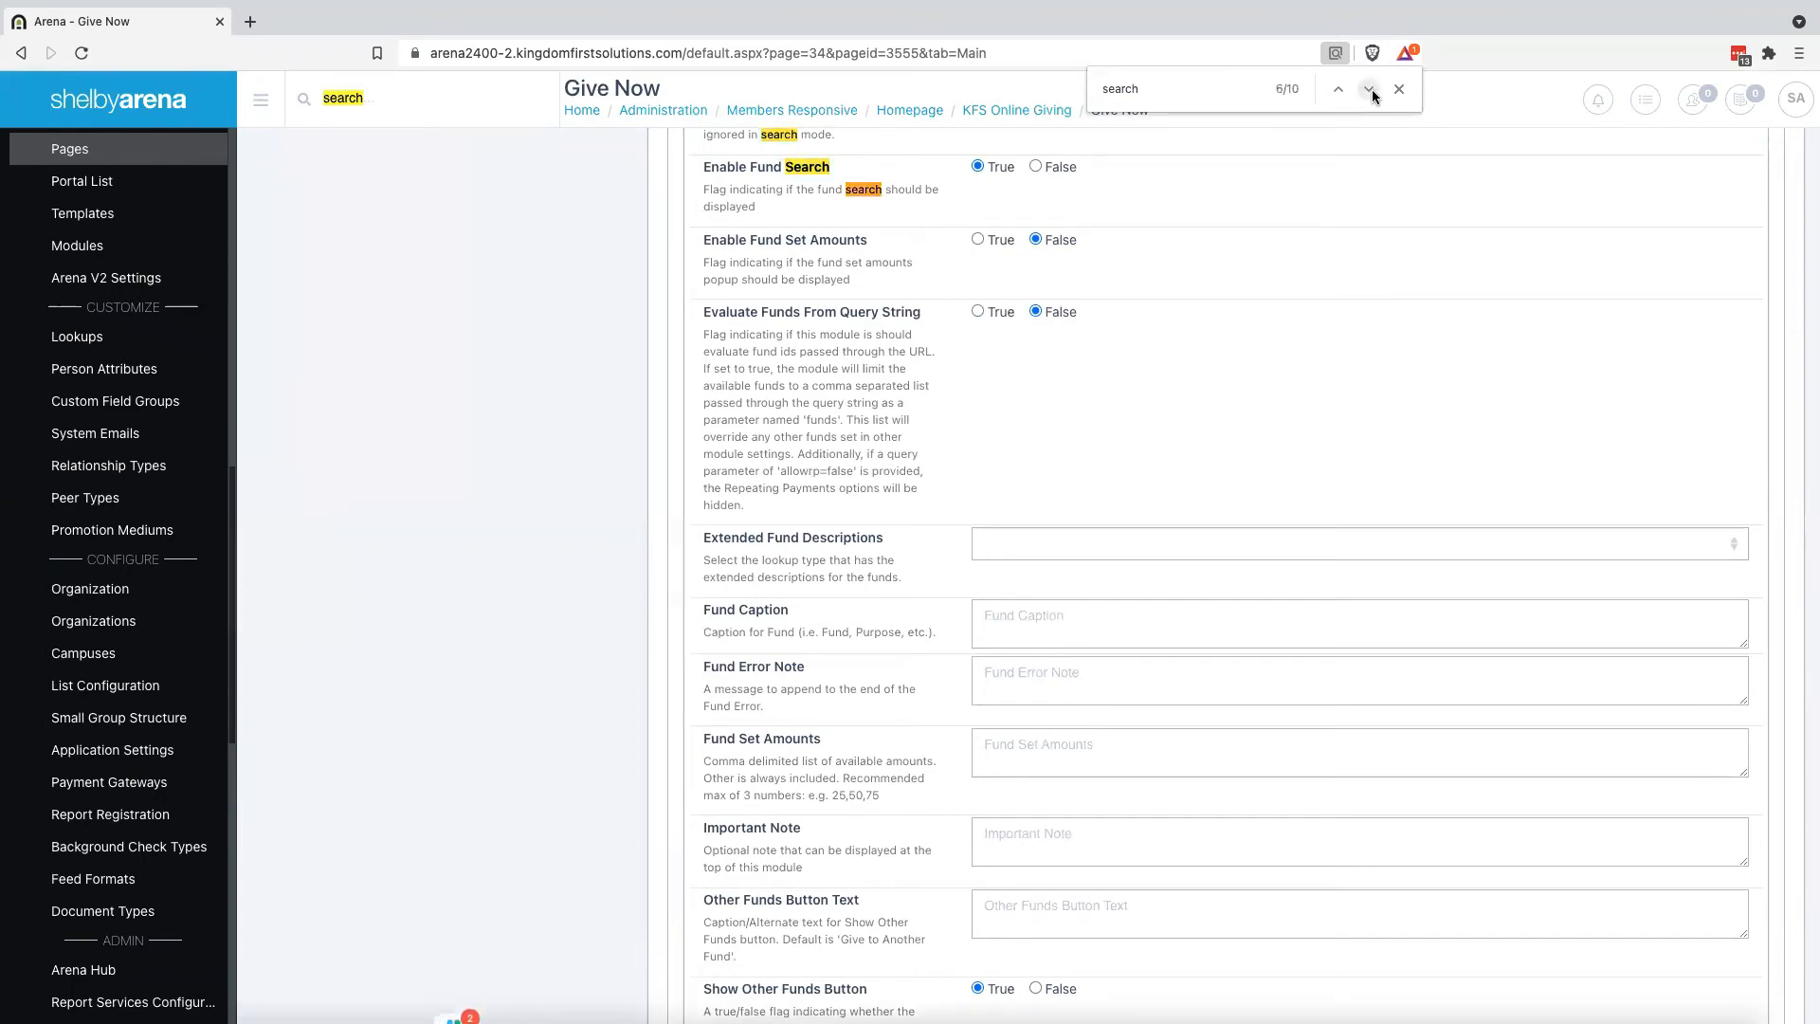
pyautogui.click(1370, 91)
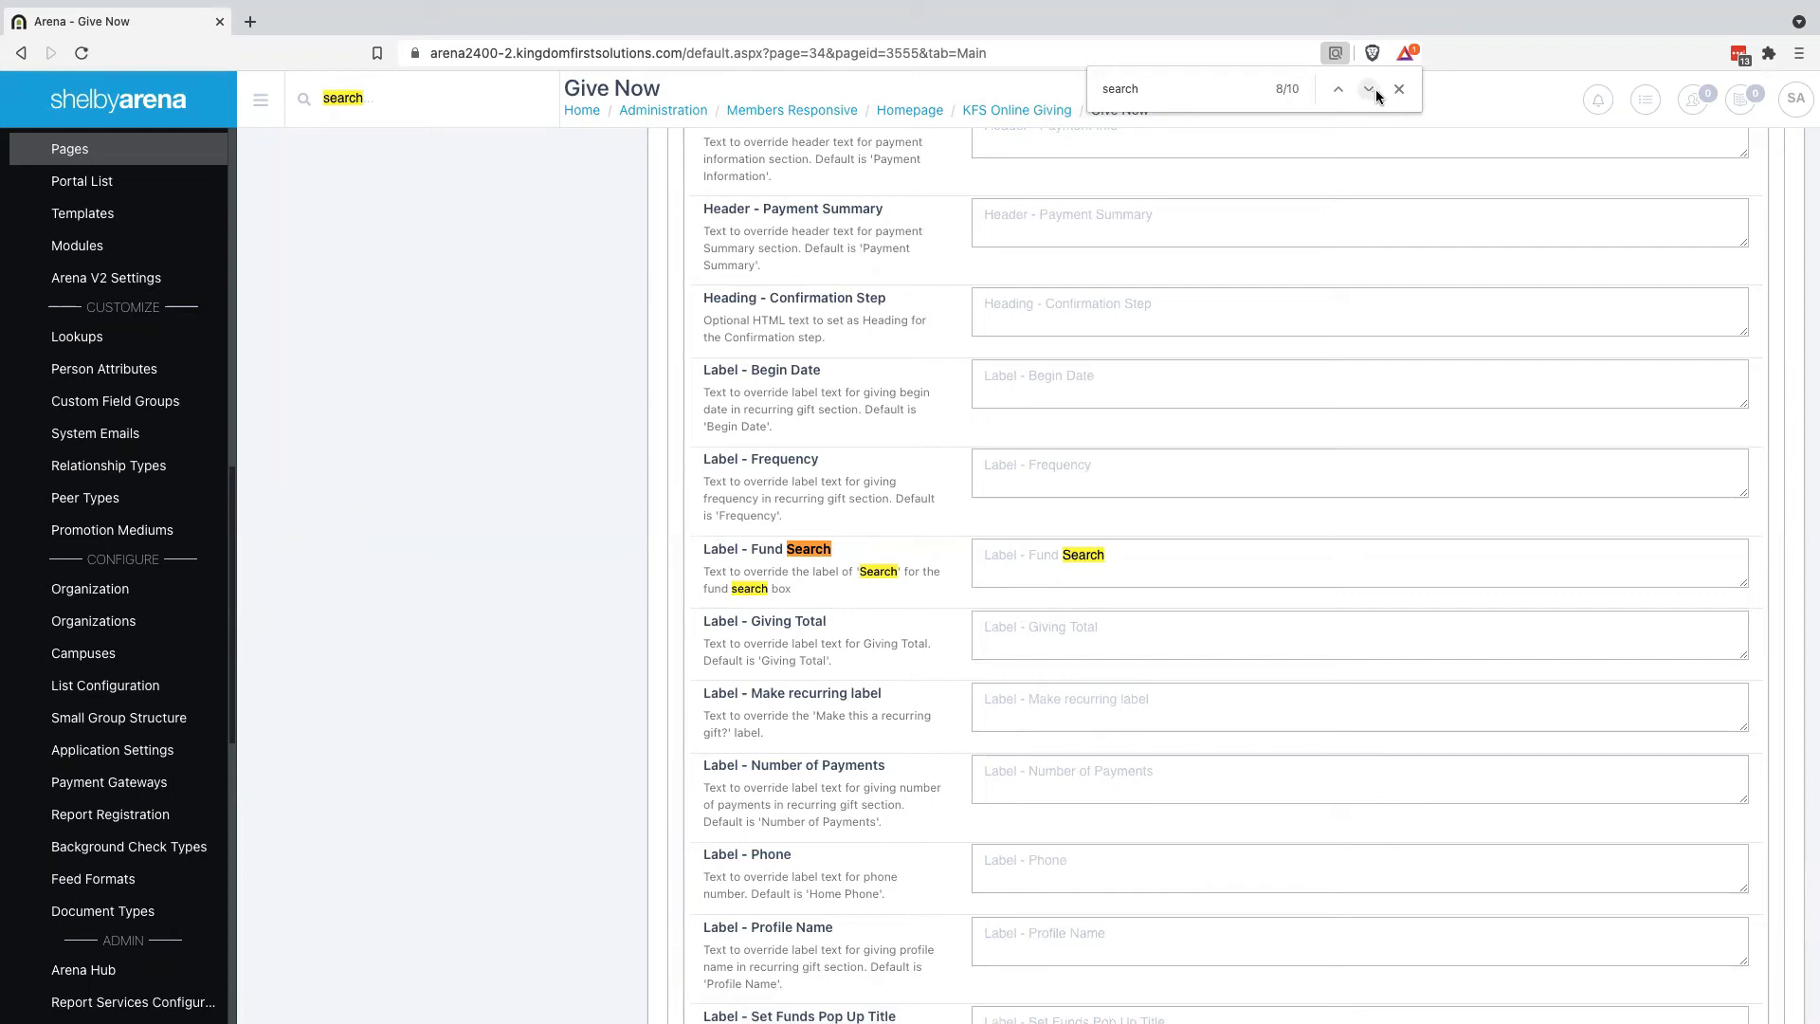
pyautogui.click(1370, 91)
pyautogui.click(1370, 91)
# Save the KFS Online Giving module settings with Update
pyautogui.scroll(-5, 1245, 309)
pyautogui.scroll(-8, 1245, 308)
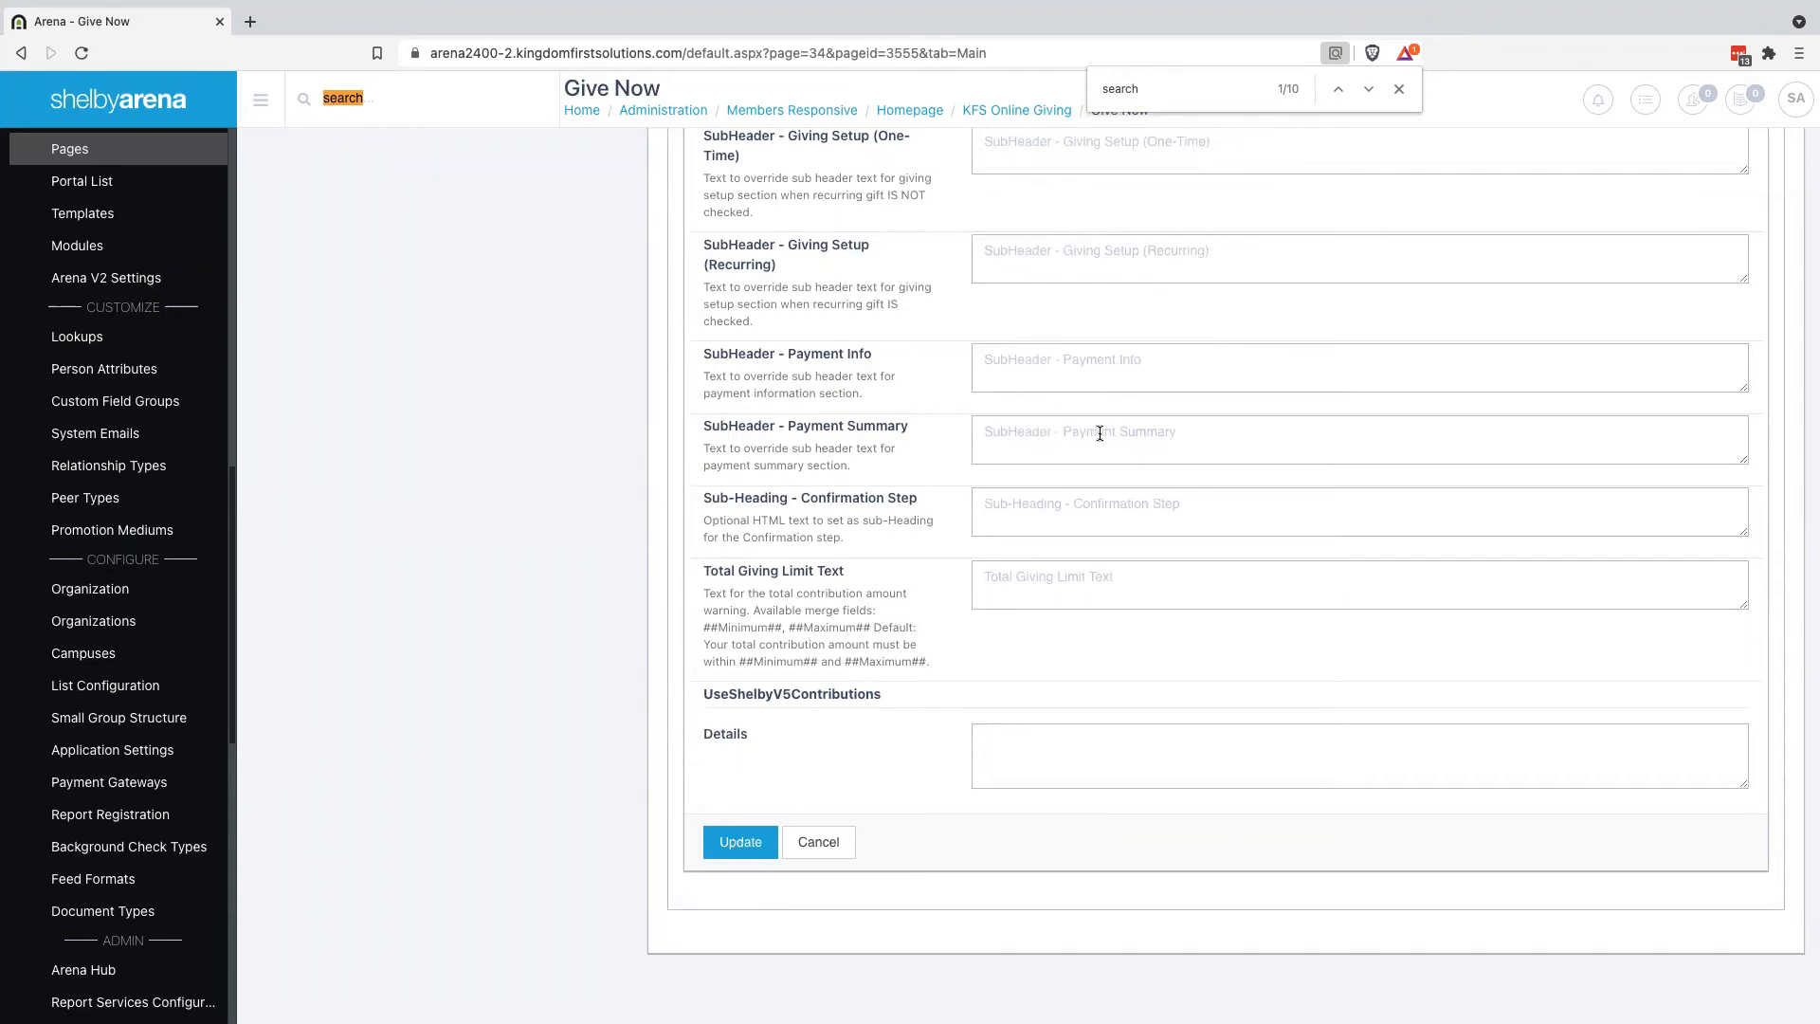
pyautogui.click(1039, 423)
pyautogui.scroll(6, 810, 504)
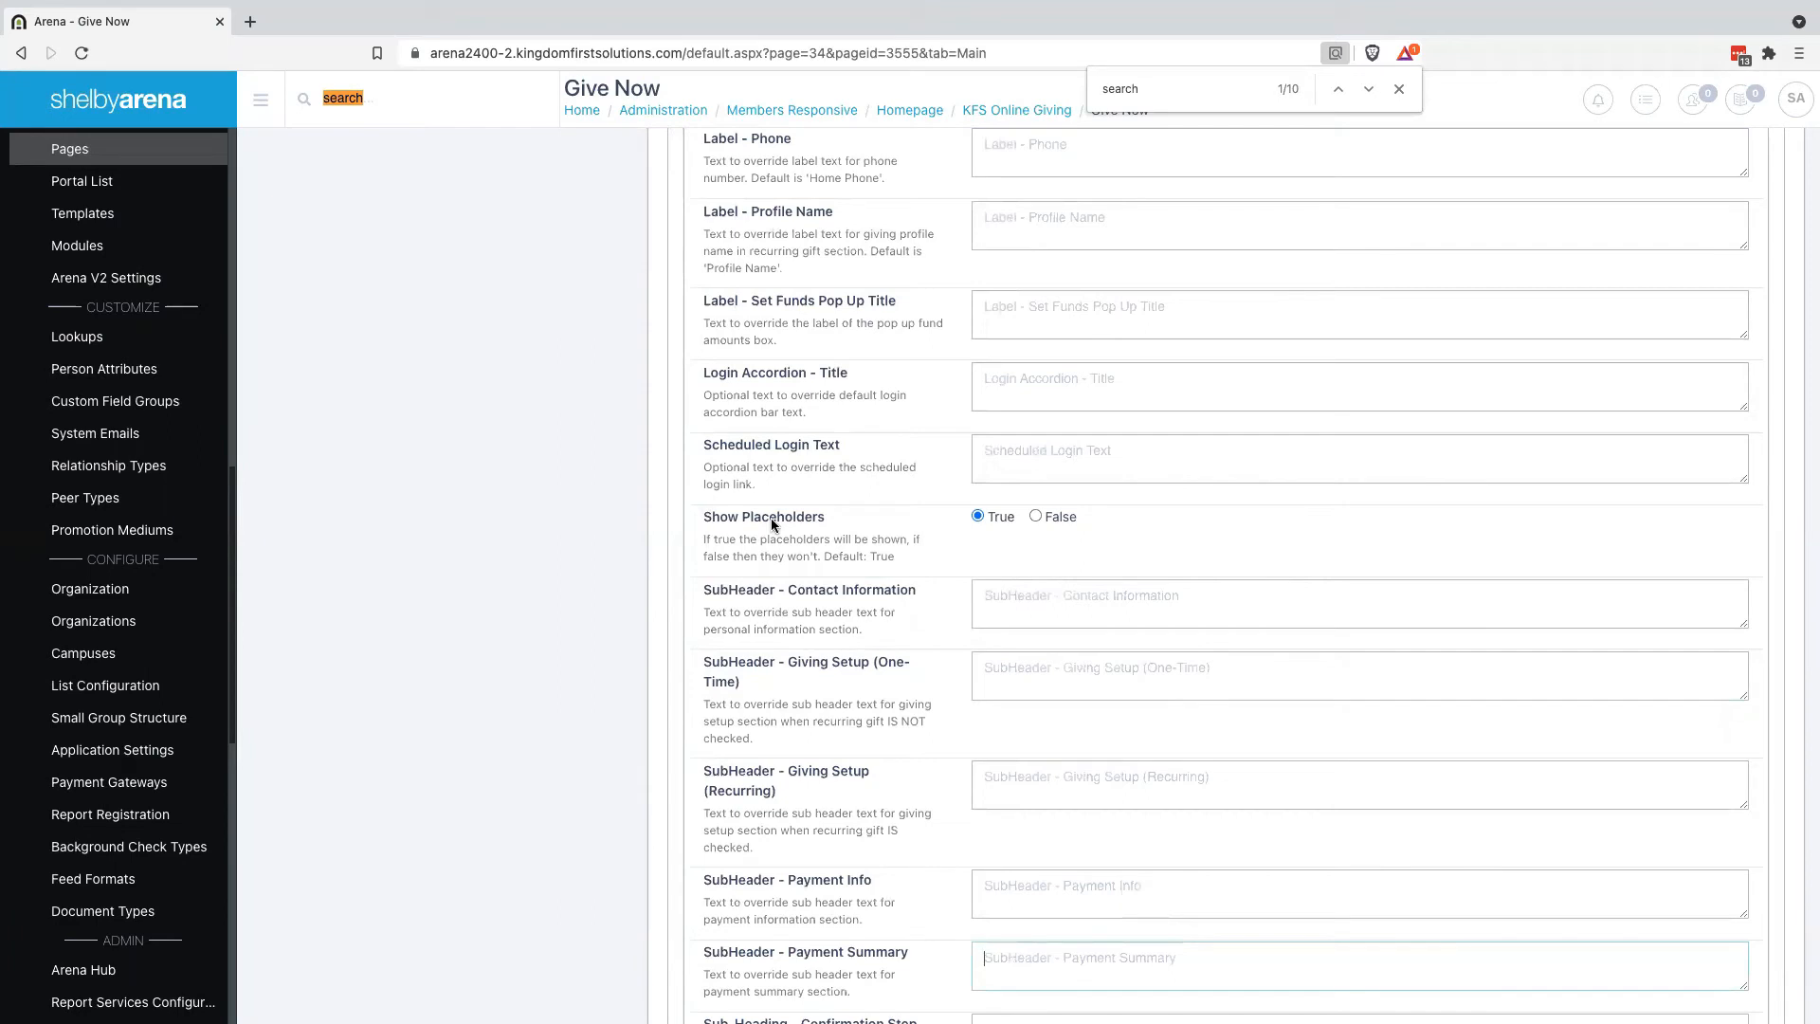
pyautogui.scroll(-4, 773, 524)
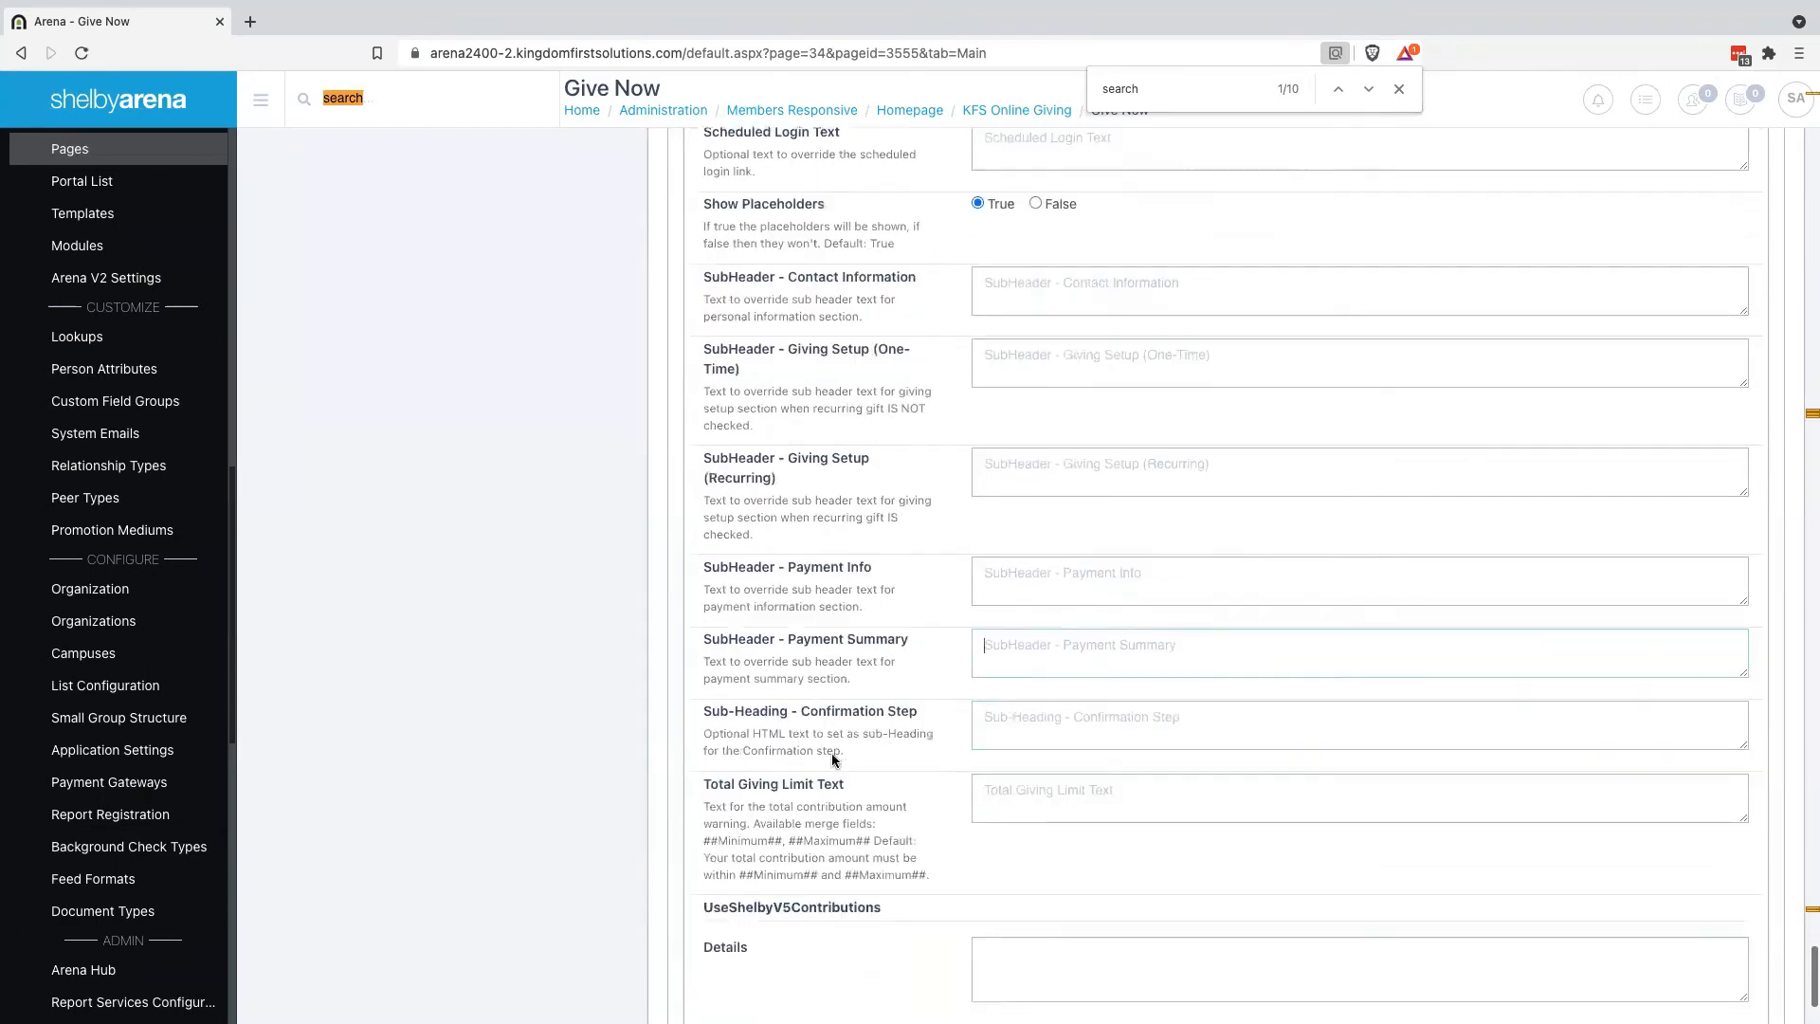
pyautogui.scroll(2, 833, 758)
pyautogui.scroll(-3, 833, 853)
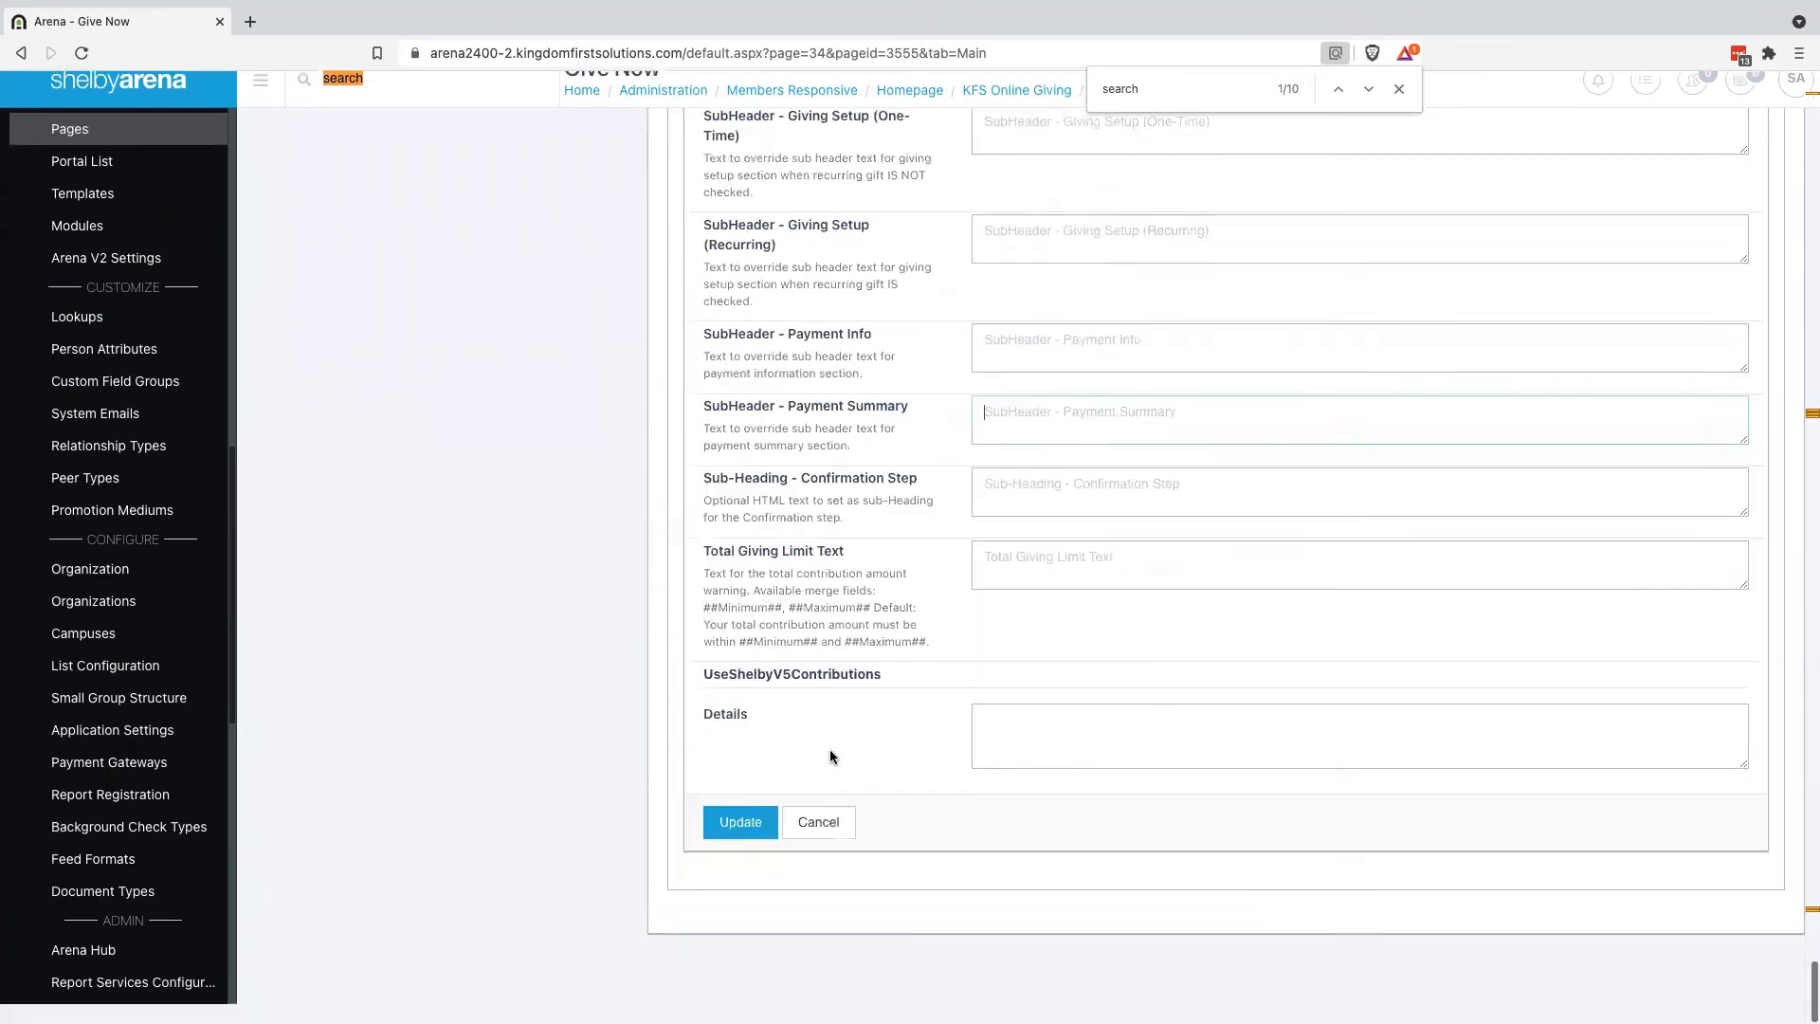
pyautogui.click(752, 845)
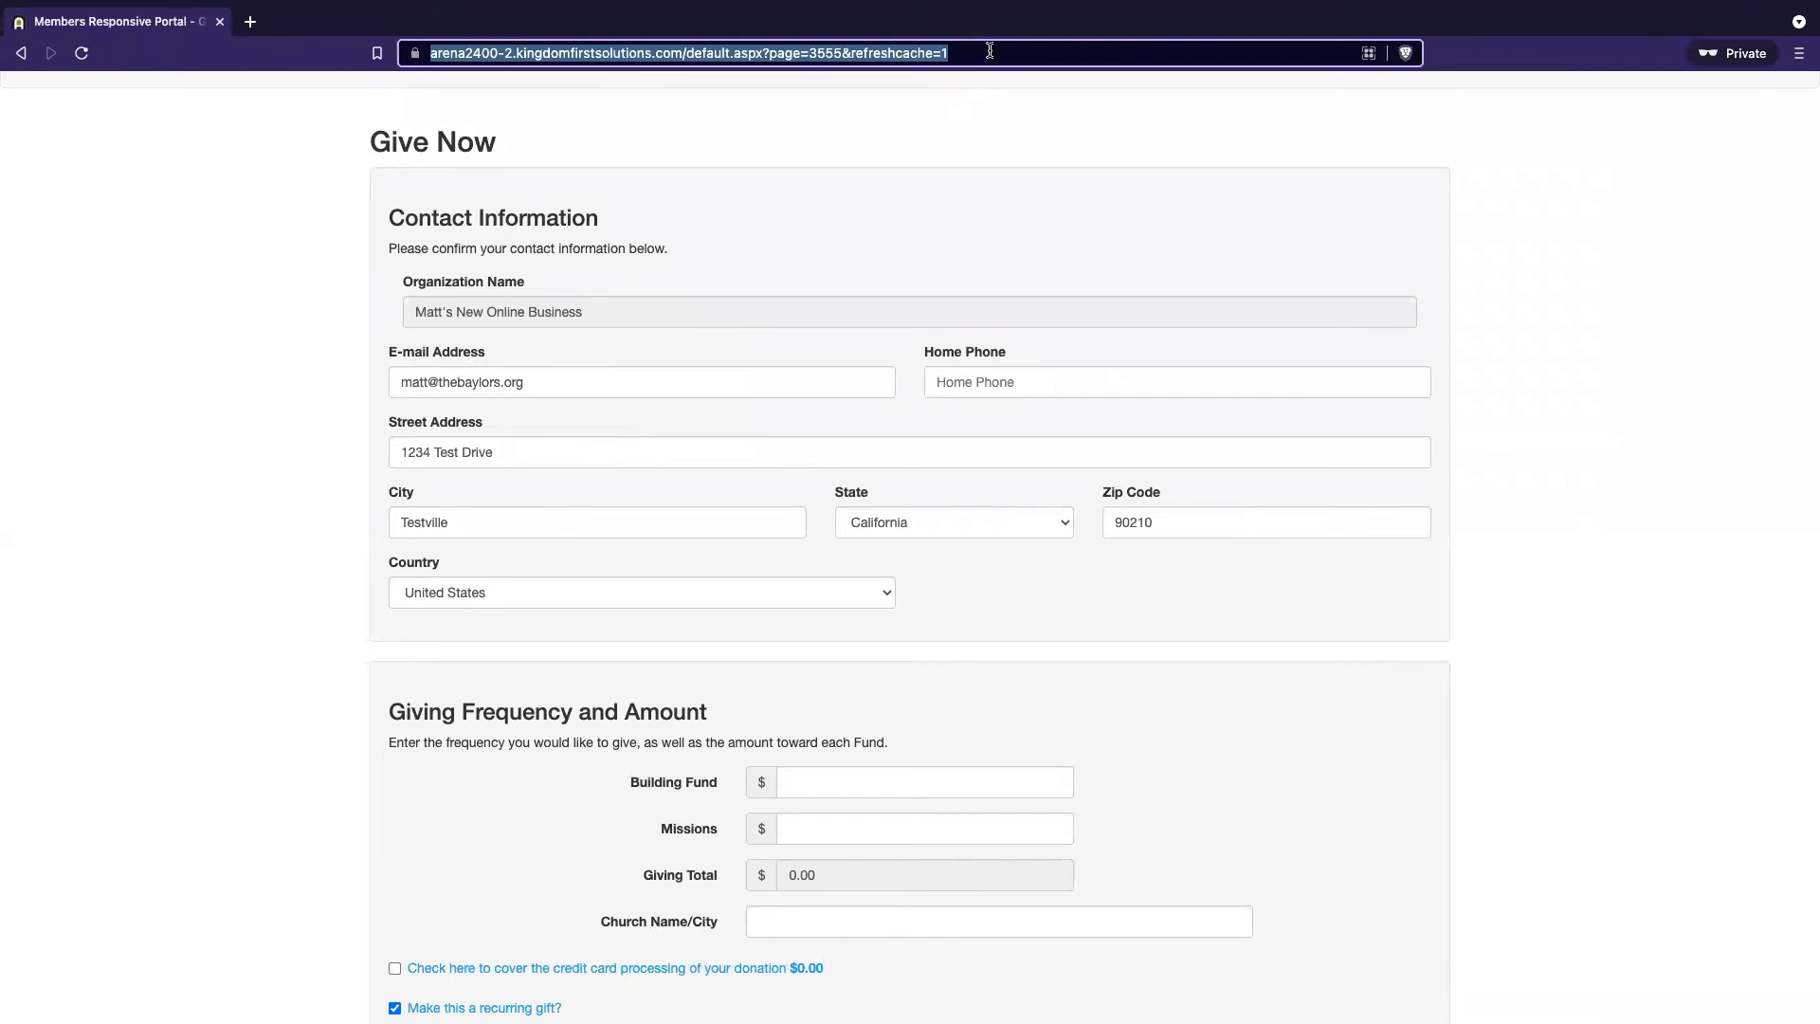
# Reload the public Give Now page in the private window to see the new fund Search box
pyautogui.click(990, 51)
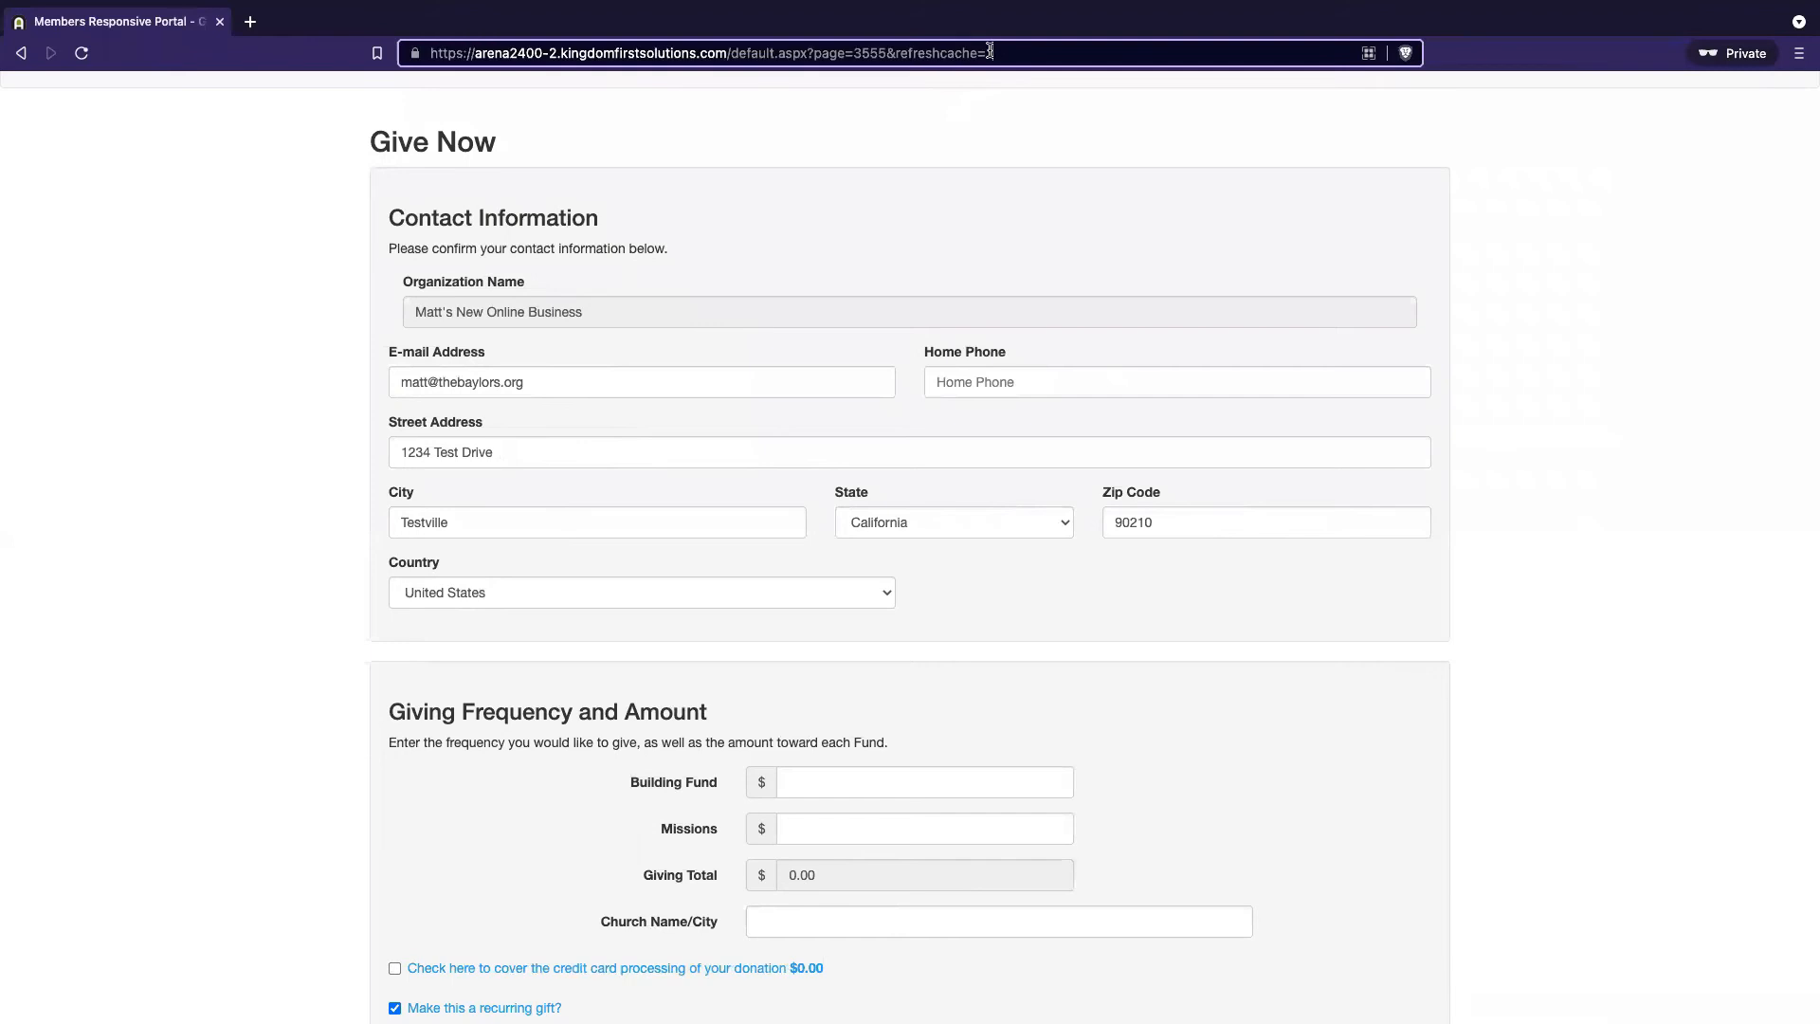
pyautogui.press('Return')
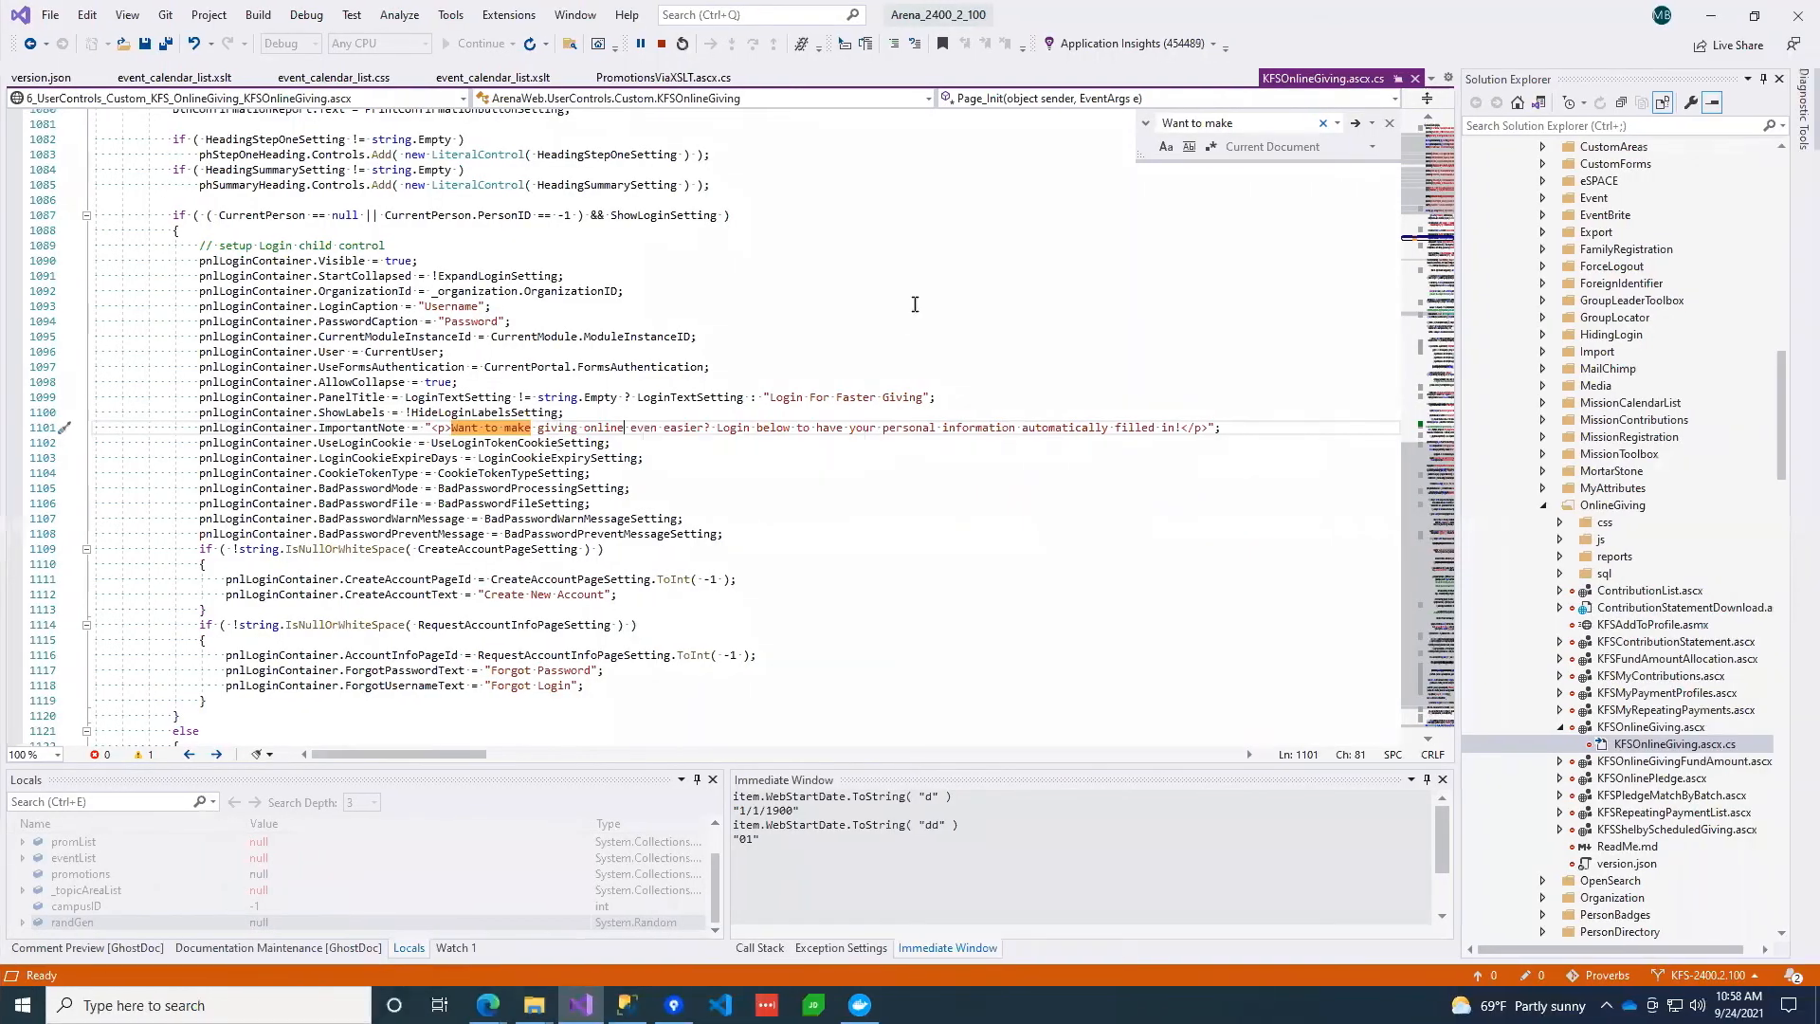
# Search the current file for 'type', then open KFSOnlineGivingFundAmount.ascx.cs from Solution Explorer
pyautogui.click(914, 304)
pyautogui.hotkey('ctrl', 'f')
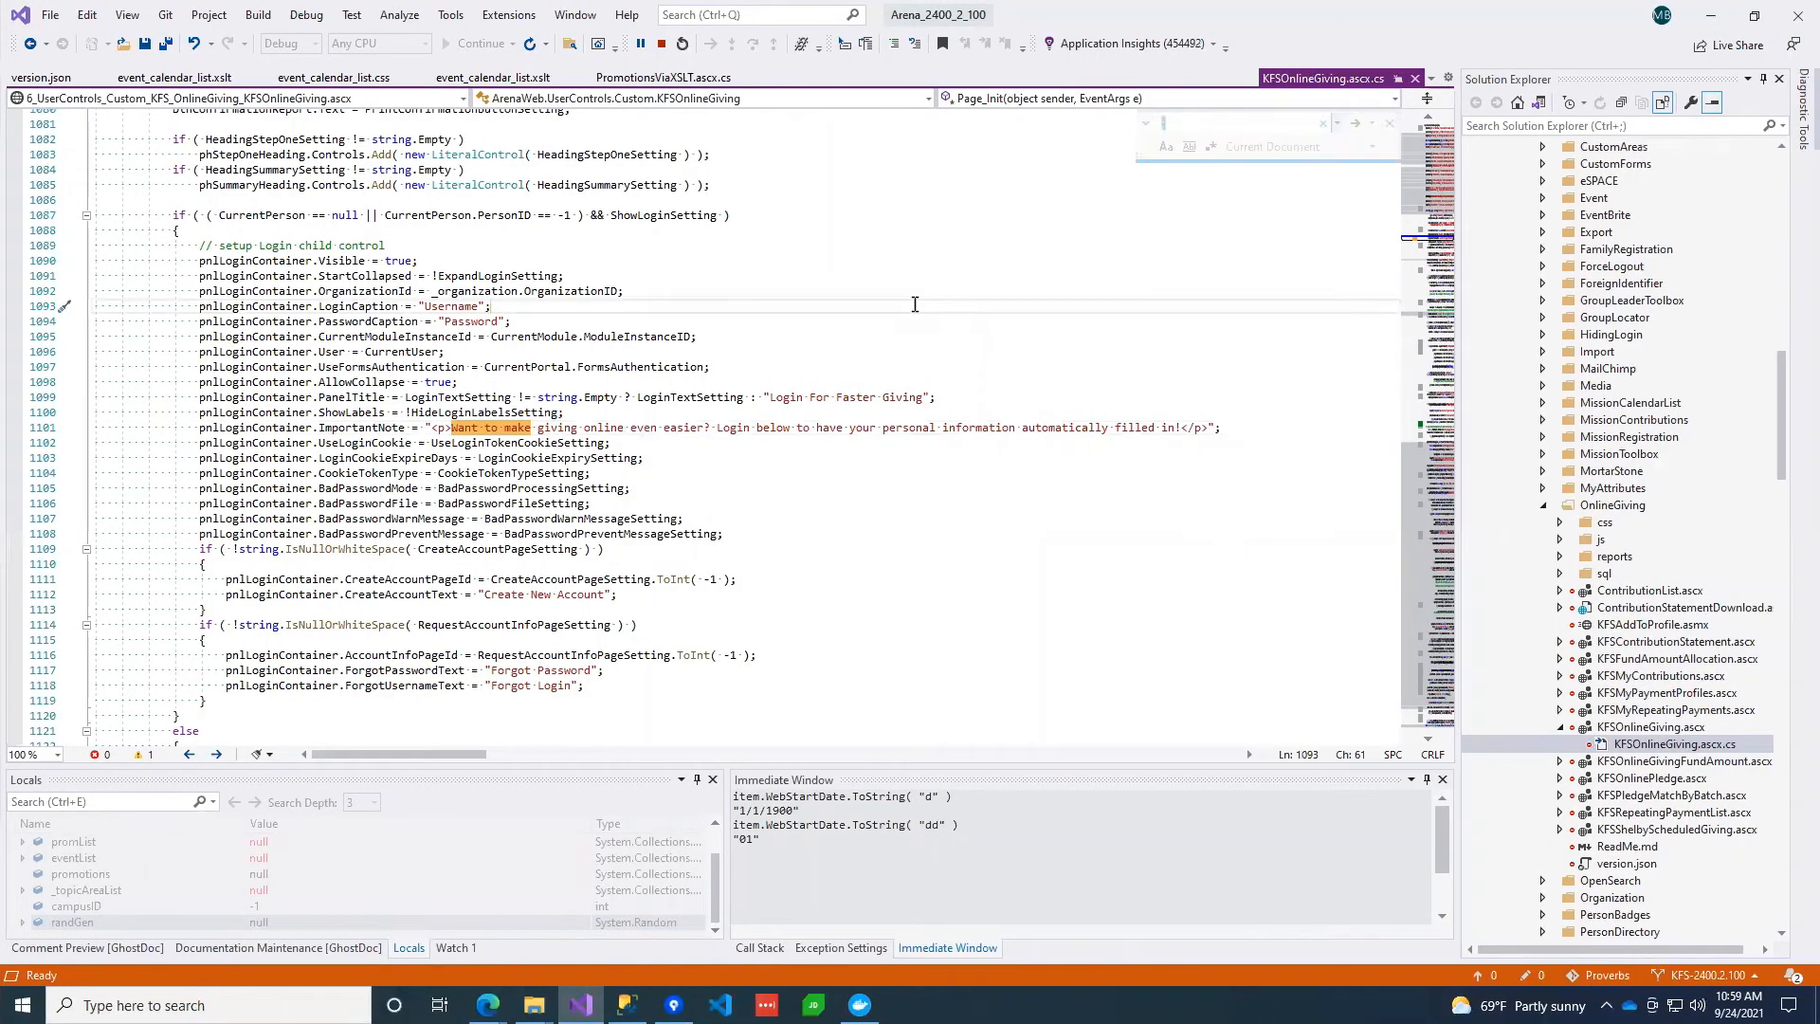
pyautogui.write('type')
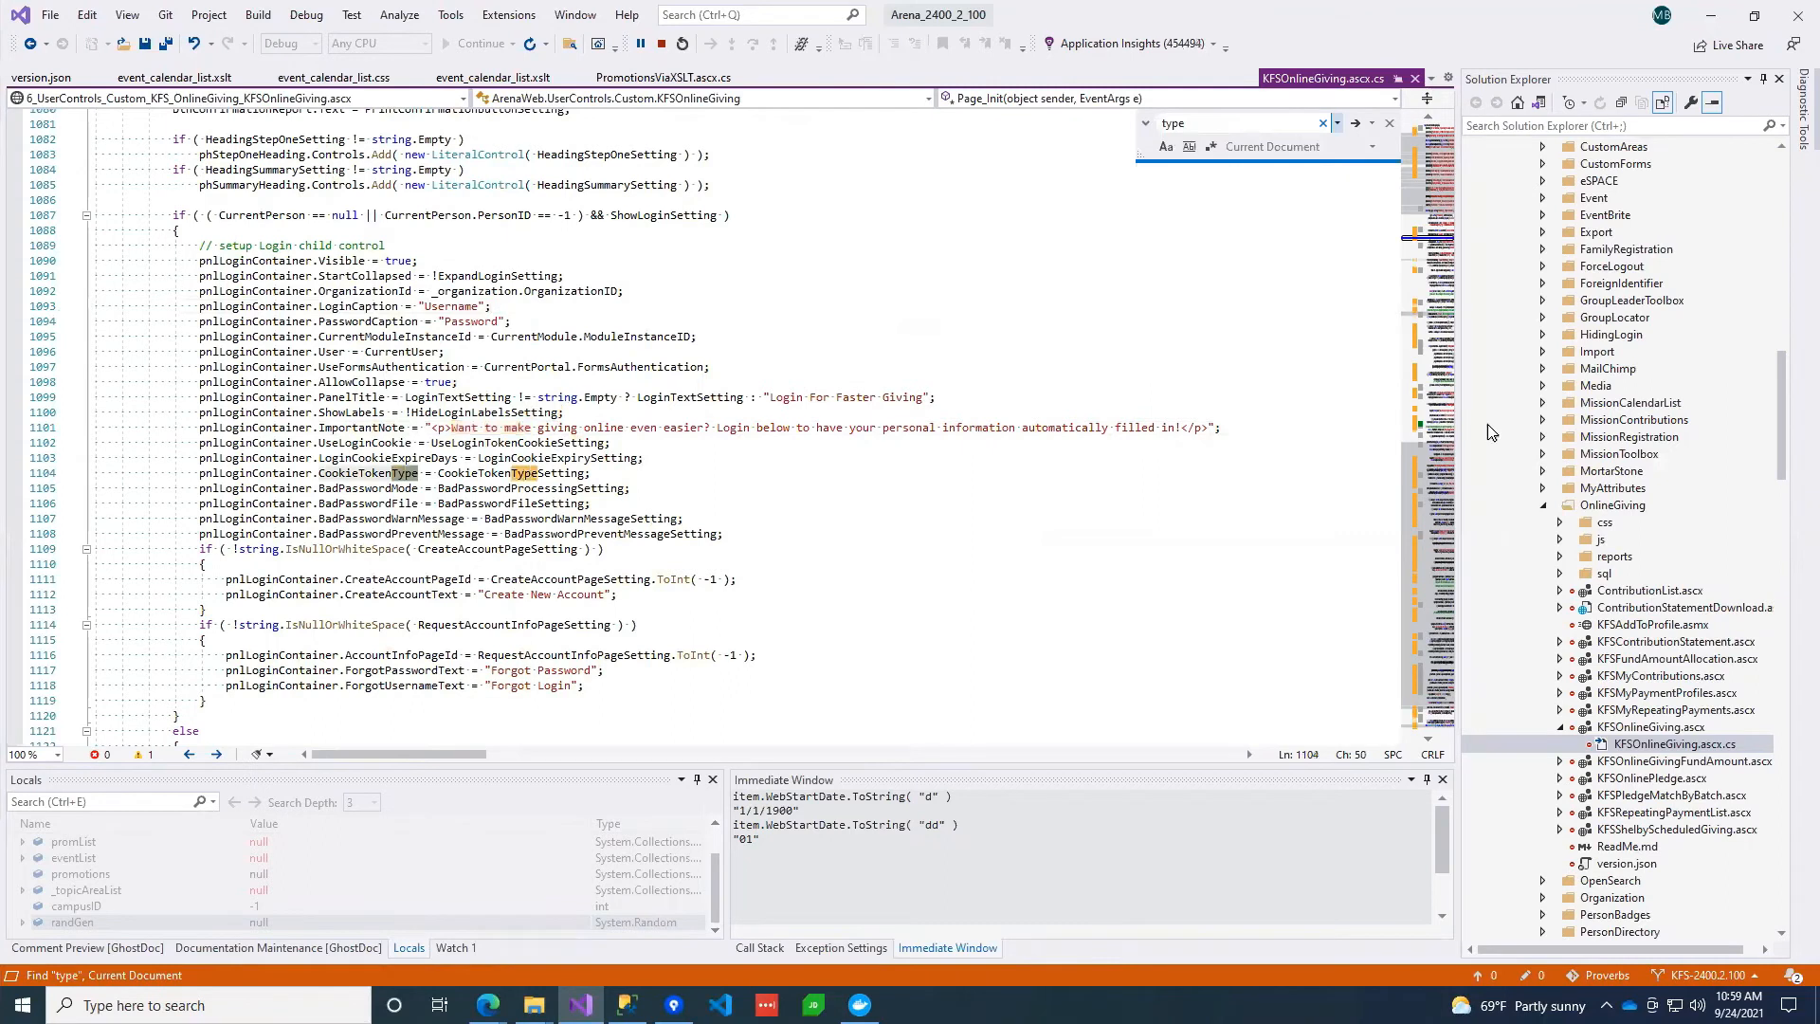
pyautogui.click(1661, 762)
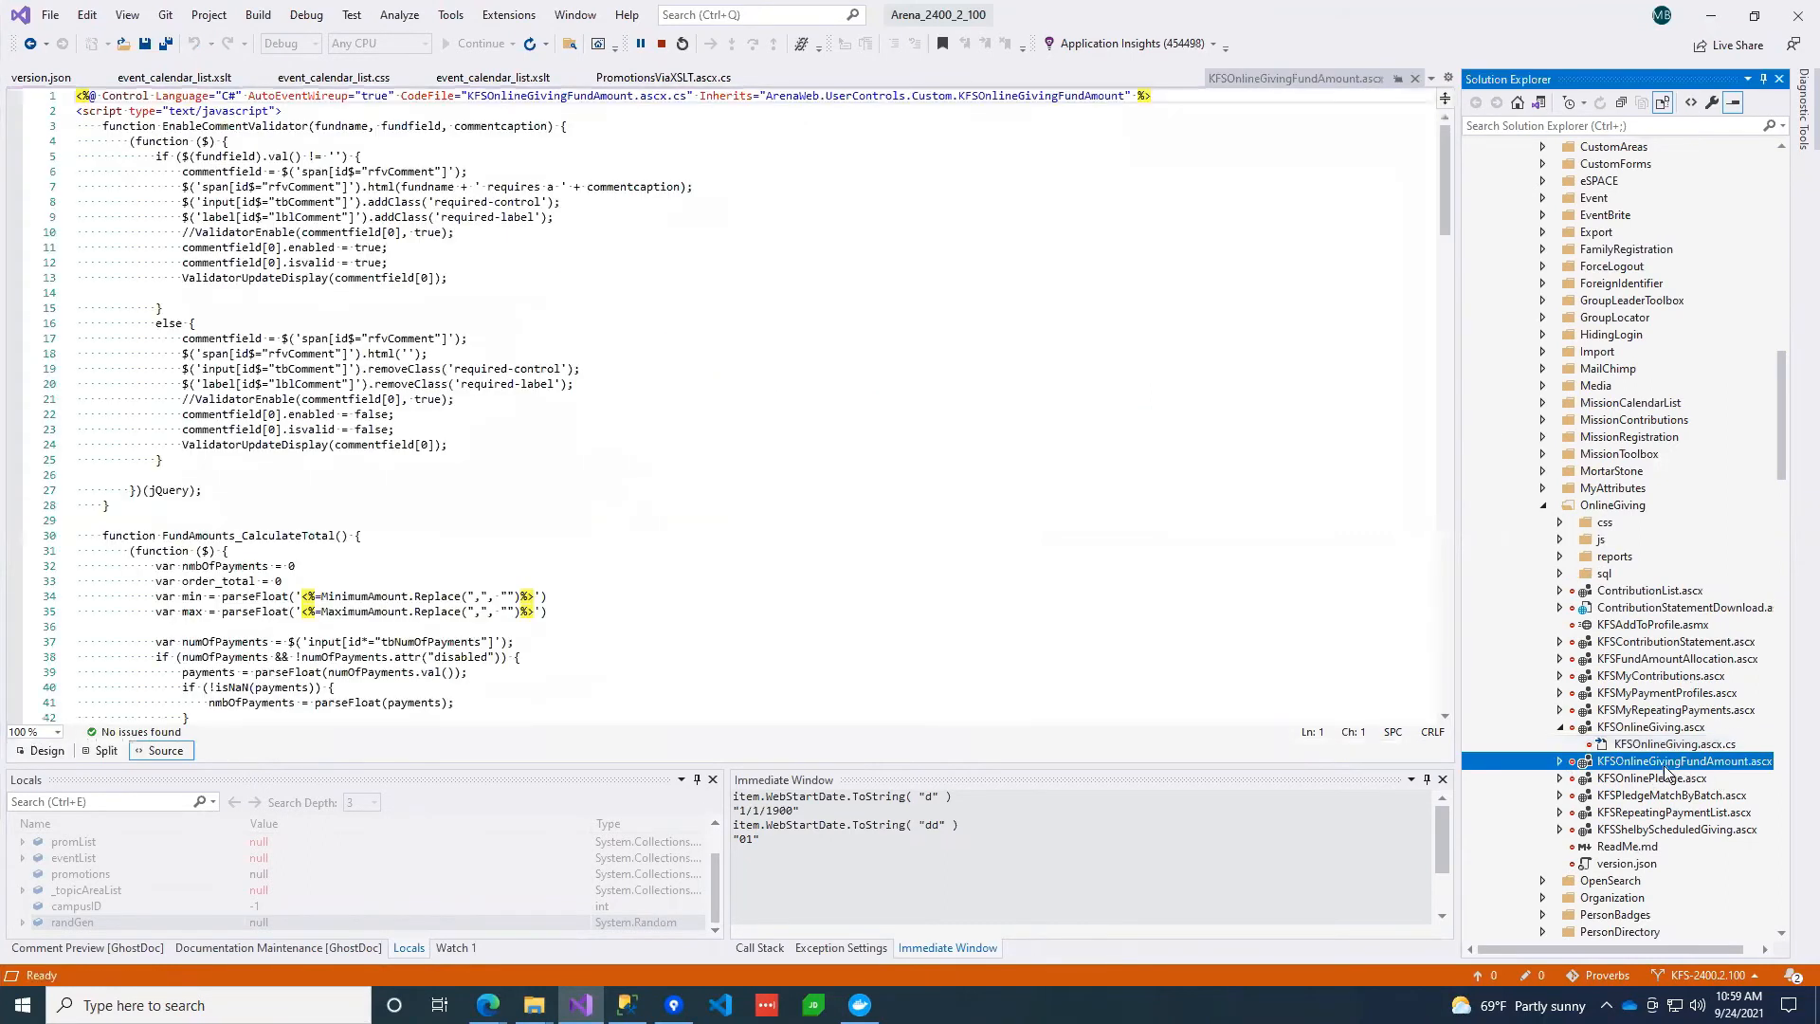
pyautogui.click(1560, 762)
pyautogui.doubleClick(1666, 780)
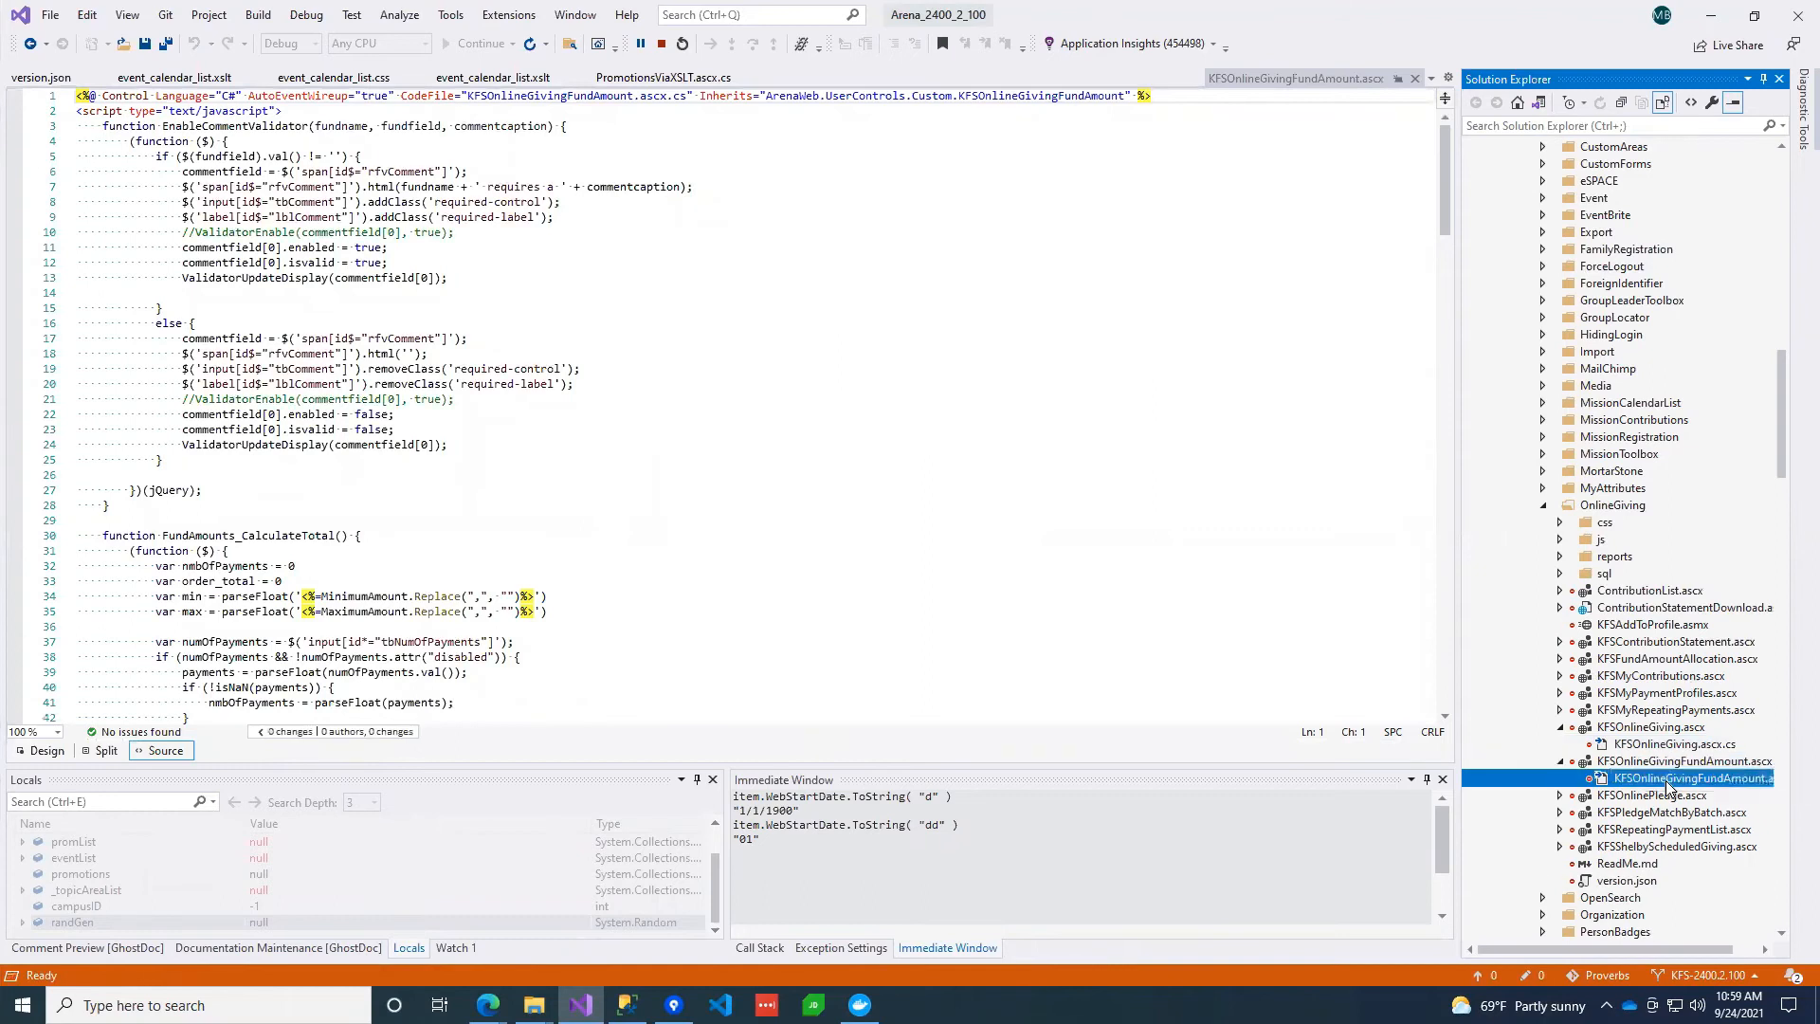
# Find 'type here' in the code-behind and select _labelSearchBox on line 442
pyautogui.click(875, 486)
pyautogui.hotkey('ctrl', 'f')
pyautogui.write('type')
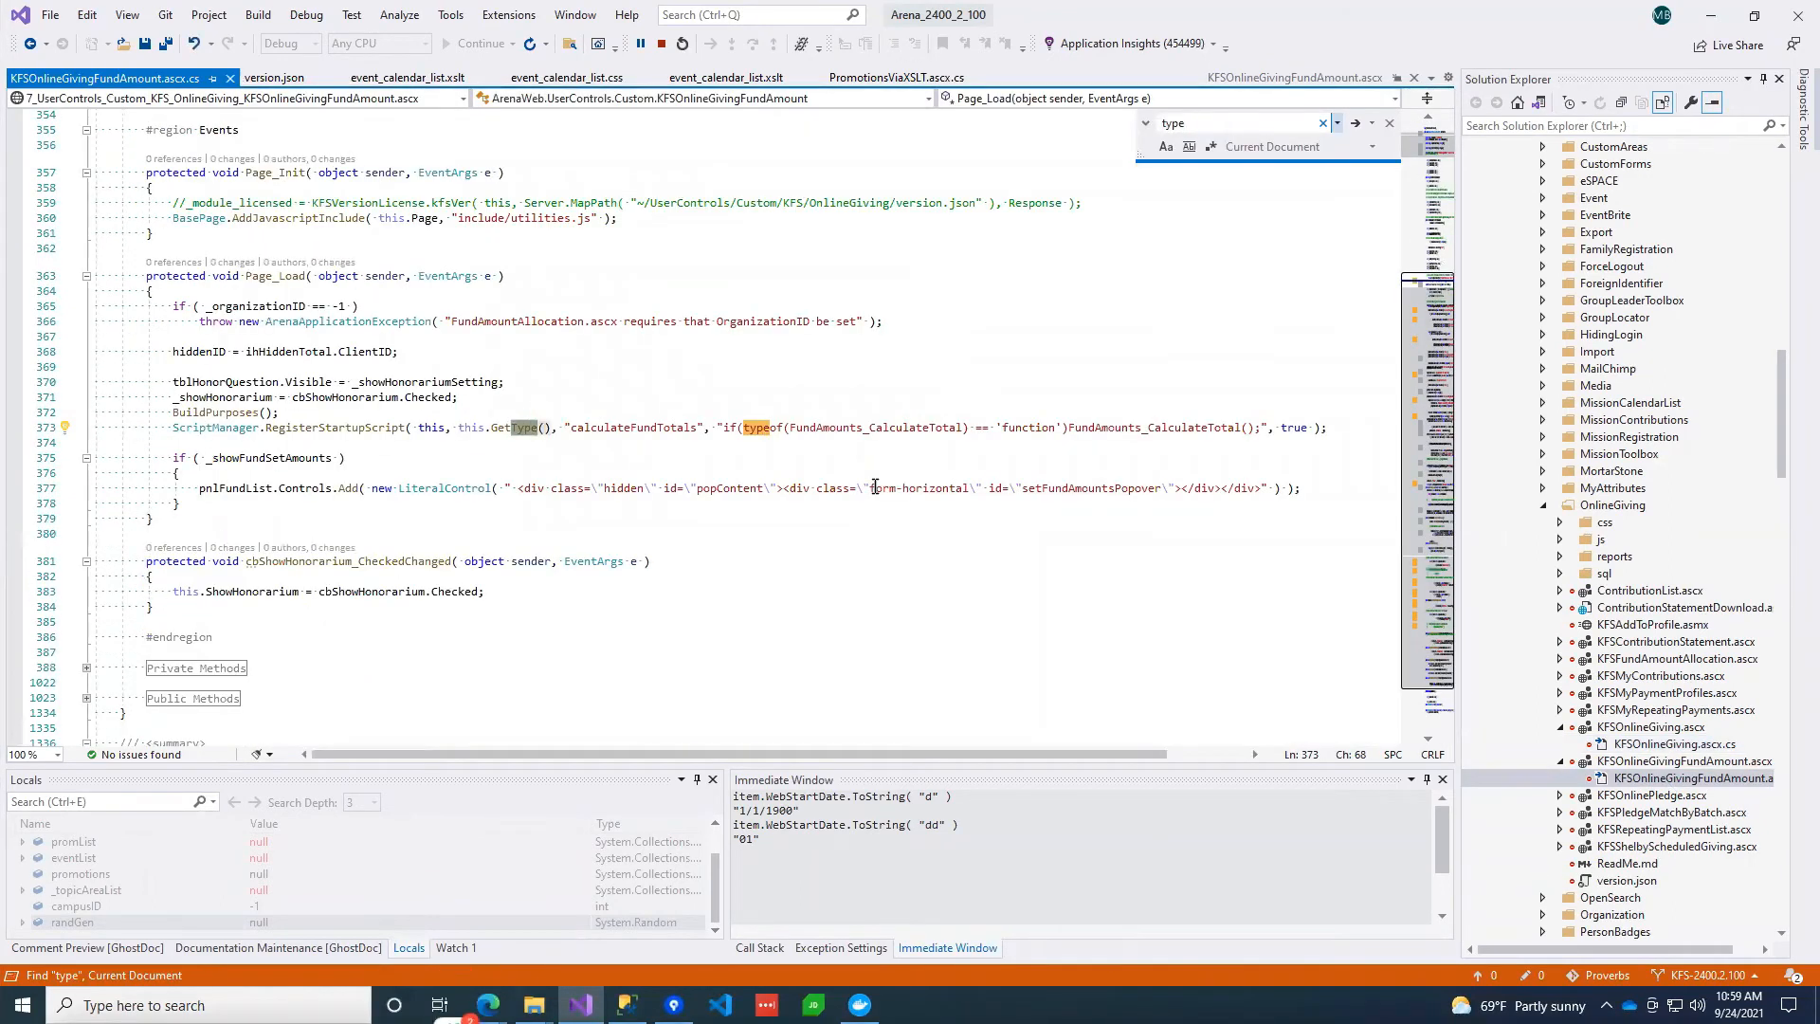
pyautogui.write(' here')
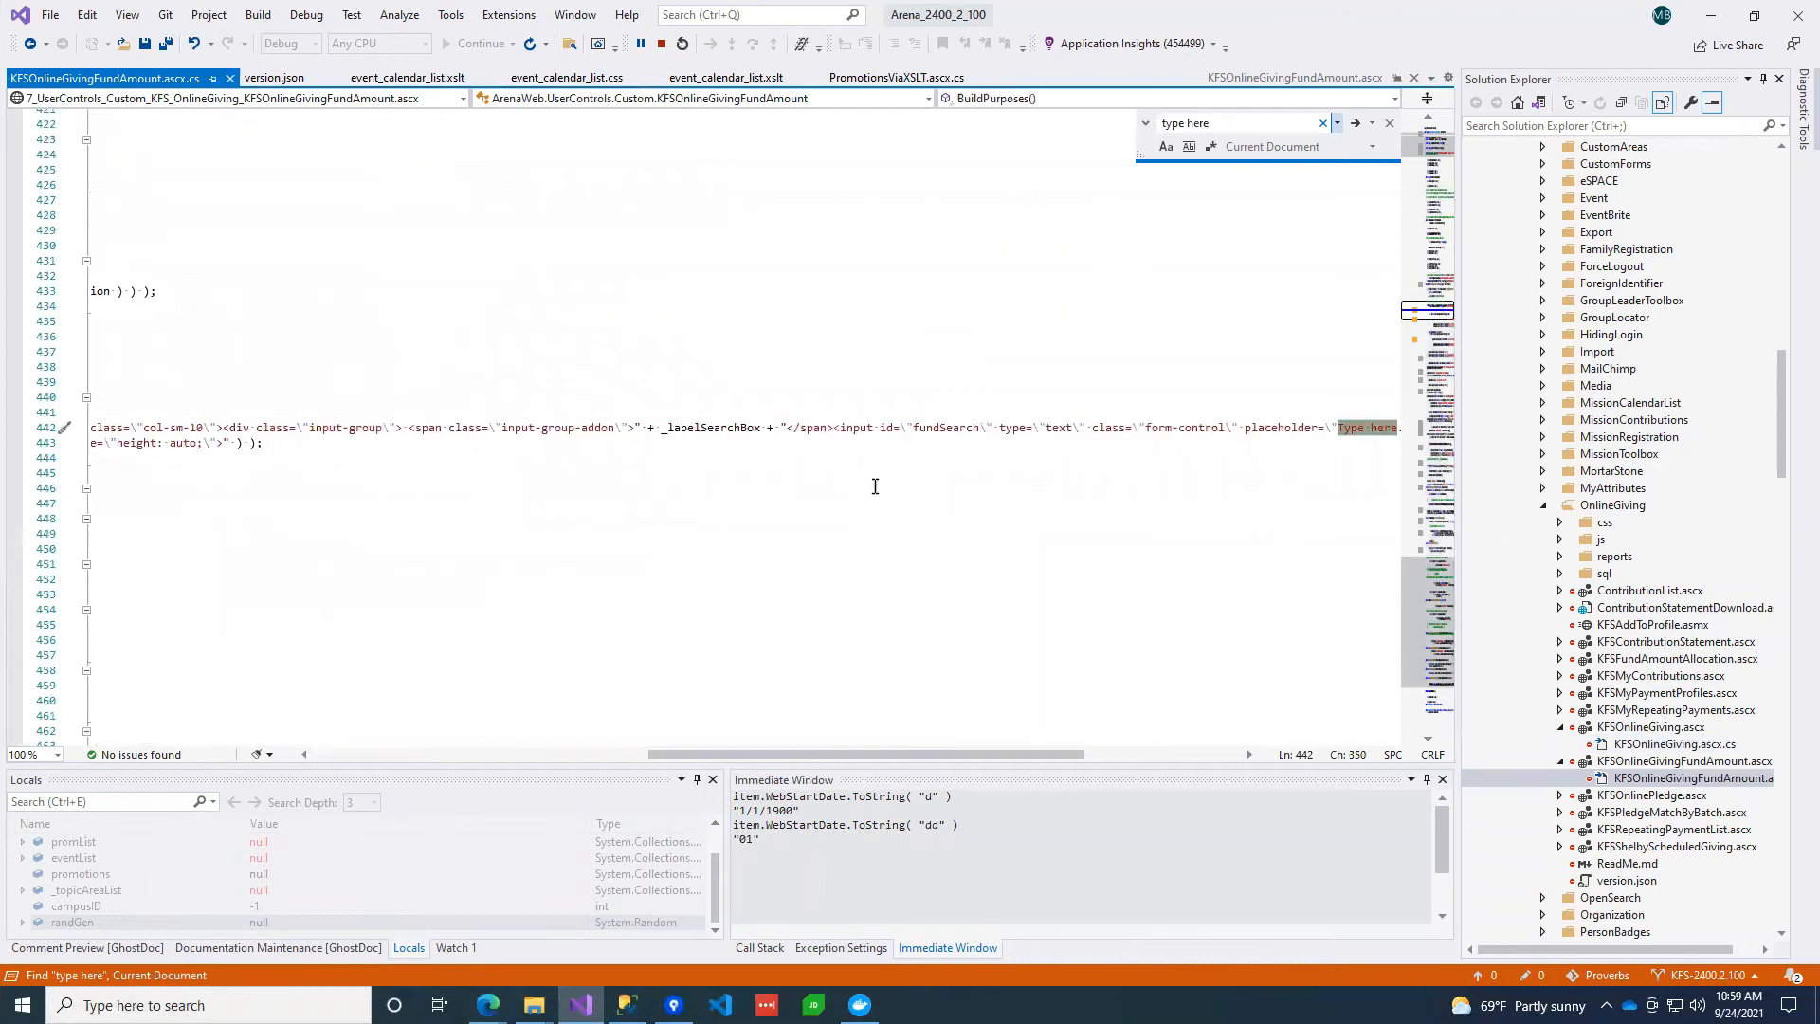
pyautogui.moveTo(1003, 753); pyautogui.dragTo(1101, 752)
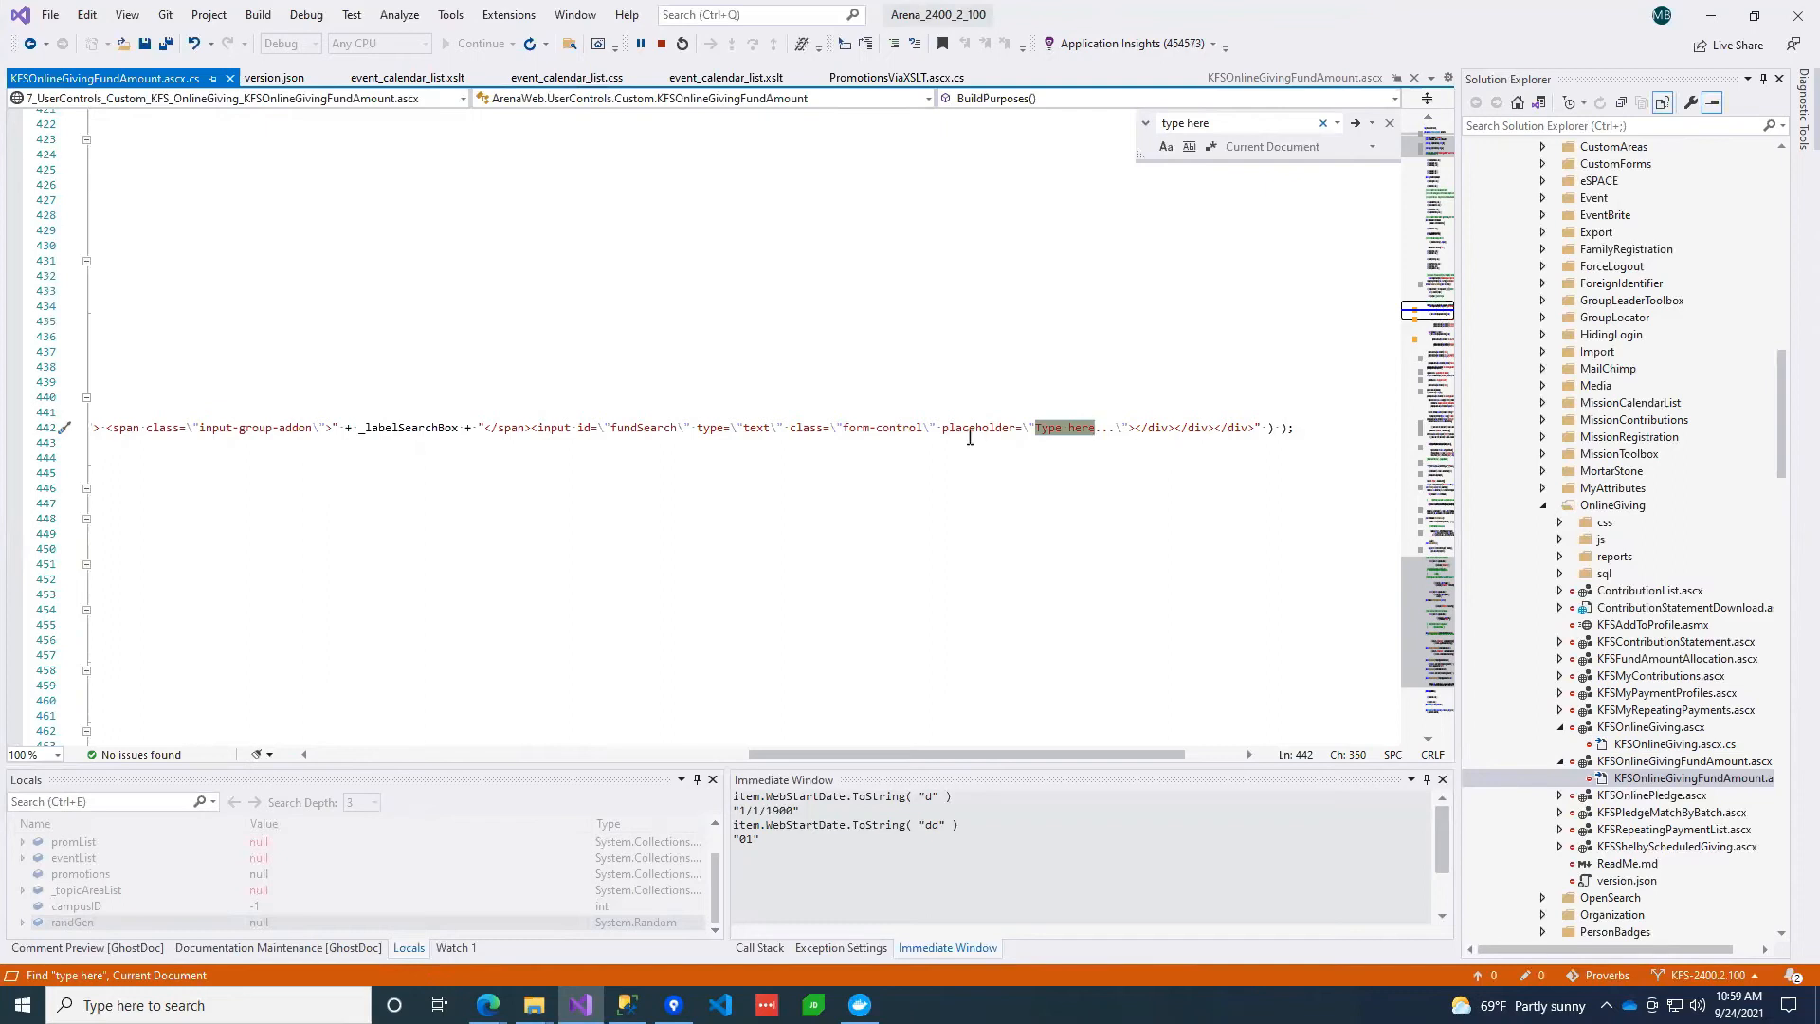
pyautogui.doubleClick(409, 427)
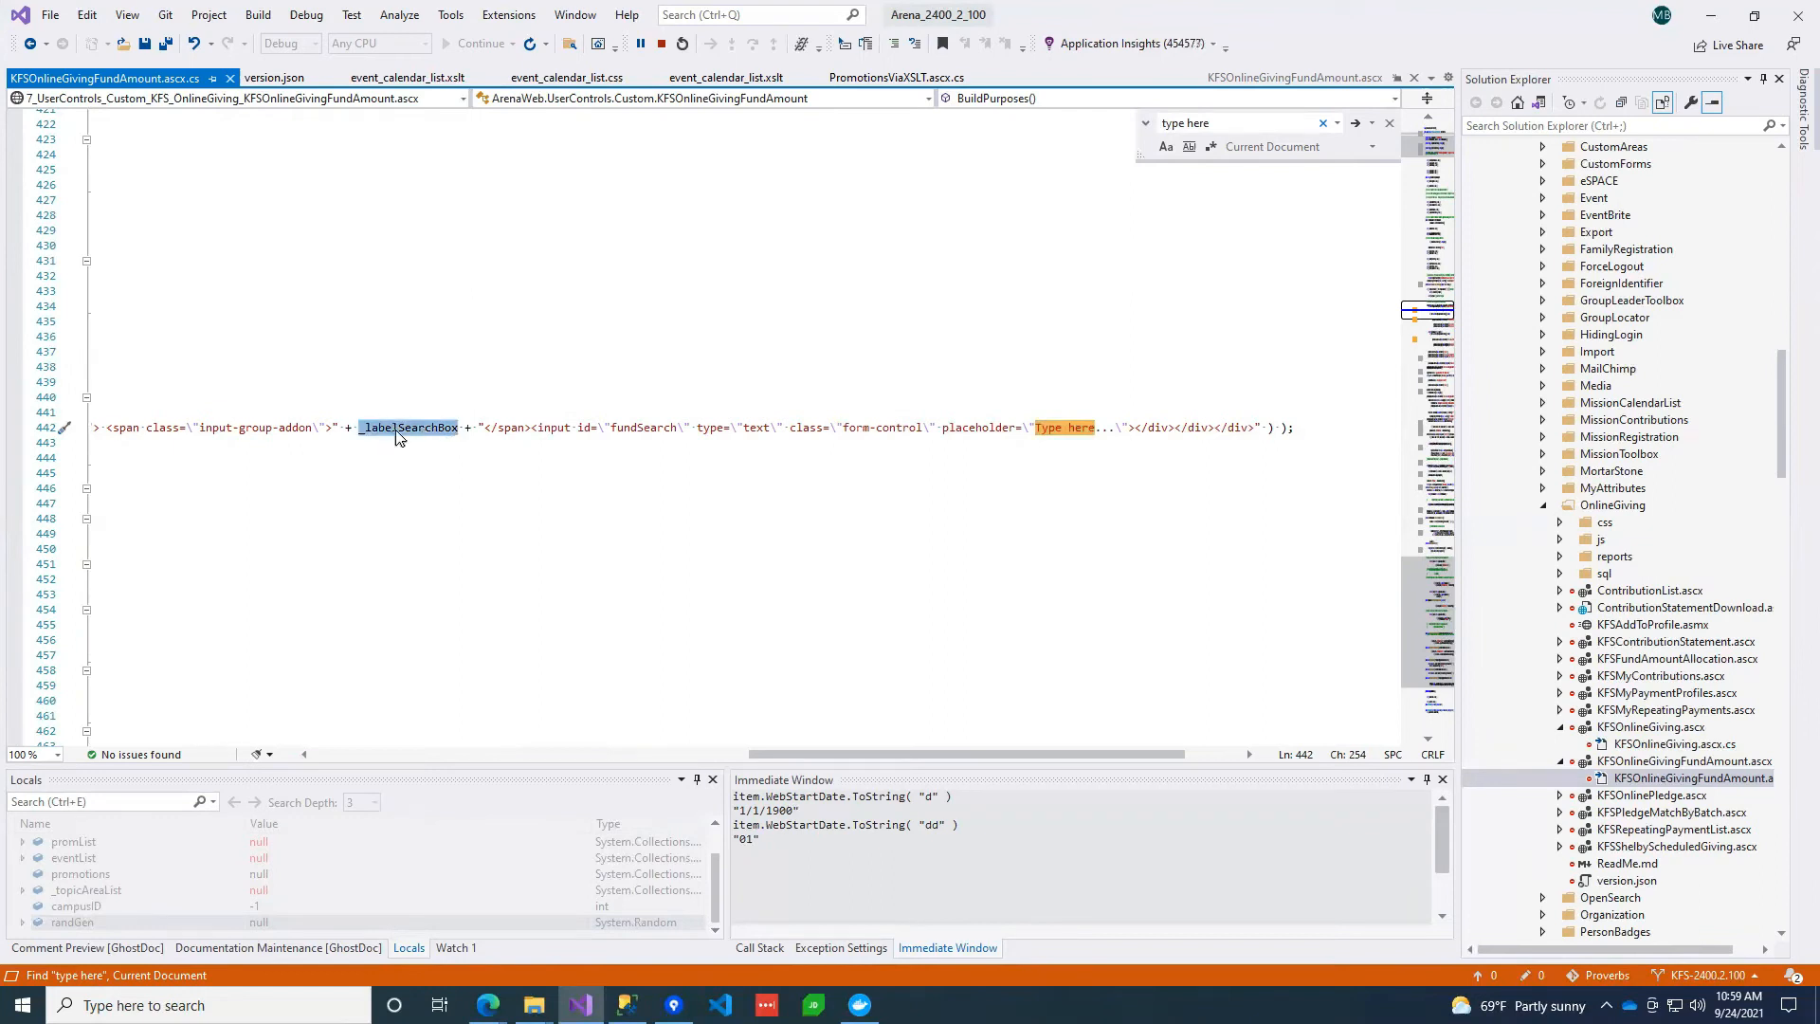
pyautogui.moveTo(420, 433)
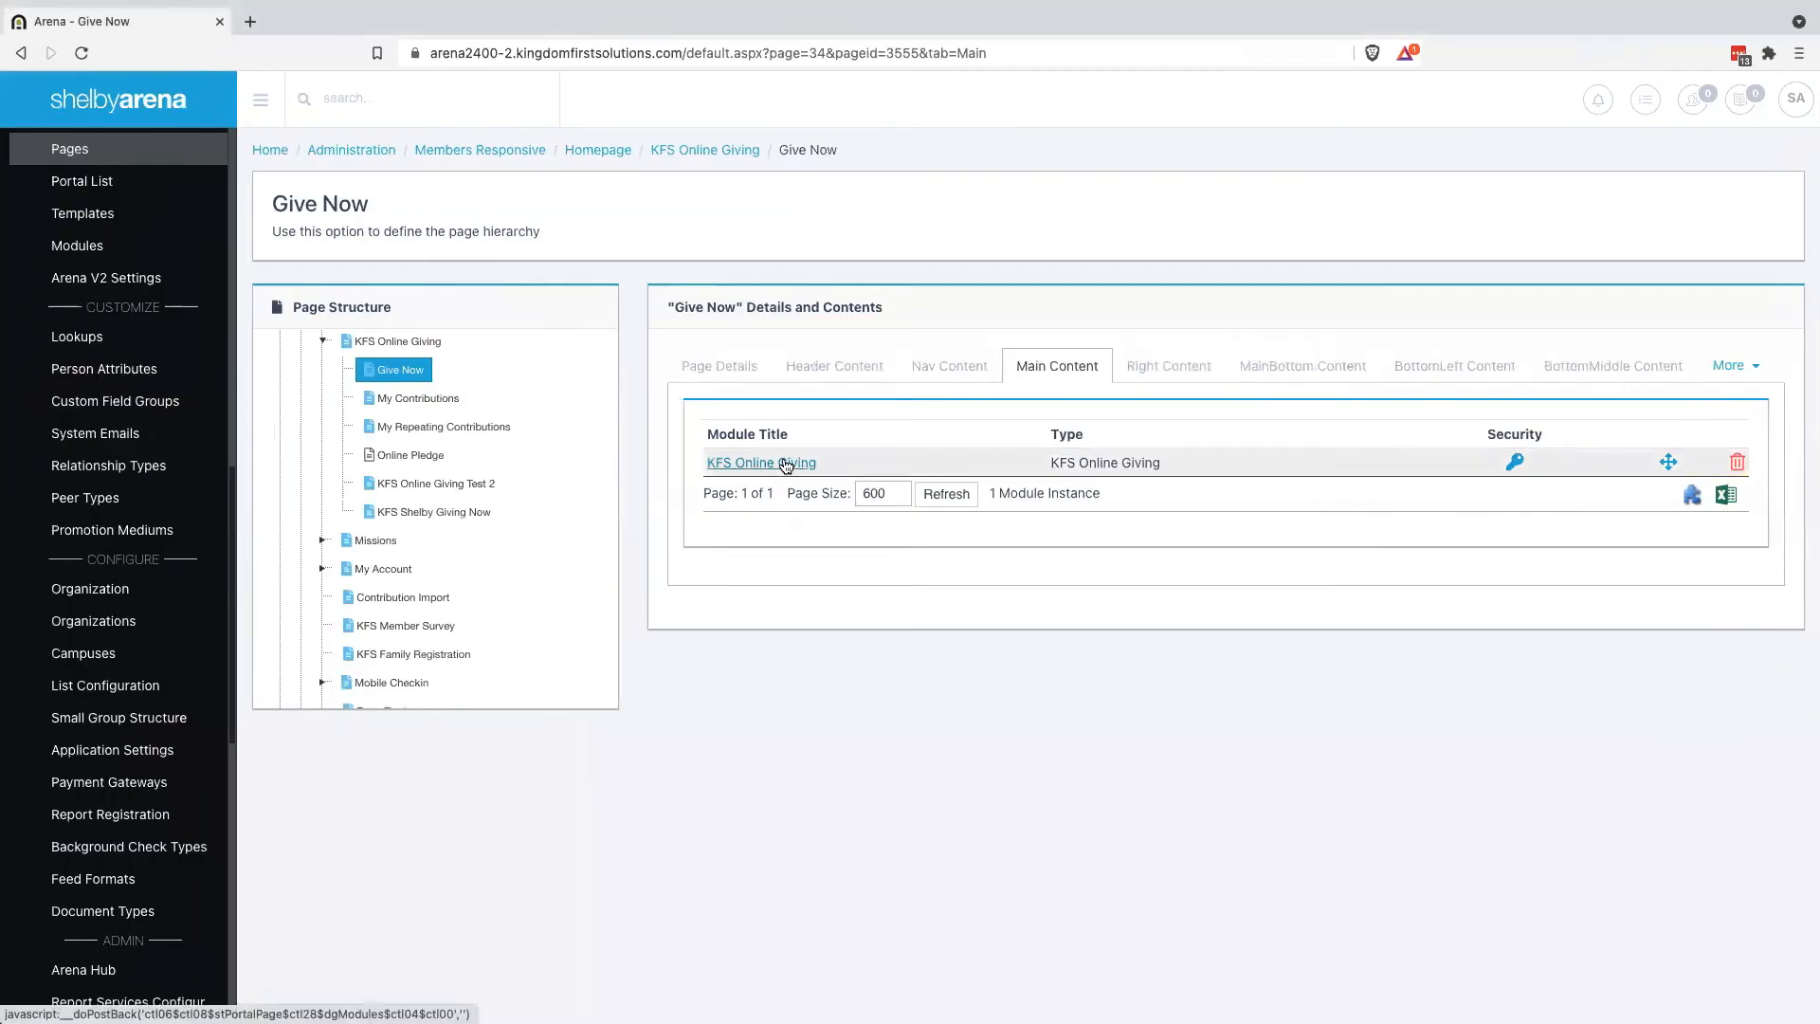
# Reopen the KFS Online Giving module settings and find the fund search settings
pyautogui.click(785, 464)
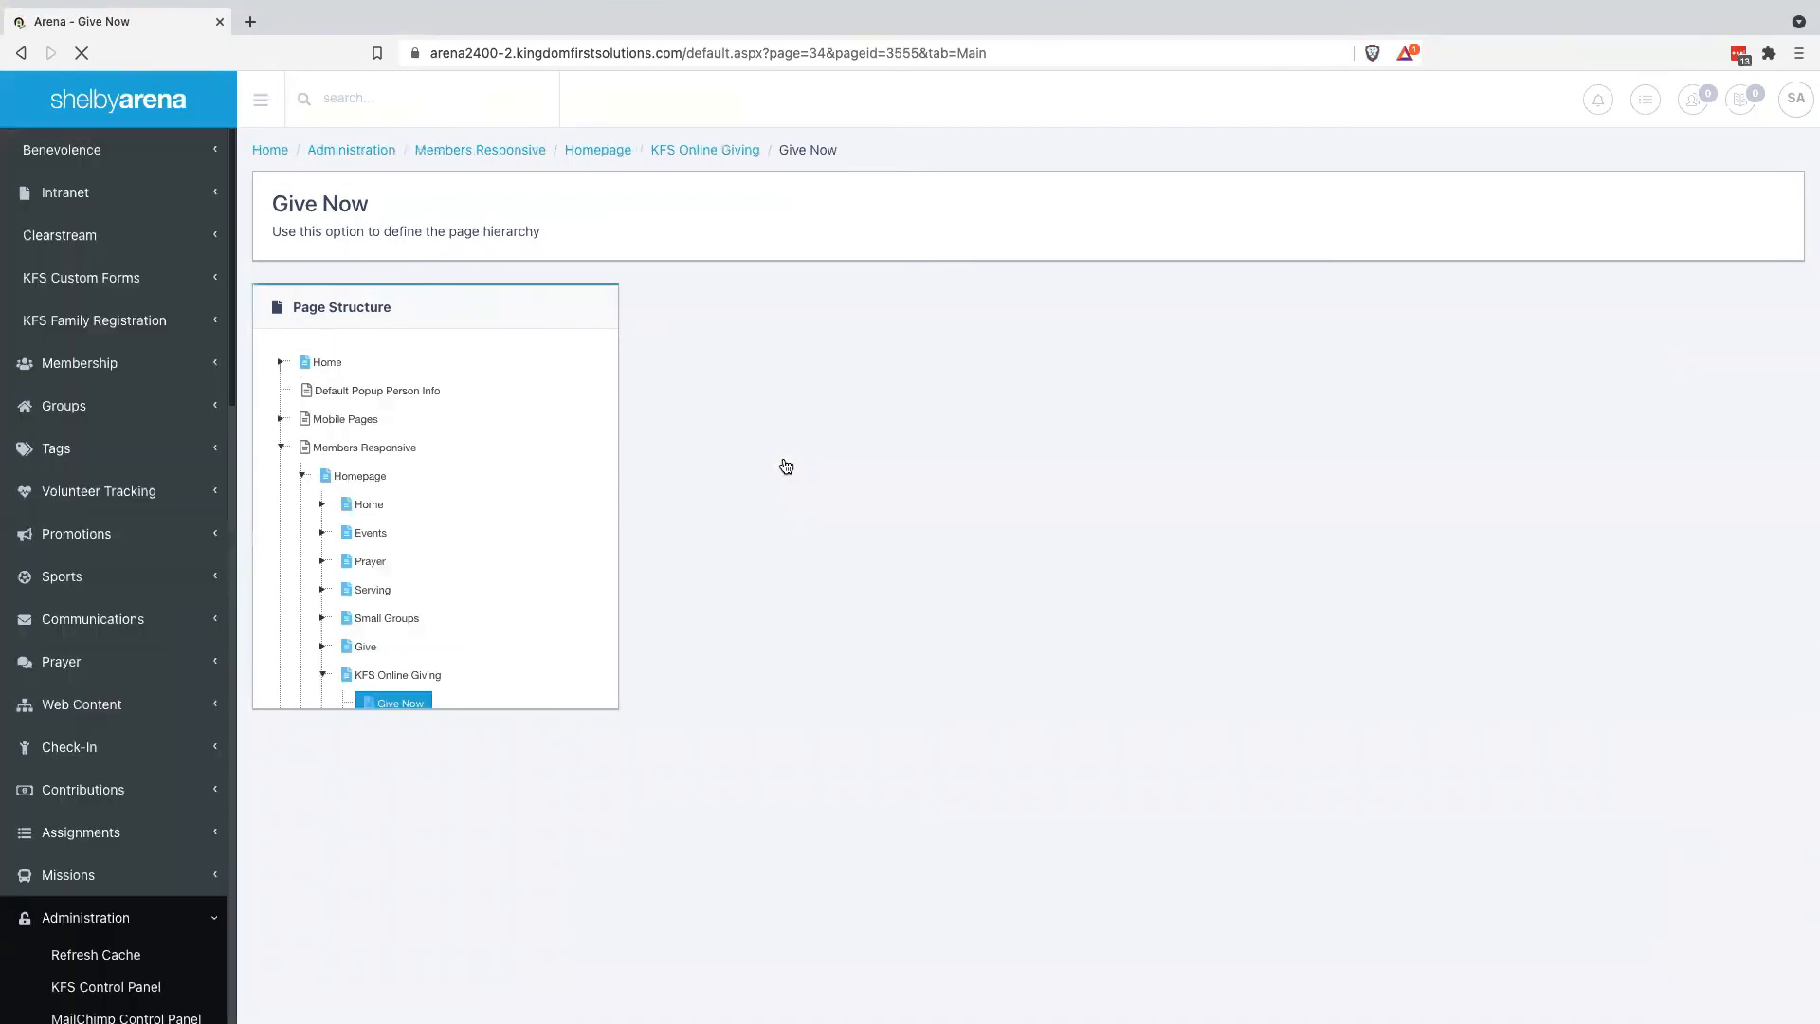
pyautogui.hotkey('ctrl', 'f')
pyautogui.write('search')
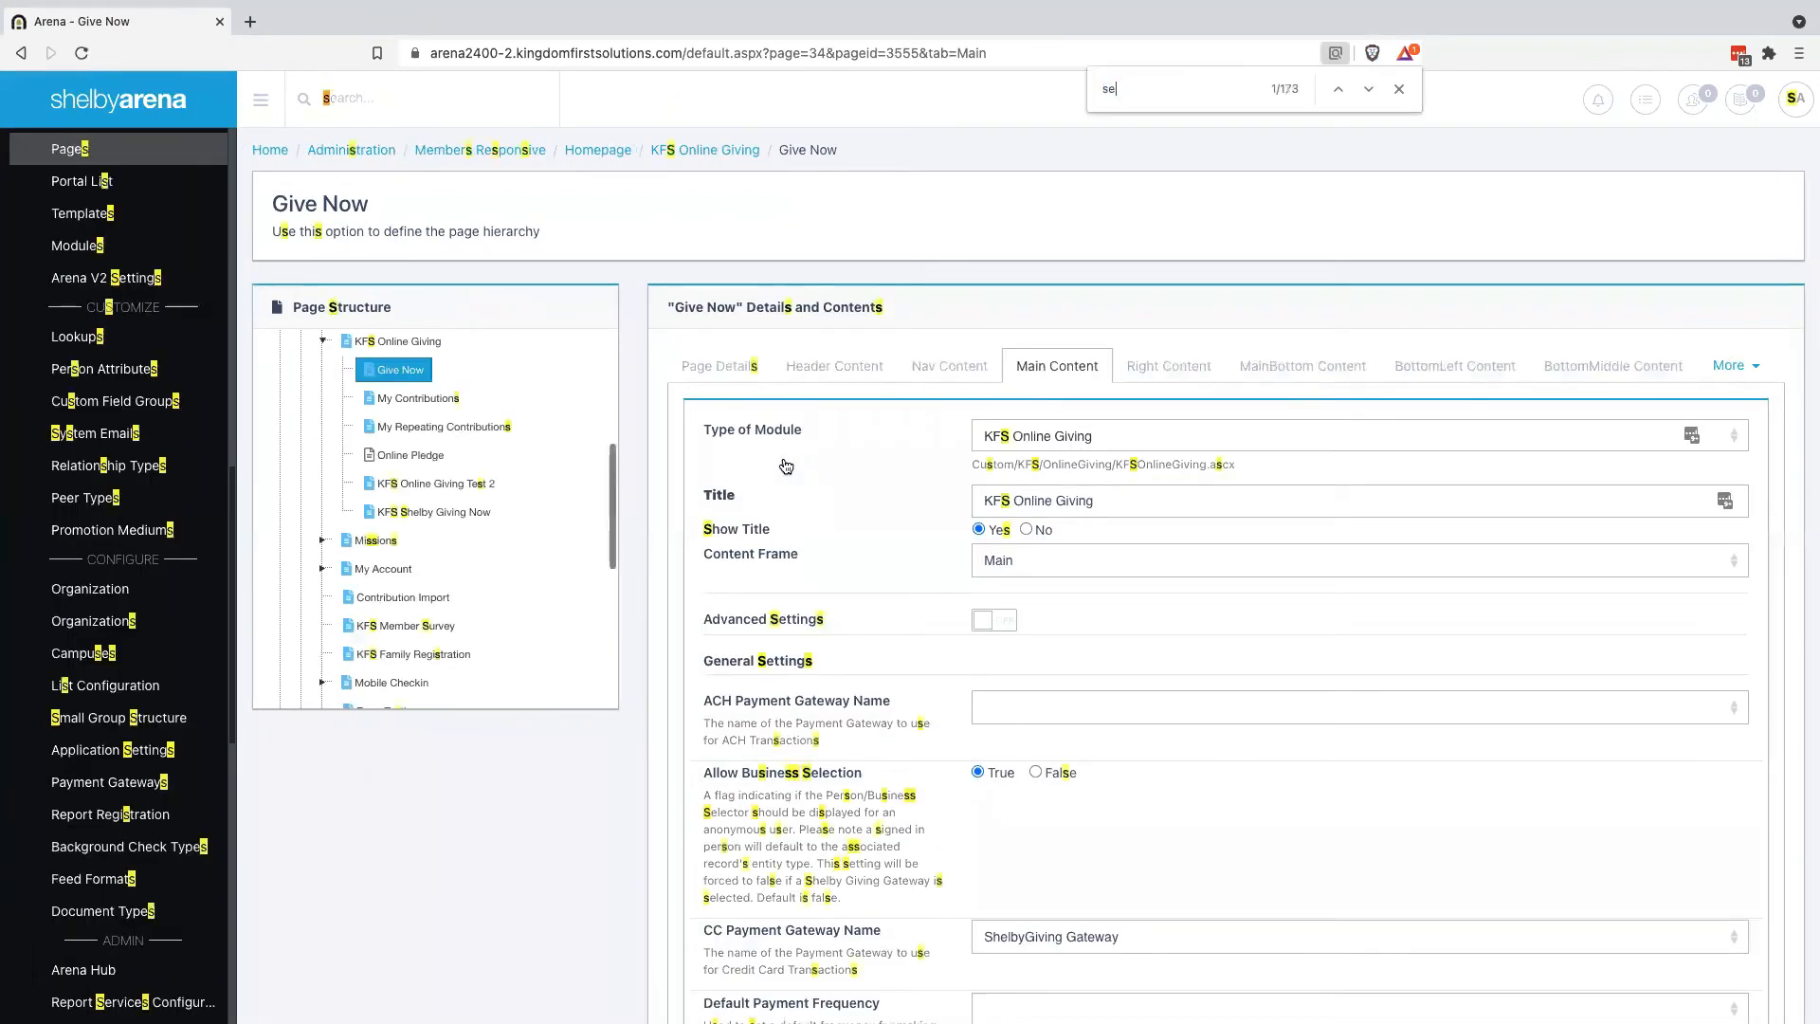
pyautogui.click(1367, 89)
pyautogui.click(1368, 90)
pyautogui.click(1368, 90)
pyautogui.click(1369, 90)
pyautogui.click(1368, 90)
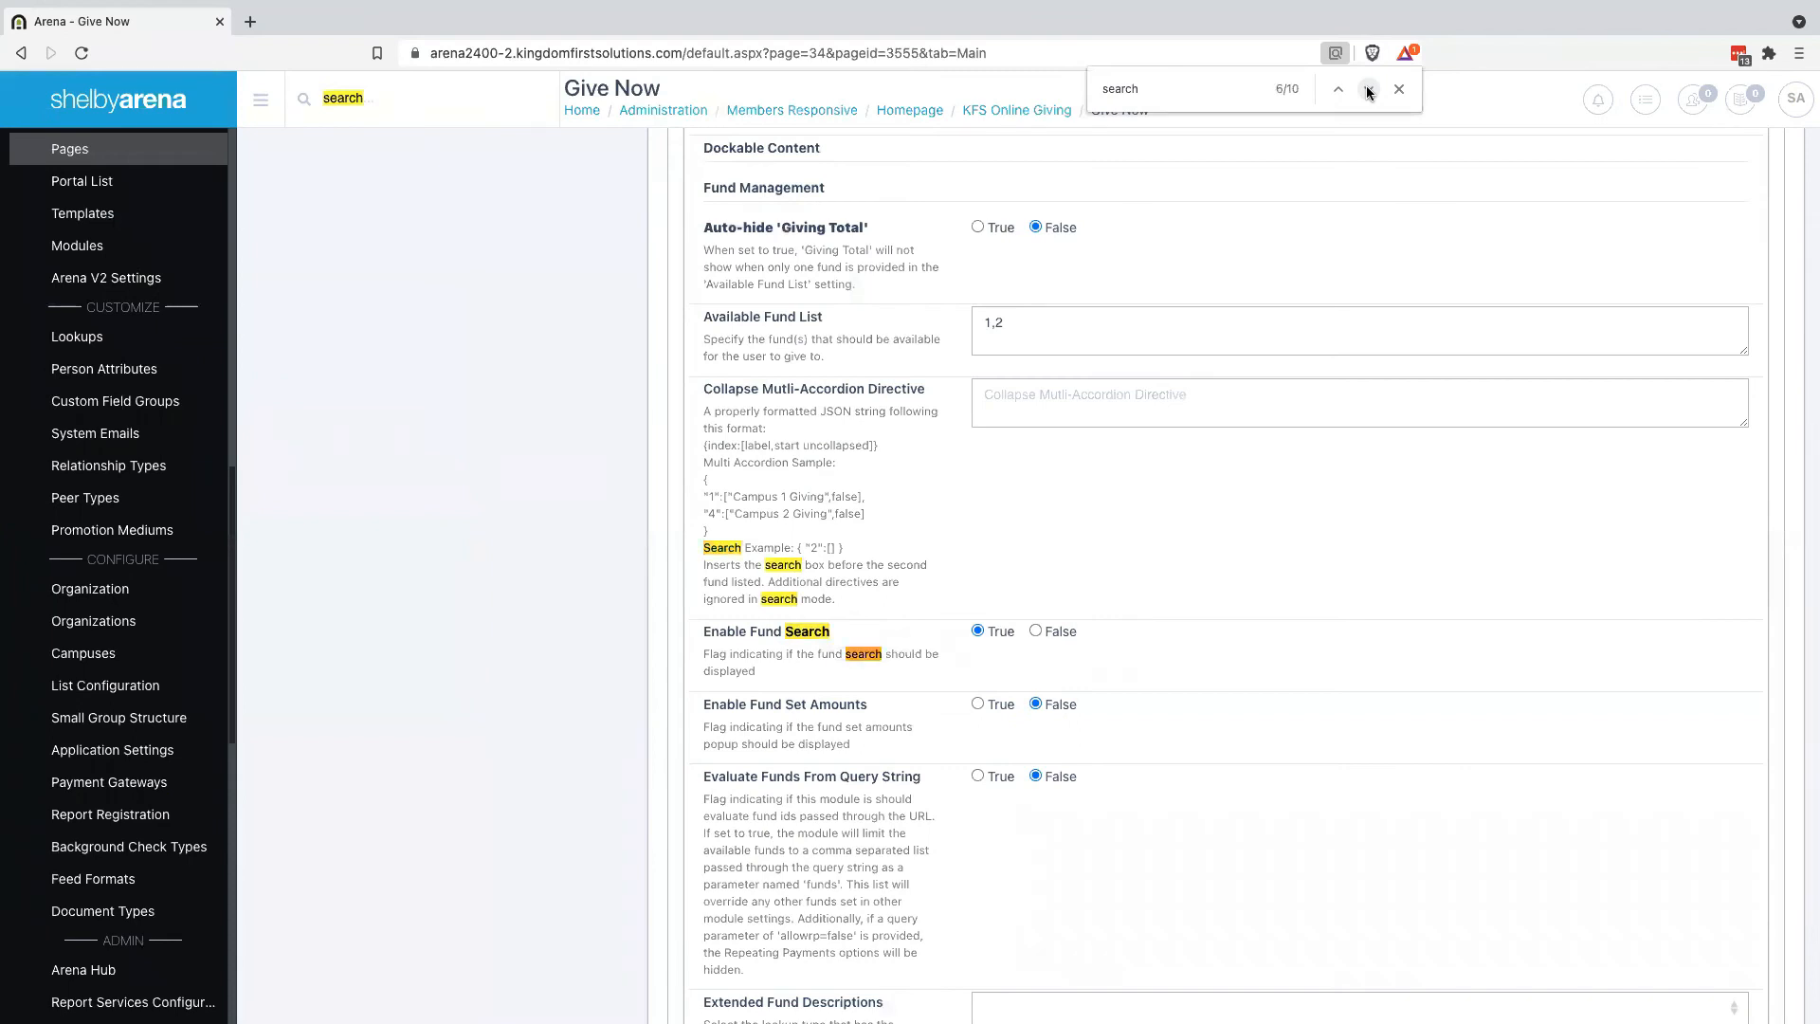
pyautogui.click(1368, 90)
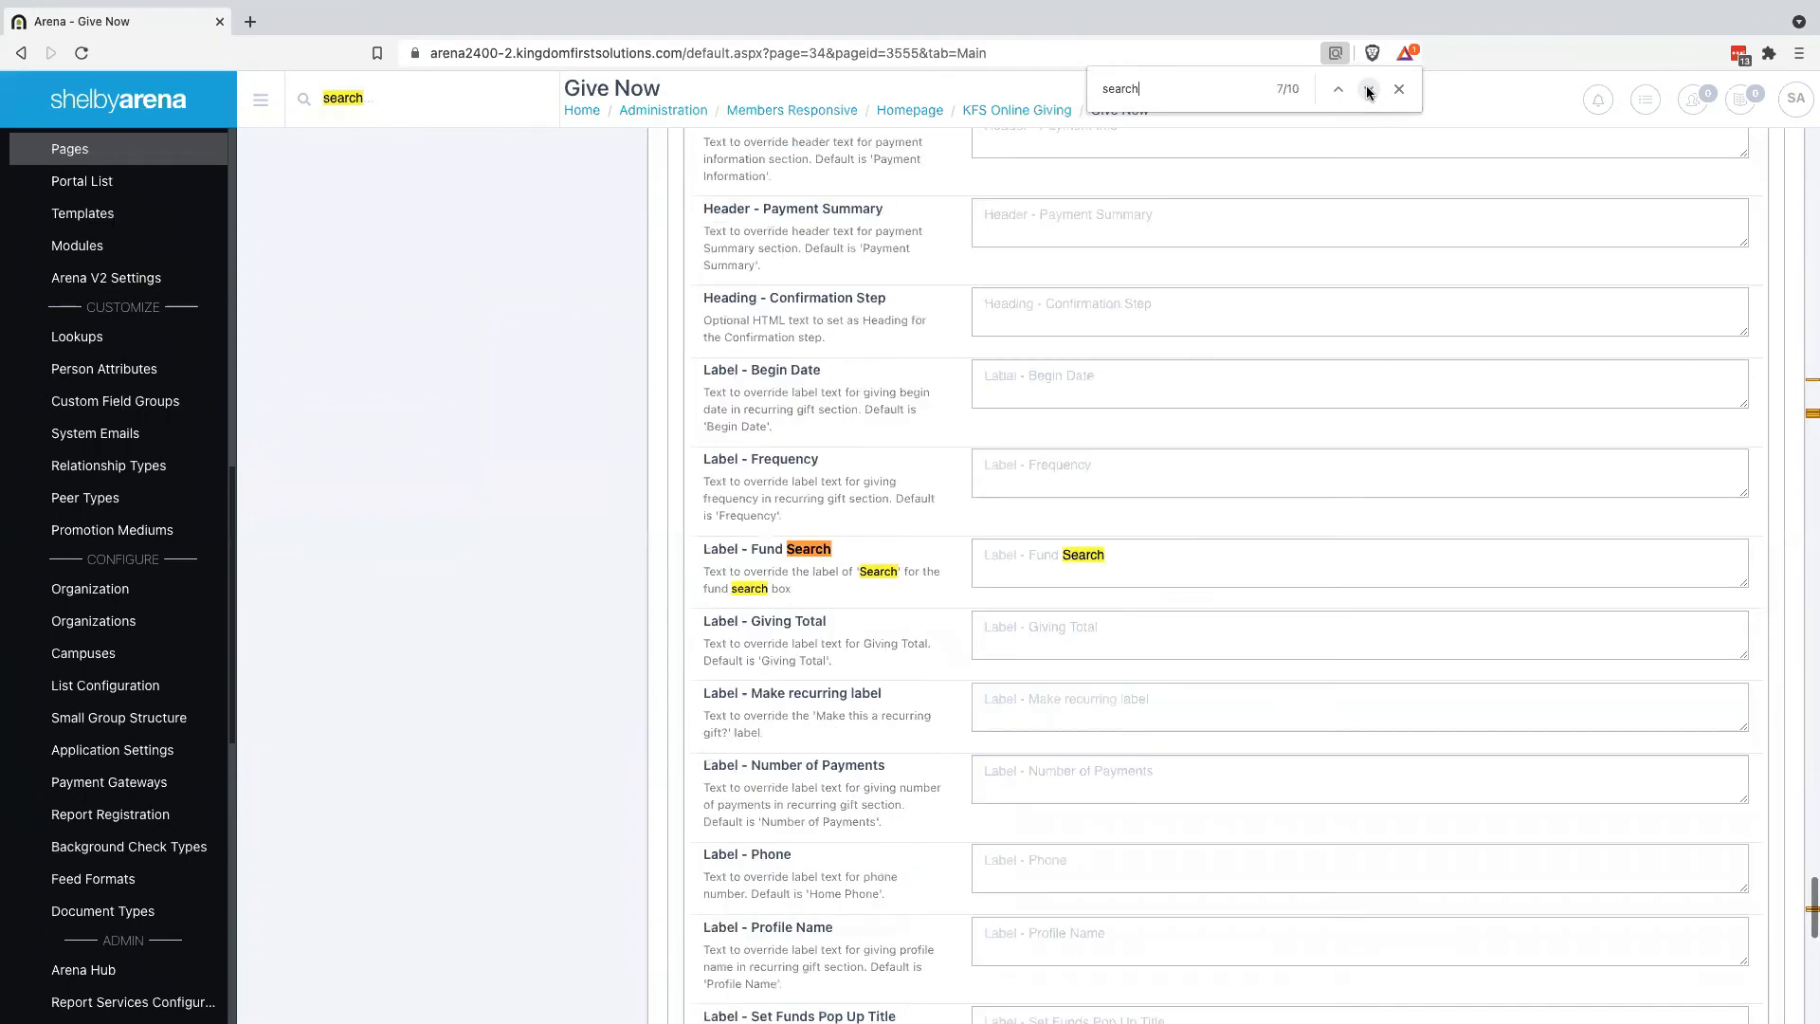
# Set Label - Fund Search to 'Search for Missionary or Project', save, and view the public page
pyautogui.click(1120, 555)
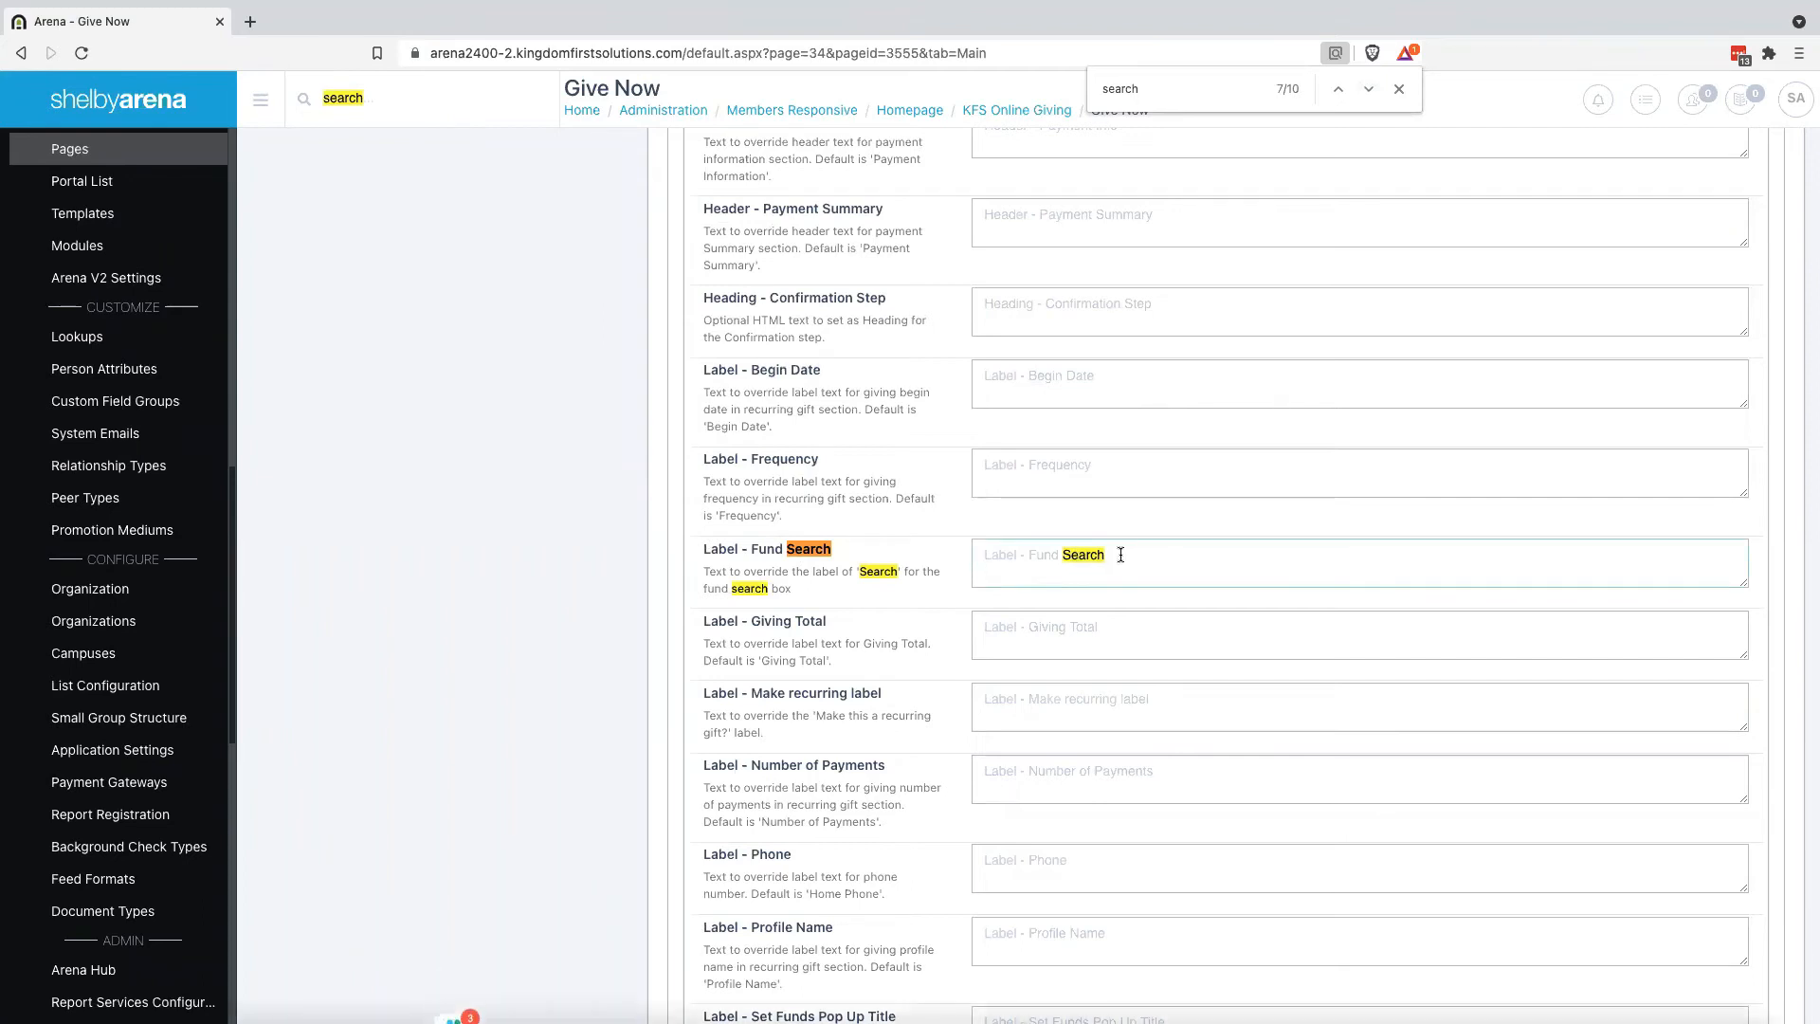
pyautogui.write('Missionary or')
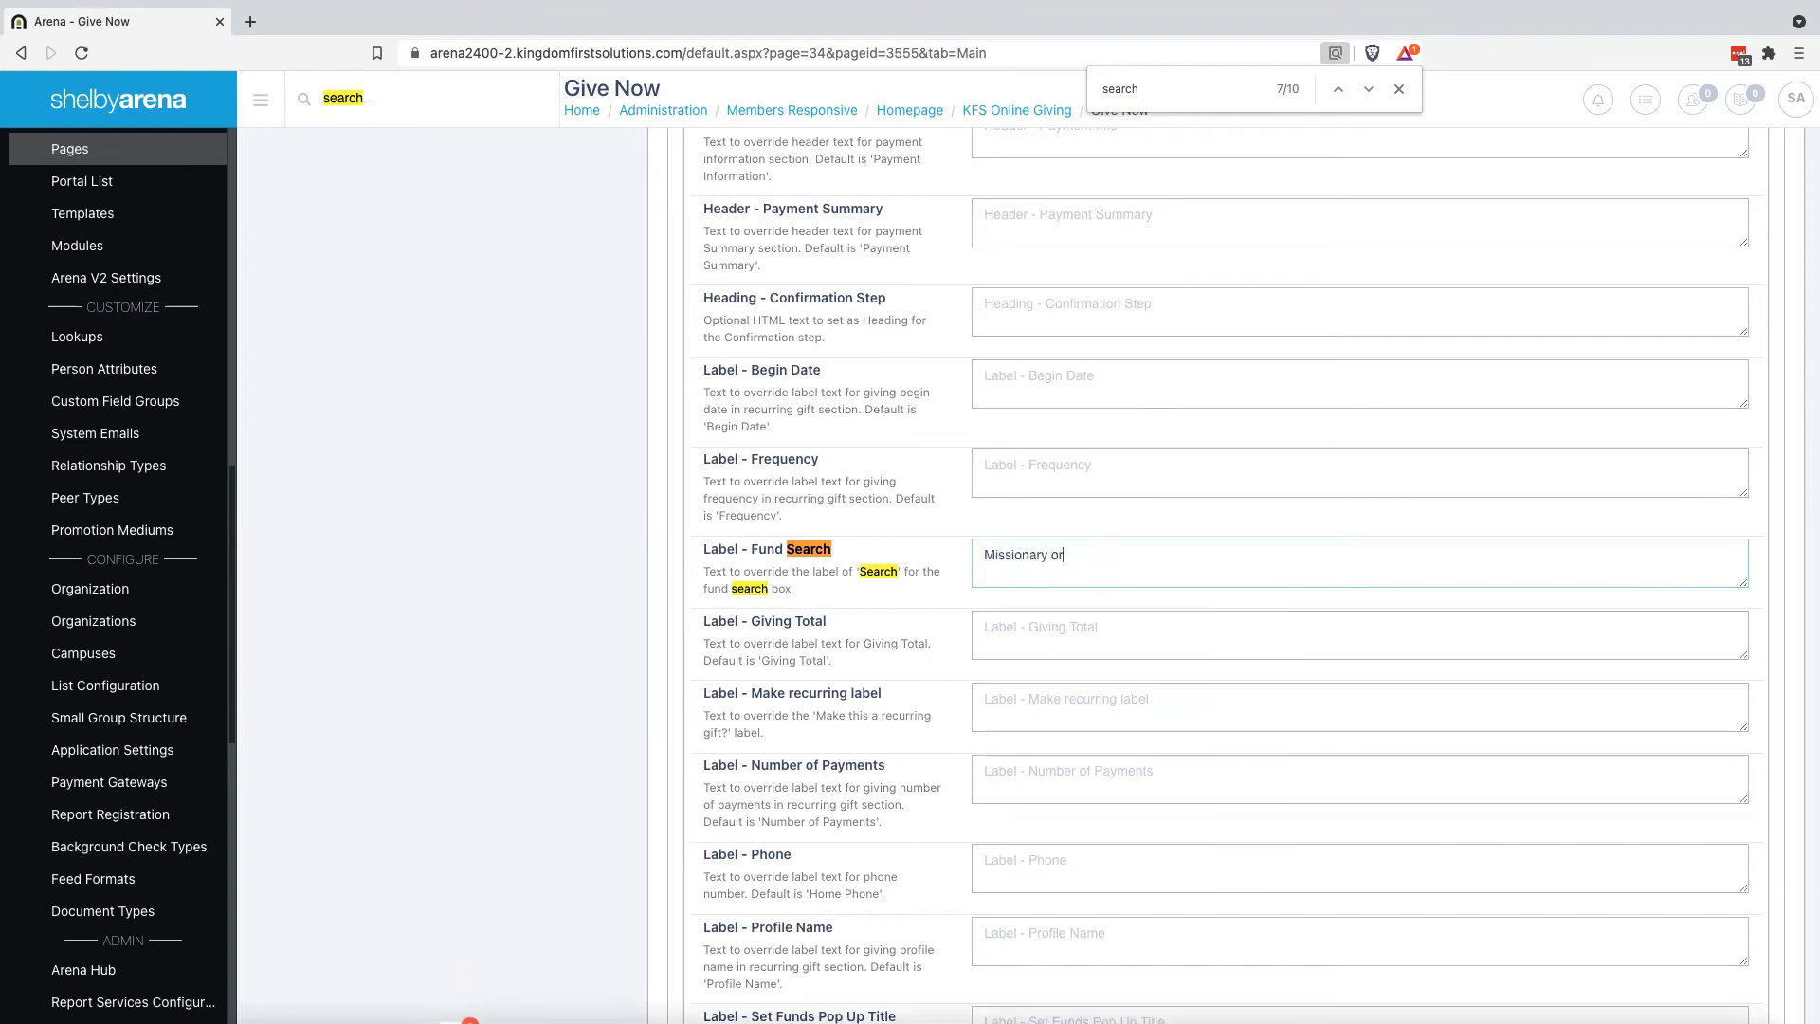
pyautogui.write(' Project')
pyautogui.scroll(-1, 1097, 597)
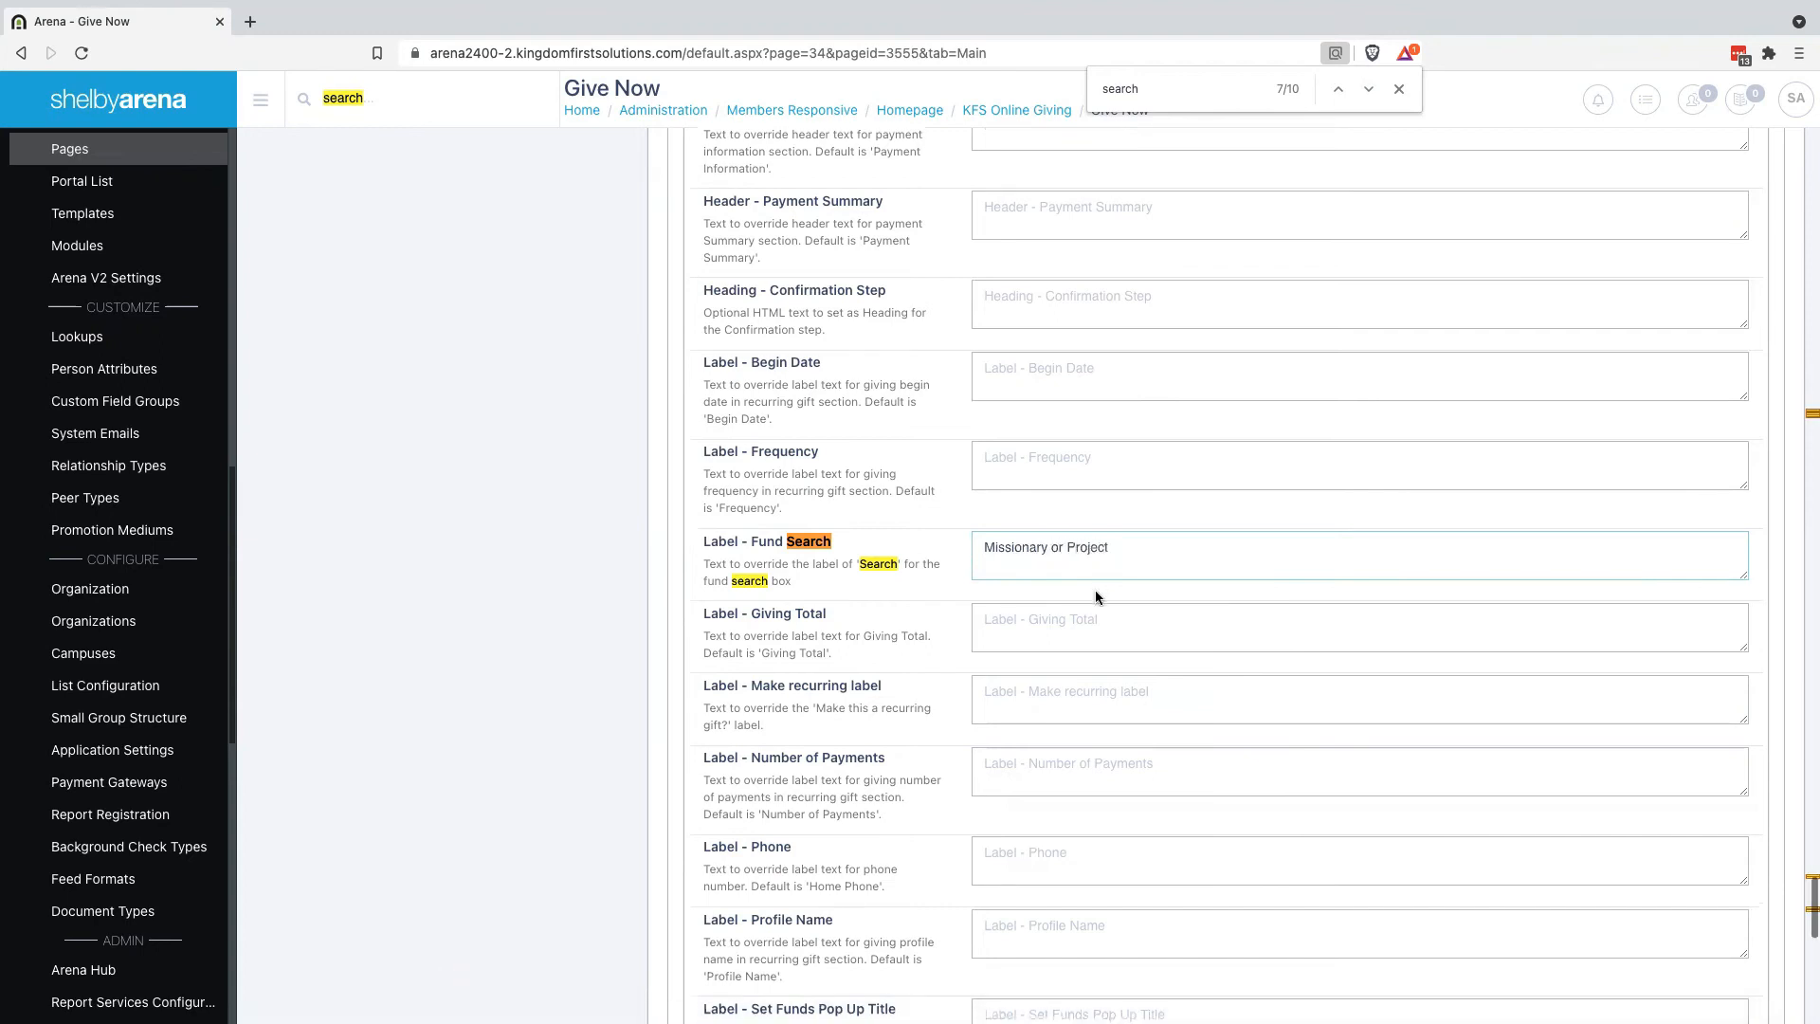
pyautogui.click(982, 546)
pyautogui.write('Search for')
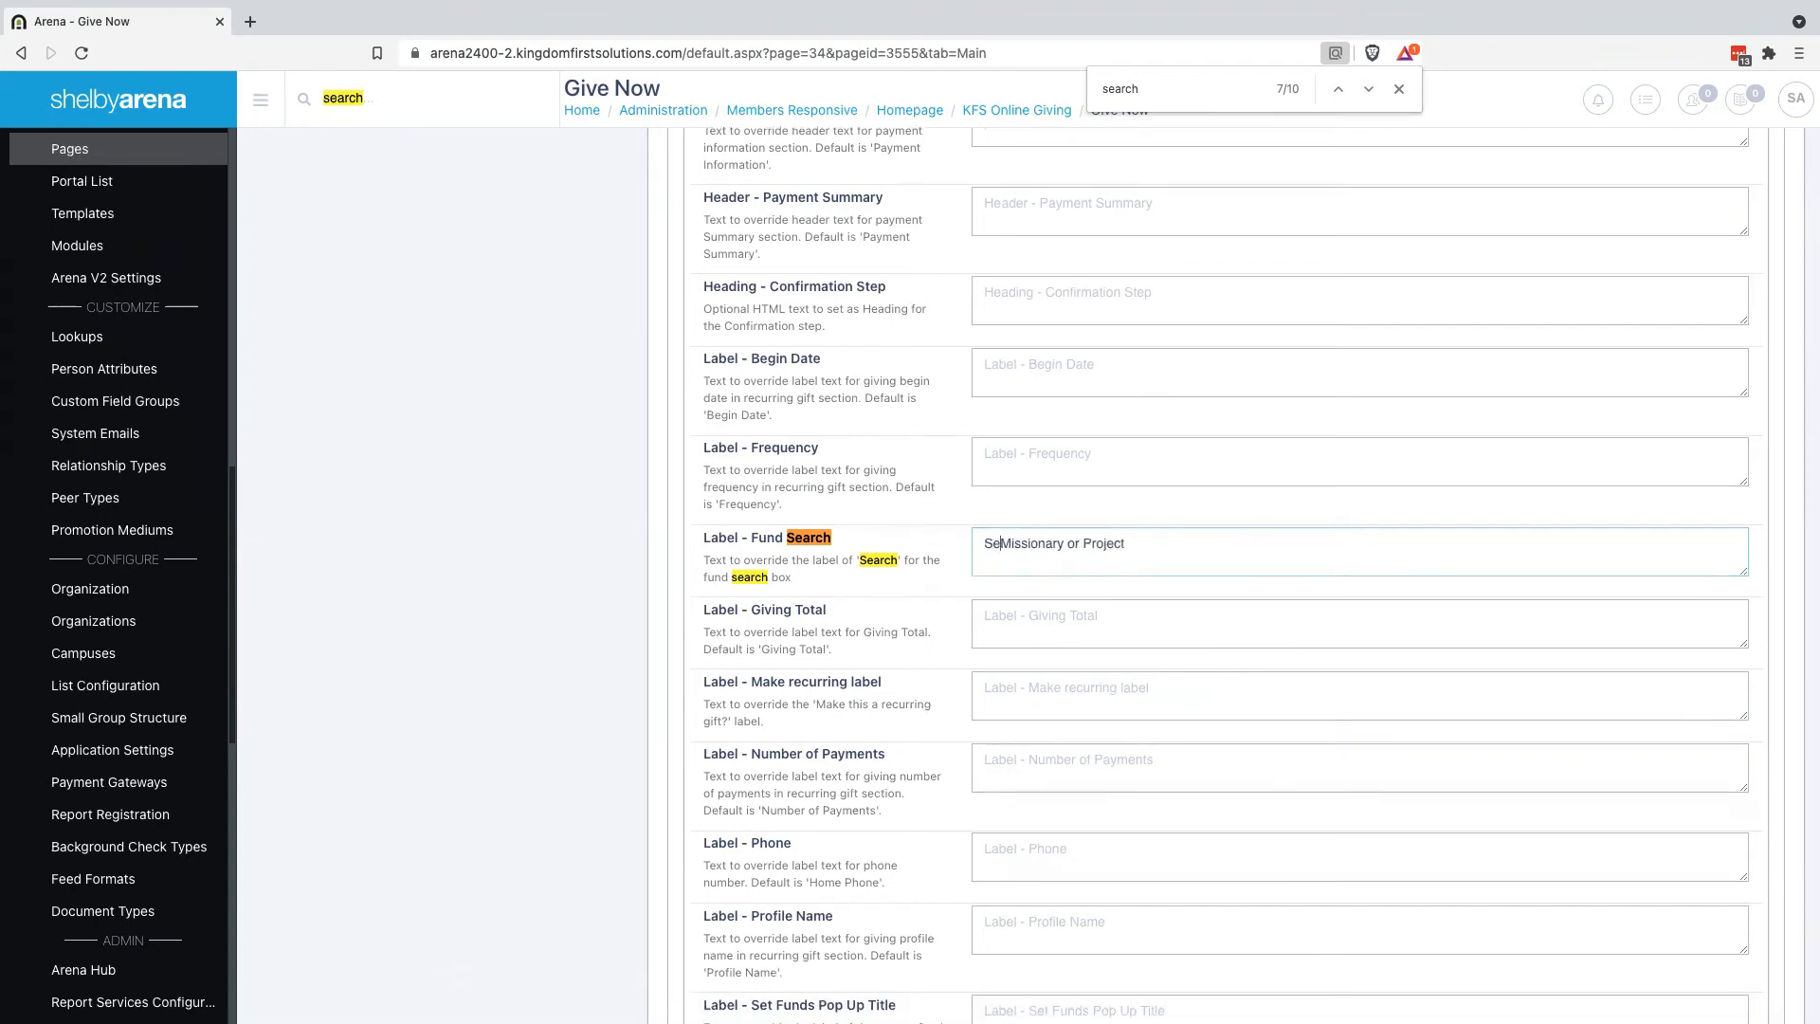
pyautogui.scroll(-6, 1263, 644)
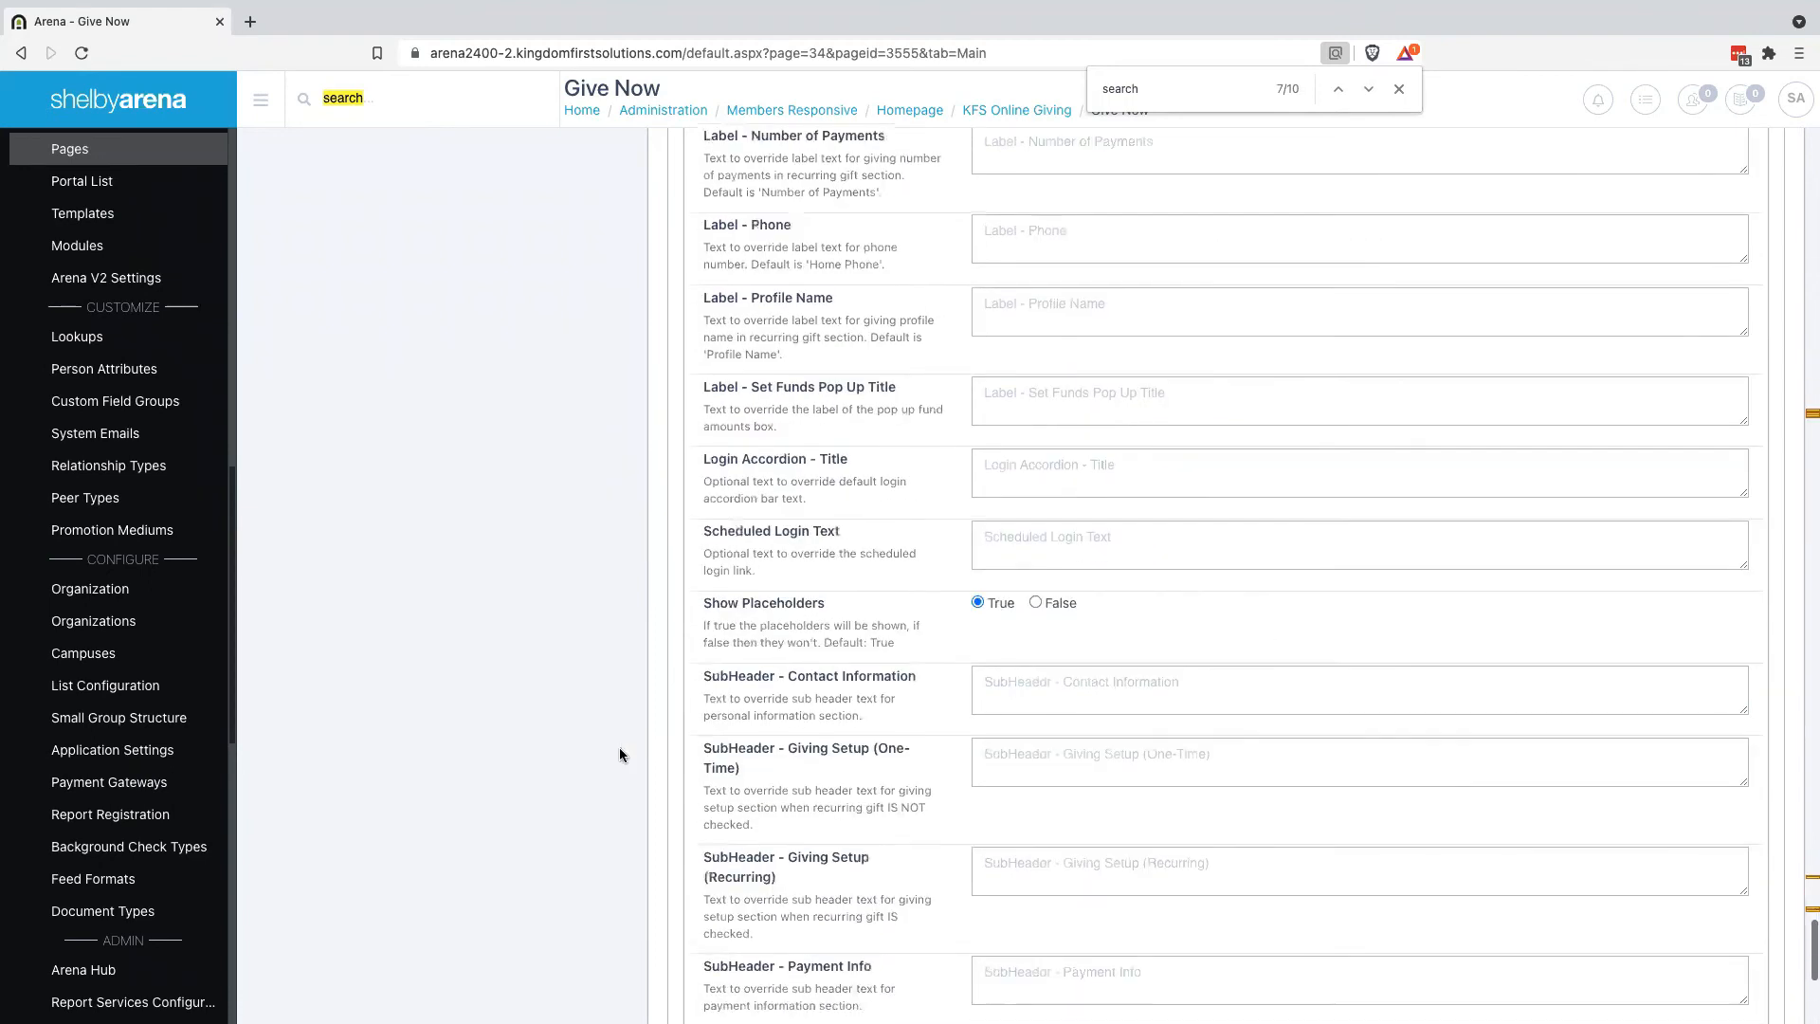
pyautogui.scroll(-8, 726, 806)
pyautogui.click(727, 802)
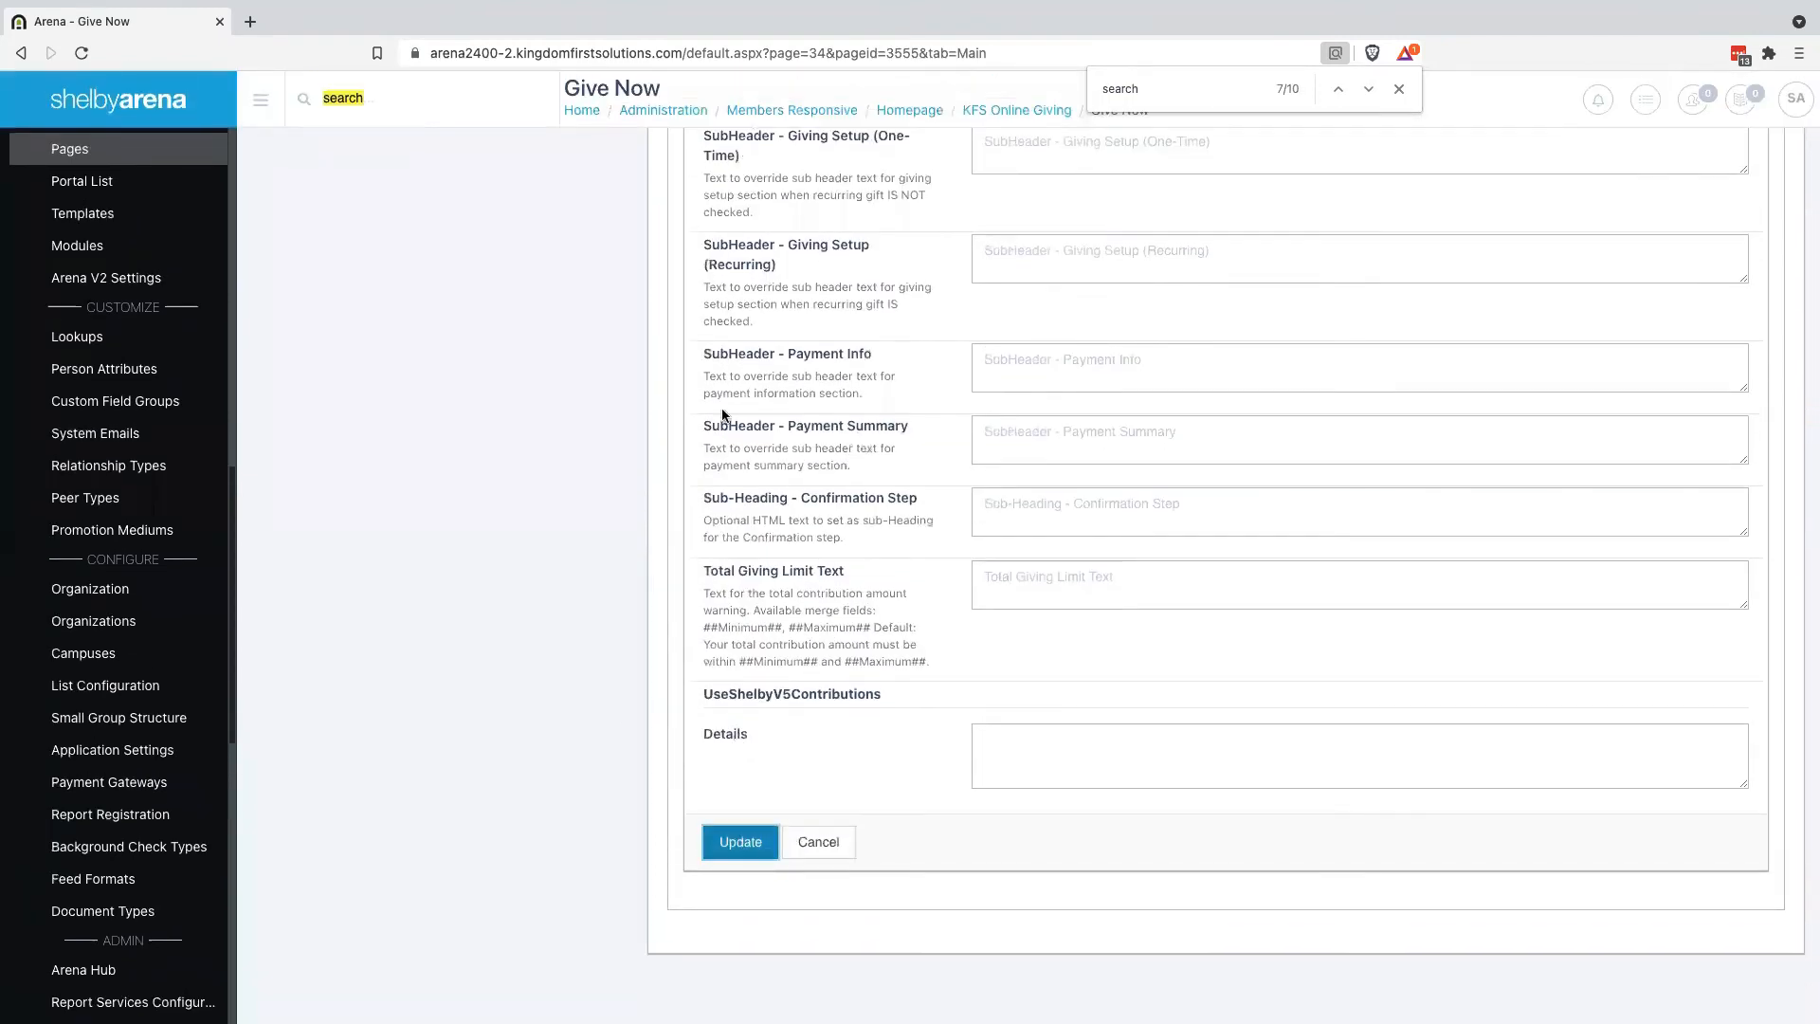
pyautogui.hotkey('ctrl', 'Right')
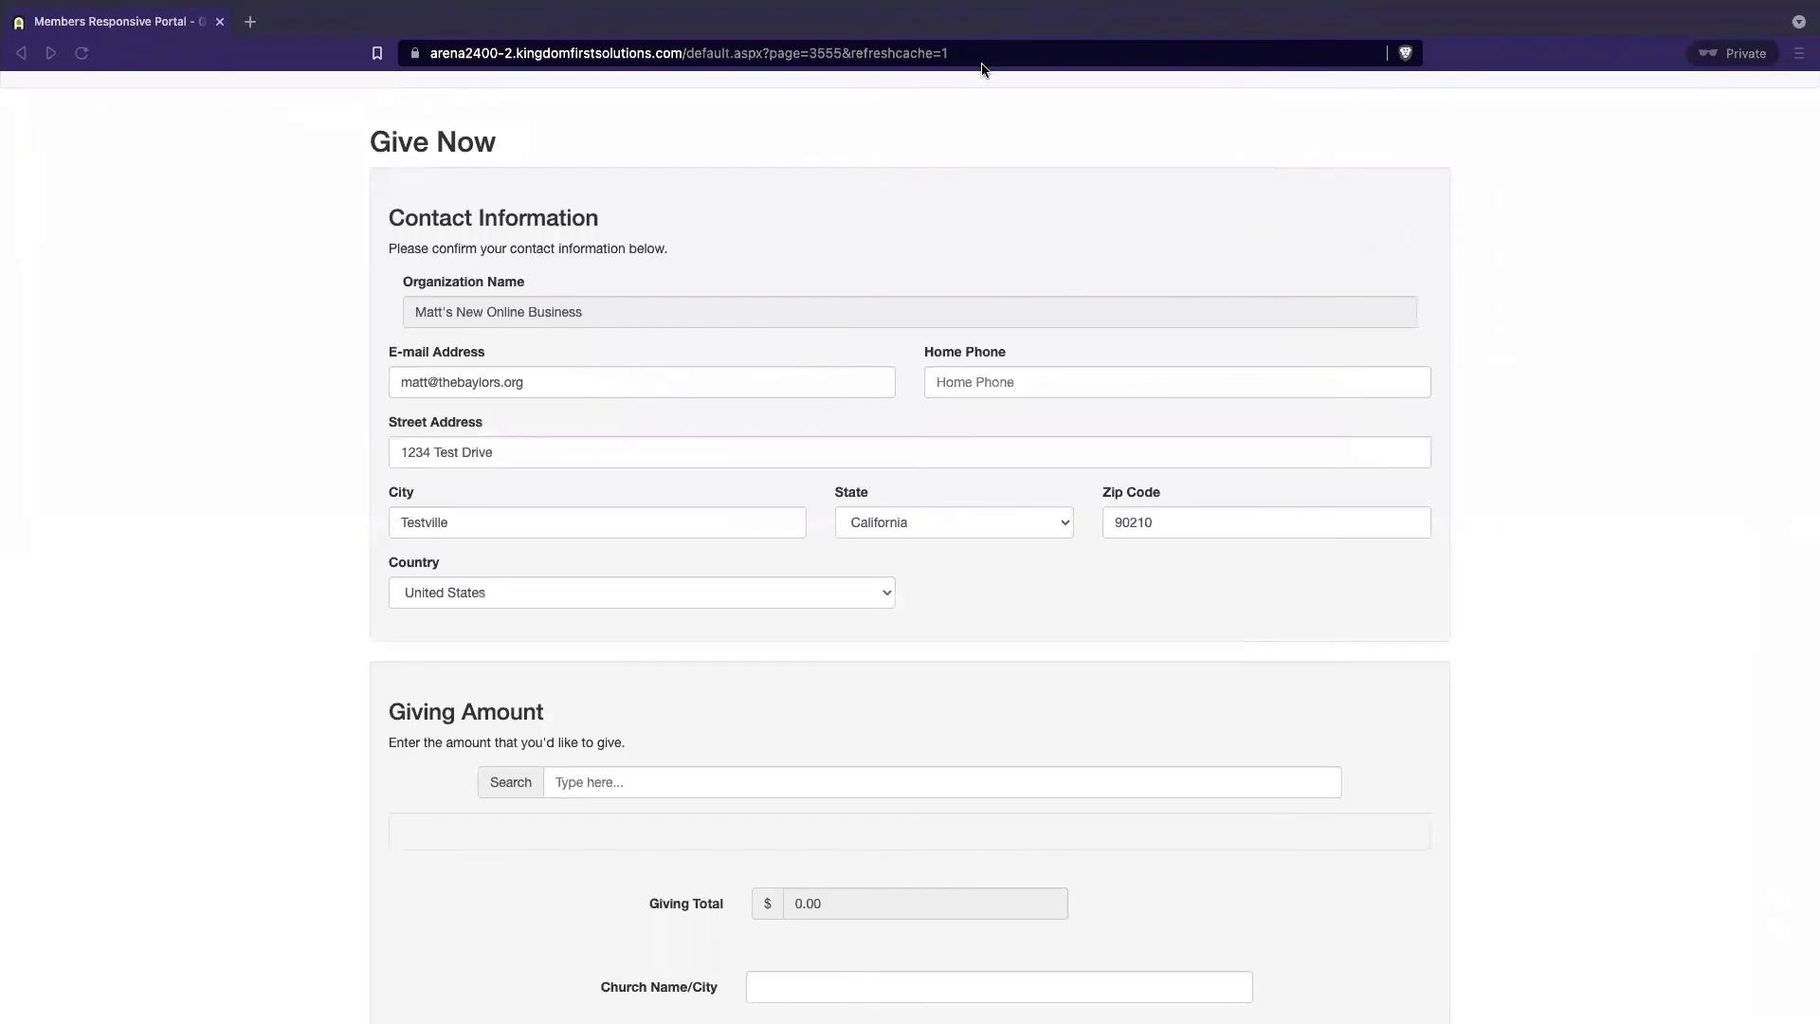
# Reload the public Give Now page to check the new search label, then return to the admin window
pyautogui.click(990, 56)
pyautogui.press('Return')
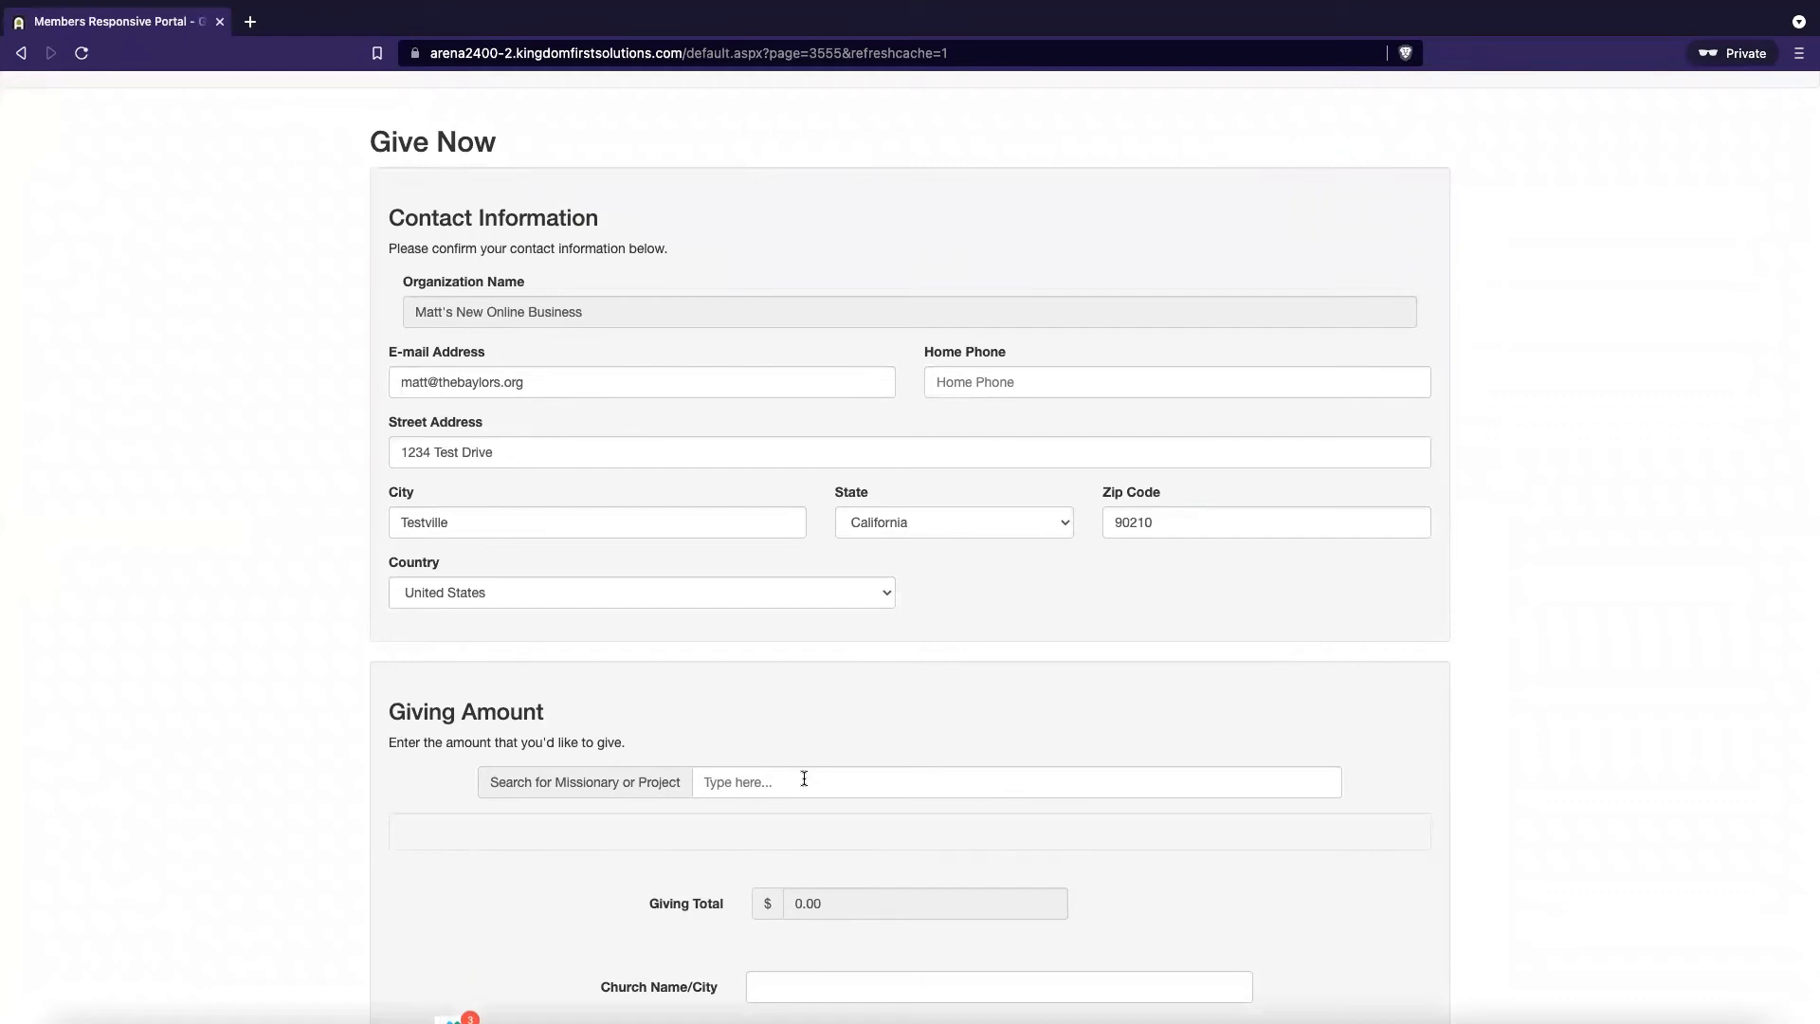
pyautogui.hotkey('ctrl', 'Left')
pyautogui.hotkey('ctrl', 'Left')
pyautogui.hotkey('ctrl', 'Right')
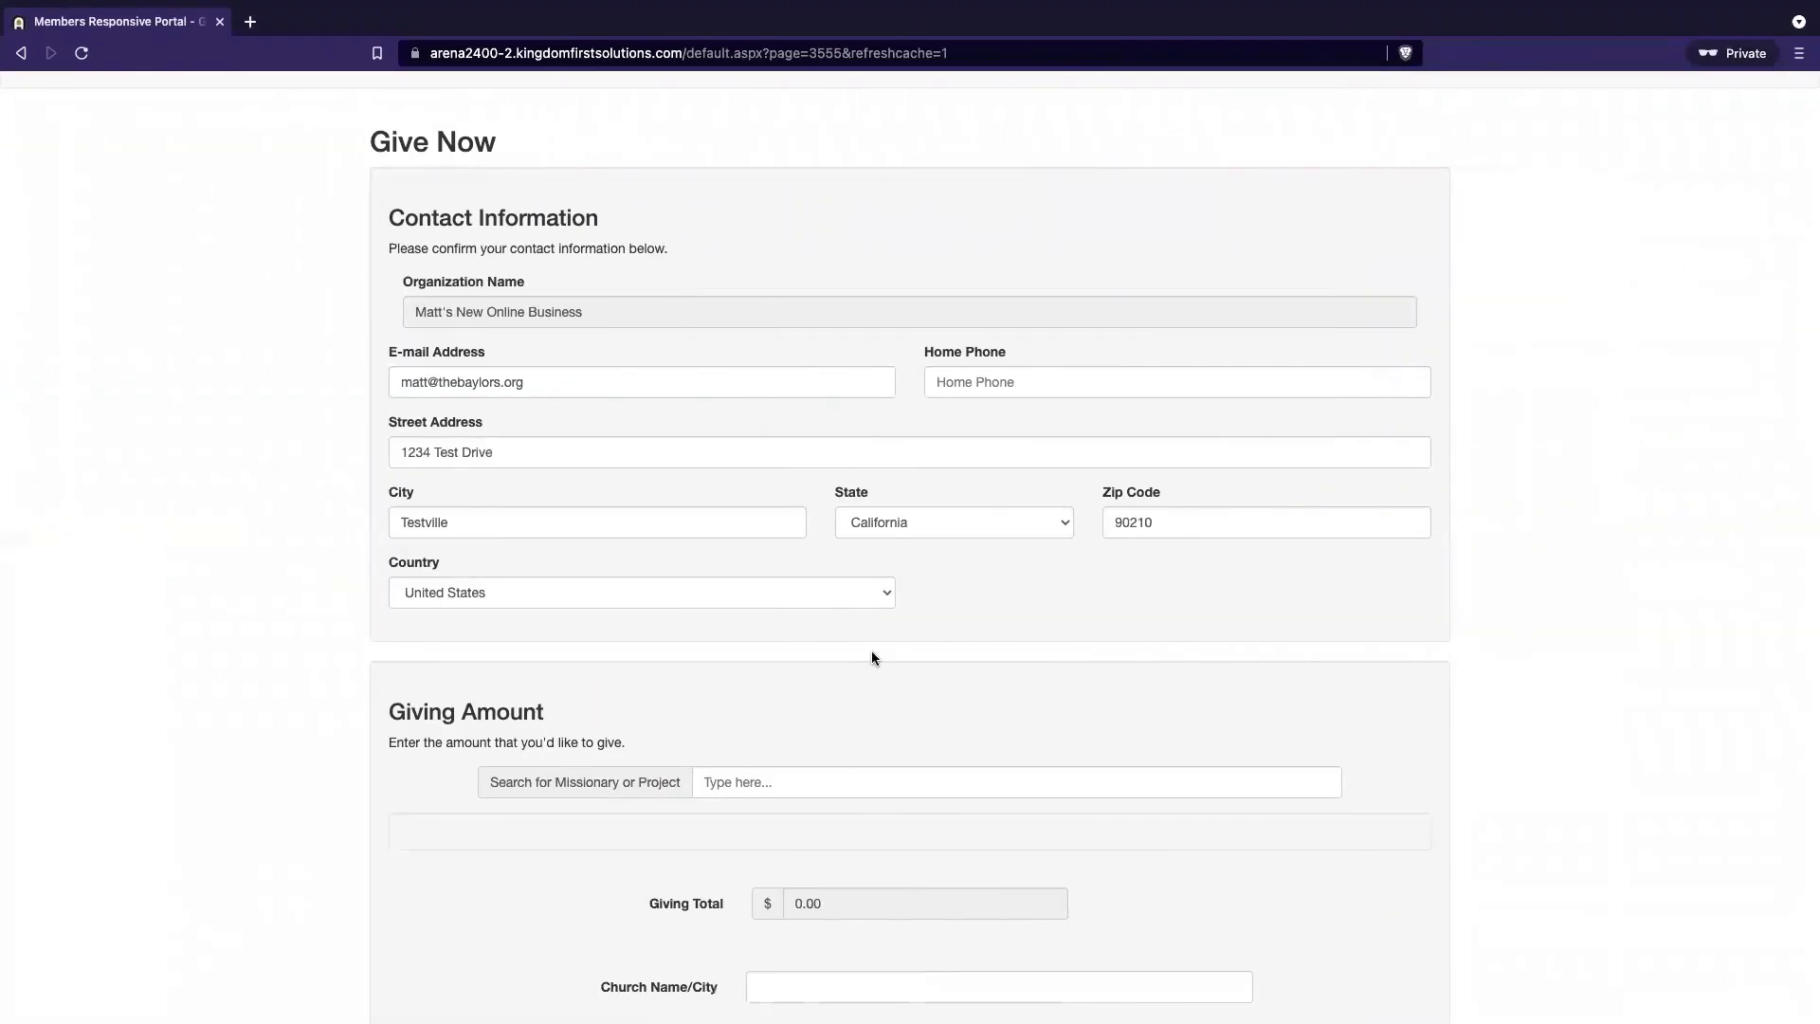
pyautogui.hotkey('ctrl', 'Left')
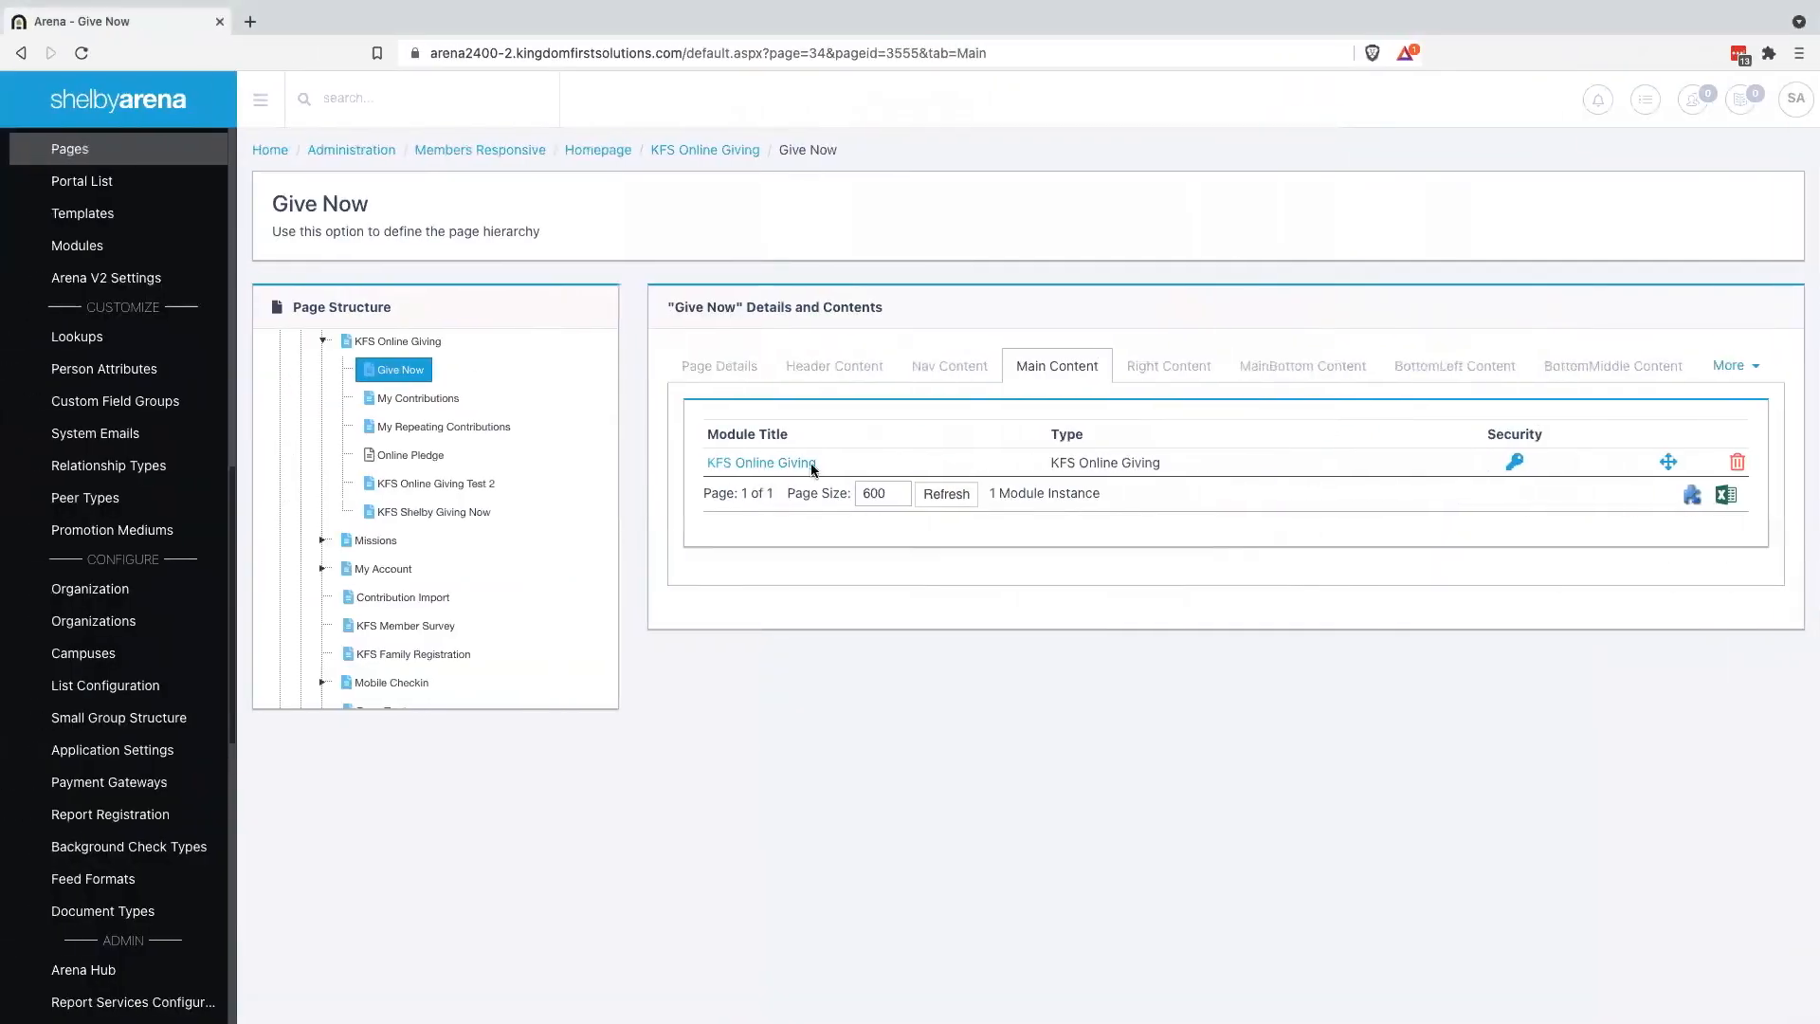
# Set Enable Fund Search to False in the KFS Online Giving module settings
pyautogui.click(787, 464)
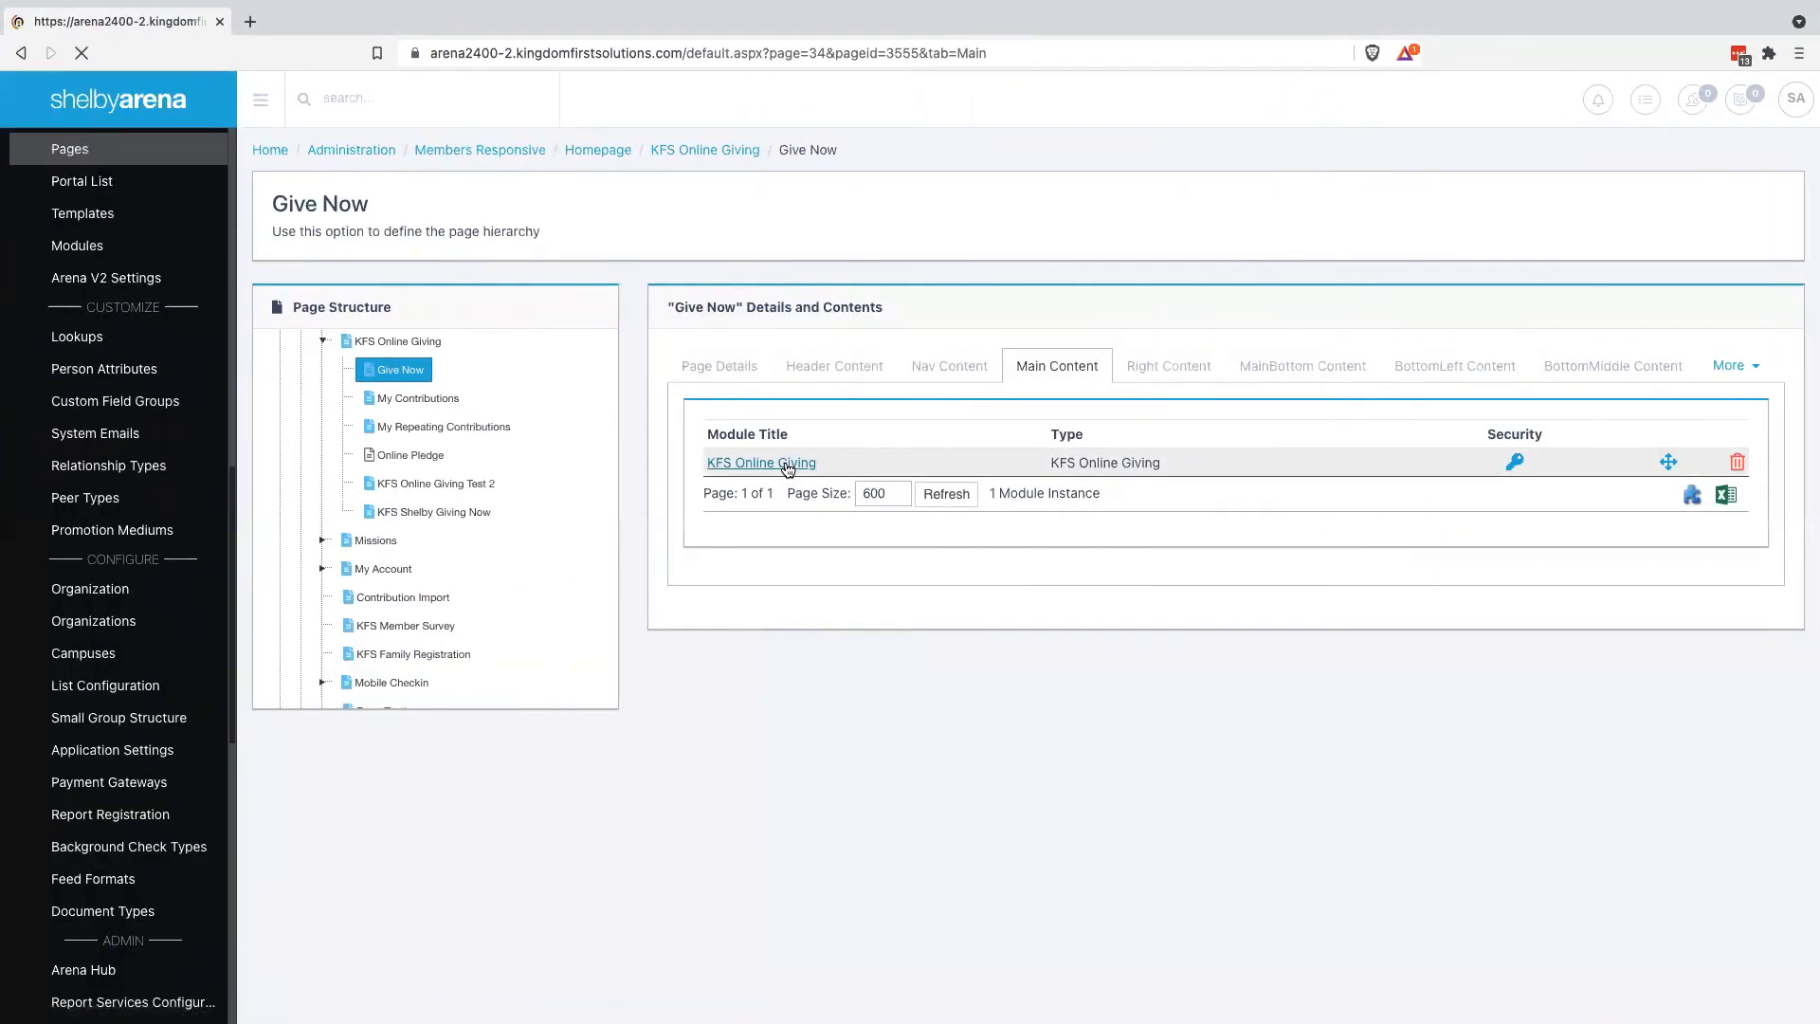
pyautogui.scroll(-15, 866, 873)
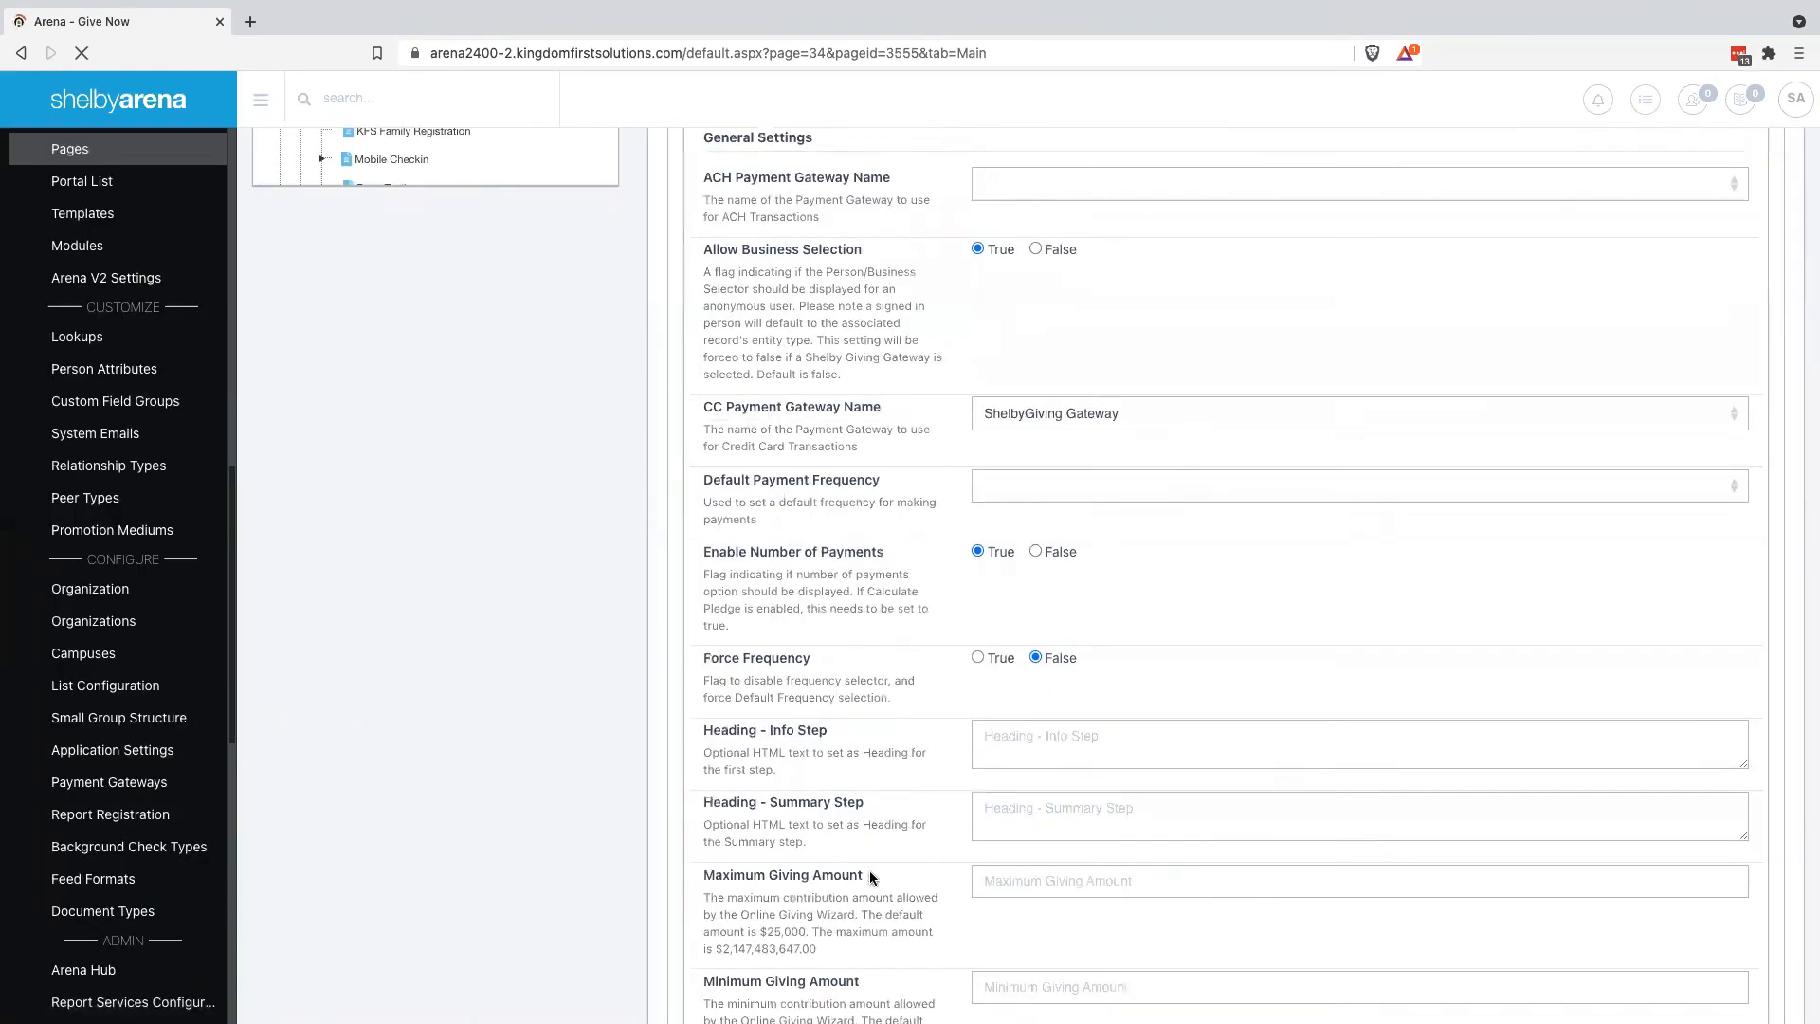
pyautogui.scroll(-20, 870, 877)
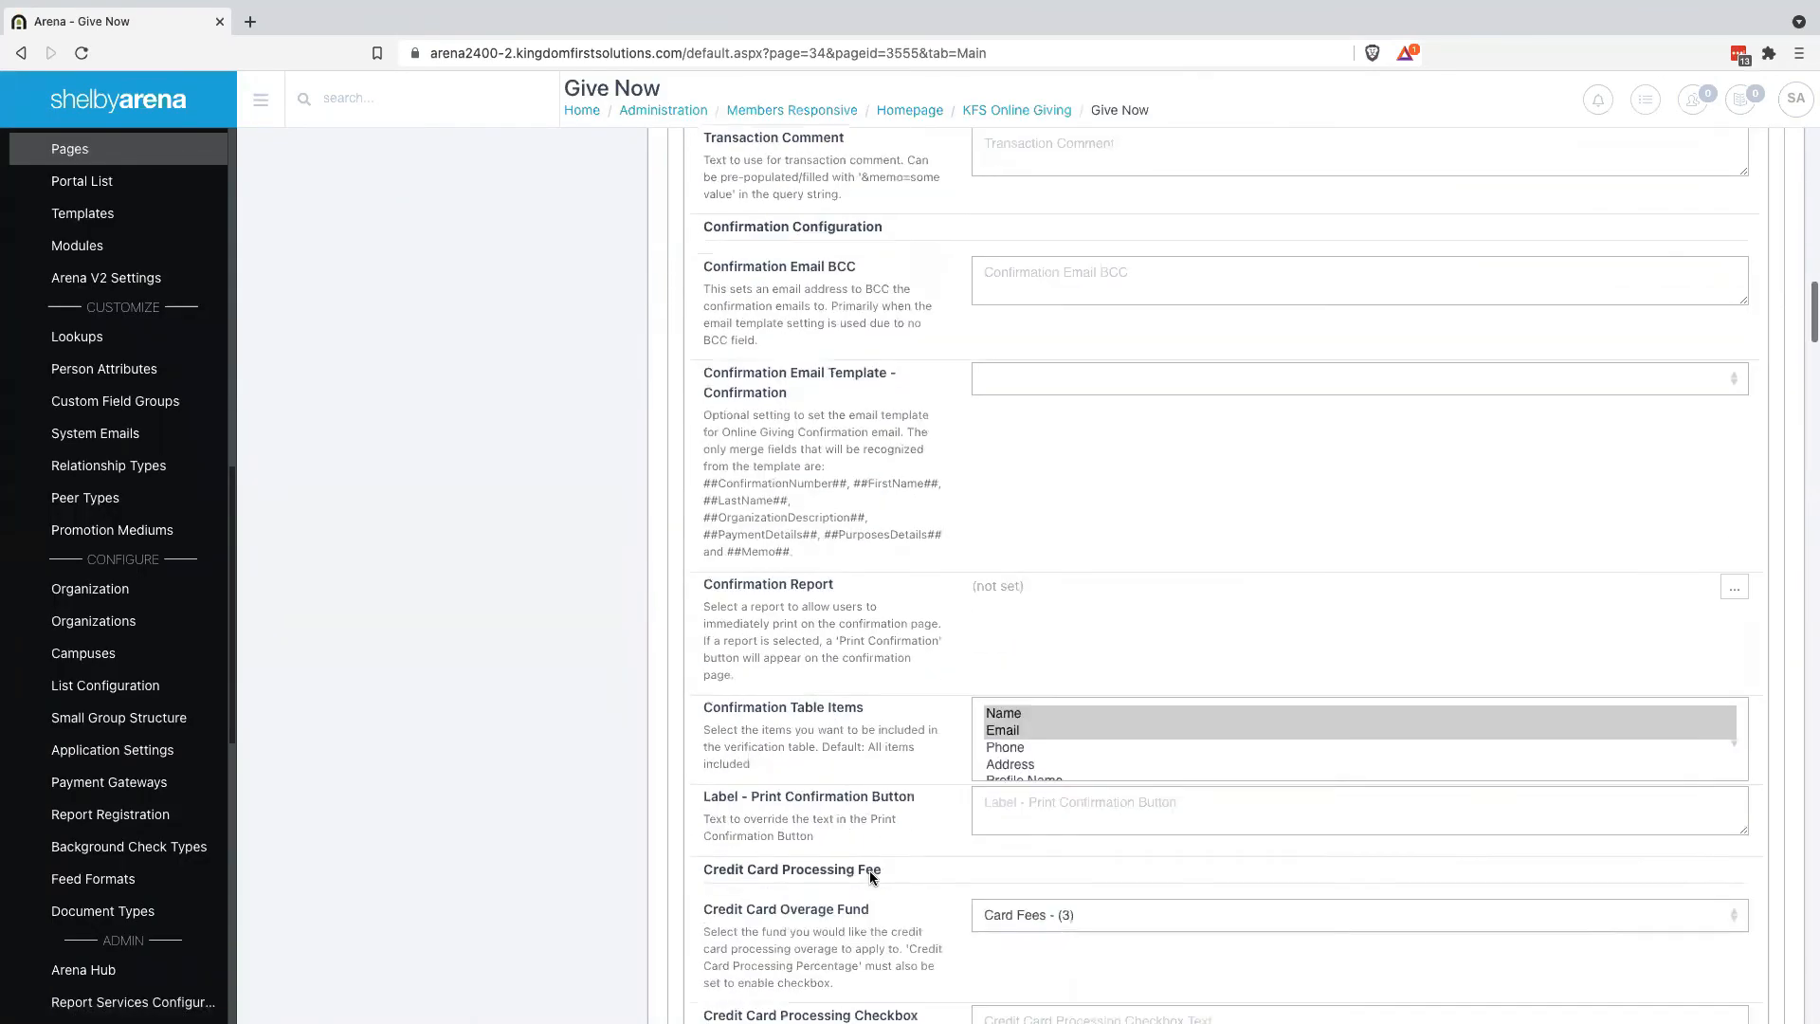
pyautogui.scroll(-6, 871, 877)
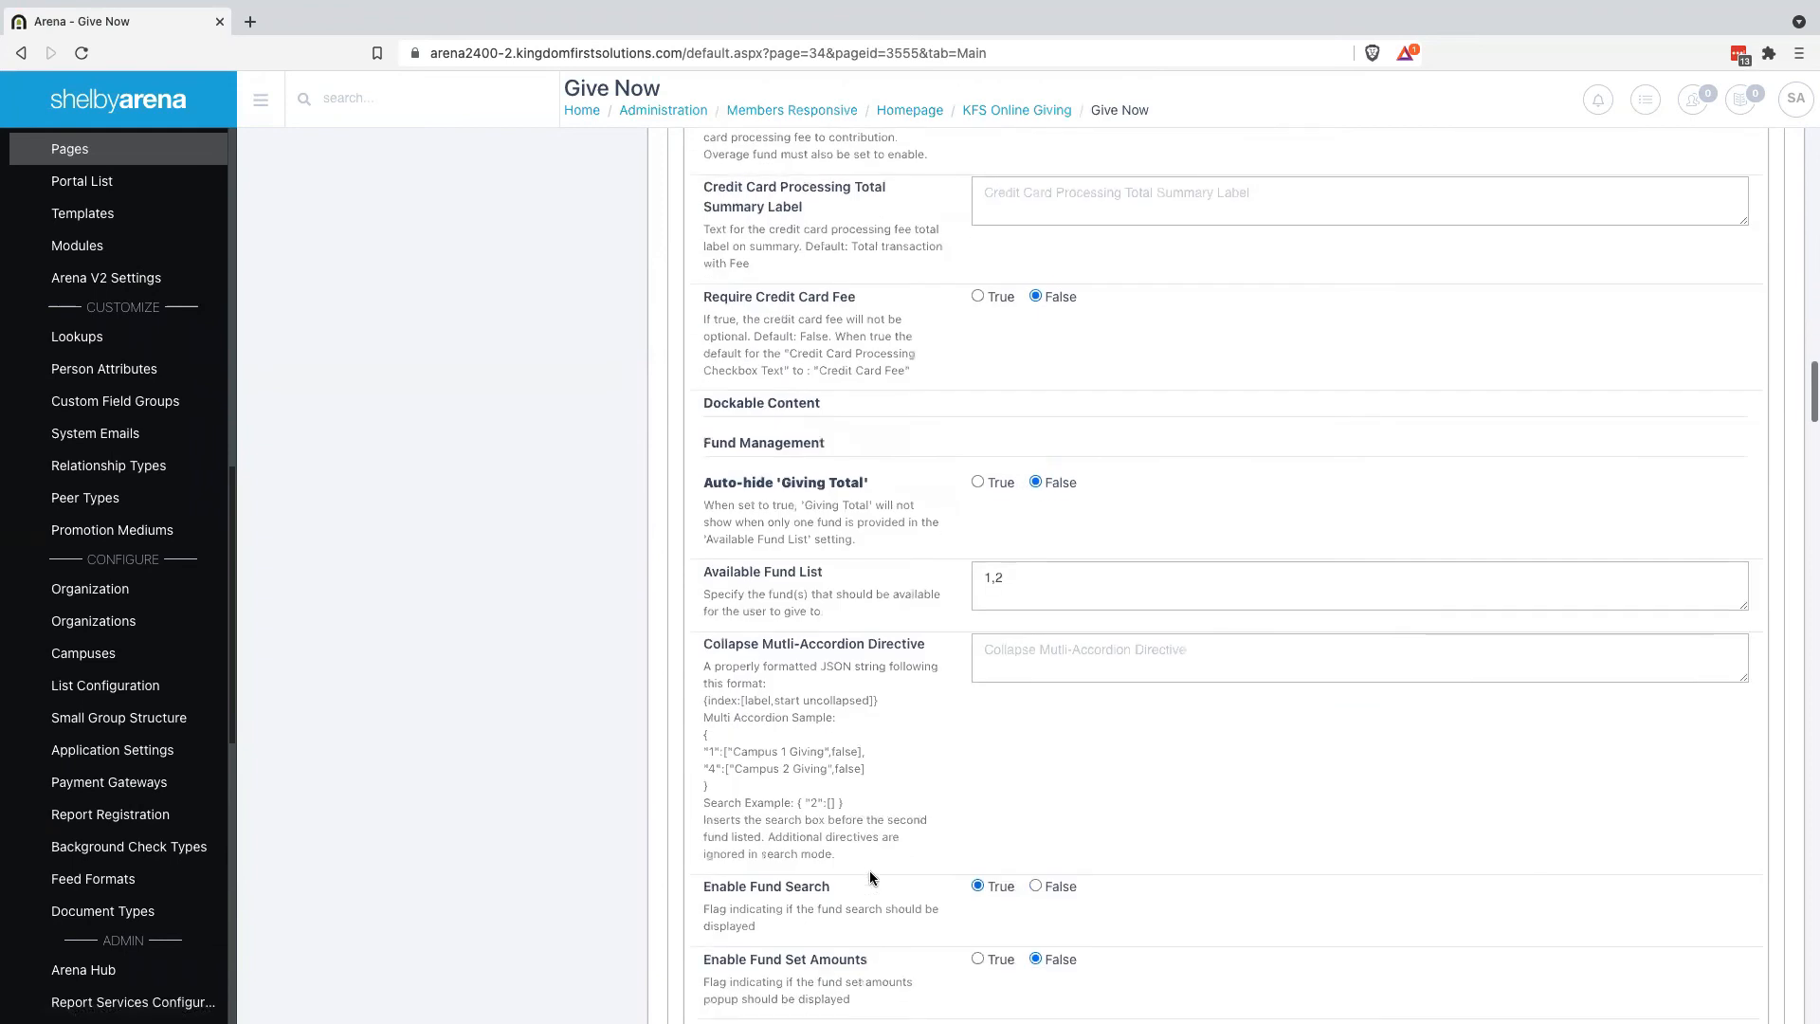
pyautogui.scroll(-2, 870, 877)
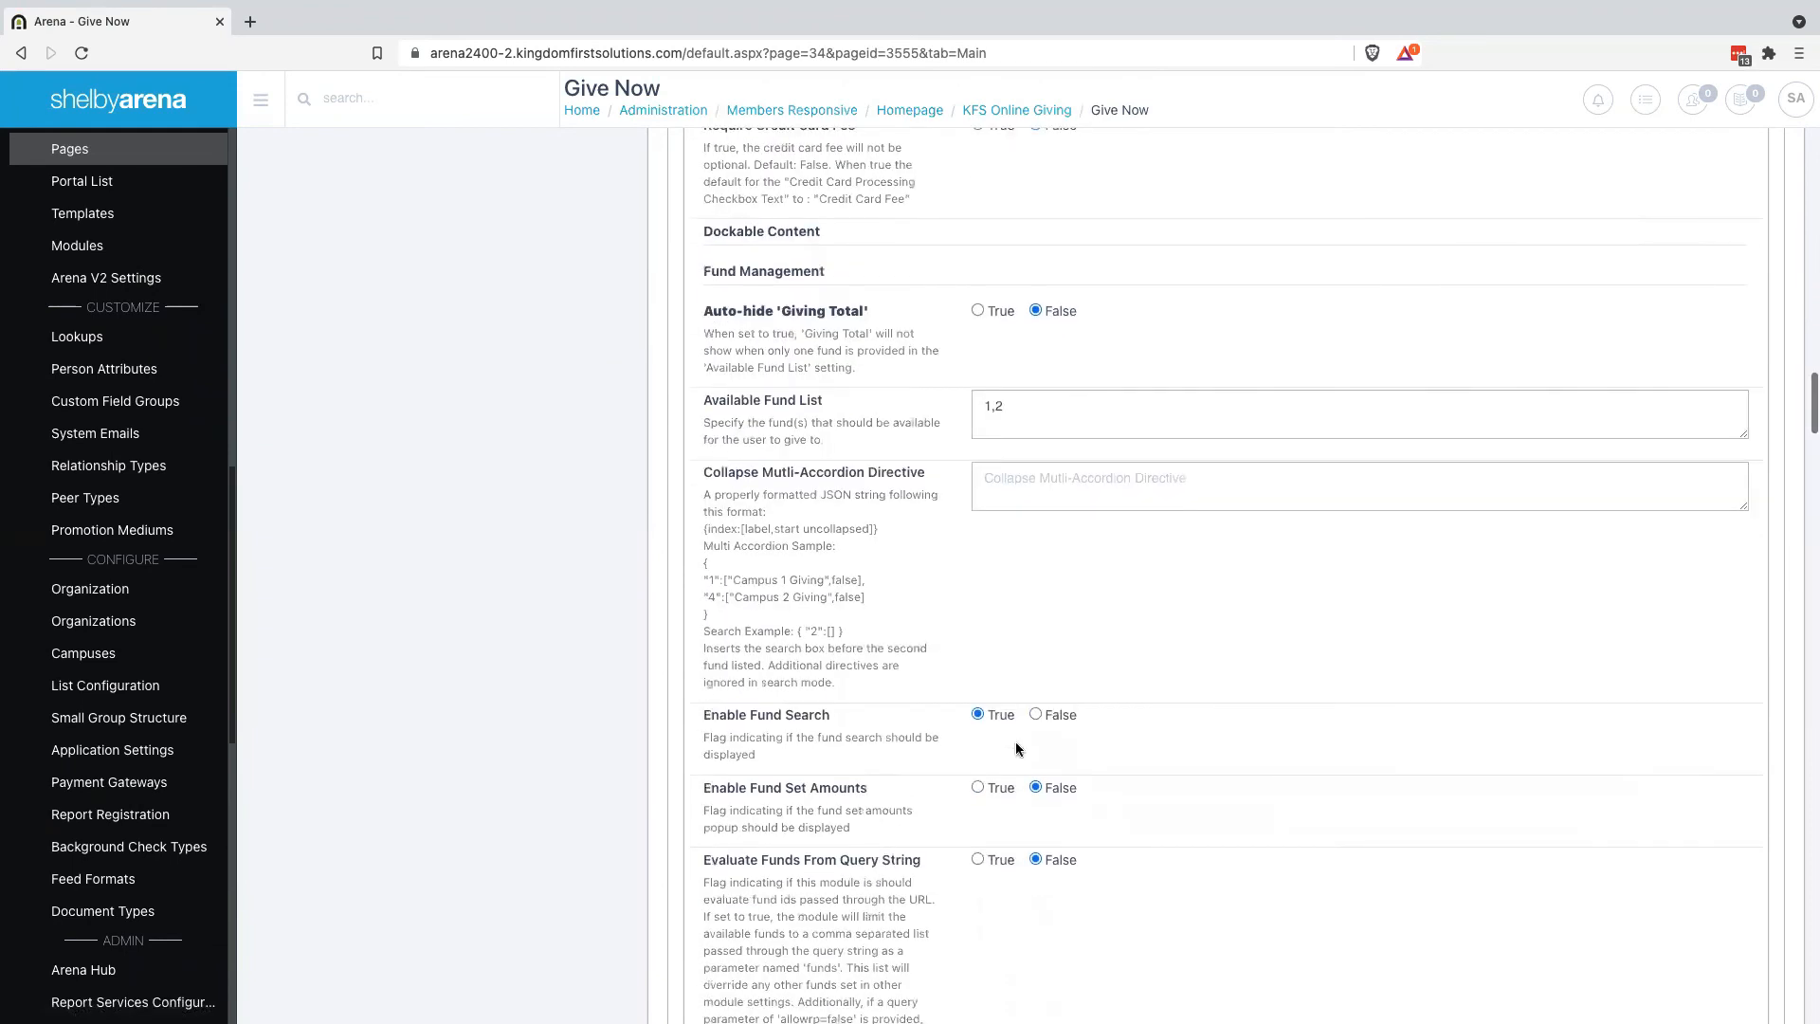
pyautogui.click(1054, 717)
# Highlight the multi-accordion directive setting and its sample JSON format
pyautogui.moveTo(721, 479); pyautogui.dragTo(907, 479)
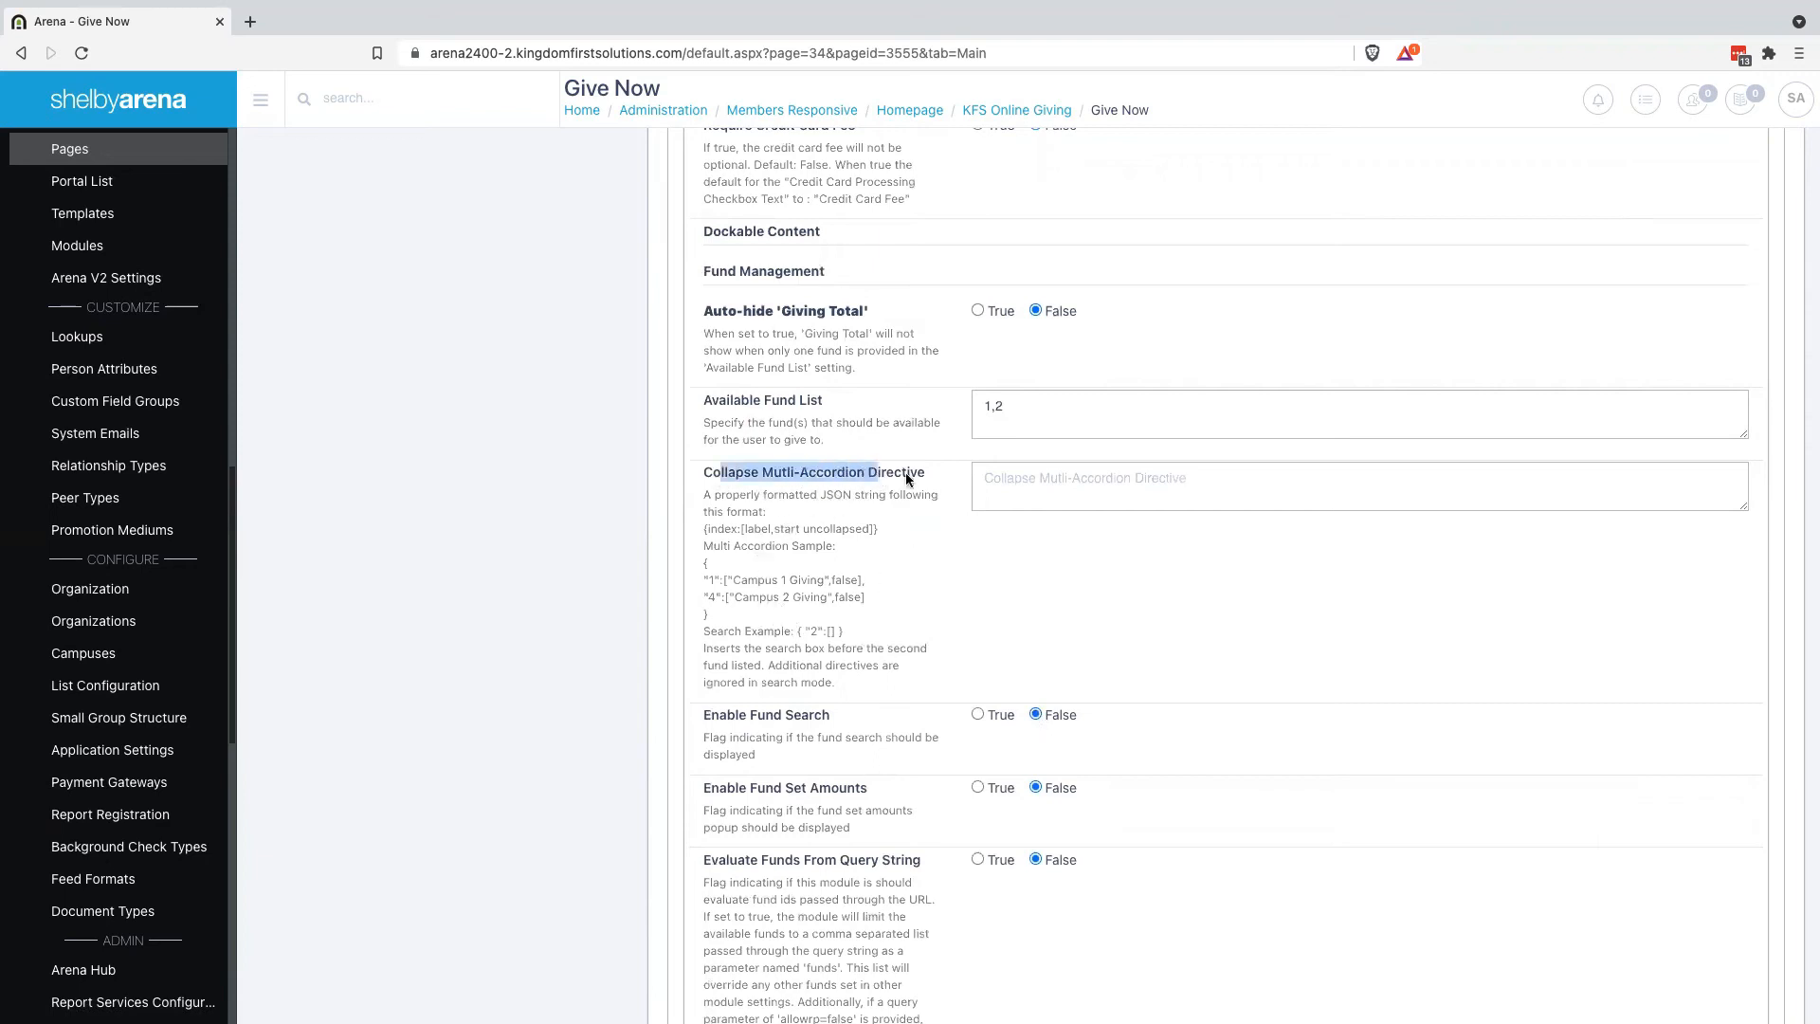
pyautogui.click(915, 476)
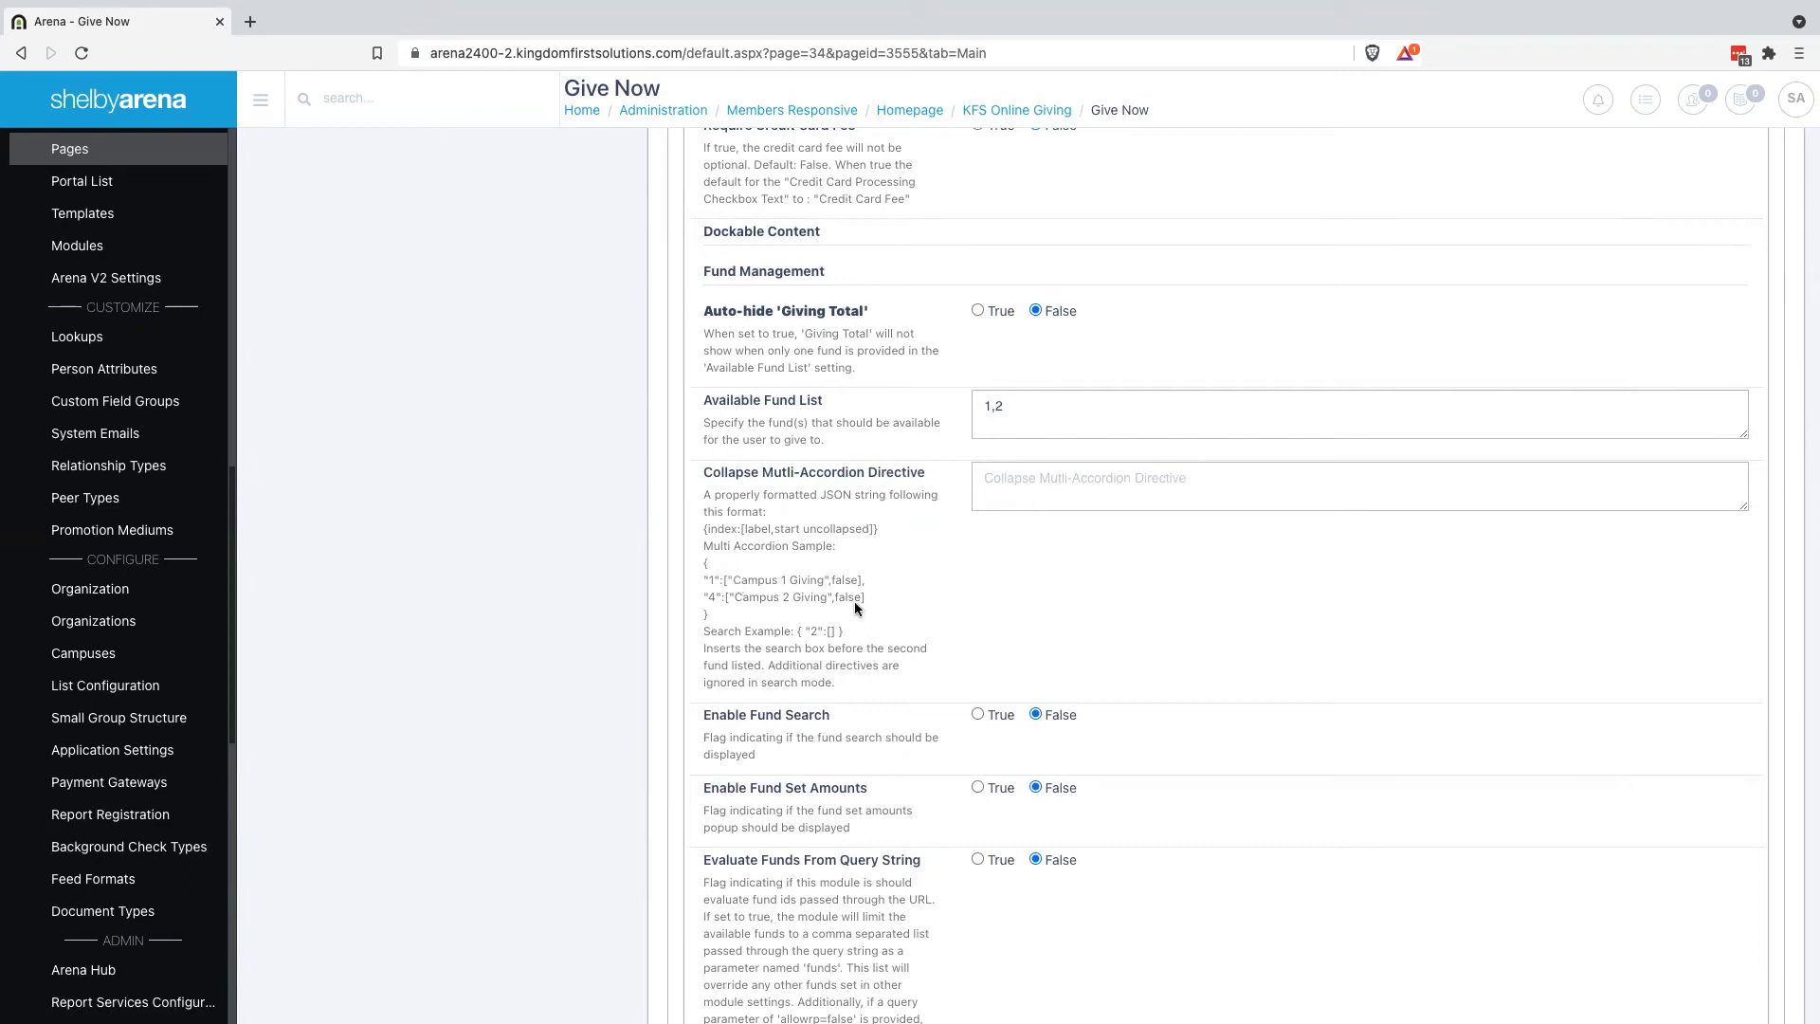
pyautogui.doubleClick(721, 529)
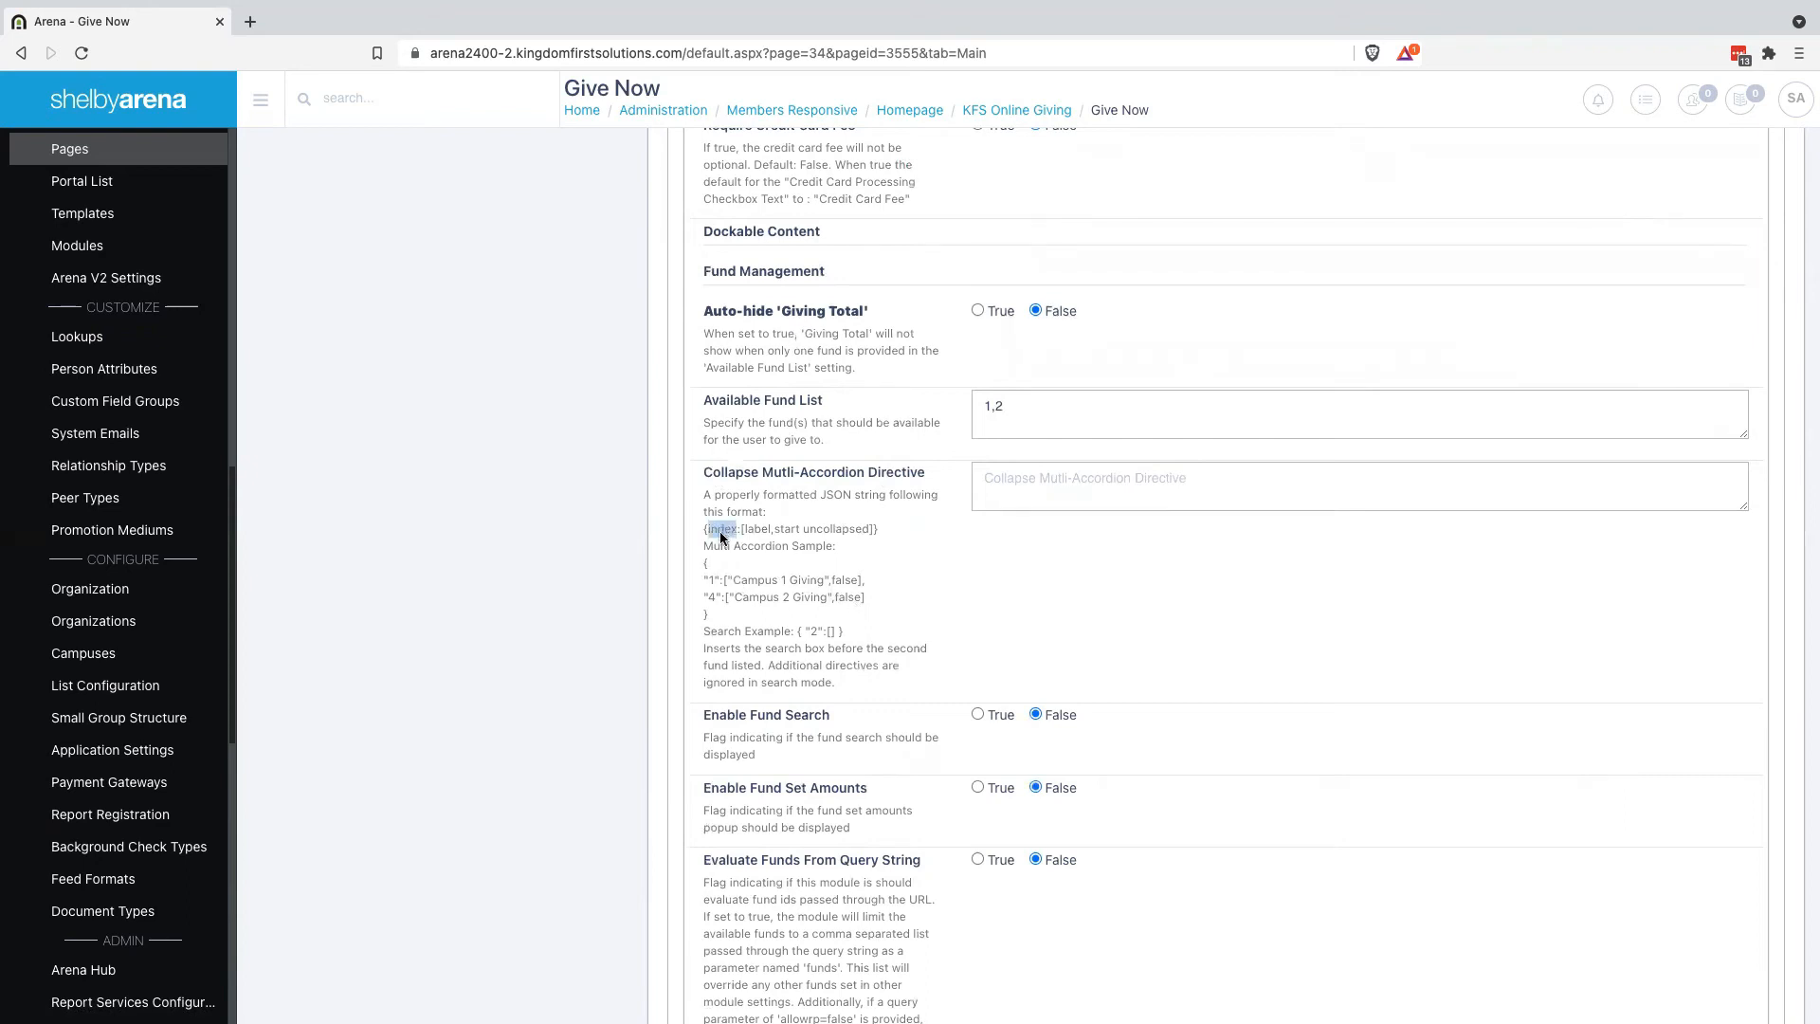
pyautogui.doubleClick(715, 583)
pyautogui.click(718, 587)
pyautogui.moveTo(702, 564); pyautogui.dragTo(771, 615)
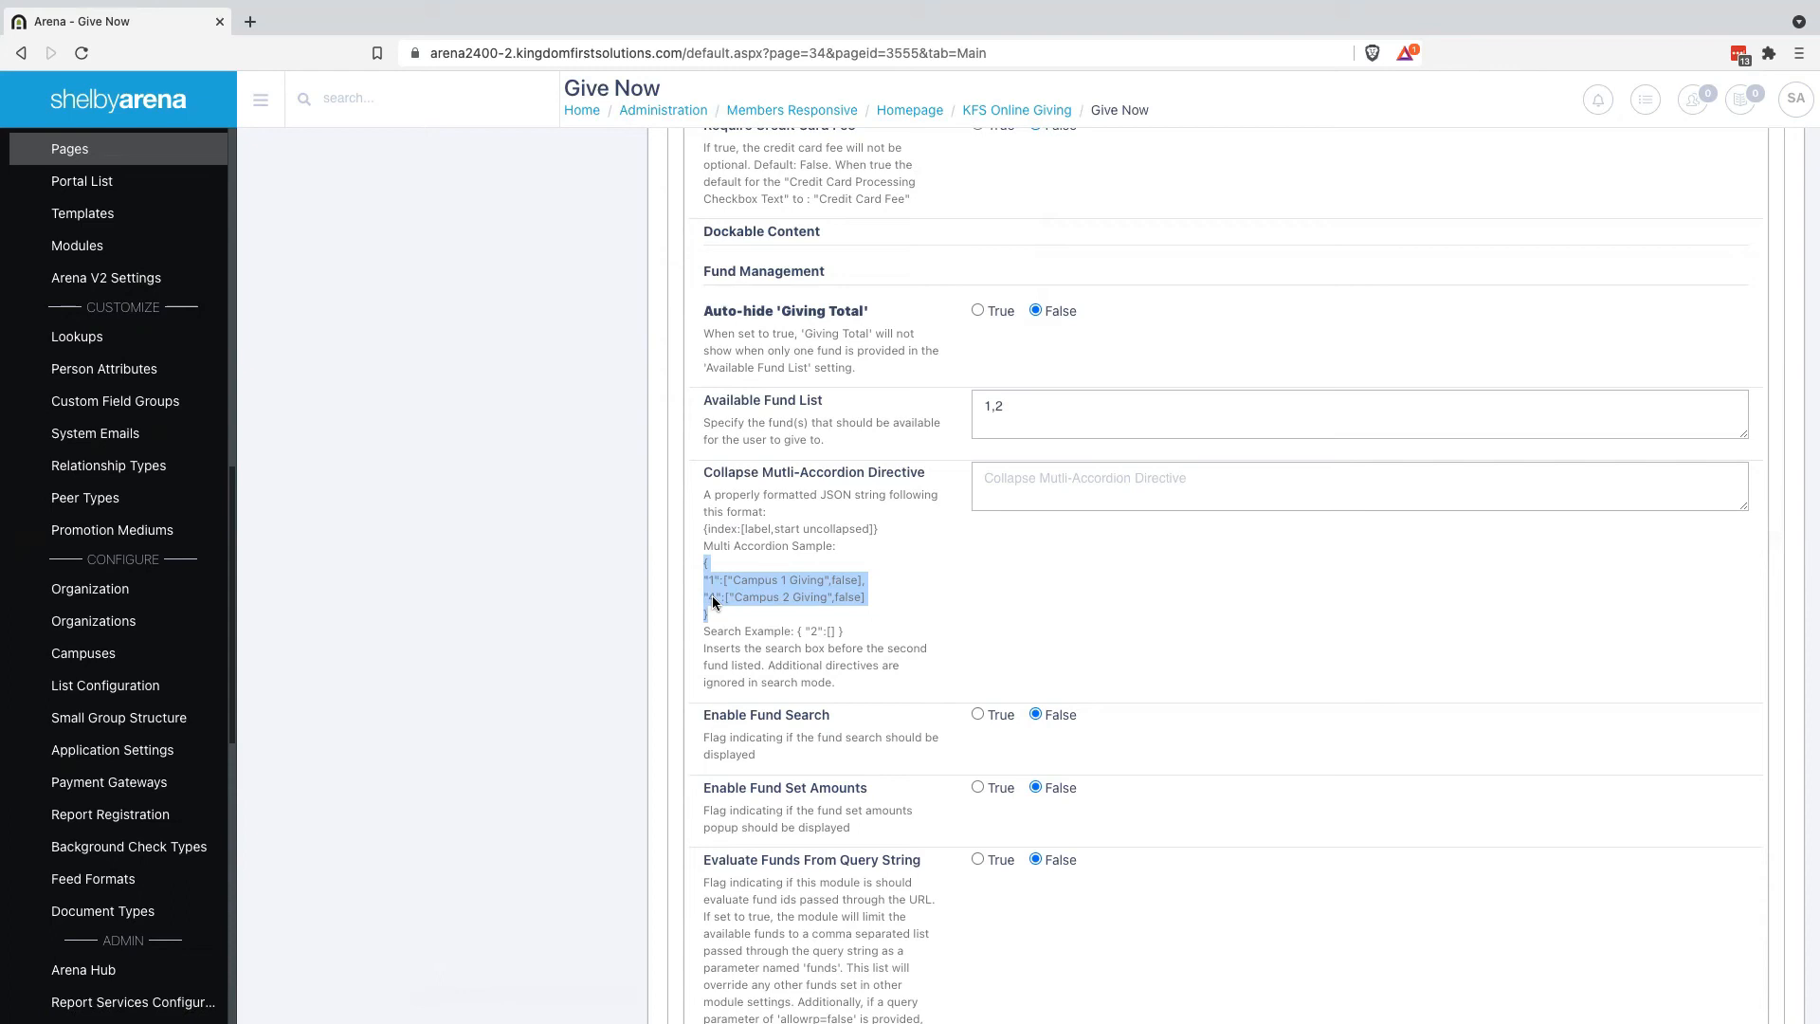
# Select the '1,2' value in Available Fund List, then expand Contributions in the sidebar
pyautogui.tripleClick(1030, 403)
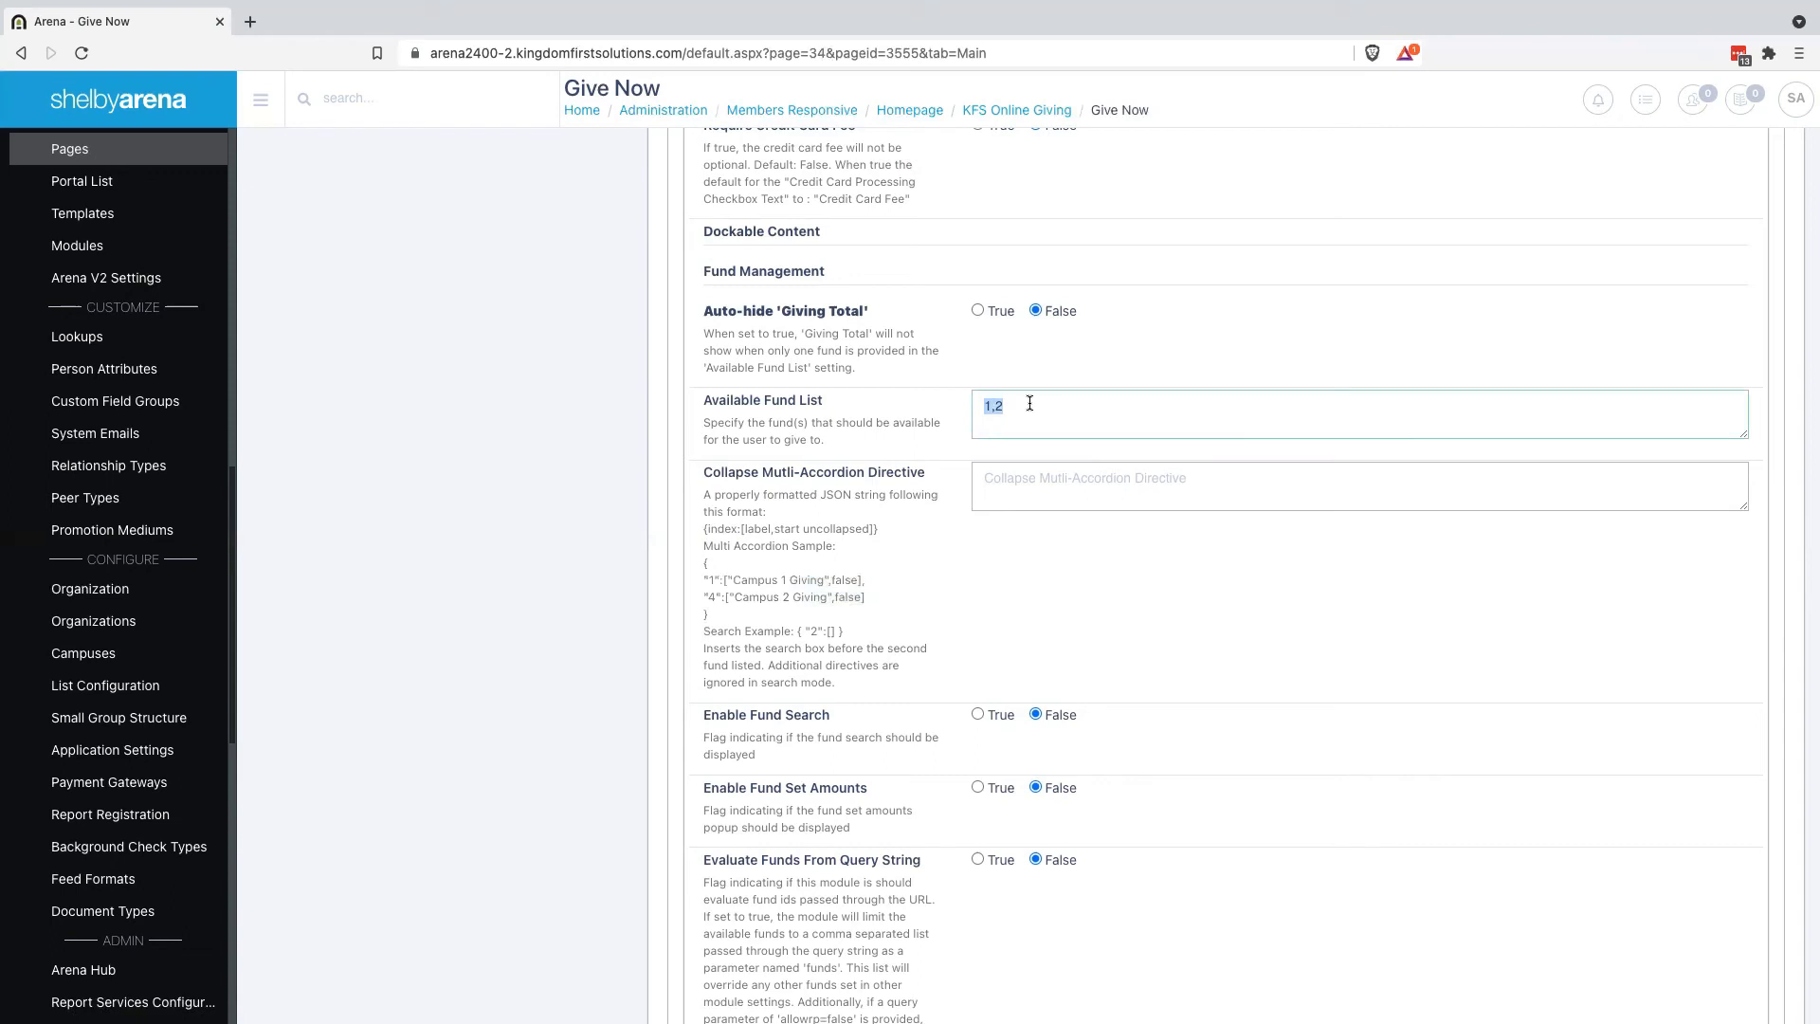
pyautogui.scroll(8, 140, 513)
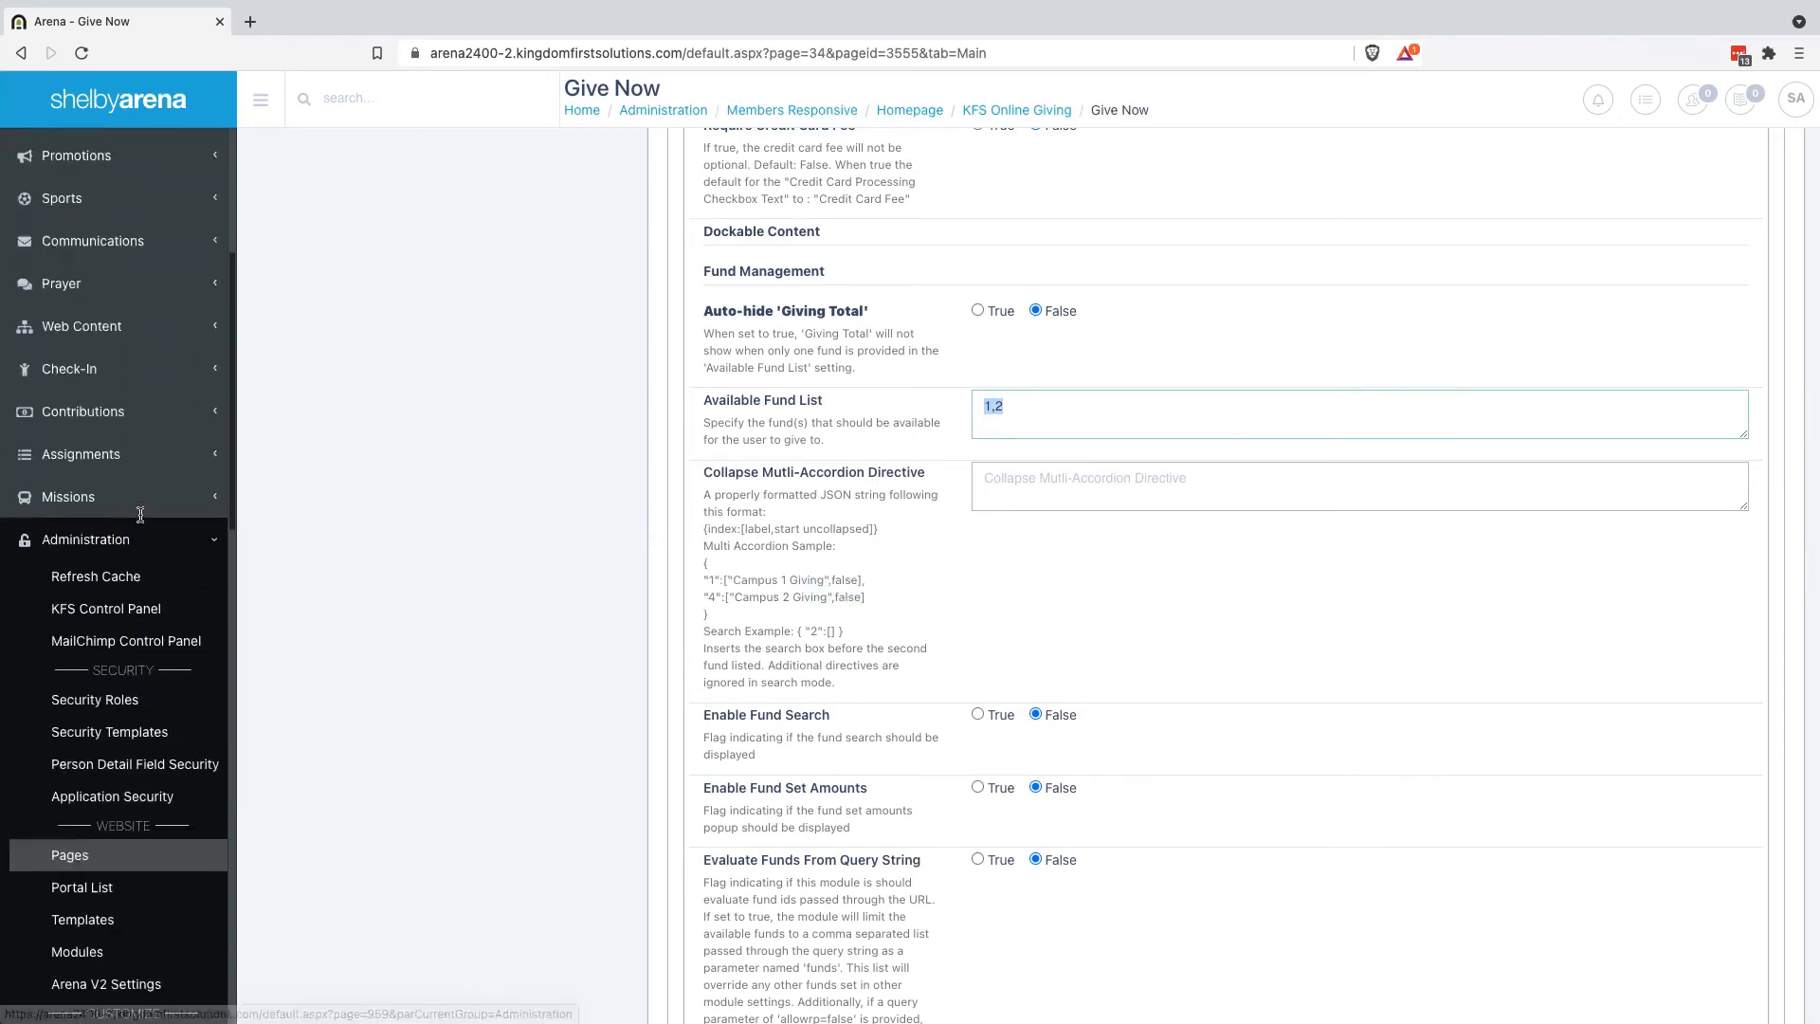
pyautogui.scroll(3, 141, 513)
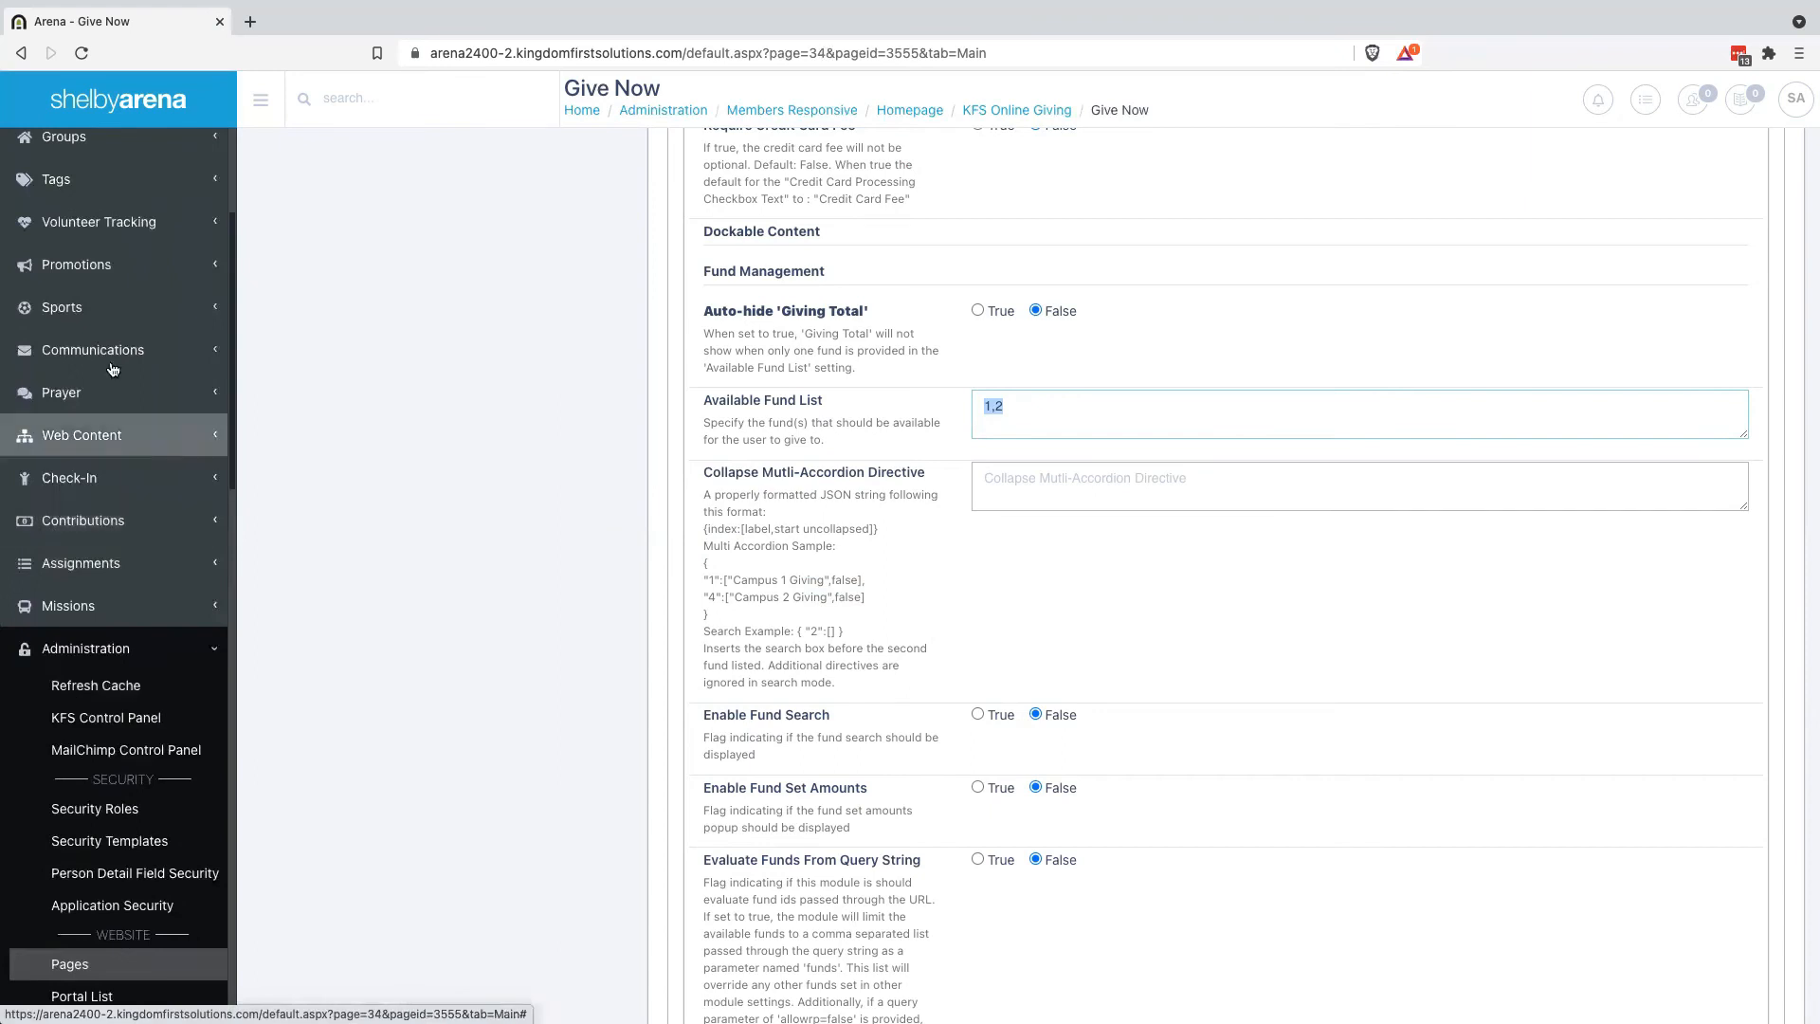
pyautogui.scroll(3, 112, 370)
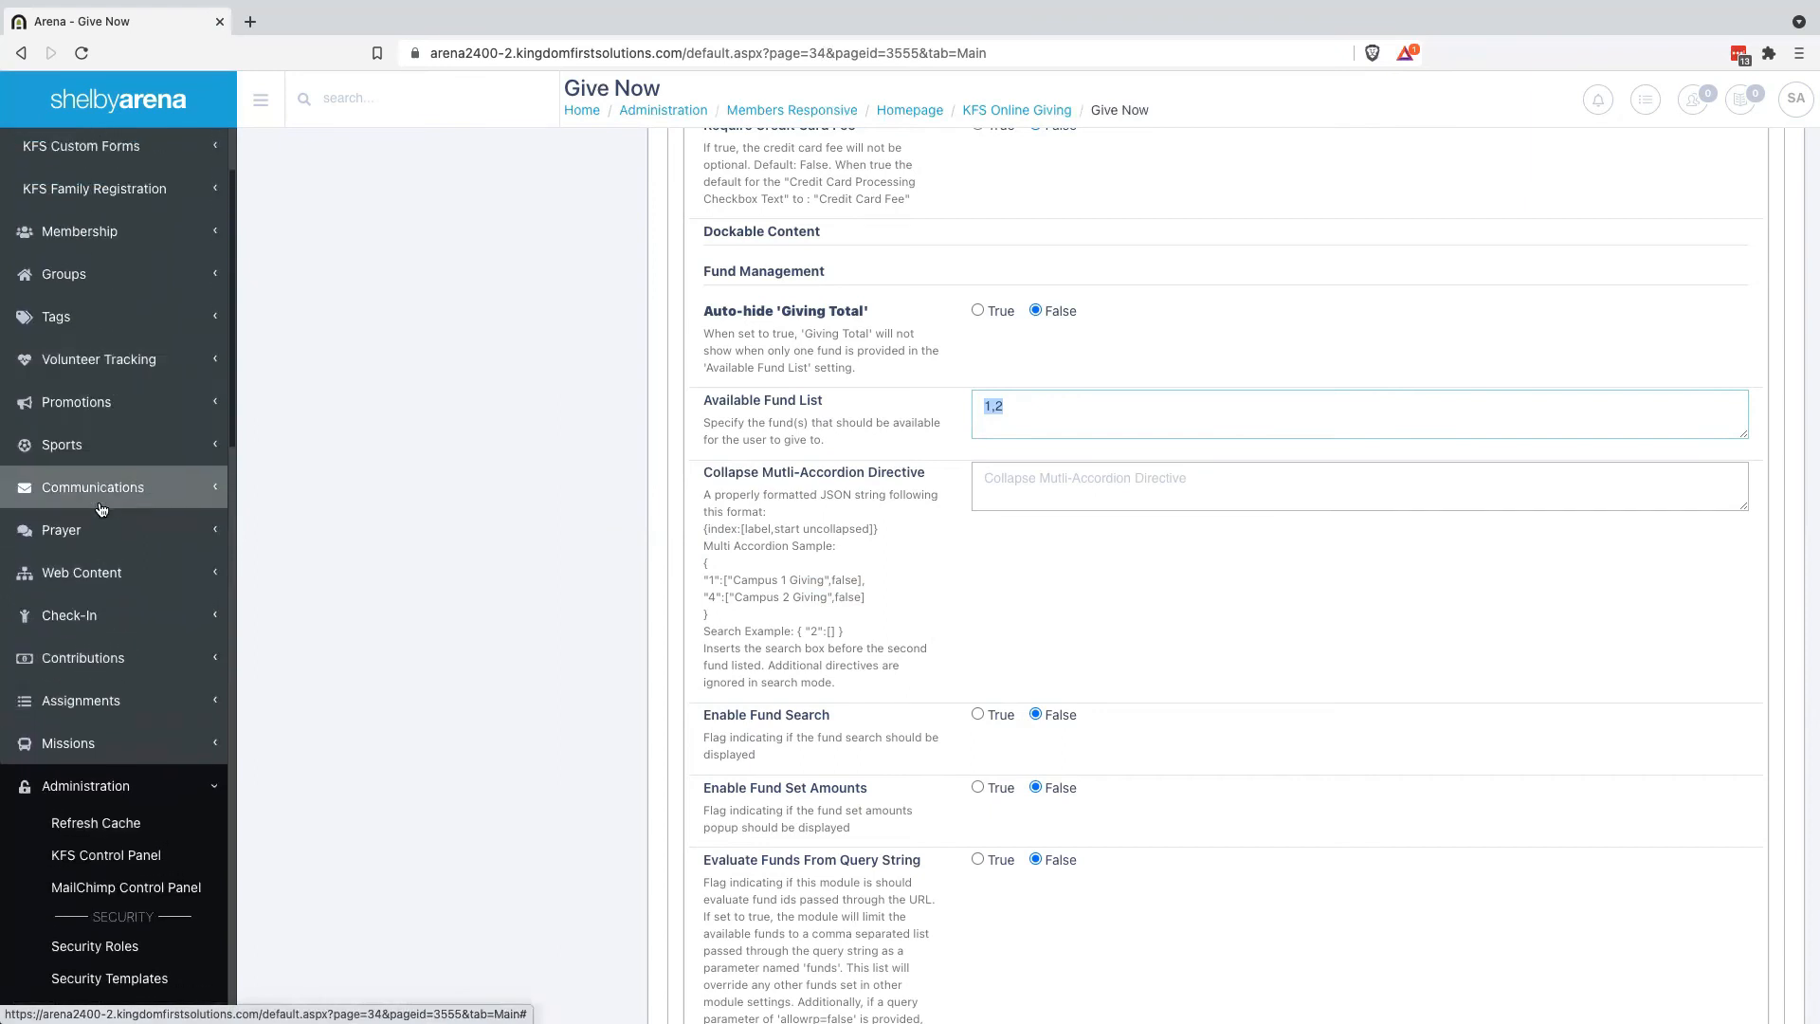
pyautogui.scroll(3, 102, 509)
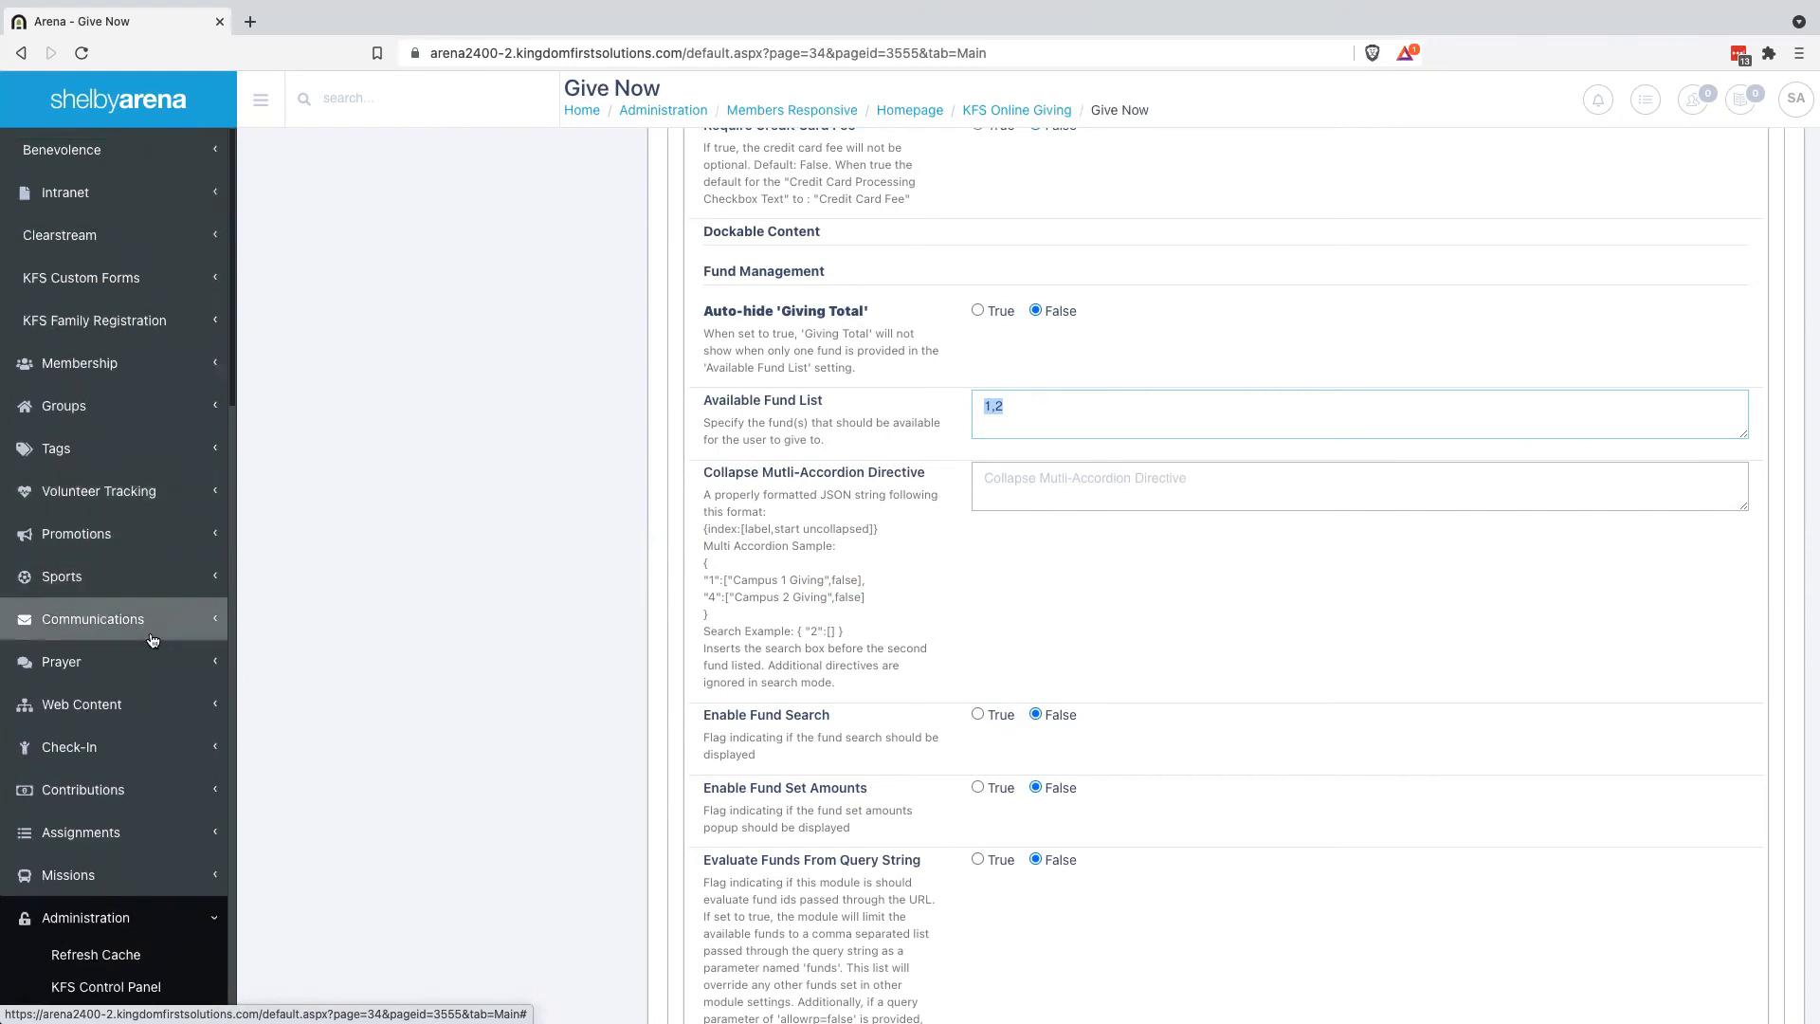
pyautogui.click(85, 783)
pyautogui.scroll(-1, 94, 773)
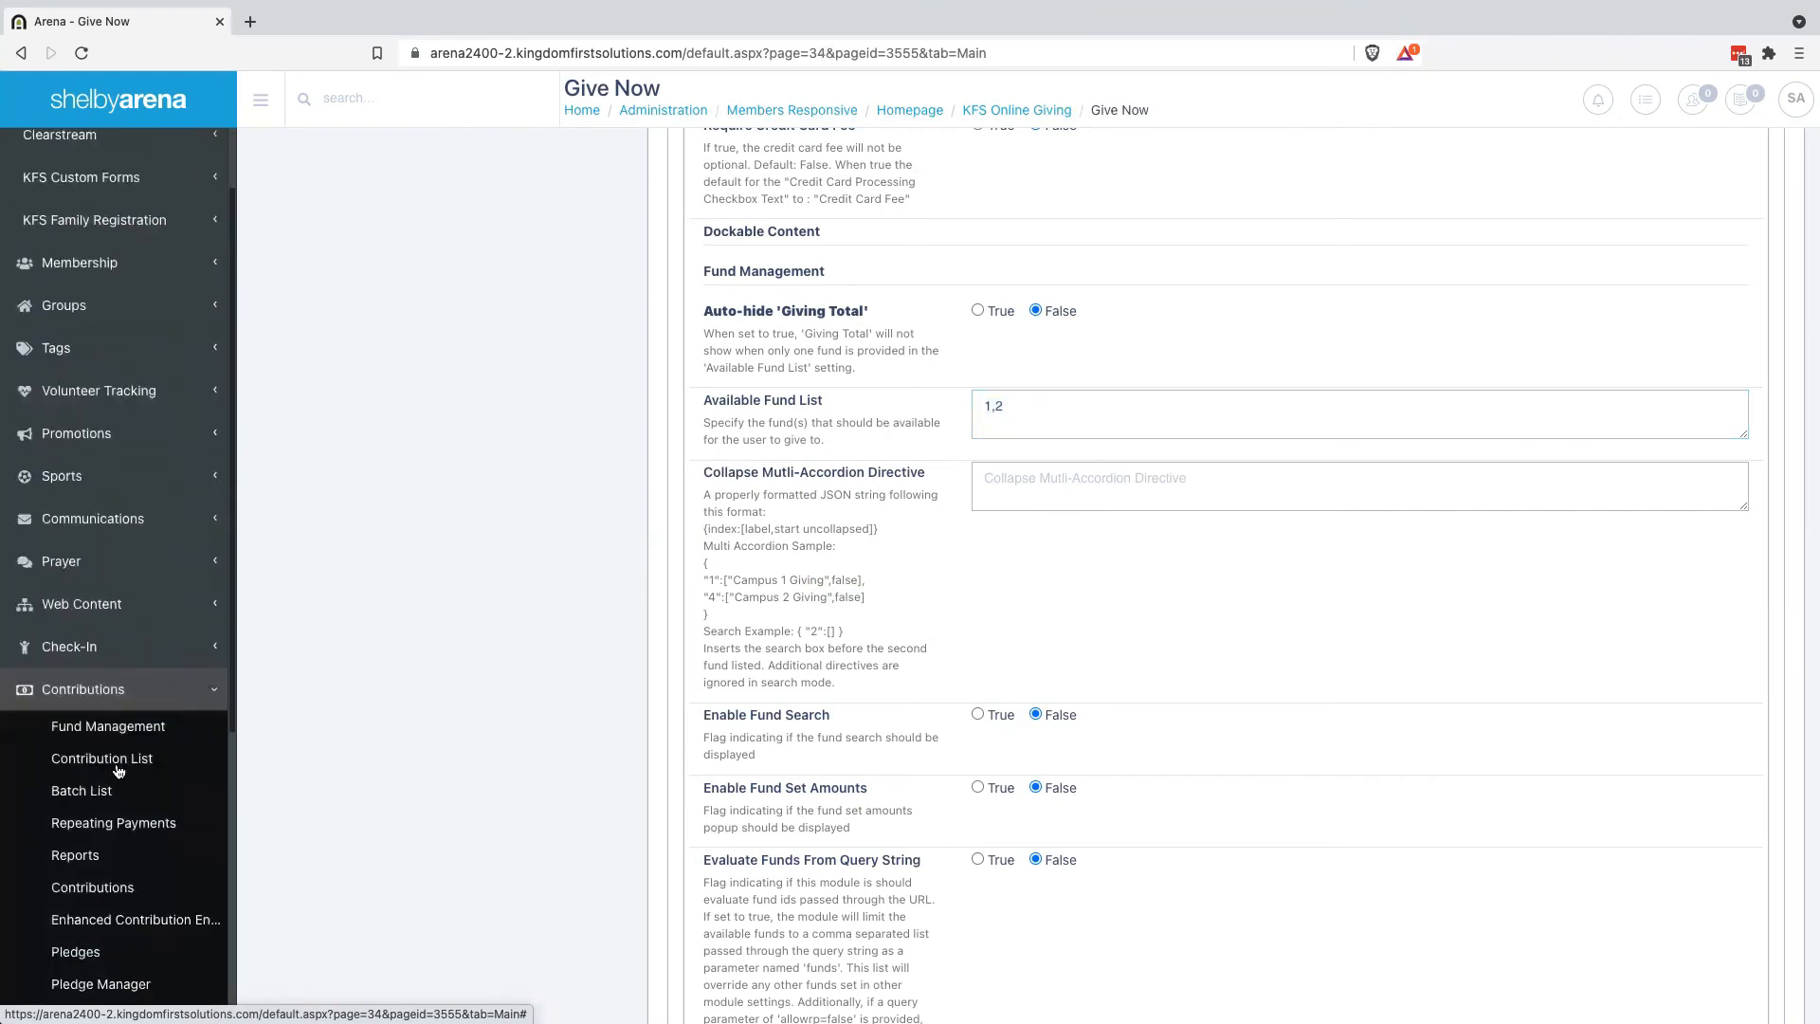
# In Fund Management, save a fund named Colorado Springs Homeless Fund with a matching Online Name
pyautogui.click(126, 730)
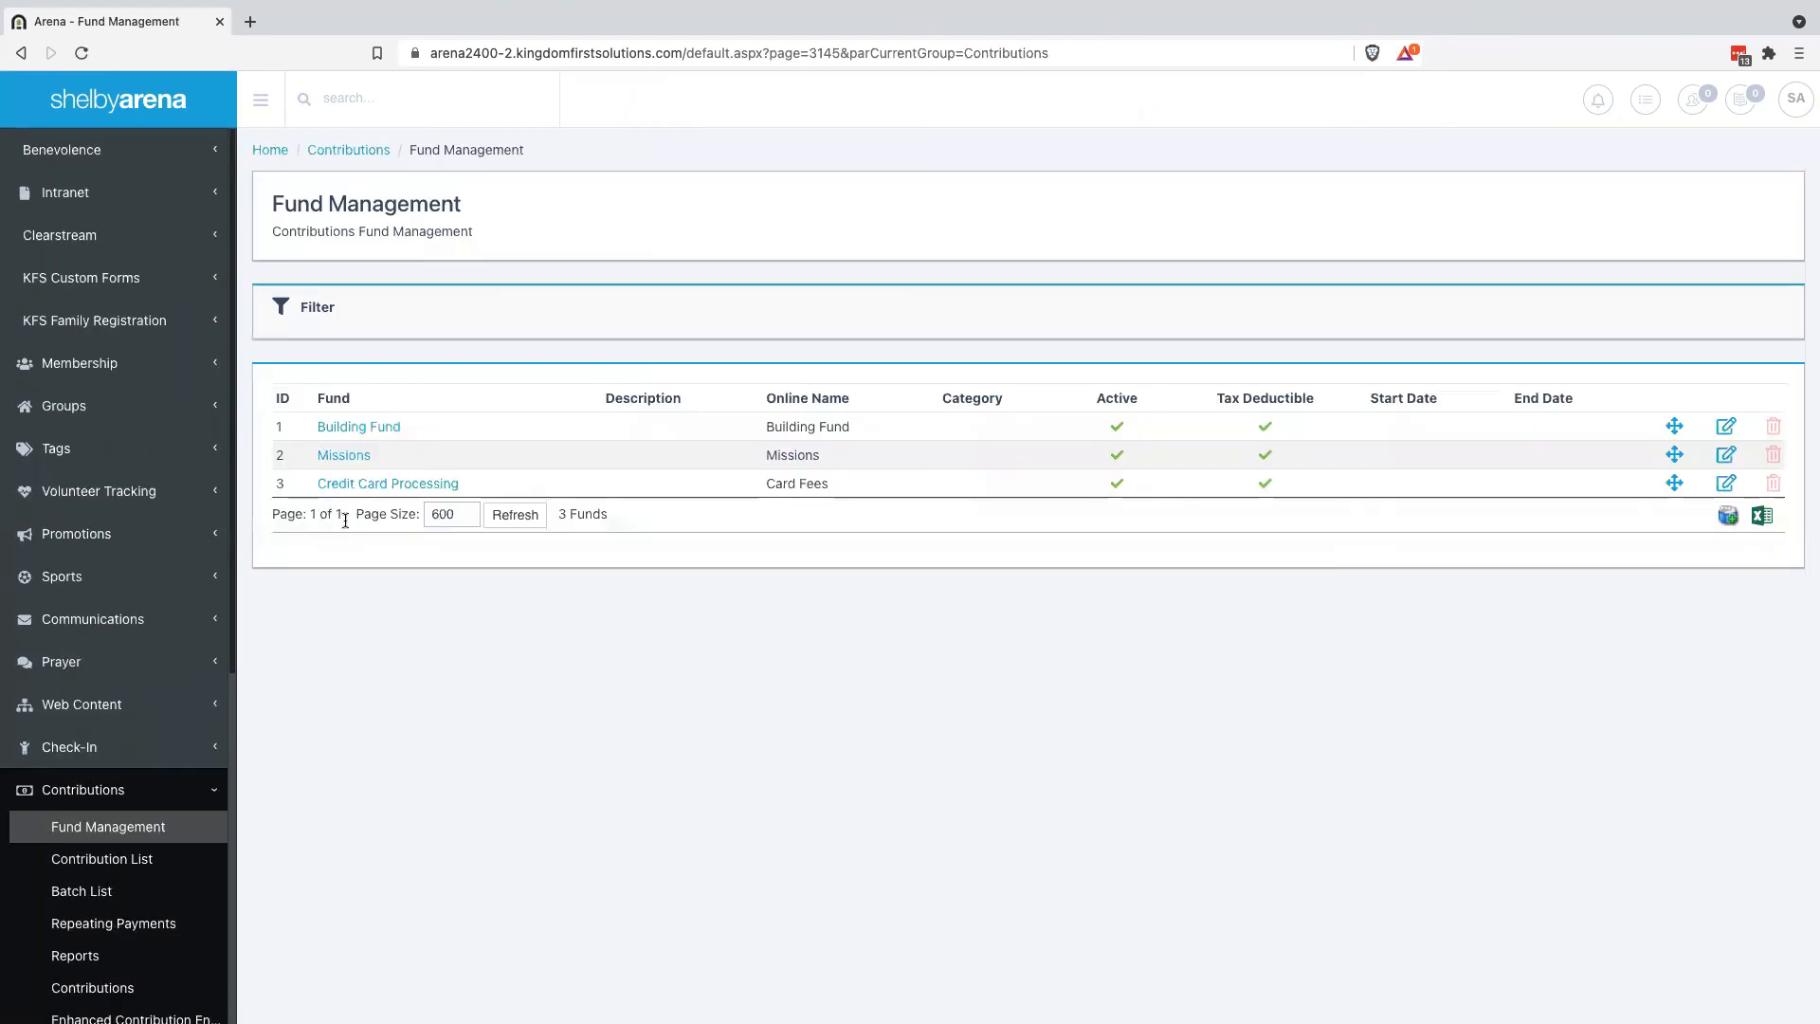
pyautogui.click(1728, 514)
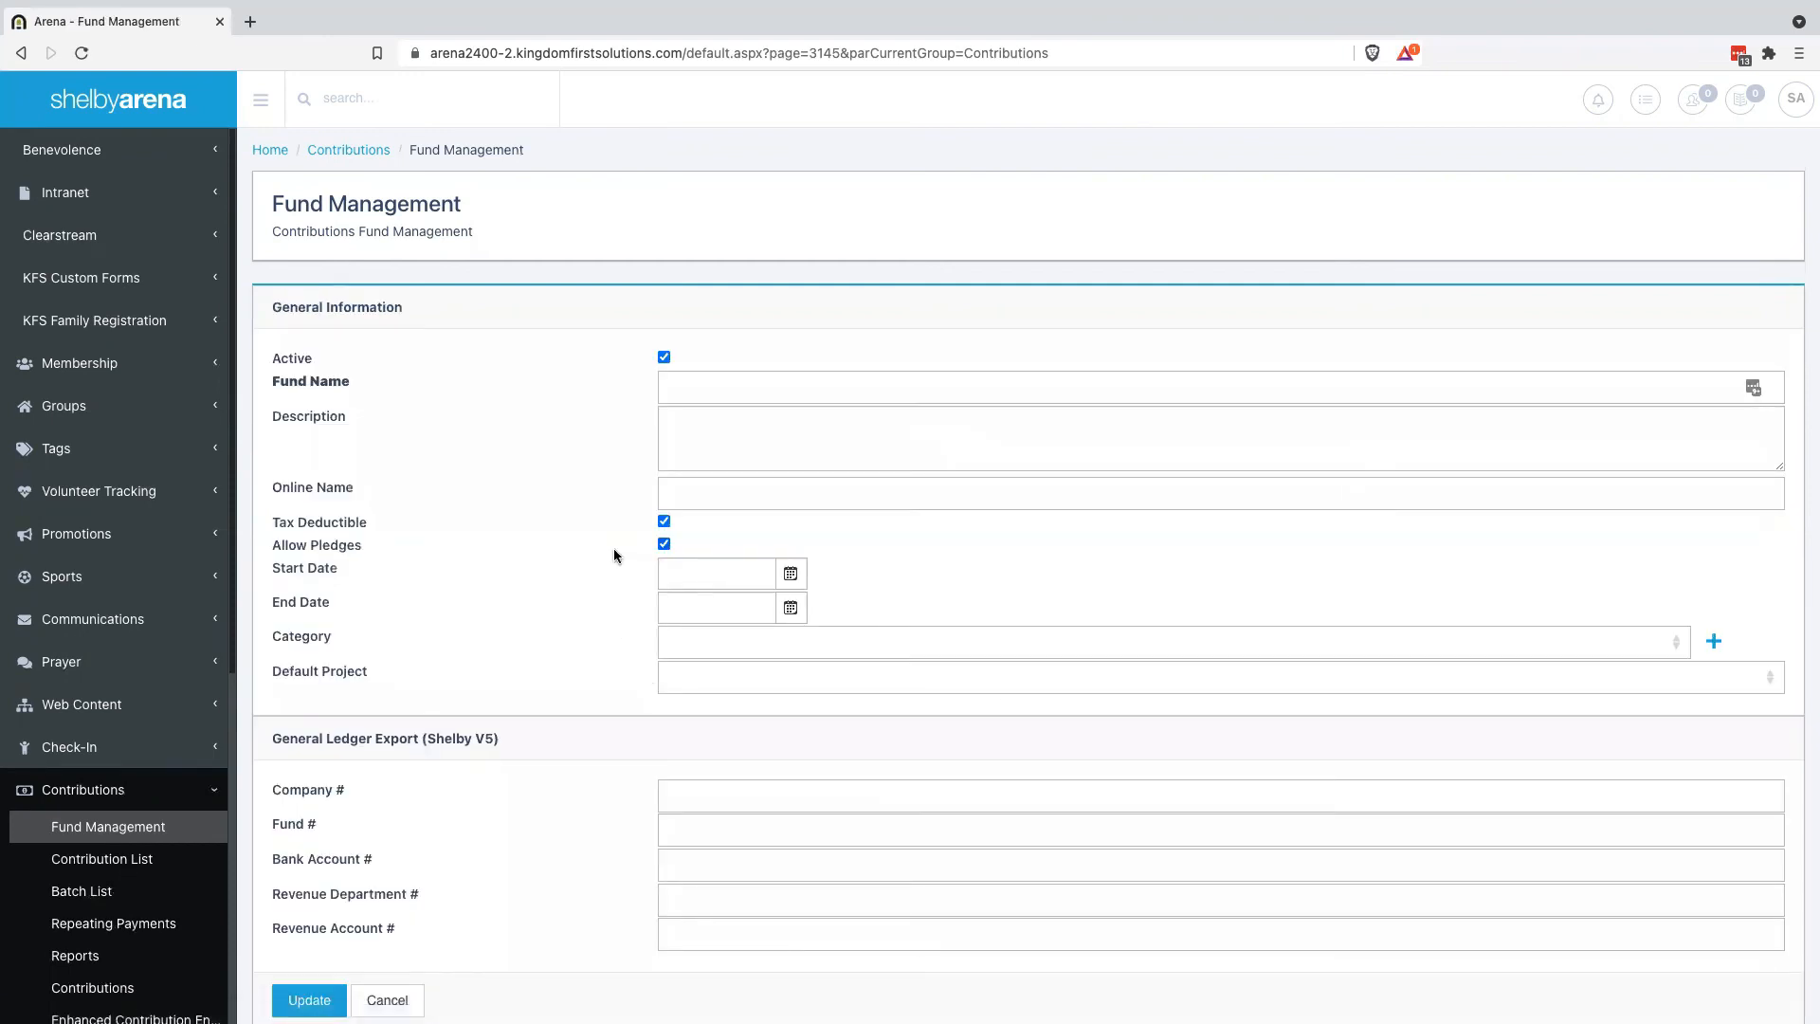
pyautogui.click(722, 388)
pyautogui.write('Inner City Mission')
pyautogui.hotkey('ctrl', 'a')
pyautogui.write('CO')
pyautogui.write('lorado Sp')
pyautogui.write('rings Homel')
pyautogui.write('ess Find')
pyautogui.write('und')
pyautogui.scroll(-1, 601, 528)
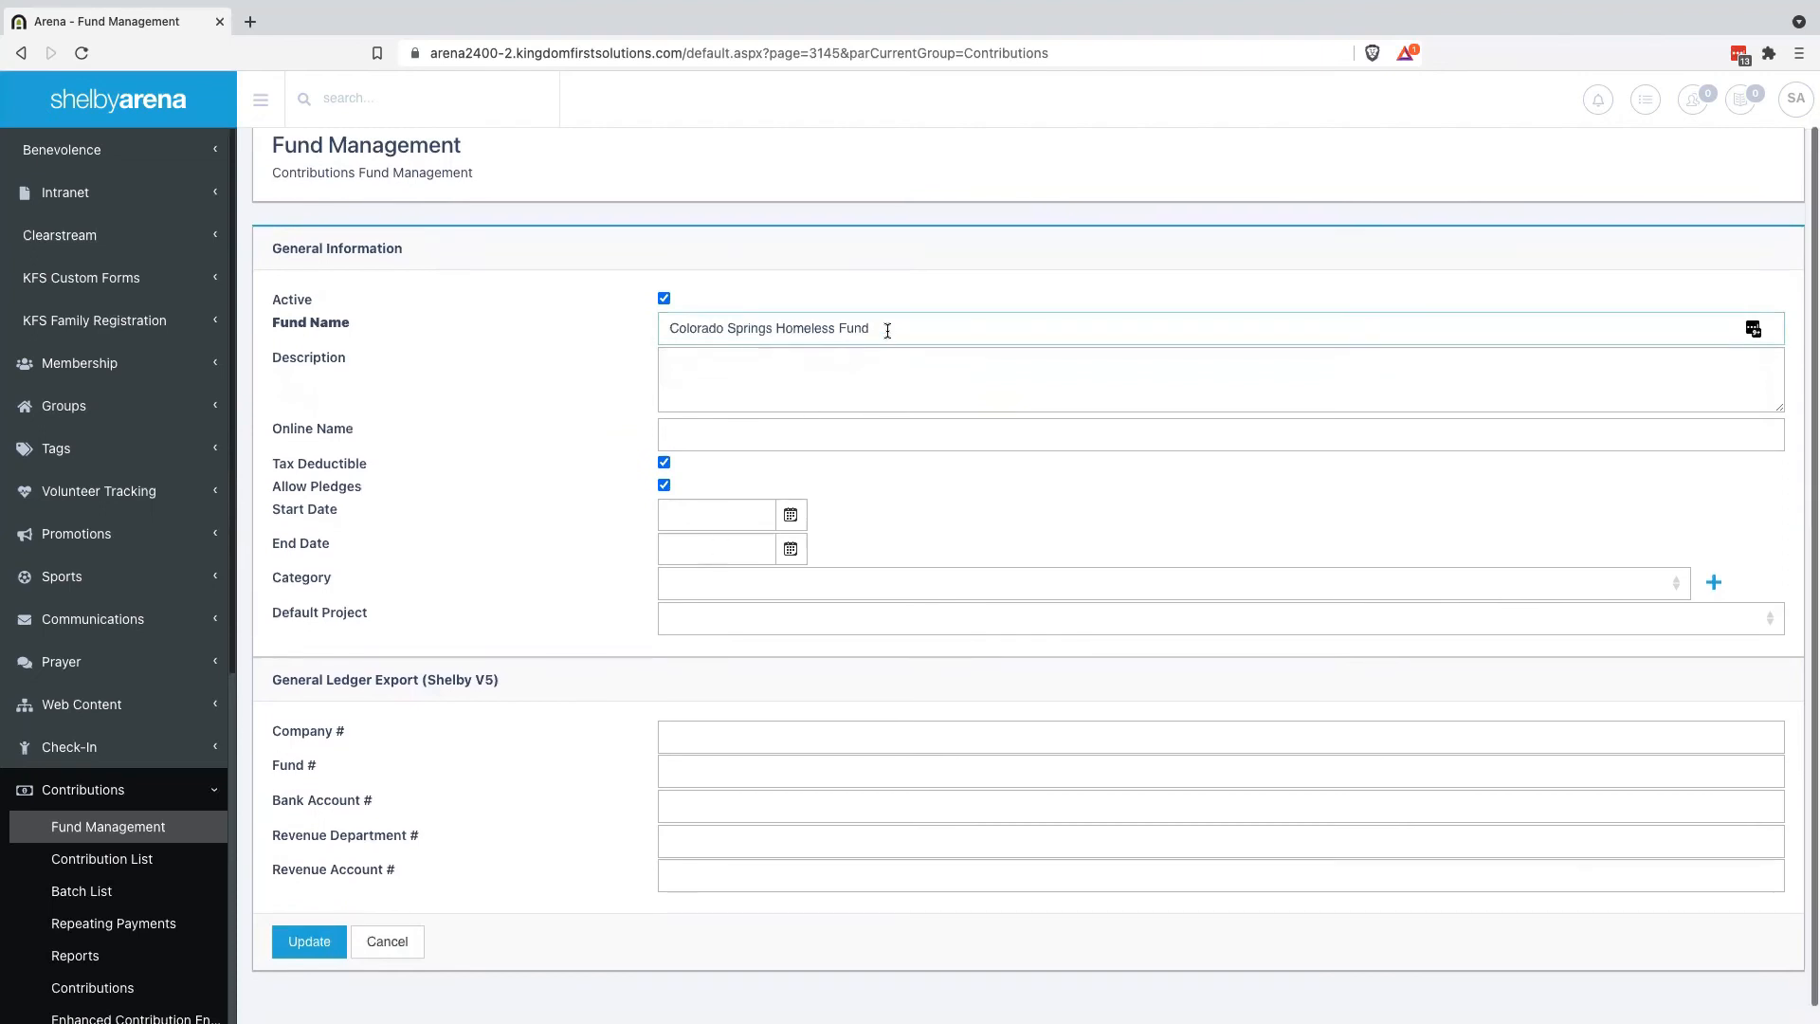
pyautogui.moveTo(887, 331); pyautogui.dragTo(572, 335)
pyautogui.hotkey('ctrl', 'c')
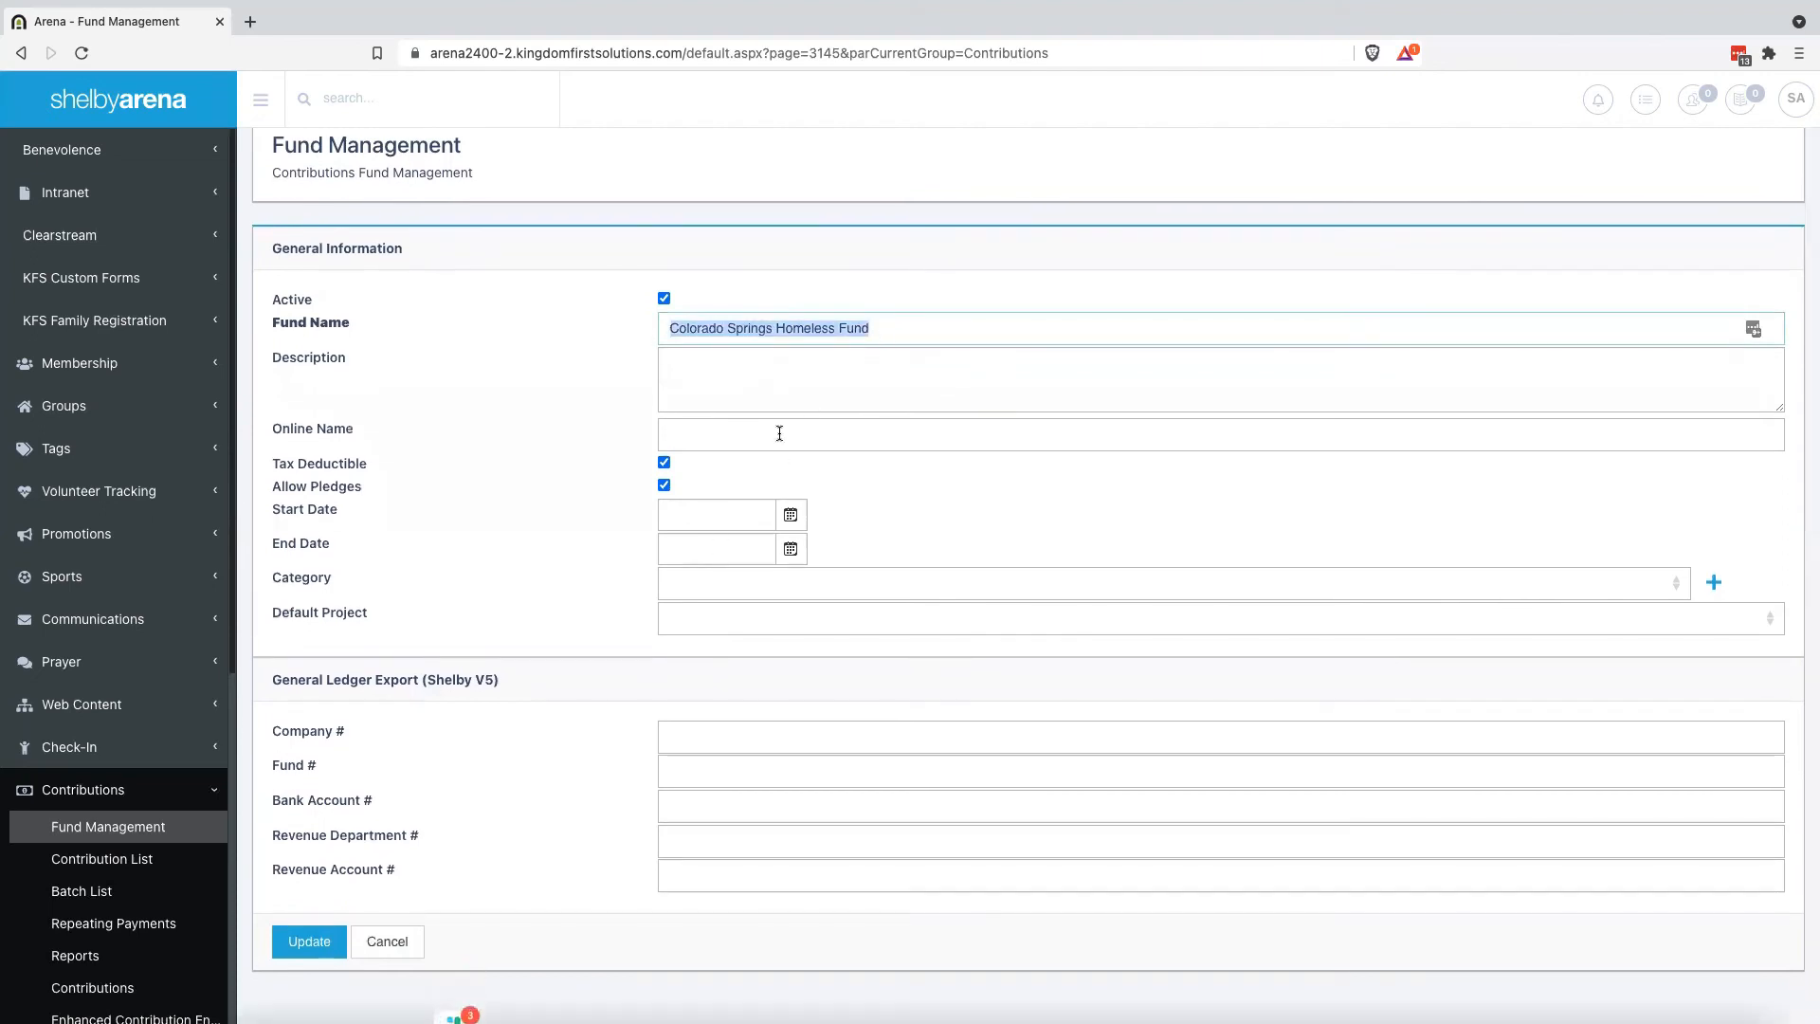
pyautogui.click(780, 434)
pyautogui.hotkey('ctrl', 'v')
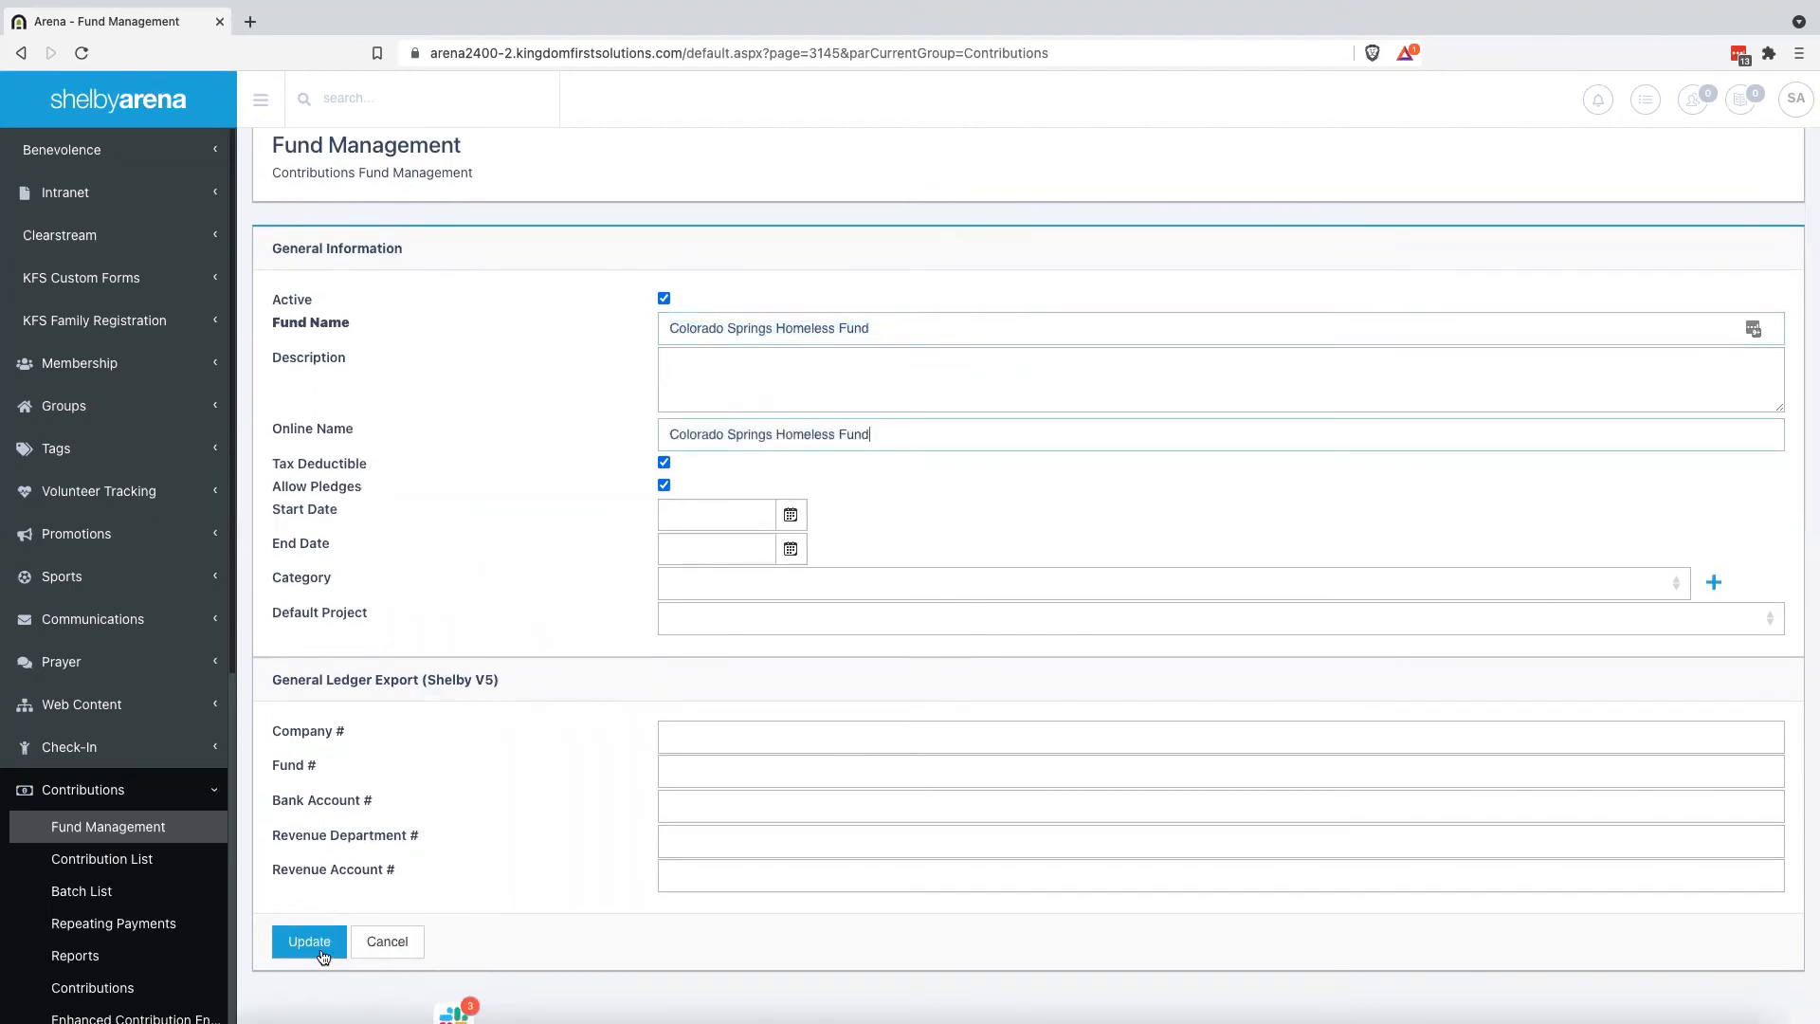
pyautogui.click(320, 952)
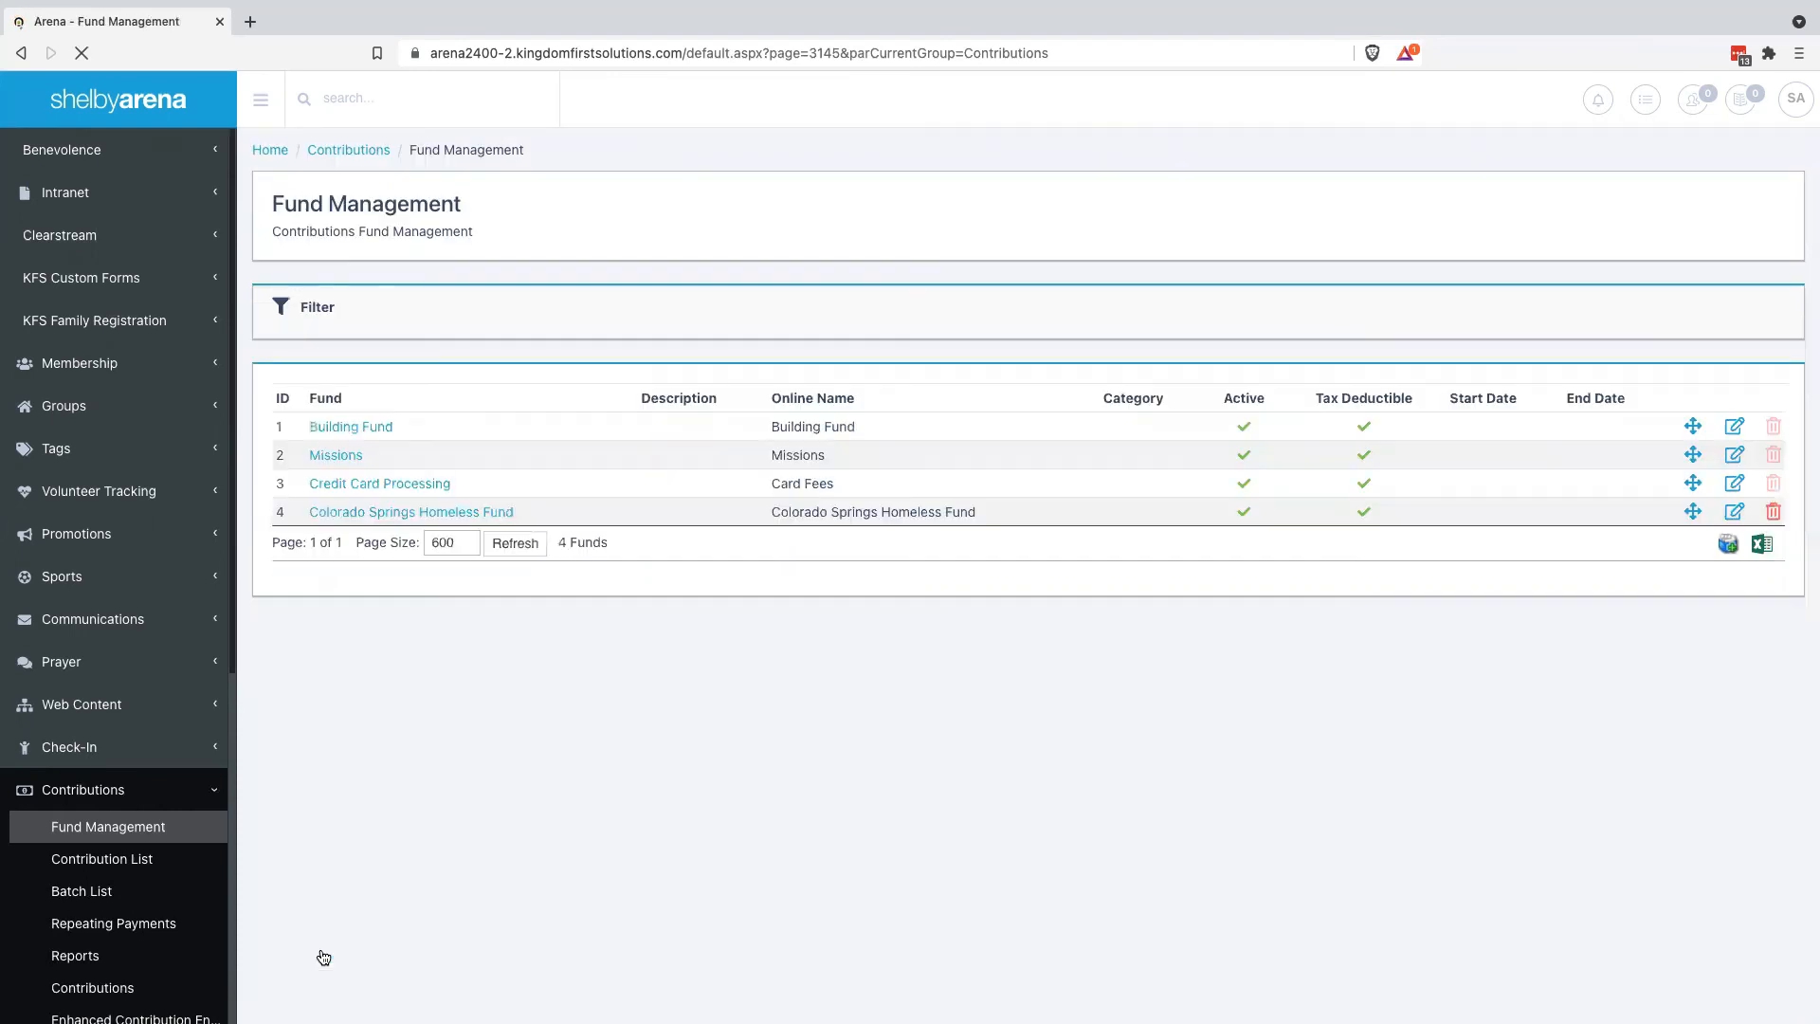
# Add Colorado Springs Rescue Mission Fund with the same name as its Online Name
pyautogui.click(1728, 544)
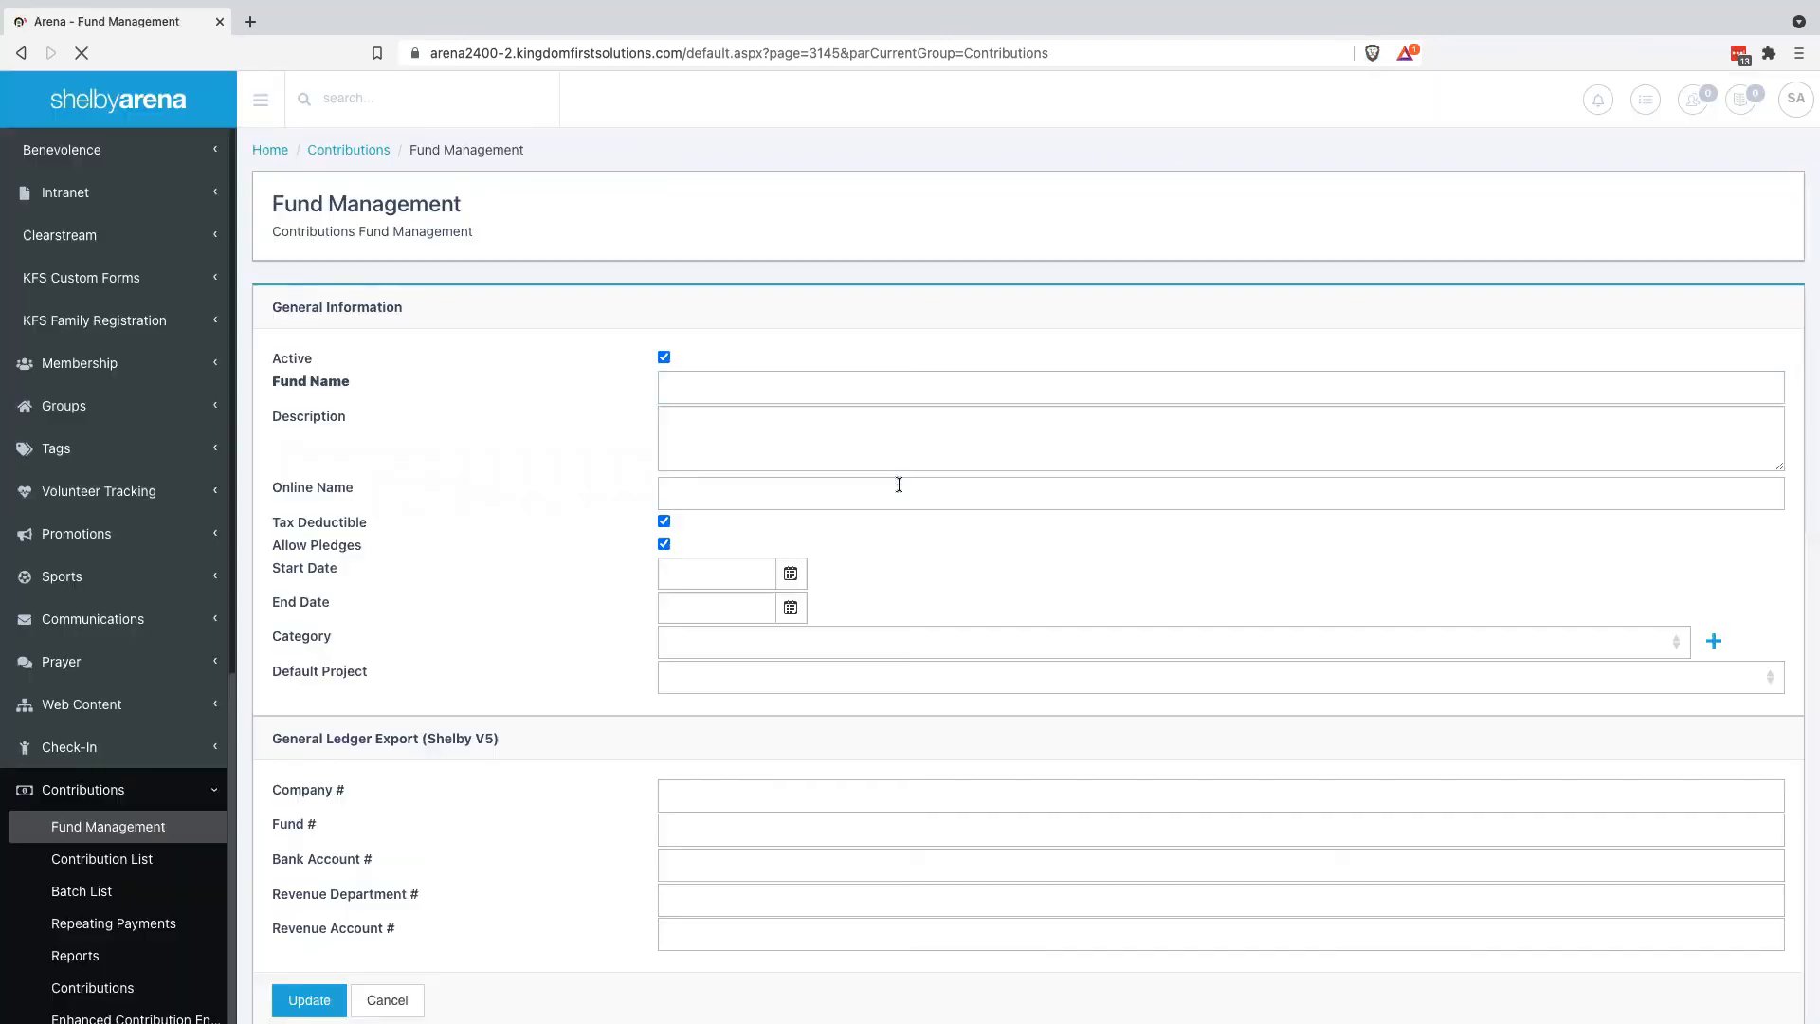
pyautogui.click(793, 393)
pyautogui.write('Colorado Sprin')
pyautogui.write('gs Rescue M')
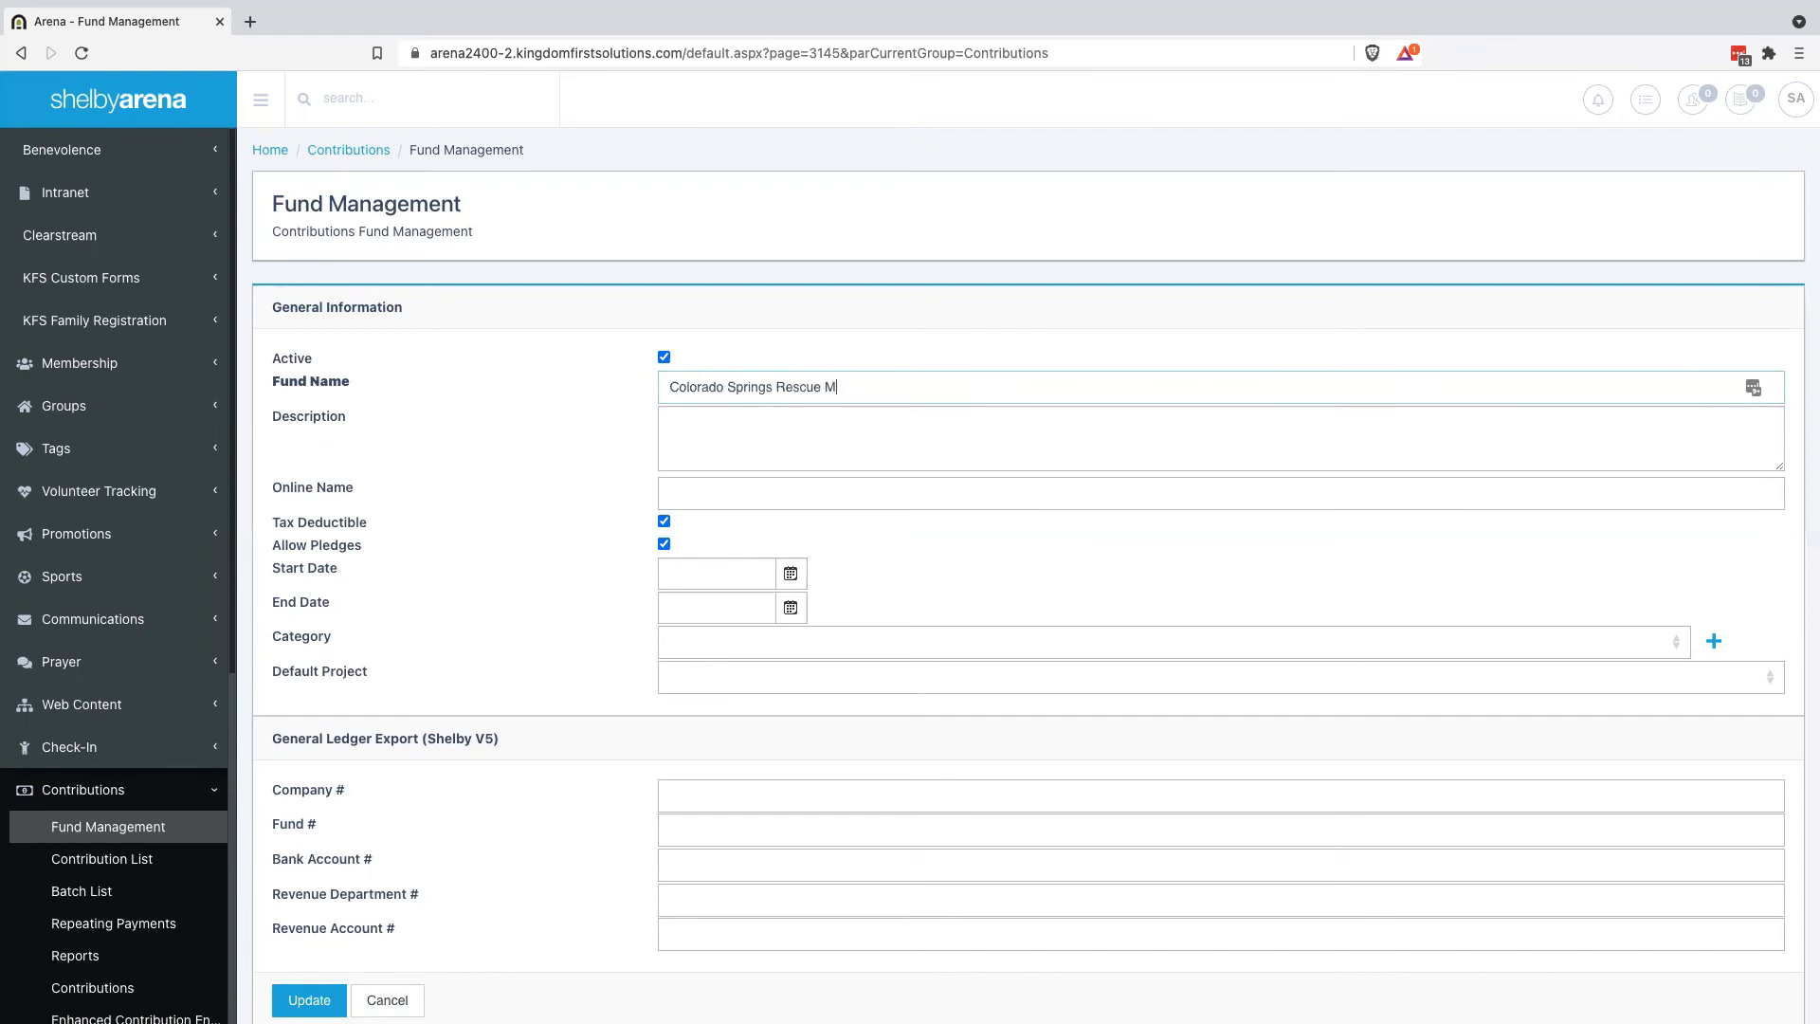
pyautogui.write('ission Fund')
pyautogui.moveTo(916, 390); pyautogui.dragTo(607, 383)
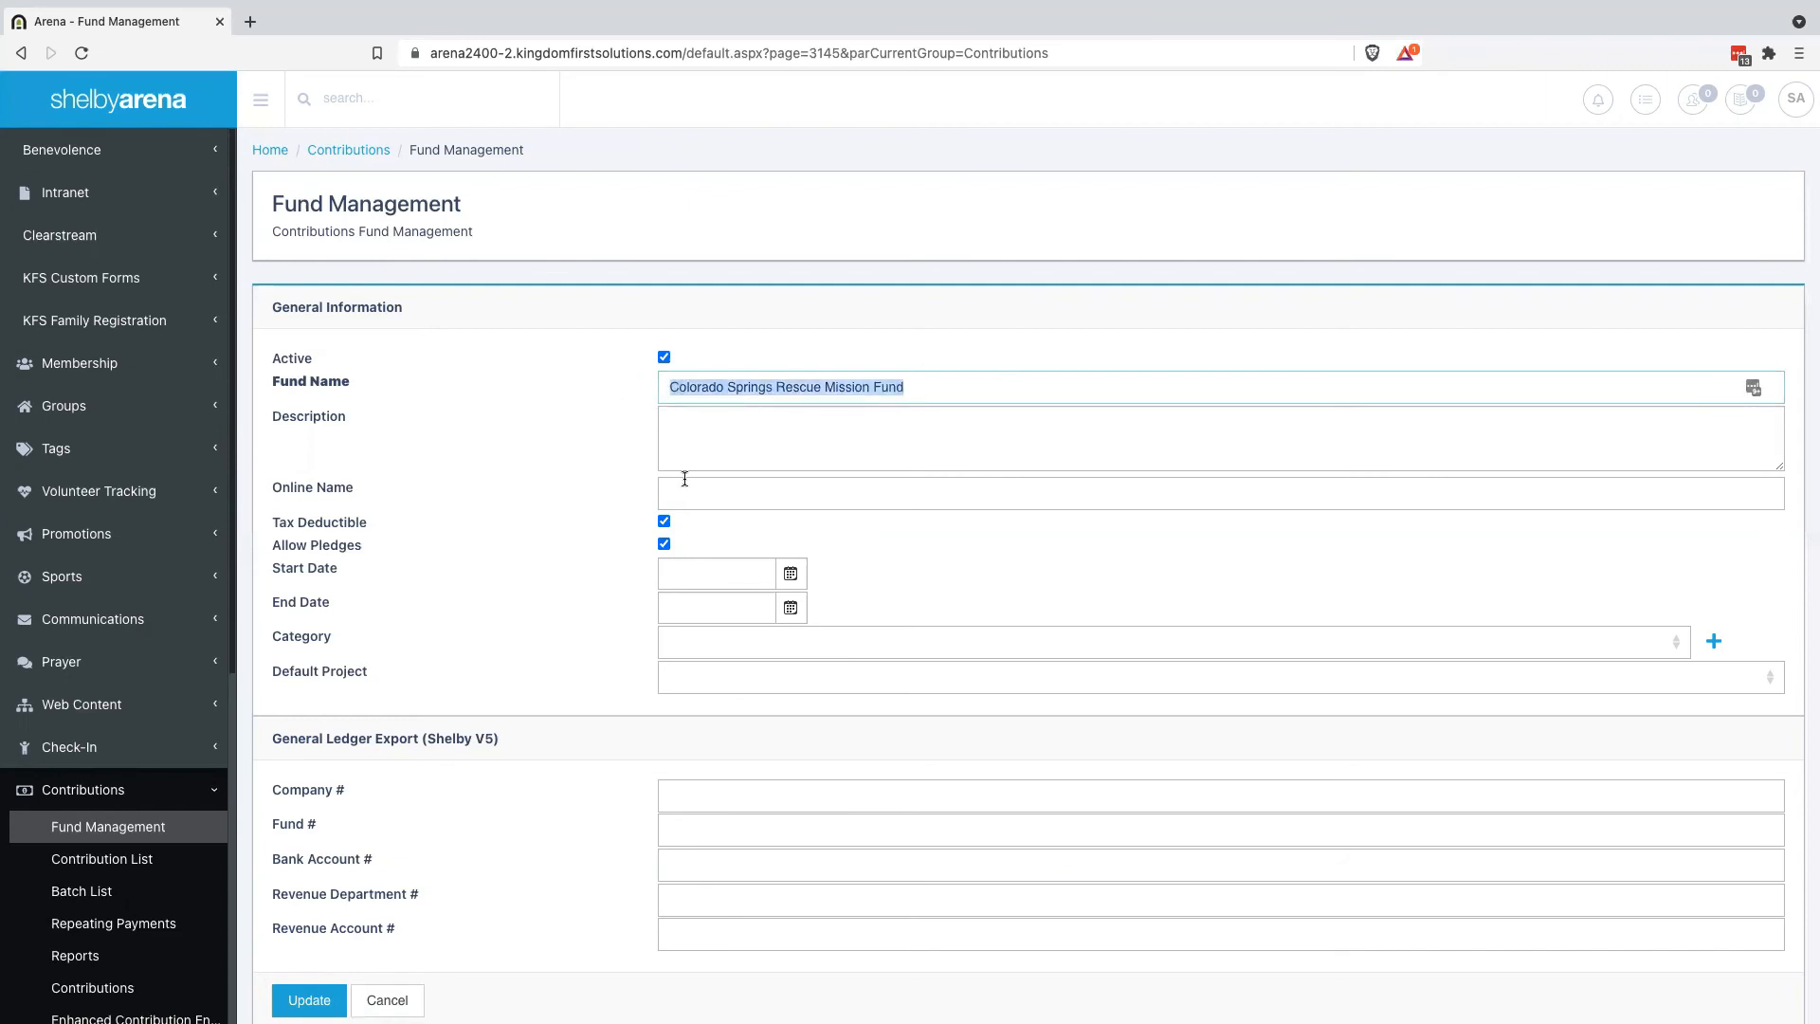
pyautogui.click(717, 495)
pyautogui.hotkey('ctrl', 'v')
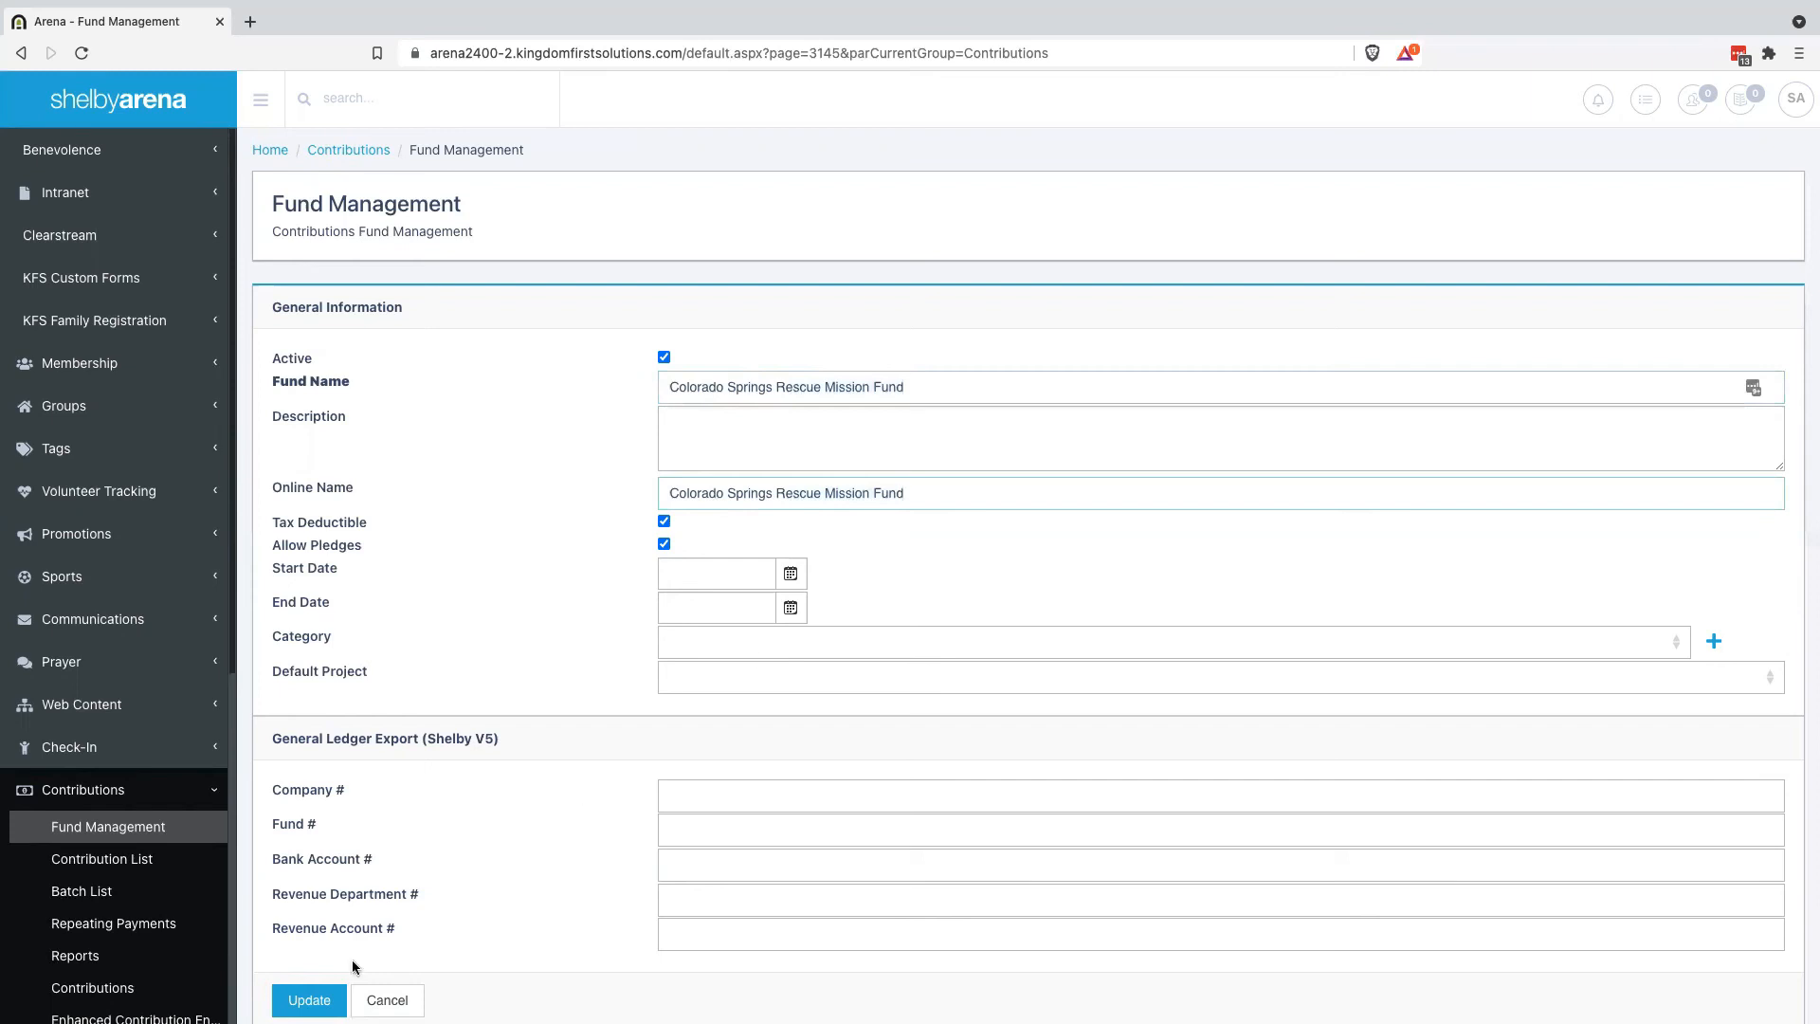
pyautogui.click(309, 1000)
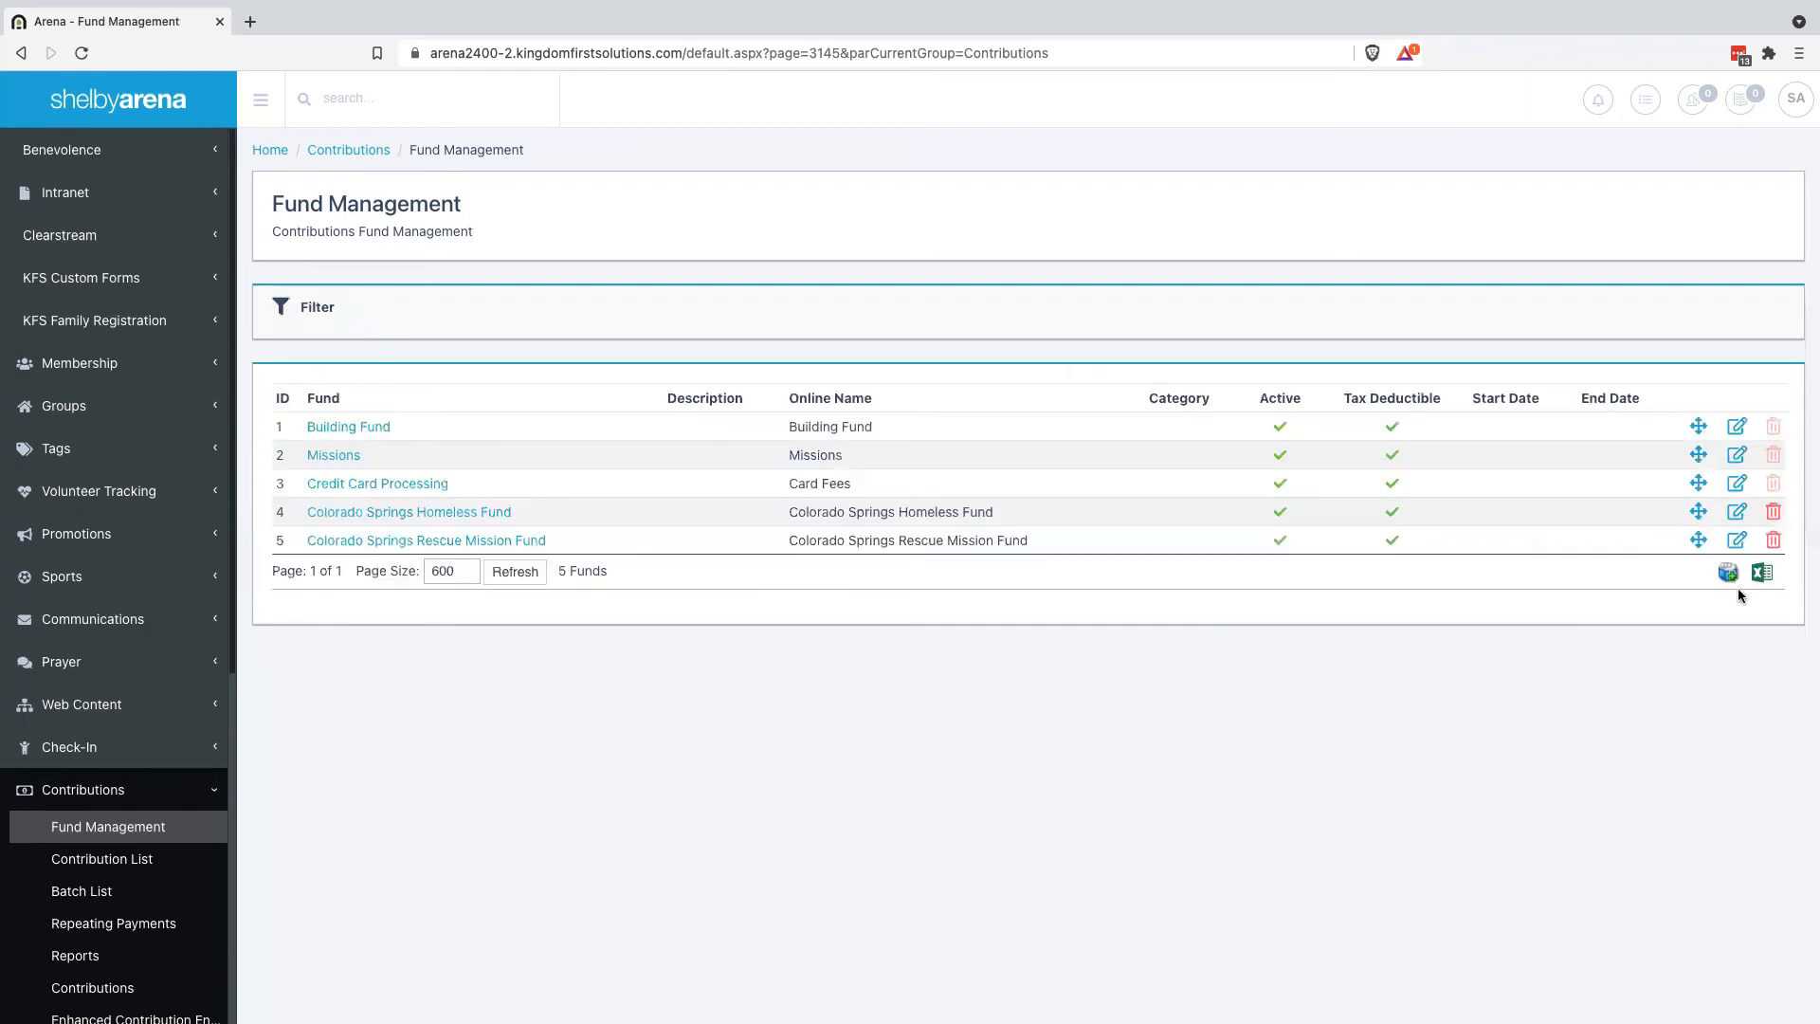
# Add Pueblo Homeless Fund with a matching Online Name
pyautogui.click(1728, 573)
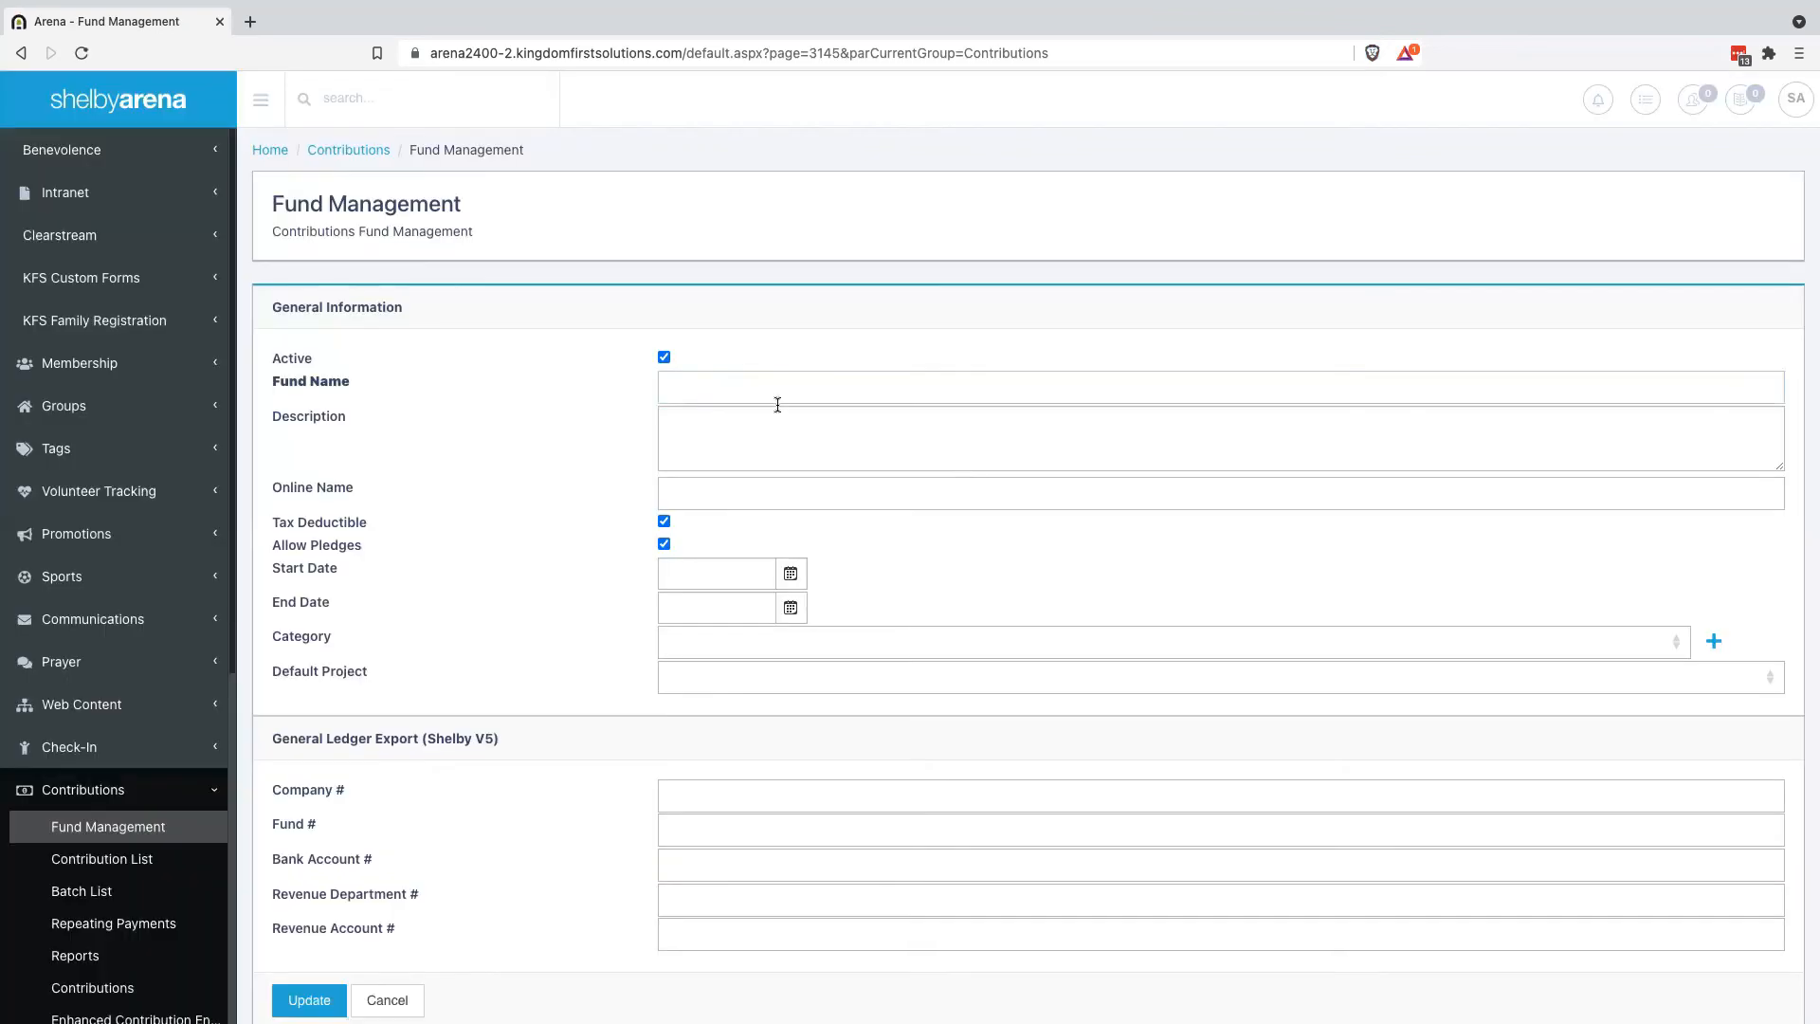
pyautogui.click(777, 392)
pyautogui.write('Pueblo Homeless Fund')
pyautogui.moveTo(814, 387); pyautogui.dragTo(538, 381)
pyautogui.hotkey('ctrl', 'c')
pyautogui.click(730, 506)
pyautogui.hotkey('ctrl', 'v')
pyautogui.press('Return')
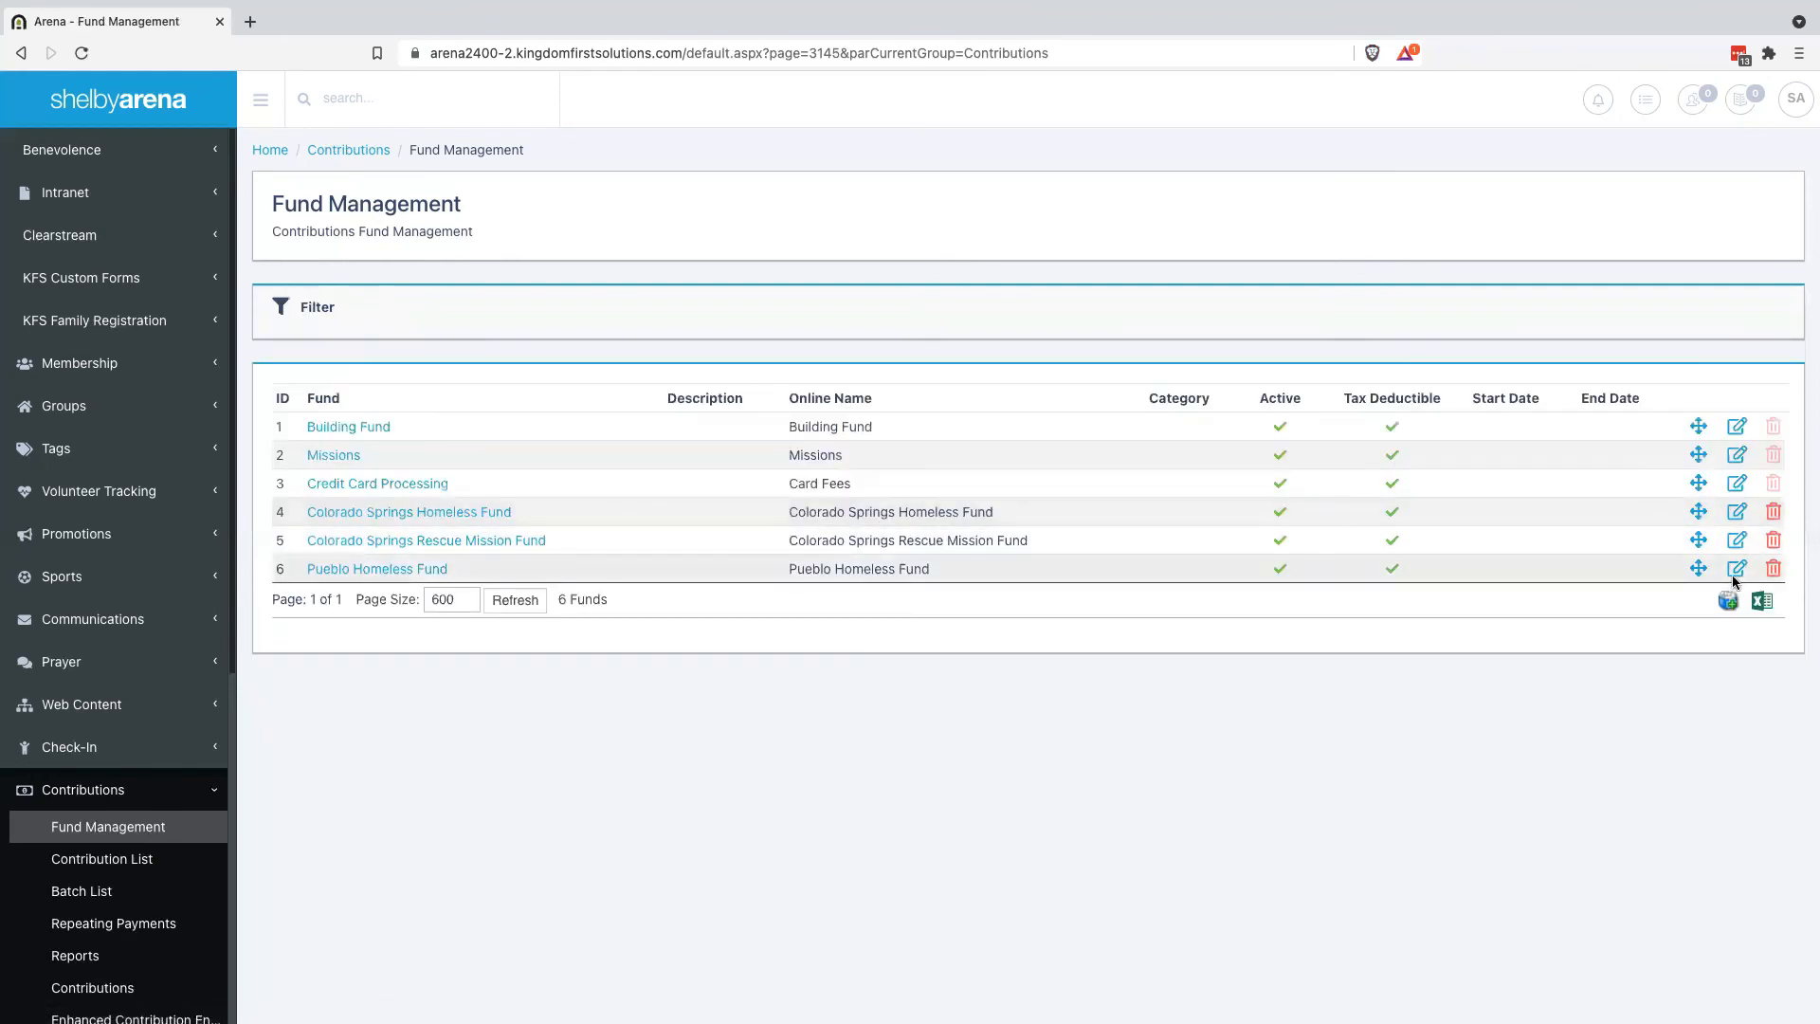
# Add Pueblo Rescue Mission Fund, then edit it so its Online Name matches the fund name
pyautogui.click(1729, 601)
pyautogui.write('ueb')
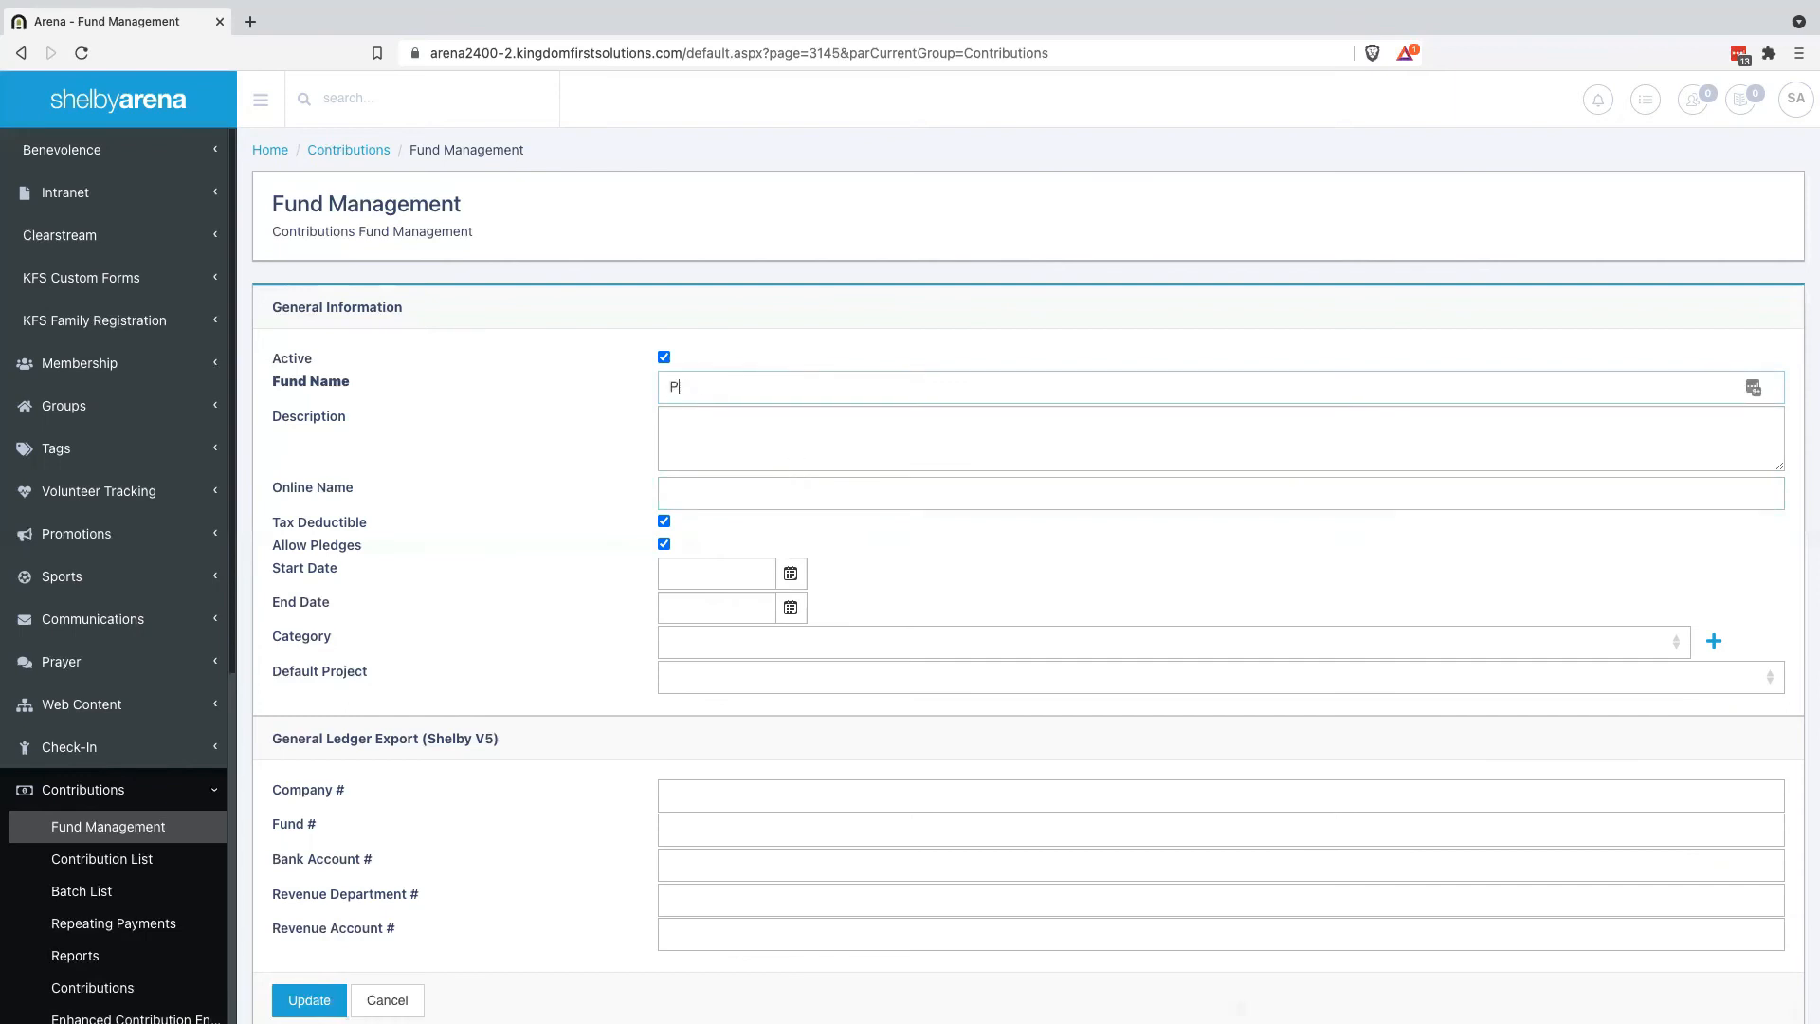
pyautogui.write('ubelscue M')
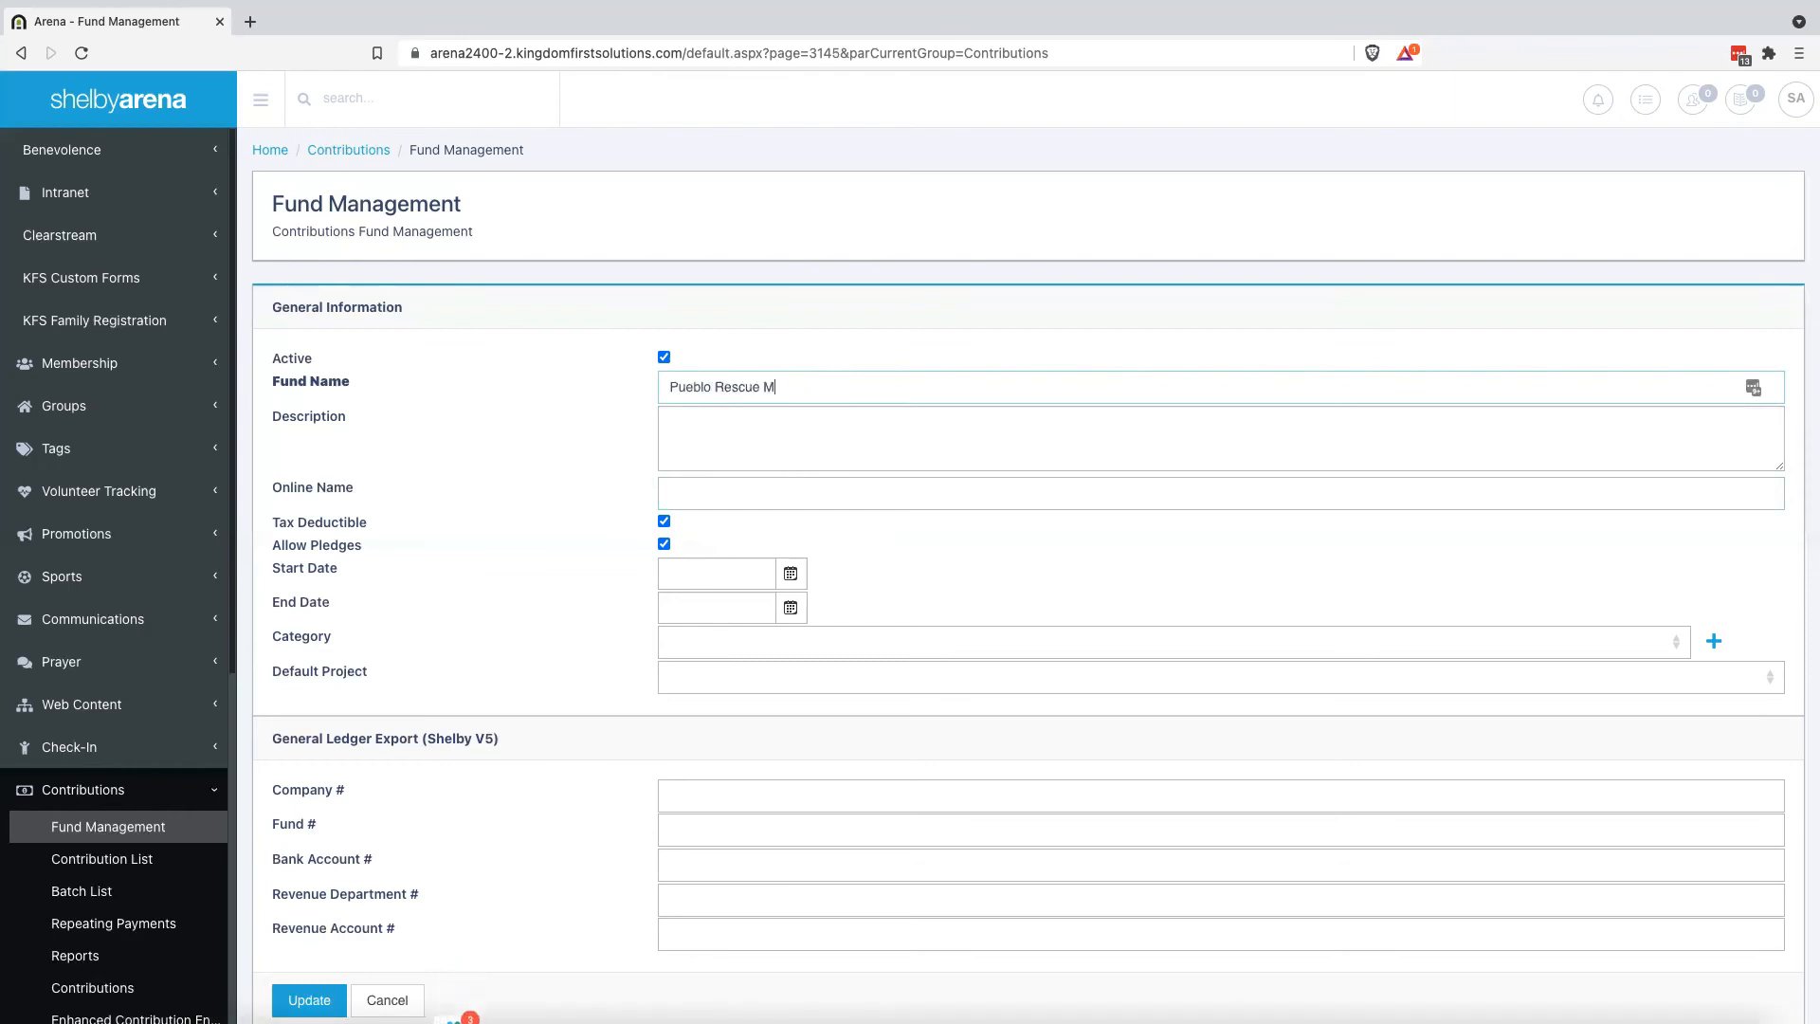
pyautogui.write('ission Fund')
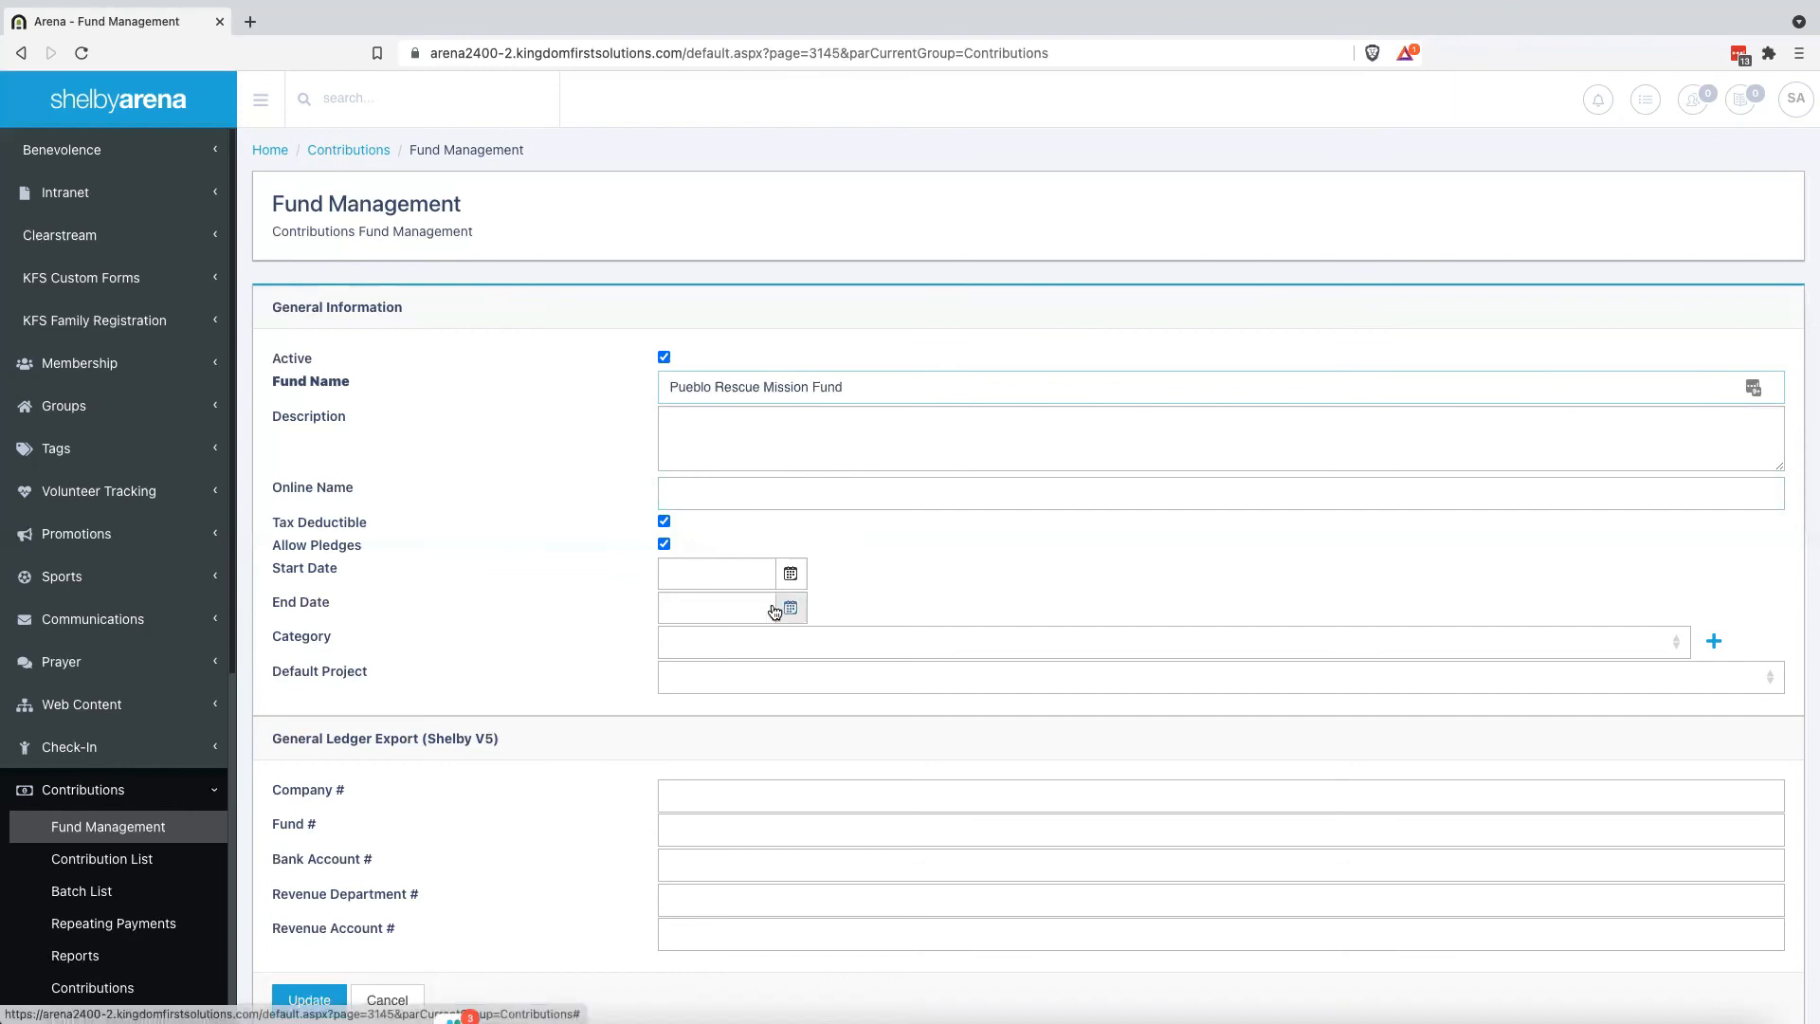
pyautogui.scroll(-1, 476, 833)
pyautogui.click(329, 924)
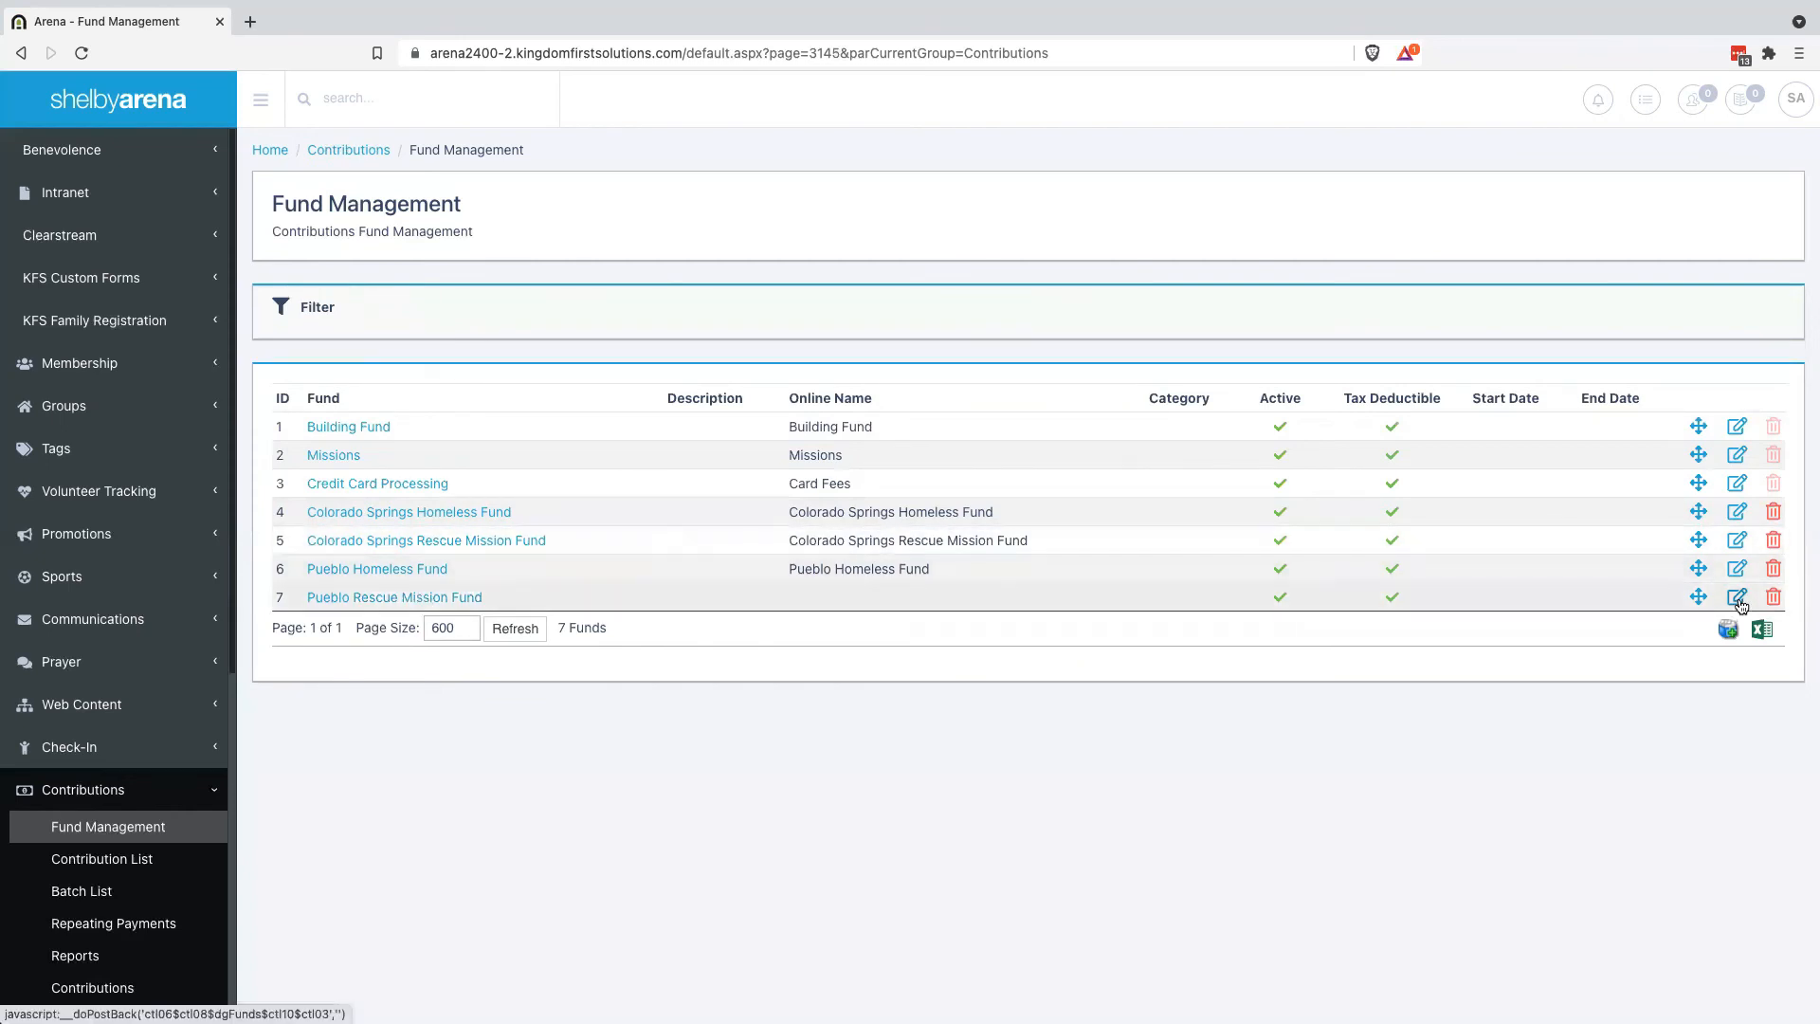
pyautogui.click(1737, 596)
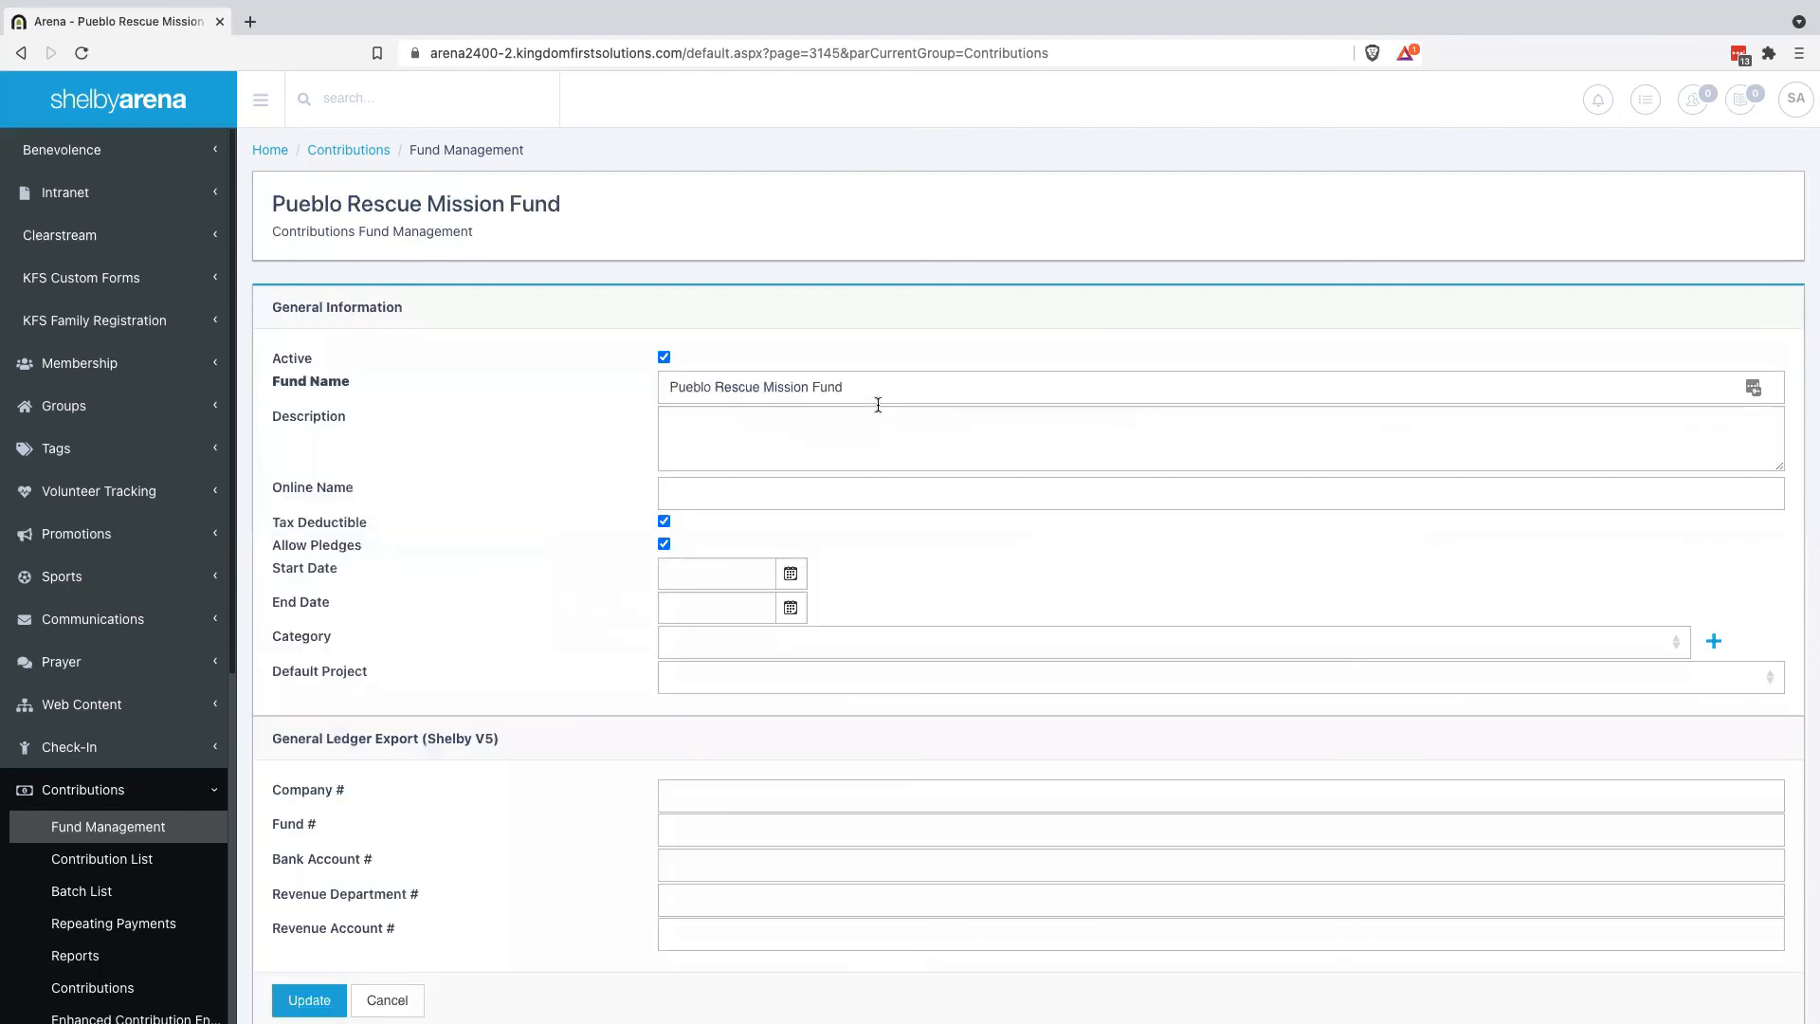
pyautogui.click(455, 382)
pyautogui.hotkey('ctrl', 'c')
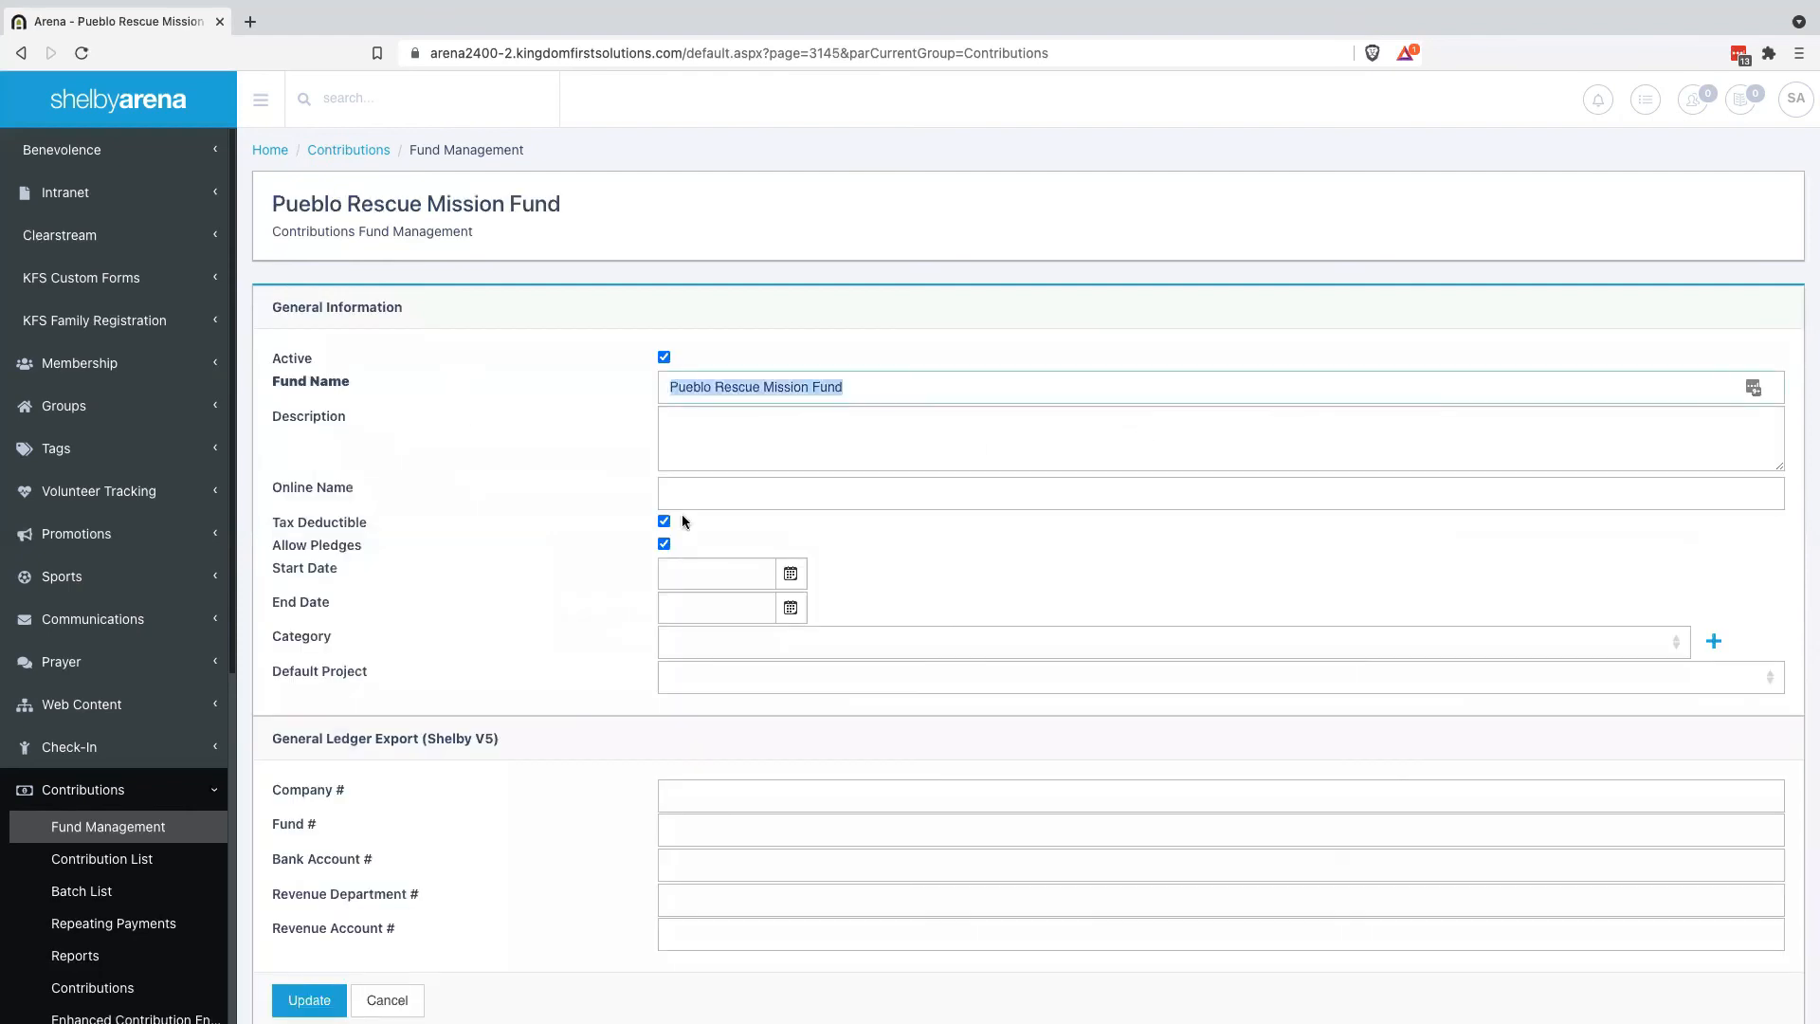
pyautogui.click(727, 494)
pyautogui.hotkey('ctrl', 'v')
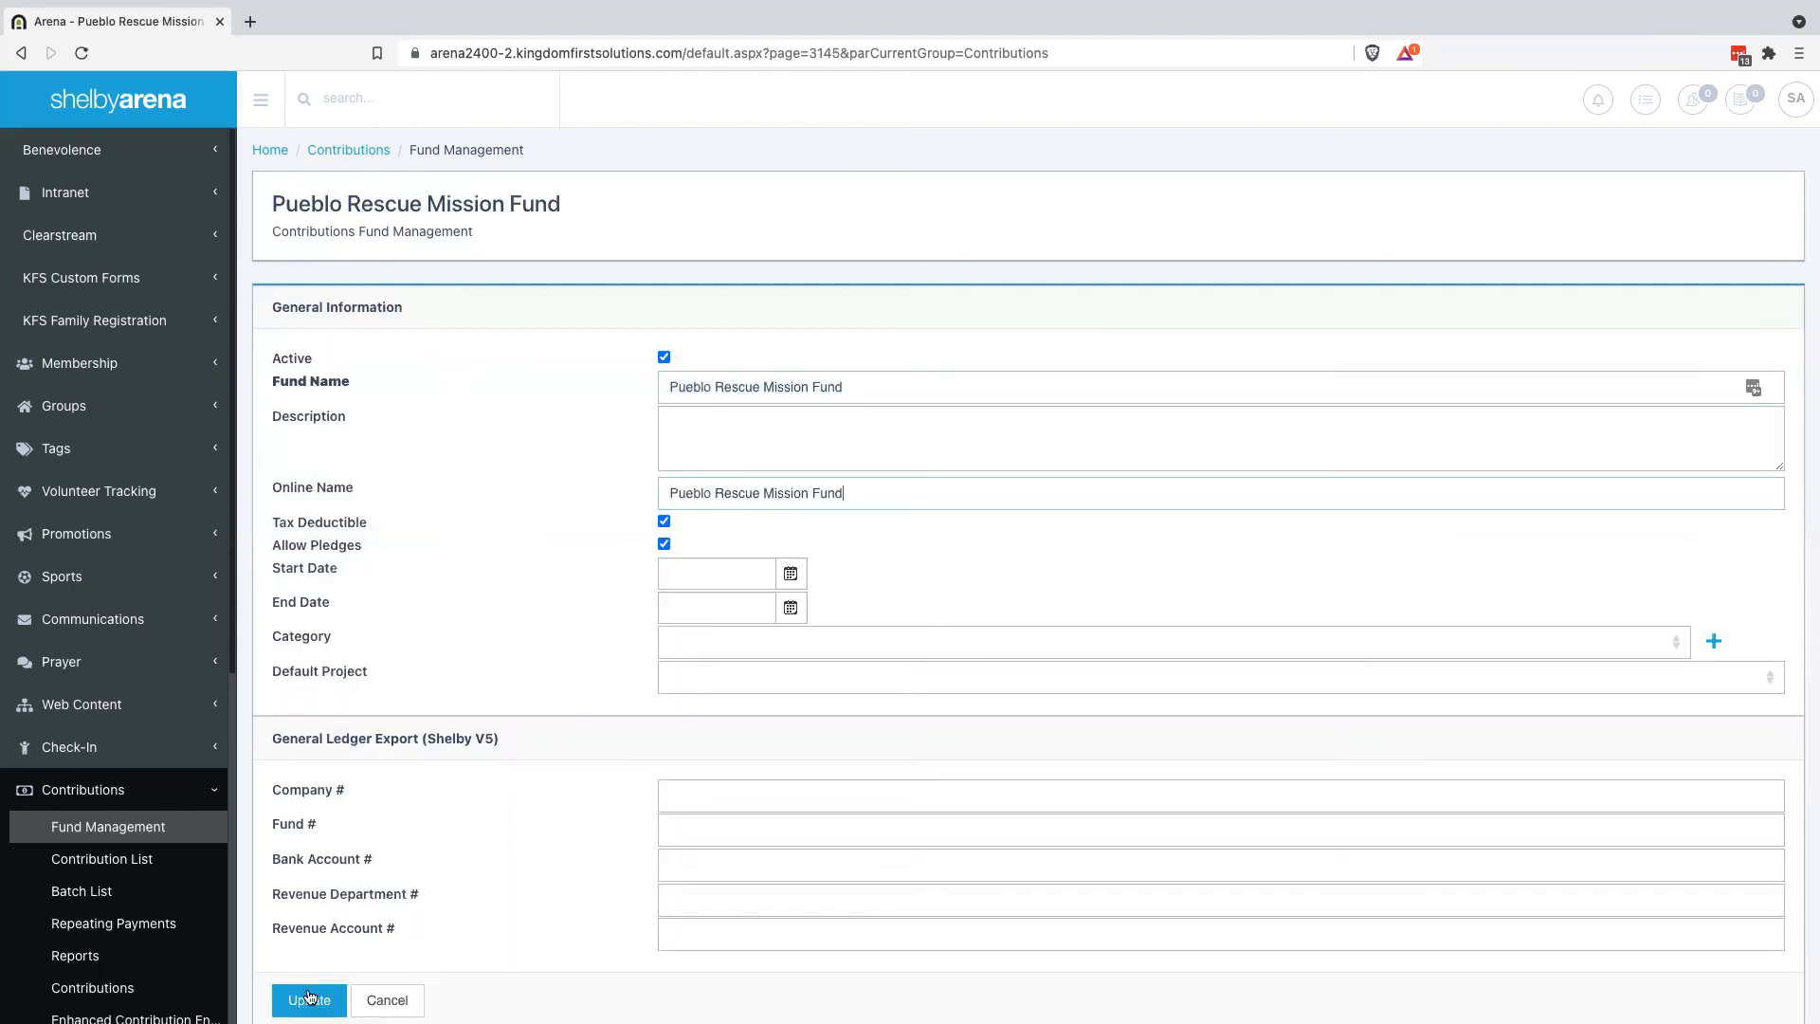
pyautogui.click(309, 1000)
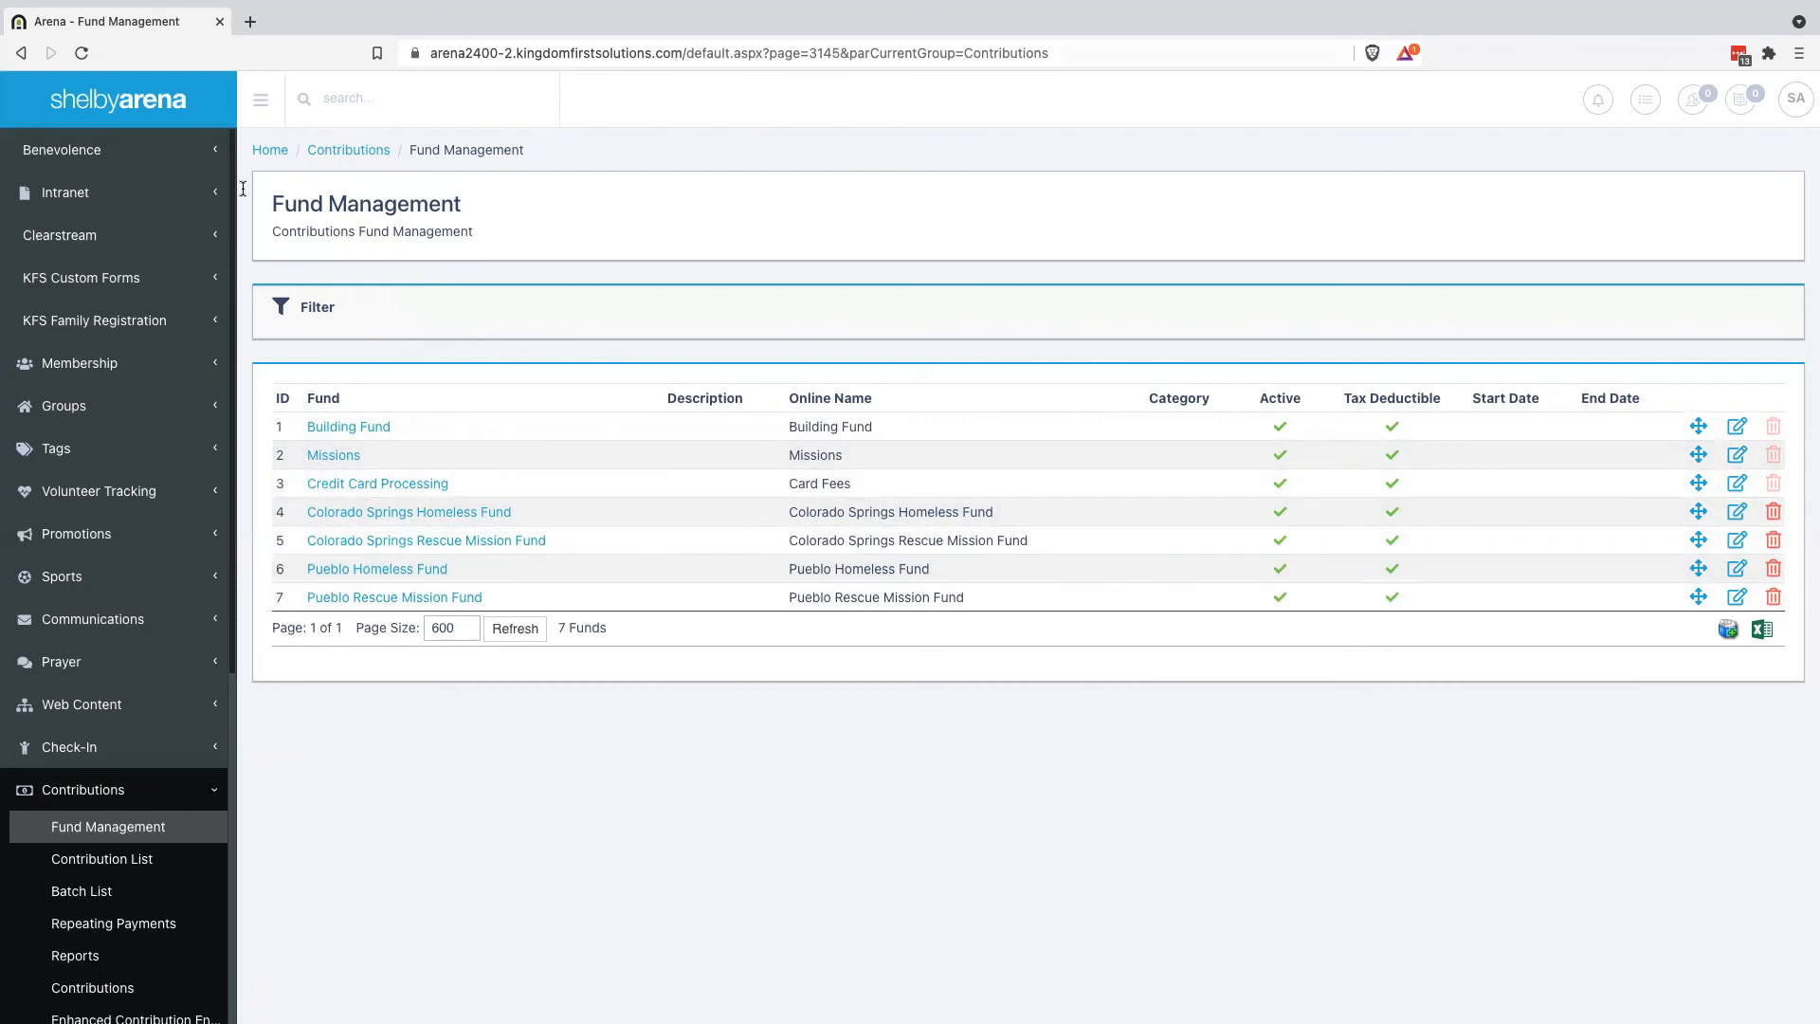
# Open the Administration Pages list in a new browser tab
pyautogui.scroll(-3, 126, 858)
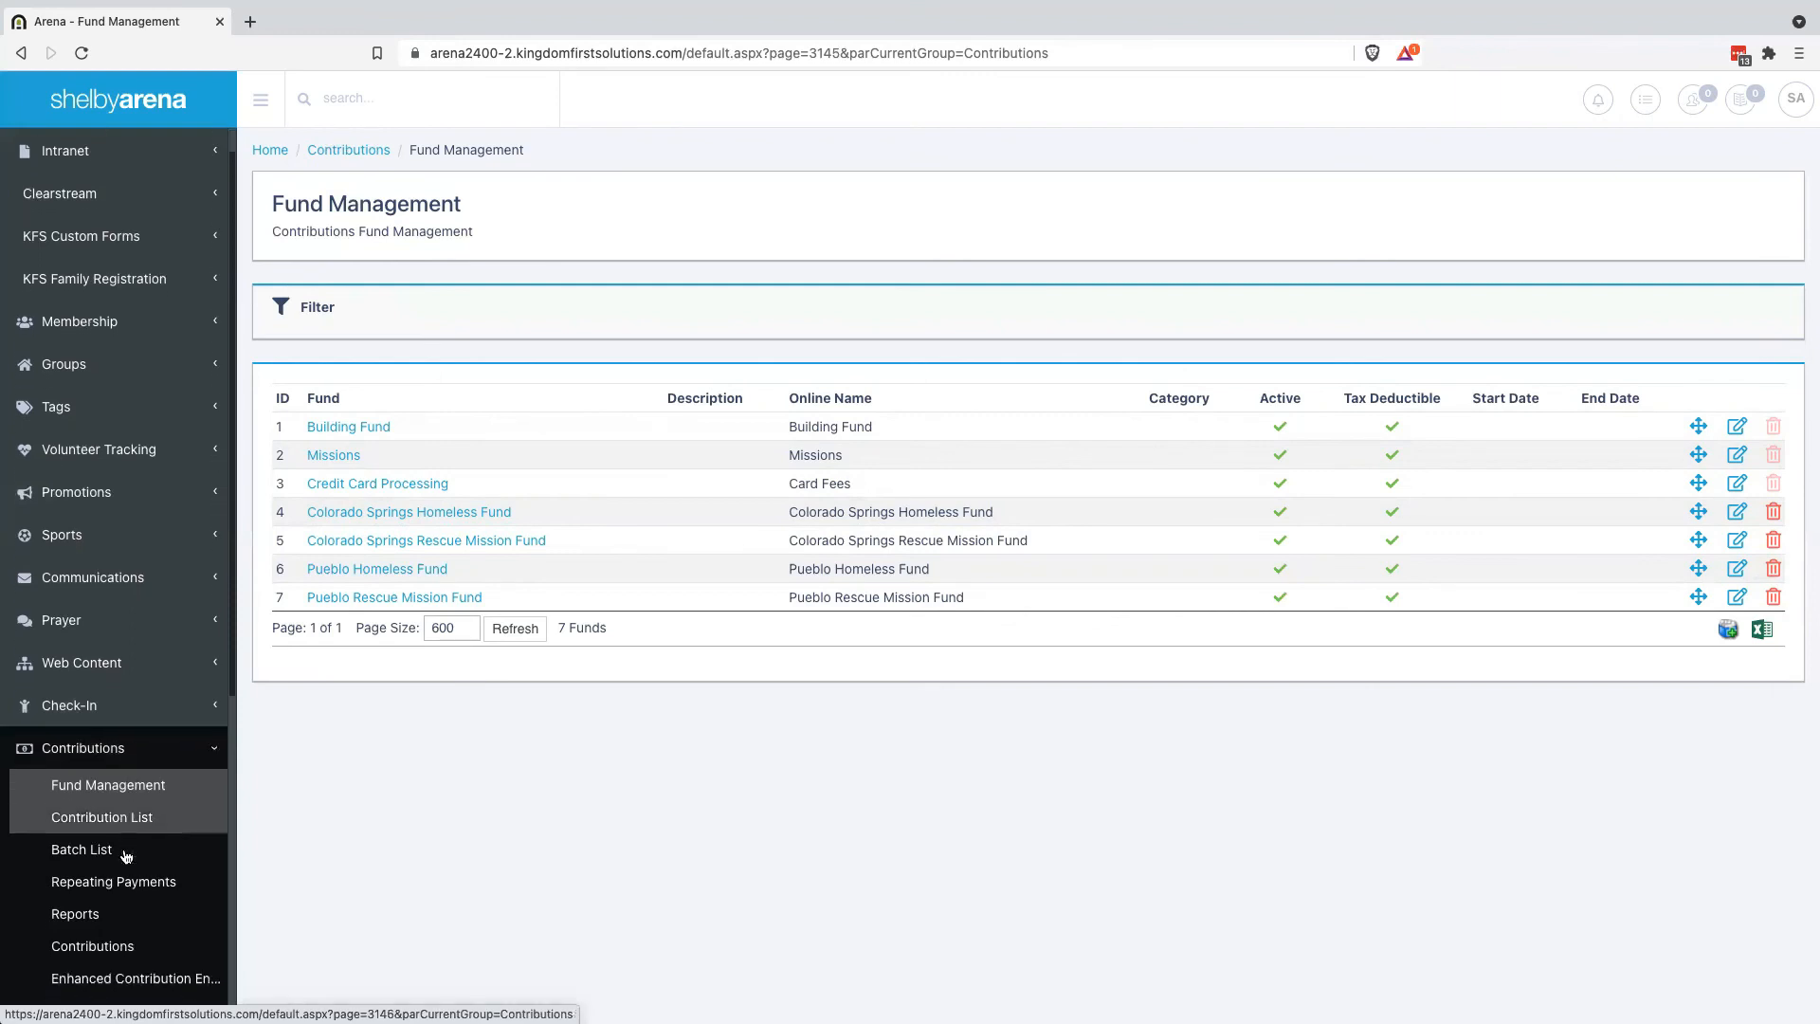
pyautogui.scroll(-4, 125, 857)
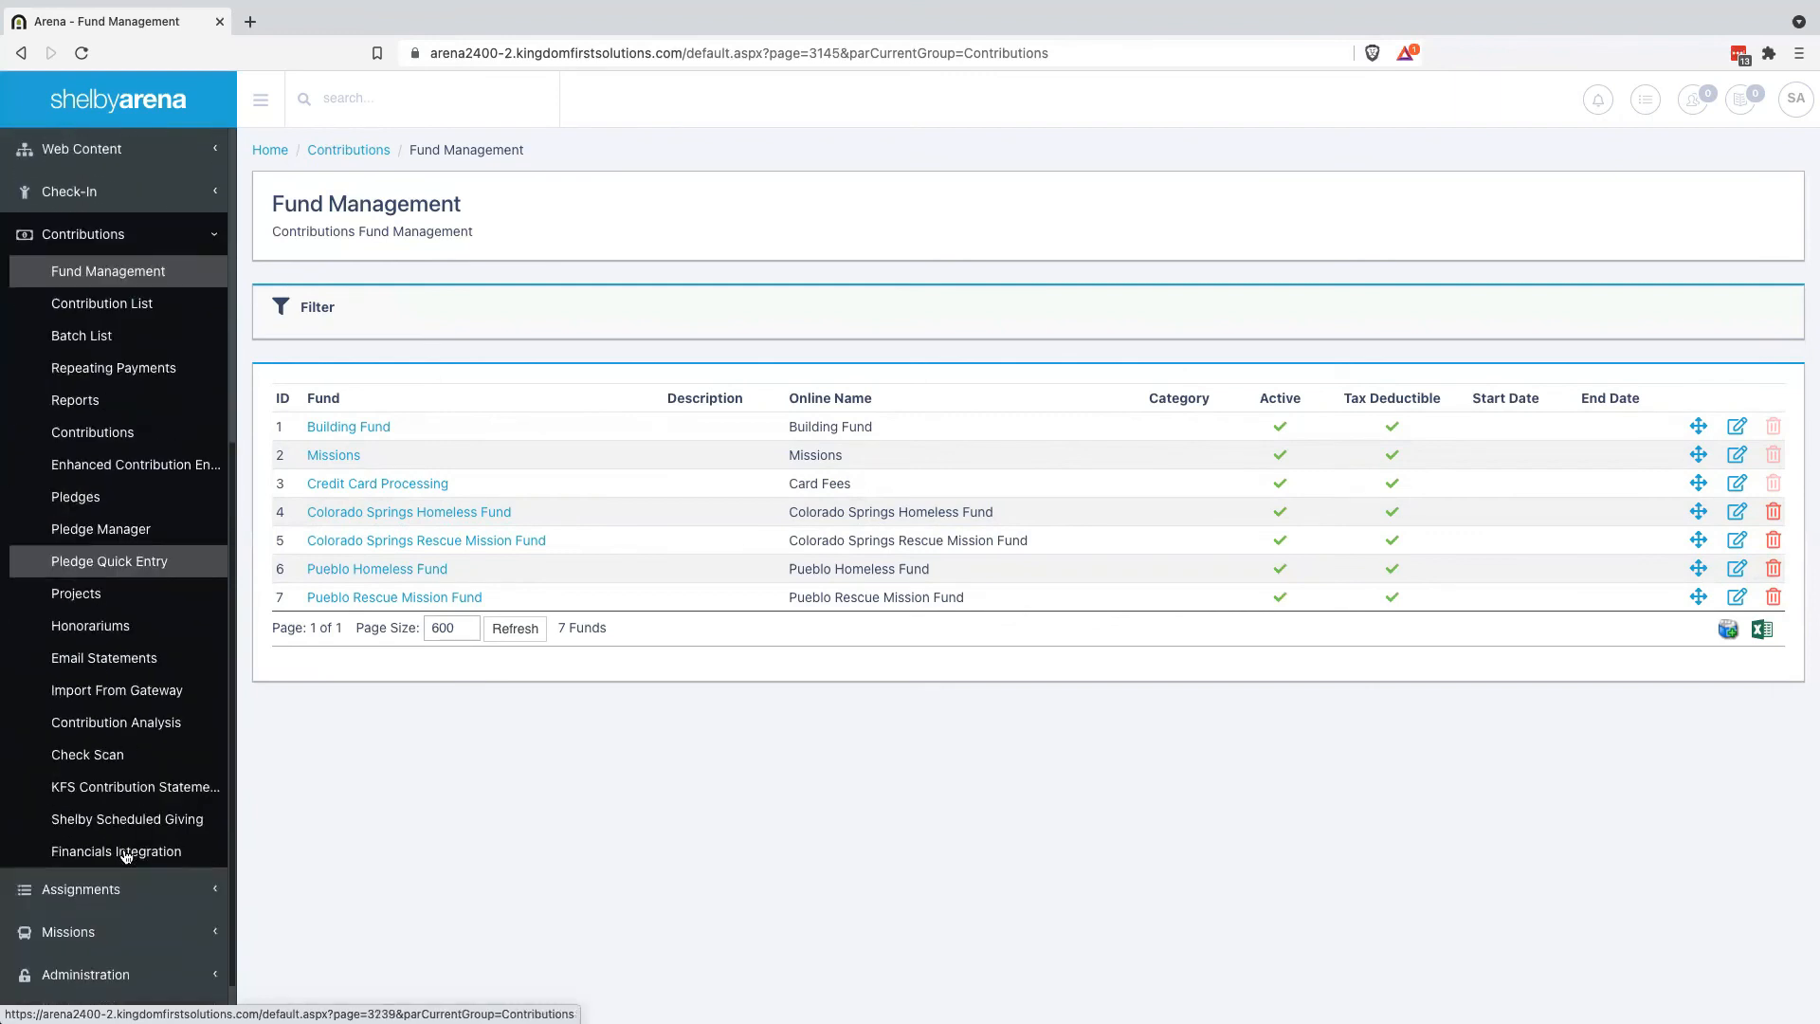
pyautogui.click(90, 945)
pyautogui.scroll(-1, 86, 910)
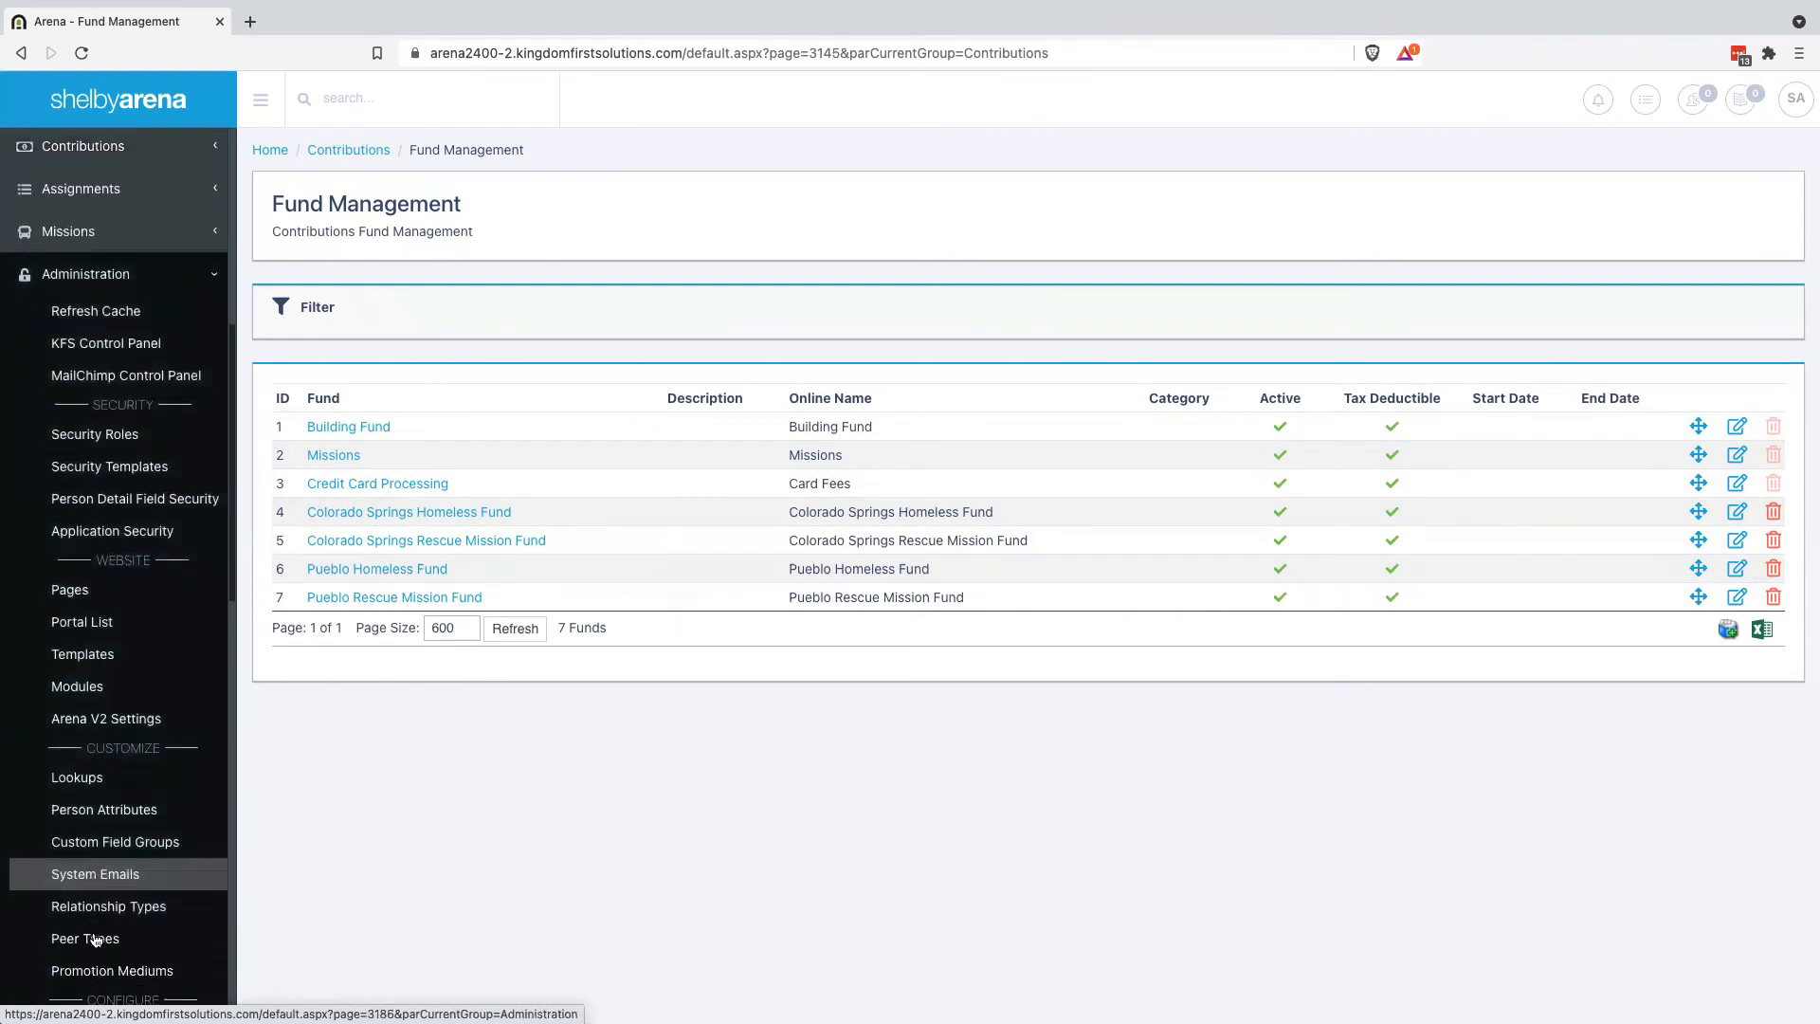
pyautogui.rightClick(70, 572)
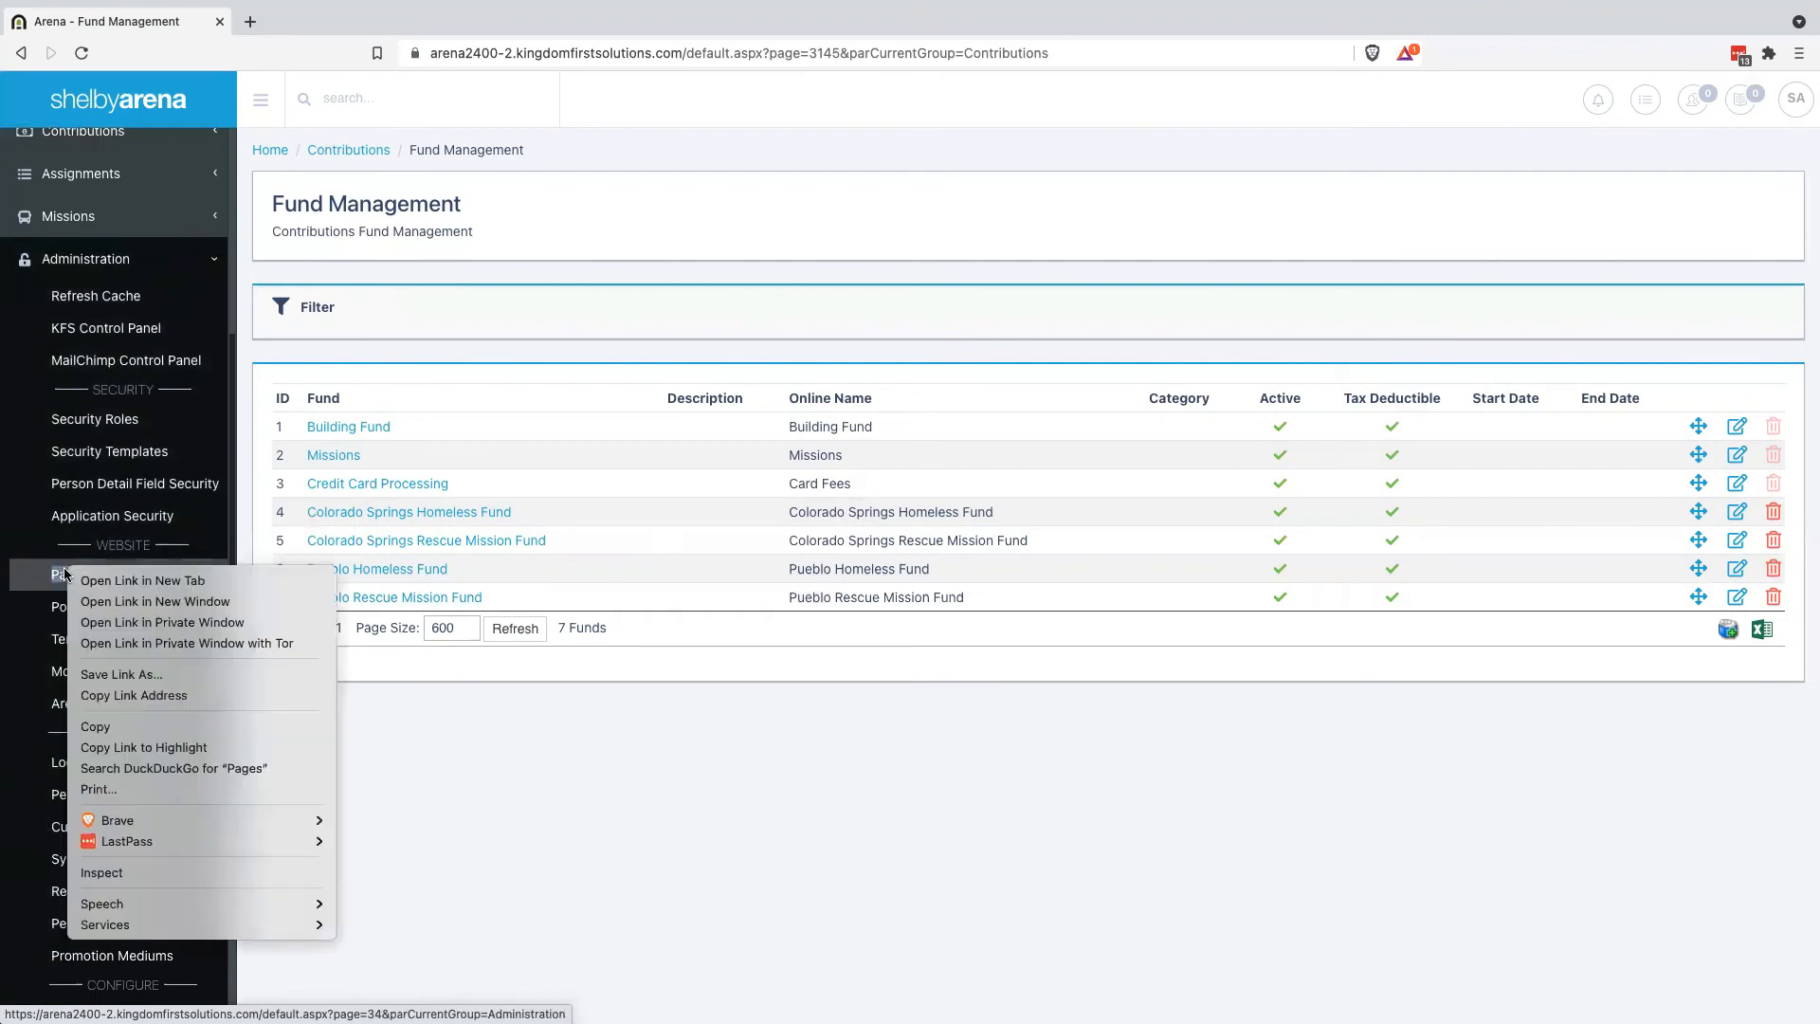
pyautogui.press('Escape')
pyautogui.middleClick(156, 580)
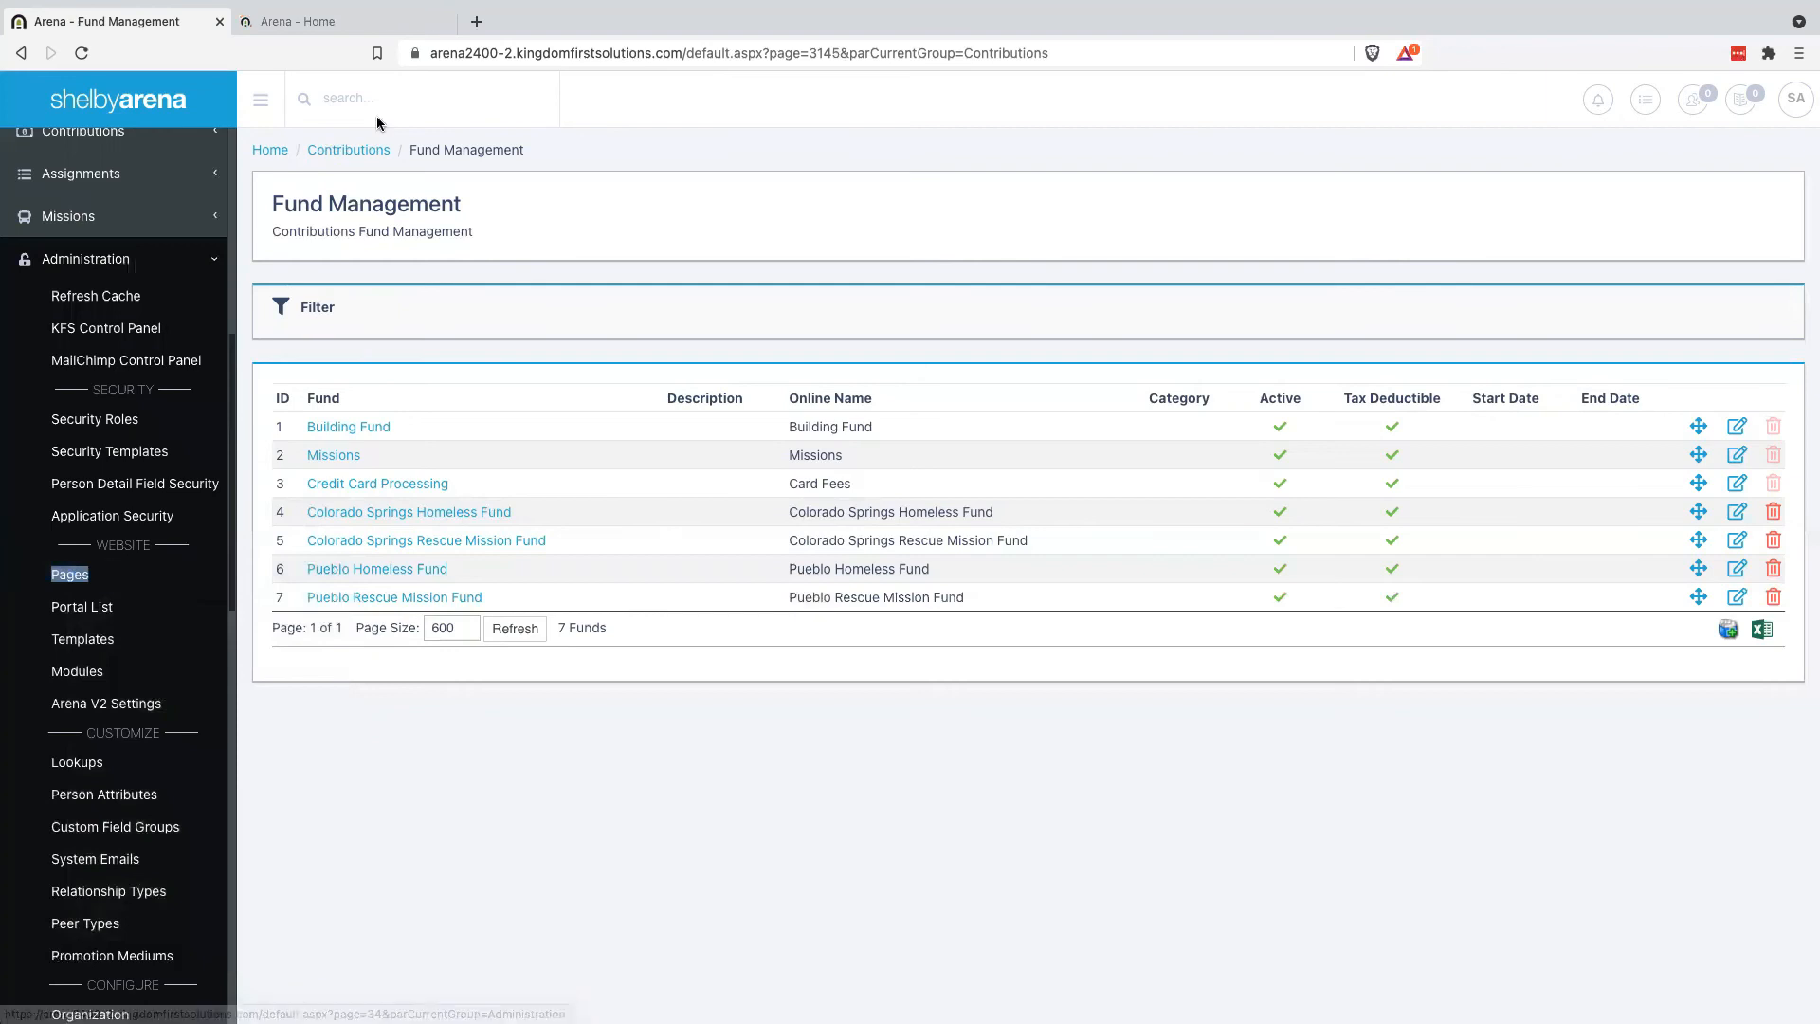
pyautogui.hotkey('ctrl', 'Tab')
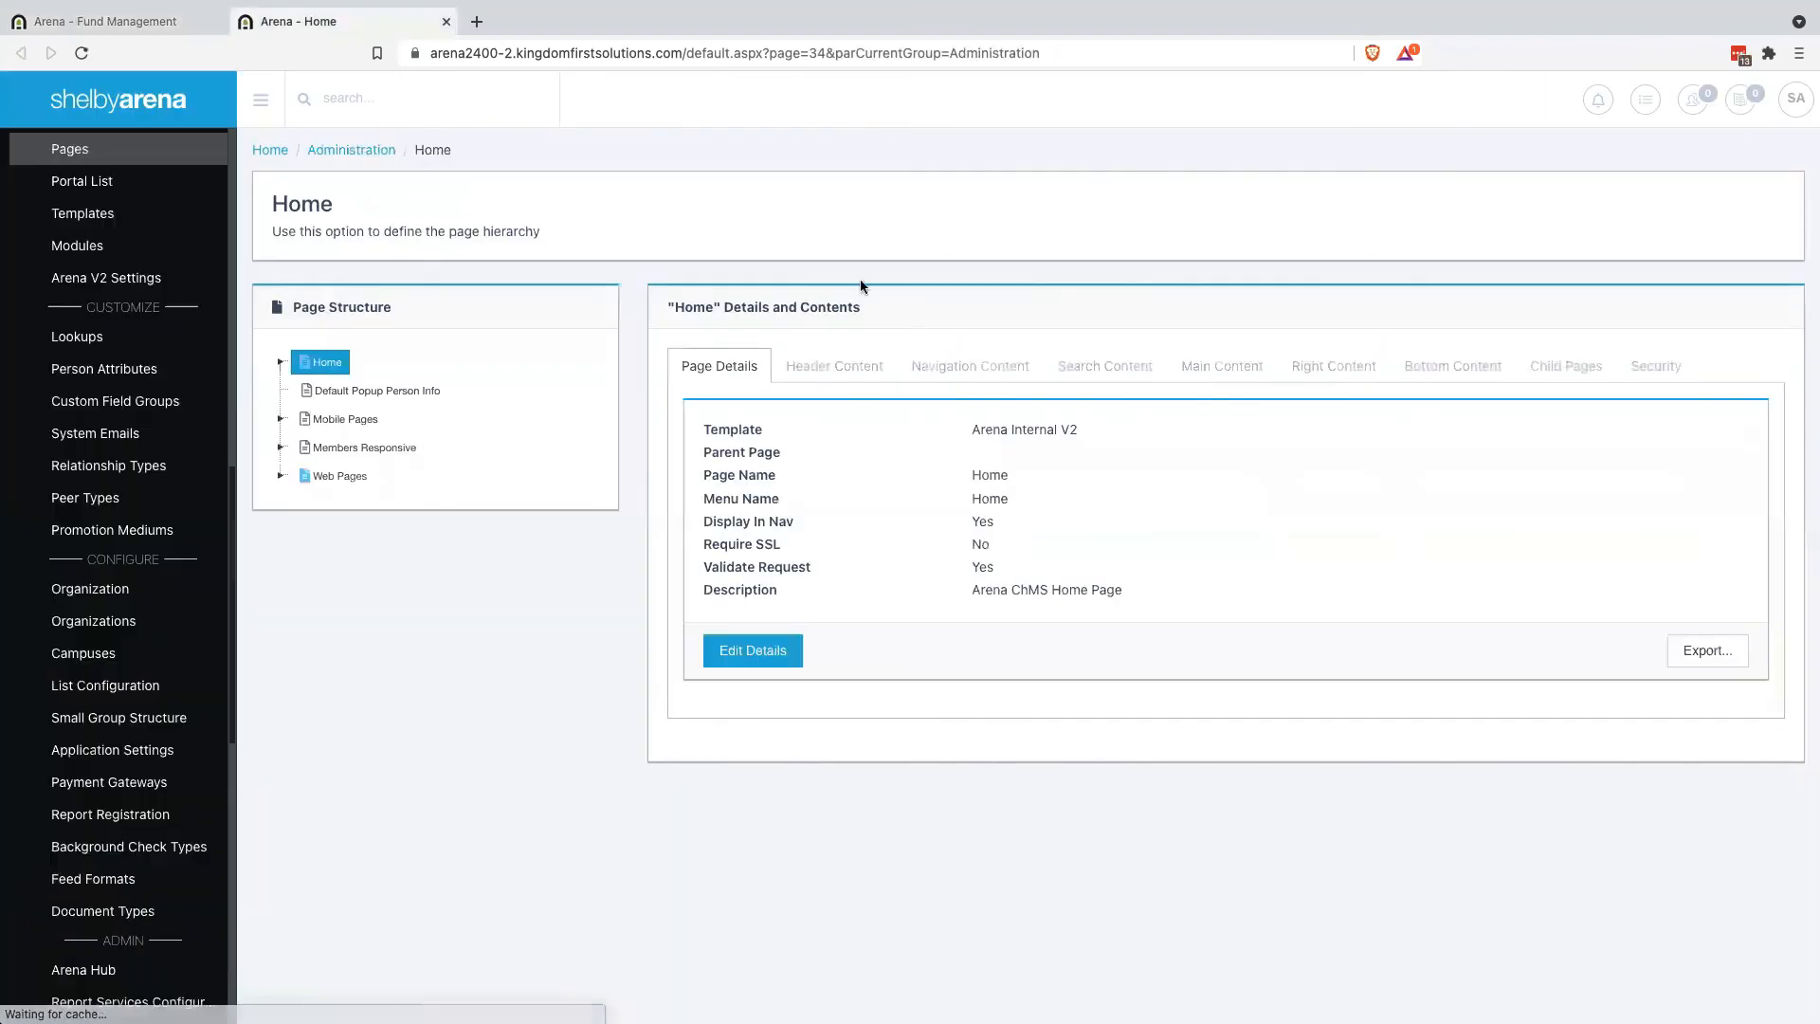
# Point that tab's URL to pageid=3555 to load the Give Now page
pyautogui.click(319, 365)
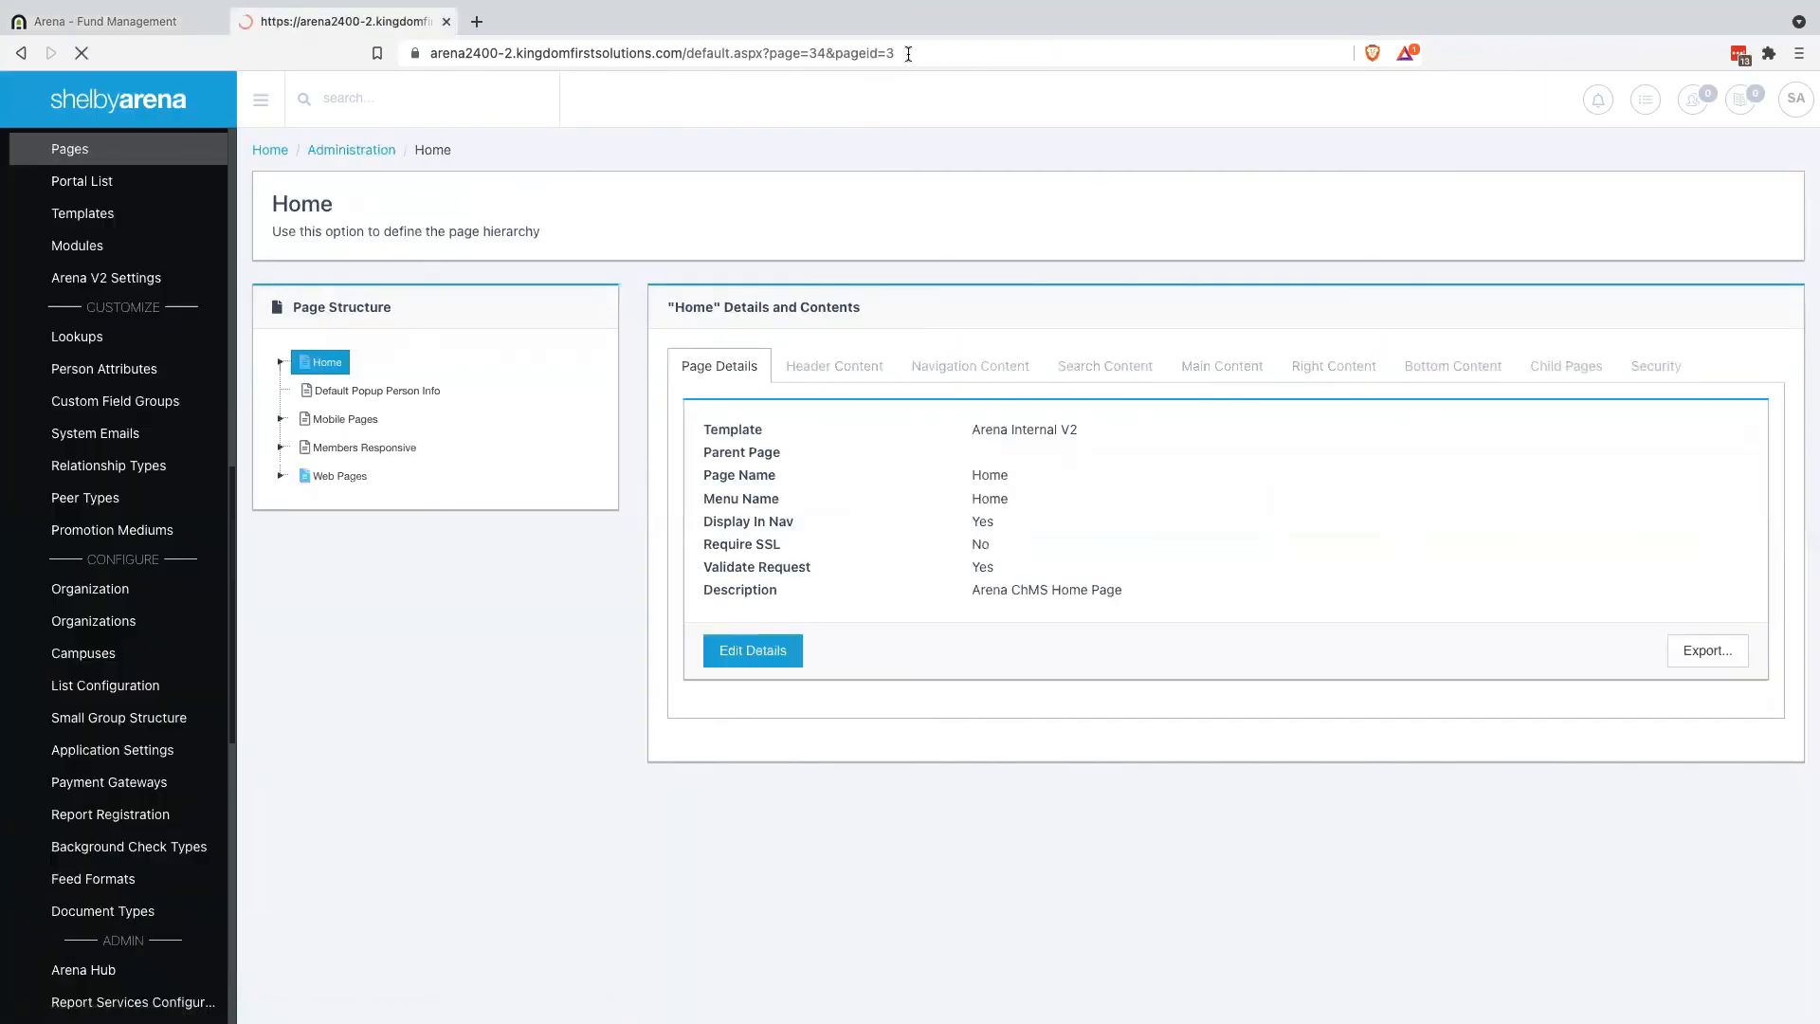
pyautogui.click(952, 50)
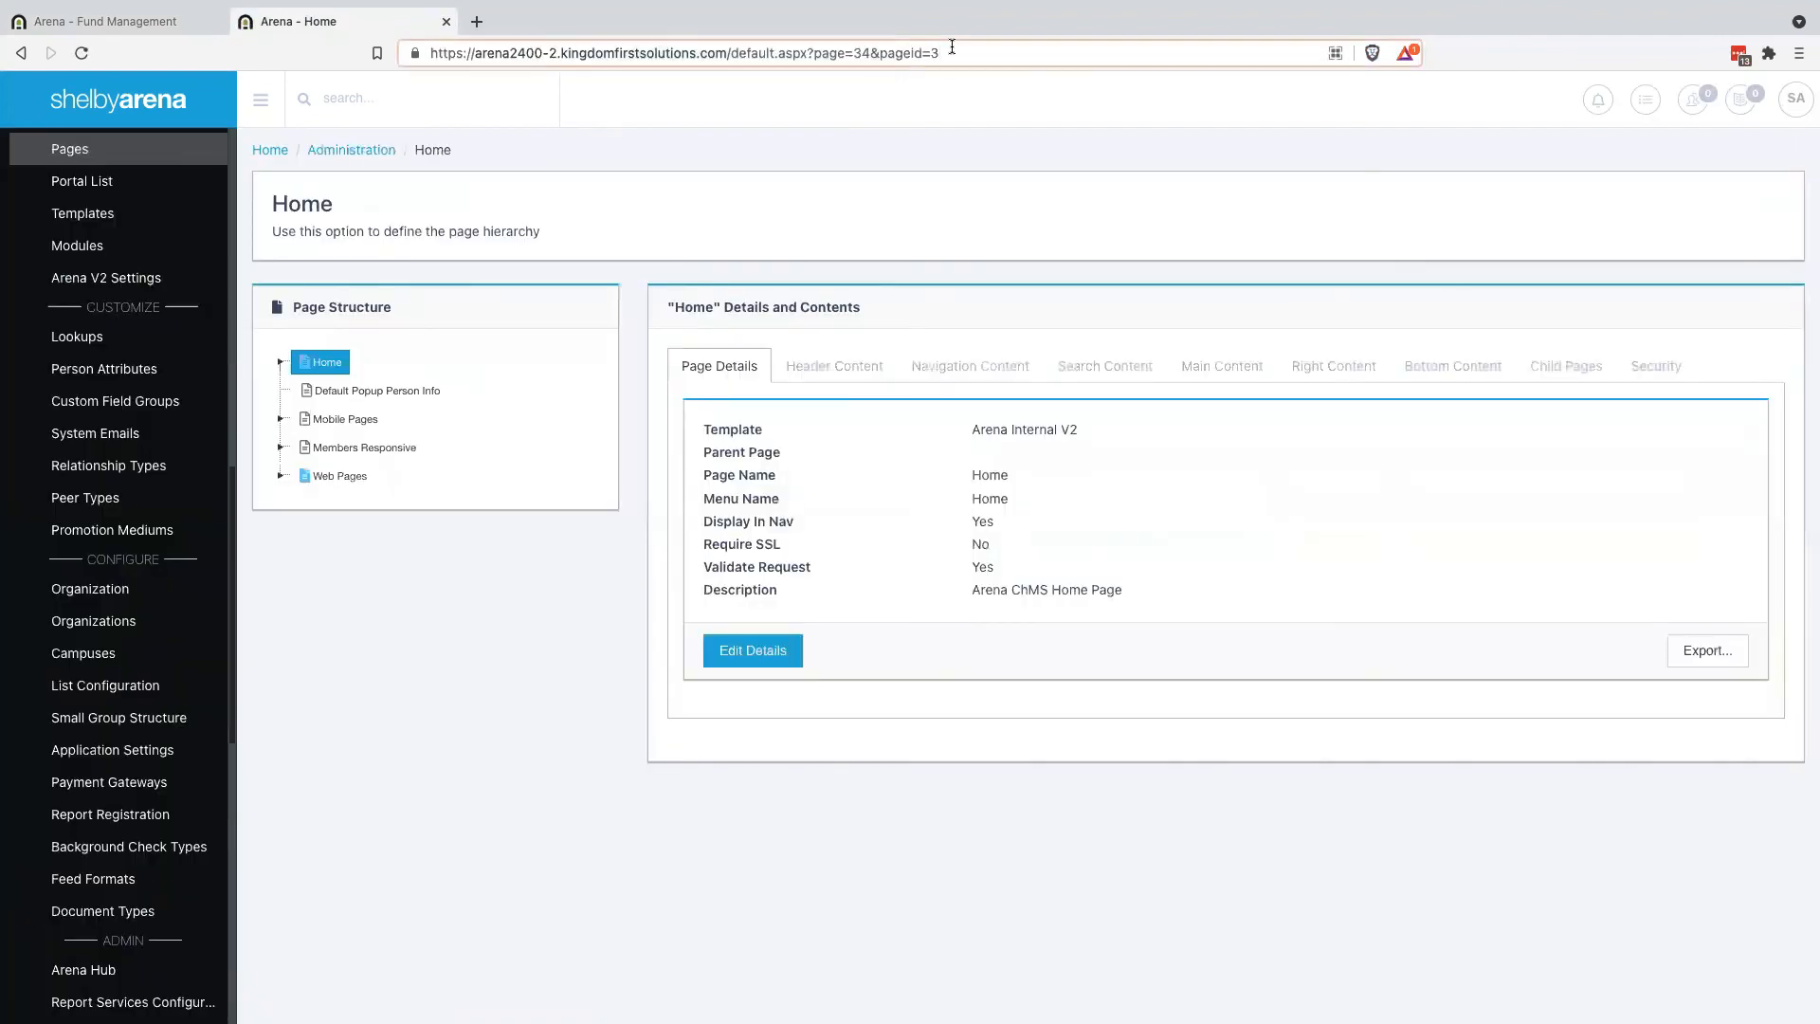
pyautogui.click(952, 47)
pyautogui.write('555')
pyautogui.press('Return')
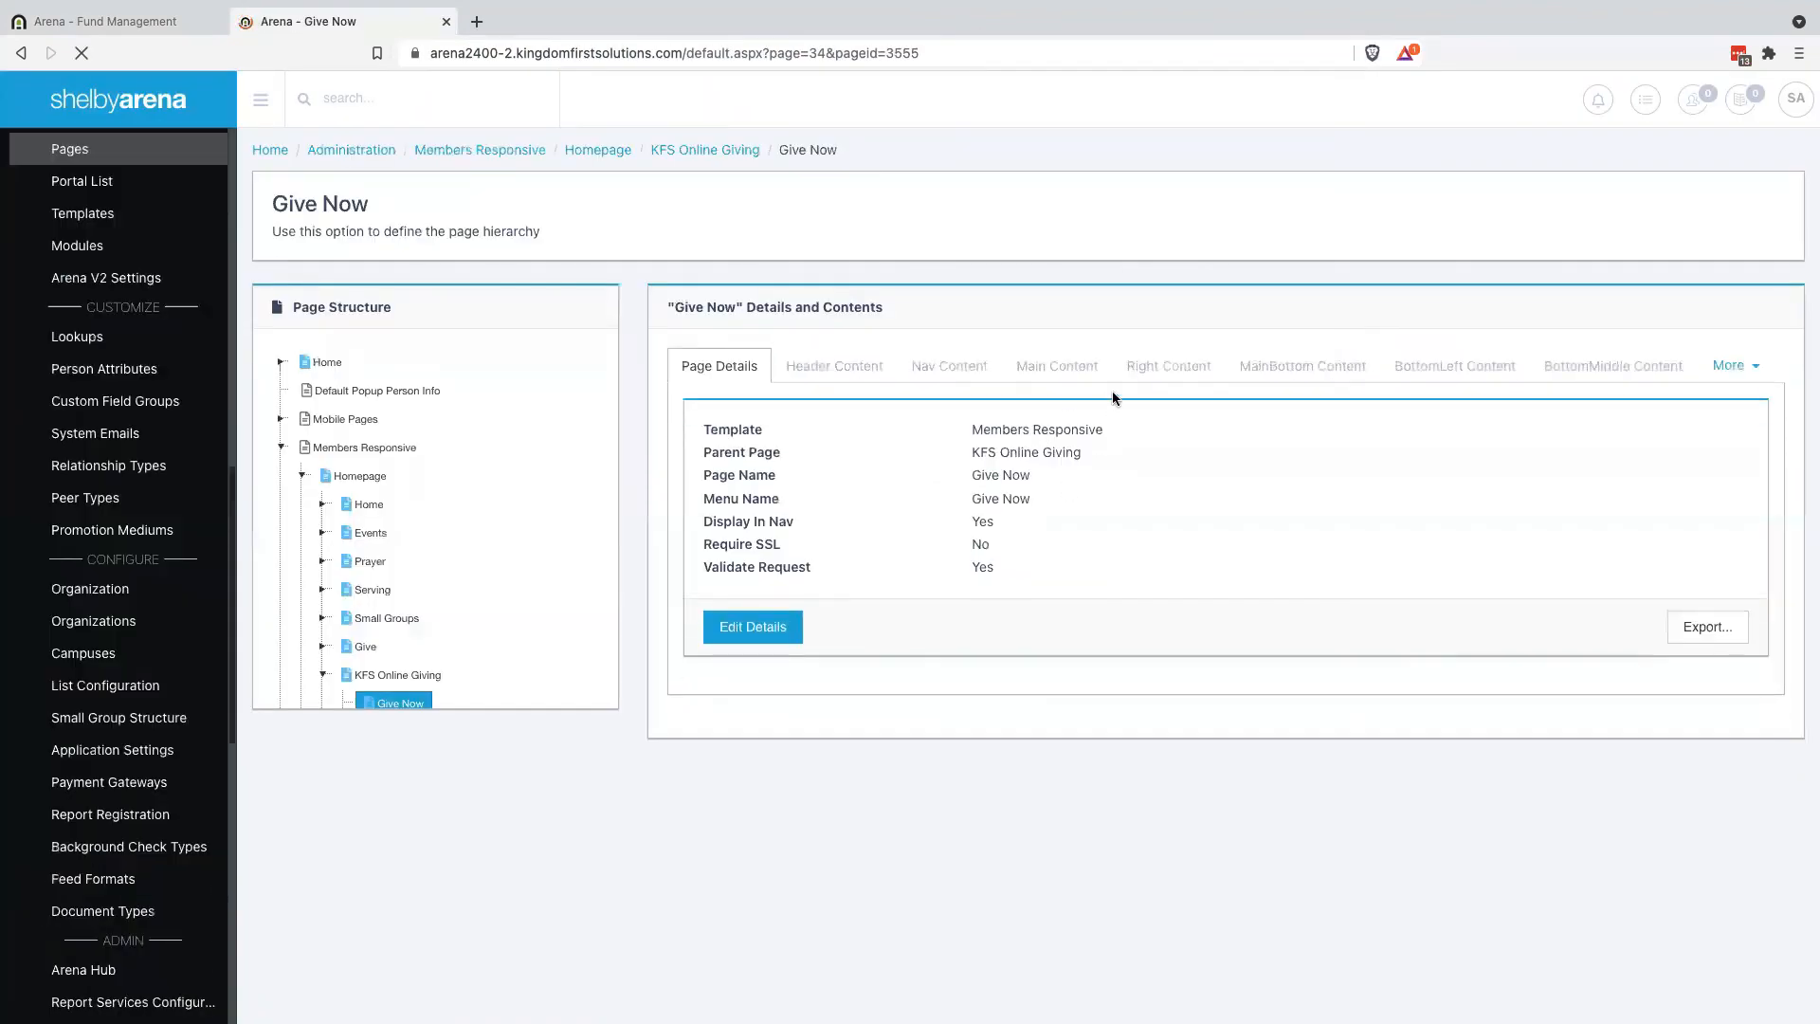
# Review the Give Now page's KFS Online Giving module settings, then view the private browser window
pyautogui.click(1048, 375)
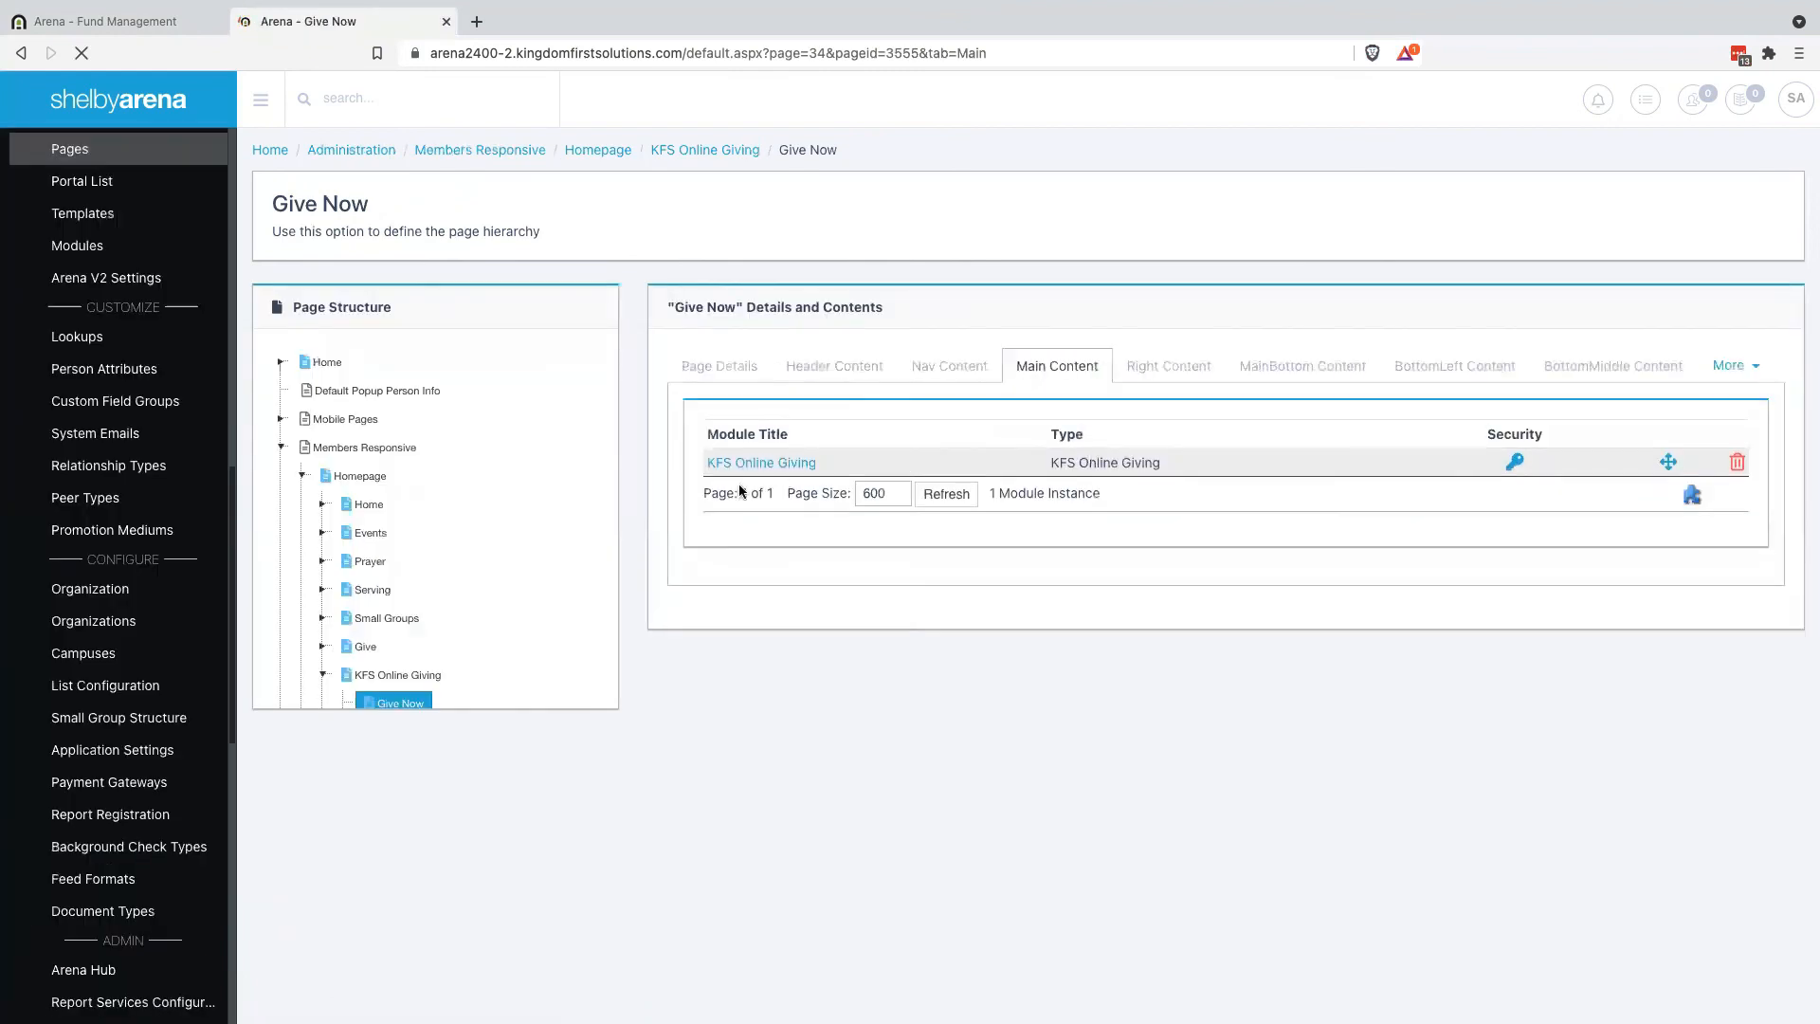
pyautogui.click(762, 464)
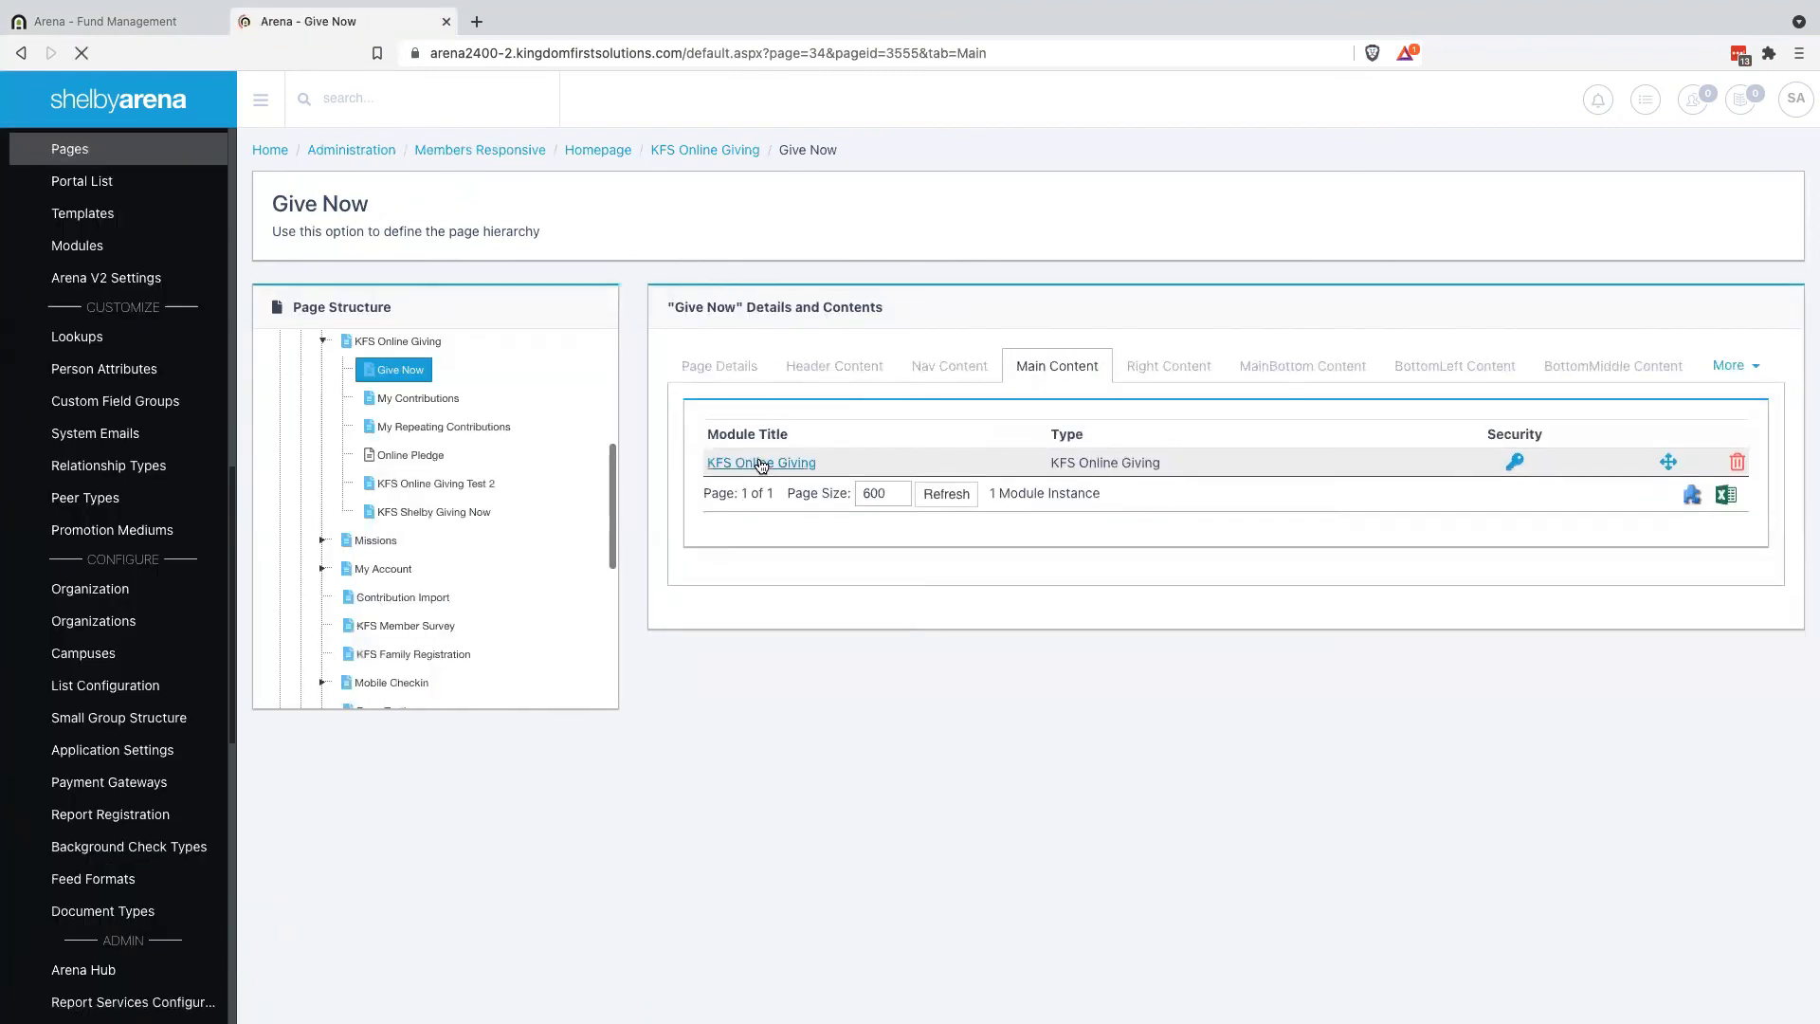
pyautogui.scroll(-12, 815, 747)
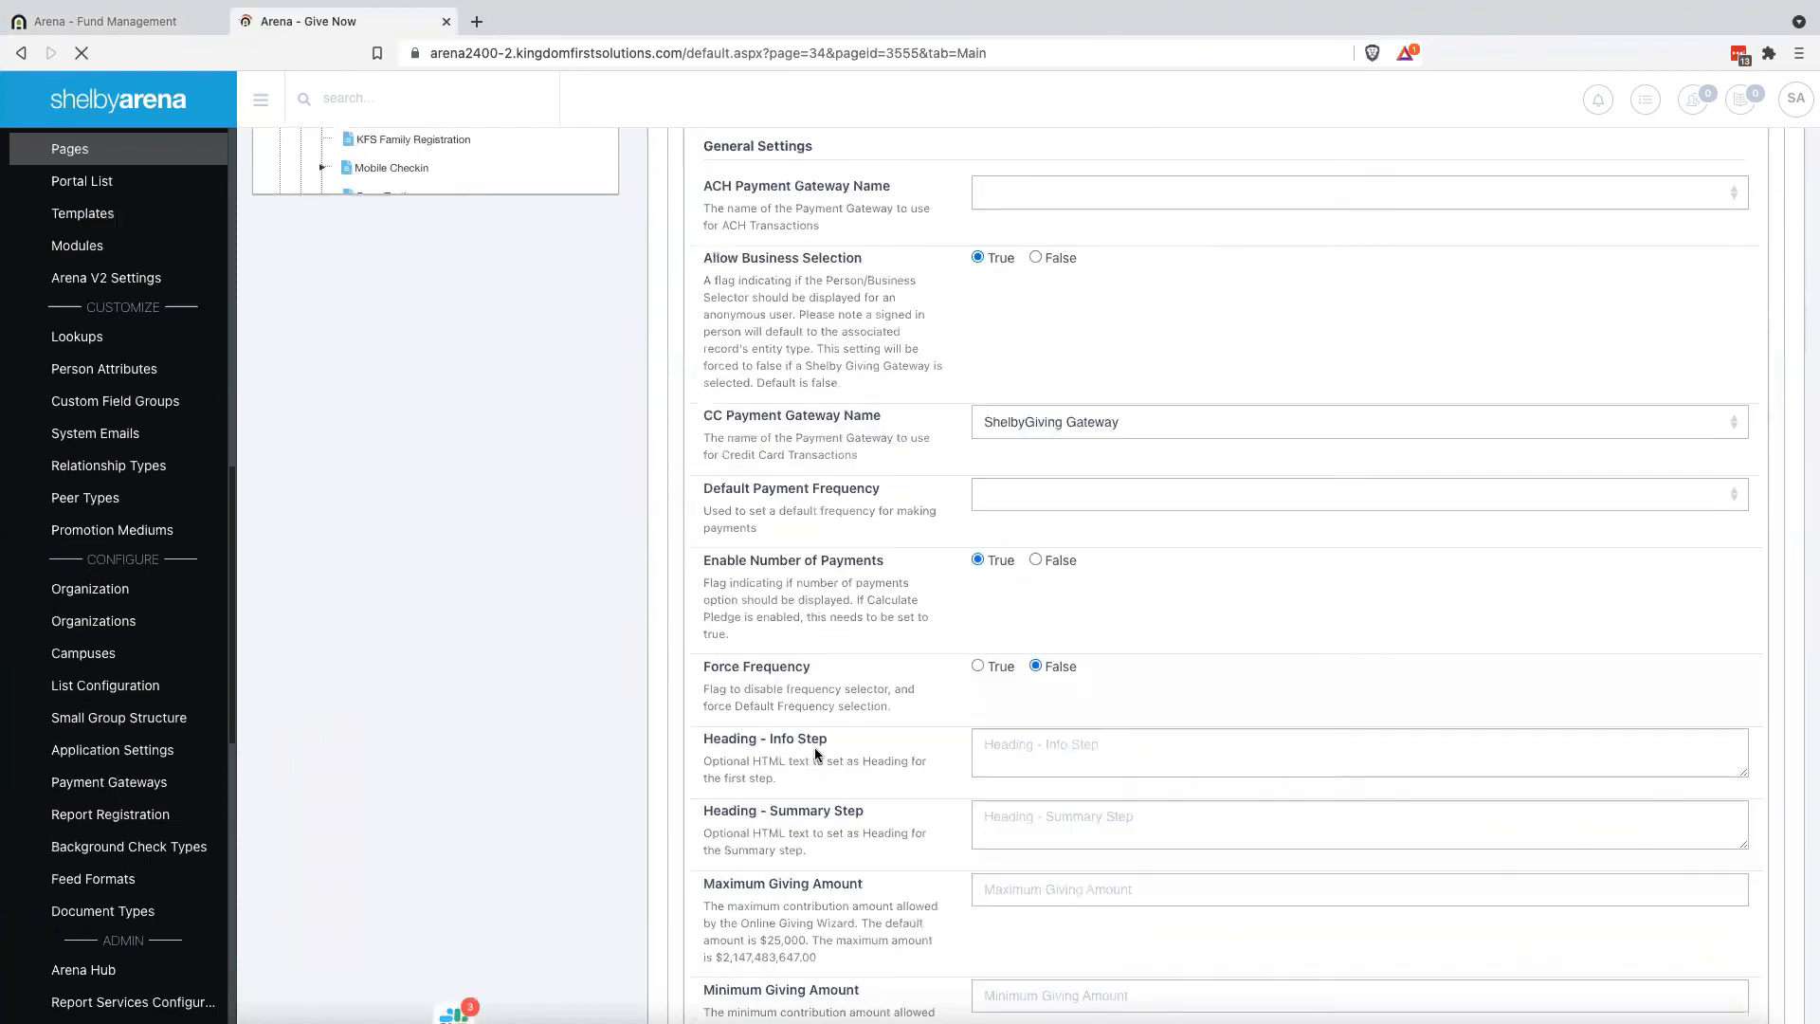
pyautogui.scroll(-15, 815, 747)
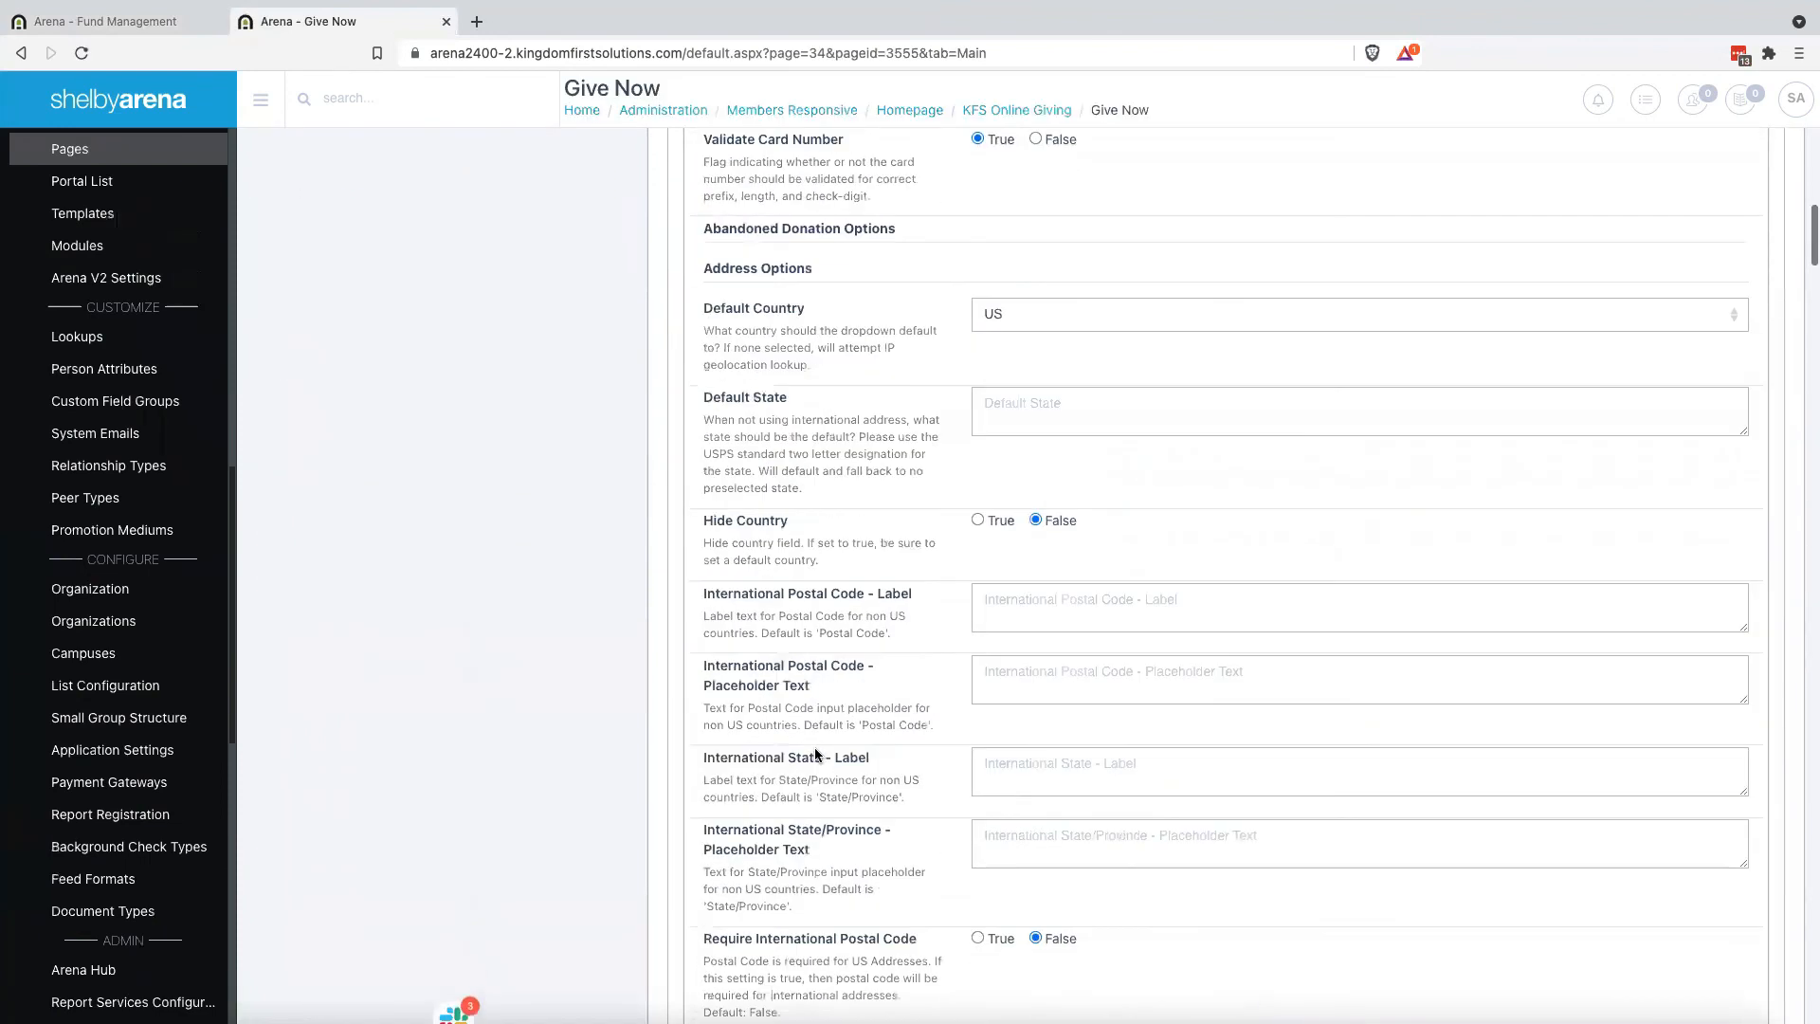
pyautogui.scroll(-9, 815, 747)
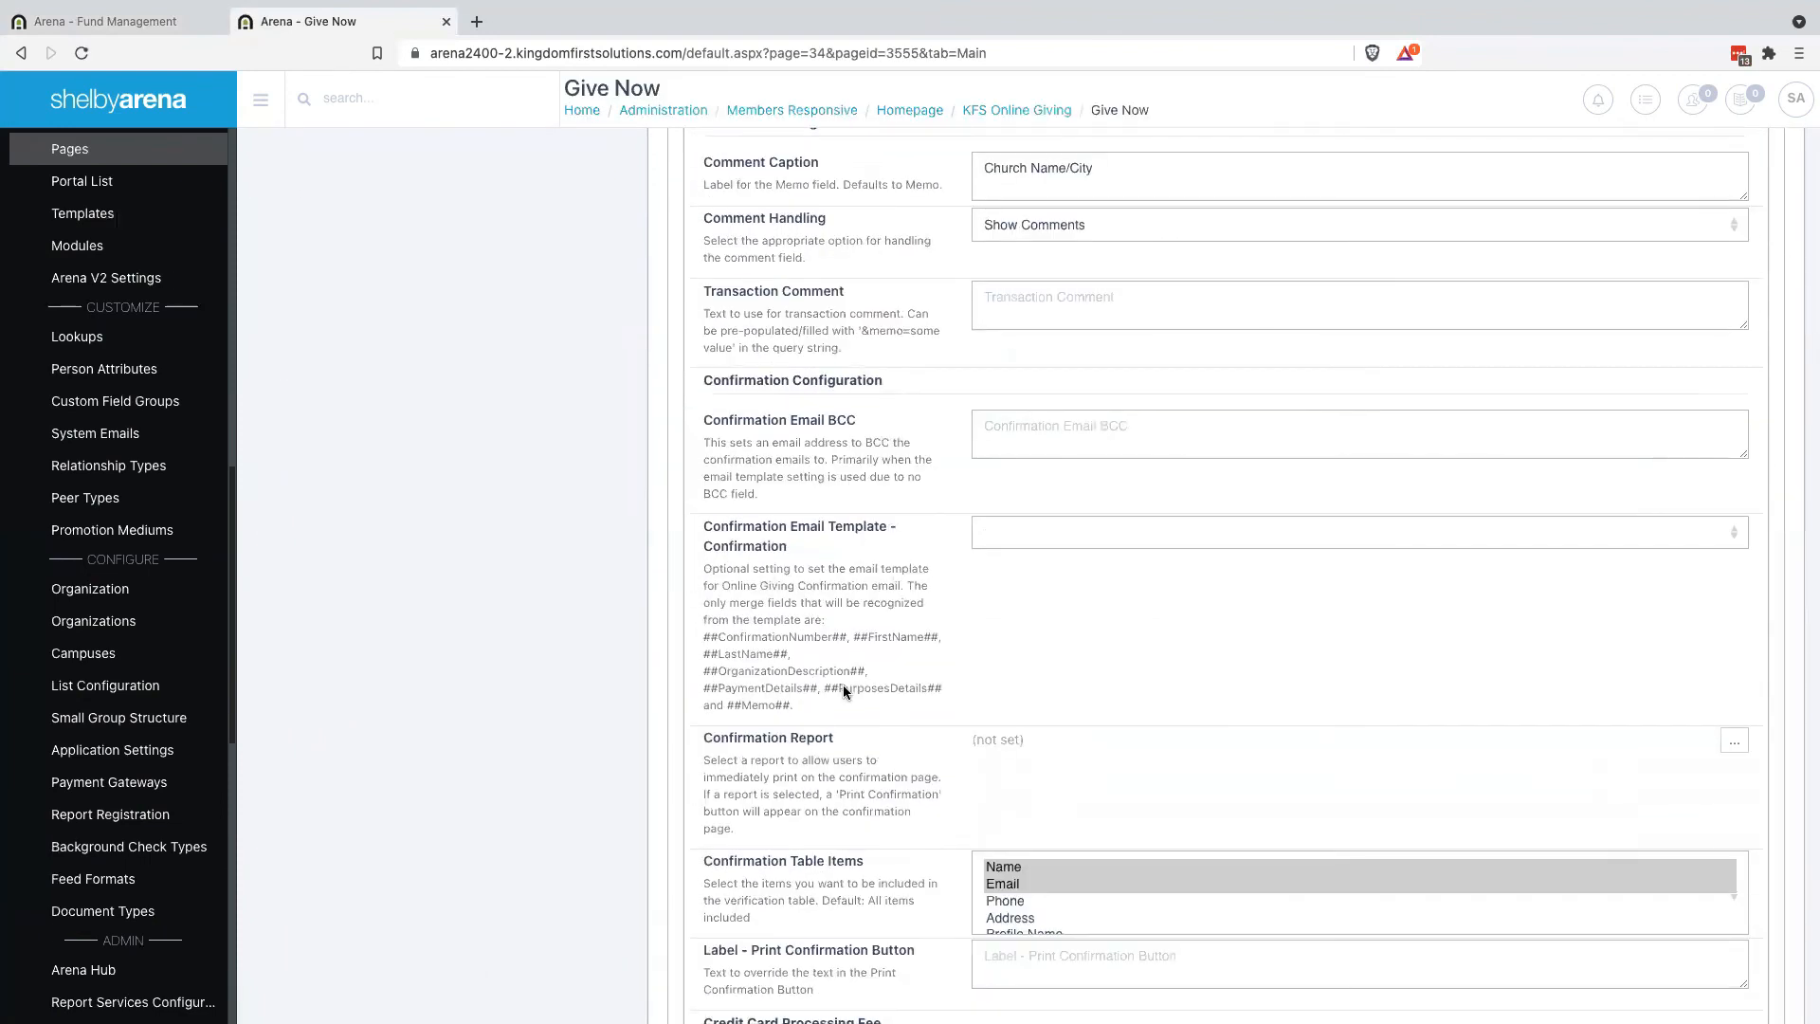
pyautogui.scroll(-9, 844, 685)
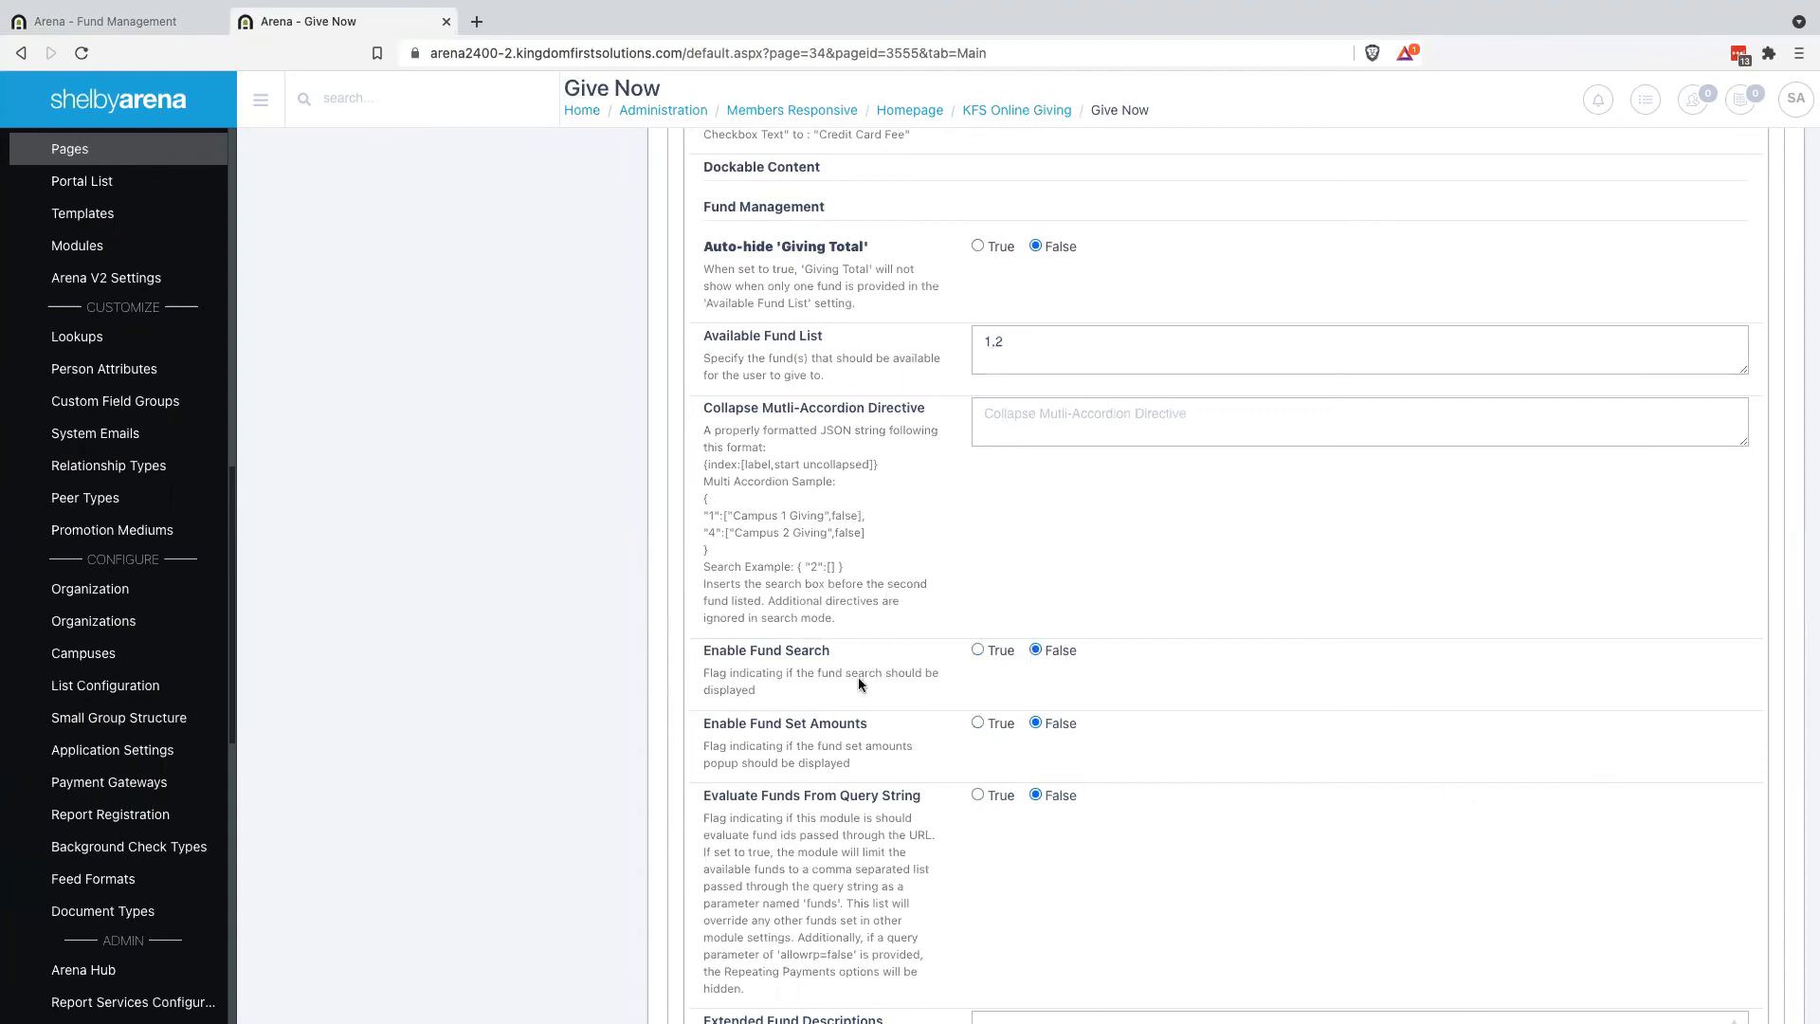
pyautogui.scroll(-15, 858, 679)
pyautogui.scroll(-12, 858, 679)
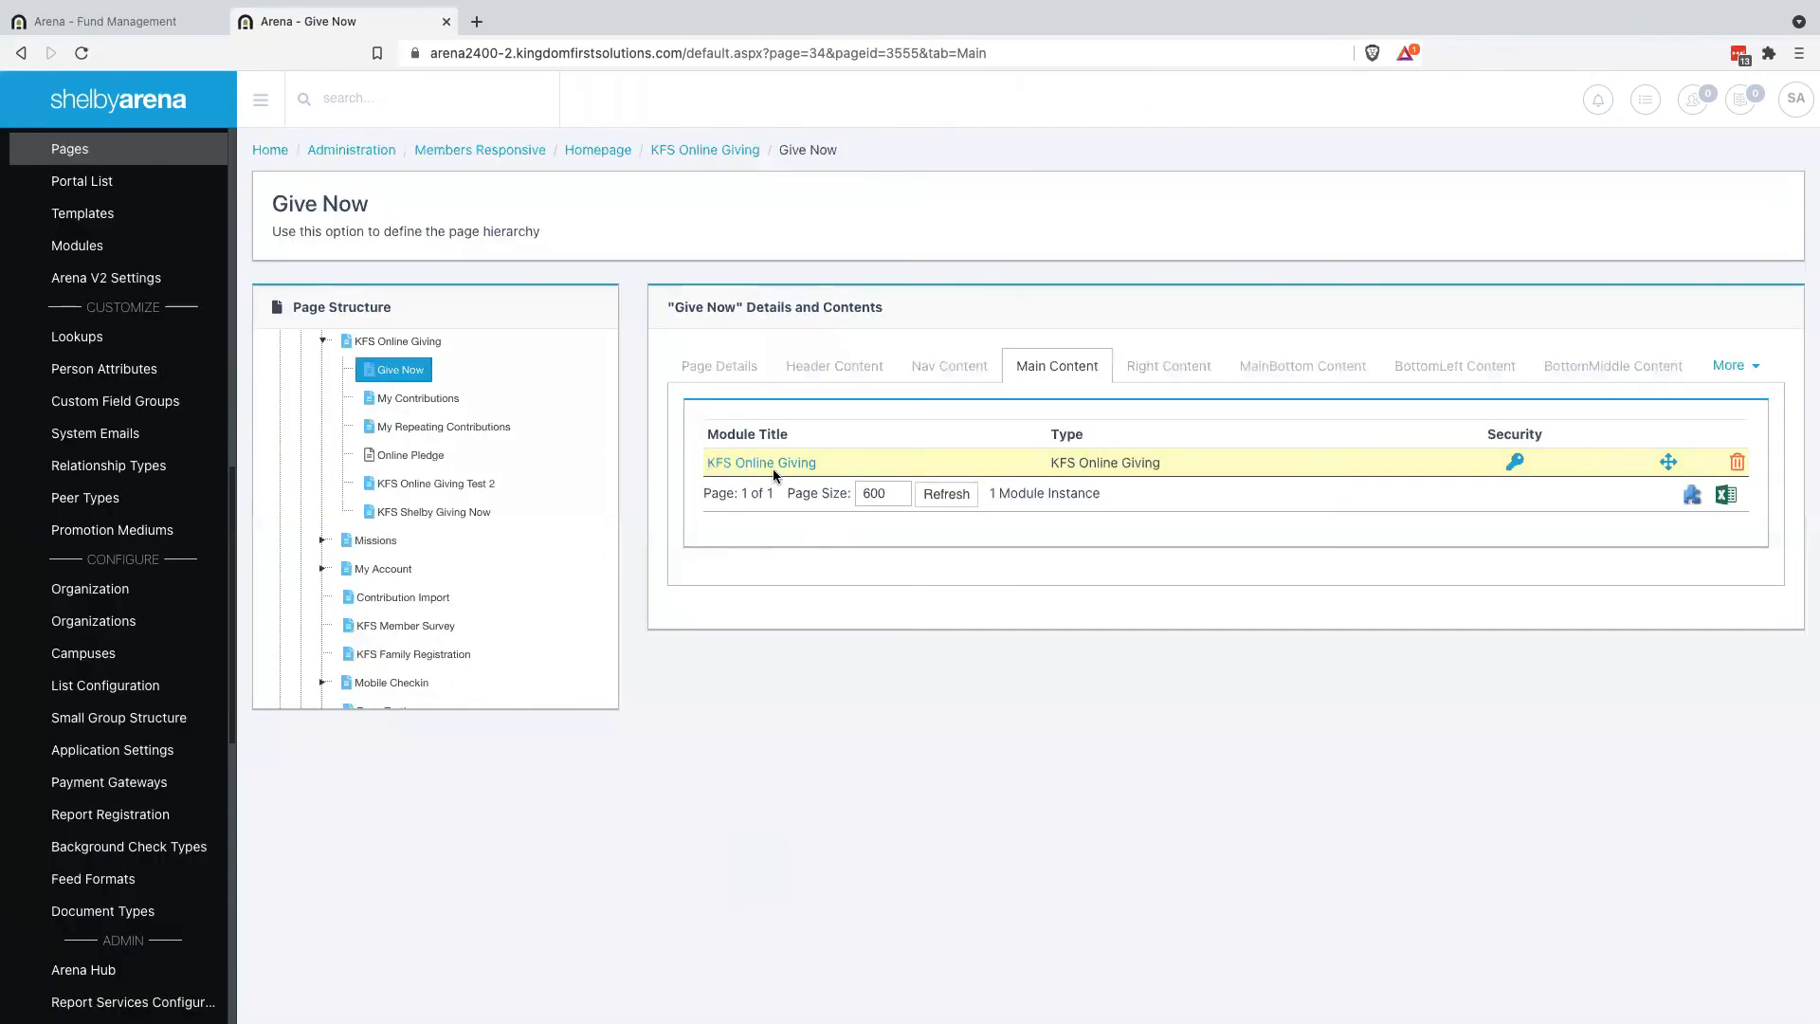
pyautogui.click(772, 465)
pyautogui.hotkey('ctrl', 'Left')
pyautogui.hotkey('ctrl', 'Left')
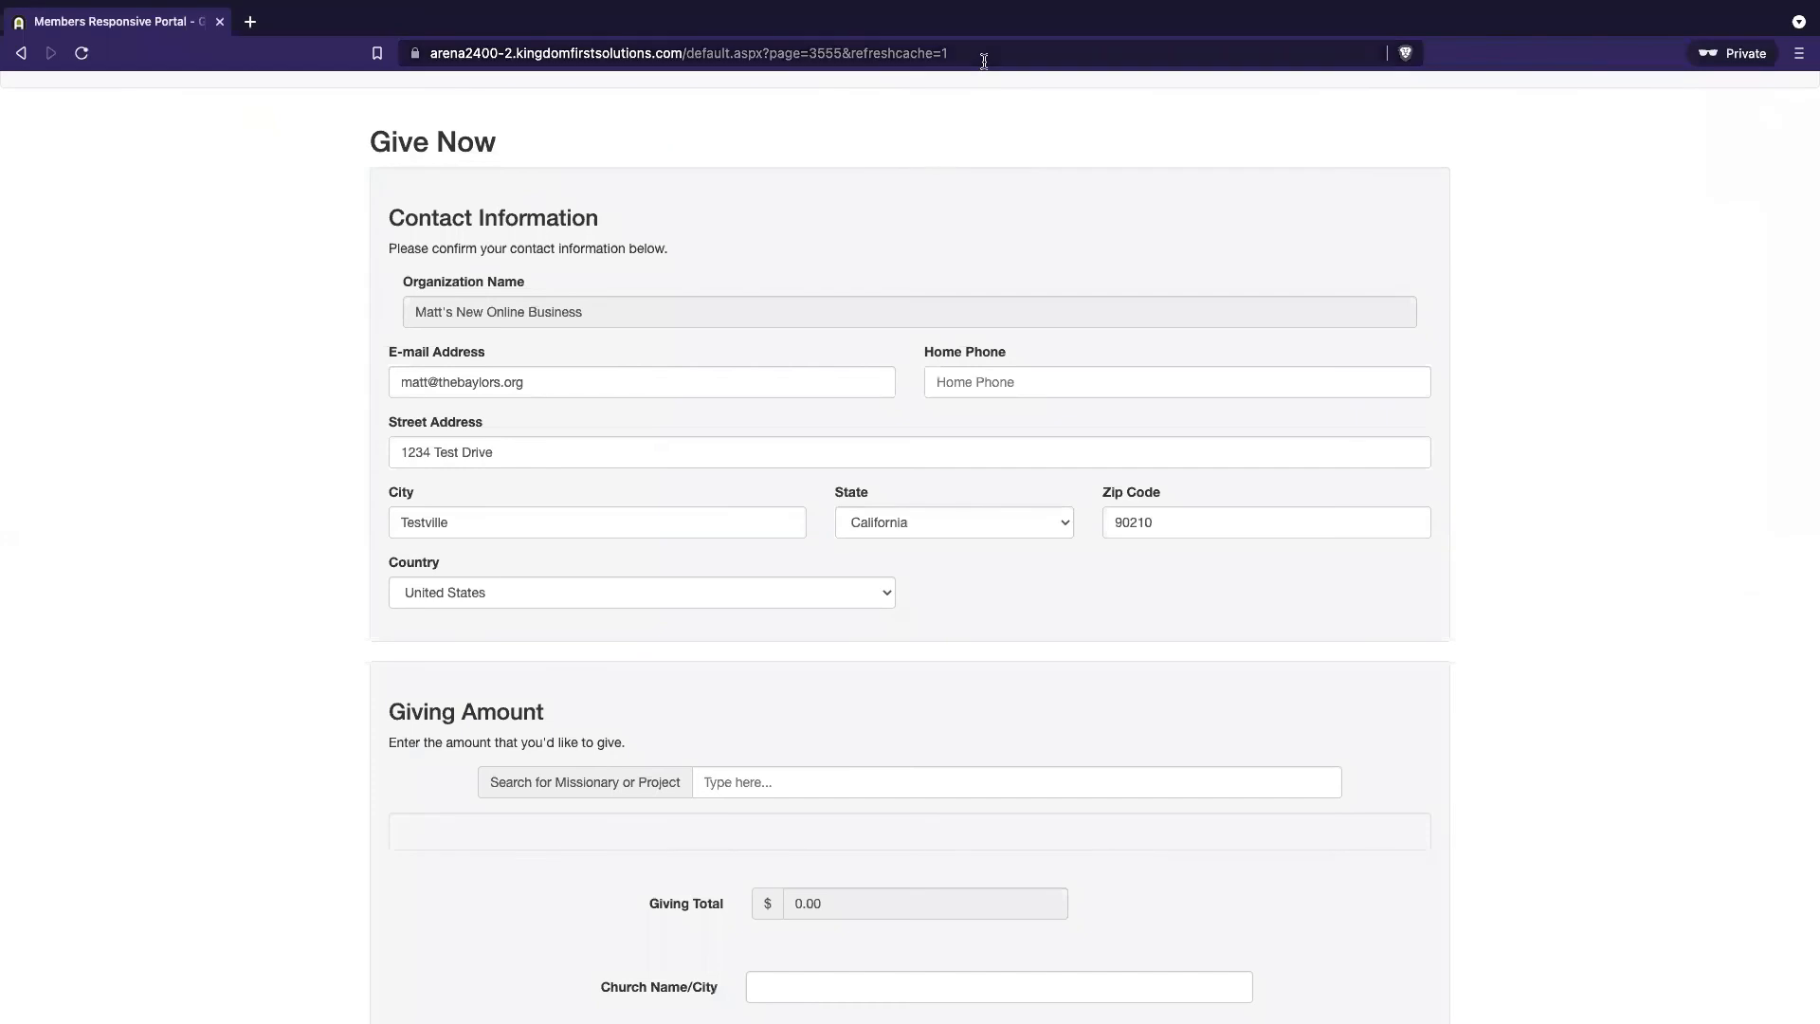
# Reload the public Give Now form in the private browser
pyautogui.click(984, 60)
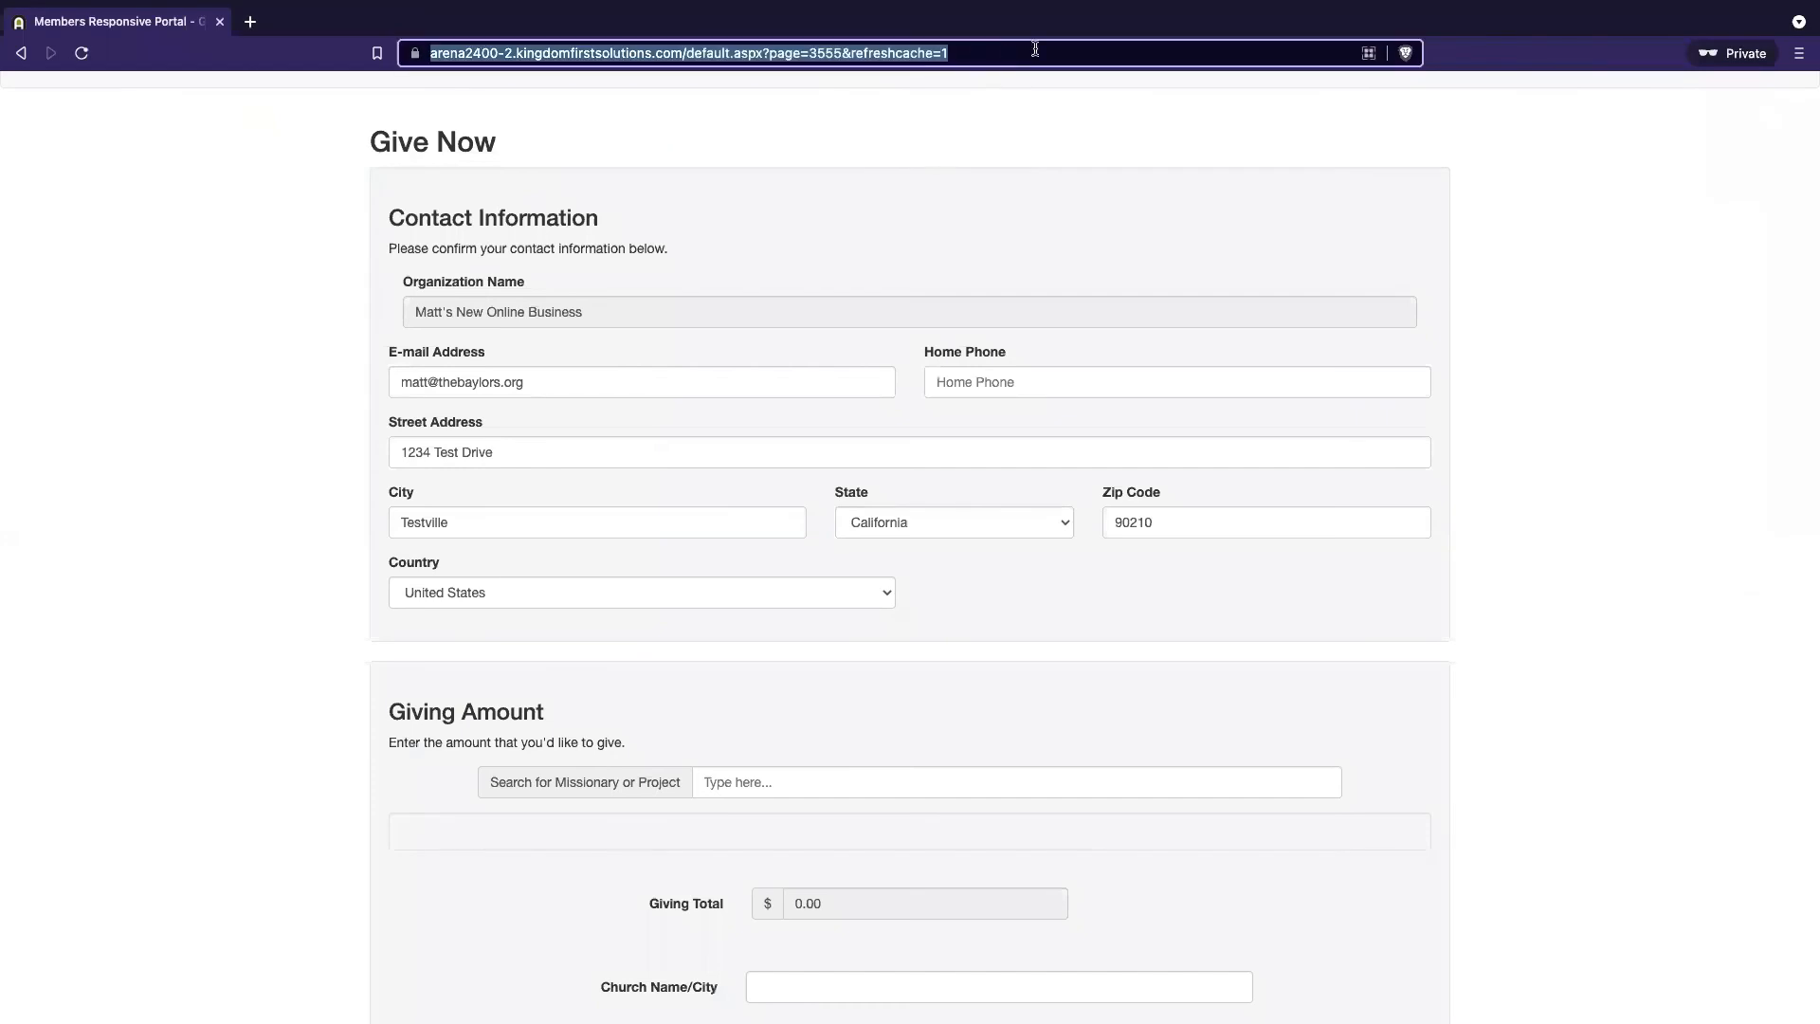
pyautogui.press('Return')
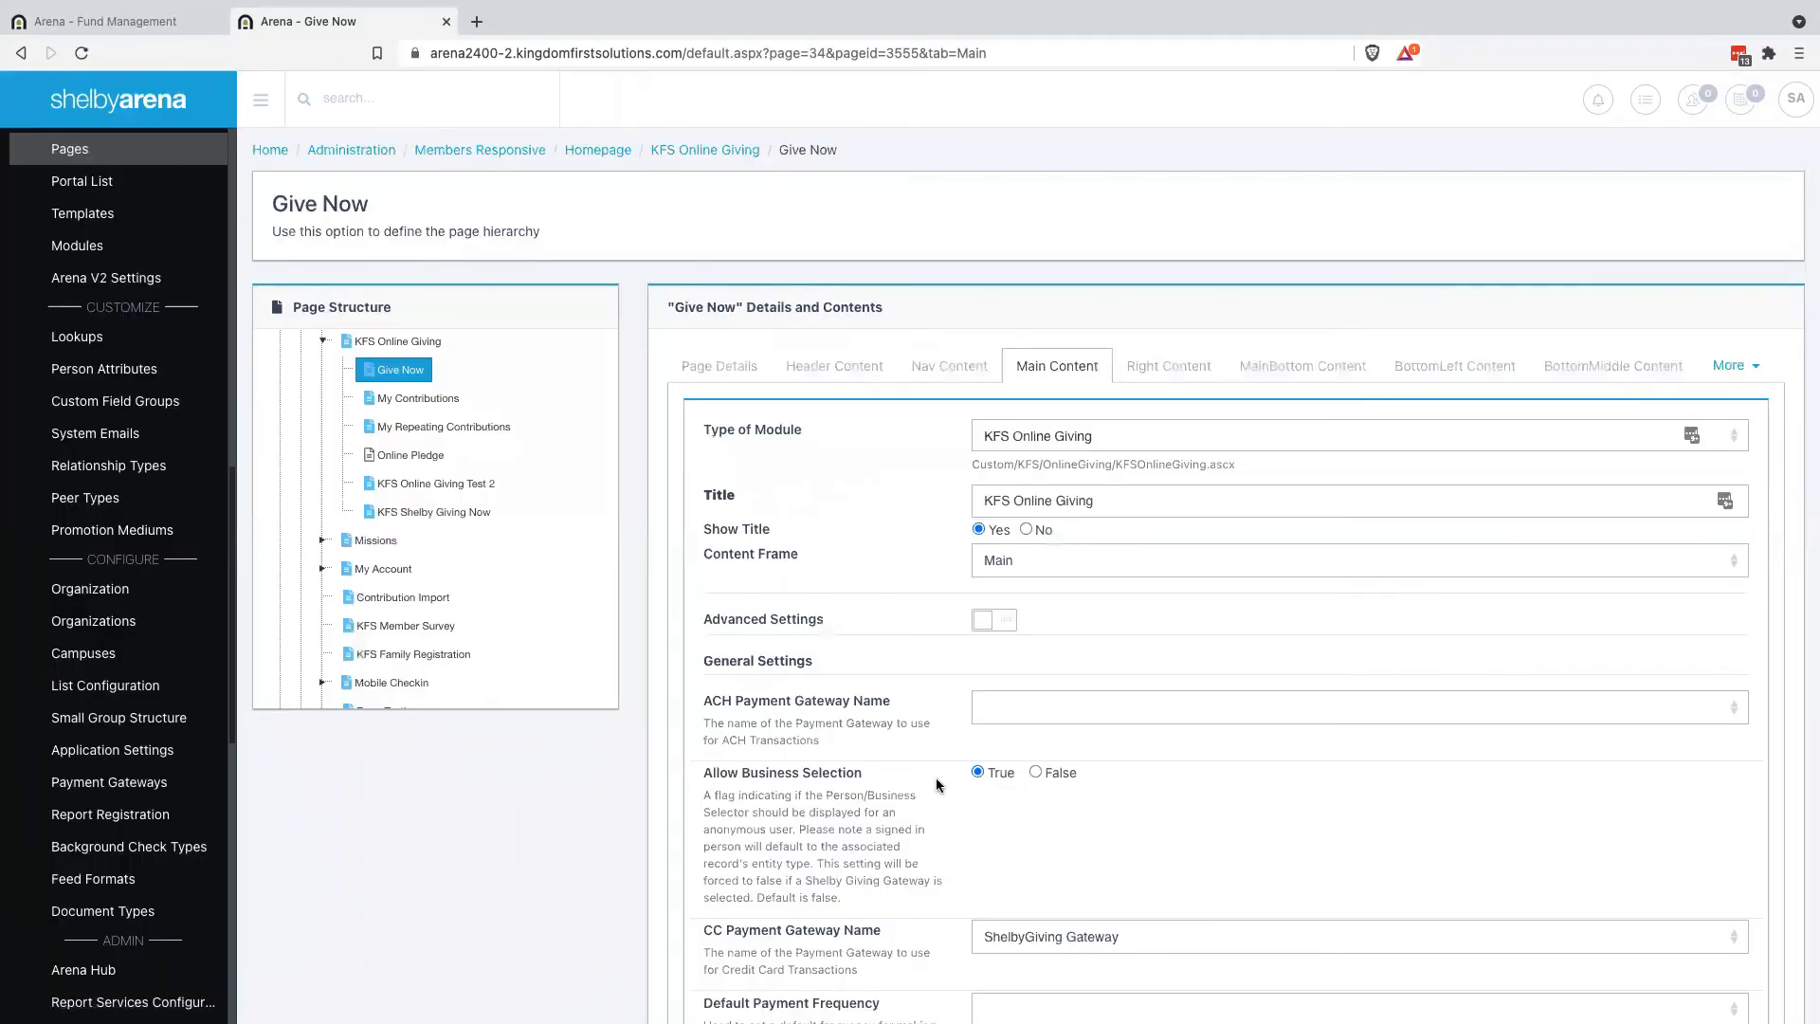
# Set Available Fund List to 1,2,4,5,6,7 after checking IDs in Fund Management, and save
pyautogui.scroll(-20, 936, 777)
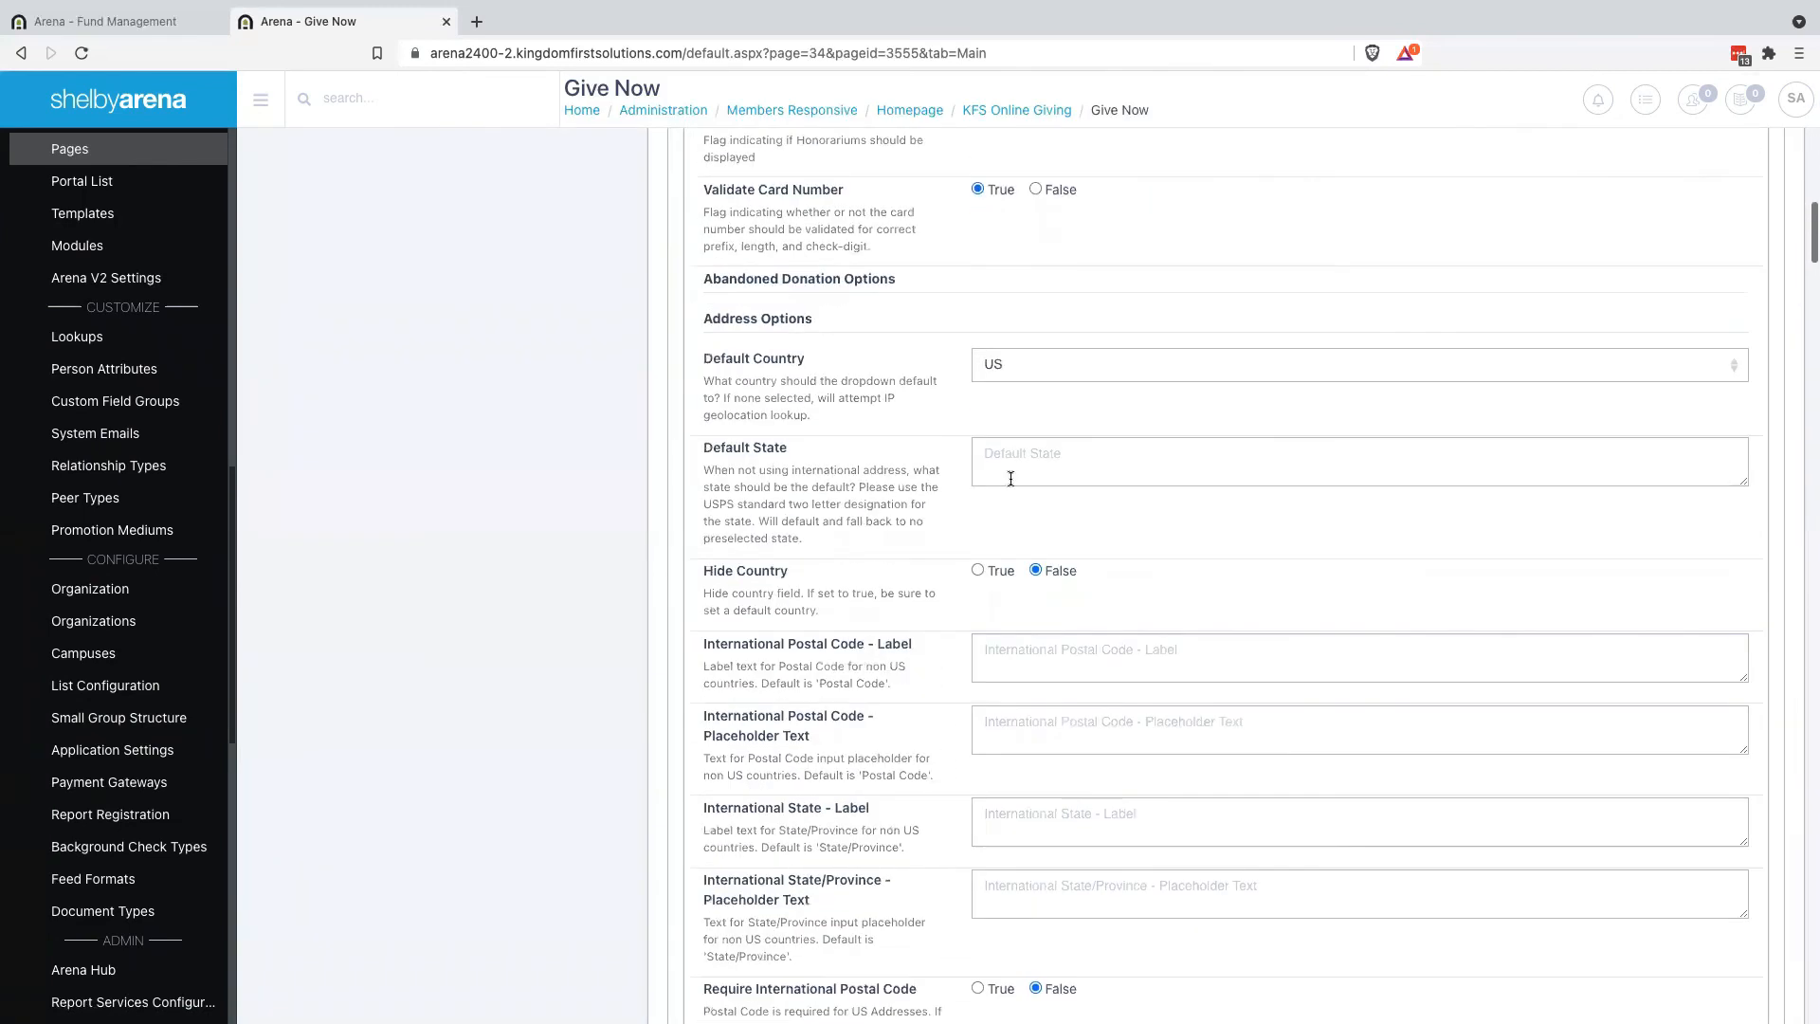
pyautogui.scroll(-13, 1060, 619)
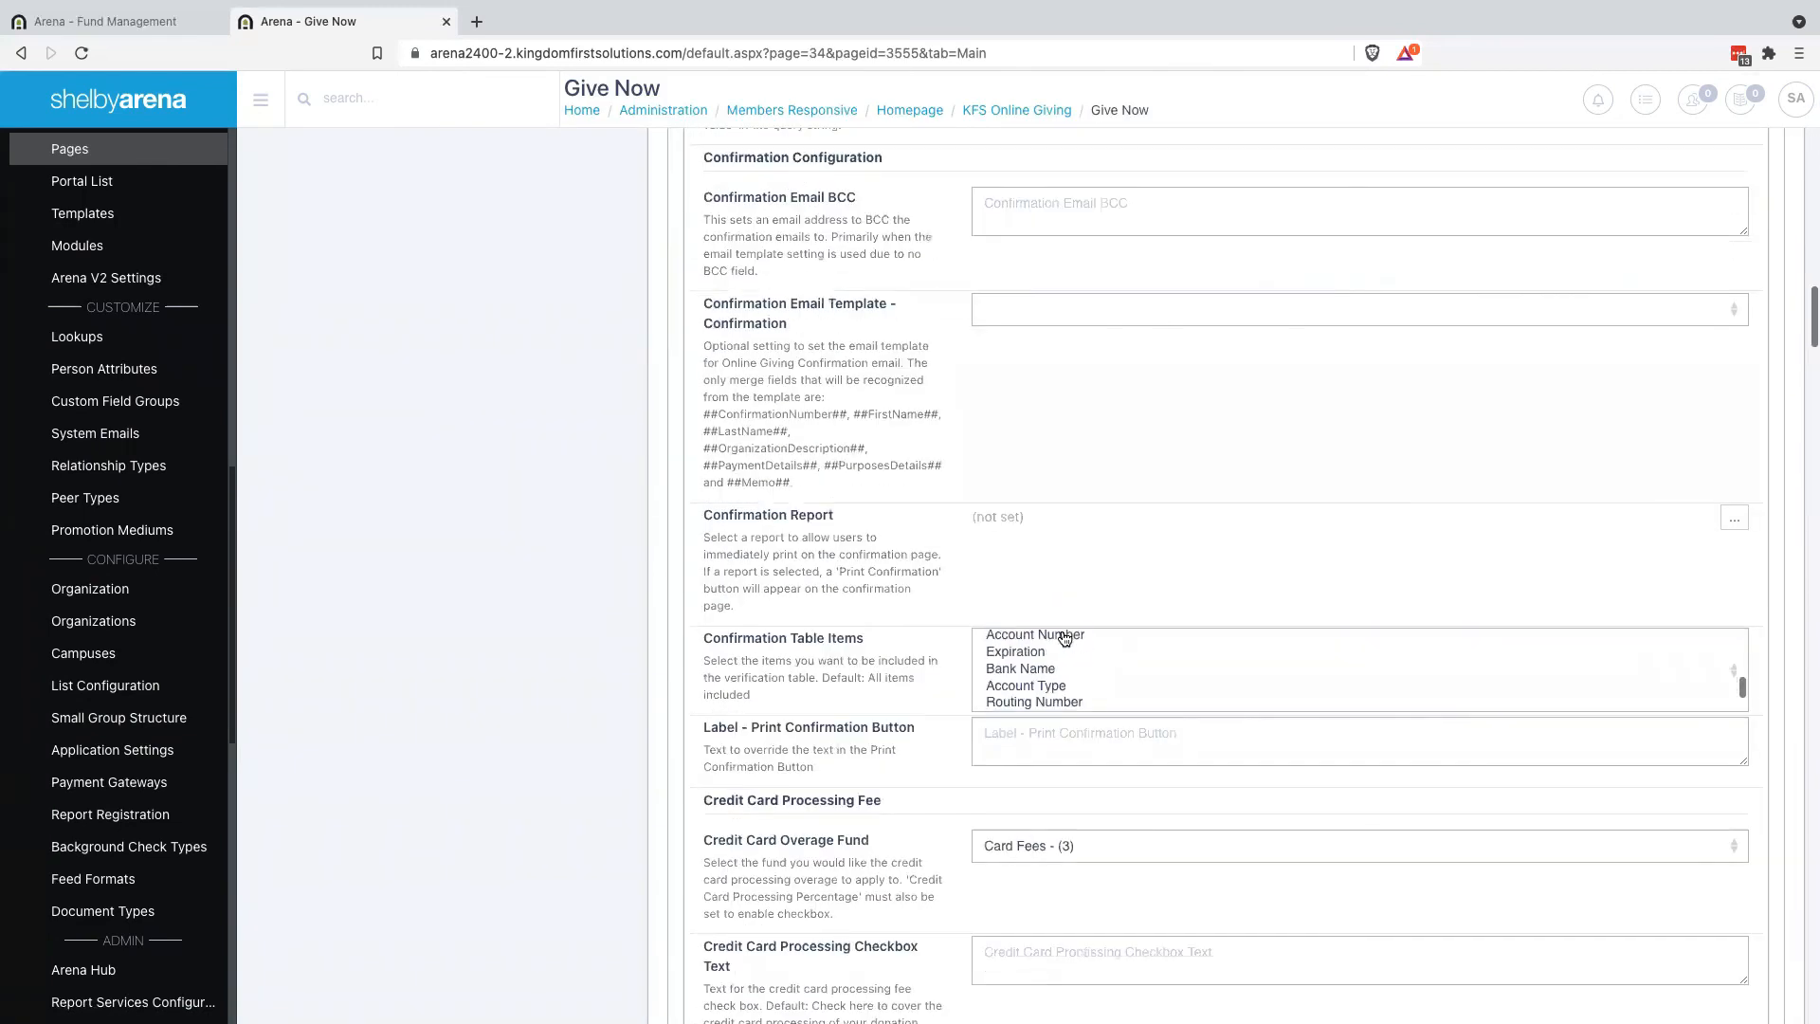
pyautogui.scroll(-10, 908, 849)
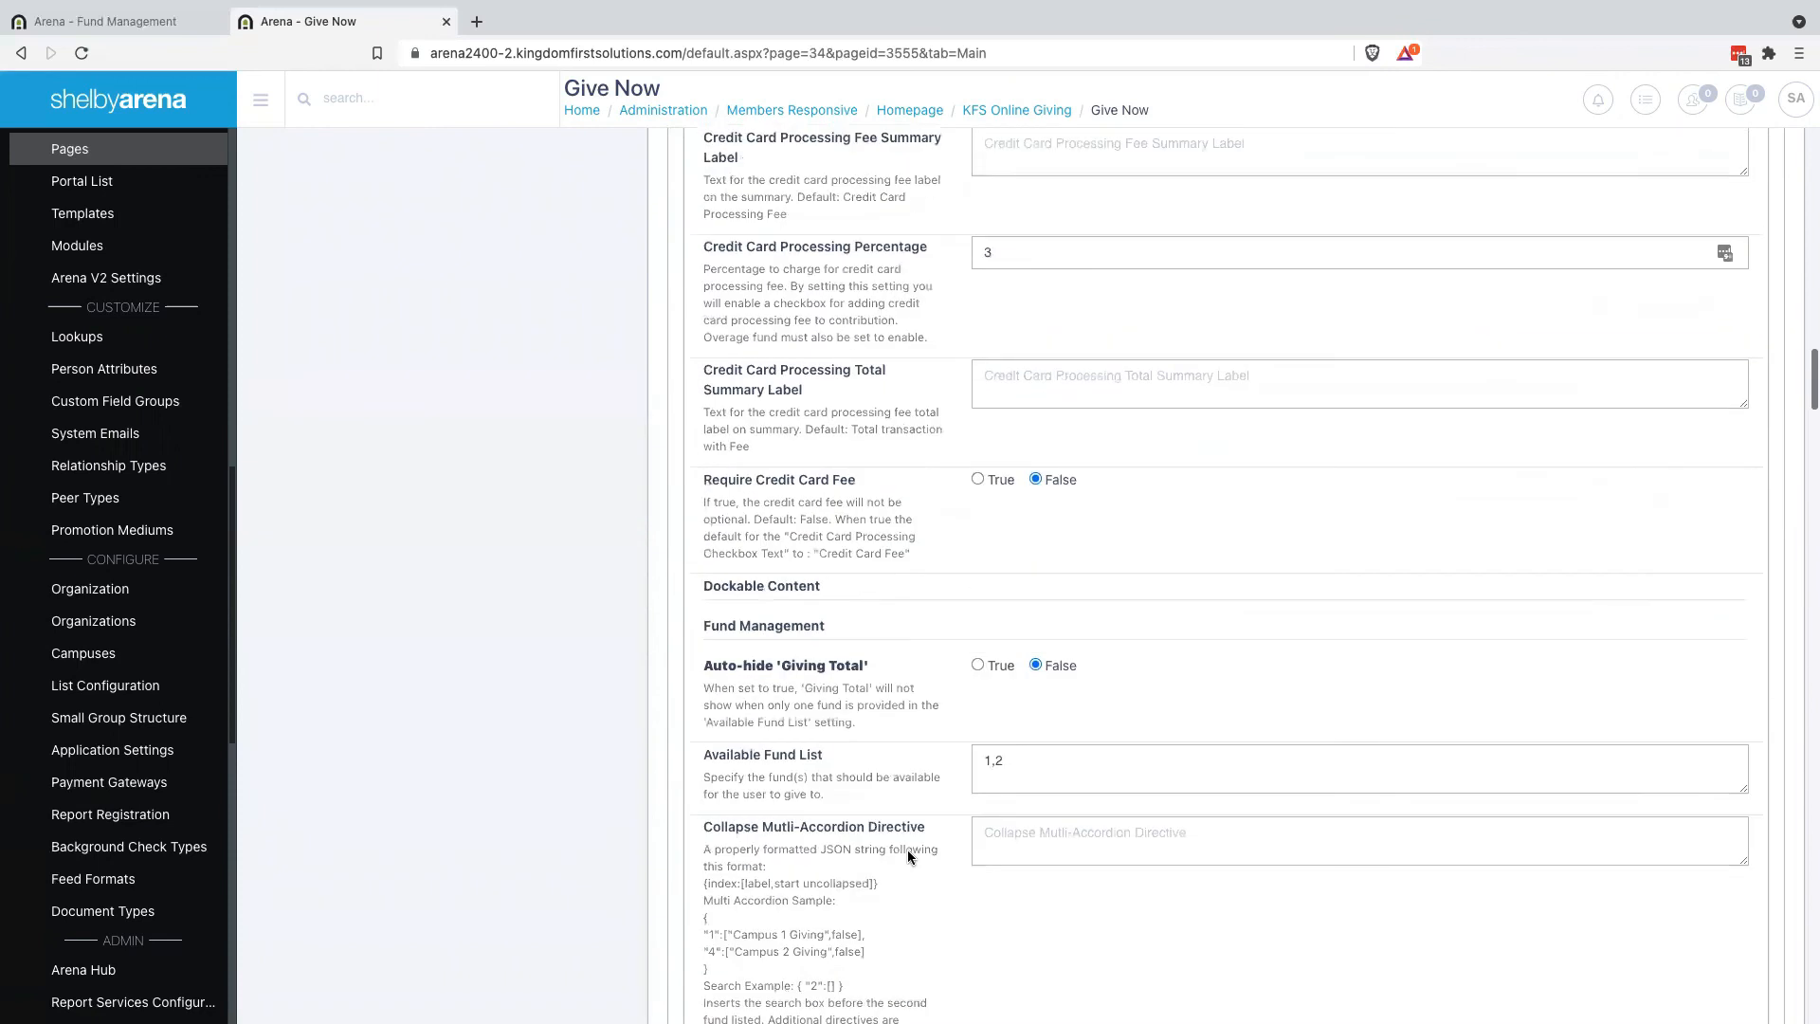
pyautogui.scroll(-5, 907, 849)
pyautogui.click(1028, 508)
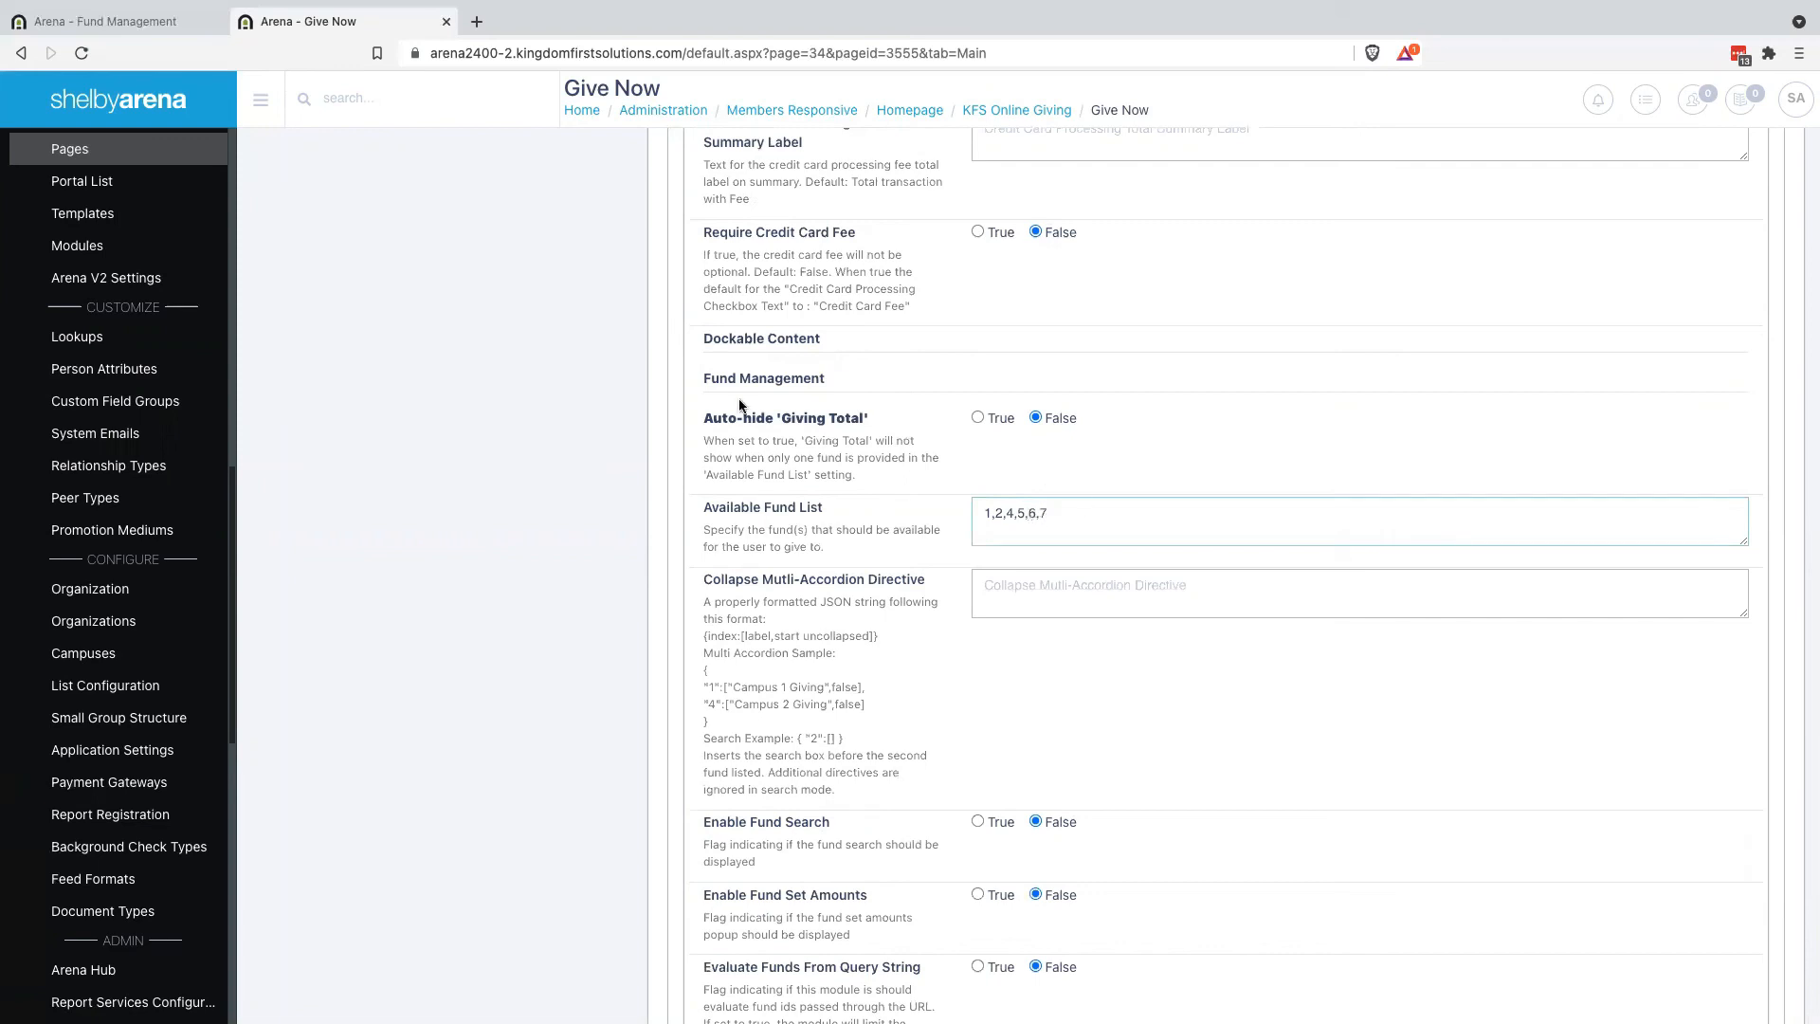
pyautogui.click(133, 24)
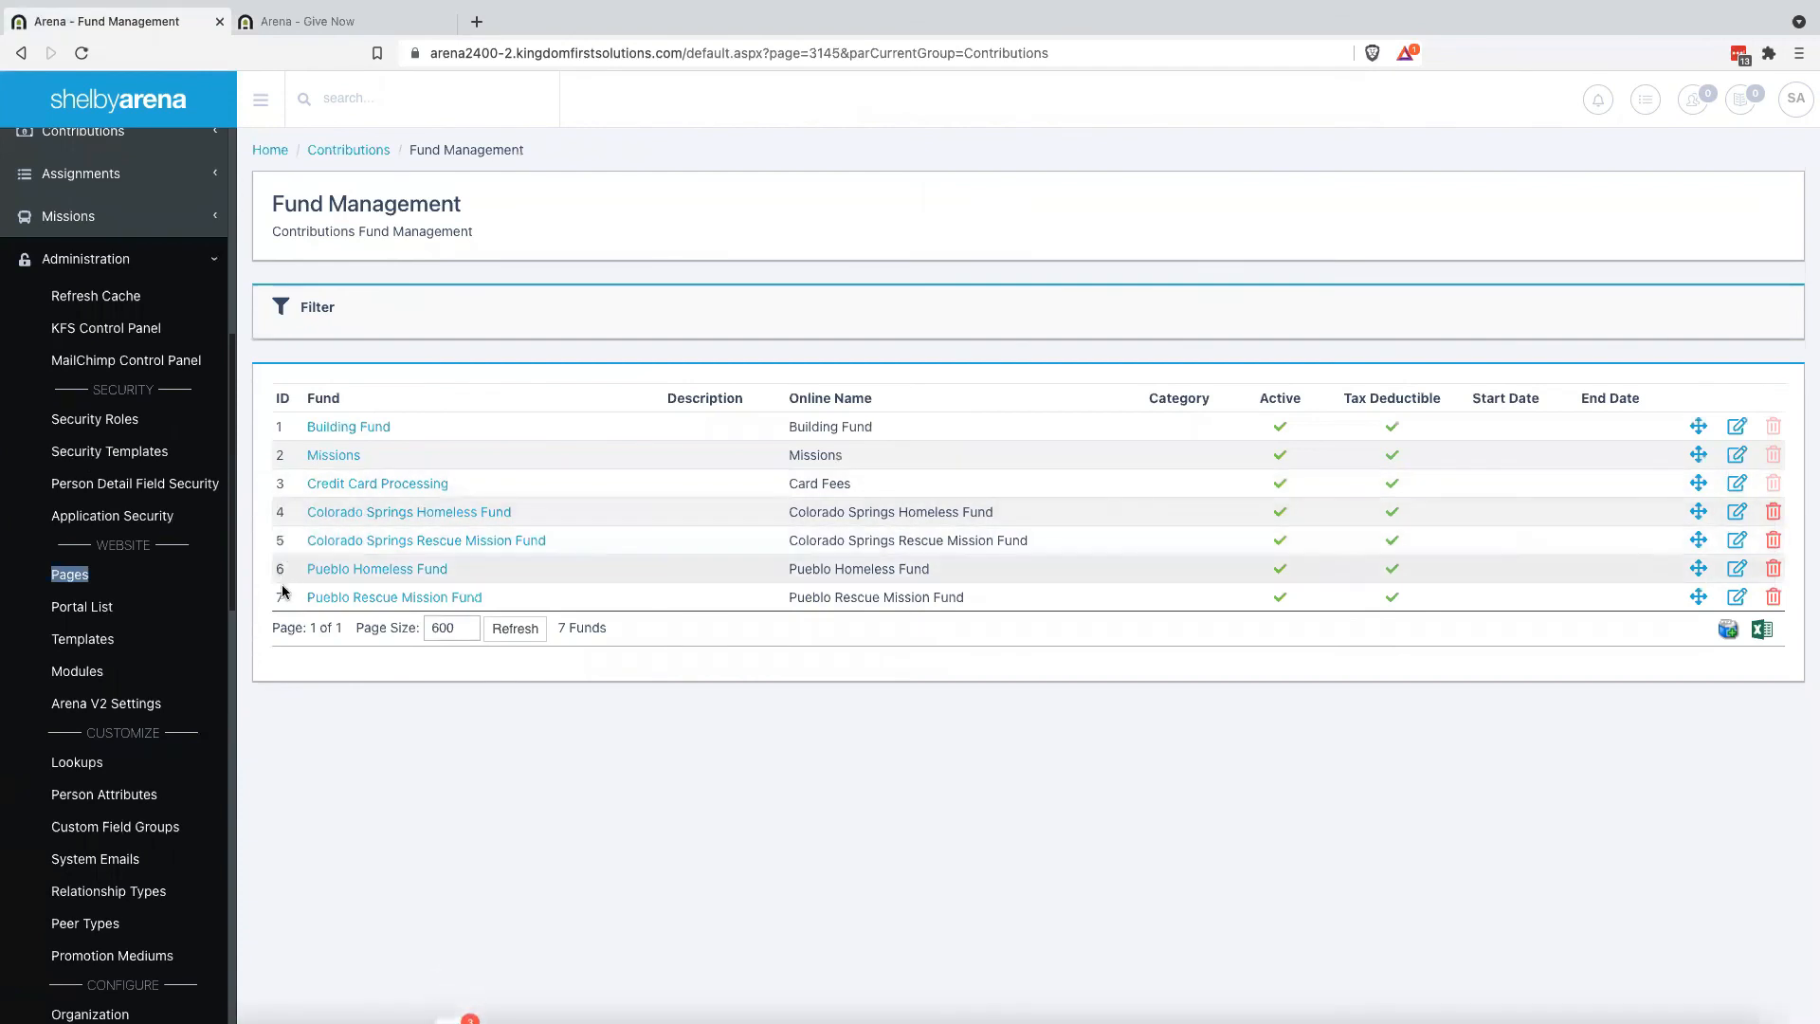
pyautogui.click(385, 22)
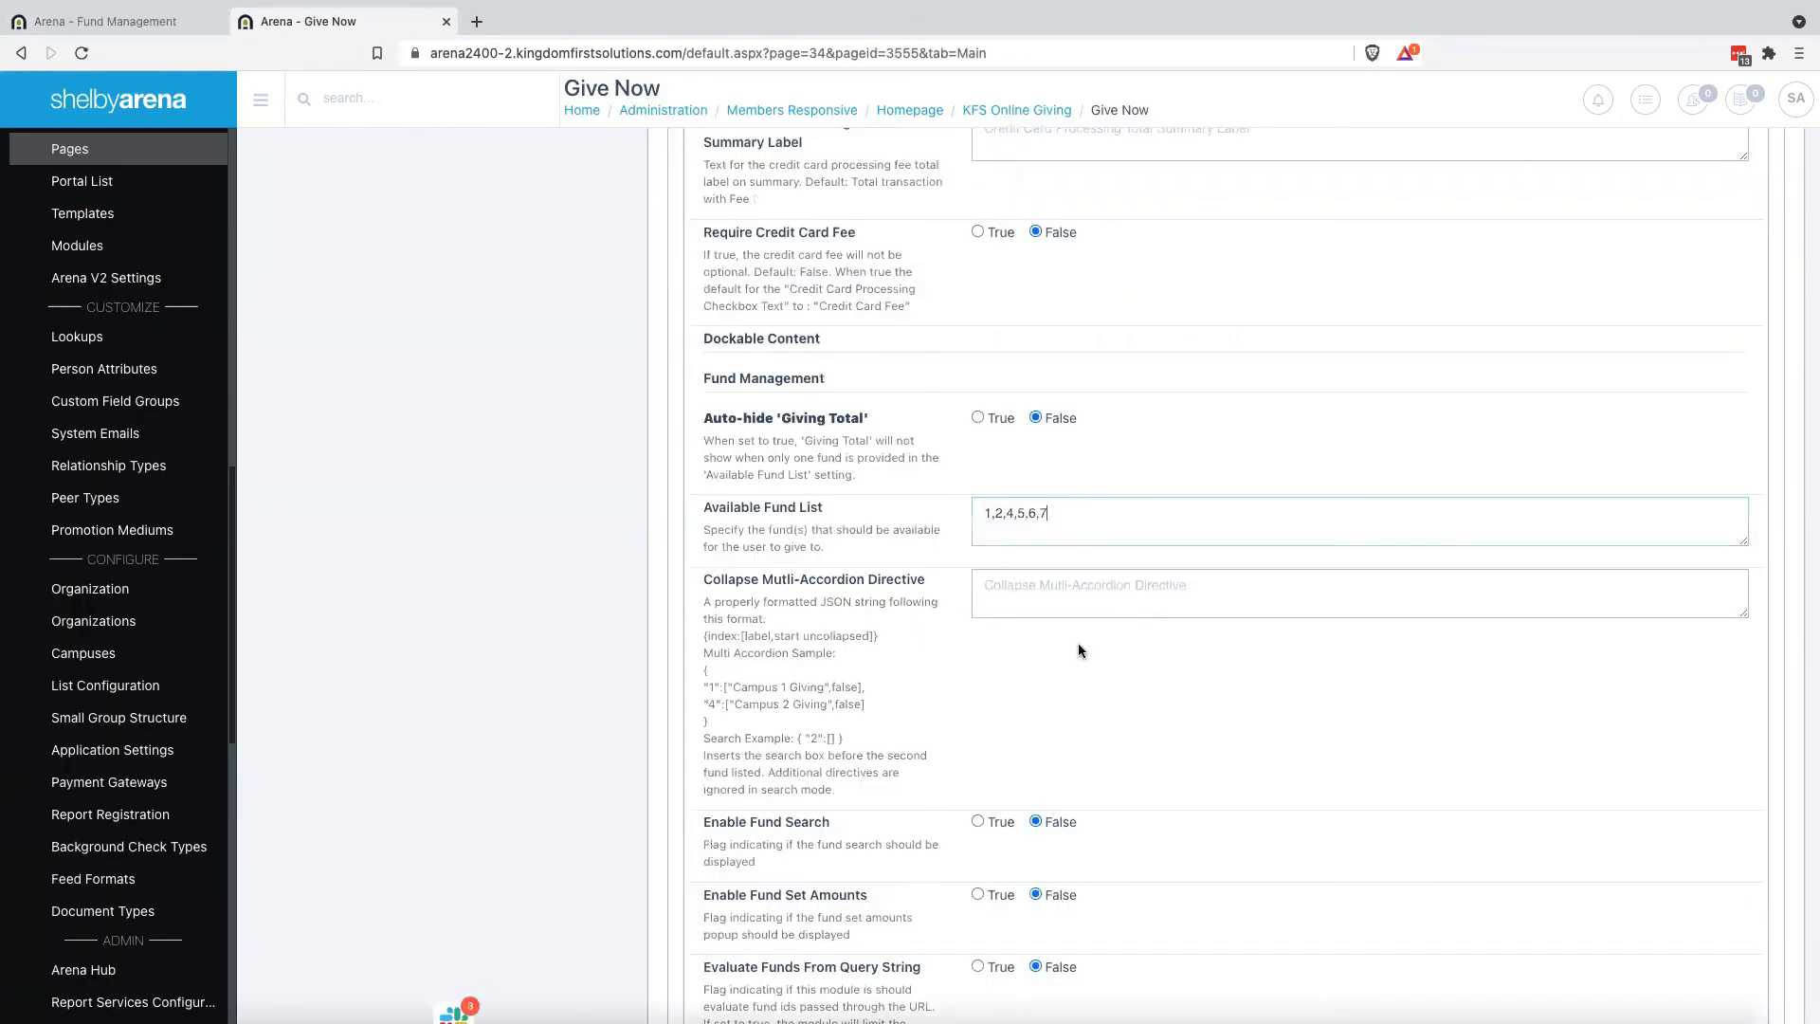
pyautogui.scroll(-20, 926, 723)
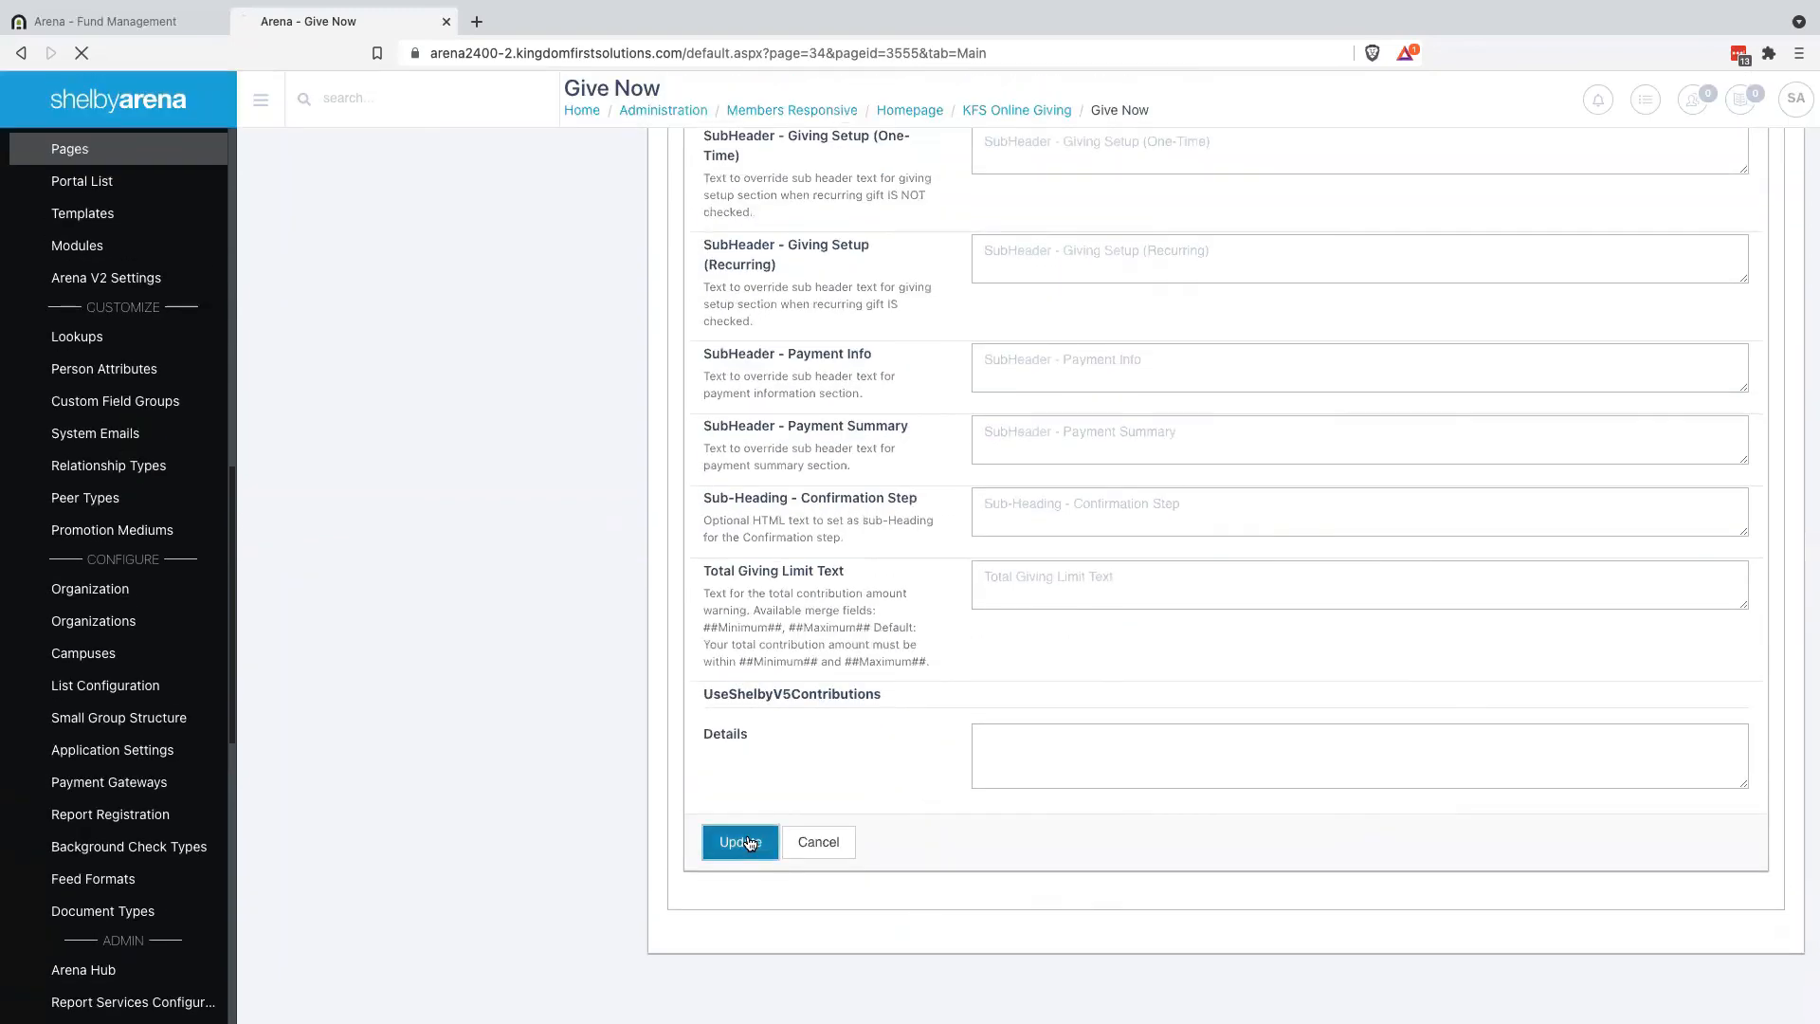
pyautogui.click(749, 842)
pyautogui.hotkey('ctrl', 'Right')
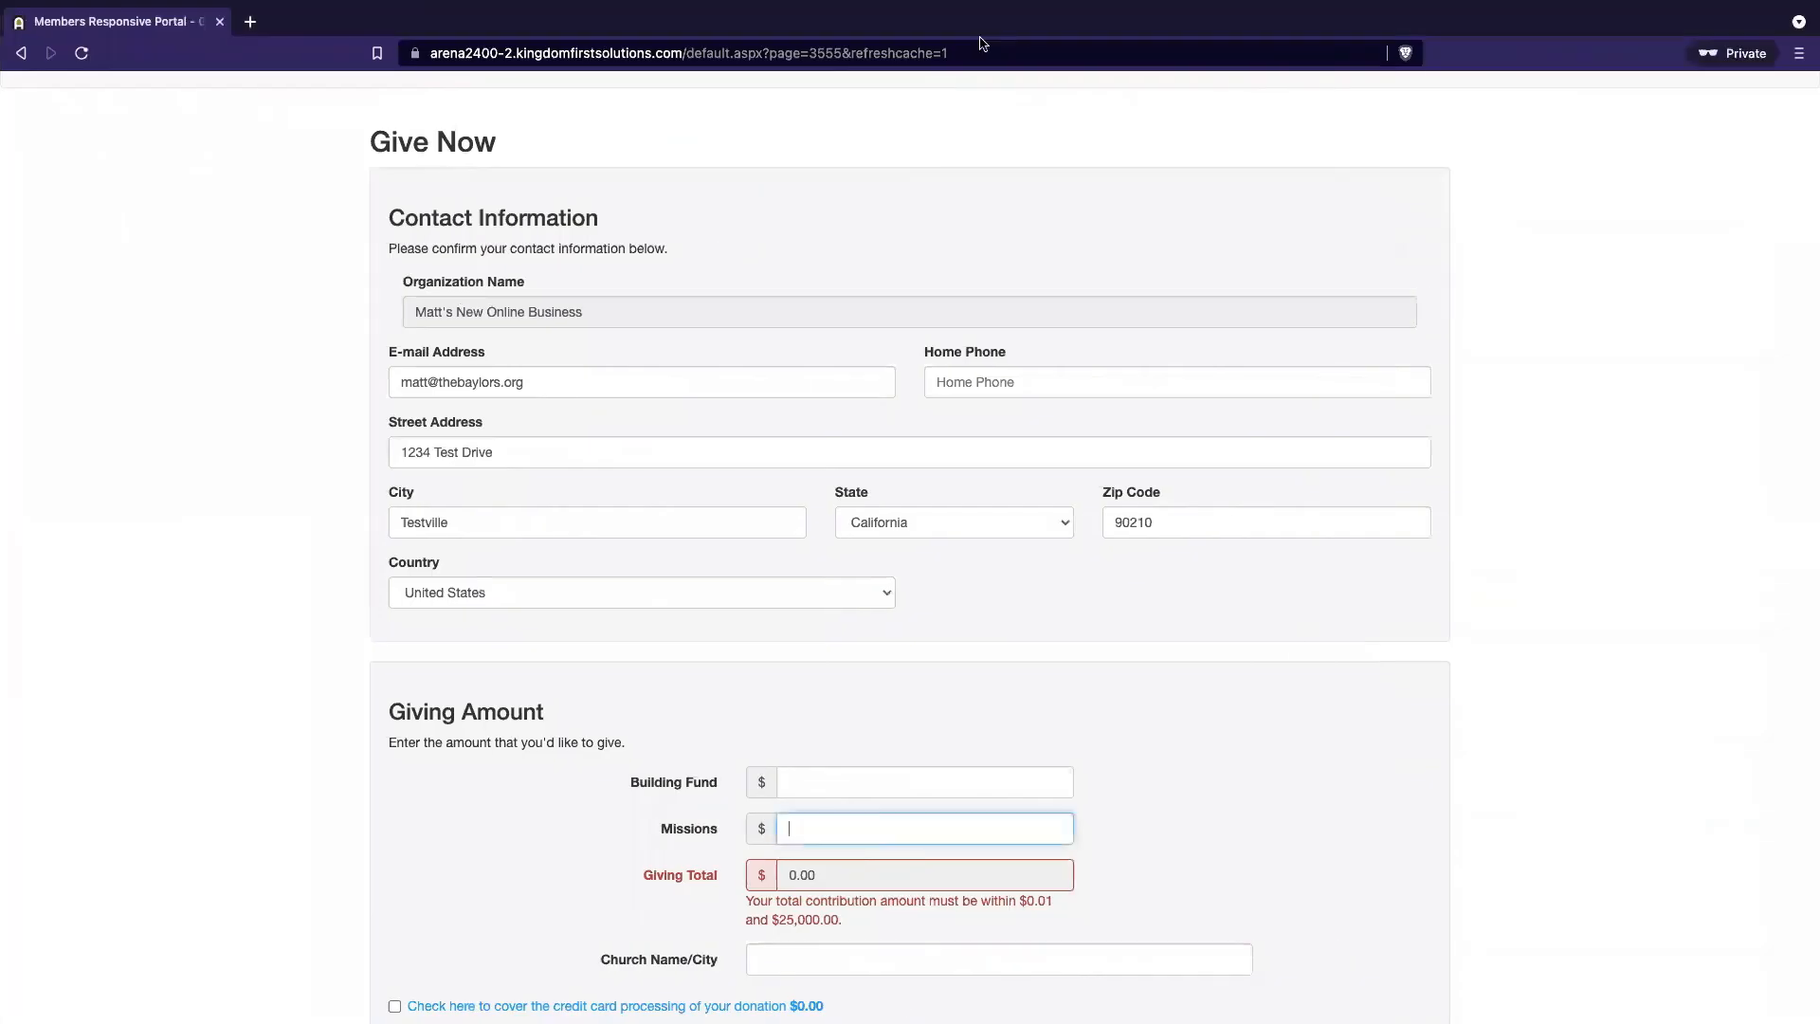
# Reload the public giving form and scroll through its six listed funds
pyautogui.click(1018, 53)
pyautogui.click(1018, 53)
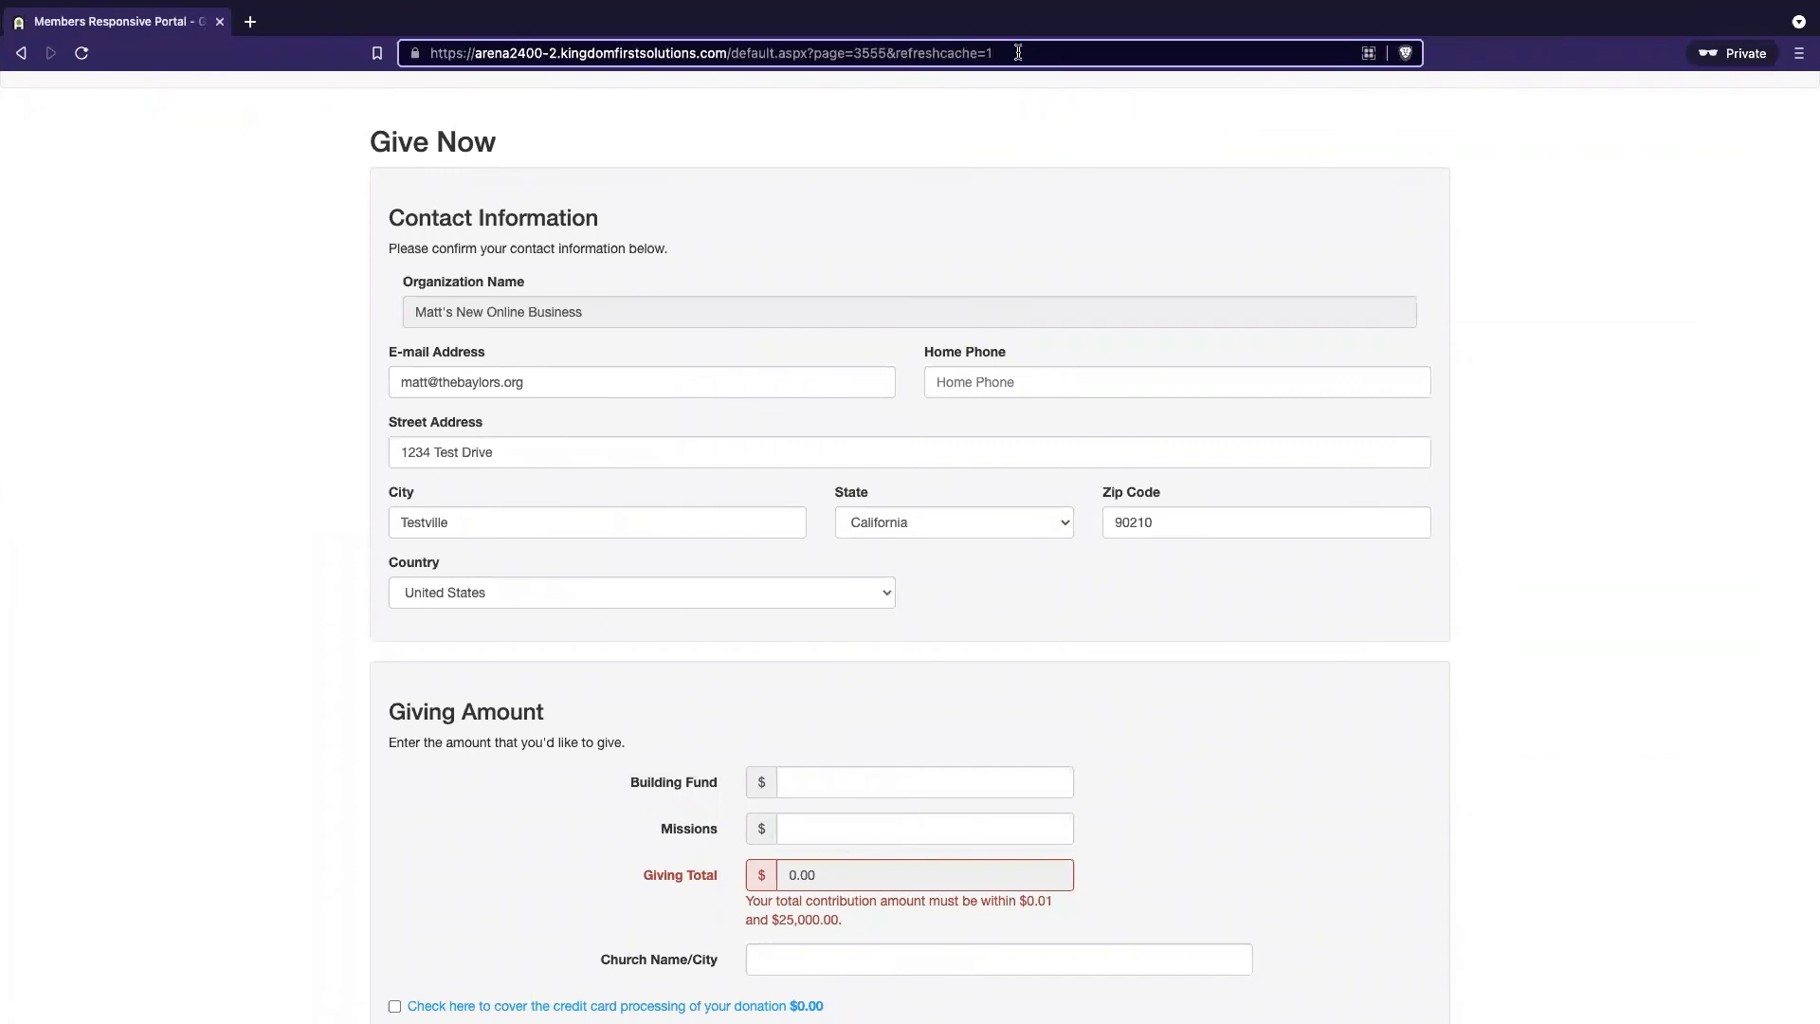
pyautogui.press('Return')
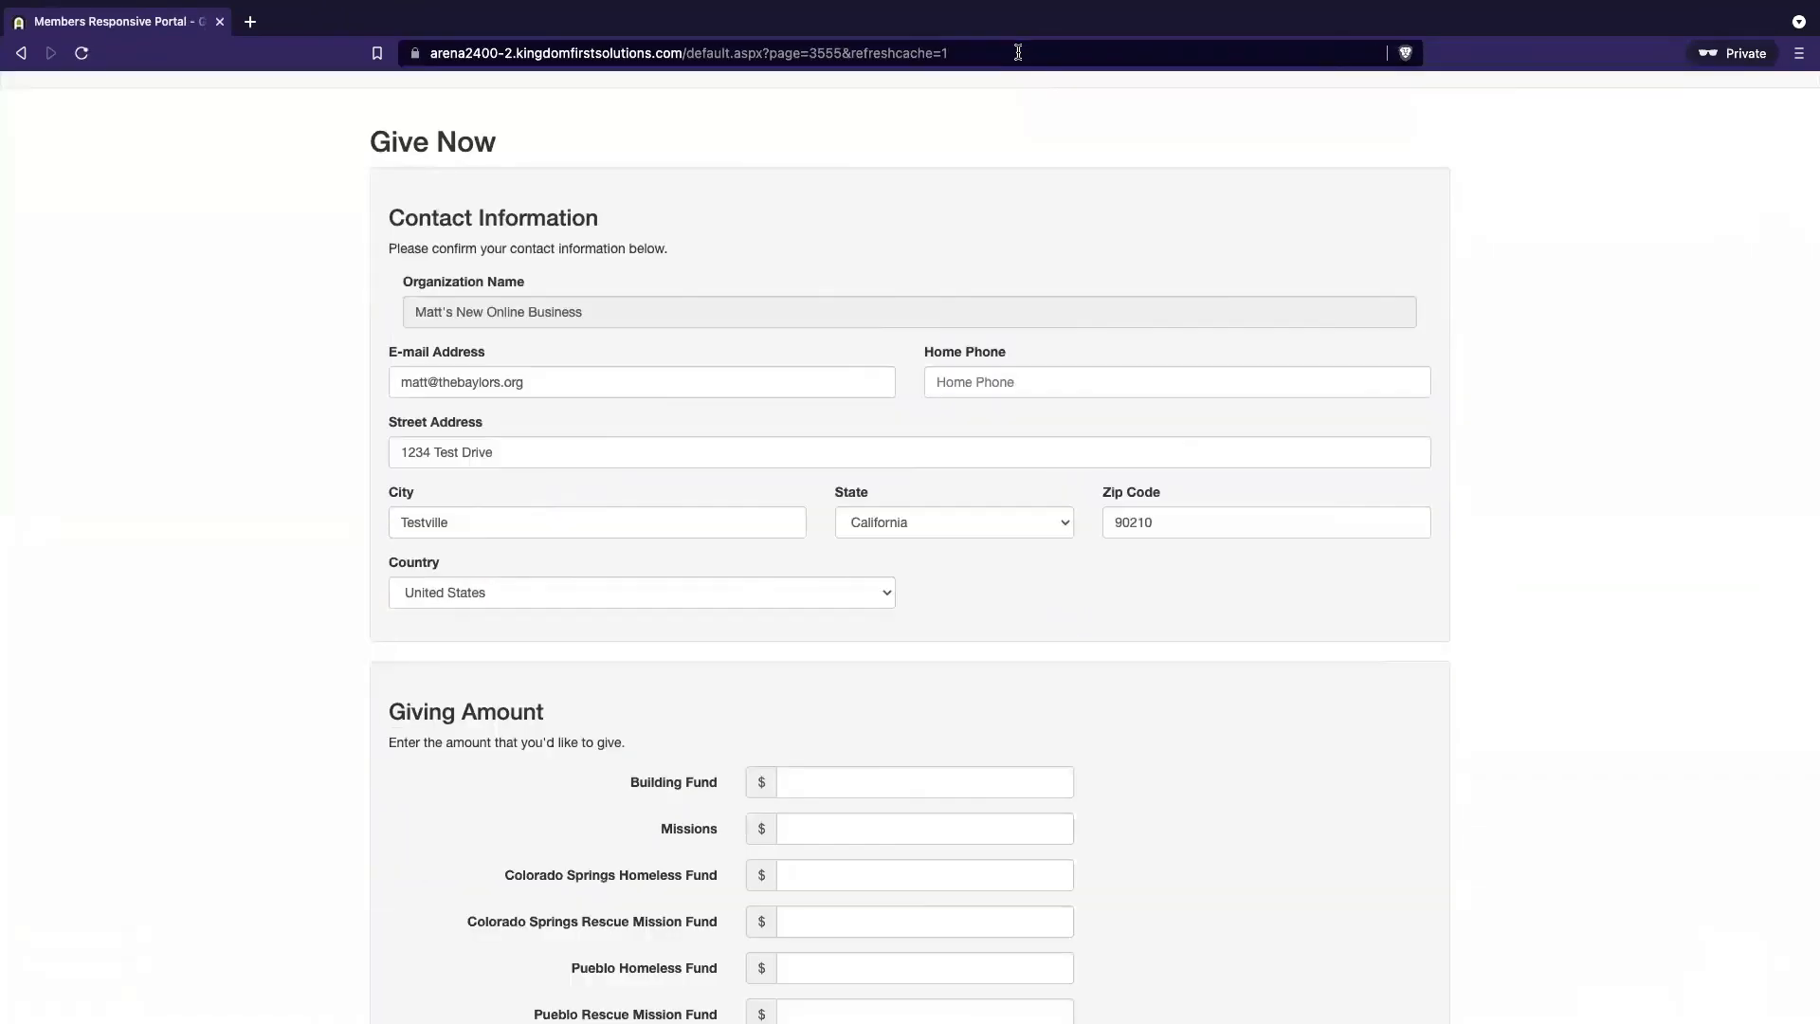
pyautogui.scroll(-2, 687, 501)
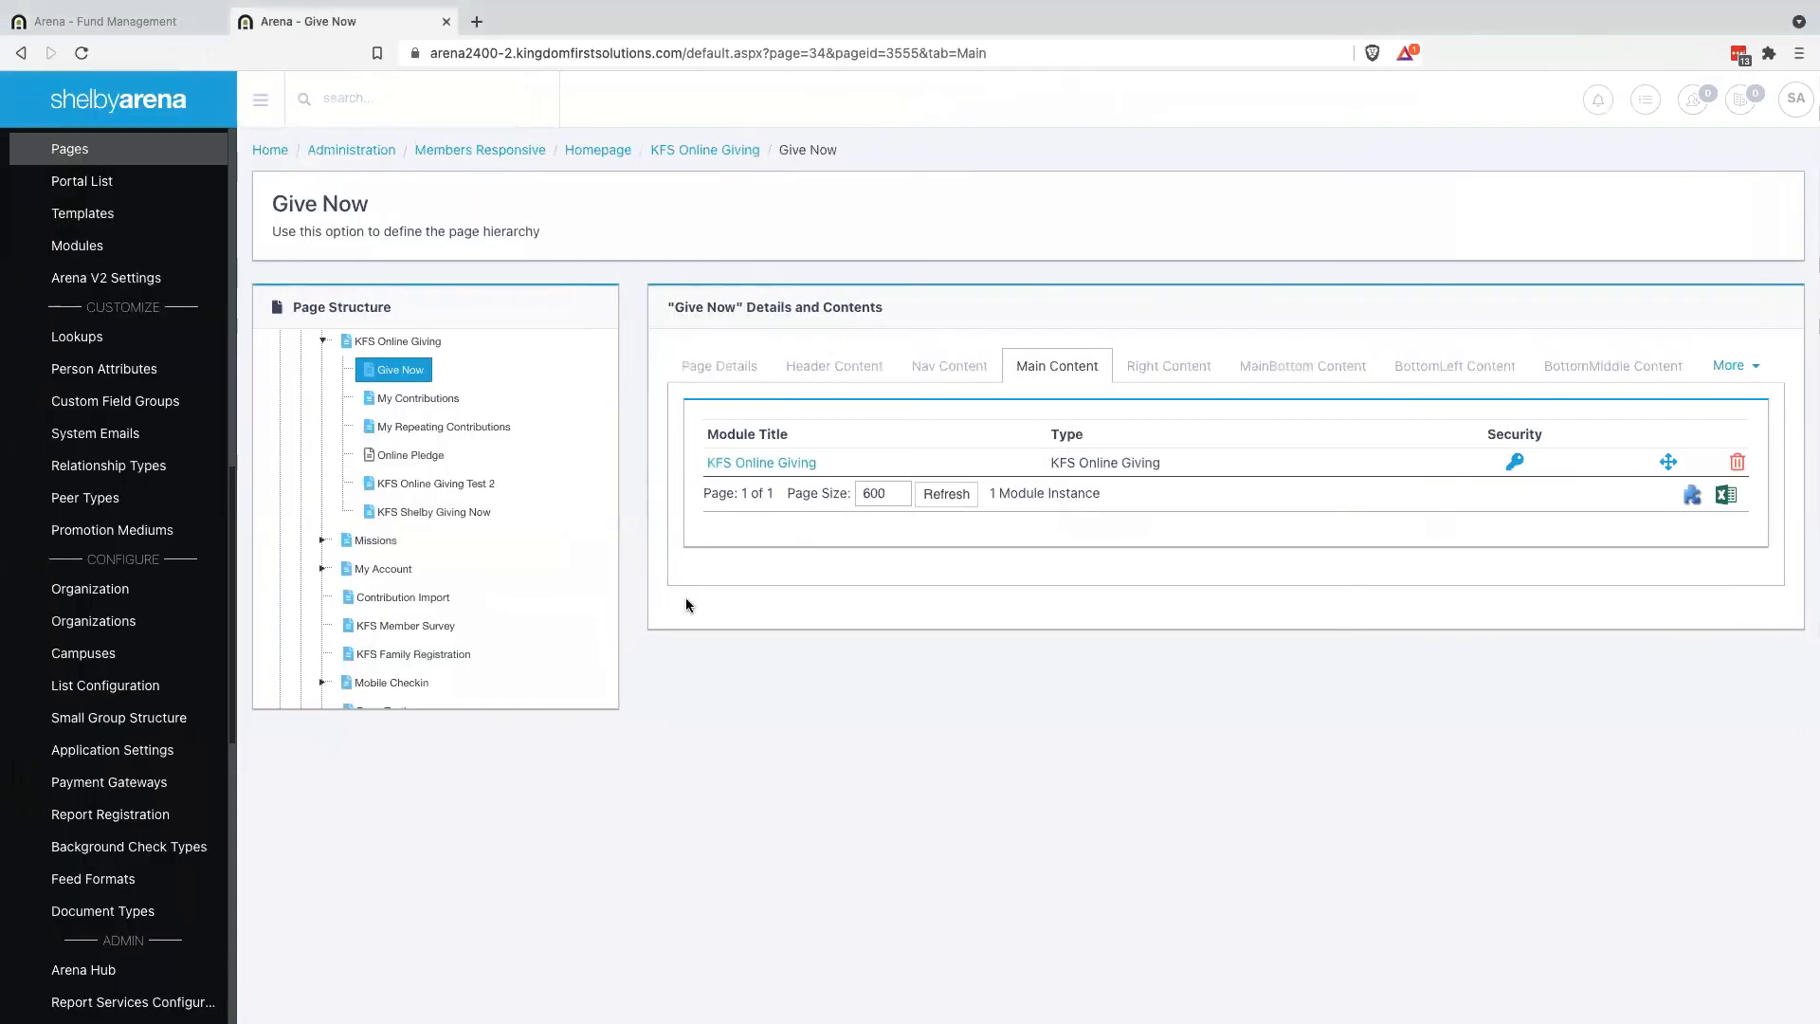
# Copy the sample multi-accordion JSON into the KFS Online Giving module's Collapse Multi-Accordion Directive field
pyautogui.click(763, 465)
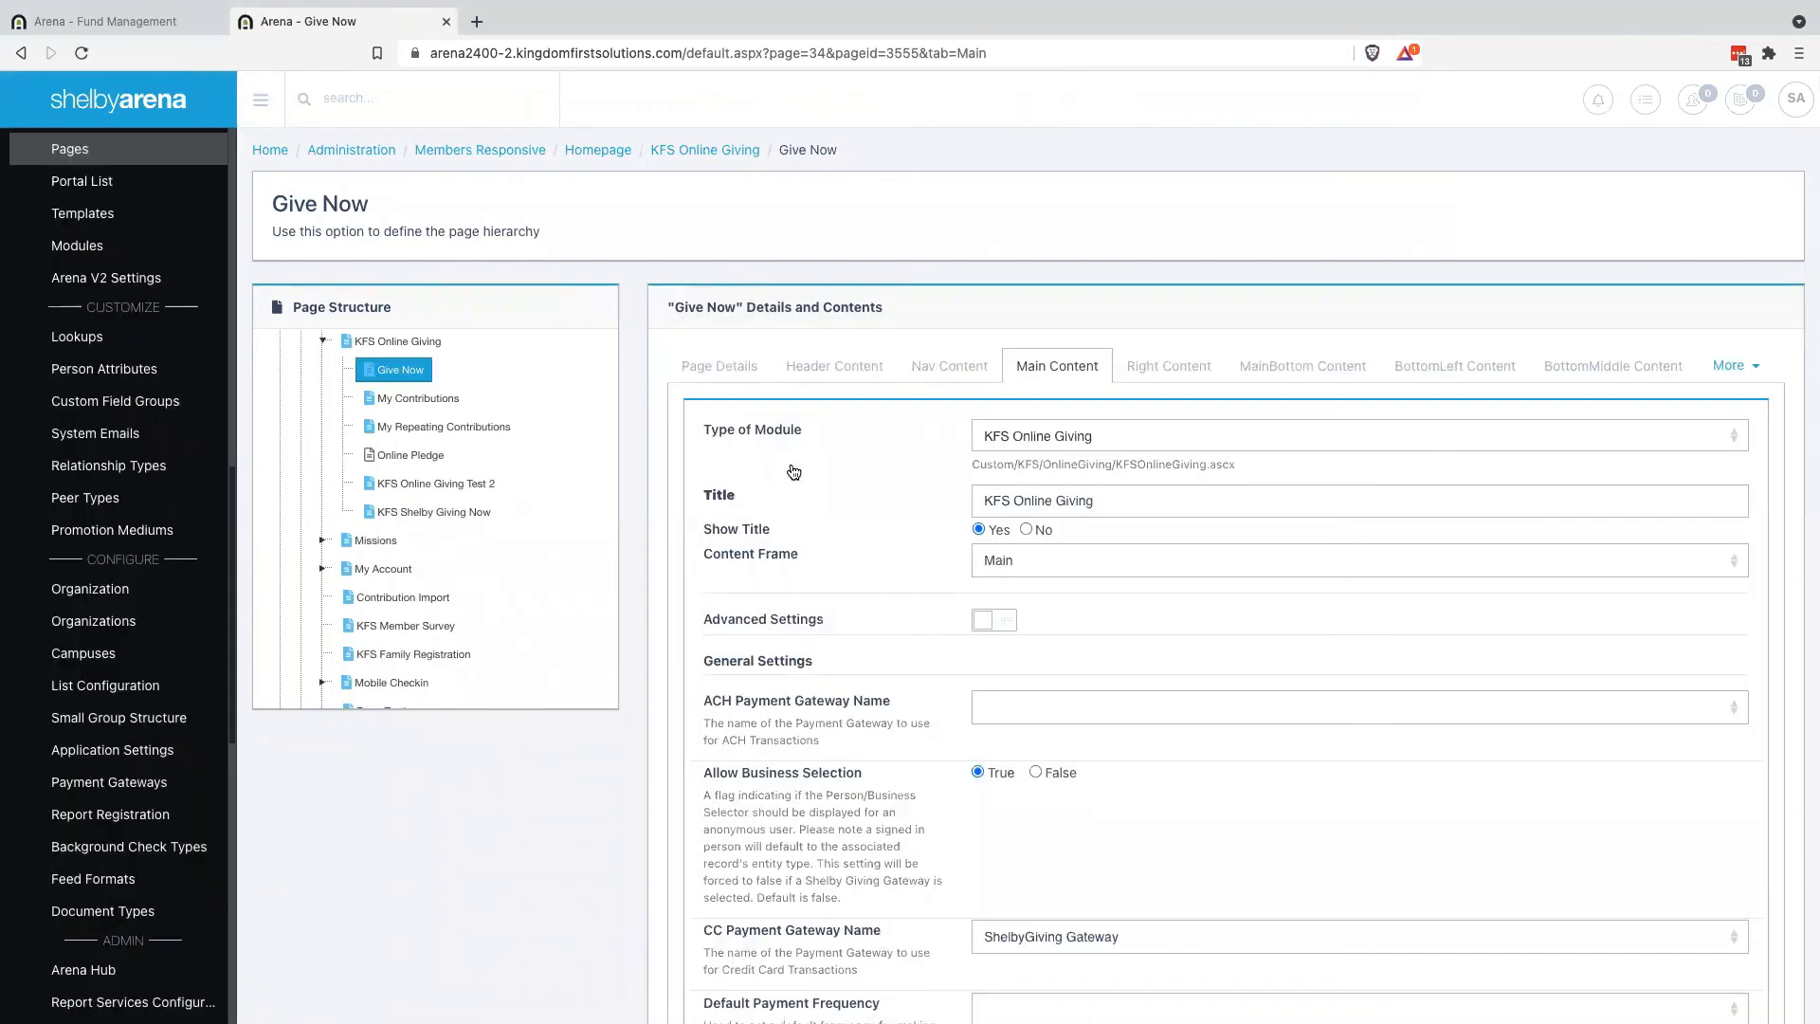
pyautogui.scroll(-10, 891, 855)
pyautogui.scroll(-20, 891, 855)
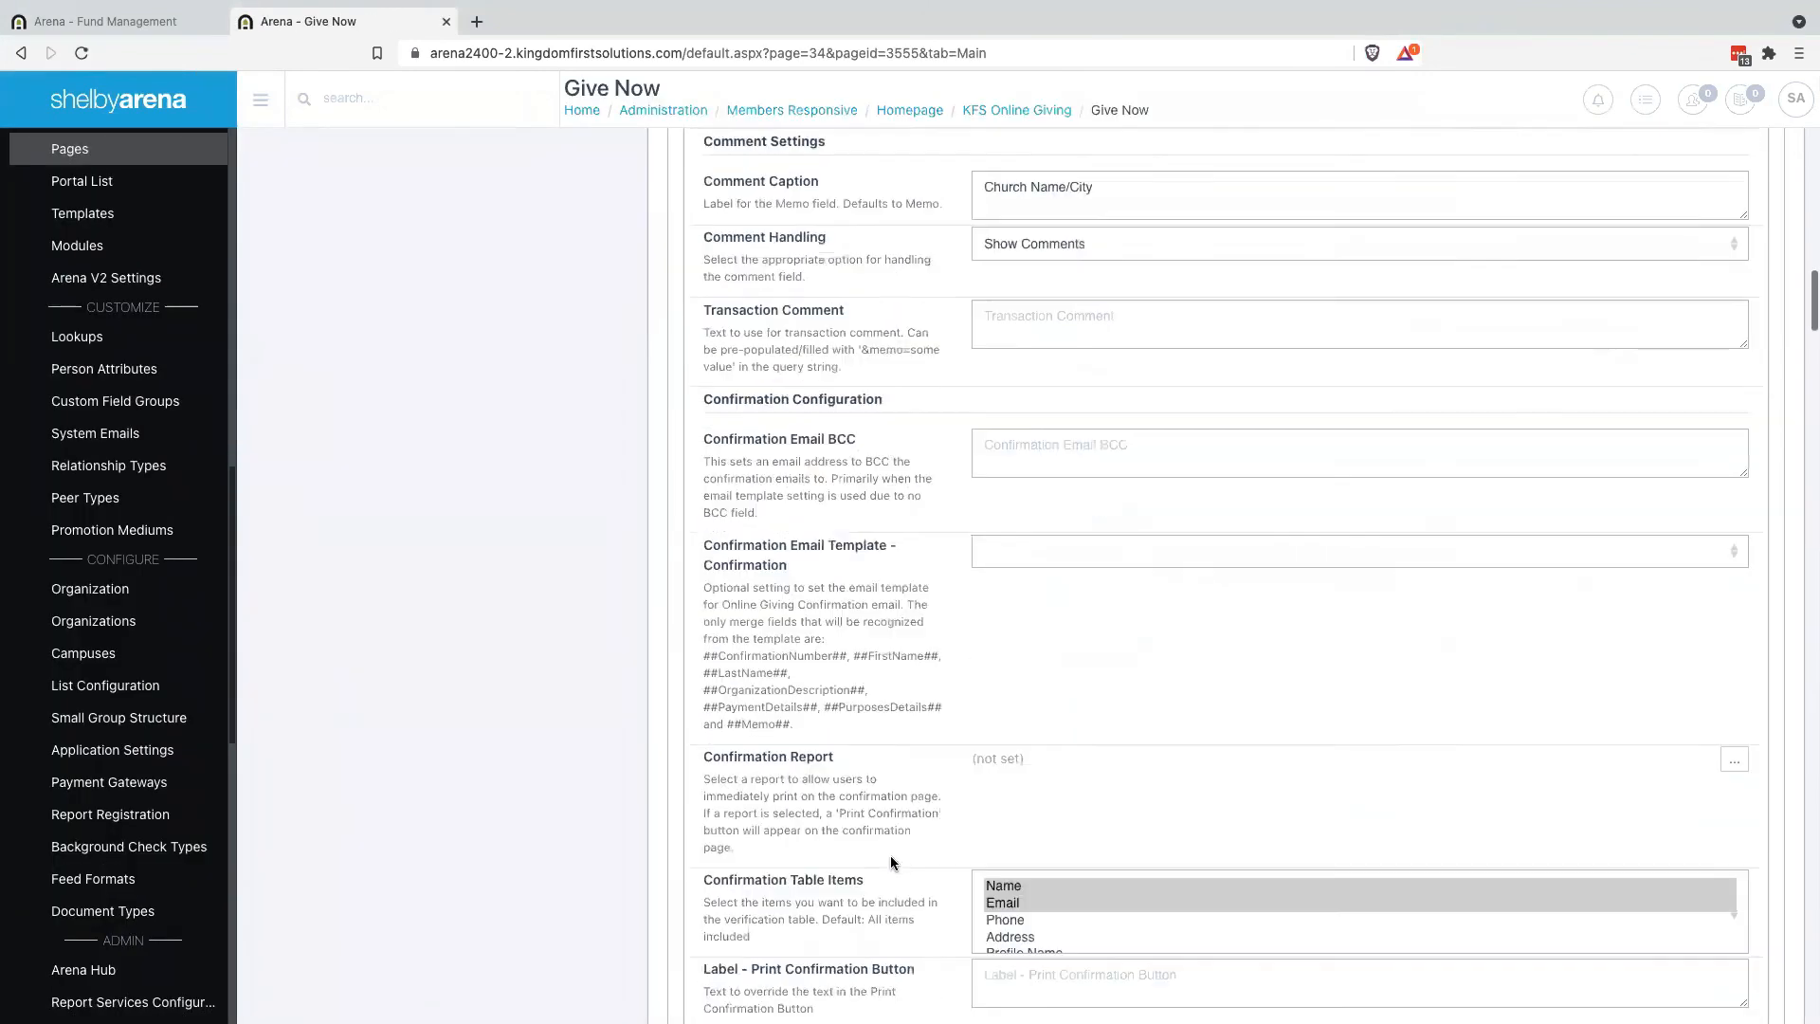
pyautogui.scroll(-10, 891, 855)
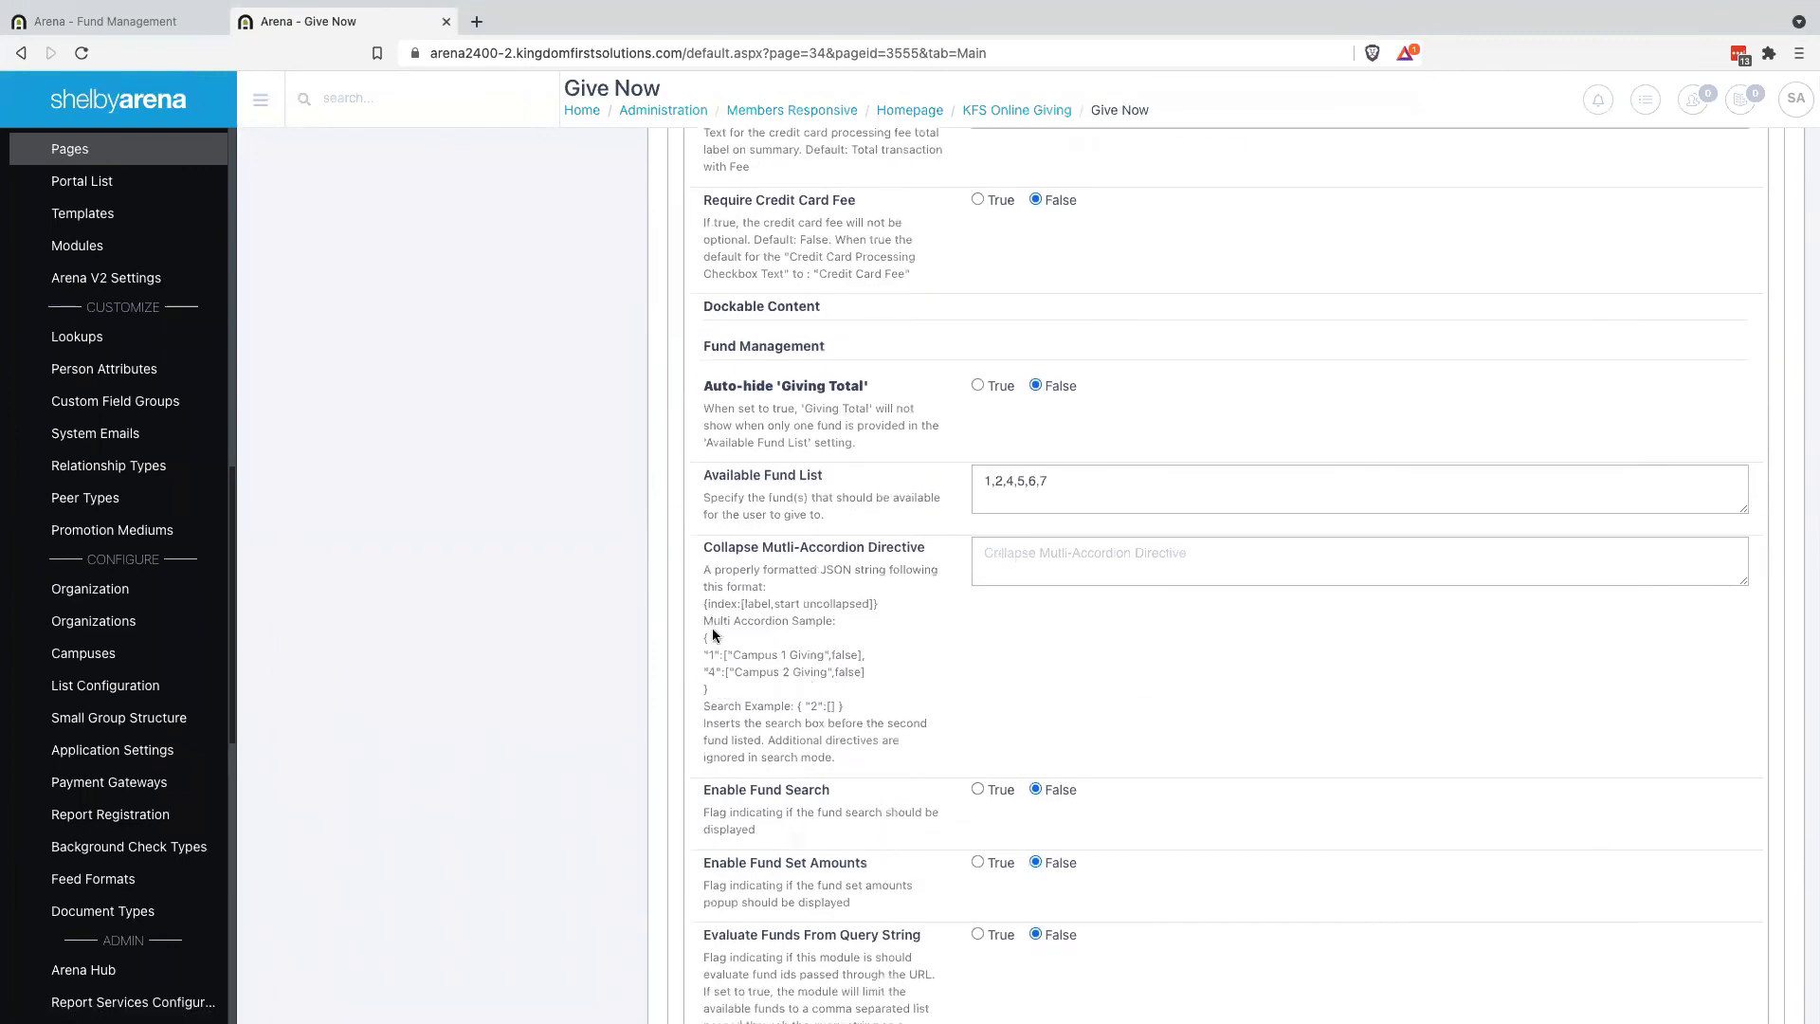
pyautogui.moveTo(710, 642); pyautogui.dragTo(723, 699)
pyautogui.hotkey('ctrl', 'c')
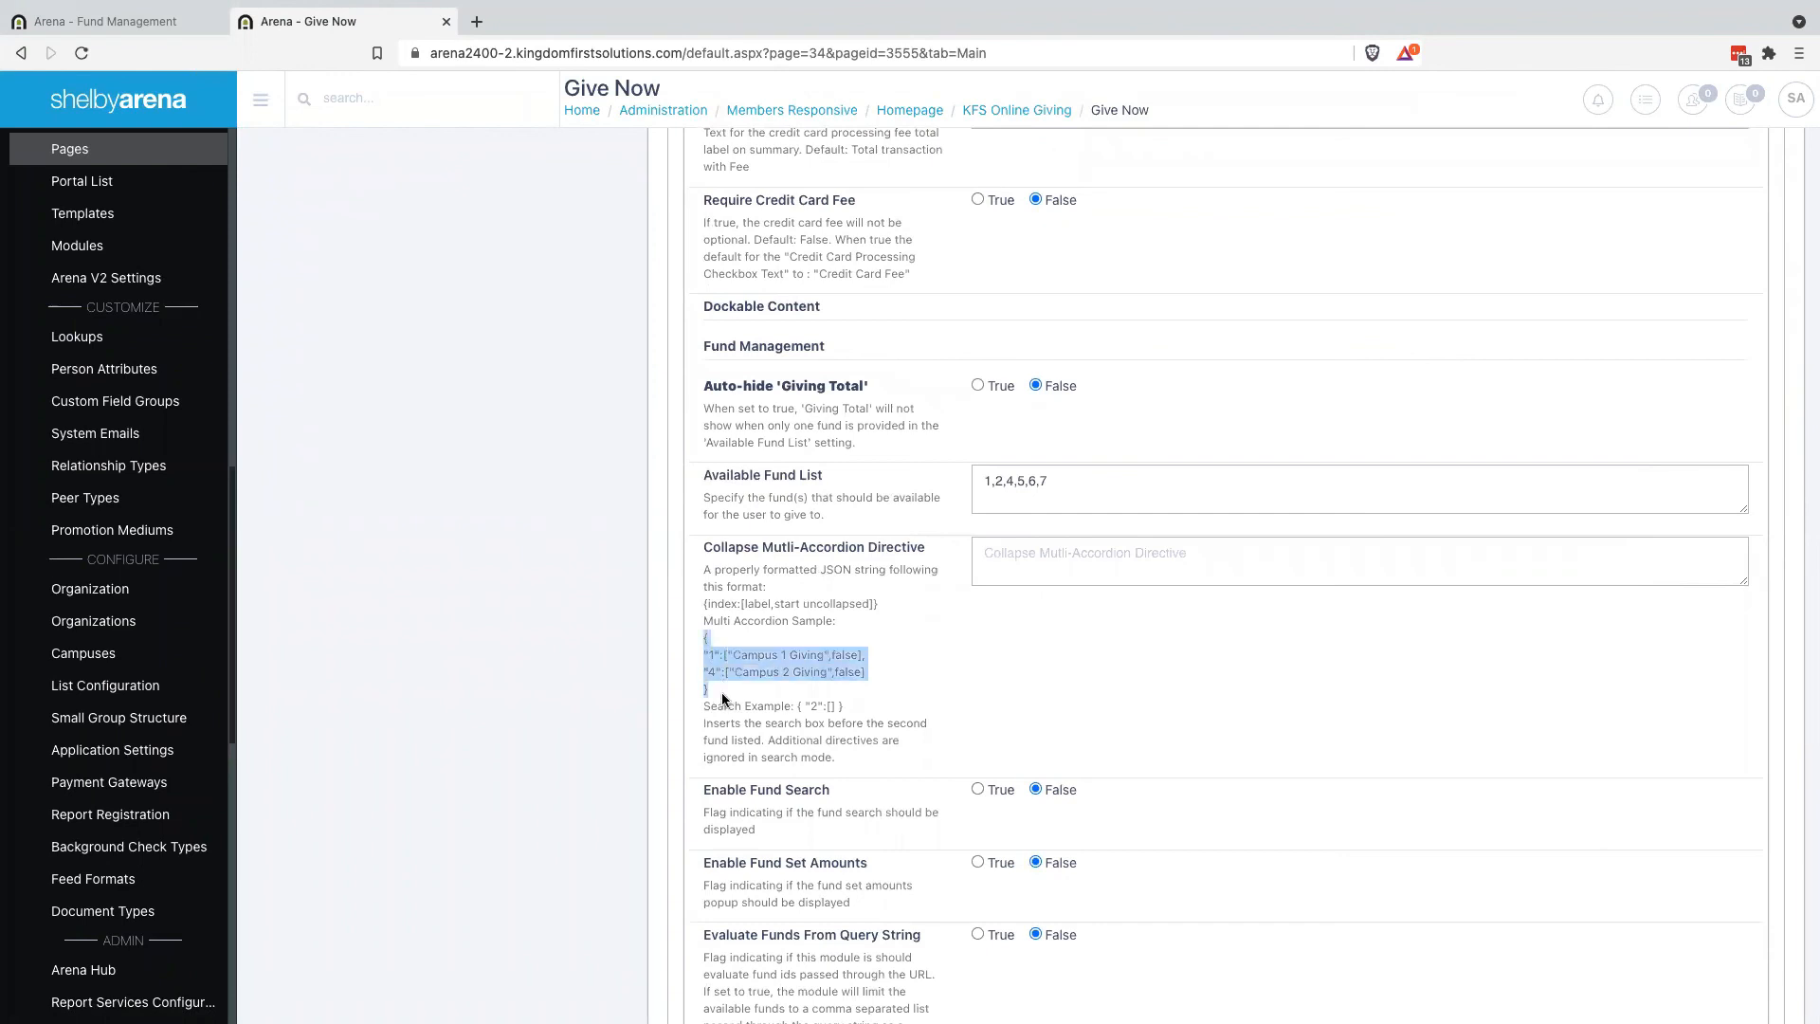
pyautogui.click(1034, 546)
pyautogui.hotkey('ctrl', 'v')
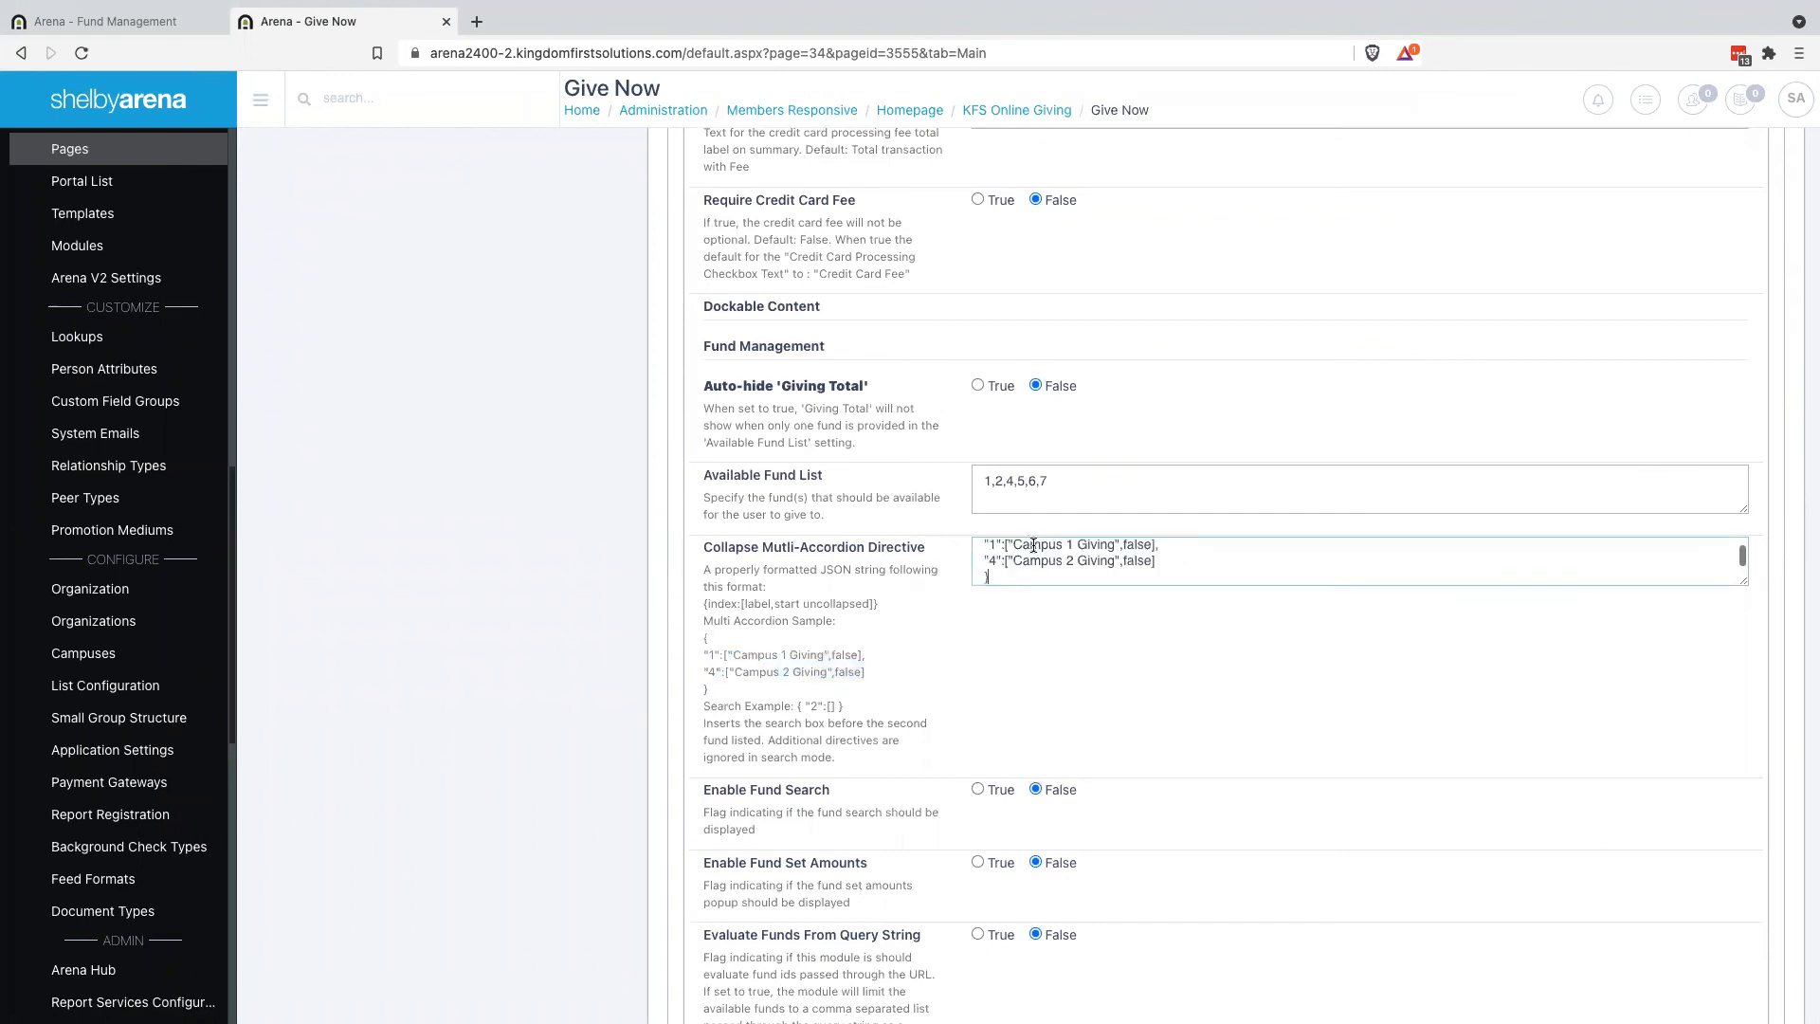
# Change the first accordion entry to key 3 labelled 'Colorado Springs'
pyautogui.moveTo(1745, 580); pyautogui.dragTo(1750, 792)
pyautogui.click(994, 569)
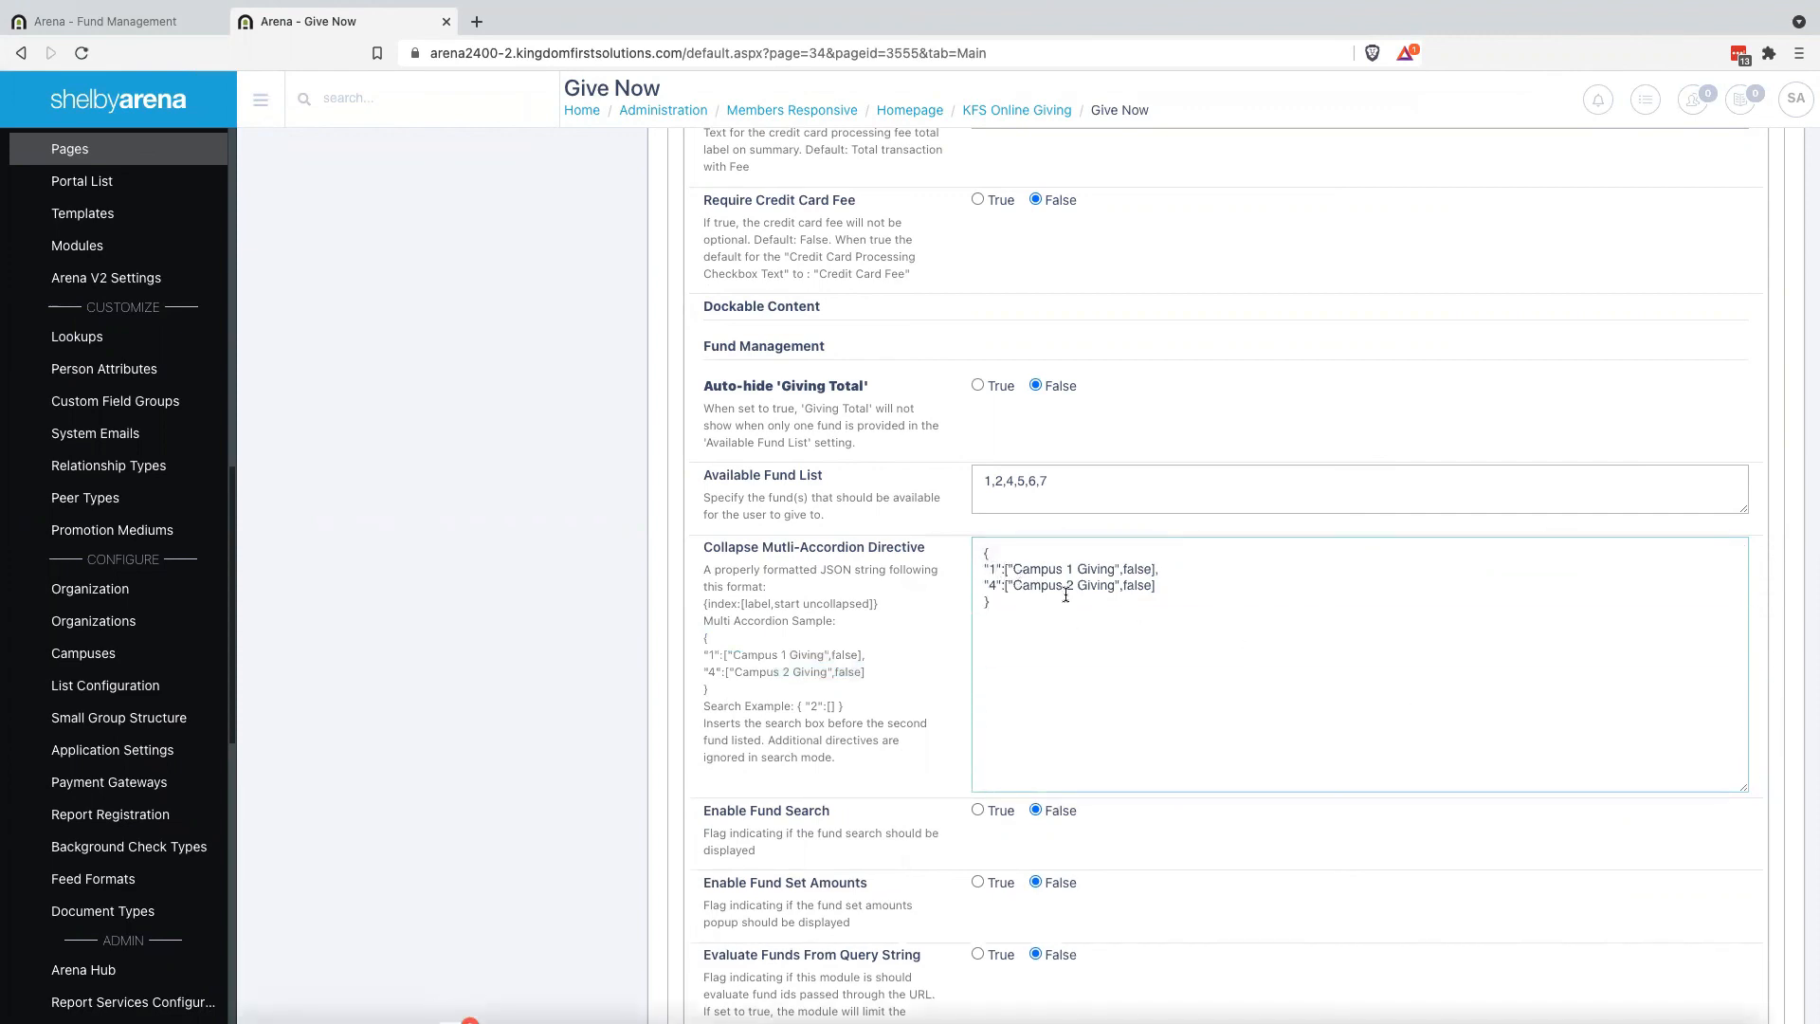
pyautogui.press('BackSpace')
pyautogui.write('3')
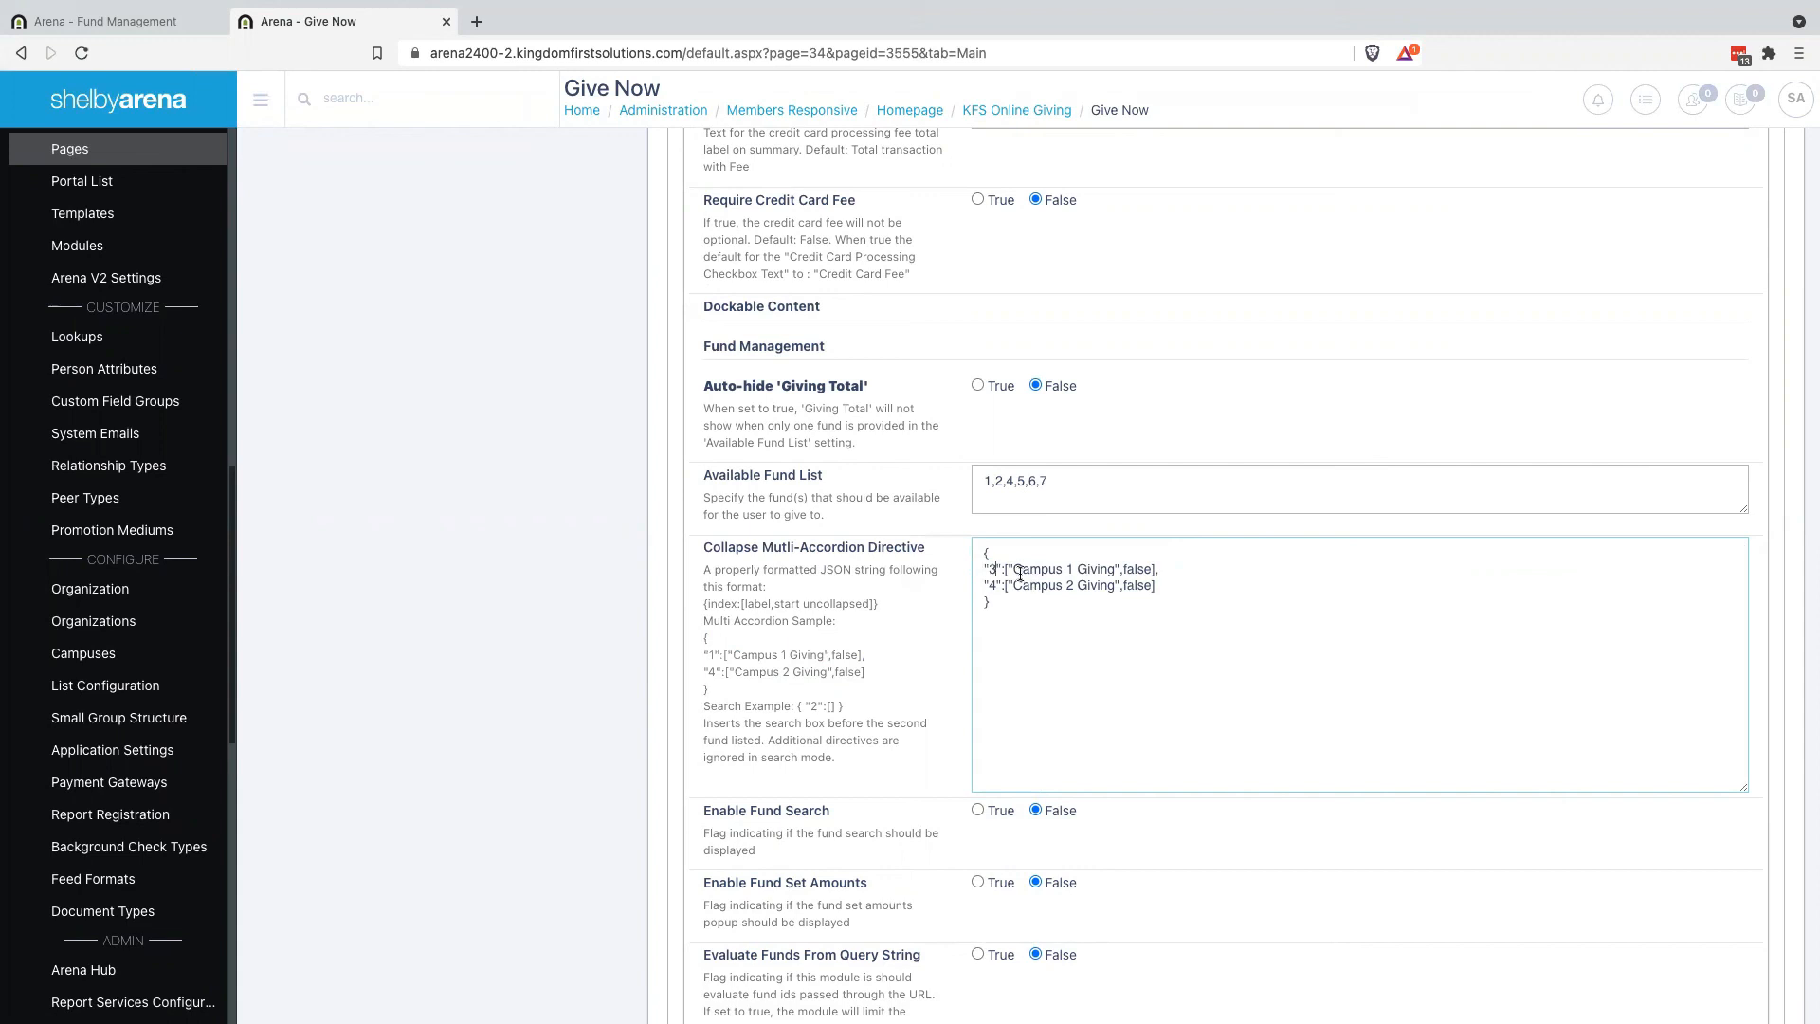
pyautogui.moveTo(1012, 569); pyautogui.dragTo(1112, 570)
pyautogui.write('Colorado Springs')
pyautogui.doubleClick(1138, 569)
# Relabel the second accordion entry 'Pueblo' at position 6
pyautogui.hotkey('ctrl', 'Right')
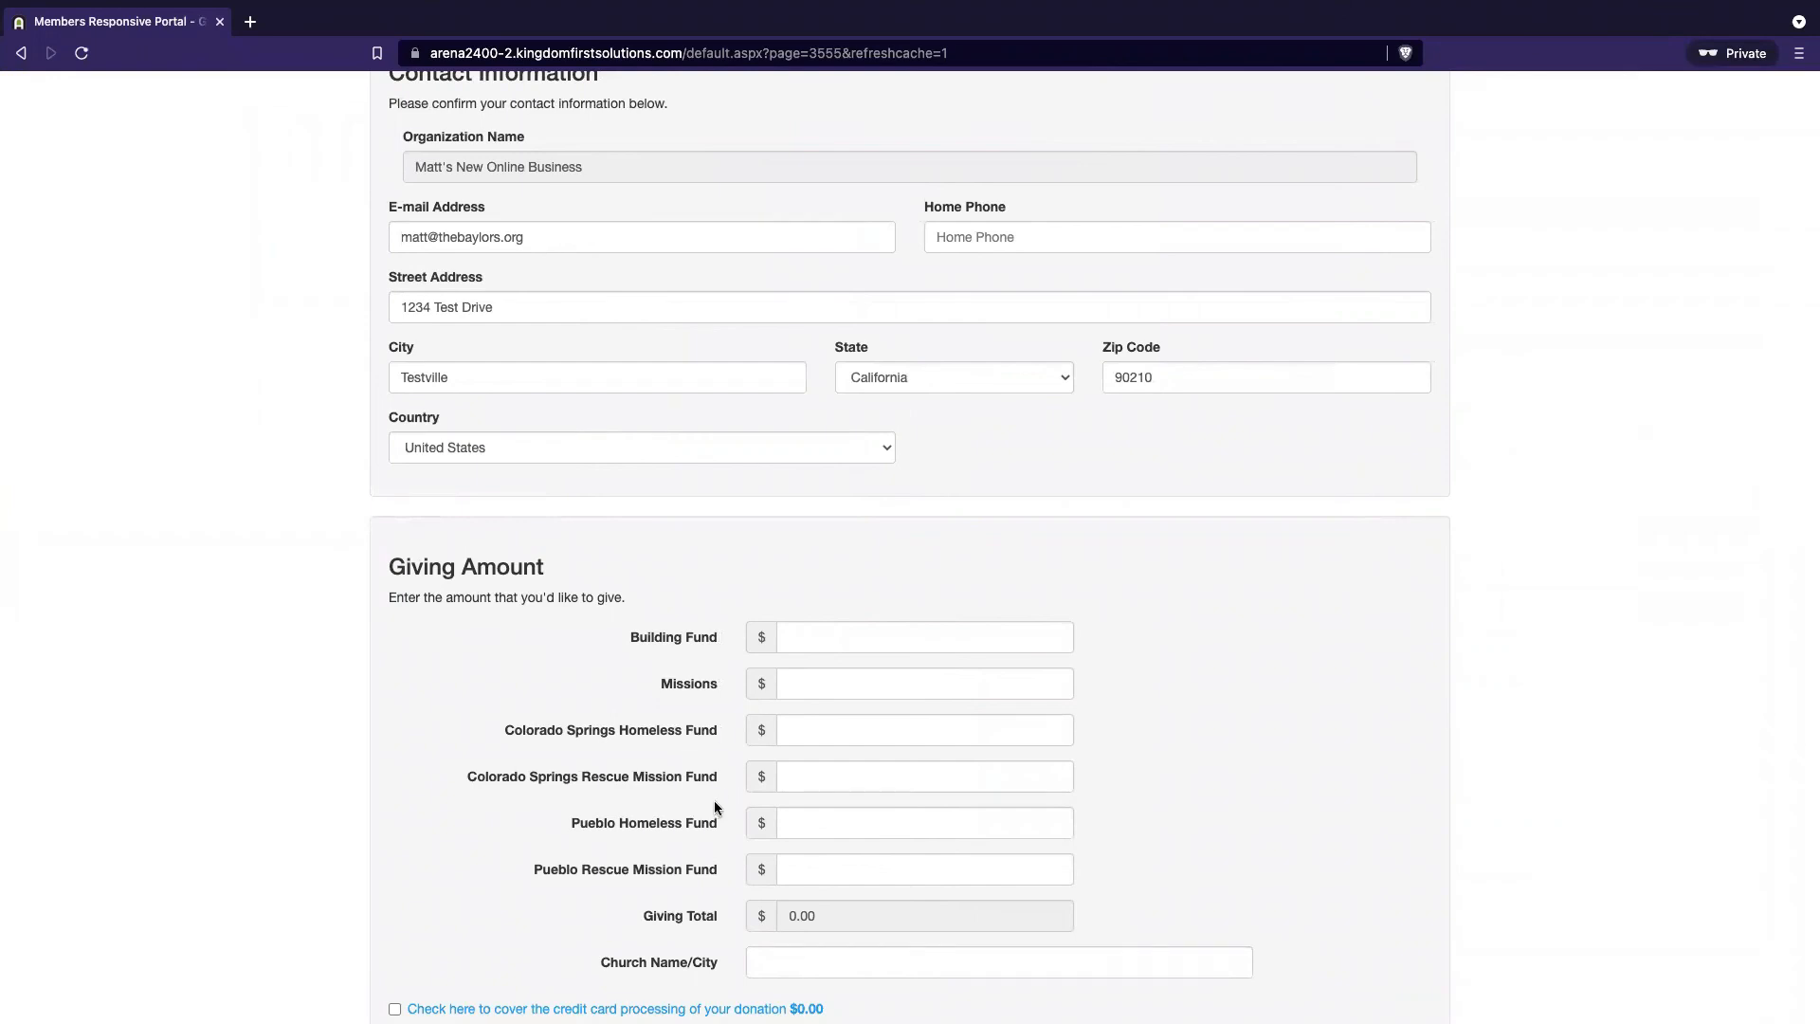
pyautogui.hotkey('ctrl', 'Left')
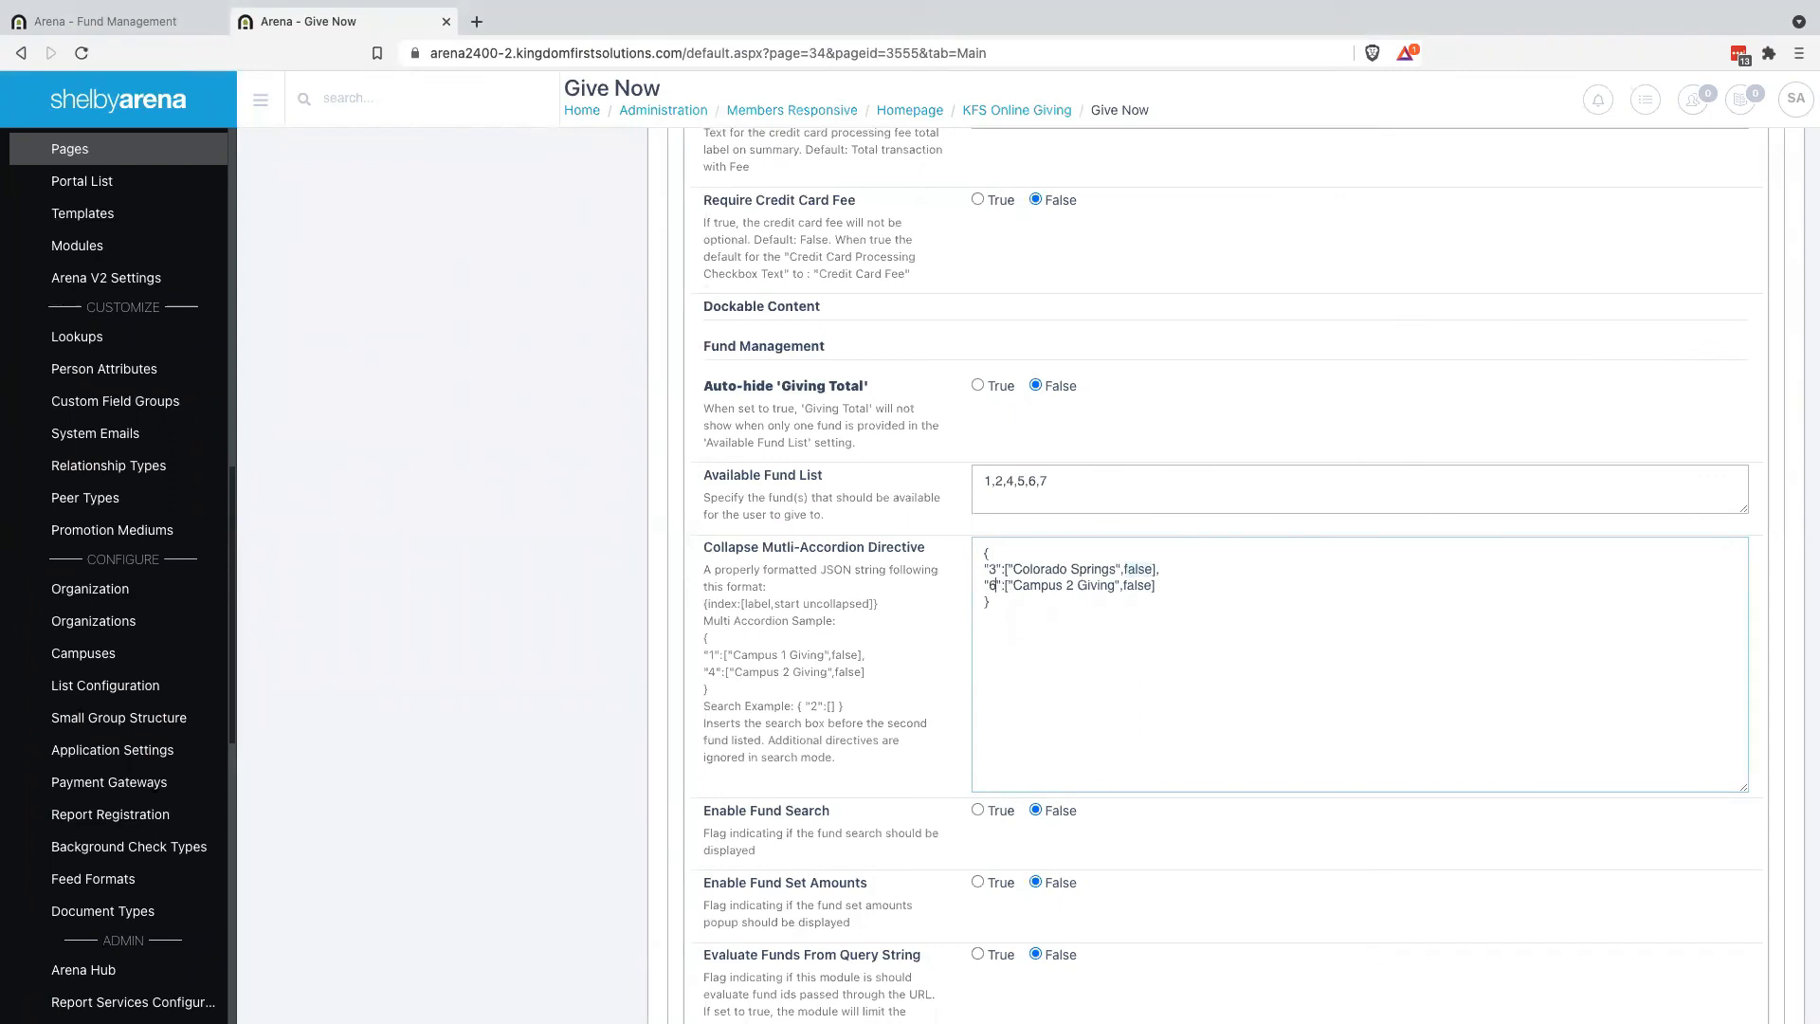
pyautogui.moveTo(1012, 585); pyautogui.dragTo(1102, 588)
pyautogui.write('Pueblo')
pyautogui.scroll(-20, 817, 717)
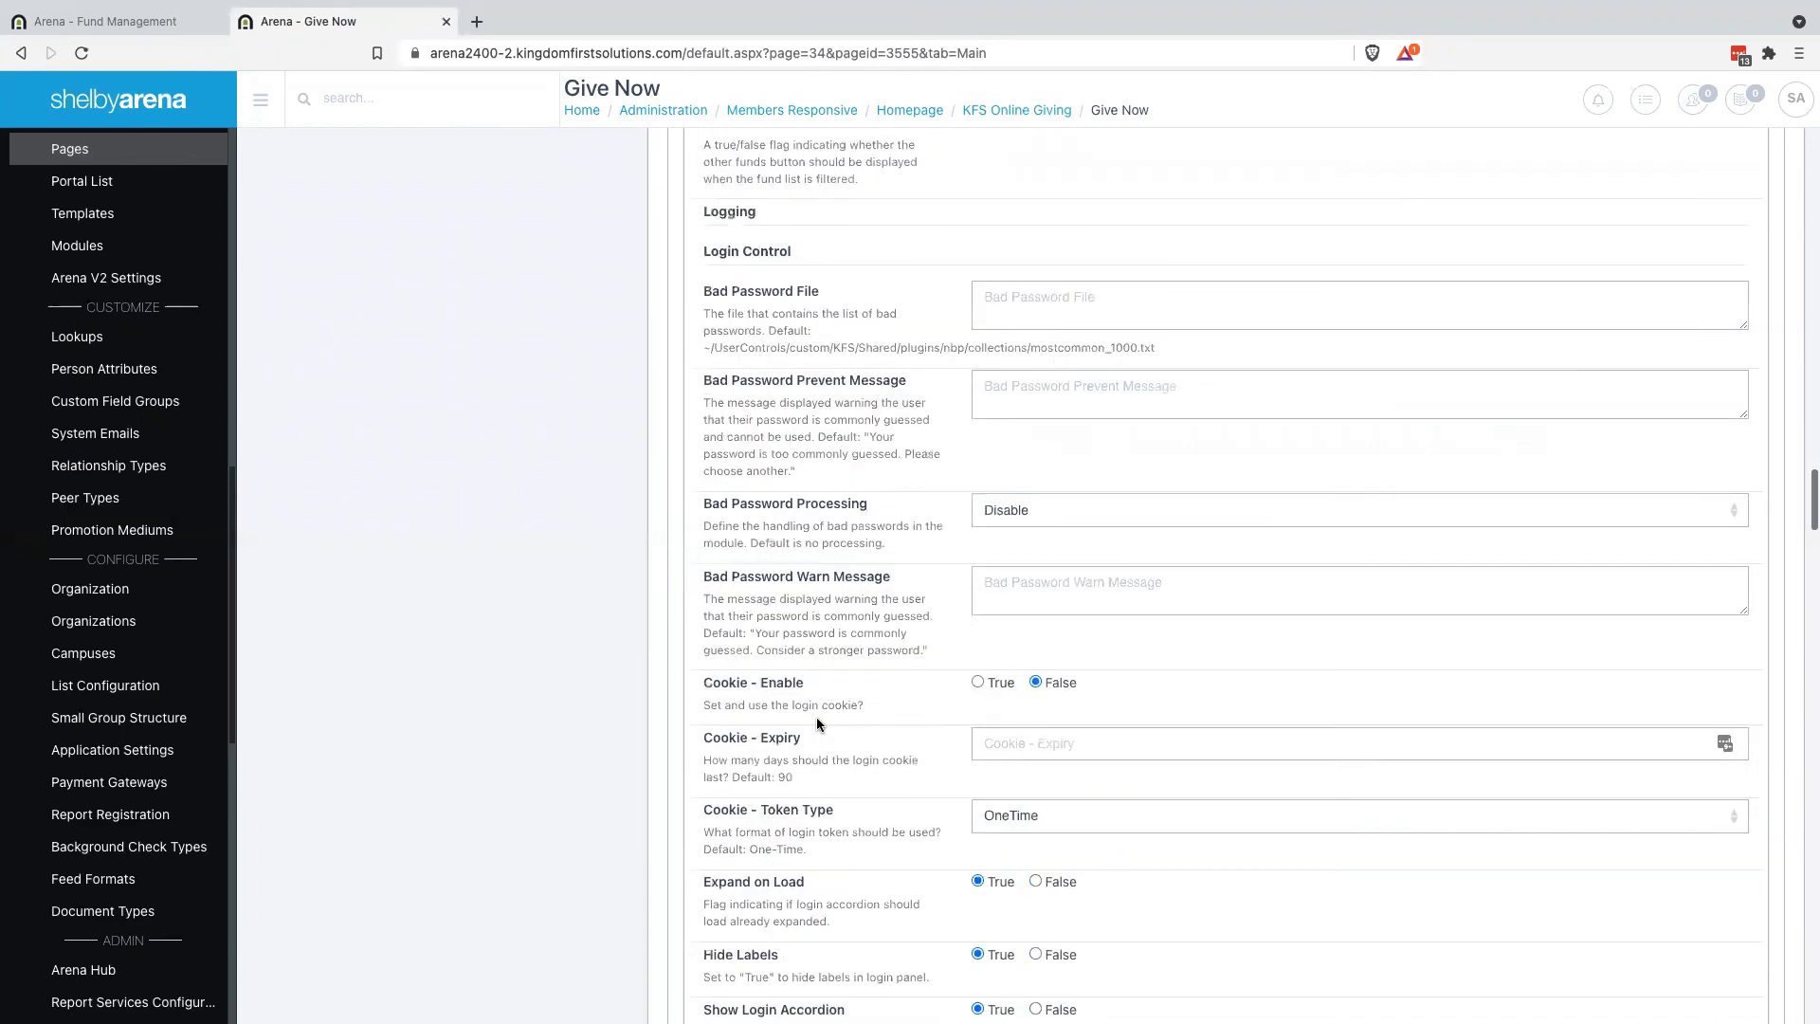
pyautogui.scroll(-20, 816, 717)
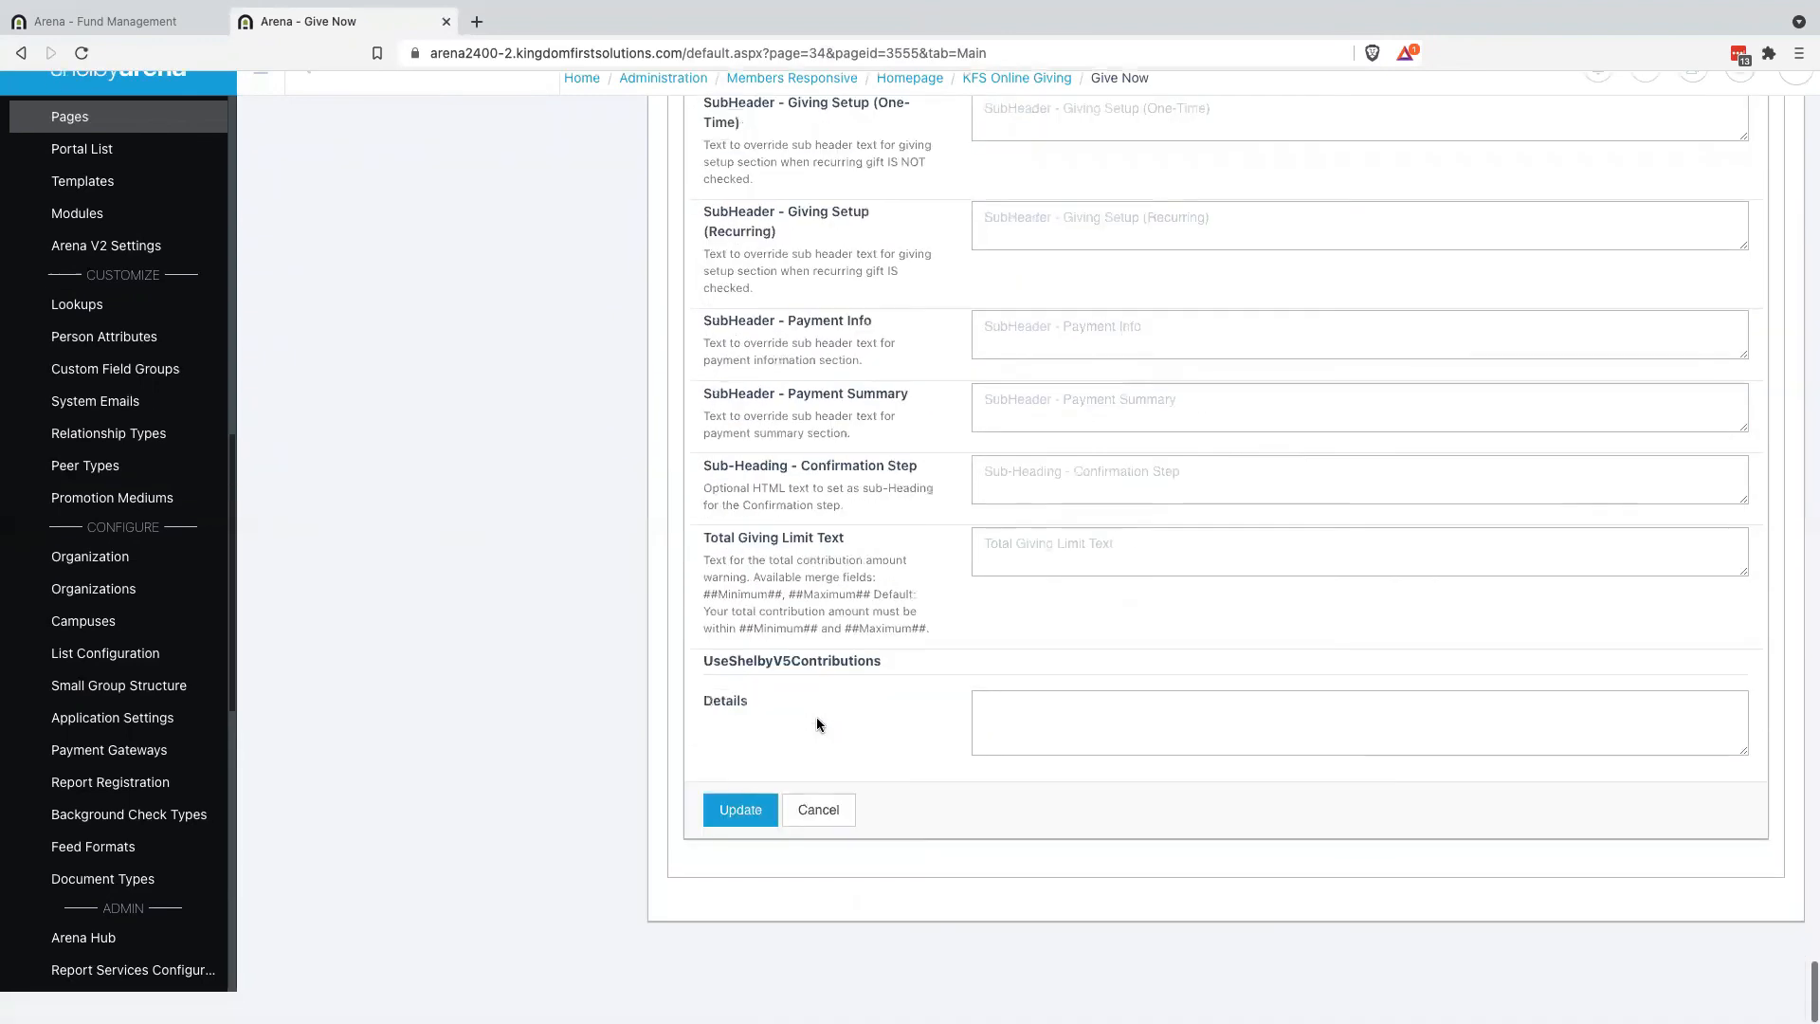
# Save the accordion directive settings and reload the Give Now page
pyautogui.click(742, 844)
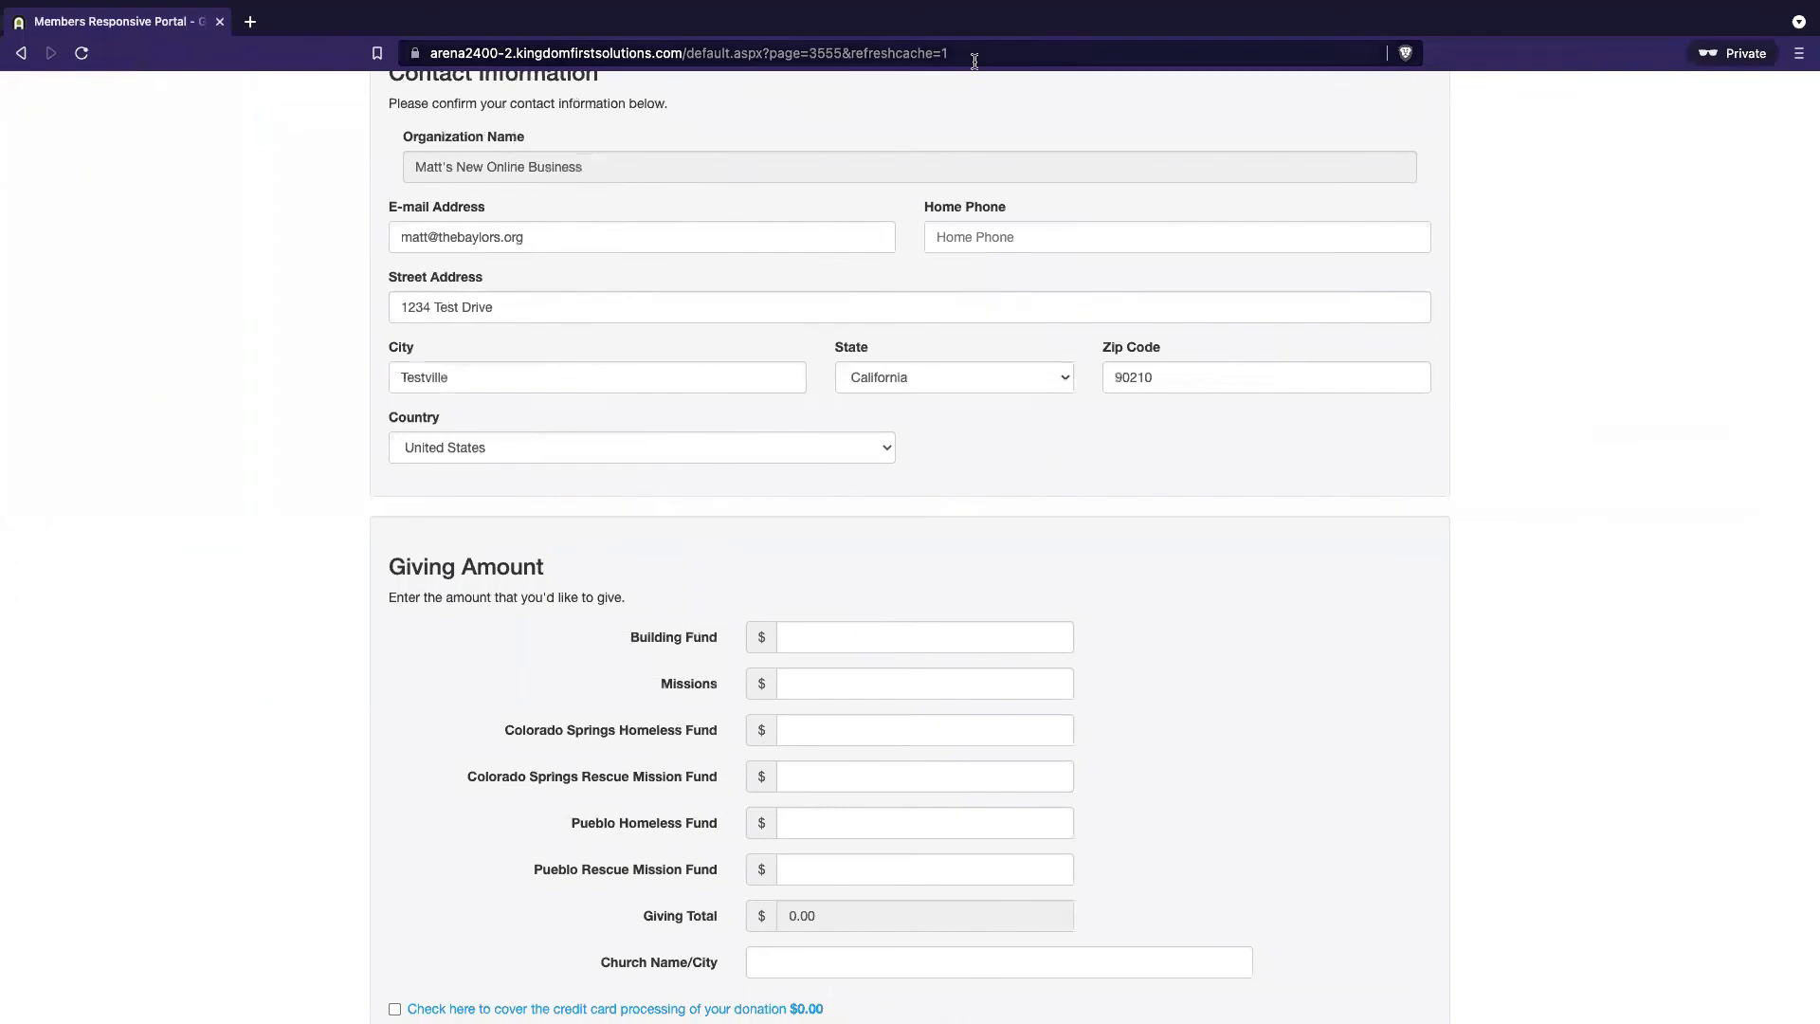
pyautogui.click(1043, 55)
pyautogui.press('Return')
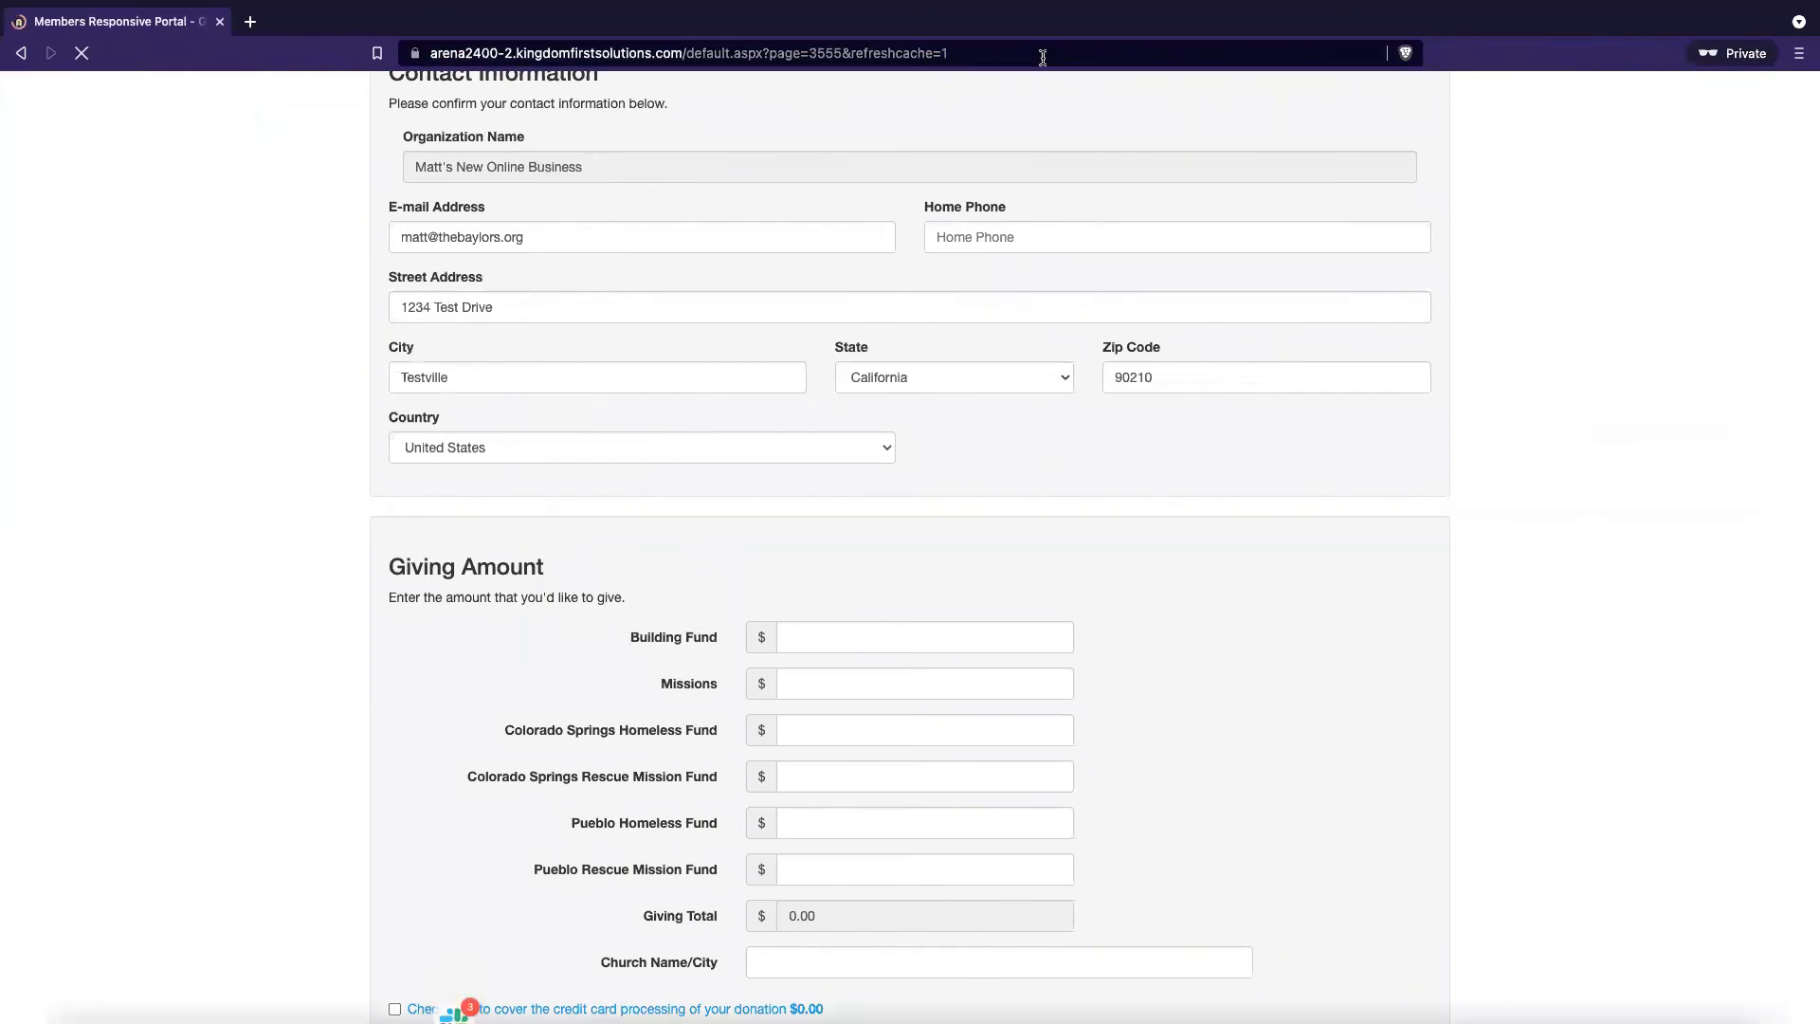
# Expand and collapse the Colorado Springs and Pueblo fund sections, then return to the admin window
pyautogui.scroll(-3, 853, 609)
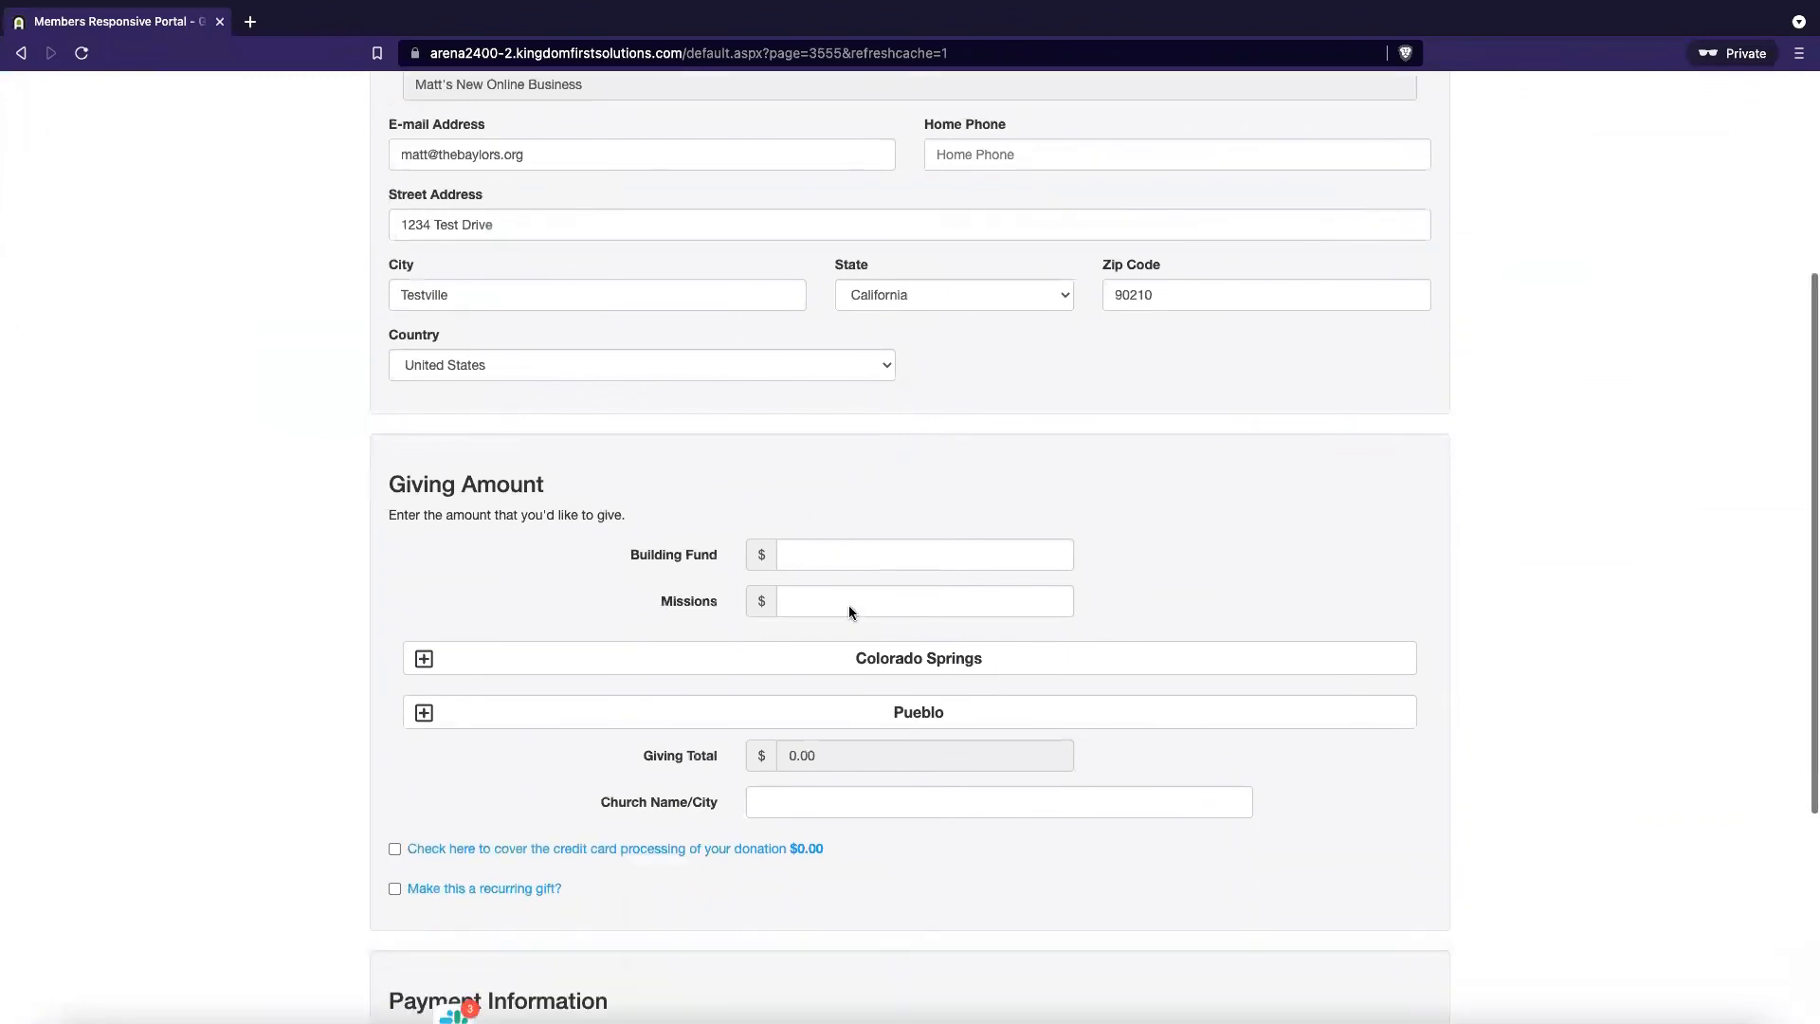
pyautogui.click(526, 616)
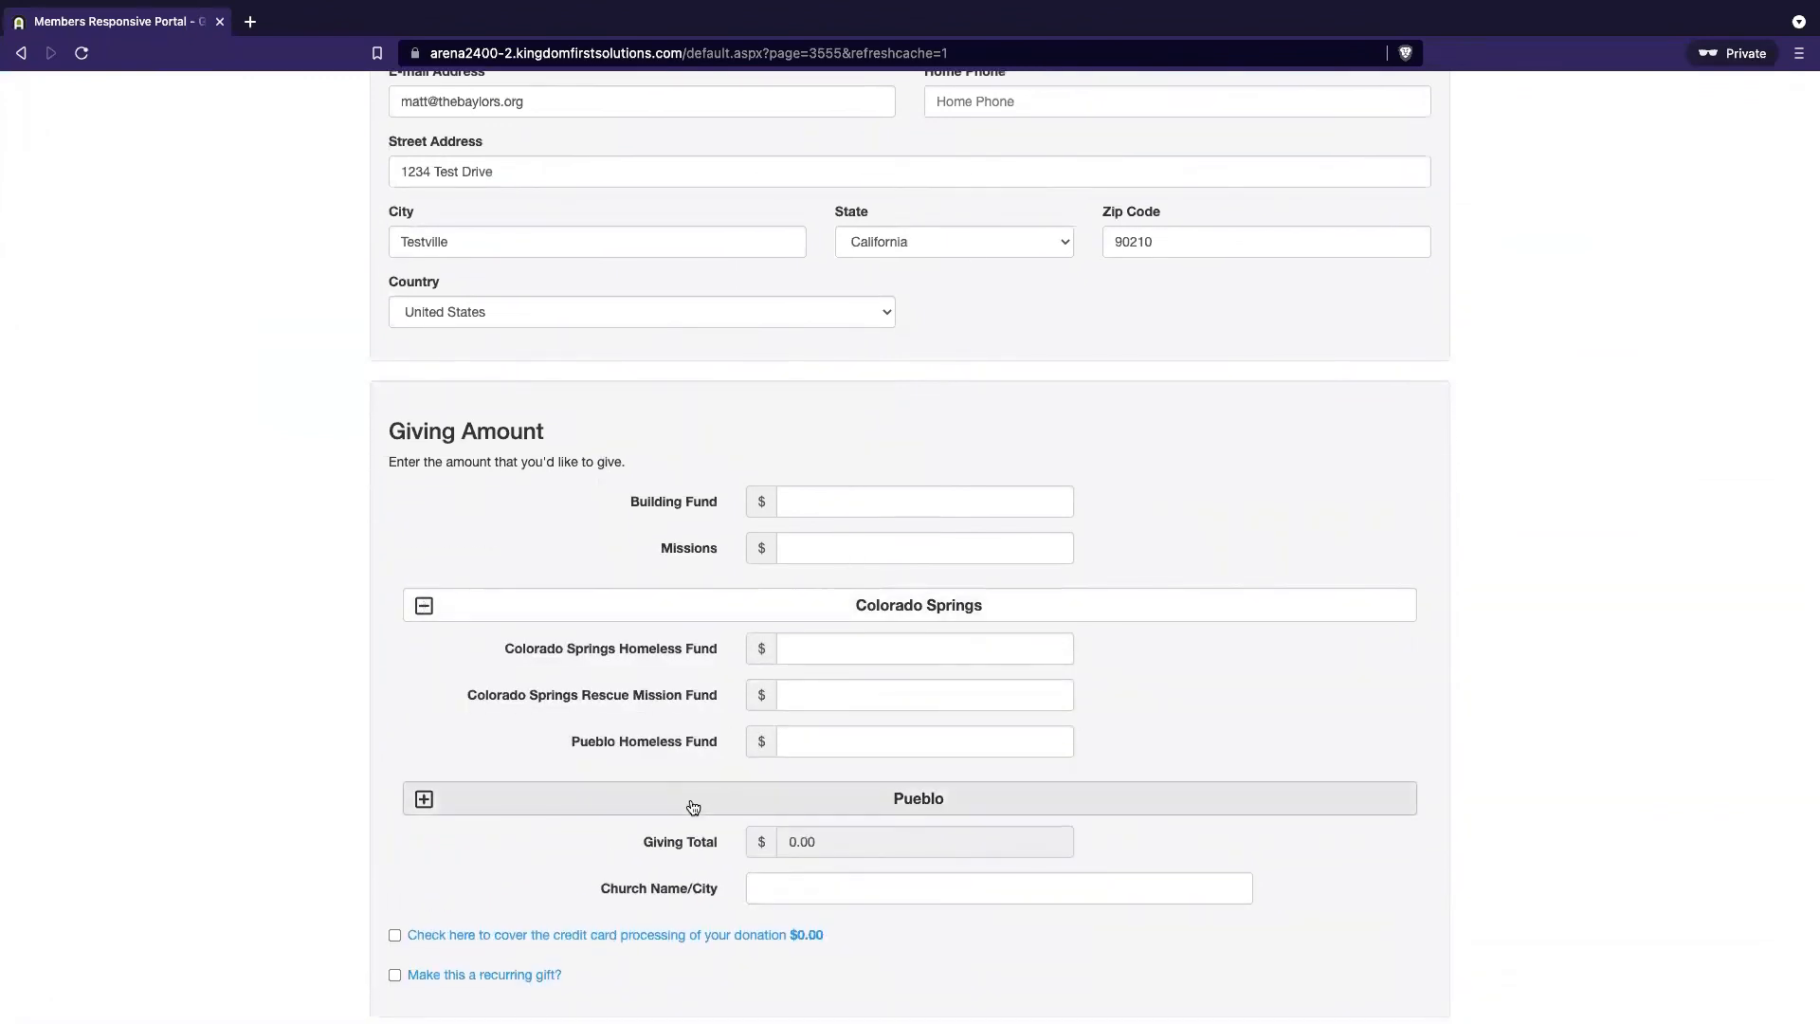
pyautogui.click(712, 614)
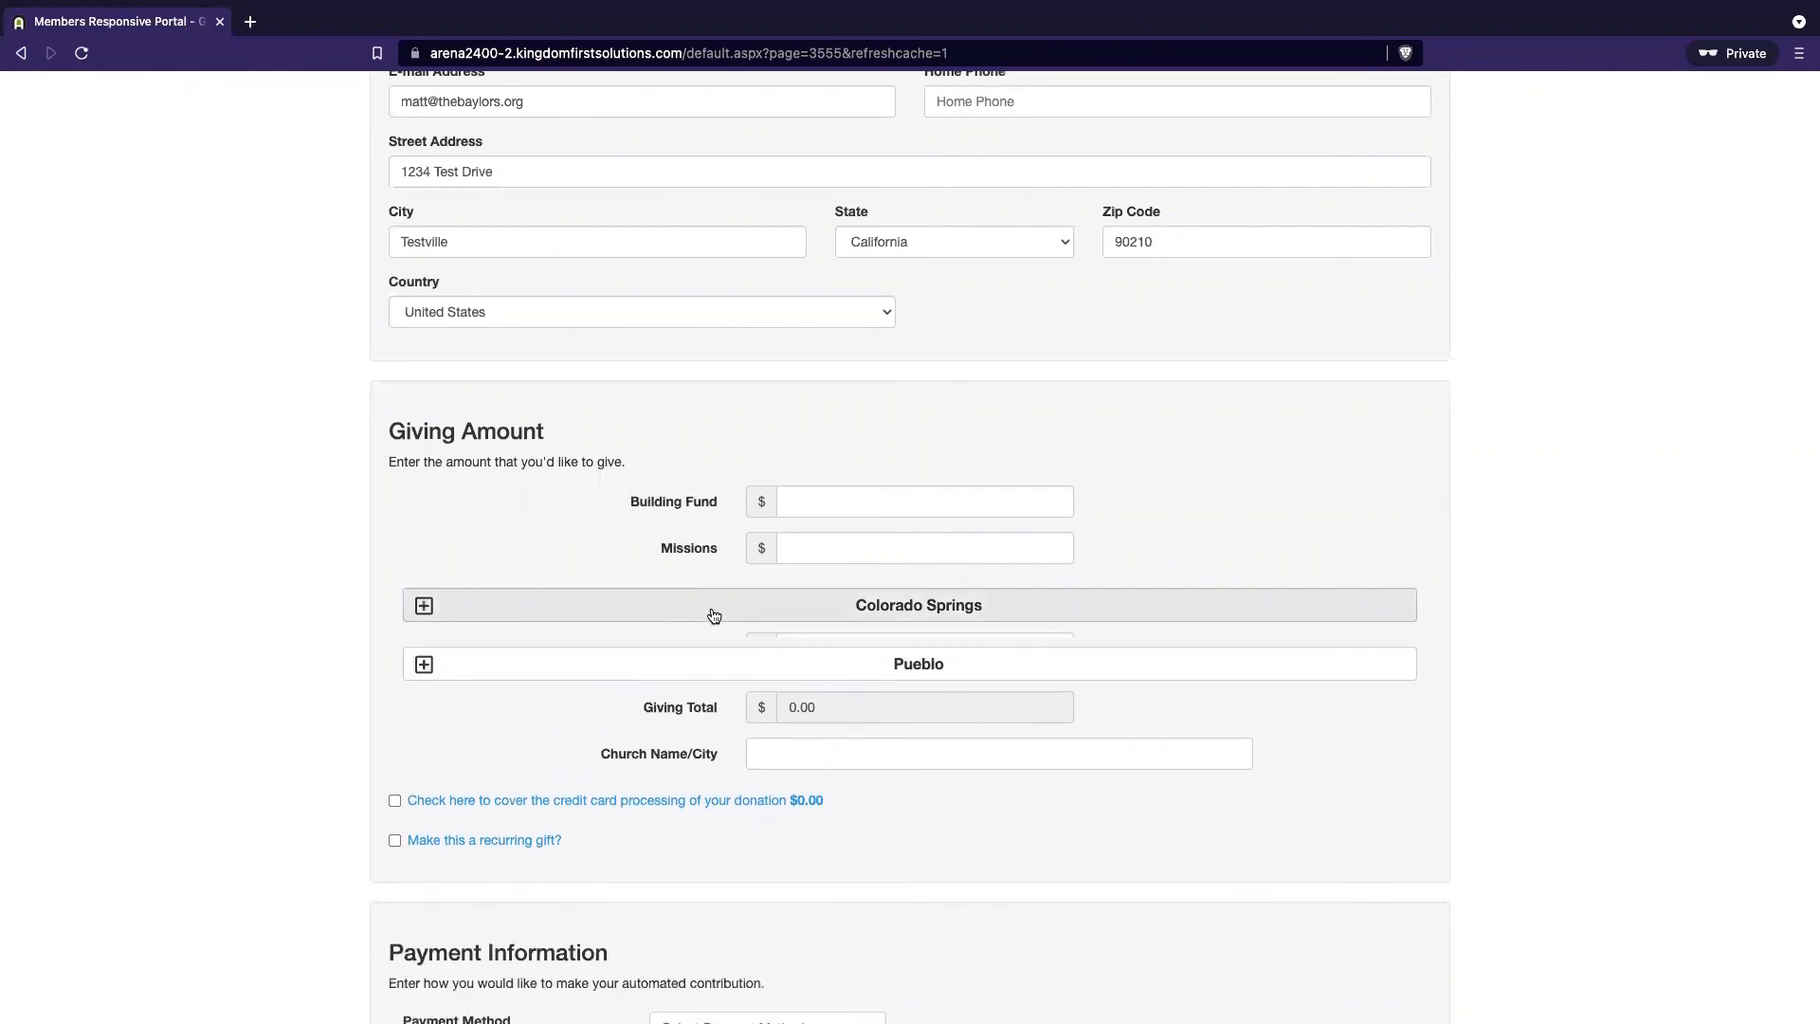
pyautogui.click(713, 616)
pyautogui.click(759, 801)
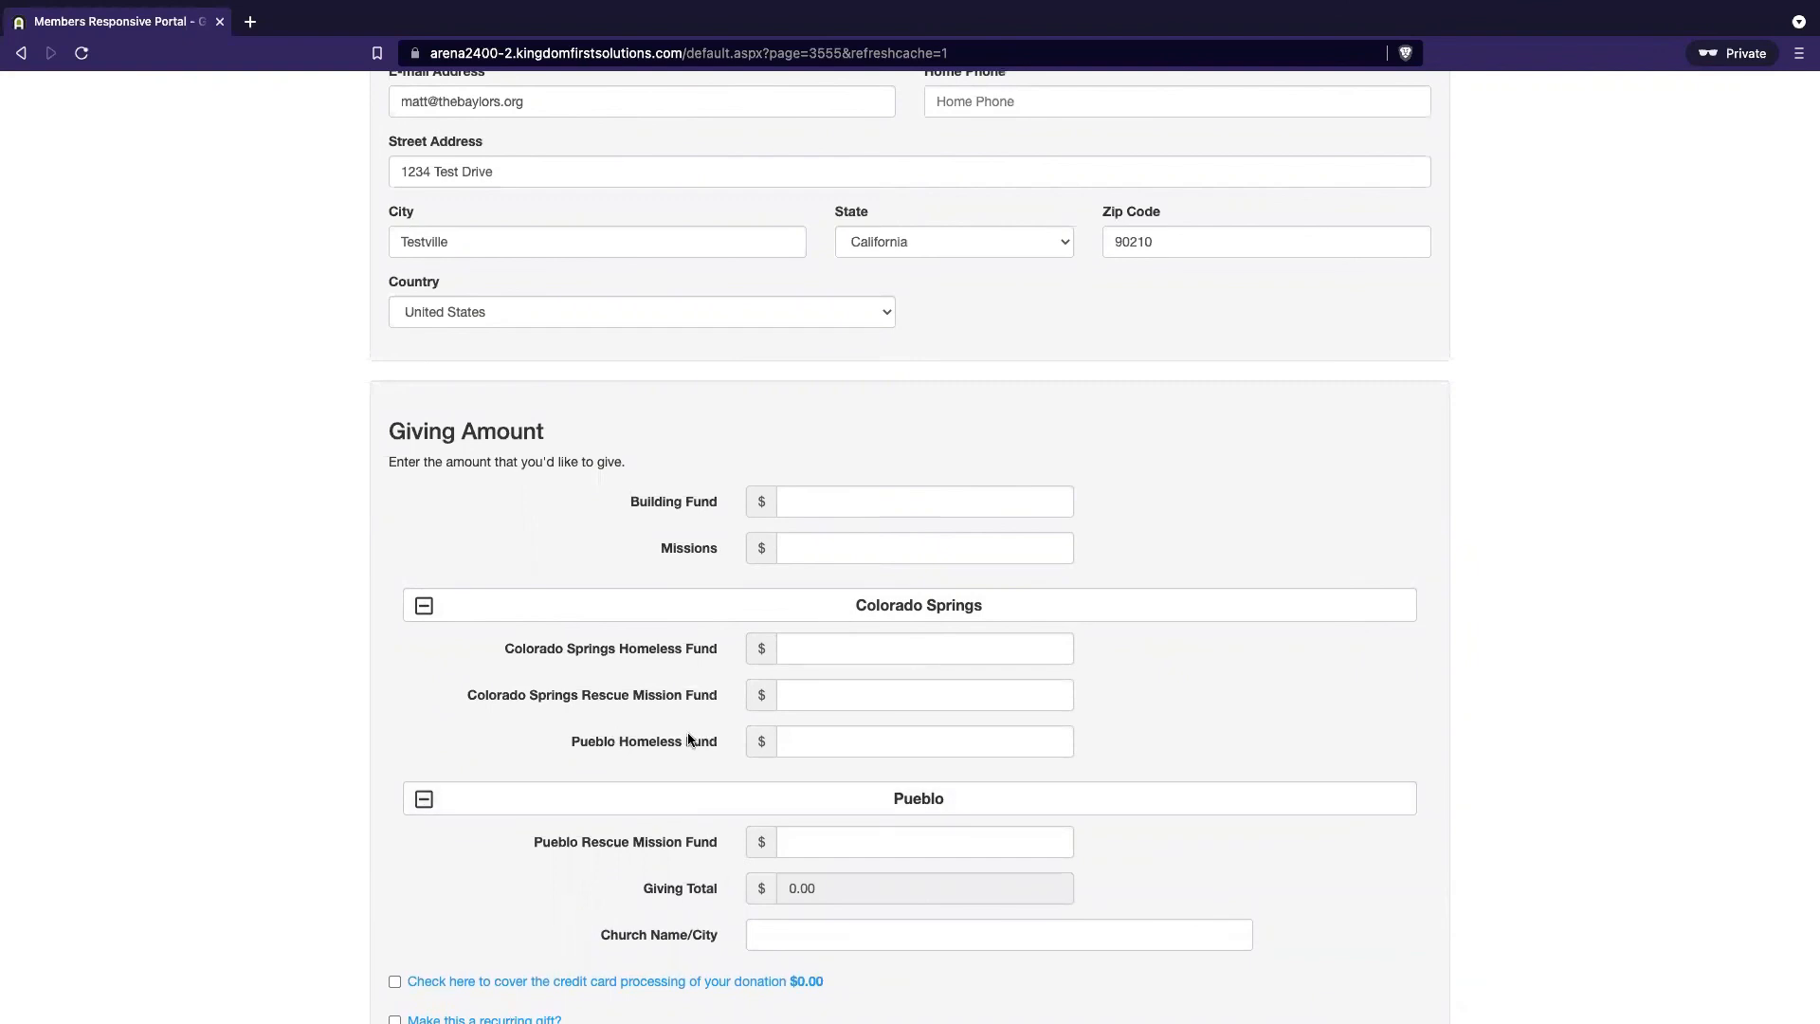
pyautogui.hotkey('ctrl', 'Left')
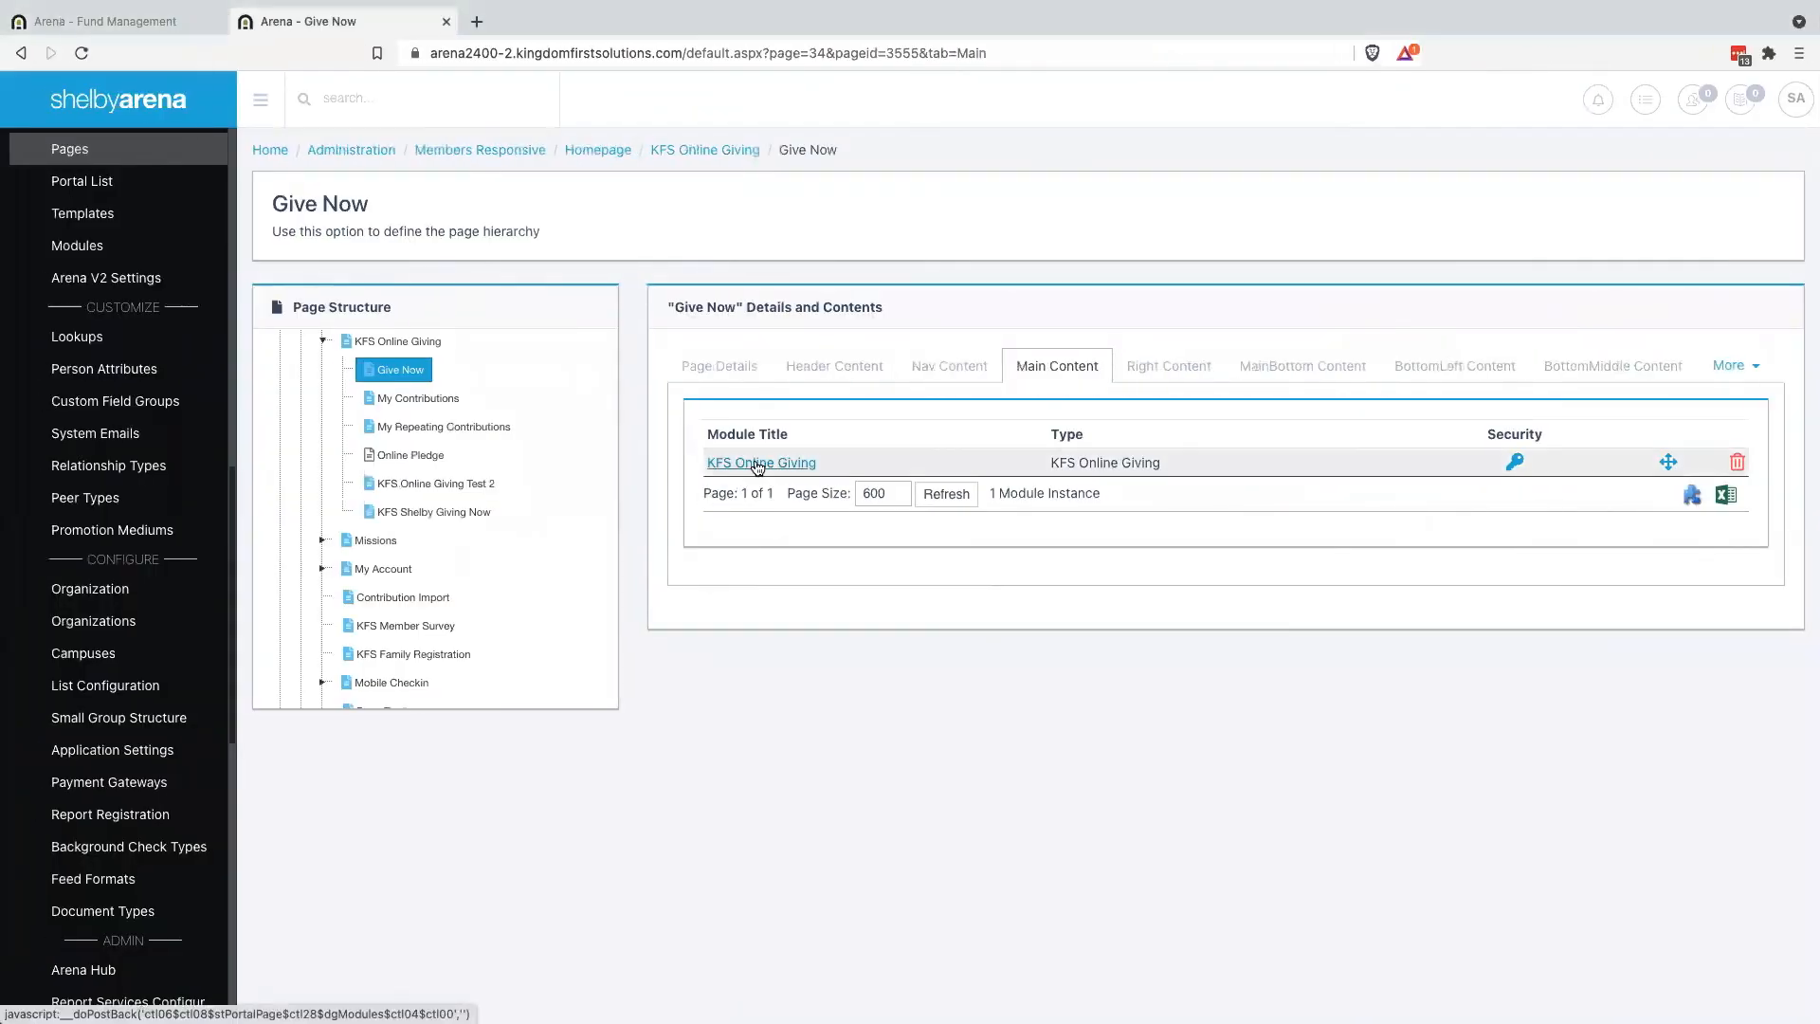
# Change the Pueblo entry's index from 6 to 5 in the accordion directive and save the module settings
pyautogui.click(757, 464)
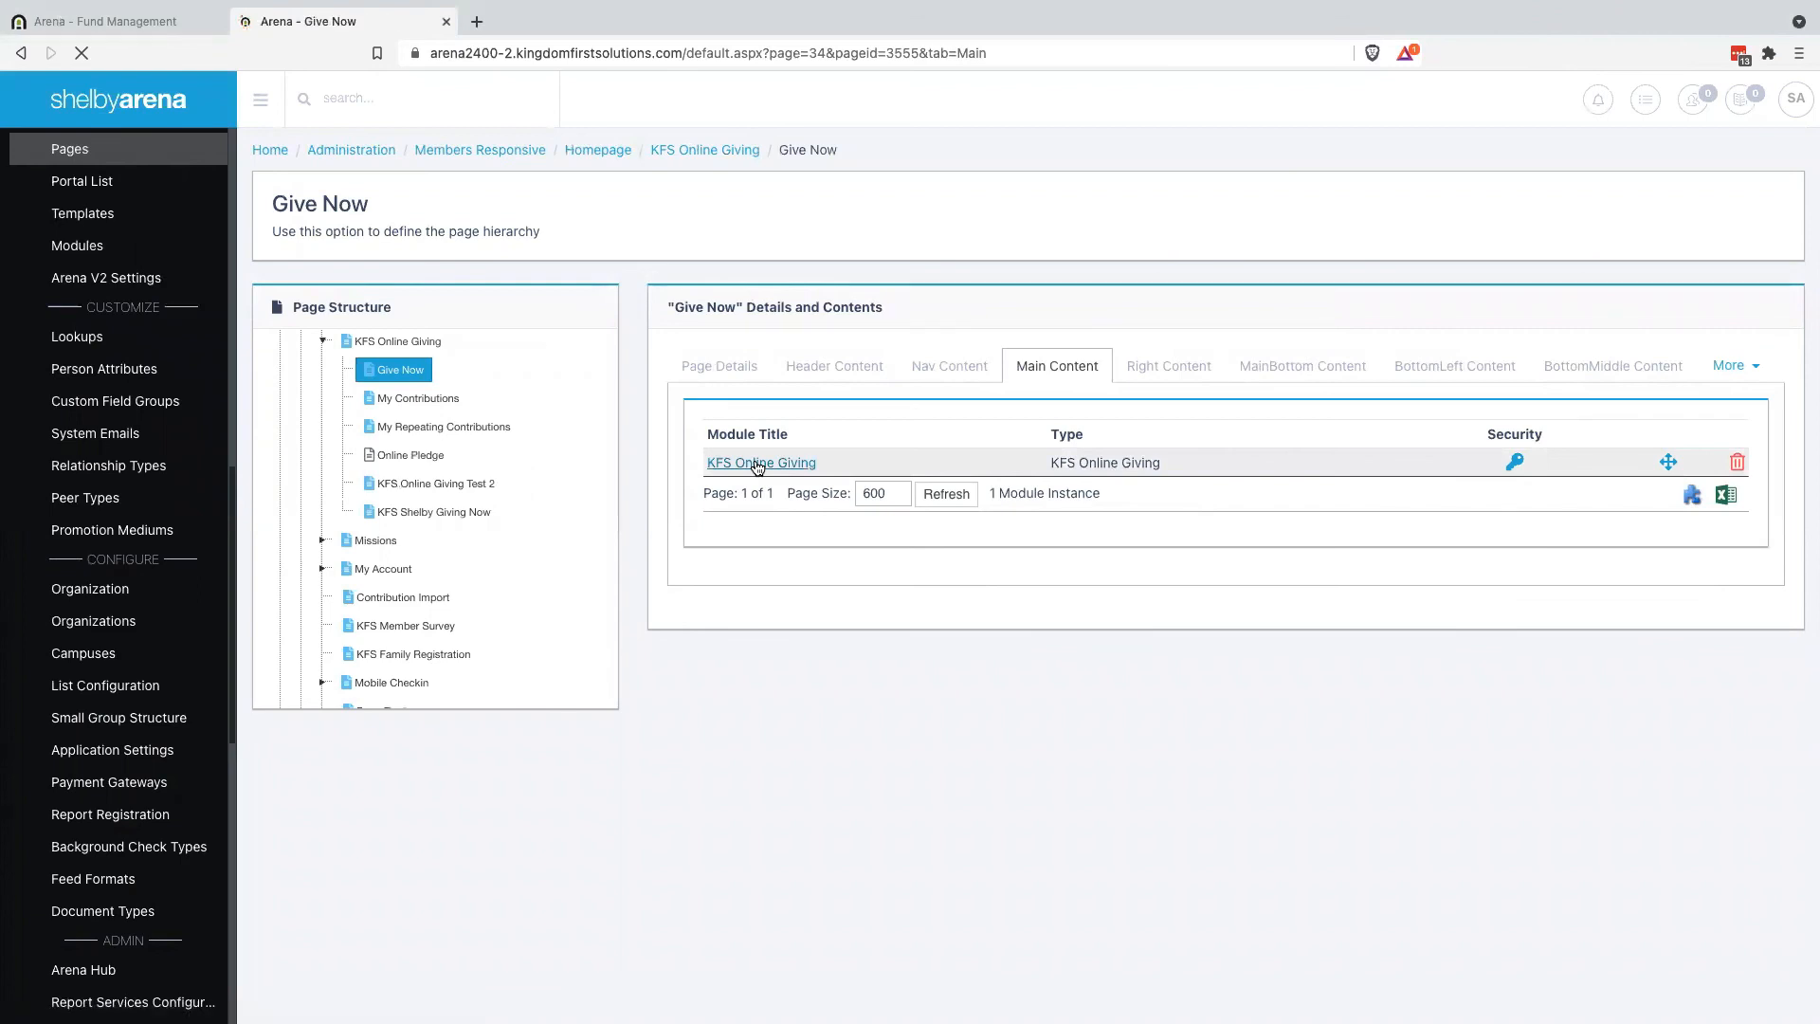
pyautogui.scroll(-20, 983, 743)
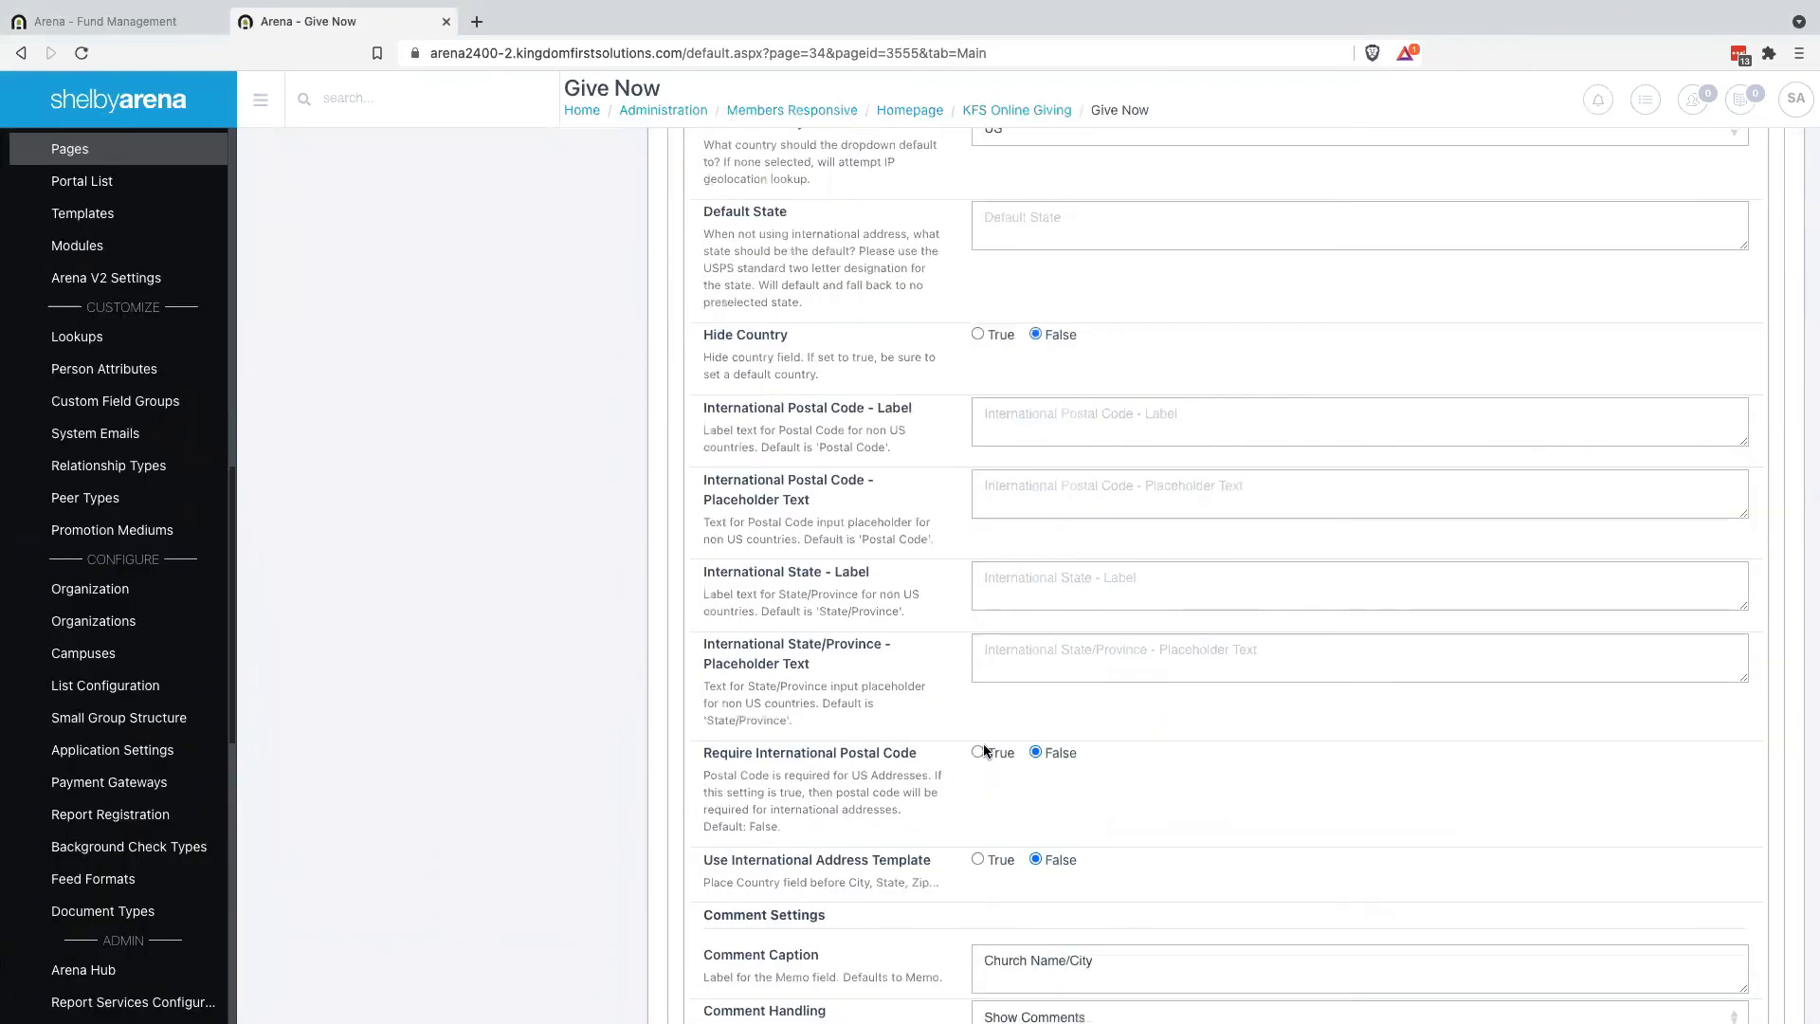
pyautogui.scroll(-20, 982, 744)
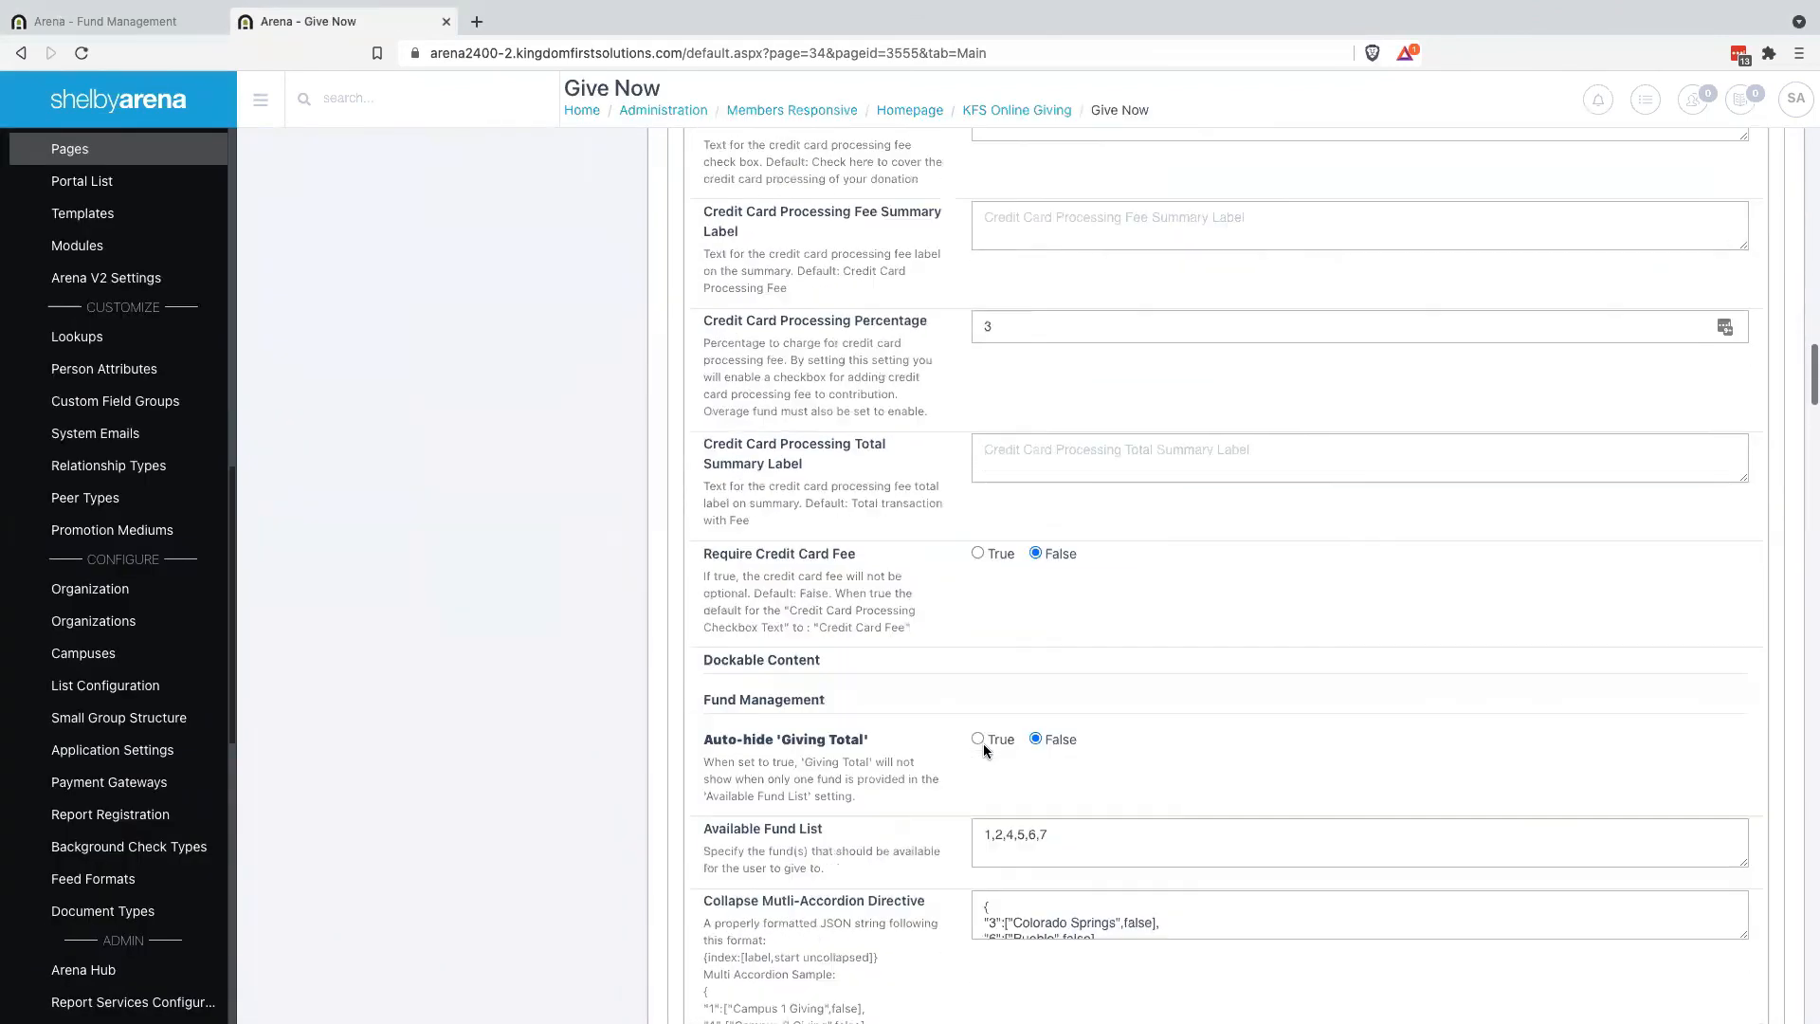
pyautogui.scroll(-4, 983, 743)
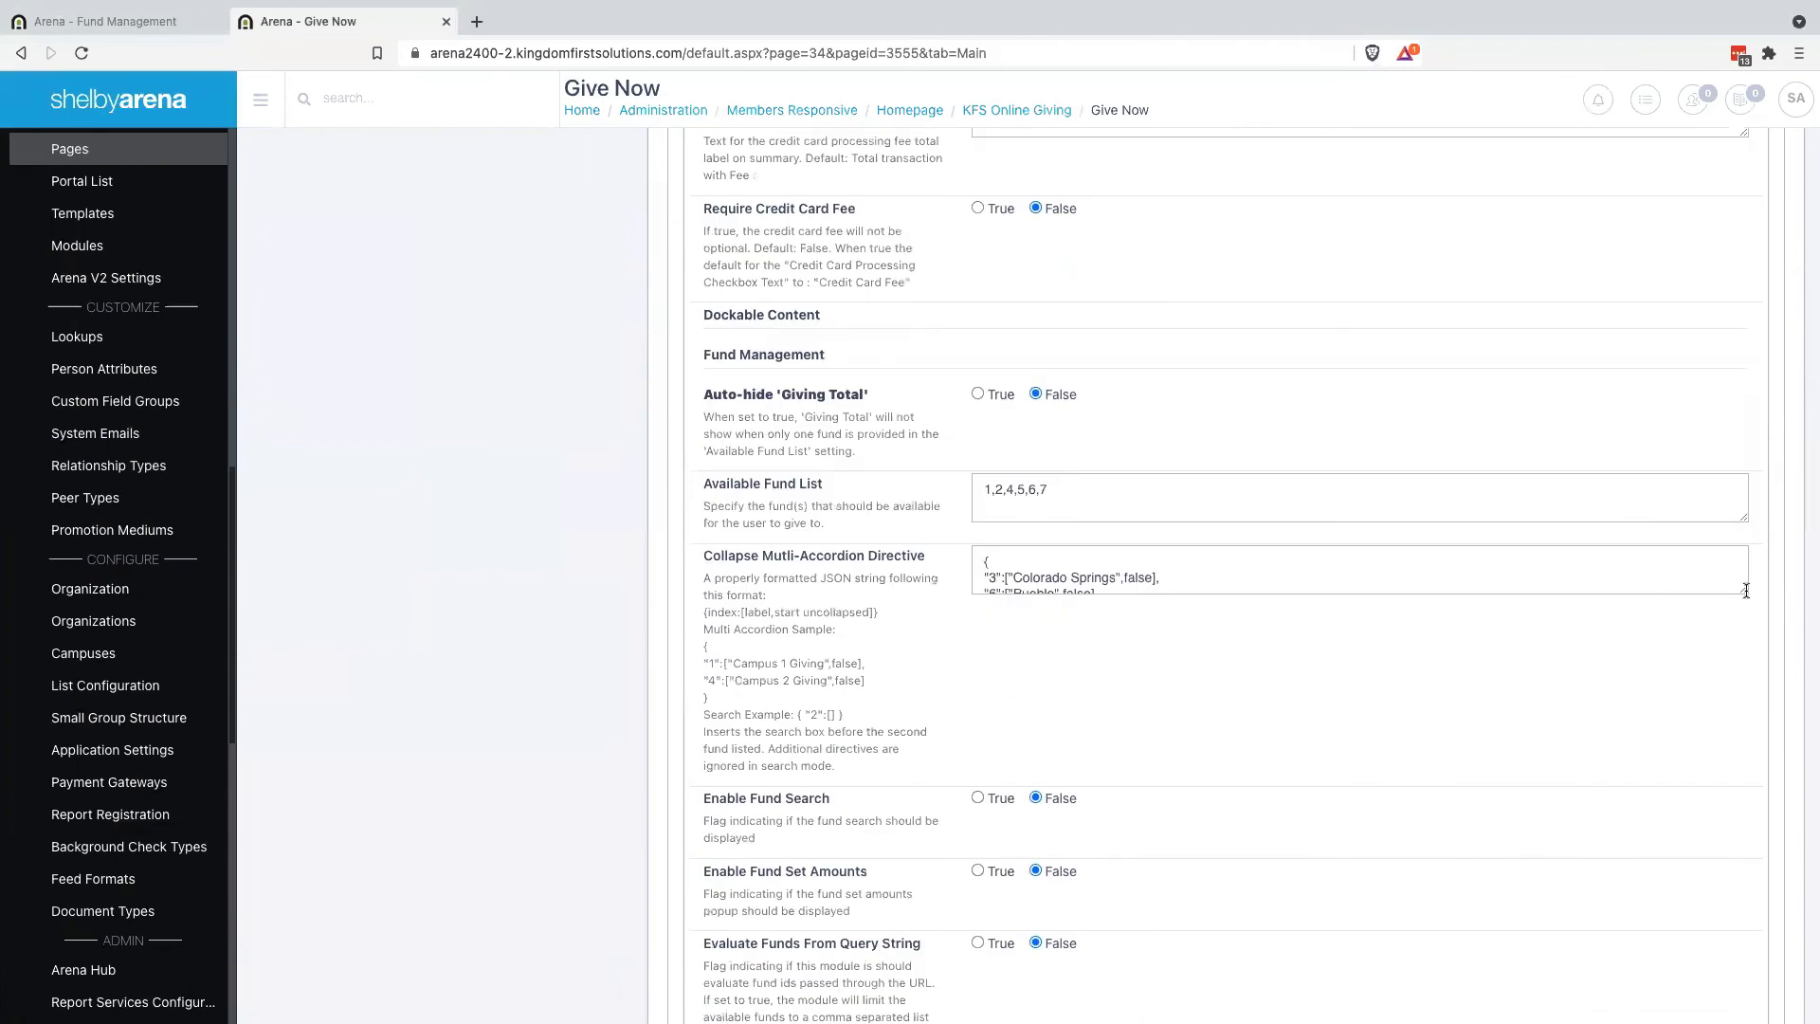
pyautogui.moveTo(1745, 618); pyautogui.dragTo(1693, 657)
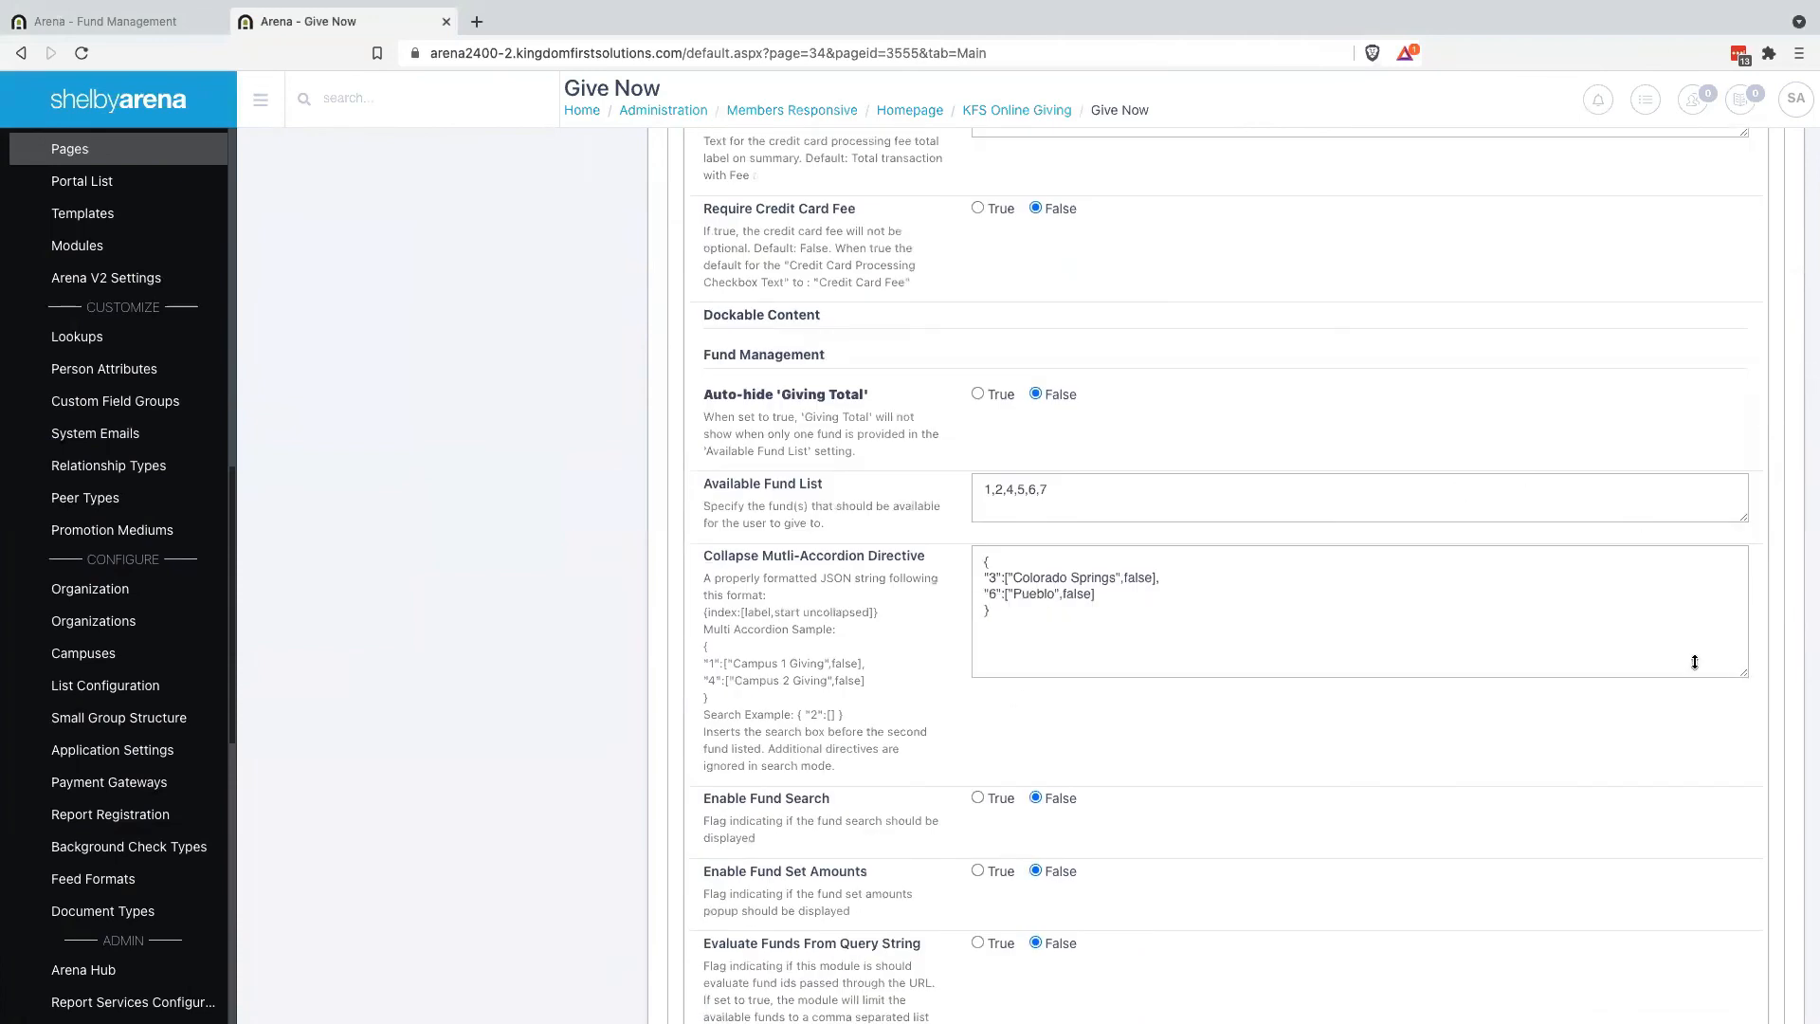
pyautogui.click(993, 594)
pyautogui.press('BackSpace')
pyautogui.write('5')
pyautogui.scroll(-20, 857, 725)
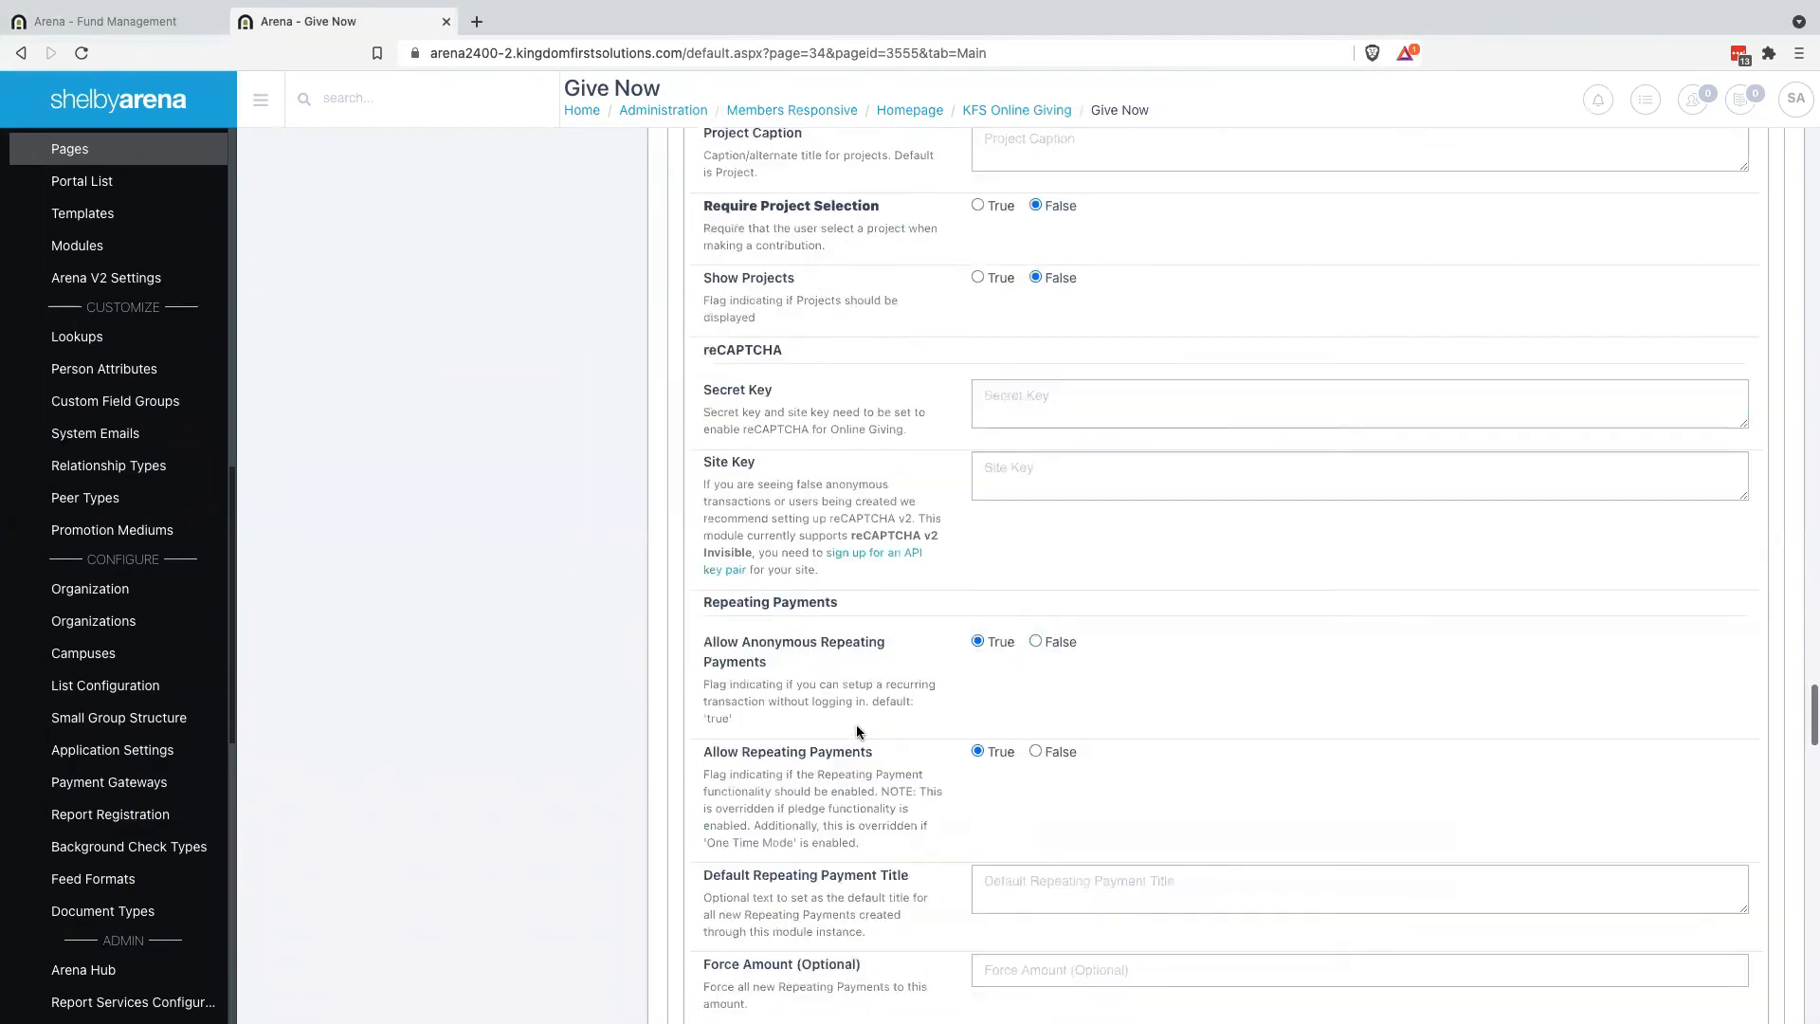
pyautogui.click(741, 842)
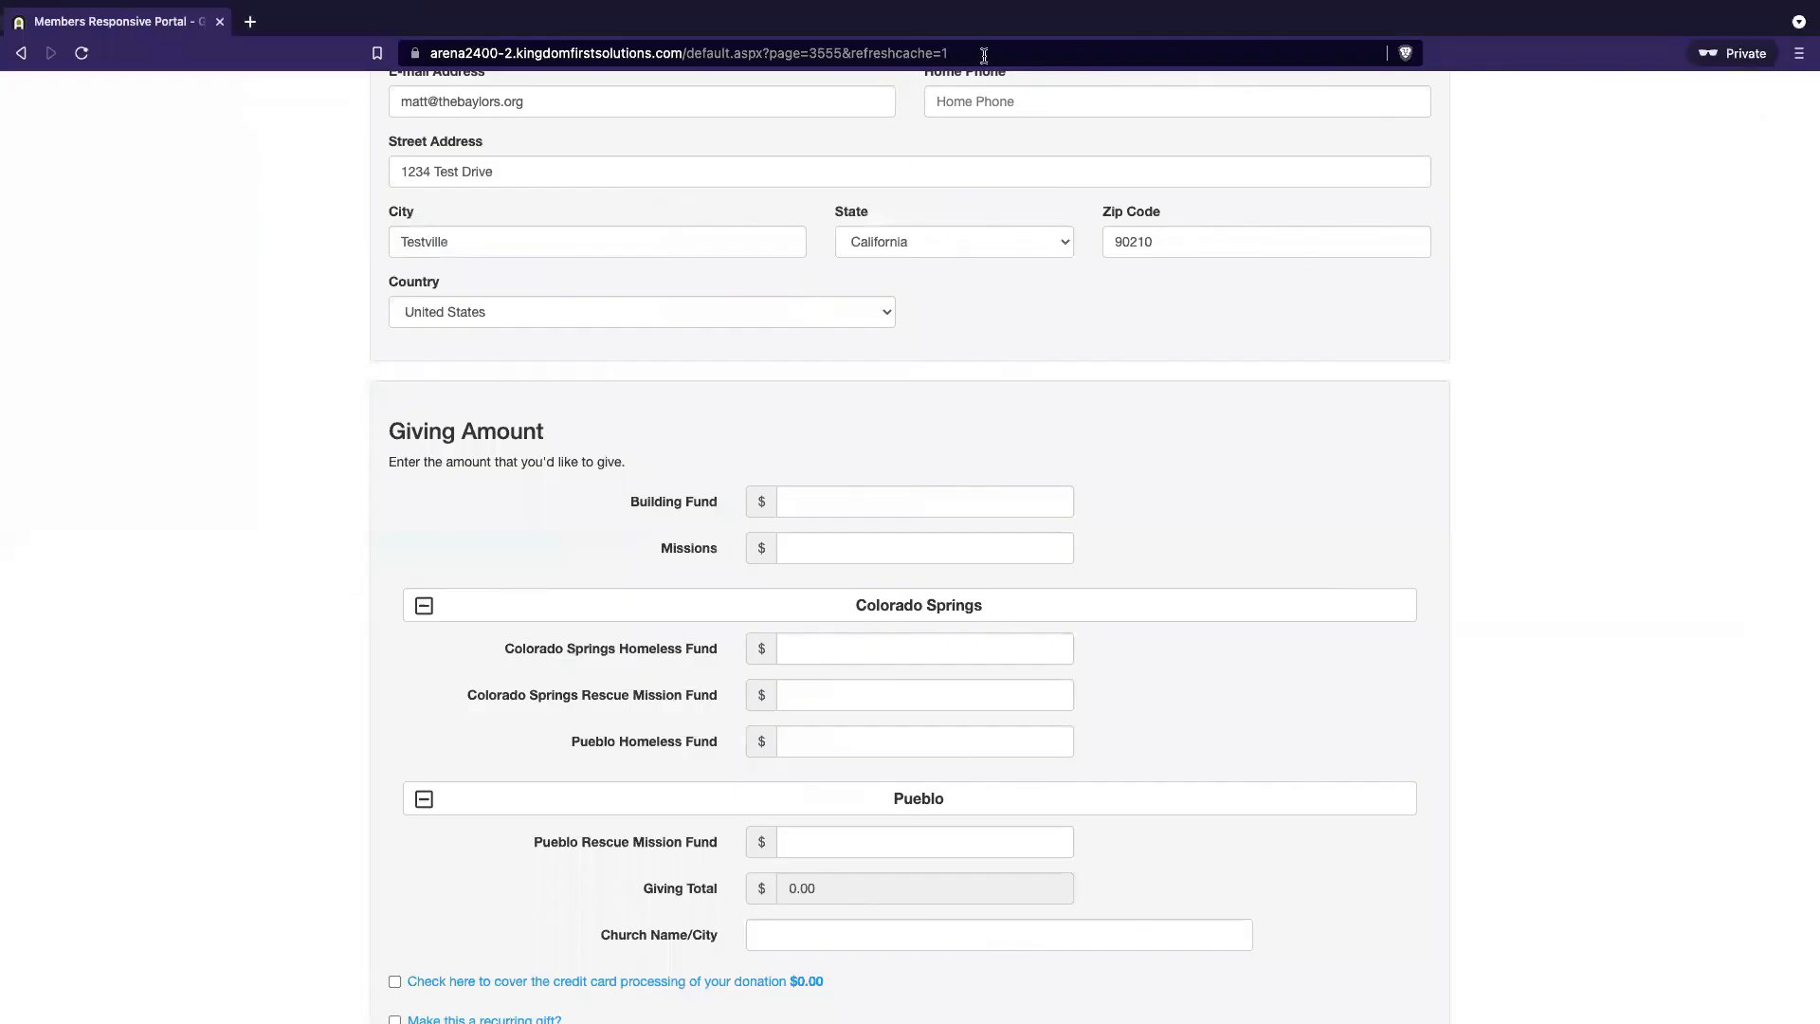
# Reload Give Now and toggle the Colorado Springs and Pueblo sections, each now holding two funds
pyautogui.click(980, 53)
pyautogui.press('Return')
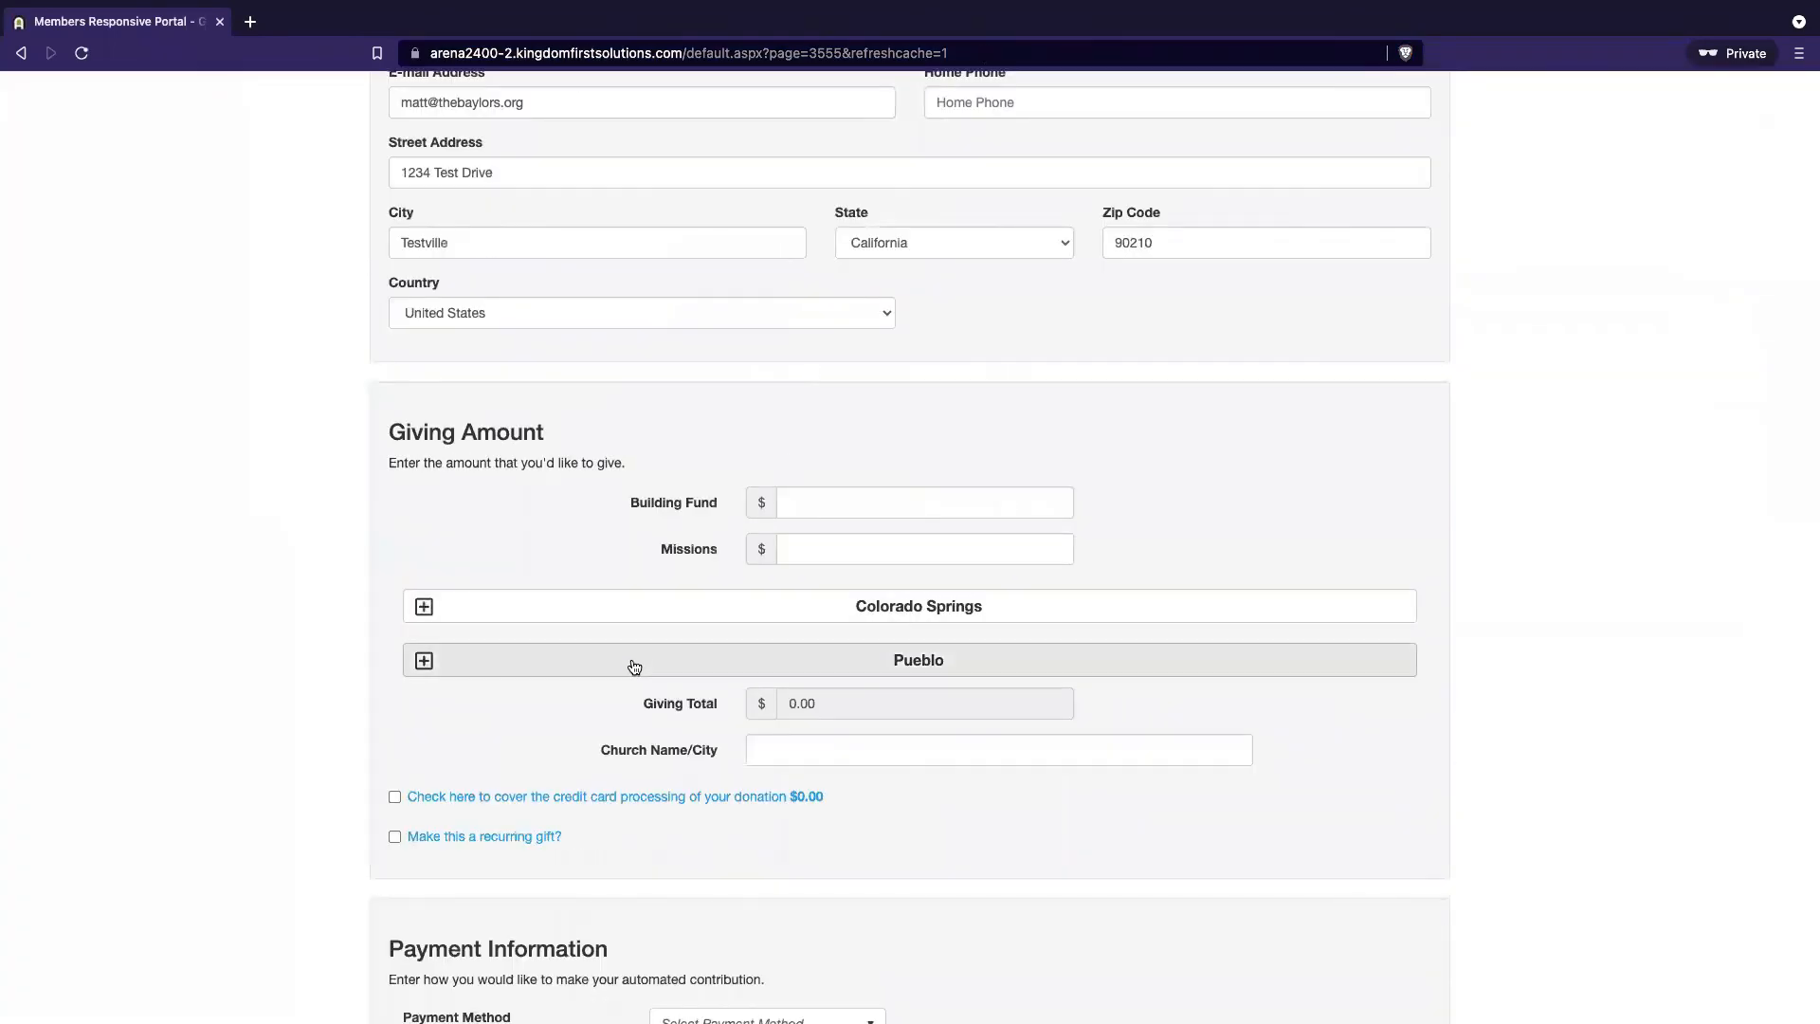
pyautogui.click(633, 664)
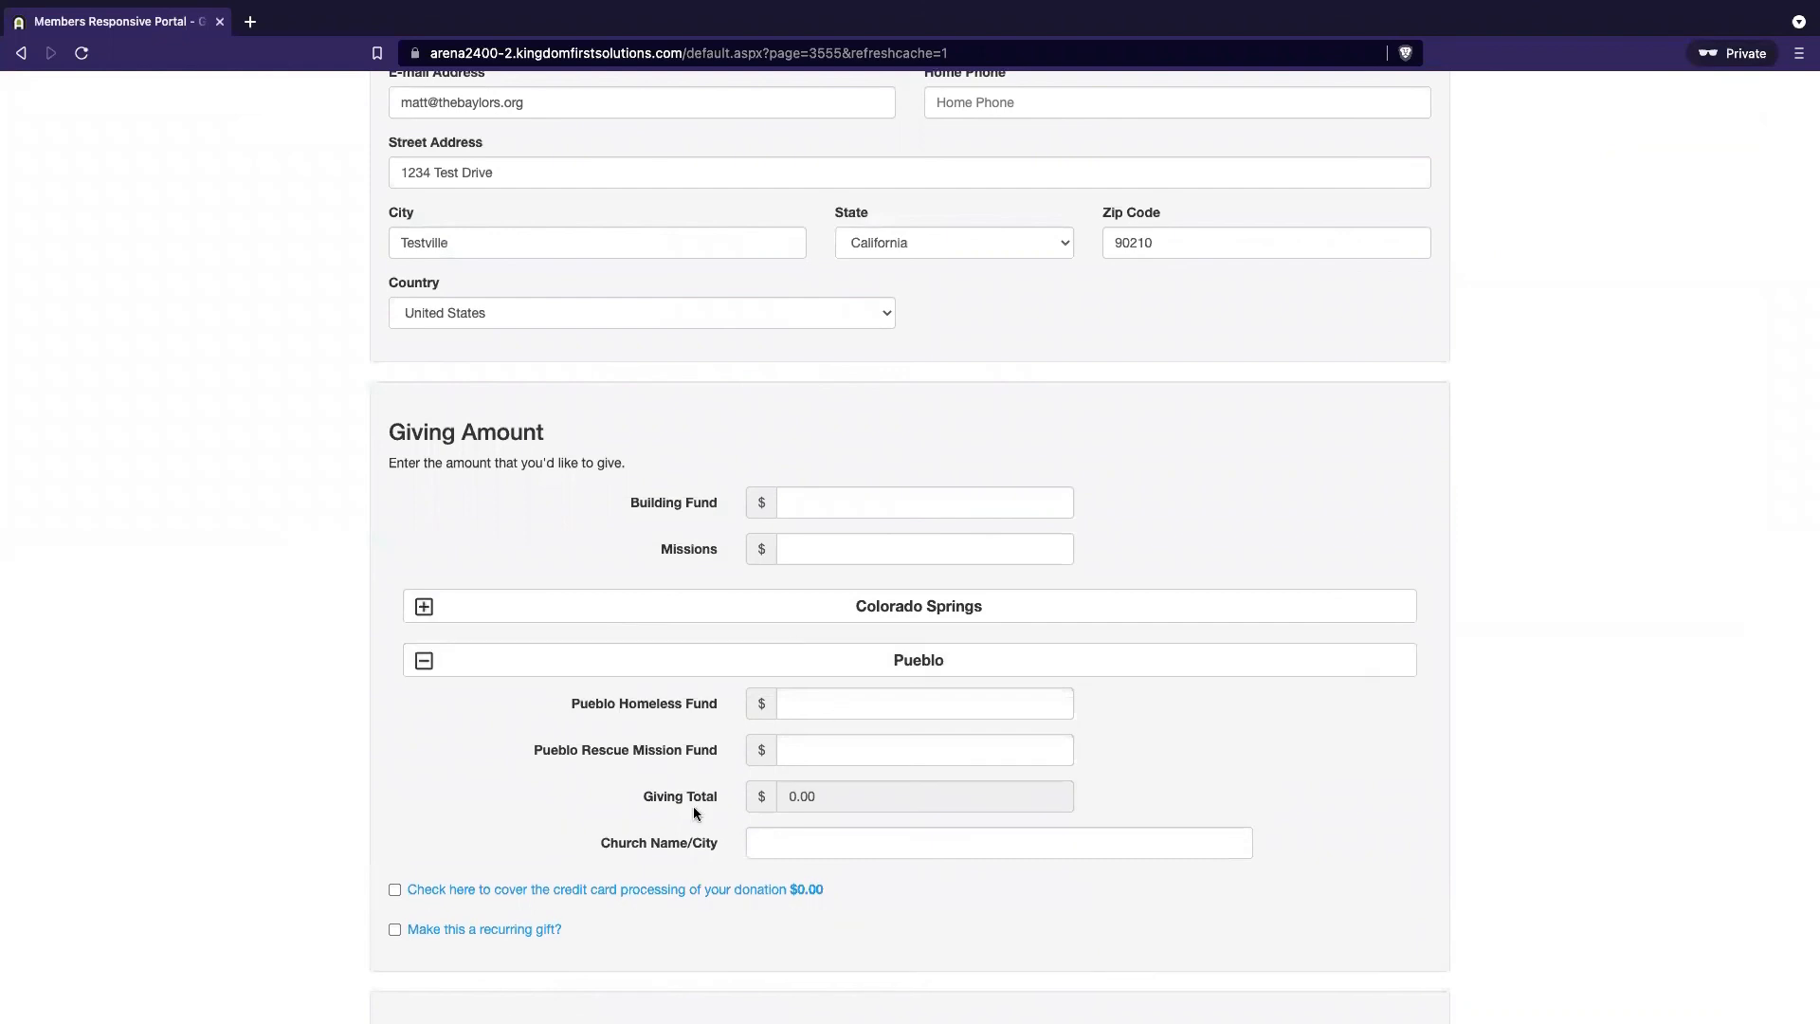
pyautogui.click(709, 607)
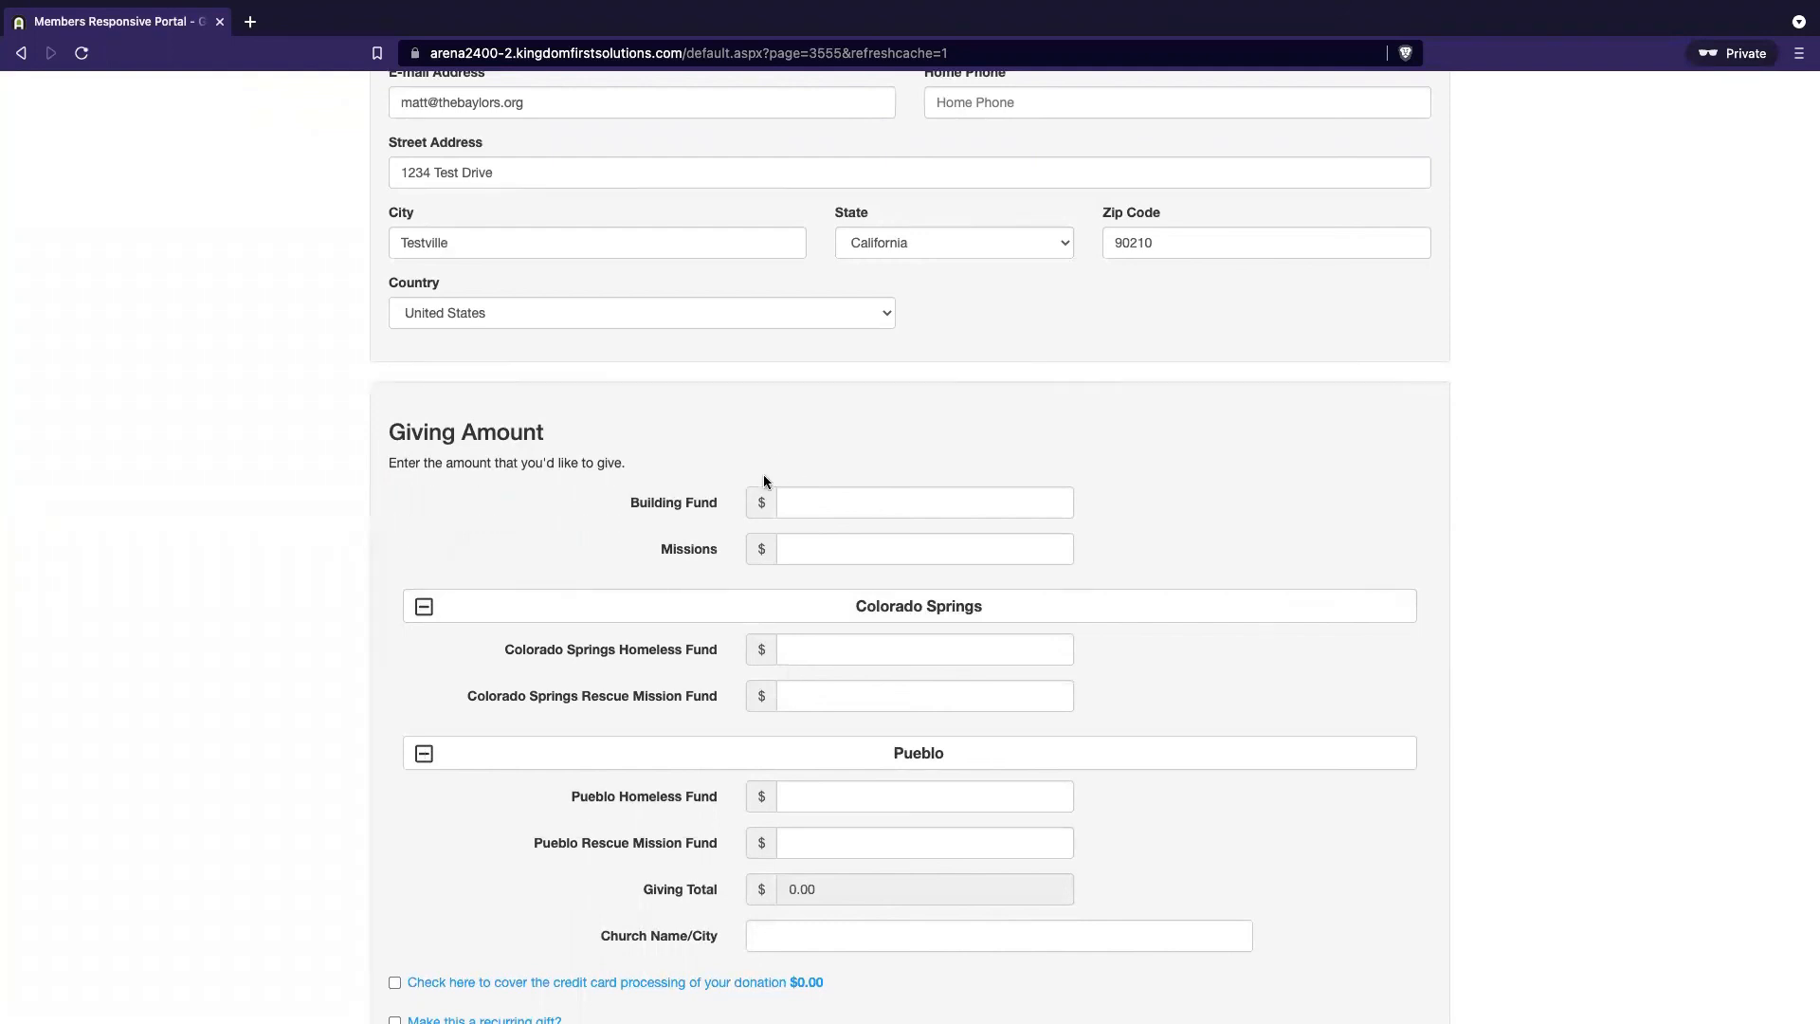
pyautogui.click(623, 615)
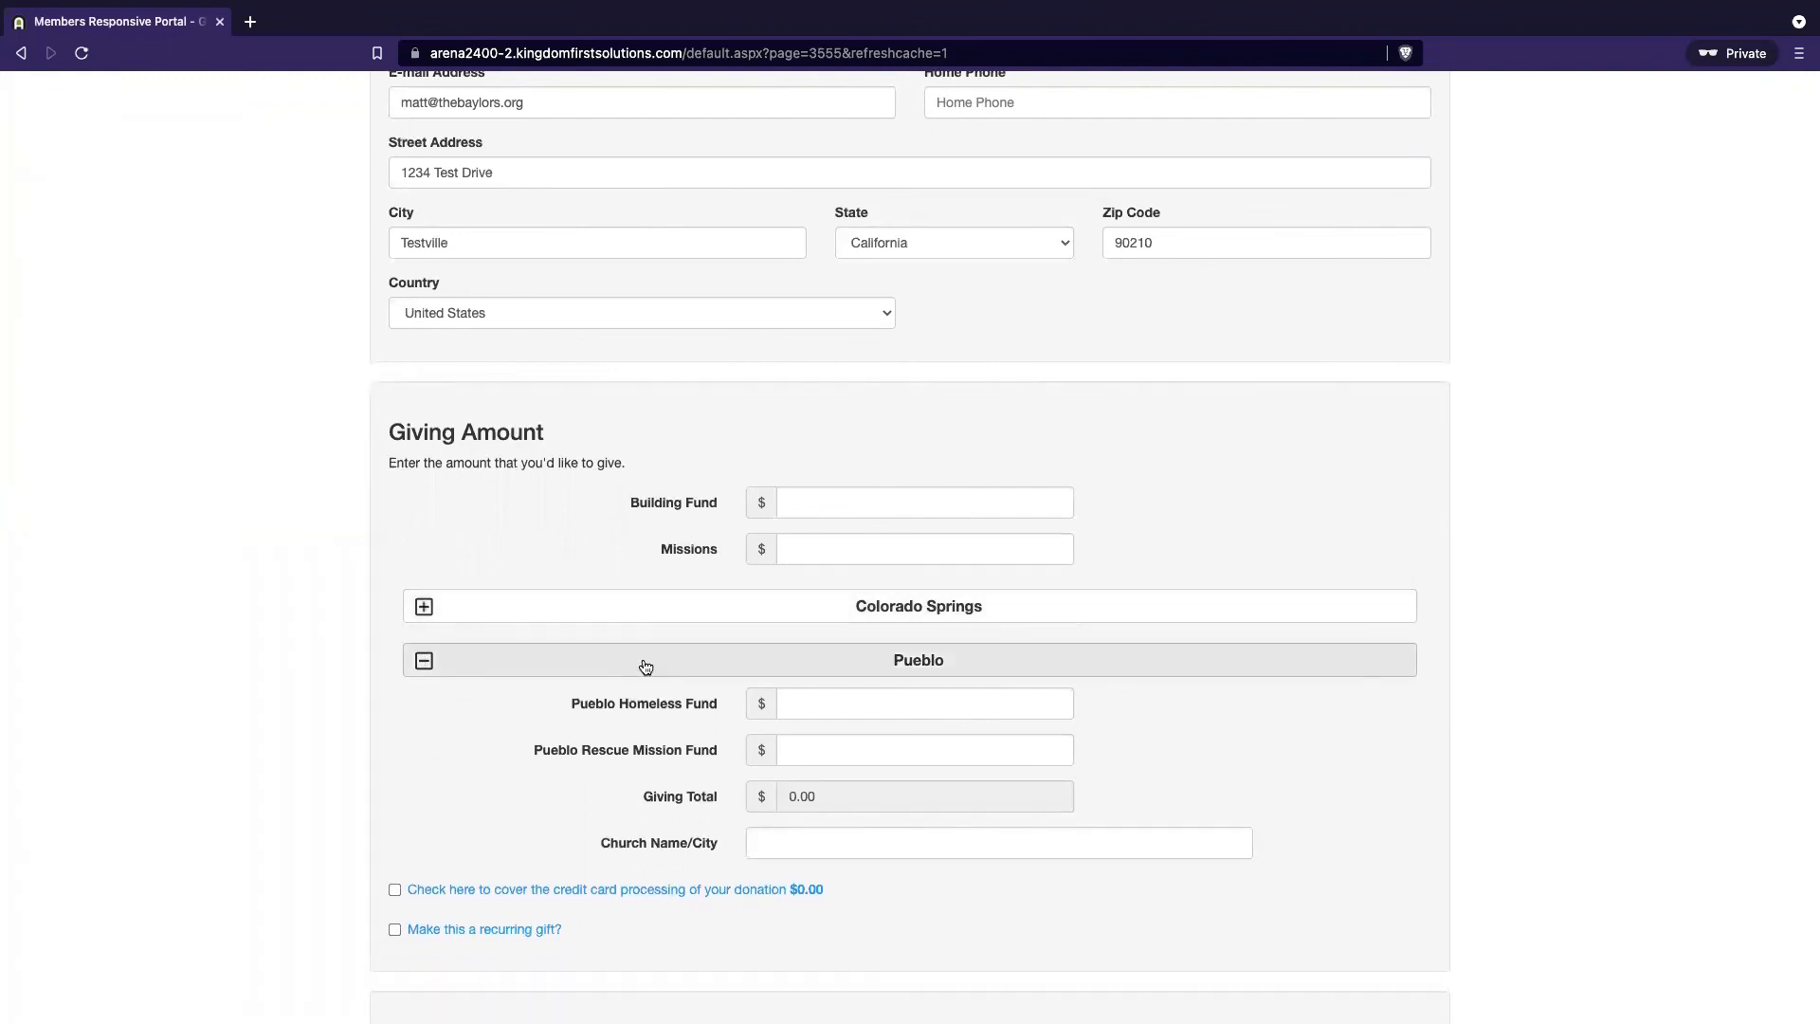
pyautogui.click(645, 664)
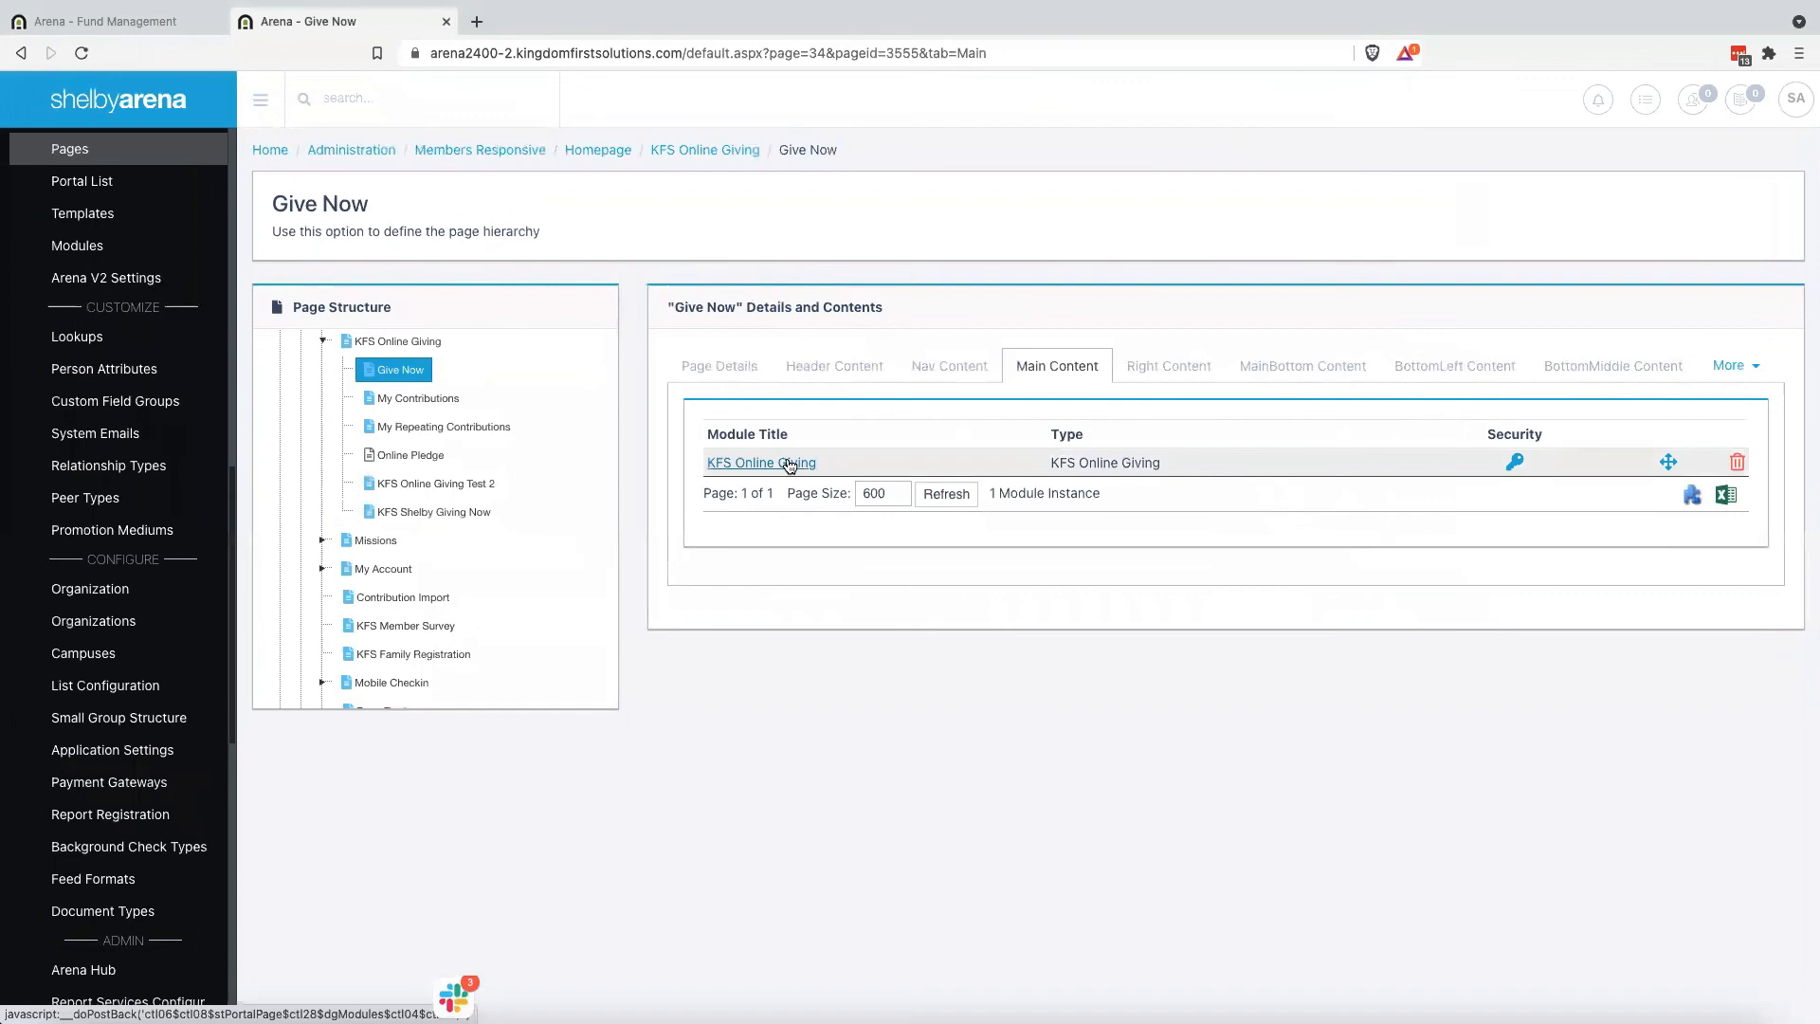
pyautogui.click(789, 463)
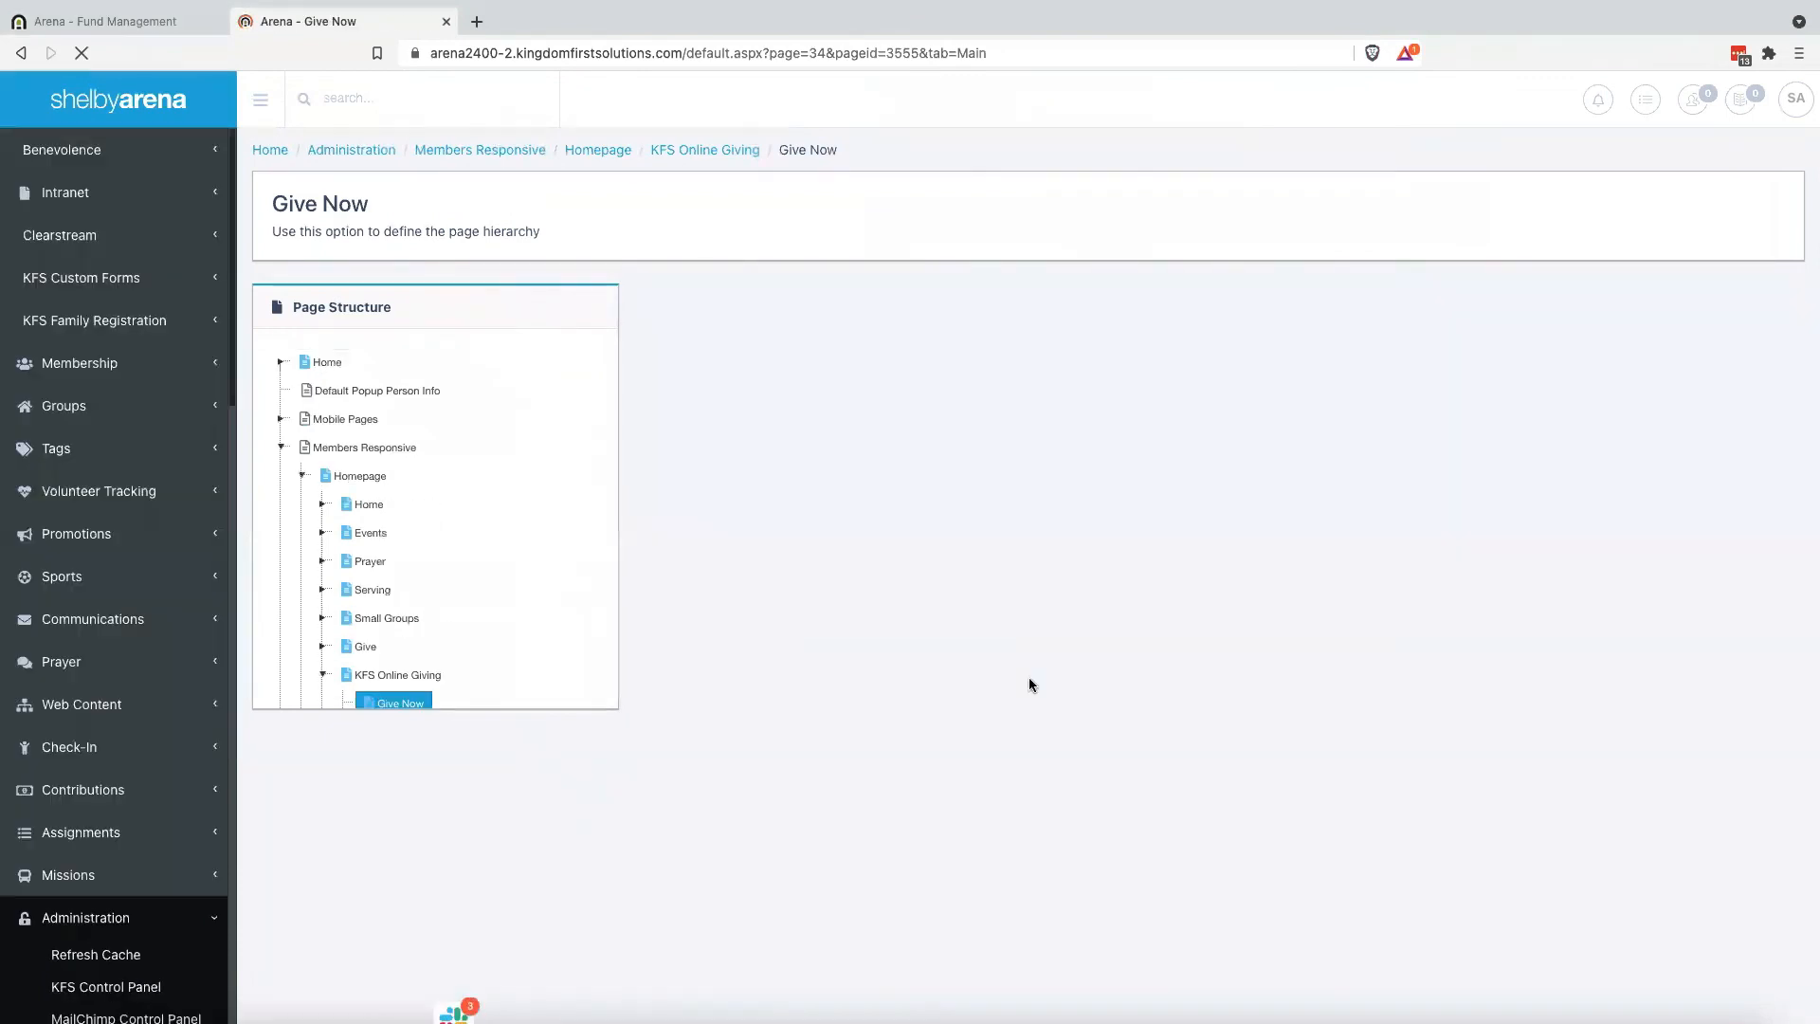
# Duplicate the Colorado Springs entry as a new first line in the accordion directive
pyautogui.scroll(-20, 1062, 774)
pyautogui.scroll(-15, 1063, 774)
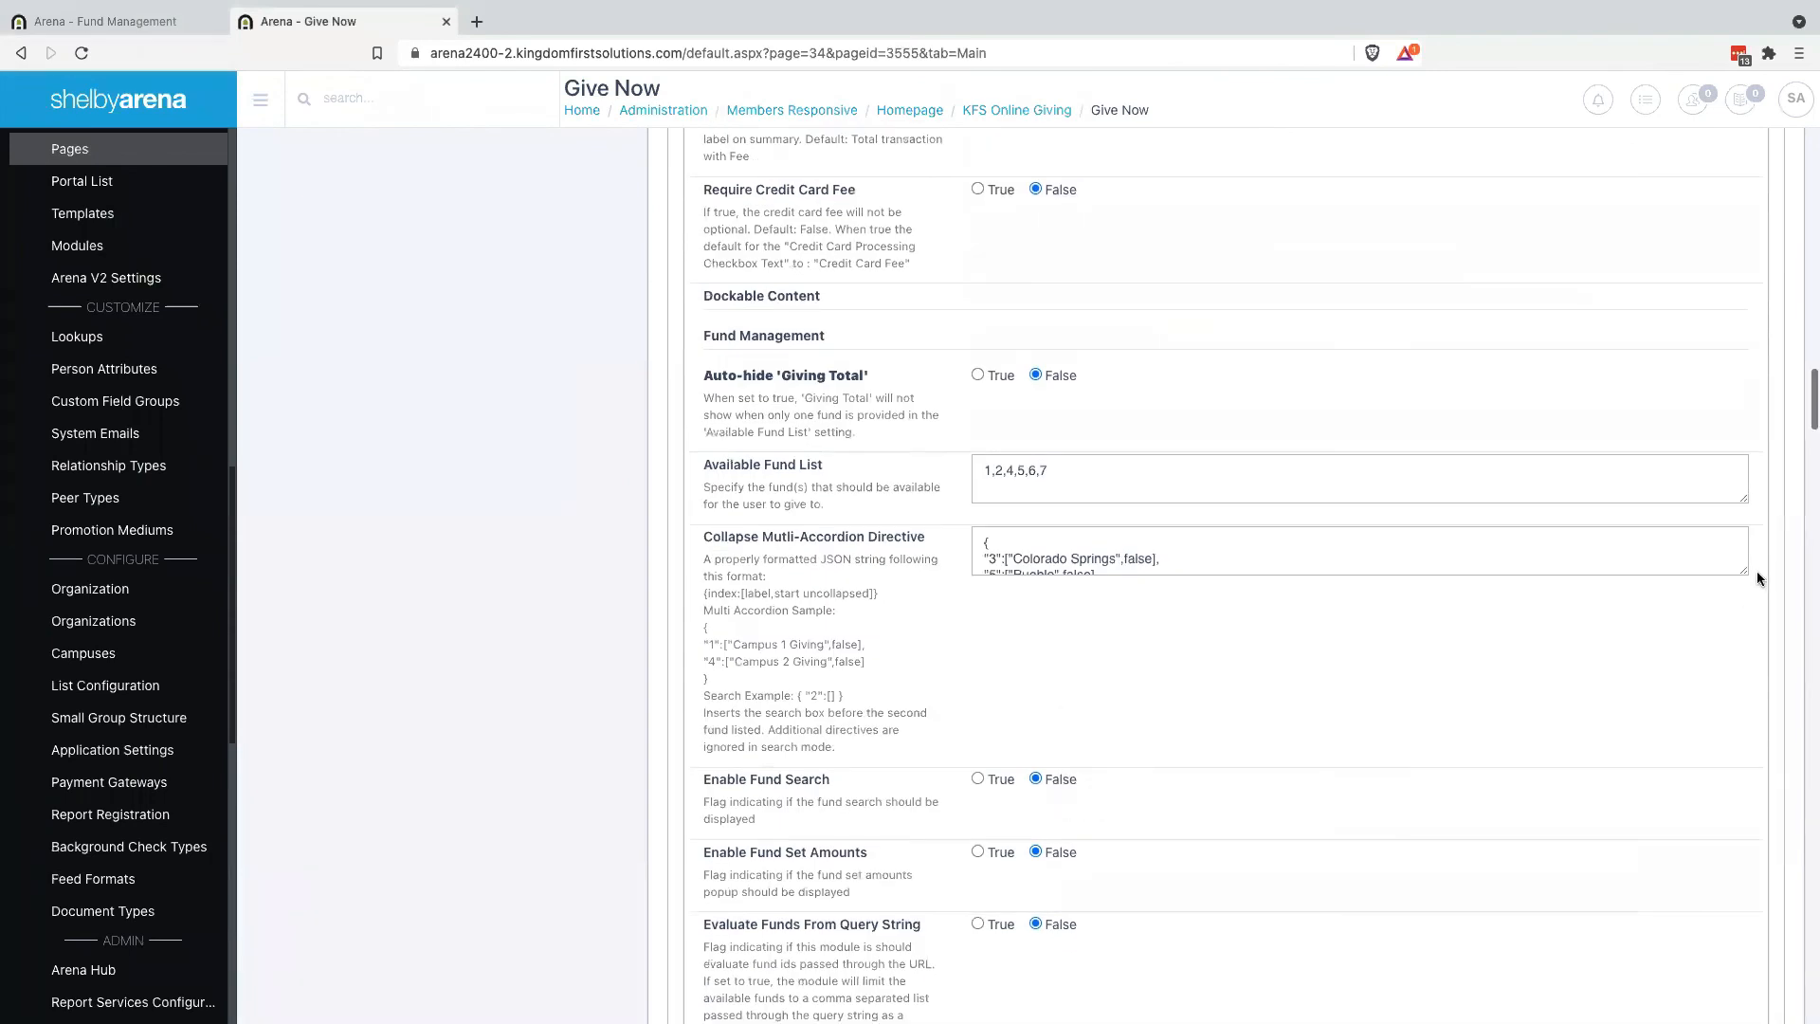
pyautogui.moveTo(1750, 572); pyautogui.dragTo(1782, 751)
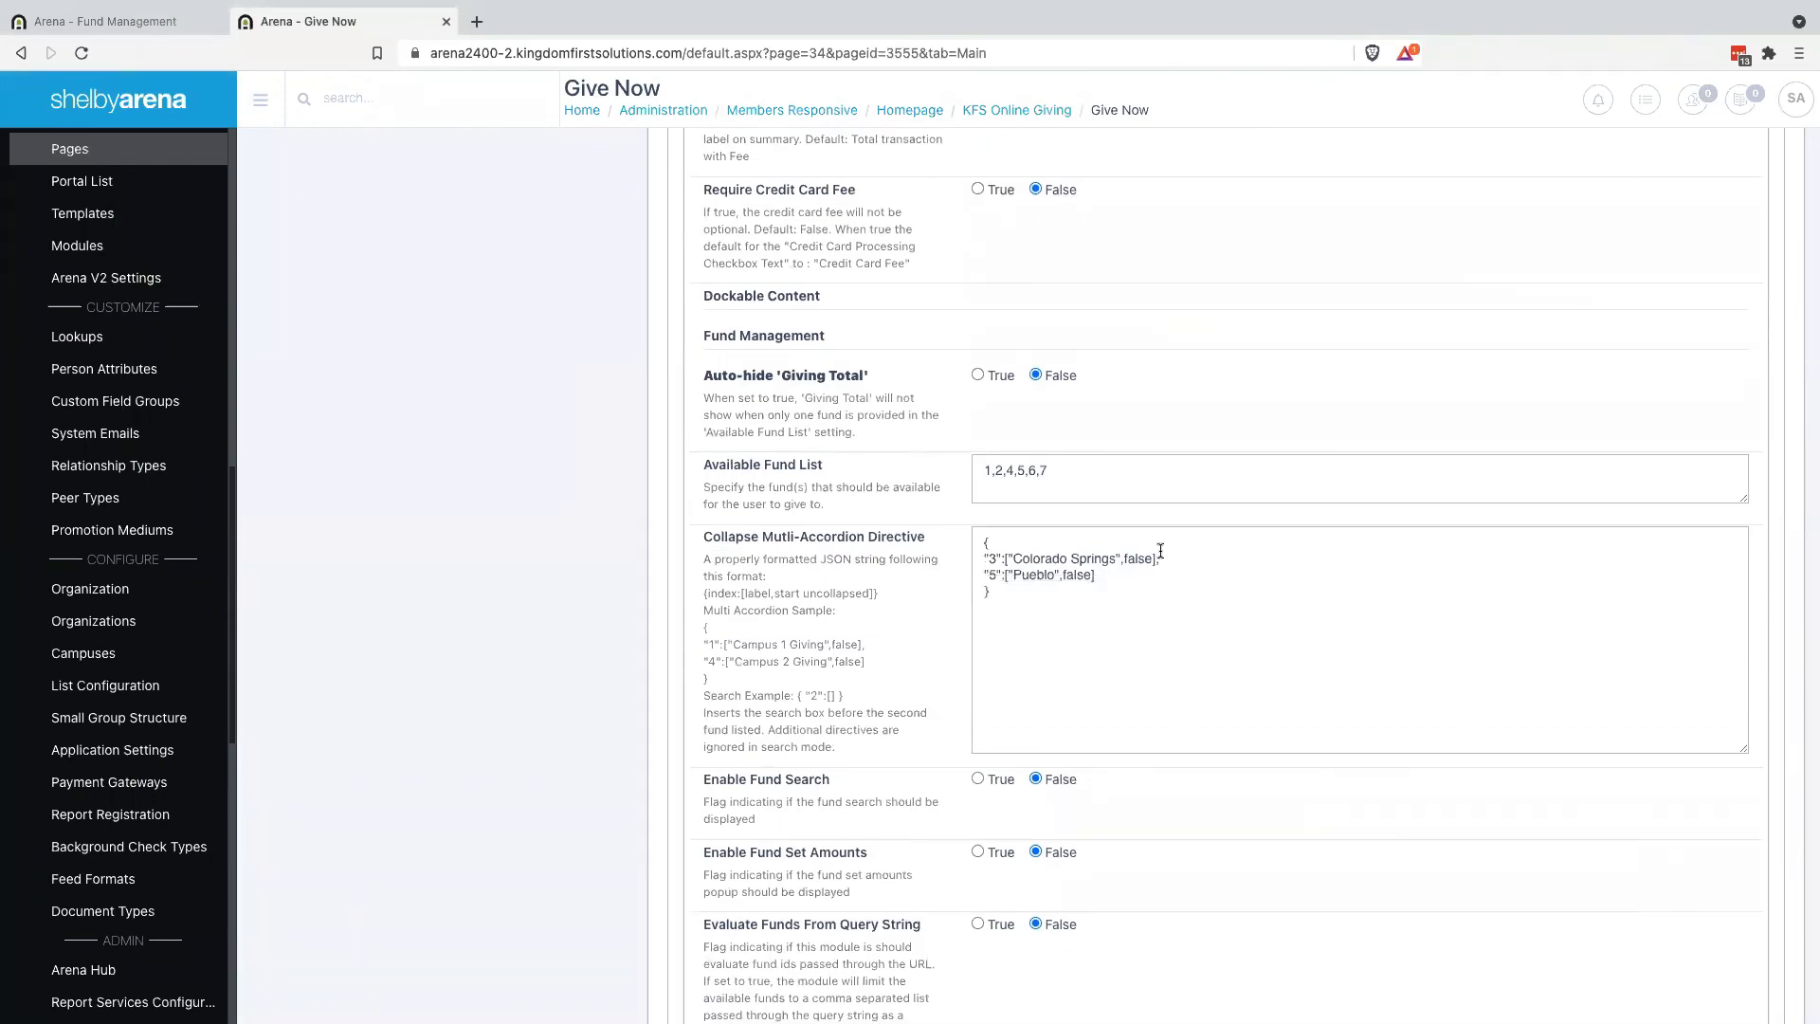
pyautogui.moveTo(1157, 560); pyautogui.dragTo(1070, 561)
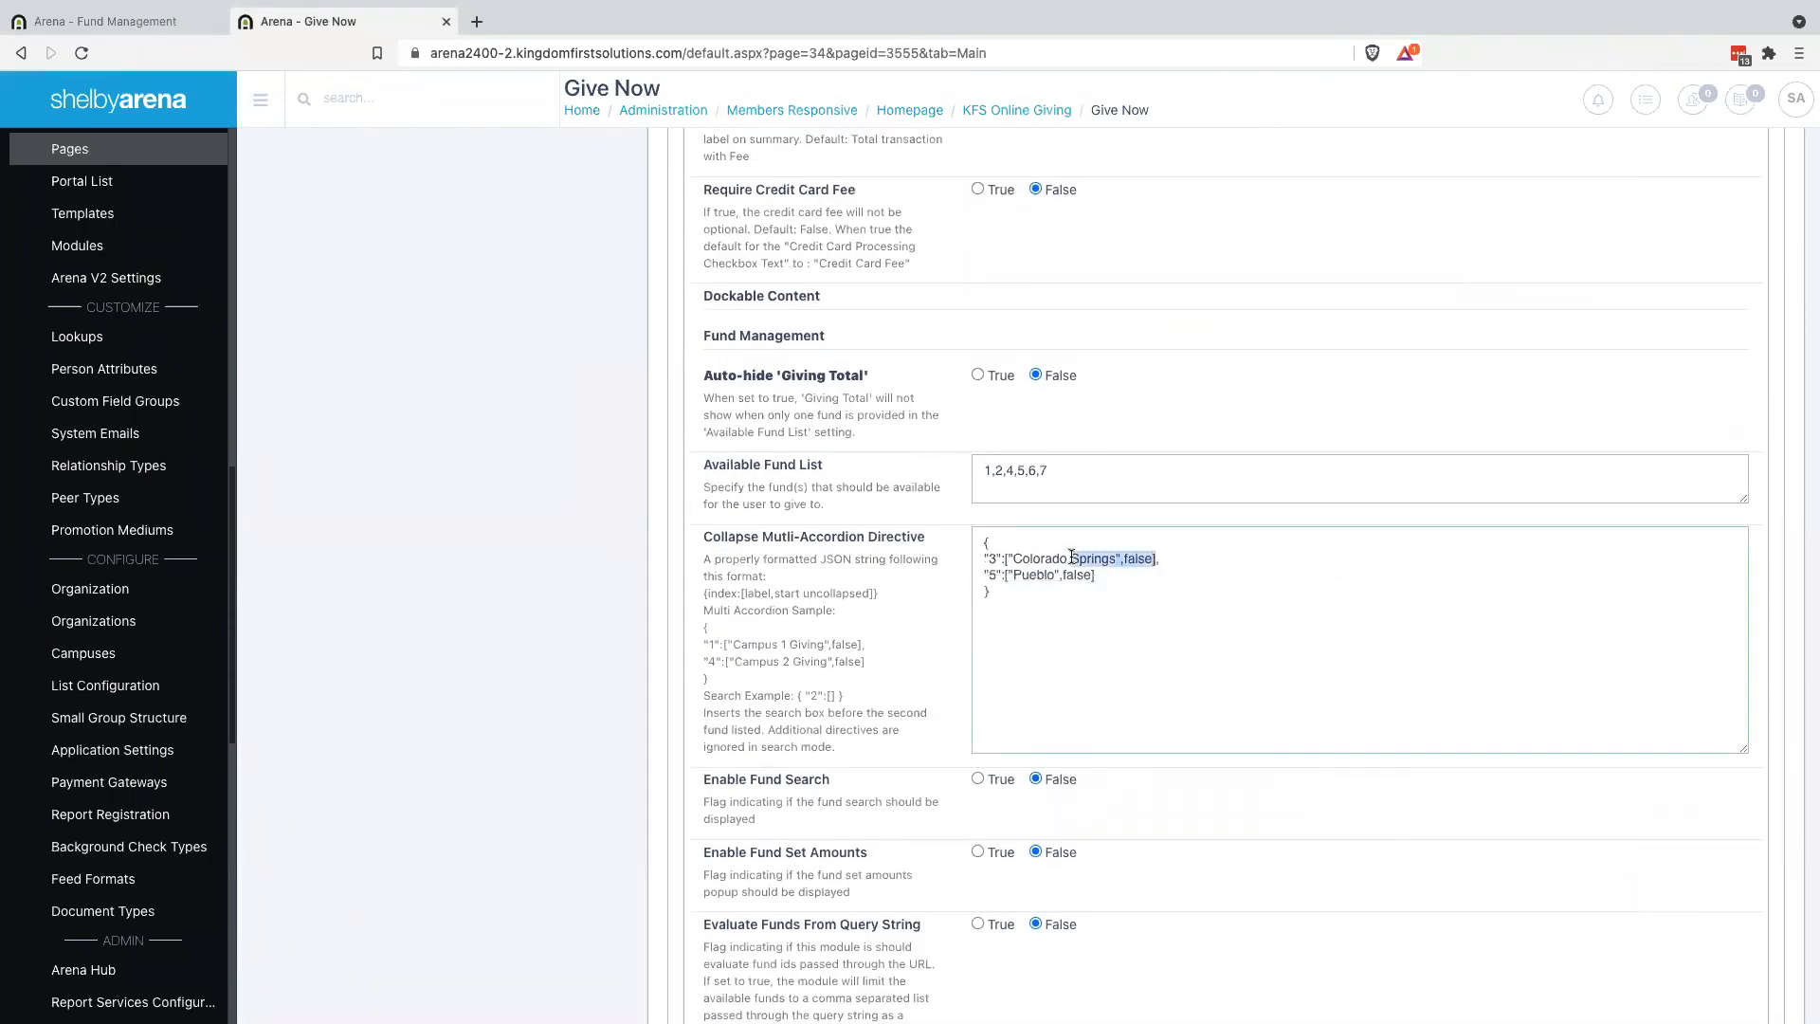
pyautogui.click(1168, 564)
pyautogui.moveTo(1165, 560); pyautogui.dragTo(971, 560)
pyautogui.hotkey('ctrl', 'c')
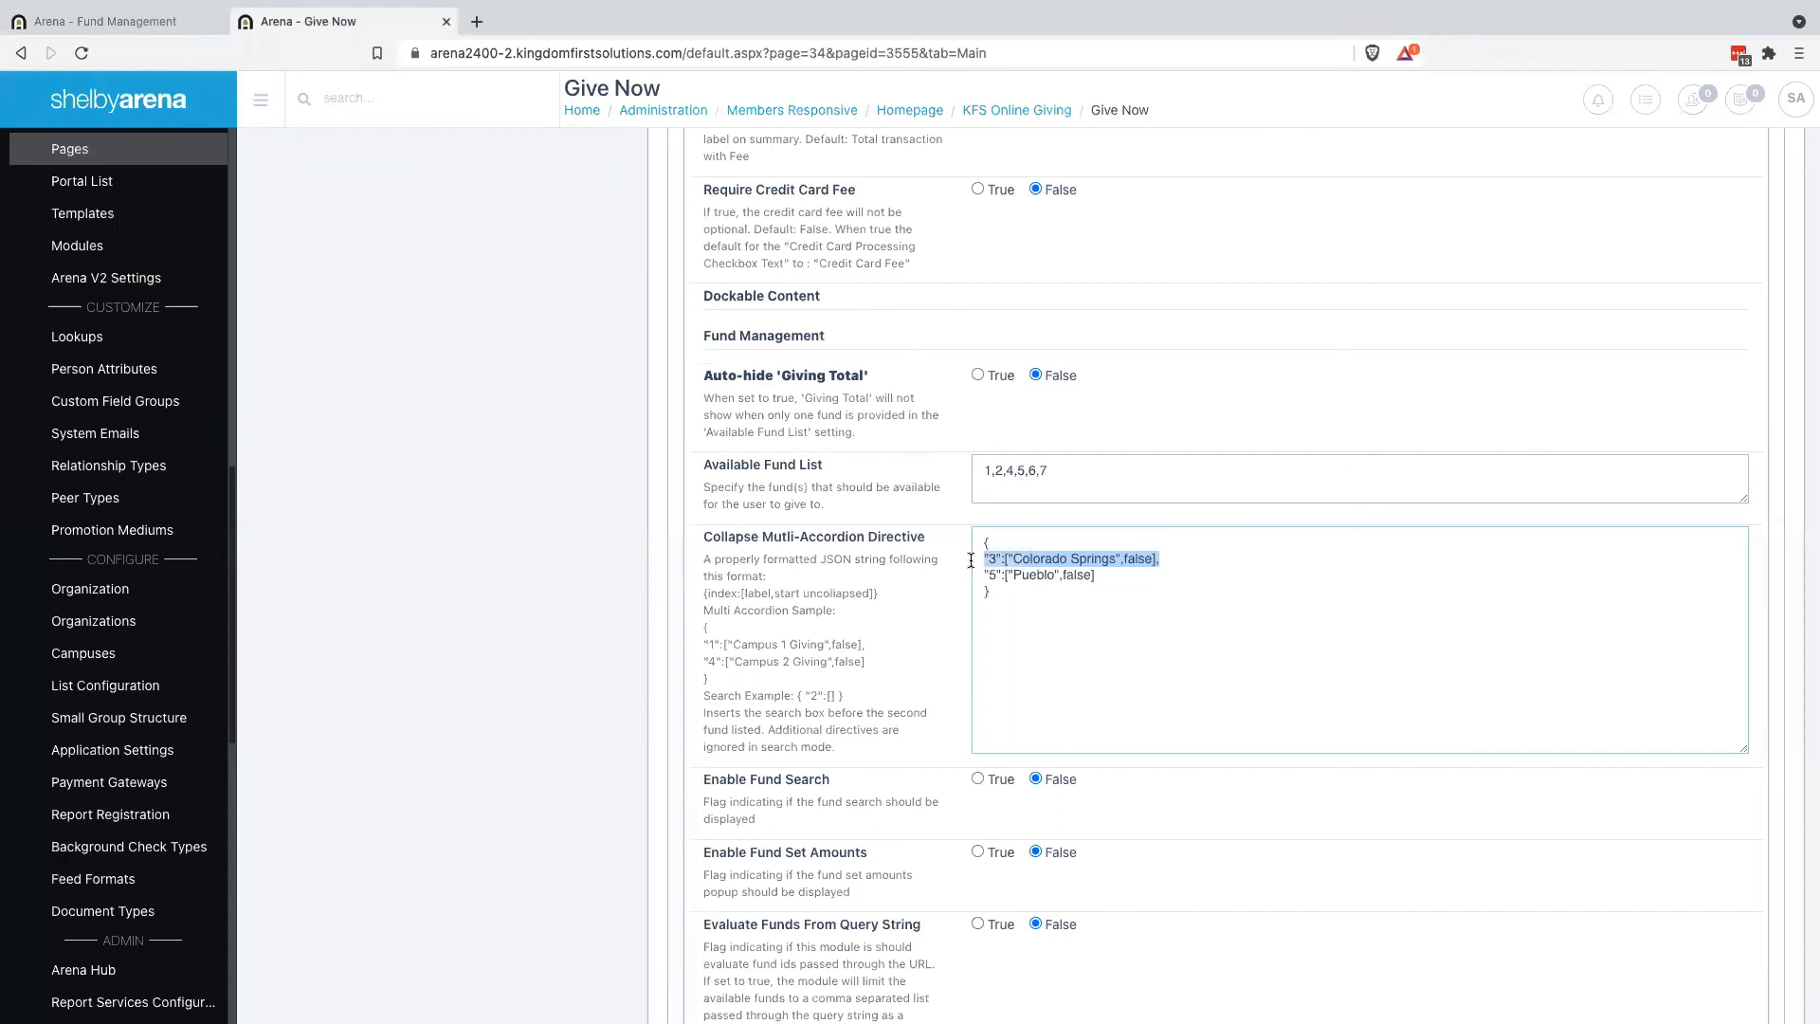
pyautogui.click(996, 543)
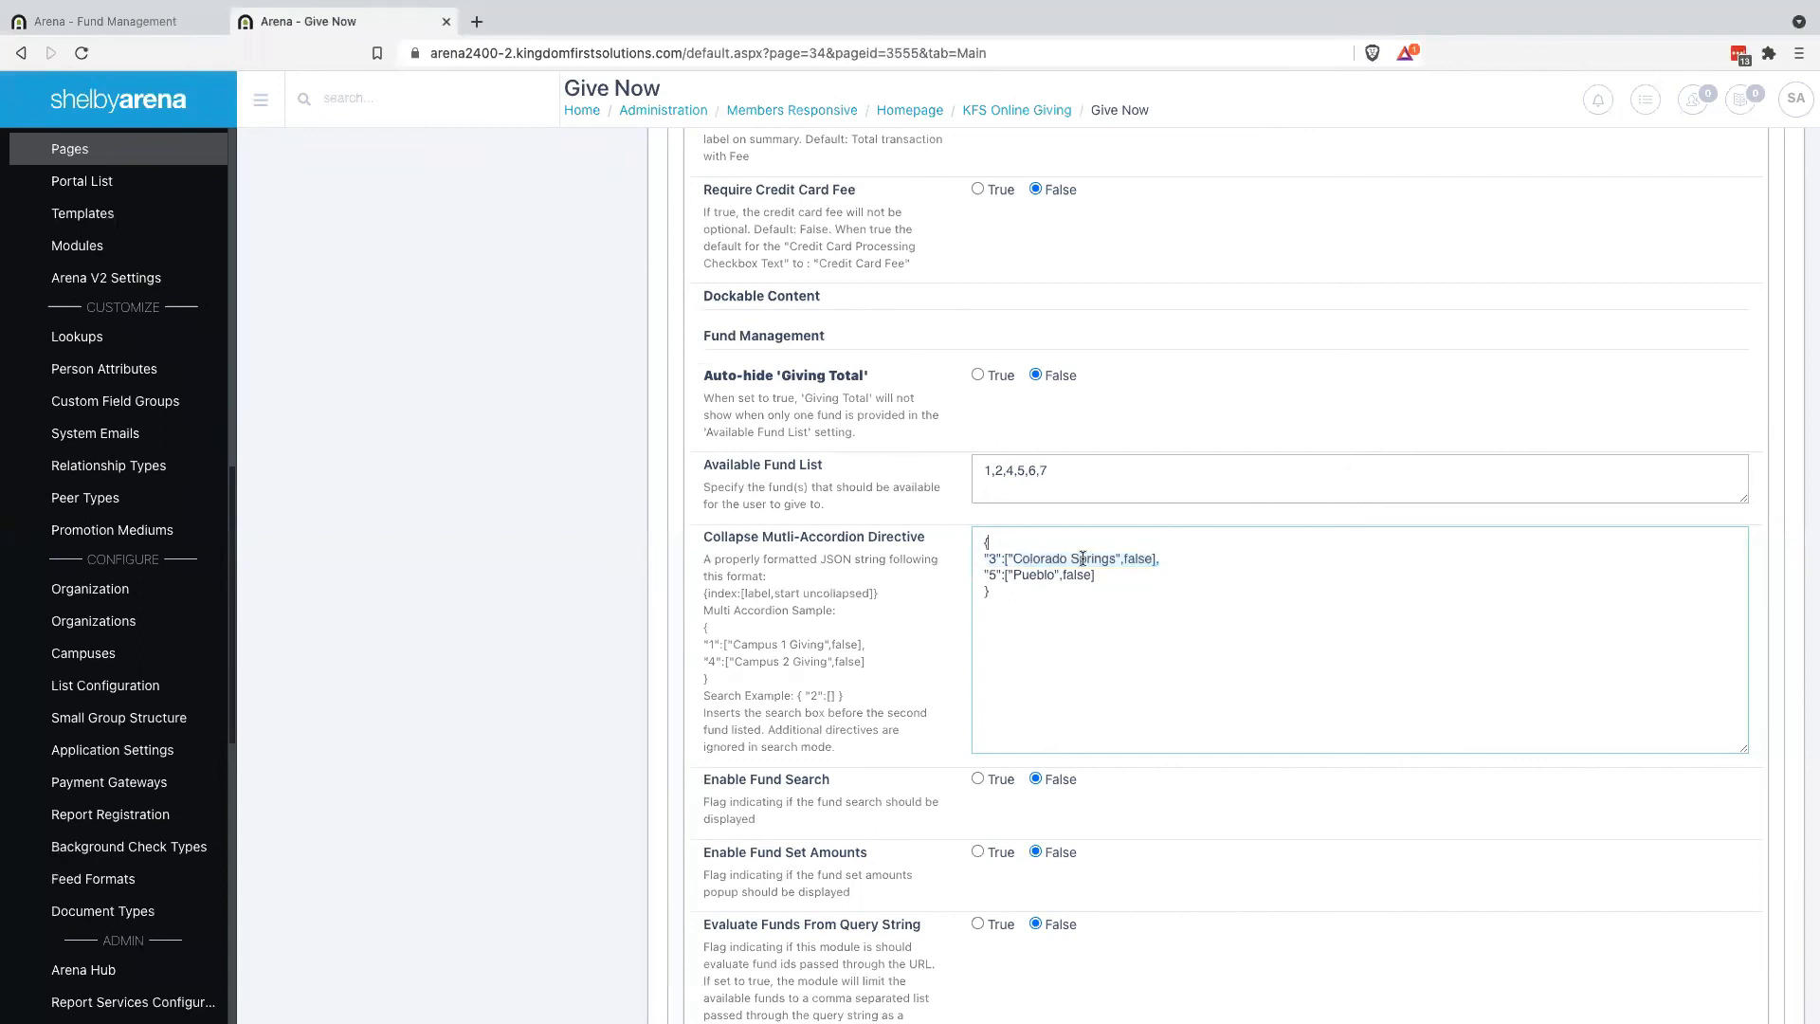
pyautogui.press('Return')
pyautogui.hotkey('ctrl', 'v')
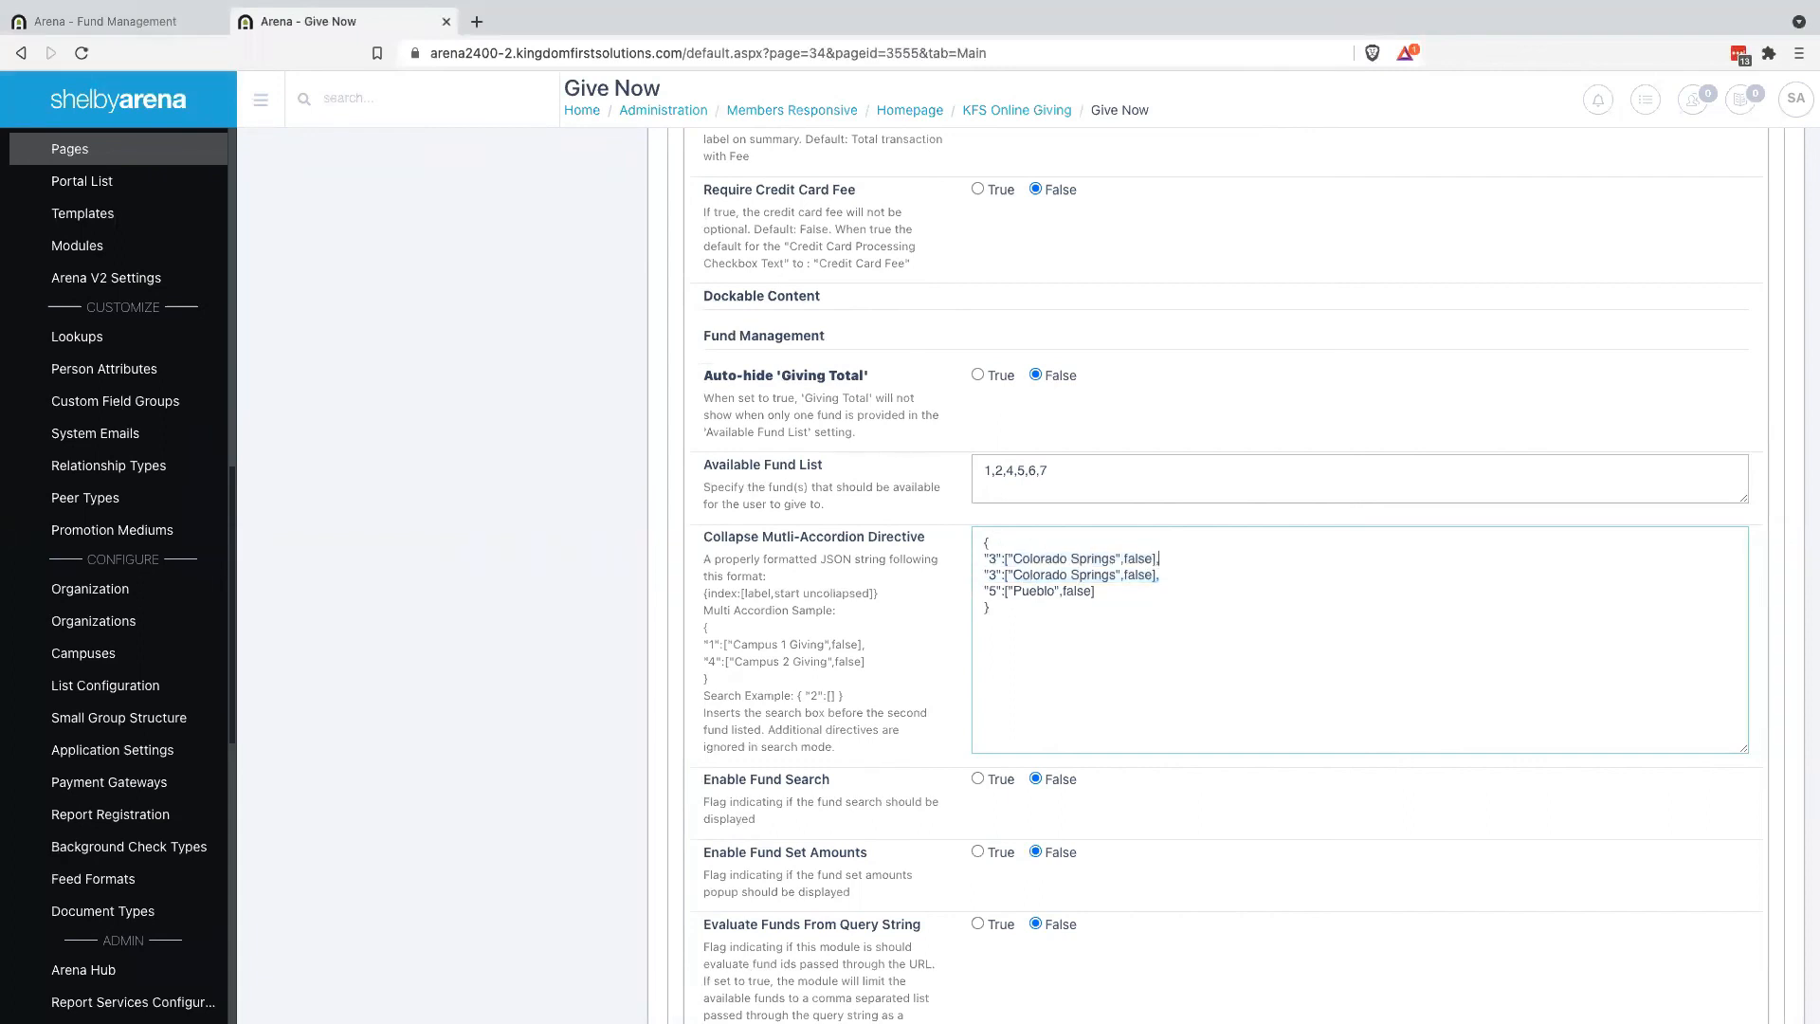
# Change the duplicated entry to "1":["General",true] and save the module settings
pyautogui.click(994, 560)
pyautogui.press('BackSpace')
pyautogui.write('1')
pyautogui.moveTo(1034, 561); pyautogui.dragTo(1114, 559)
pyautogui.write('General')
pyautogui.doubleClick(1083, 559)
pyautogui.write('true')
pyautogui.scroll(-20, 780, 749)
pyautogui.scroll(-10, 773, 868)
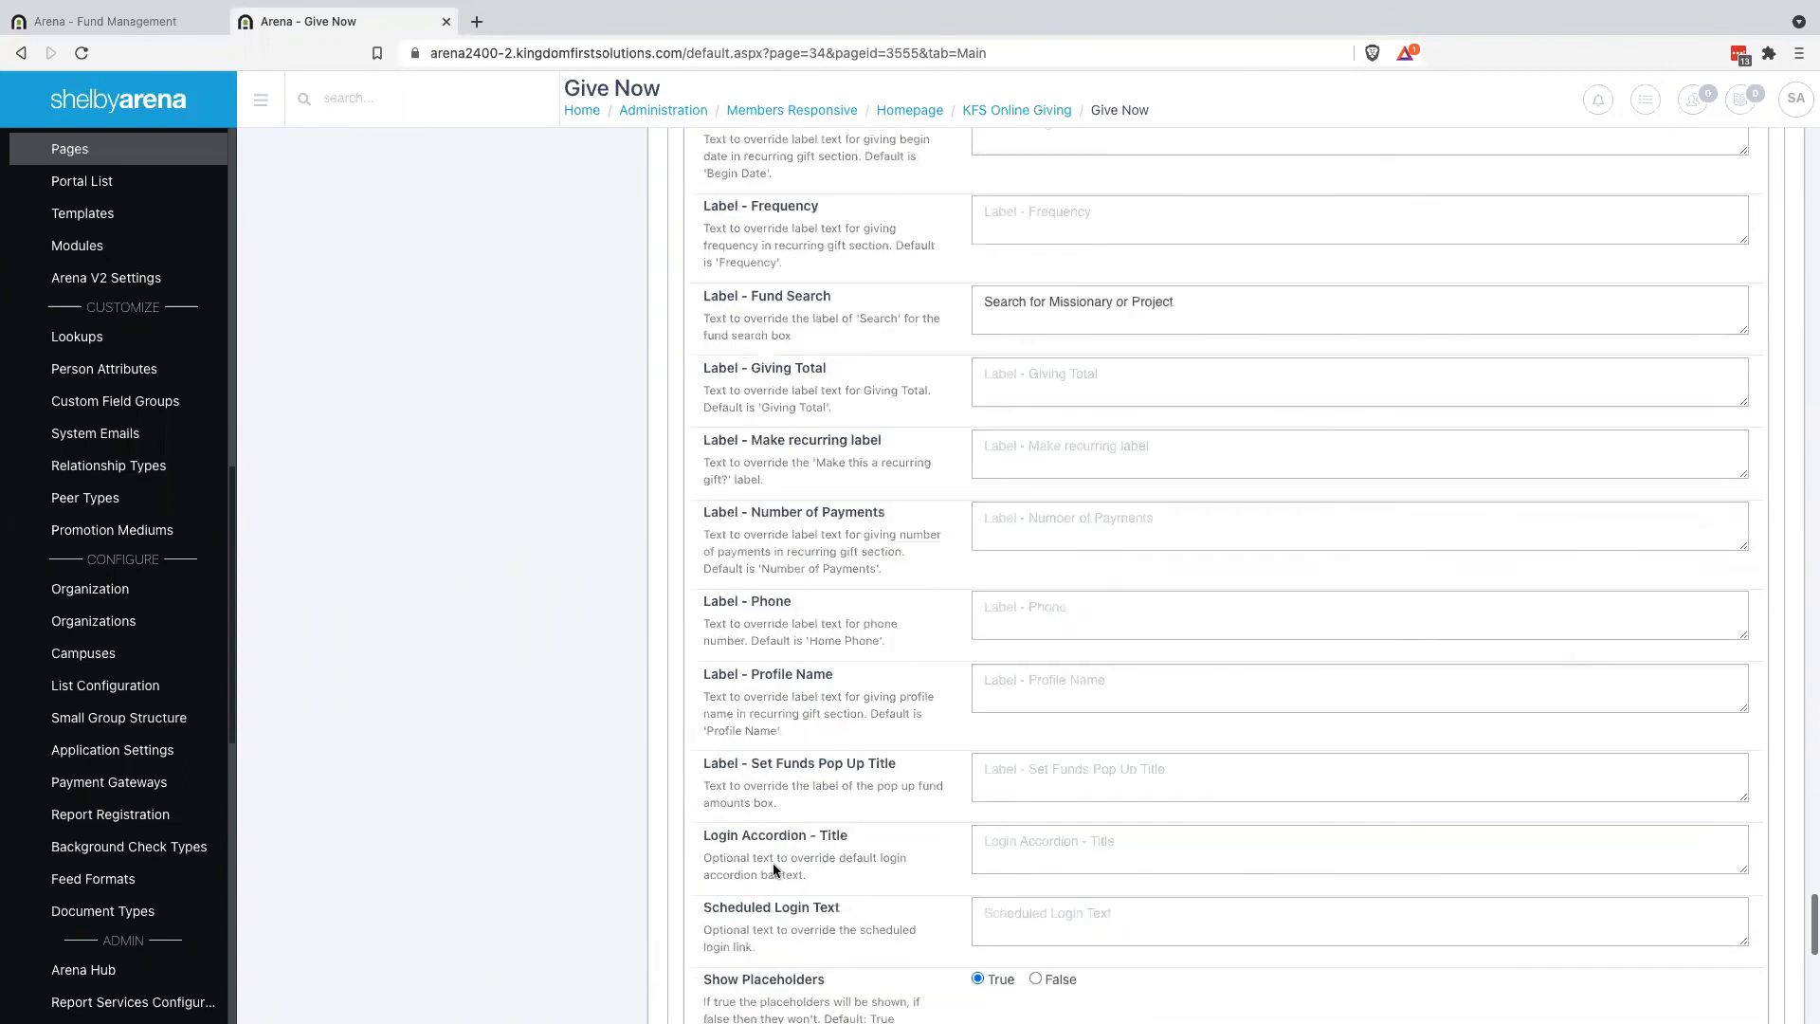
pyautogui.click(739, 838)
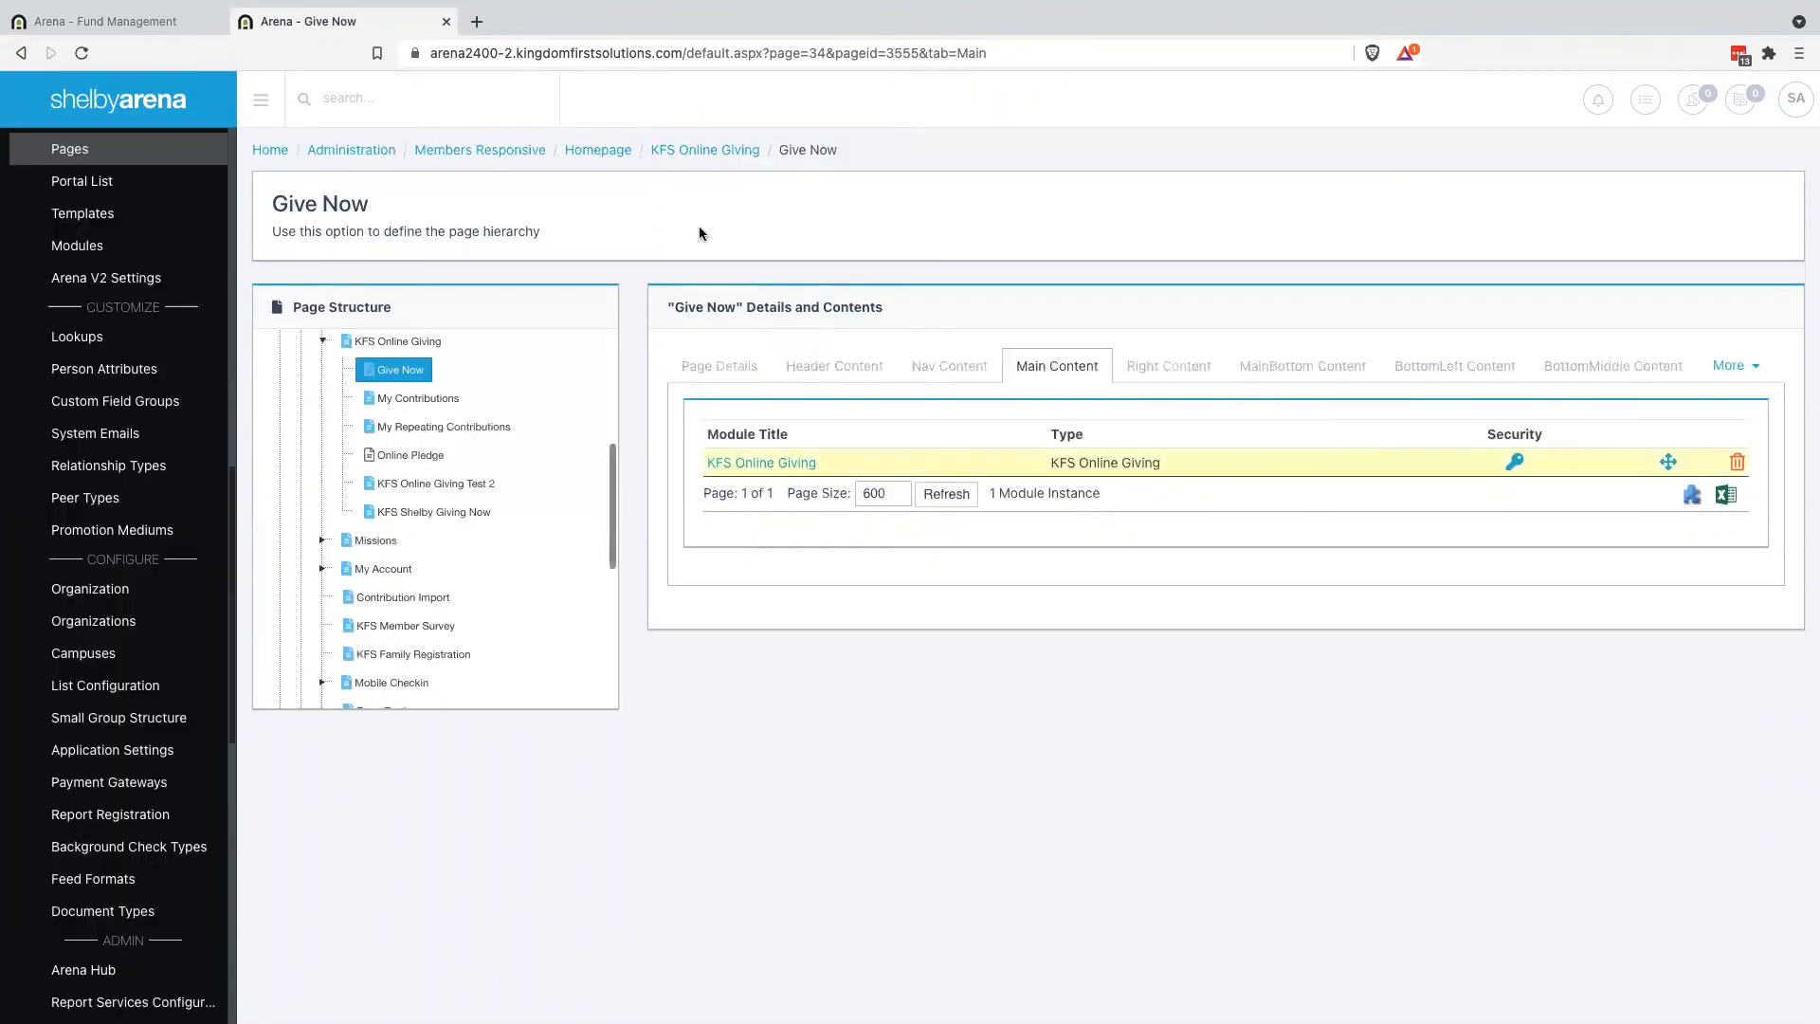
# Reload the Give Now form and toggle the General, Colorado Springs and Pueblo fund sections
pyautogui.hotkey('ctrl', 'Right')
pyautogui.click(962, 45)
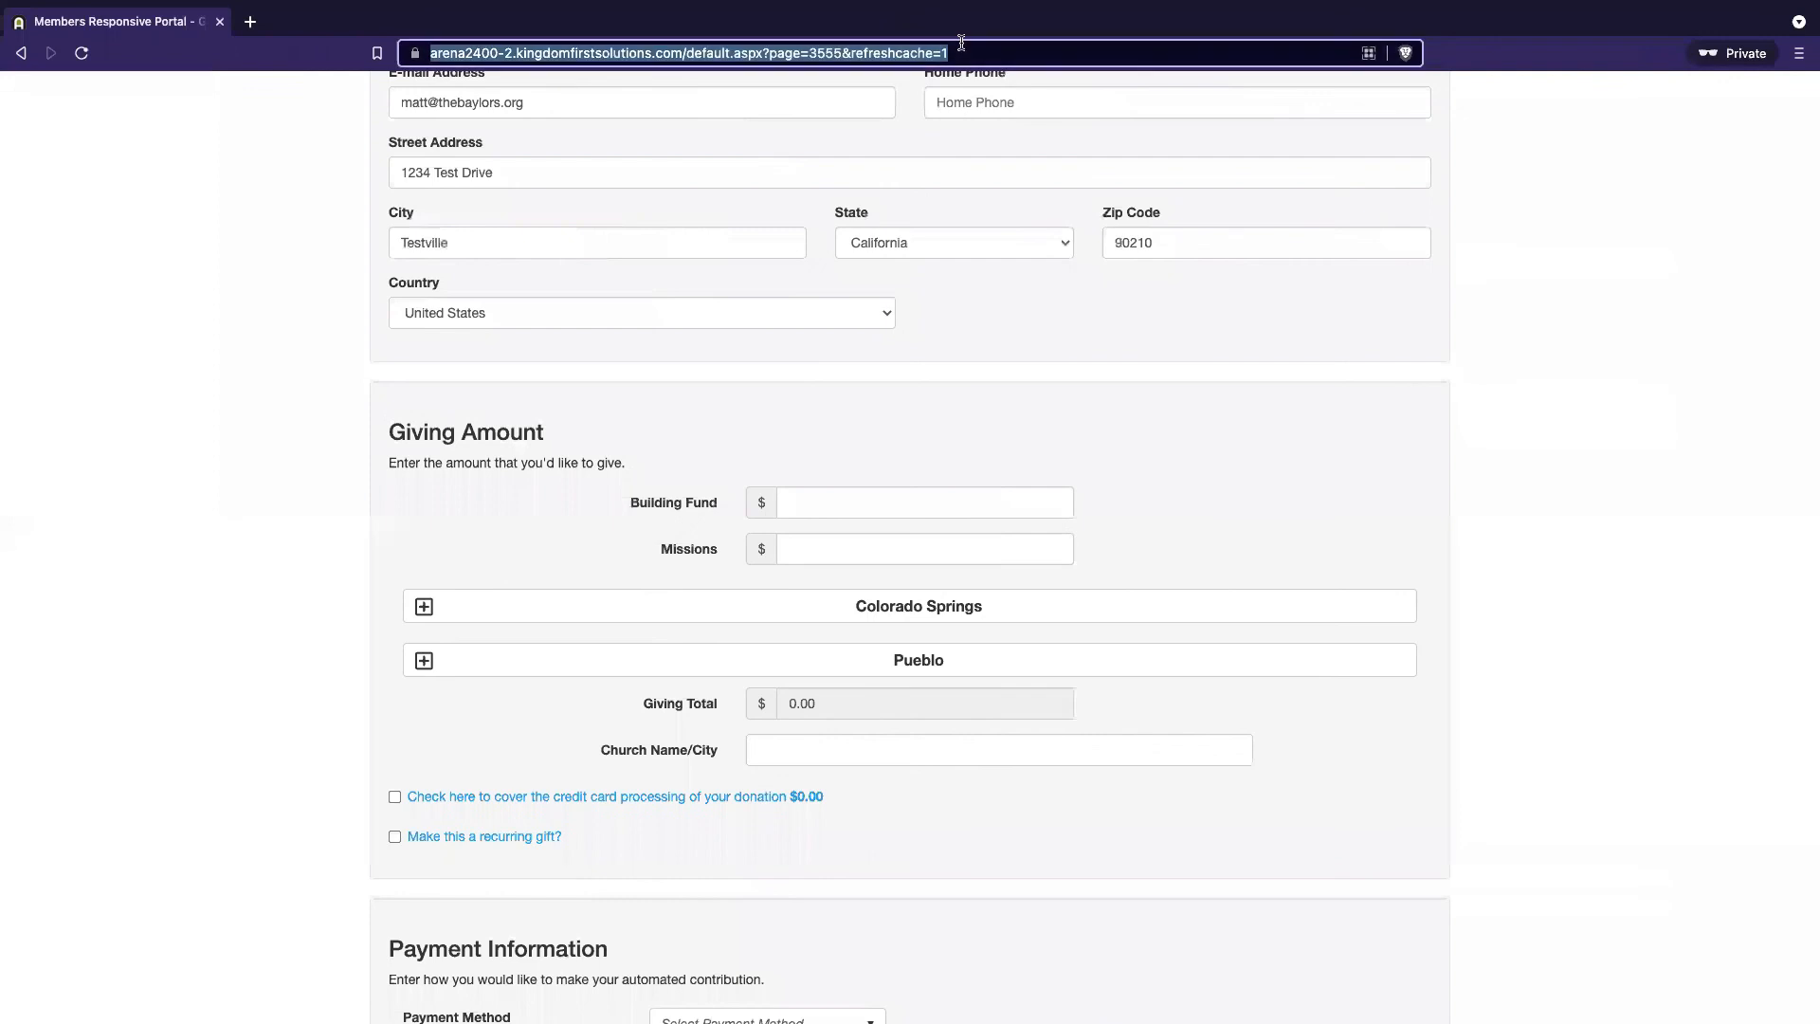
pyautogui.press('Return')
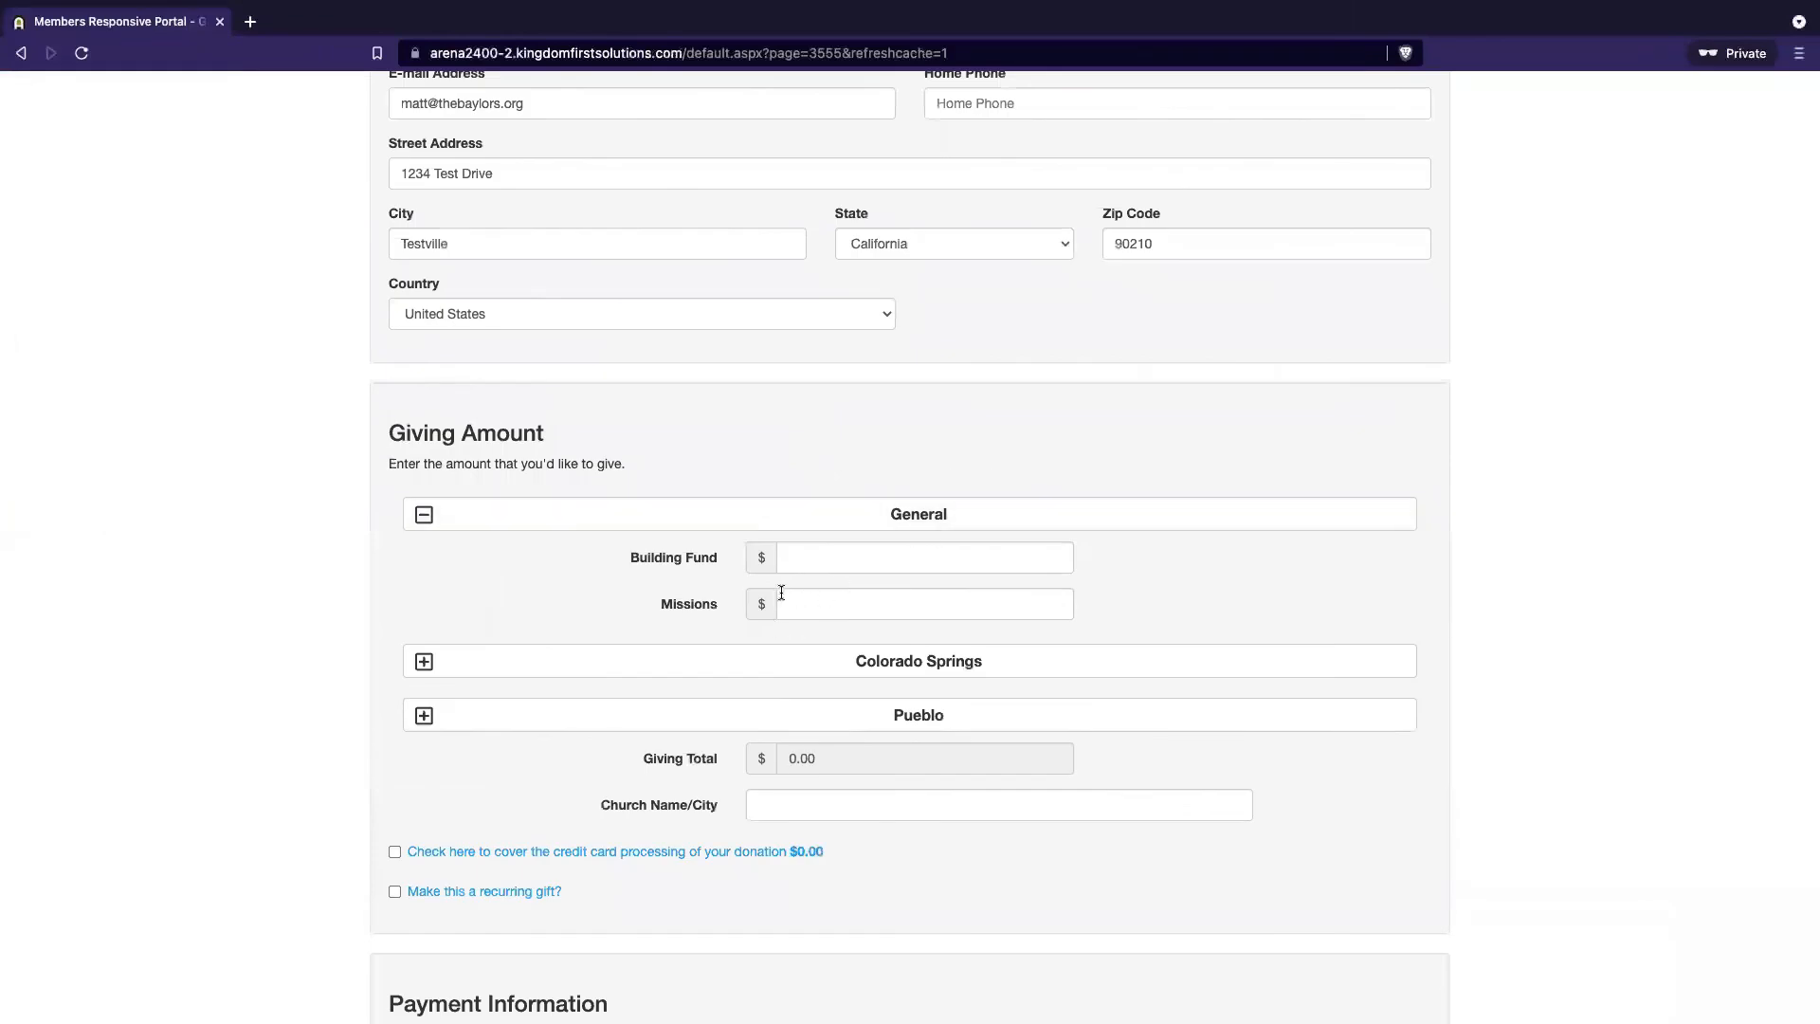
pyautogui.click(743, 515)
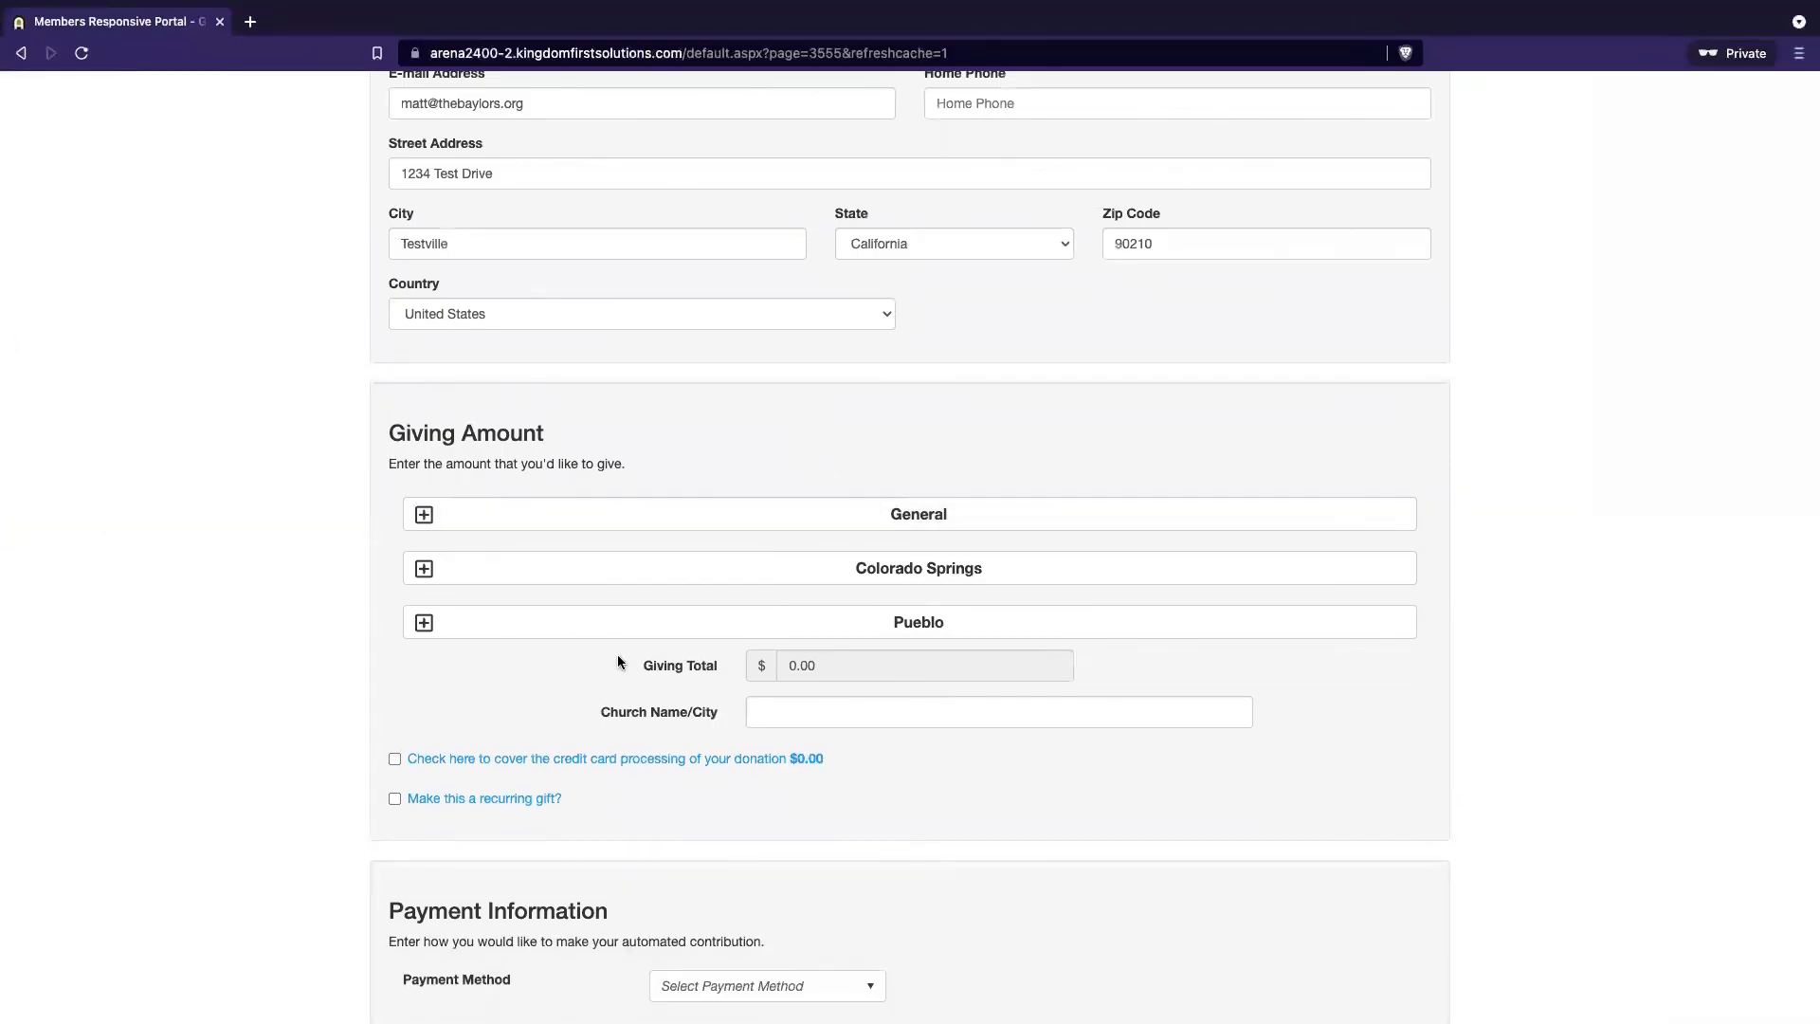
pyautogui.click(691, 570)
pyautogui.click(682, 717)
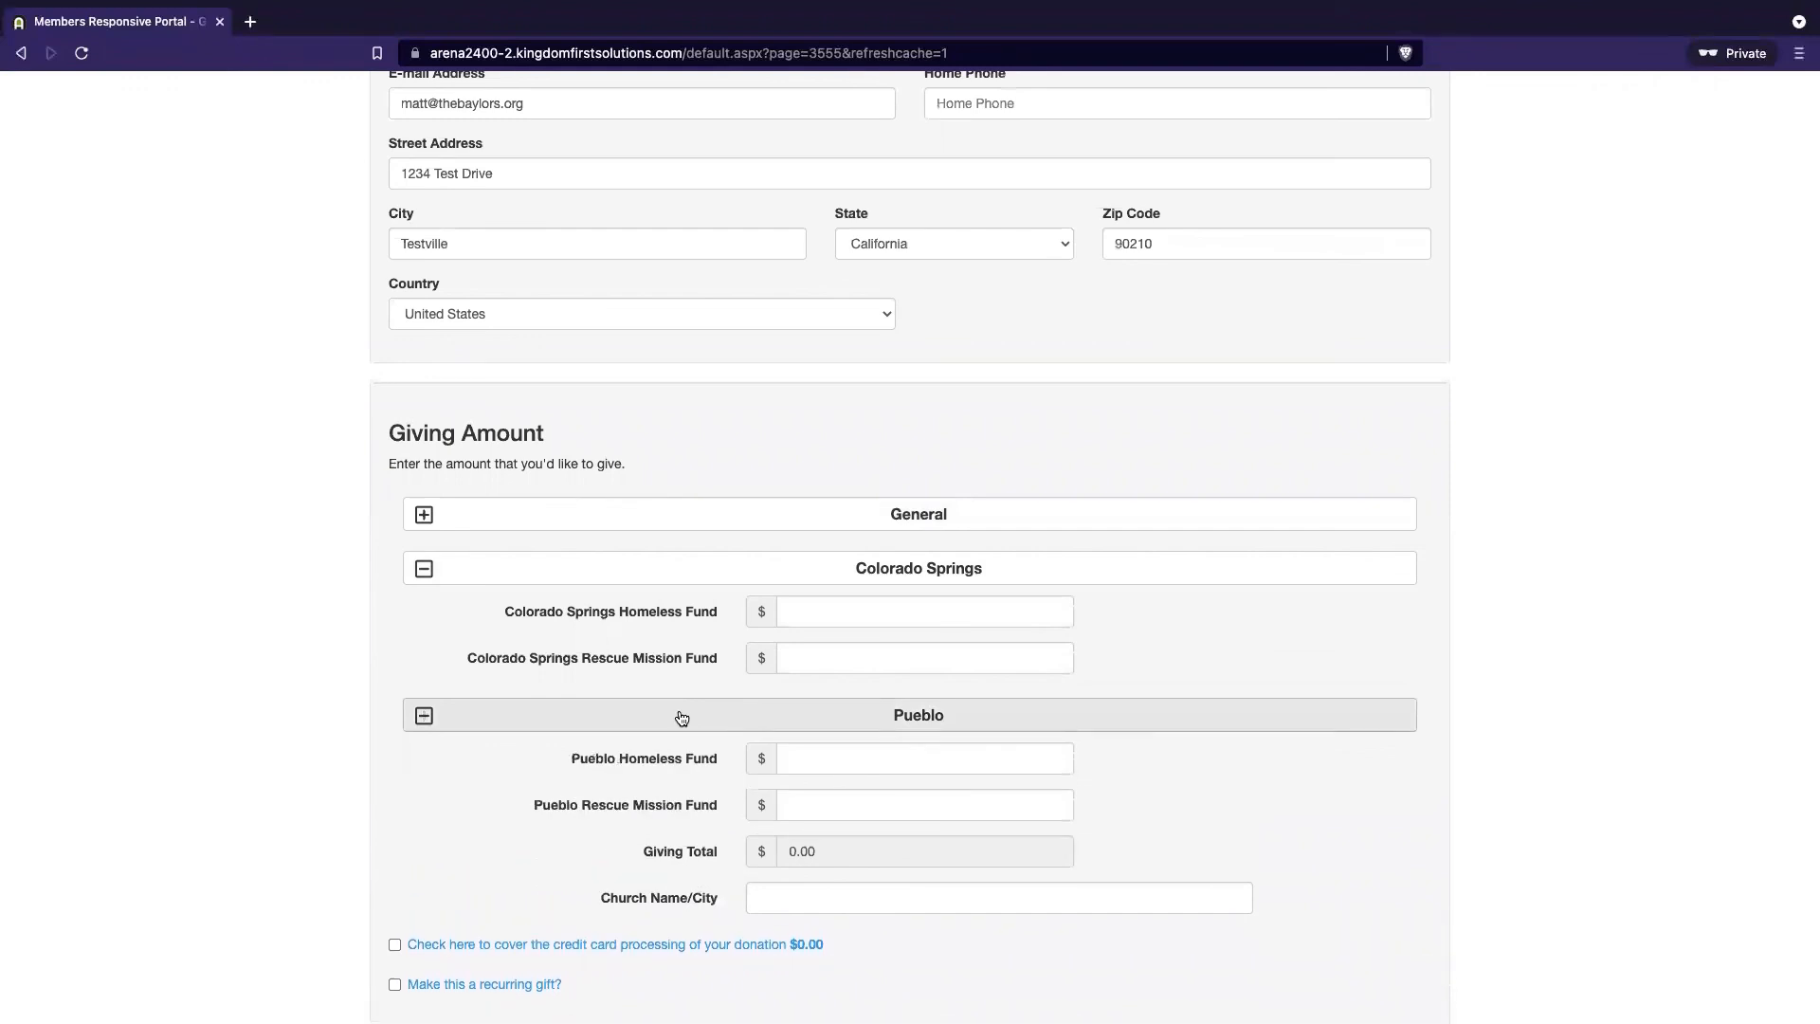
pyautogui.click(682, 717)
pyautogui.click(676, 570)
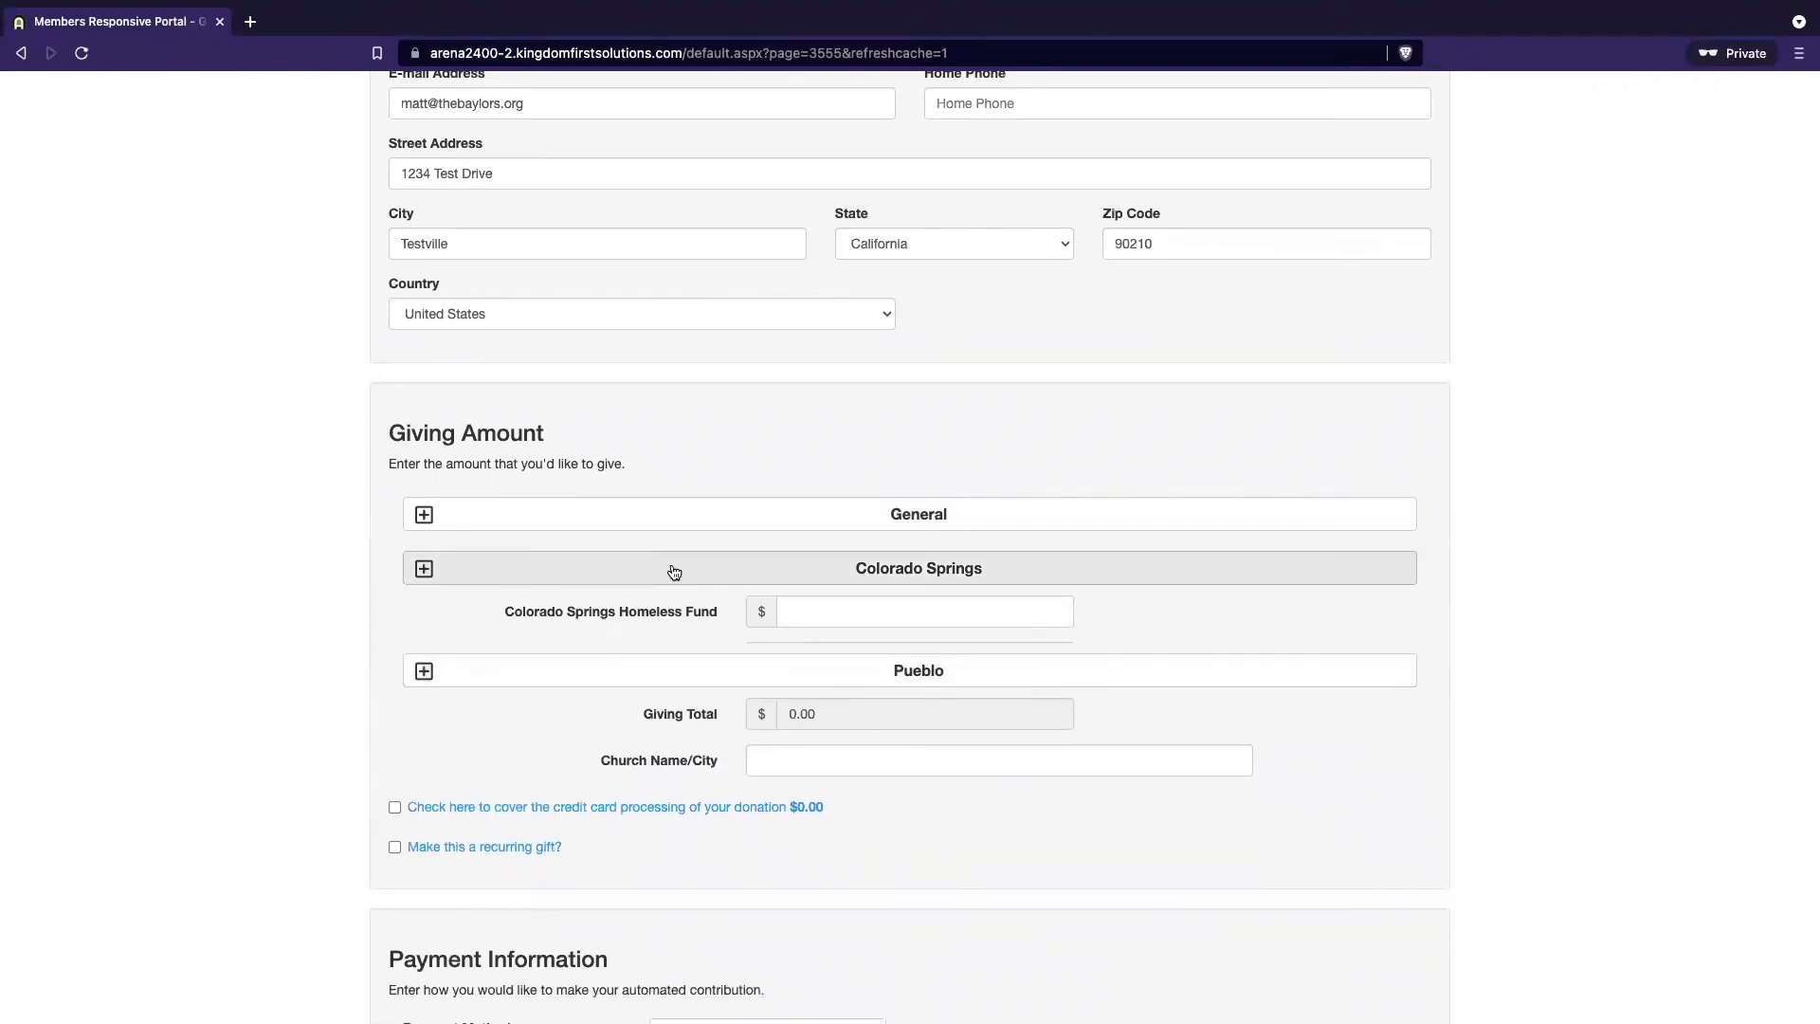
pyautogui.click(685, 527)
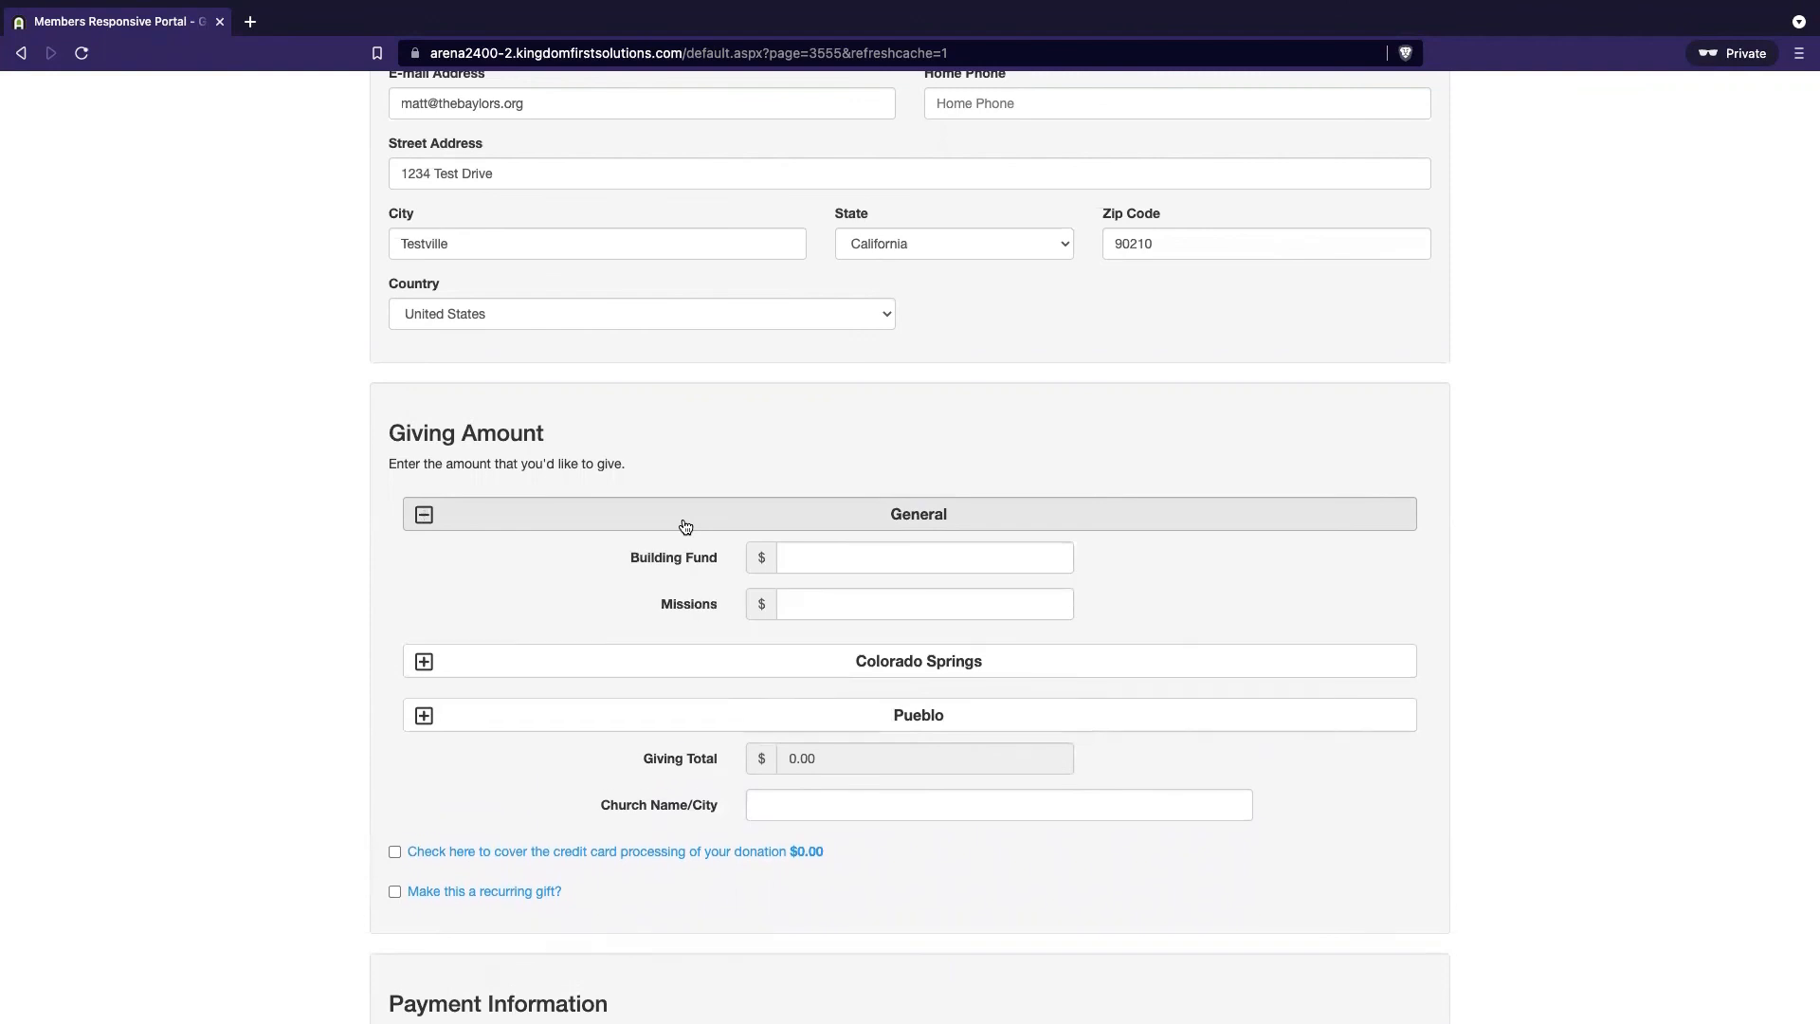